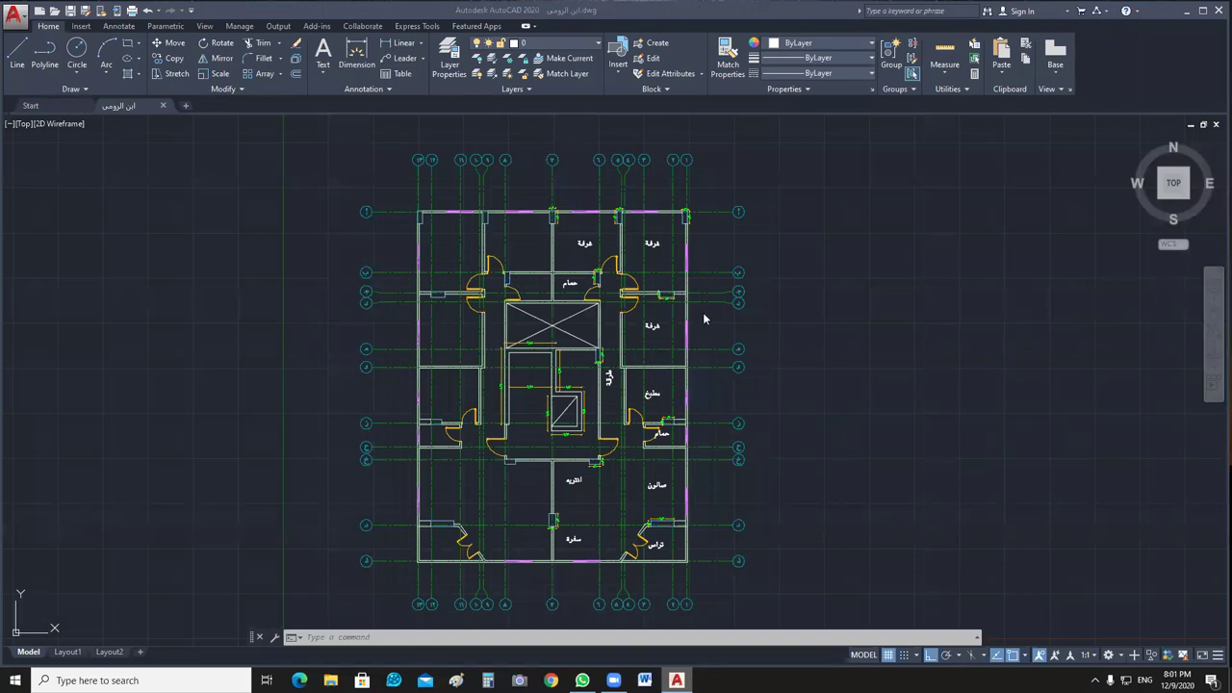
Pan the P1 floor plan toward the upper left, then switch to the Start page.
middle_click_drag(822, 403, 759, 377)
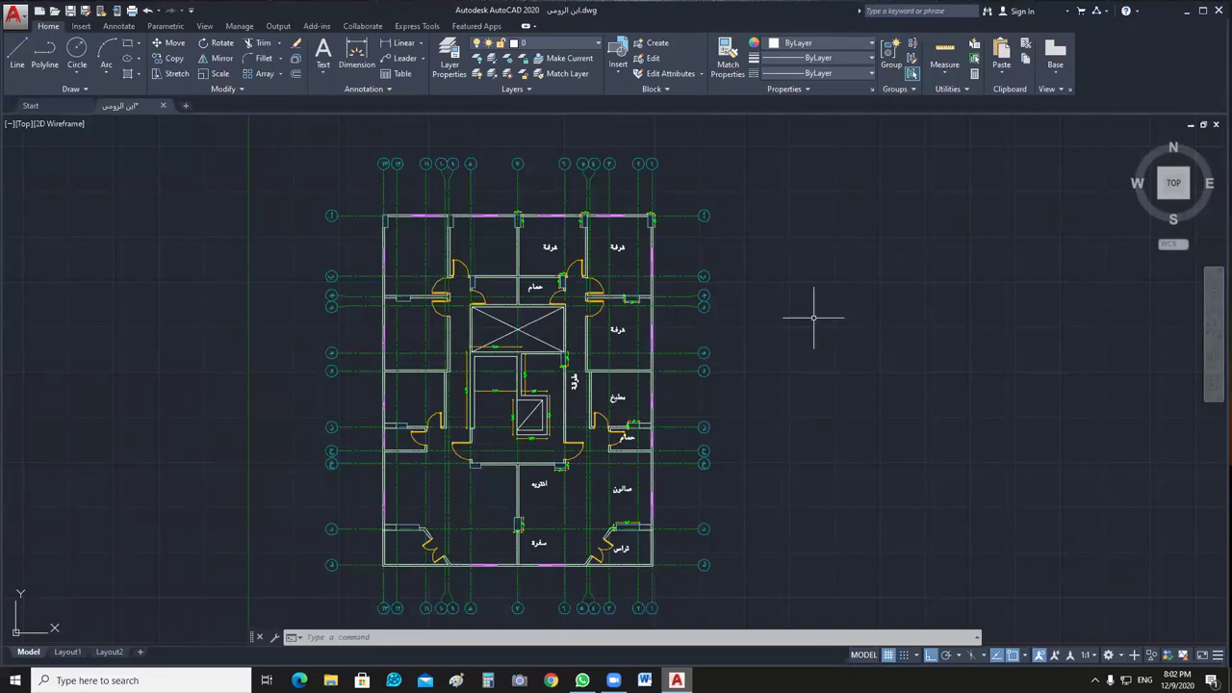
middle_click_drag(817, 422, 468, 365)
key("ctrl+Tab")
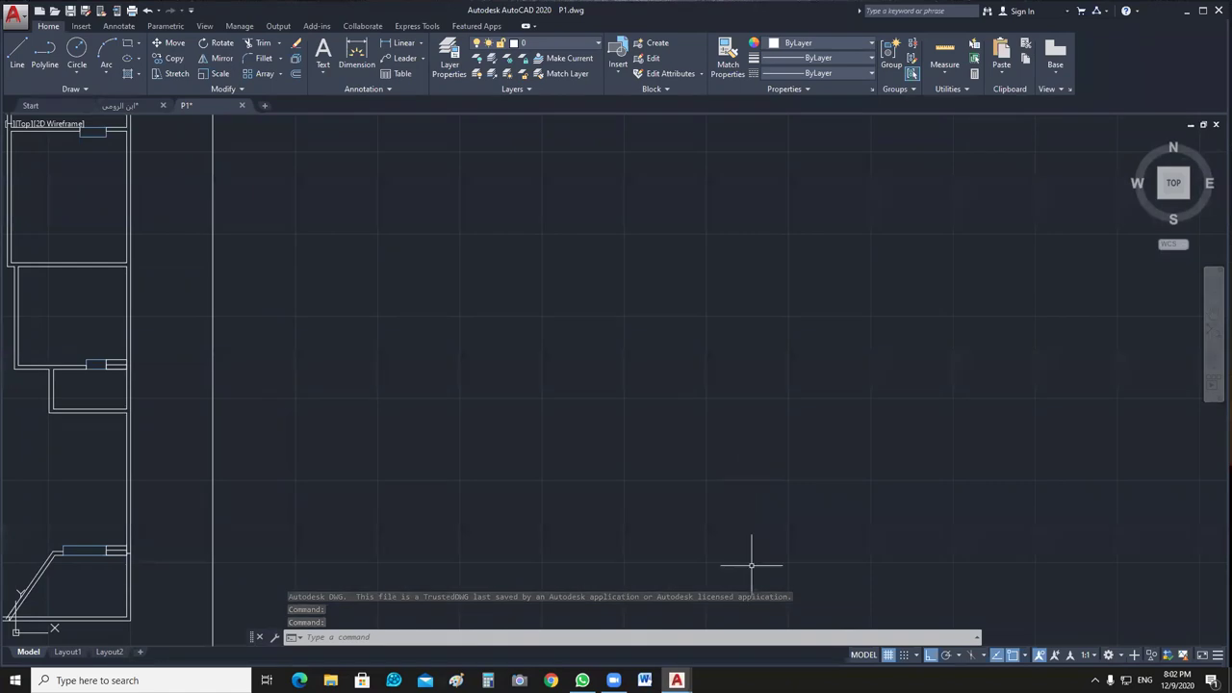
Draw a short trial multiline (ML) between two points in P1.
type("m")
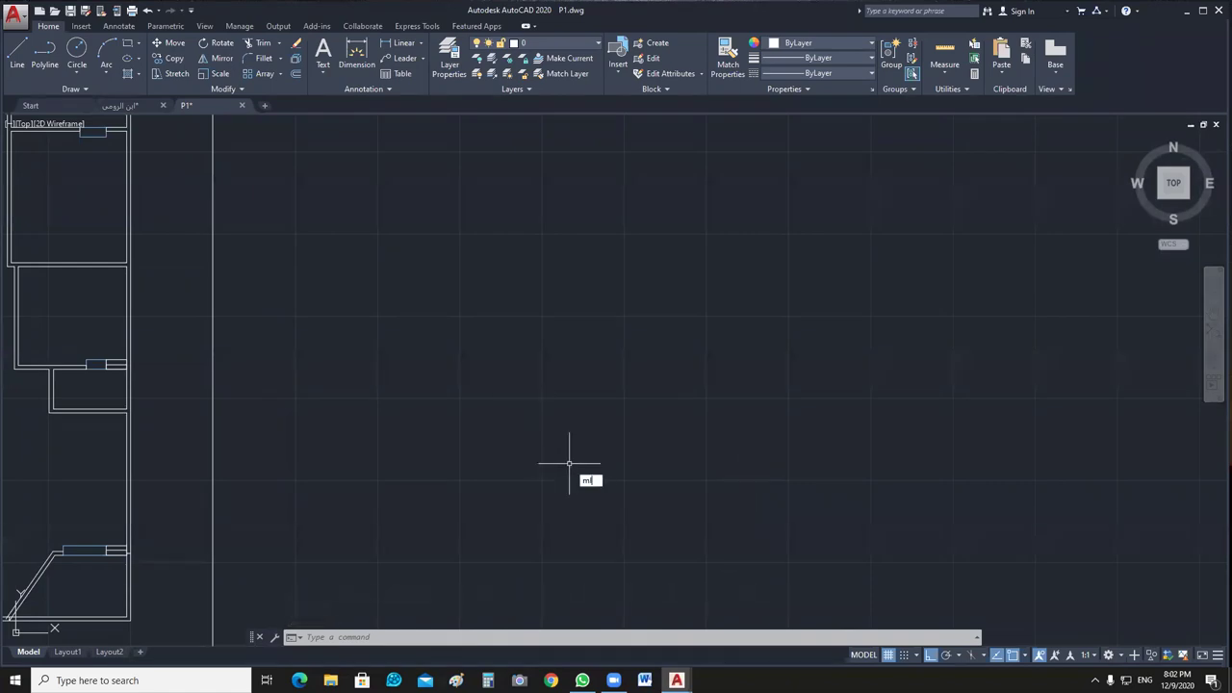
type("l")
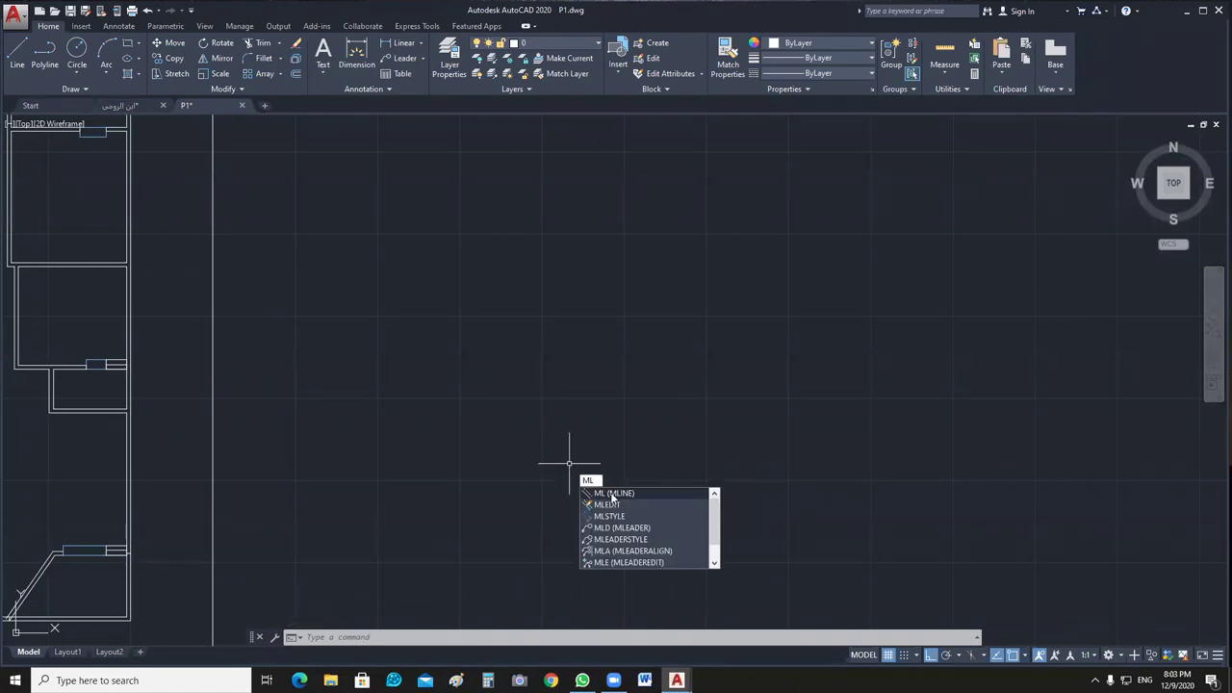
key("Return")
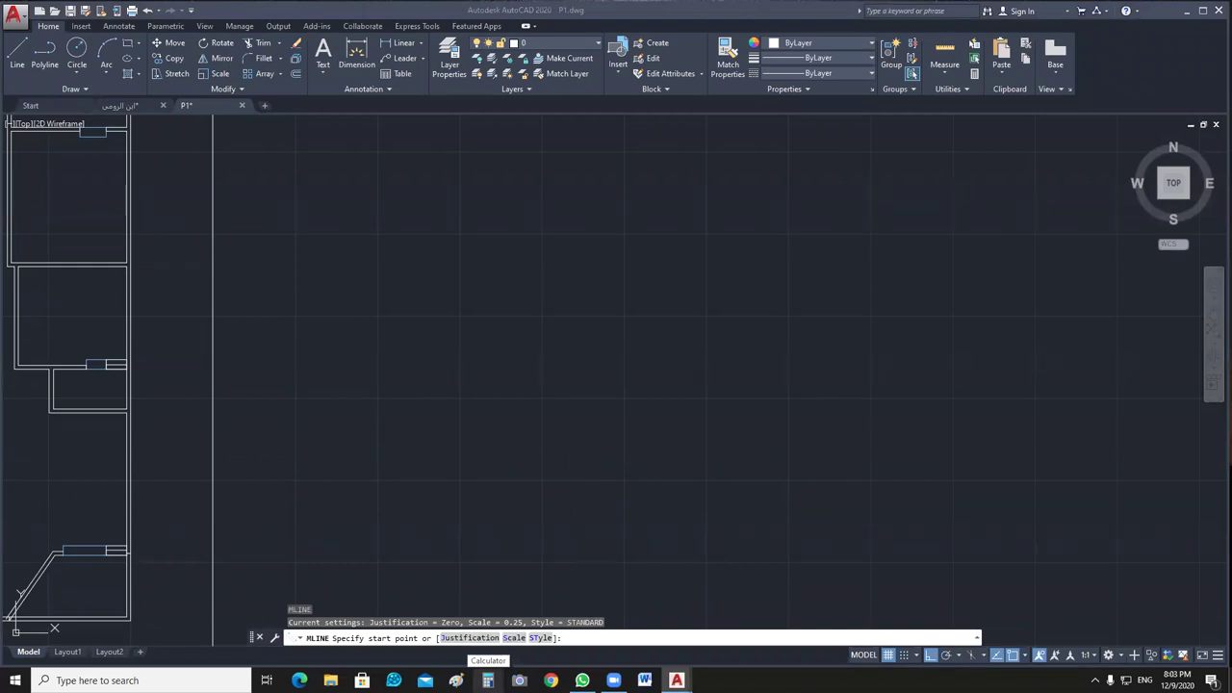
left_click(431, 398)
left_click(665, 399)
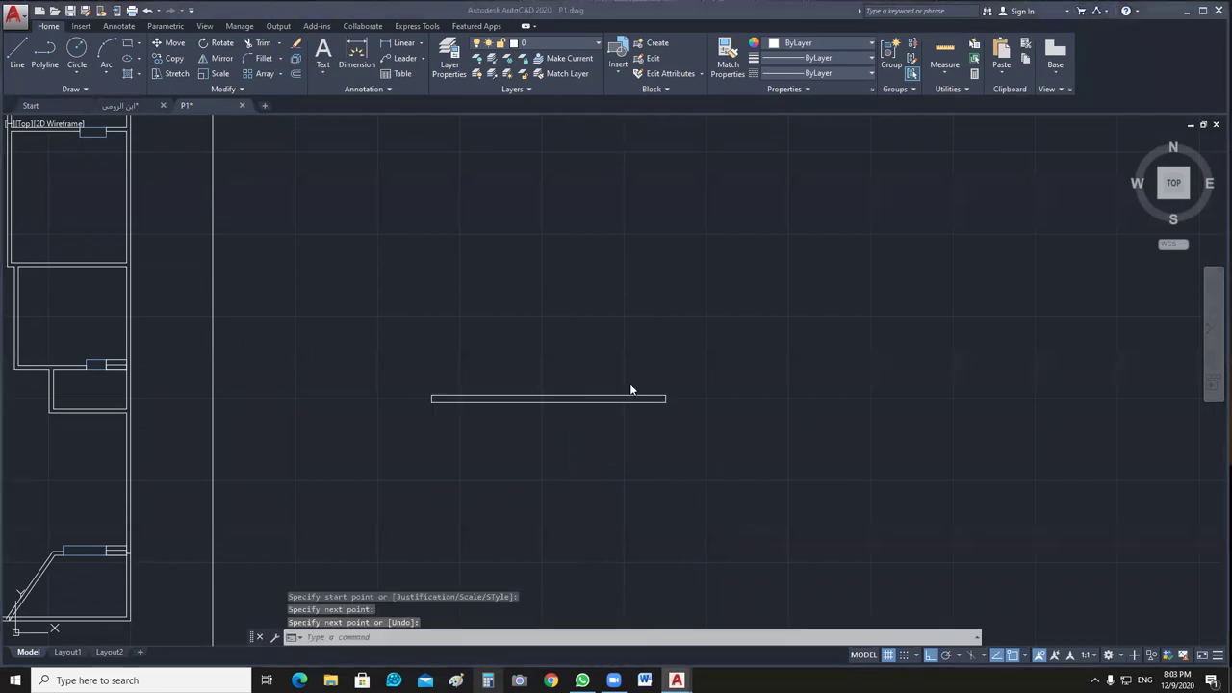
key("Return")
Window-select the trial multiline, adjust the view, then clear the selection.
left_click(577, 432)
left_click(572, 344)
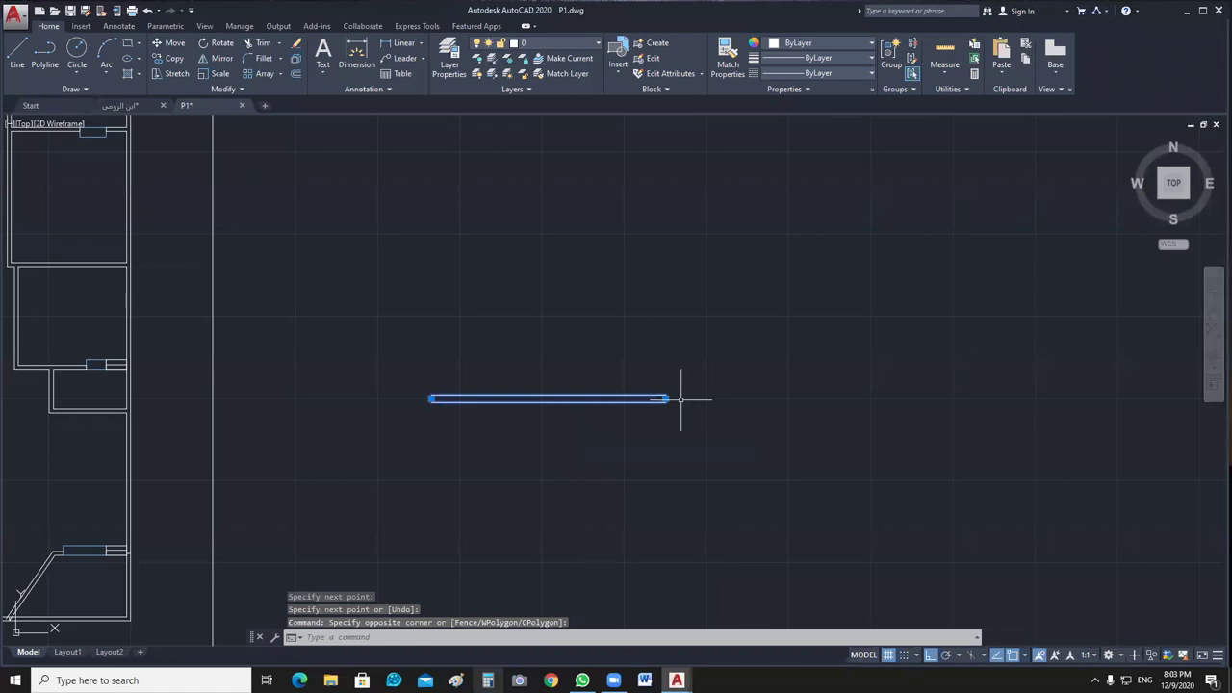
scroll(680, 399, "up", 2)
middle_click_drag(819, 393, 768, 400)
key("Escape")
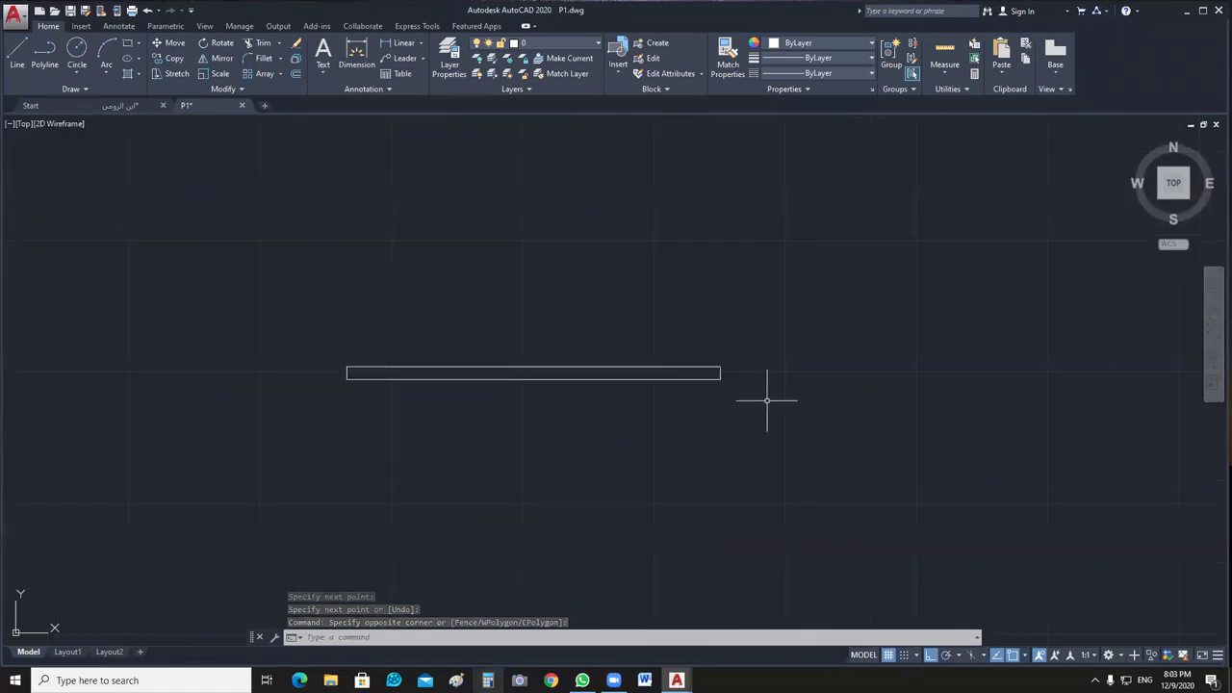
key("Escape")
left_click(576, 339)
left_click(520, 459)
middle_click_drag(756, 445, 706, 436)
scroll(751, 424, "down", 2)
key("Escape")
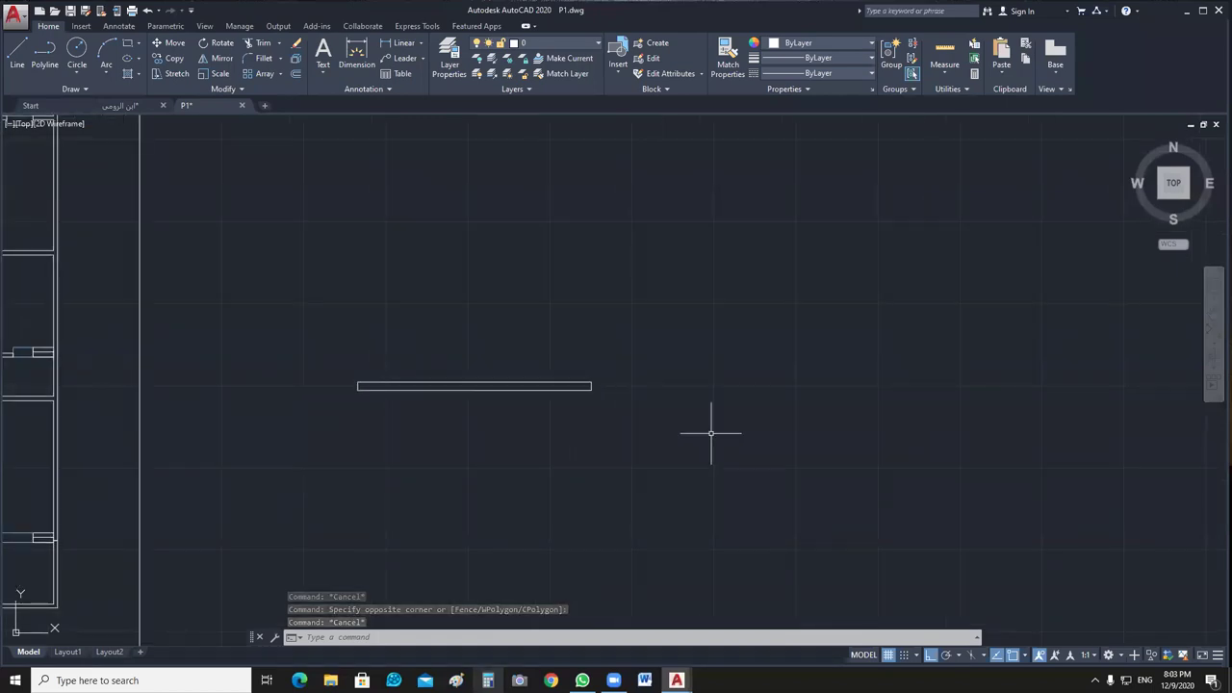
middle_click_drag(711, 459, 630, 459)
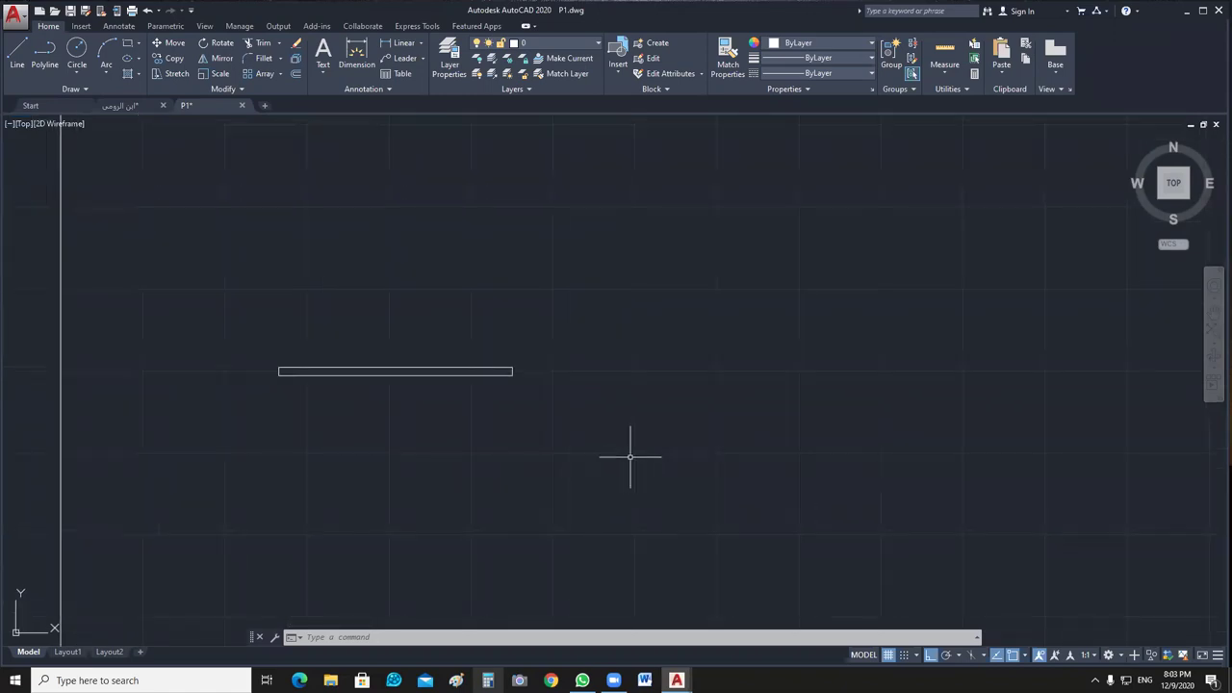
Open the Multiline Style dialog with MLSTYLE and cancel it without changes.
type("ml")
key("Return")
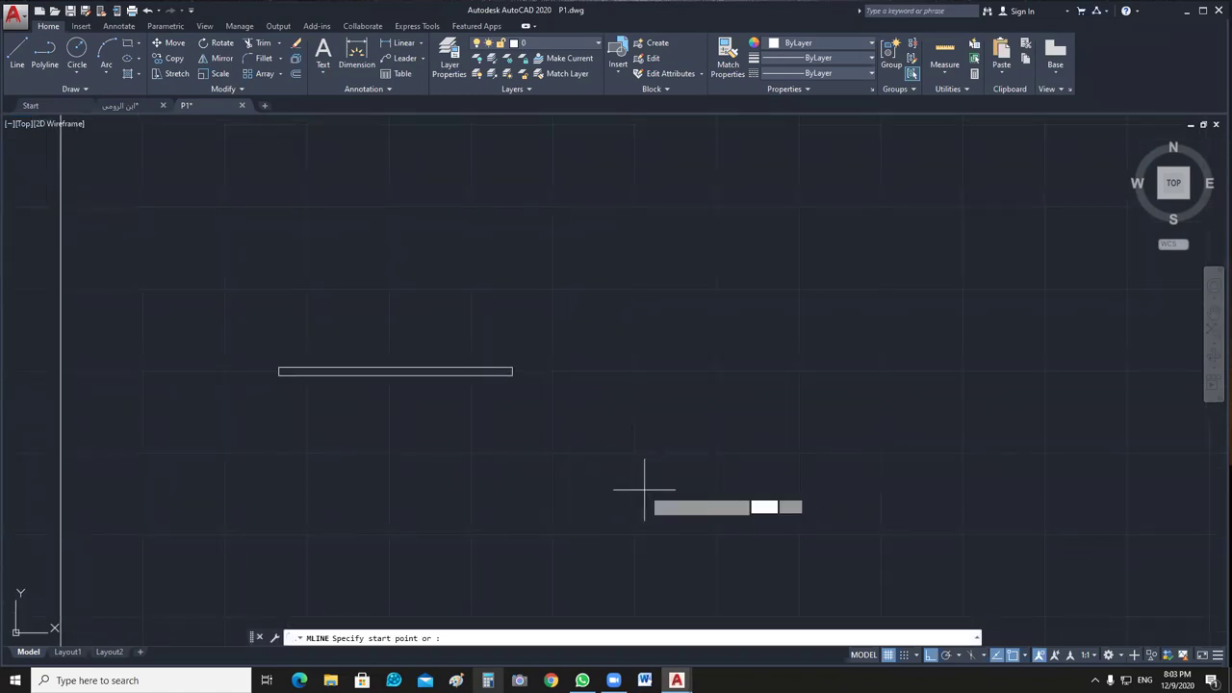
key("Escape")
type("ml")
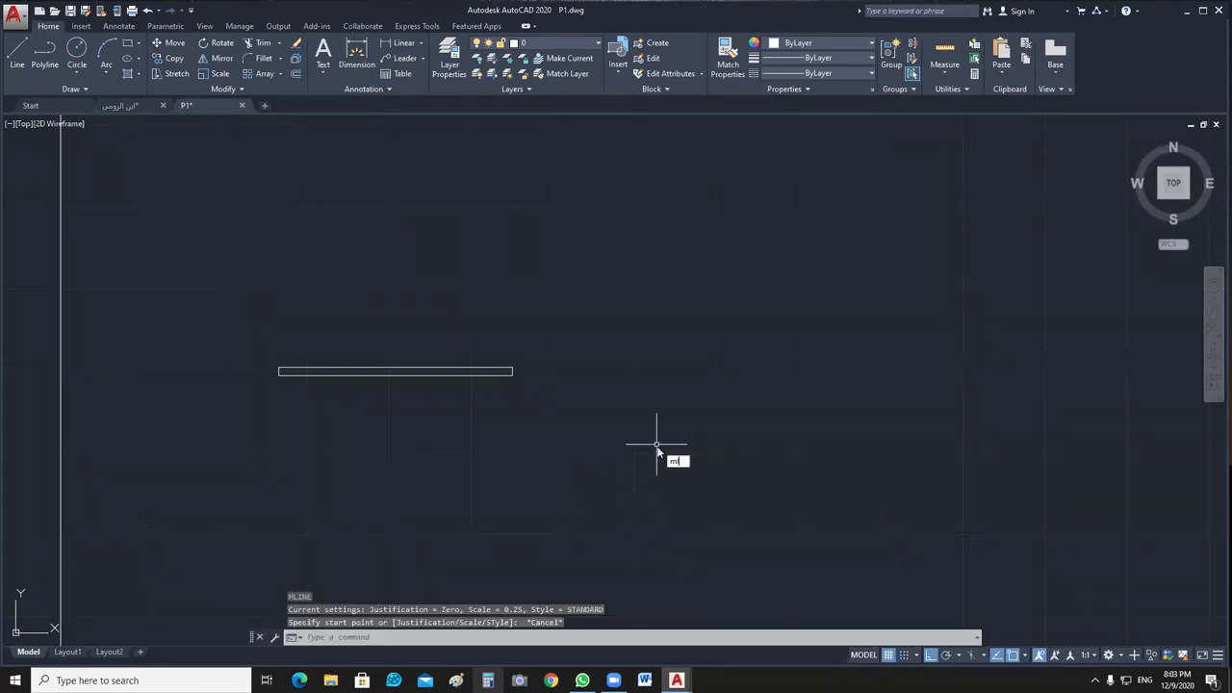
key("Escape")
type("mlstyle")
key("Return")
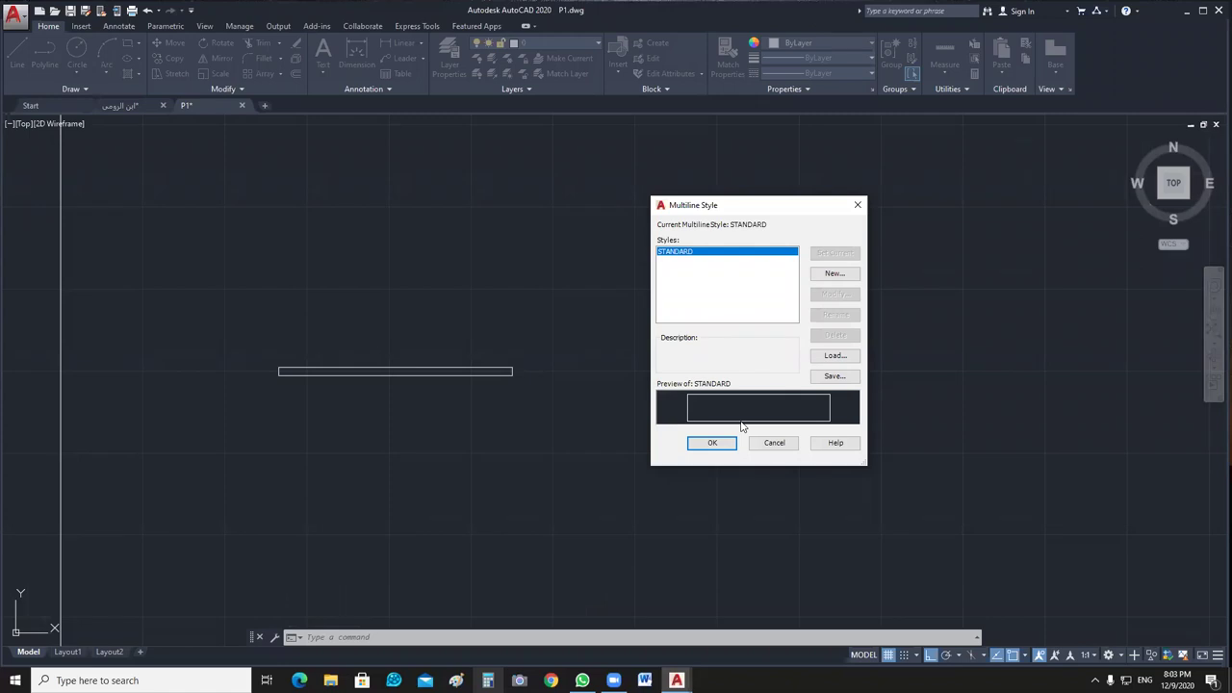
left_click(774, 442)
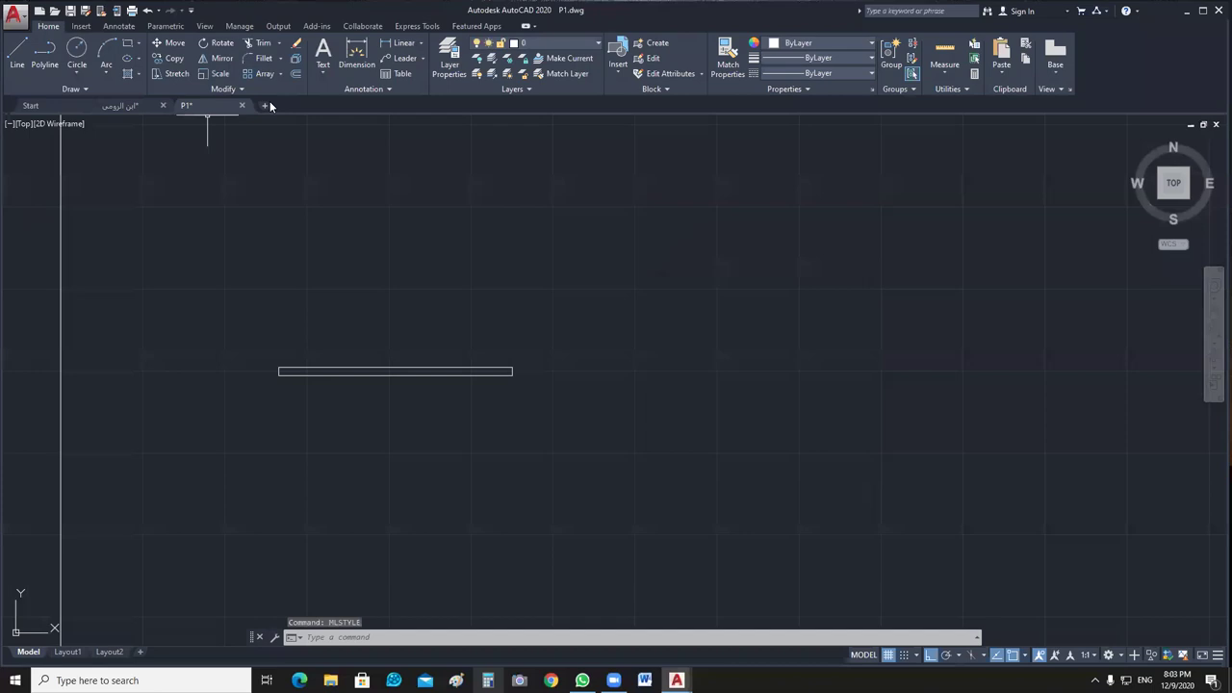
Create a new blank Drawing1 and start a multiline at its first point.
left_click(270, 106)
type("ml")
key("Return")
left_click(453, 374)
Finish the horizontal multiline in Drawing1 and recentre the view.
left_click(702, 373)
key("Return")
scroll(588, 417, "up", 3)
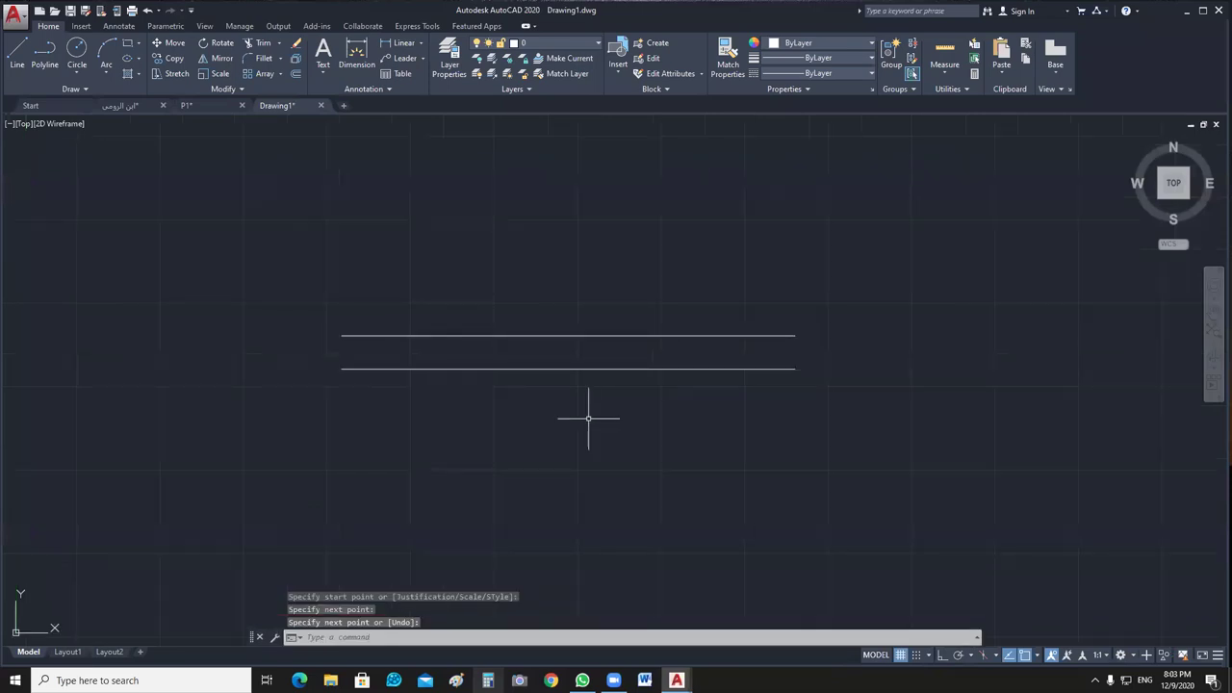
middle_click_drag(739, 429, 674, 421)
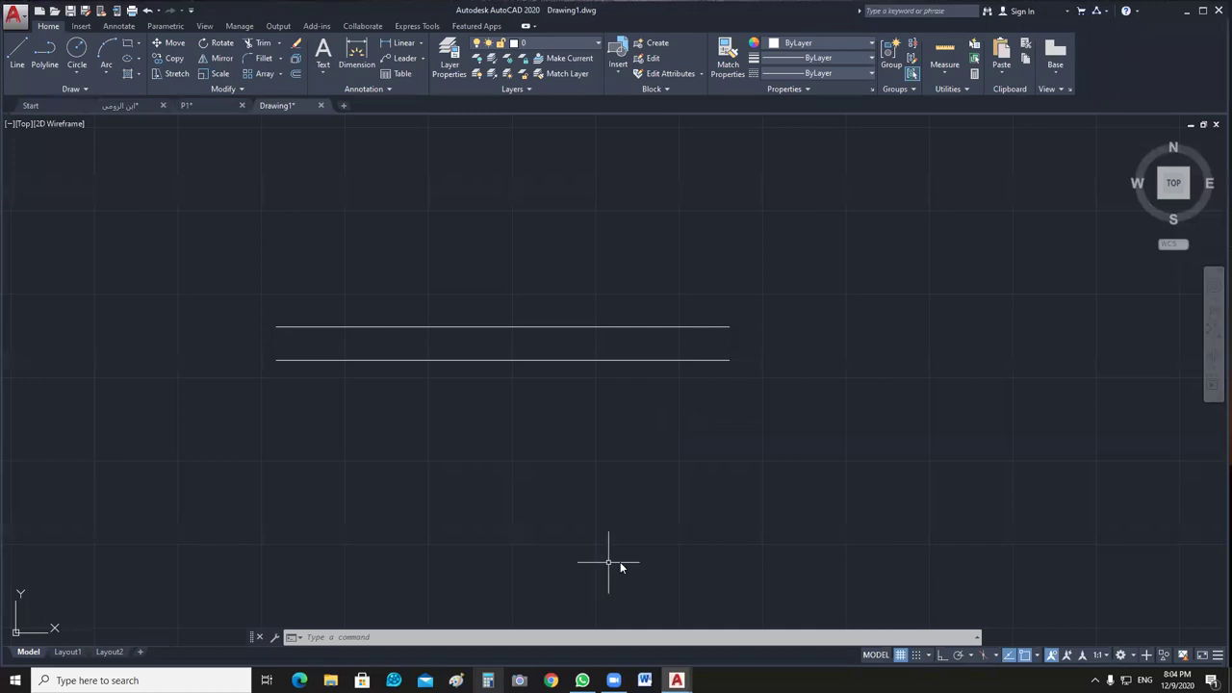
Modify the STANDARD multiline style to add an end line cap.
type("mlstyle")
key("Return")
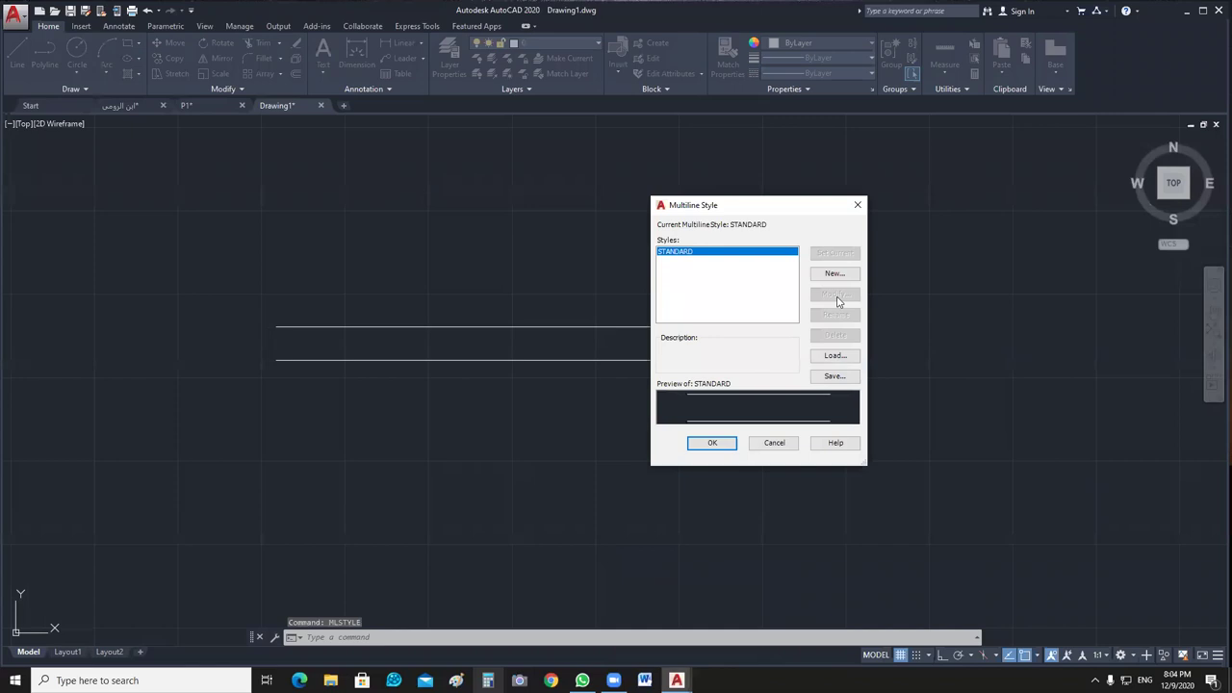
left_click(773, 442)
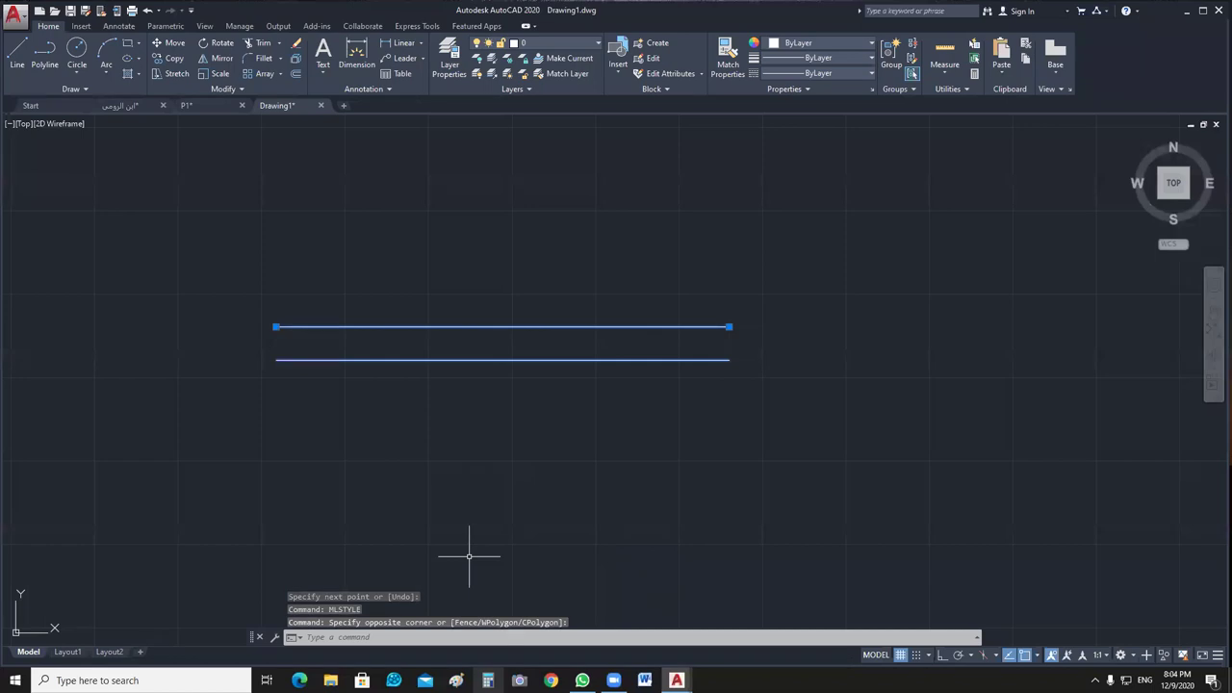
key("Return")
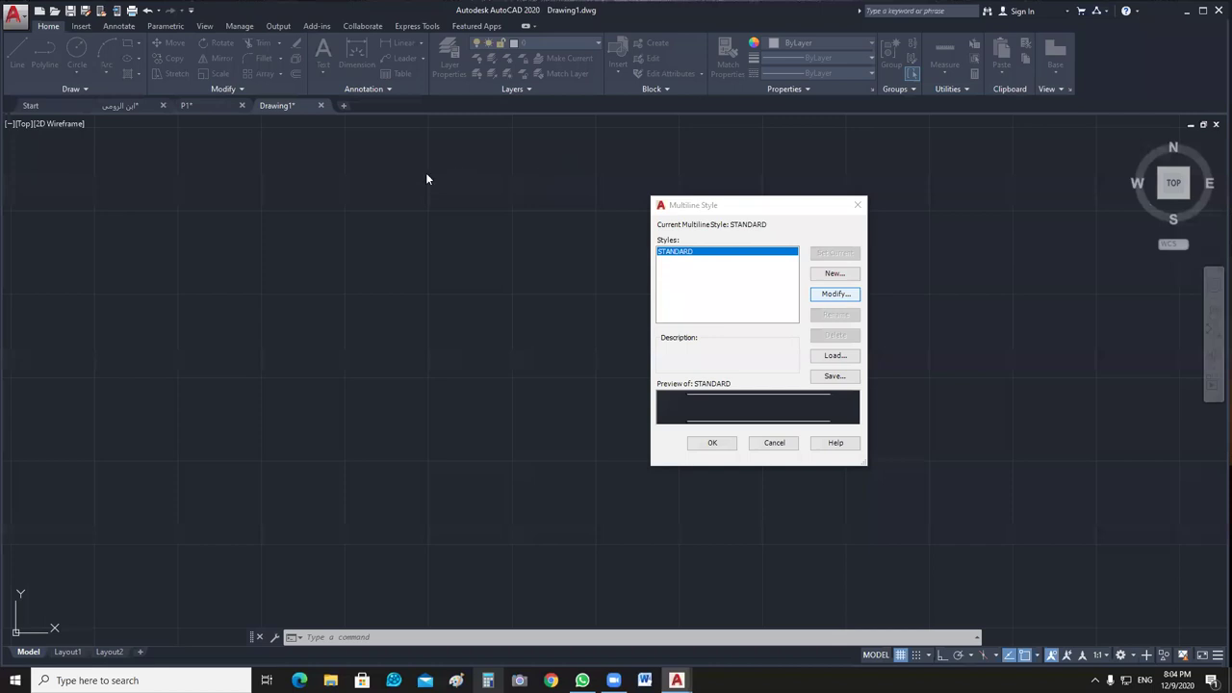
key("Return")
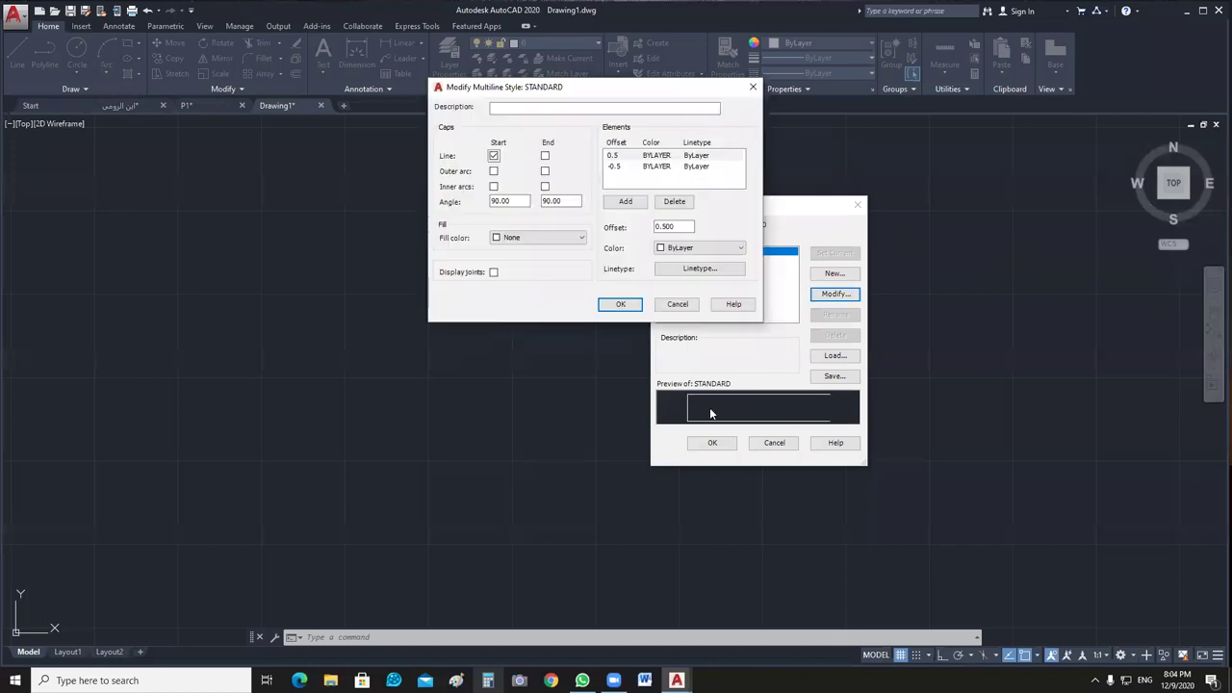
left_click(544, 156)
left_click(622, 306)
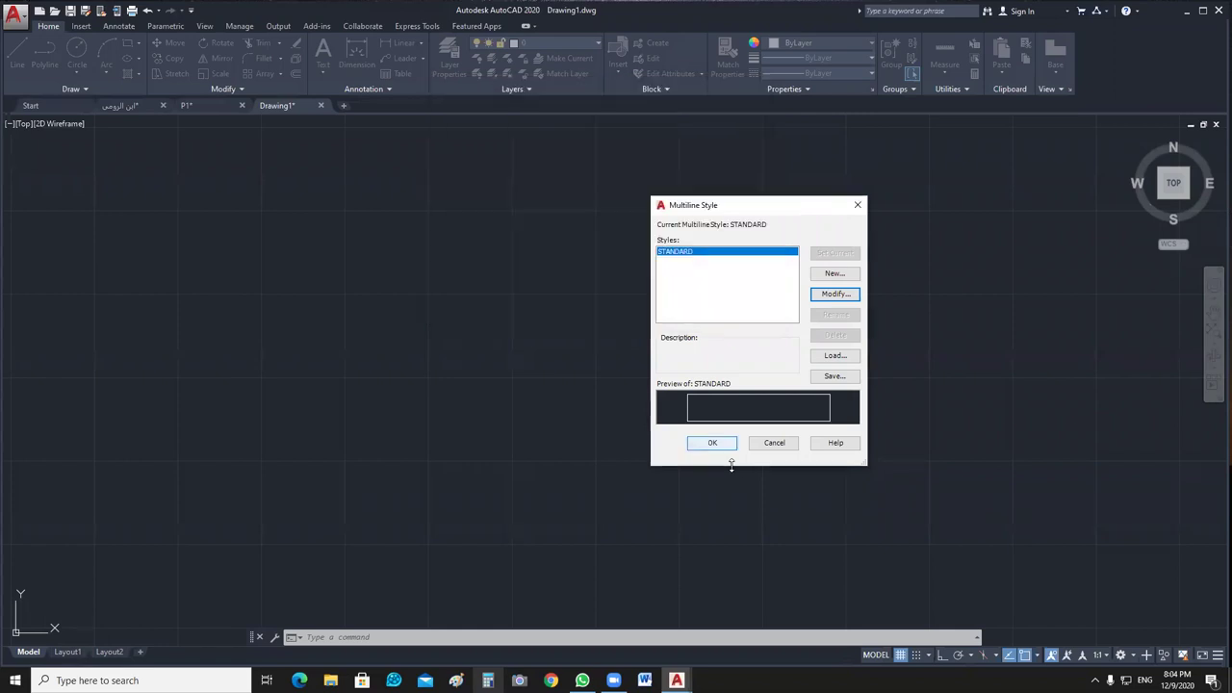
left_click(712, 443)
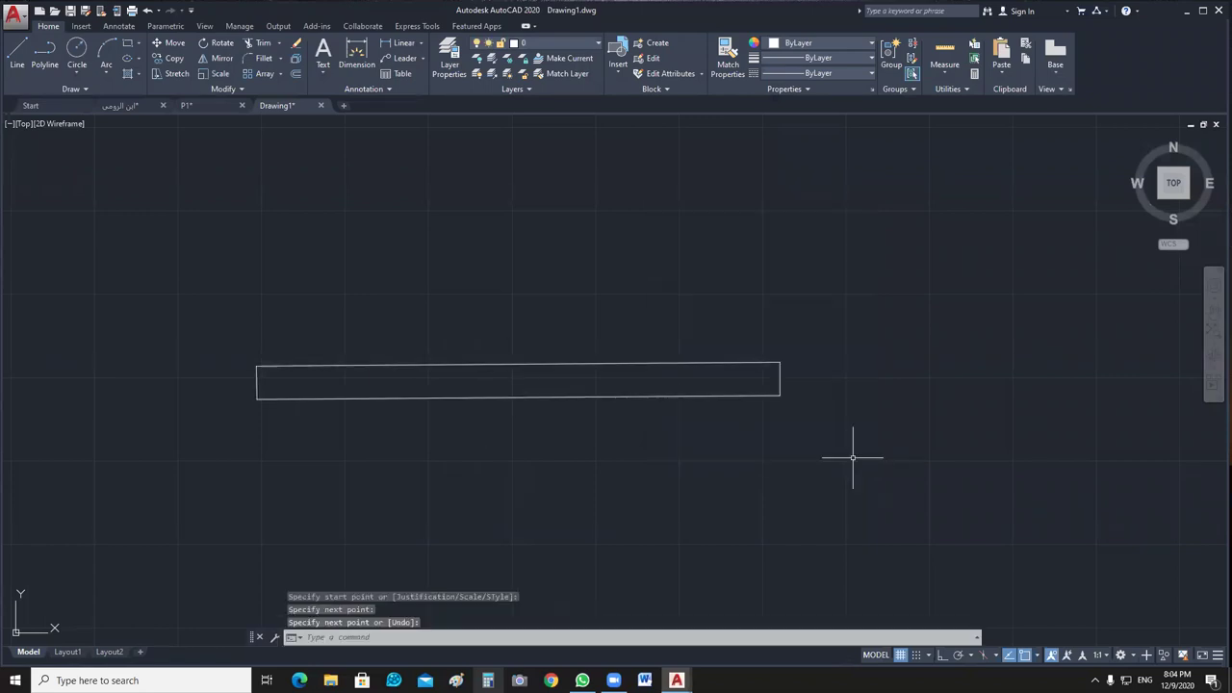
Undo the capping to restore the open double-line multiline.
scroll(609, 414, "down", 3)
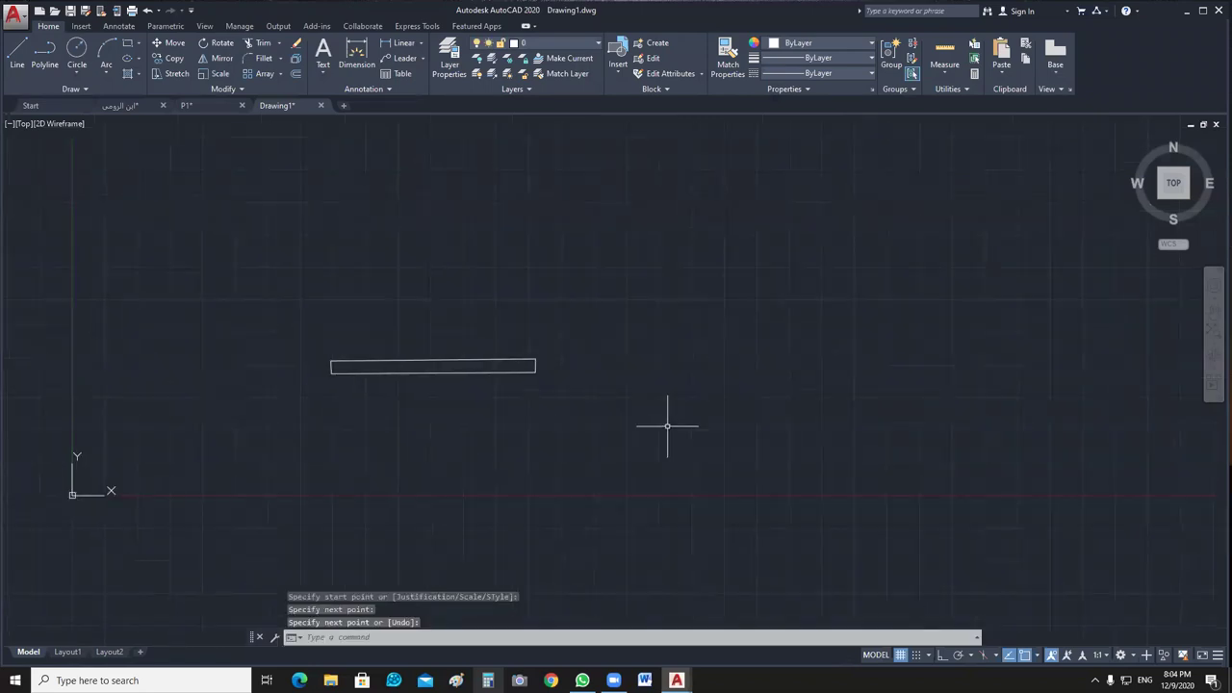
key("ctrl+z")
key("ctrl+z")
key("ctrl+z")
key("ctrl+z")
scroll(582, 357, "down", 3)
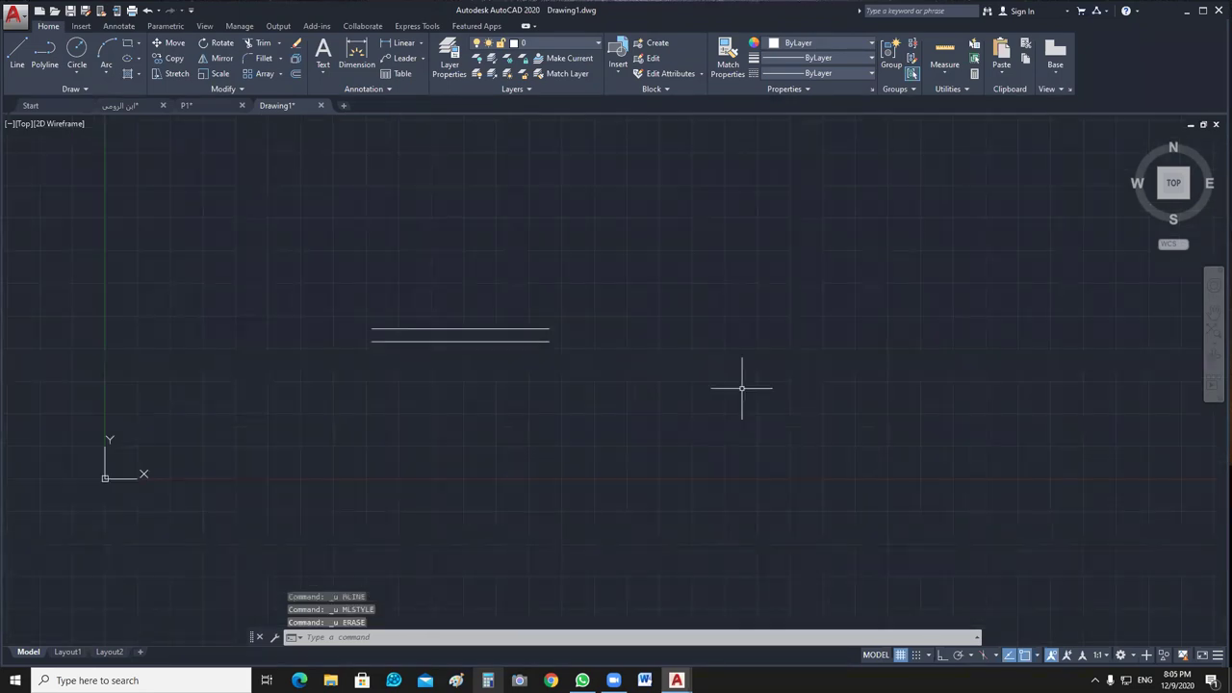
Draw a long thin rectangle to the right of the double-line multiline.
middle_click_drag(741, 389, 647, 406)
type("m")
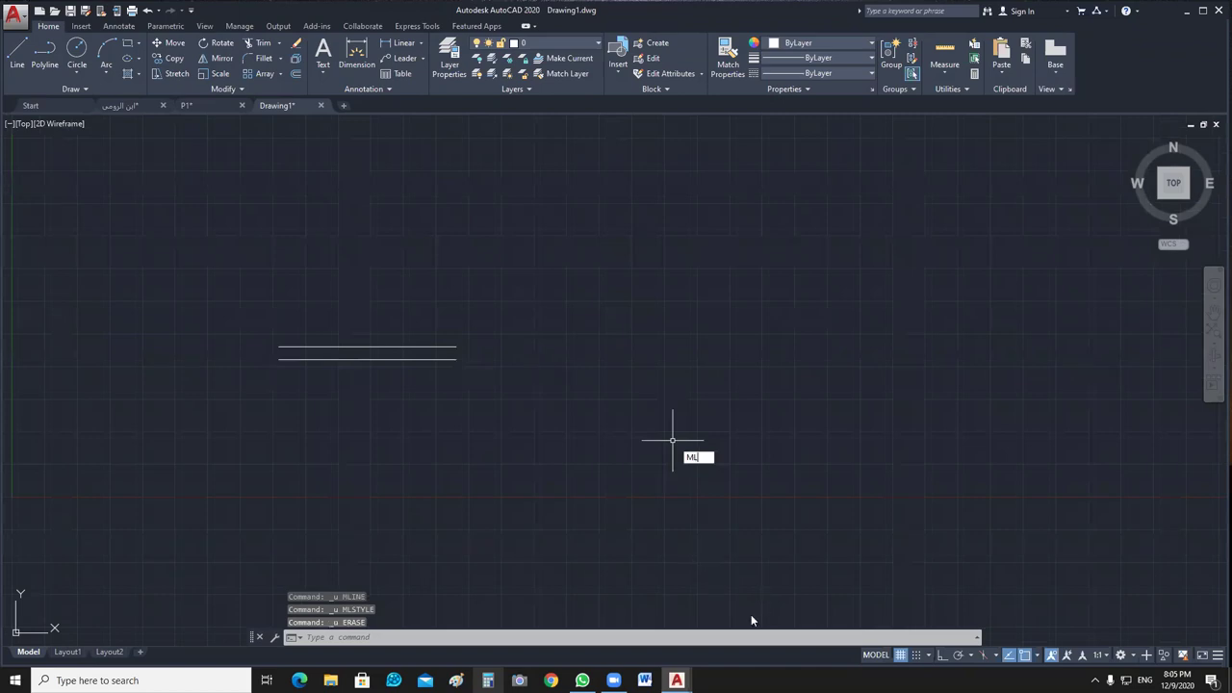
key("Return")
key("Escape")
type("ML")
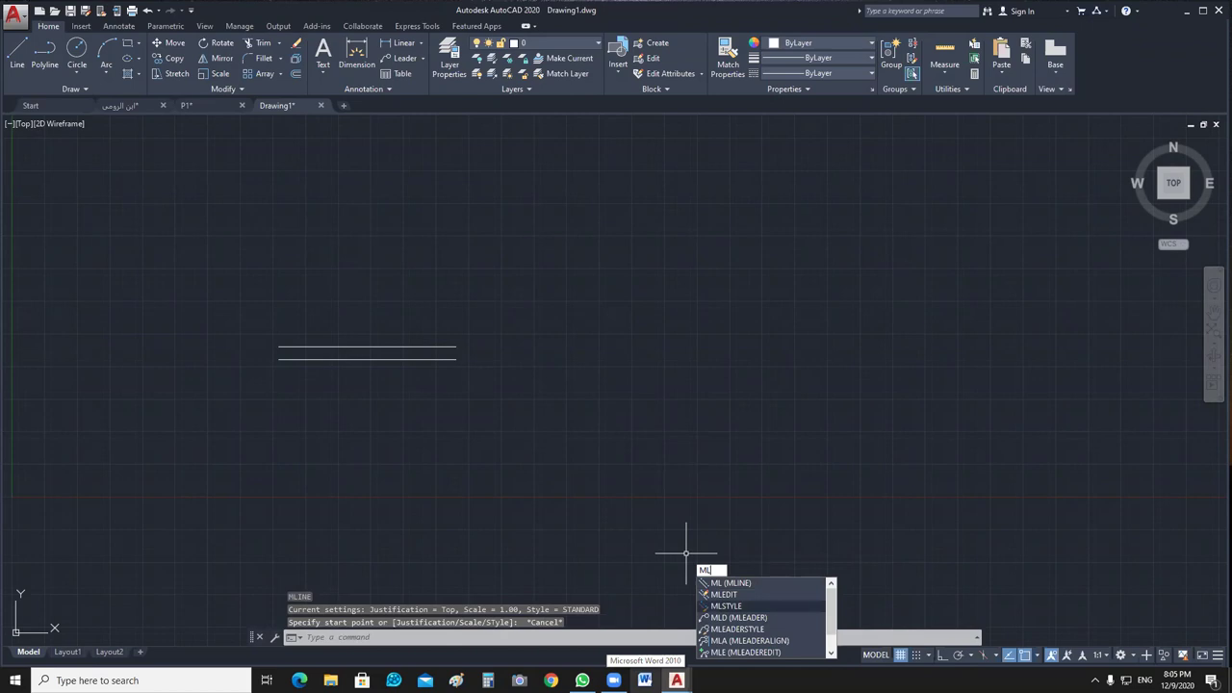
key("Return")
key("Escape")
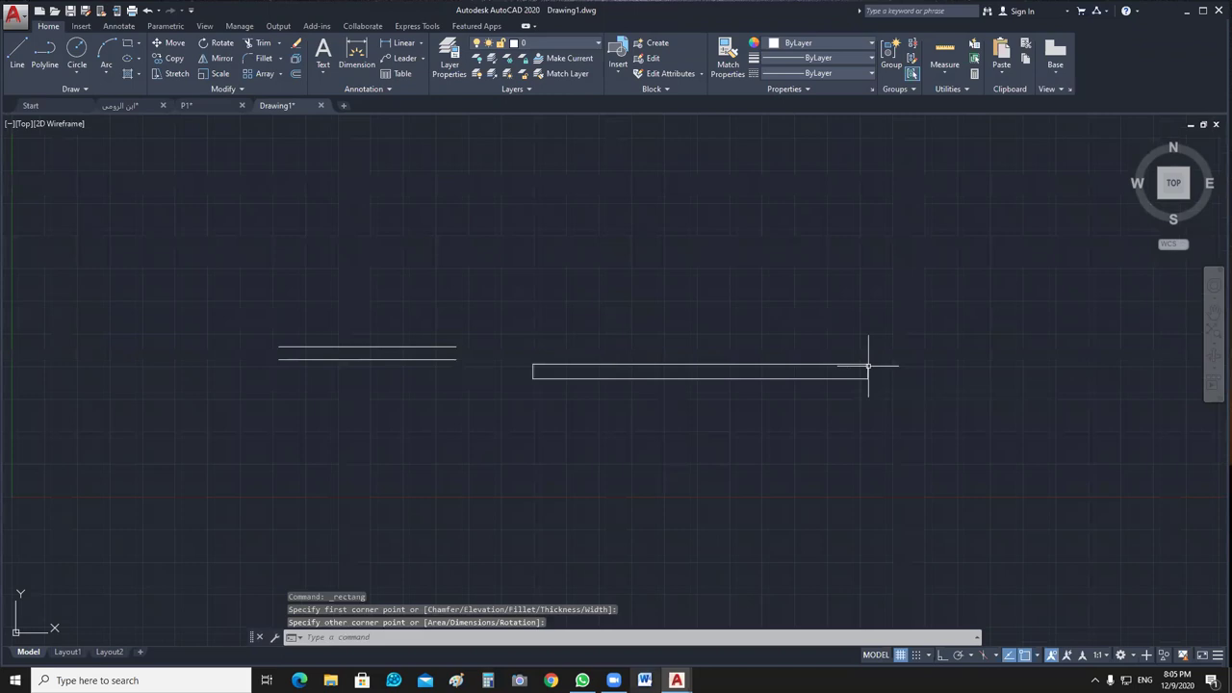
left_click(868, 366)
middle_click_drag(868, 365, 814, 383)
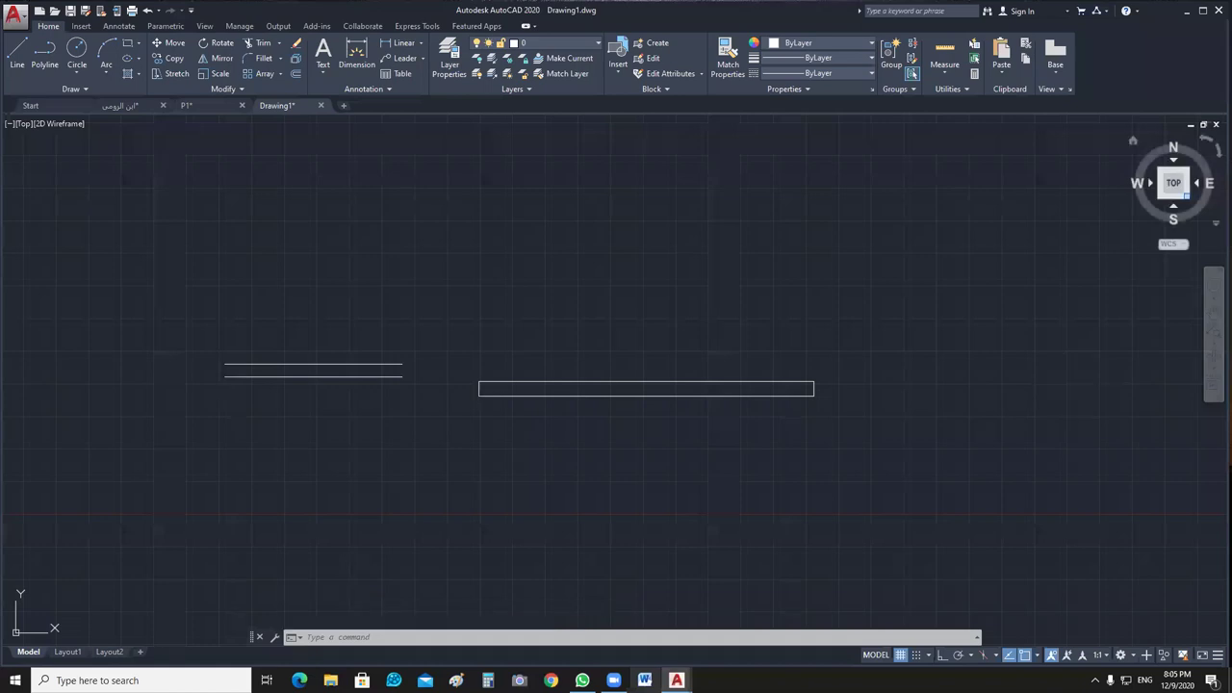
Switch to SE isometric, abandon EXTRUDE, and erase the rectangle and multiline.
left_click(1185, 195)
type("extr")
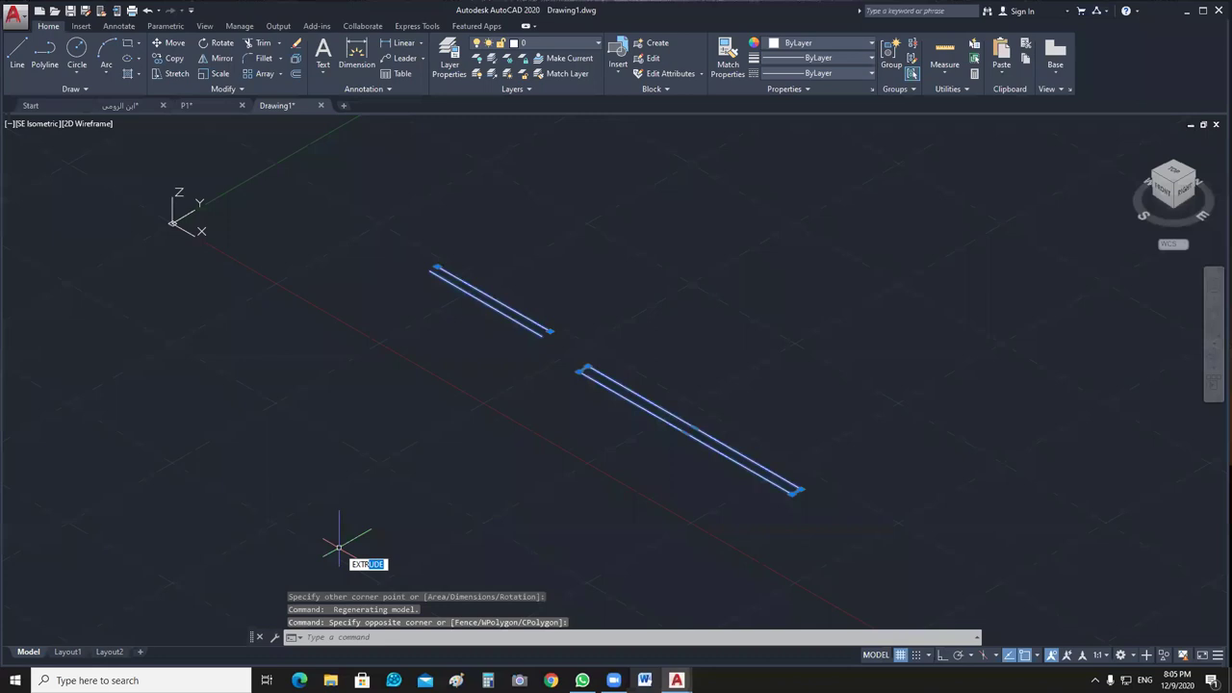
key("Return")
scroll(524, 316, "up", 3)
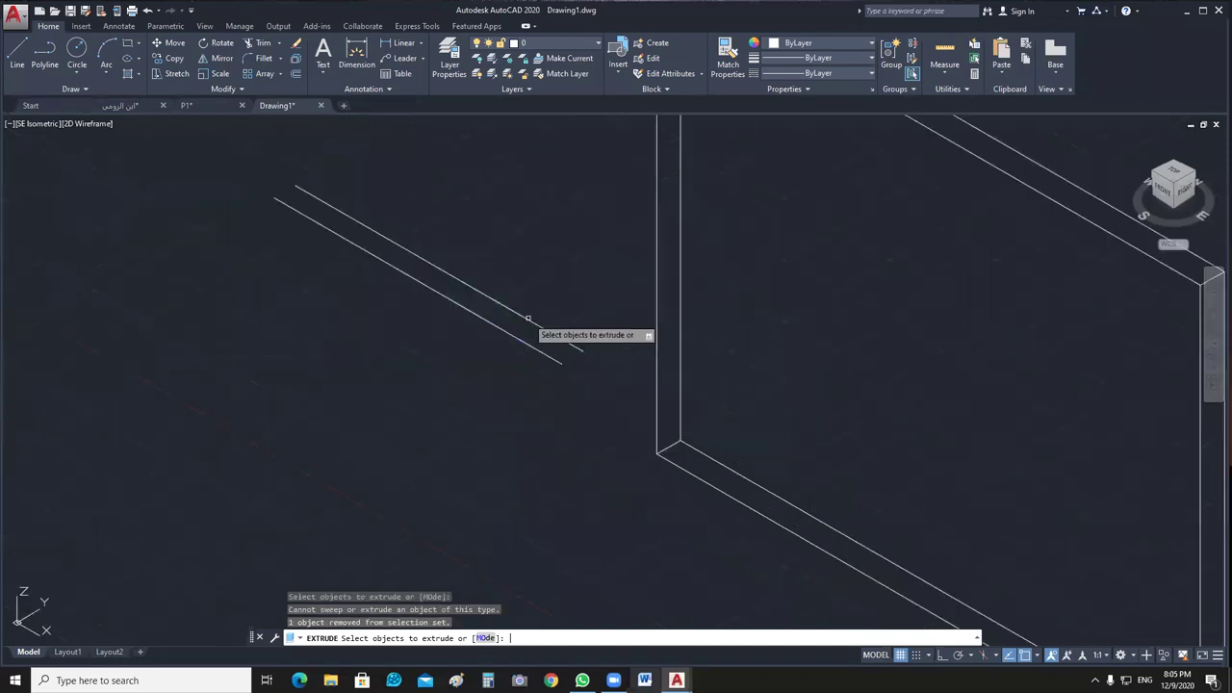
scroll(536, 401, "down", 2)
middle_click_drag(536, 400, 524, 418)
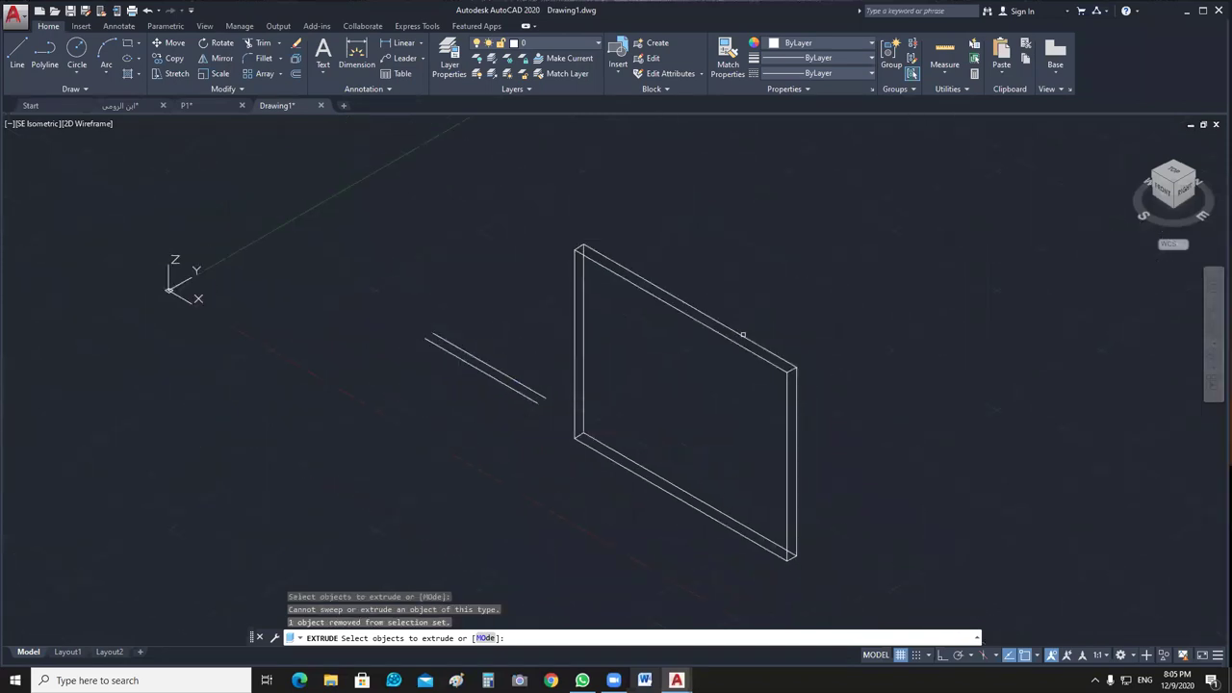
key("Escape")
left_click_drag(742, 334, 790, 504)
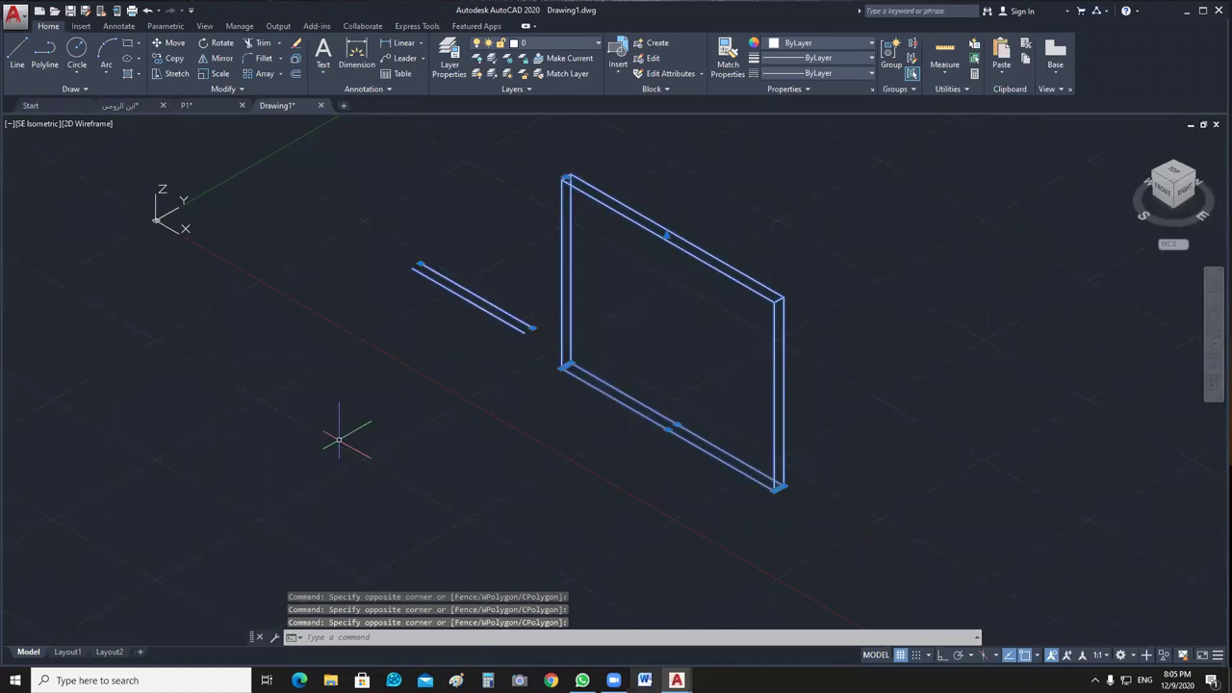
key("Delete")
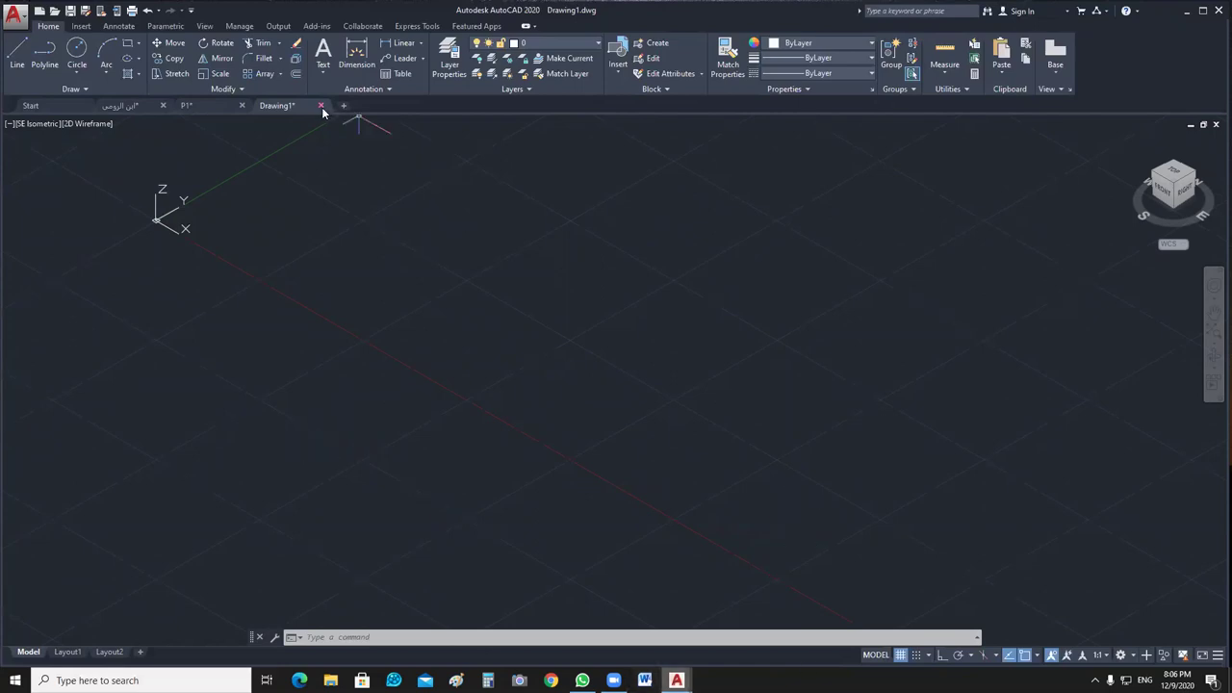
Close Drawing1 without saving, then delete a leftover object in P1.
key("ctrl+F4")
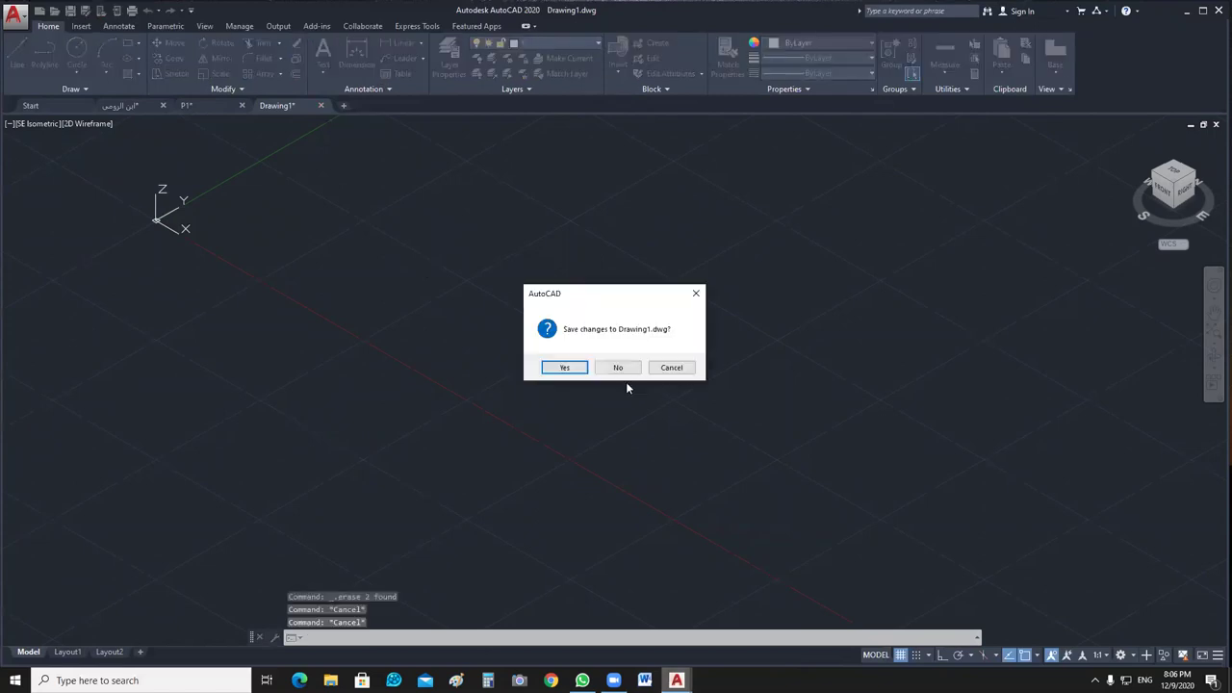
left_click(618, 368)
left_click(618, 368)
left_click(520, 346)
left_click(357, 462)
key("Delete")
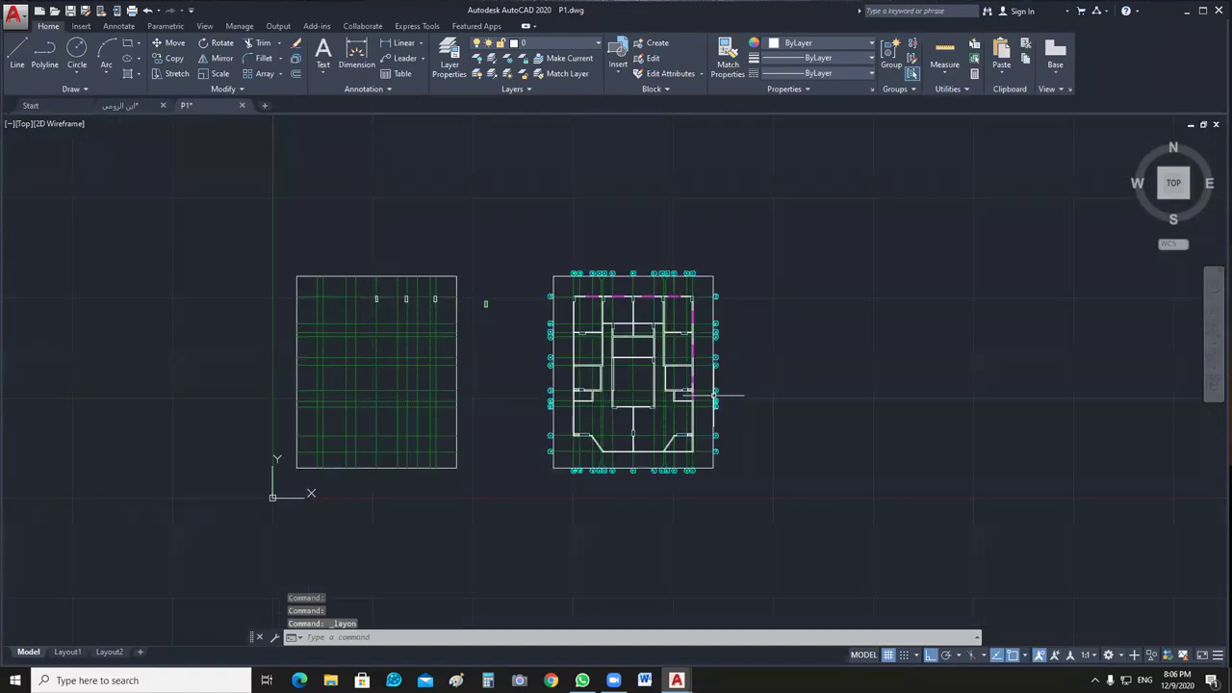
Pan around P1's lower rooms, then switch to ابن الرومي.dwg and zoom its doors.
scroll(714, 394, "up", 6)
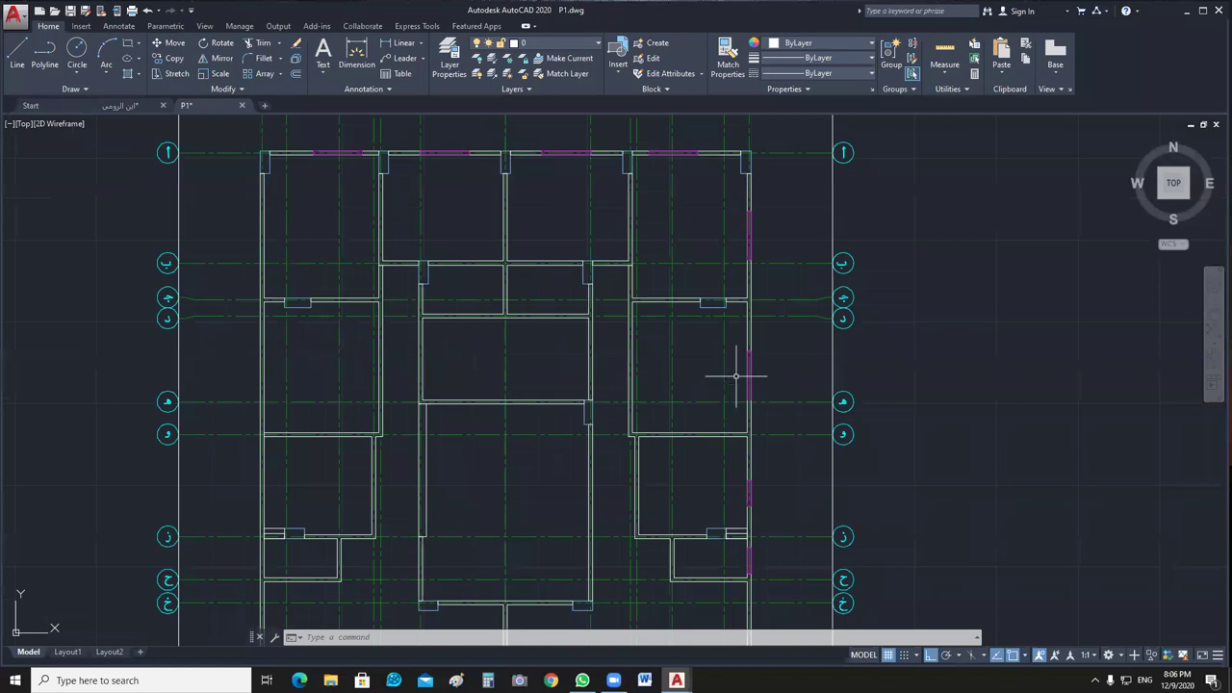
middle_click_drag(911, 431, 838, 395)
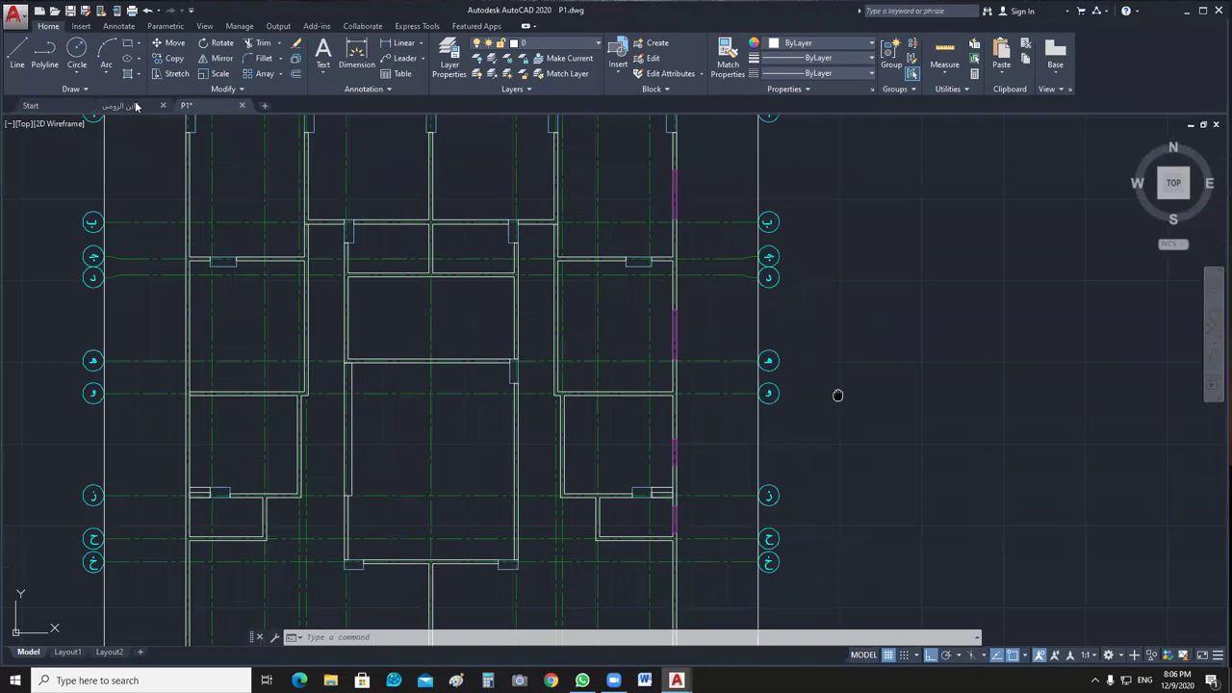
scroll(837, 394, "down", 2)
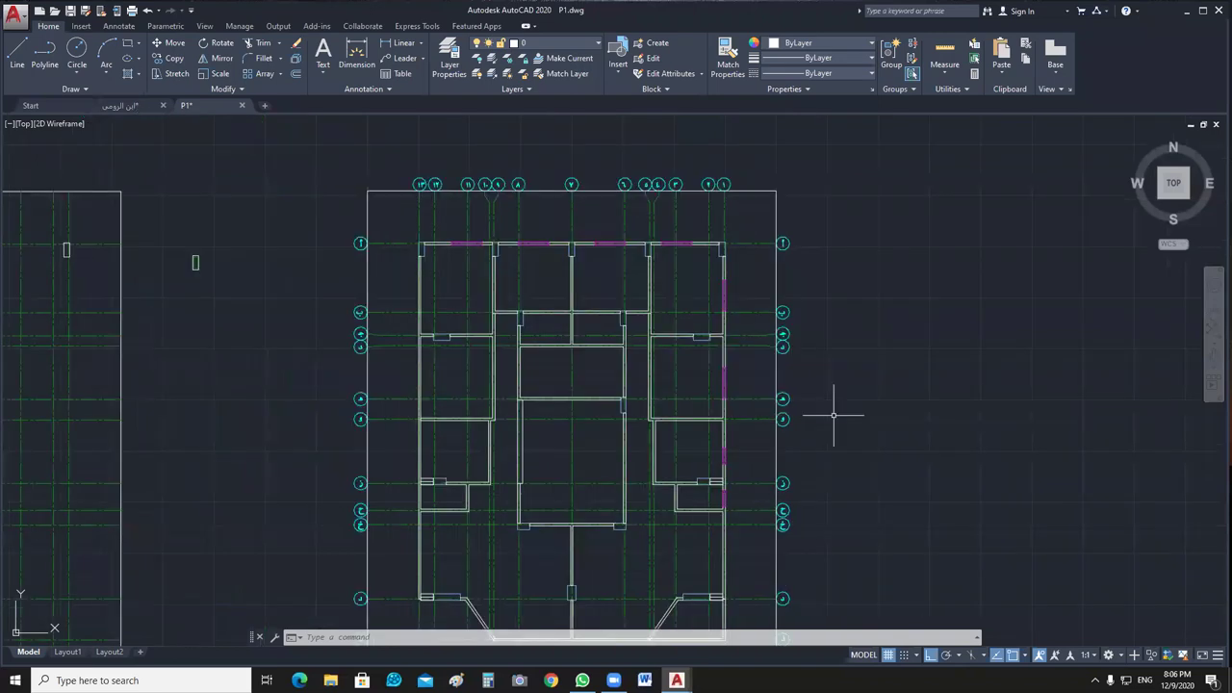
key("ctrl+Tab")
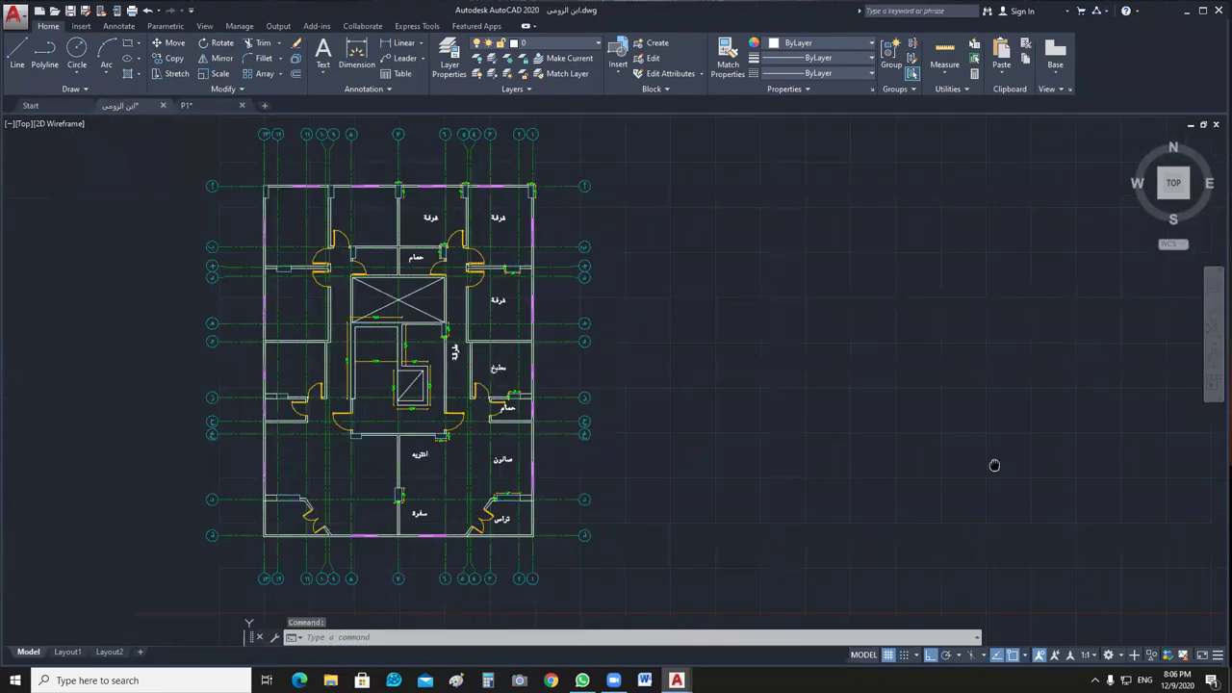
scroll(670, 383, "up", 5)
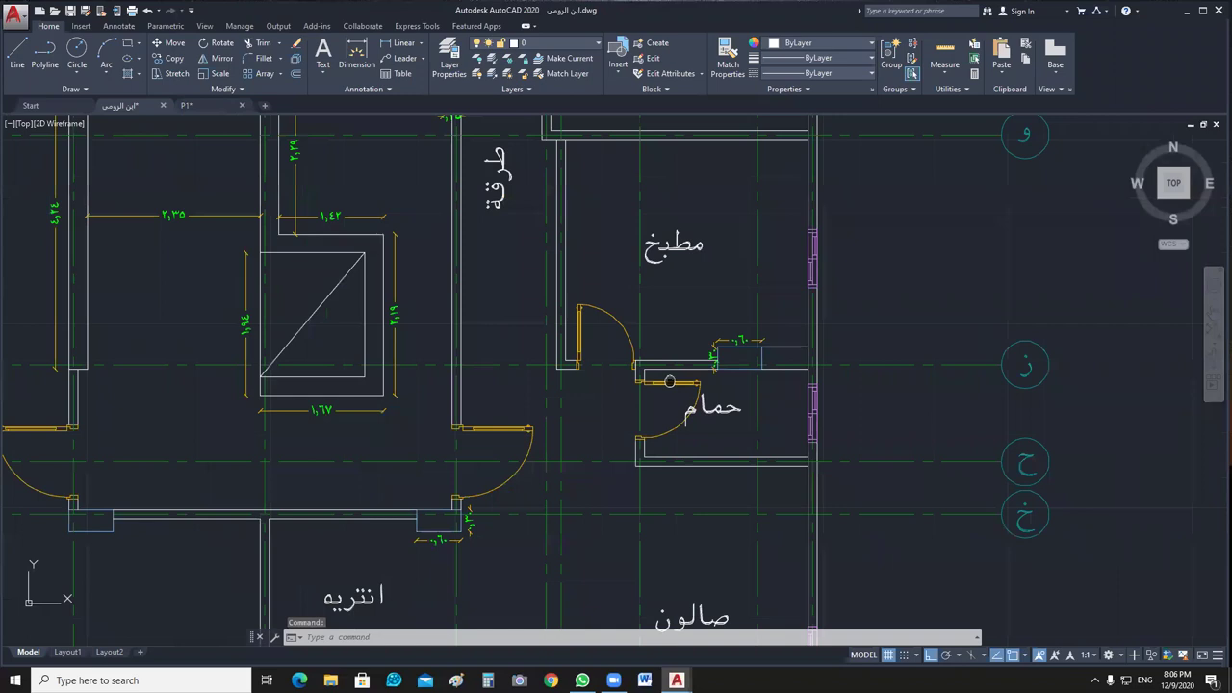
scroll(586, 383, "down", 4)
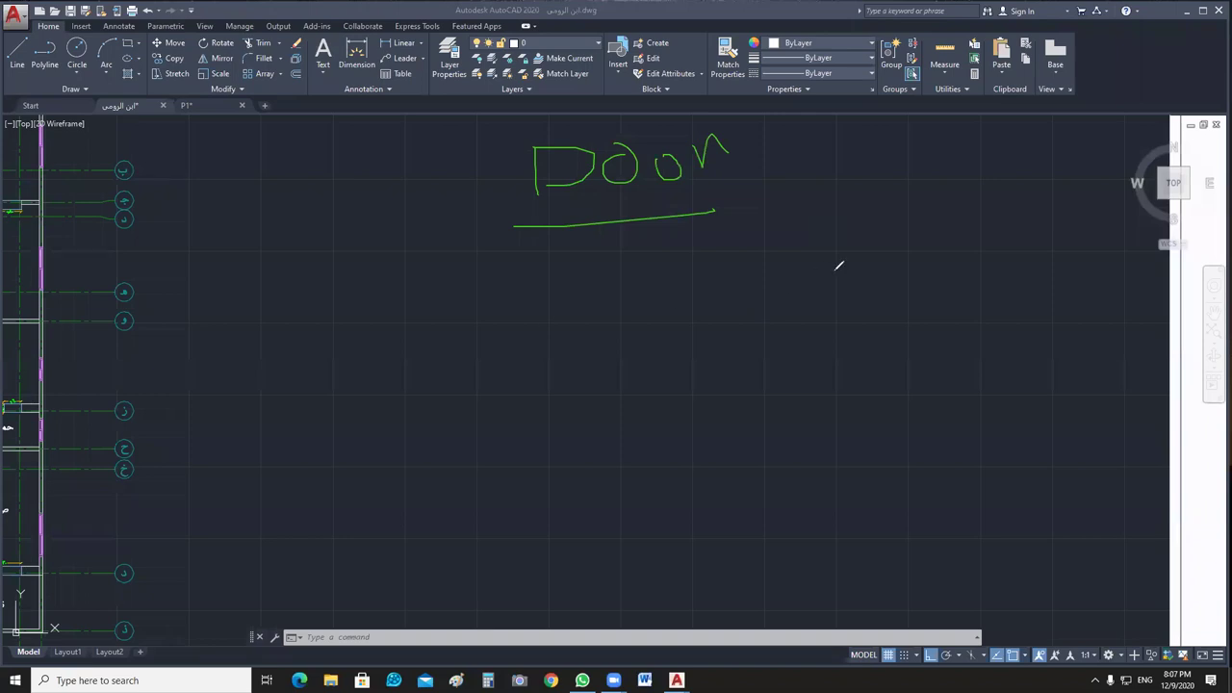
Handwrite the number and first Arabic notes under the Door heading.
mouse_move(838, 265)
left_mouse_down()
mouse_move(844, 253)
mouse_move(758, 260)
mouse_move(834, 247)
left_mouse_up()
left_click_drag(553, 262, 570, 313)
left_click_drag(606, 267, 620, 312)
left_click_drag(866, 308, 850, 362)
mouse_move(835, 327)
left_mouse_down()
mouse_move(817, 355)
mouse_move(795, 352)
left_mouse_up()
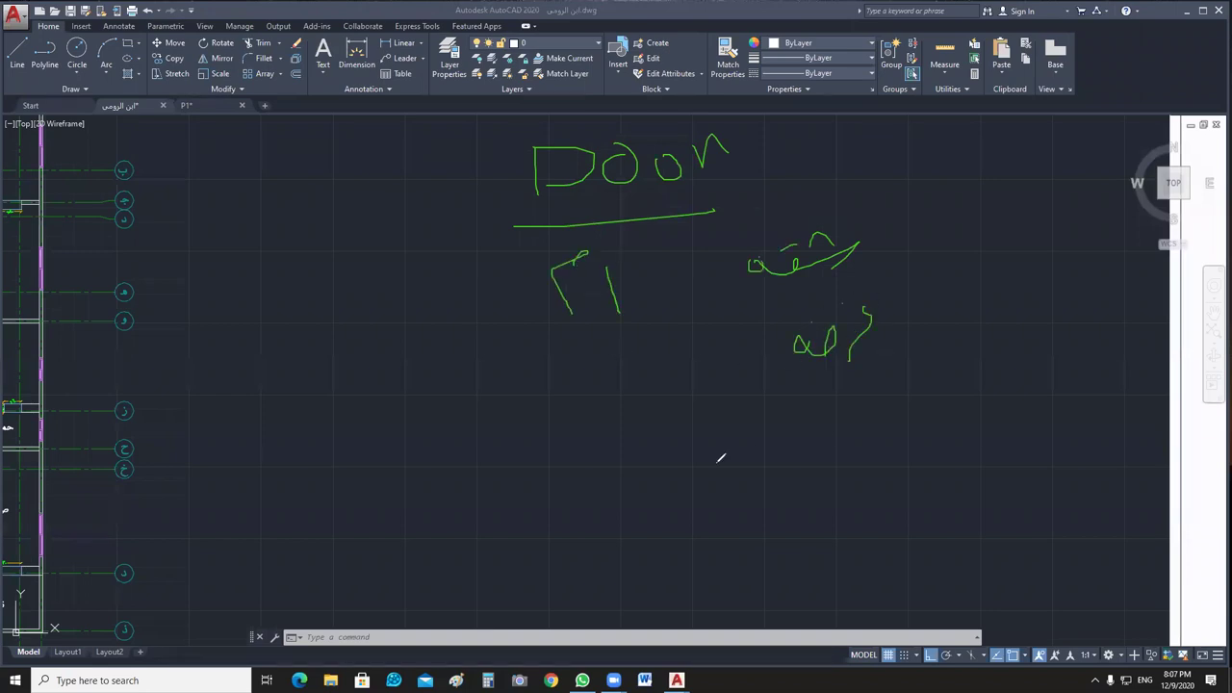
left_click_drag(628, 352, 618, 406)
left_click_drag(637, 366, 668, 387)
left_click_drag(901, 421, 857, 460)
left_click_drag(851, 385, 871, 418)
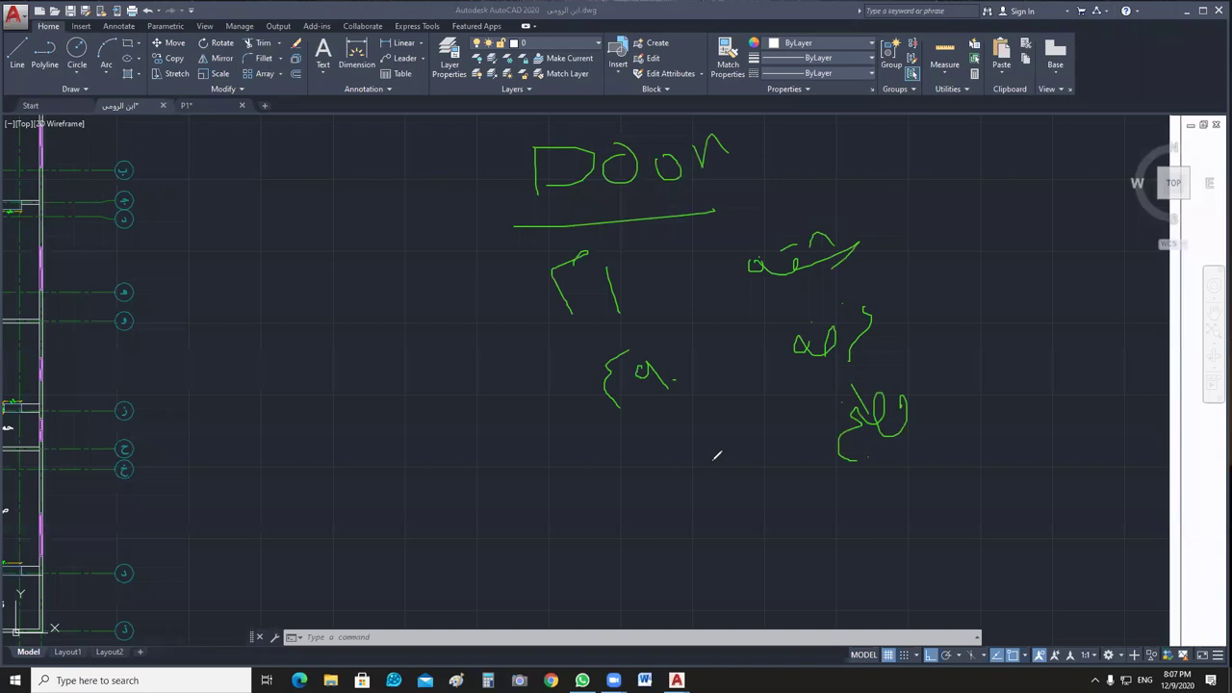
Add the remaining Arabic words and begin a door sketch at the left.
left_click_drag(708, 456, 748, 474)
left_click_drag(939, 462, 895, 509)
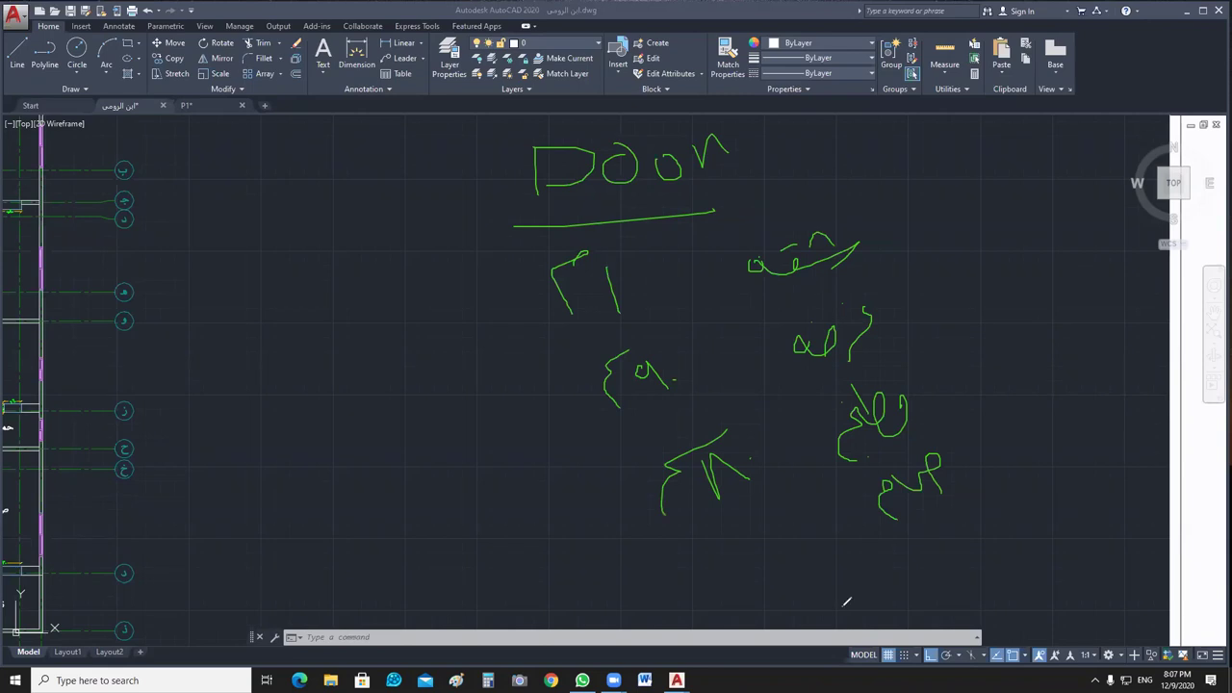
mouse_move(806, 527)
left_mouse_down()
mouse_move(814, 517)
mouse_move(841, 544)
left_mouse_up()
mouse_move(765, 553)
left_mouse_down()
mouse_move(647, 596)
mouse_move(697, 561)
left_mouse_up()
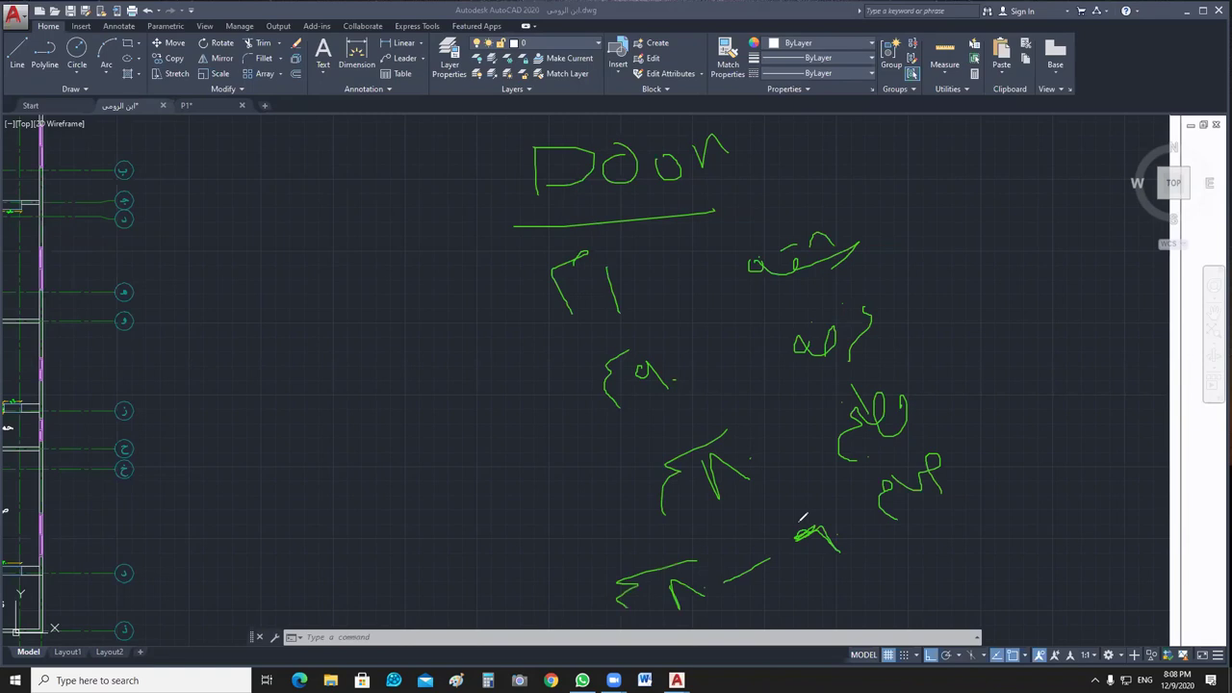
left_click_drag(826, 512, 770, 557)
mouse_move(869, 571)
left_mouse_down()
mouse_move(809, 606)
mouse_move(718, 628)
left_mouse_up()
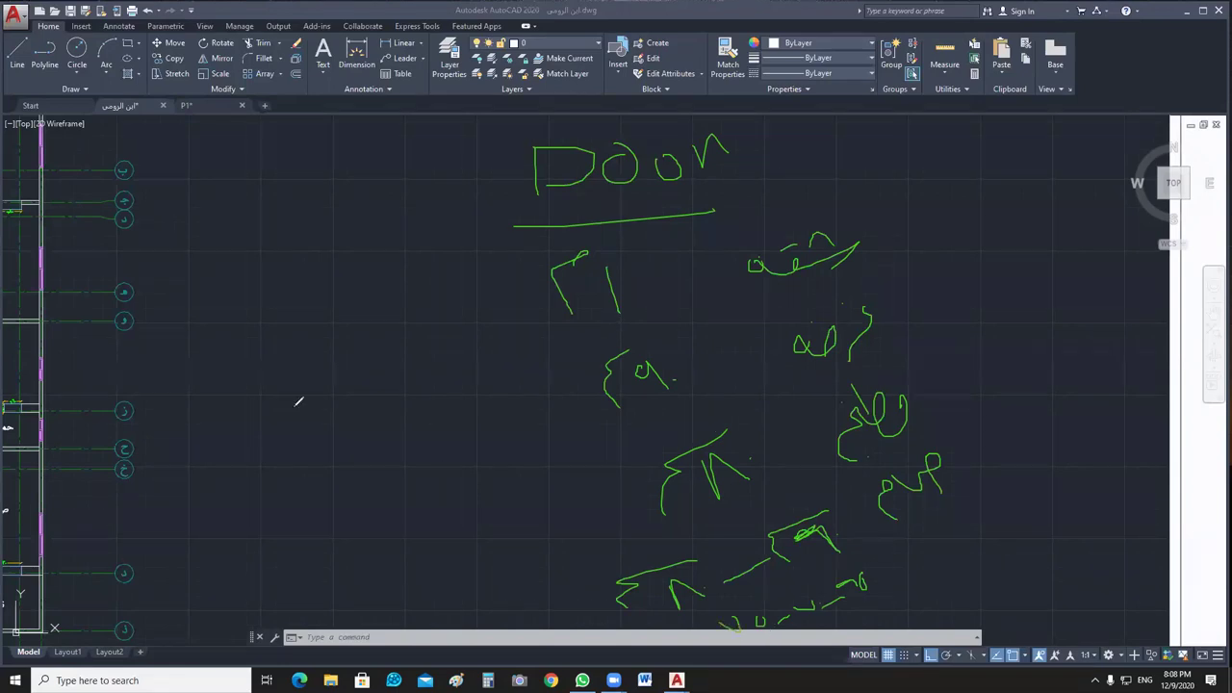
mouse_move(217, 365)
left_mouse_down()
mouse_move(225, 416)
mouse_move(239, 417)
left_mouse_up()
Sketch the door leaf, swing arc, jambs and labelled width arrow, marking 5cm in red.
mouse_move(420, 361)
left_mouse_down()
mouse_move(422, 414)
mouse_move(395, 370)
left_mouse_up()
mouse_move(226, 154)
left_mouse_down()
mouse_move(229, 364)
mouse_move(265, 352)
mouse_move(248, 360)
left_mouse_up()
mouse_move(264, 175)
left_mouse_down()
mouse_move(375, 327)
mouse_move(387, 364)
left_mouse_up()
left_click_drag(429, 422, 456, 531)
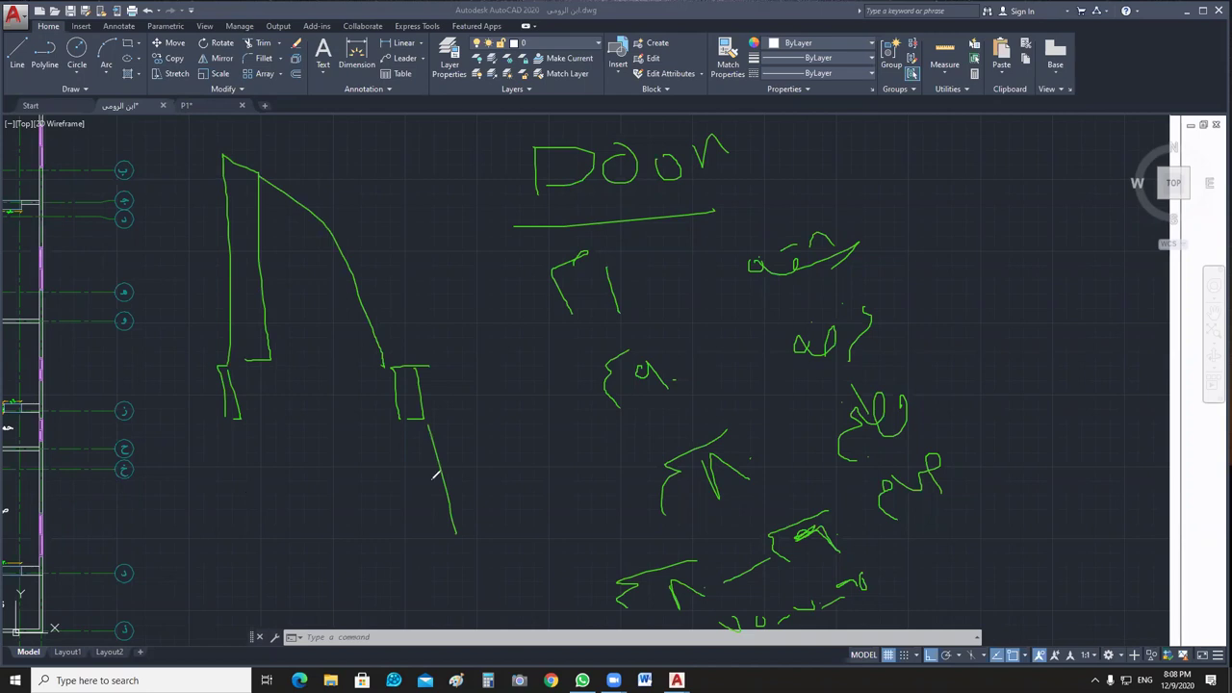
mouse_move(223, 420)
left_mouse_down()
mouse_move(244, 526)
mouse_move(431, 483)
left_mouse_up()
left_click_drag(258, 487, 241, 497)
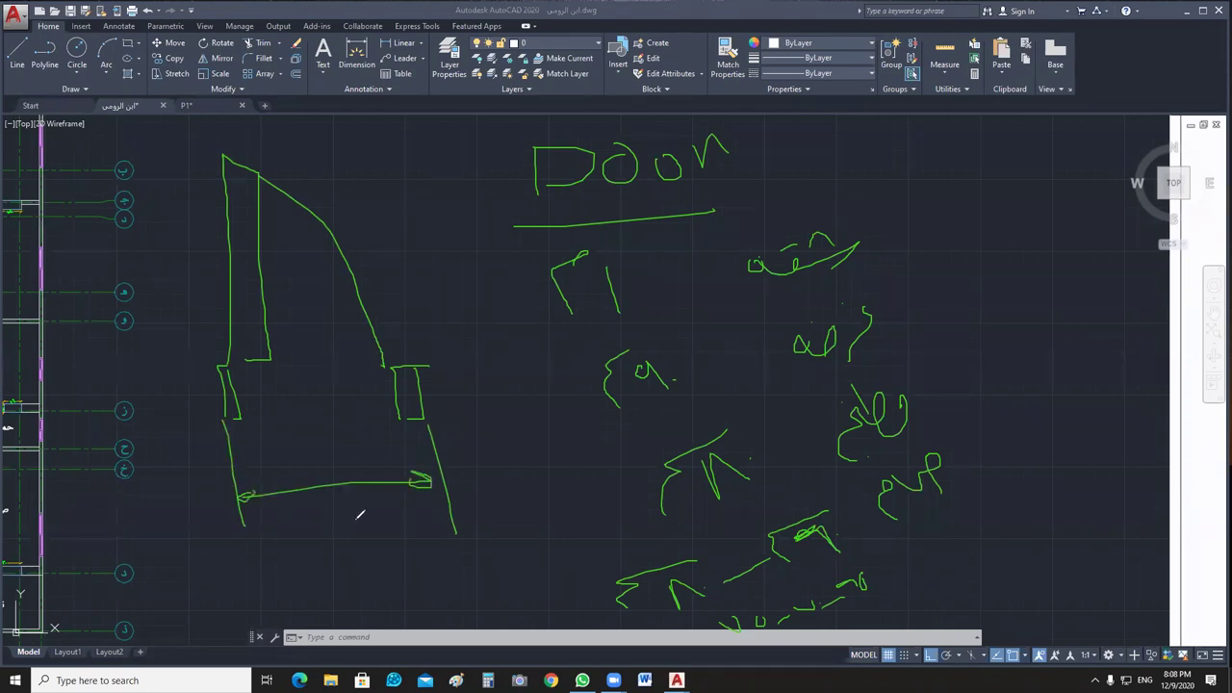
left_click_drag(303, 503, 290, 524)
left_click_drag(334, 502, 351, 534)
left_click_drag(415, 348, 413, 363)
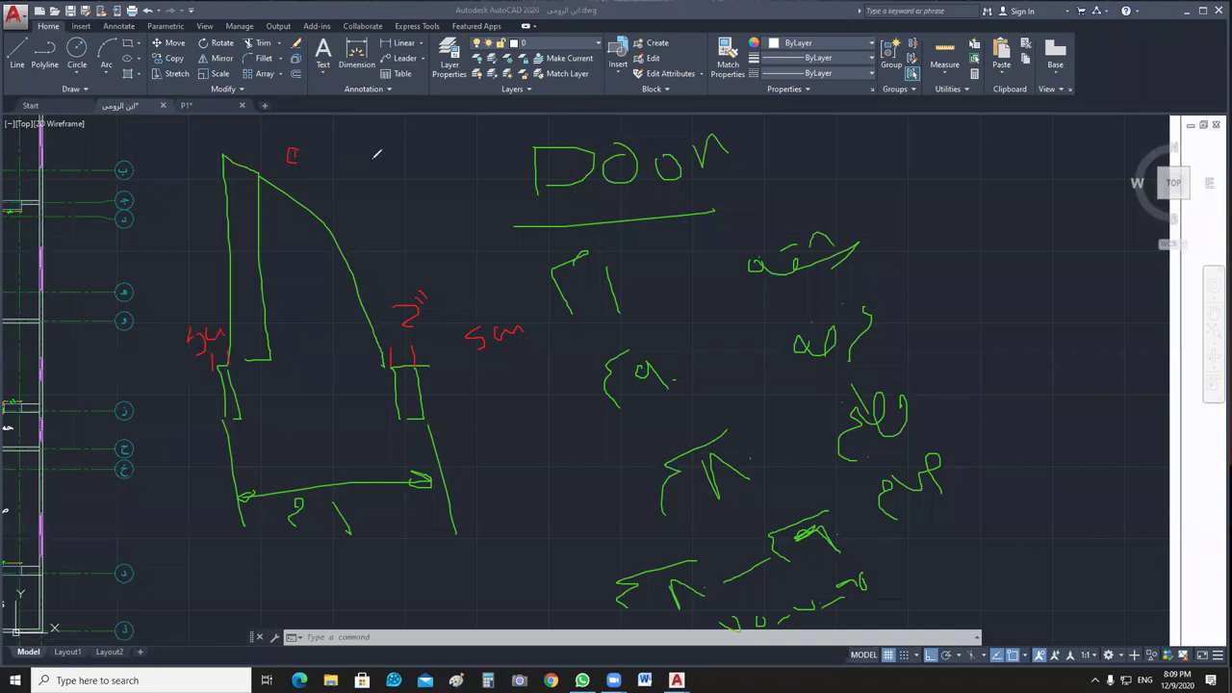
Write 90cm in red above the sketch, mark a note, then clear all ink.
left_click_drag(708, 504, 743, 493)
left_click_drag(589, 402, 530, 435)
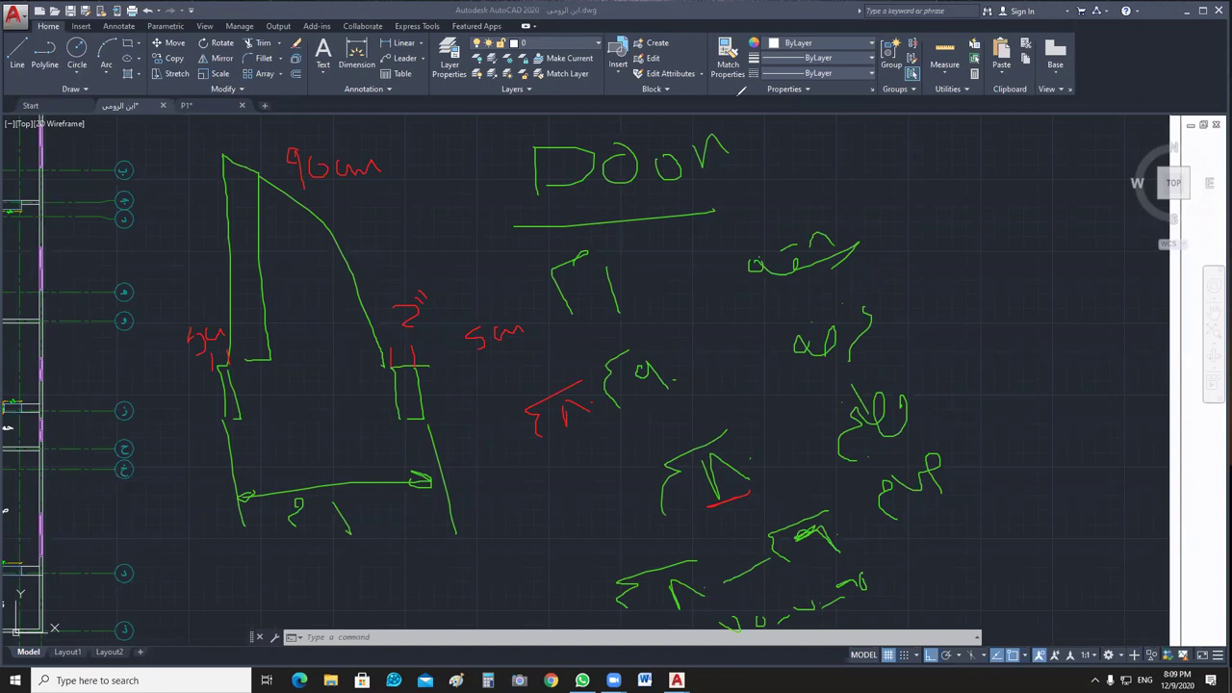
key("Delete")
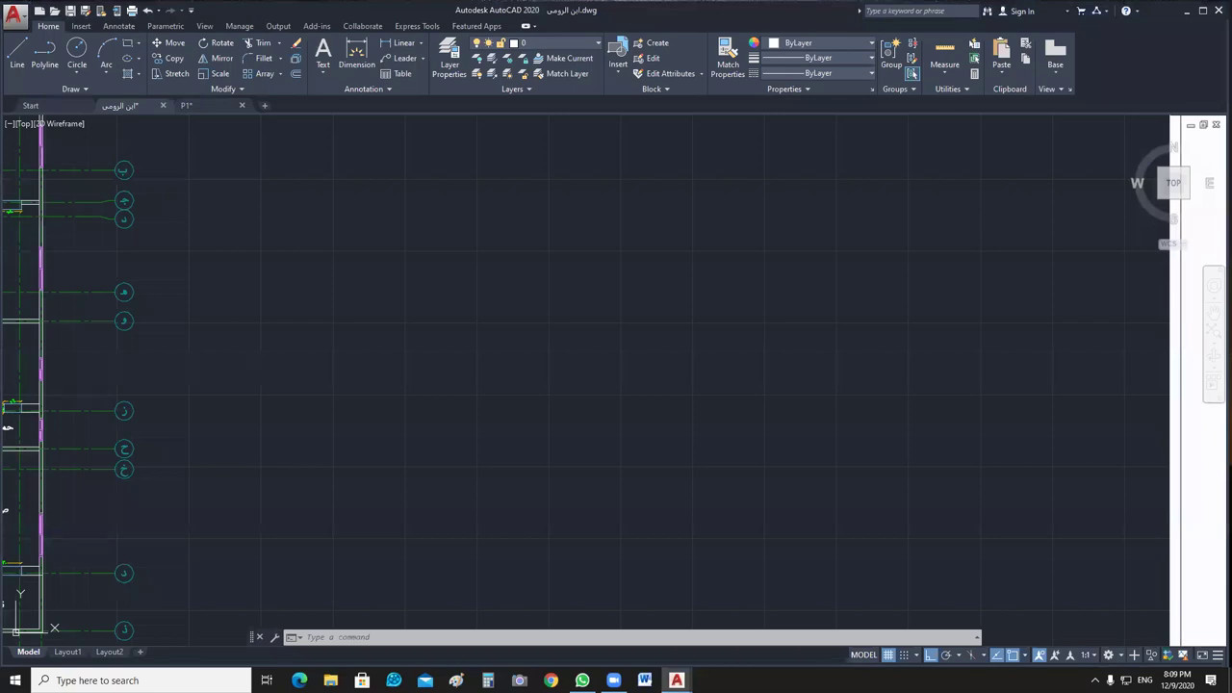
Zoom in and out on the bathroom door in the ابن الرومي plan to inspect it.
scroll(503, 501, "up", 2)
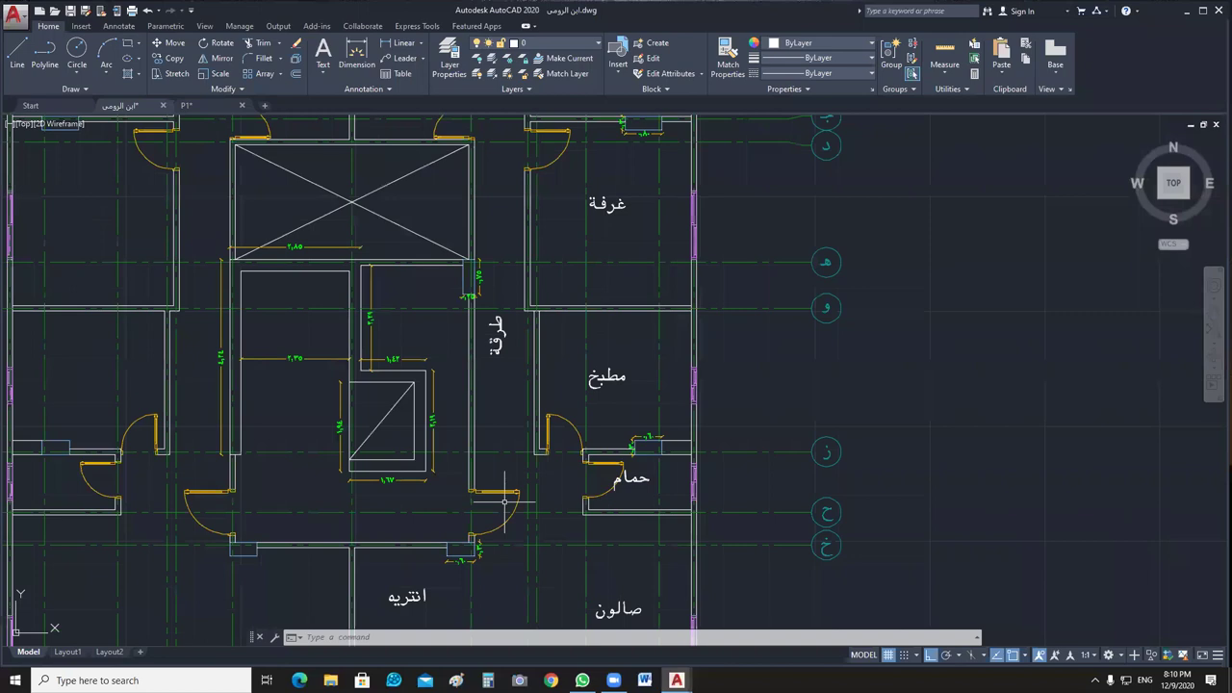
scroll(435, 267, "up", 4)
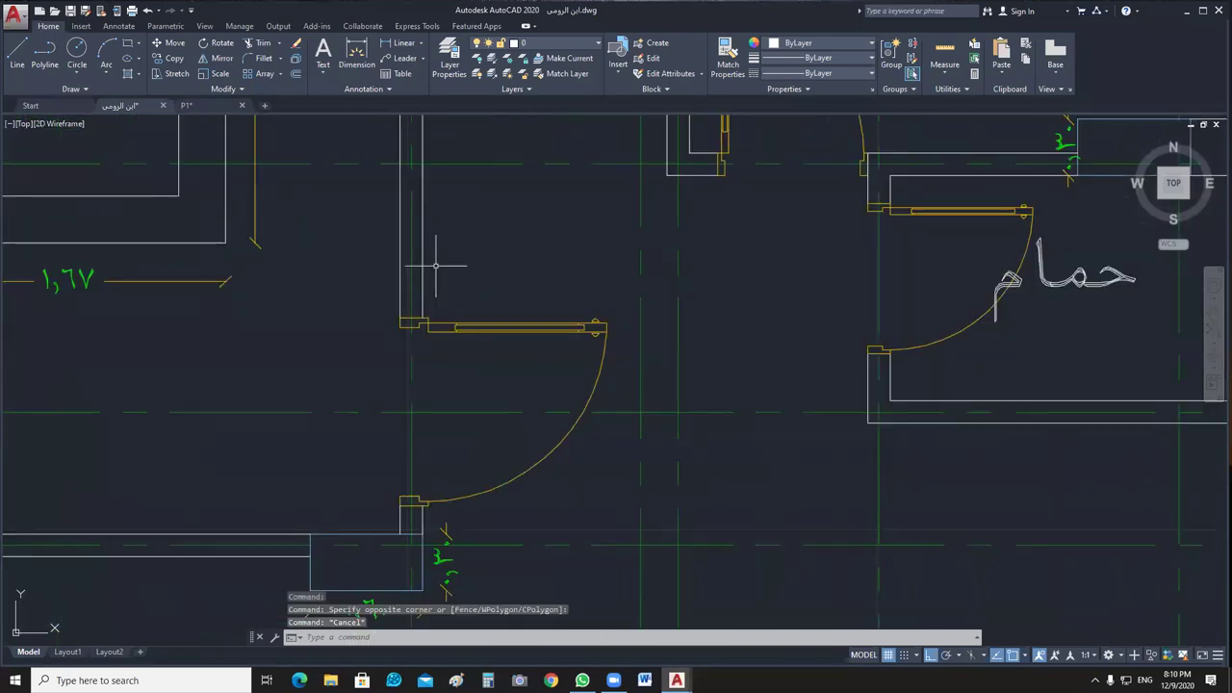
scroll(435, 267, "down", 4)
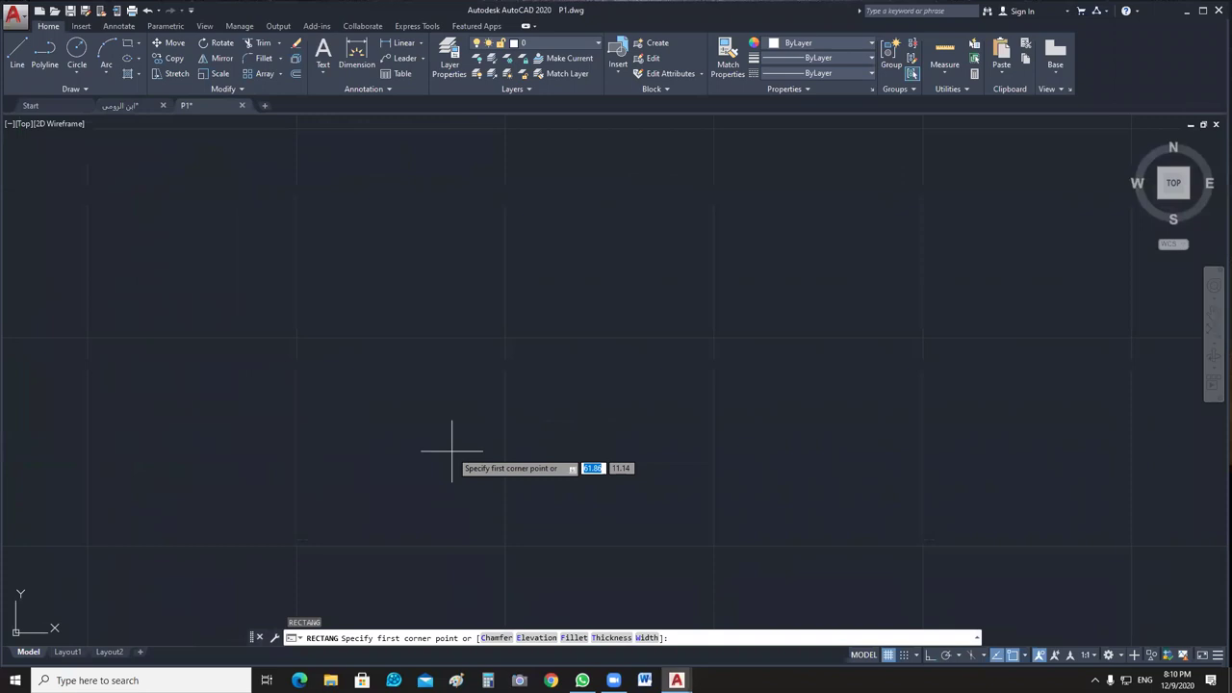
Draw the 0.05 by 0.12 jamb rectangle from the picked corner.
left_click(452, 449)
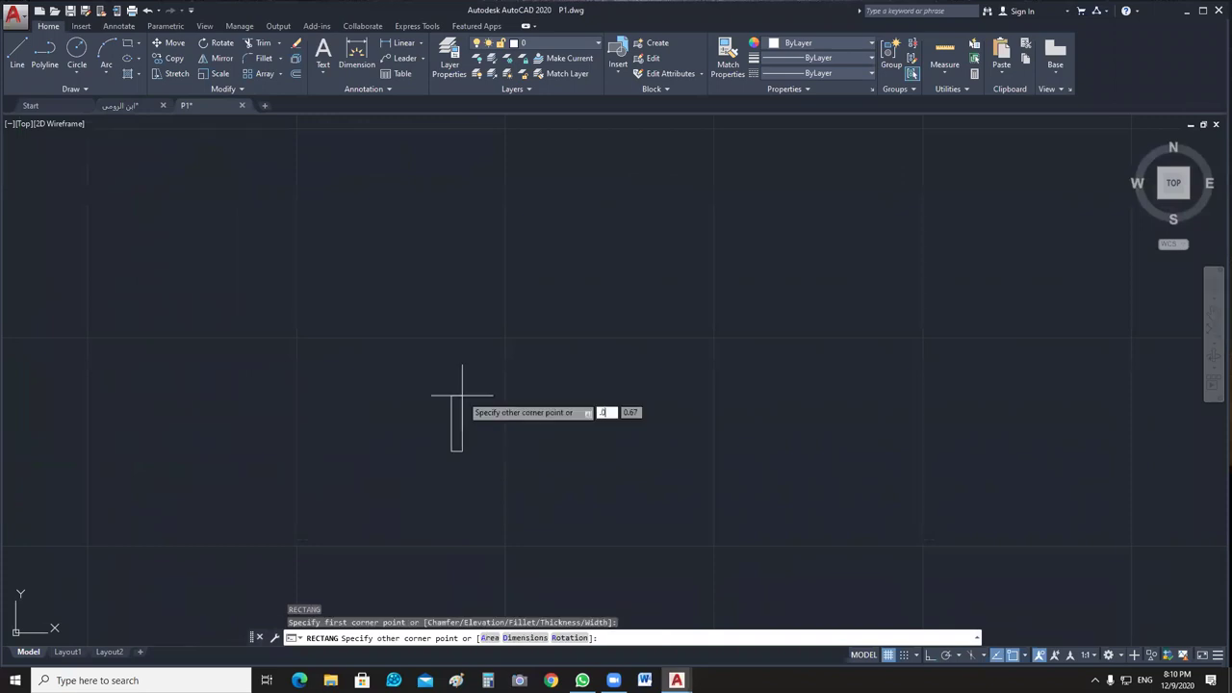
key("Tab")
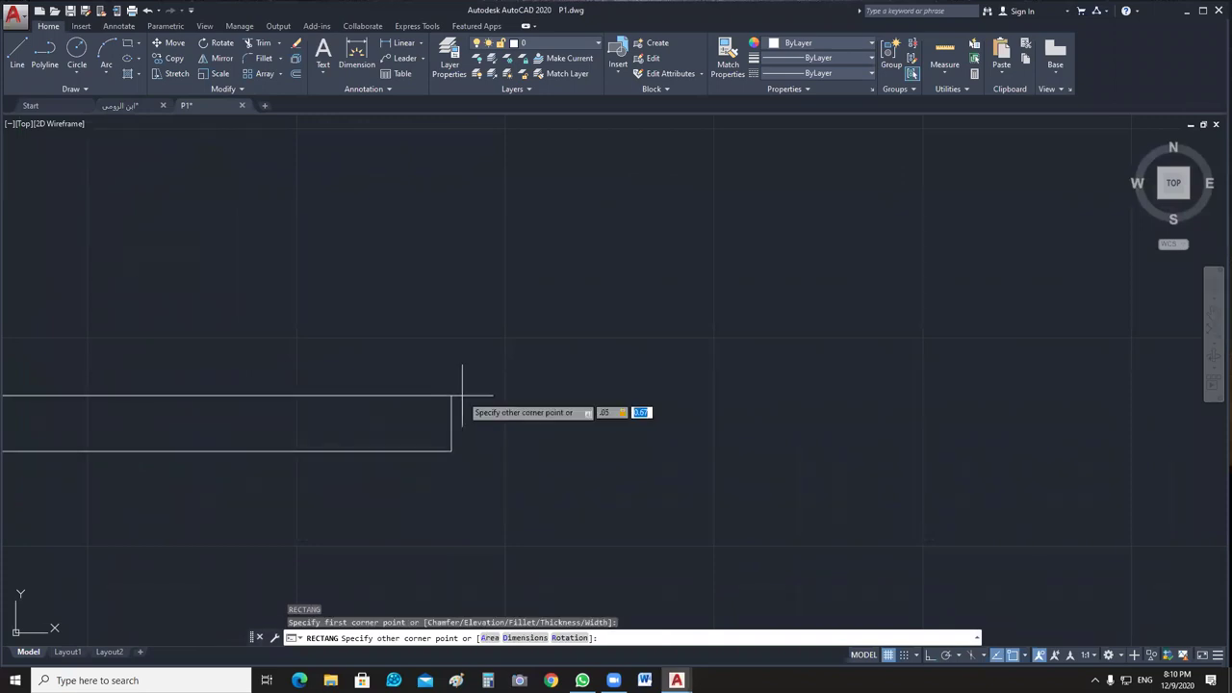
type(".12")
key("Return")
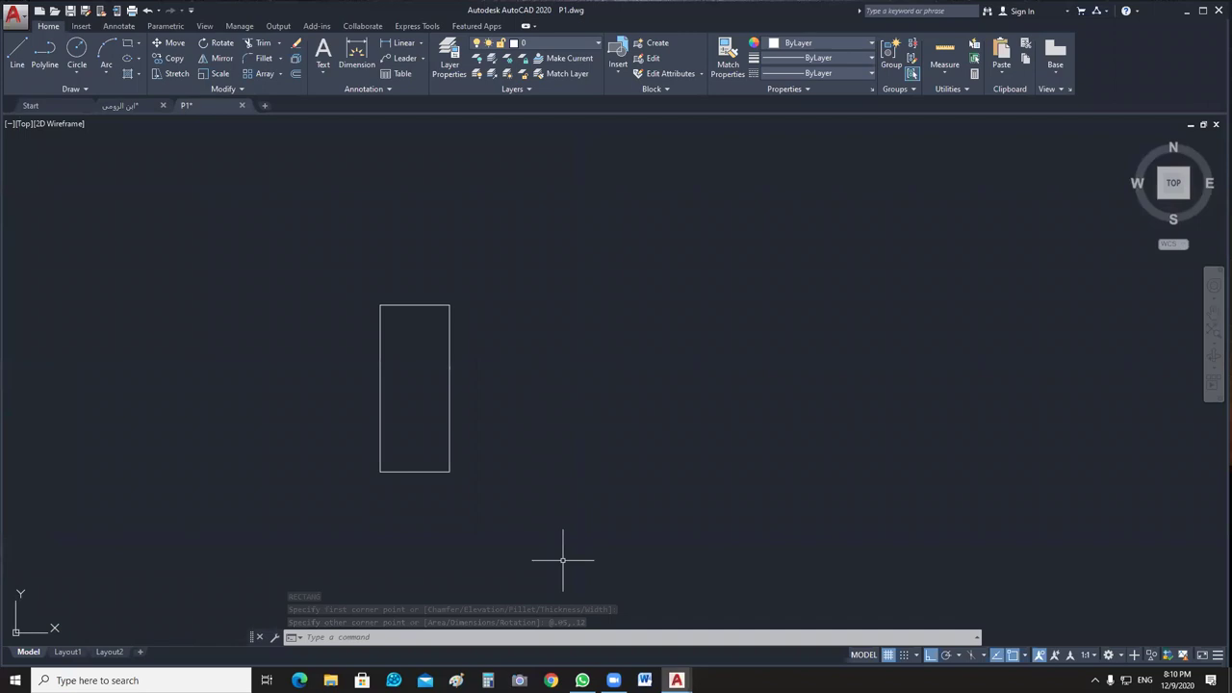
Select and deselect the rectangle, zoom out, and start the LINE command with L.
left_click(465, 352)
left_click(440, 473)
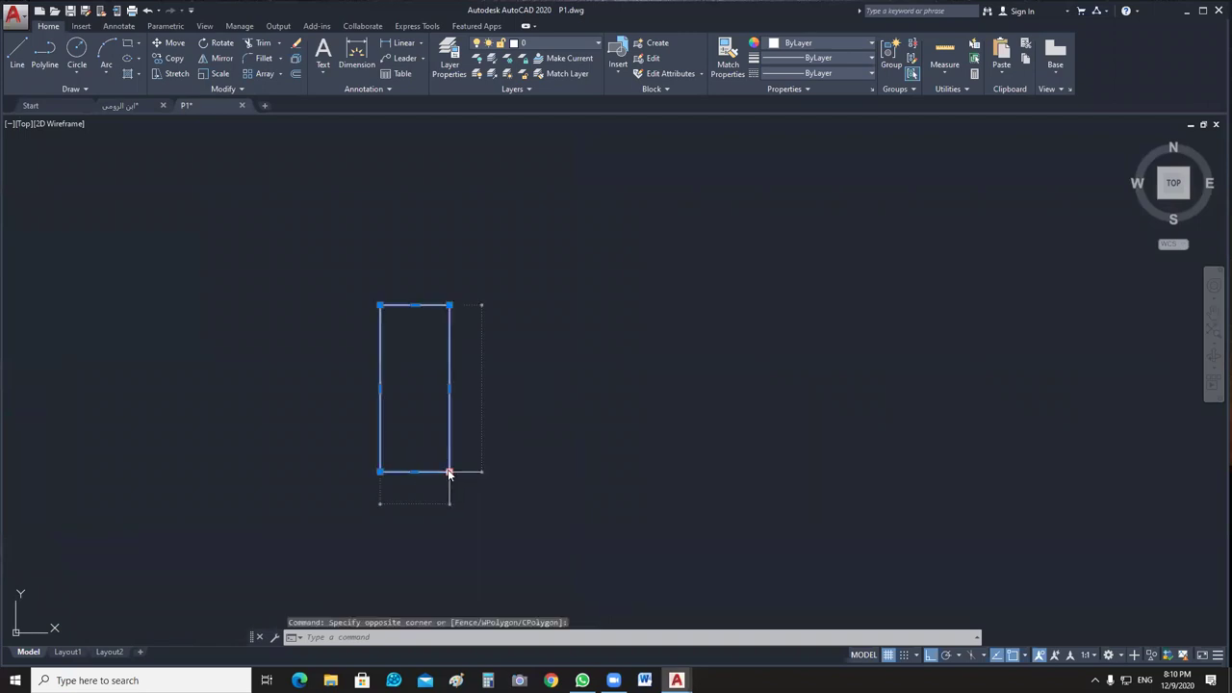
mouse_move(449, 471)
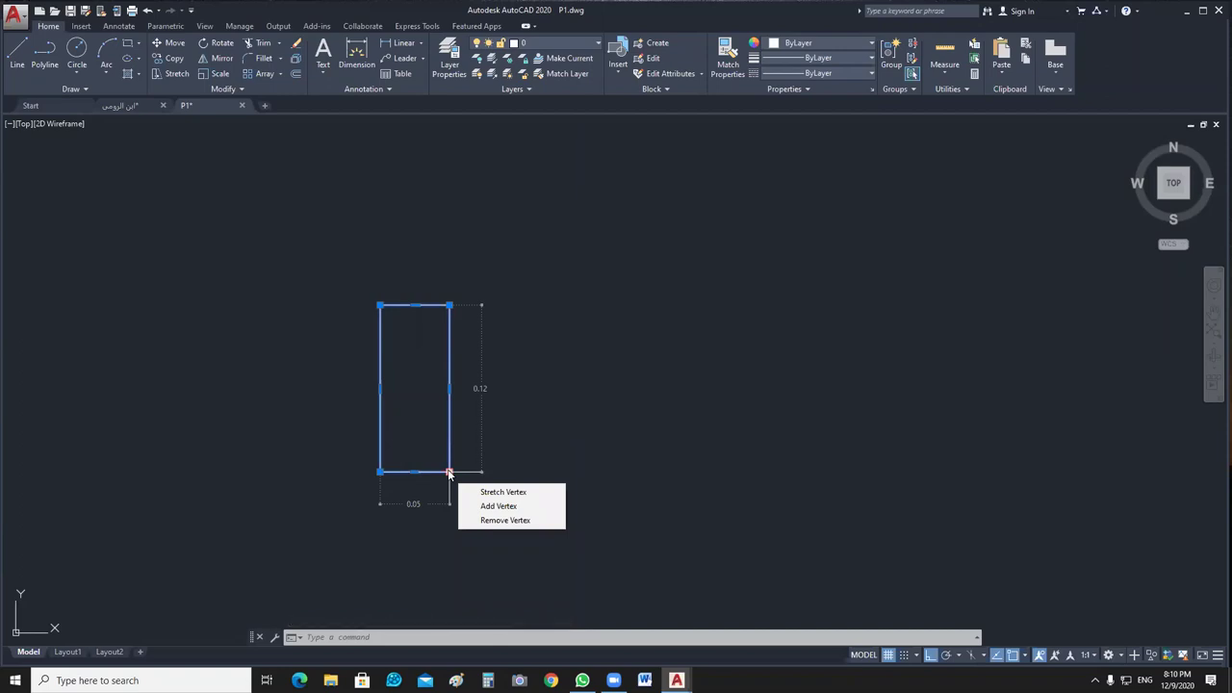
left_click(619, 357)
key("Escape")
scroll(635, 385, "down", 4)
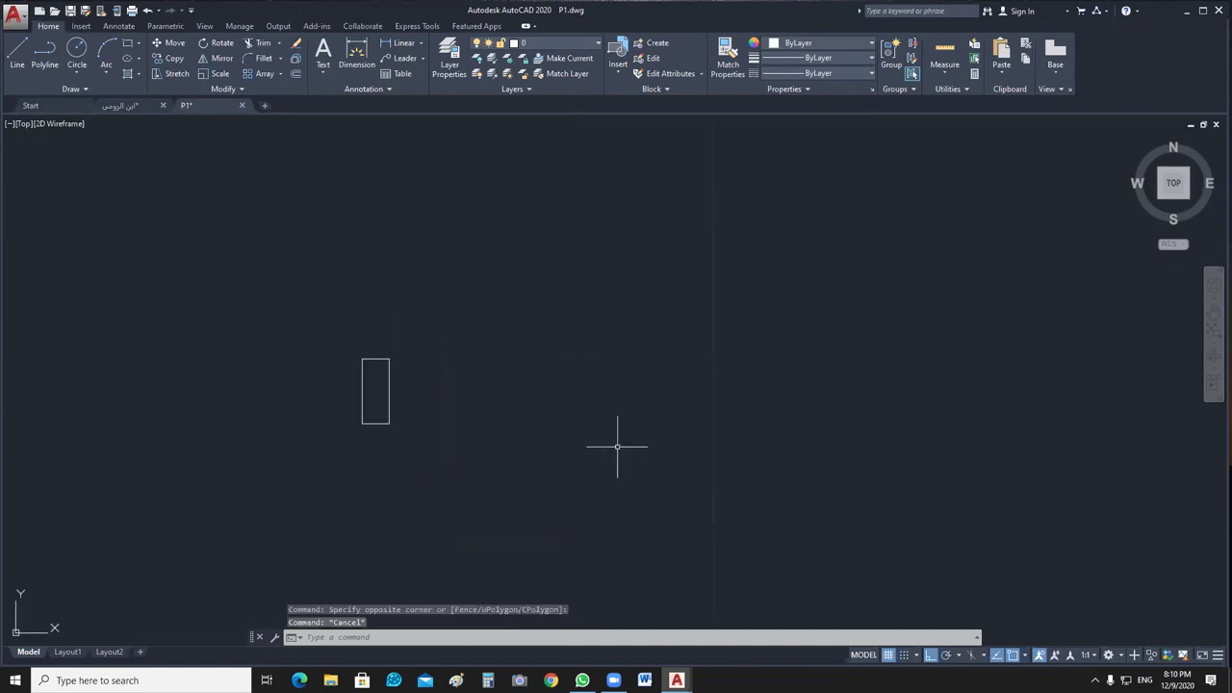
key("l")
key("Return")
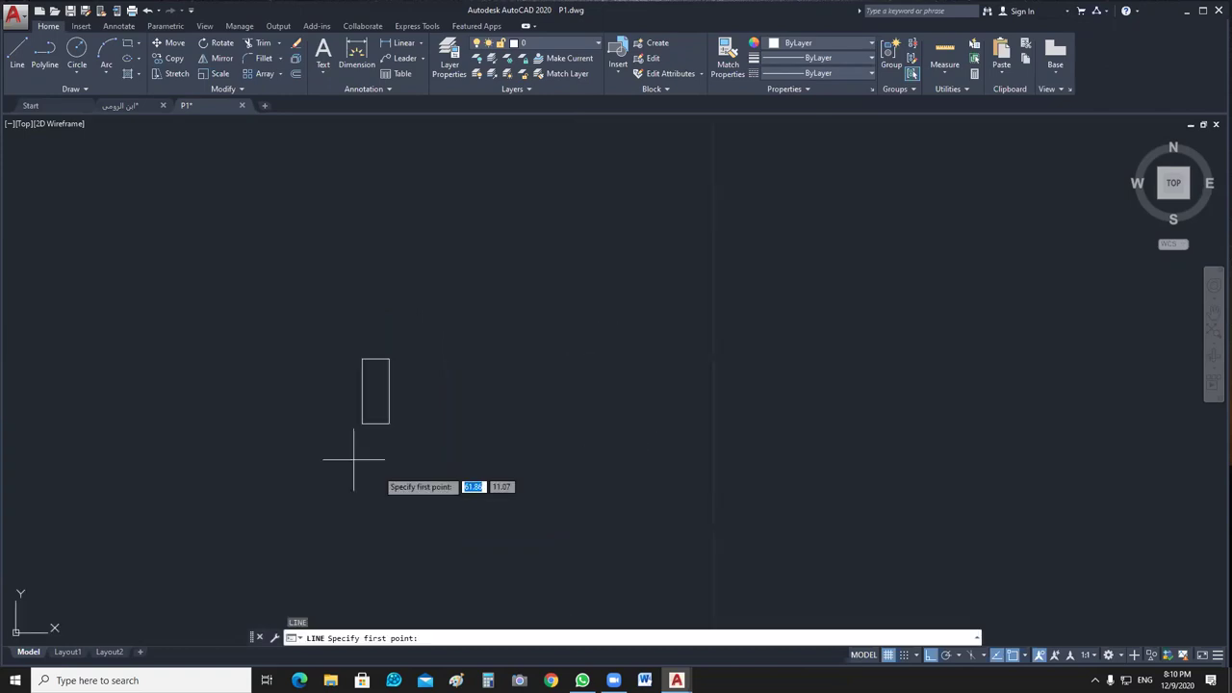
Draw the opening line from the jamb's lower-left corner and colour it Red.
left_click(362, 423)
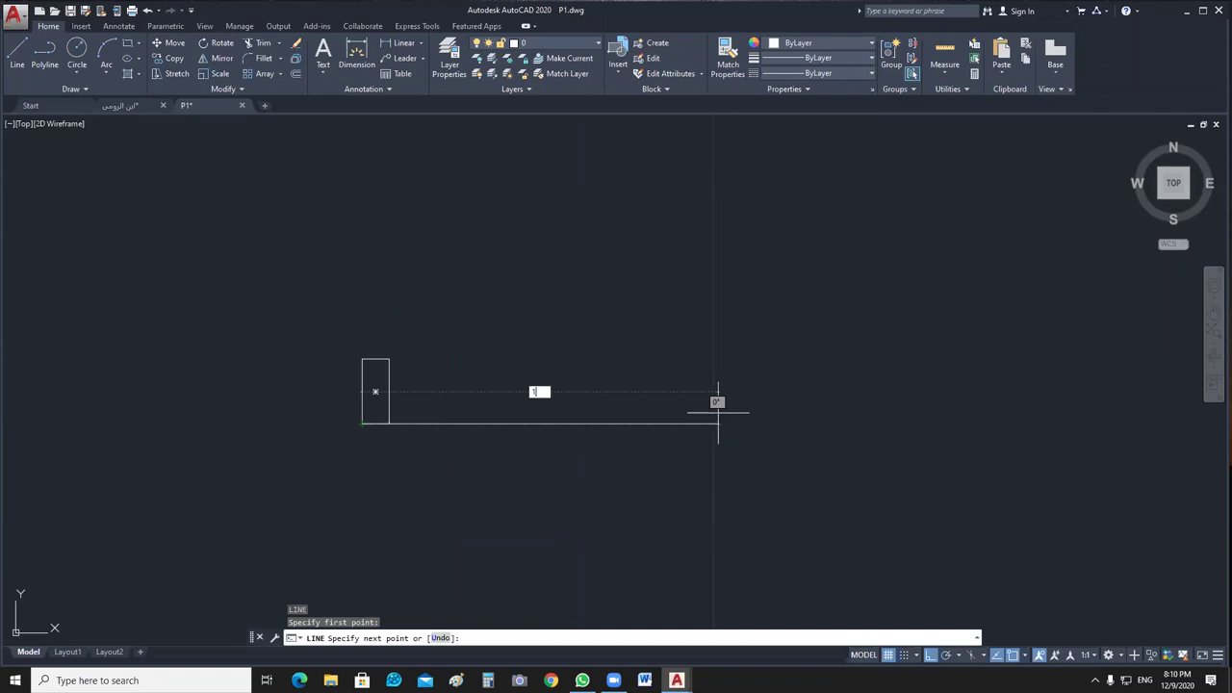
key("Return")
key("Return")
left_click(776, 443)
left_click(631, 385)
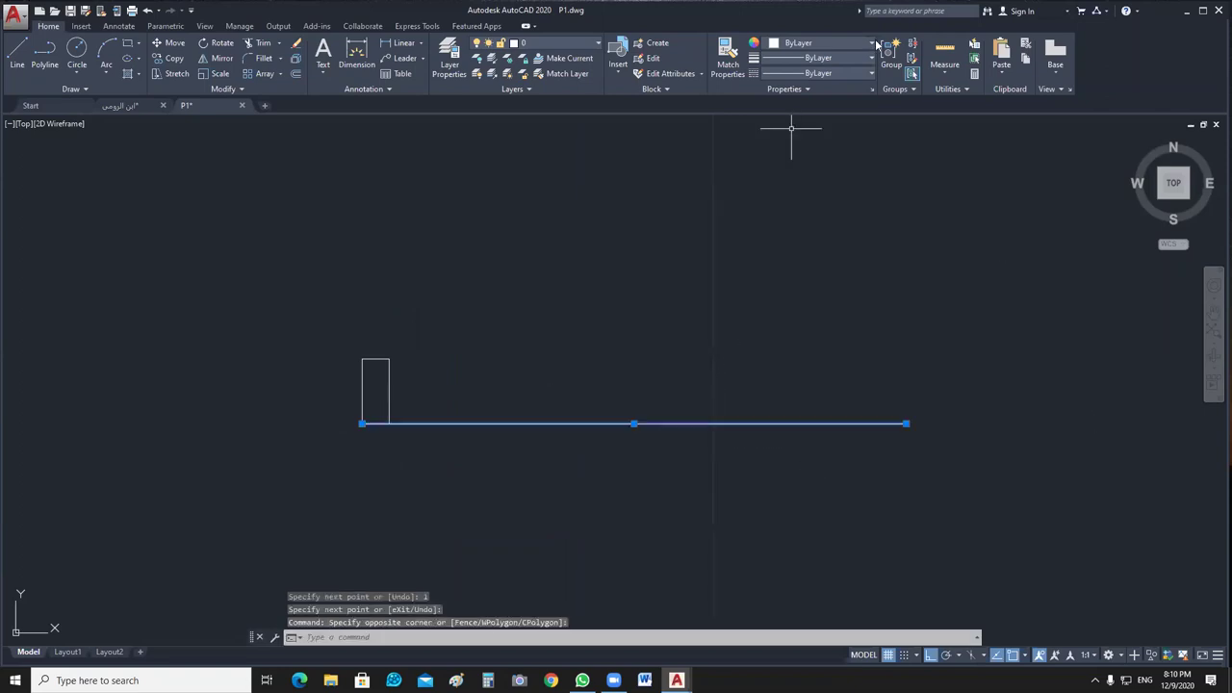
left_click(872, 43)
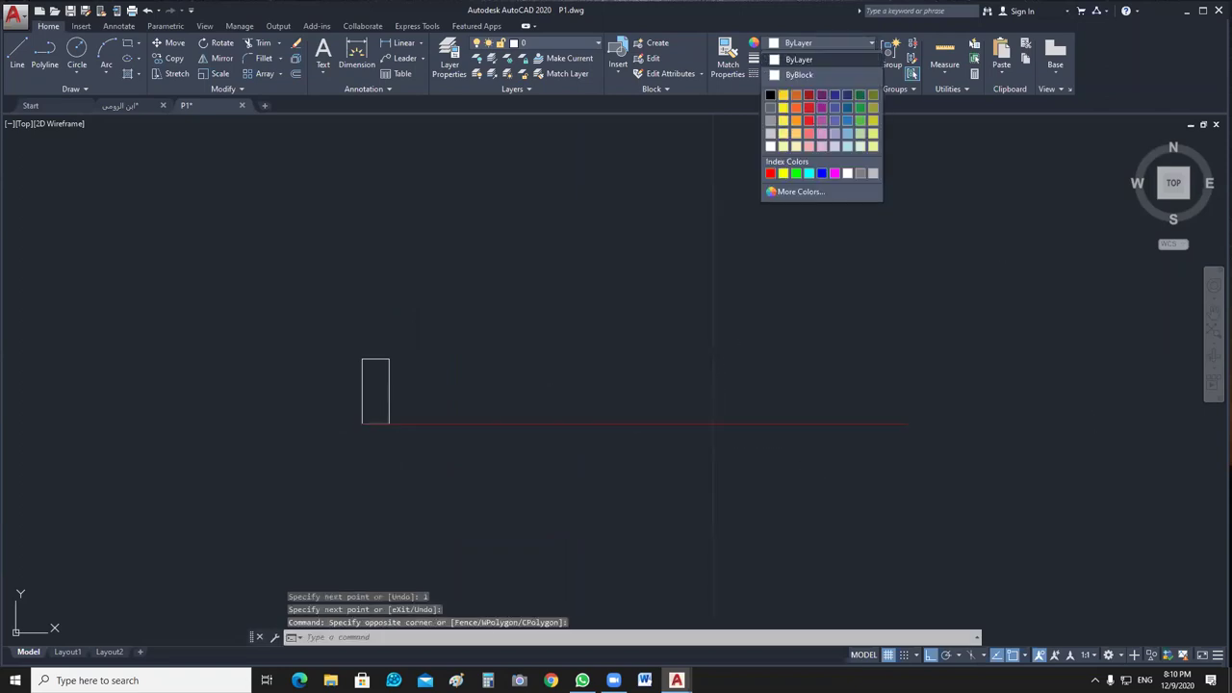
key("Escape")
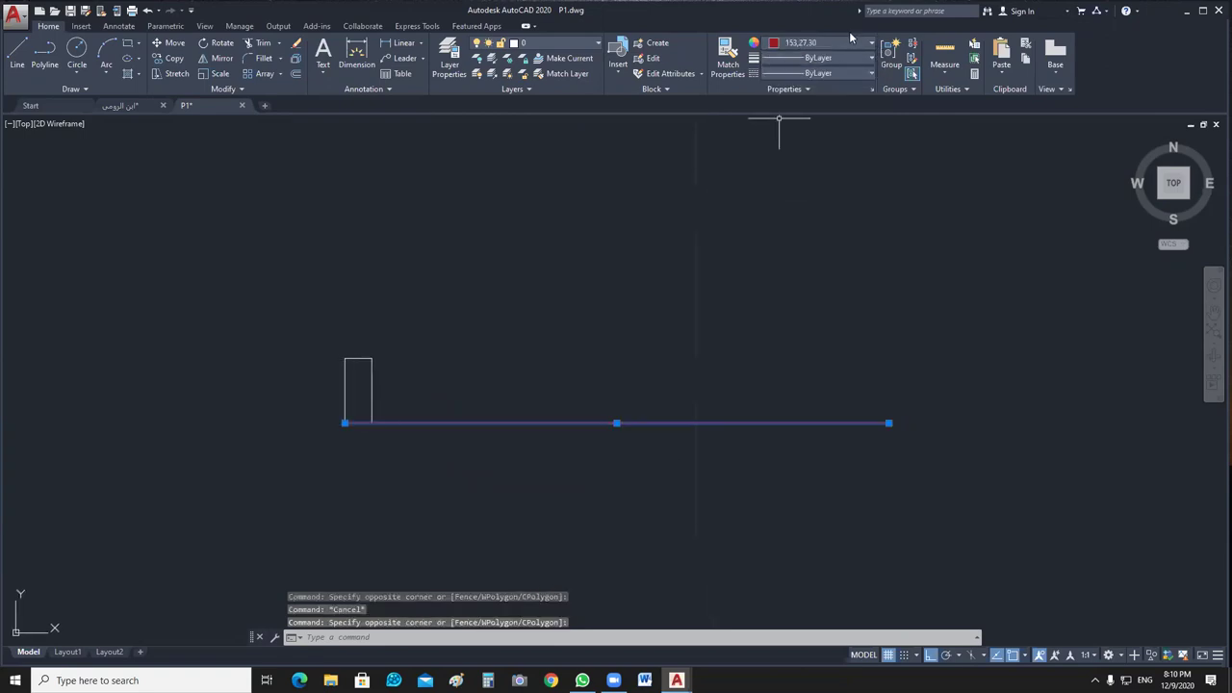
left_click(855, 43)
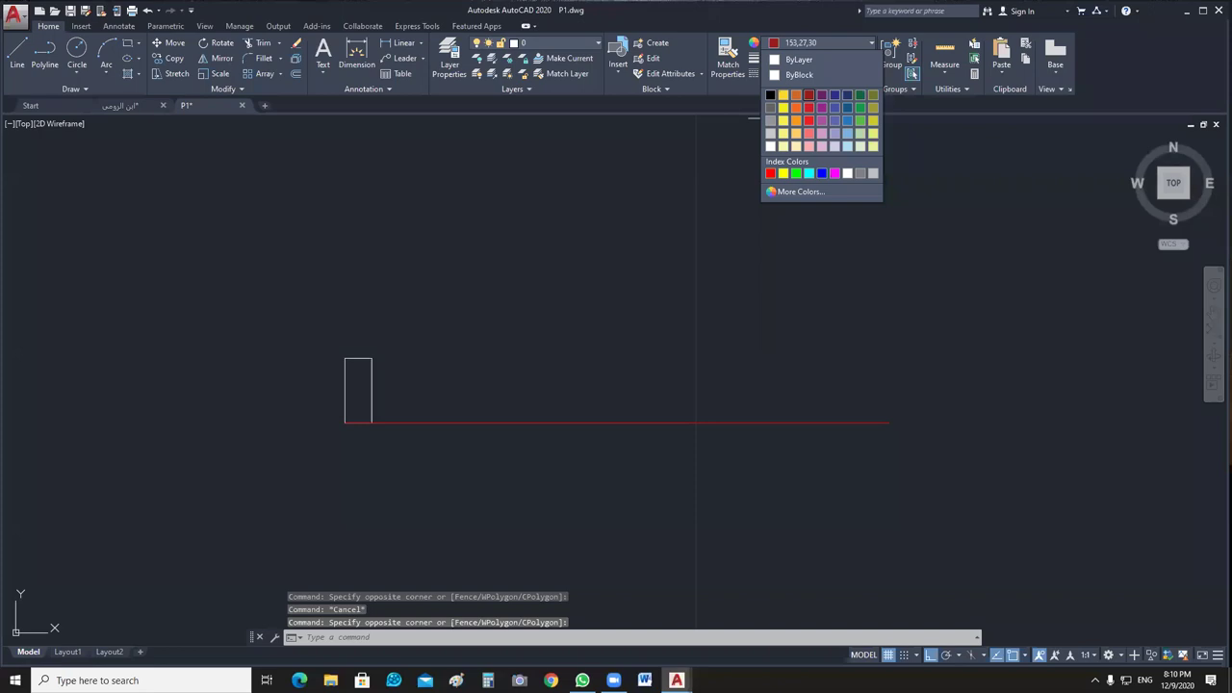
key("Escape")
key("Escape")
Mirror the jamb rectangle to the far end of the opening, keeping the original.
middle_click_drag(365, 430, 294, 411)
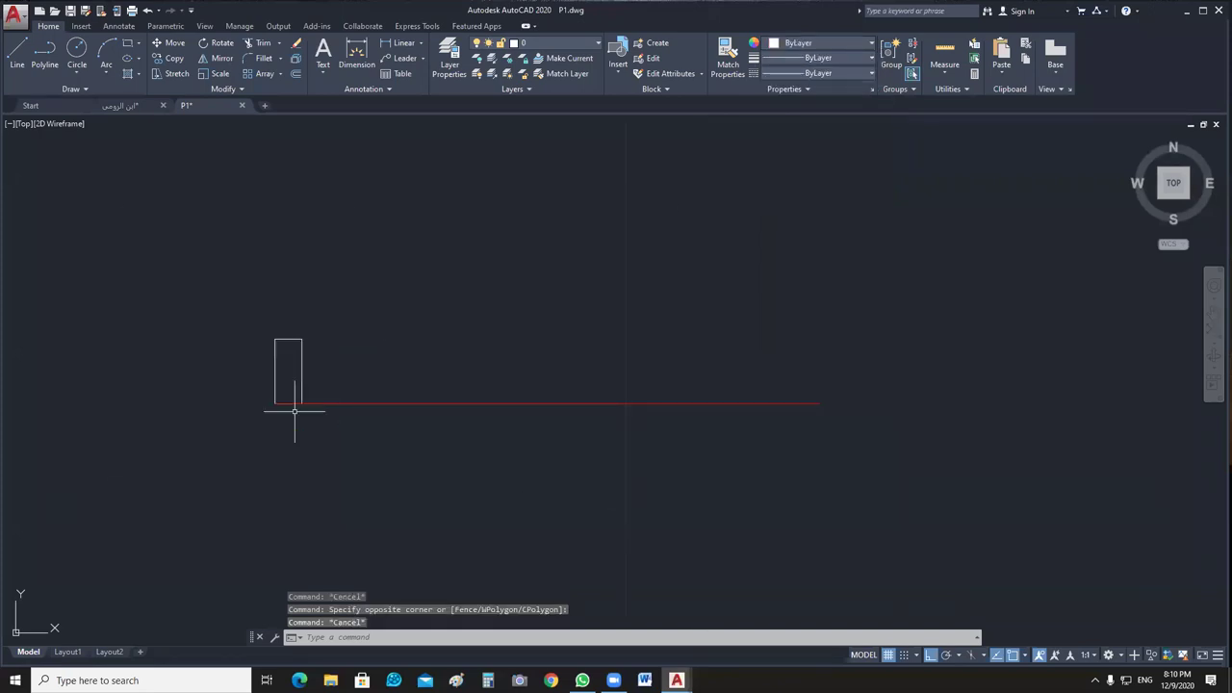
left_click(208, 462)
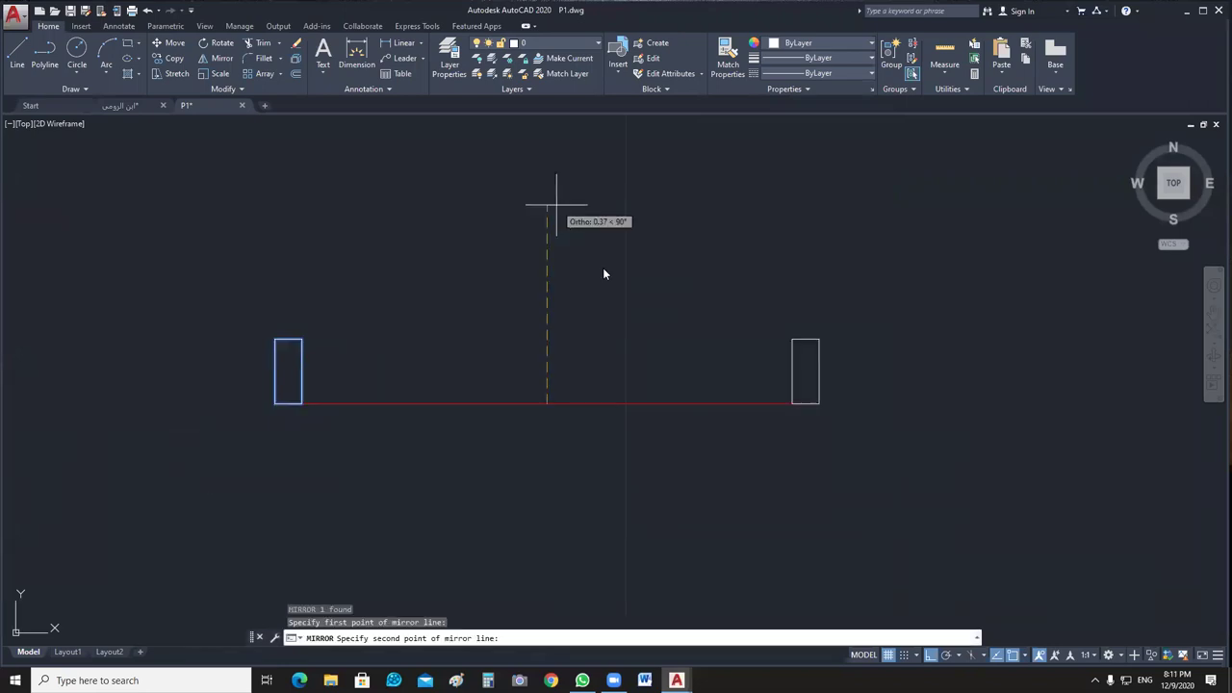
left_click(551, 204)
key("Return")
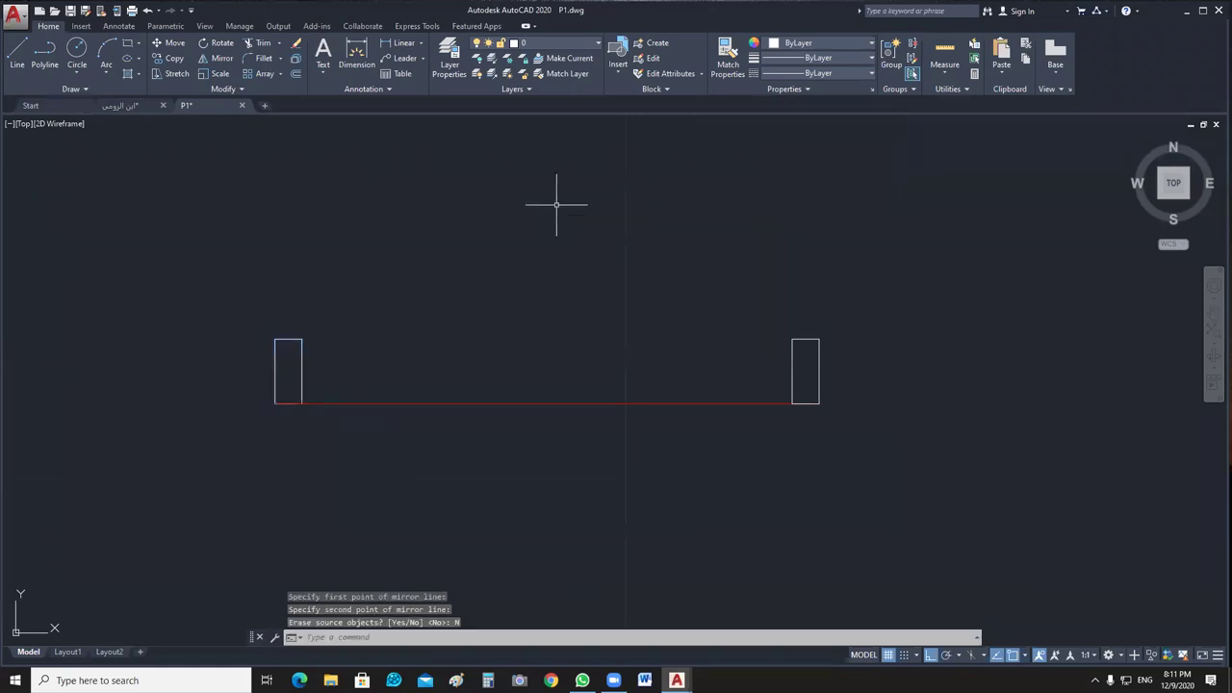
left_click(731, 380)
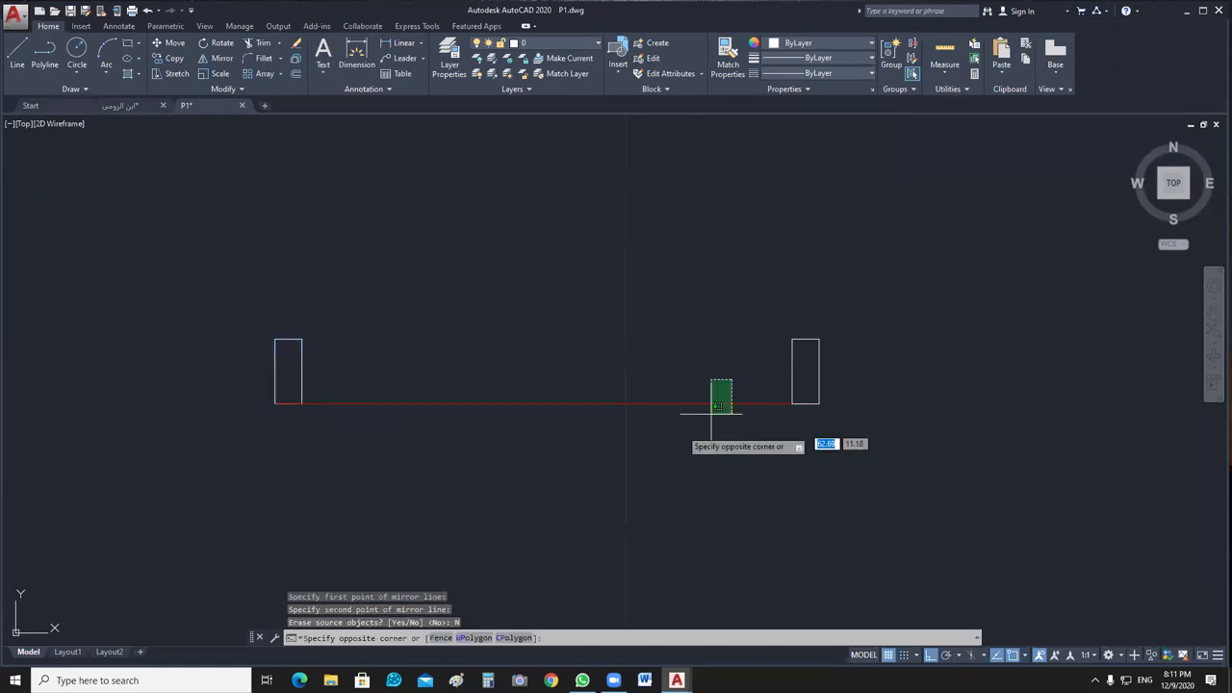
left_click(710, 414)
scroll(652, 407, "down", 2)
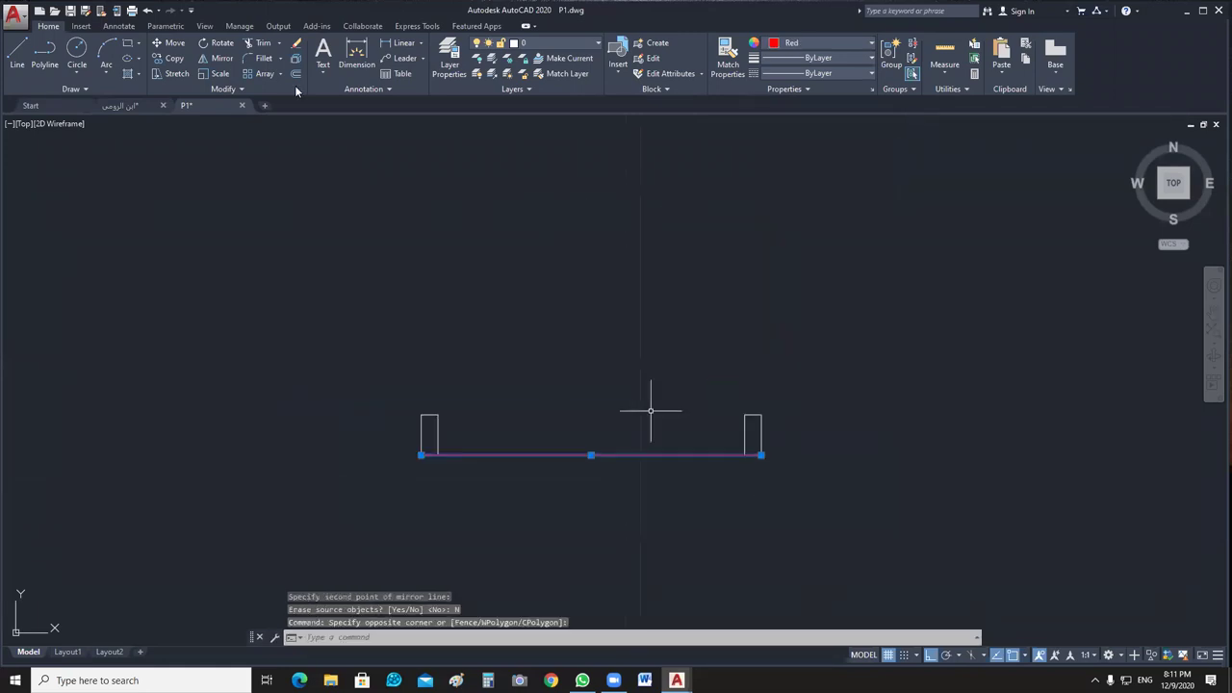
Dimension the opening width with a linear dimension reading 0.90.
left_click(395, 48)
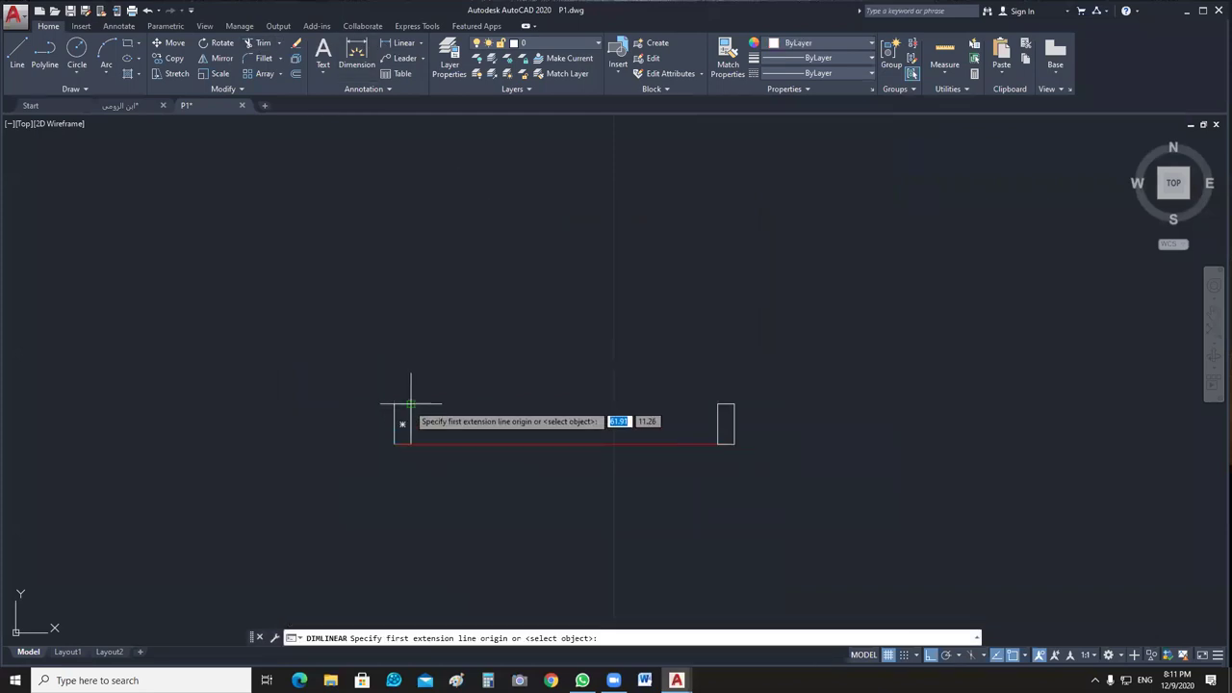
left_click(410, 405)
left_click(724, 423)
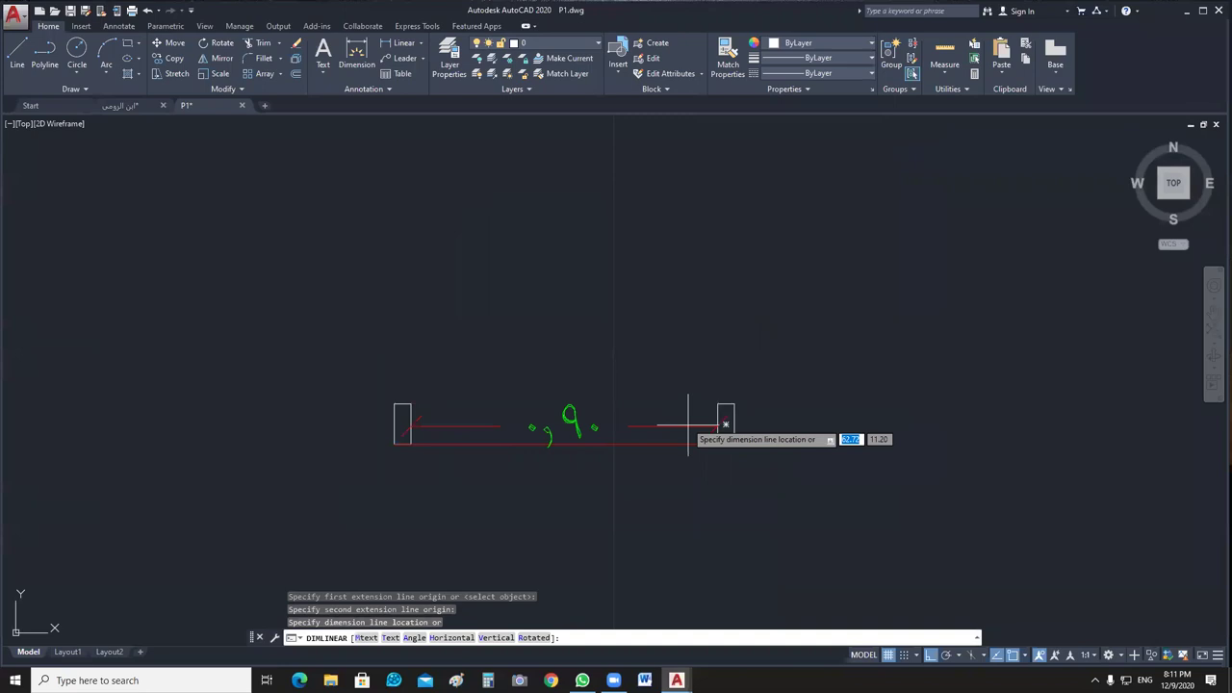
left_click(688, 423)
middle_click_drag(627, 500, 654, 508)
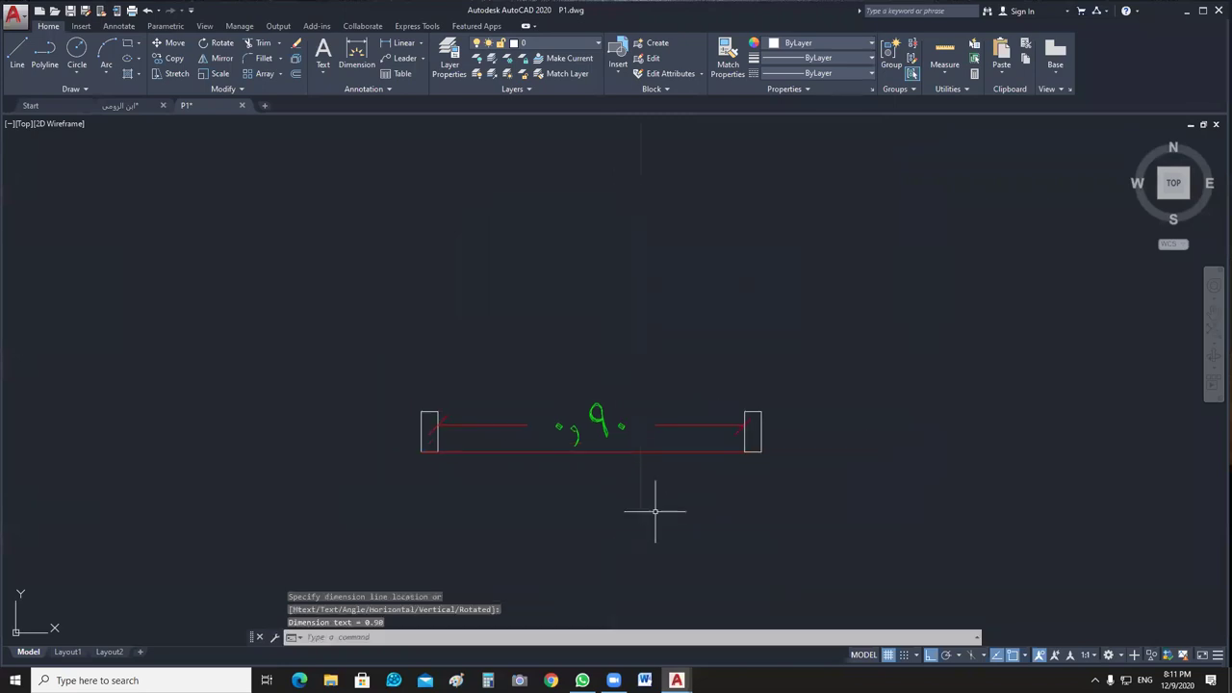
Draw the 0.05 by 0.9 door leaf rectangle from the left jamb's top corner.
type("rec")
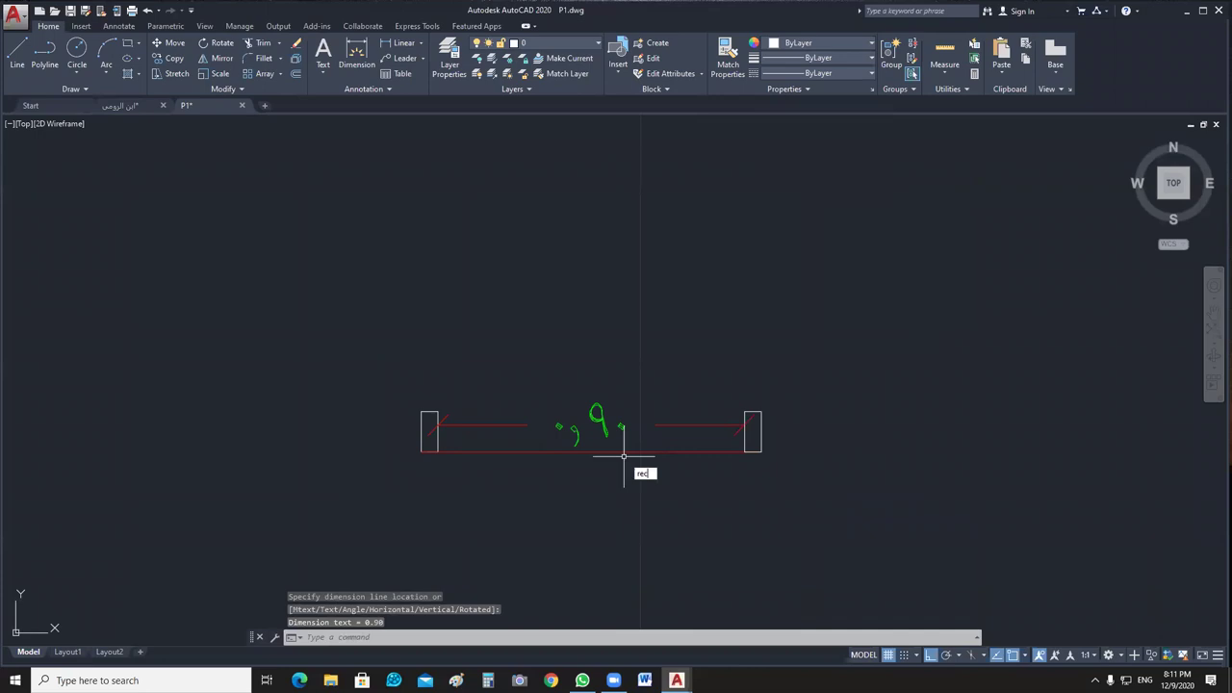
key("Return")
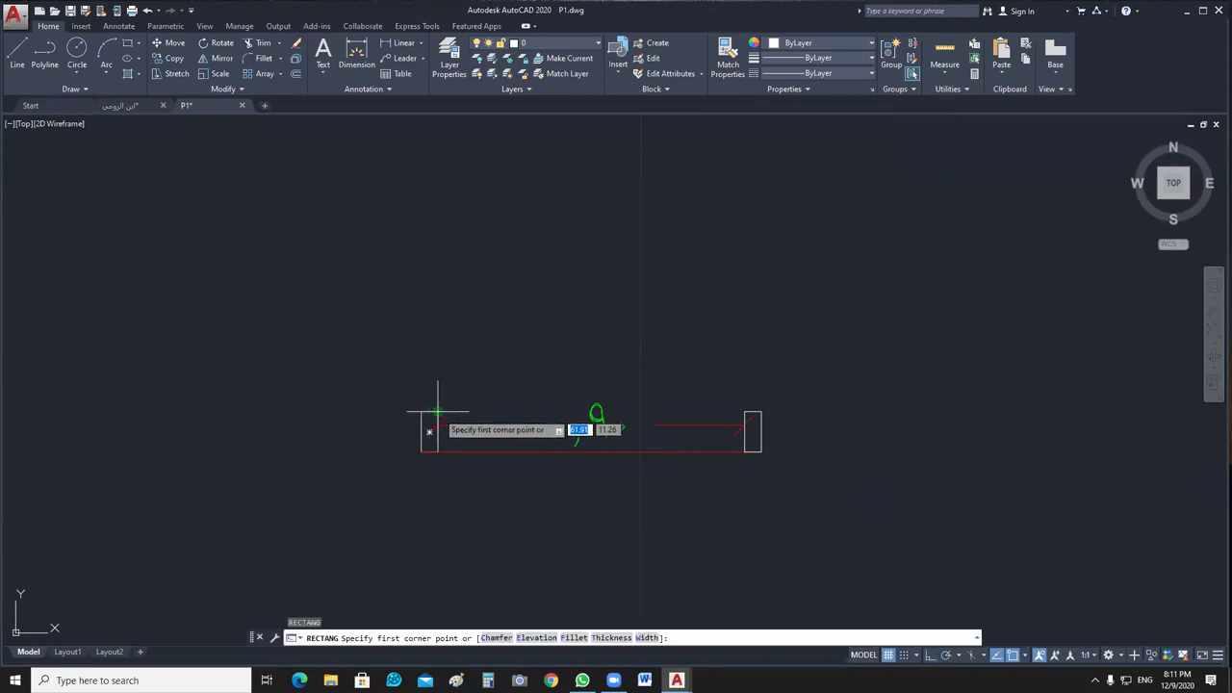
left_click(438, 412)
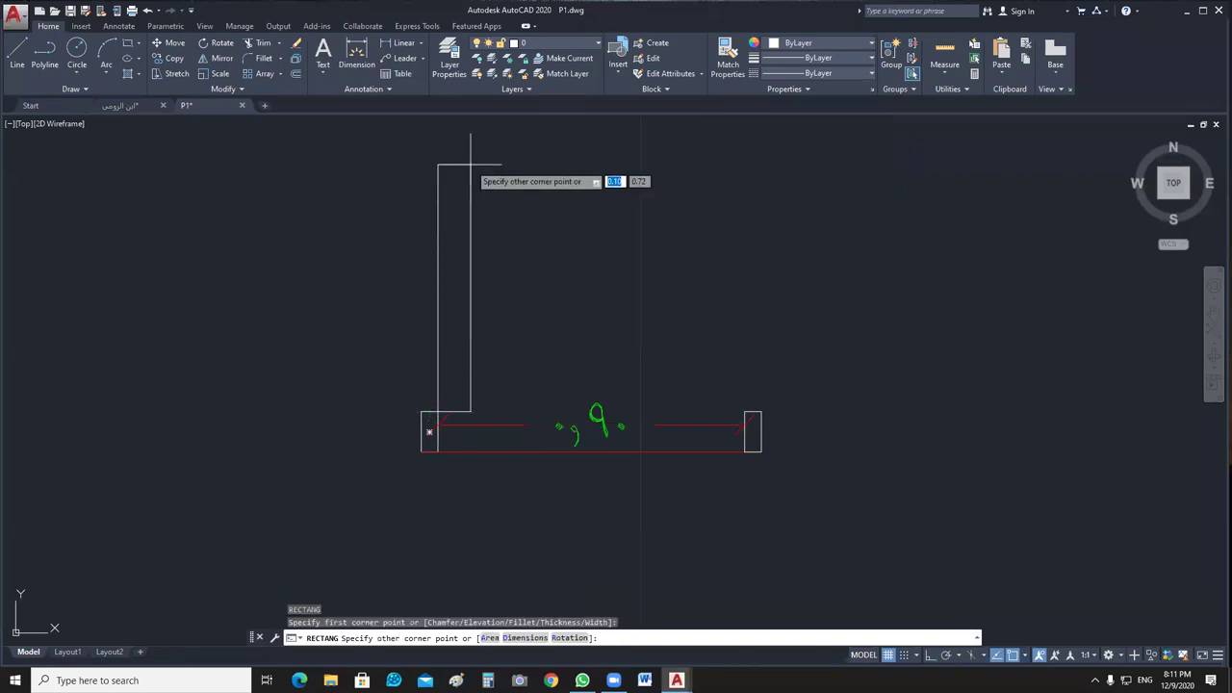
type(".05,.9")
key("Return")
Erase the temporary 0.90 dimension.
middle_click_drag(529, 312, 497, 362)
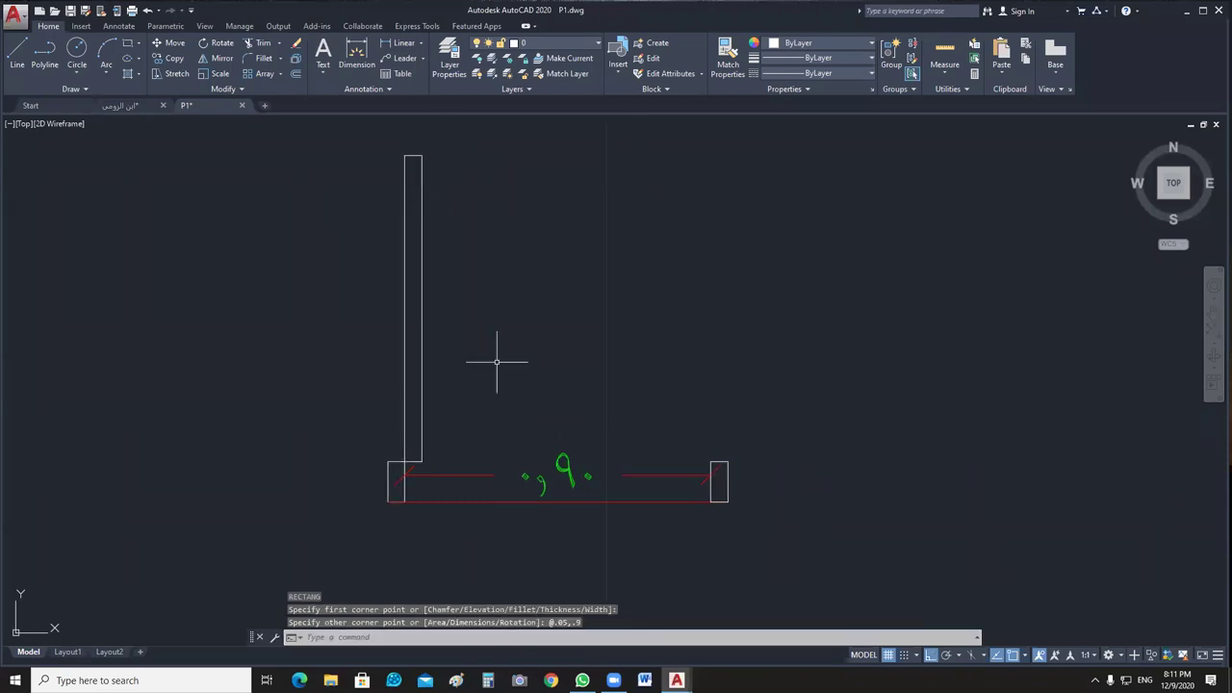
left_click_drag(497, 362, 523, 385)
key("Delete")
scroll(707, 477, "up", 2)
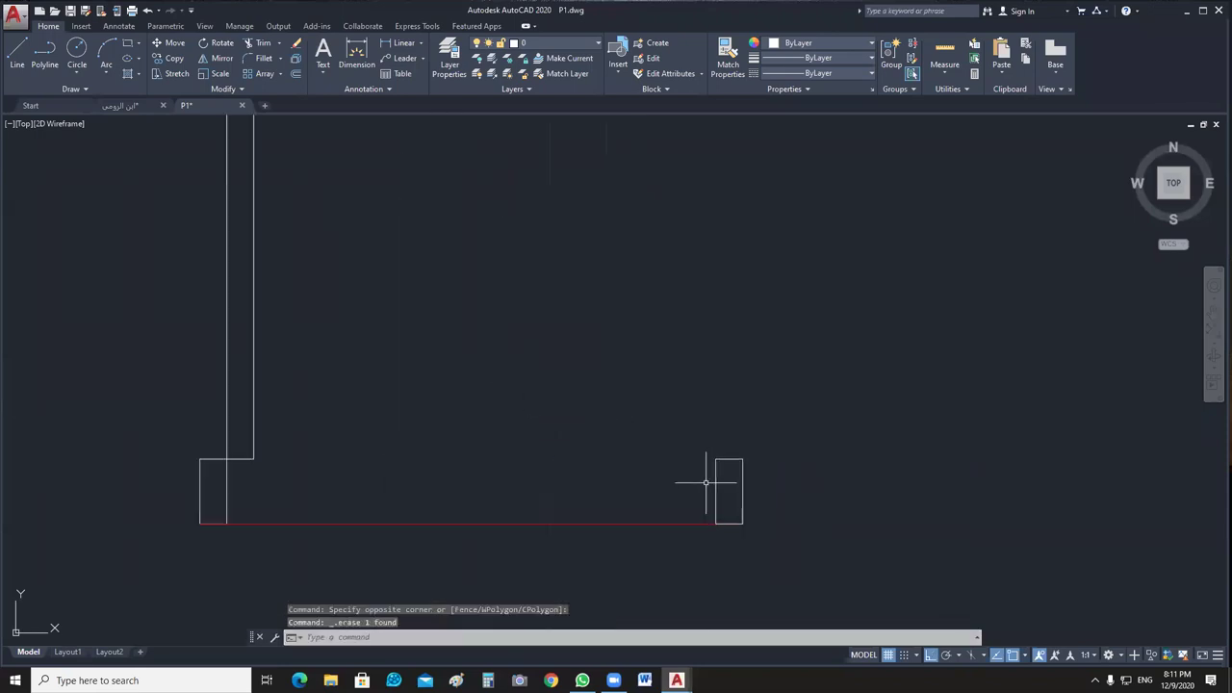
scroll(706, 483, "down", 2)
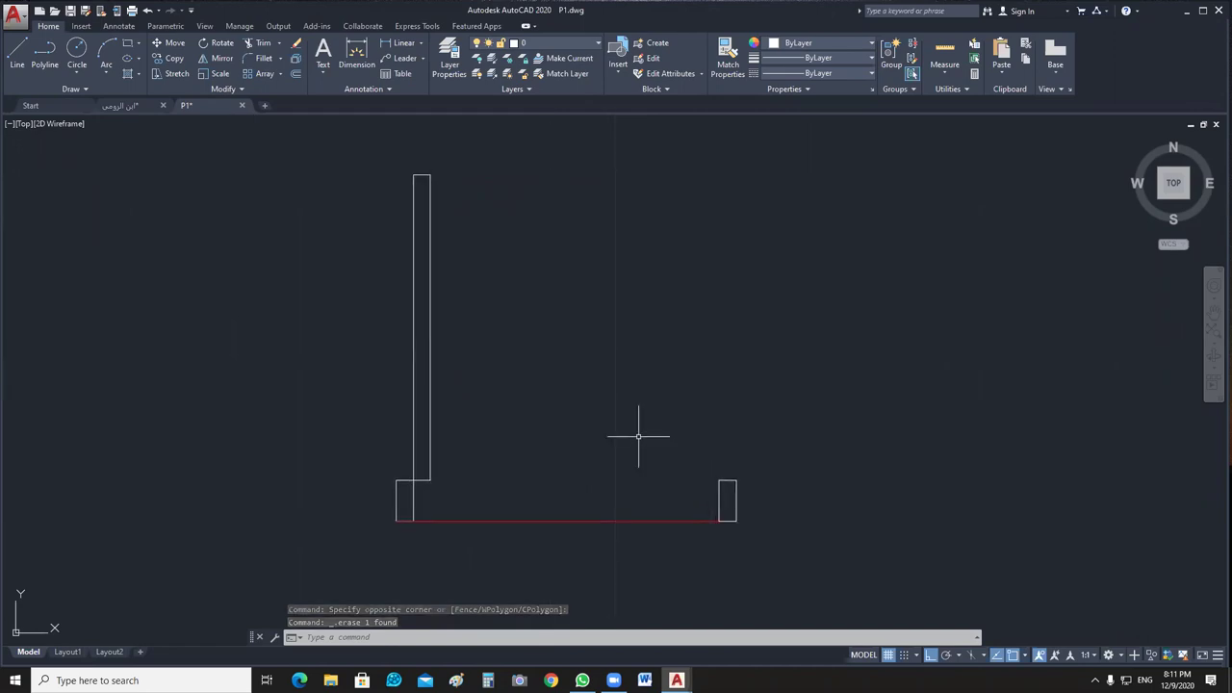
middle_click_drag(646, 400, 636, 407)
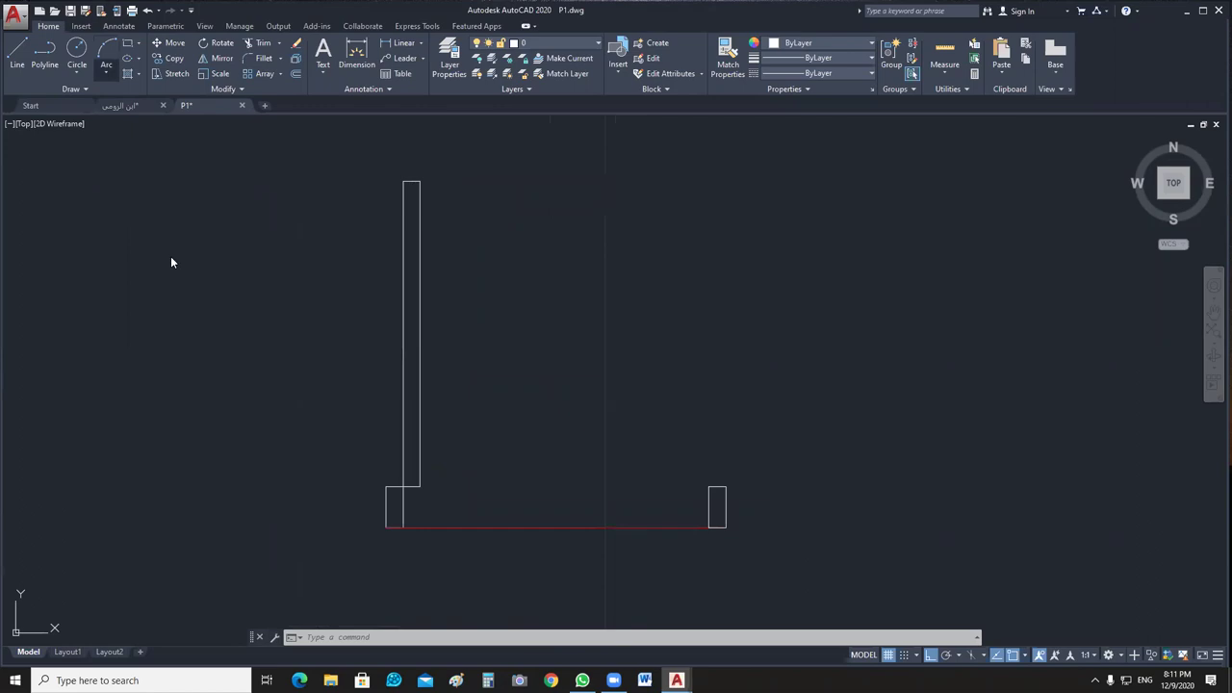
Draw a Start, End, Direction swing arc from the right jamb to the leaf top.
left_click(106, 73)
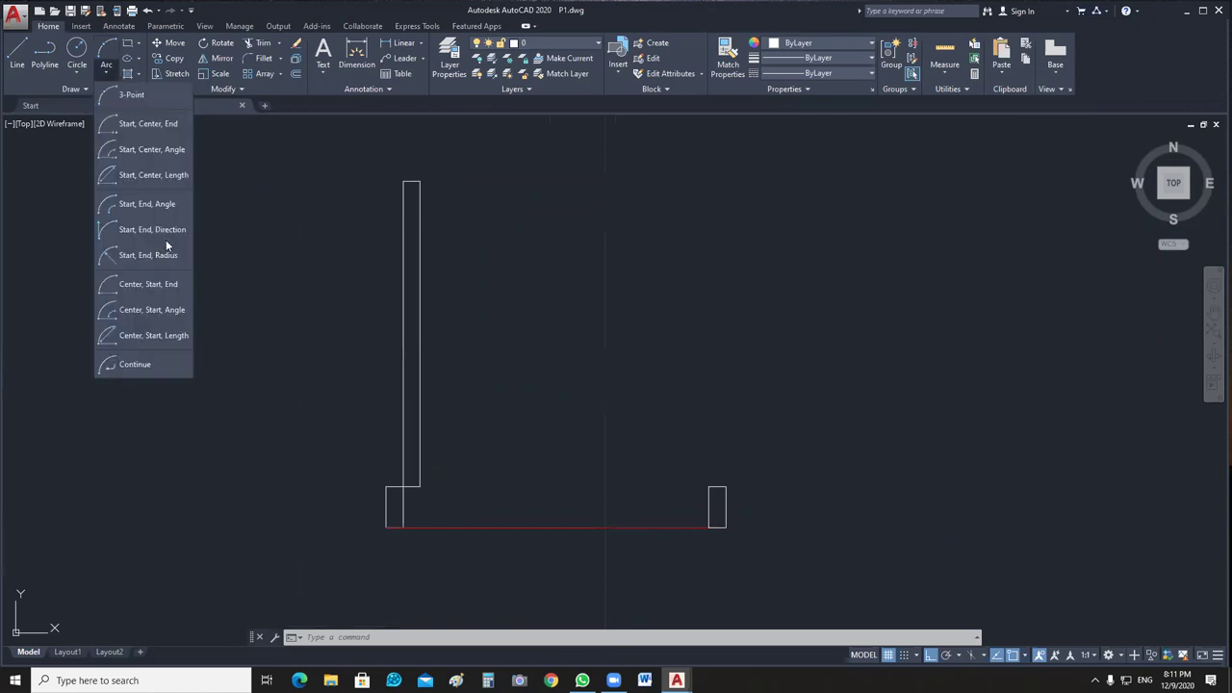
left_click(163, 252)
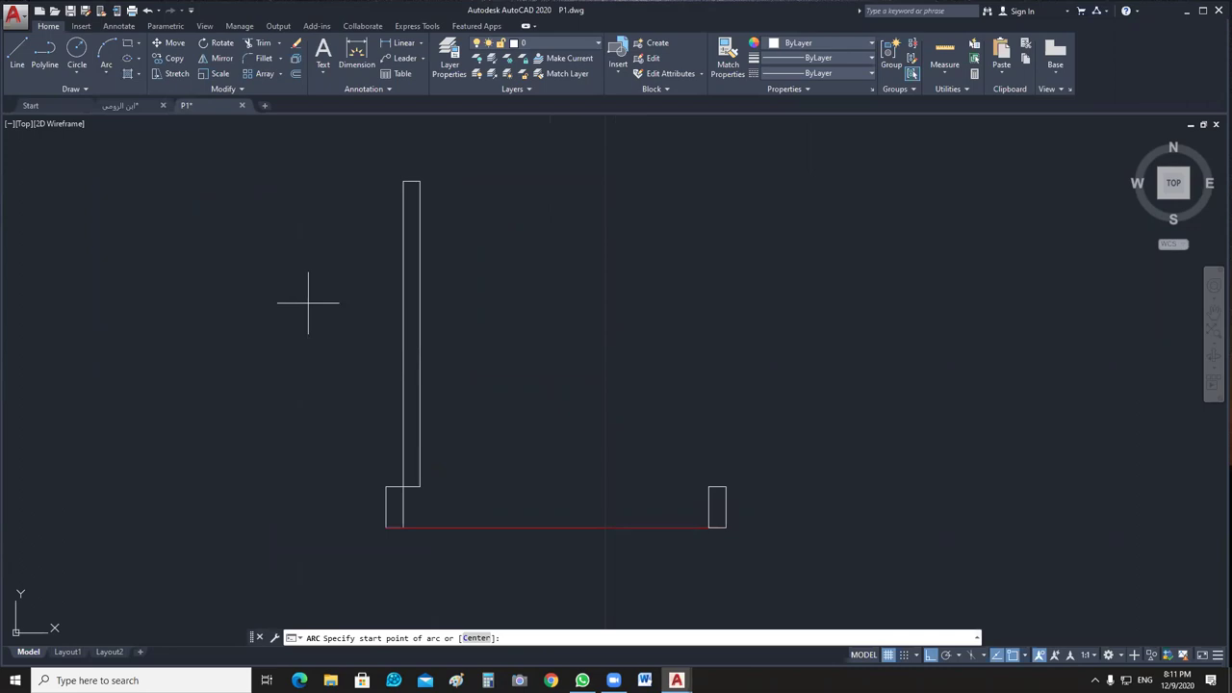
left_click(713, 487)
left_click(421, 181)
left_click(808, 308)
scroll(807, 308, "down", 1)
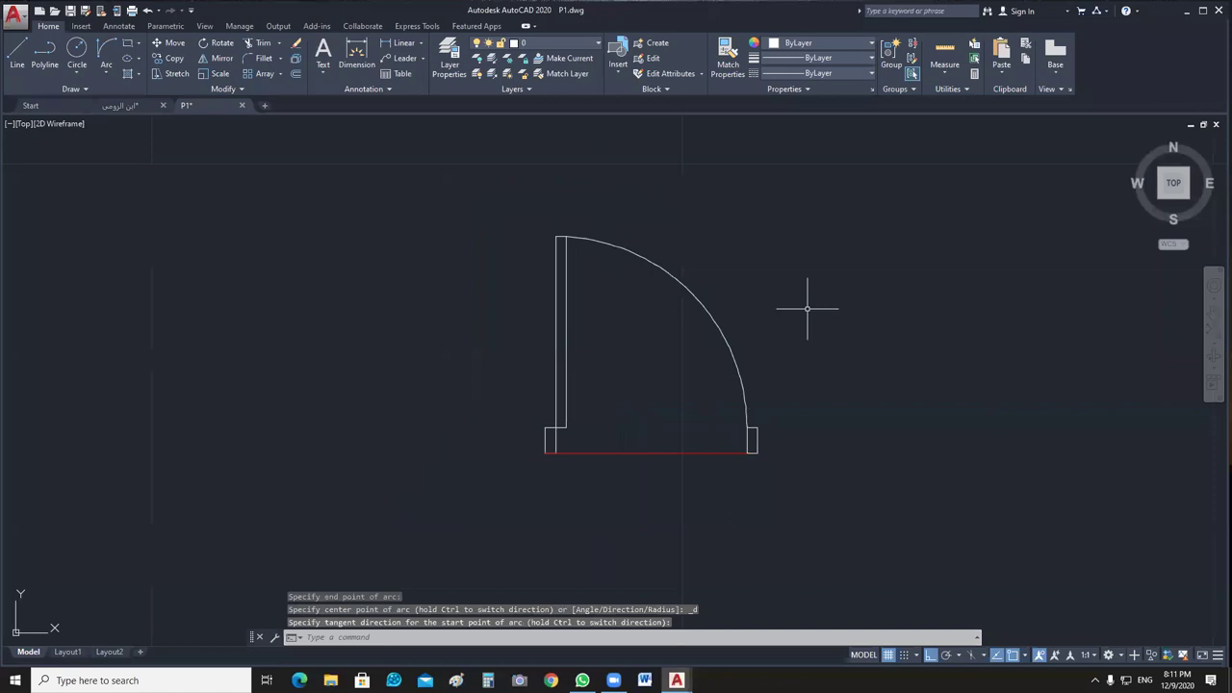
middle_click_drag(807, 308, 740, 308)
Delete the red opening line and window-select all four door parts.
left_click_drag(578, 438, 544, 481)
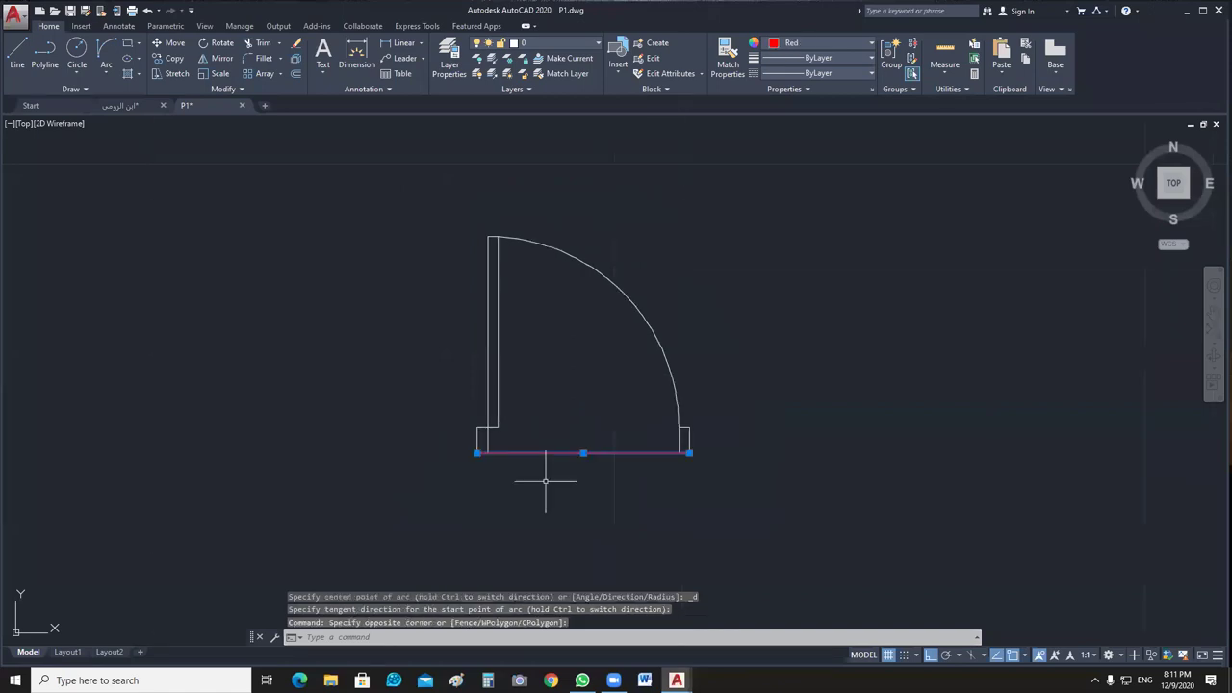
key("Delete")
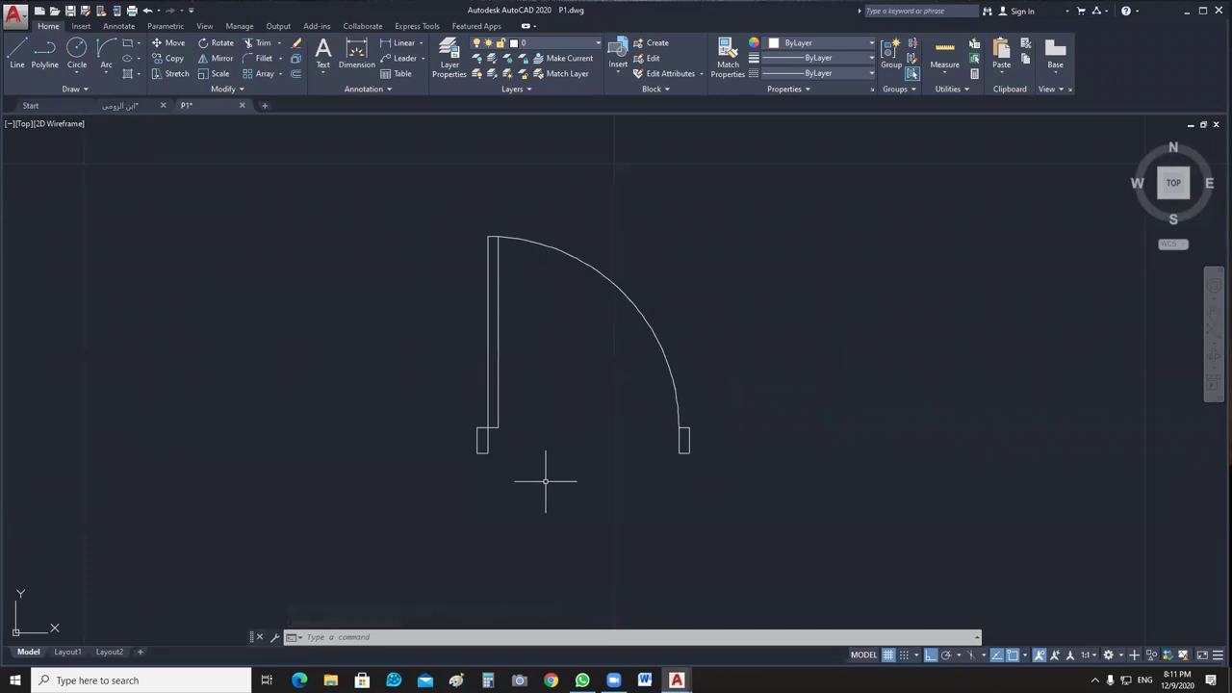
left_click_drag(545, 481, 429, 544)
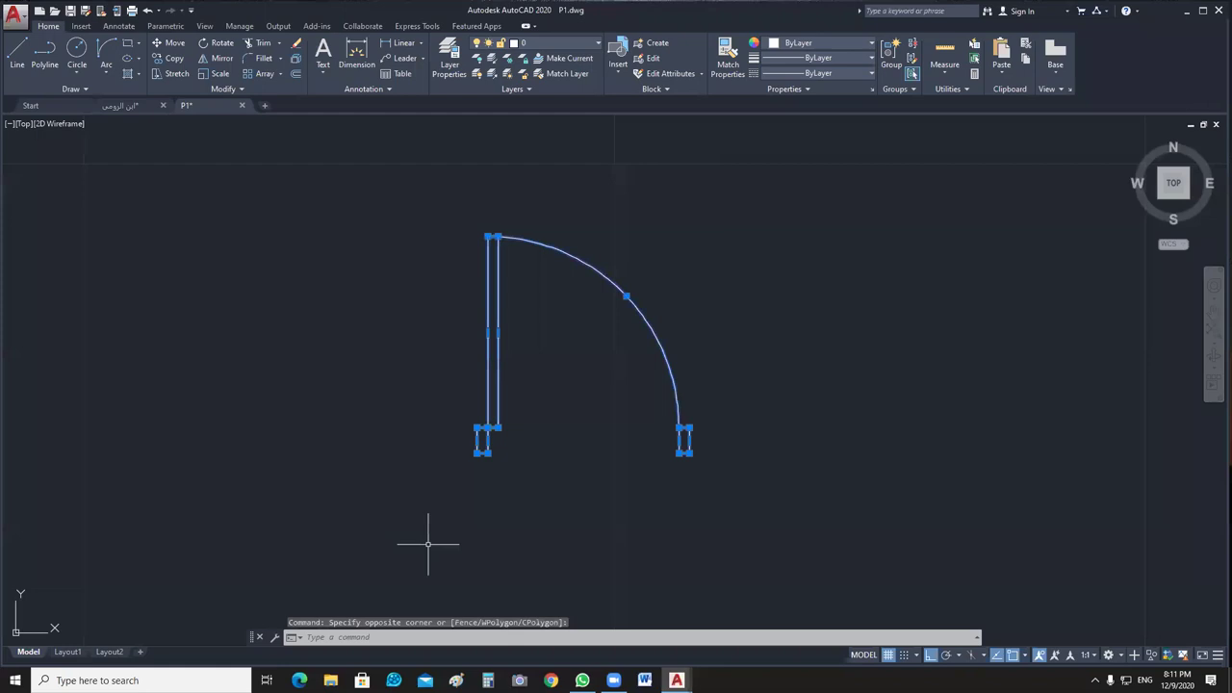
key("Escape")
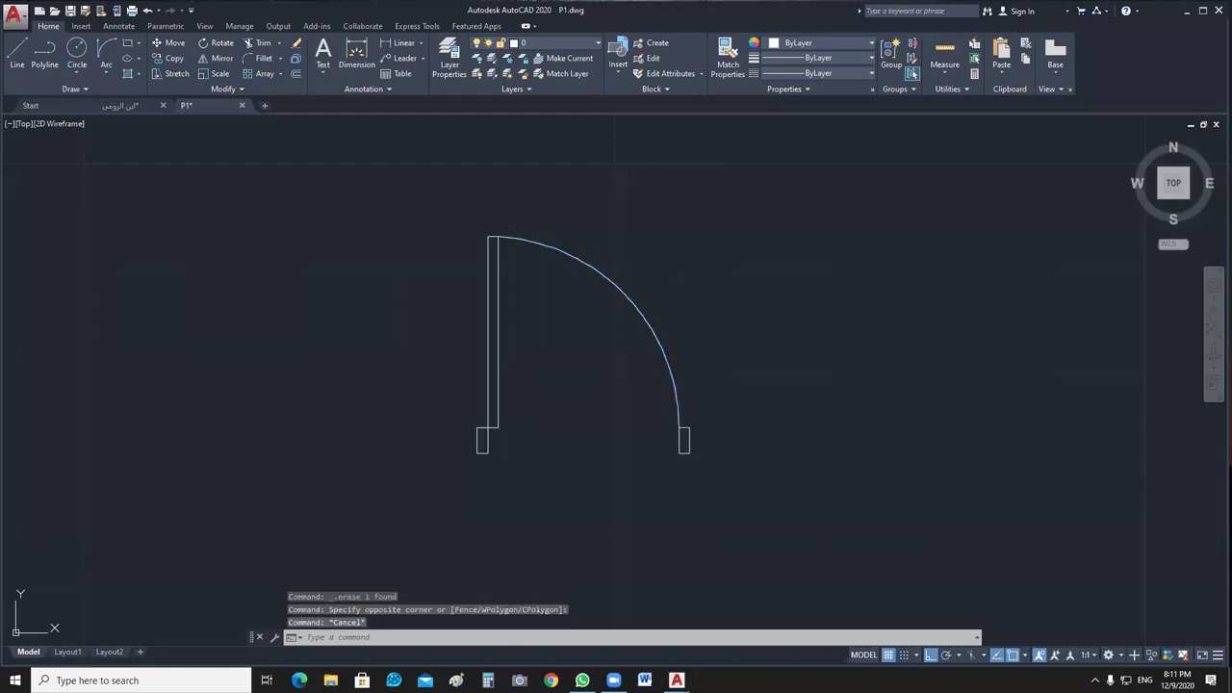
left_click_drag(636, 289, 552, 335)
key("Escape")
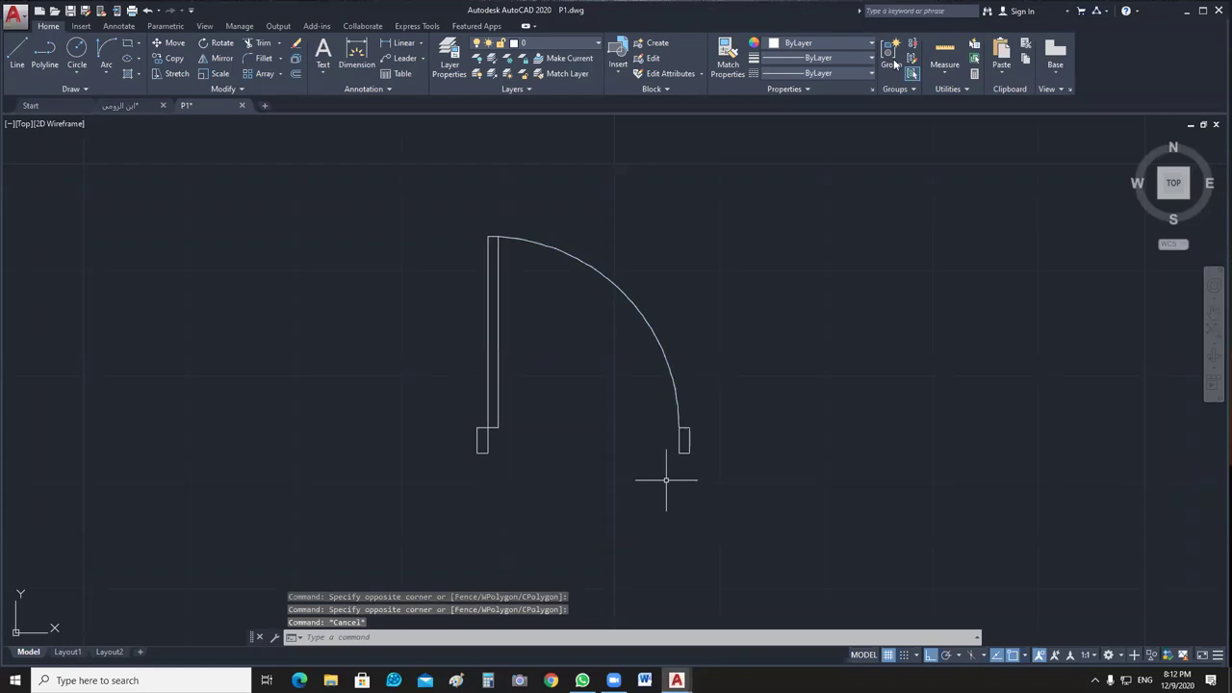
left_click_drag(665, 480, 943, 124)
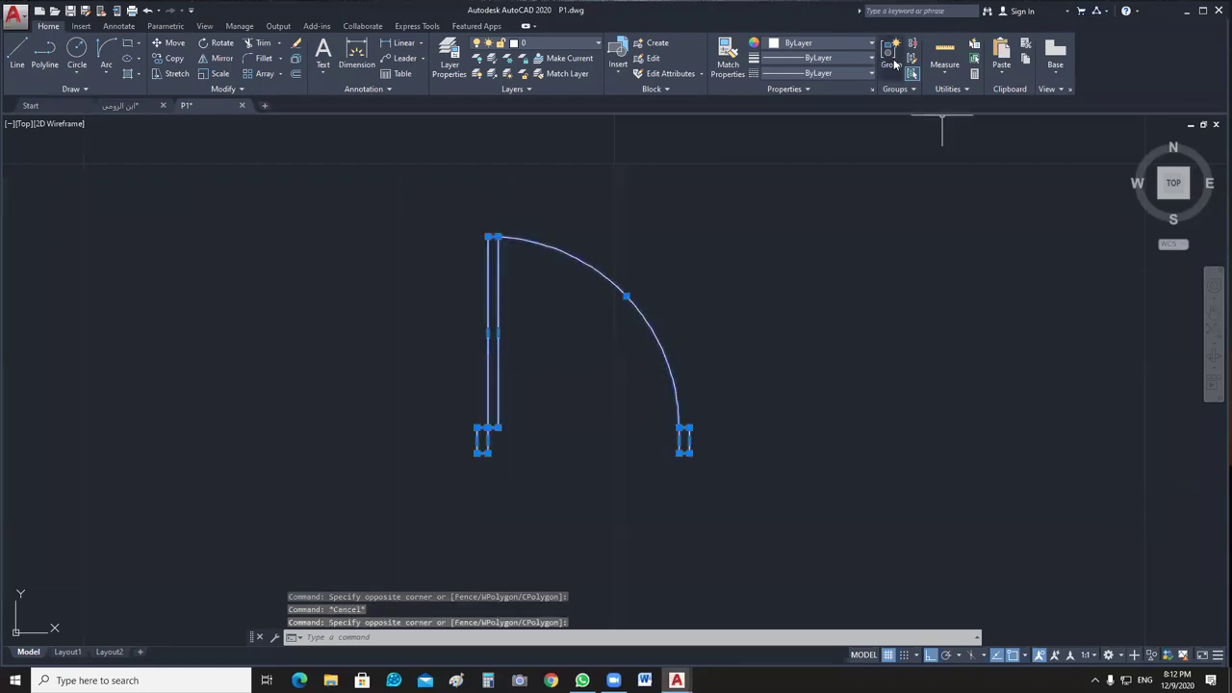
Group the two jambs, the leaf and the swing arc into one door group.
left_click(894, 63)
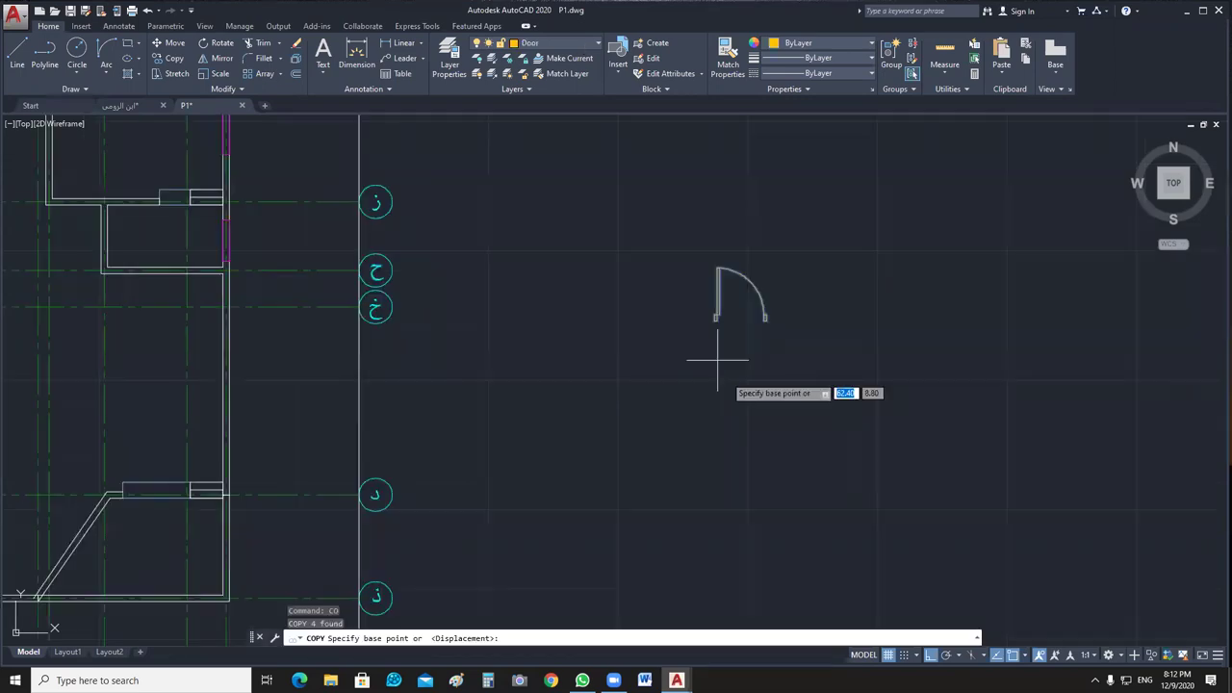
Copy the door group from its base point into a wall opening of the plan.
scroll(720, 357, "up", 3)
left_click(732, 321)
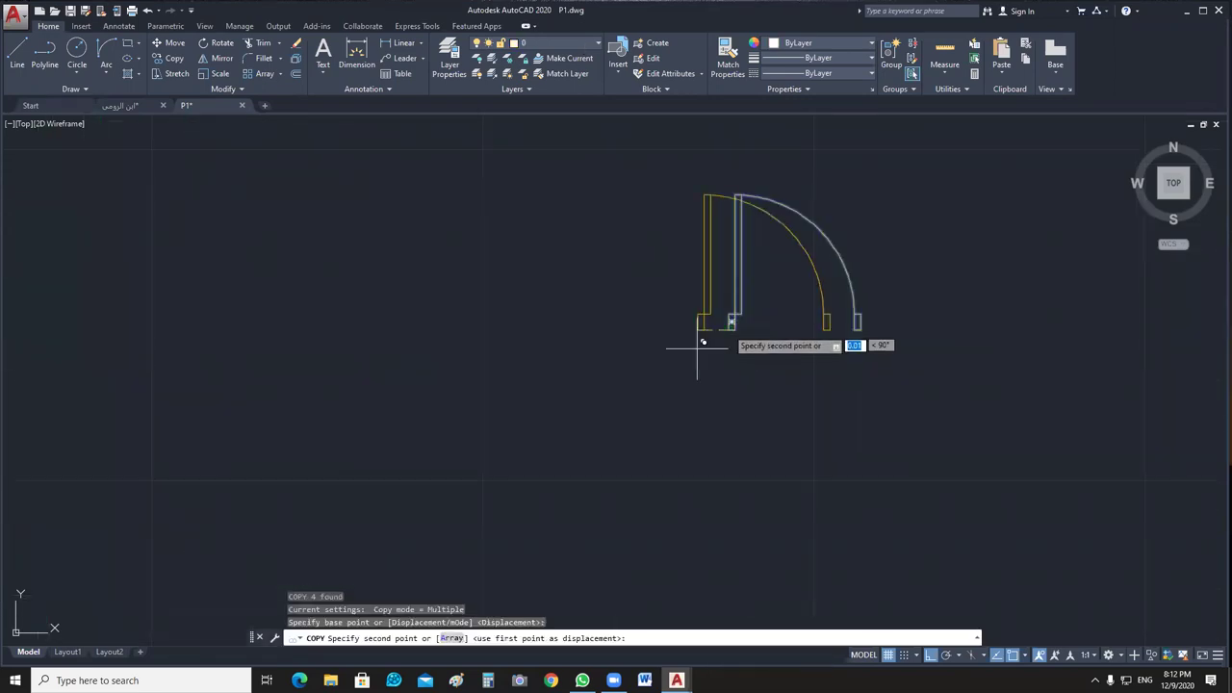
scroll(1121, 364, "down", 5)
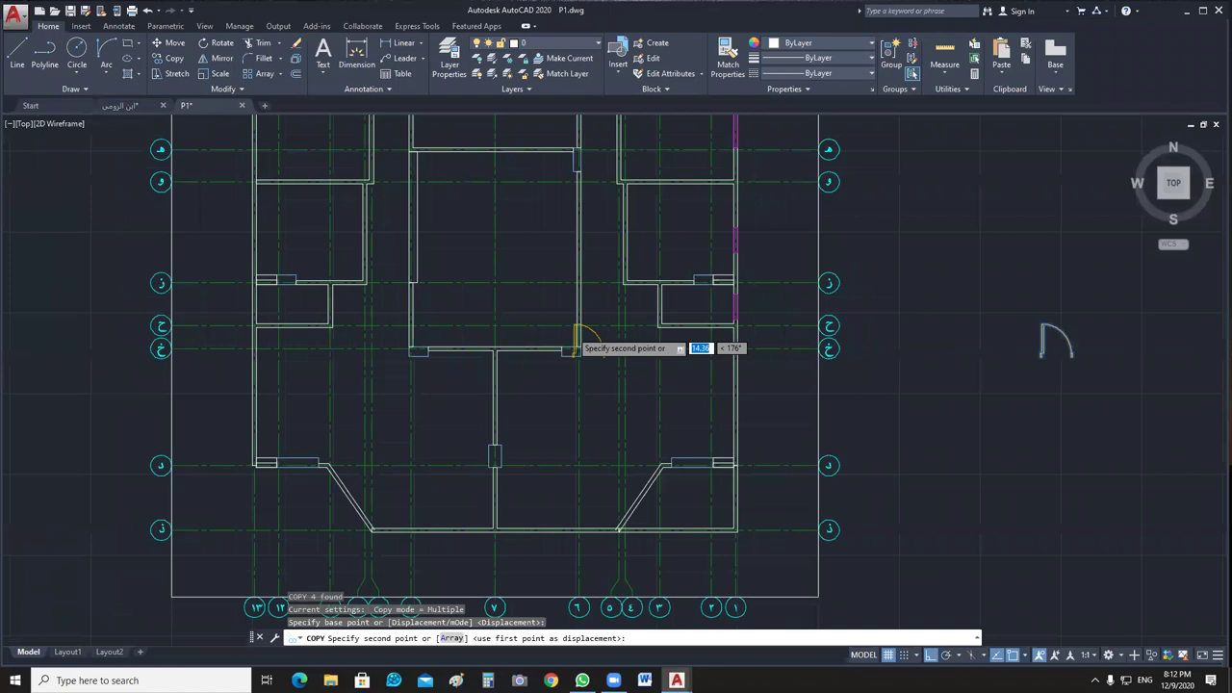
scroll(575, 348, "up", 5)
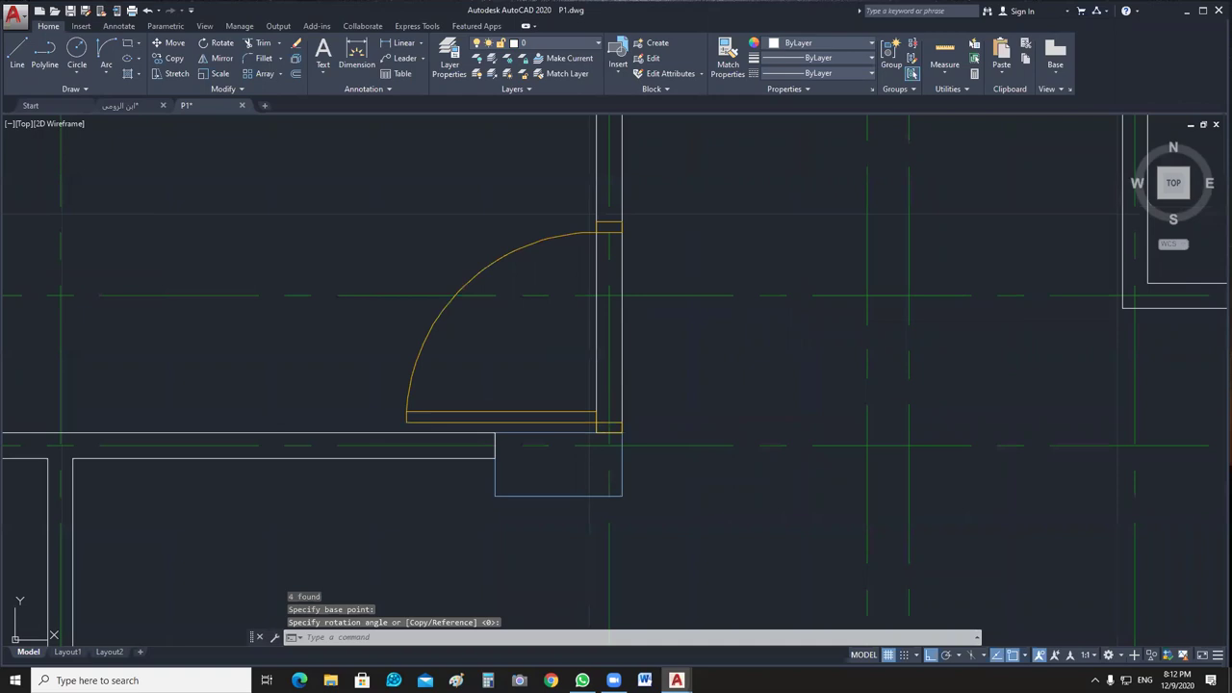
Confirm the door copy's rotation and move it 0.15 so the jamb meets the wall.
left_click(654, 391)
scroll(655, 391, "up", 2)
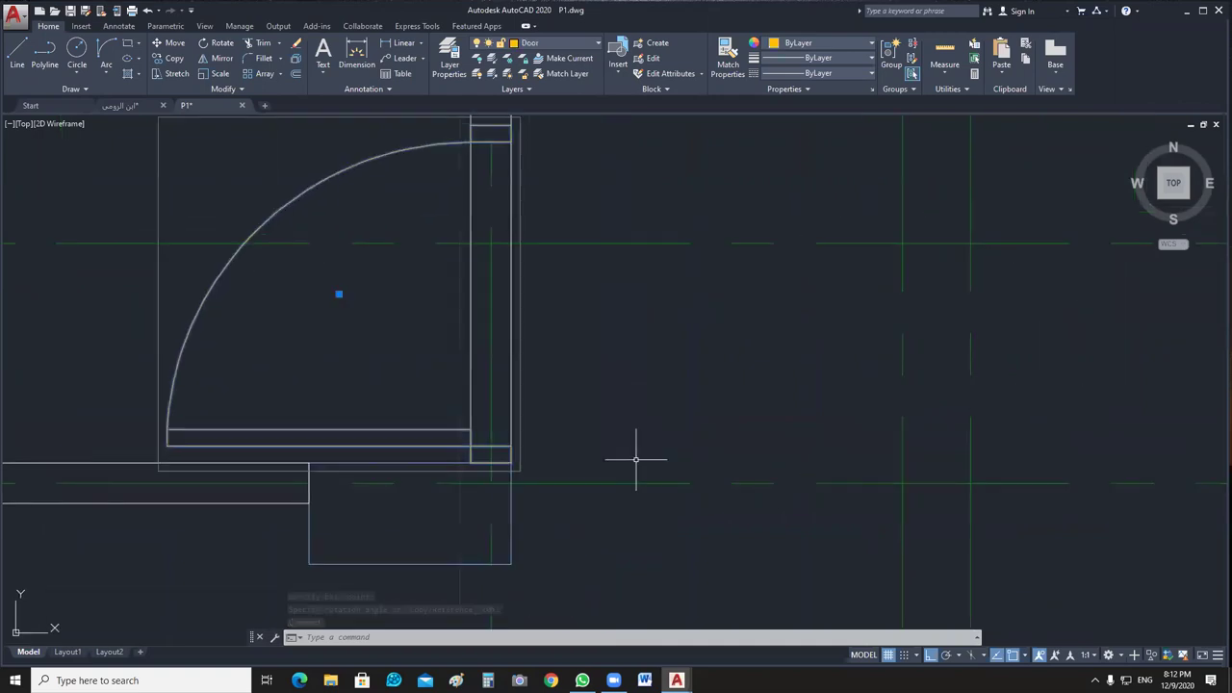
type("m")
key("Return")
left_click(636, 459)
type(".15")
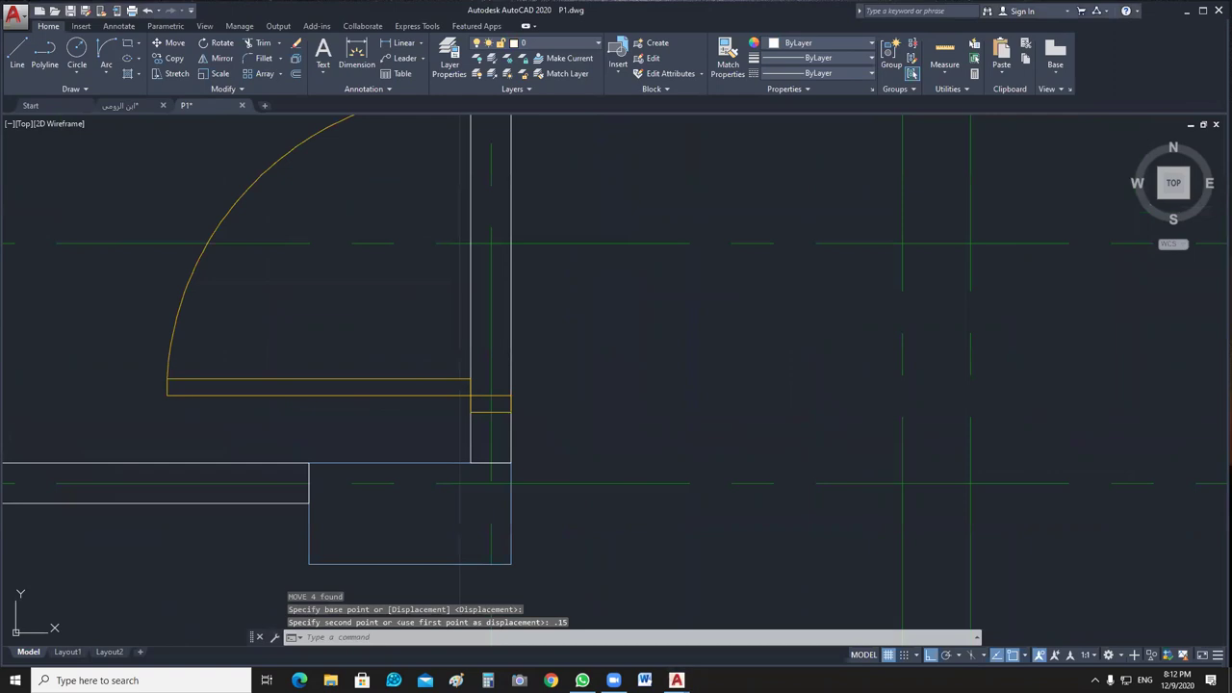
key("Return")
scroll(466, 493, "up", 4)
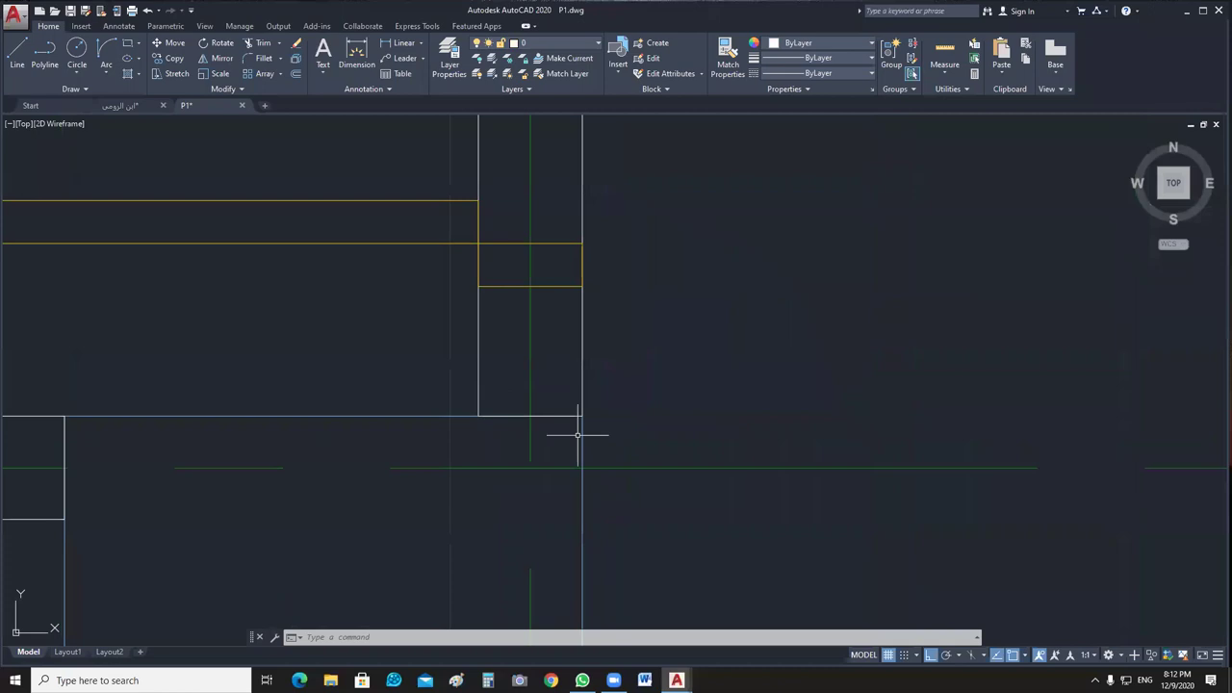
key("Escape")
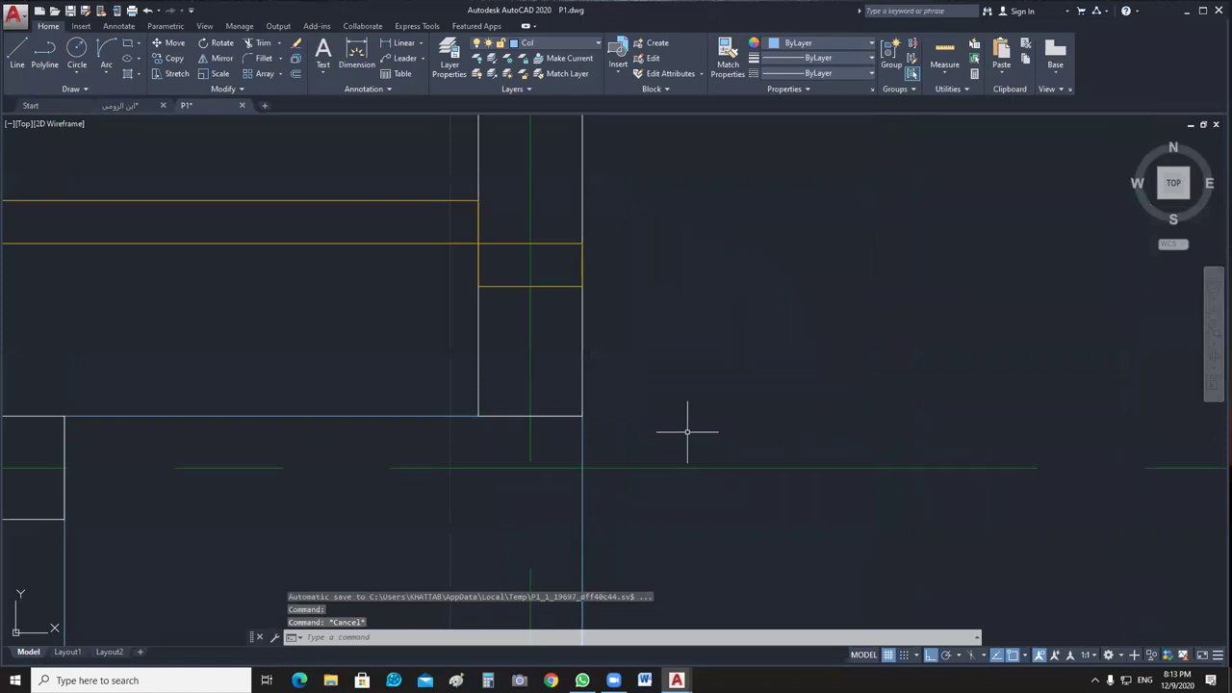
scroll(687, 431, "down", 3)
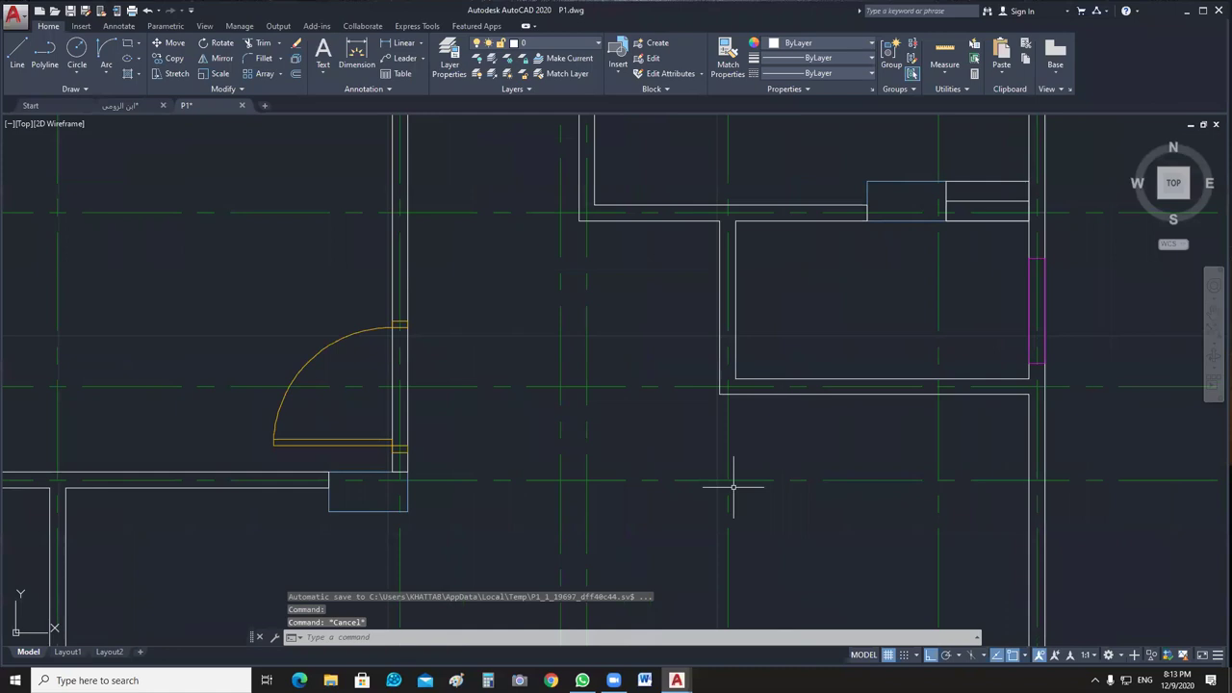
key("ctrl+Tab")
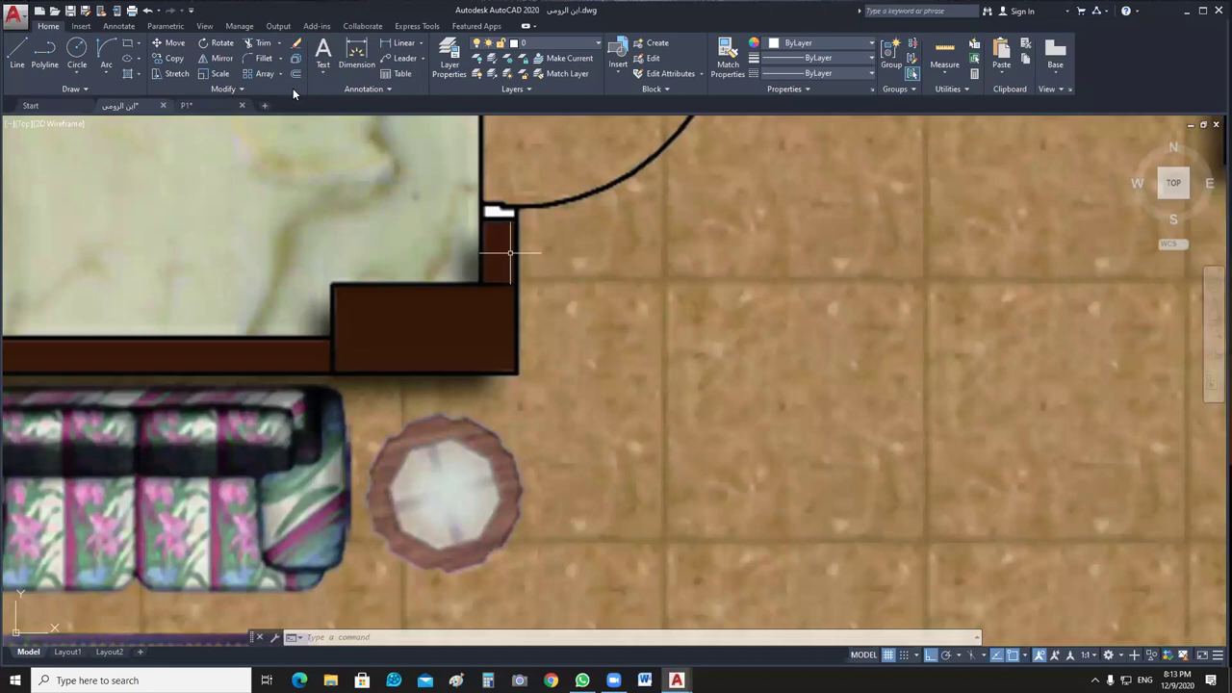
middle_click_drag(443, 269, 485, 317)
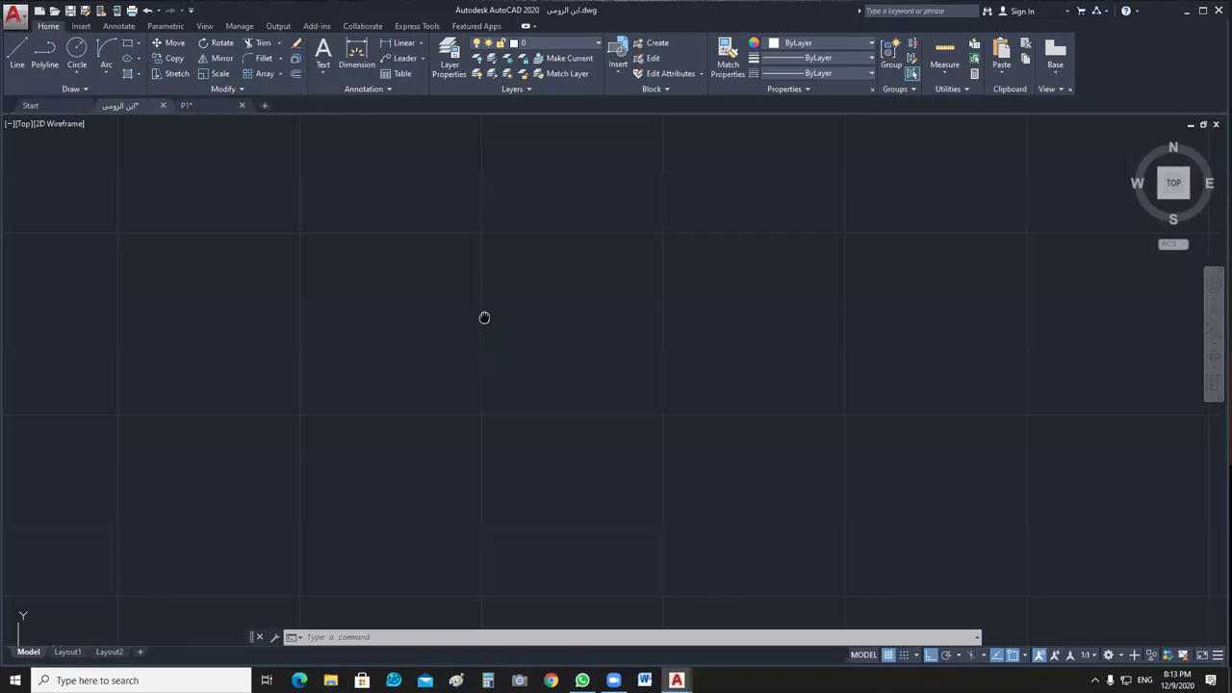
middle_click_drag(484, 317, 413, 344)
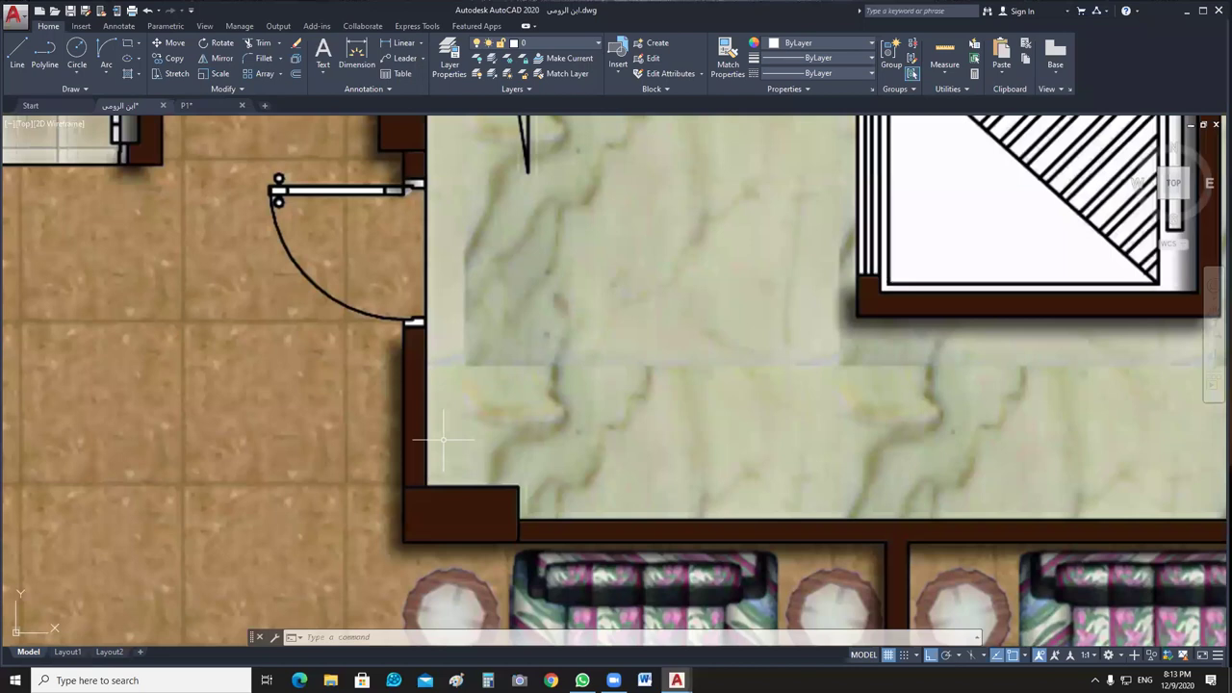
key("ctrl+Tab")
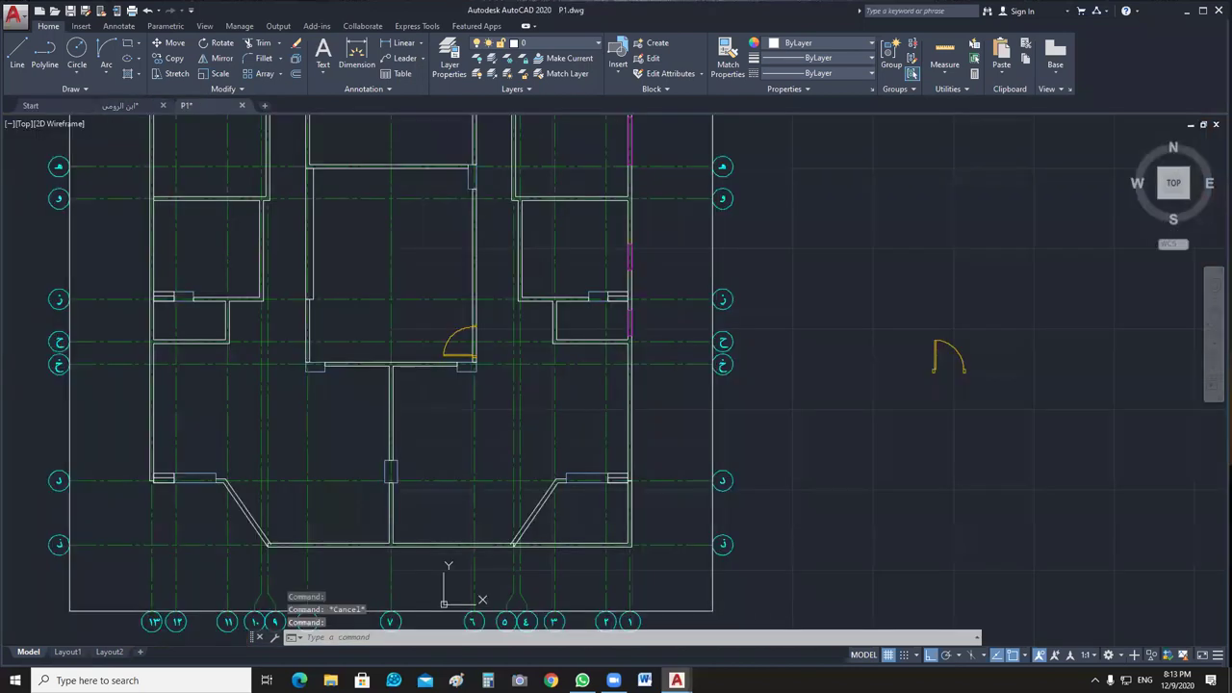
middle_click_drag(530, 152, 554, 316)
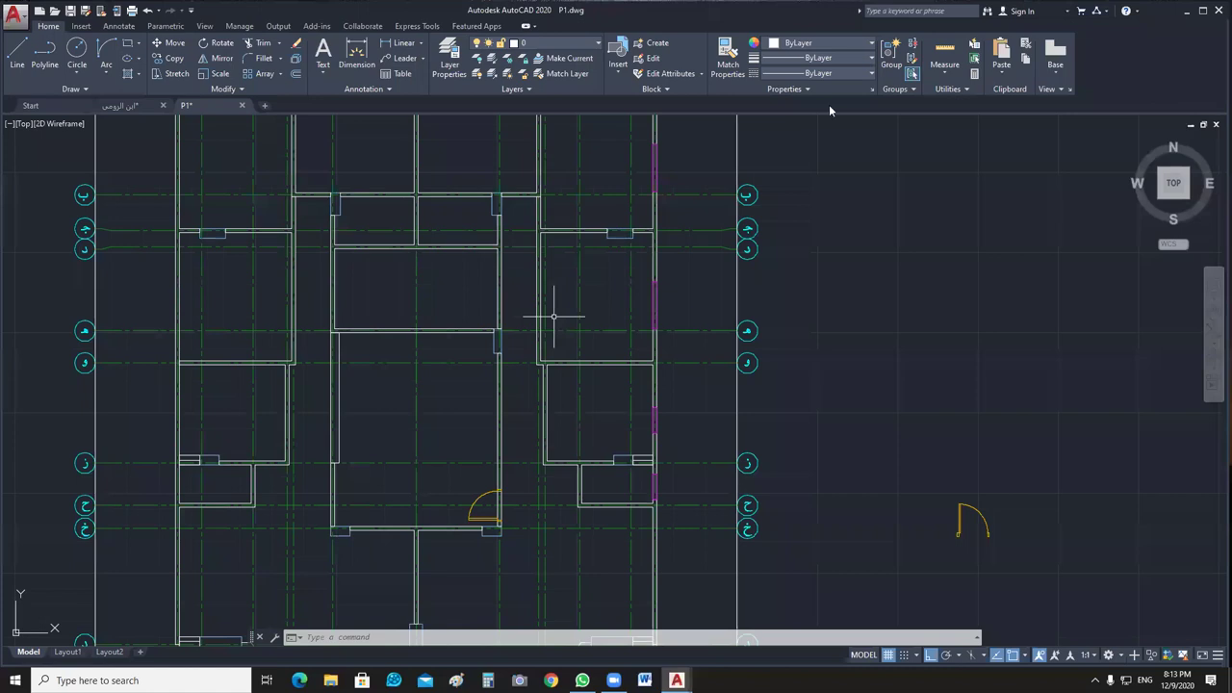
Draw the second 0.9-long door base line.
middle_click_drag(559, 322, 531, 376)
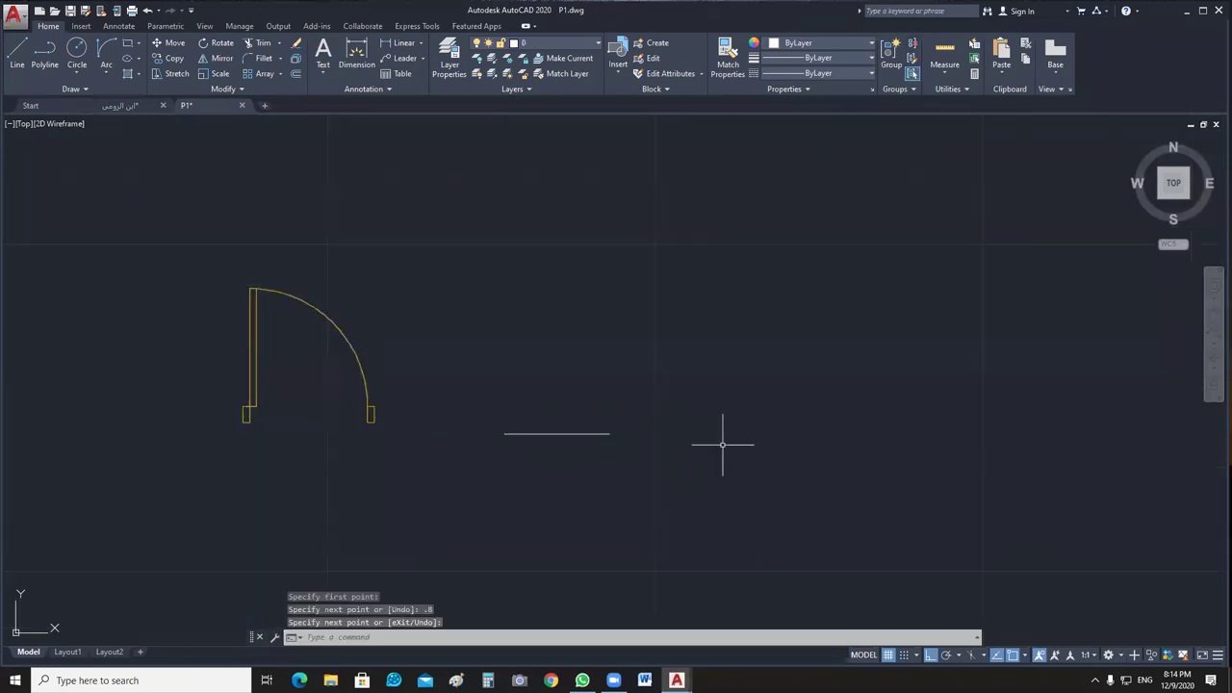
key("space")
left_click(679, 433)
type(".9")
key("Return")
key("Return")
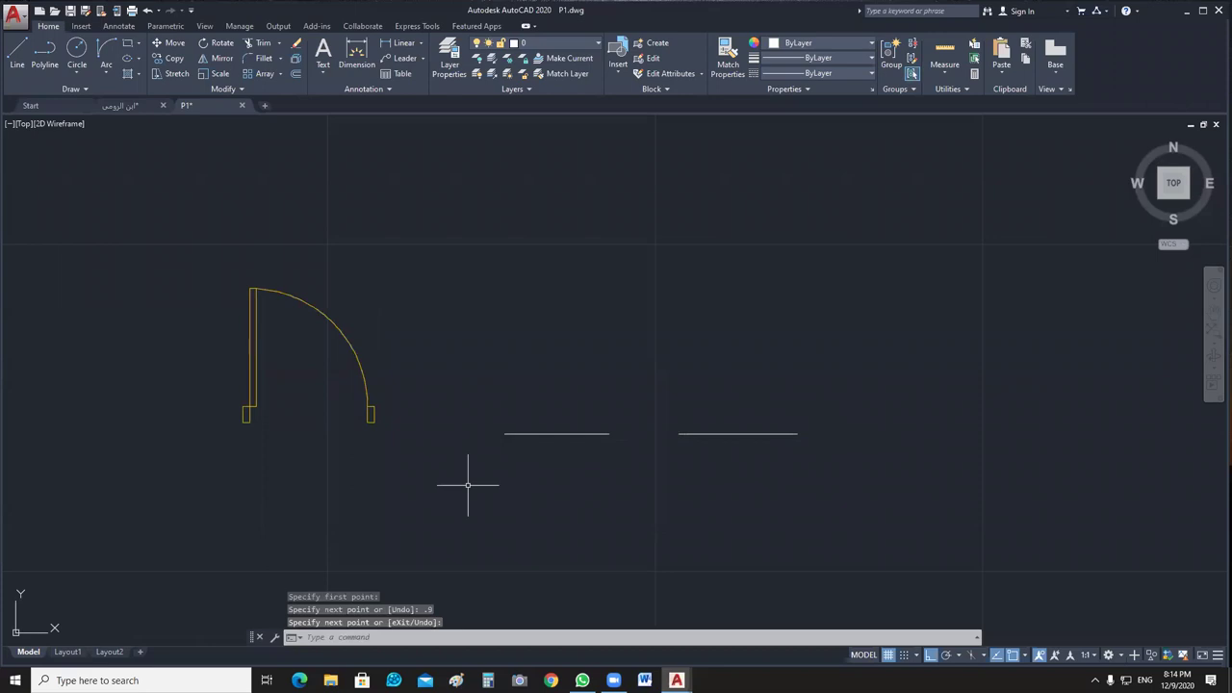
Copy the left jamb rectangle onto the left ends of both base lines.
left_click(249, 415)
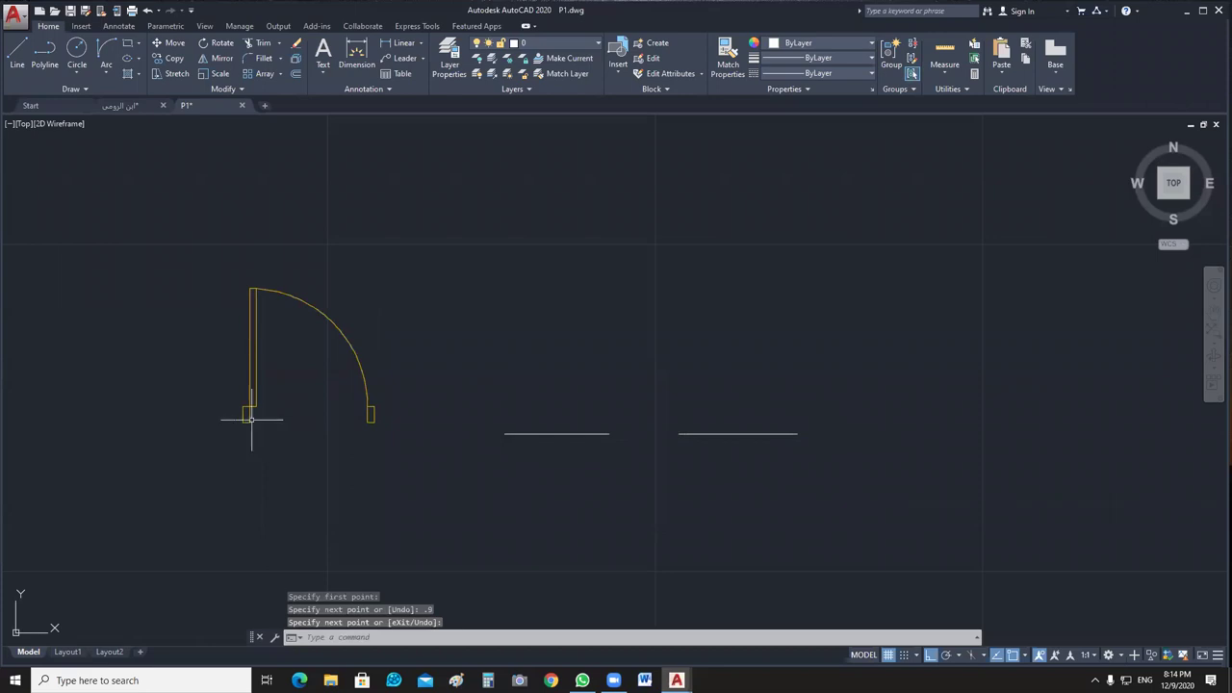
type("co")
key("space")
left_click(247, 415)
left_click(507, 424)
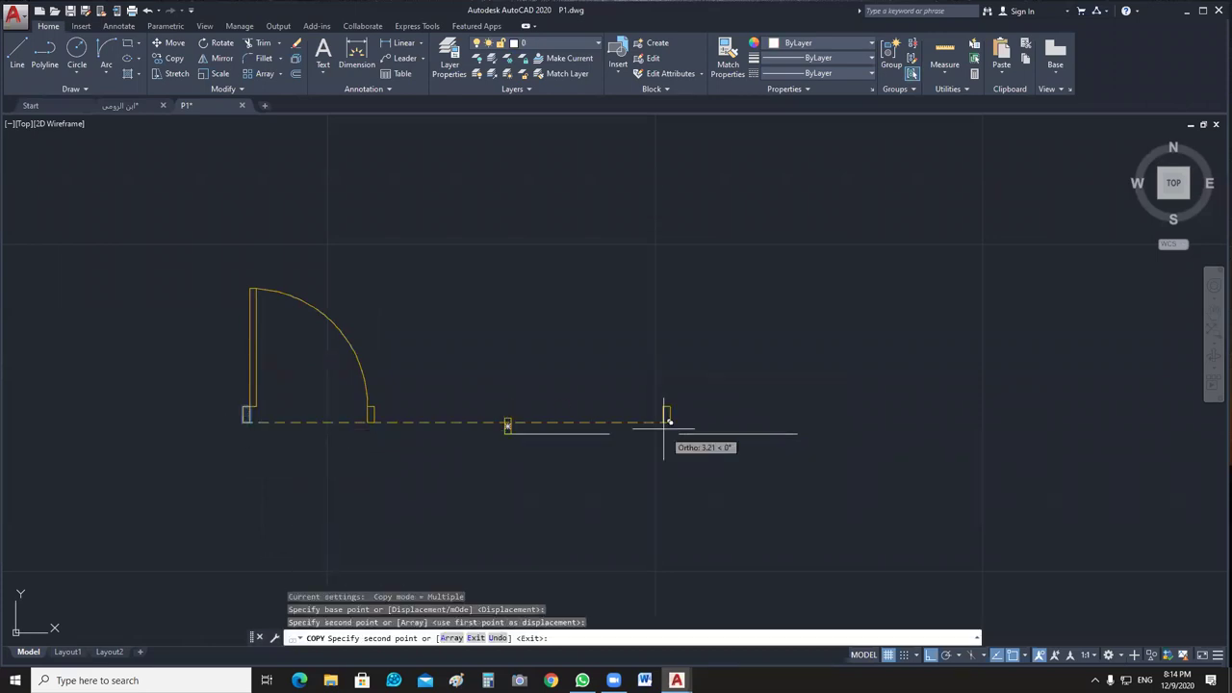
left_click(682, 422)
key("space")
Copy the right jamb rectangle onto the right ends of both base lines.
left_click(371, 414)
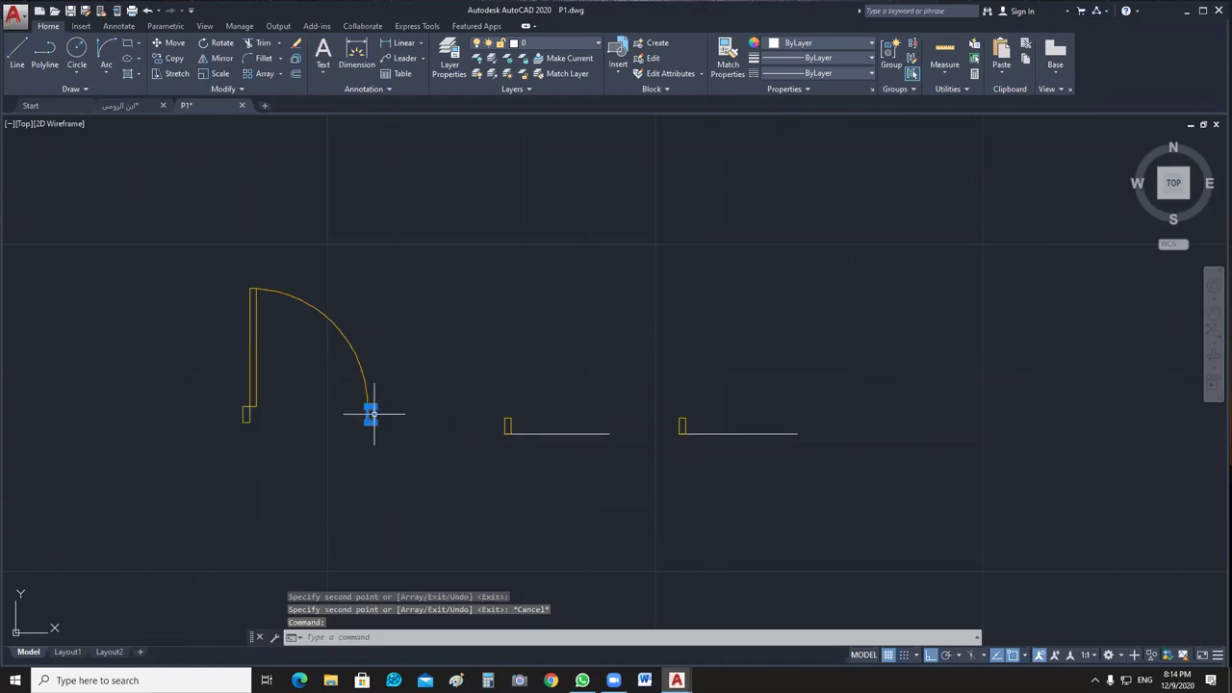
key("space")
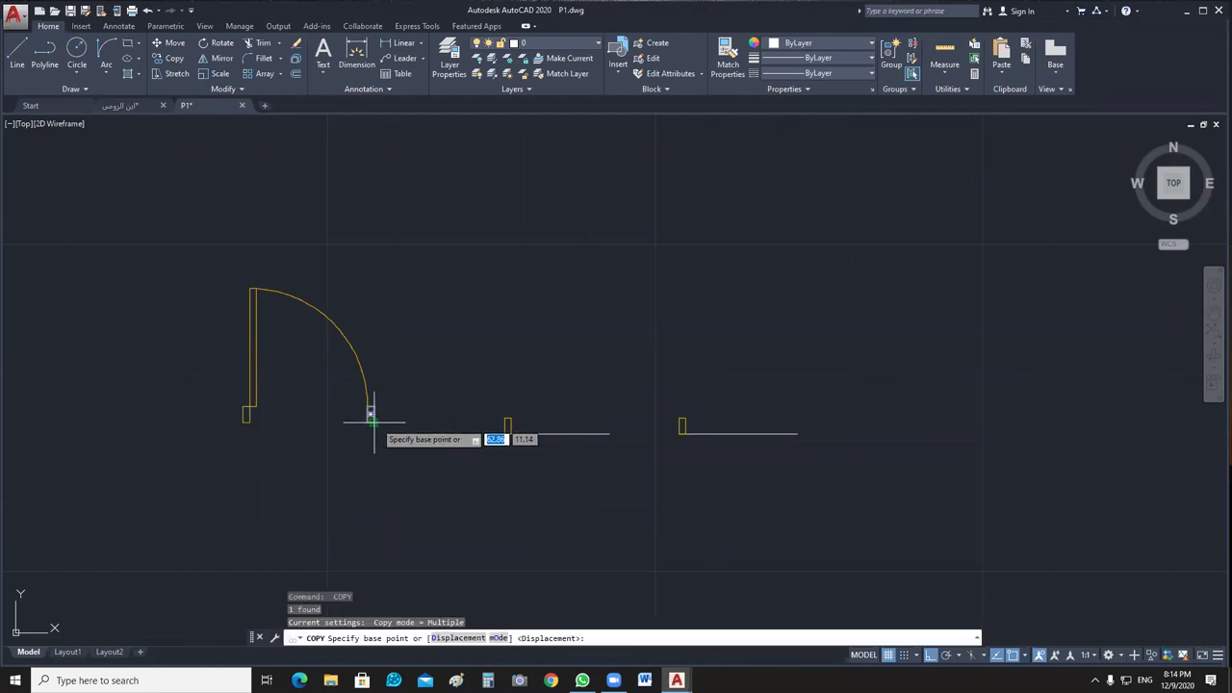
left_click(373, 421)
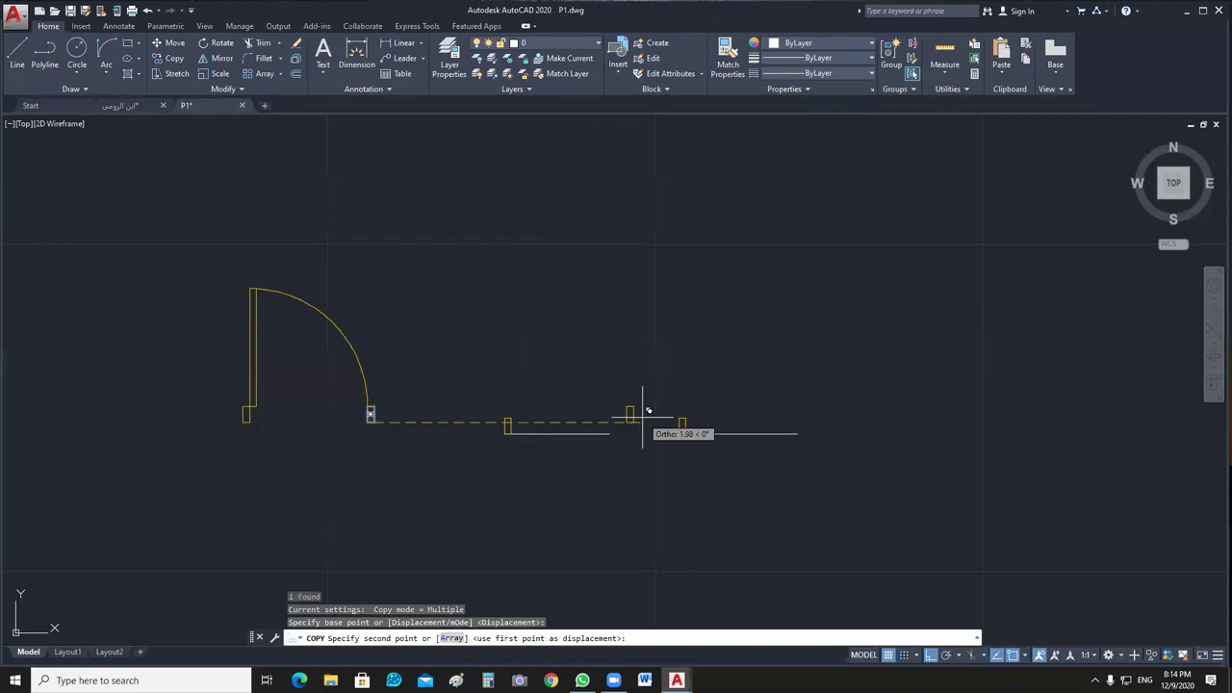
left_click(608, 429)
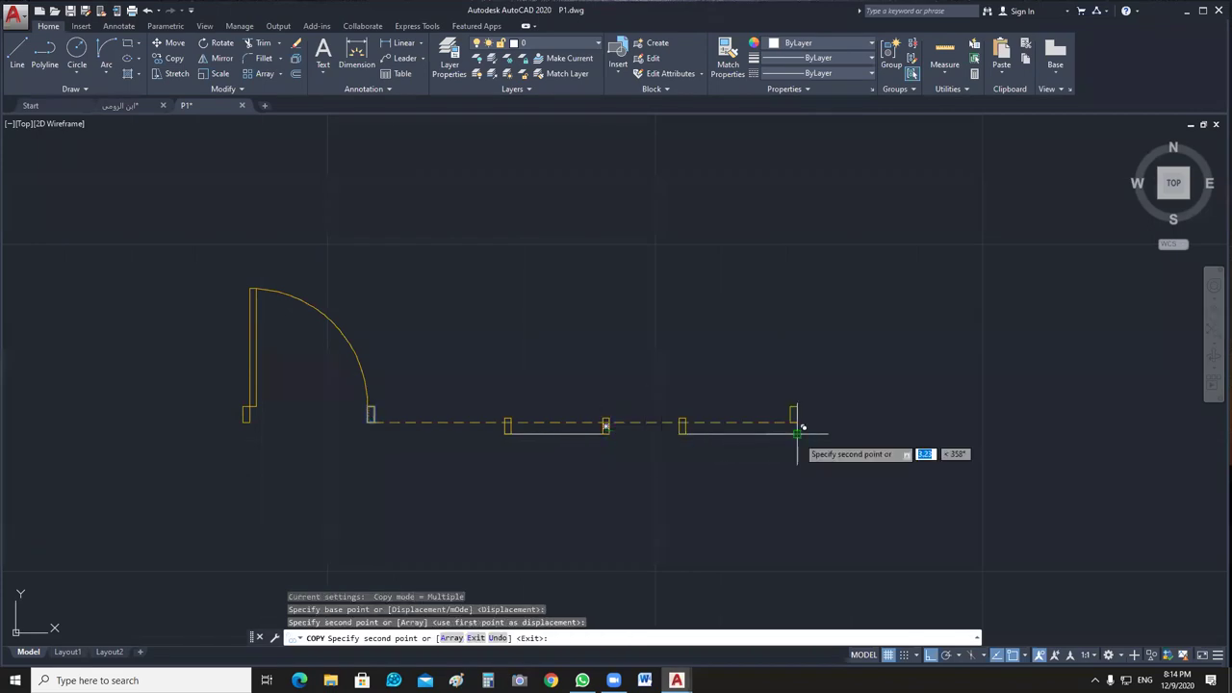
left_click(797, 433)
key("Return")
scroll(501, 445, "up", 3)
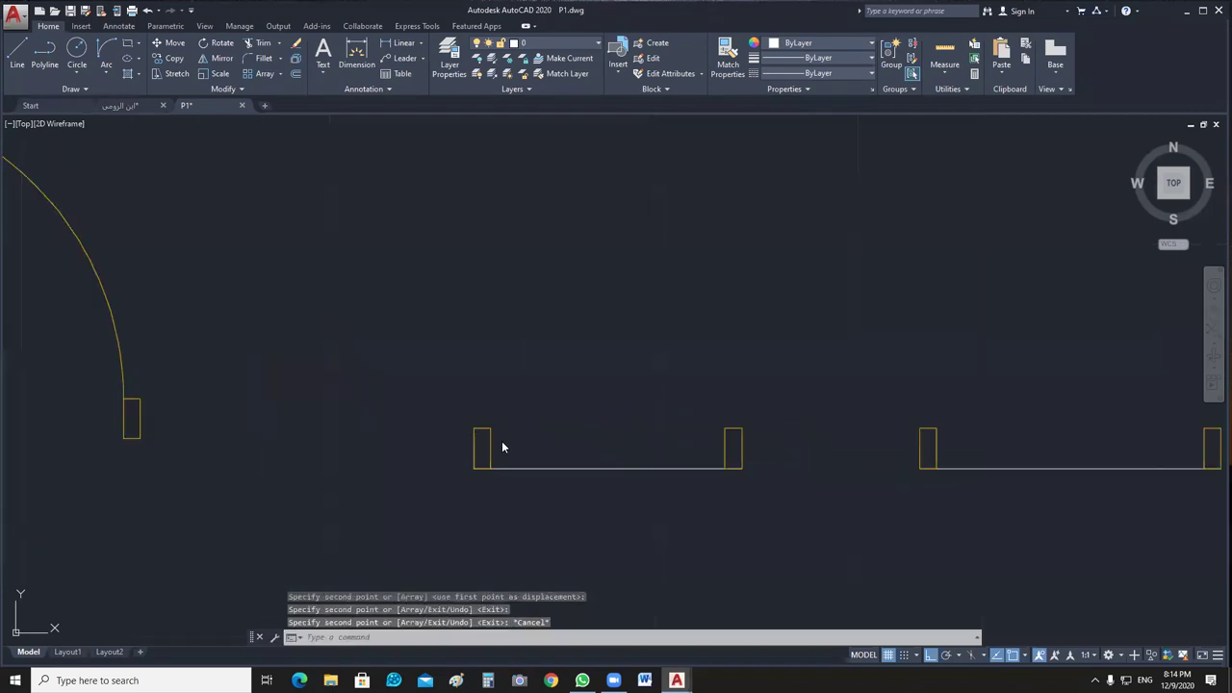
Draw the 0.05 by 0.7 and 0.05 by 0.8 door leaves on the left jambs.
scroll(501, 446, "up", 1)
type("rec")
key("Return")
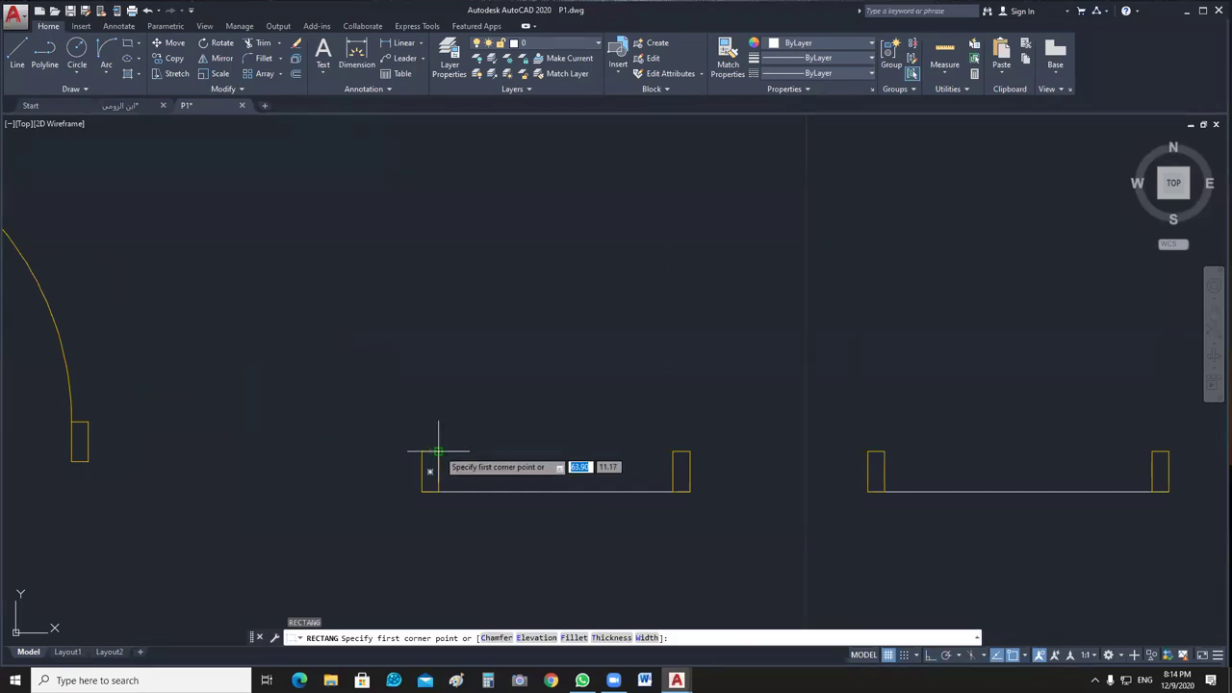
left_click(439, 449)
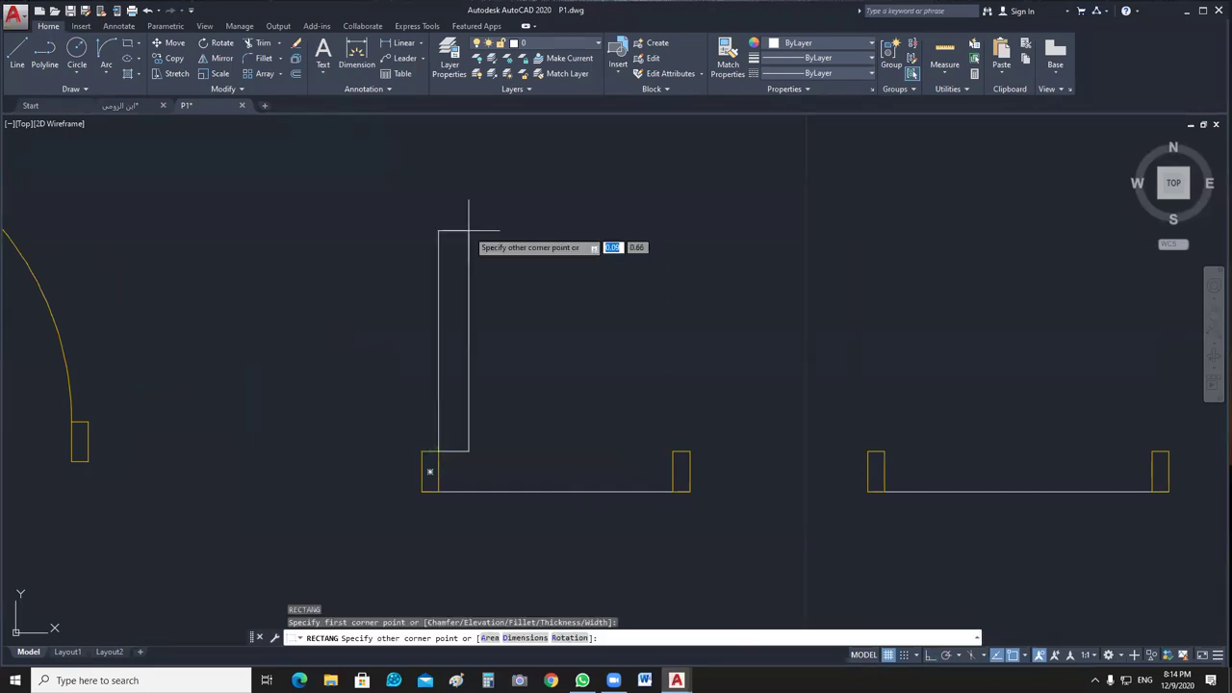
type("1")
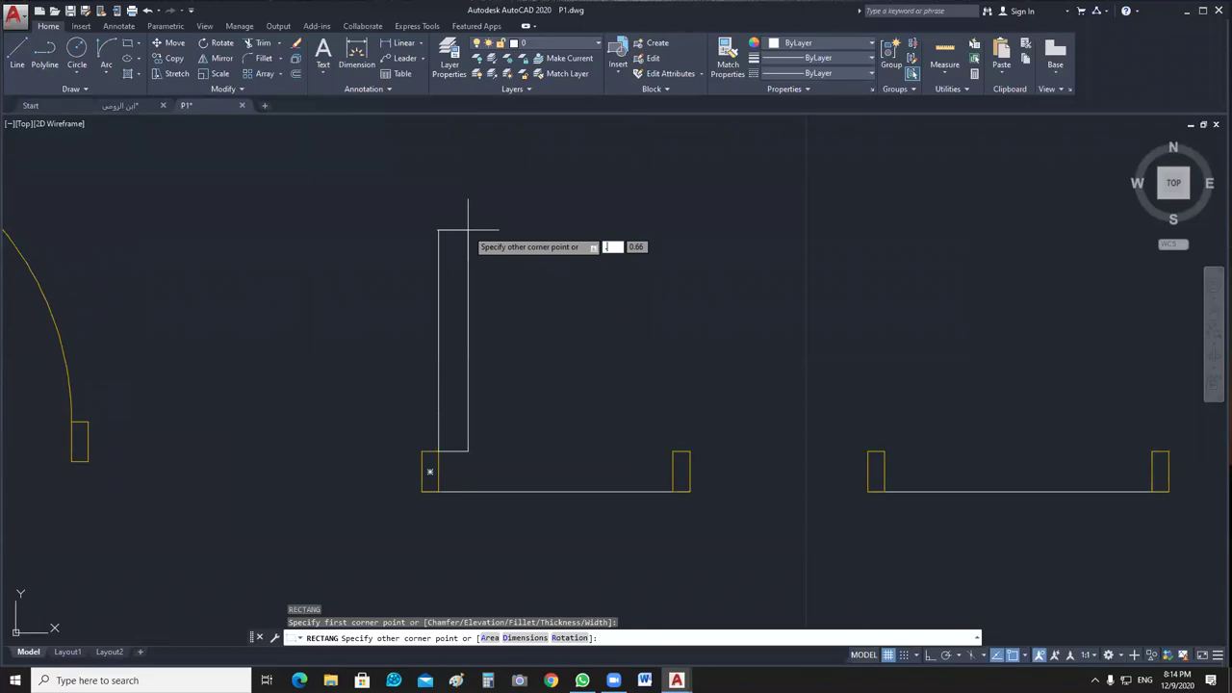
type("05,.7")
key("Return")
key("Return")
middle_click_drag(874, 471, 528, 470)
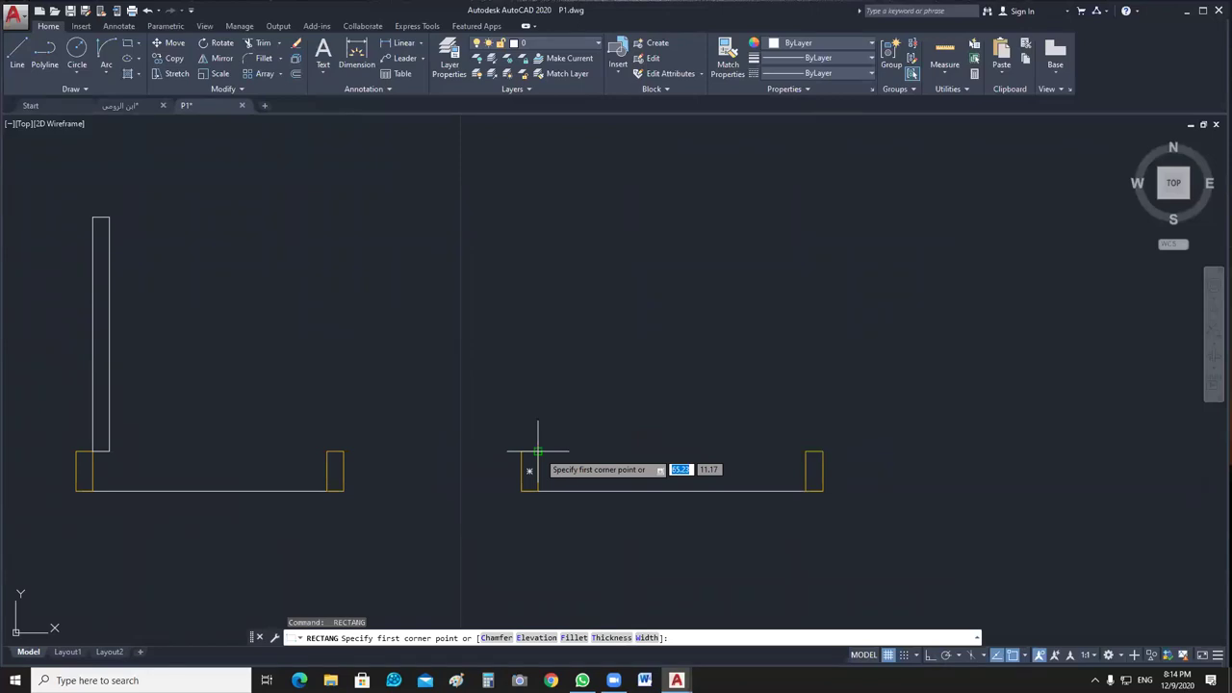
left_click(537, 451)
type("@.05,.8")
key("Return")
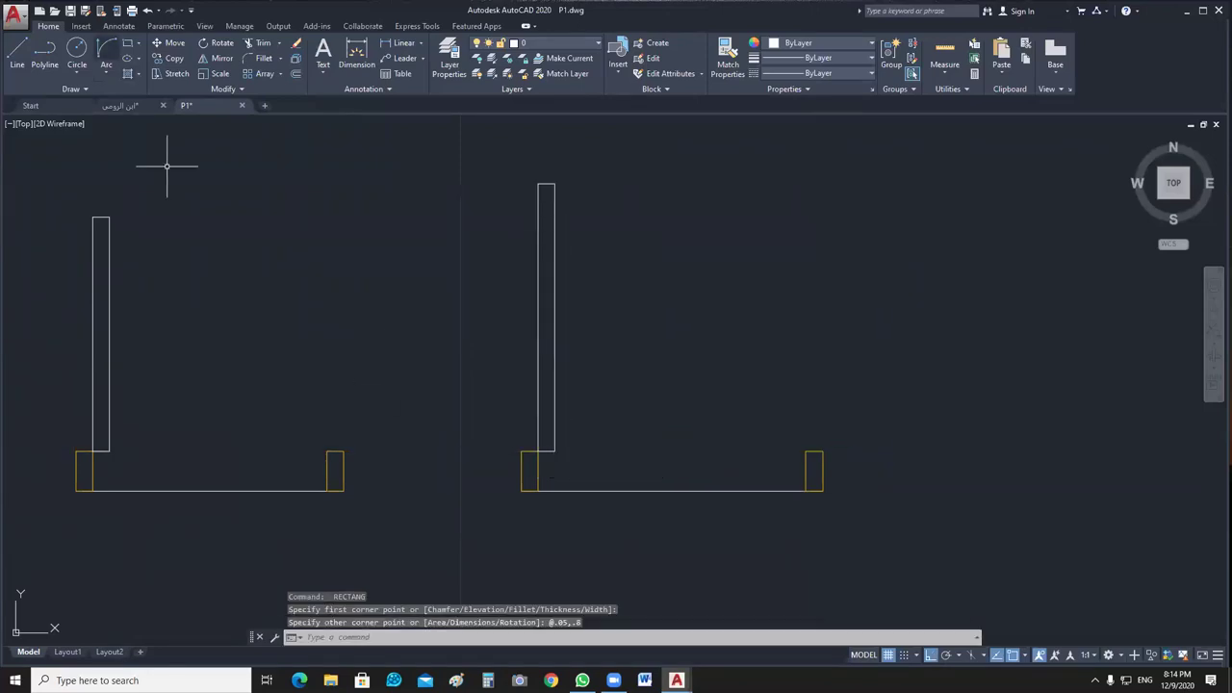
Draw the first door's swing arc from the right jamb to the leaf top using End and Direction.
type("a")
key("Return")
left_click(327, 450)
type("e")
key("Return")
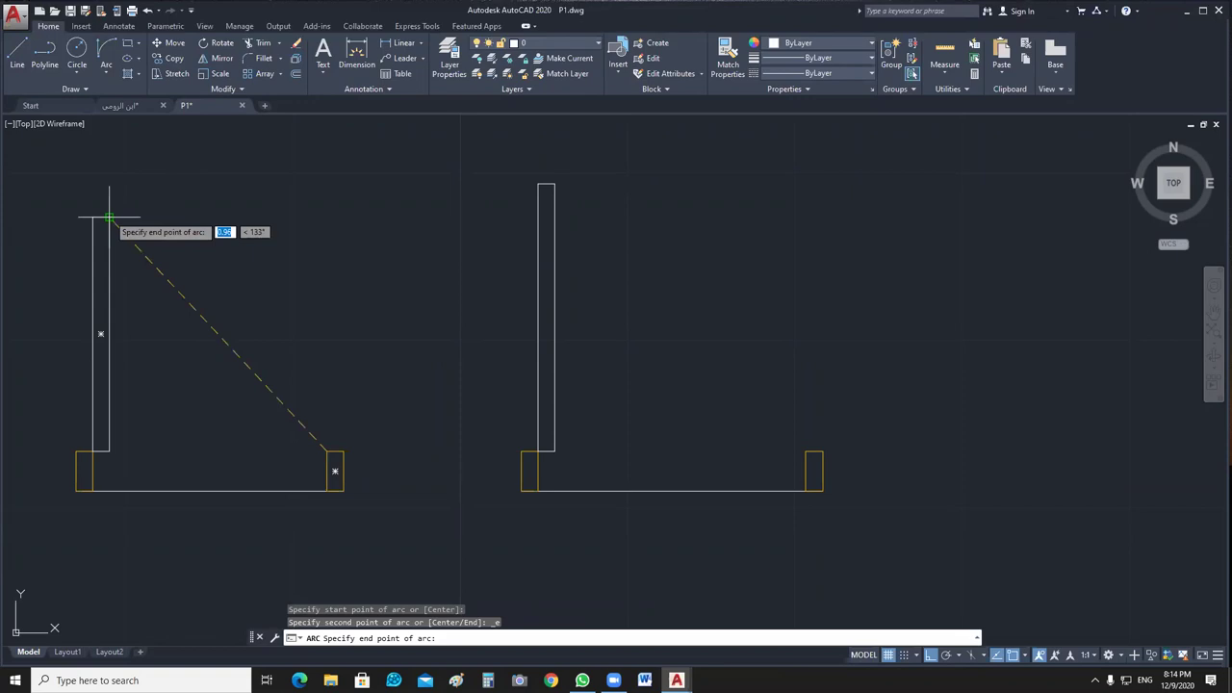
left_click(109, 217)
type("d")
key("Return")
left_click(96, 154)
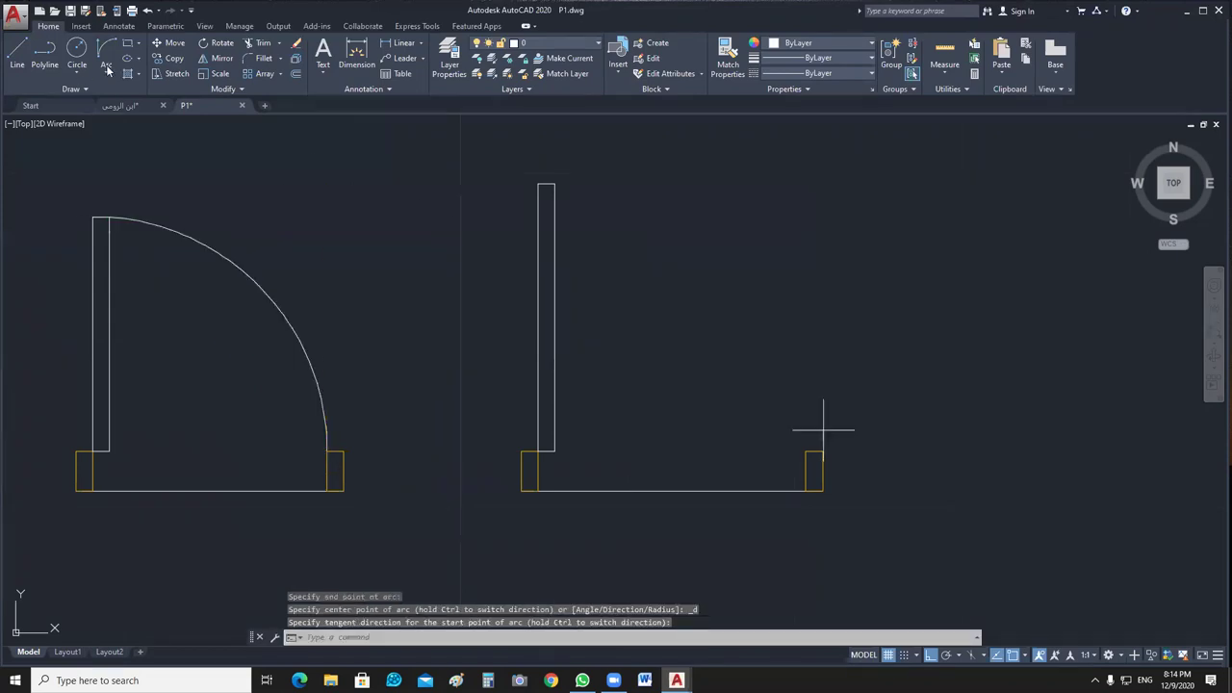
Draw the second door's swing arc from its right jamb to the leaf top.
key("Return")
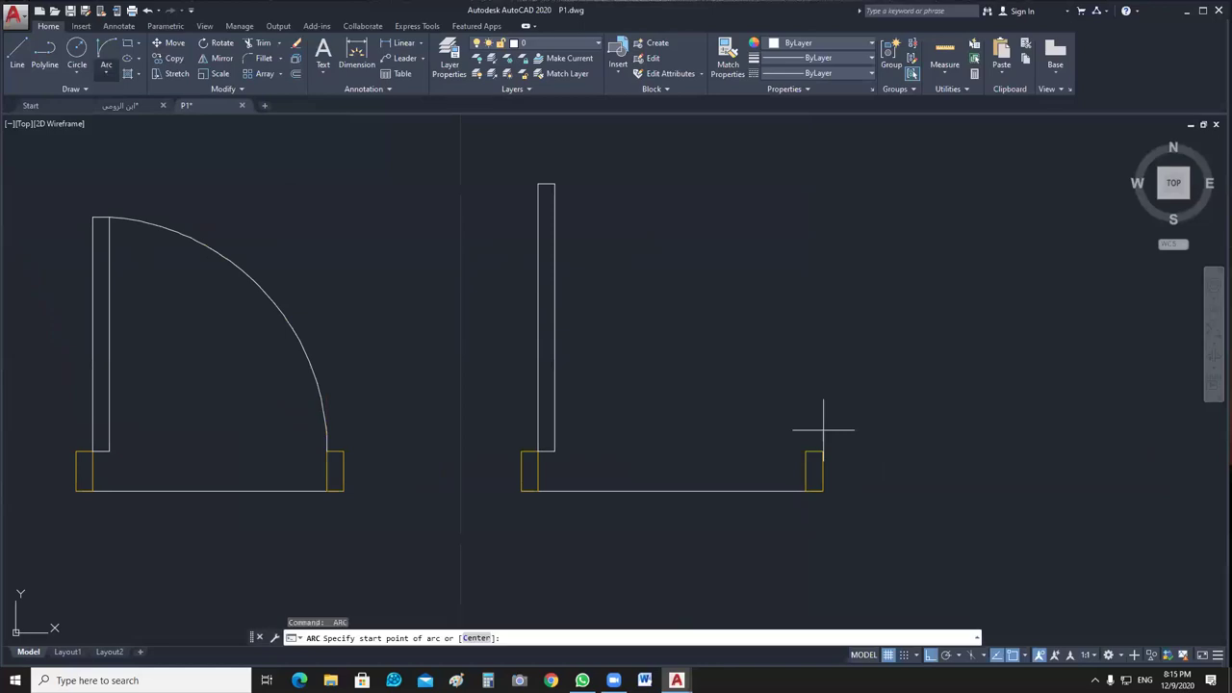
key("Escape")
key("space")
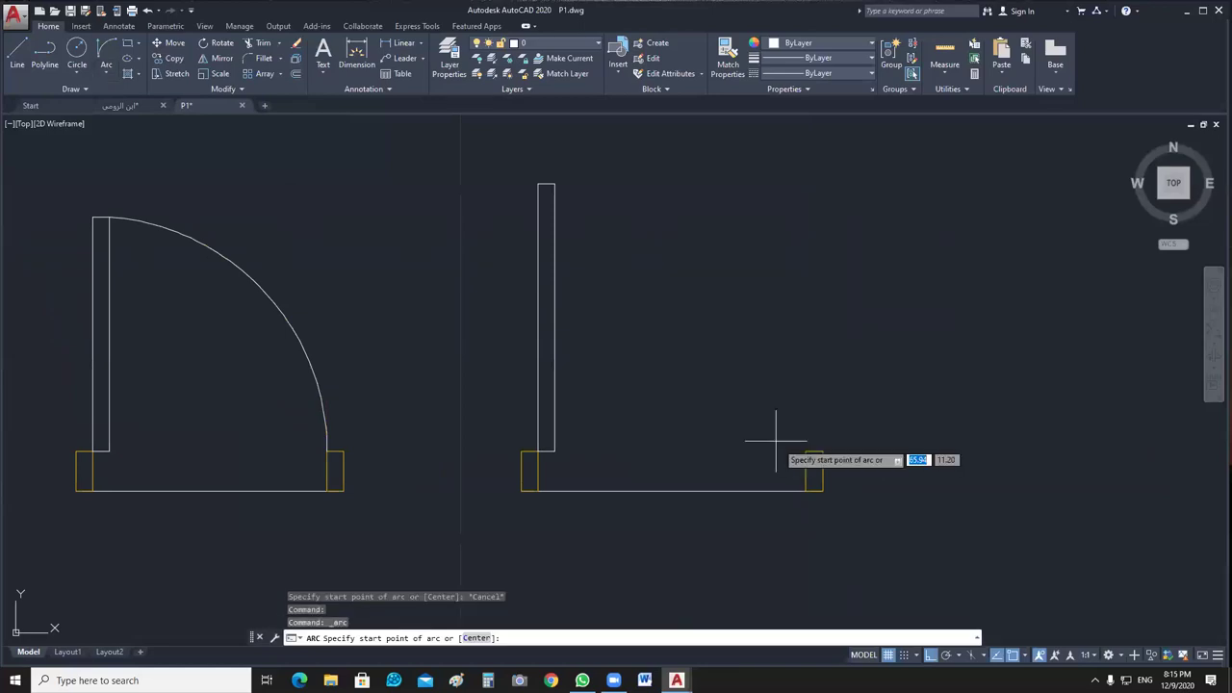
left_click(806, 452)
left_click(545, 183)
left_click(654, 193)
Delete the two base lines and window-select both new doors.
left_click(721, 495)
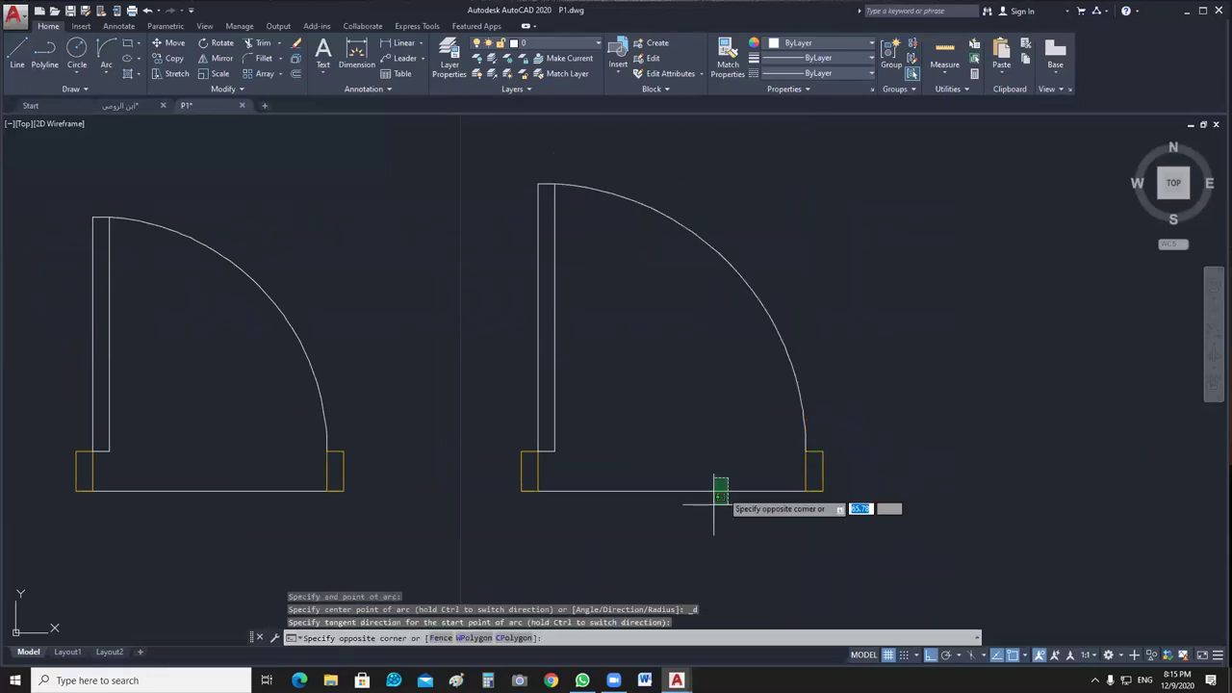
left_click(520, 534)
key("Delete")
scroll(404, 510, "down", 2)
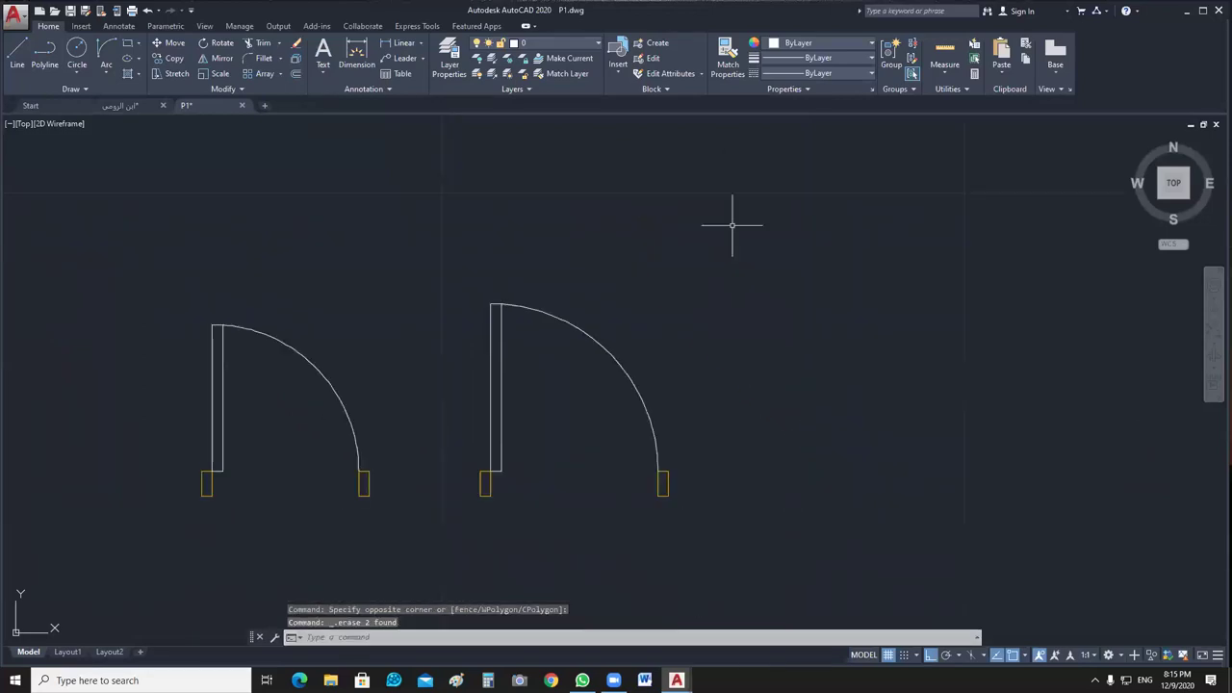
scroll(732, 226, "down", 2)
left_click(266, 216)
left_click(747, 520)
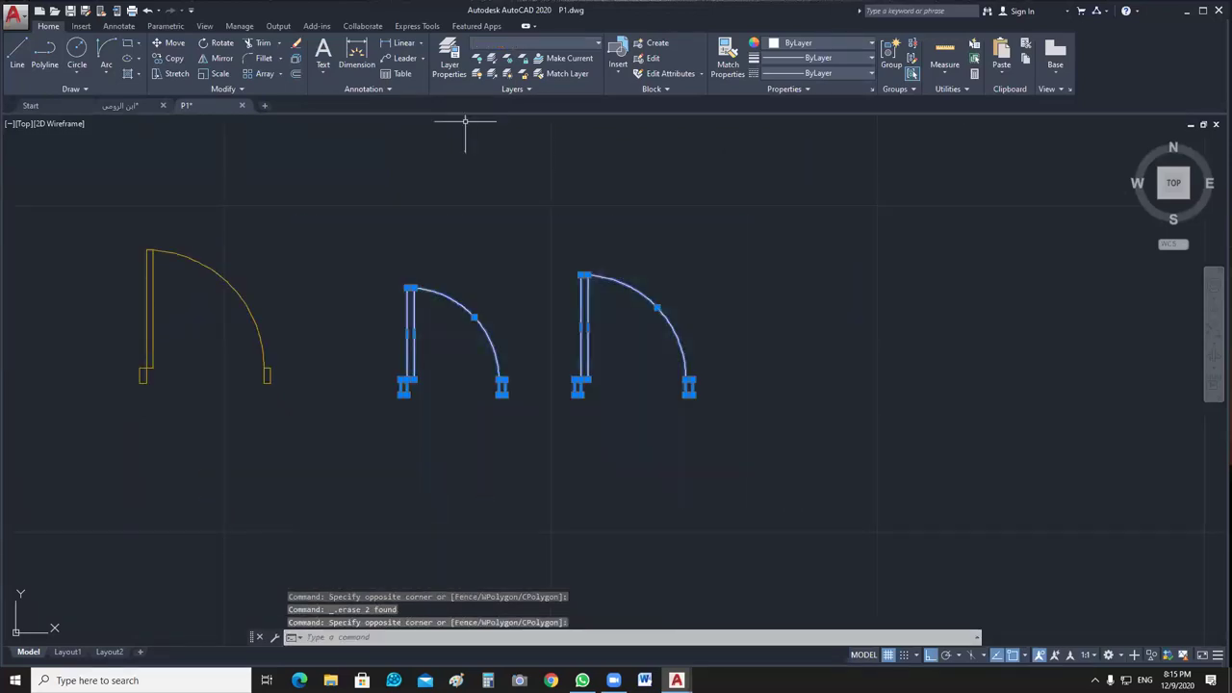
Move the two new doors onto the Door layer and group them.
left_click(534, 42)
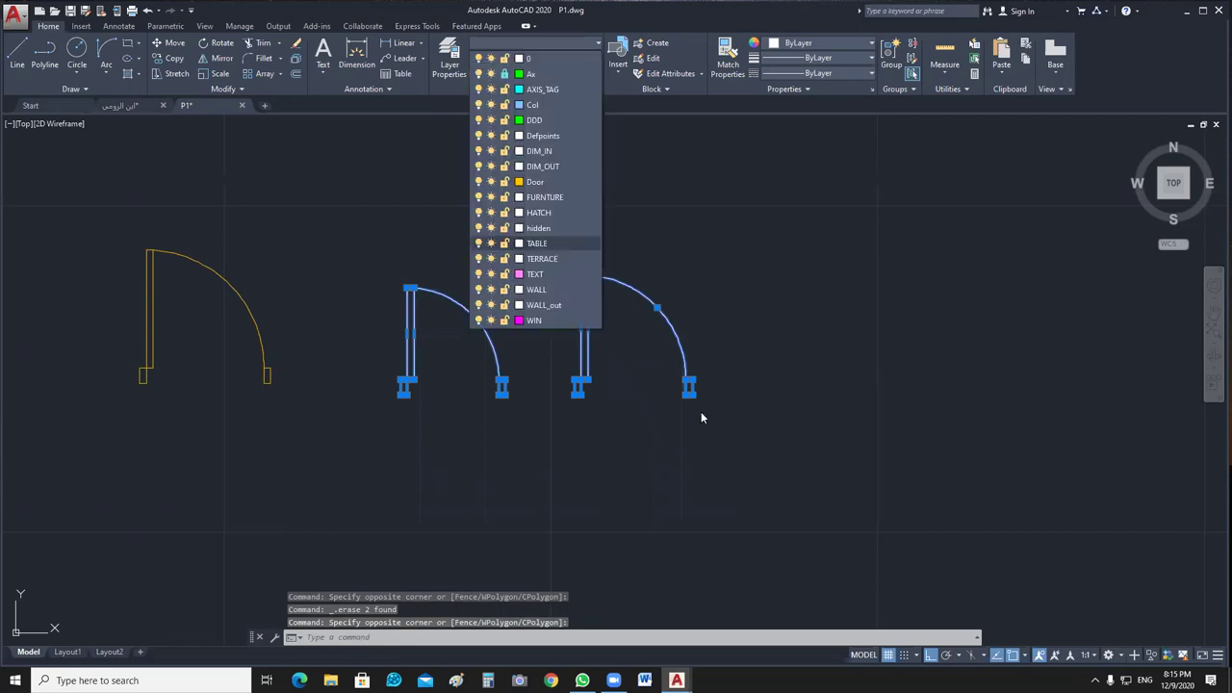
left_click(535, 181)
left_click(535, 181)
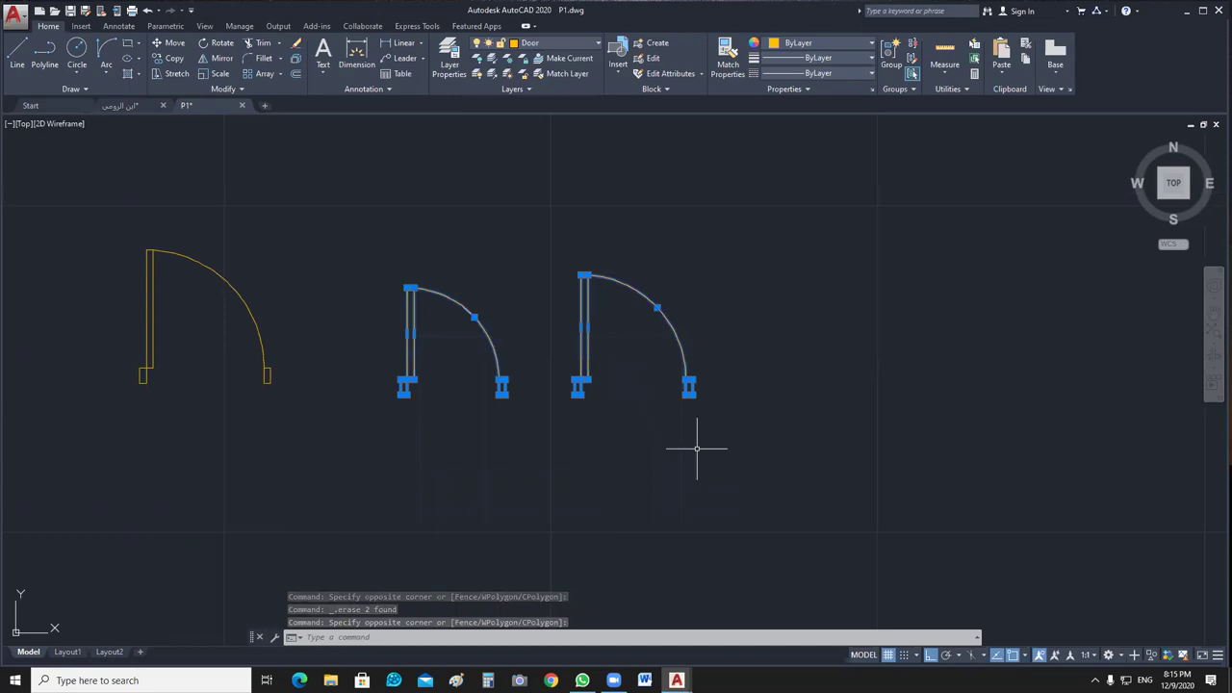
left_click(891, 53)
Copy the right door from its hinge corner to the wall opening with CO.
left_click_drag(331, 523, 512, 246)
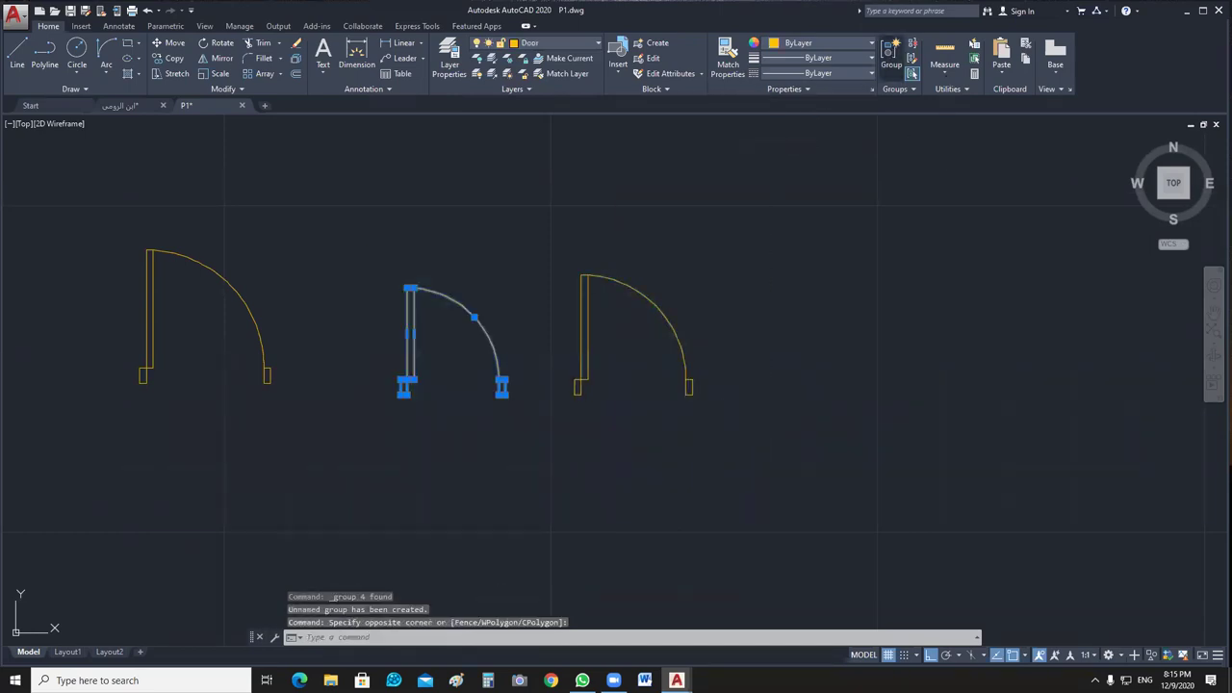
middle_click_drag(637, 564, 682, 564)
left_click(682, 564)
type("co")
key("Return")
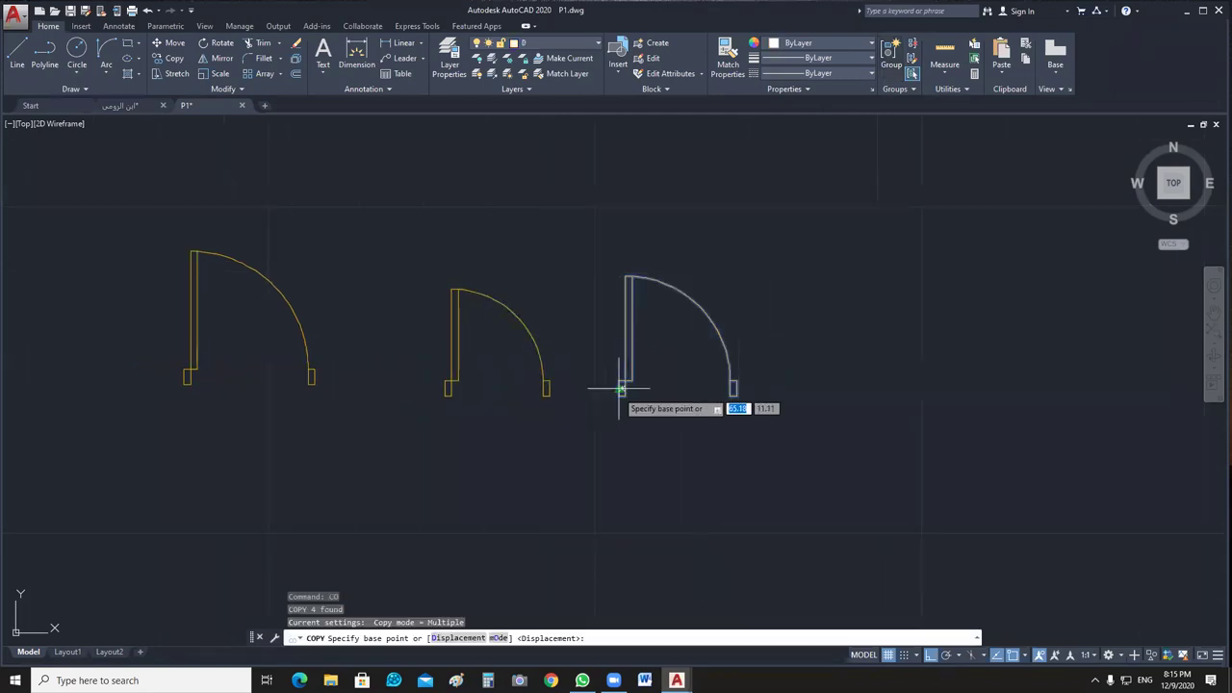
left_click(621, 390)
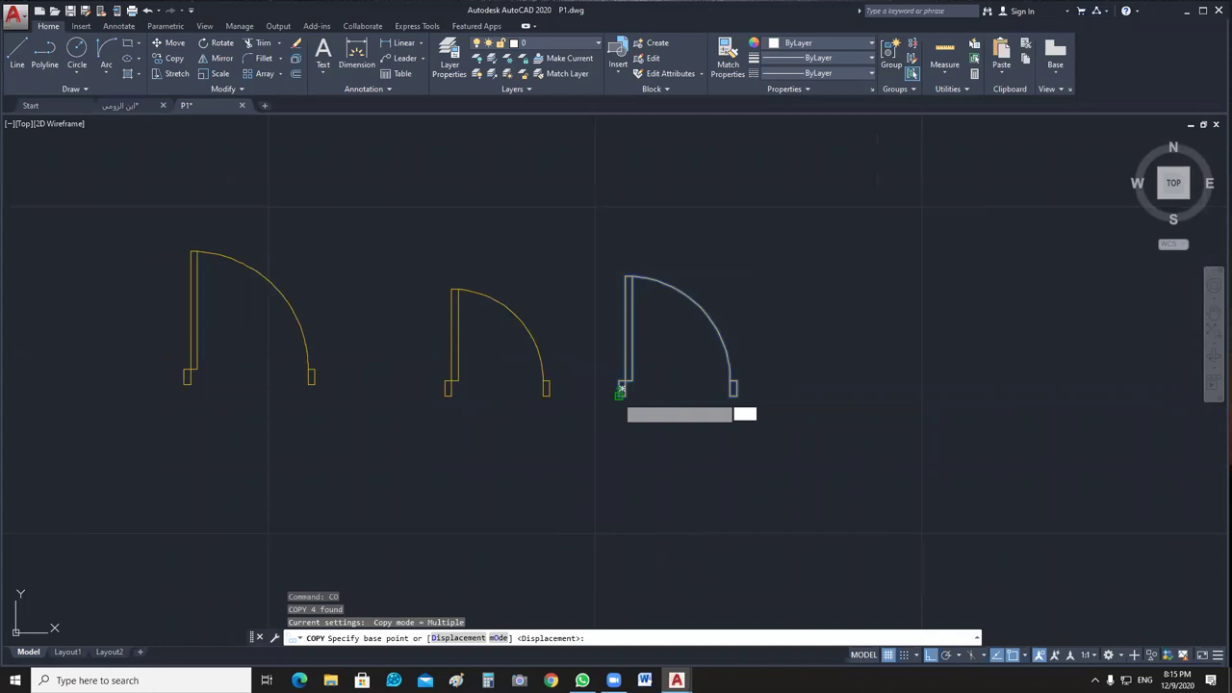
left_click(621, 390)
middle_click_drag(621, 390, 770, 253)
left_click(664, 511)
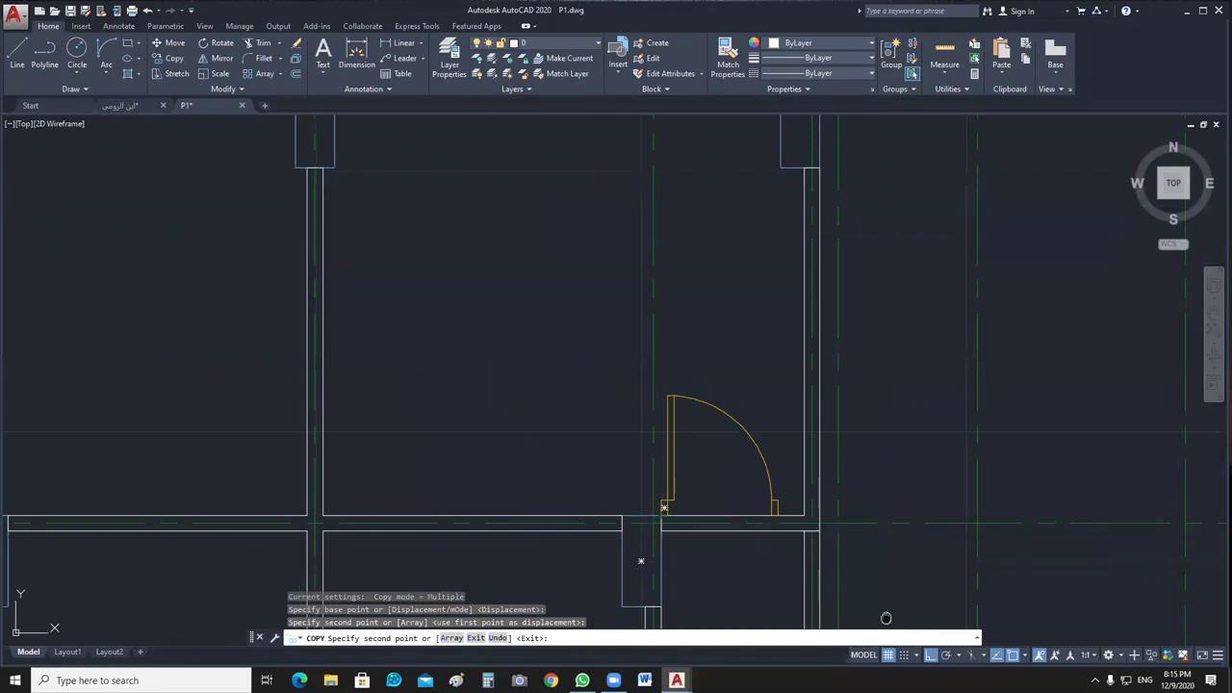
Look over both copied doors, then bring up the ابن الرومي reference drawing.
middle_click_drag(885, 618, 724, 388)
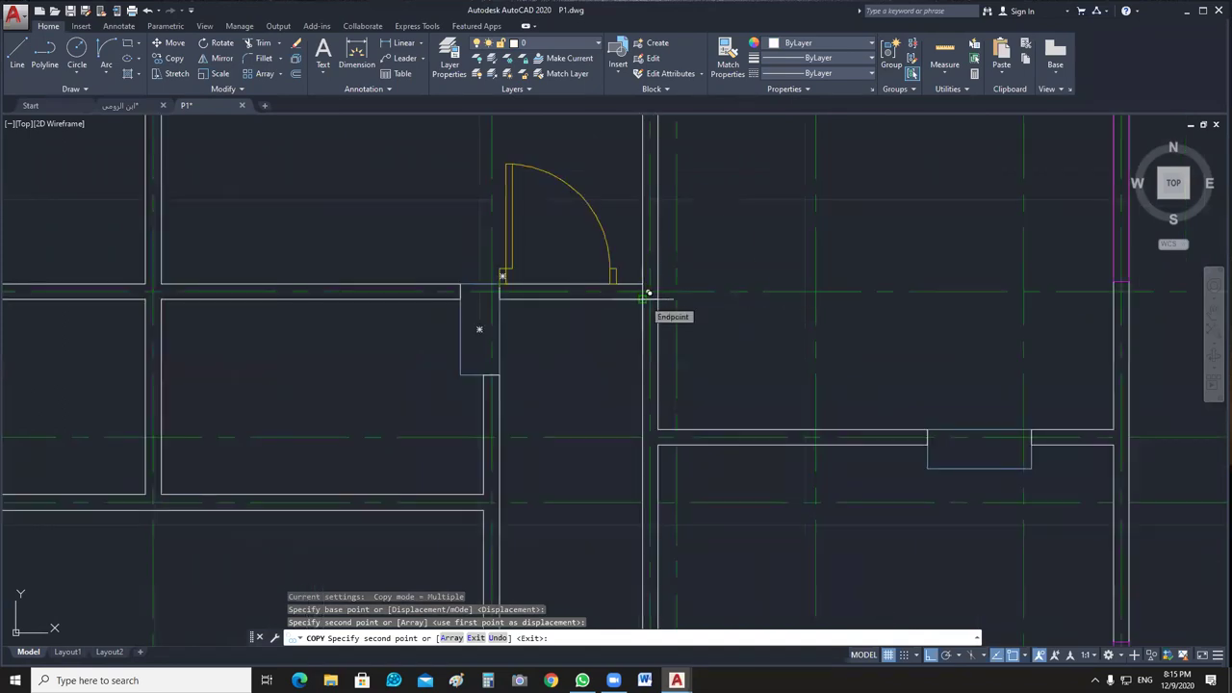
scroll(544, 448, "down", 4)
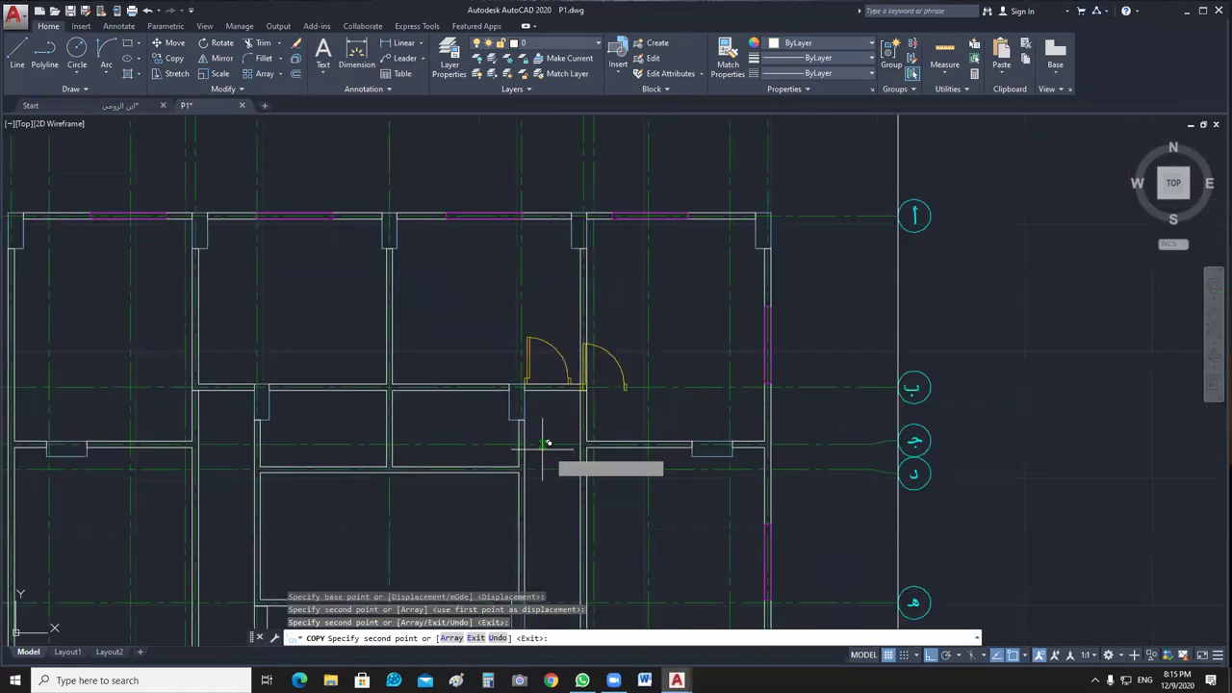
middle_click_drag(543, 445, 611, 294)
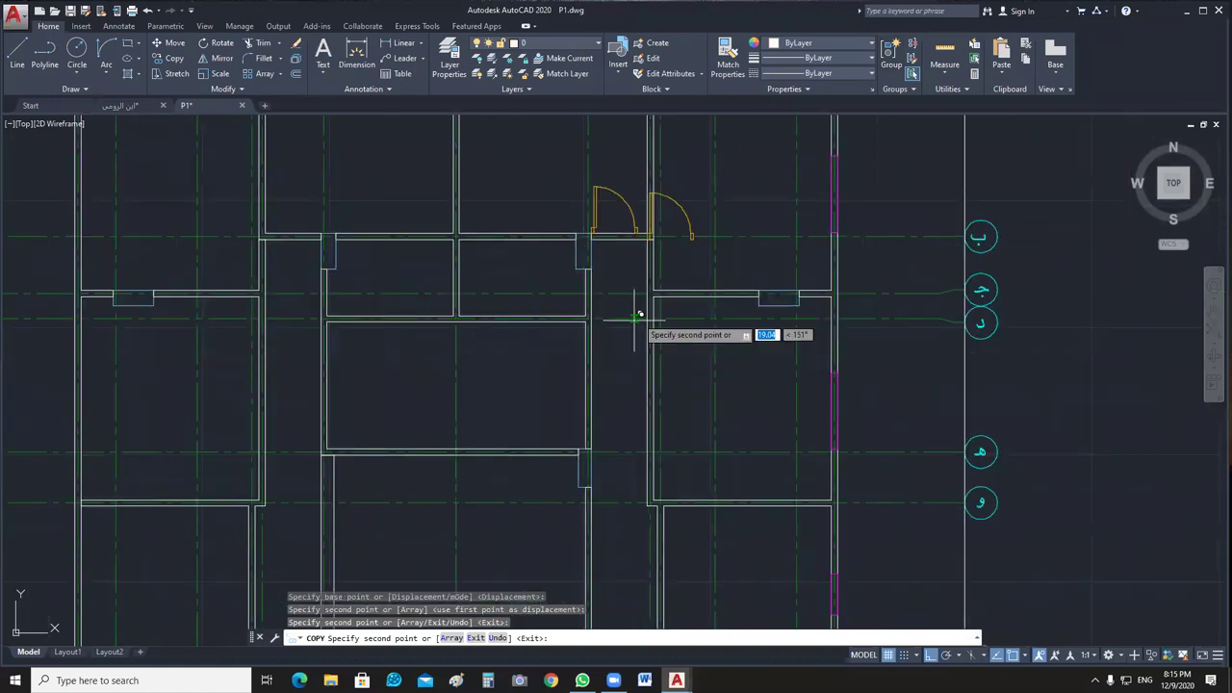
left_click(151, 106)
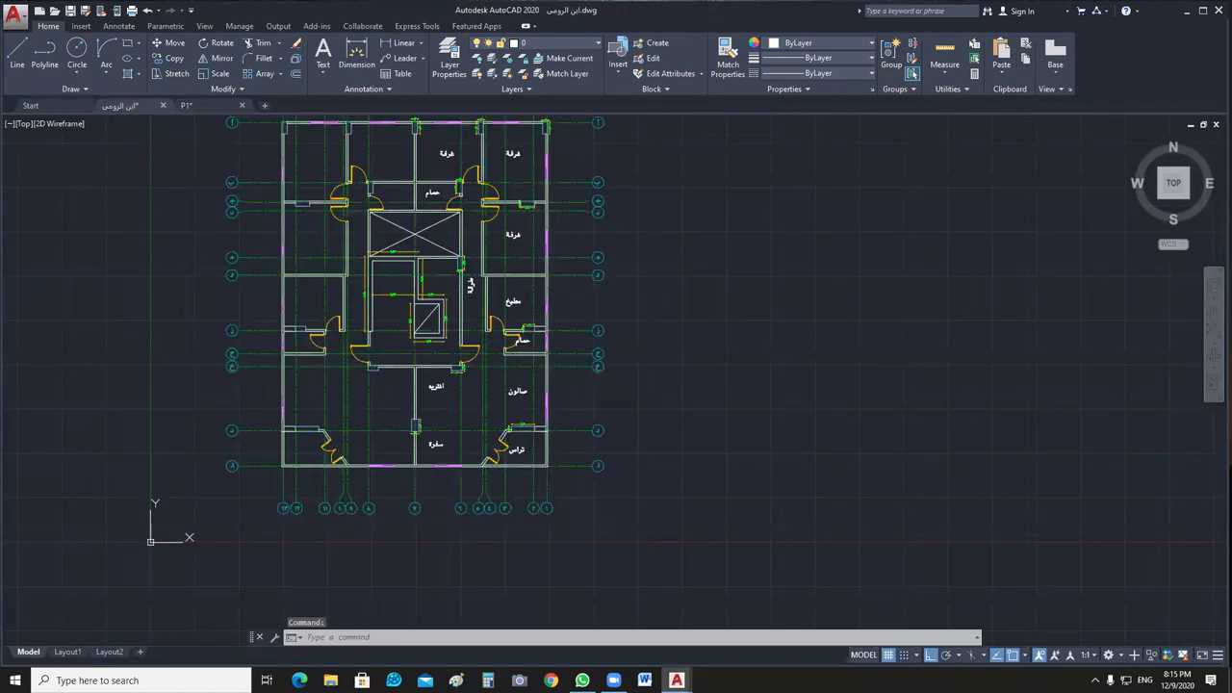
Zoom in on the paired doors beside the bathroom in the ابن الرومي plan.
scroll(462, 130, "up", 4)
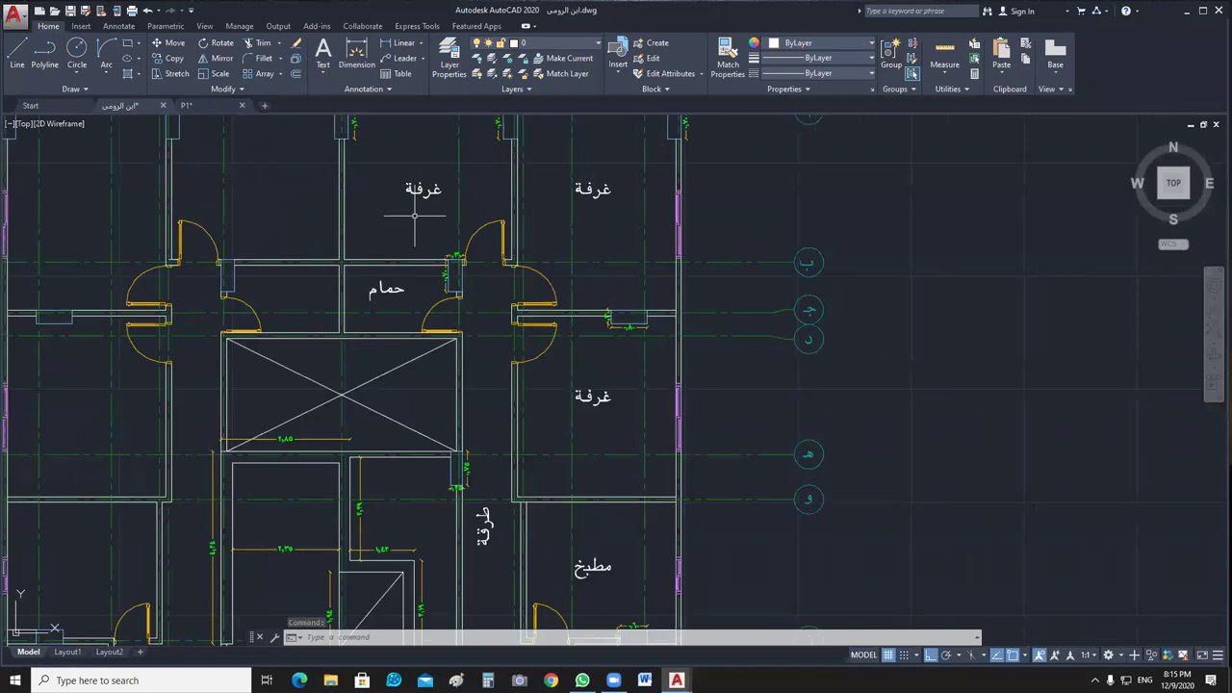
scroll(556, 323, "up", 4)
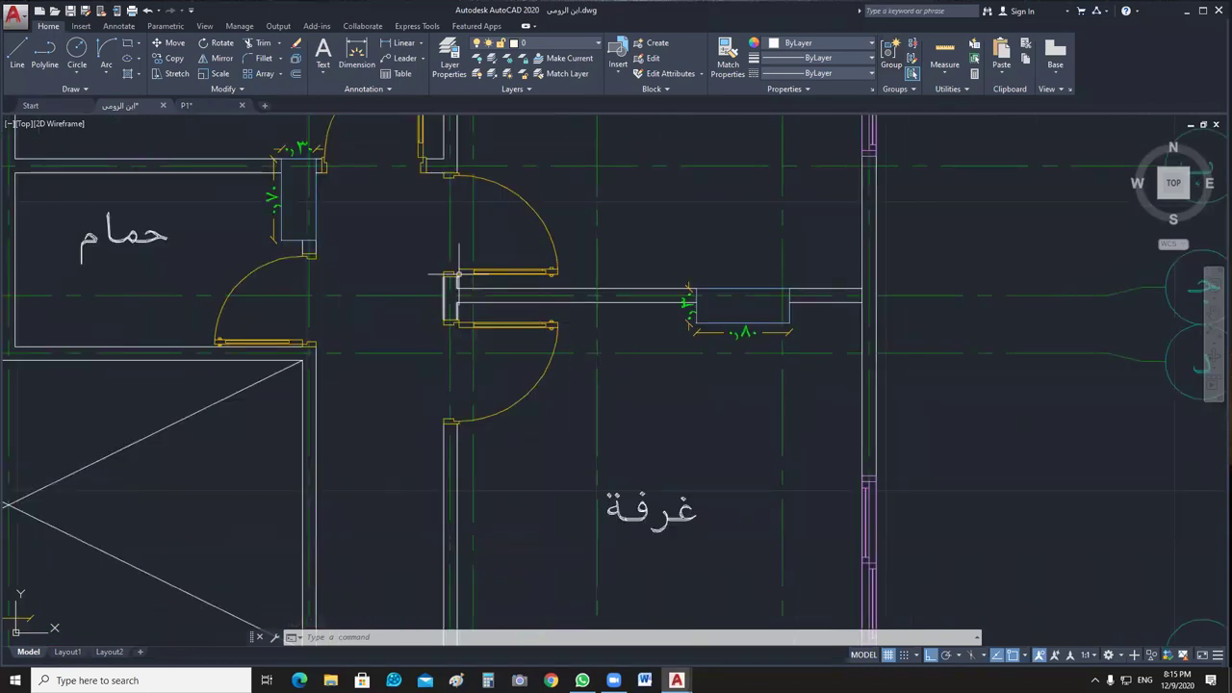
middle_click_drag(452, 280, 466, 360)
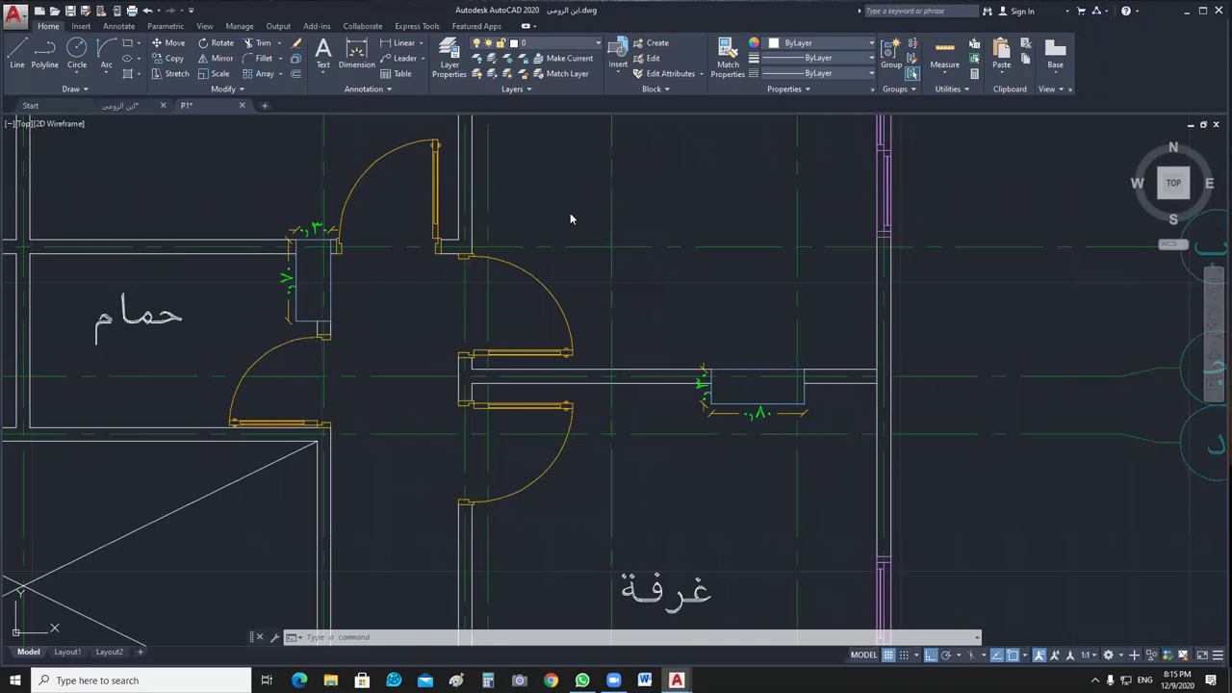
scroll(570, 220, "down", 7)
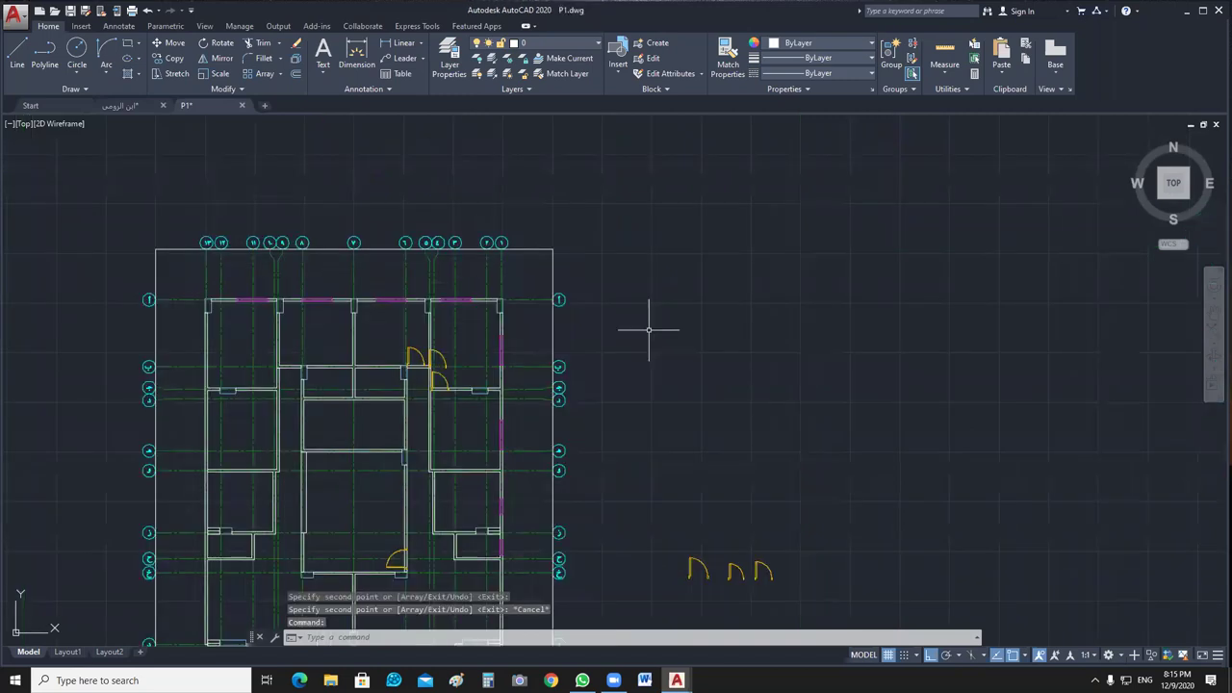
Move the left door from its corner so it sits against the wall edge.
scroll(370, 394, "up", 4)
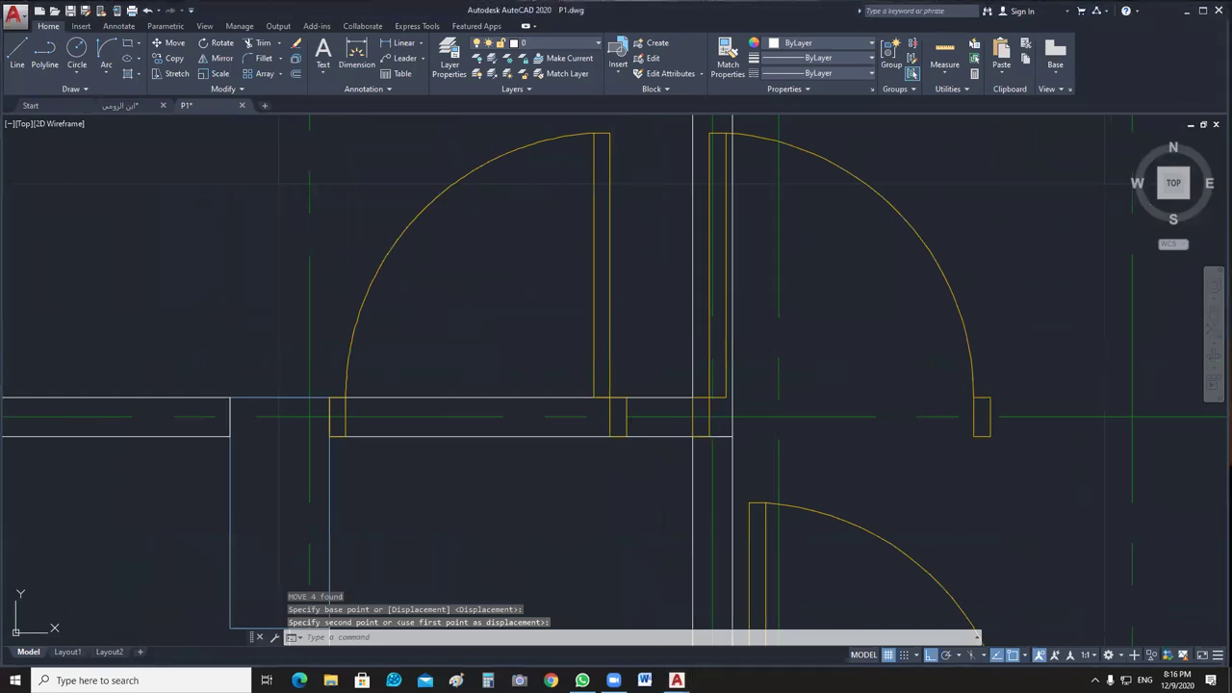
left_click(639, 568)
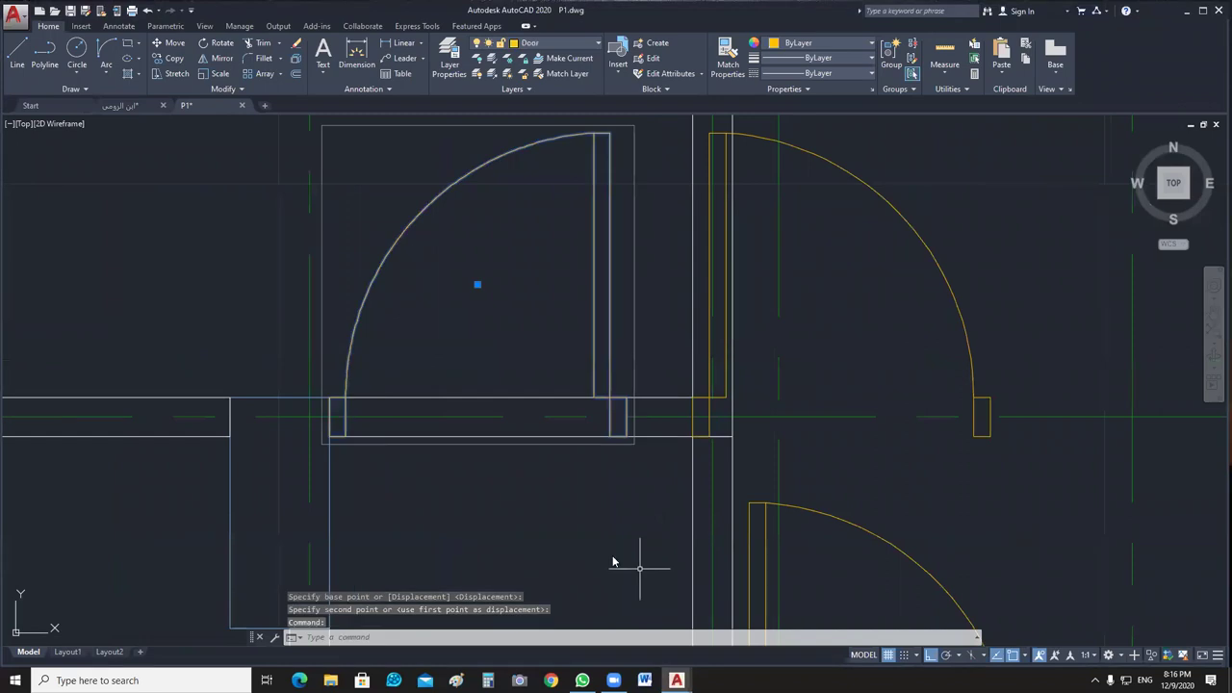
type("m")
key("Return")
left_click(617, 417)
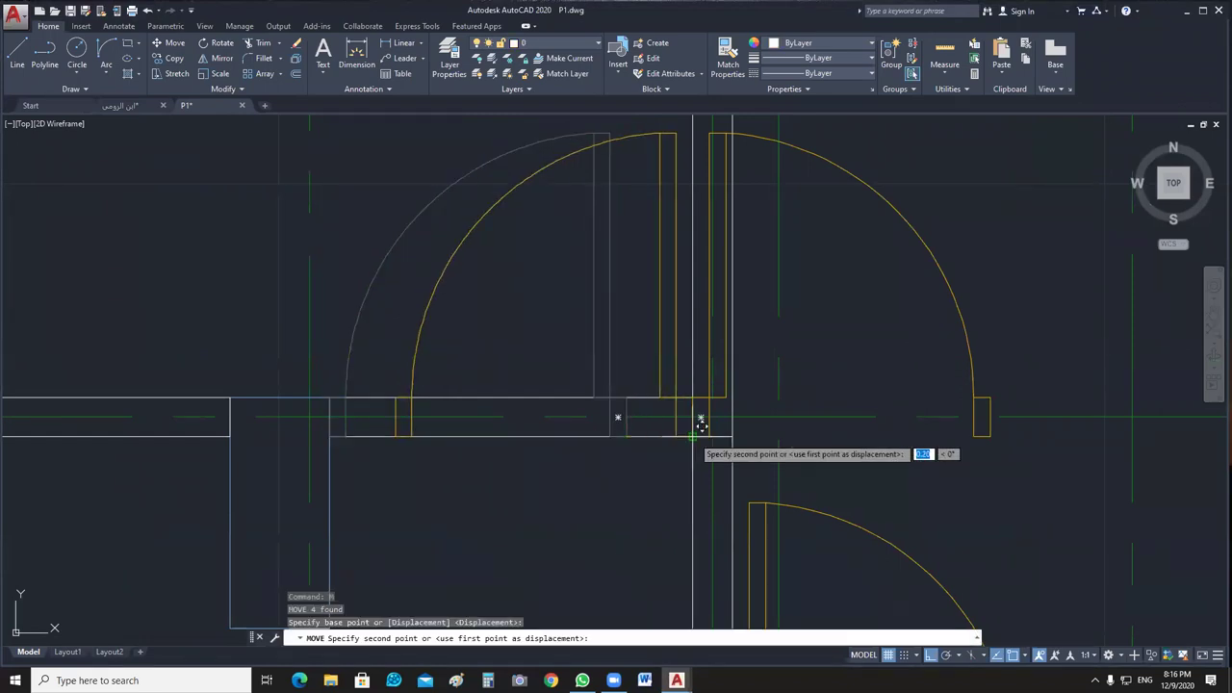
left_click(664, 417)
Select the upper-right and lower door blocks, then clear the selection and frame the lower opening.
scroll(685, 391, "down", 2)
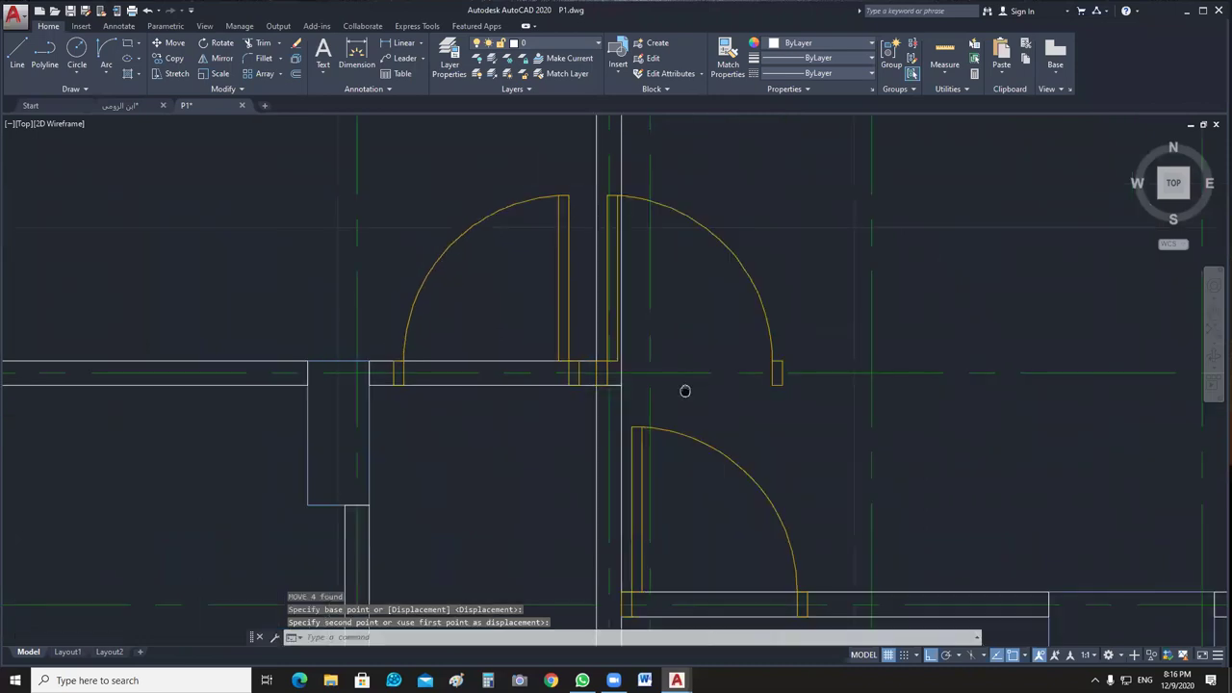
left_click(708, 316)
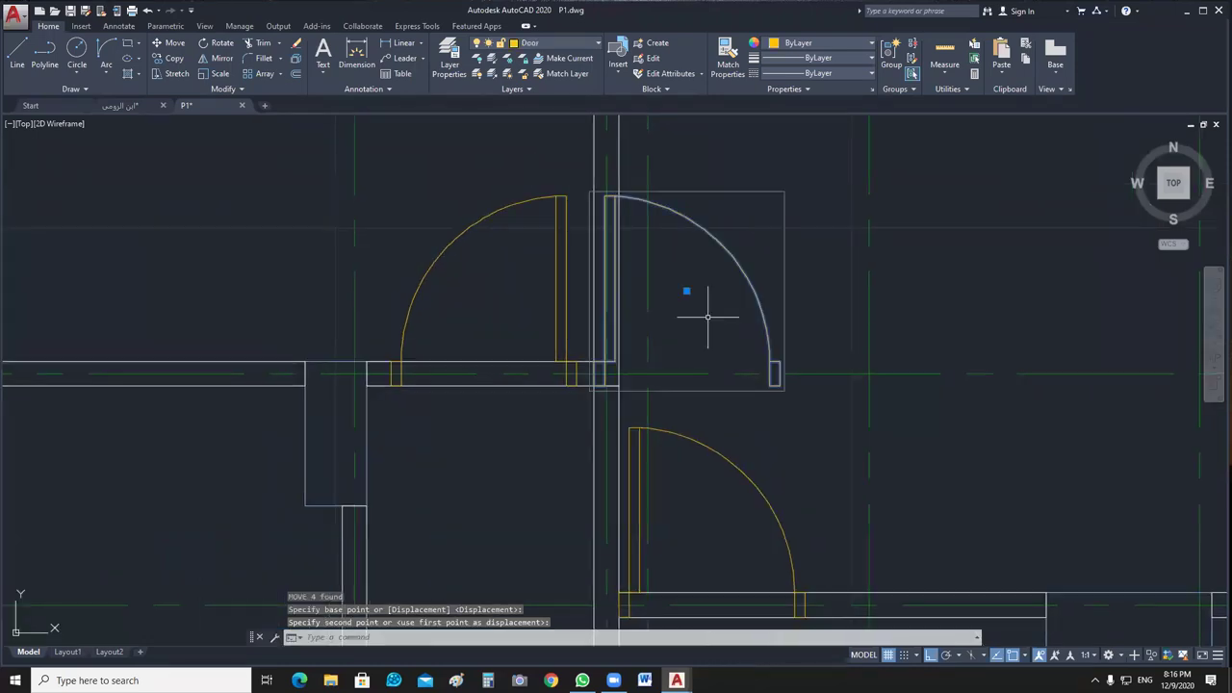
left_click(772, 368)
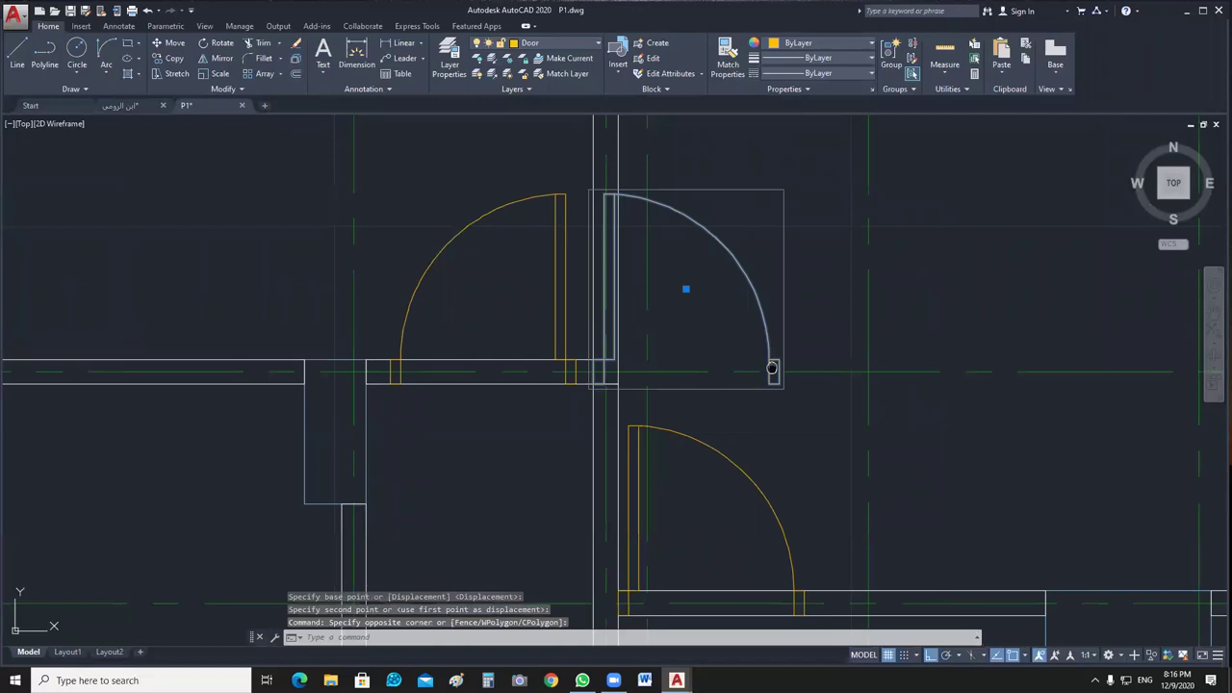
middle_click_drag(791, 485, 752, 363)
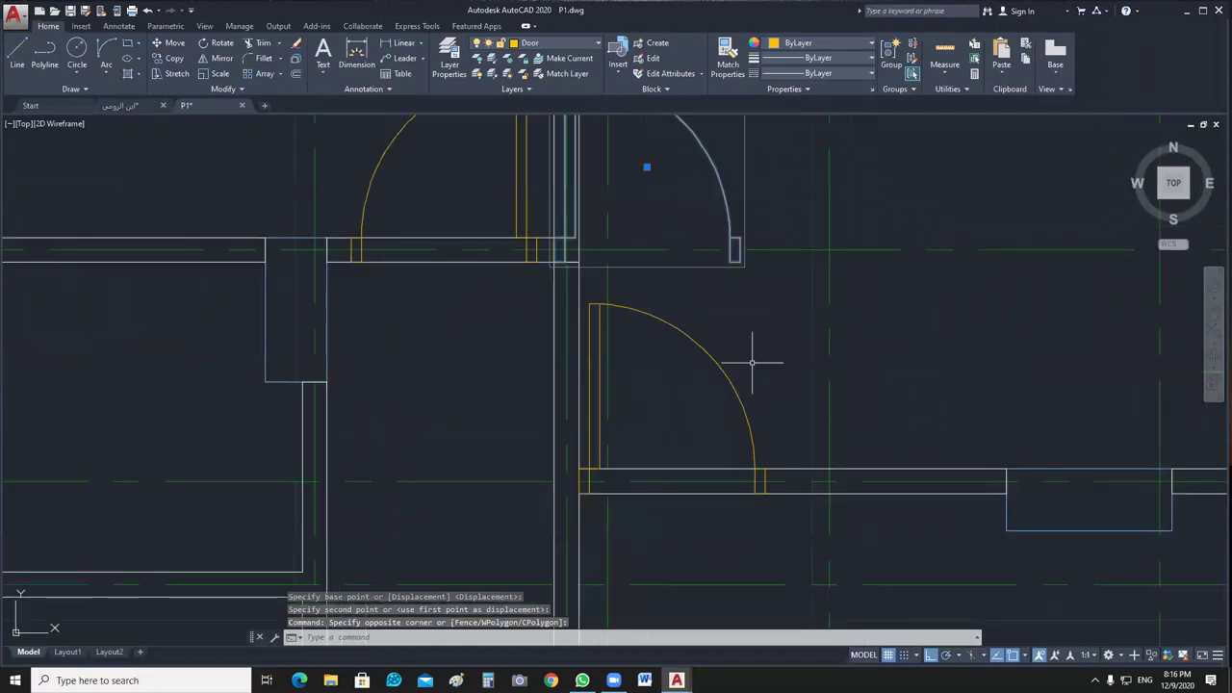
left_click(739, 509)
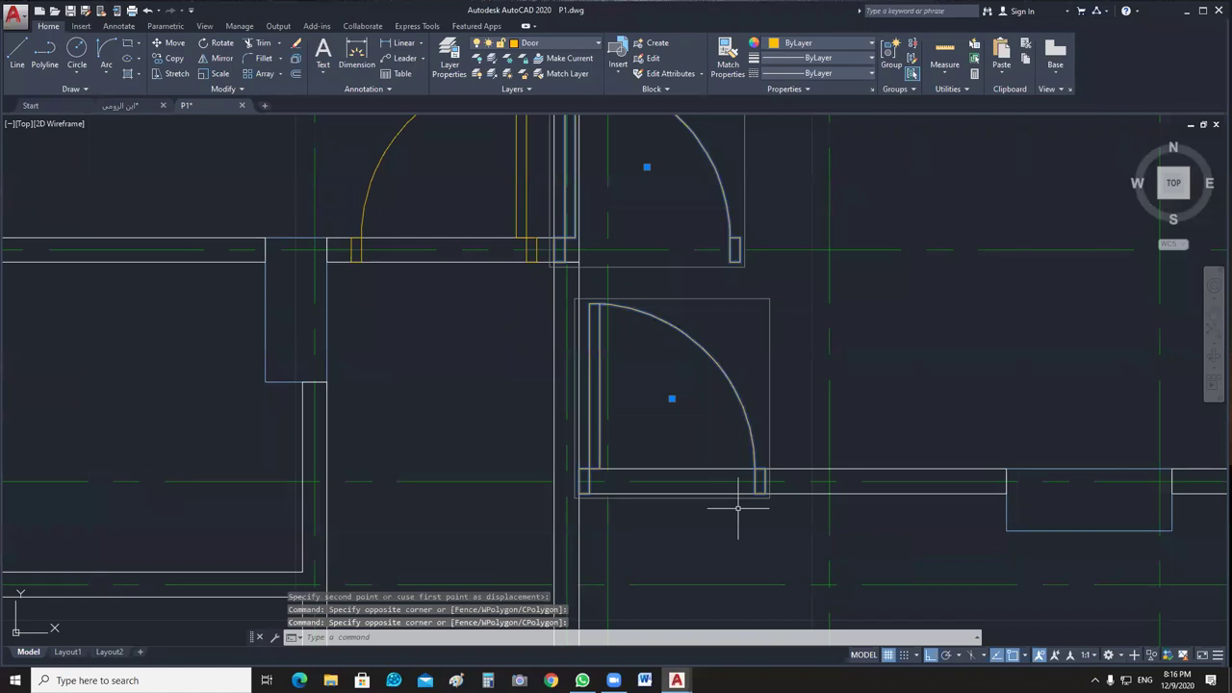
key("Escape")
middle_click_drag(738, 508, 705, 341)
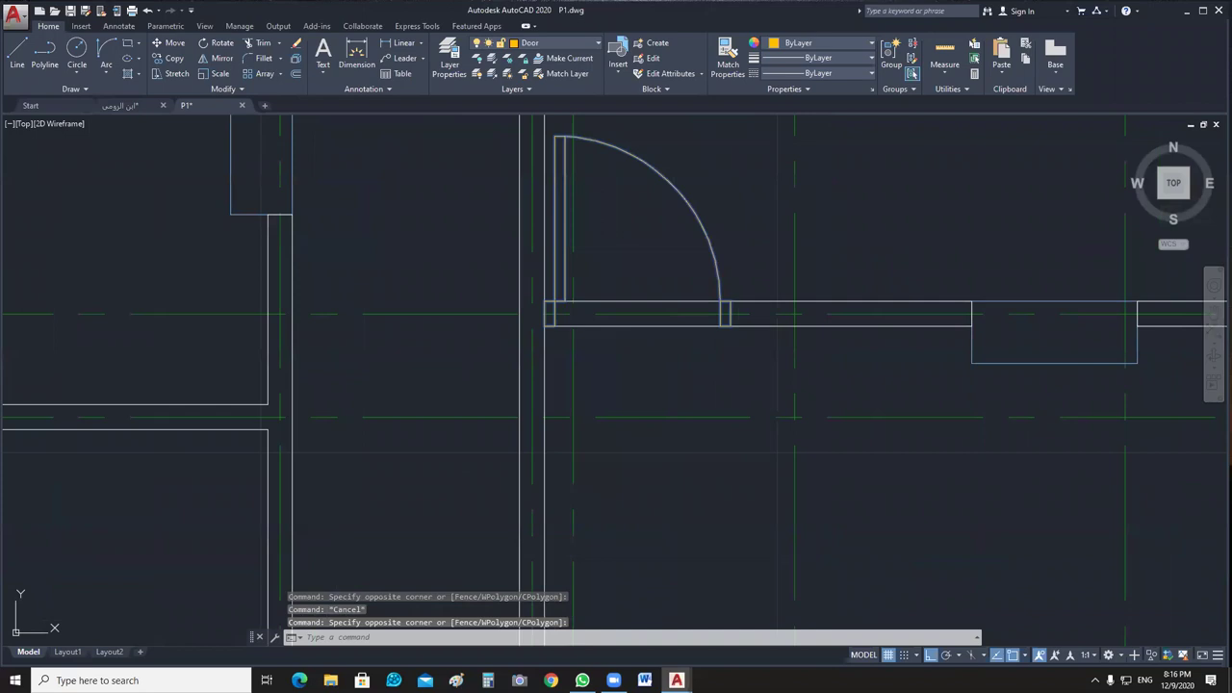
Rotate the lower door 90° about its hinge and shift it 0.1 into place.
type("ro")
key("Return")
left_click(543, 328)
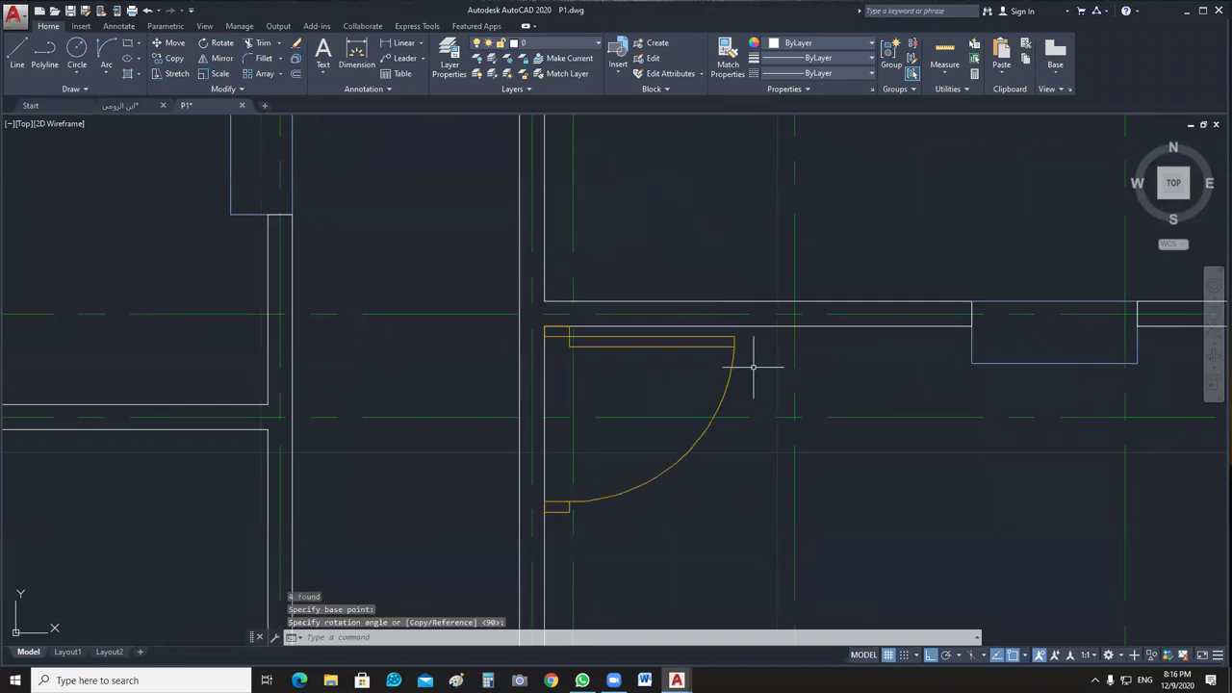
left_click(753, 367)
type("m")
key("Return")
scroll(570, 321, "up", 4)
left_click(520, 325)
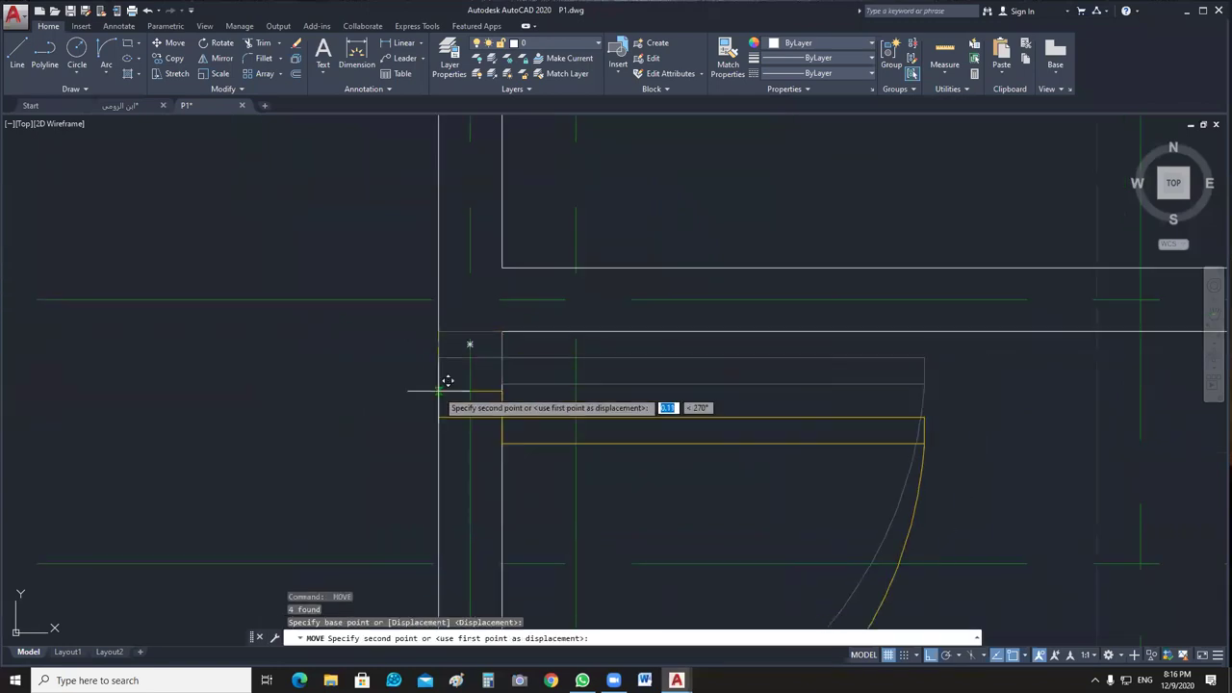
type(".1")
key("Return")
scroll(610, 450, "down", 4)
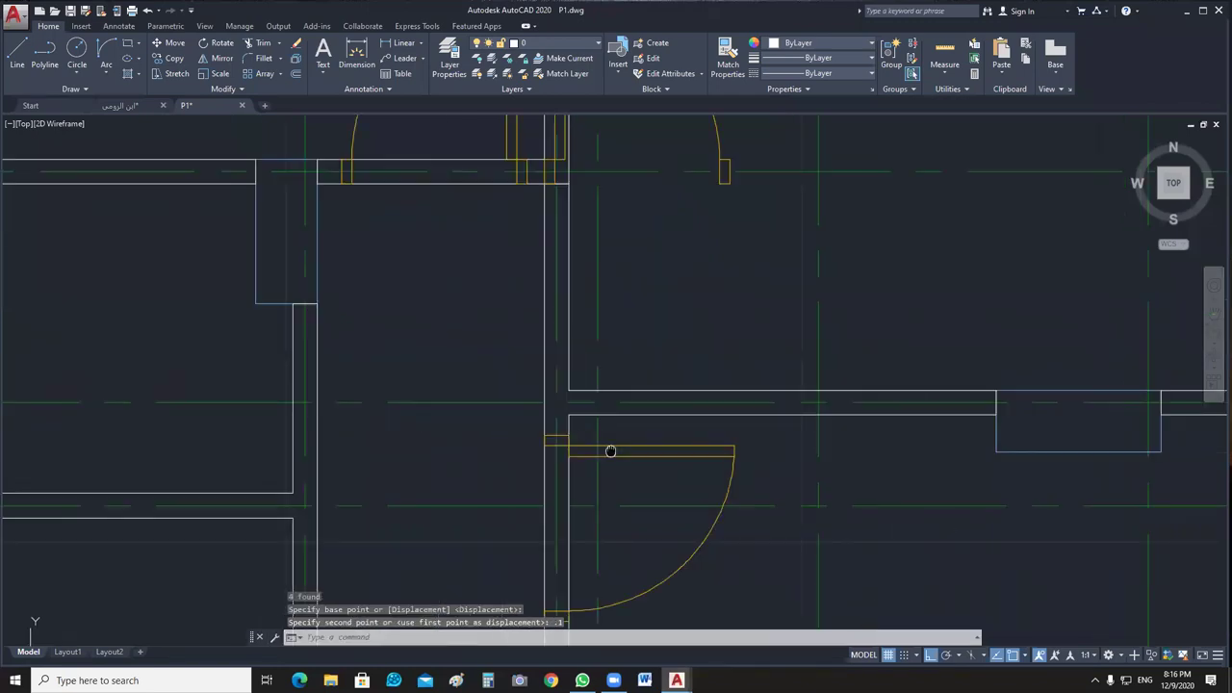
Delete the extra upper door and mirror the rotated door across the wall, keeping the original.
middle_click_drag(610, 450, 594, 560)
key("Delete")
left_click(742, 540)
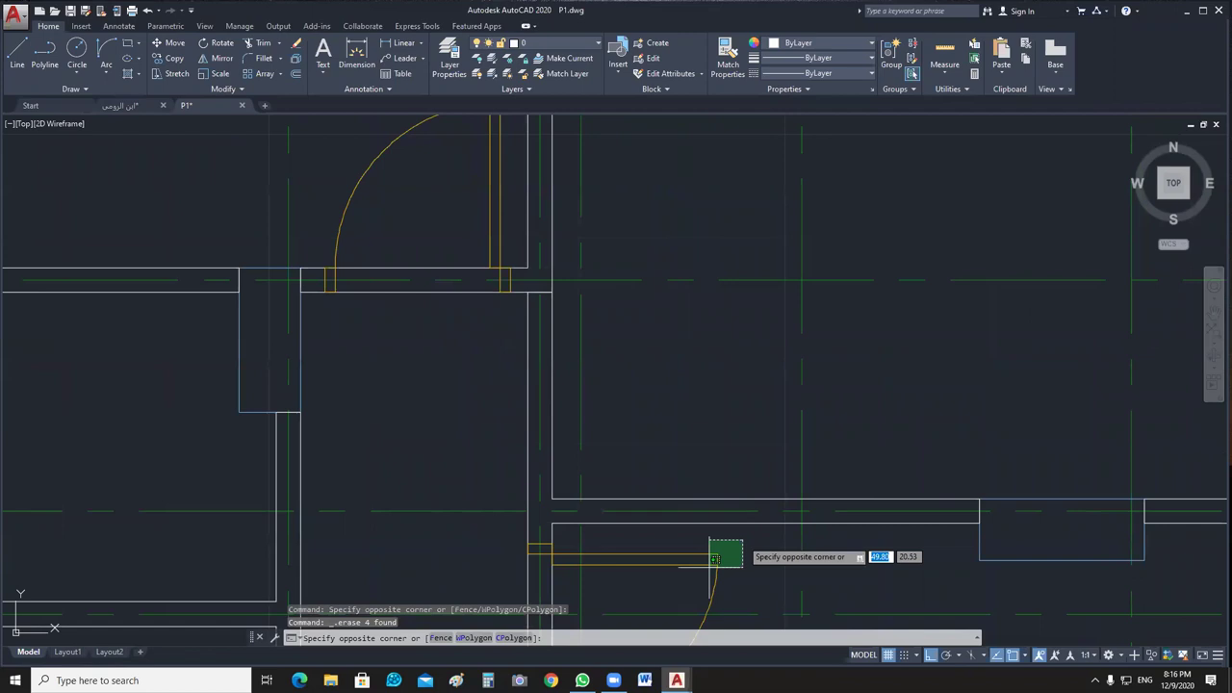
left_click(714, 560)
type("mi")
key("Return")
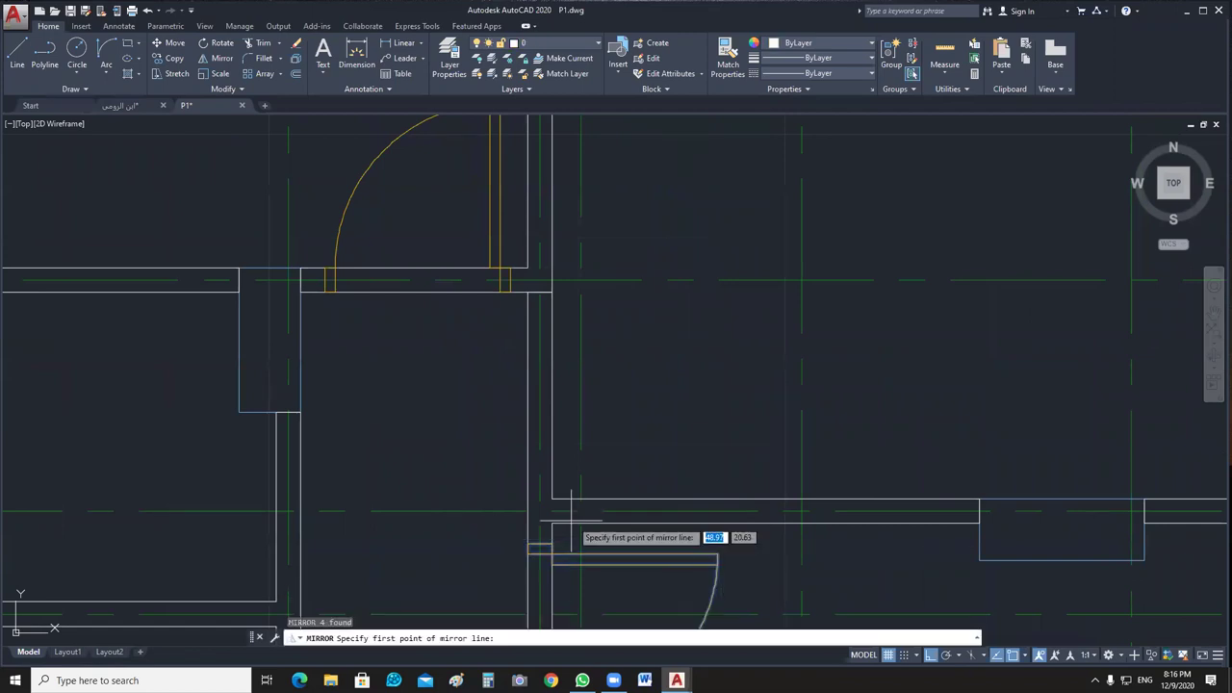
left_click(547, 503)
left_click(354, 502)
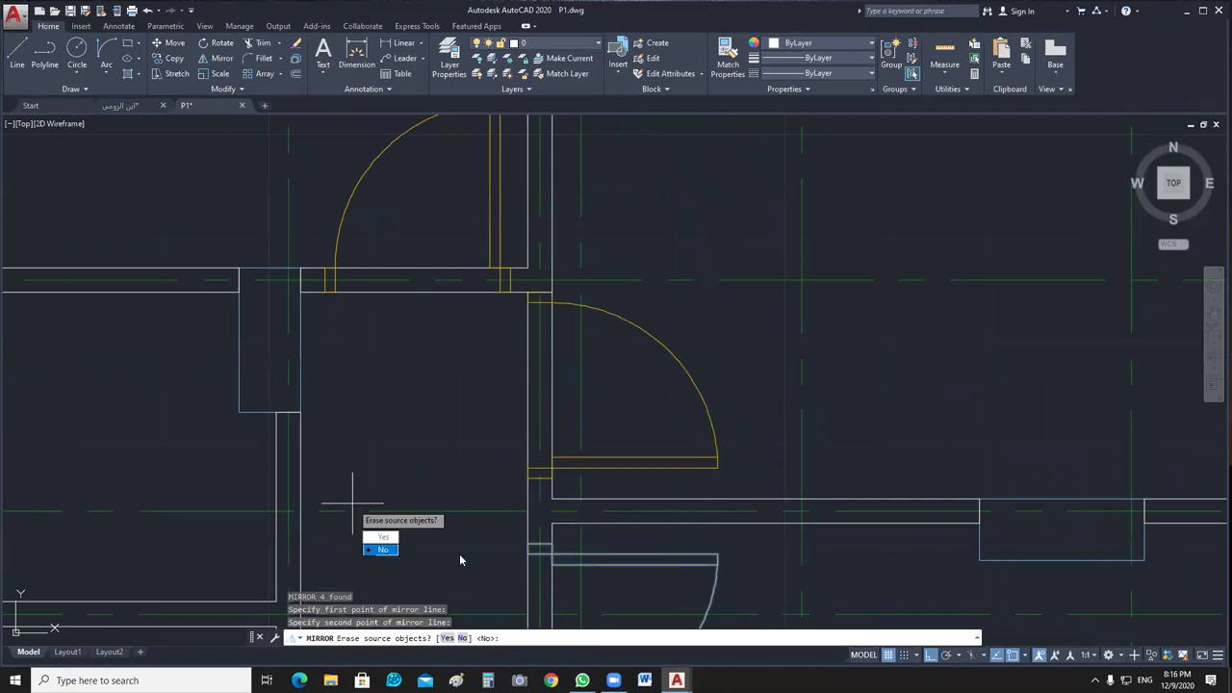
left_click(387, 550)
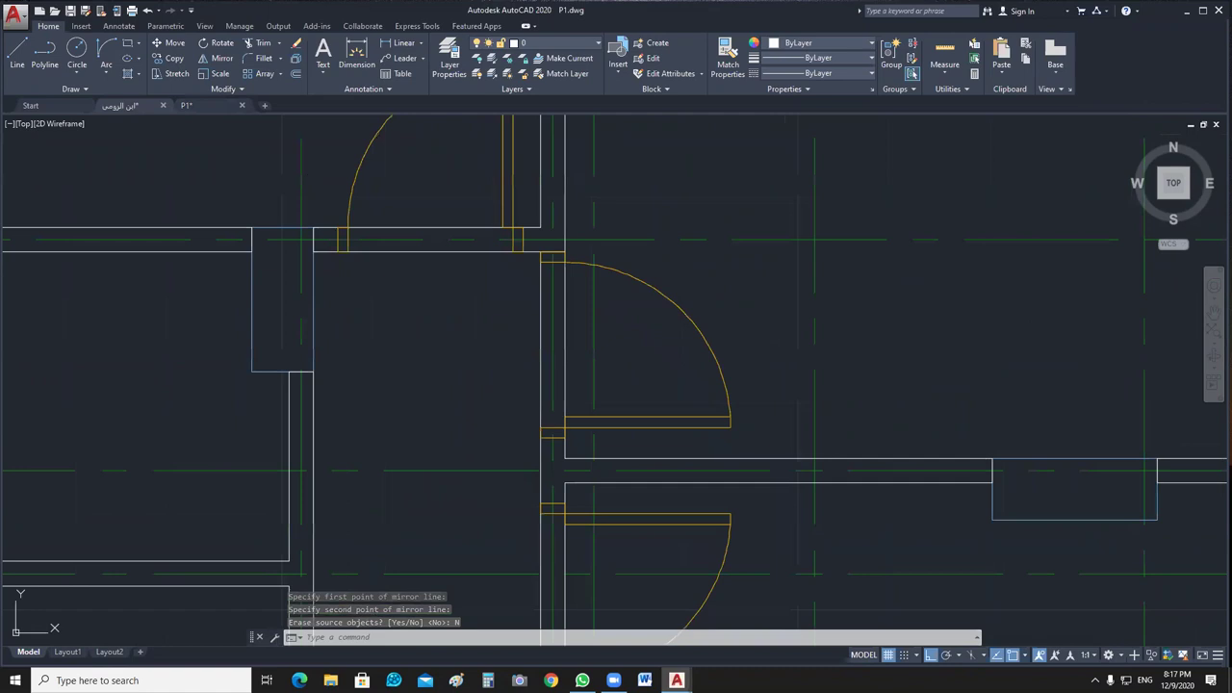
key("ctrl+Tab")
key("ctrl+Tab")
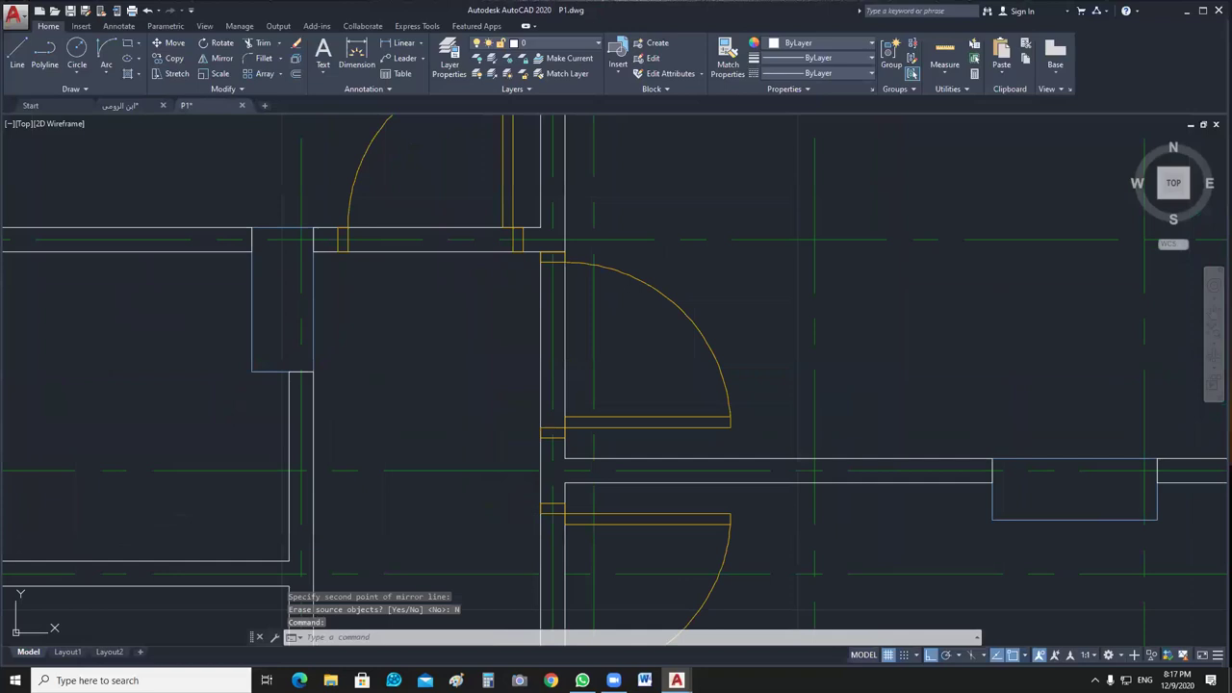
scroll(598, 206, "down", 6)
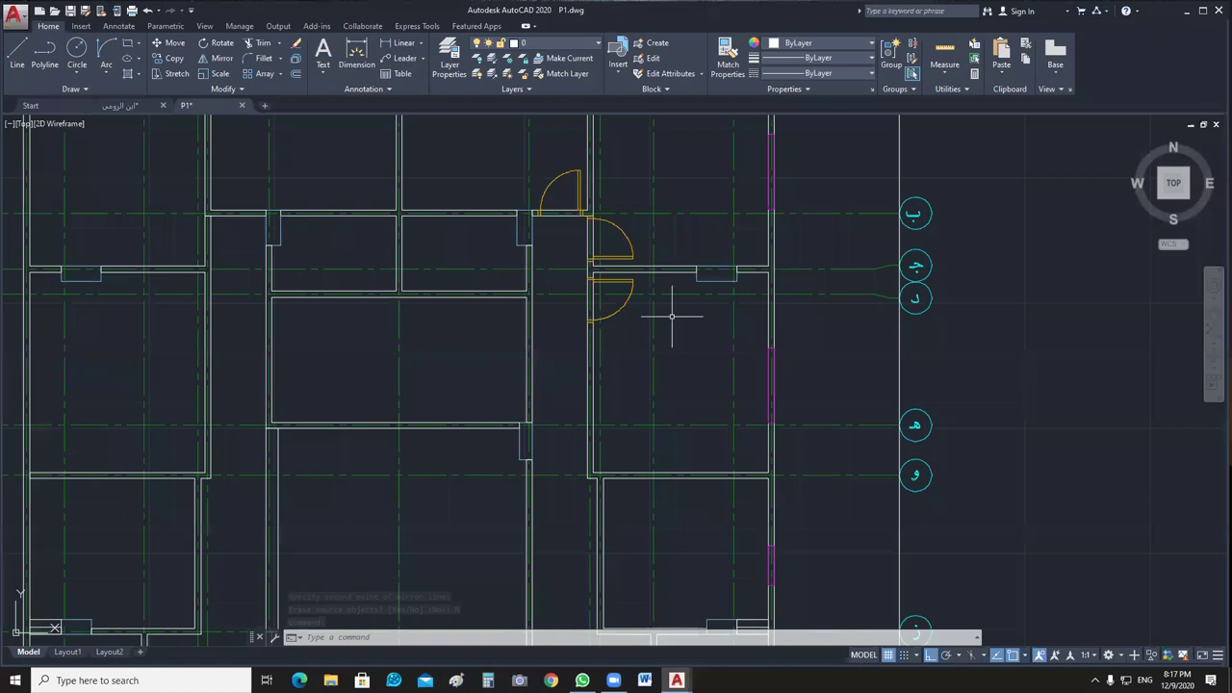
Place one more door copy in the right-hand rooms and end COPY.
middle_click_drag(672, 315, 530, 248)
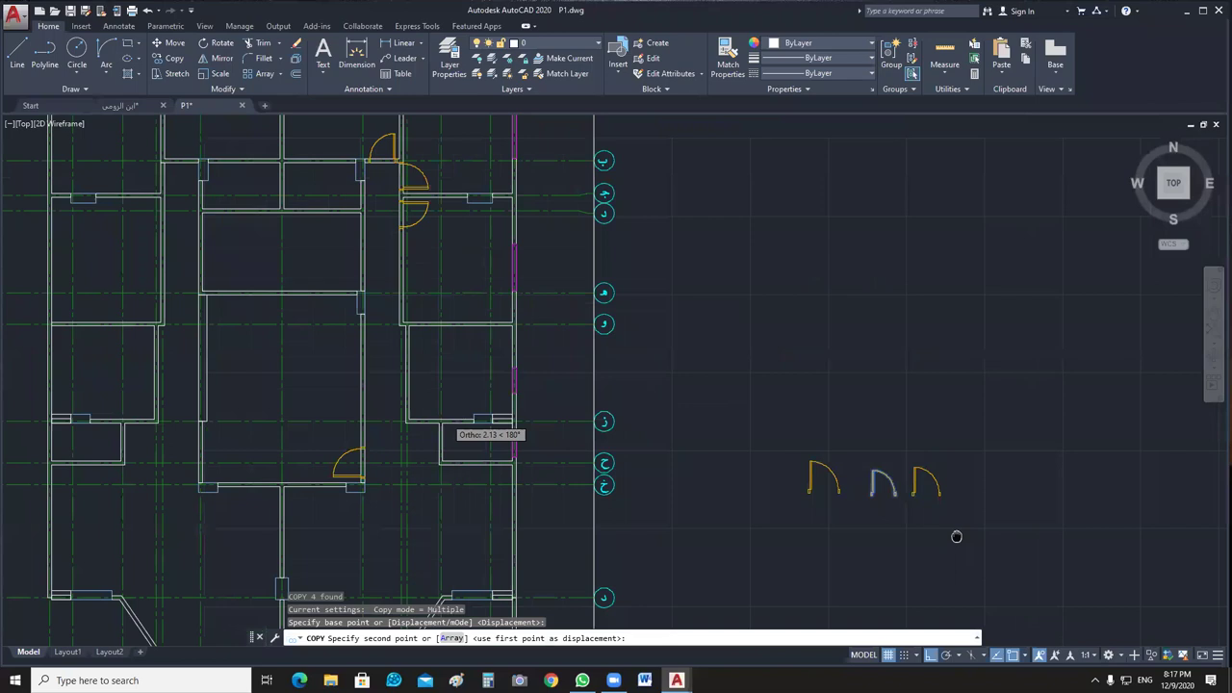
scroll(598, 378, "up", 2)
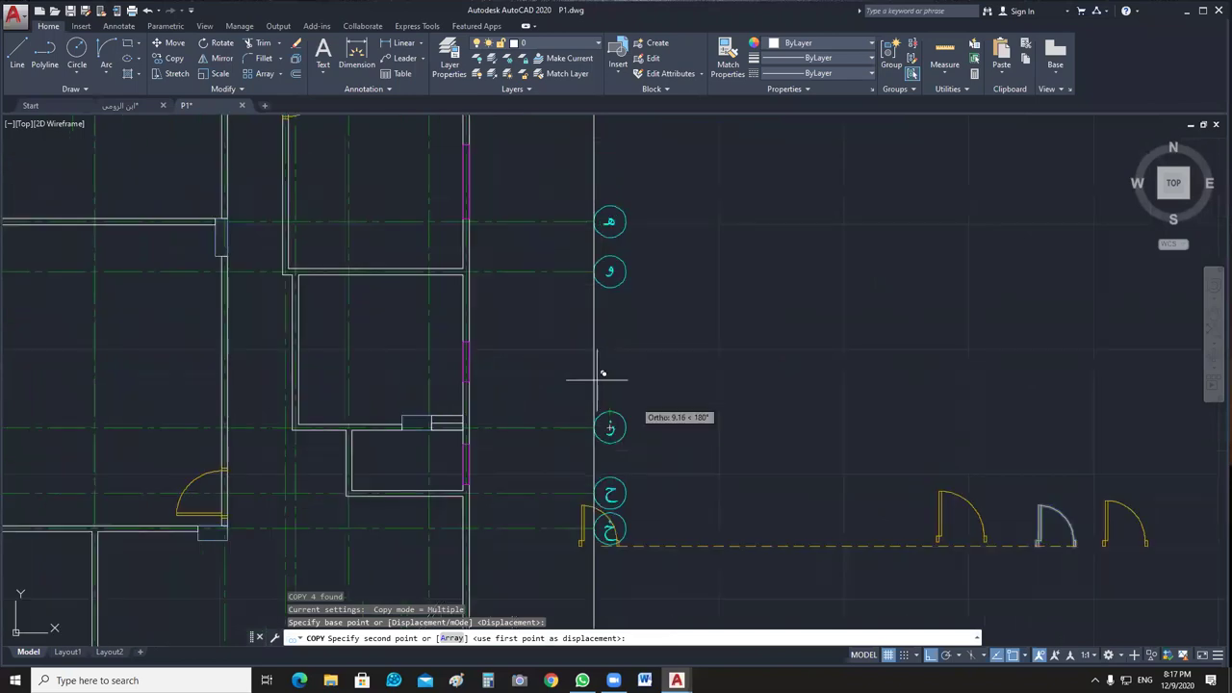
left_click(603, 373)
scroll(453, 361, "up", 4)
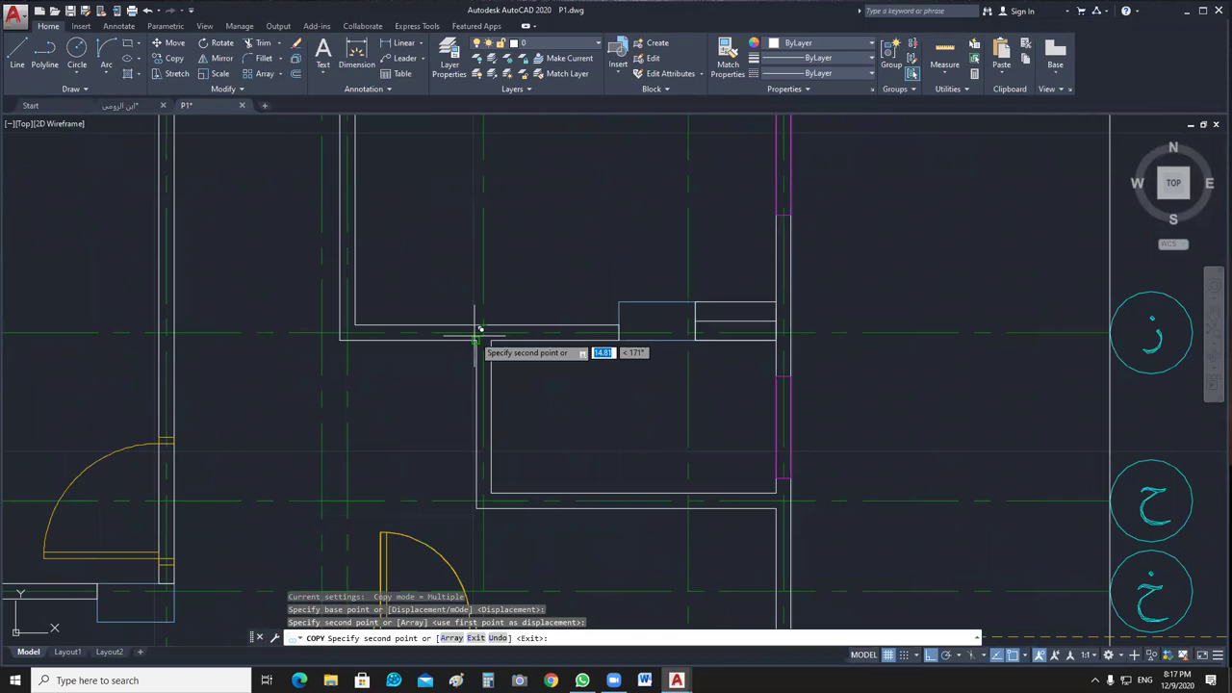
scroll(478, 330, "down", 4)
key("Escape")
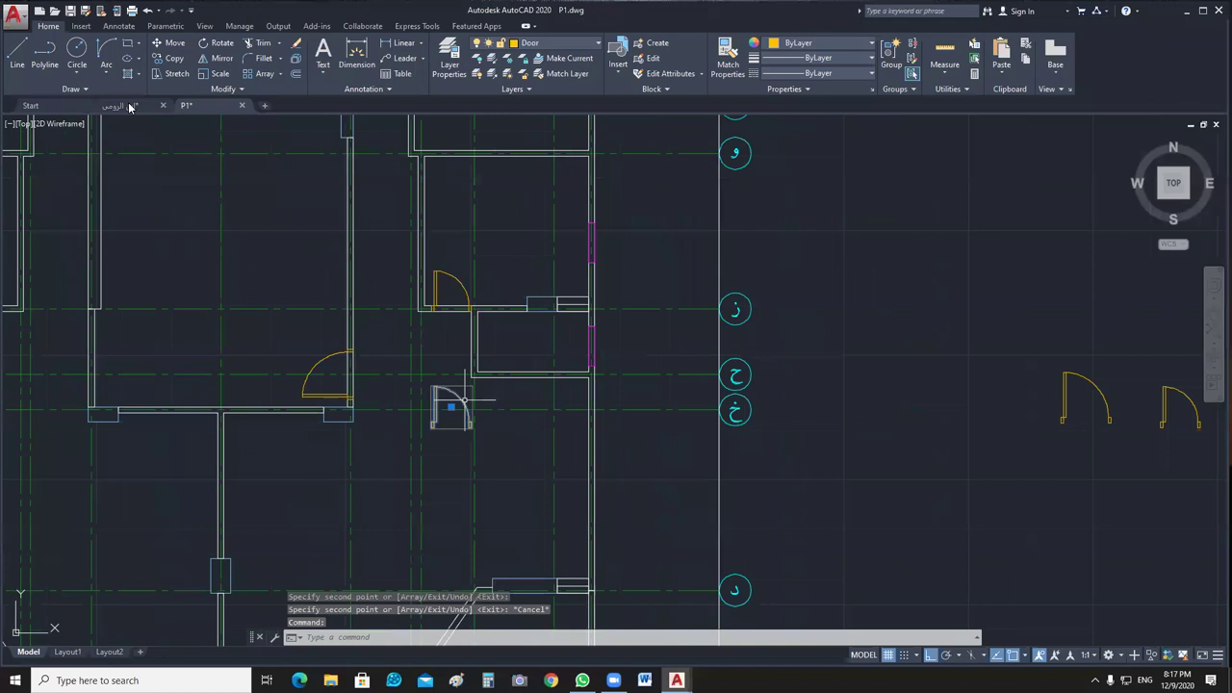
Review the ابن الرومي door layout, then return to P1 and zoom out.
left_click(123, 106)
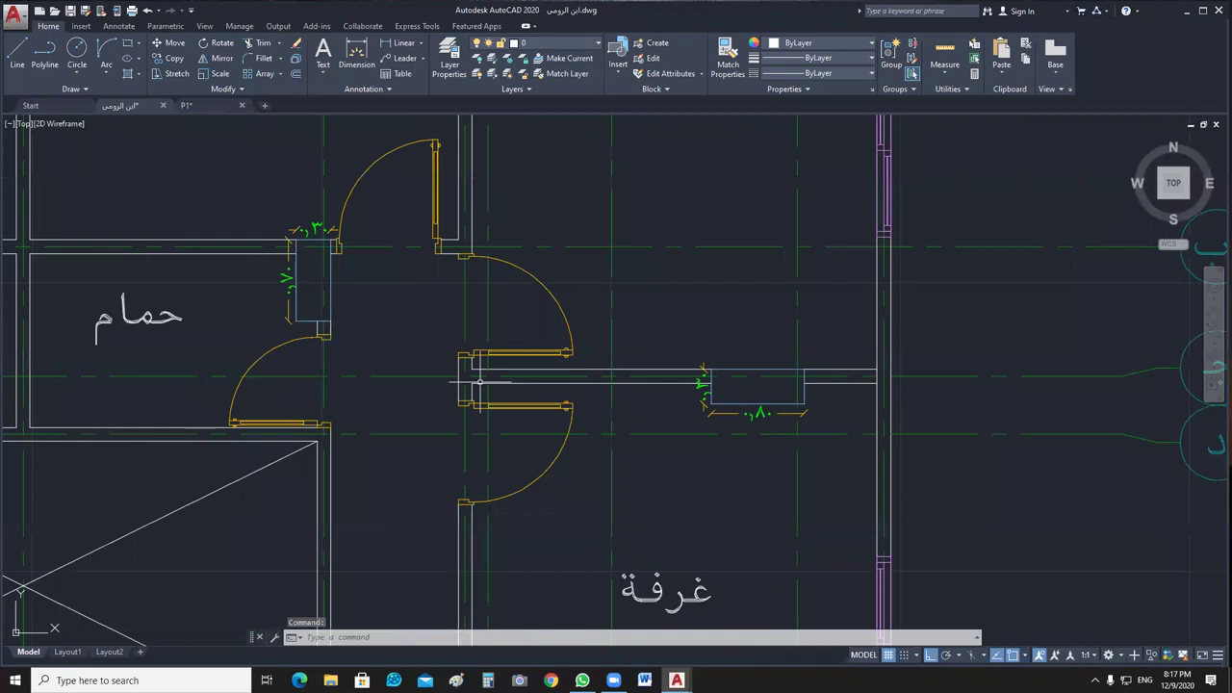
key("ctrl+Tab")
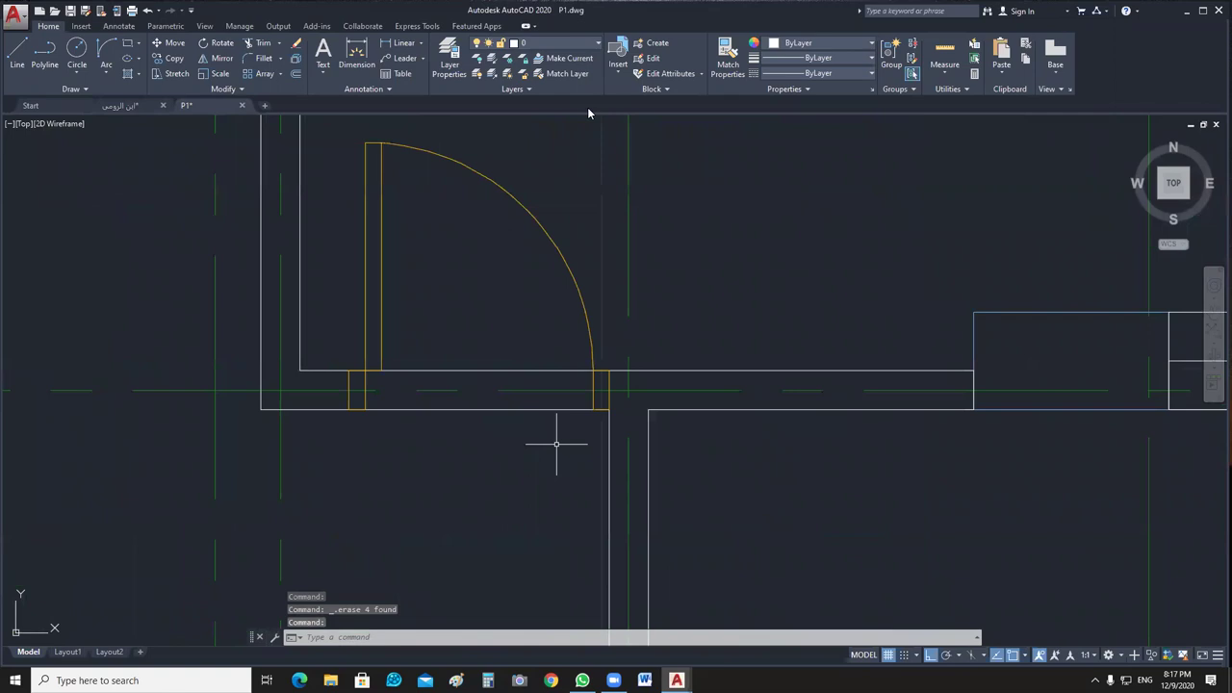
scroll(556, 444, "down", 5)
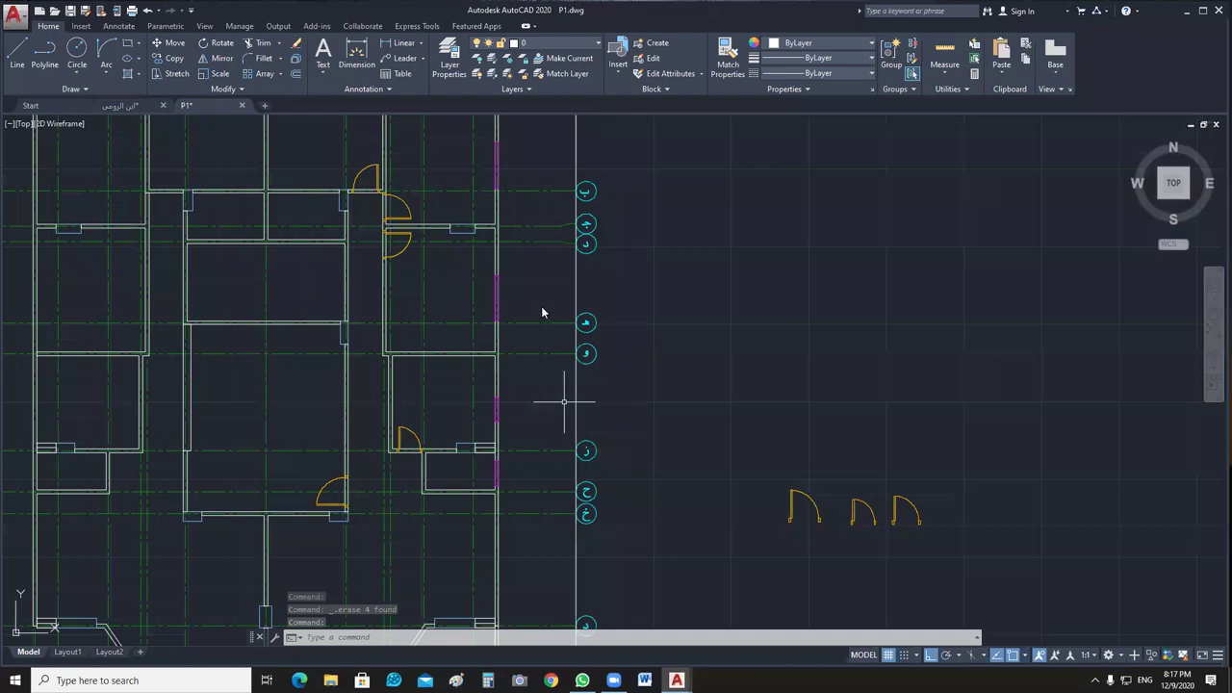
Move the door from its corner against the wall opening.
scroll(564, 401, "up", 2)
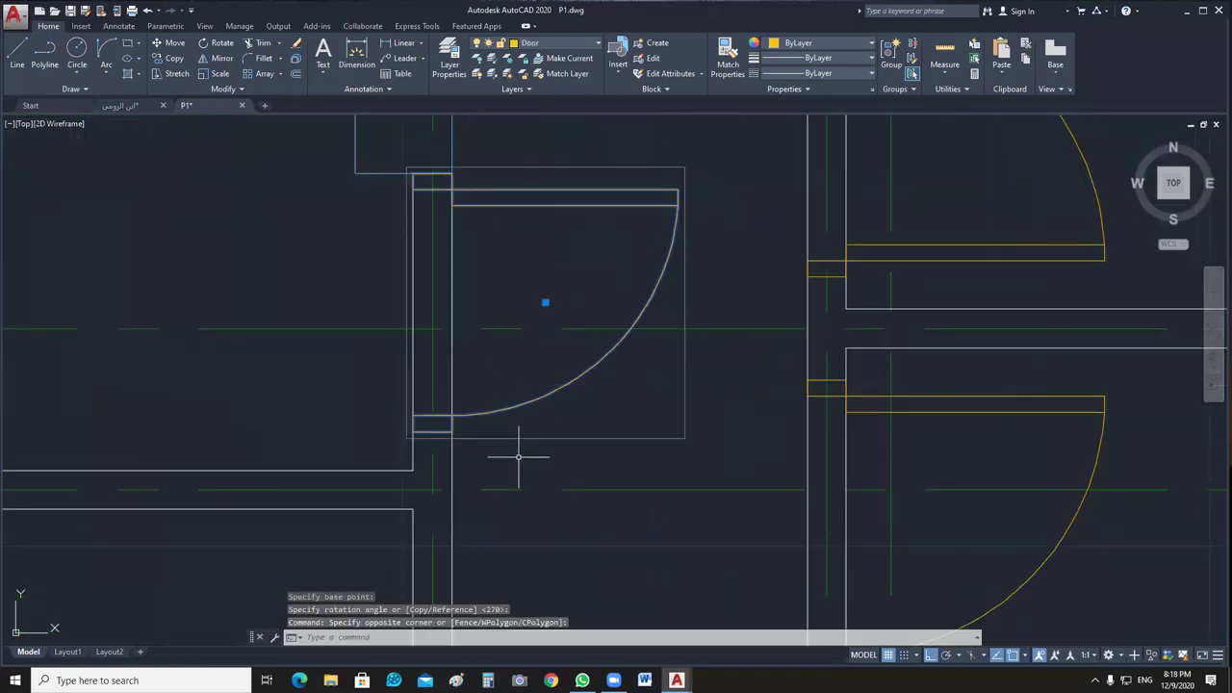
type("m")
key("Return")
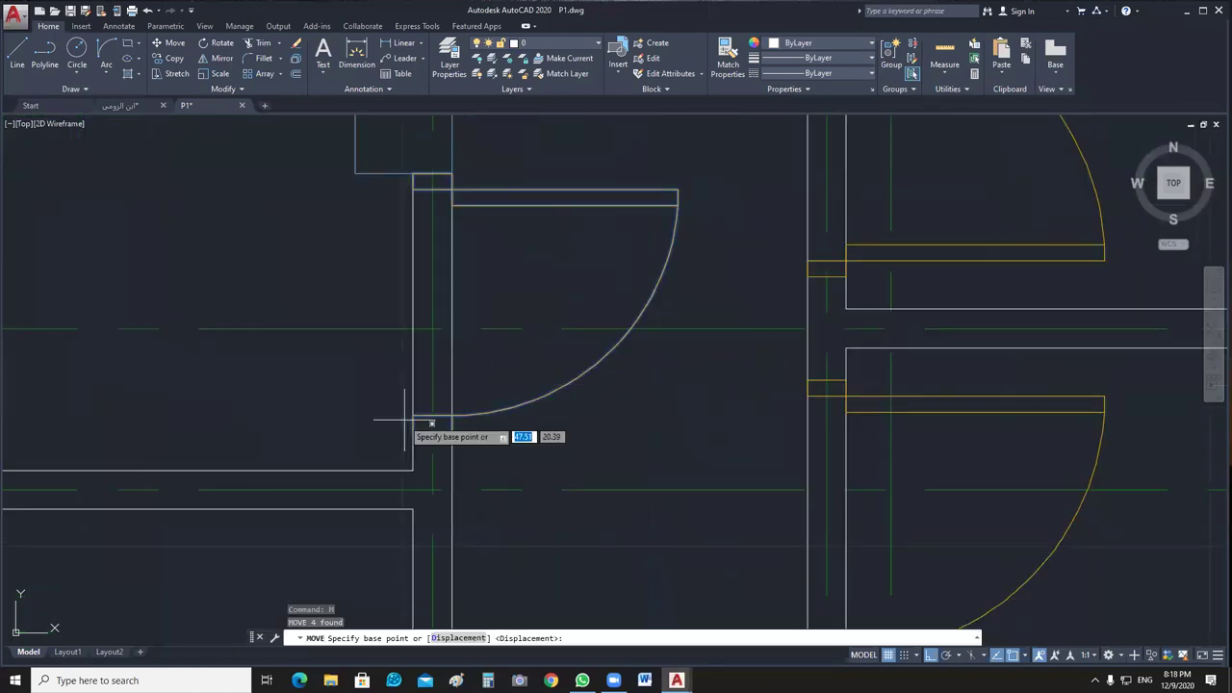
left_click(404, 420)
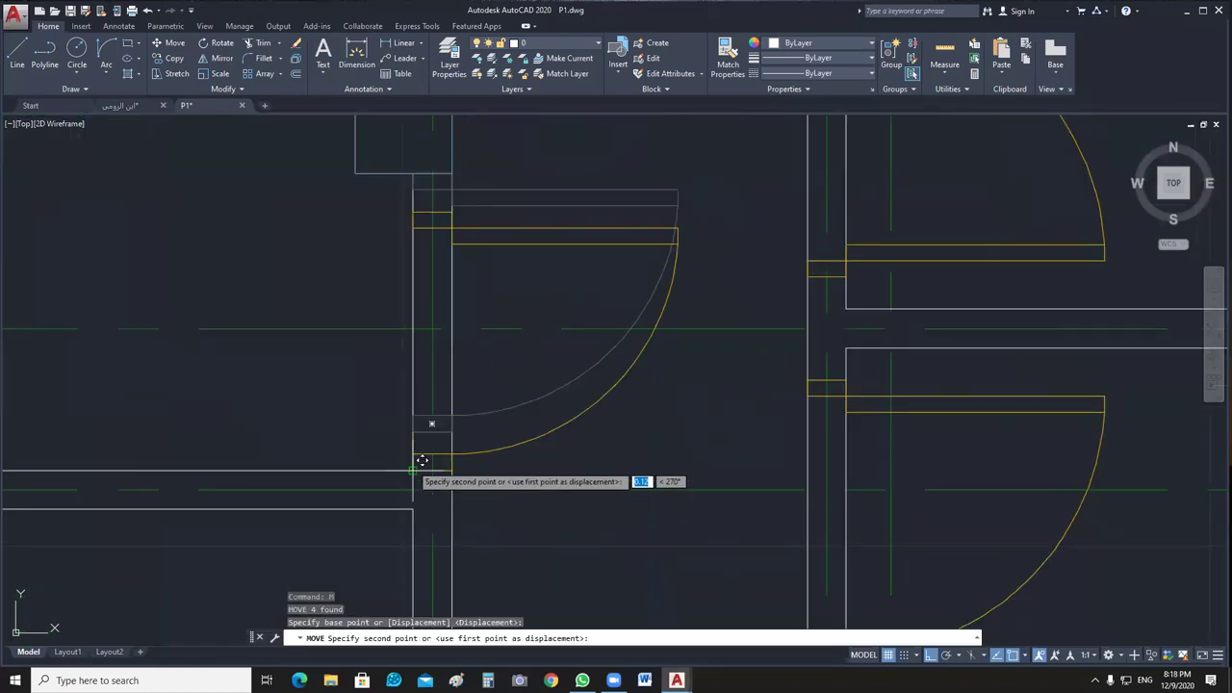
left_click(421, 461)
scroll(539, 385, "down", 2)
Mirror the door, keeping only the flipped copy, and seat it at the wall corner.
left_click_drag(458, 276, 631, 445)
type("mi")
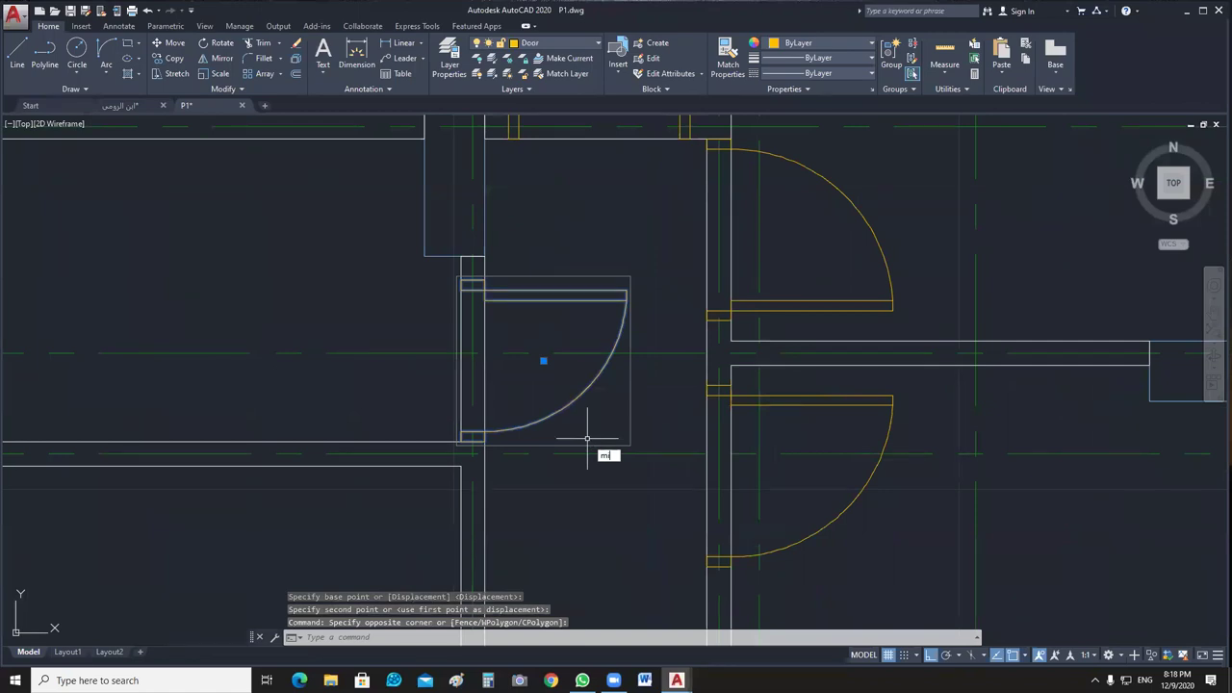
key("Return")
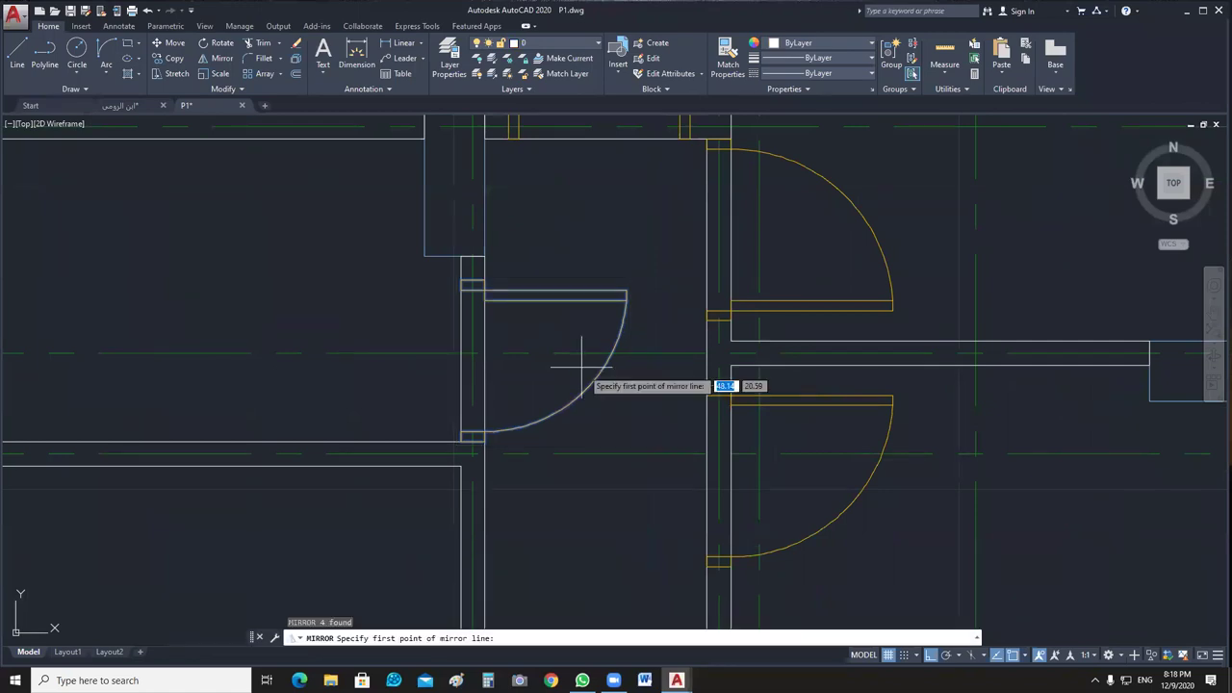
left_click(581, 359)
left_click(176, 363)
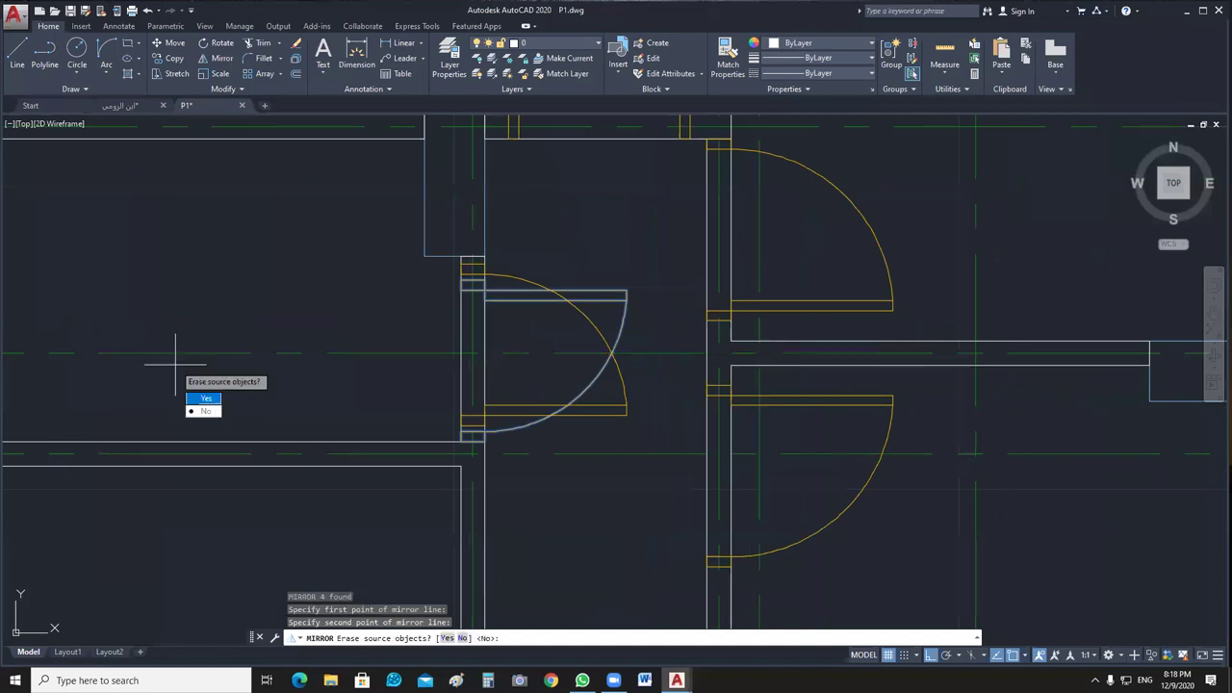
key("Return")
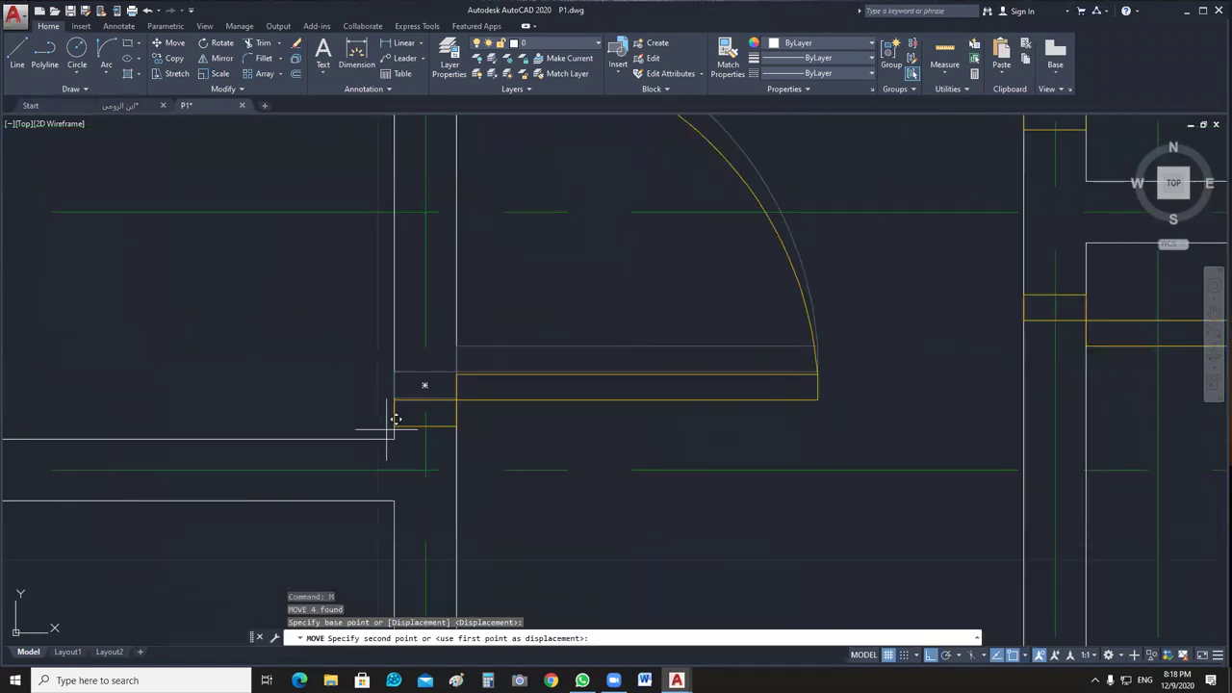
left_click(395, 440)
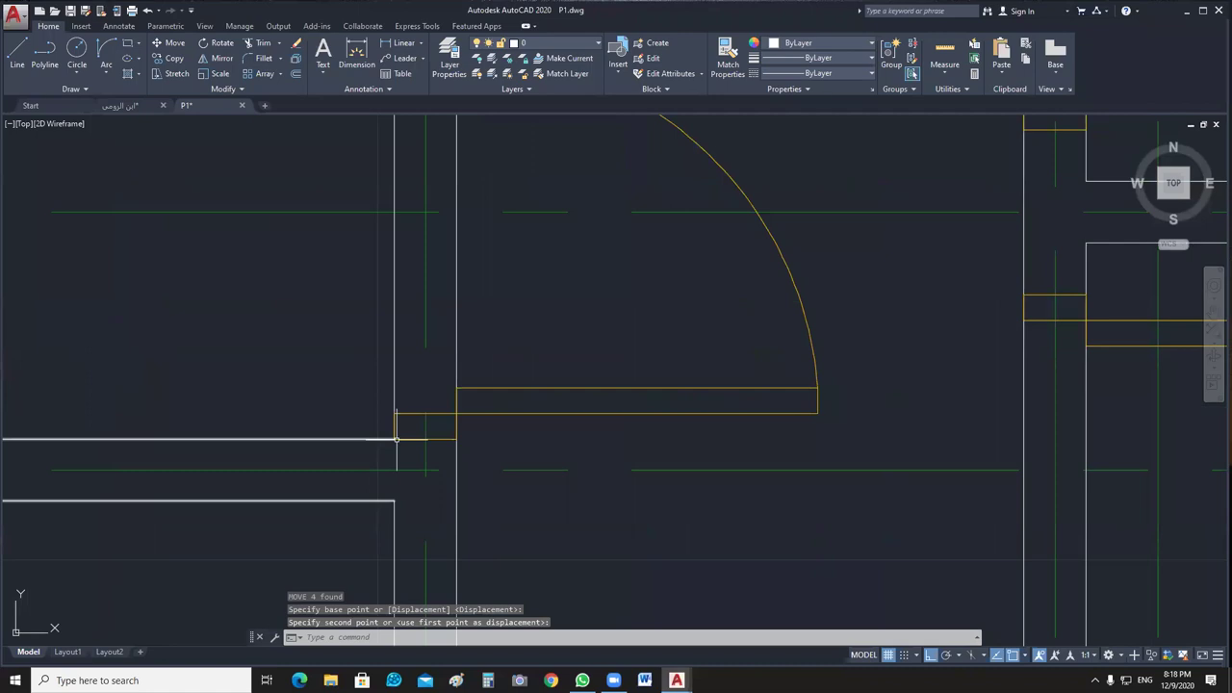
key("Escape")
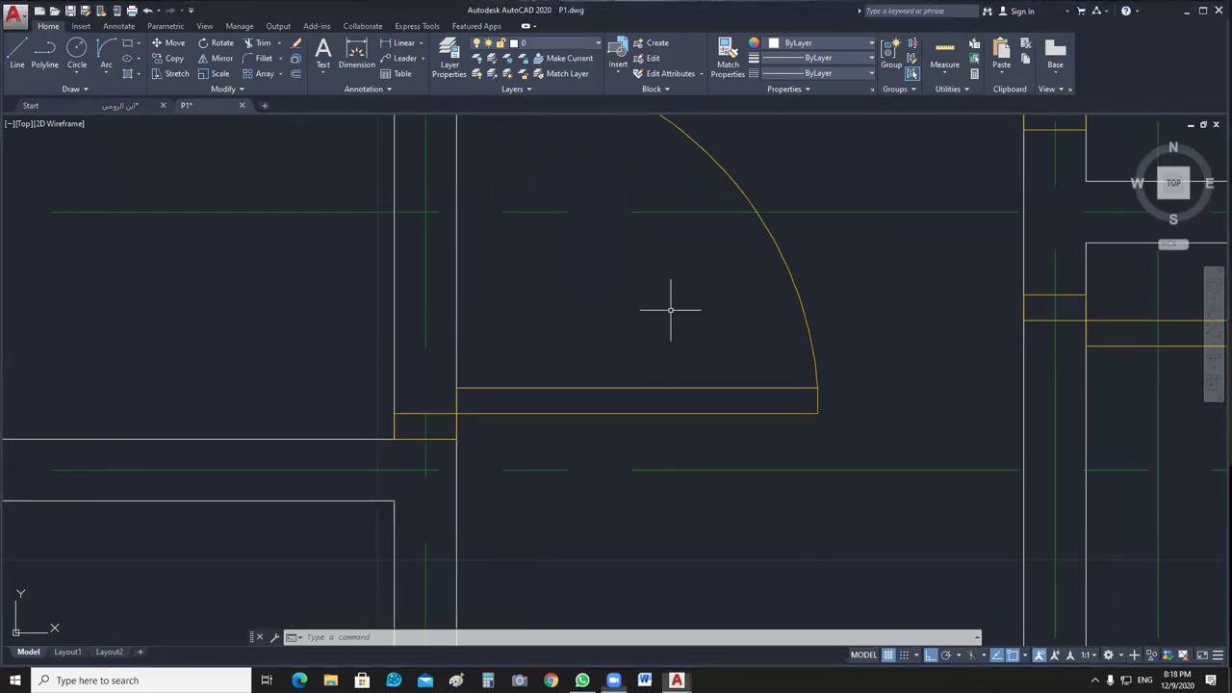
scroll(671, 310, "down", 4)
Mirror the second door along the wall, erasing the original (Yes).
left_click(647, 391)
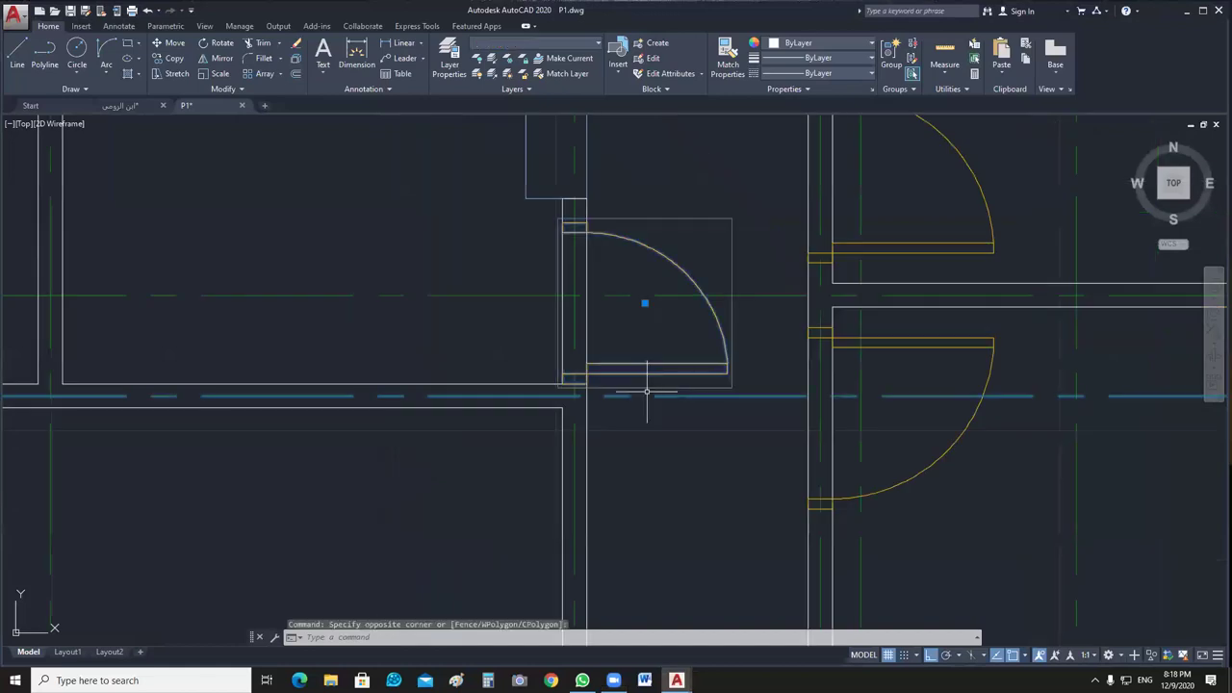
left_click(693, 354)
type("mi")
key("Return")
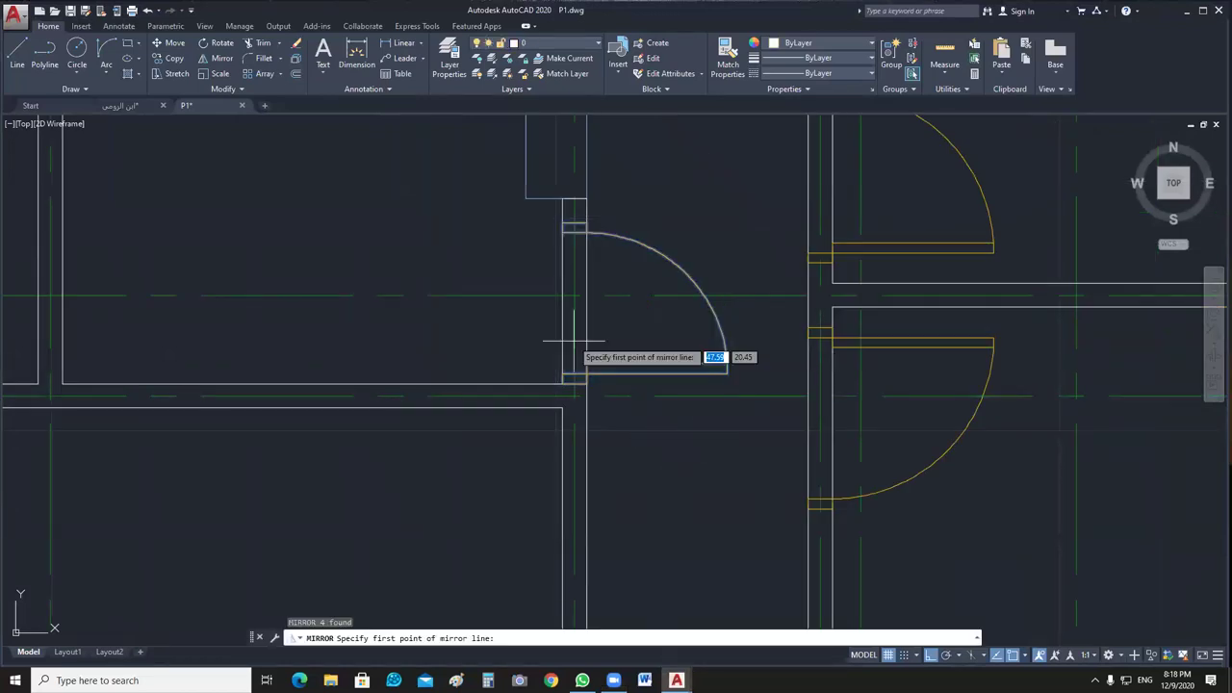
left_click(576, 196)
left_click(564, 153)
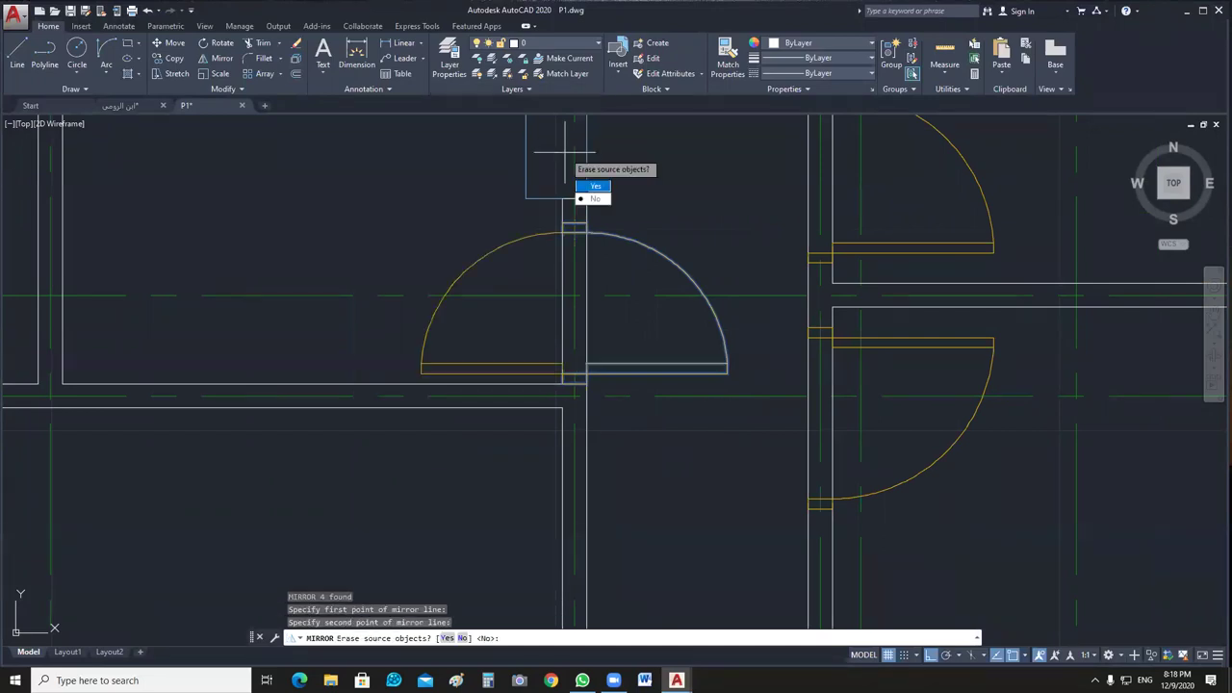
type("y")
key("Return")
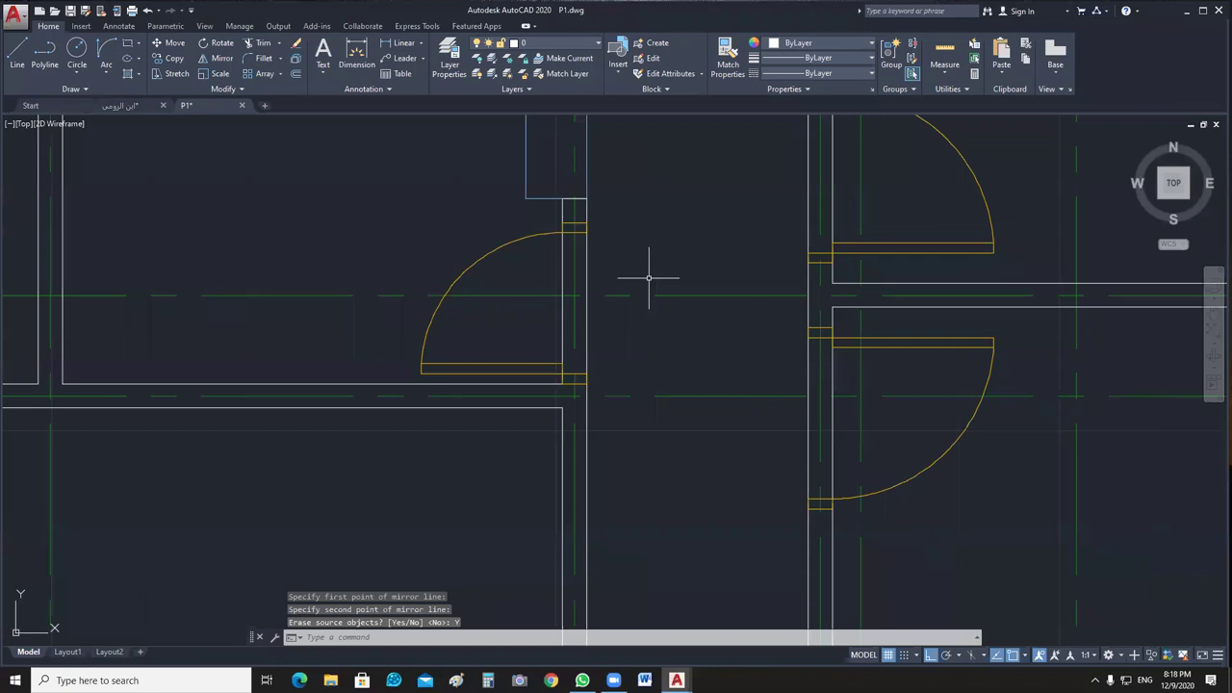
scroll(649, 278, "down", 5)
Copy a door into the neighbouring opening beside the original.
middle_click_drag(674, 301, 676, 323)
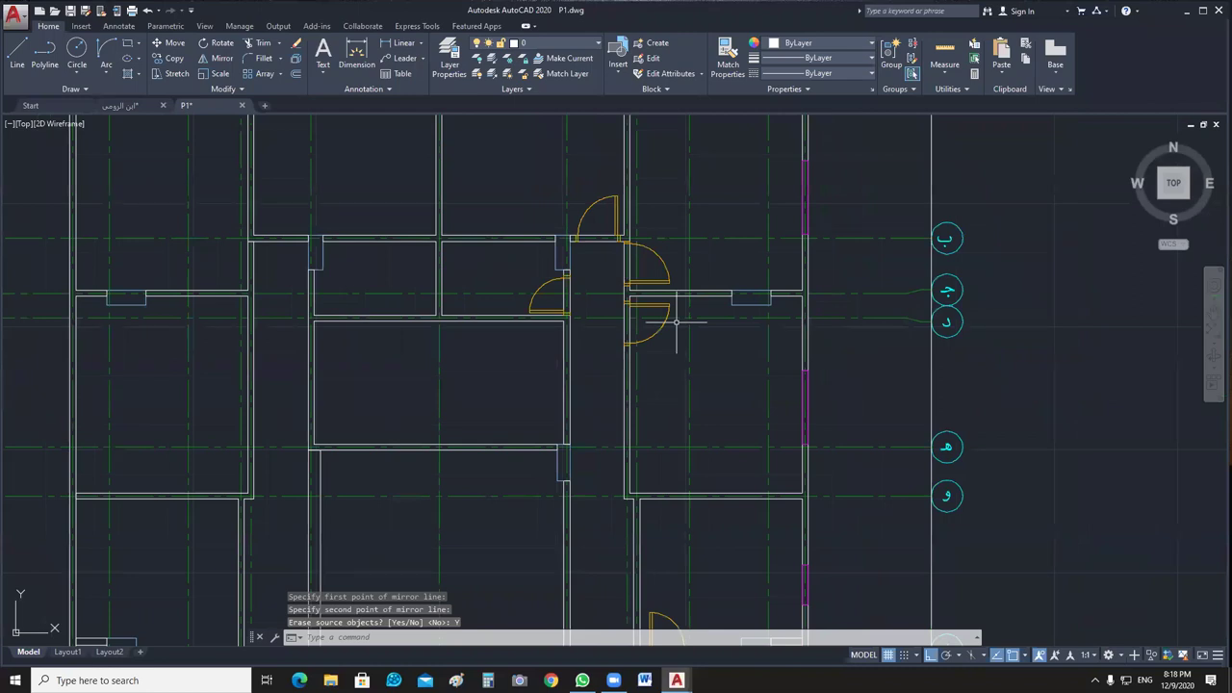
middle_click_drag(676, 322, 663, 393)
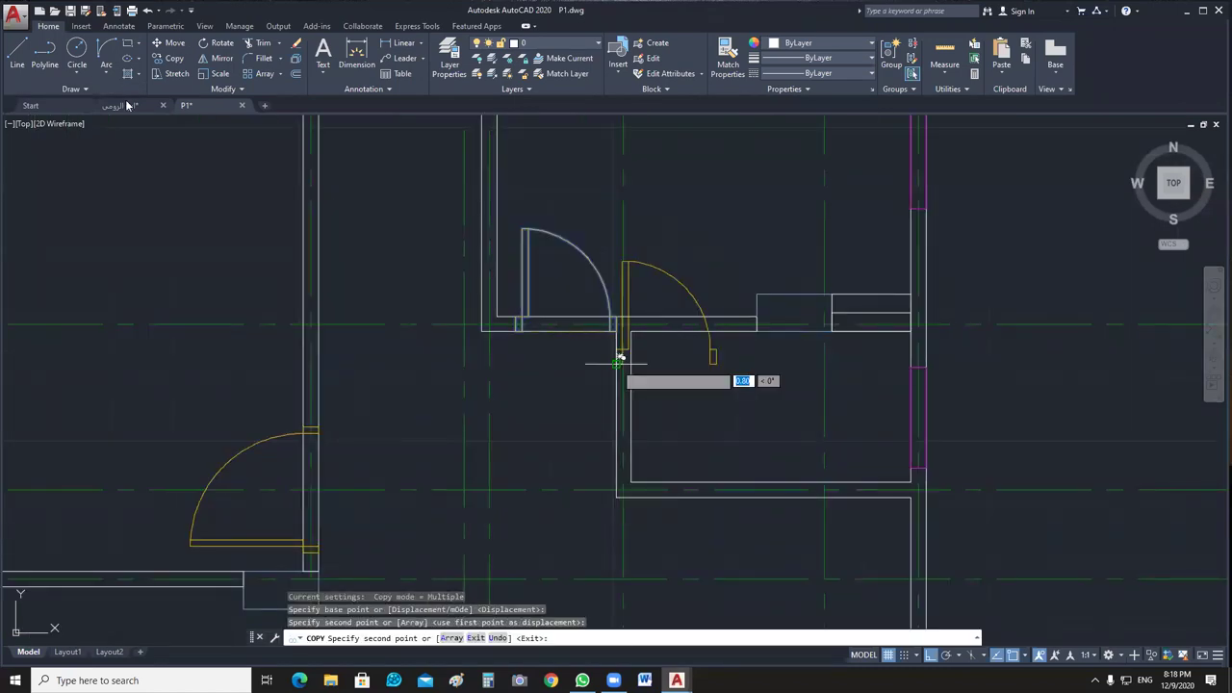
left_click(624, 357)
key("Escape")
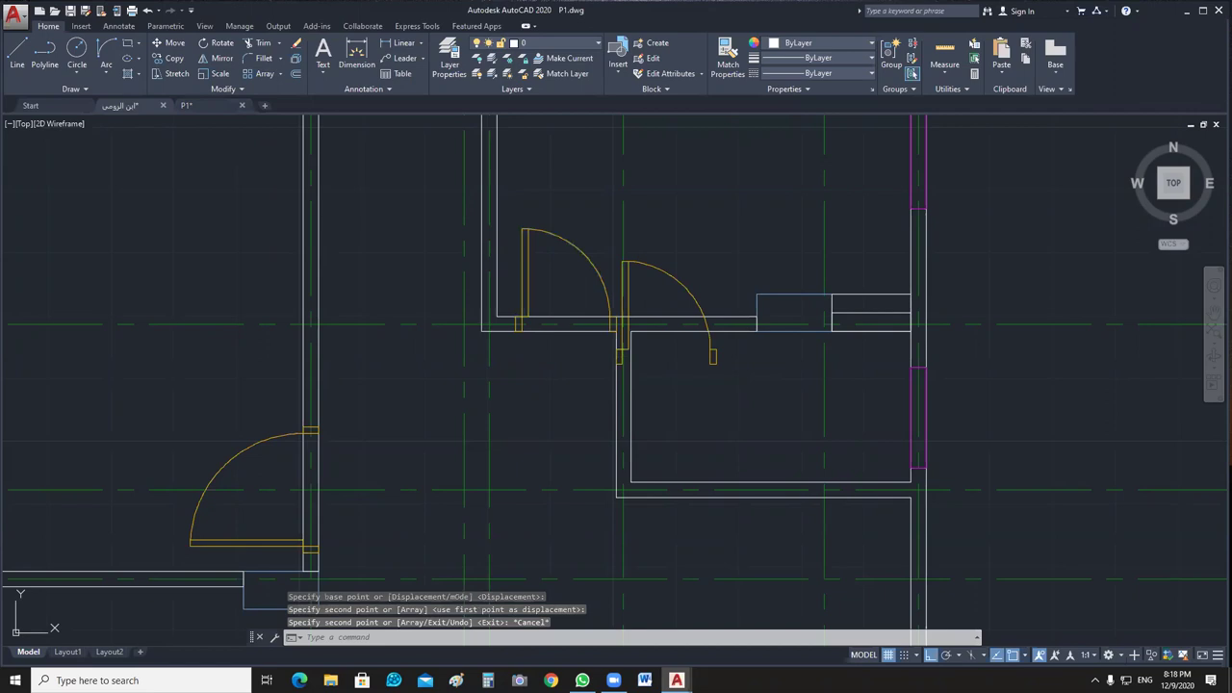
Compare with the ابن الرومي bathroom door, then select the copied door in P1.
key("ctrl+Tab")
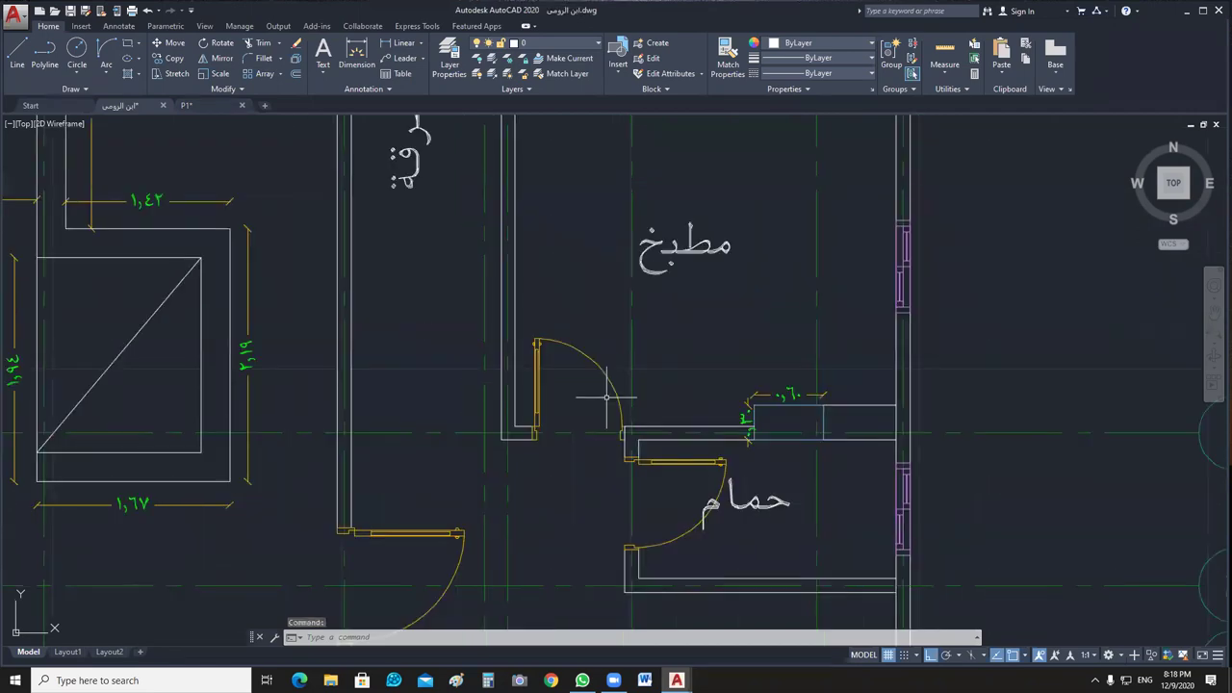
middle_click_drag(607, 396, 511, 285)
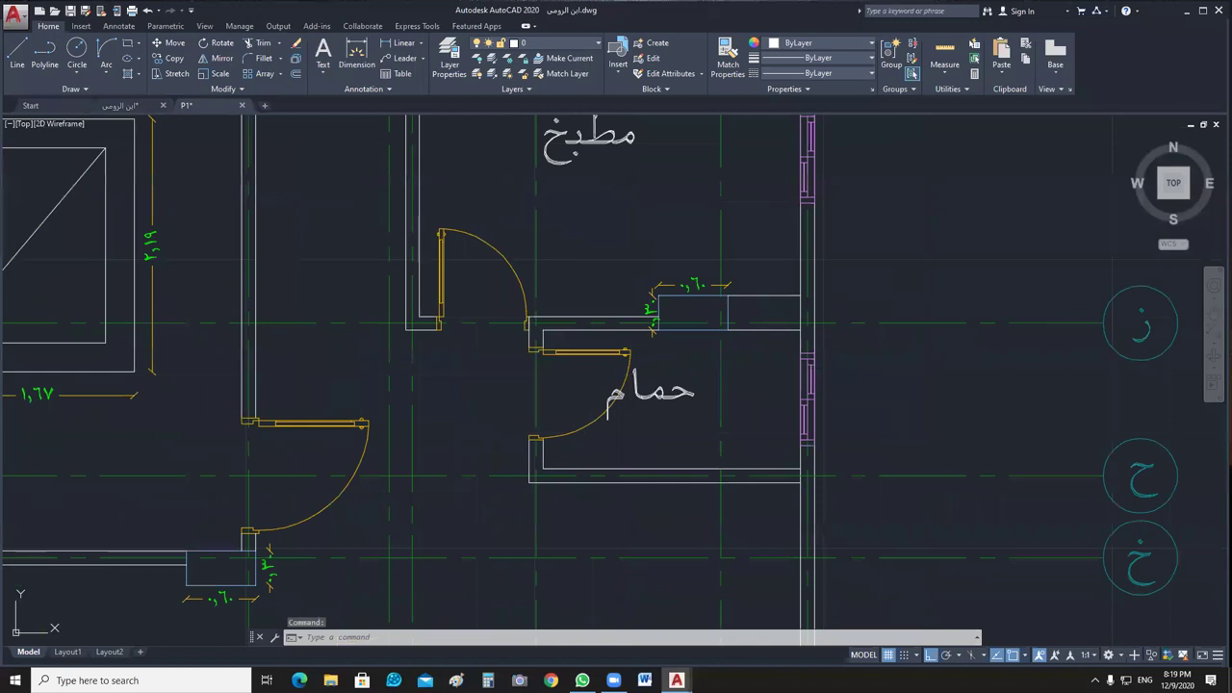
key("ctrl+Tab")
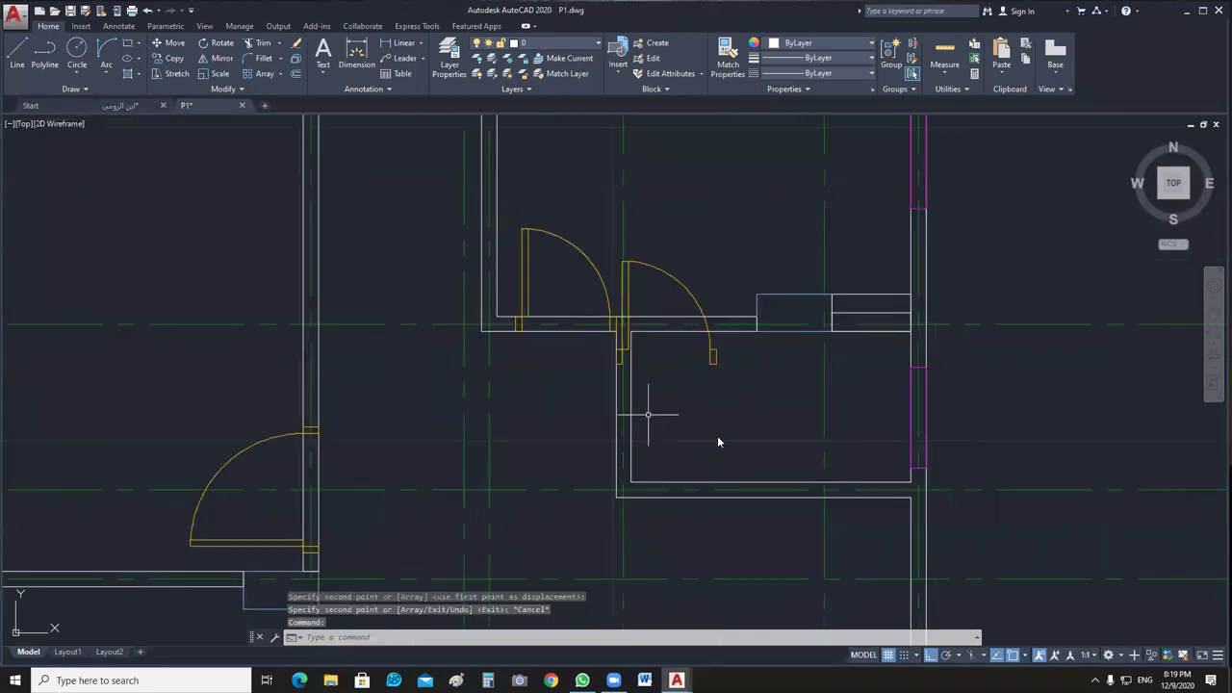
left_click(718, 435)
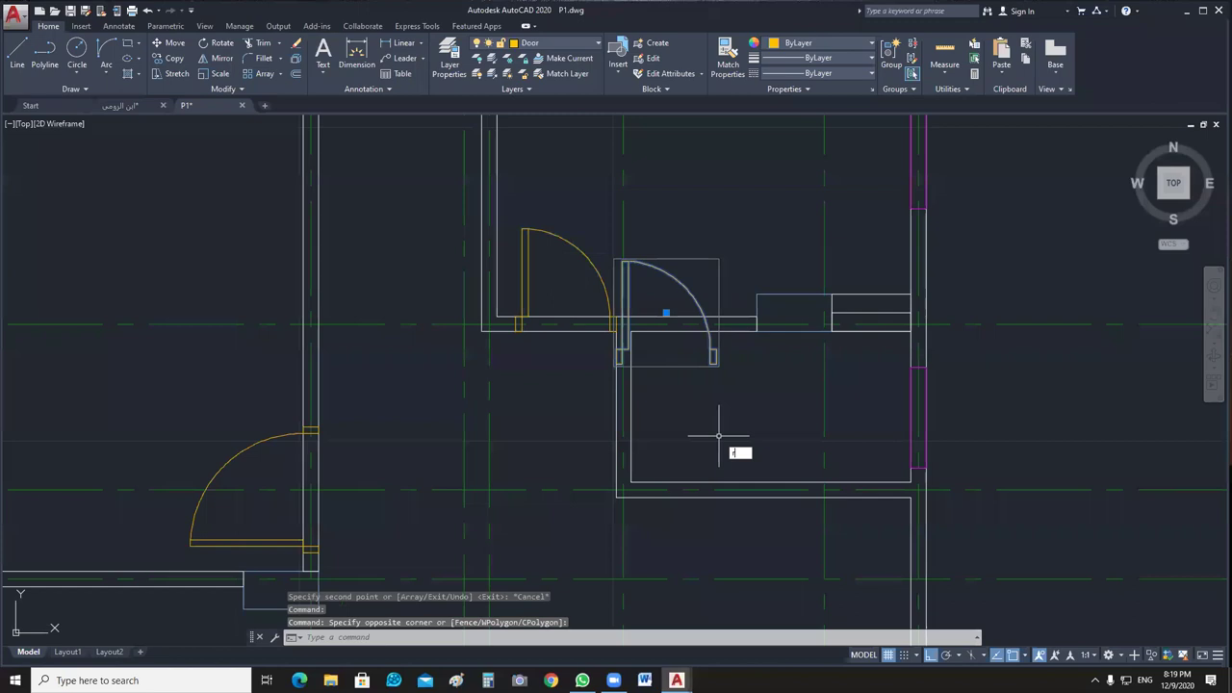
Rotate the copied door 270° so it swings into the lower room.
type("ro")
key("Return")
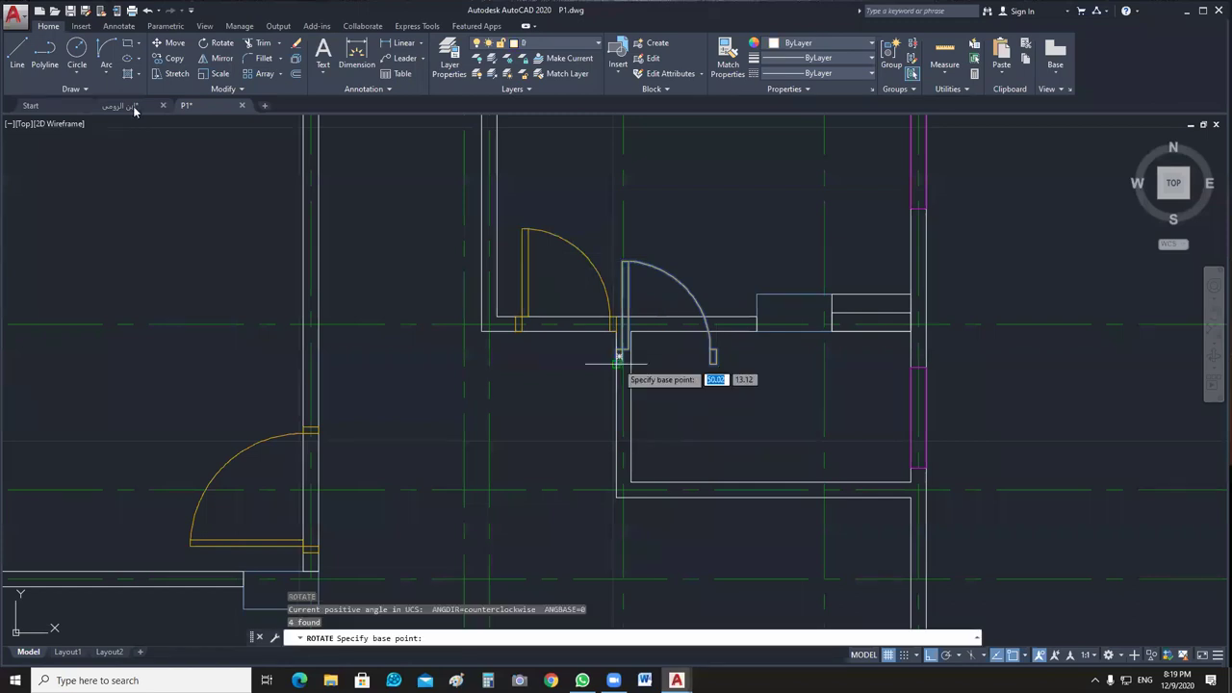
key("Return")
key("Return")
key("ctrl+Tab")
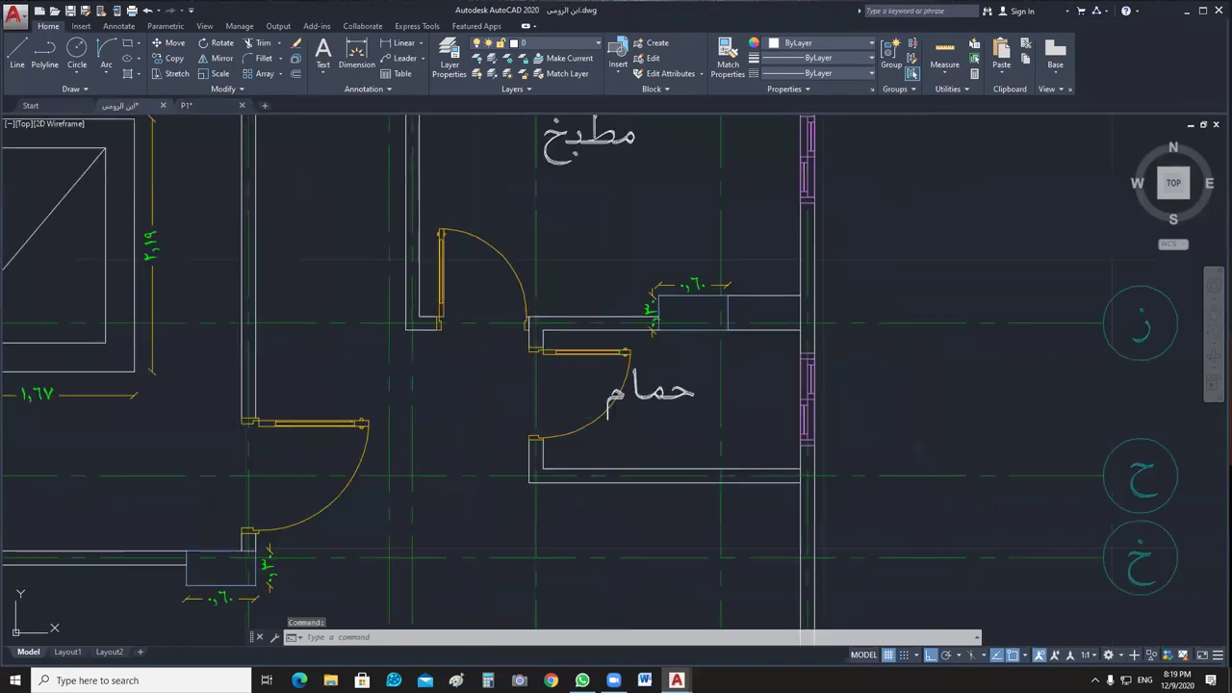
left_click(188, 105)
scroll(689, 414, "up", 2)
left_click(668, 325)
key("Escape")
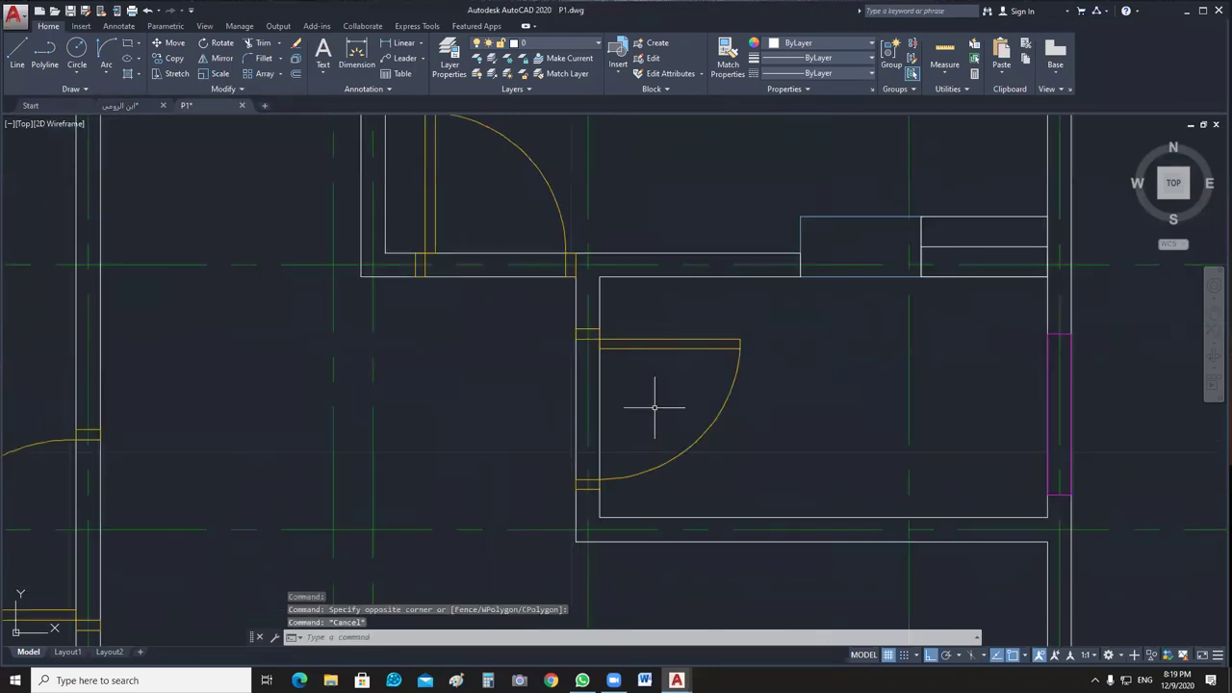
scroll(654, 408, "down", 3)
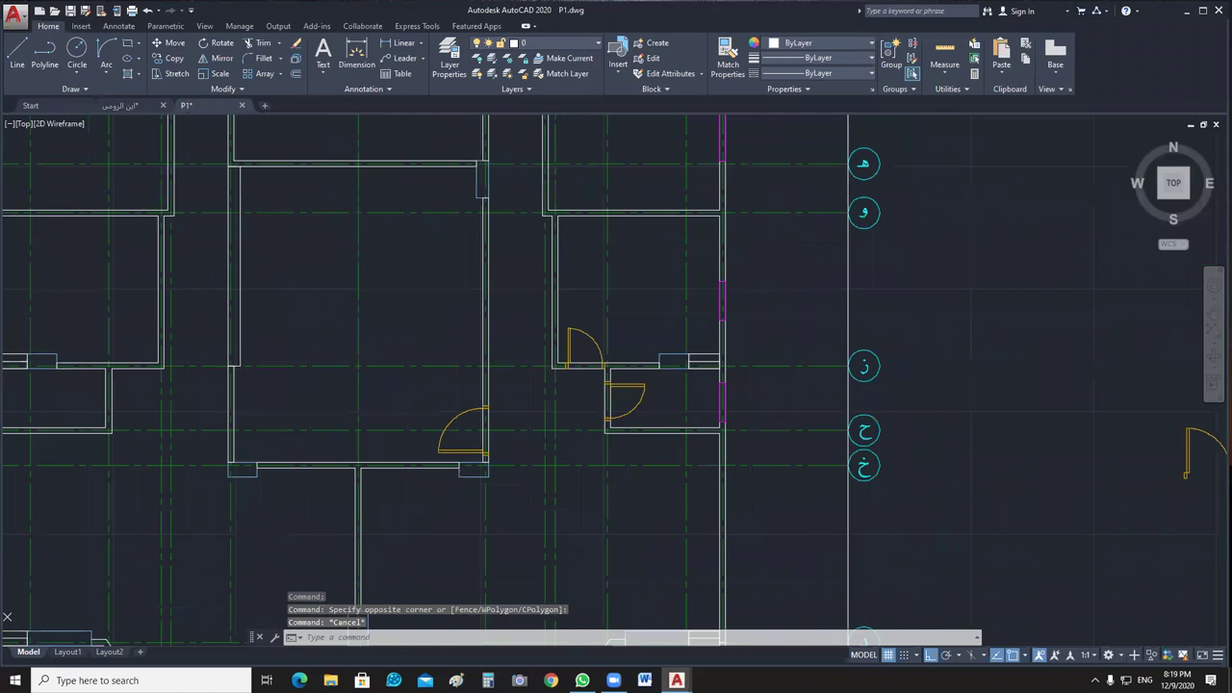
Move the door from its hinge corner so the jamb meets the wall corner.
scroll(603, 394, "up", 3)
type("m")
key("Return")
left_click(607, 342)
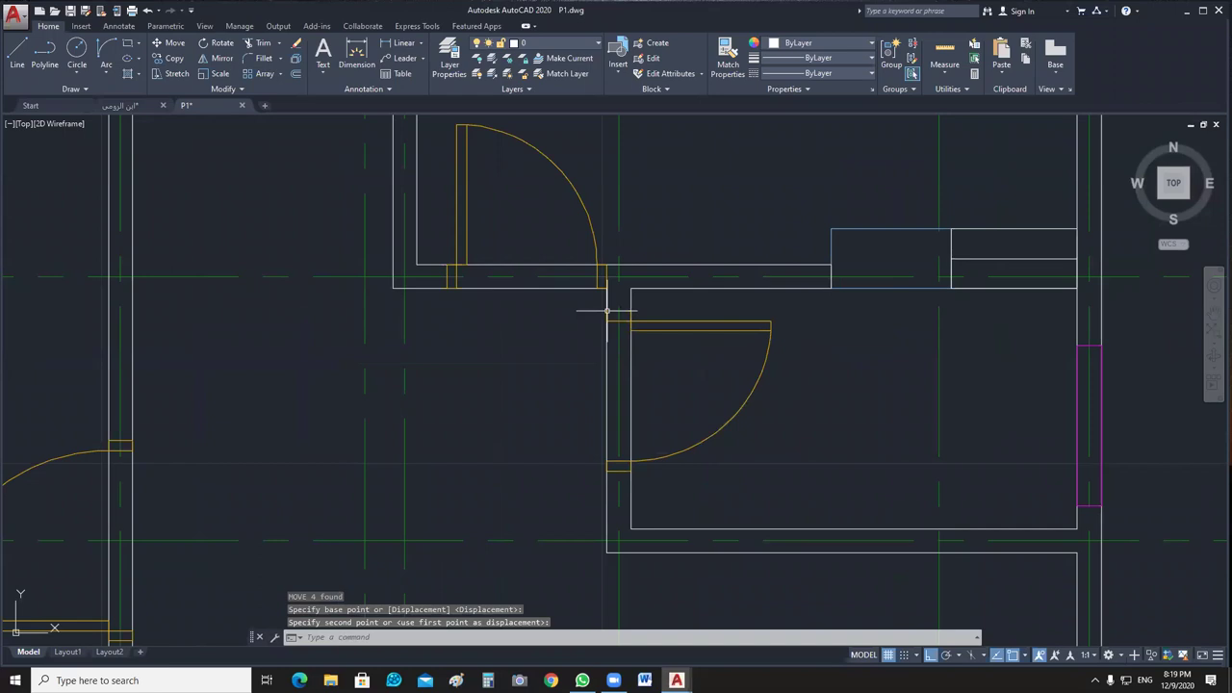
left_click(606, 311)
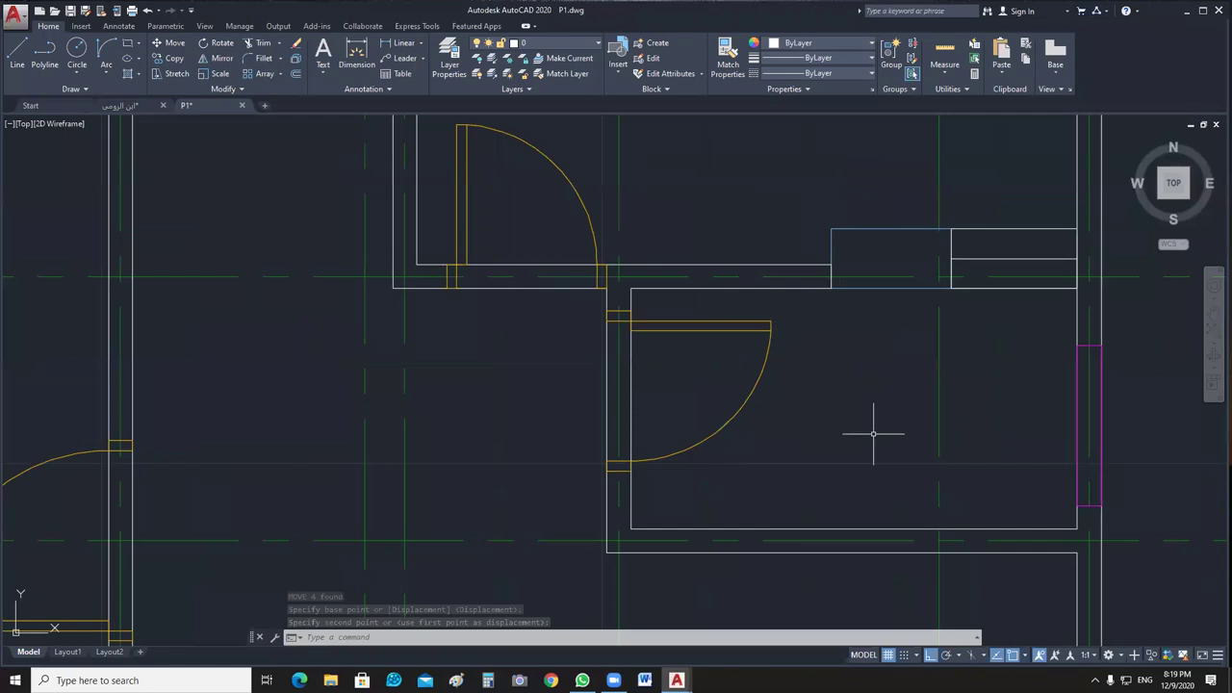
key("Escape")
scroll(736, 465, "down", 6)
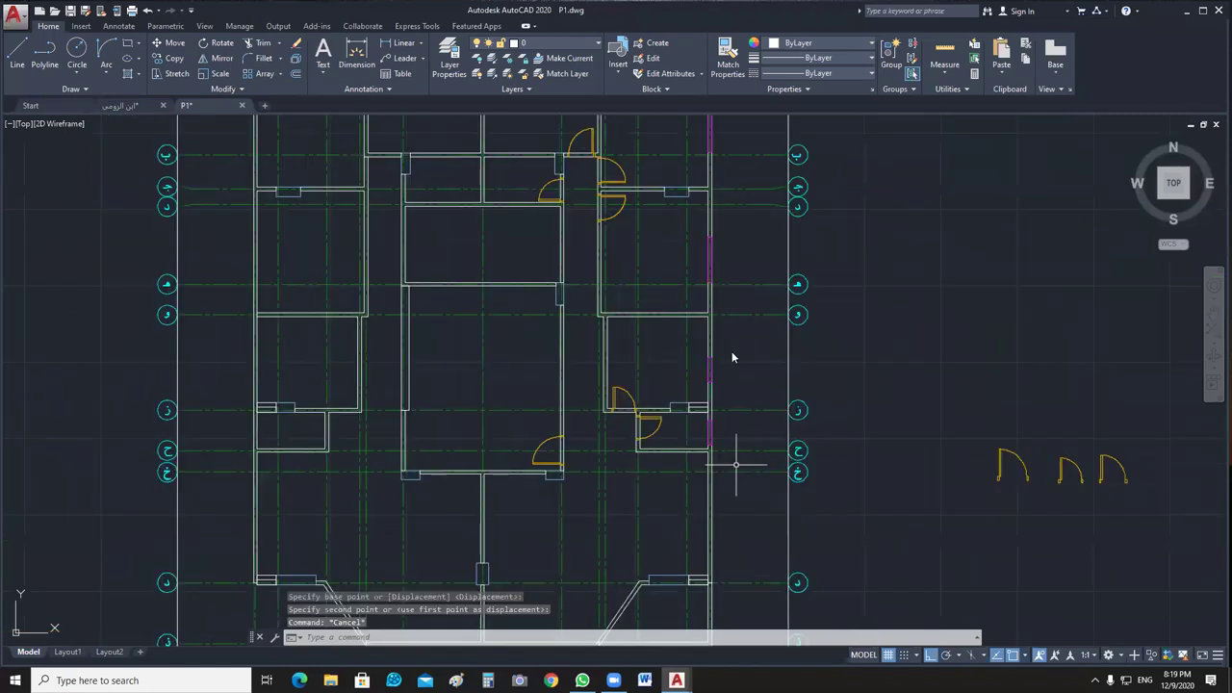
Mirror the left-side doors across the vertical centreline into the right rooms, keeping originals (N).
middle_click_drag(786, 404, 817, 416)
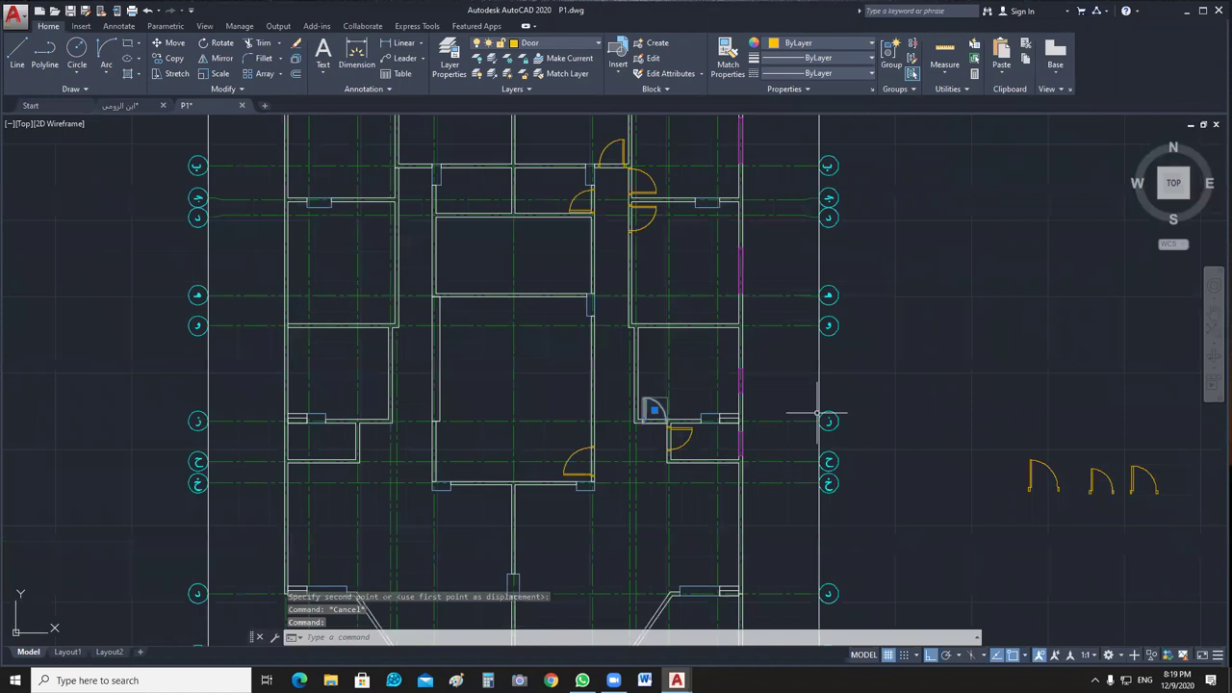
scroll(692, 288, "down", 2)
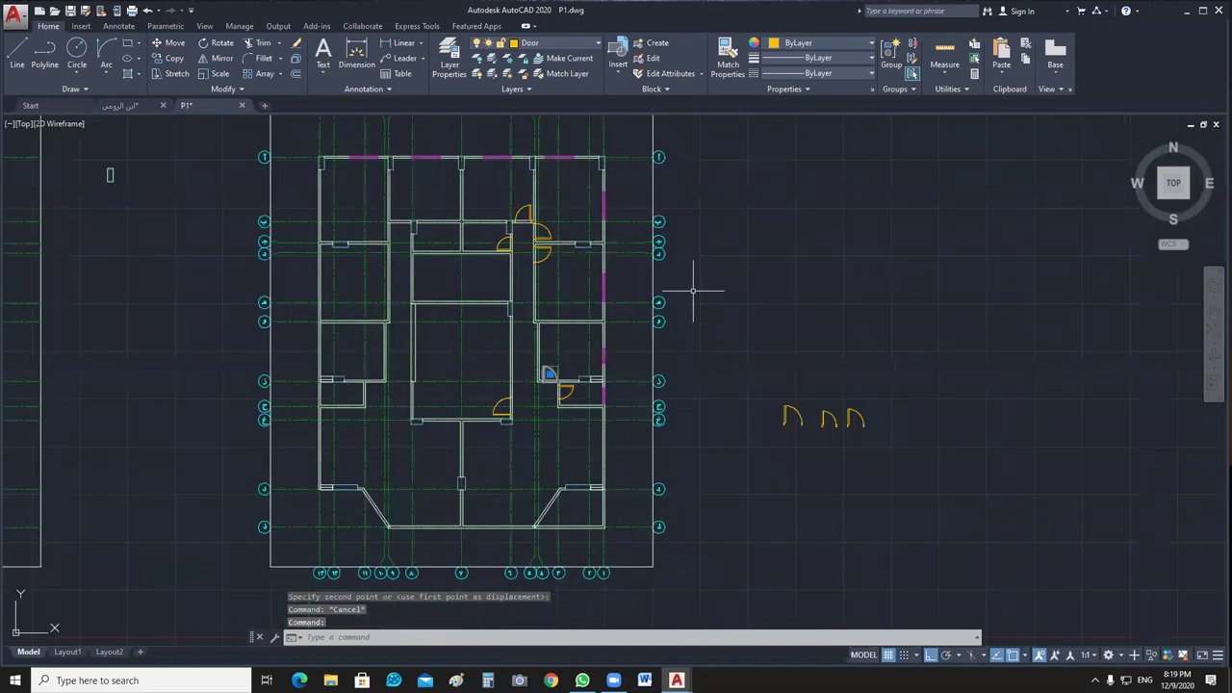
type("mi")
key("Return")
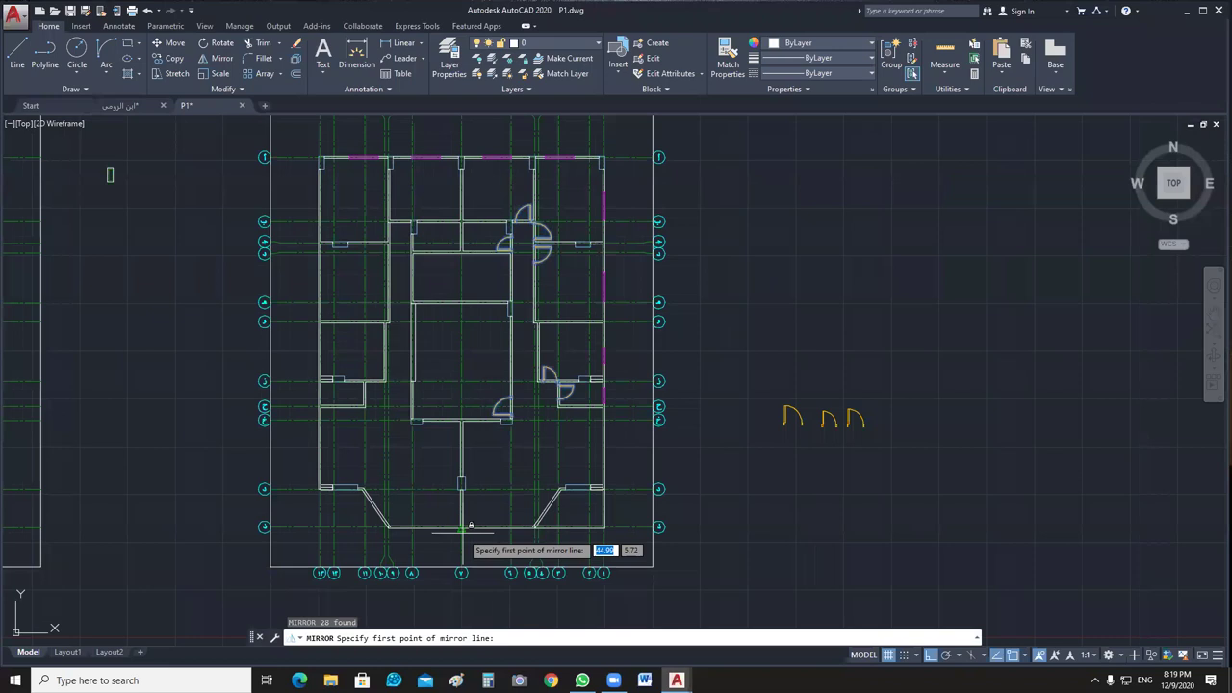
left_click(471, 526)
left_click(487, 537)
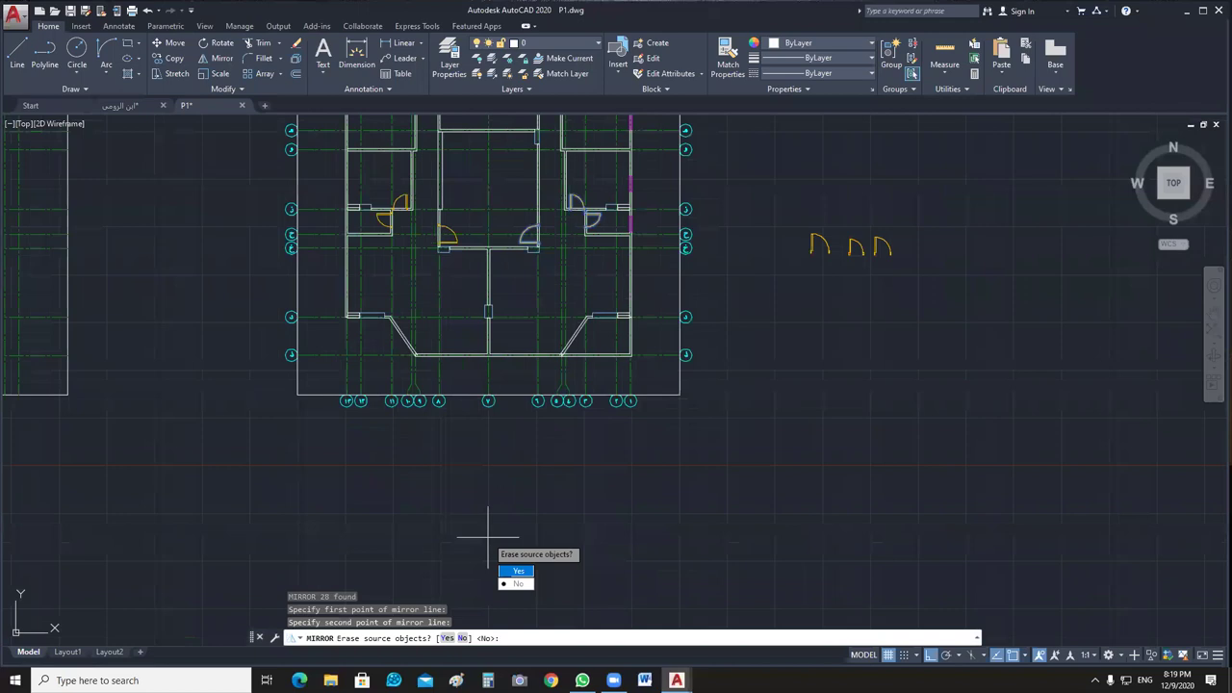
type("n")
key("Return")
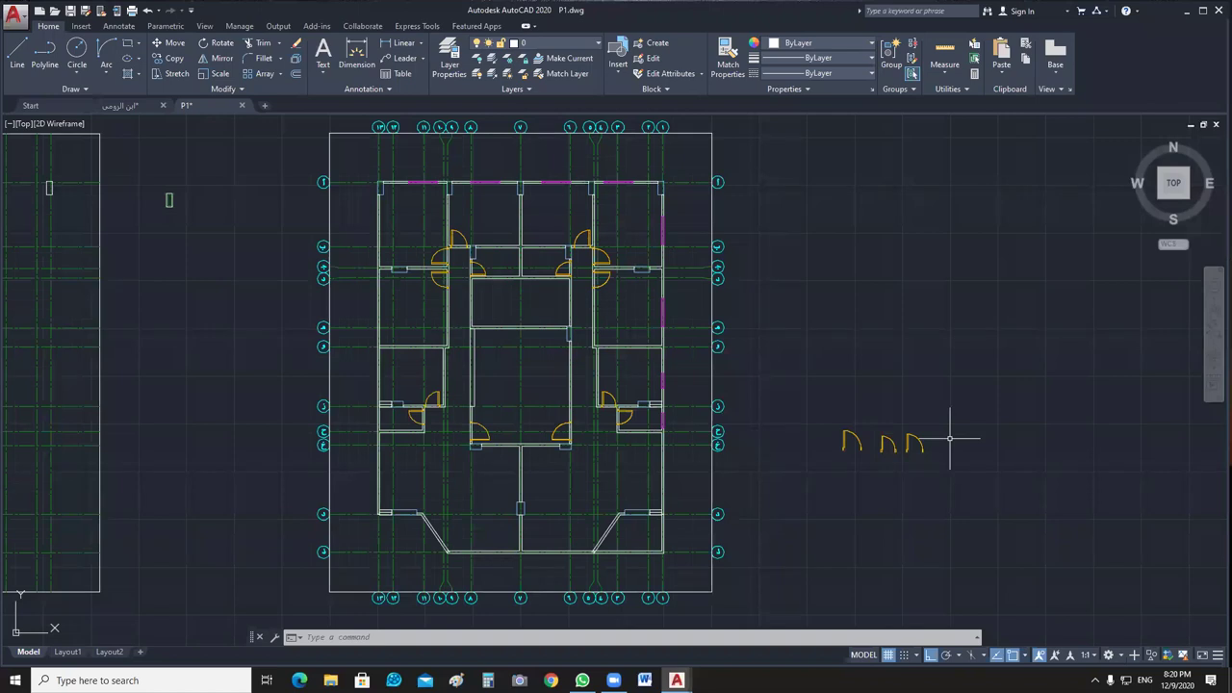
Ungroup the middle sample door and reselect its leaf, jambs and swing arc.
middle_click_drag(950, 439, 668, 385)
scroll(655, 414, "up", 8)
left_click(597, 410)
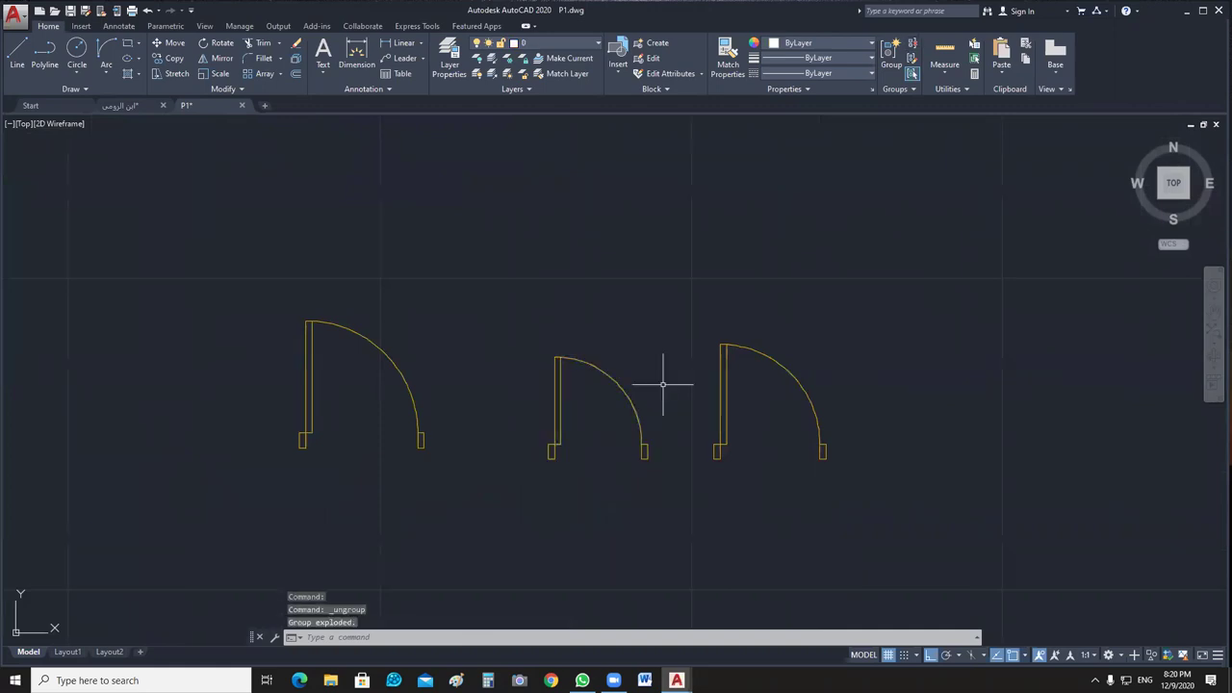
middle_click_drag(662, 385, 683, 343)
left_click(651, 318)
left_click(583, 352)
key("Escape")
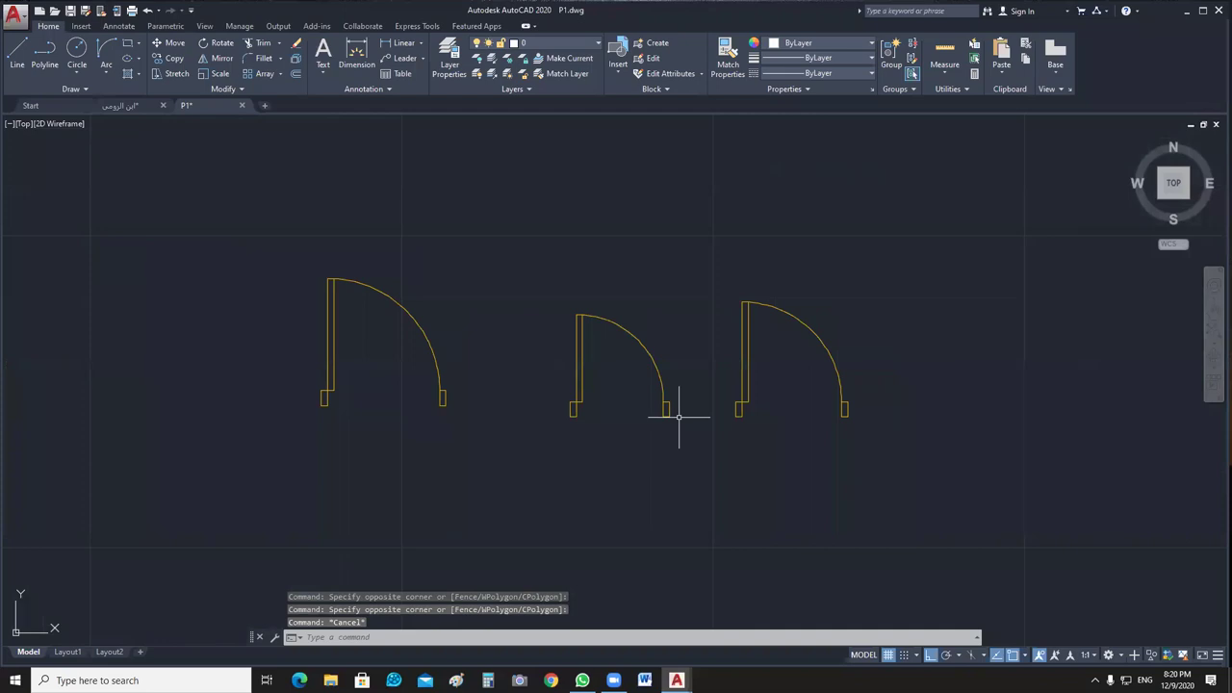
scroll(678, 417, "up", 2)
left_click(668, 445)
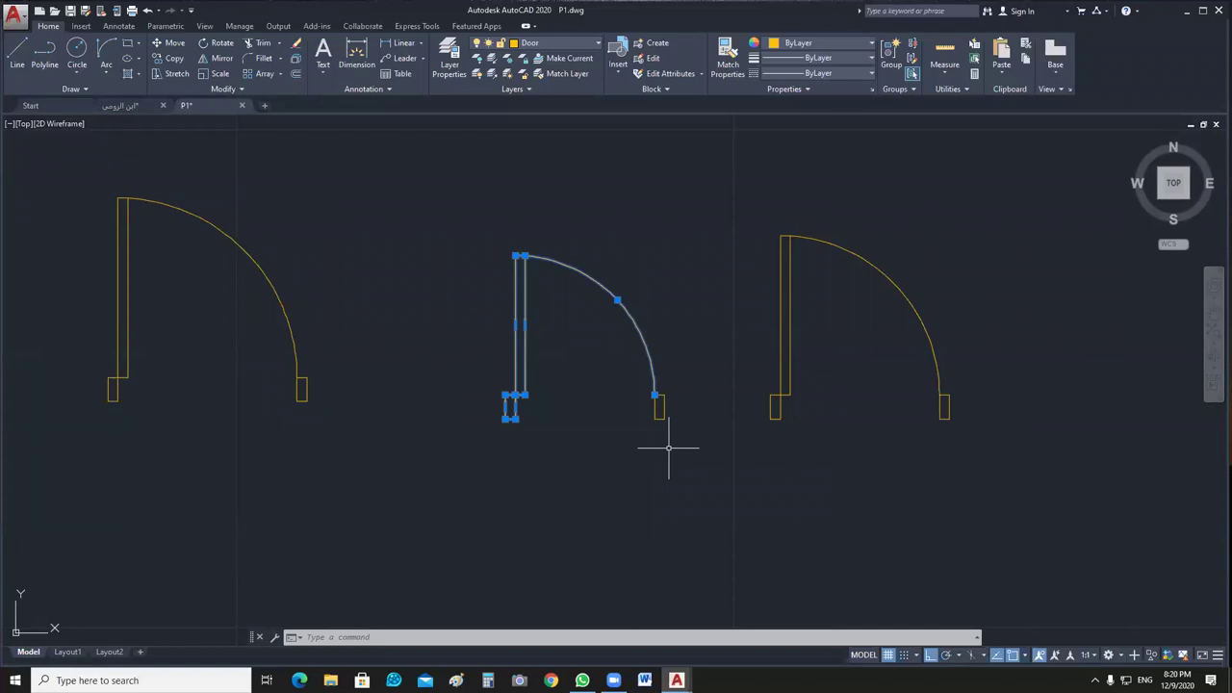
left_click(660, 407)
left_click(668, 447)
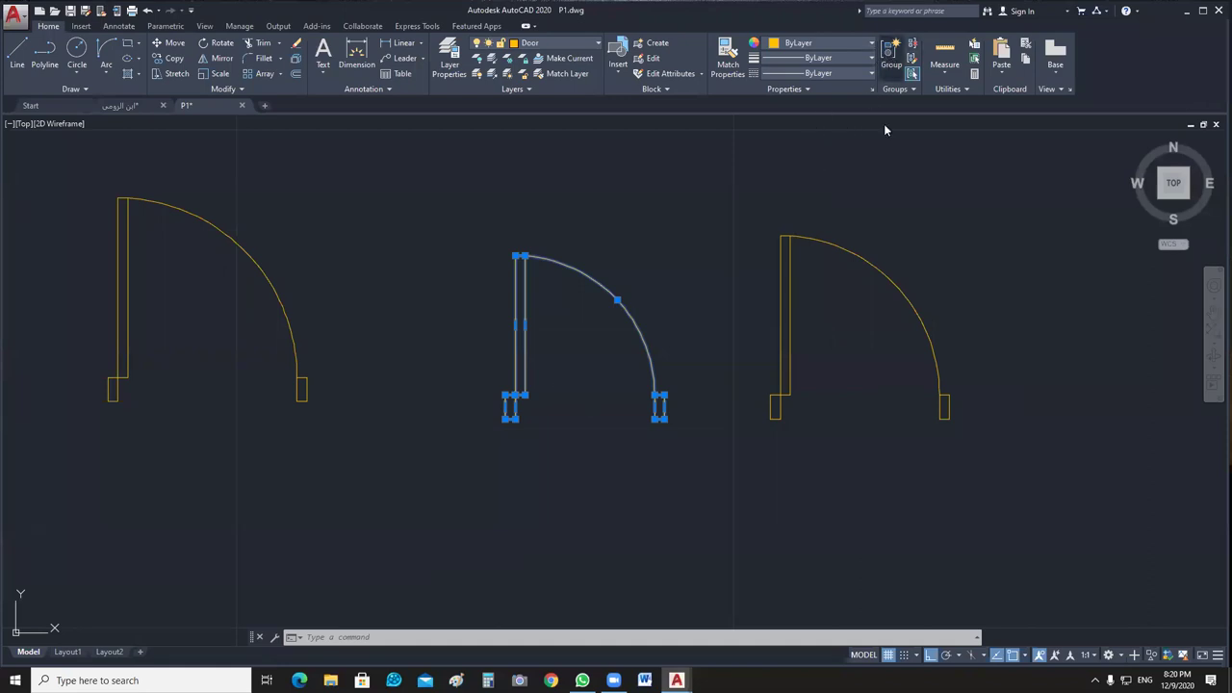
Ungroup the middle door, confirming its arc and left jamb now select separately.
left_click(891, 56)
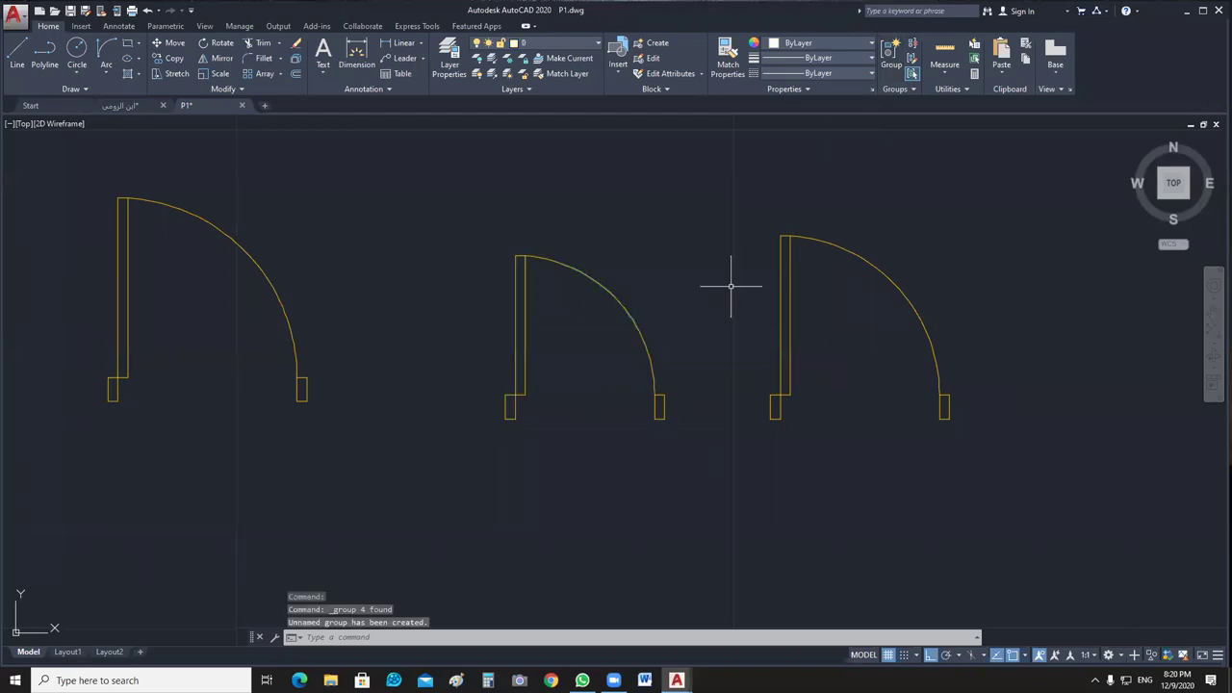
left_click_drag(732, 286, 662, 347)
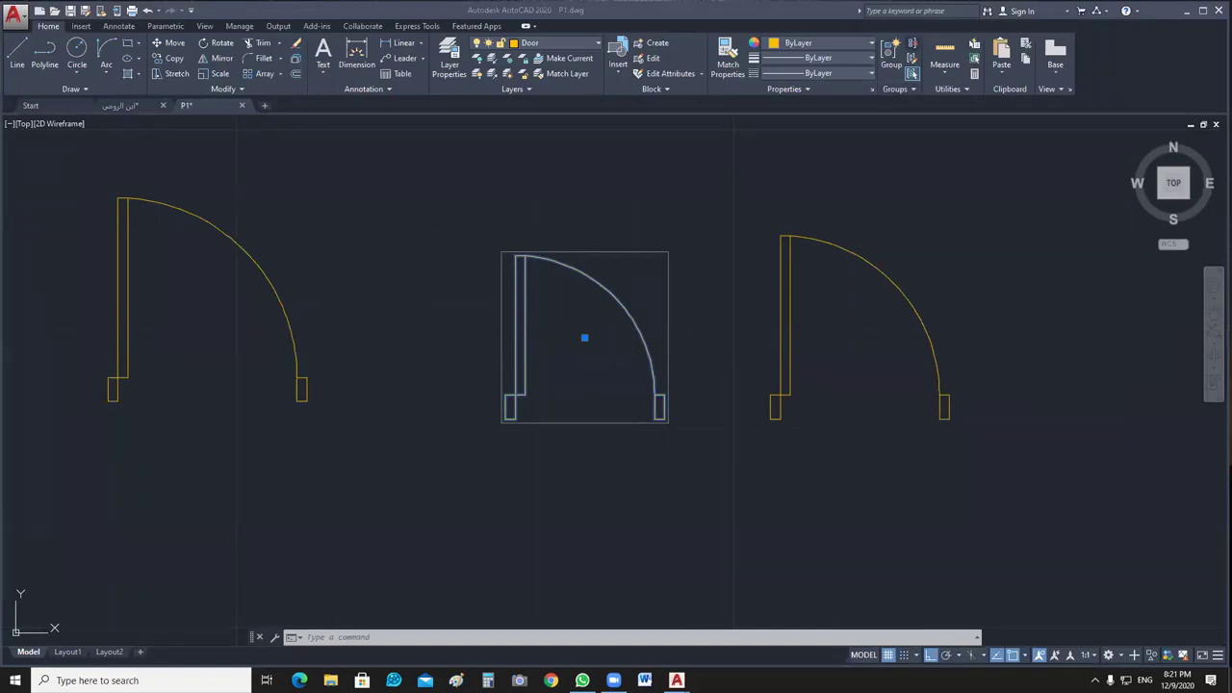
left_click(879, 135)
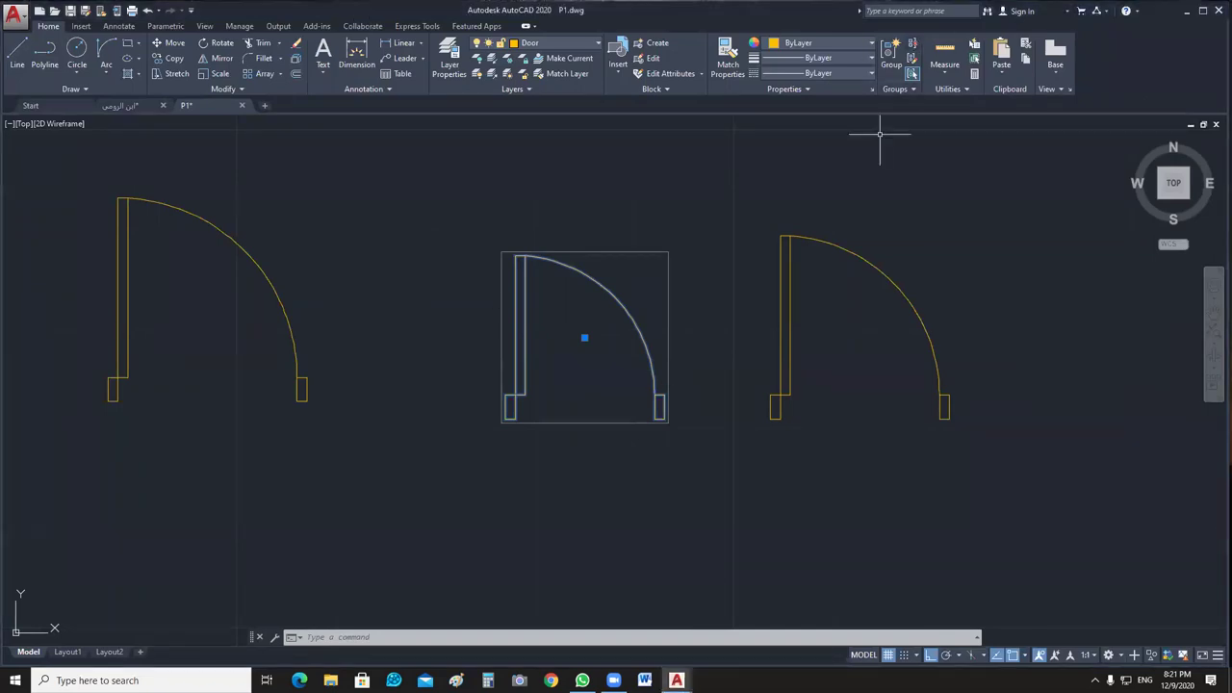
key("Escape")
left_click(575, 362)
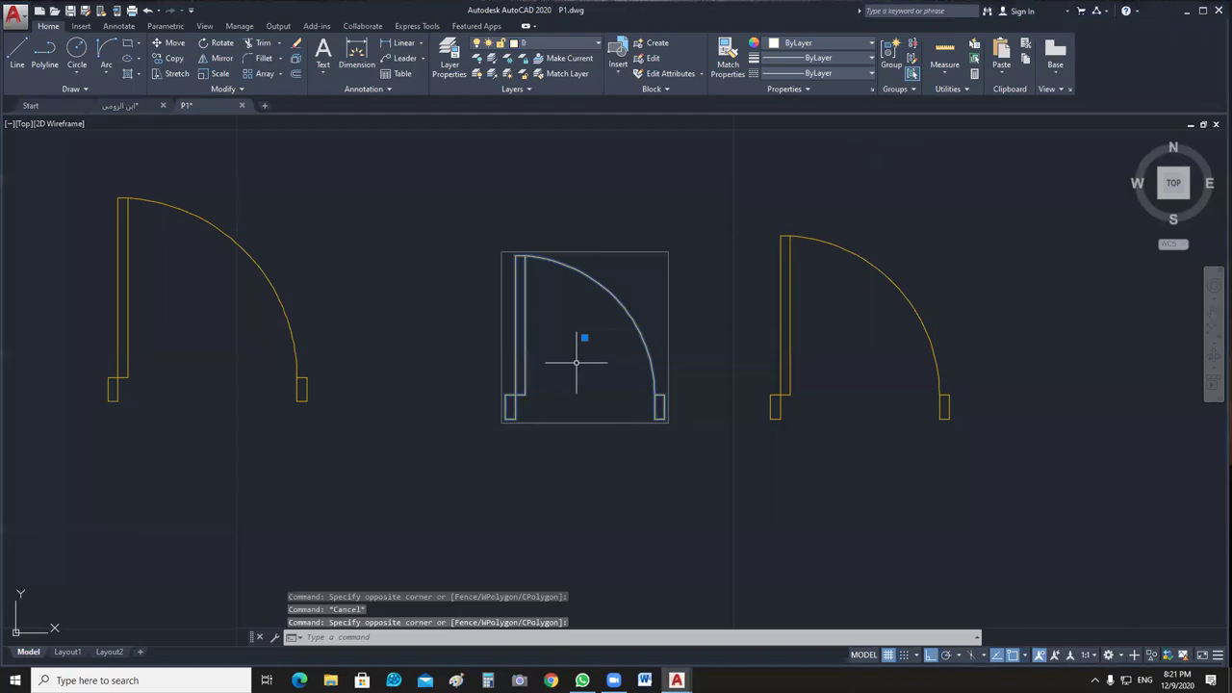
left_click_drag(626, 308, 585, 343)
left_click_drag(515, 410, 492, 427)
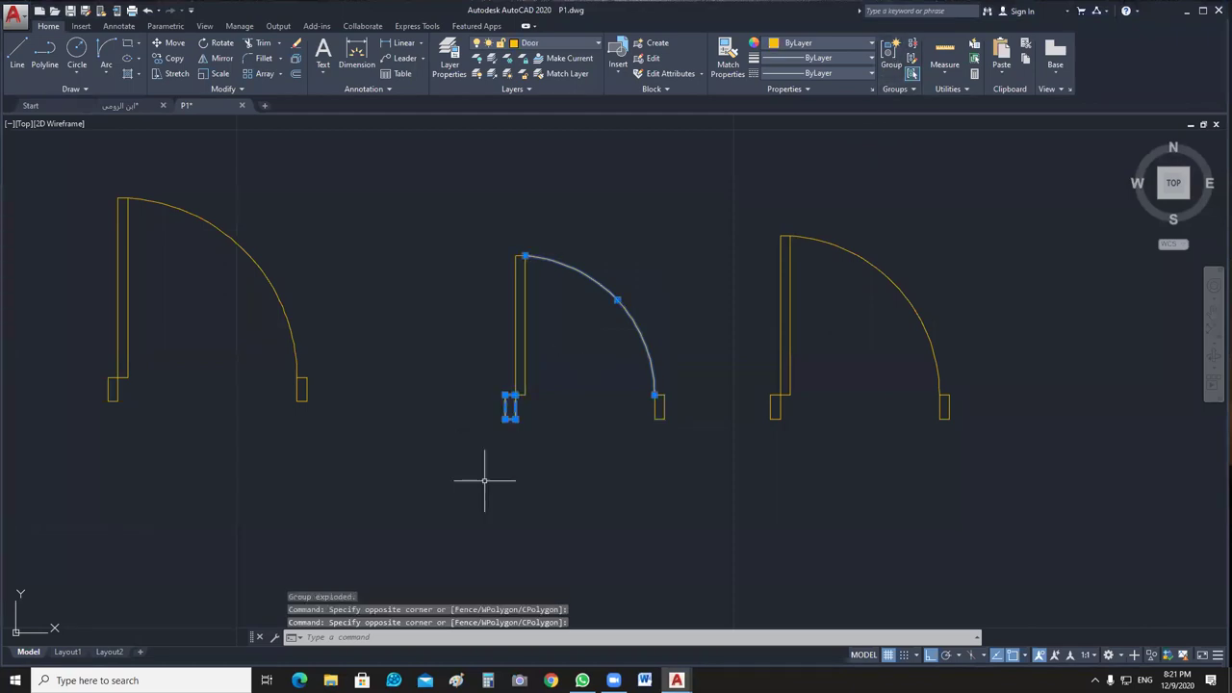
key("Escape")
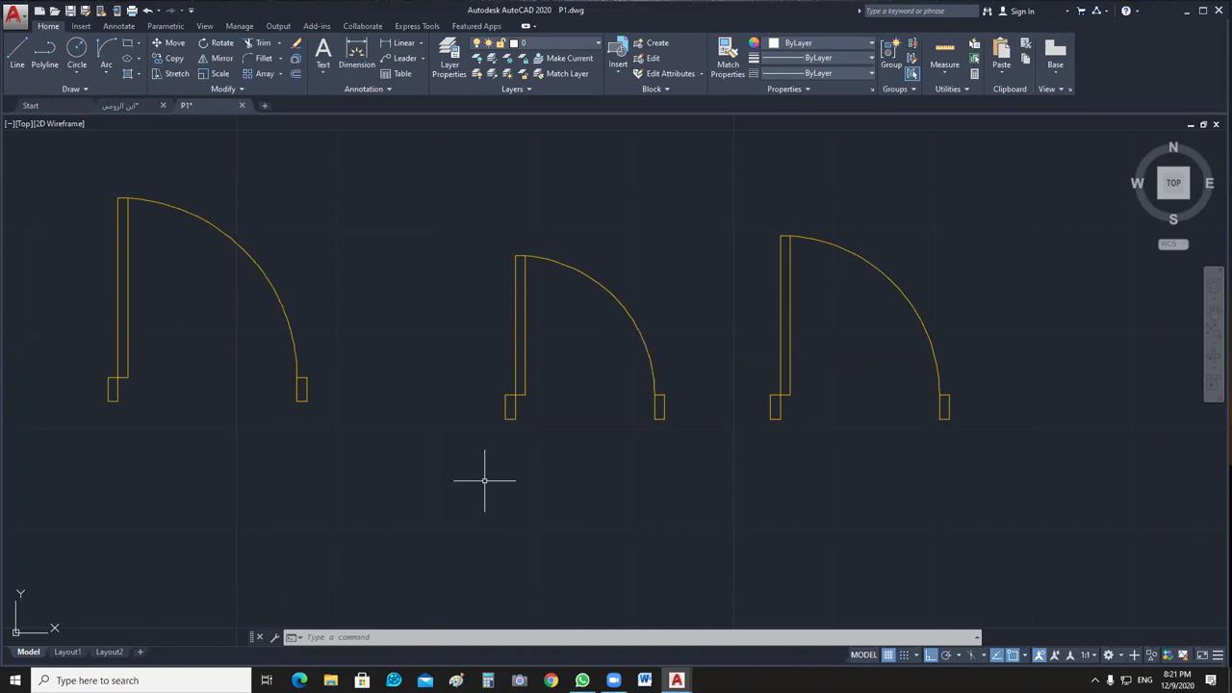
Crossing-select the middle door's four pieces and group them into one unnamed group.
left_click(899, 87)
left_click(624, 295)
key("Escape")
left_click(705, 195)
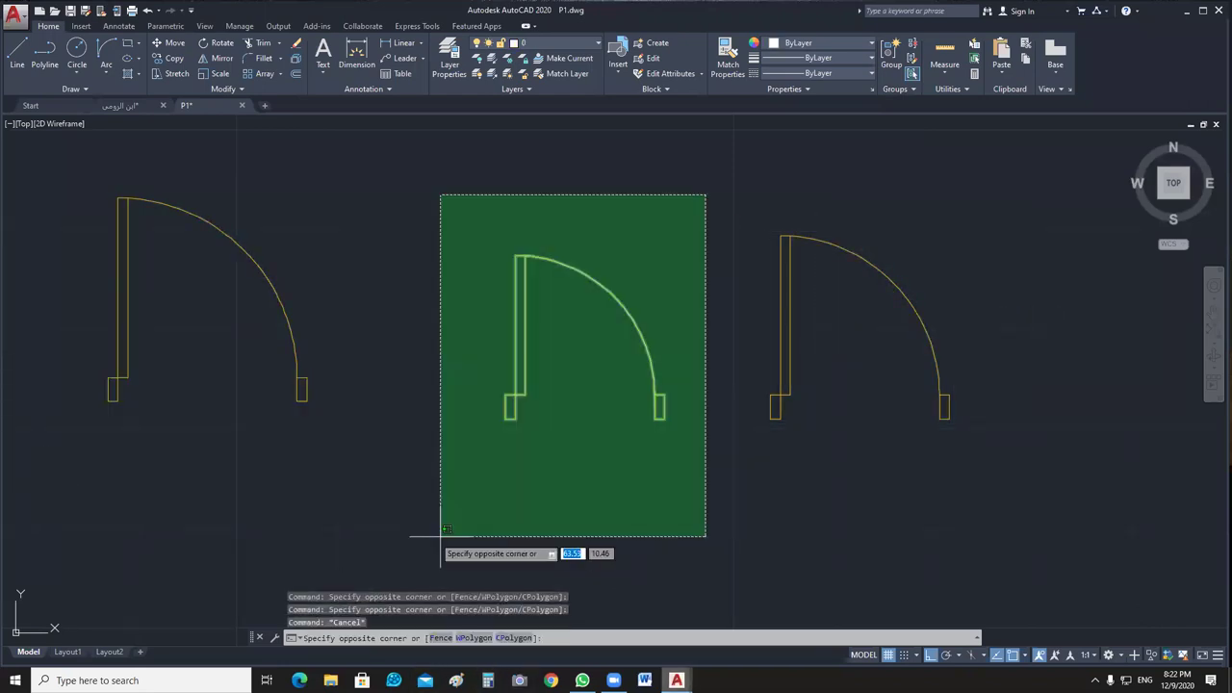
left_click(442, 536)
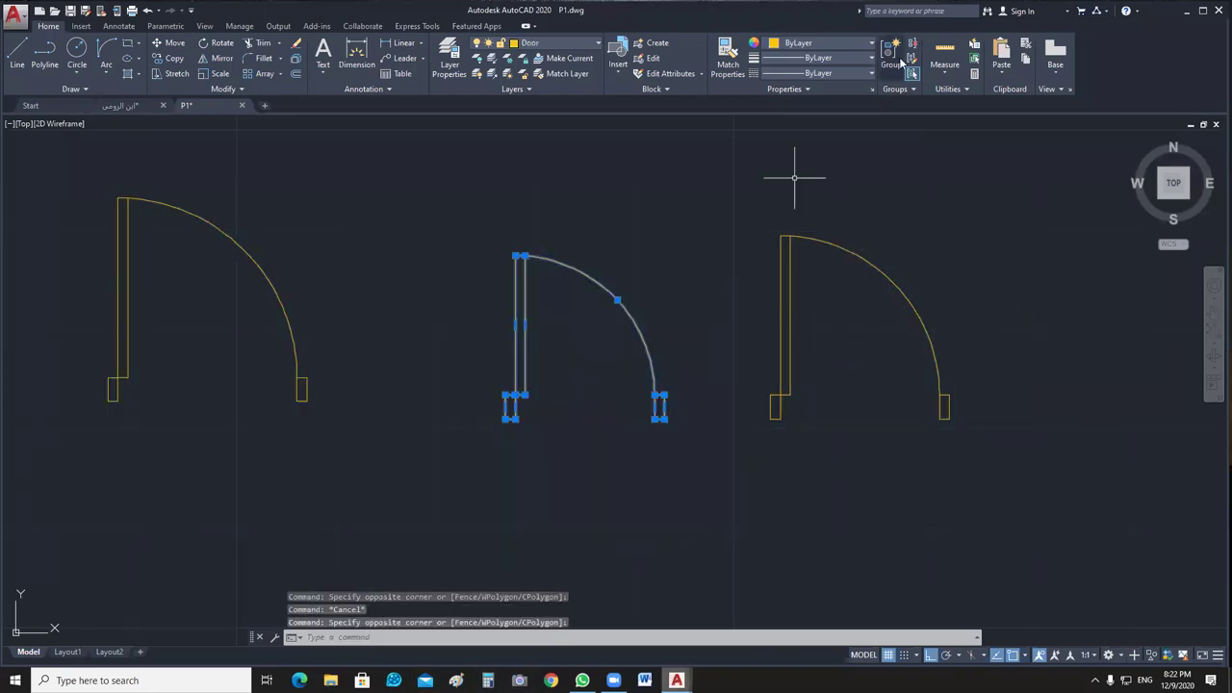
left_click(892, 56)
left_click(362, 234)
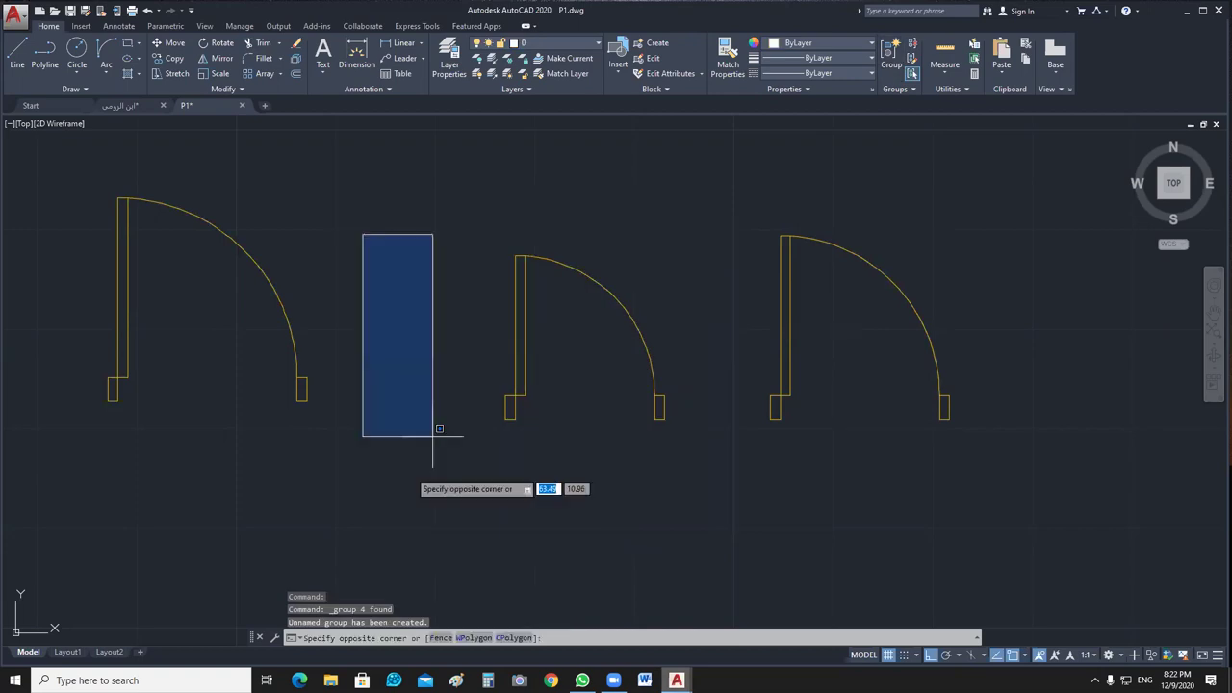
key("Escape")
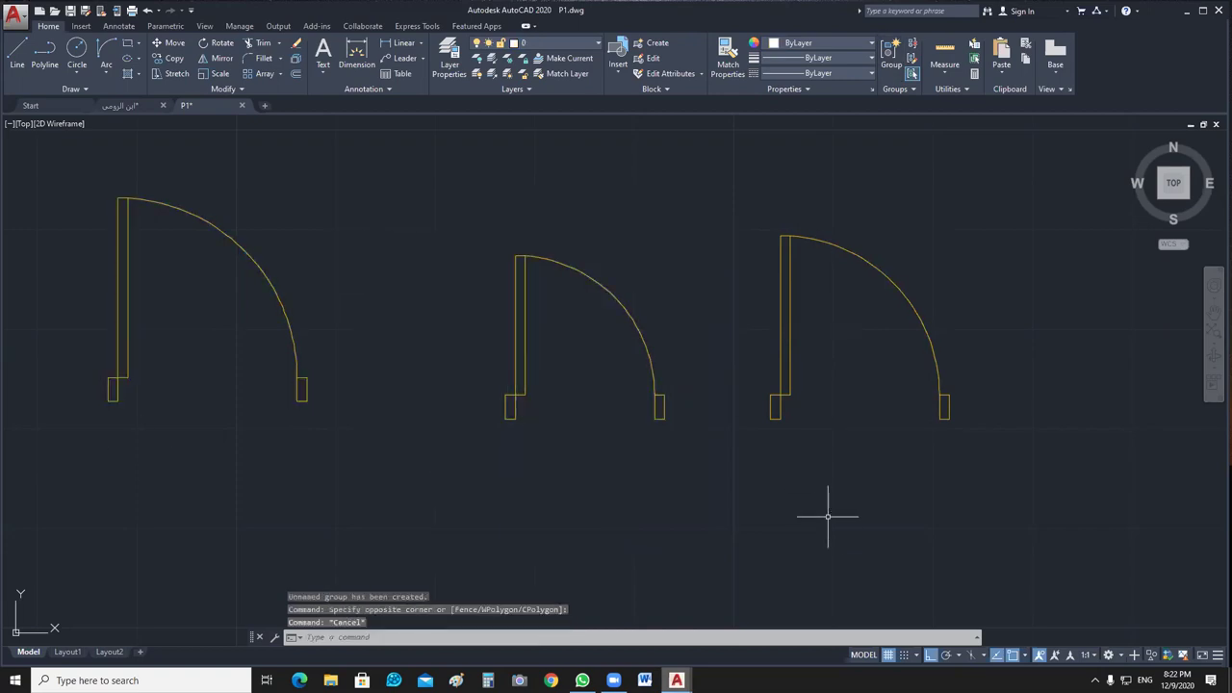
key("Escape")
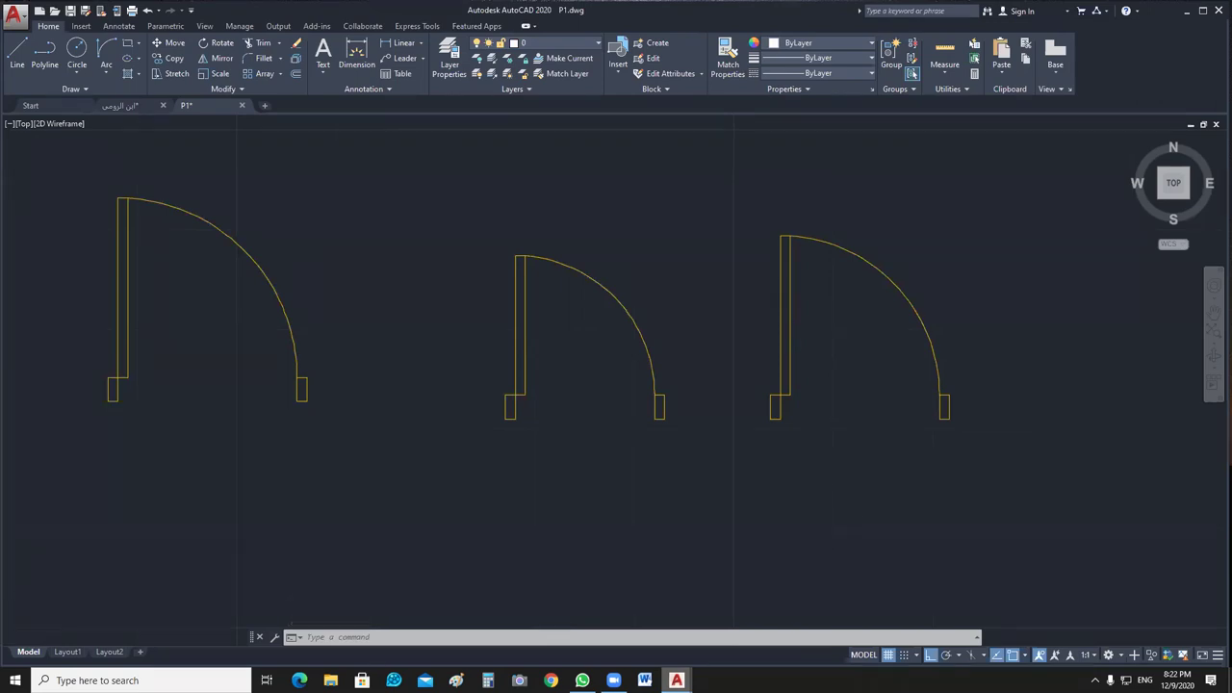
Select the door in the upper corridor and all objects similar to it.
scroll(695, 480, "down", 4)
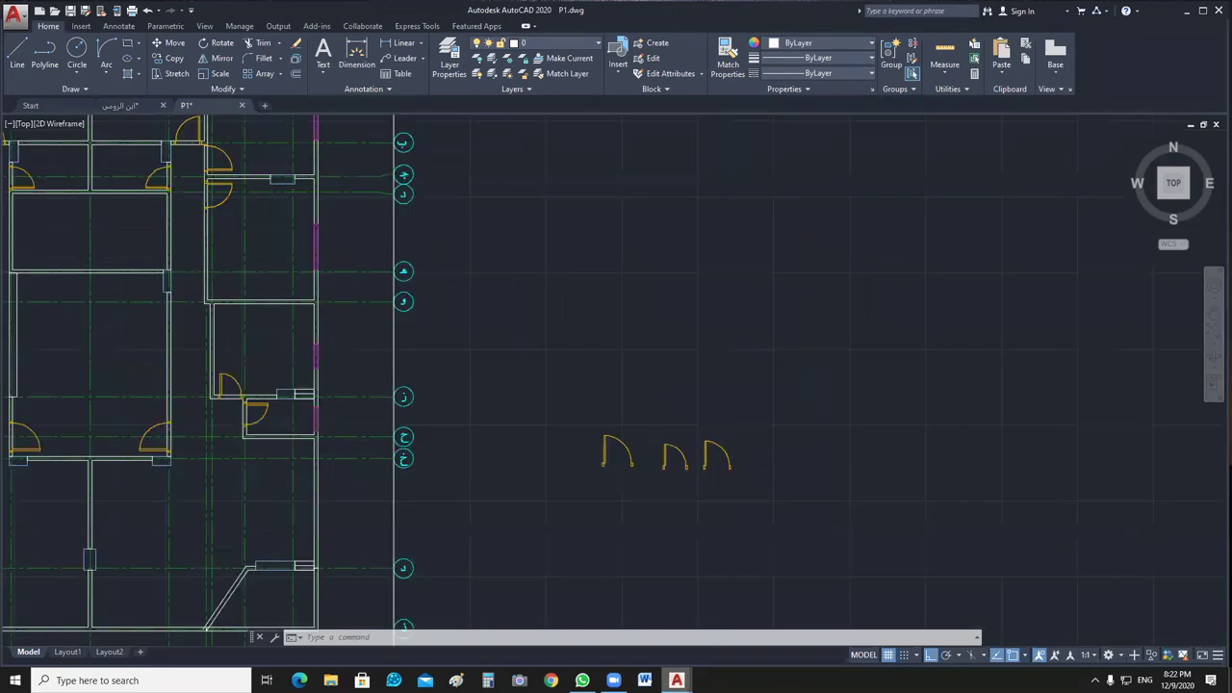
scroll(769, 487, "down", 2)
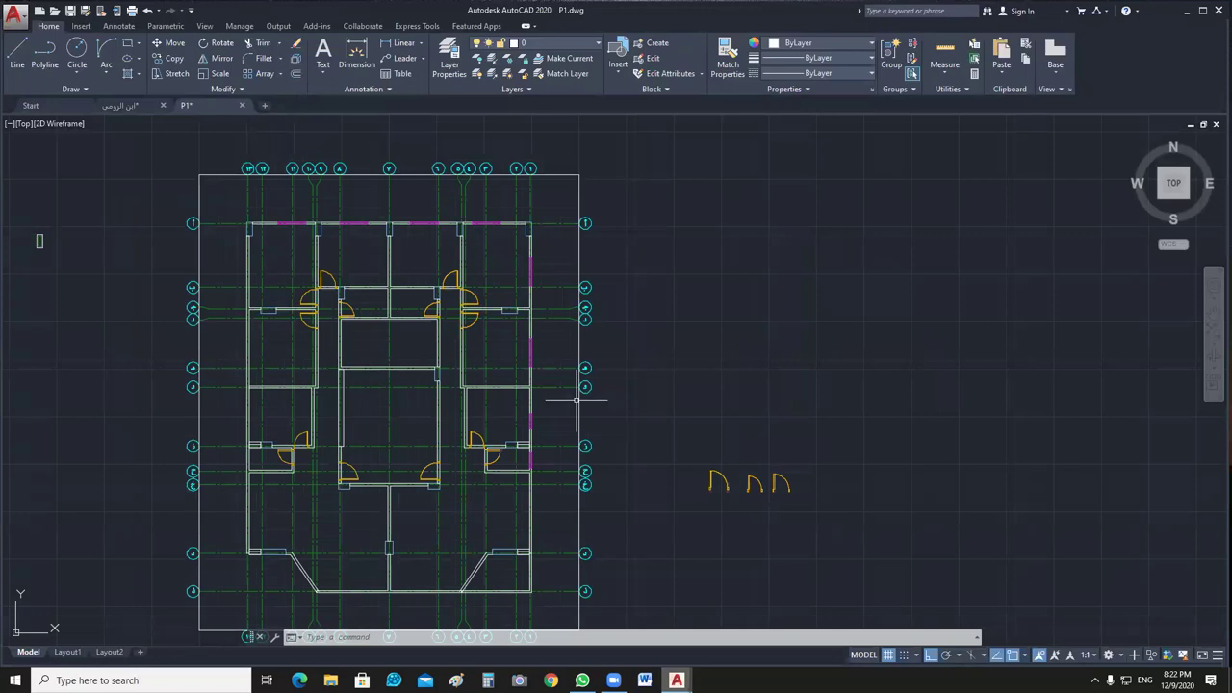
middle_click_drag(577, 399, 642, 397)
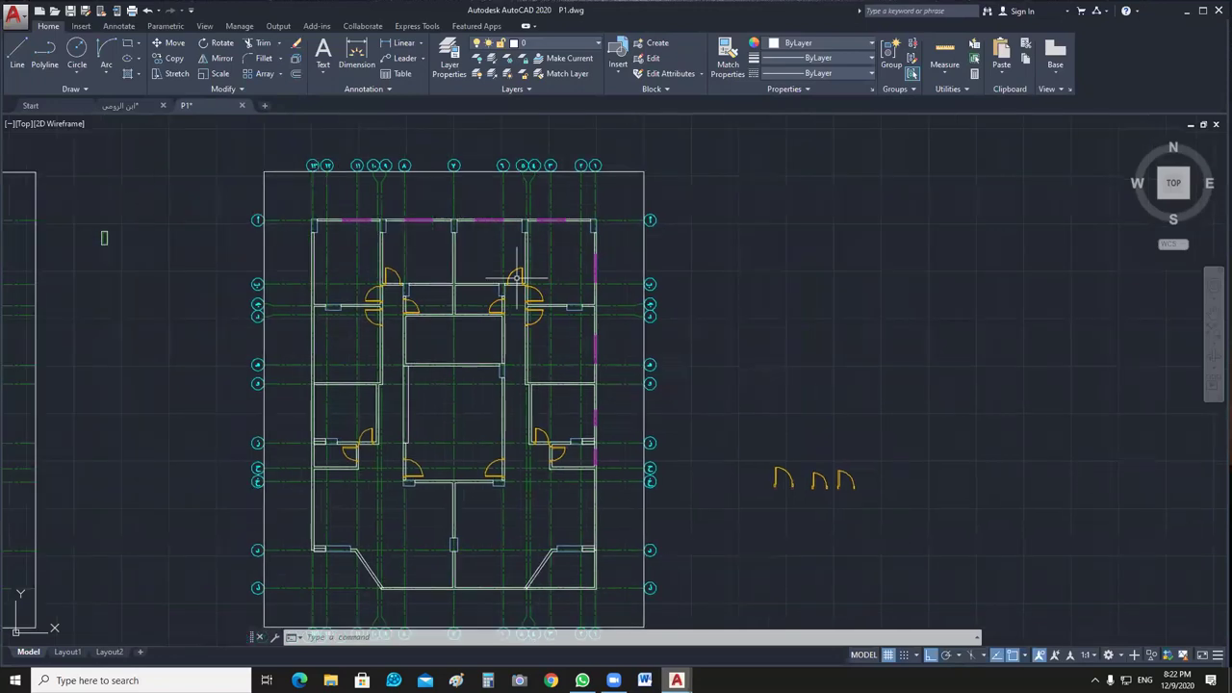
scroll(517, 279, "up", 8)
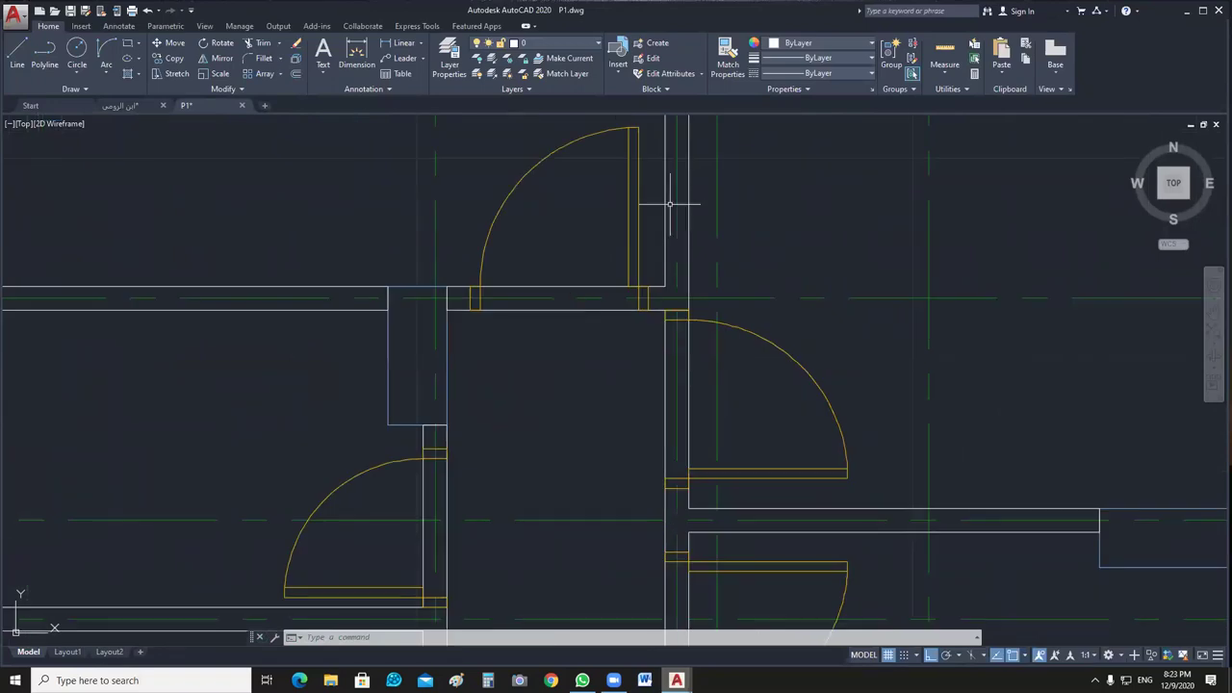
left_click(721, 323)
scroll(721, 325, "up", 3)
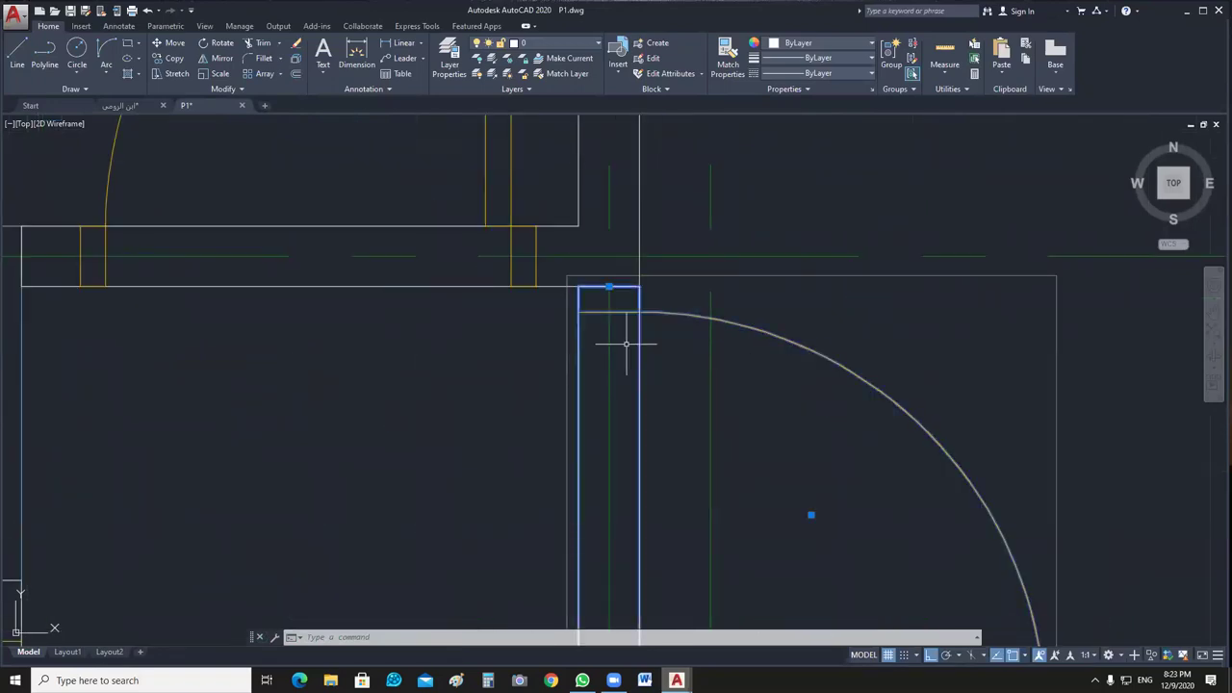
right_click(400, 472)
left_click(385, 548)
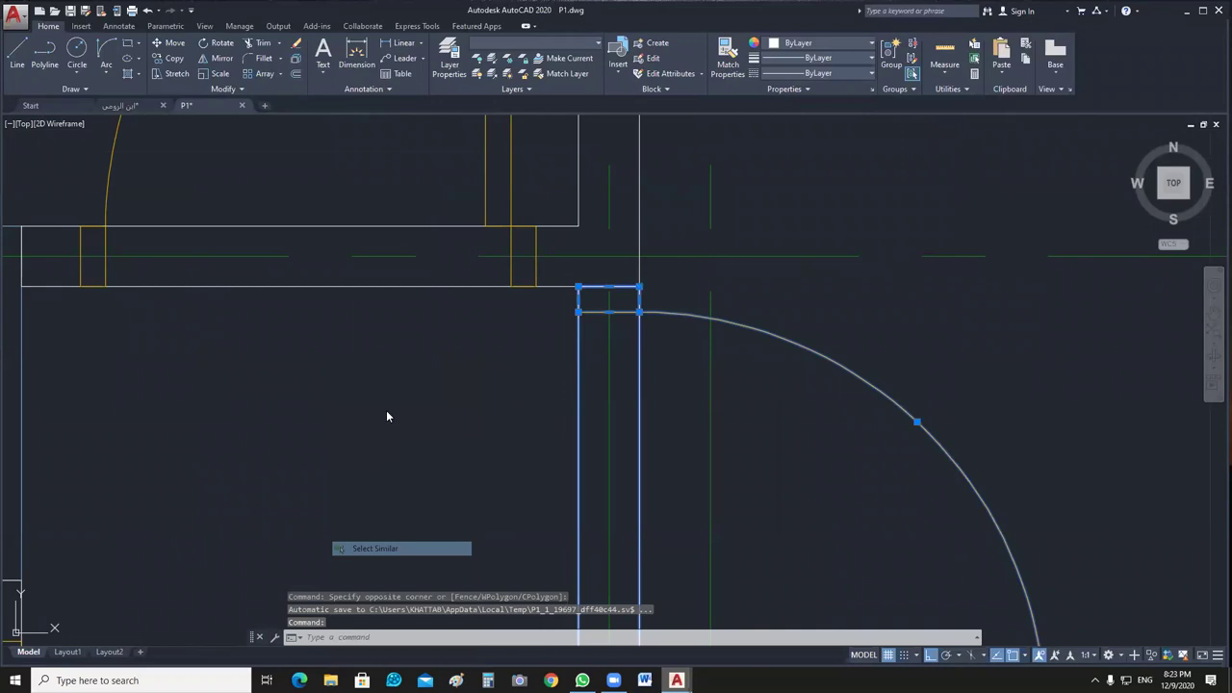
Isolate the 99 selected objects so only walls and door swings remain visible.
right_click(453, 248)
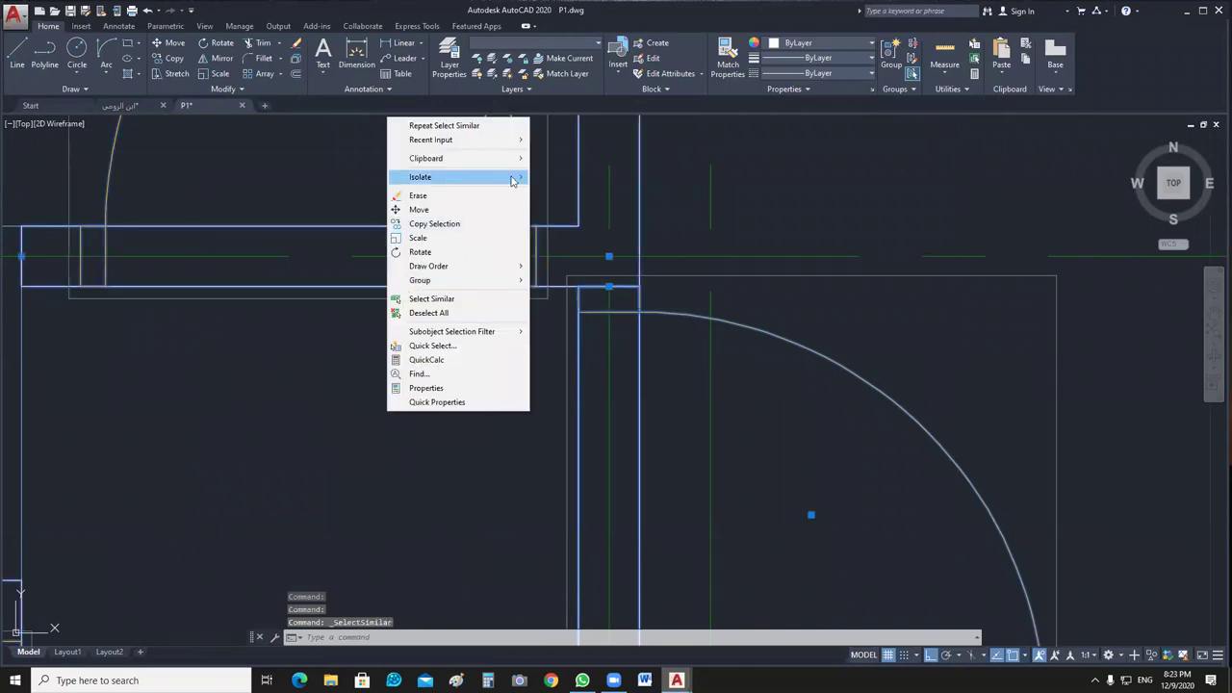
mouse_move(513, 181)
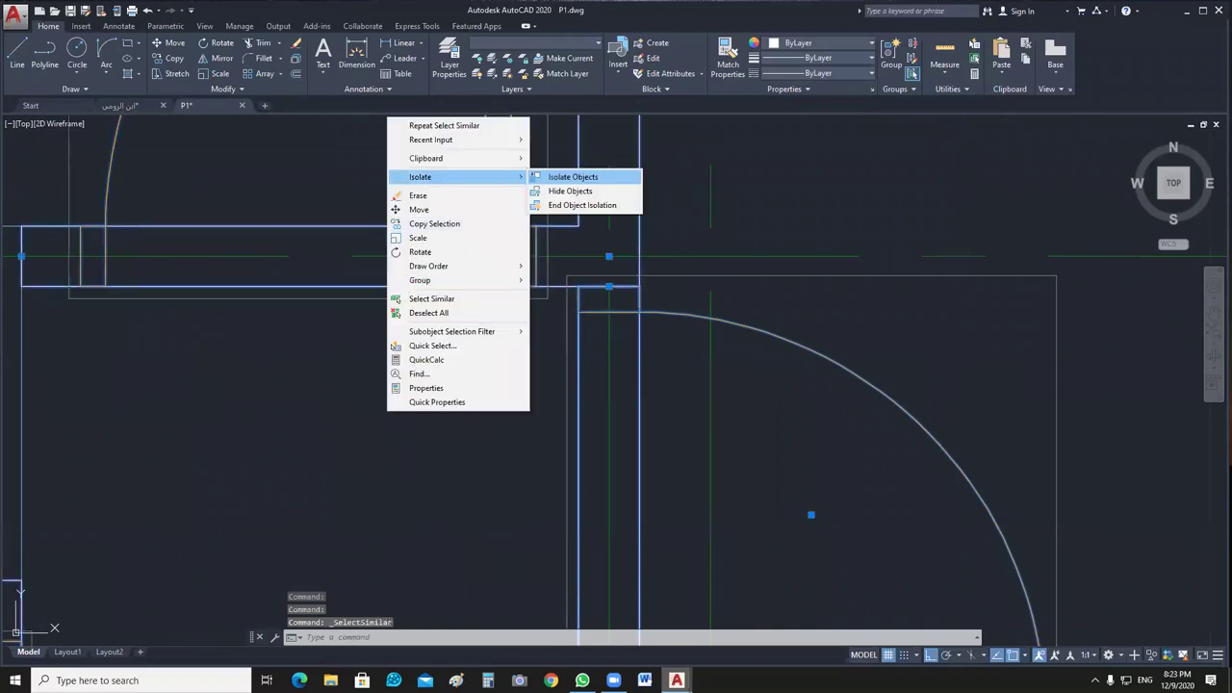
left_click(573, 176)
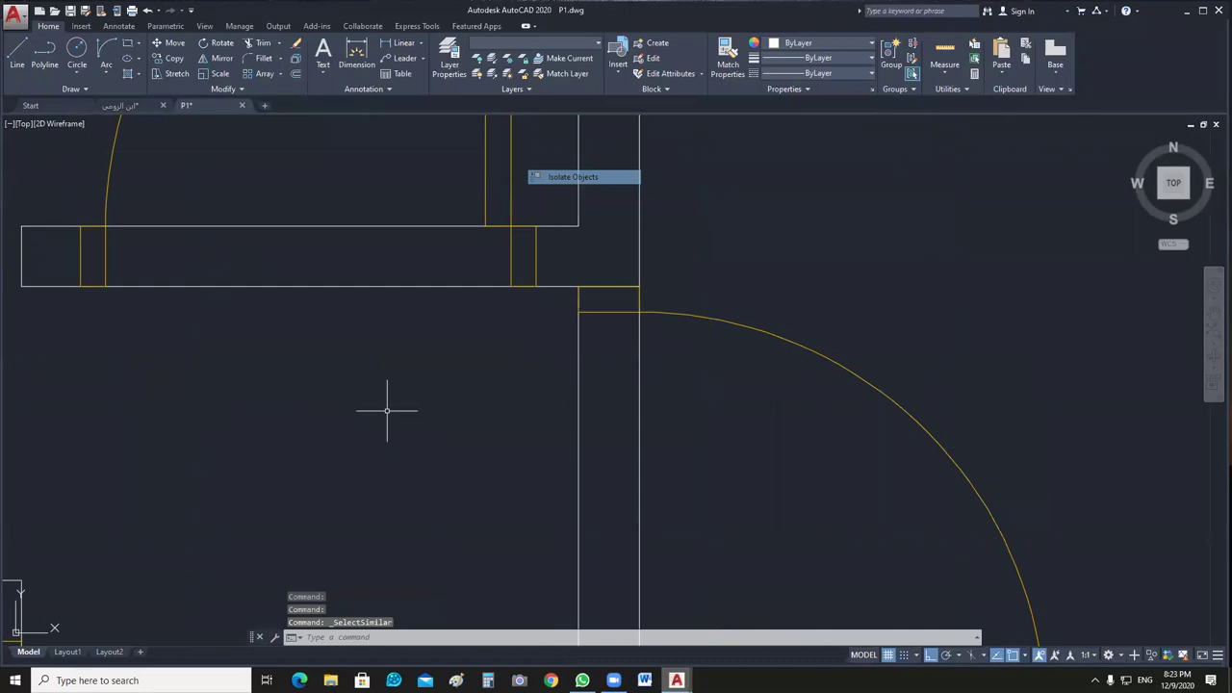
scroll(899, 292, "down", 3)
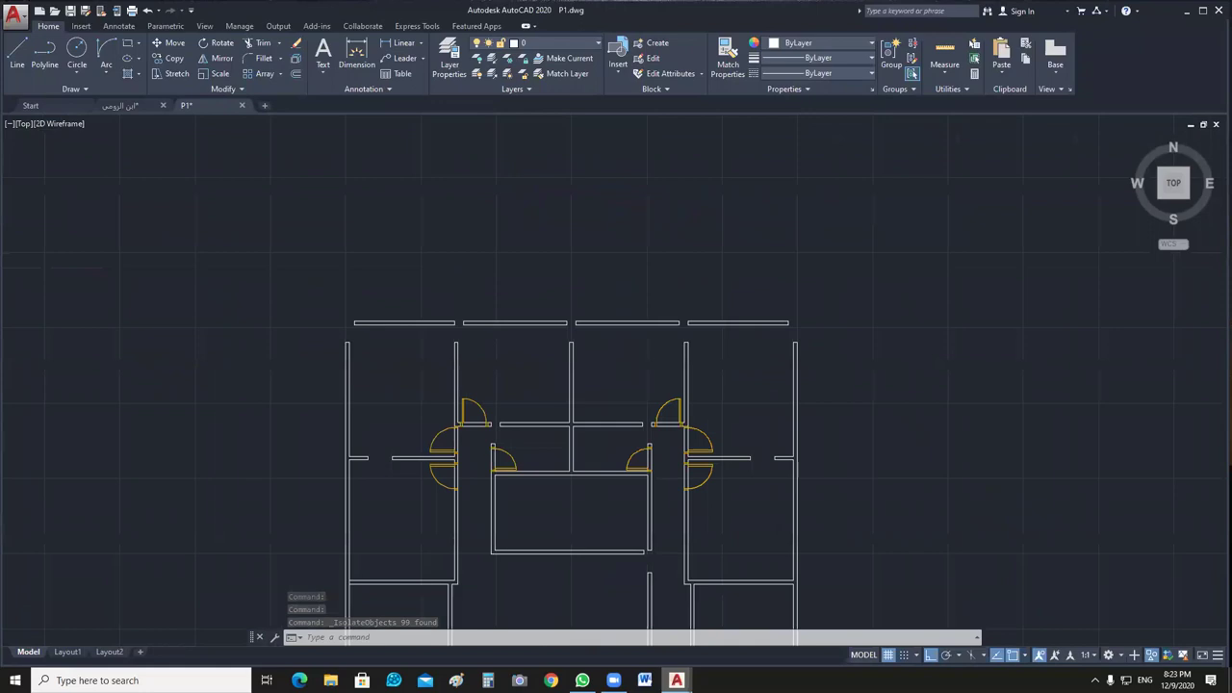
scroll(760, 354, "down", 2)
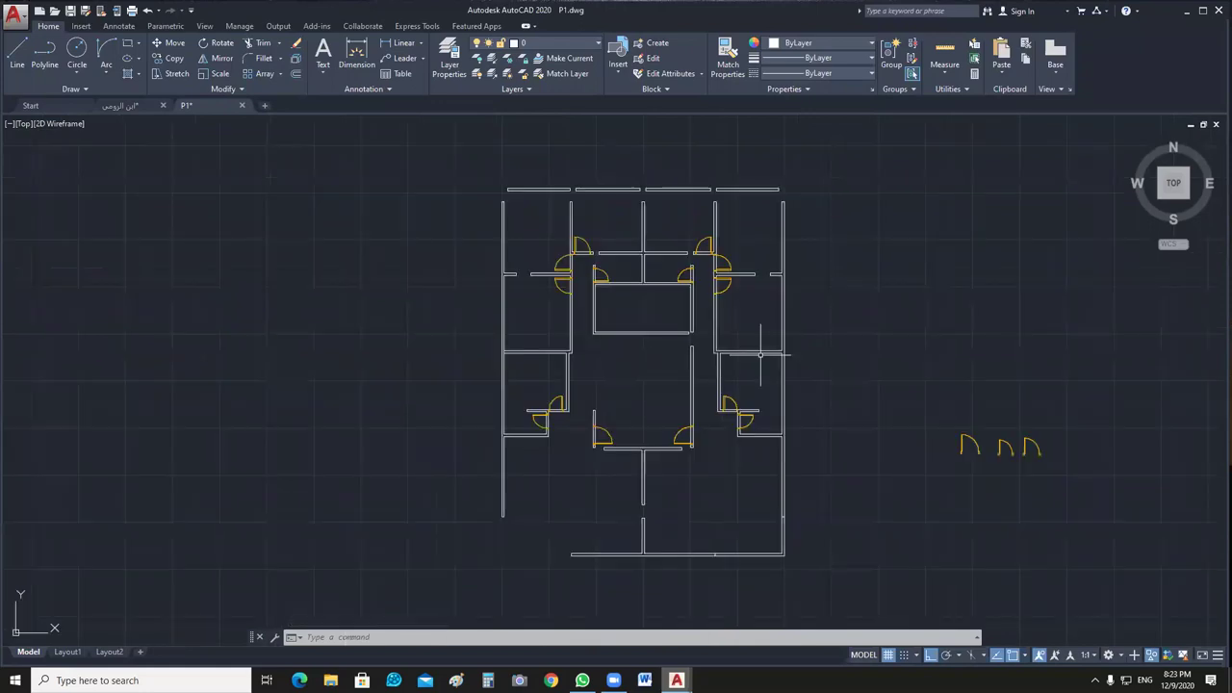
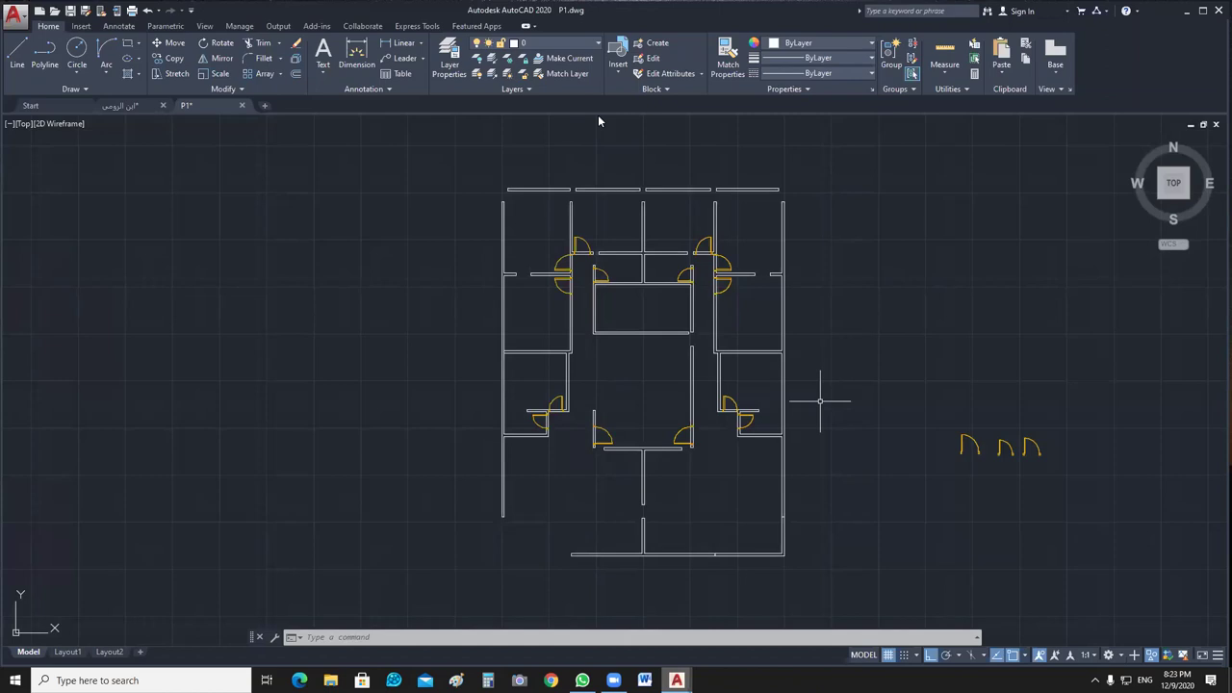
Start TRIM and cut the wall lines caught in a small window at a door opening.
scroll(578, 241, "up", 8)
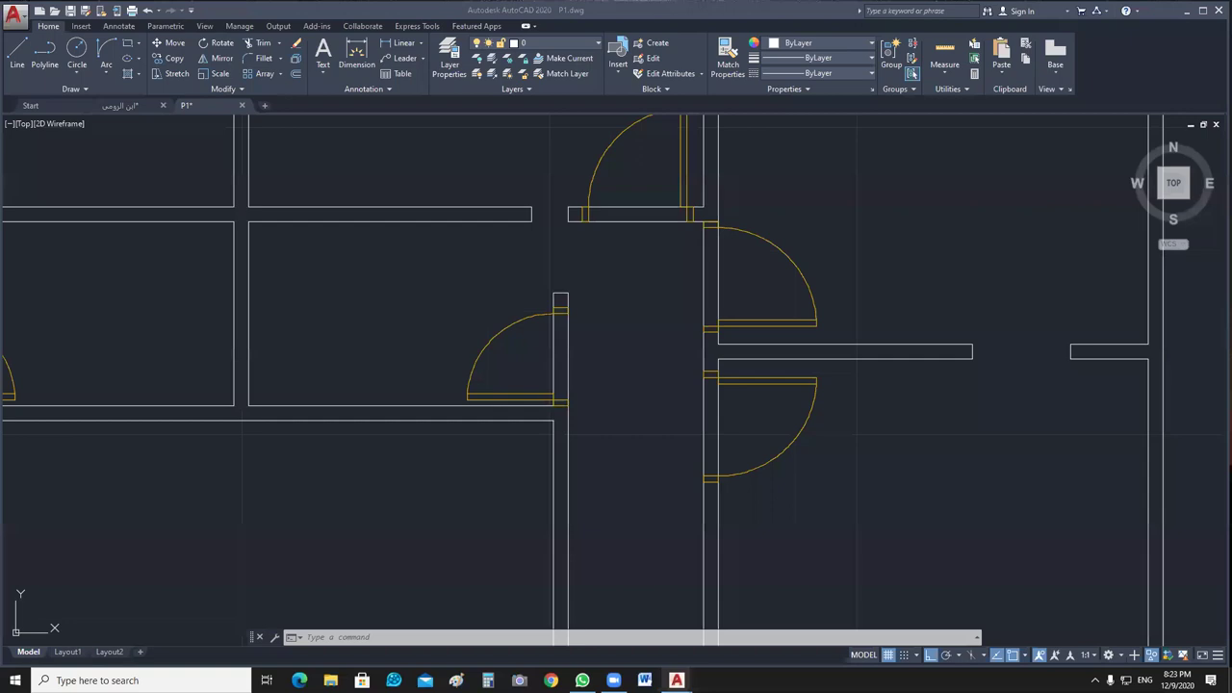
scroll(610, 402, "up", 2)
key("Escape")
scroll(690, 438, "down", 10)
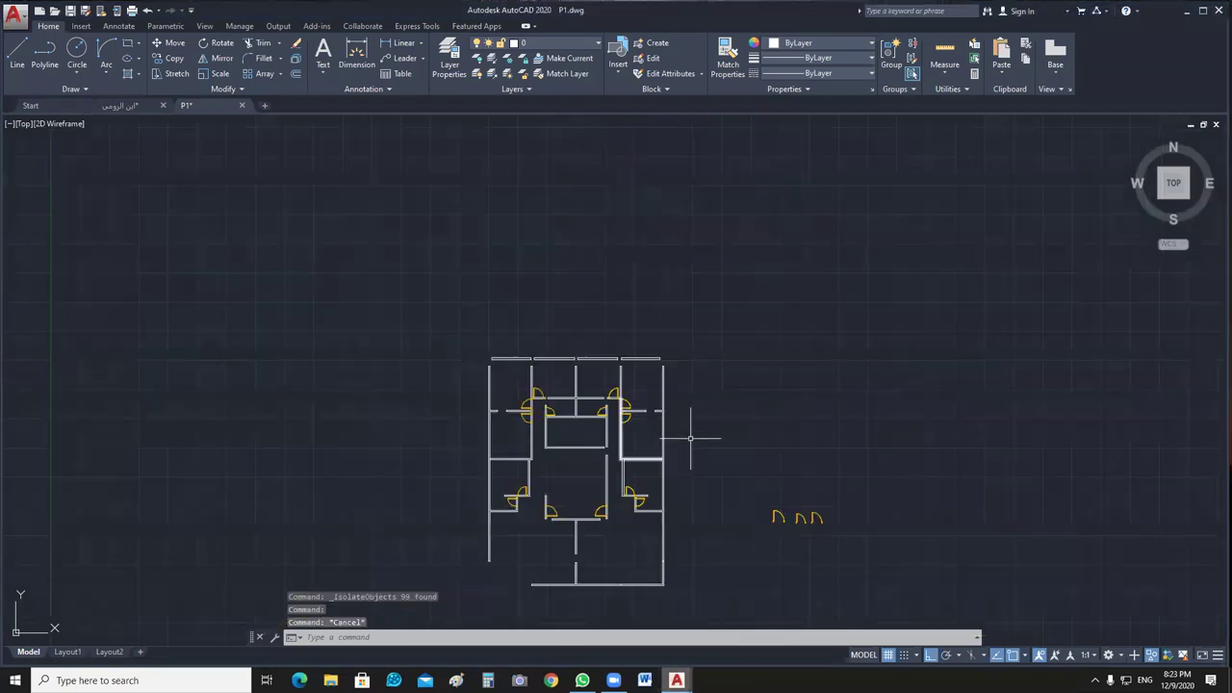
type("tr")
key("Return")
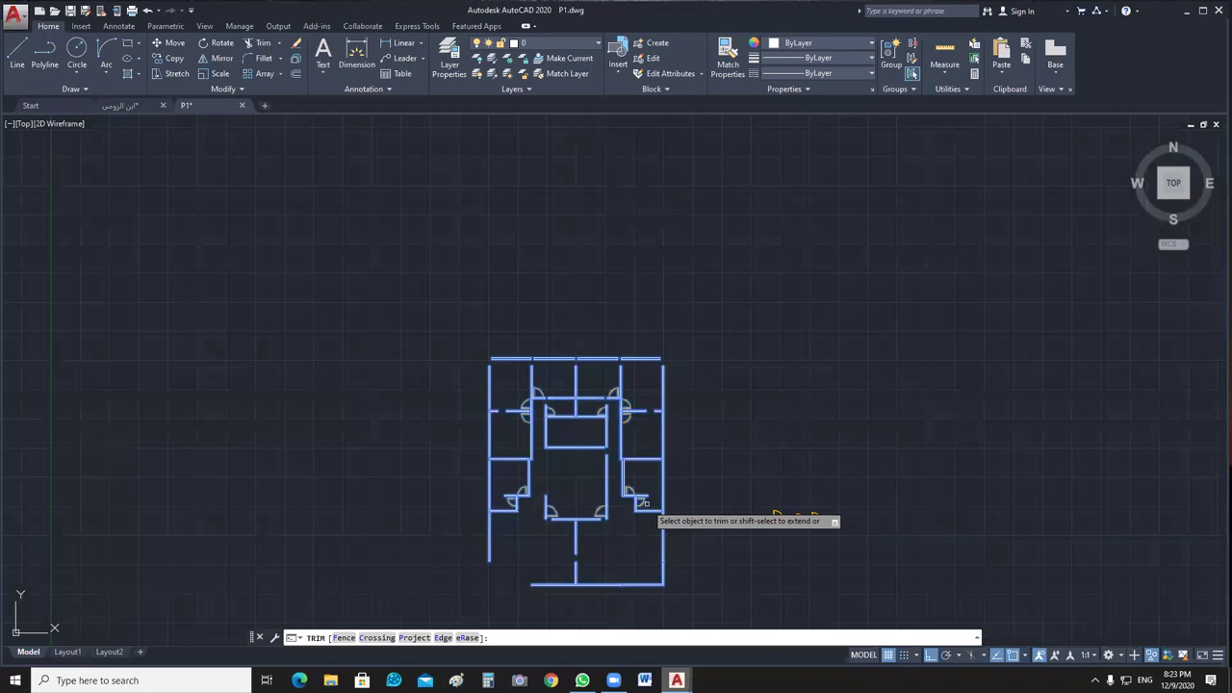
scroll(645, 504, "up", 10)
left_click(669, 508)
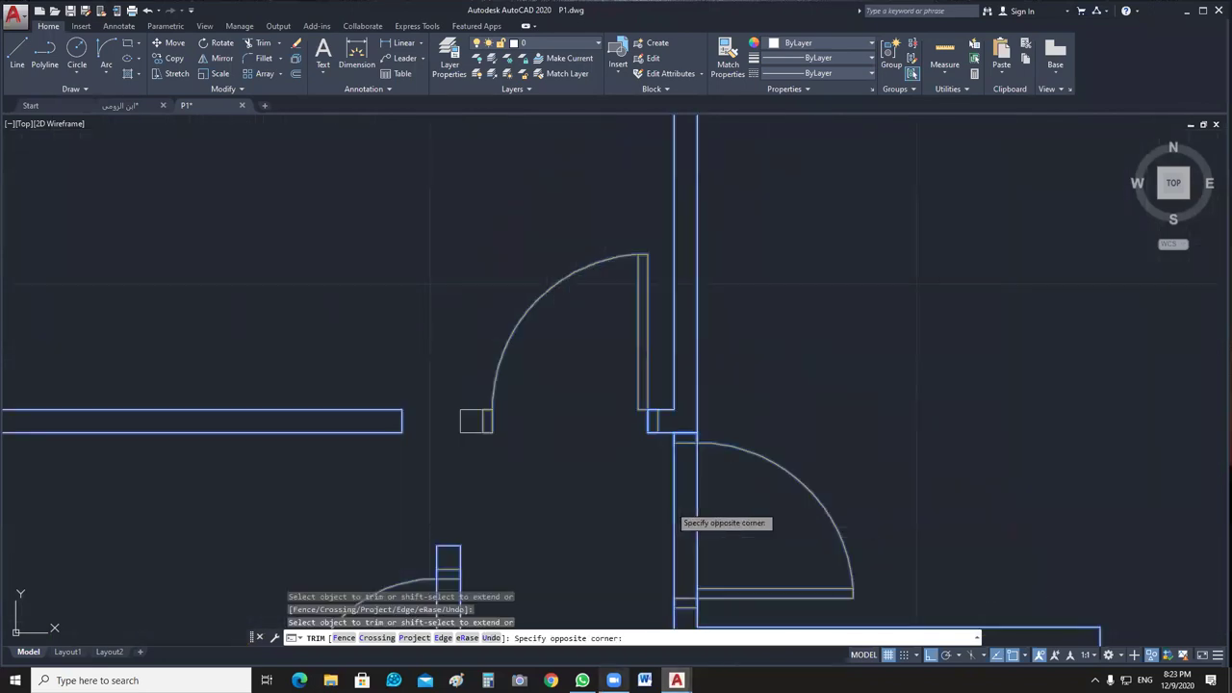
left_click(676, 513)
scroll(674, 501, "down", 3)
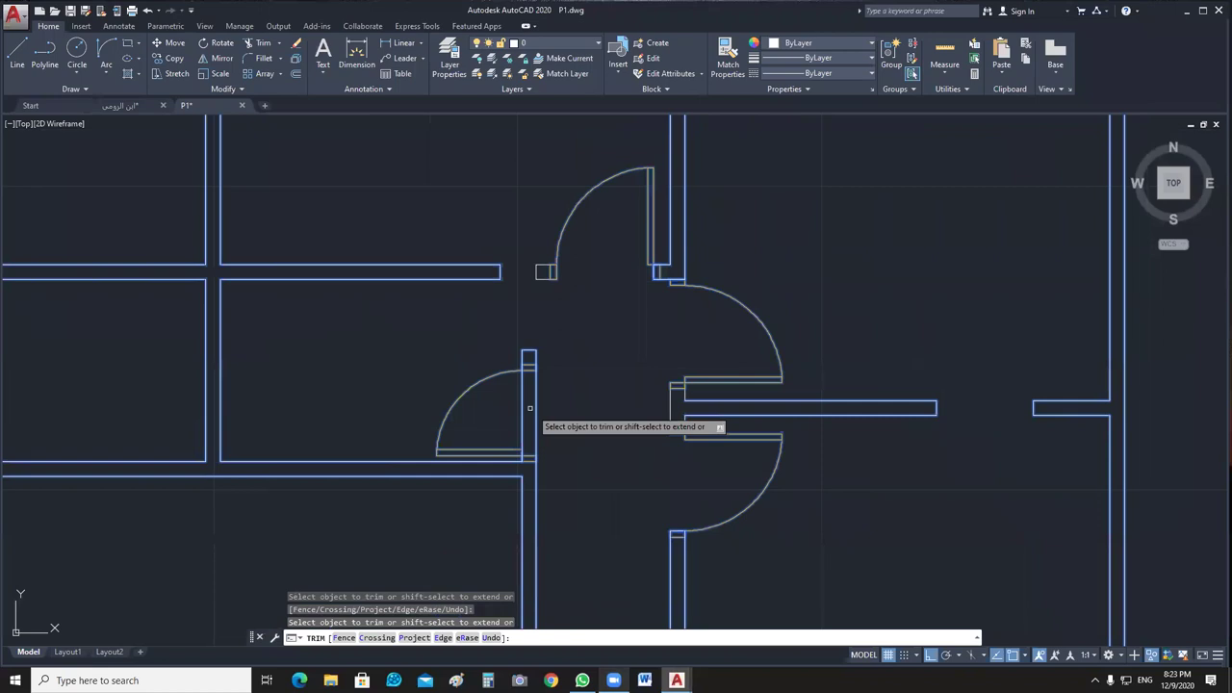
Trim the wall jamb lines between the lower-left door arc's ends.
mouse_move(535, 412)
middle_mouse_down()
mouse_move(633, 280)
mouse_move(722, 425)
middle_mouse_up()
left_click(739, 444)
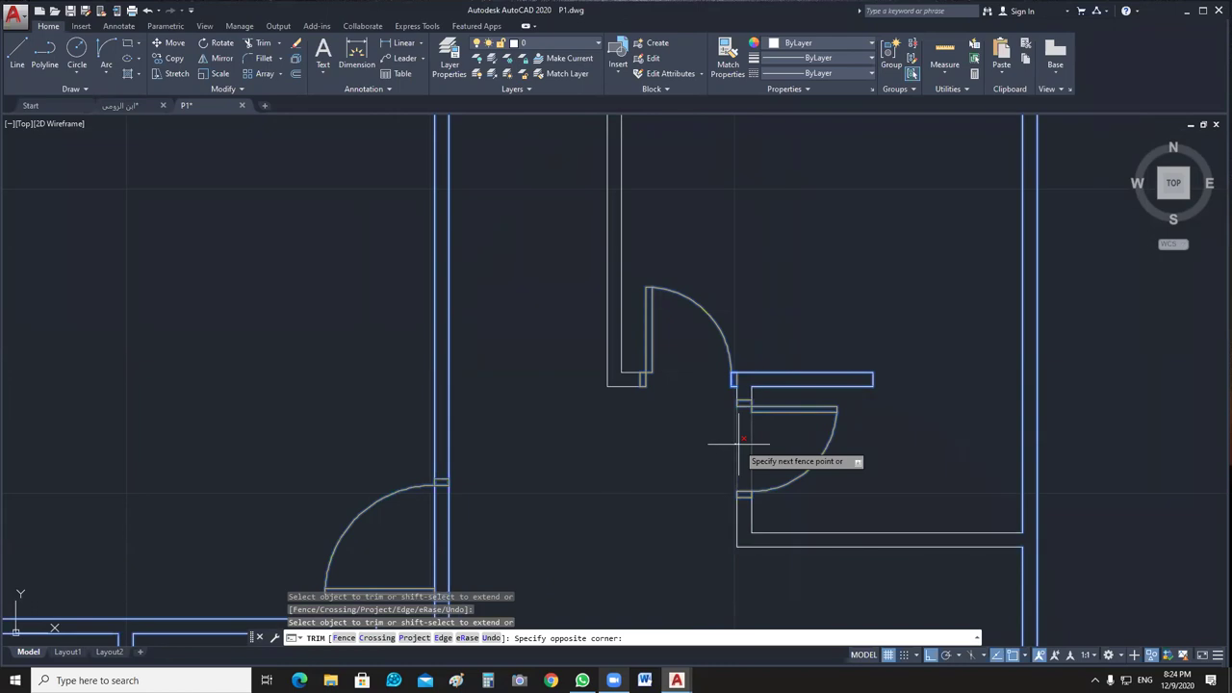
scroll(739, 444, "down", 5)
scroll(781, 523, "up", 6)
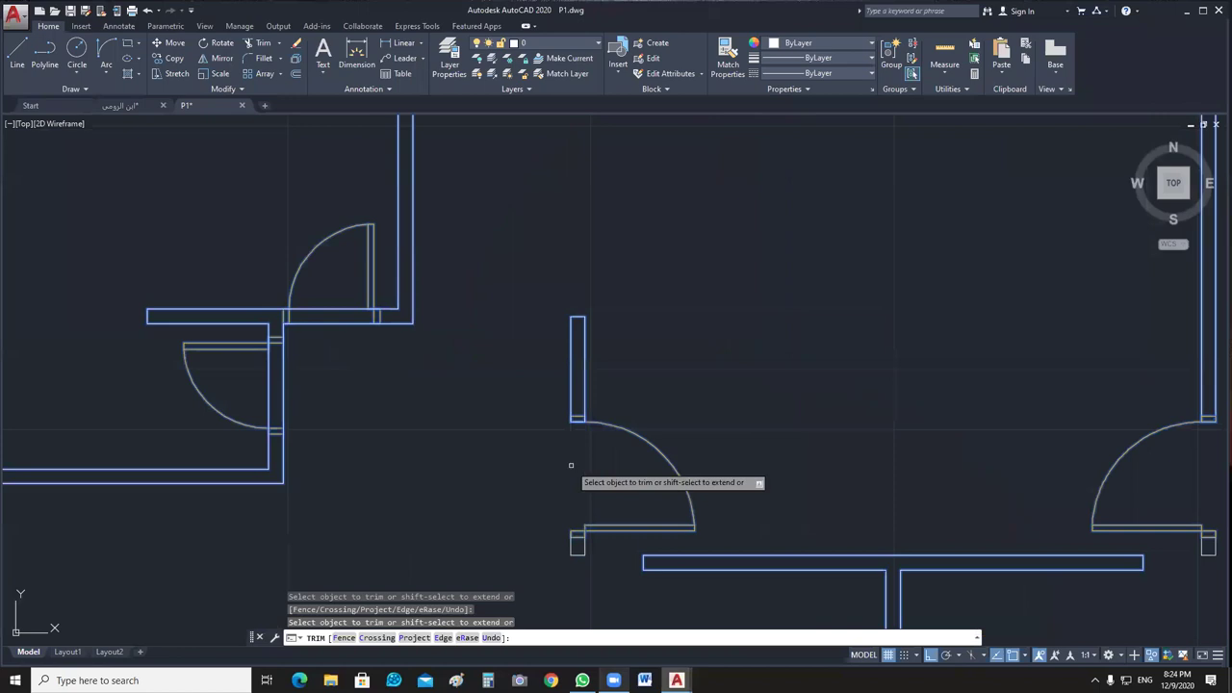
left_click(283, 384)
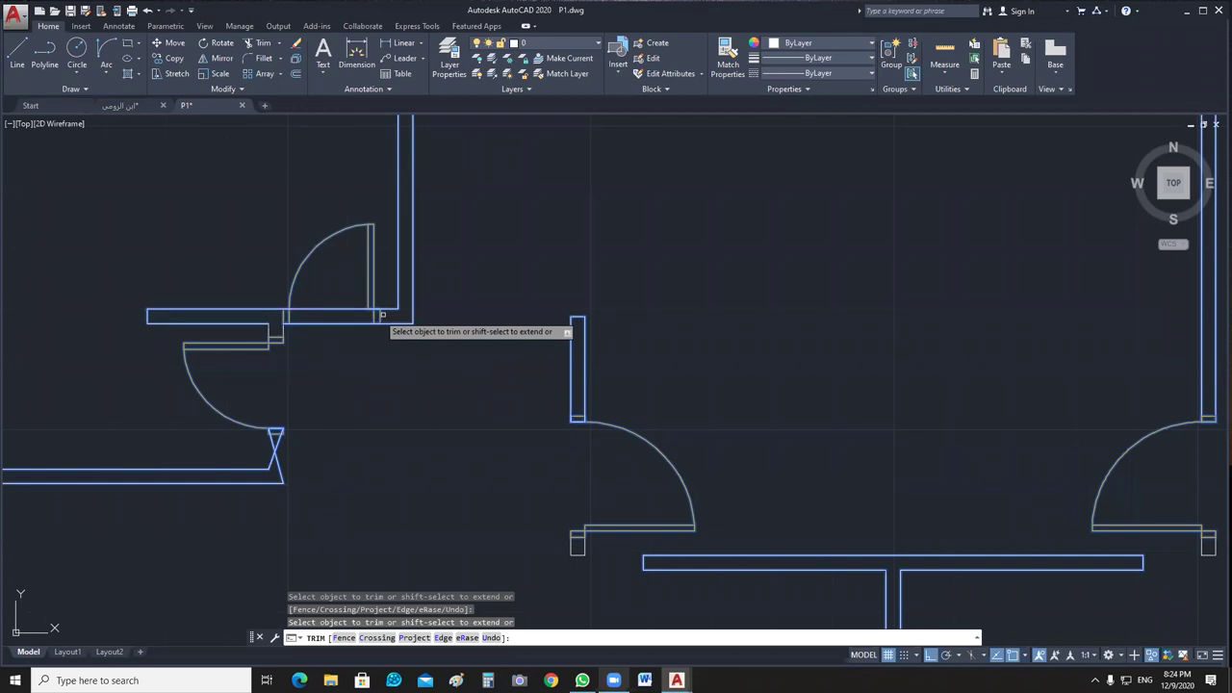
middle_click_drag(516, 230, 524, 240)
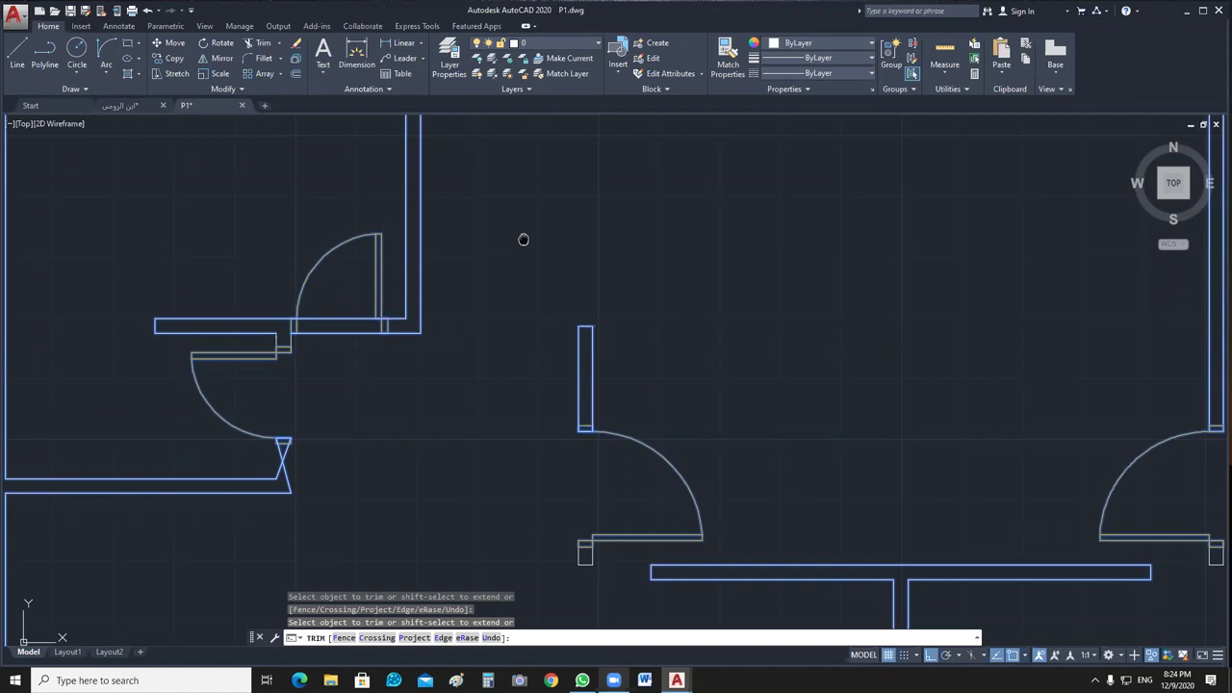
scroll(558, 318, "down", 2)
scroll(599, 379, "up", 3)
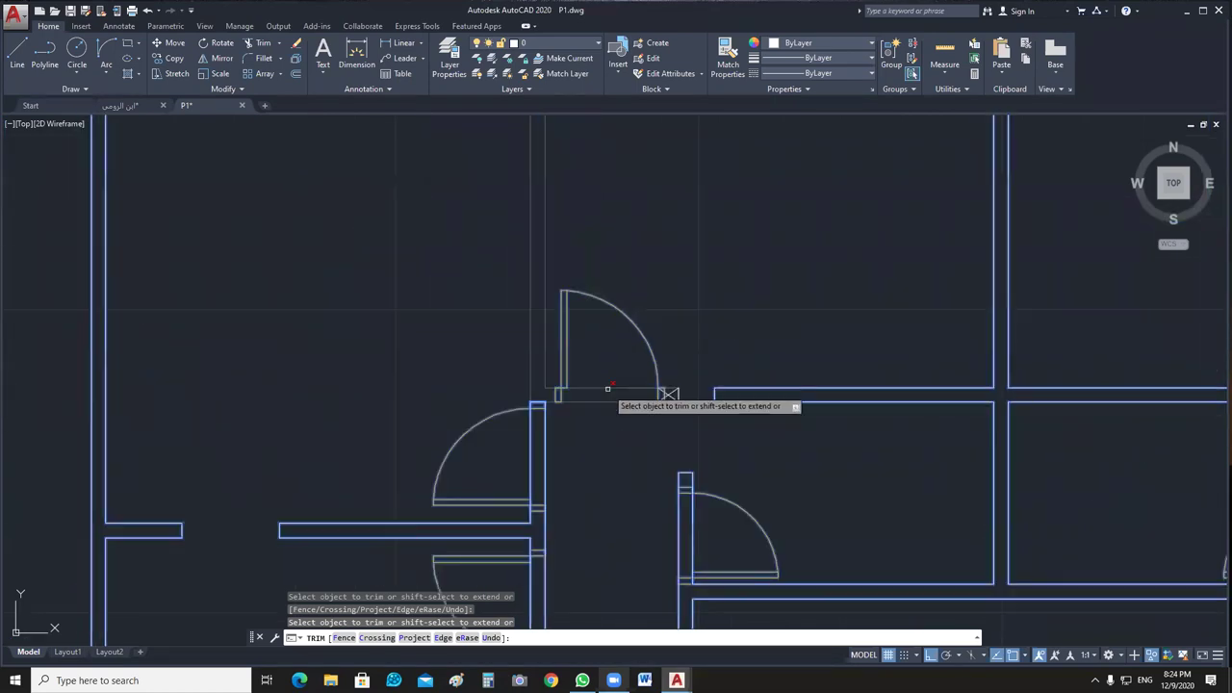
scroll(523, 349, "down", 5)
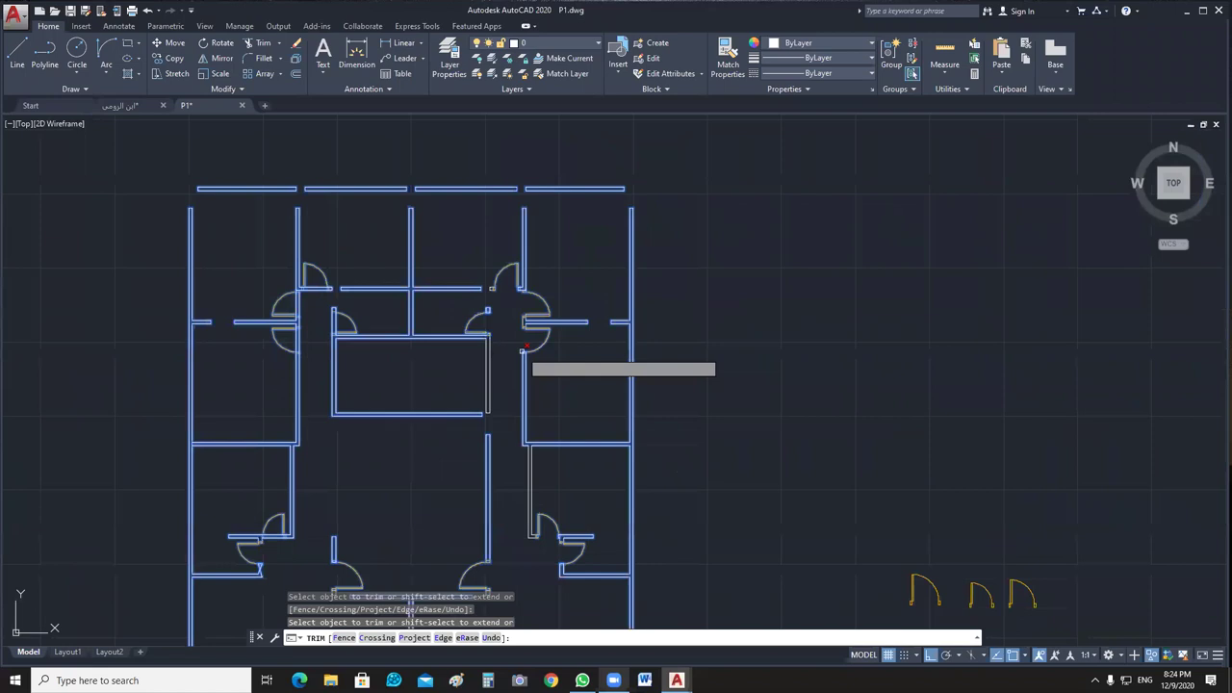
Undo the earlier object isolation and window-select a wall line.
key("ctrl+z")
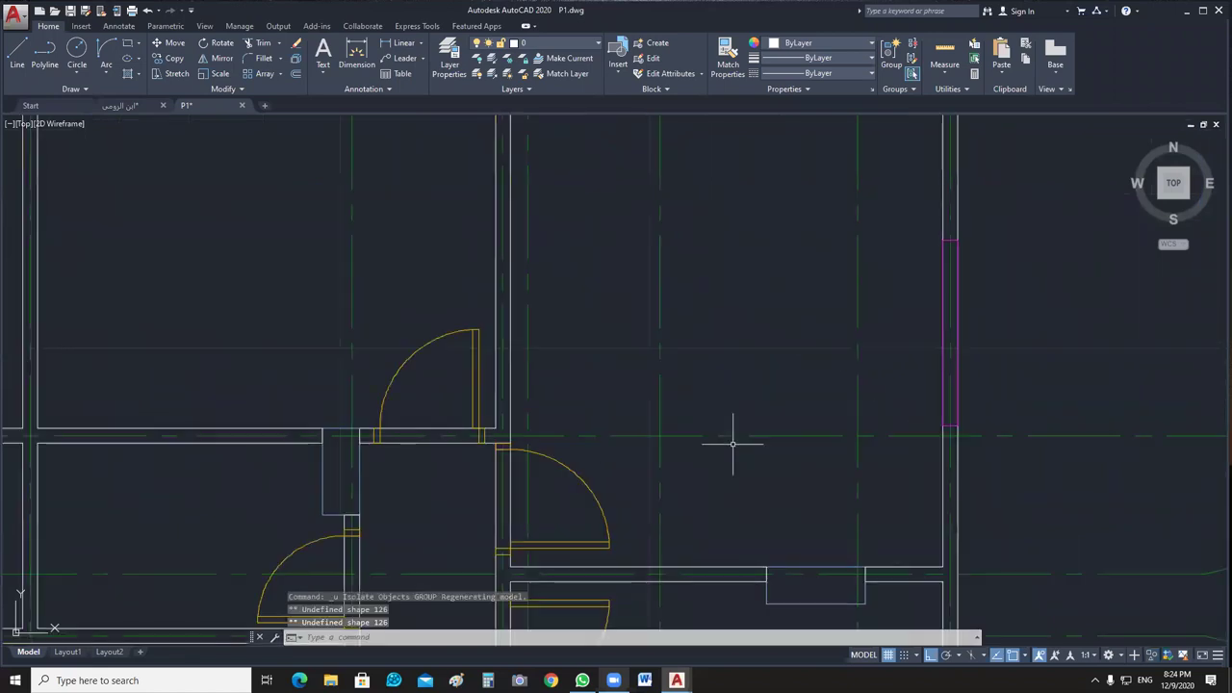
scroll(732, 444, "down", 3)
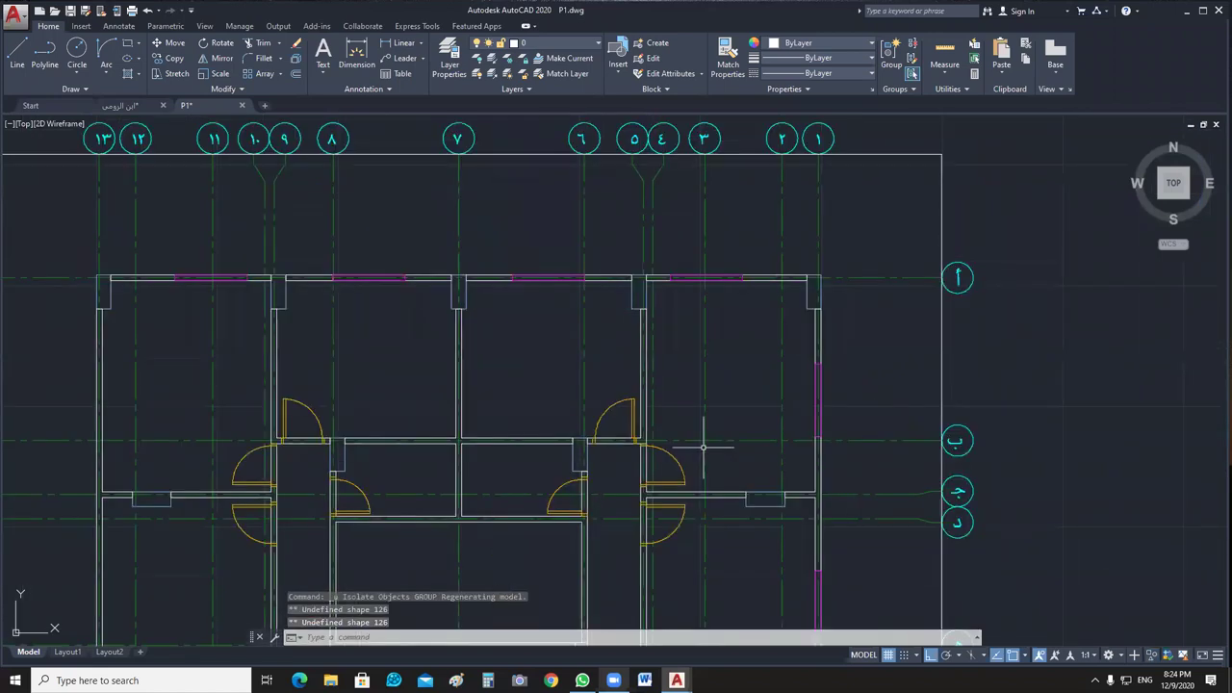
scroll(709, 433, "up", 5)
left_click(548, 460)
left_click(596, 491)
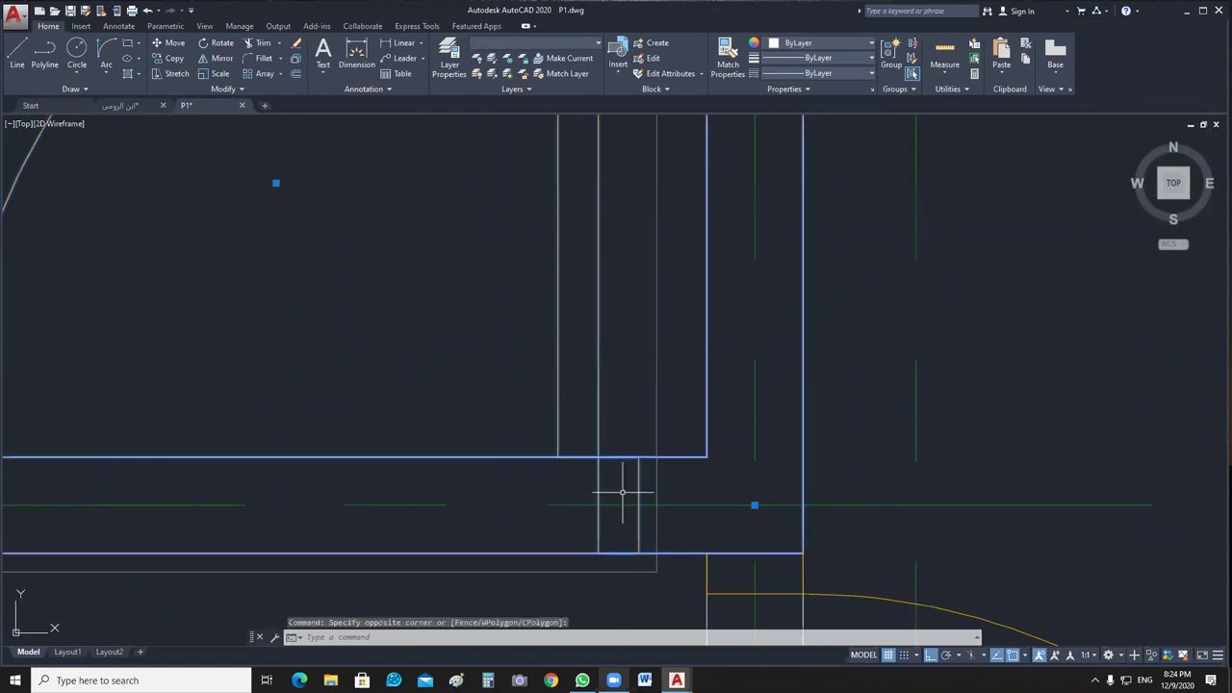
left_click(622, 492)
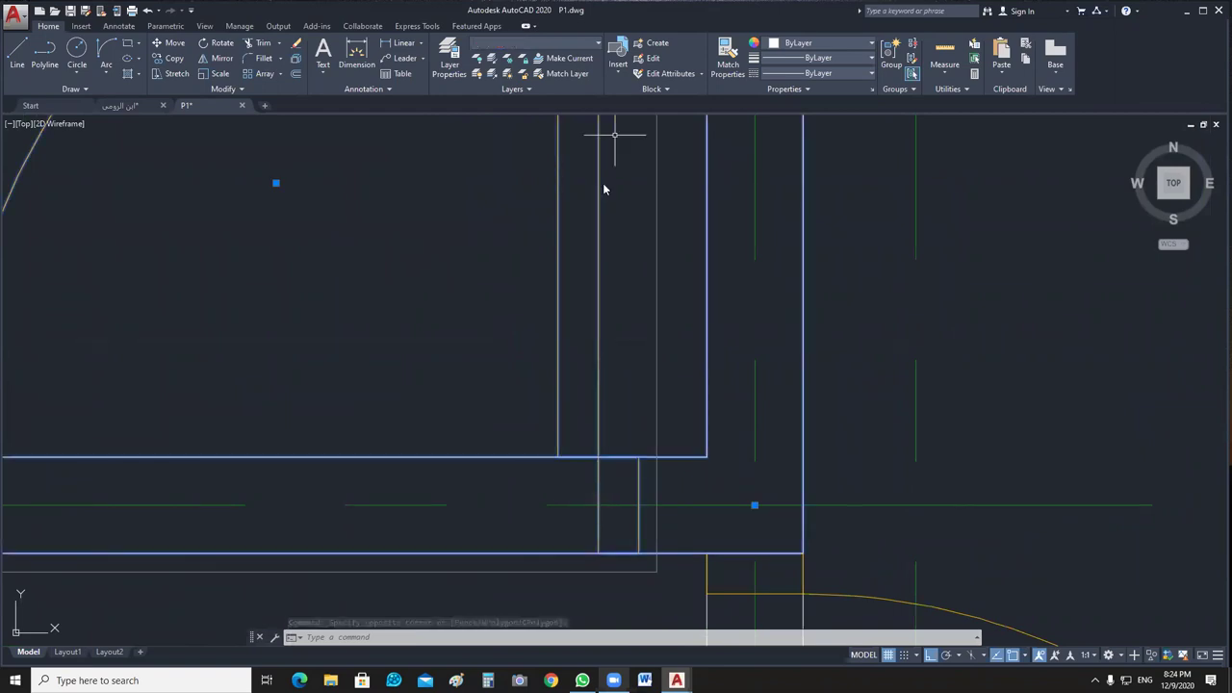
Select all similar wall objects and isolate them, hiding the grid axes and windows.
right_click(519, 358)
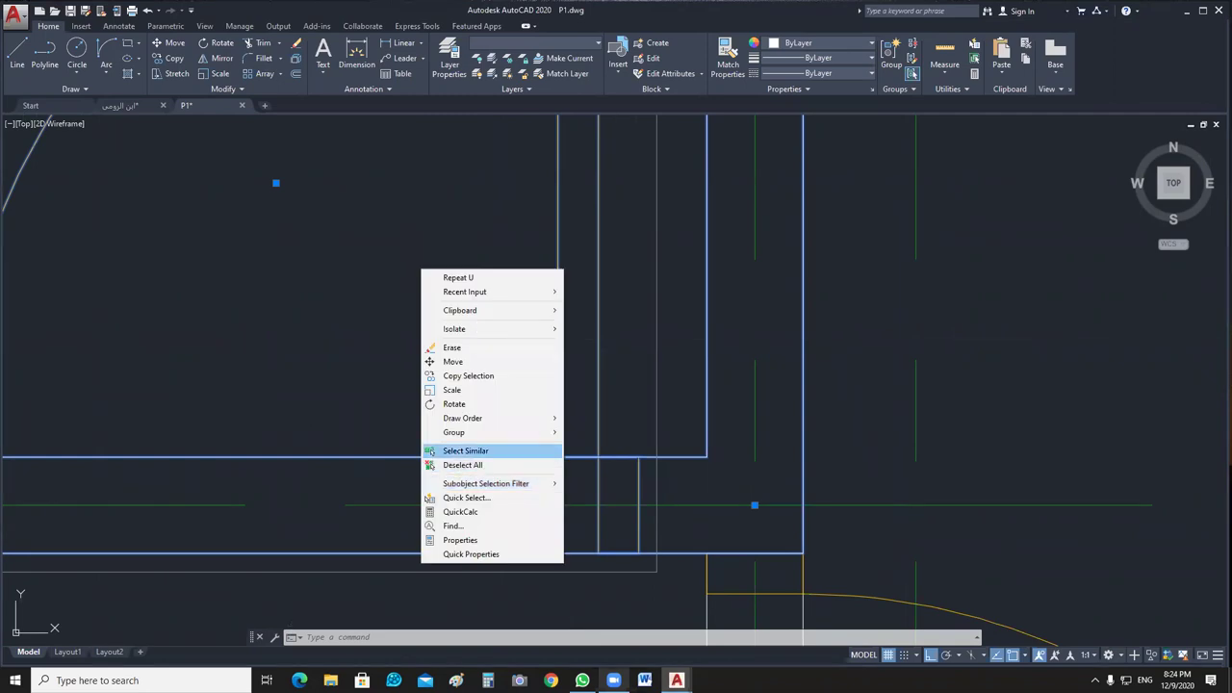
left_click(465, 451)
right_click(484, 268)
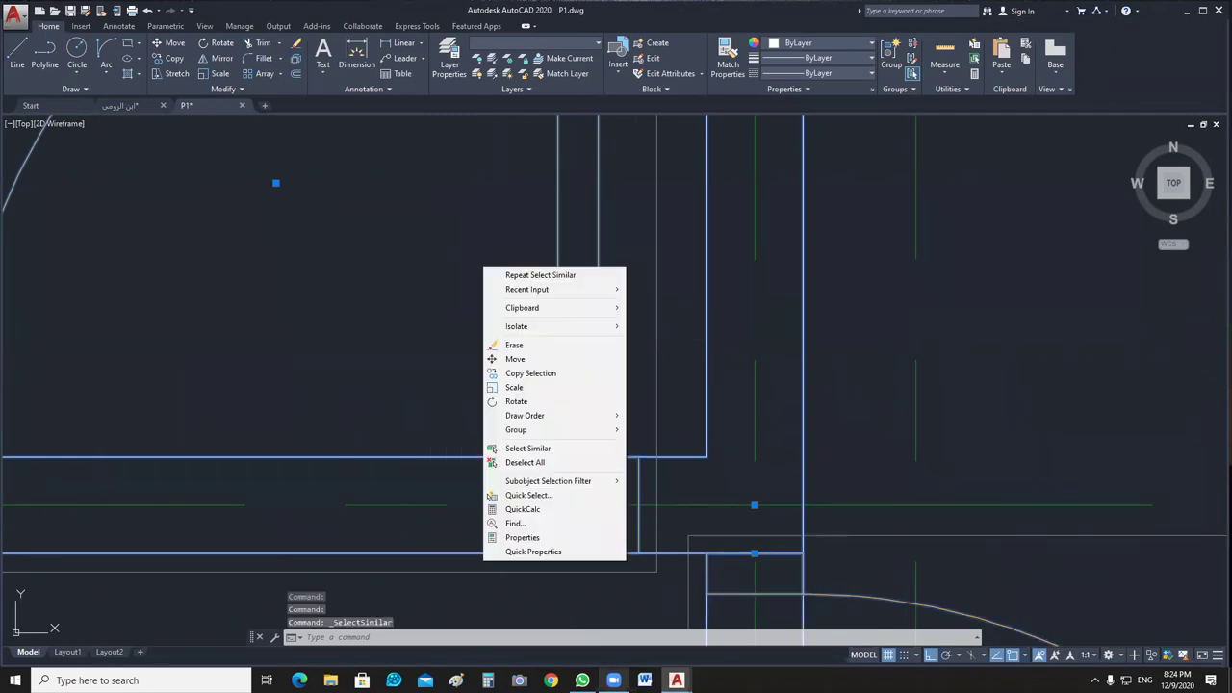
mouse_move(549, 326)
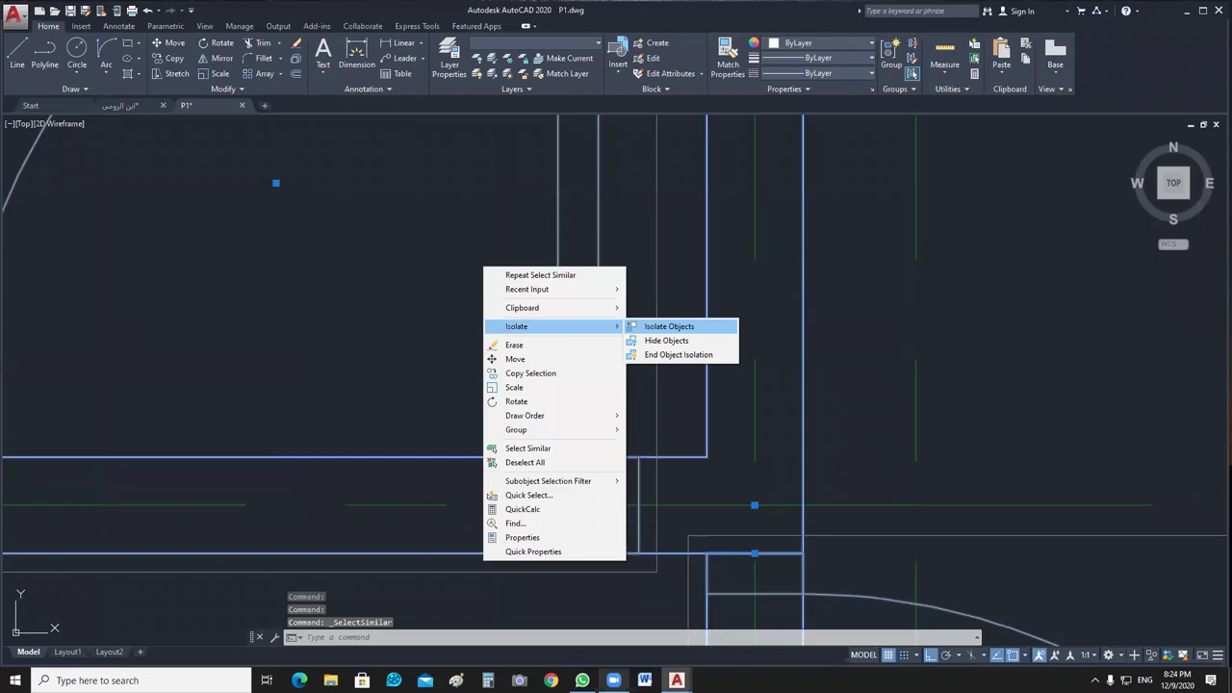
left_click(669, 326)
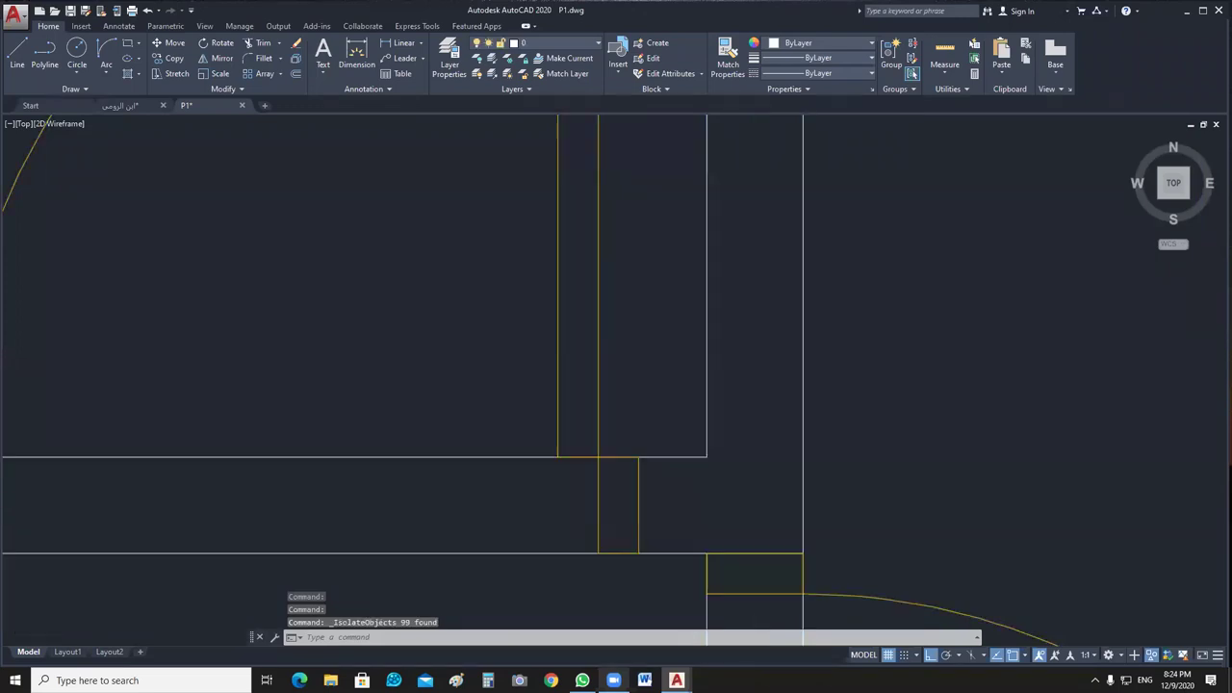
Crossing-select the isolated walls and doors.
scroll(664, 318, "down", 3)
left_click(672, 299)
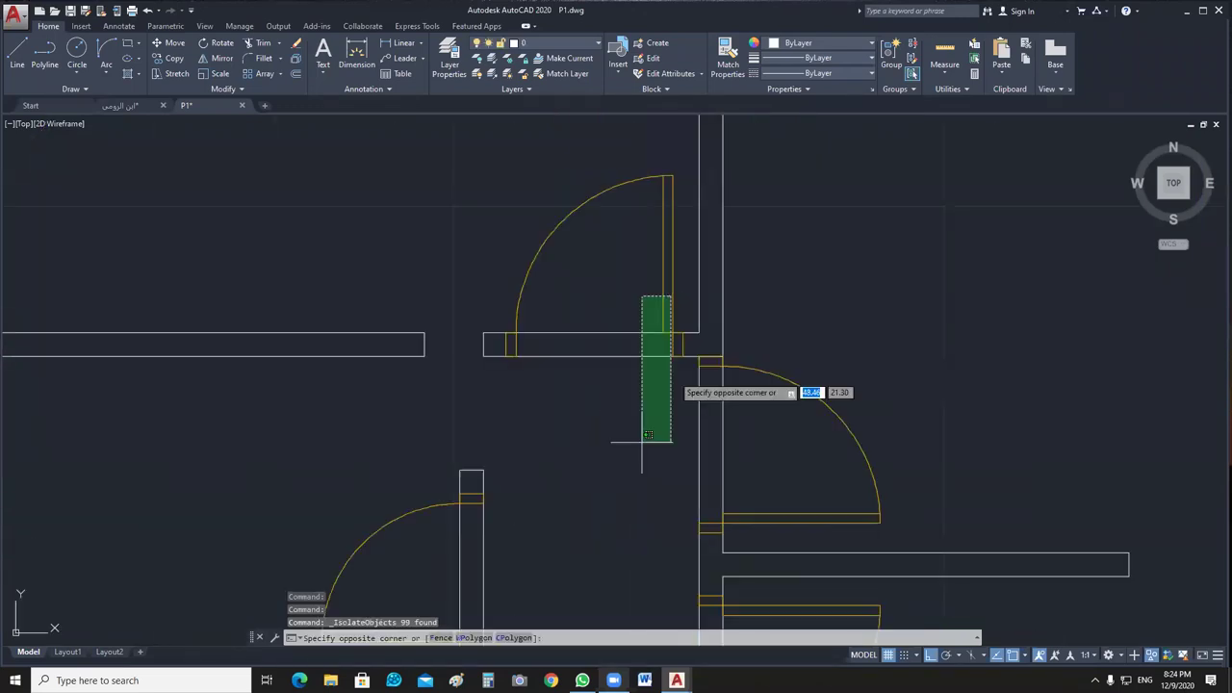
left_click(648, 435)
middle_click_drag(626, 390, 621, 409)
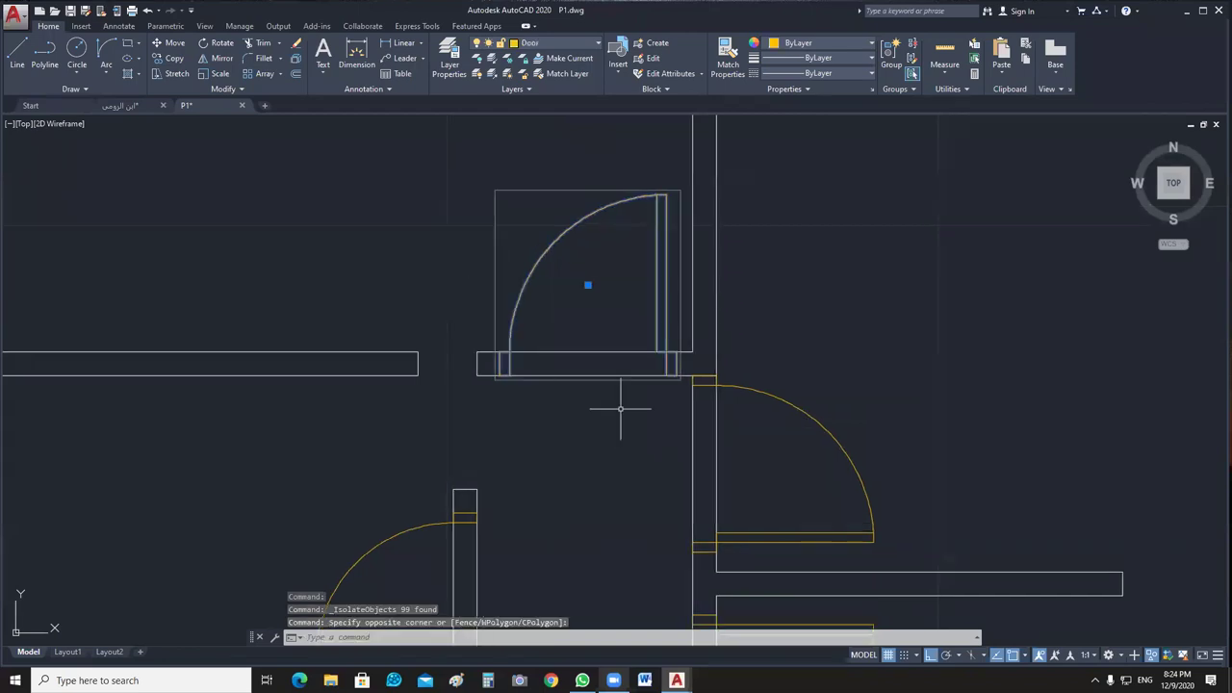
key("Escape")
scroll(894, 260, "down", 5)
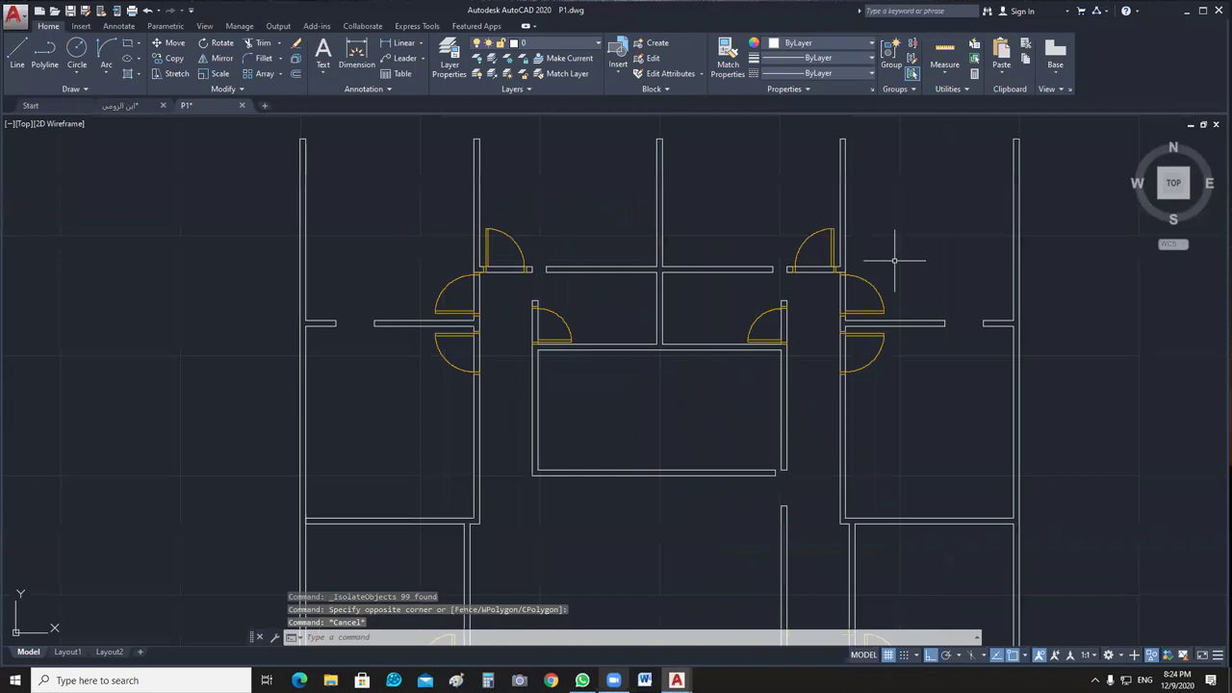
scroll(708, 192, "down", 3)
left_click(803, 193)
left_click(702, 453)
scroll(787, 188, "up", 5)
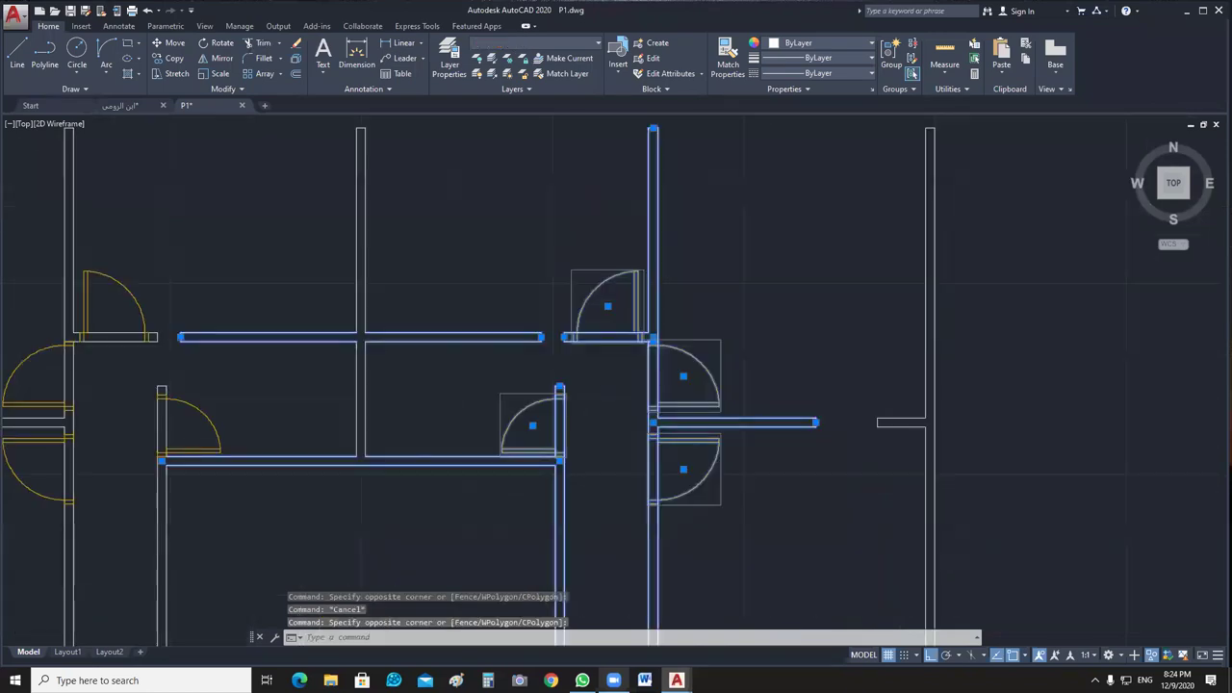
scroll(582, 137, "up", 5)
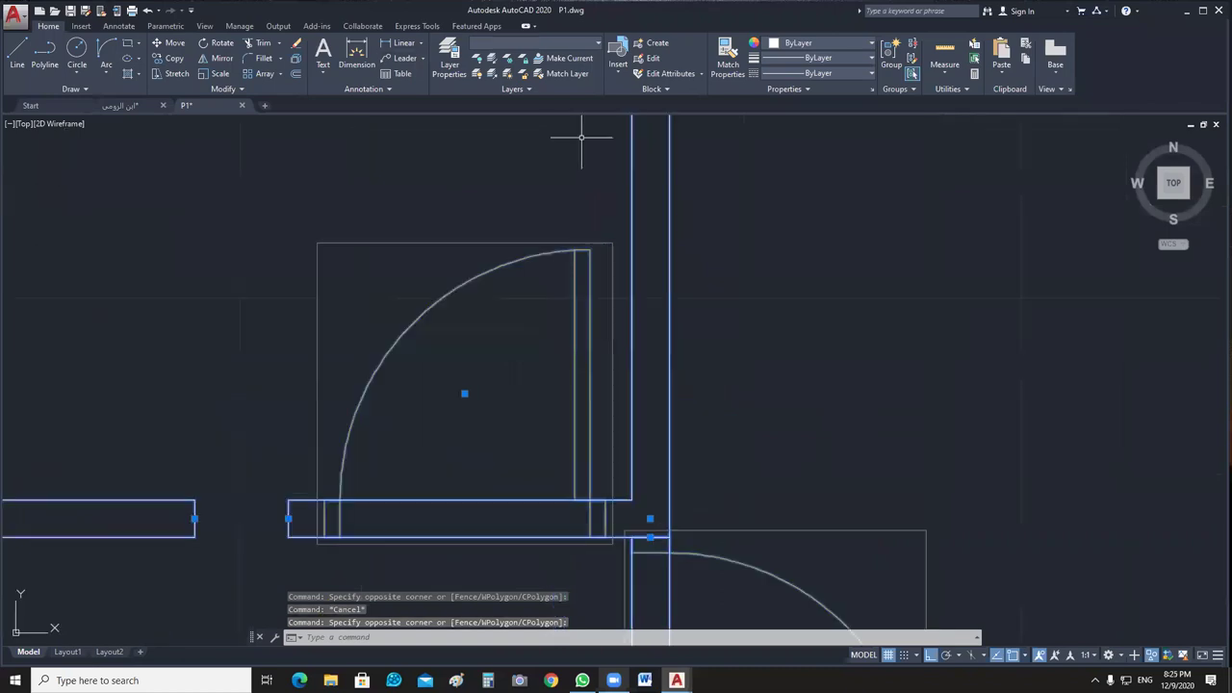
Start TRIM and cut the wall line between the first door's jambs.
type("tr")
key("Return")
middle_click_drag(487, 538, 564, 412)
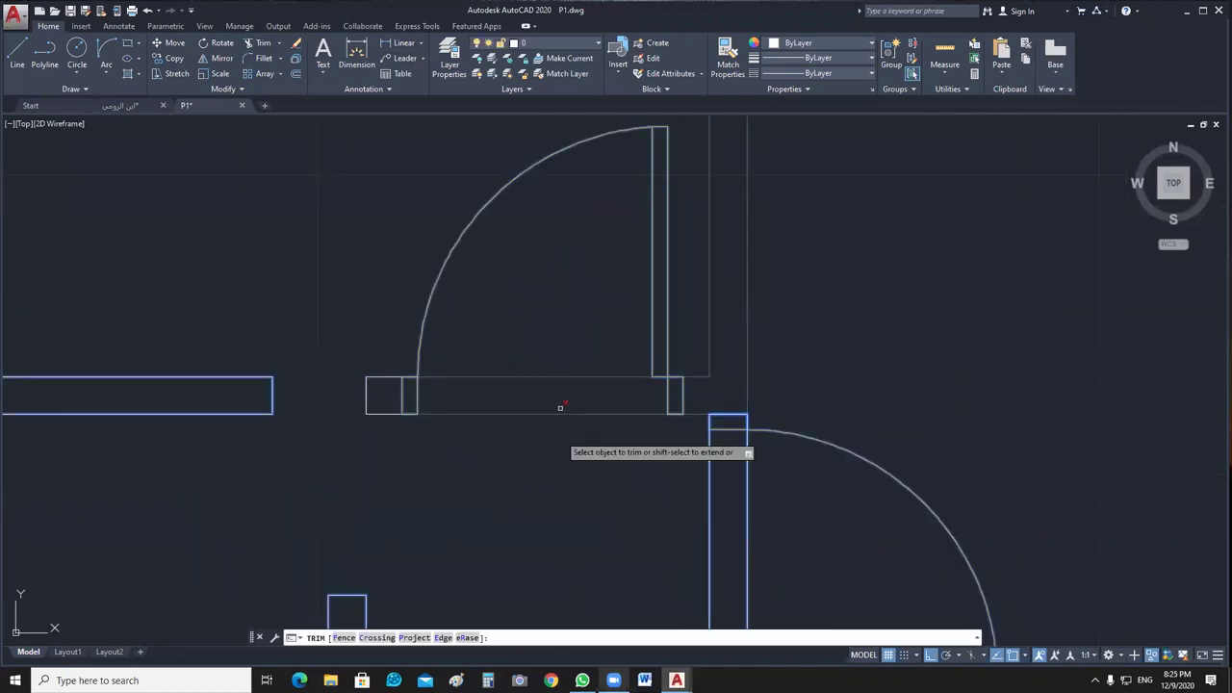
left_click(563, 415)
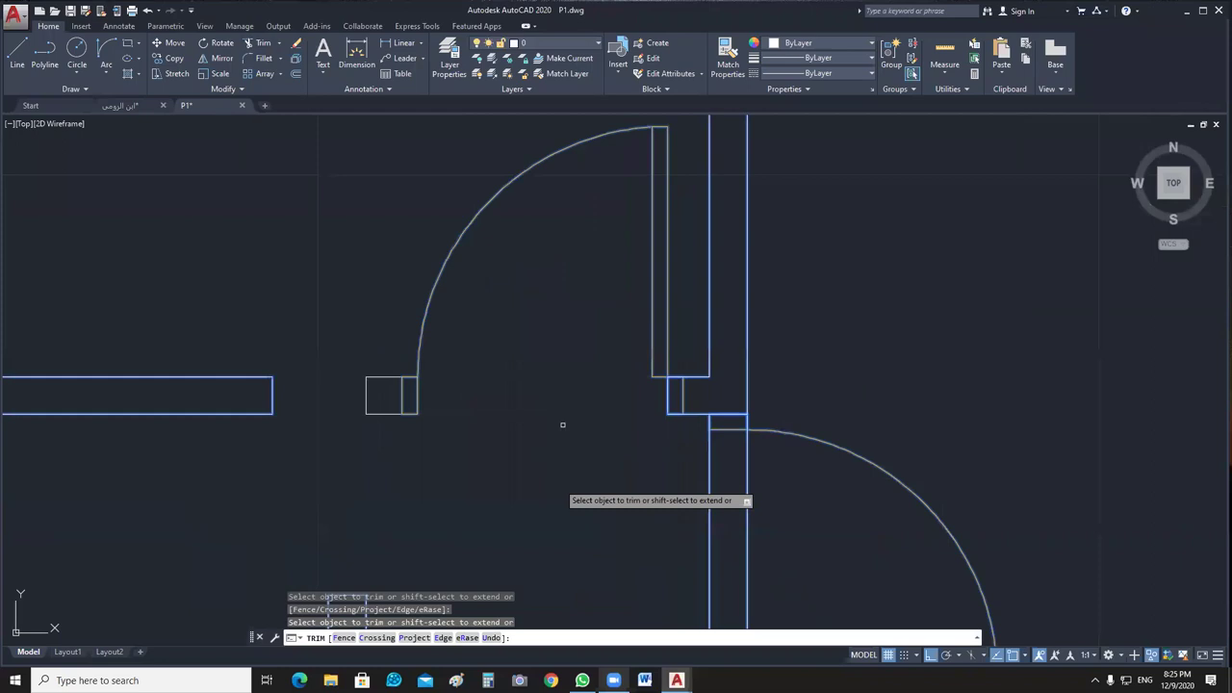
Cut the wall line across the lower doorway under its door arc, then end TRIM.
middle_click_drag(656, 582, 636, 367)
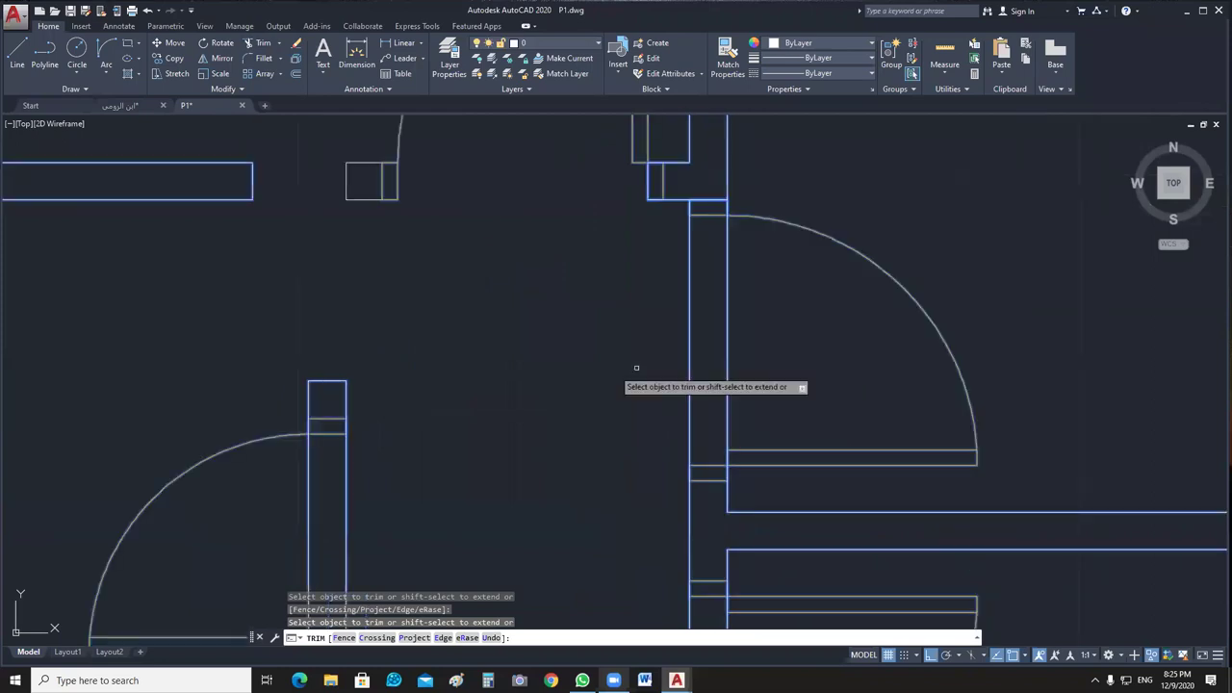
middle_click_drag(539, 673, 704, 336)
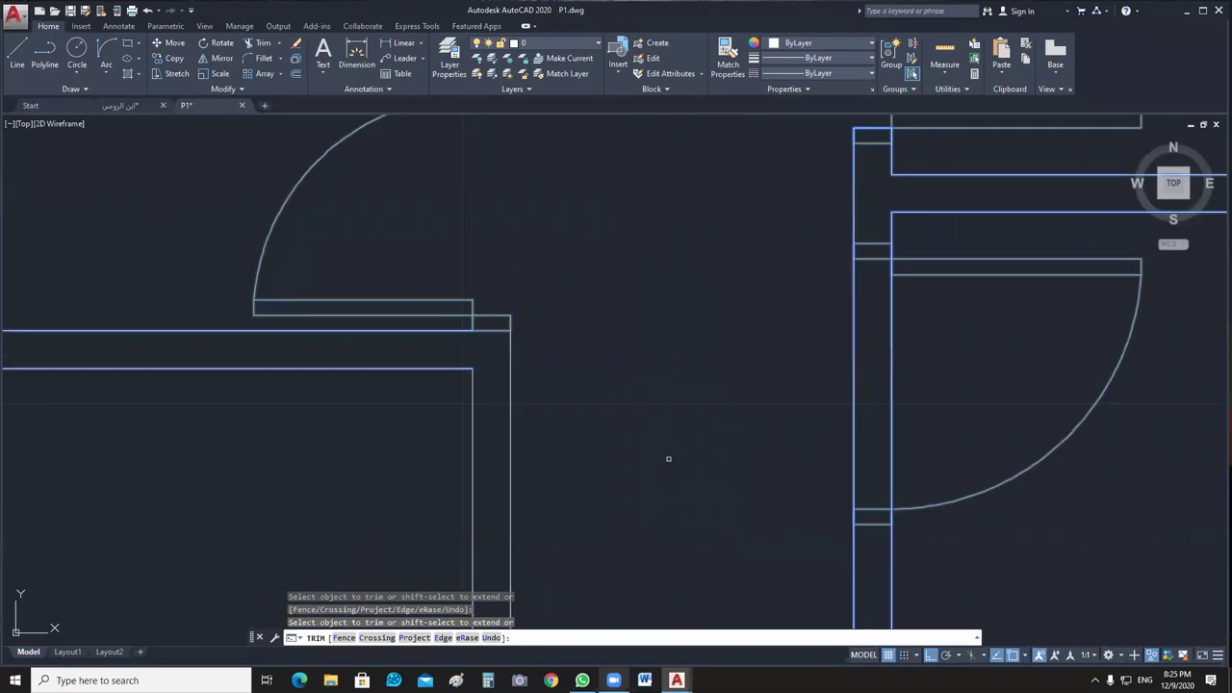
scroll(668, 458, "down", 4)
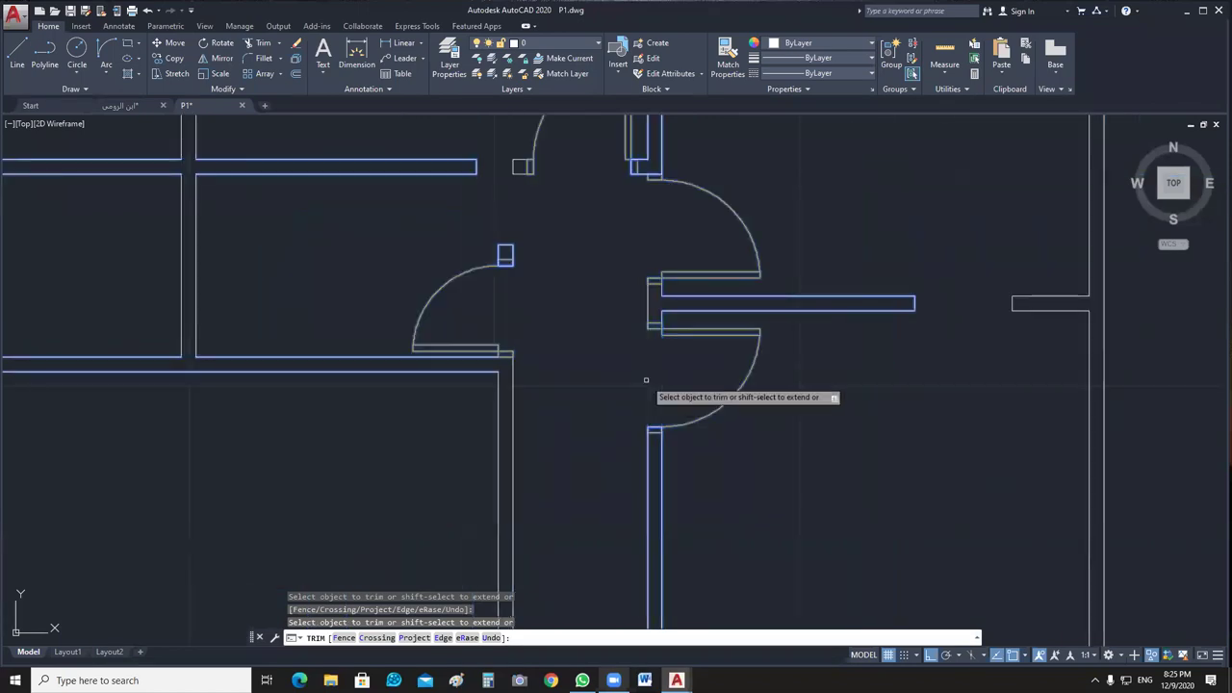
scroll(637, 376, "up", 2)
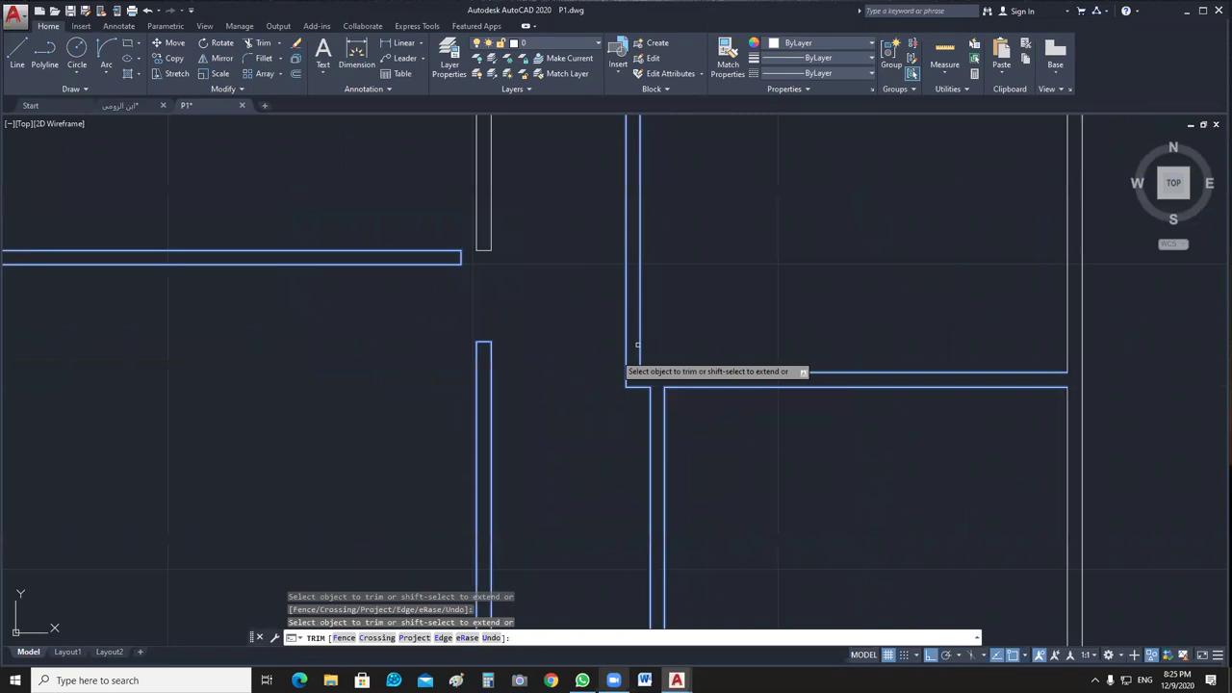
scroll(608, 435, "down", 5)
scroll(627, 448, "up", 2)
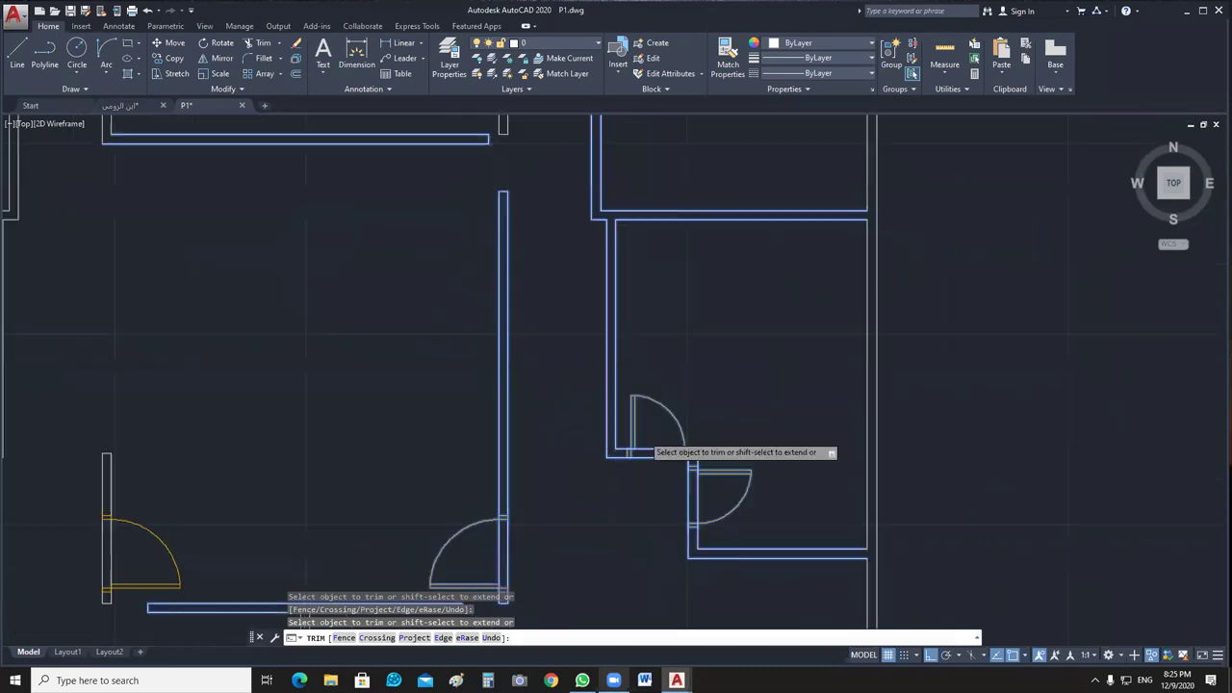
scroll(643, 446, "up", 3)
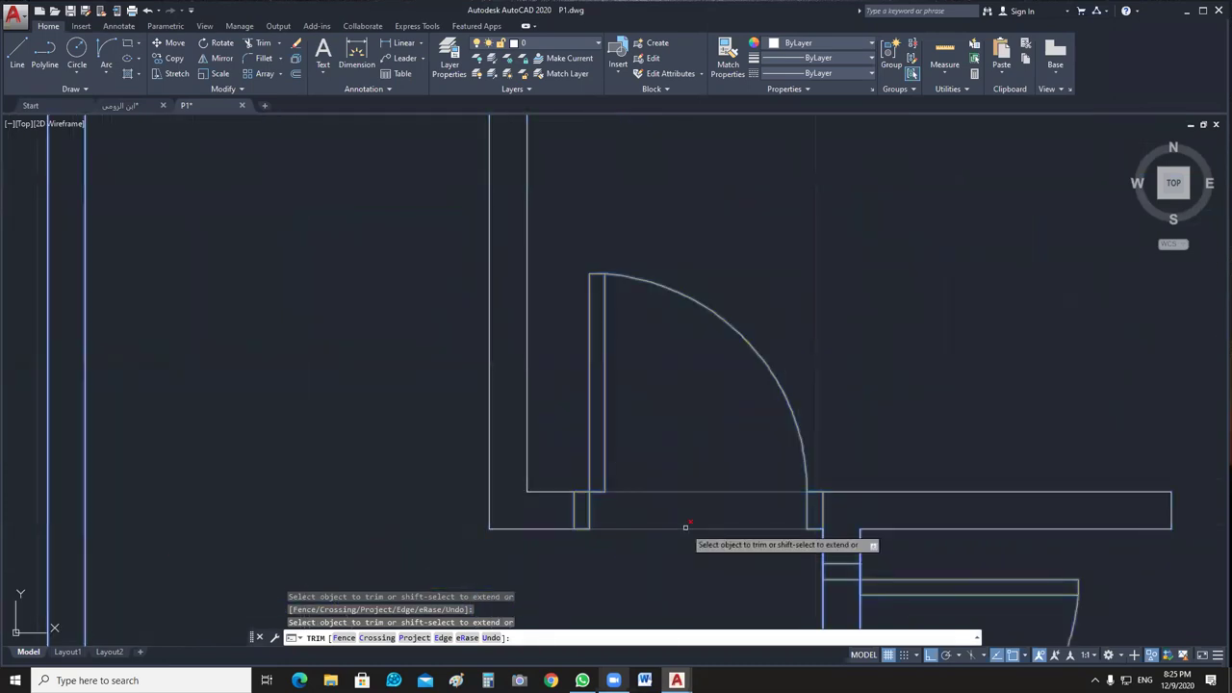
scroll(682, 528, "up", 2)
scroll(645, 363, "down", 2)
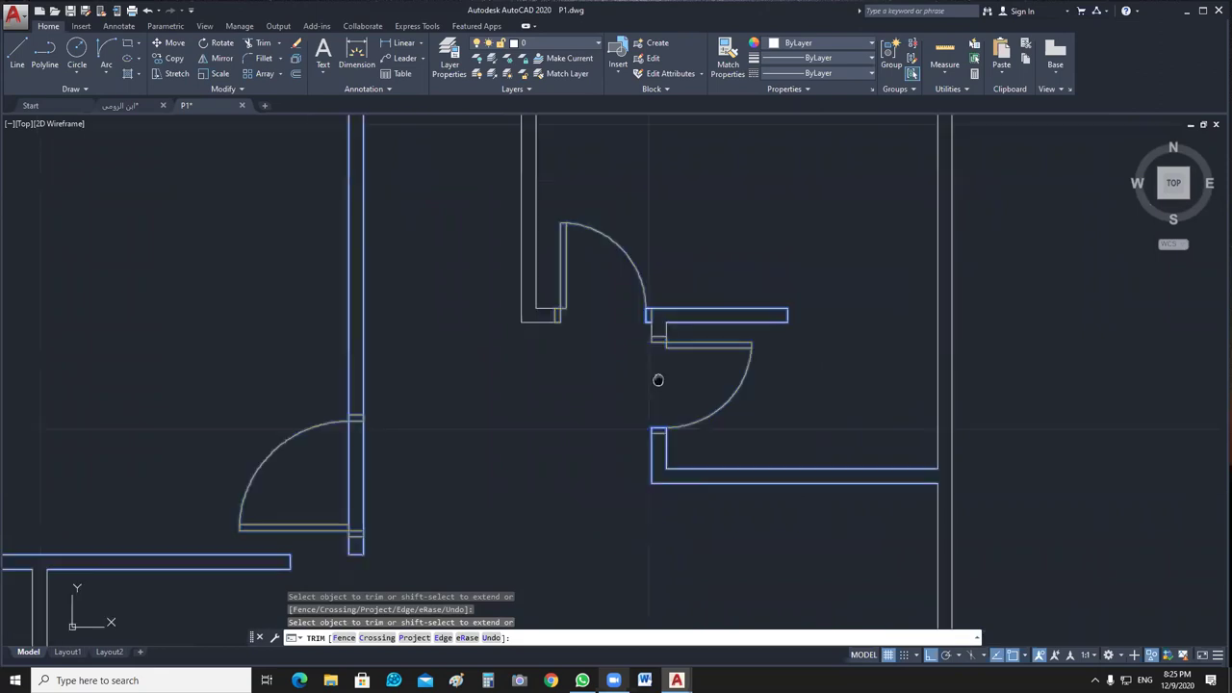
middle_click_drag(370, 455, 573, 416)
left_click(568, 419)
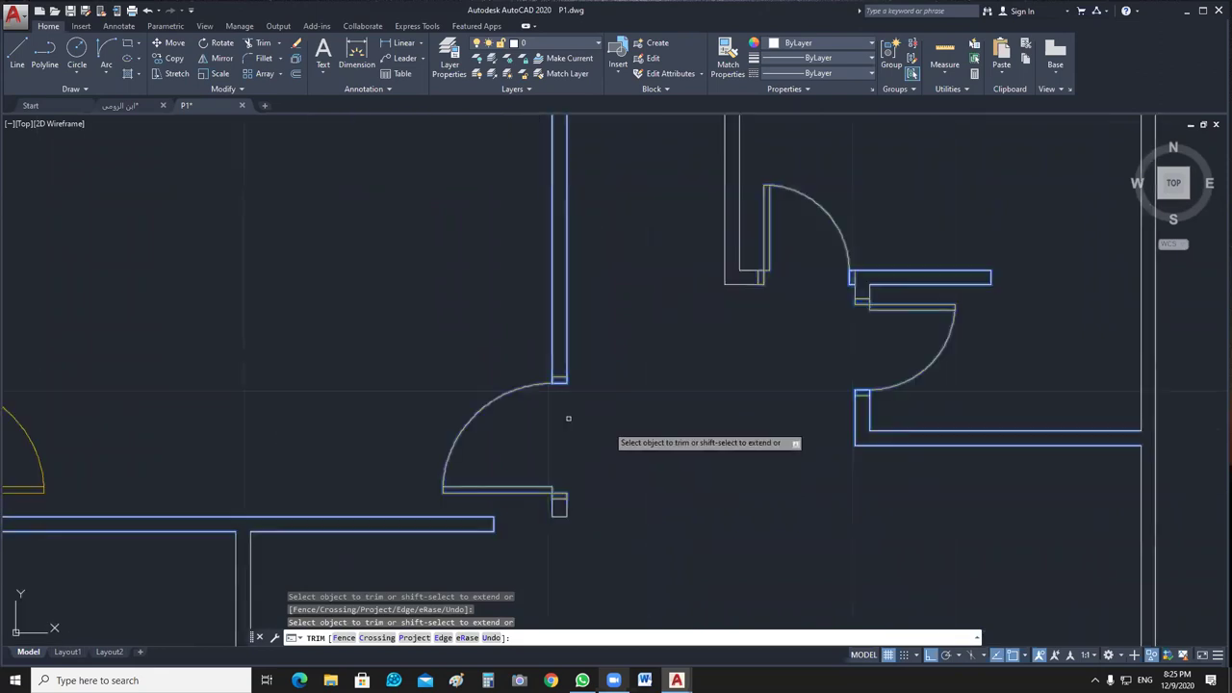
key("Escape")
middle_click_drag(974, 377, 729, 448)
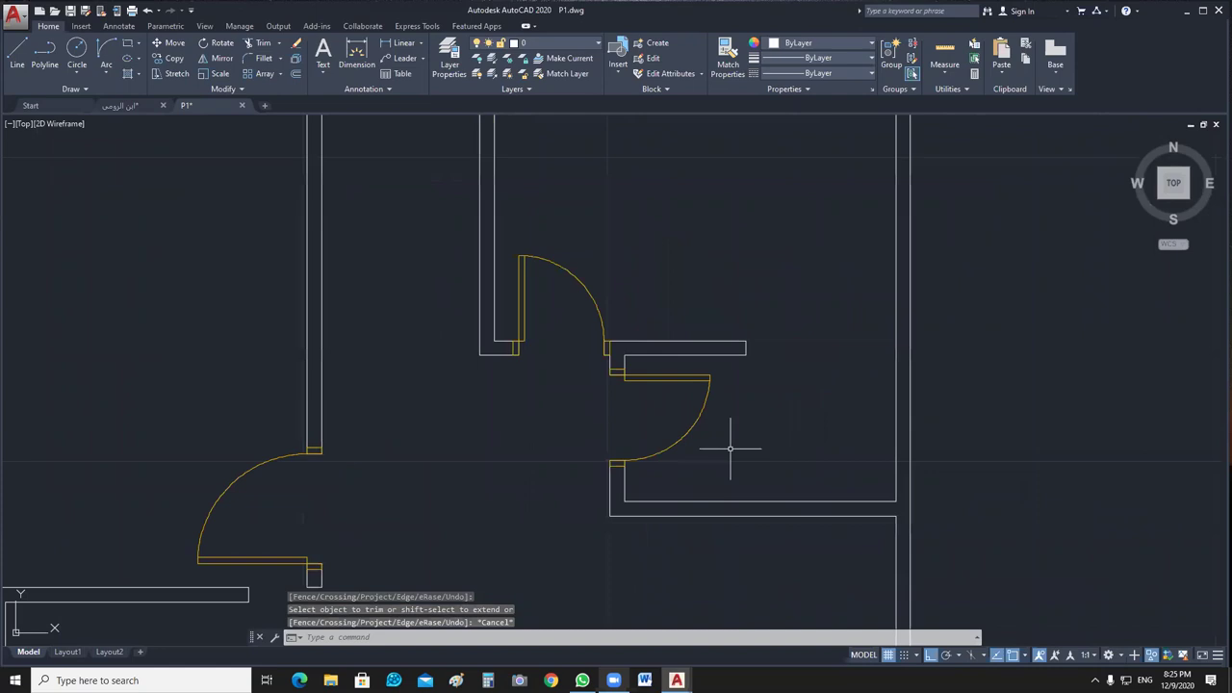
scroll(730, 448, "up", 2)
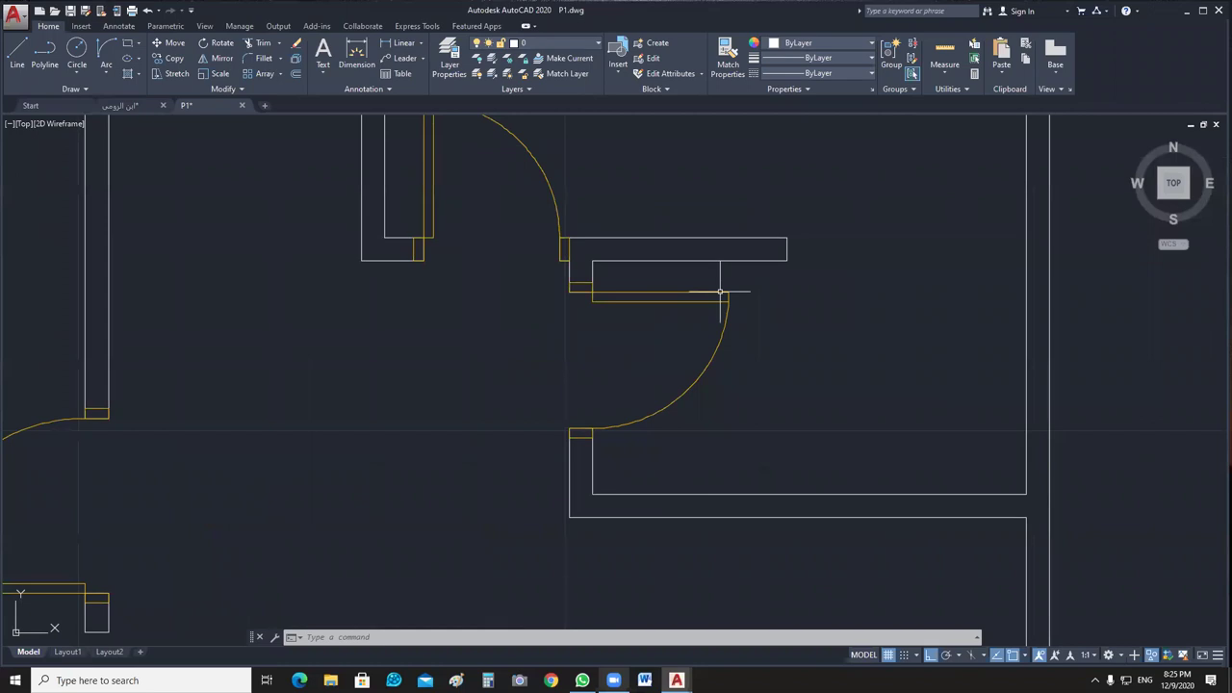
left_click(790, 255)
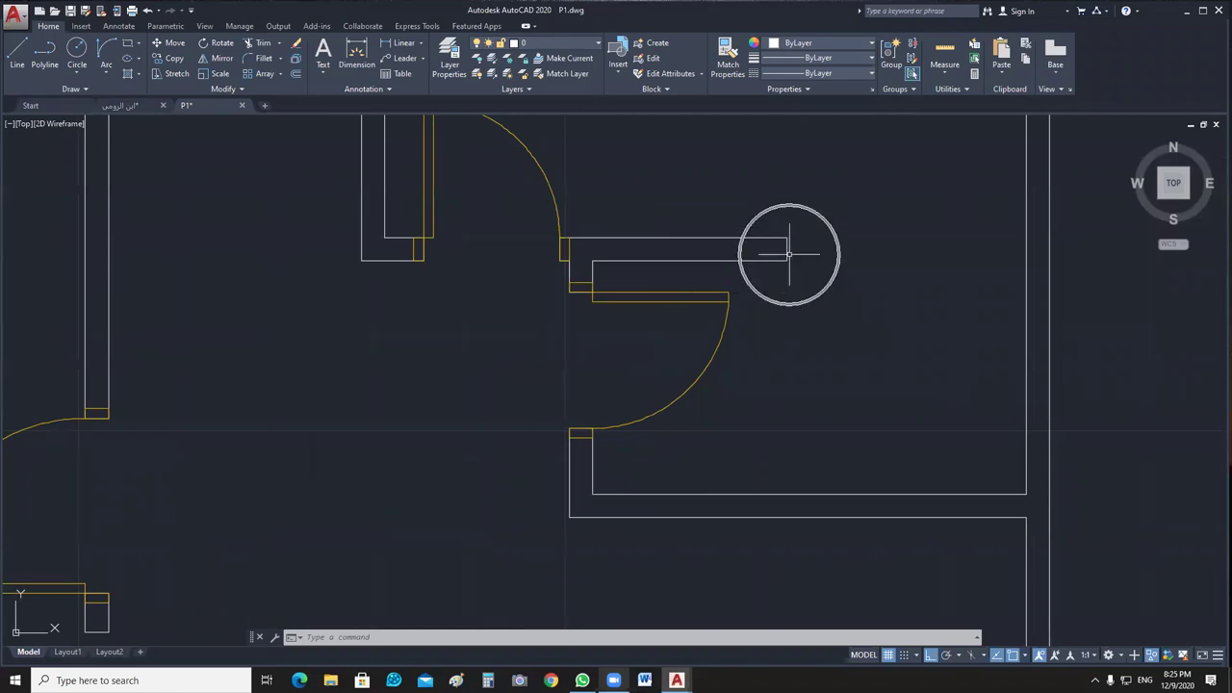
left_click(478, 59)
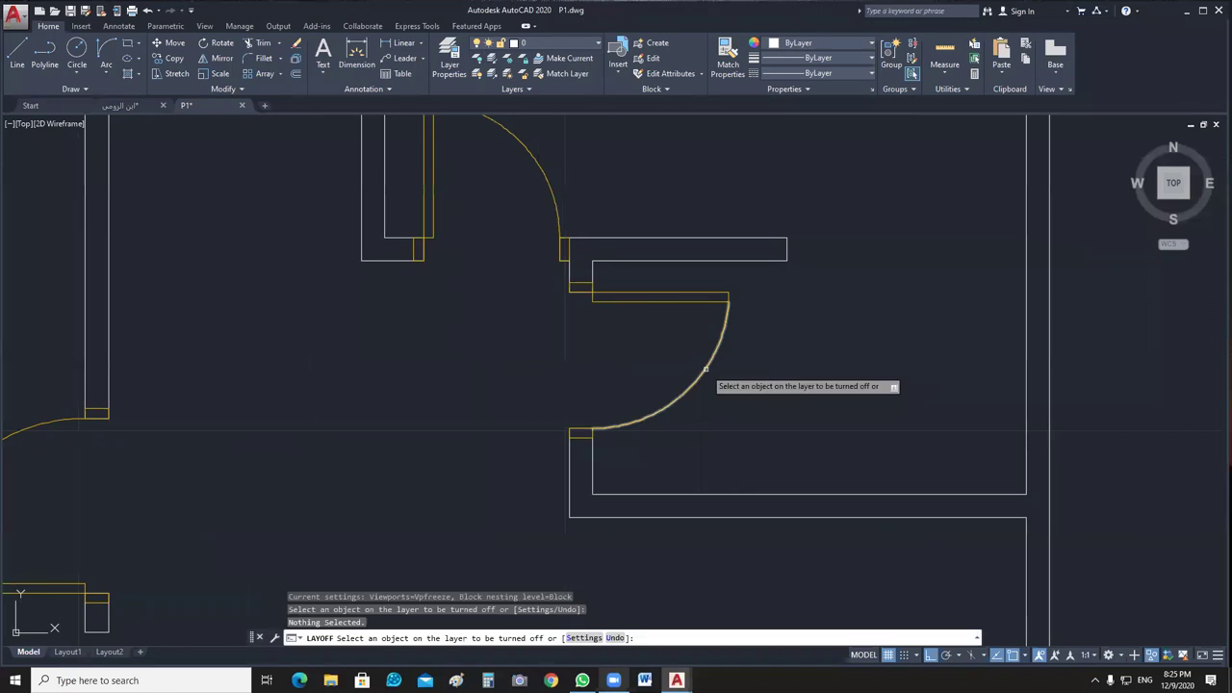
left_click(705, 369)
scroll(741, 404, "down", 2)
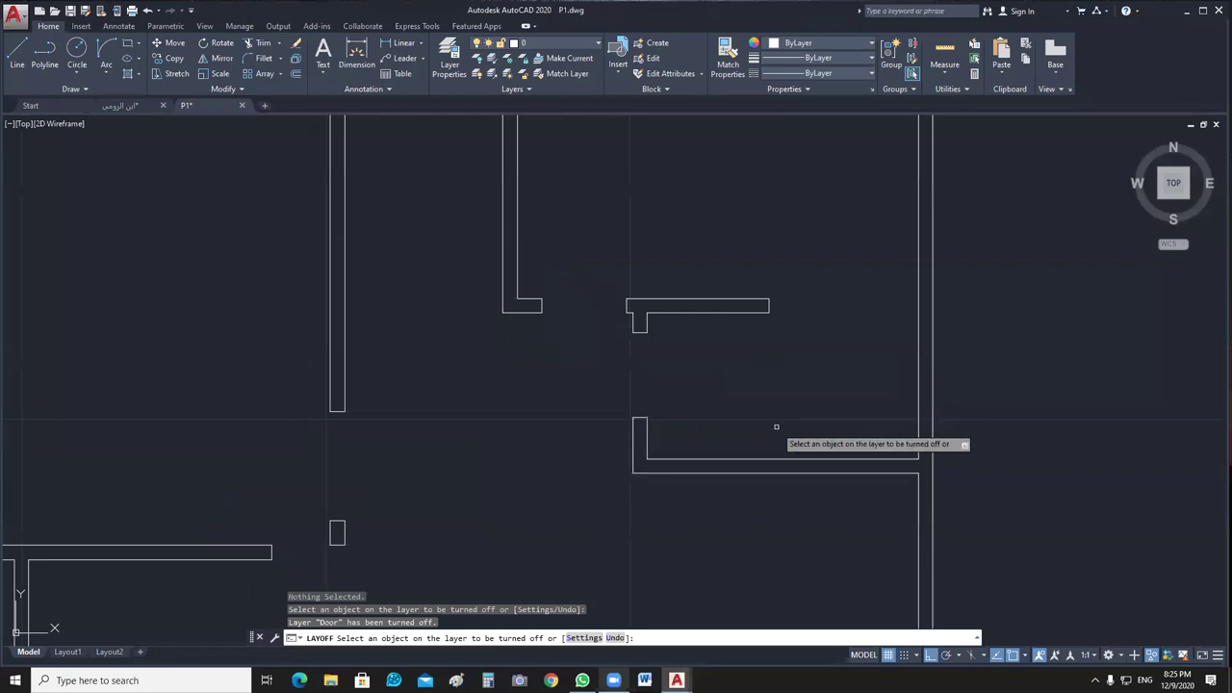
scroll(768, 410, "down", 4)
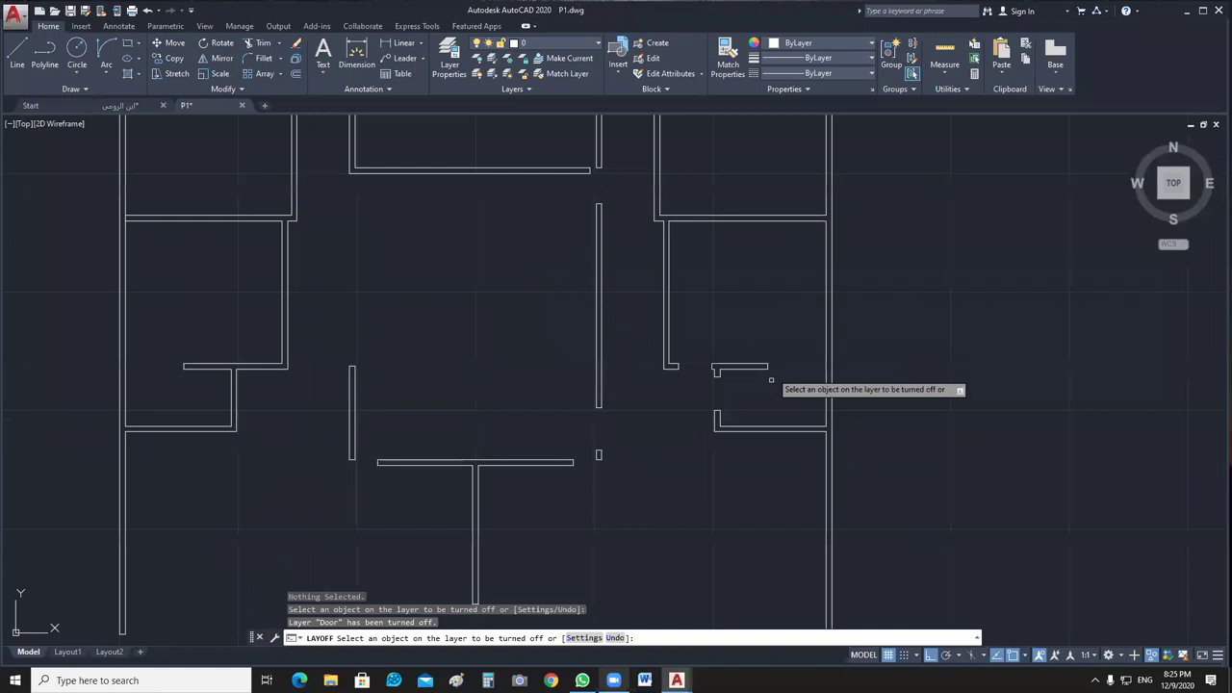
middle_click_drag(770, 381, 810, 517)
middle_click_drag(775, 308, 781, 448)
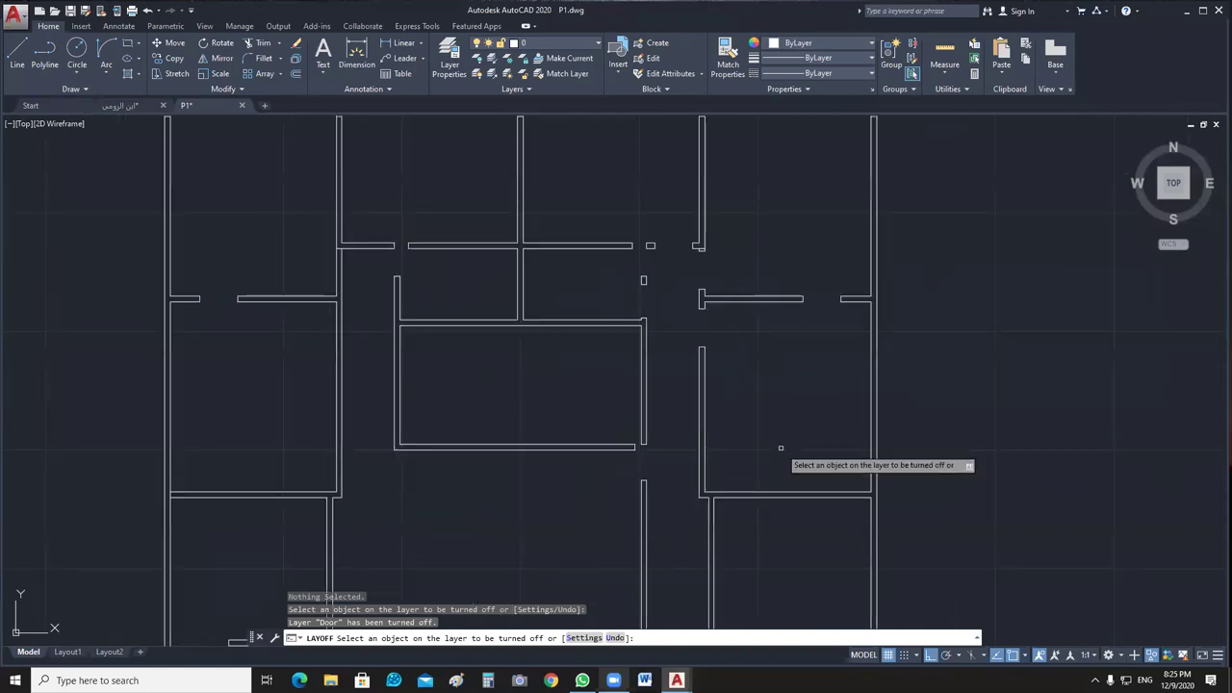
scroll(623, 280, "up", 6)
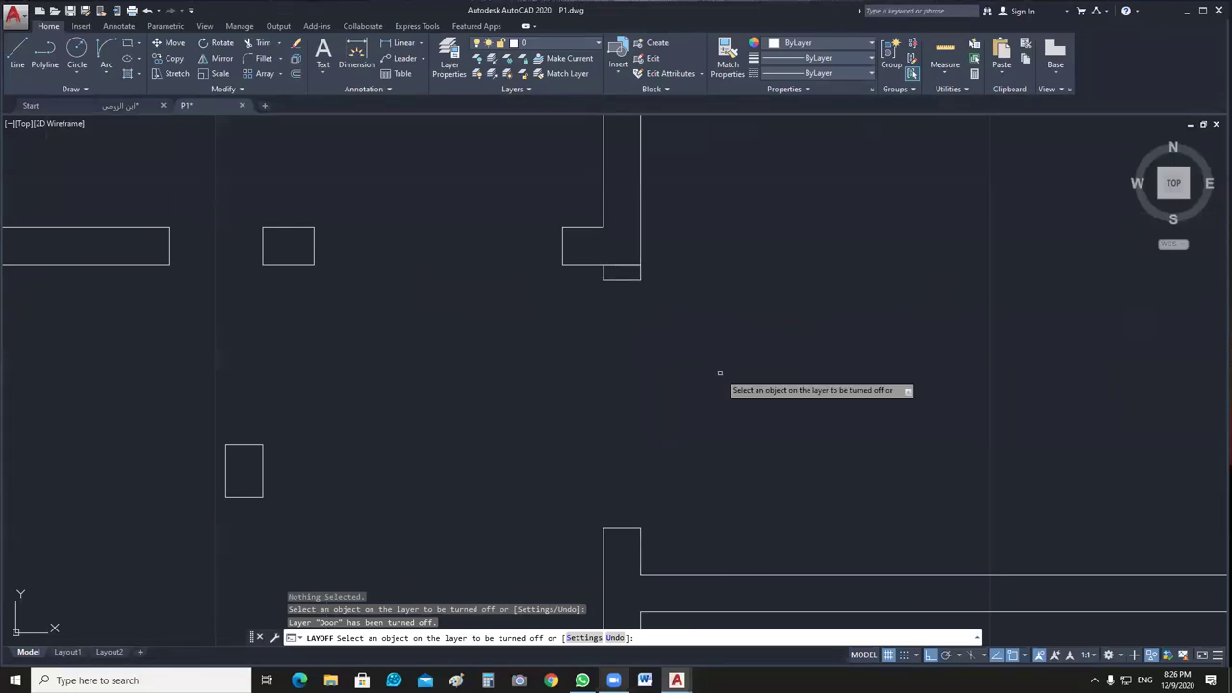
scroll(741, 371, "down", 5)
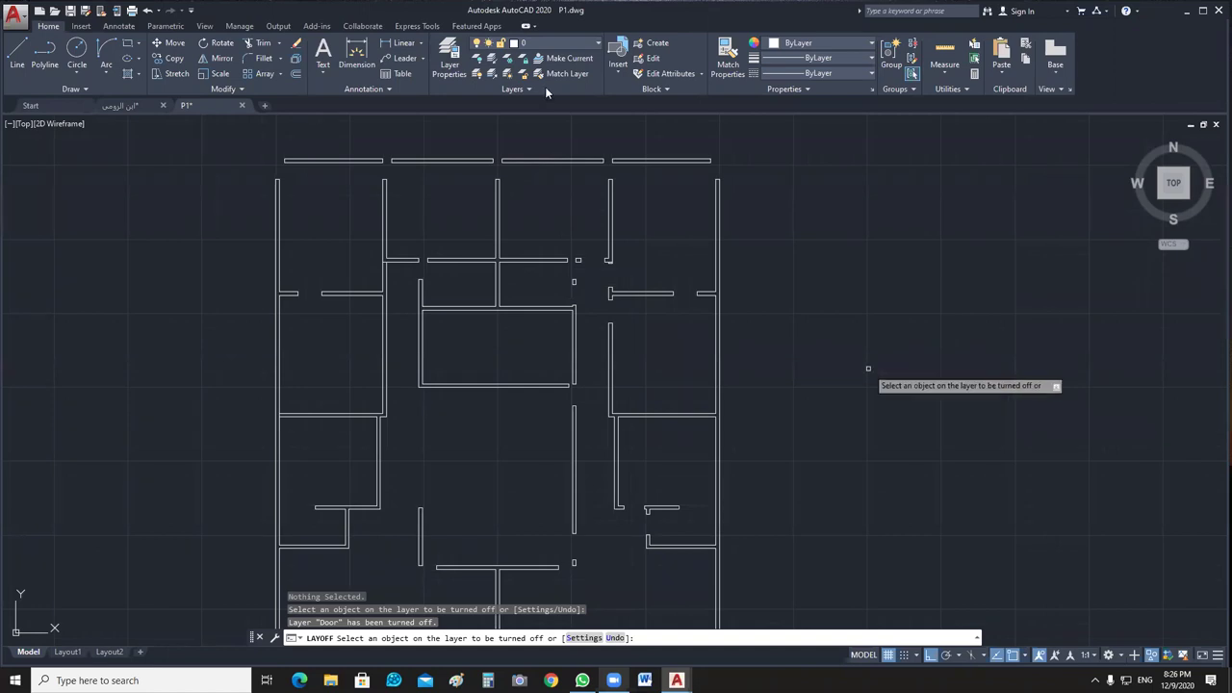
key("Escape")
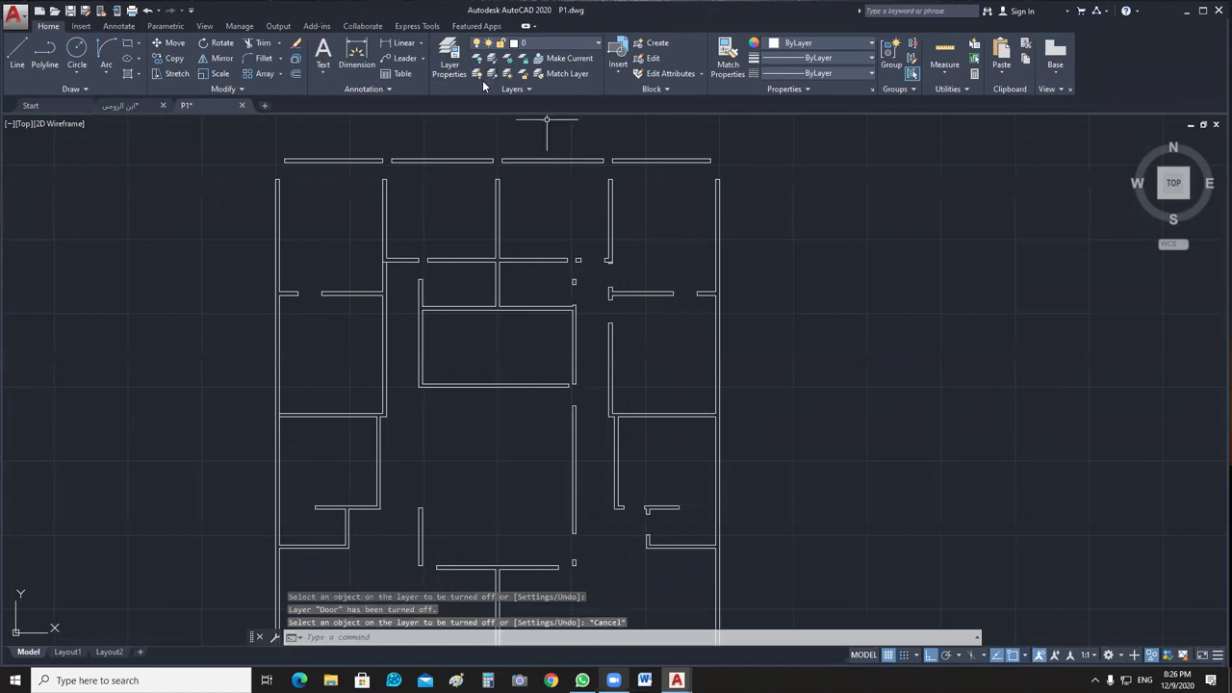
key("ctrl+z")
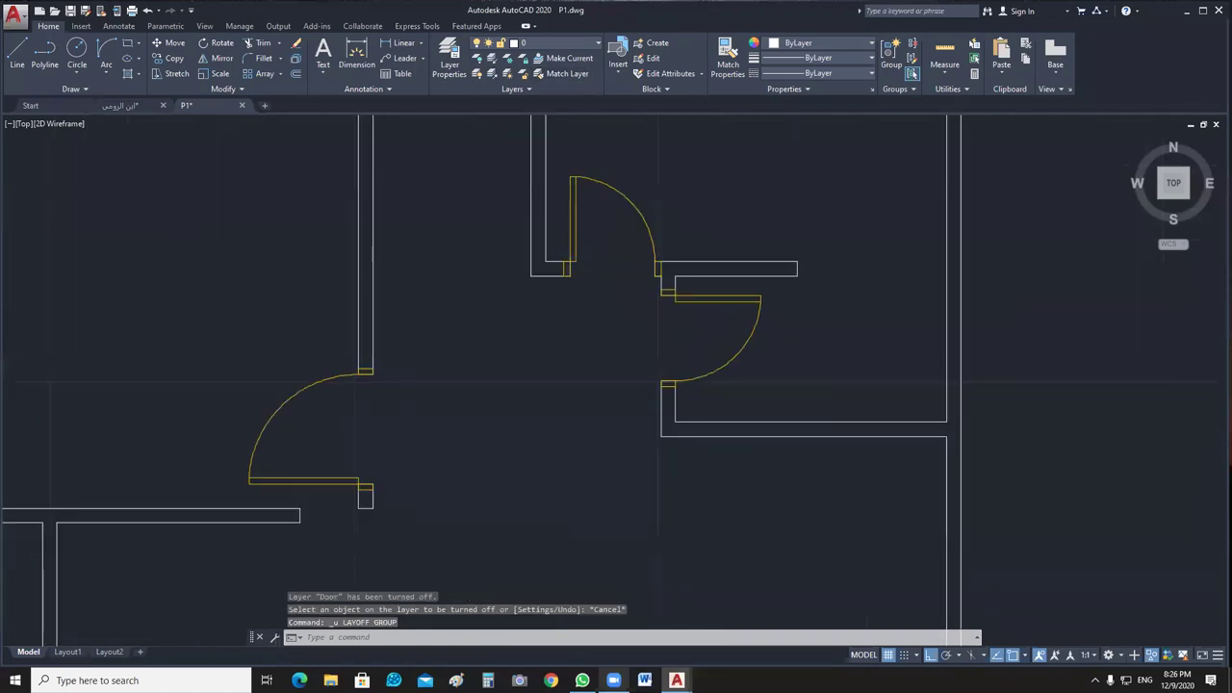
middle_click(737, 390)
middle_click(738, 390)
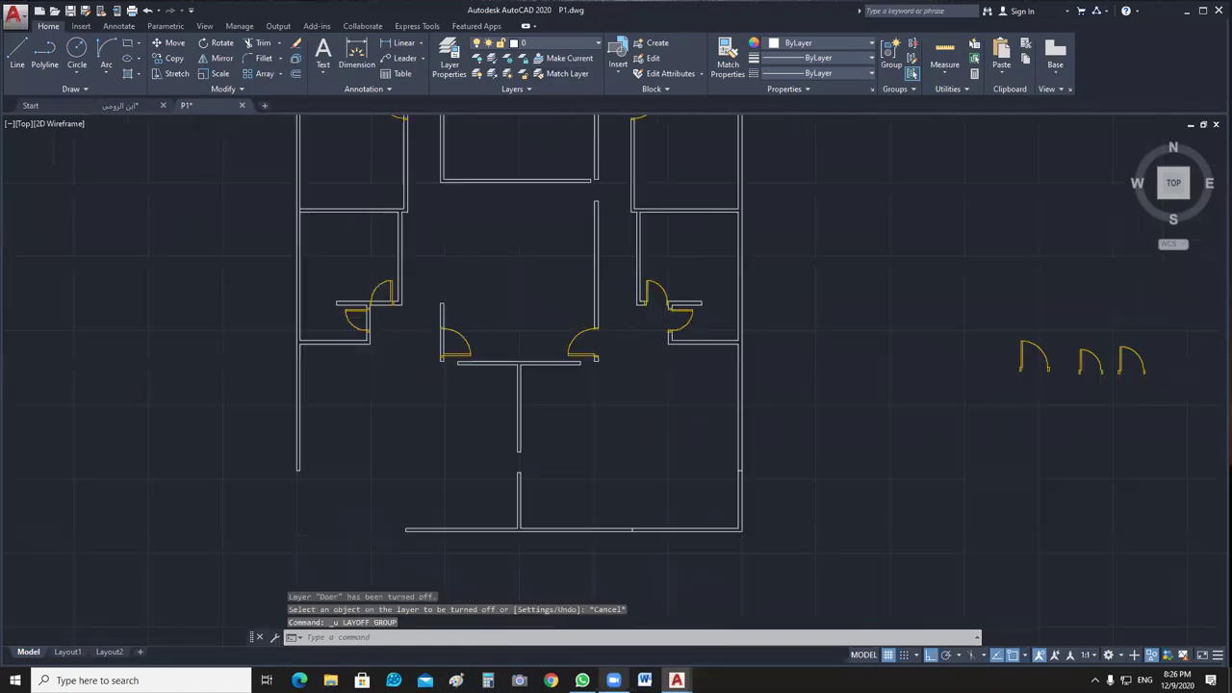
middle_click_drag(738, 390, 754, 407)
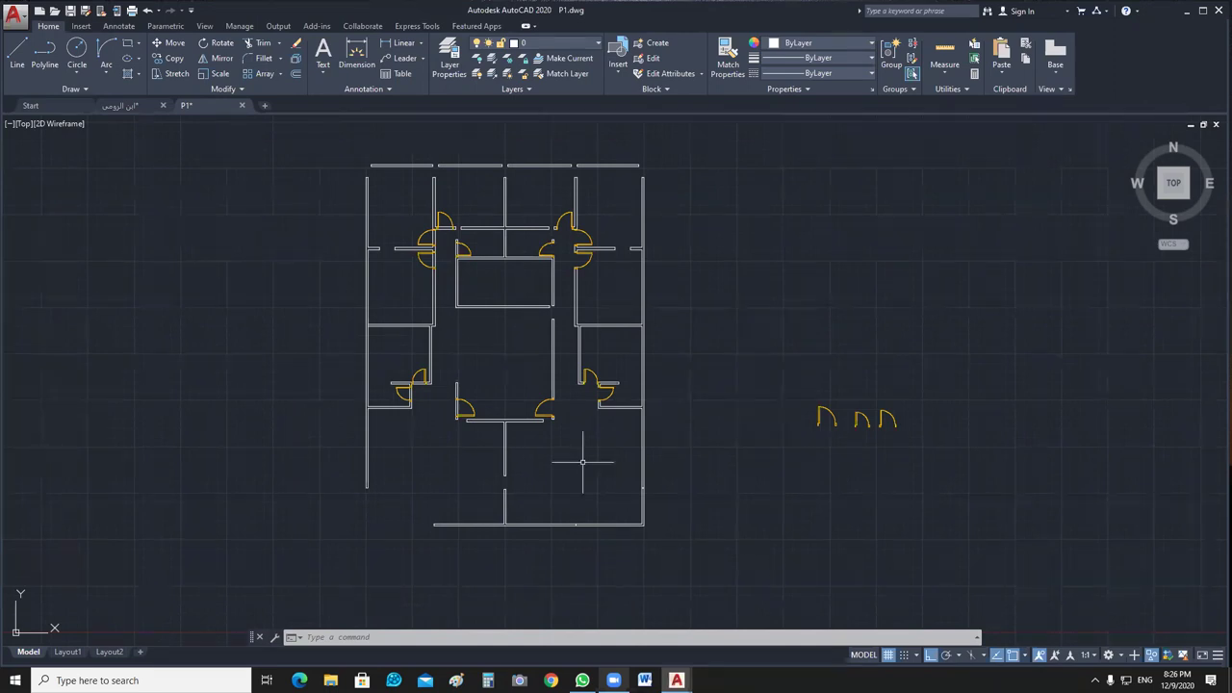
scroll(481, 279, "up", 4)
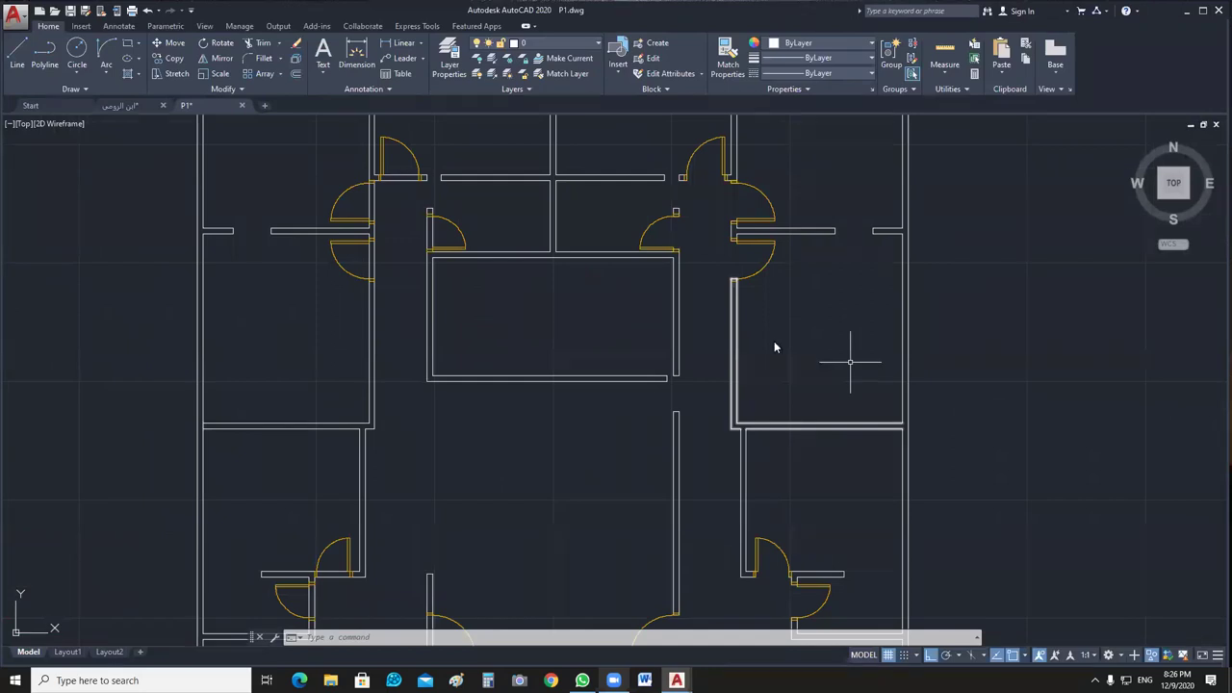
key("ctrl+z")
right_click(722, 288)
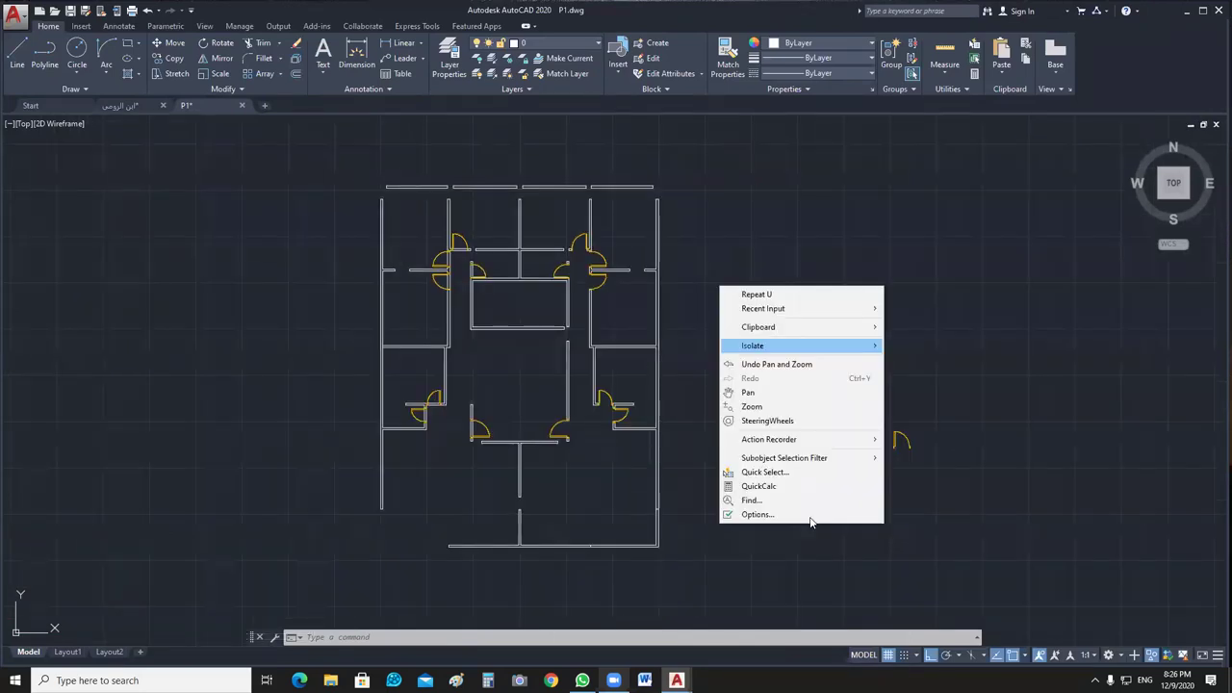
End Object Isolation so the grid axes, tags and windows reappear.
left_click(827, 280)
right_click(741, 213)
mouse_move(780, 270)
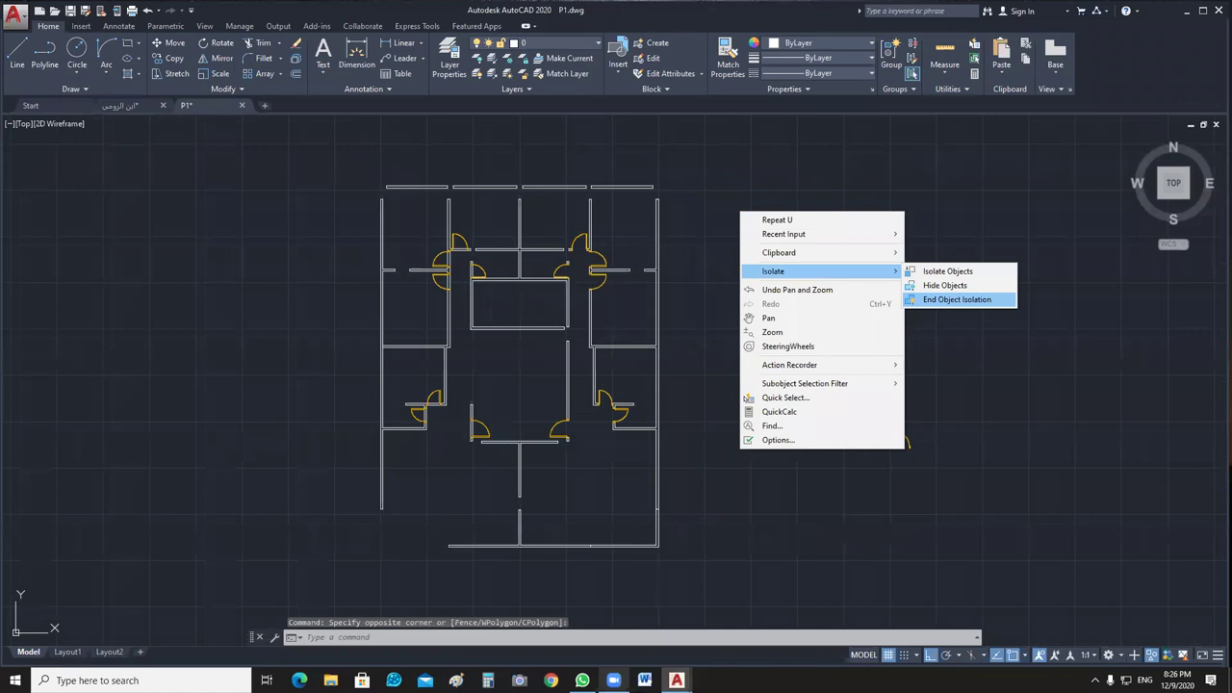
left_click(957, 300)
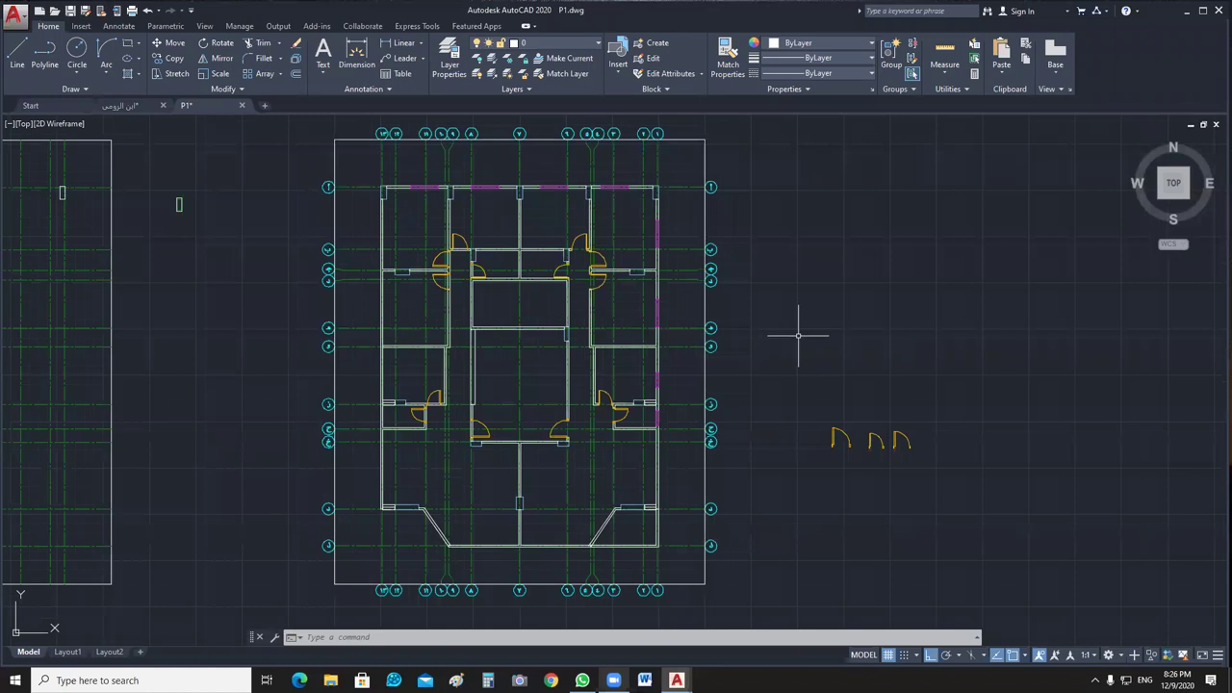
Expand the Layers drop-down list and close it without changes.
left_click(591, 45)
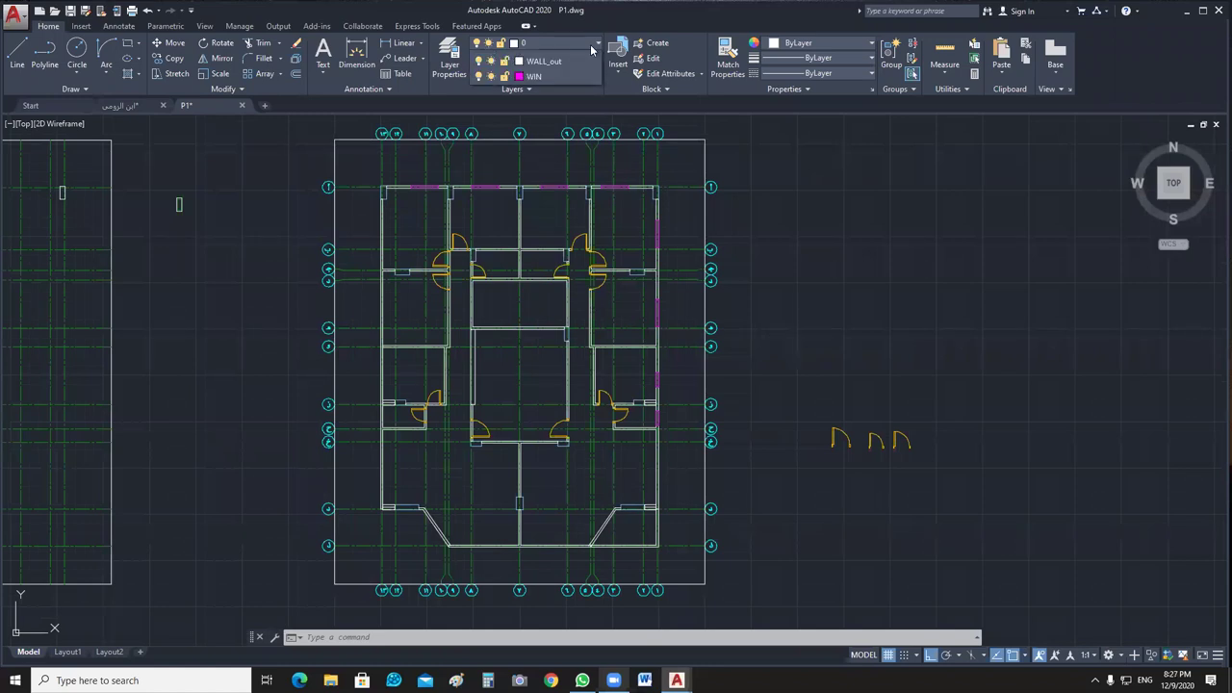
left_click(590, 44)
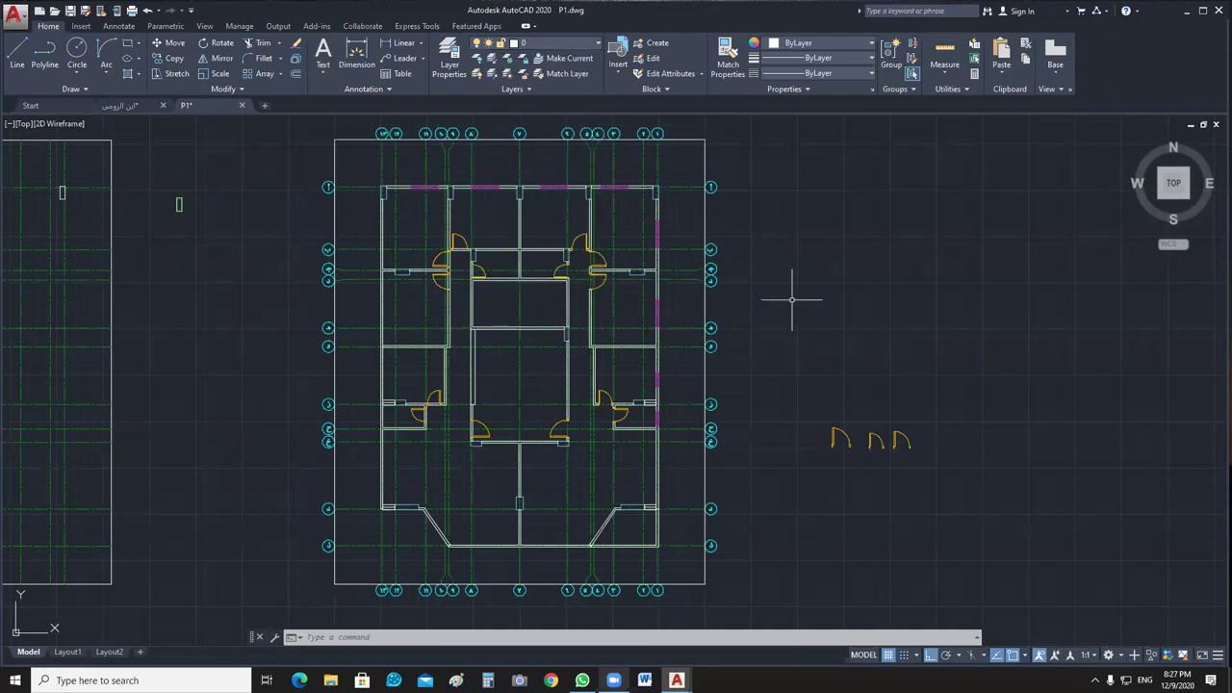
key("Escape")
key("Escape")
Turn off the Ax and AXIS_TAG layers by picking objects, leaving layer 0 on.
left_click(477, 58)
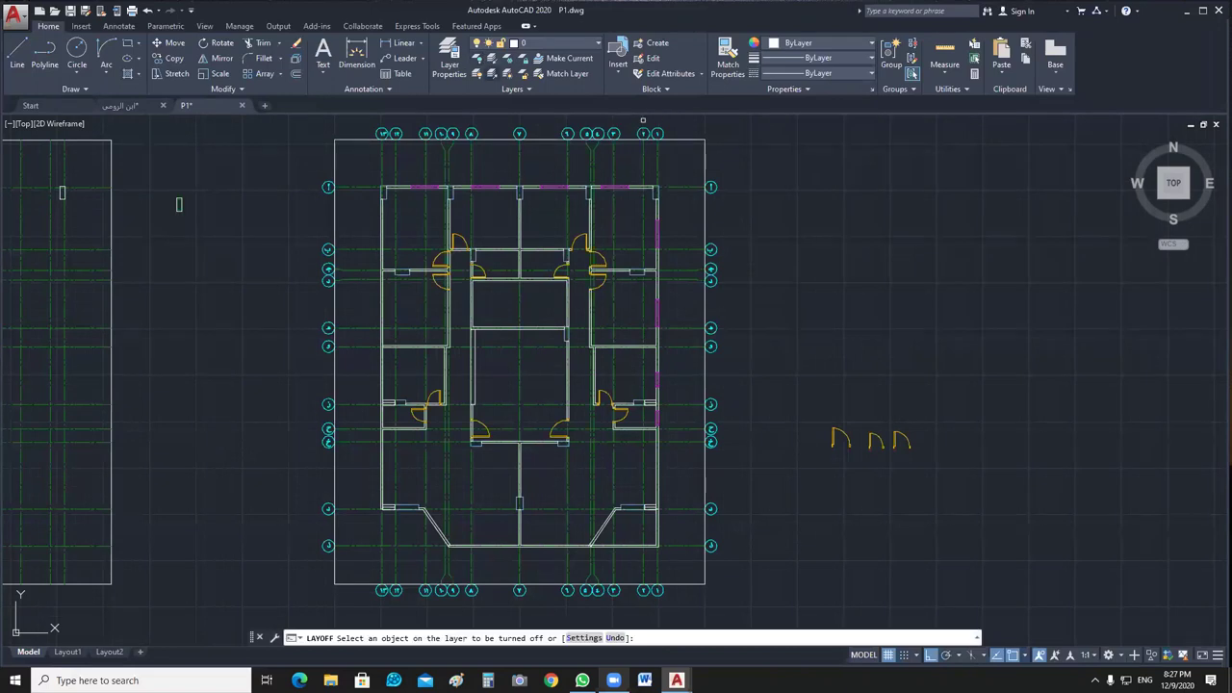
left_click(658, 164)
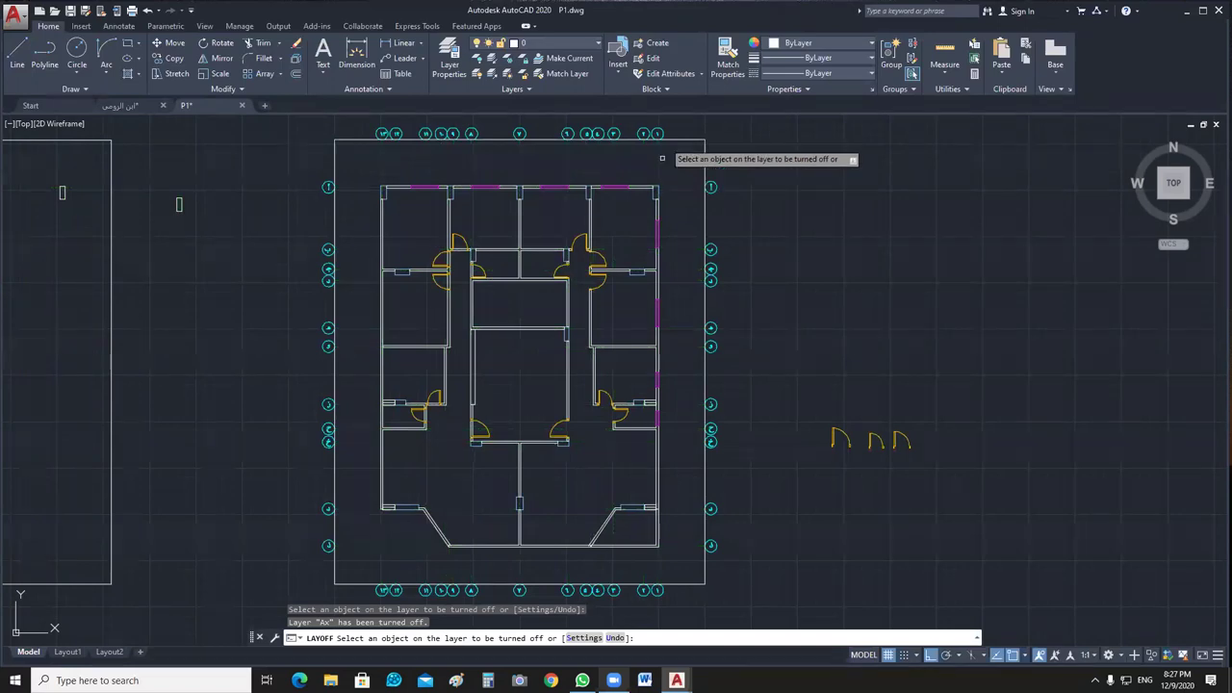
left_click(657, 134)
left_click(666, 140)
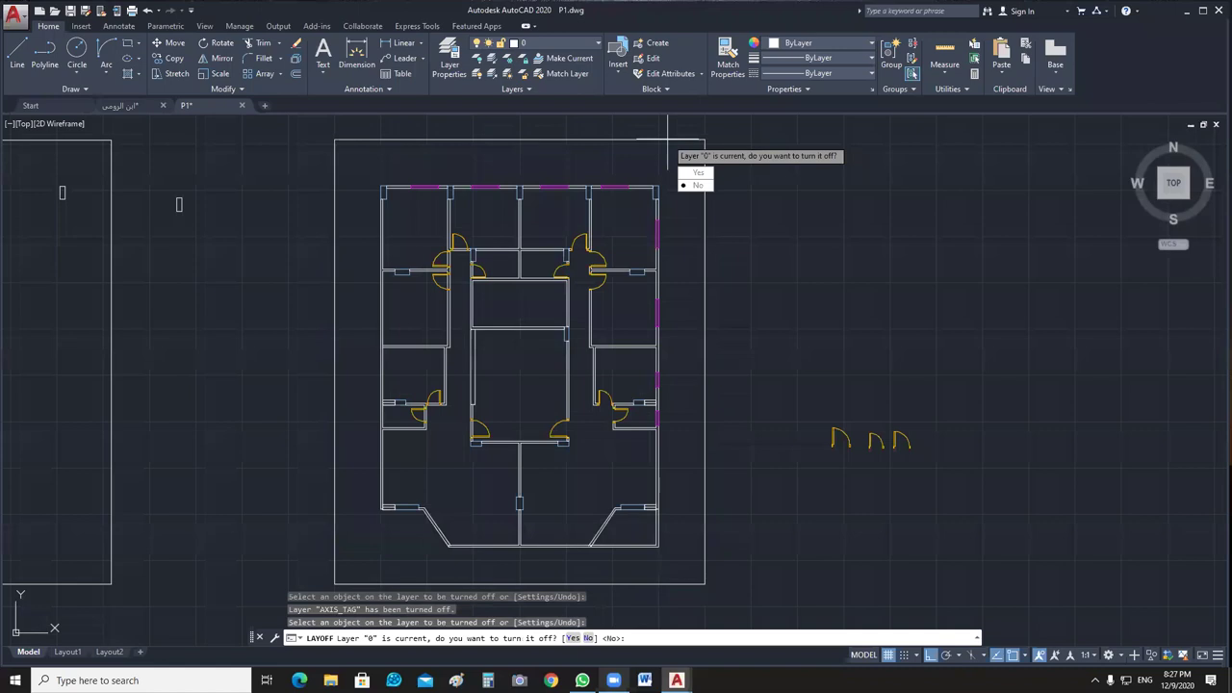
key("Escape")
Crossing-select the whole floor plan and copy it beside the original with CO.
scroll(660, 261, "up", 5)
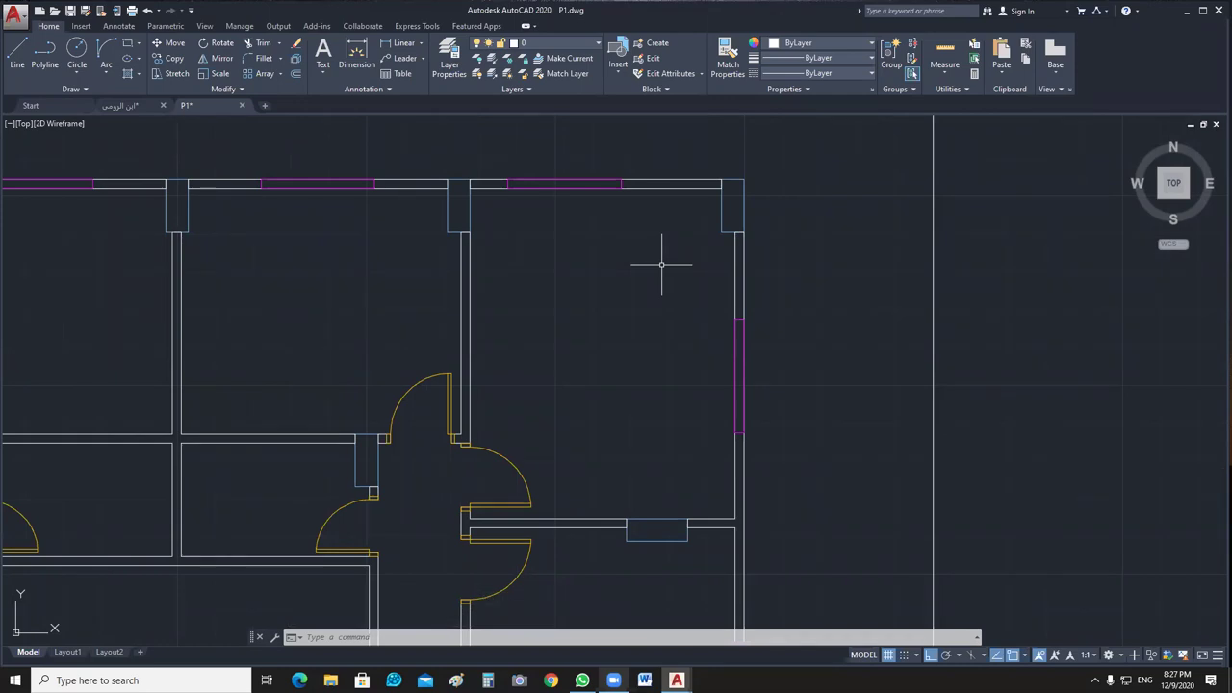
mouse_move(651, 288)
middle_mouse_down()
mouse_move(685, 318)
mouse_move(726, 253)
middle_mouse_up()
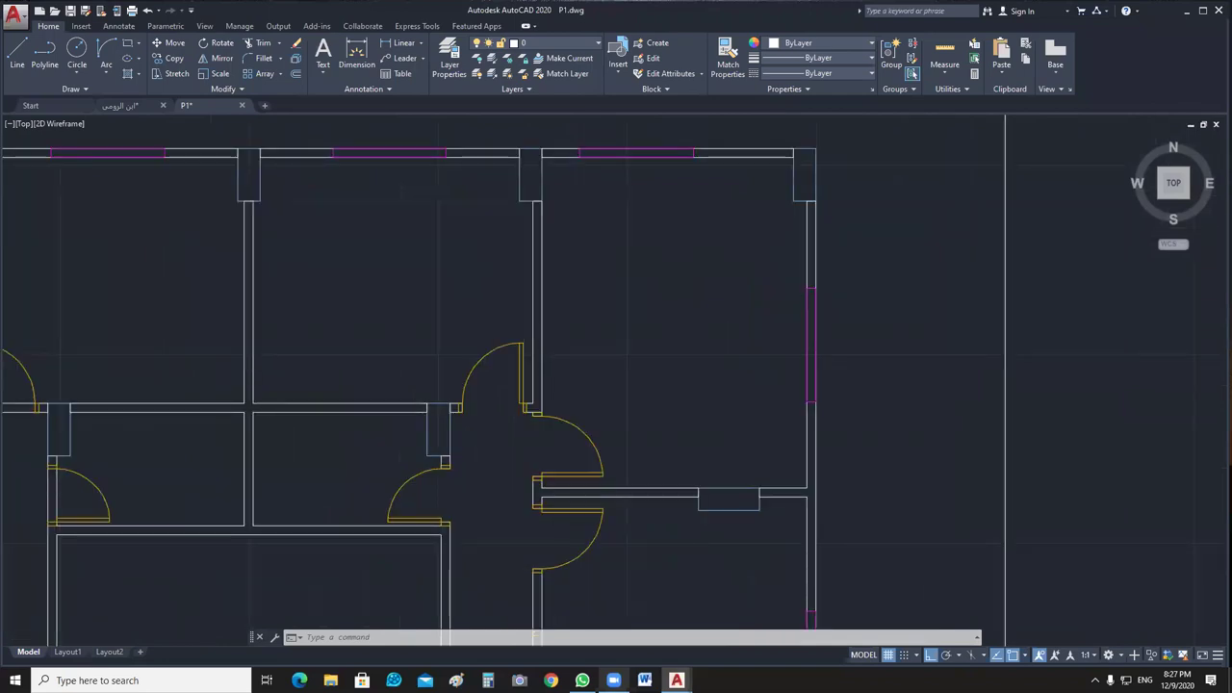
scroll(727, 270, "down", 4)
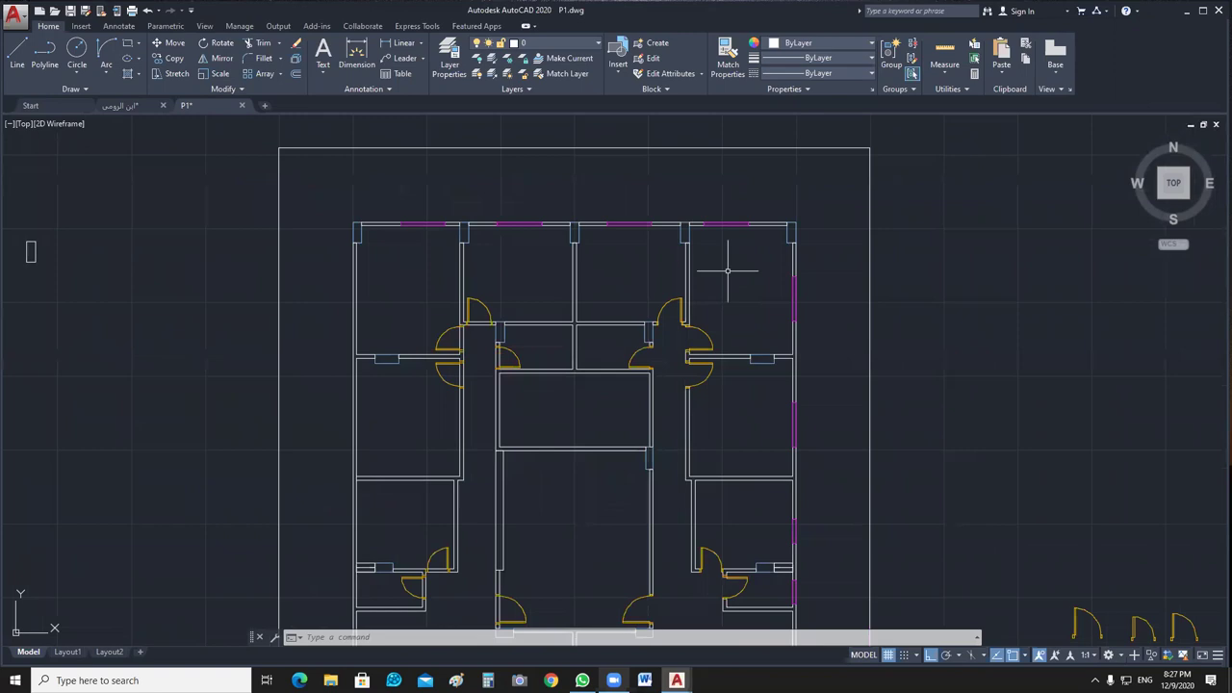
scroll(804, 232, "down", 2)
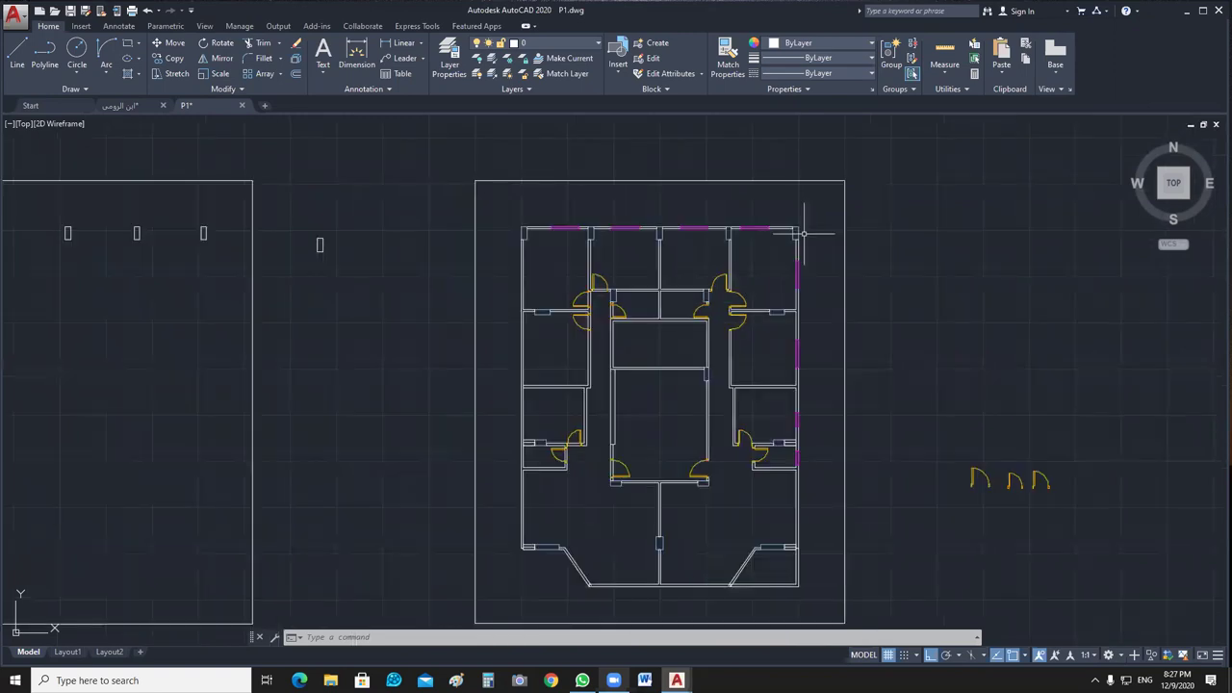
left_click(804, 231)
left_click(518, 605)
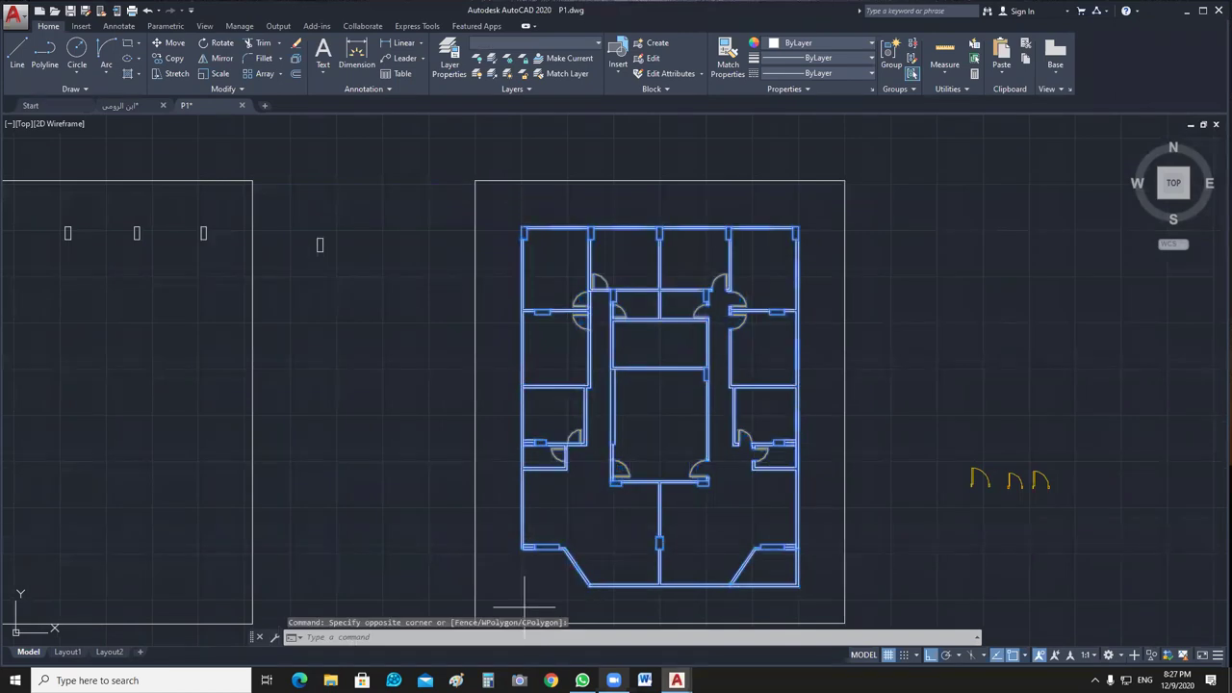
type("co")
key("Return")
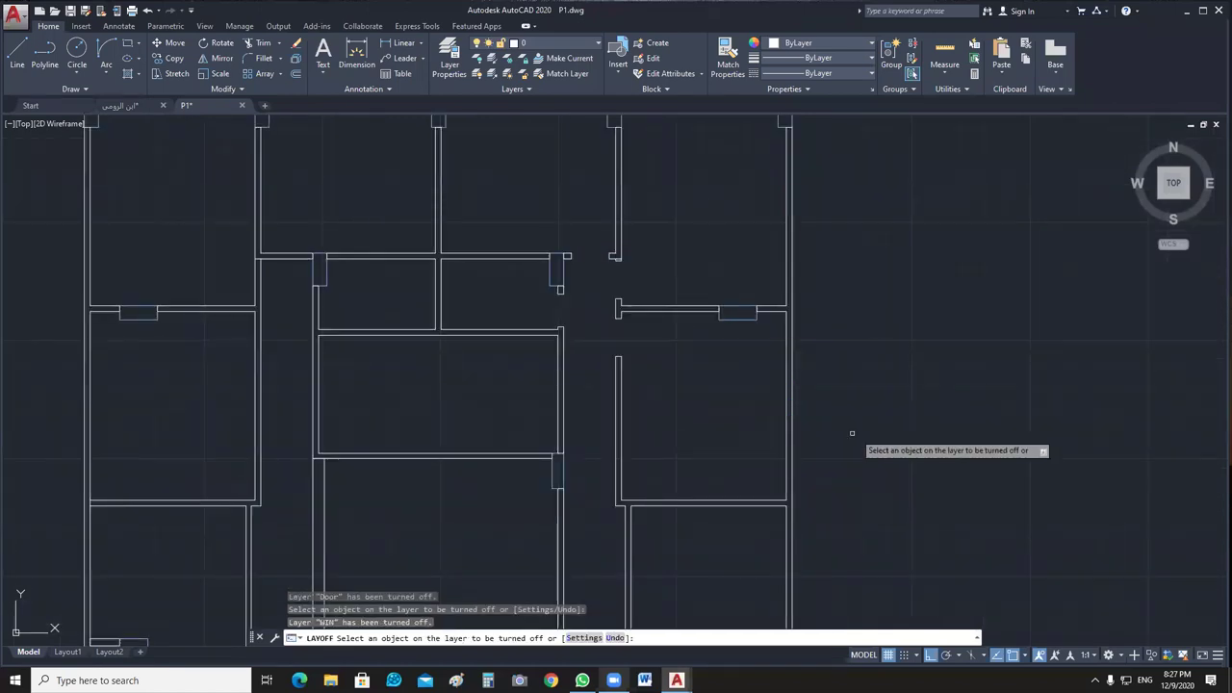
scroll(838, 414, "down", 5)
Turn off the Col layer by picking a column.
key("Escape")
scroll(612, 122, "up", 6)
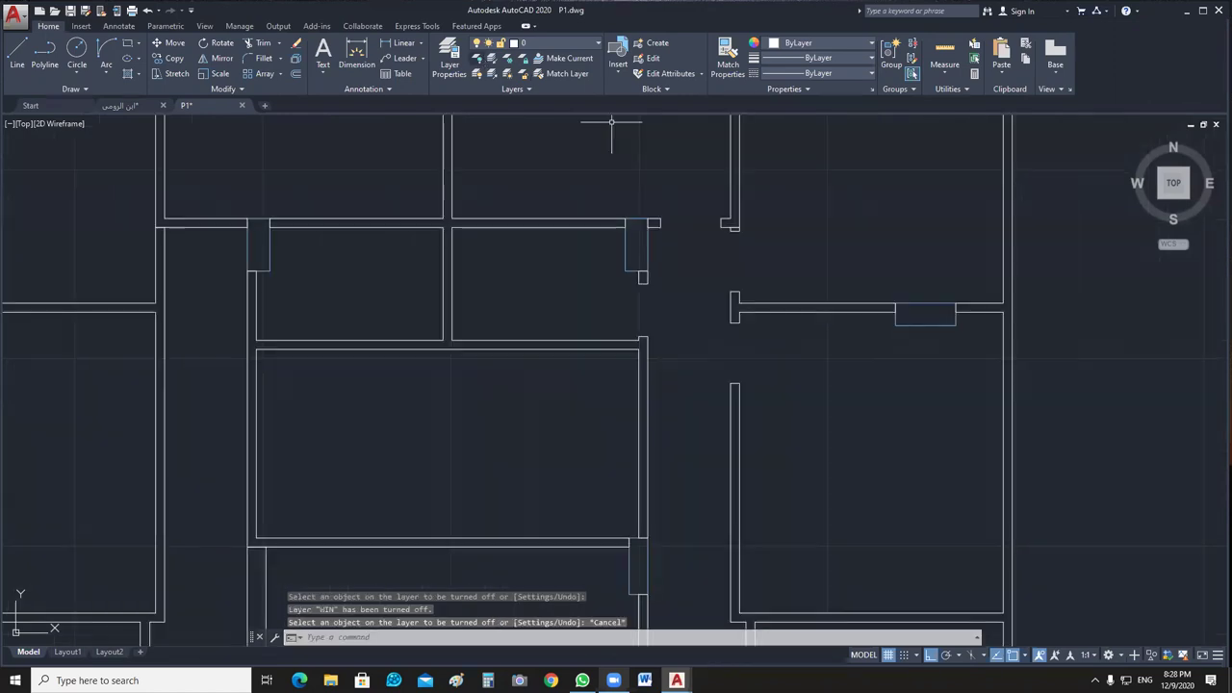
key("Return")
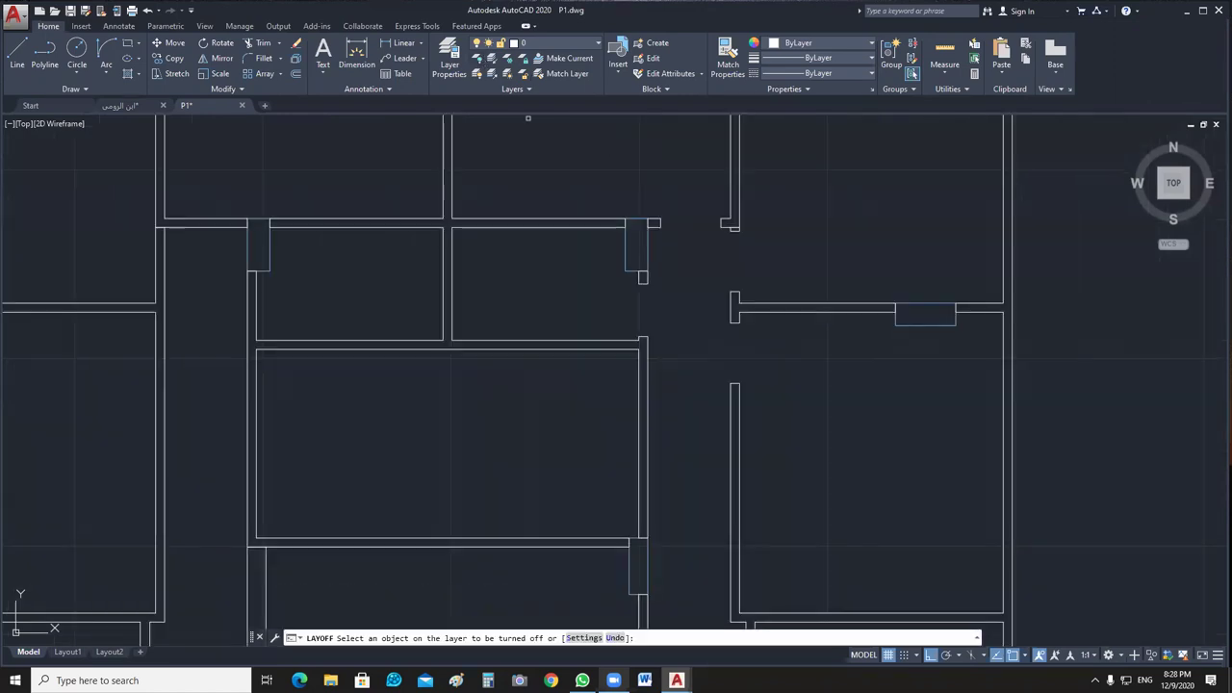
left_click(641, 253)
scroll(708, 306, "down", 2)
scroll(861, 347, "down", 4)
key("Escape")
key("Escape")
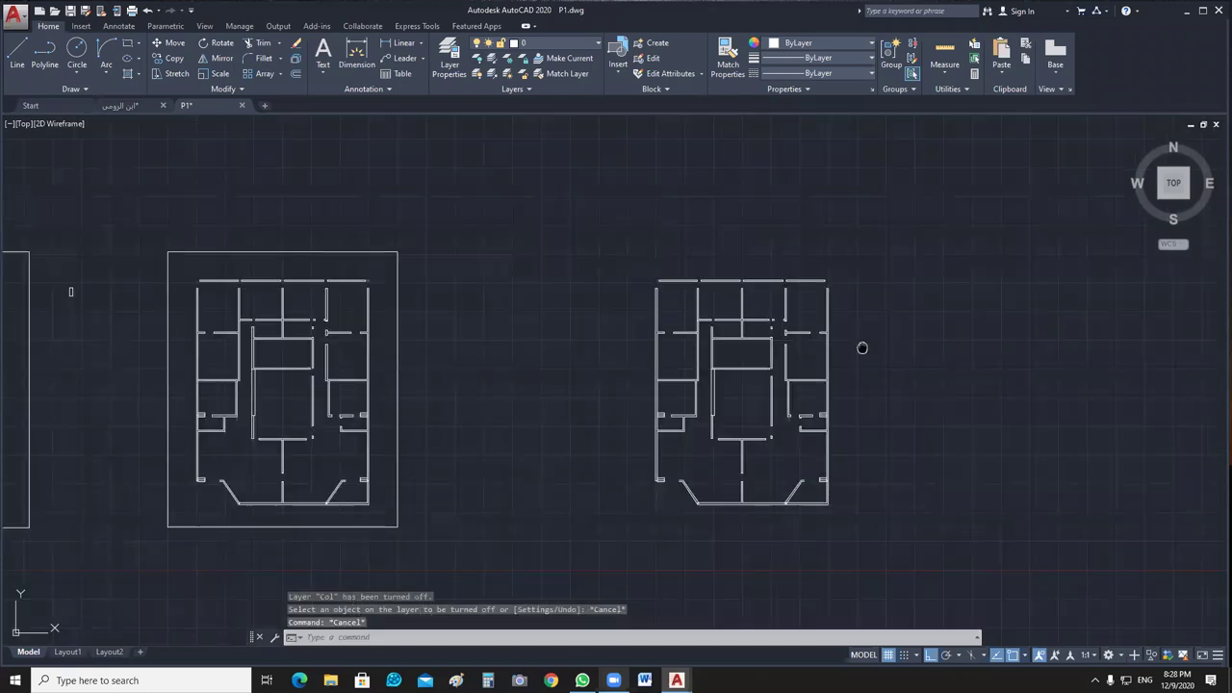
Window-select the copied plan on the right and explode it with X.
middle_click_drag(861, 346, 779, 298)
left_click_drag(770, 211, 567, 508)
type("x")
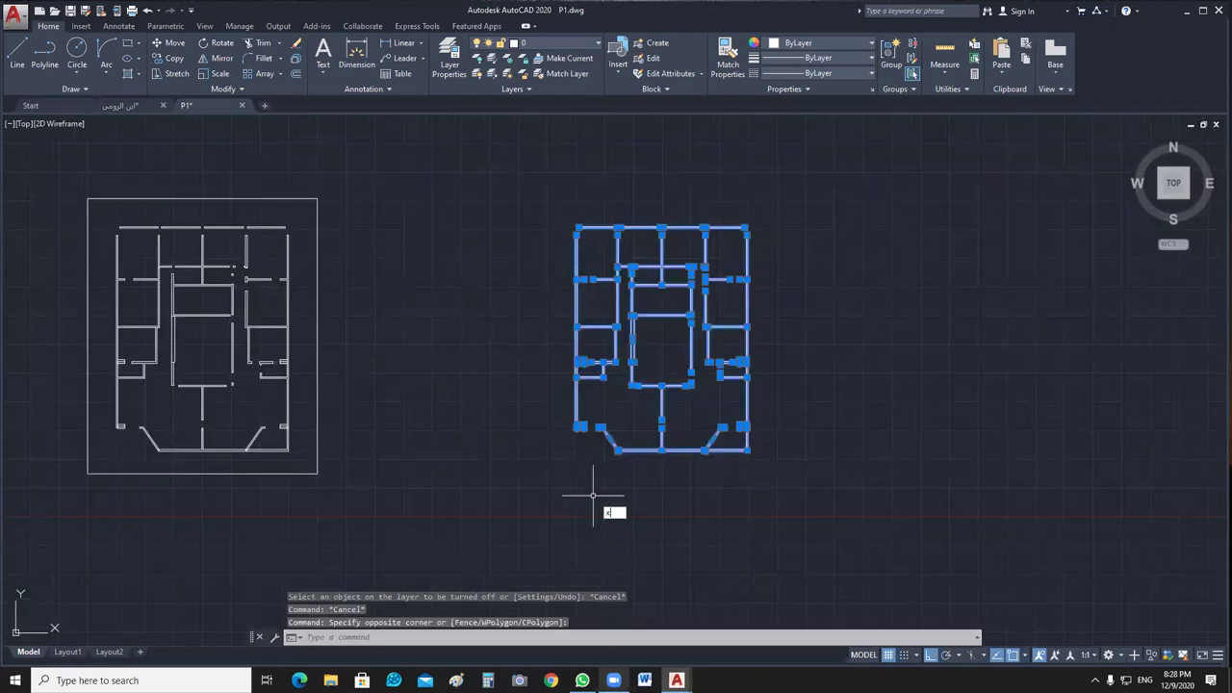
key("Return")
scroll(593, 496, "up", 6)
Select a short wall line and the long right wall line of the exploded plan.
left_click(482, 337)
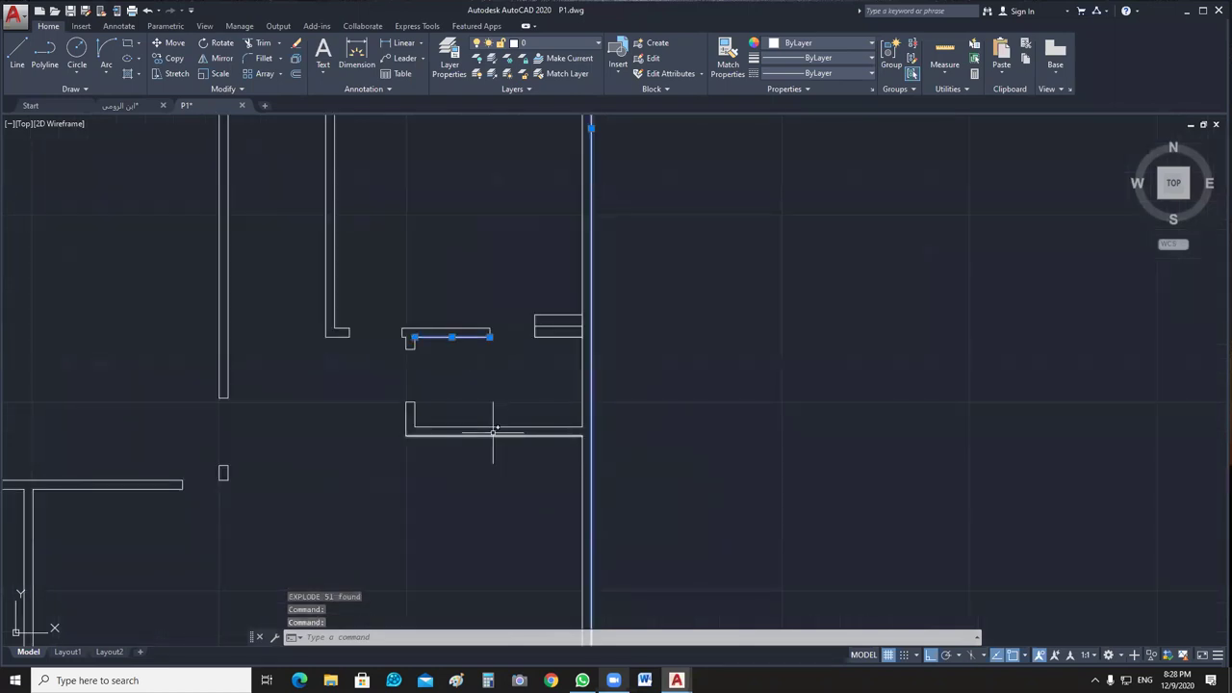
left_click(491, 433)
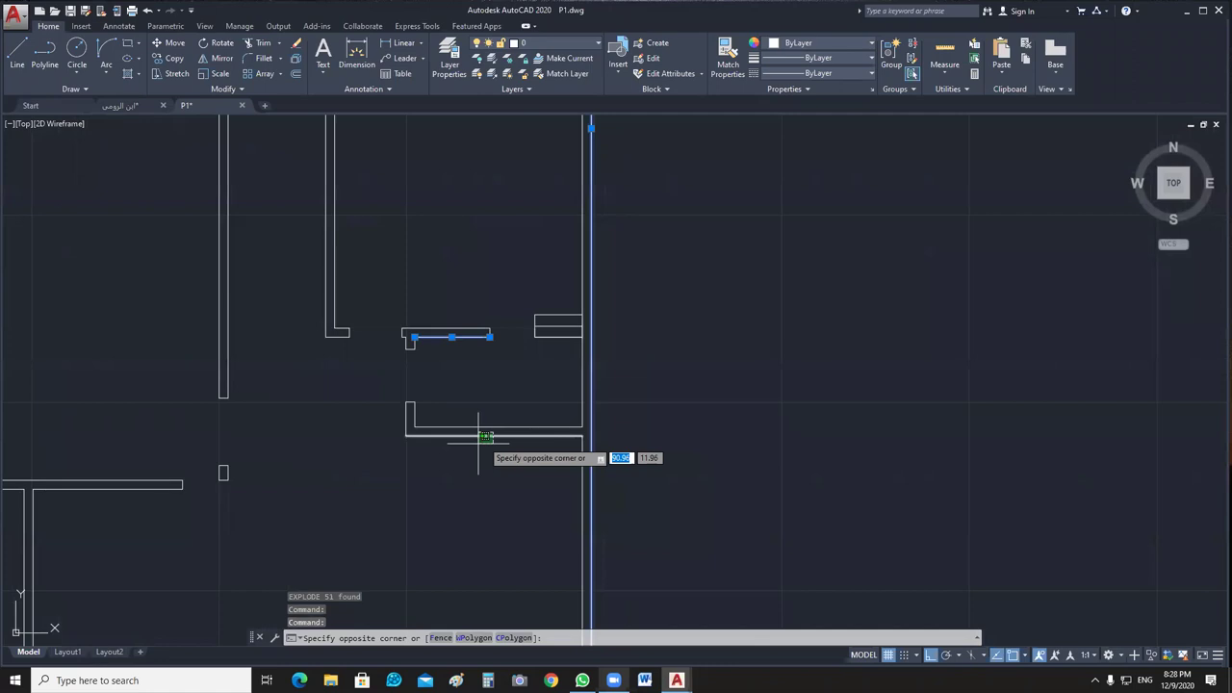
scroll(693, 428, "down", 6)
left_click(630, 456)
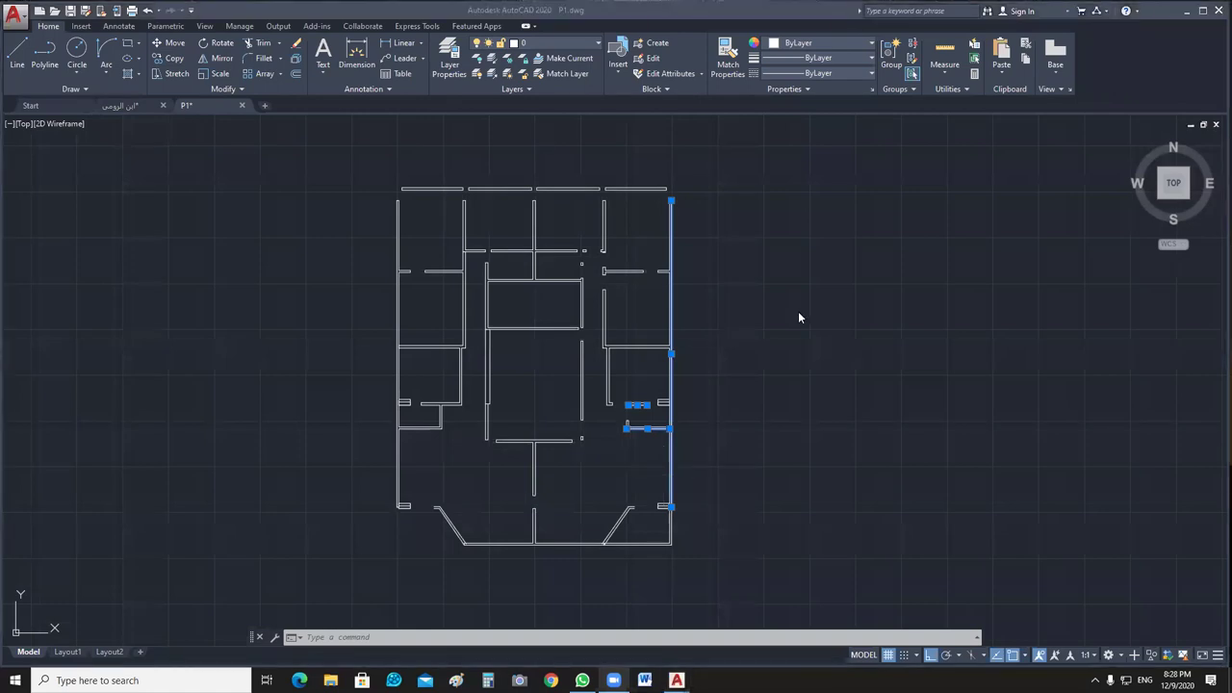
left_click(758, 452)
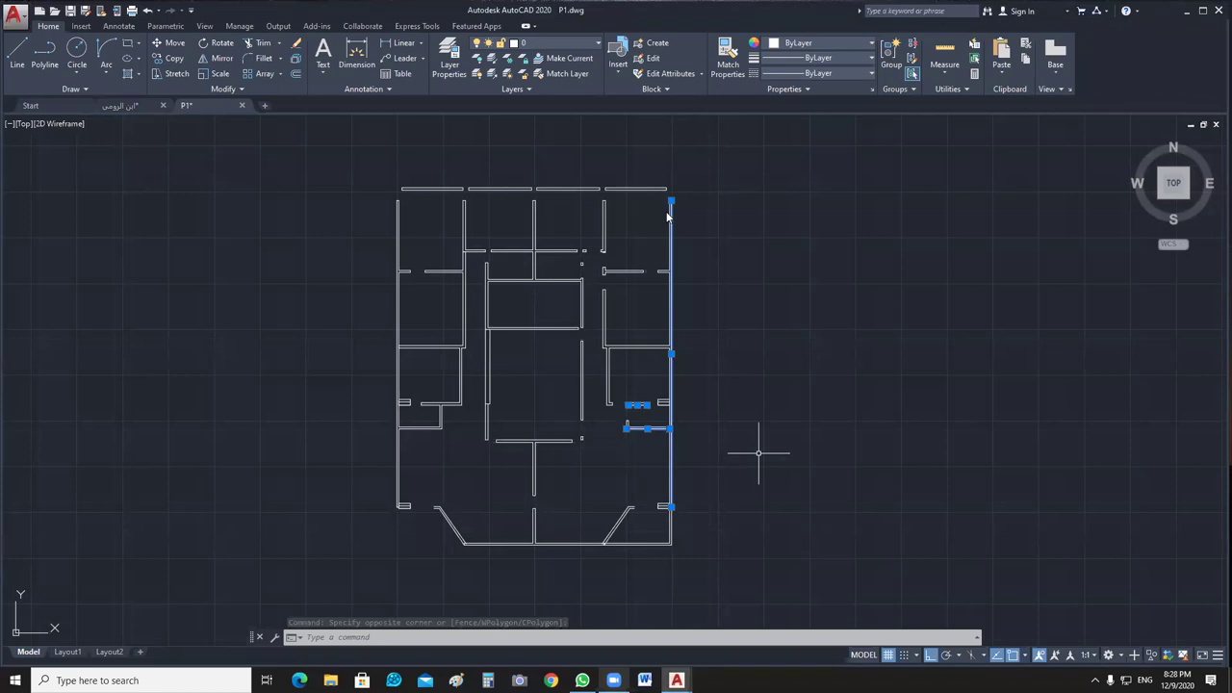
Join the four top-right wall lines into one polyline with J.
key("Escape")
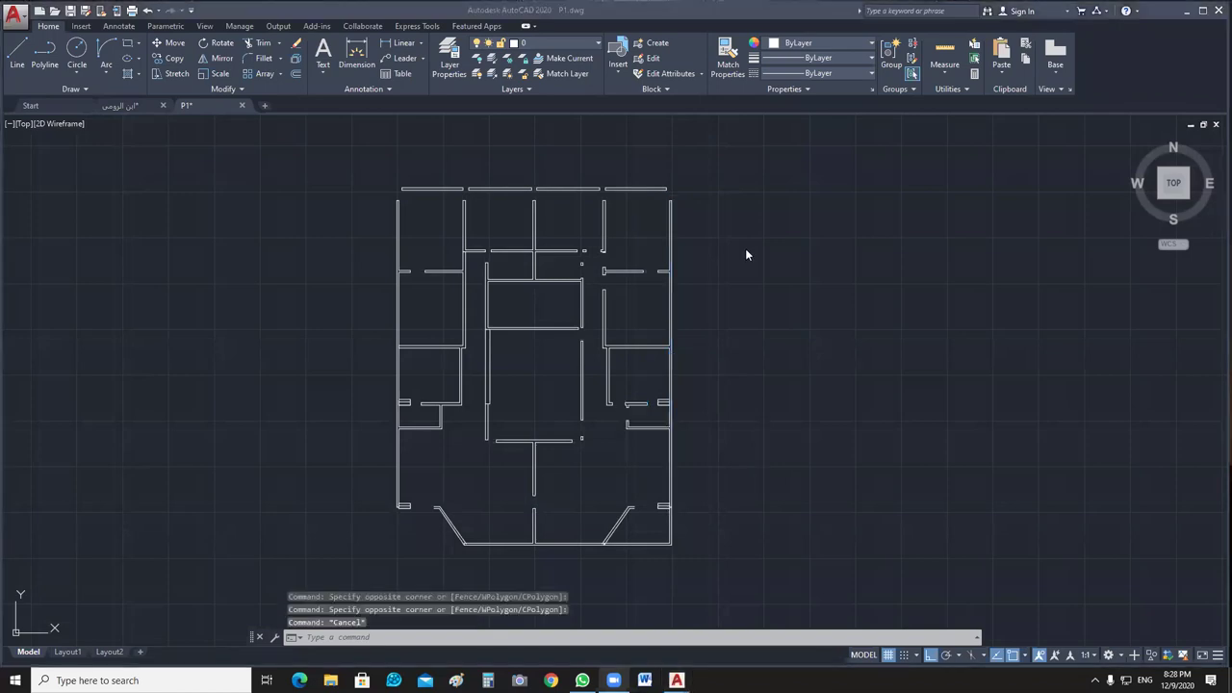
scroll(634, 354, "up", 5)
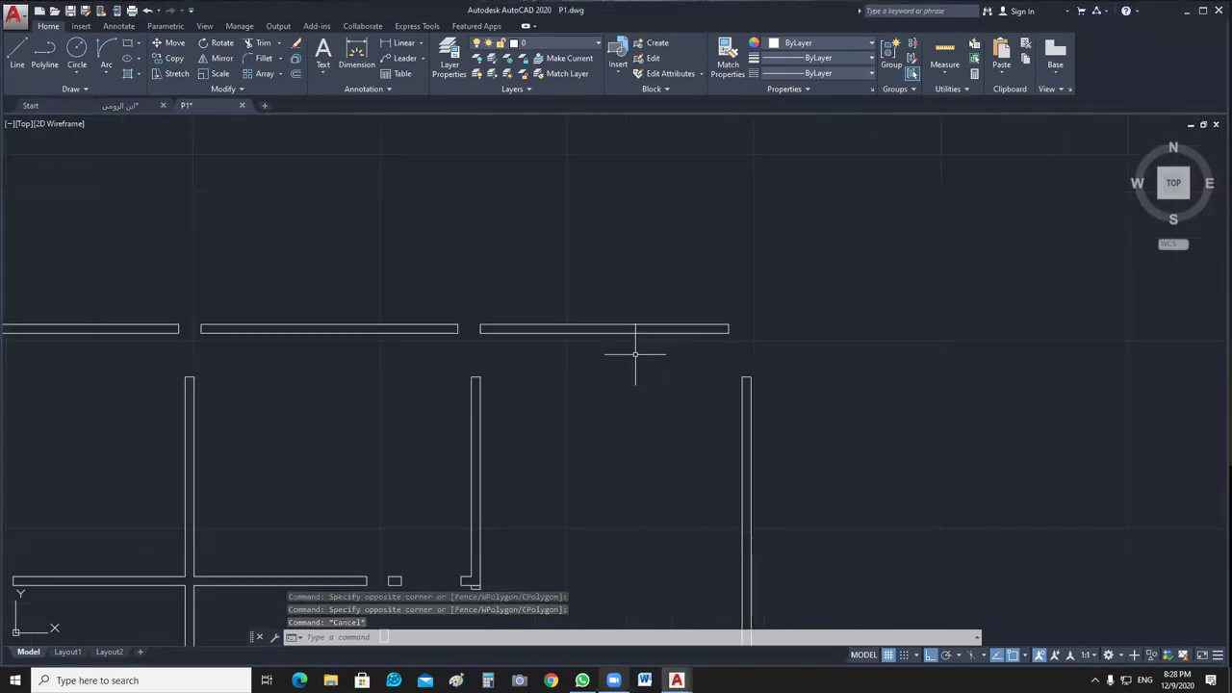
scroll(634, 355, "up", 2)
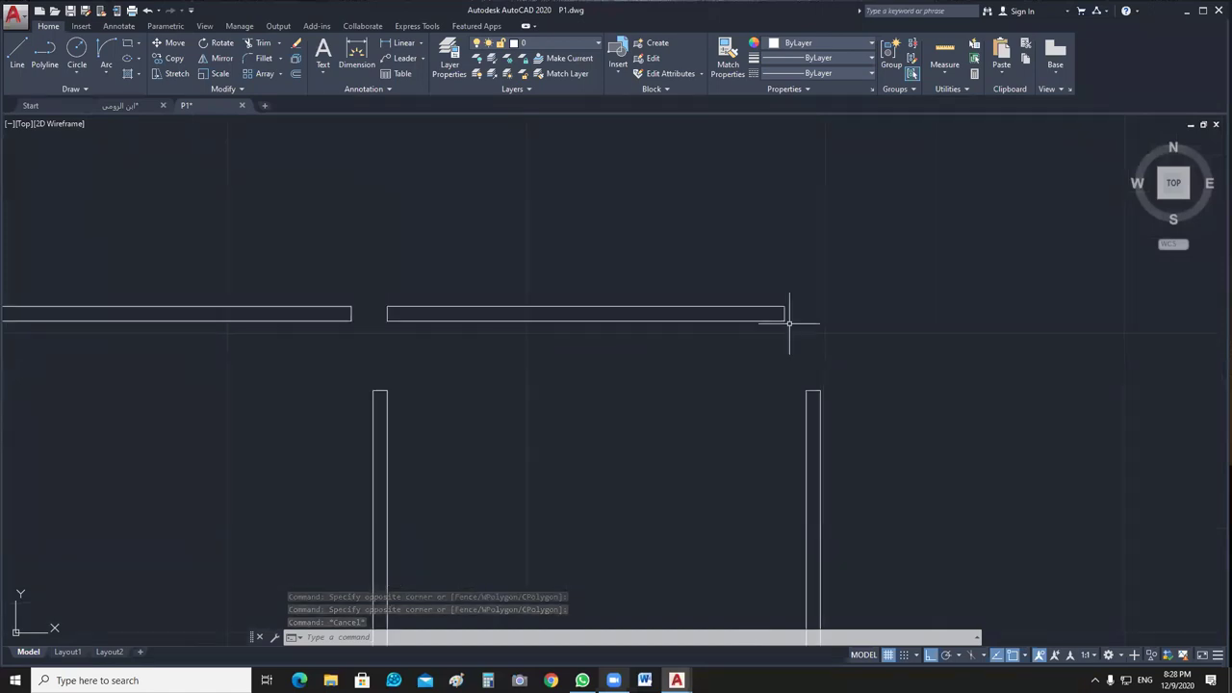
left_click_drag(787, 302, 568, 314)
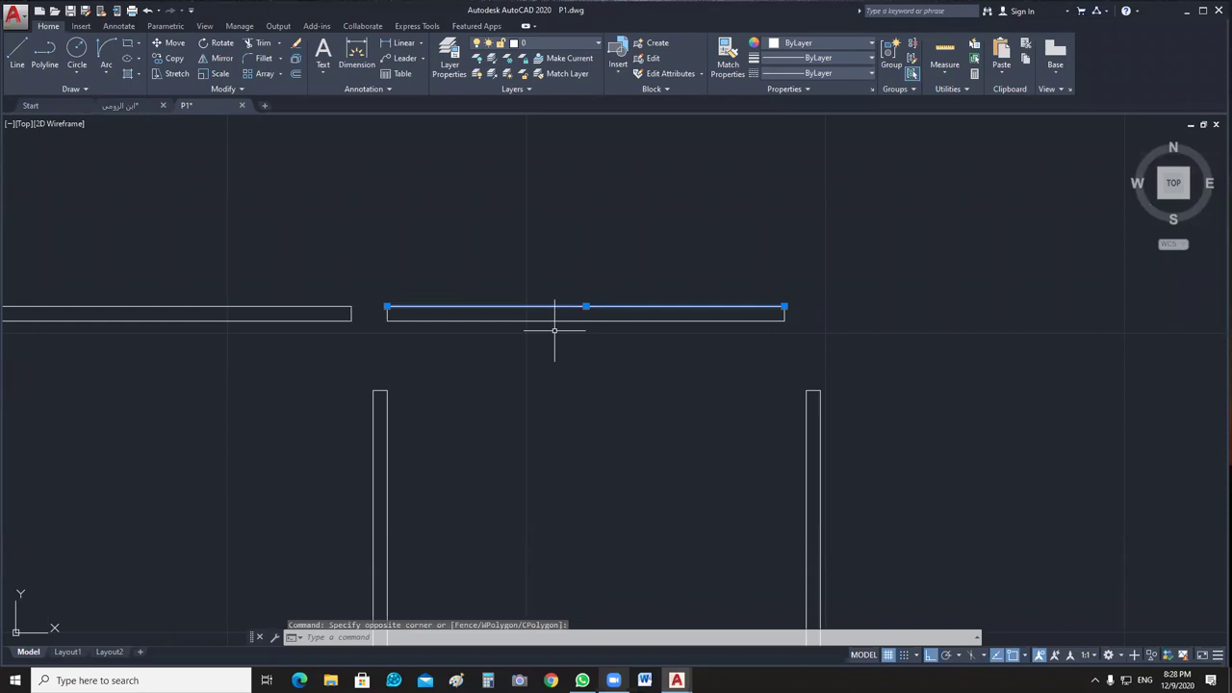
scroll(567, 362, "up", 2)
scroll(584, 394, "down", 4)
key("Escape")
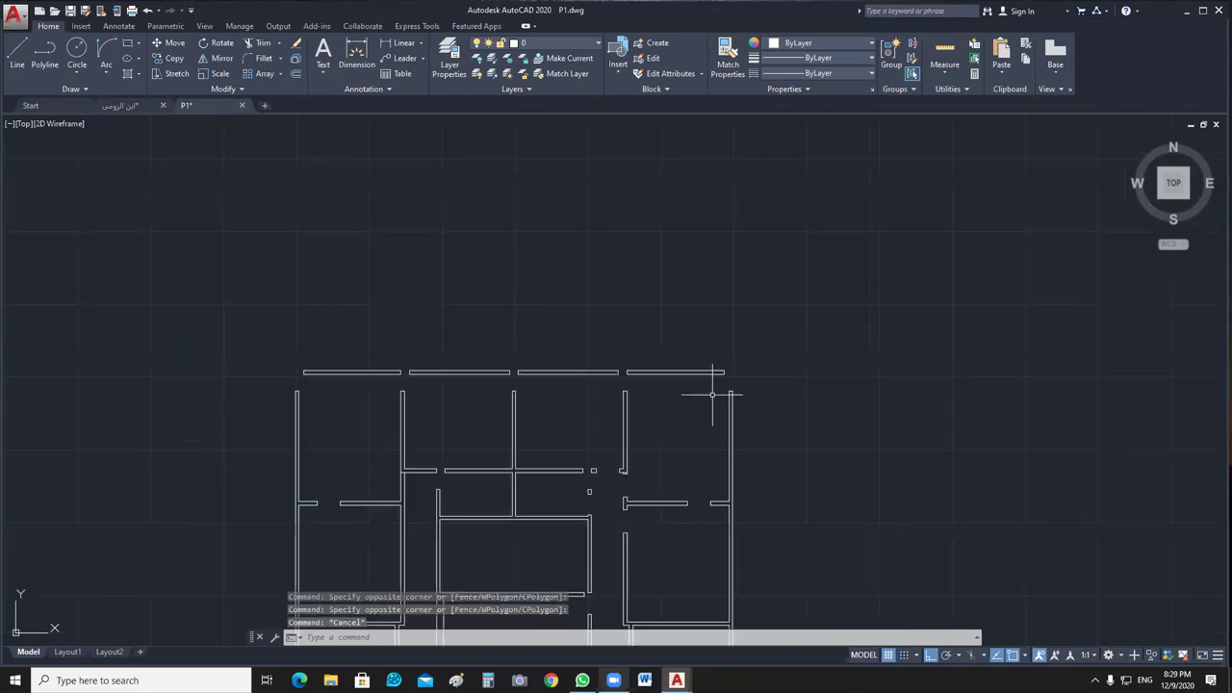
scroll(712, 394, "up", 3)
left_click(800, 287)
left_click(491, 359)
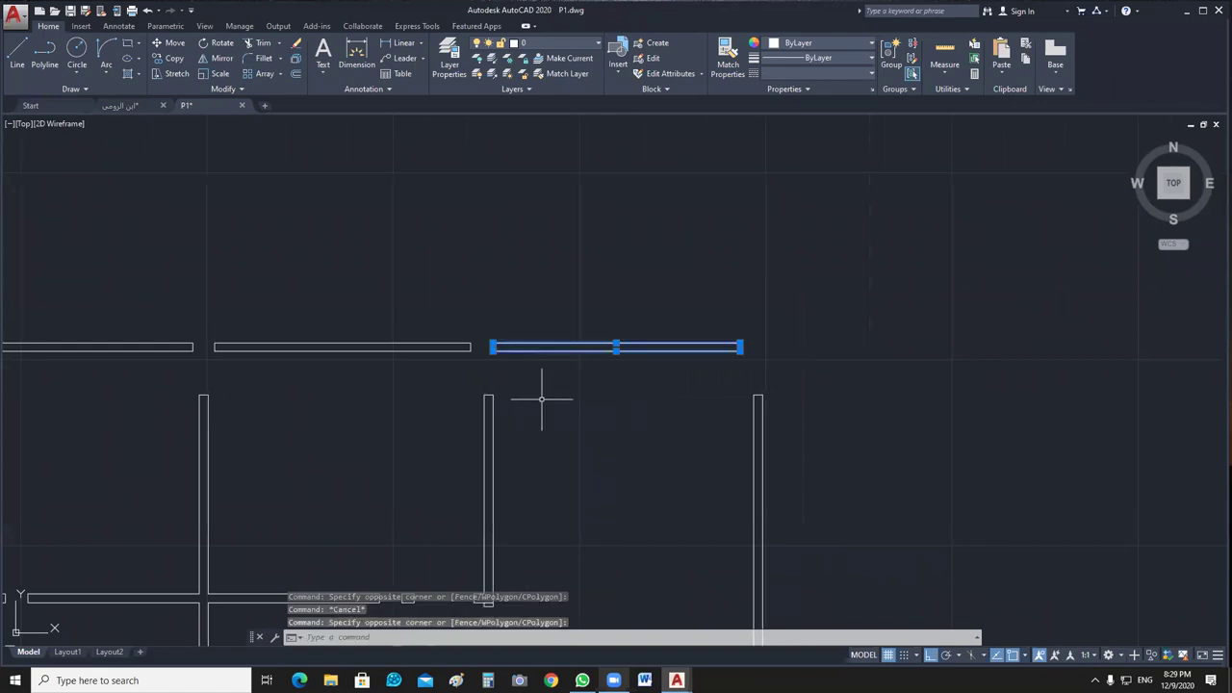
middle_click_drag(709, 320, 755, 316)
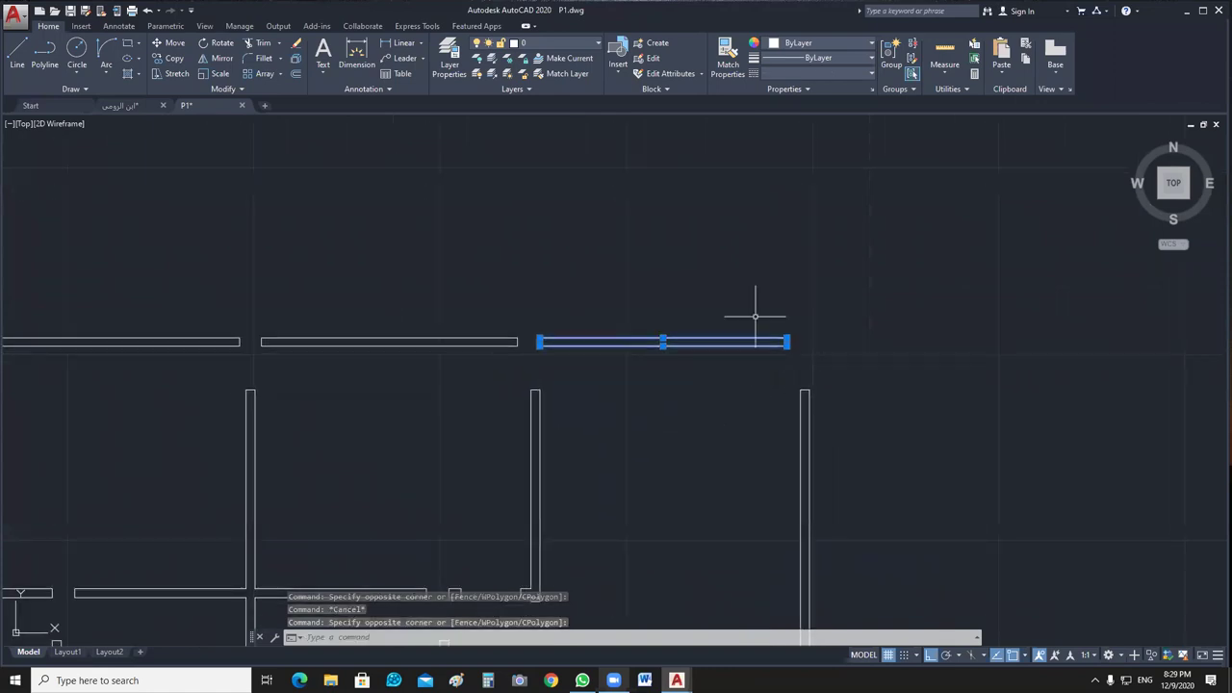
type("j")
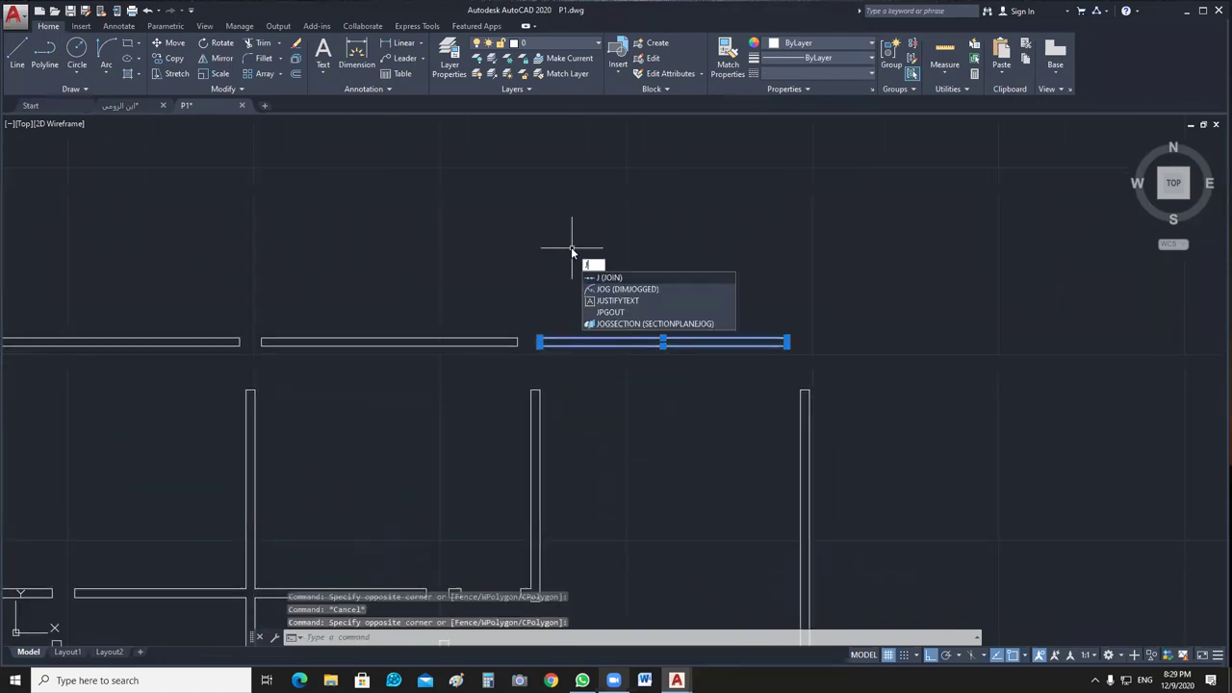
key("Return")
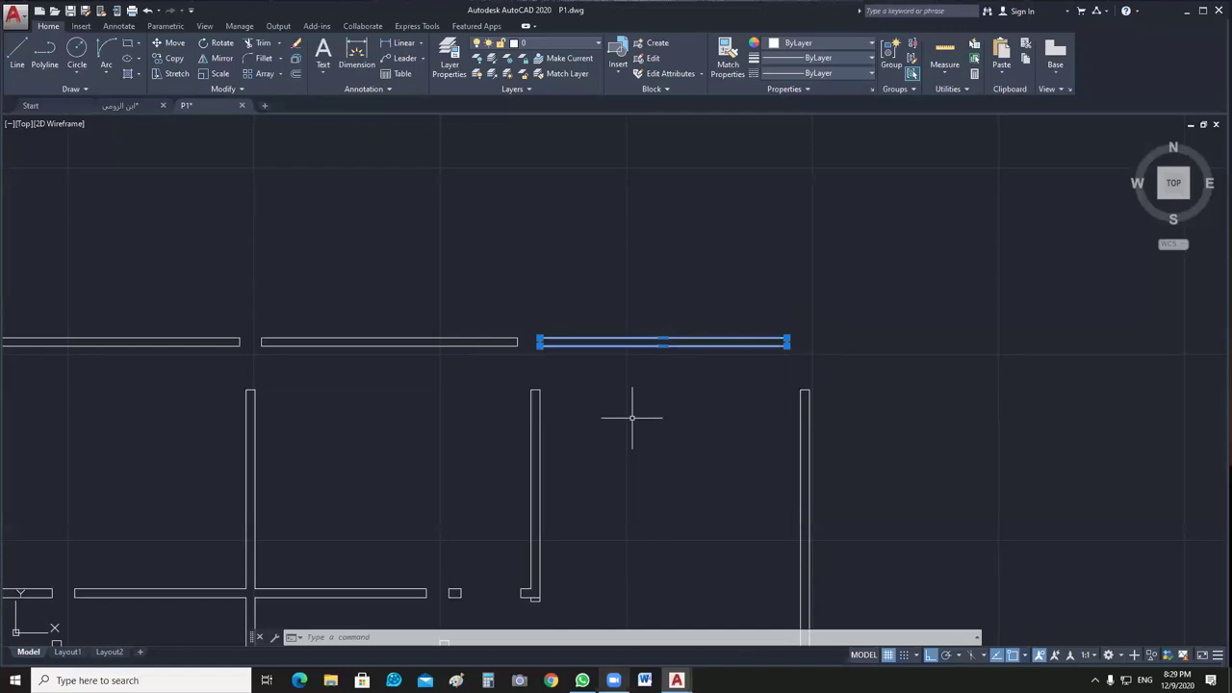
Delete the edge shared by the two rectangles at the wall end.
scroll(753, 418, "down", 2)
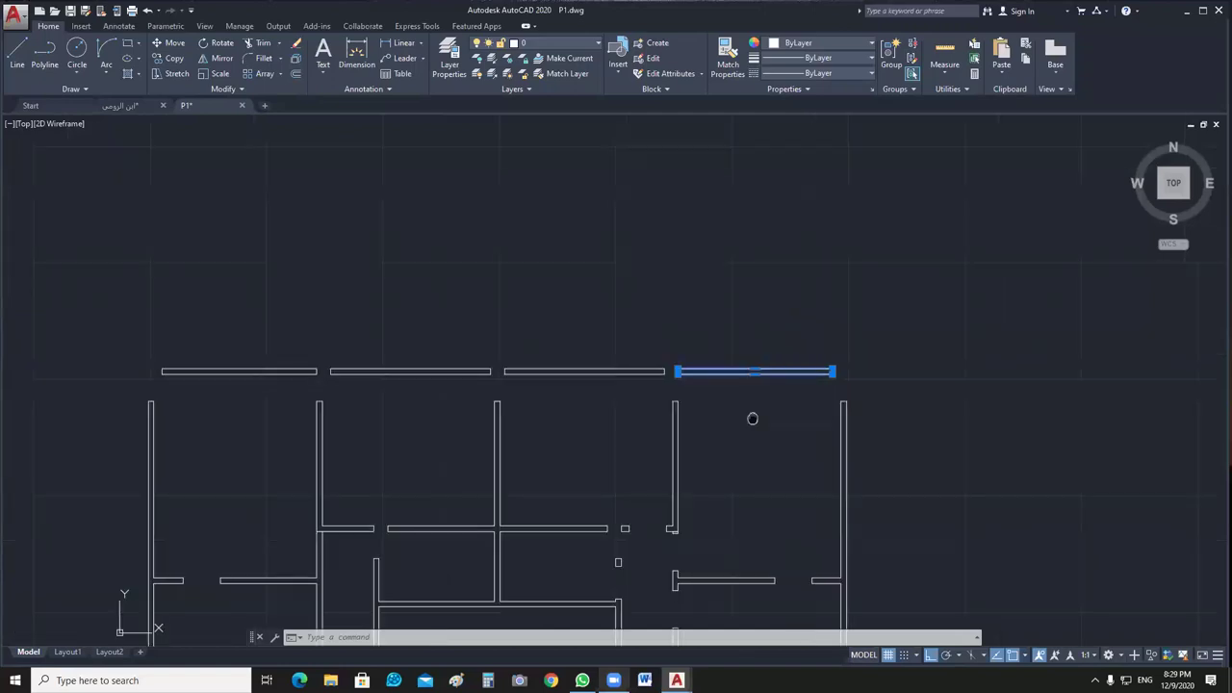
scroll(814, 498, "up", 5)
left_click(552, 431)
key("Delete")
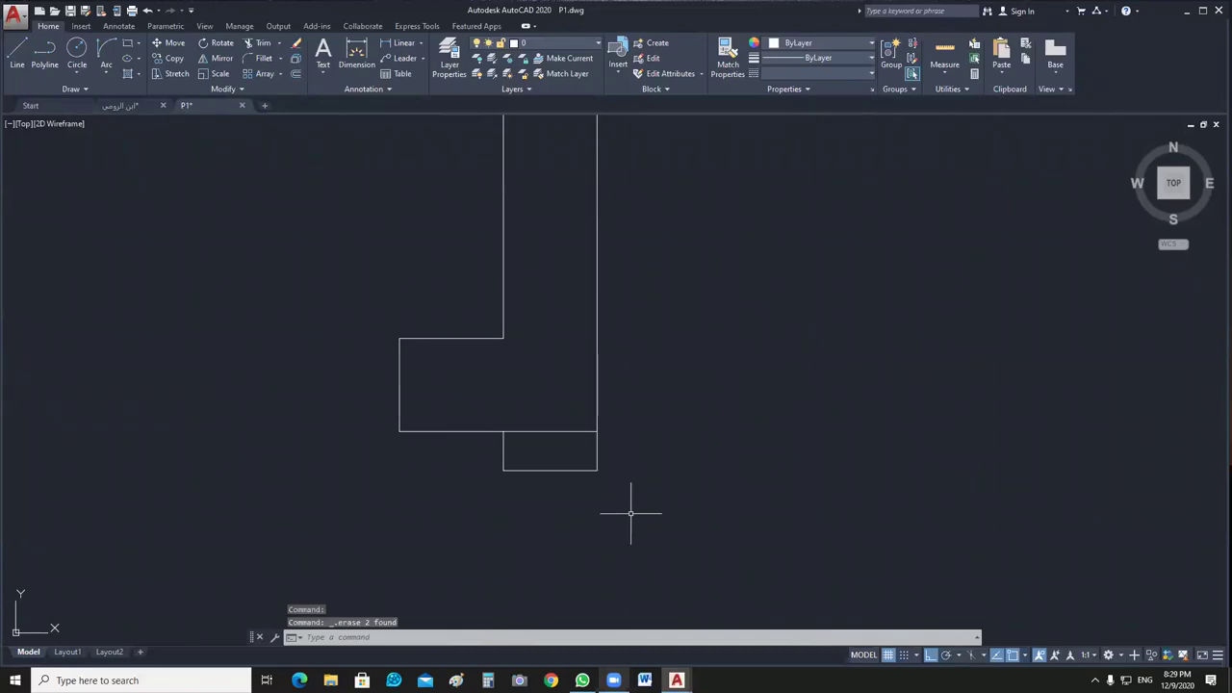
Abandon stretching the bottom wall line's right end and move the view to the diagonal corner.
left_click(559, 433)
left_click(597, 431)
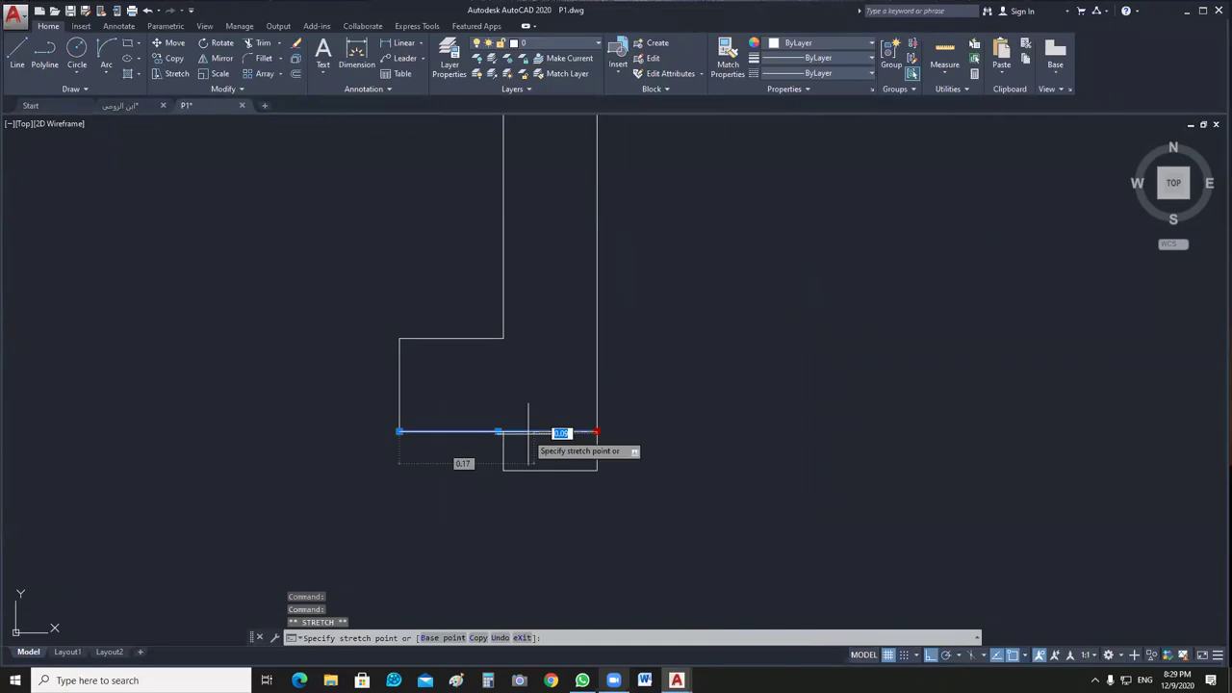
key("Escape")
scroll(610, 572, "down", 5)
middle_click_drag(697, 448, 643, 416)
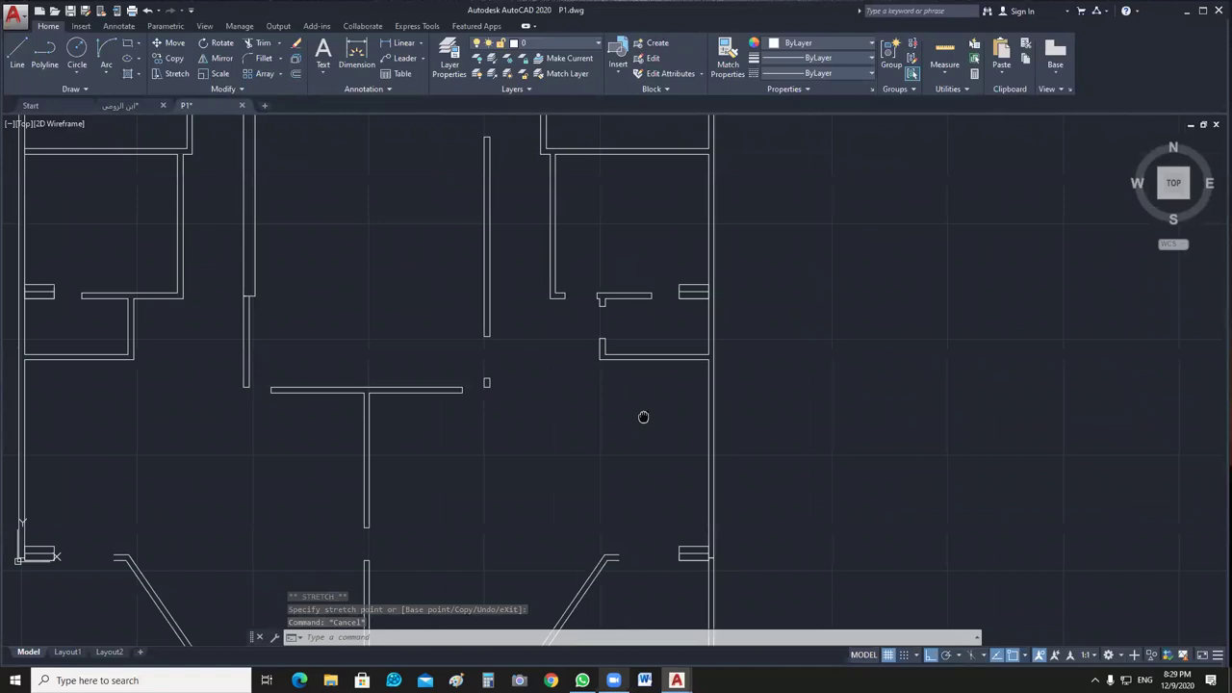
scroll(643, 416, "up", 5)
Trim the extra piece off the right diagonal against the corner's wall lines.
left_click(605, 363)
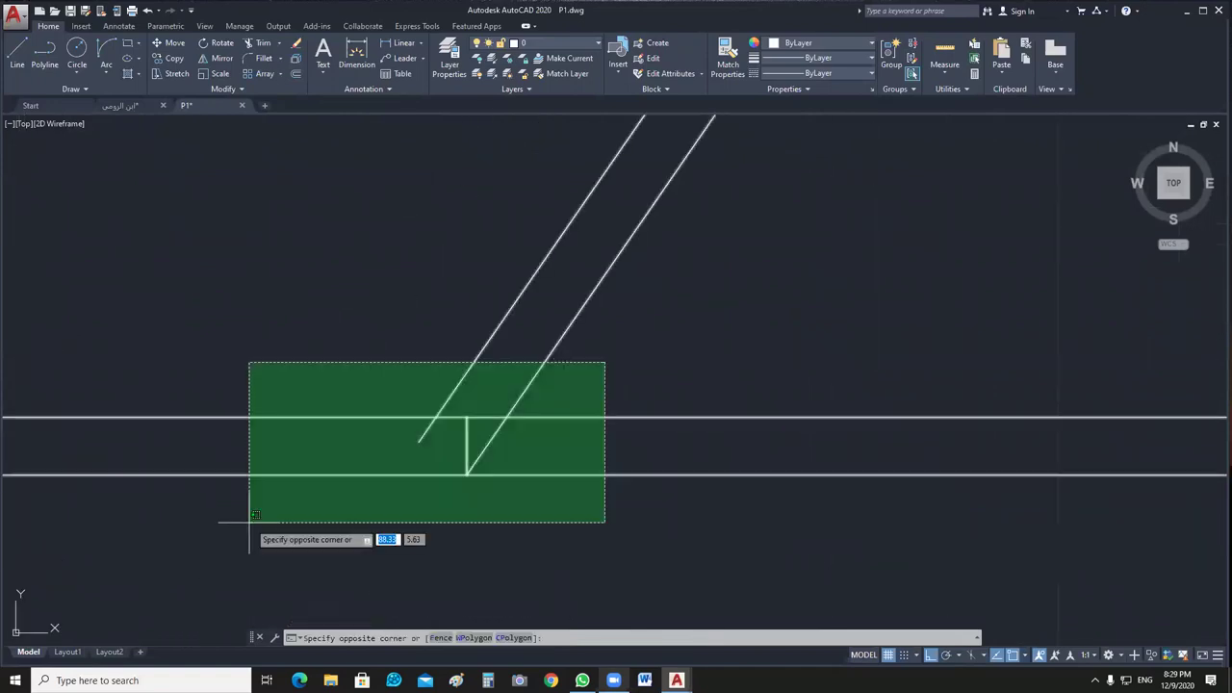
left_click(249, 523)
key("Escape")
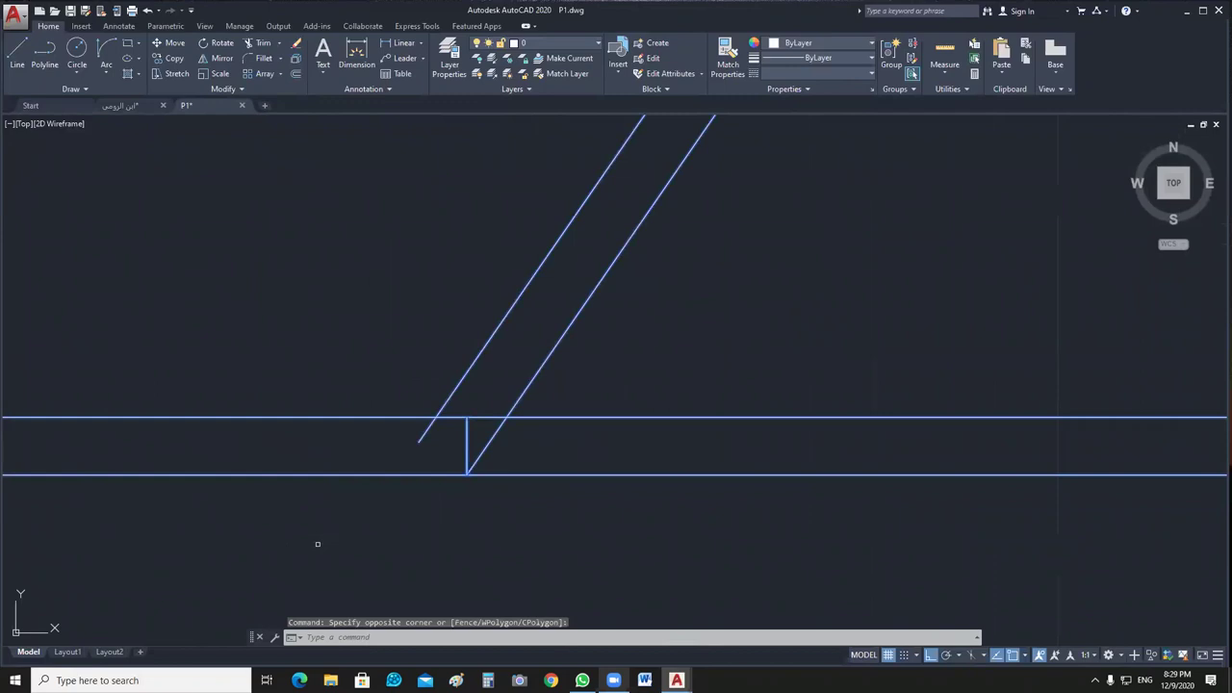
type("tr")
key("Return")
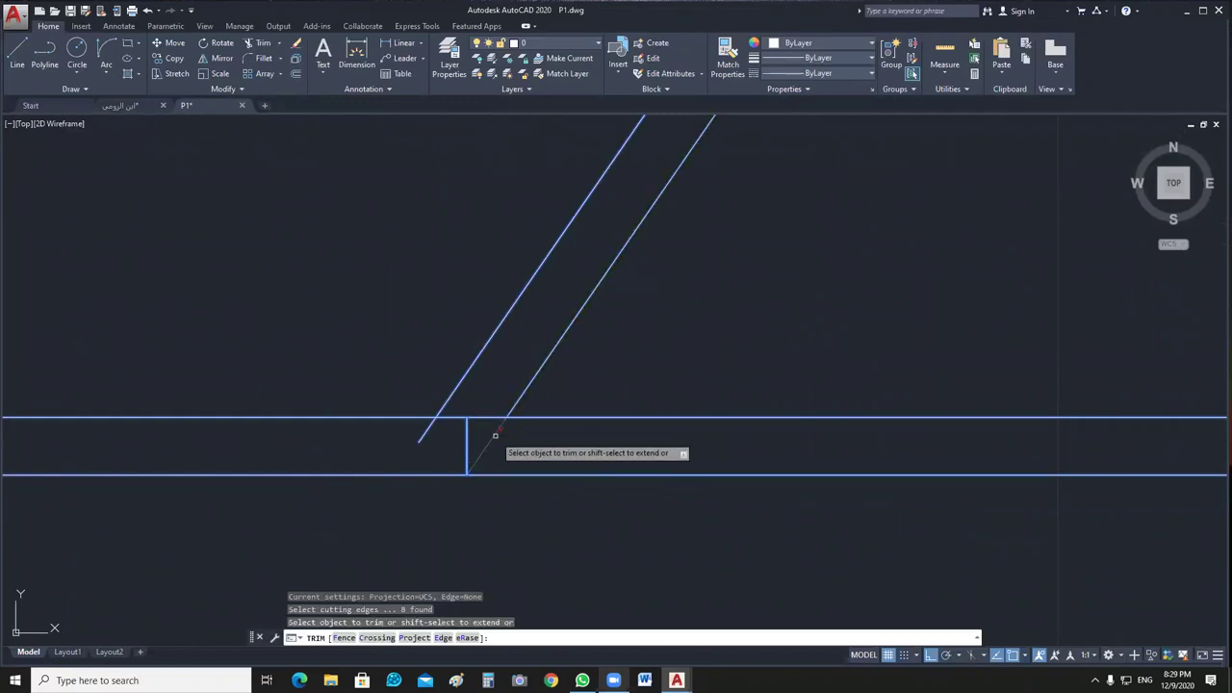
left_click(494, 436)
scroll(482, 453, "down", 2)
key("Escape")
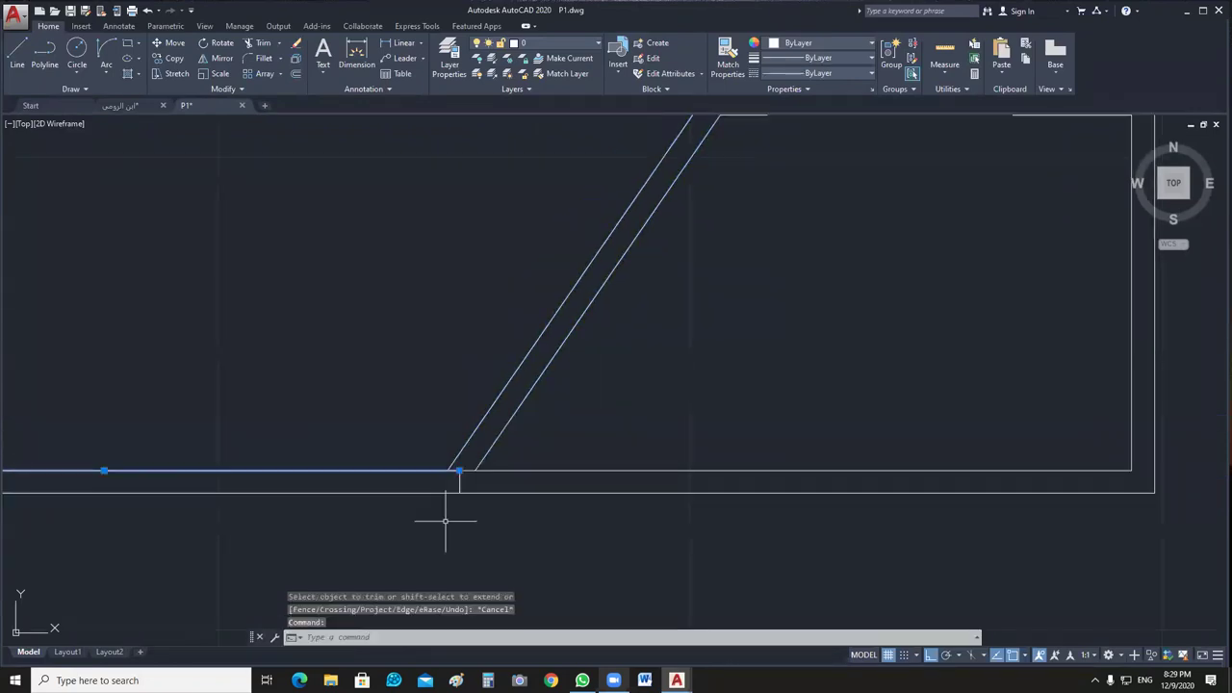
scroll(448, 514, "up", 2)
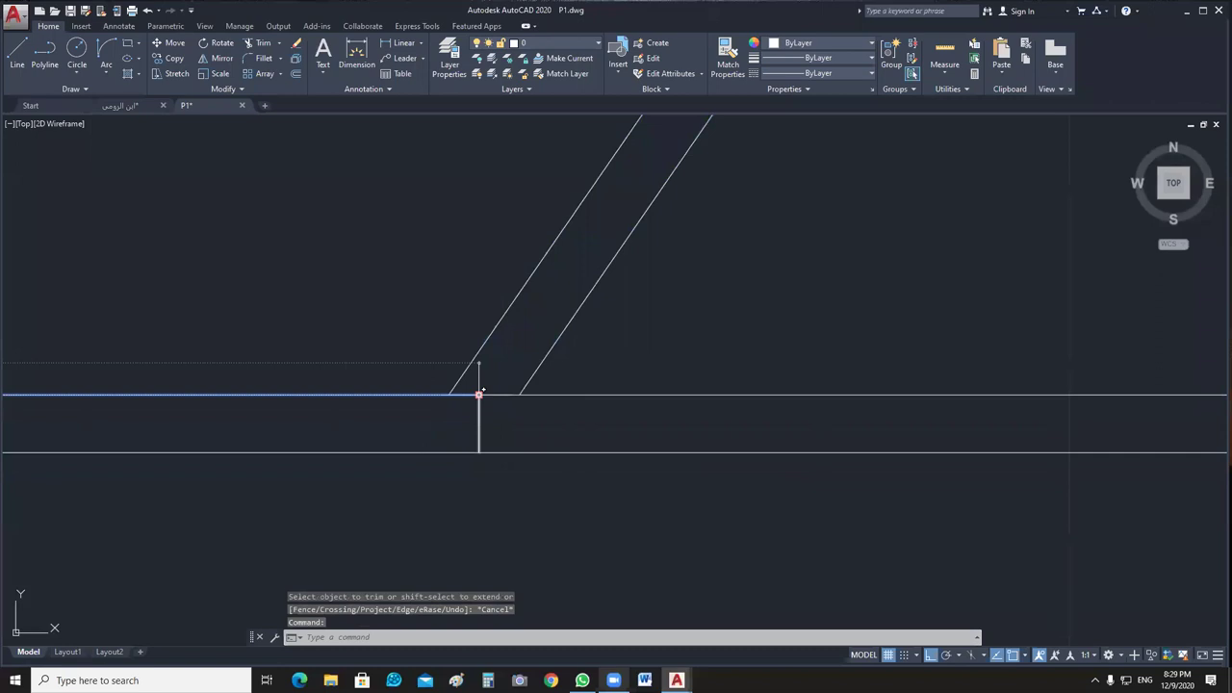
Stretch the inner diagonal's bottom end to the lower wall line; erase the outer diagonal and short vertical.
left_click(523, 386)
left_click(518, 394)
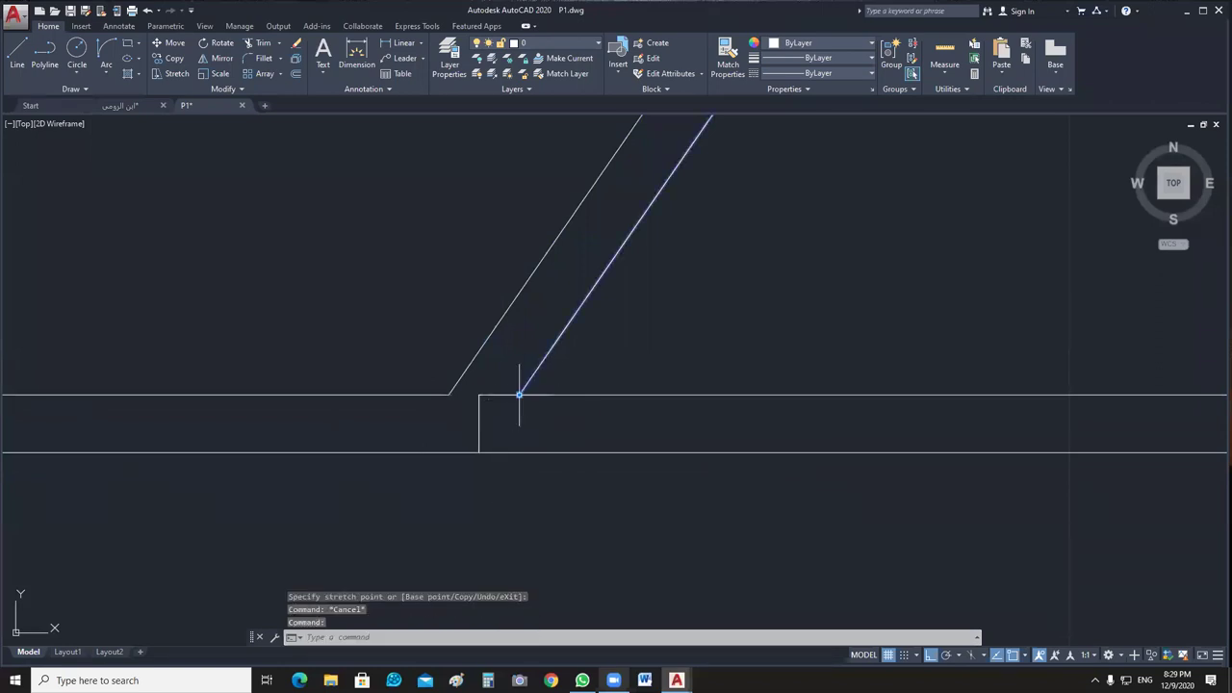
left_click(519, 395)
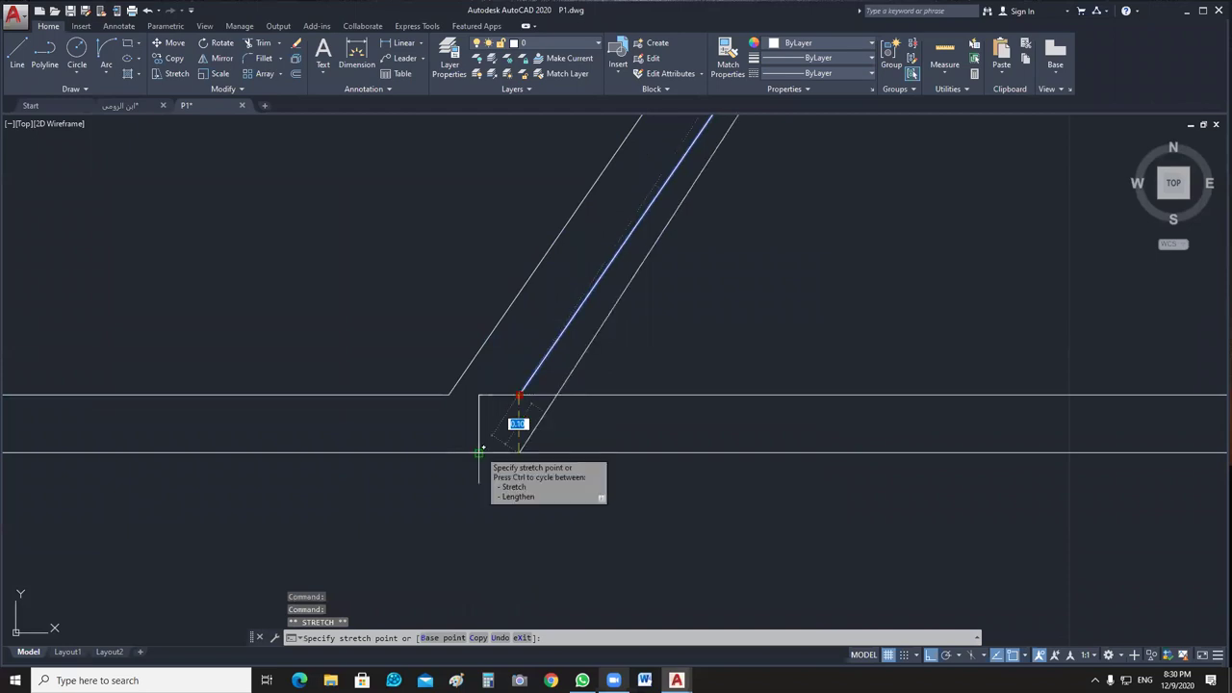
left_click(480, 449)
key("Delete")
left_click(478, 426)
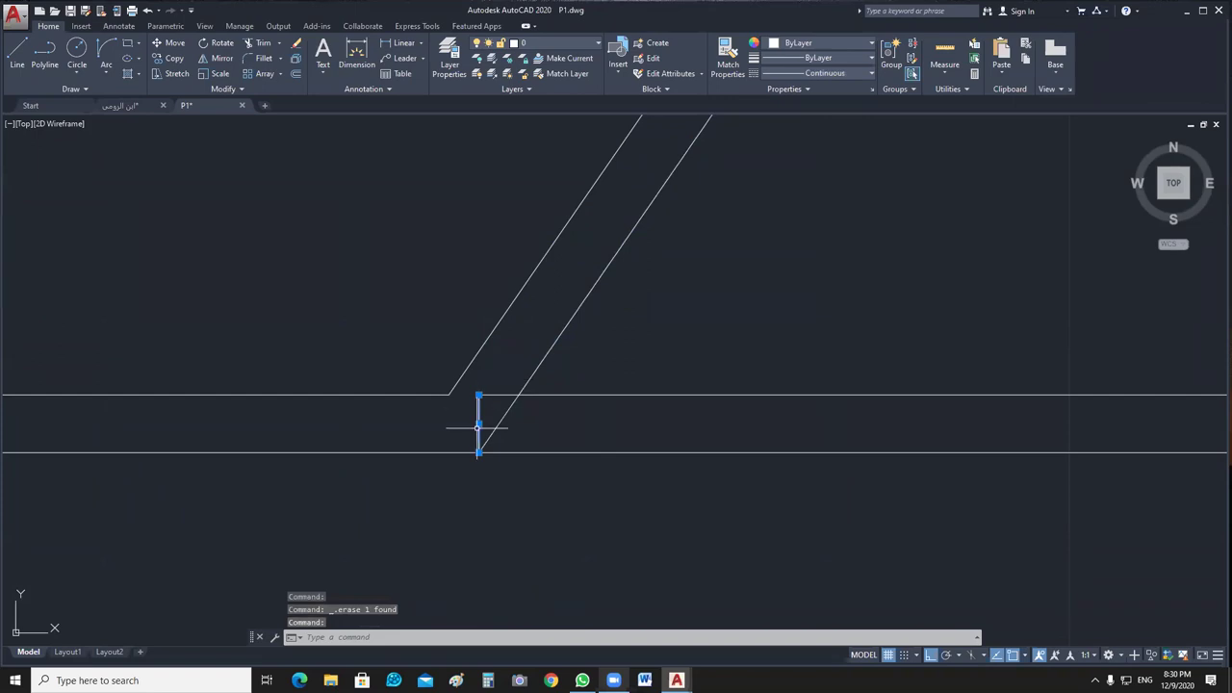
key("Delete")
Stretch the upper horizontal wall line's end to meet the diagonal.
left_click(490, 392)
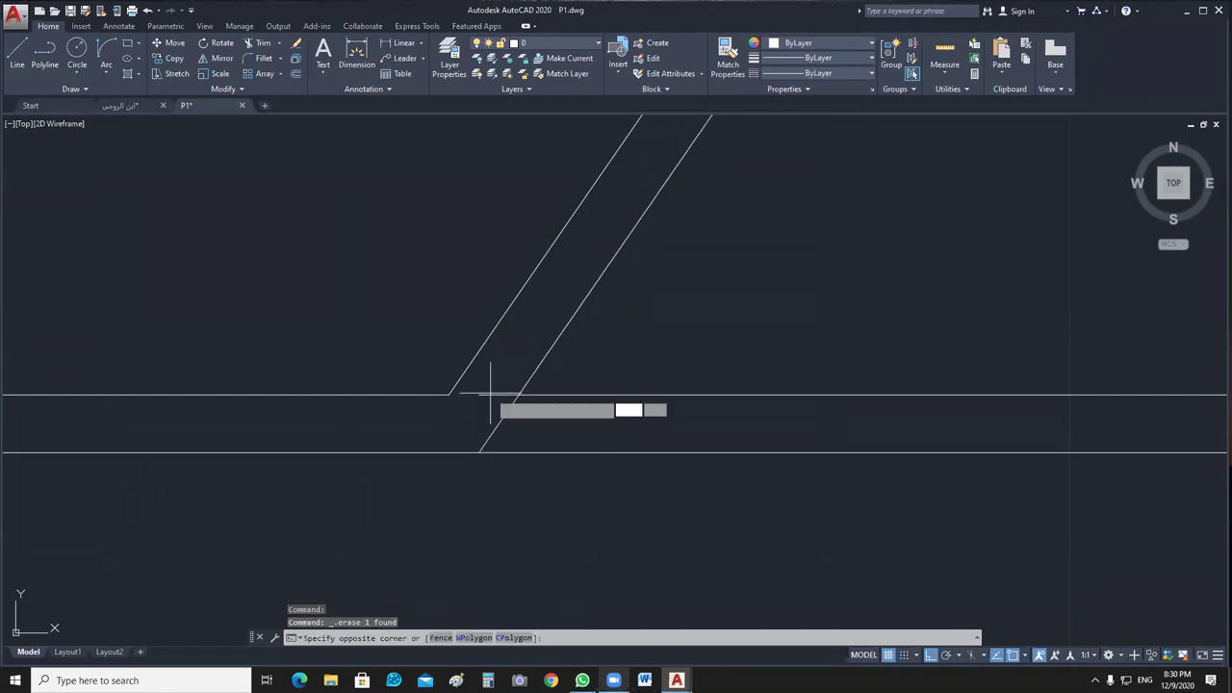
left_click(478, 394)
left_click(478, 394)
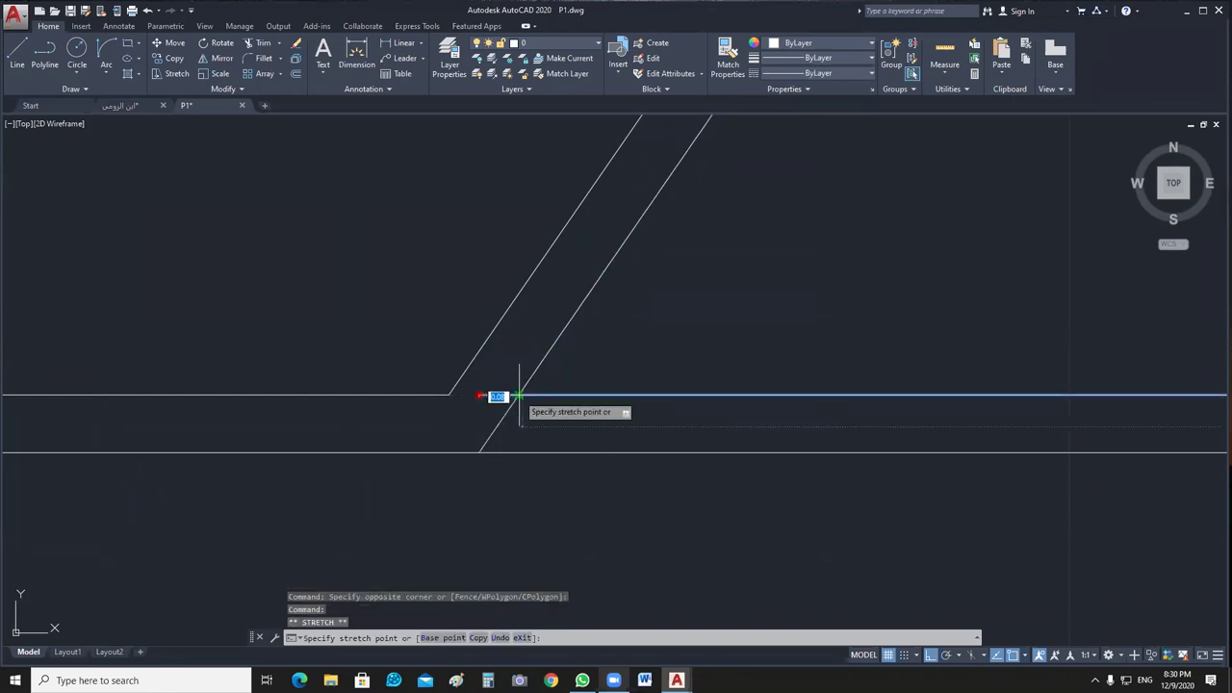
left_click(503, 449)
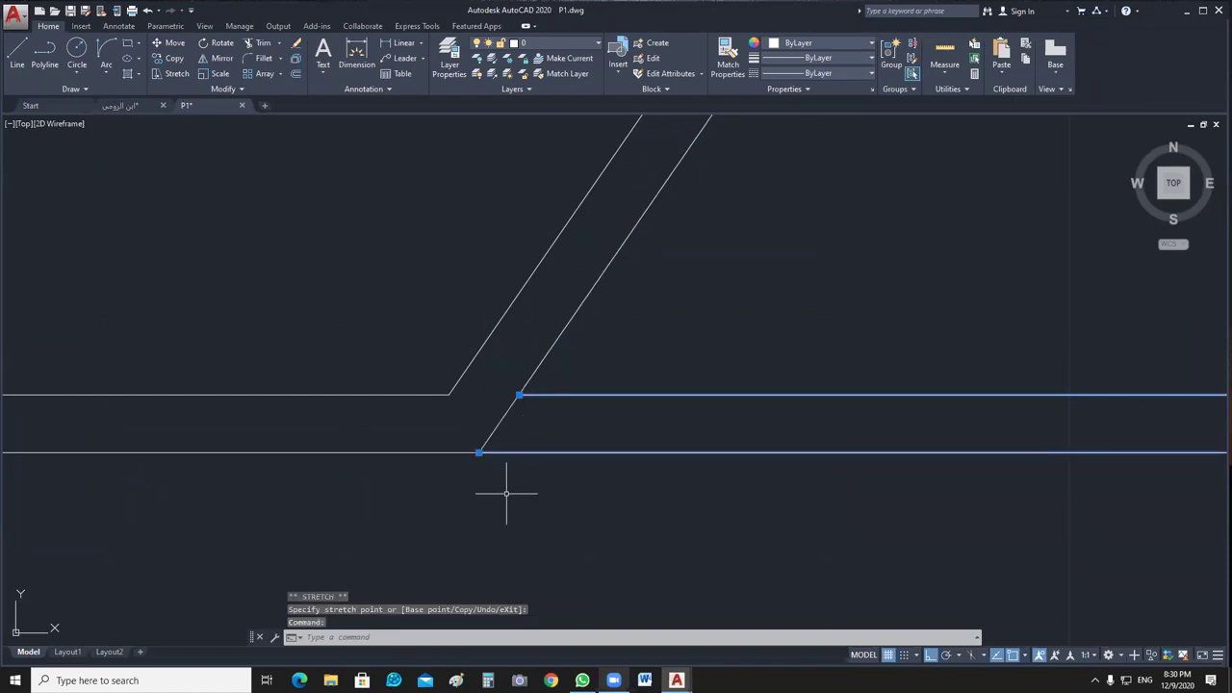
key("Escape")
Begin a line at the right diagonal wall's top end.
scroll(432, 482, "down", 3)
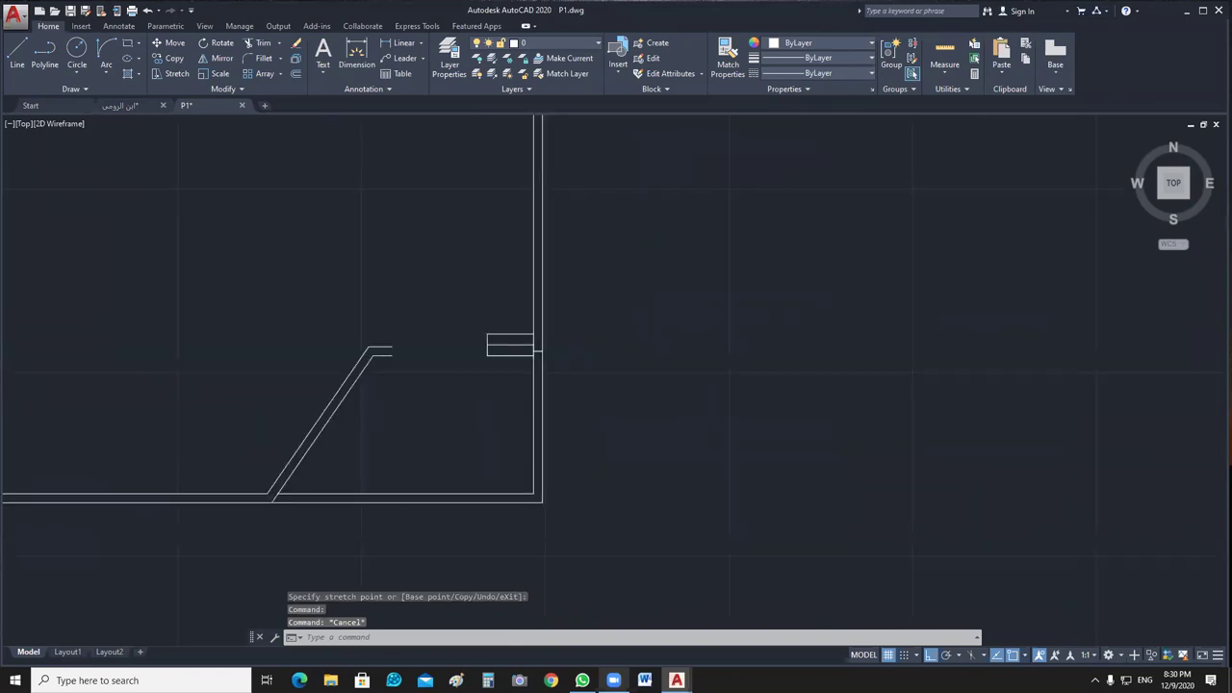
scroll(222, 349, "up", 4)
middle_click_drag(586, 426, 499, 440)
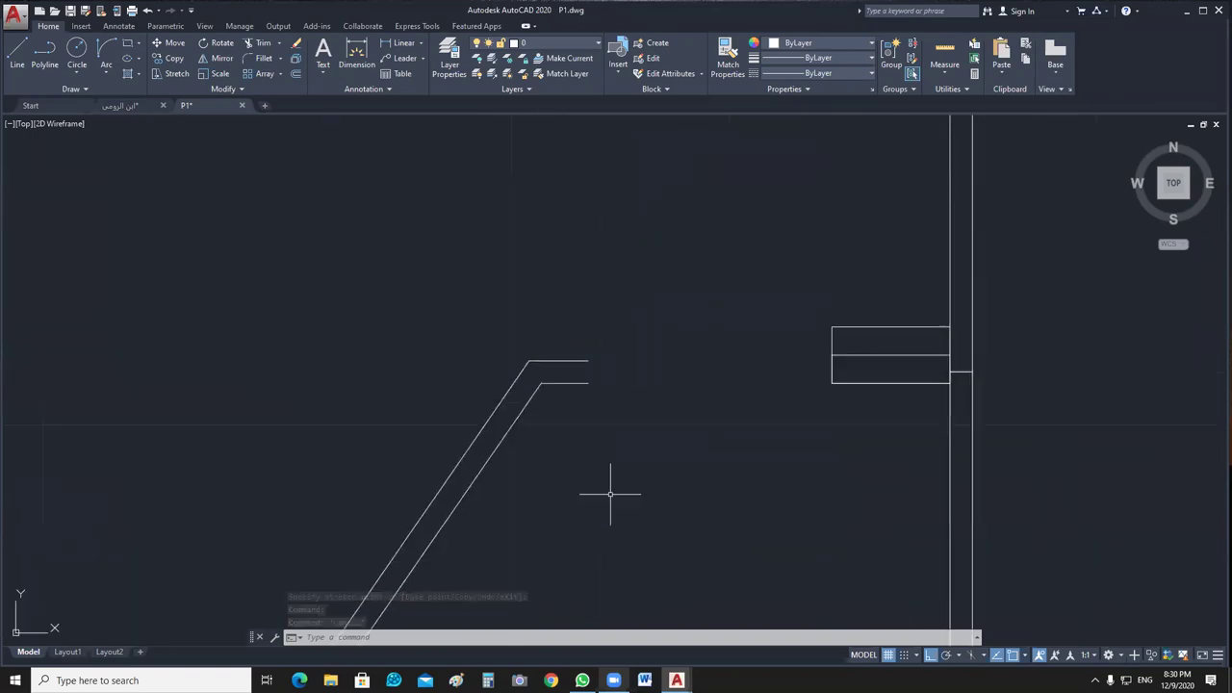
type("l")
key("Return")
left_click(588, 362)
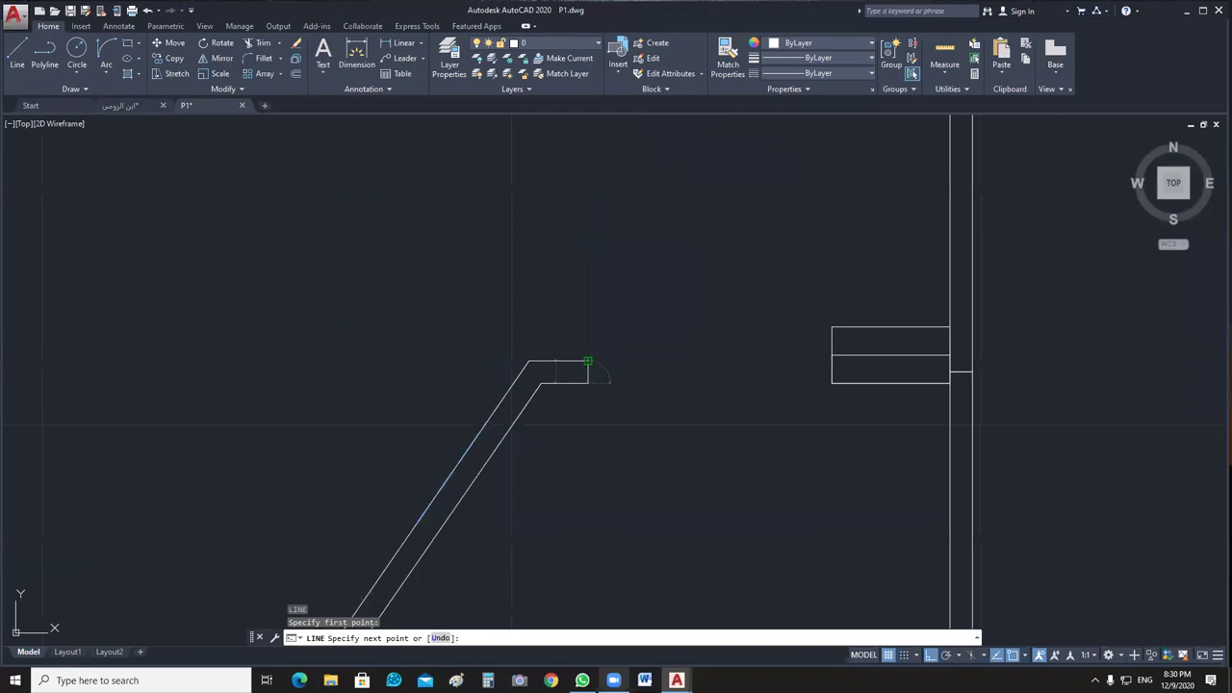
Cap the right diagonal wall's top end with a short line.
left_click(589, 362)
key("Escape")
scroll(571, 442, "down", 3)
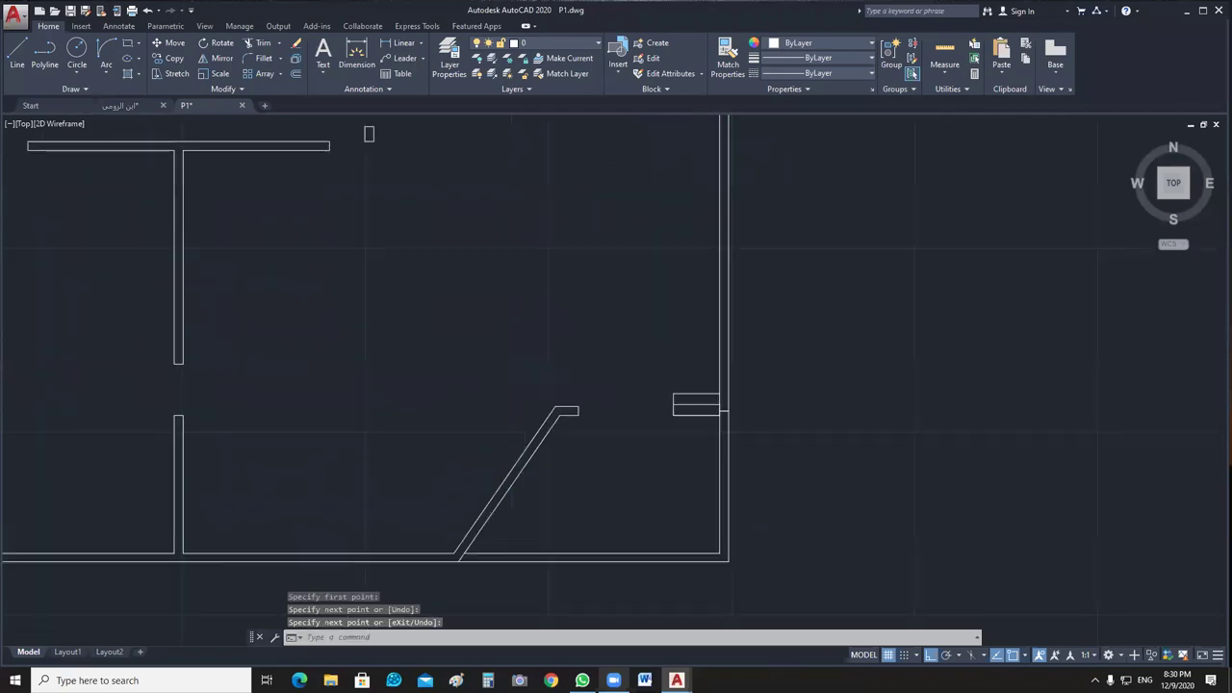
scroll(558, 448, "down", 3)
scroll(439, 304, "up", 5)
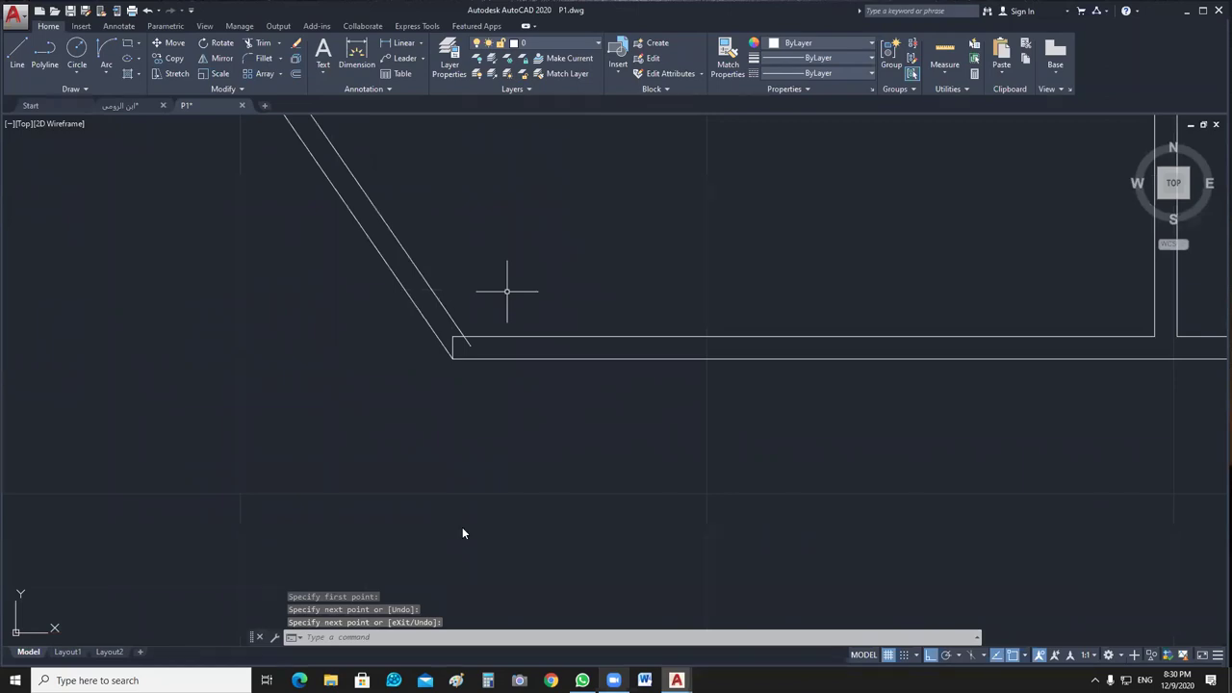
scroll(476, 528, "up", 4)
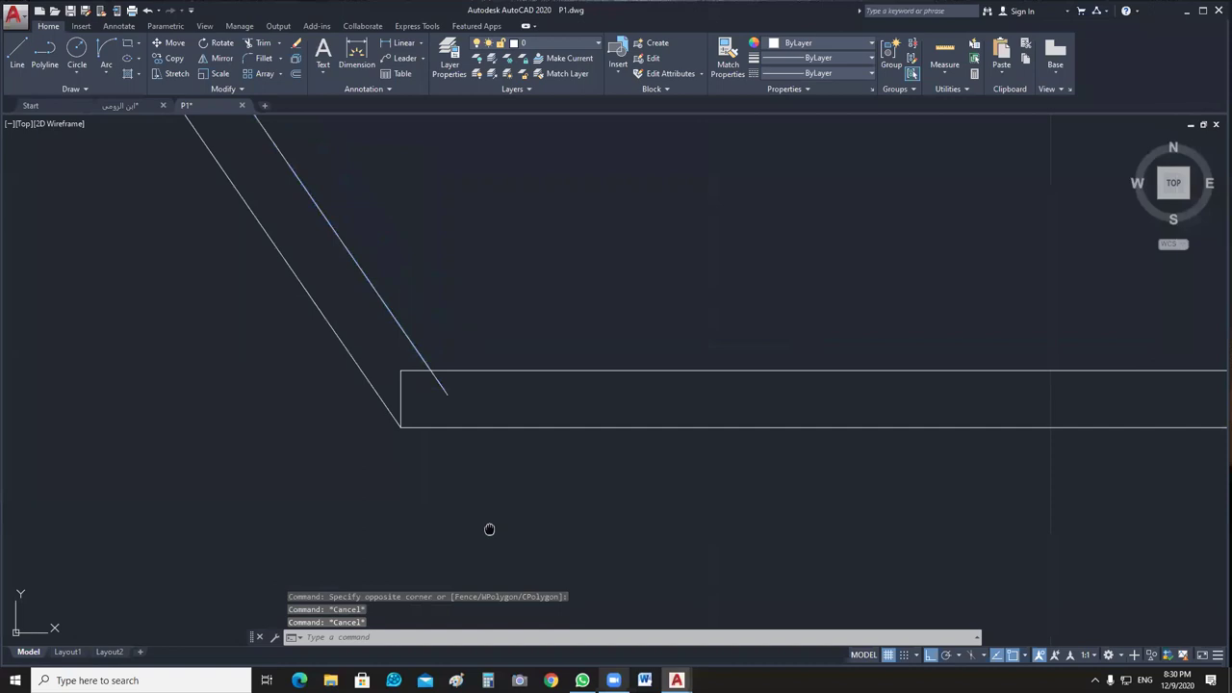
Fillet the left diagonal's inner line to the upper wall line, then select the short corner vertical.
middle_click_drag(489, 528, 460, 528)
type("f")
key("Return")
left_click(414, 370)
left_click(389, 352)
key("Return")
left_click(385, 426)
key("Escape")
left_click(379, 408)
left_click(366, 394)
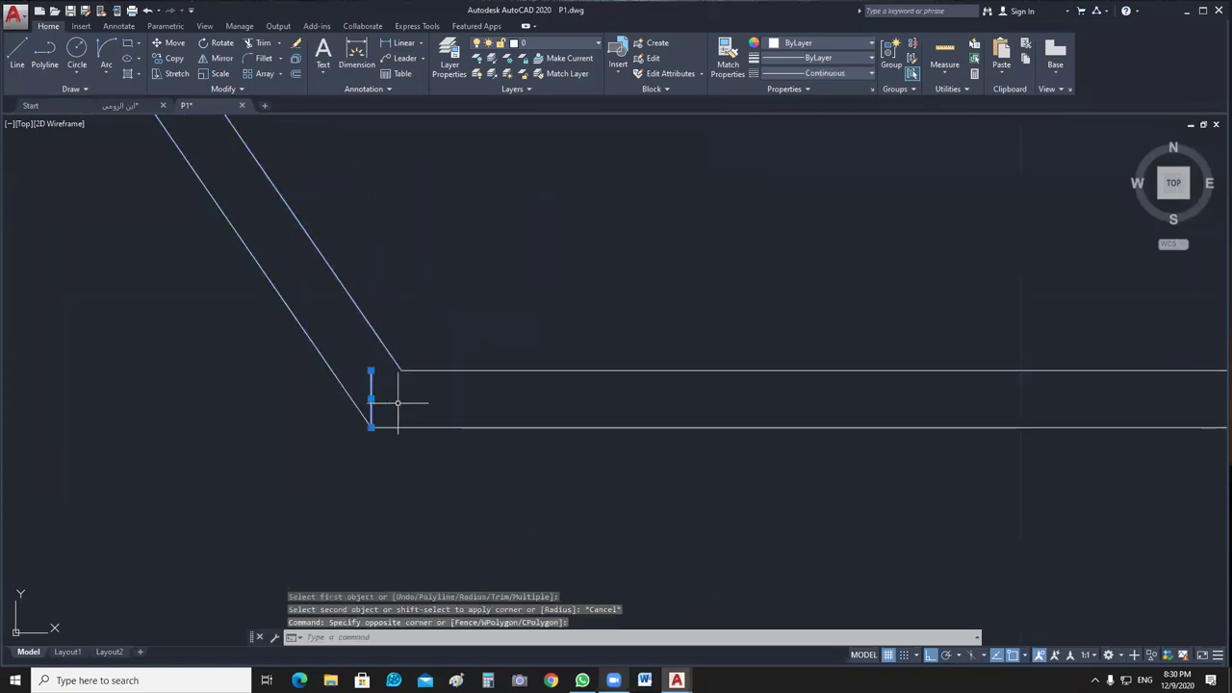
Cap the left diagonal wall's top end with a short line and recentre the plan.
scroll(397, 402, "down", 3)
middle_click_drag(357, 456, 372, 487)
type("l")
key("Return")
left_click(358, 446)
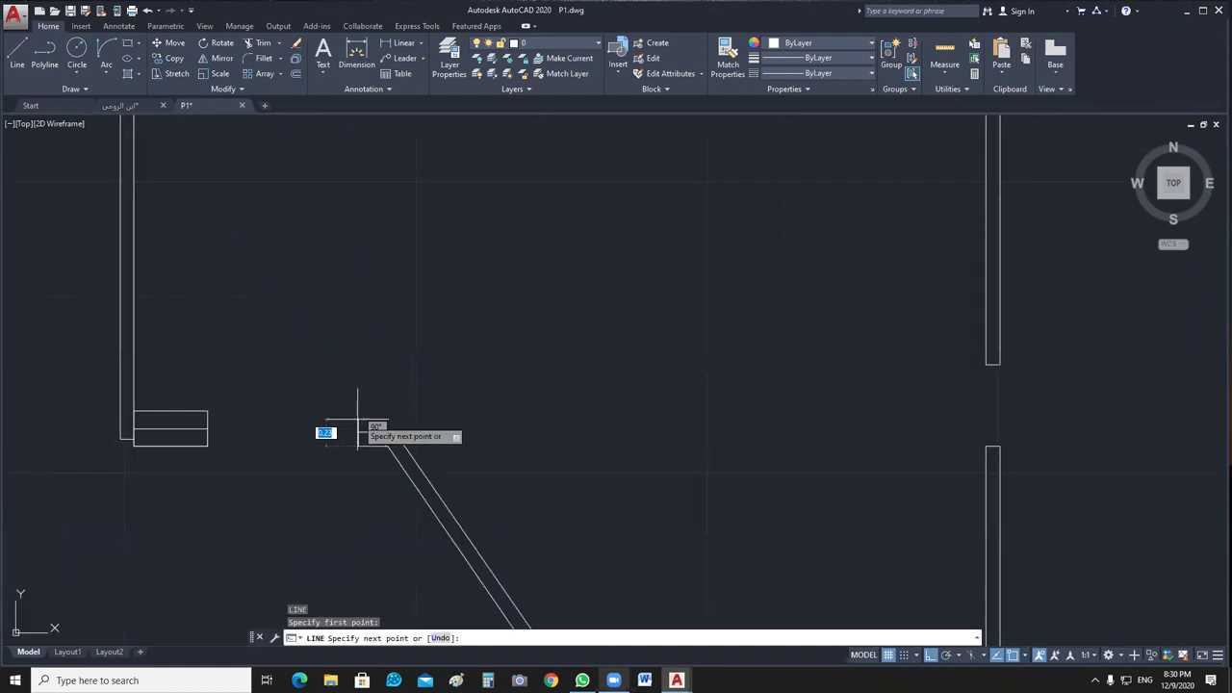
left_click(358, 432)
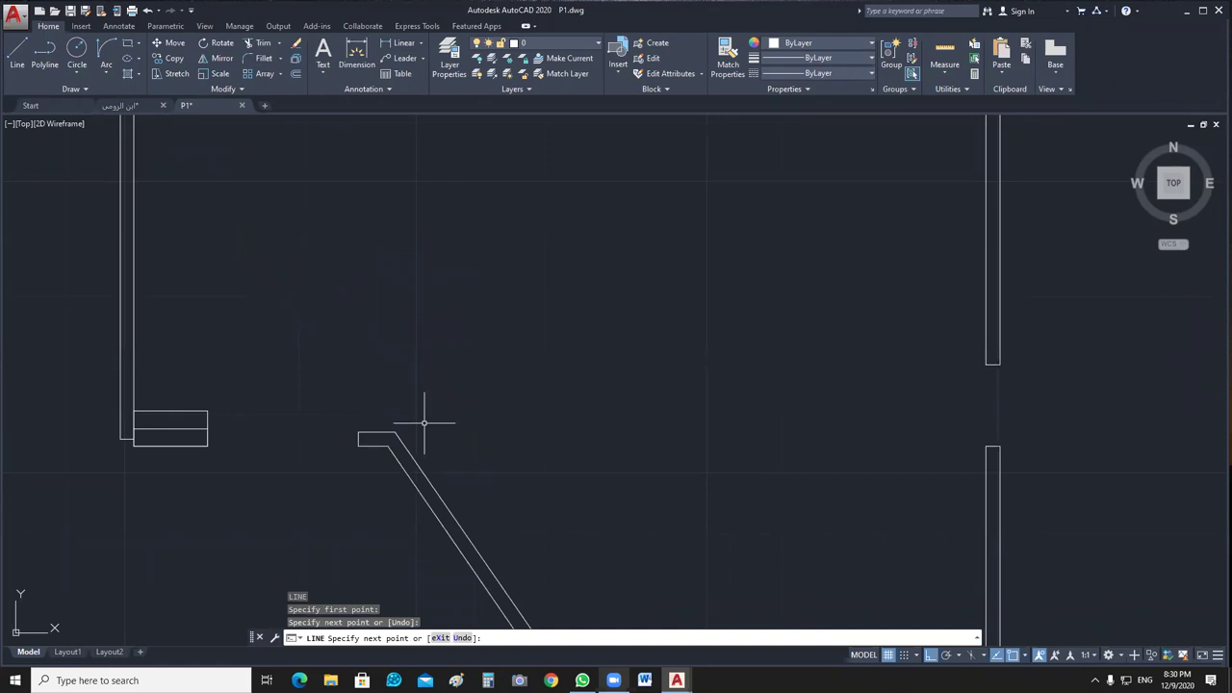
key("Escape")
scroll(564, 413, "down", 3)
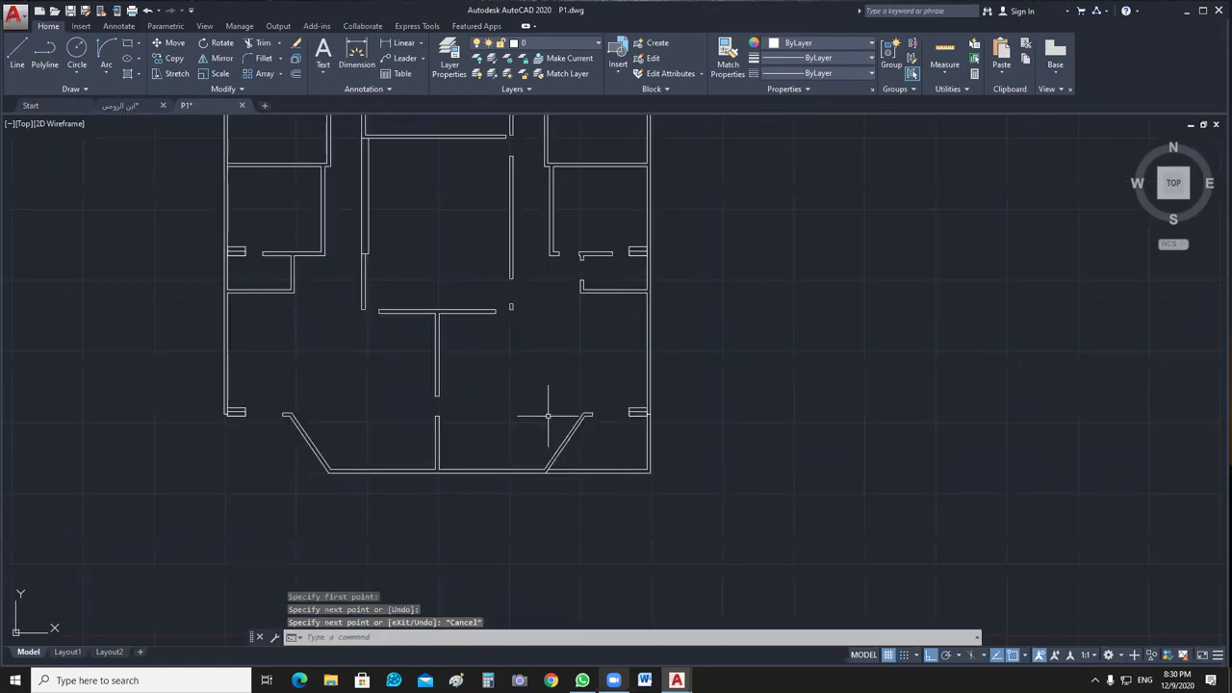
middle_click_drag(547, 416, 556, 439)
scroll(682, 487, "up", 4)
Select the bottom-right wall polyline and check its layer in the layer list.
scroll(640, 450, "down", 2)
left_click(477, 58)
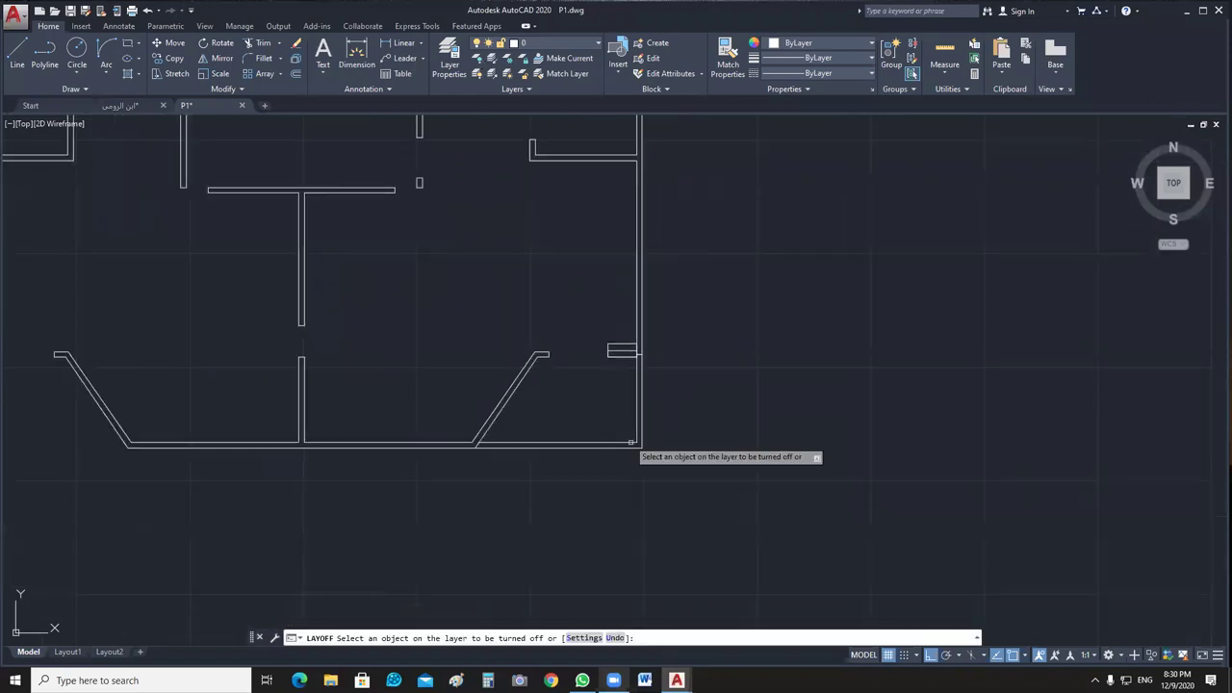
left_click(626, 443)
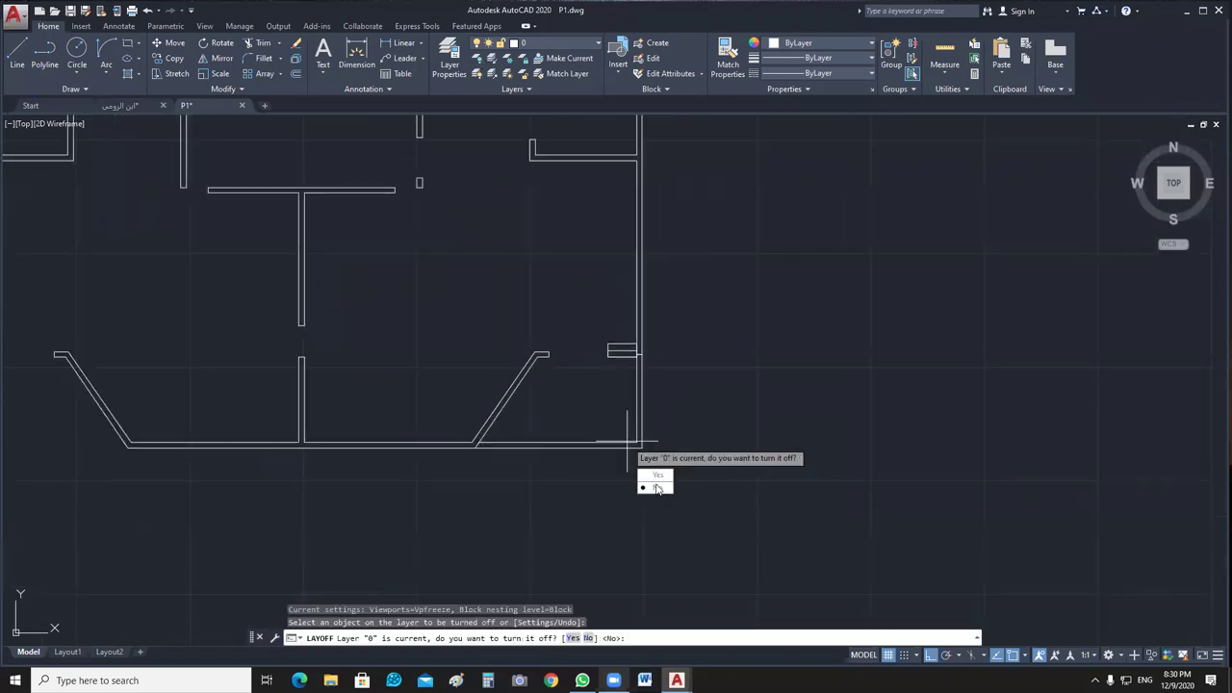
key("Escape")
left_click(627, 445)
left_click(624, 462)
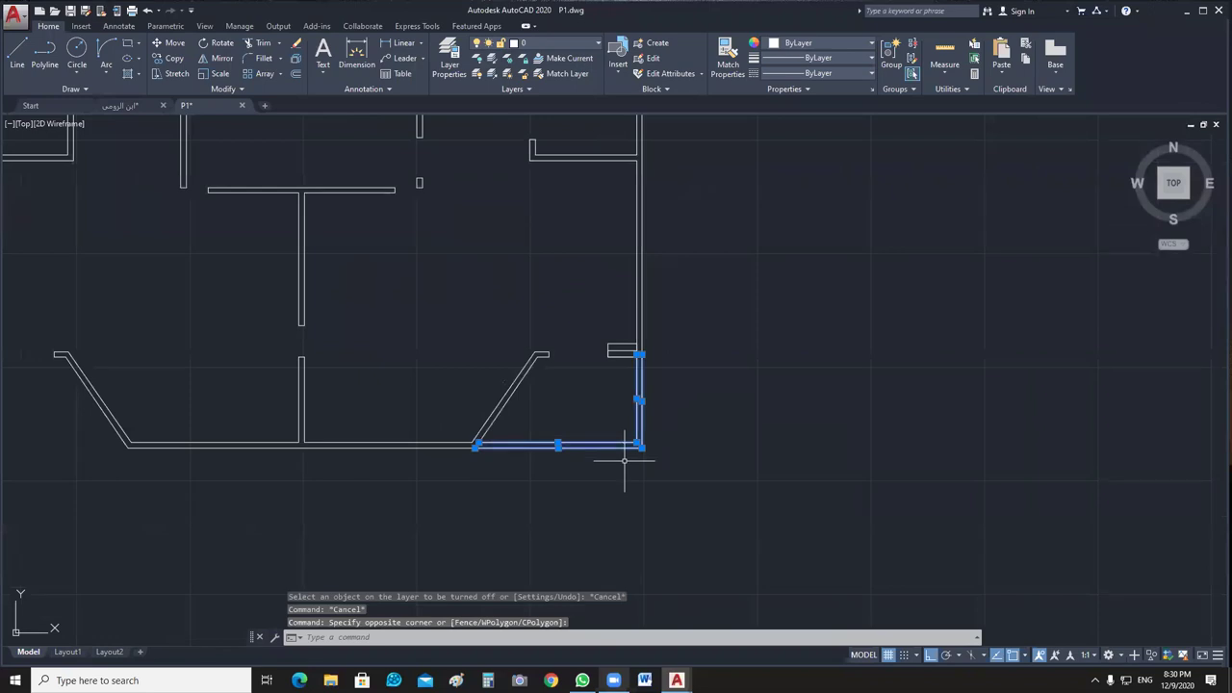
scroll(627, 468, "up", 5)
left_click(537, 390)
scroll(742, 338, "down", 5)
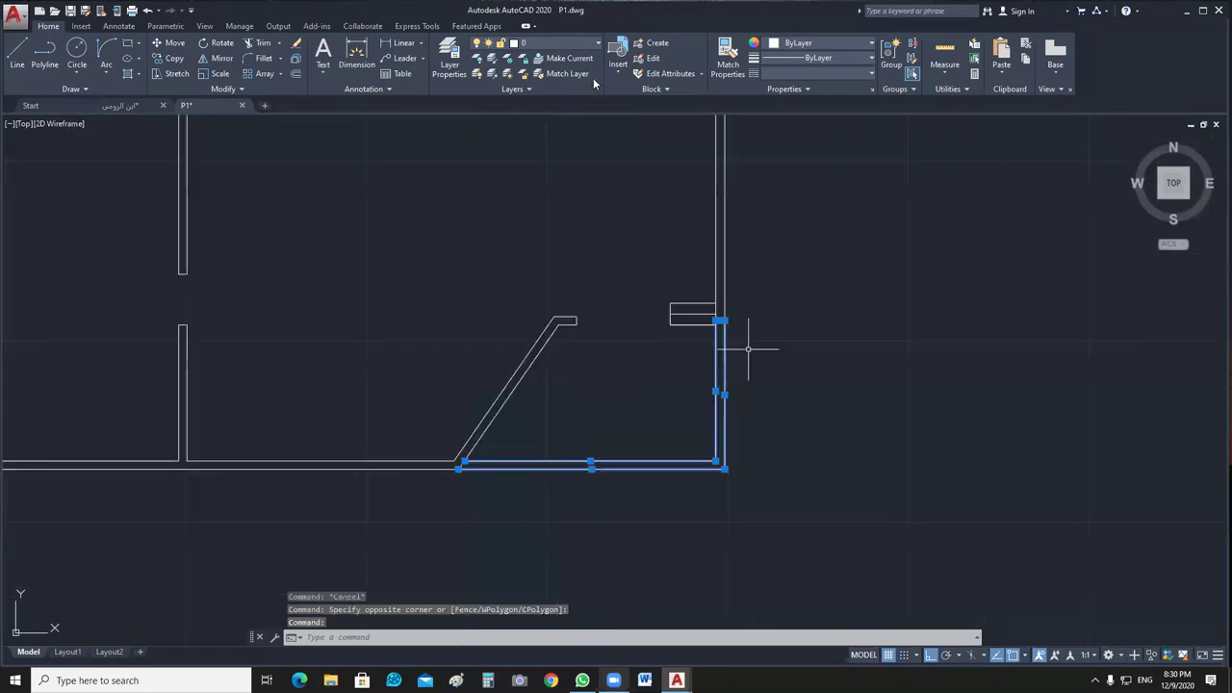
left_click(577, 43)
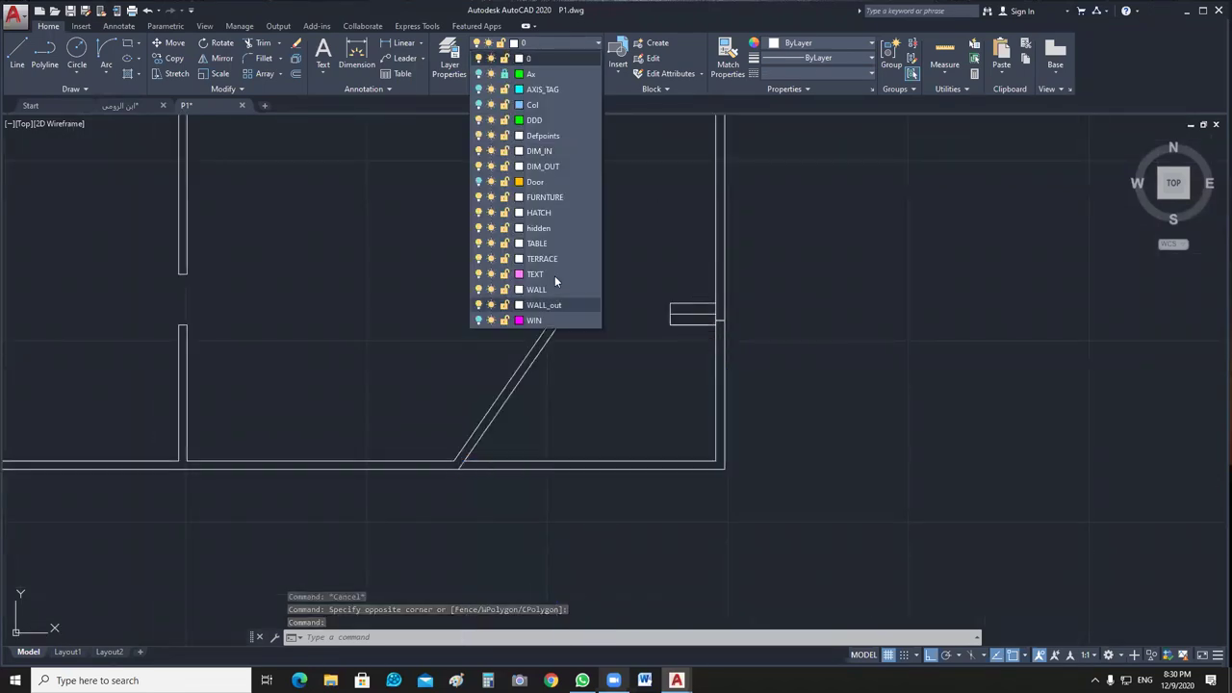
left_click(586, 282)
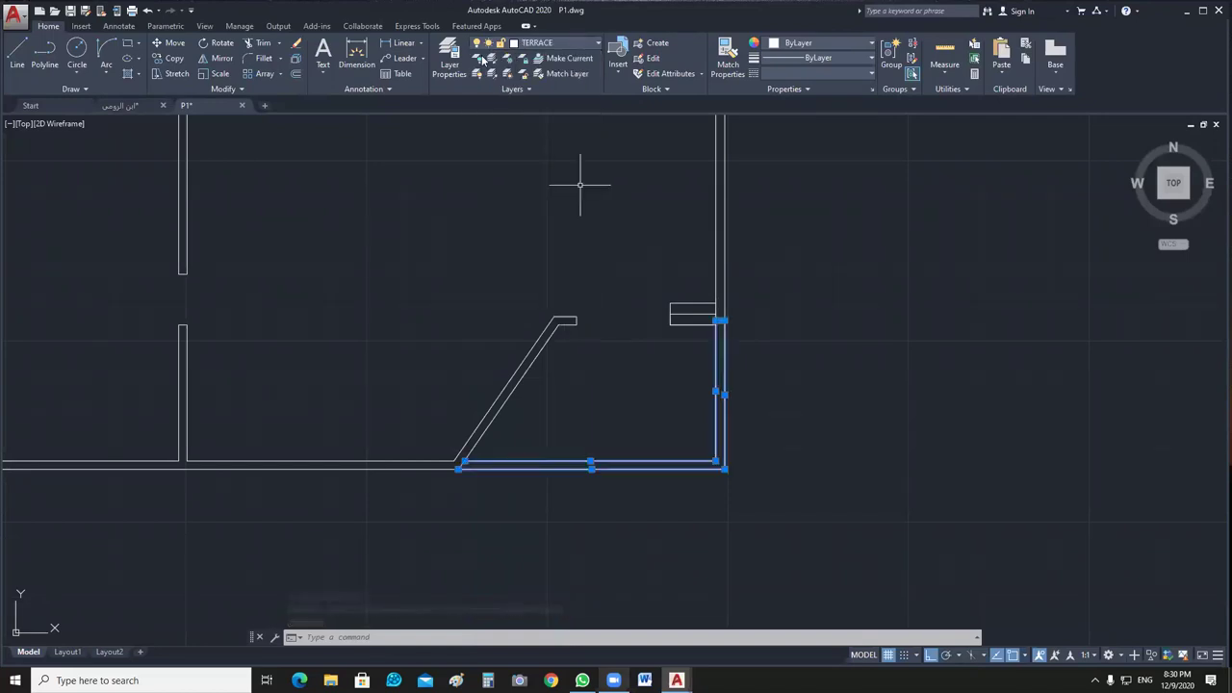
Turn off the TERRACE layer by picking one of its walls.
left_click(478, 58)
left_click(711, 459)
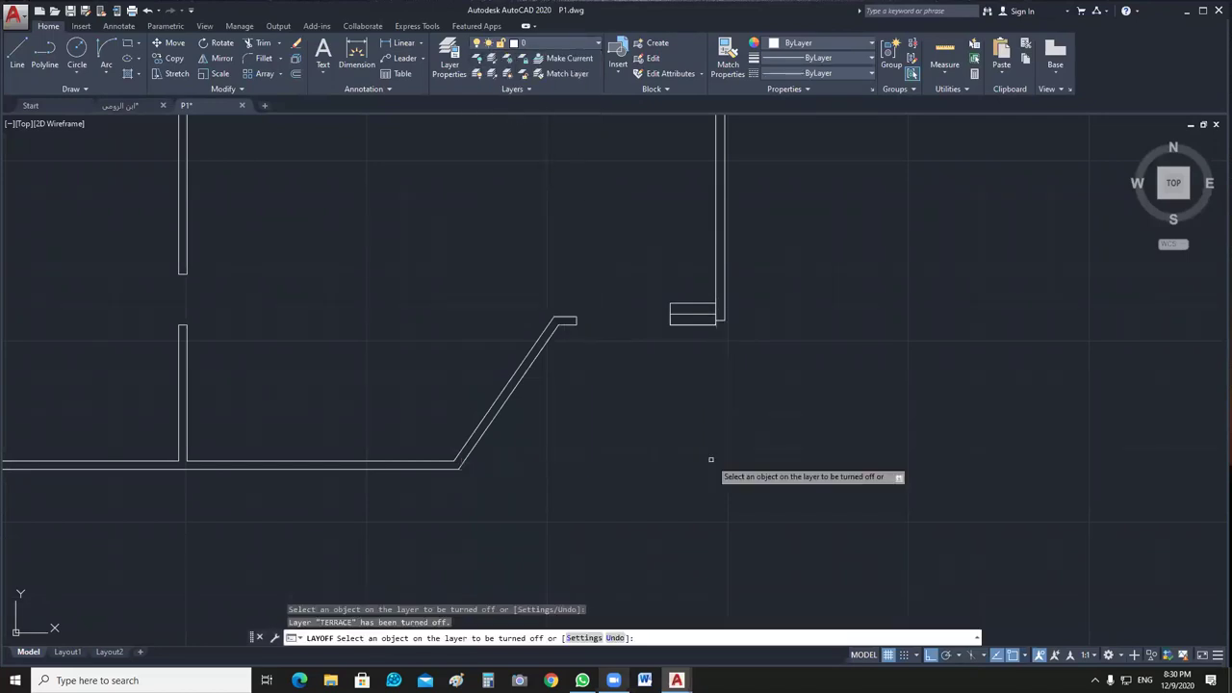
scroll(775, 416, "down", 3)
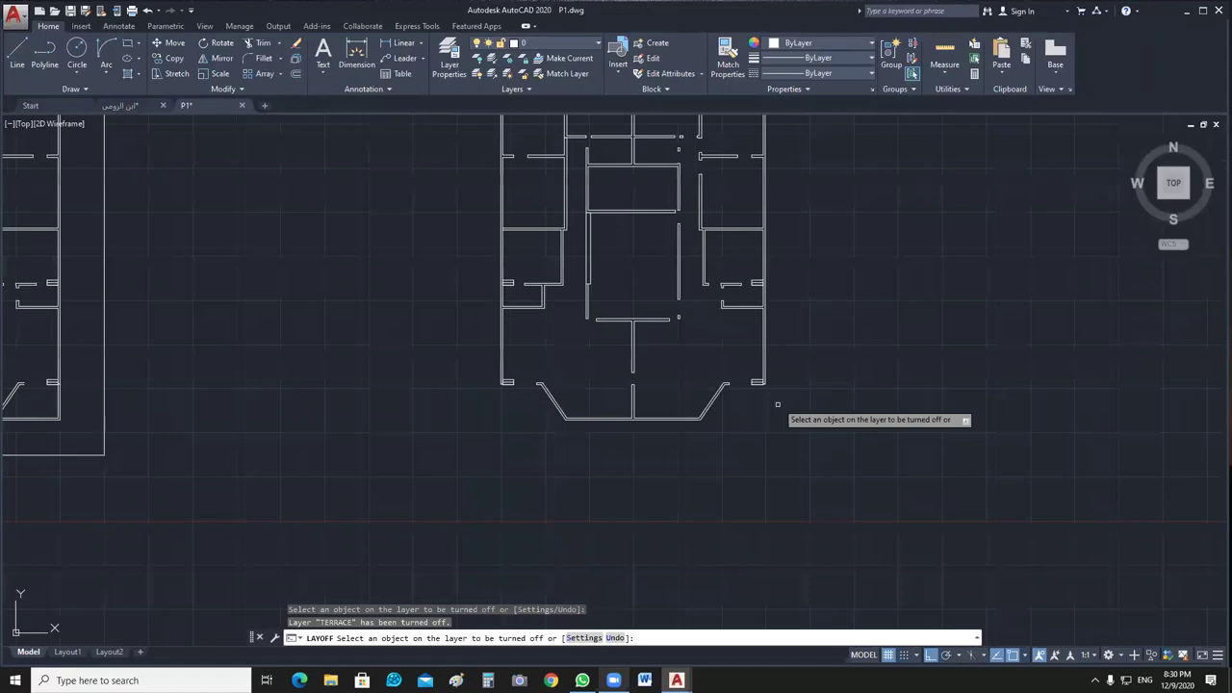
key("Escape")
Pan and zoom in on the central rooms of the traced plan.
middle_click_drag(729, 360, 729, 389)
scroll(729, 390, "up", 5)
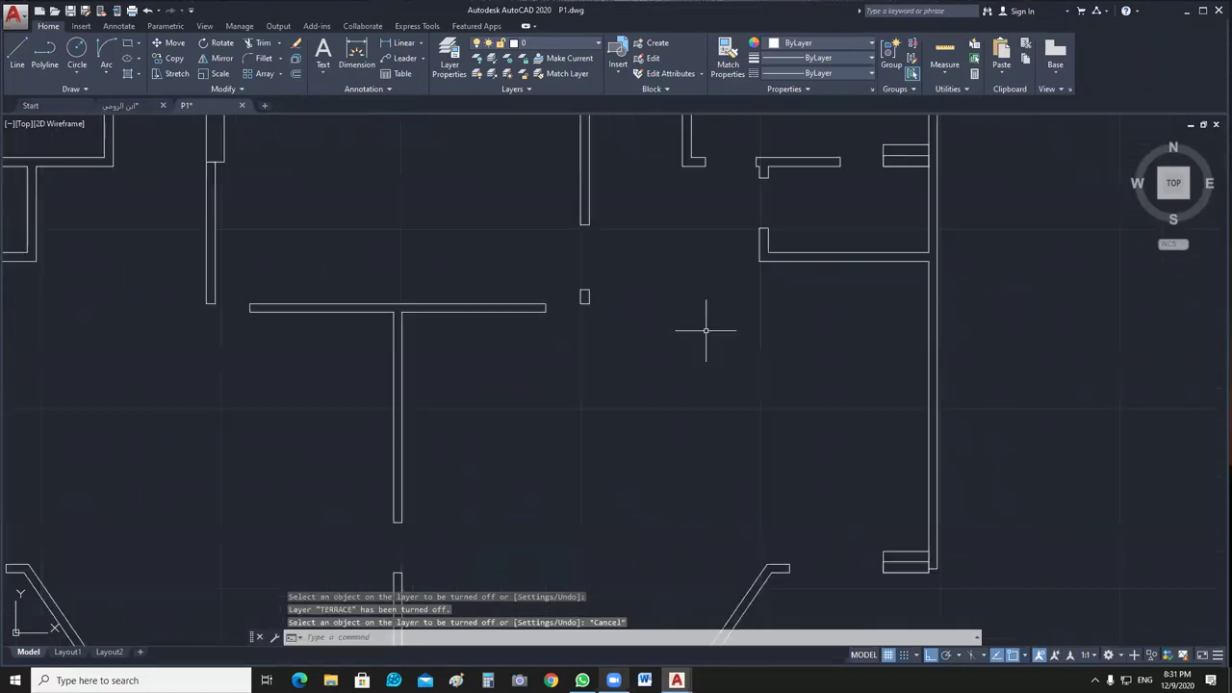
middle_click_drag(706, 330, 505, 491)
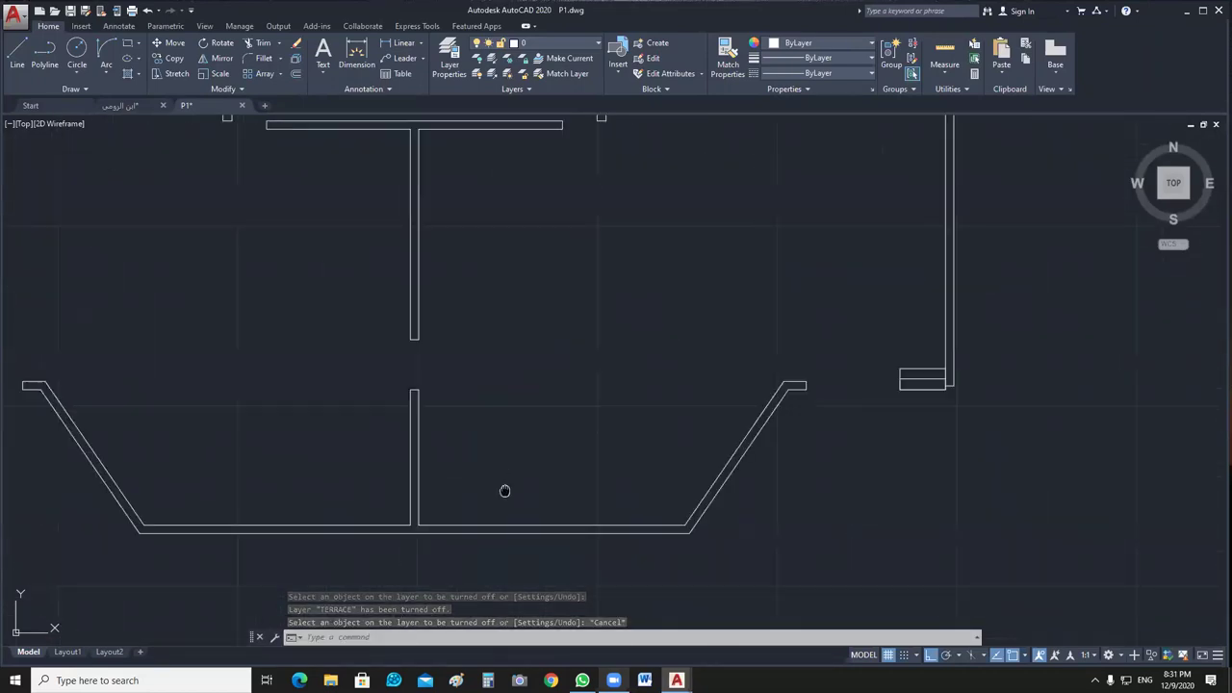
scroll(504, 491, "down", 5)
scroll(668, 453, "up", 1)
scroll(740, 324, "up", 3)
middle_click_drag(740, 324, 704, 399)
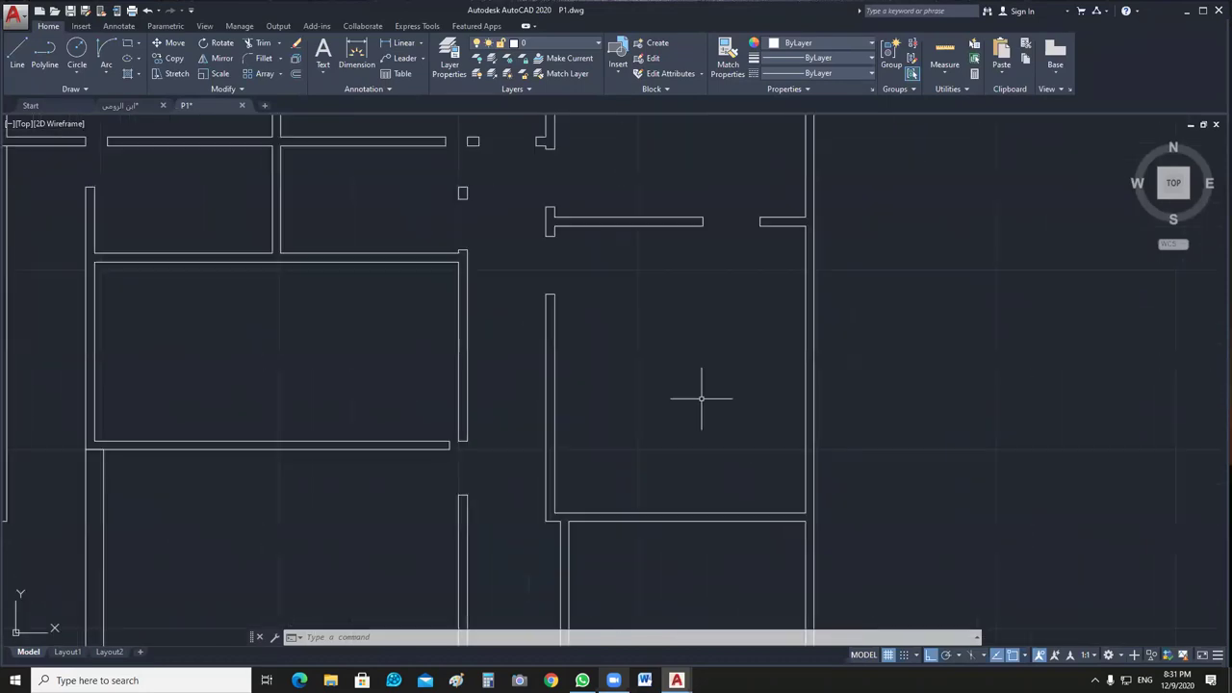
middle_click_drag(401, 482, 678, 413)
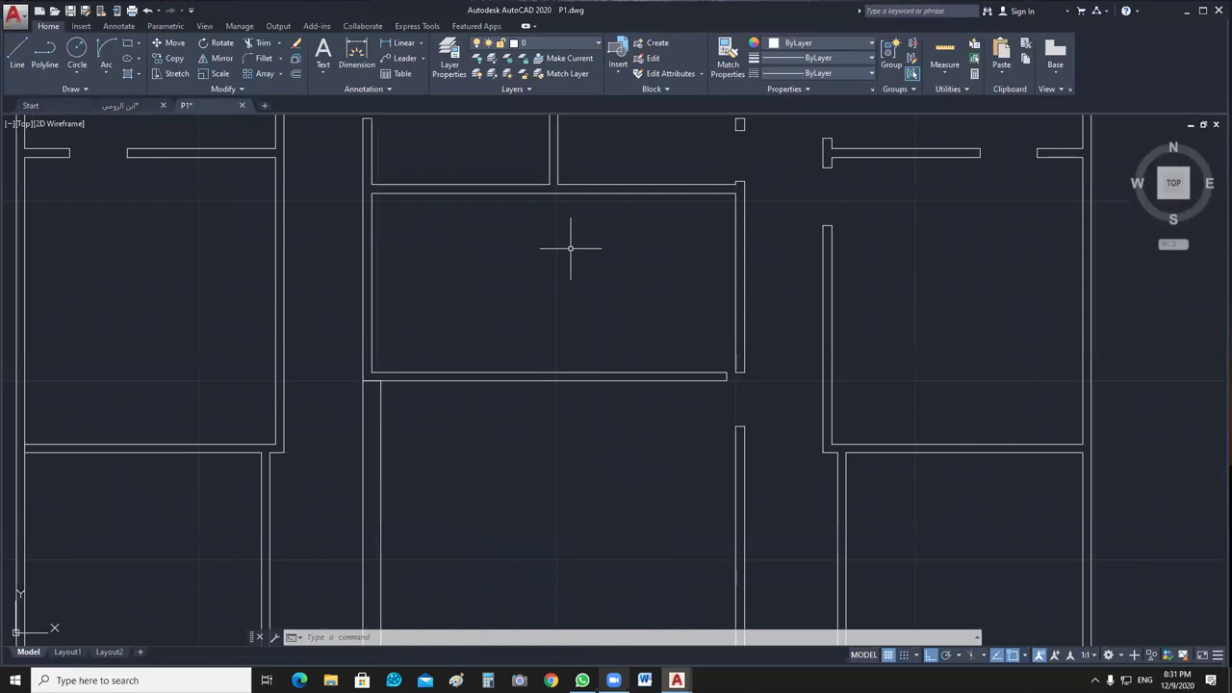
Erase the two leftover short wall segments at the corner.
scroll(366, 383, "up", 6)
left_click(409, 357)
key("Delete")
left_click(417, 357)
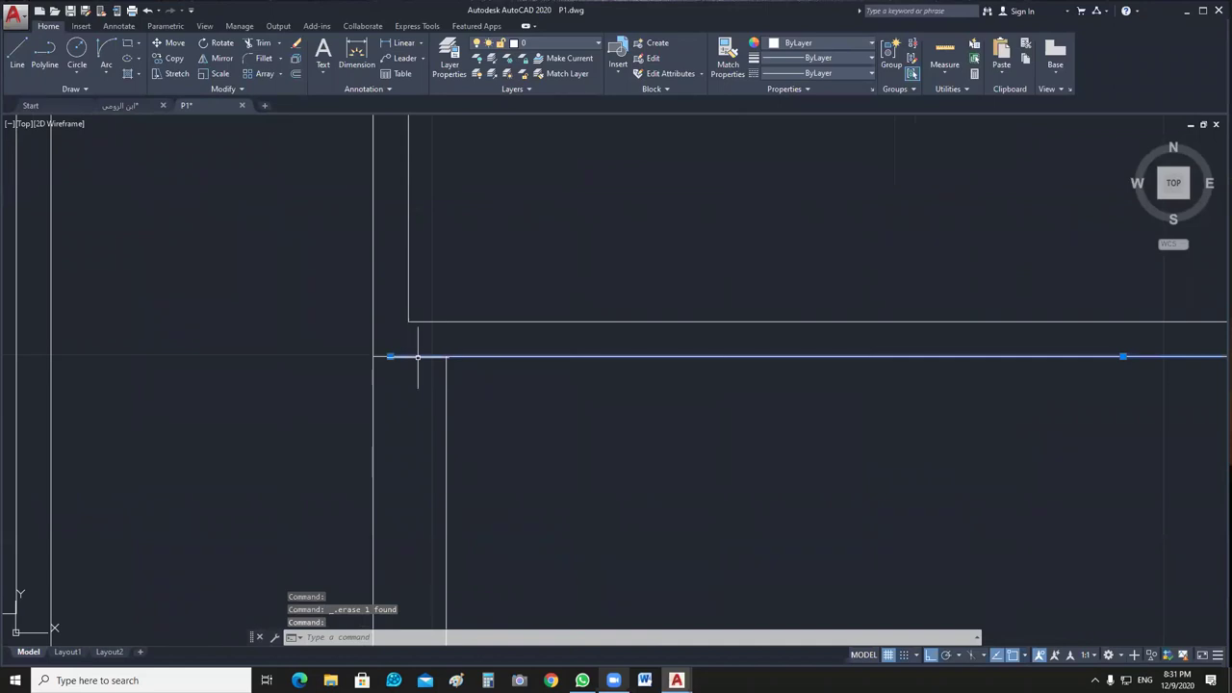
left_click(391, 356)
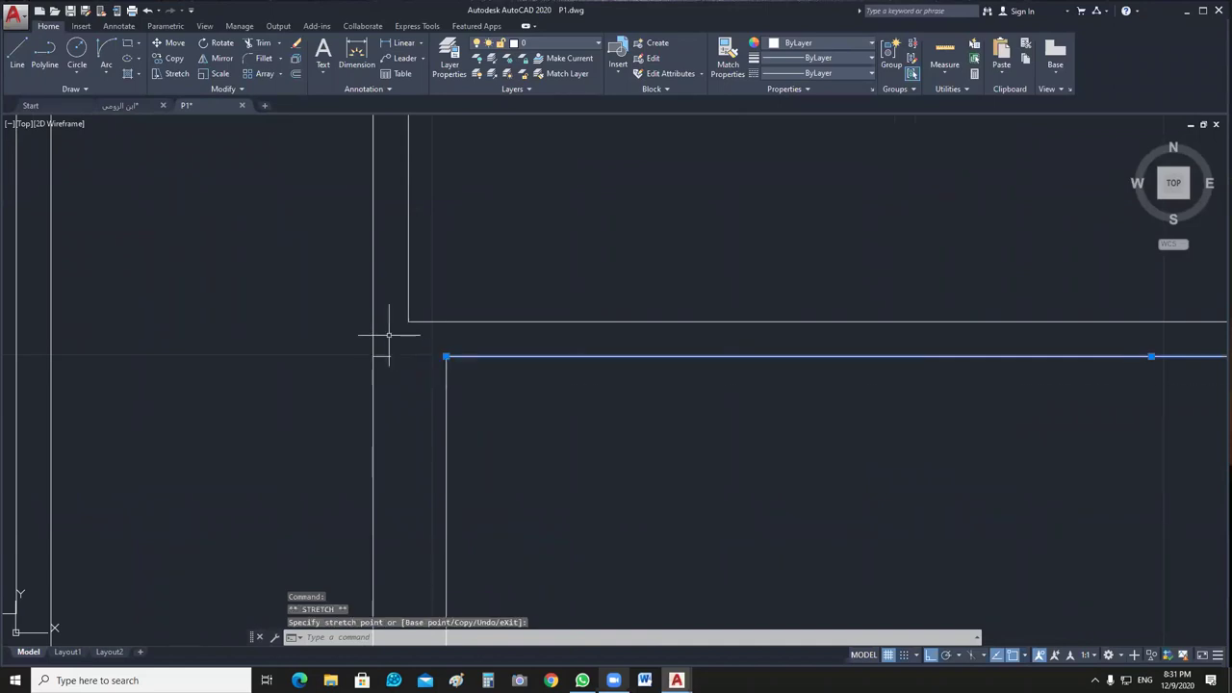
key("Escape")
left_click(389, 338)
left_click(385, 372)
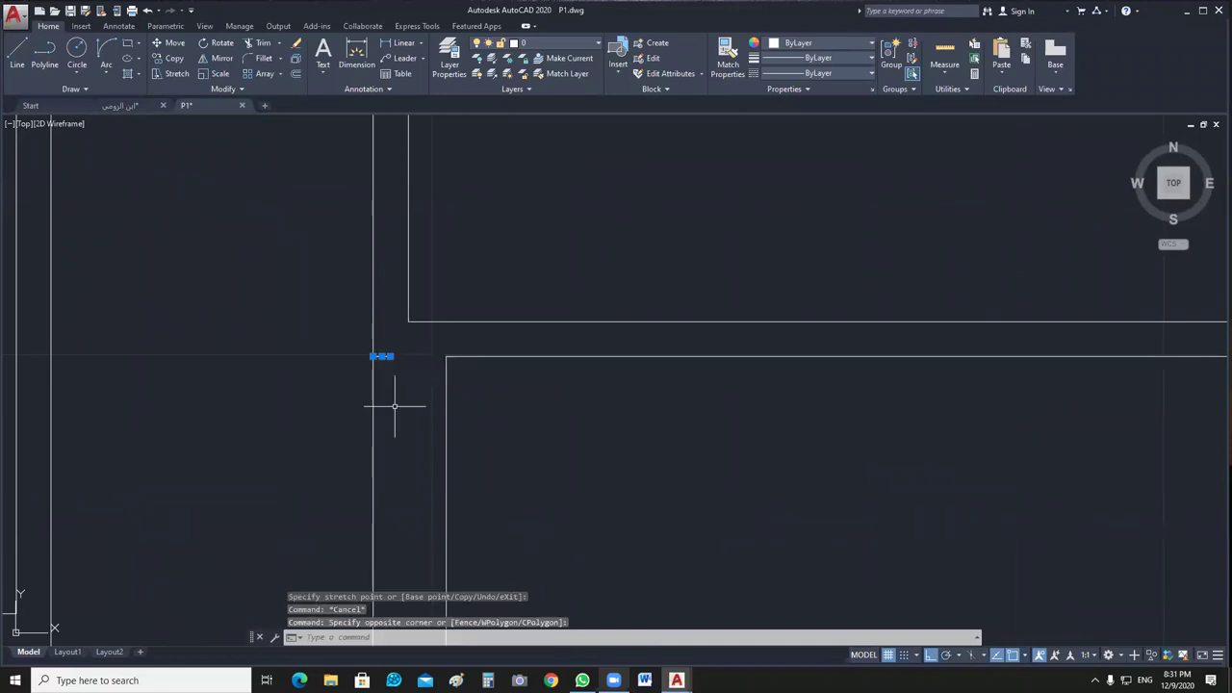
key("Delete")
Zoom out and pan until both floor plans show side by side.
scroll(616, 444, "down", 10)
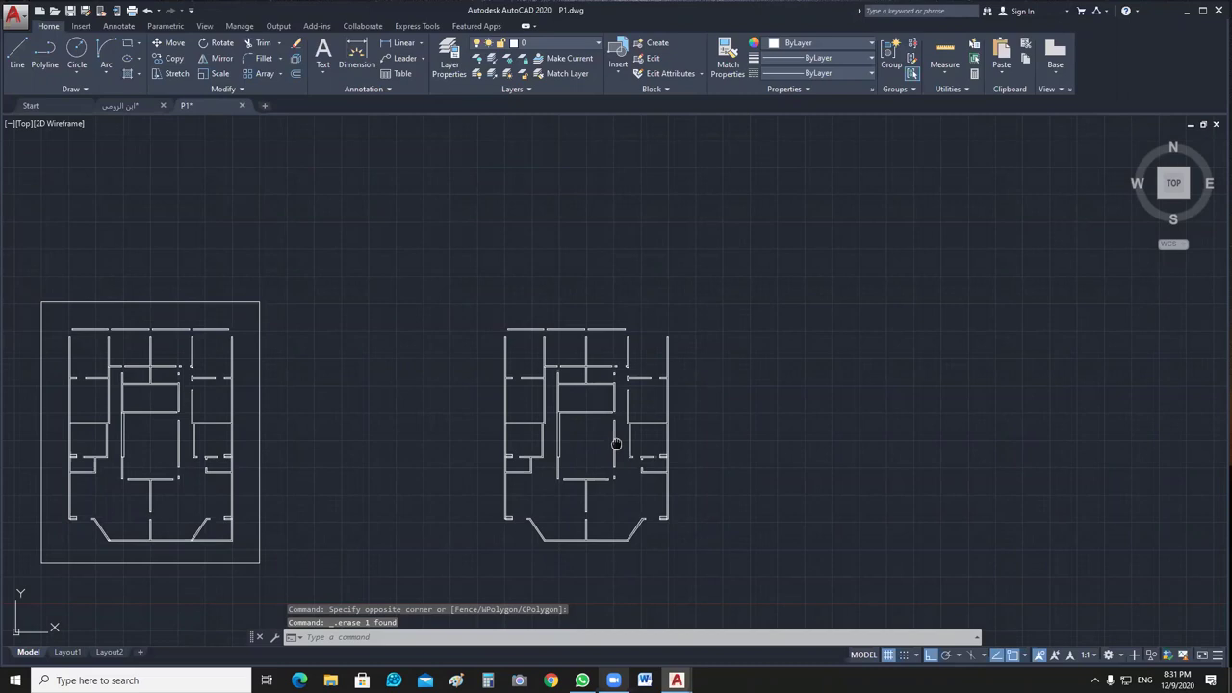
left_click(616, 444)
scroll(578, 289, "up", 5)
key("Escape")
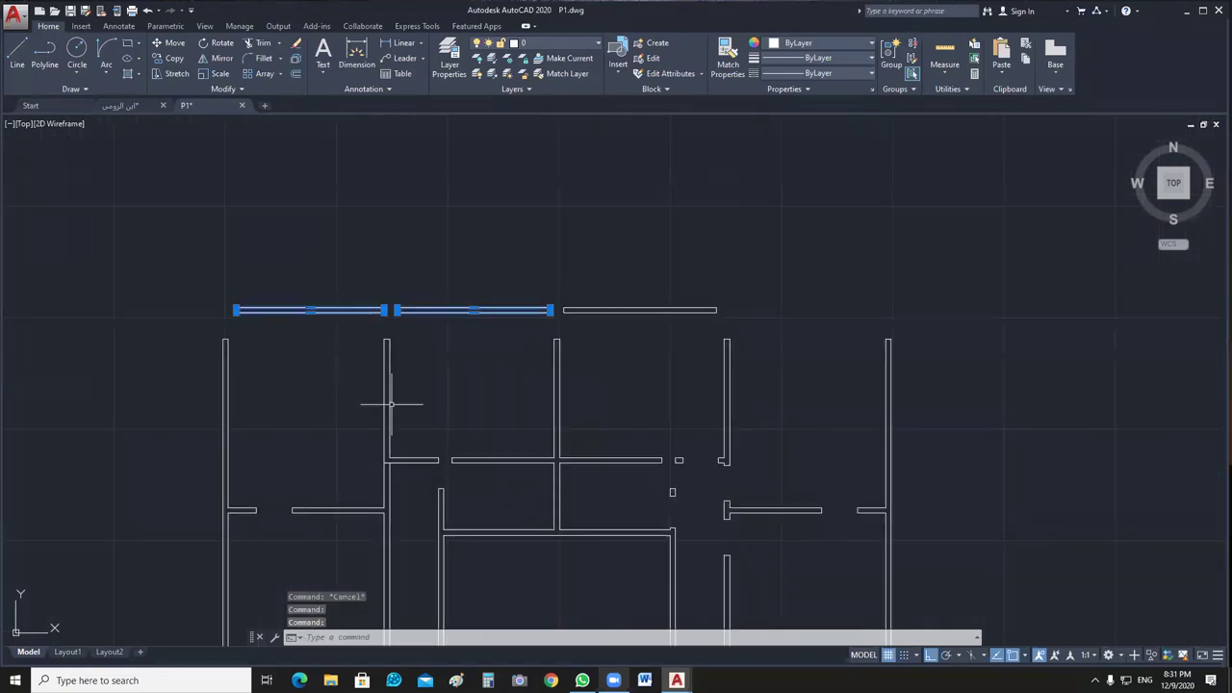
key("Escape")
middle_click_drag(528, 450, 517, 296)
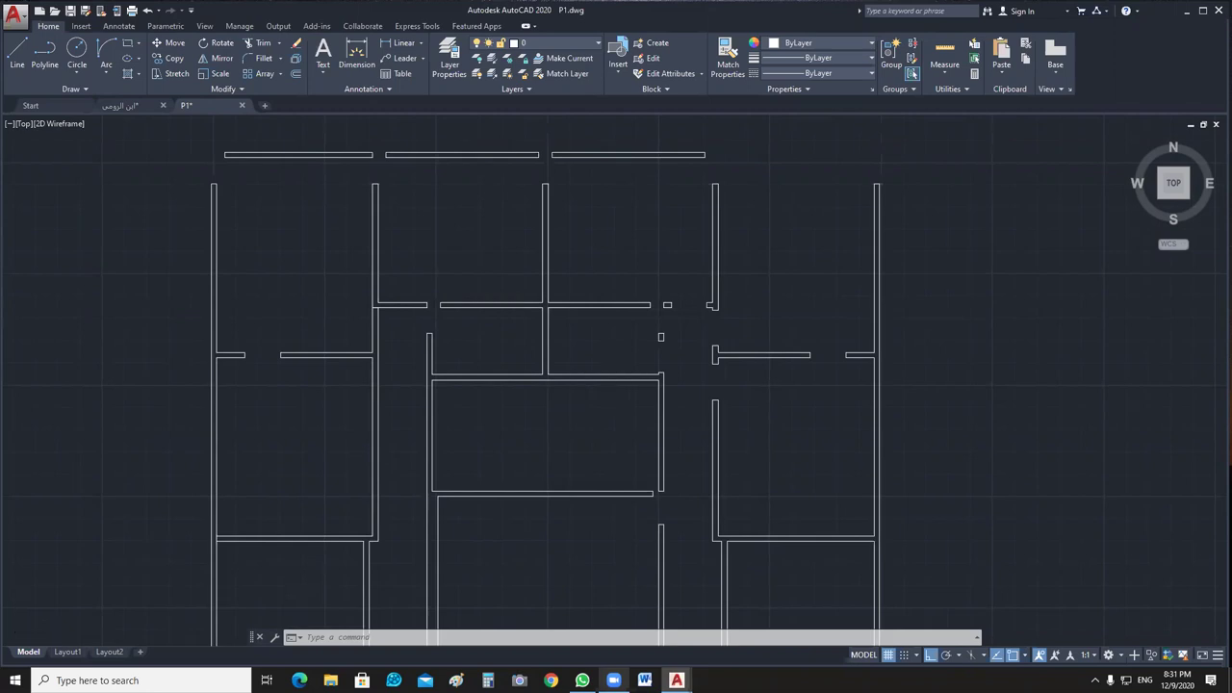
scroll(798, 327, "up", 4)
middle_click_drag(945, 491, 674, 321)
scroll(639, 373, "down", 4)
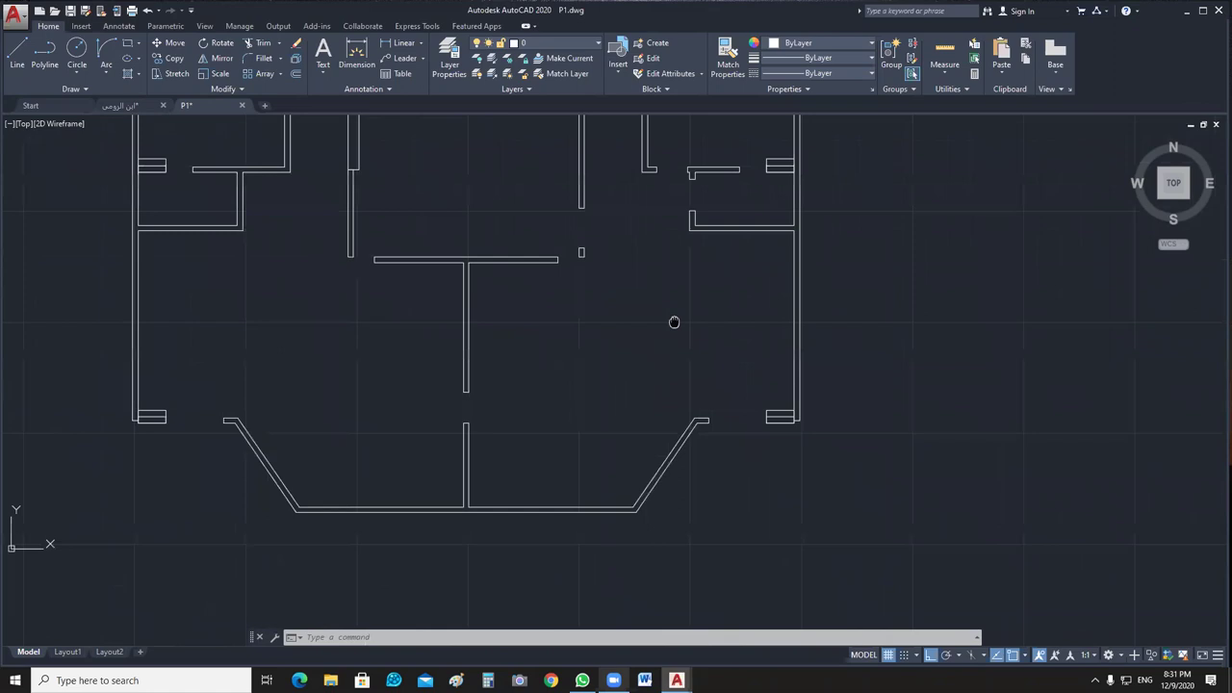
scroll(674, 322, "up", 4)
scroll(355, 380, "down", 2)
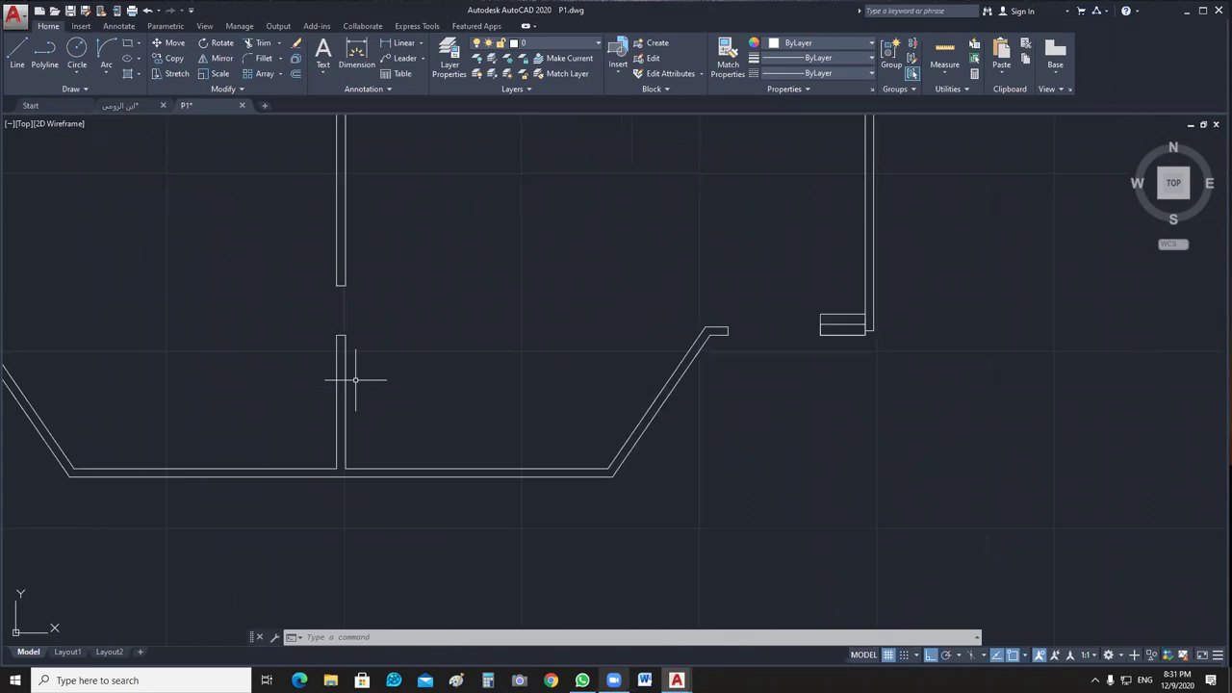
scroll(673, 351, "down", 6)
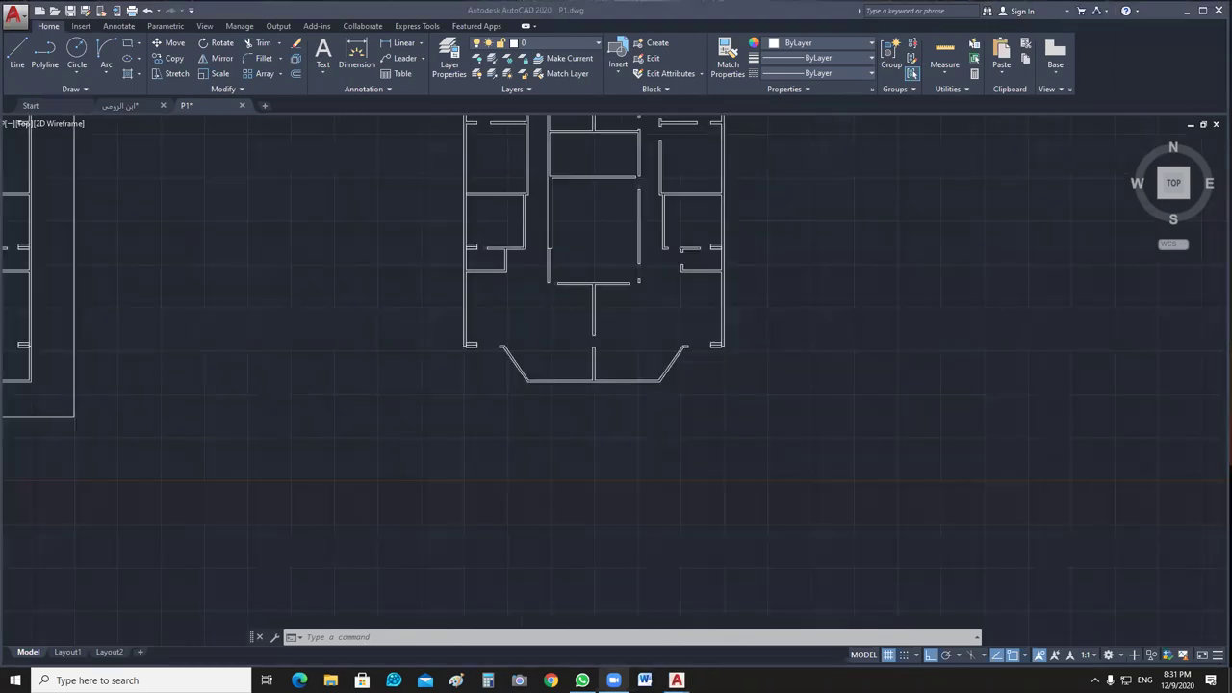
Window-select the right floor plan and join its wall lines into polylines with J.
scroll(661, 313, "down", 2)
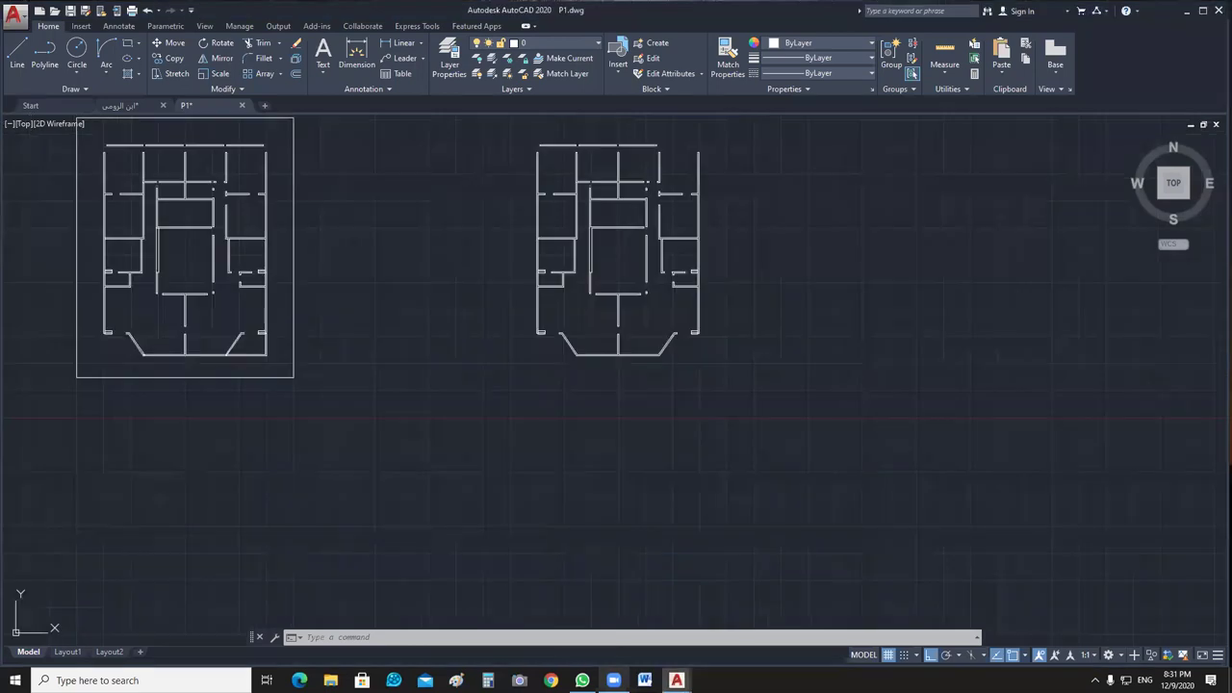
left_click(717, 130)
left_click(536, 421)
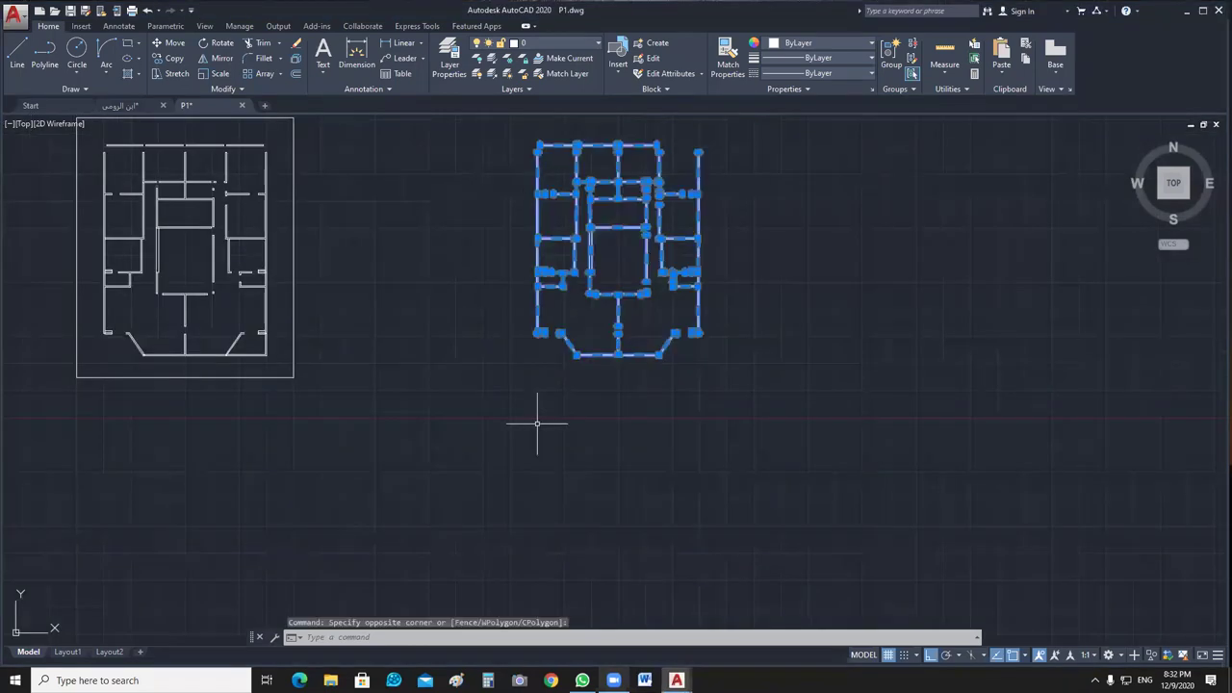
type("j")
key("Return")
scroll(638, 341, "up", 5)
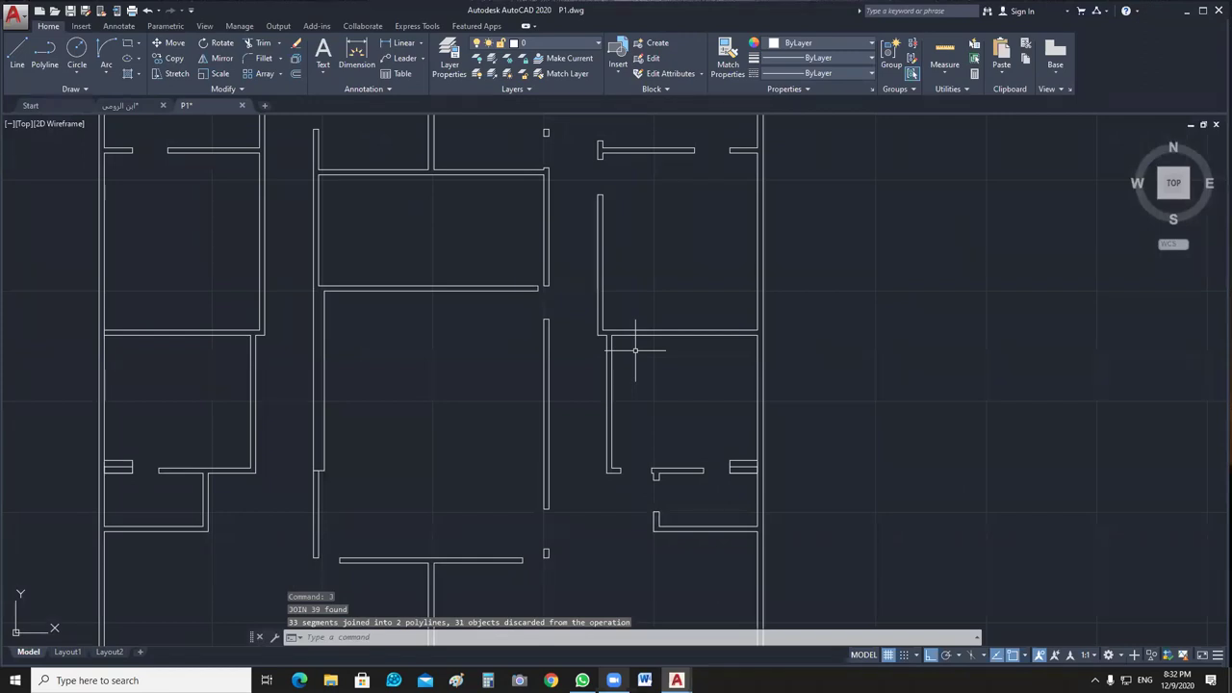
Reselect the whole right plan and explode the polylines back into lines with X.
left_click(635, 350)
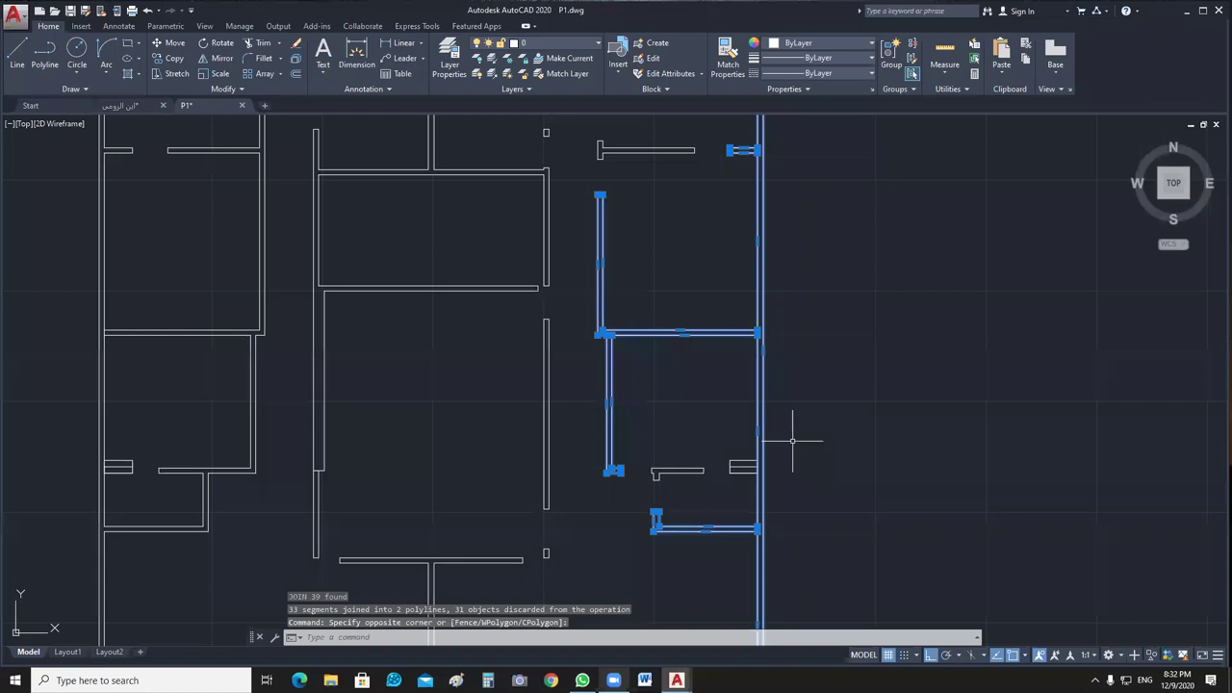
key("Escape")
scroll(799, 462, "down", 5)
middle_click_drag(614, 477, 699, 463)
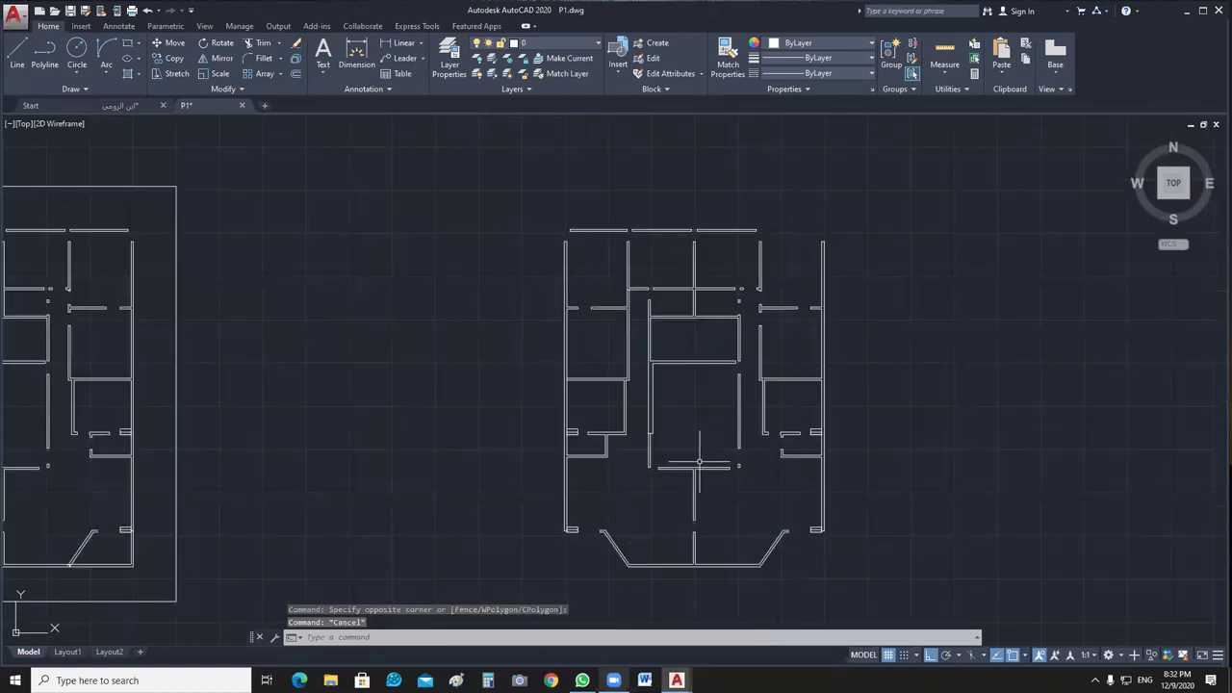
left_click(847, 216)
left_click(446, 571)
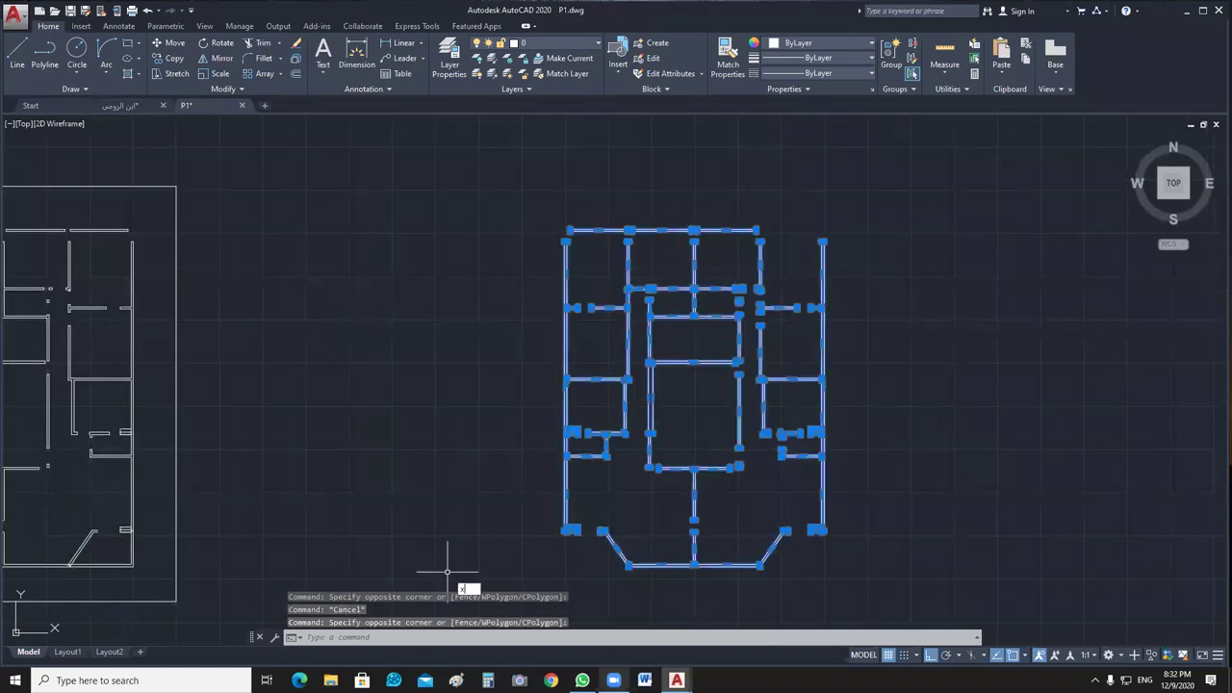
type("x")
key("Return")
scroll(570, 407, "up", 8)
Select individual wall lines to check the exploded result across both plans.
left_click(570, 406)
scroll(570, 407, "down", 2)
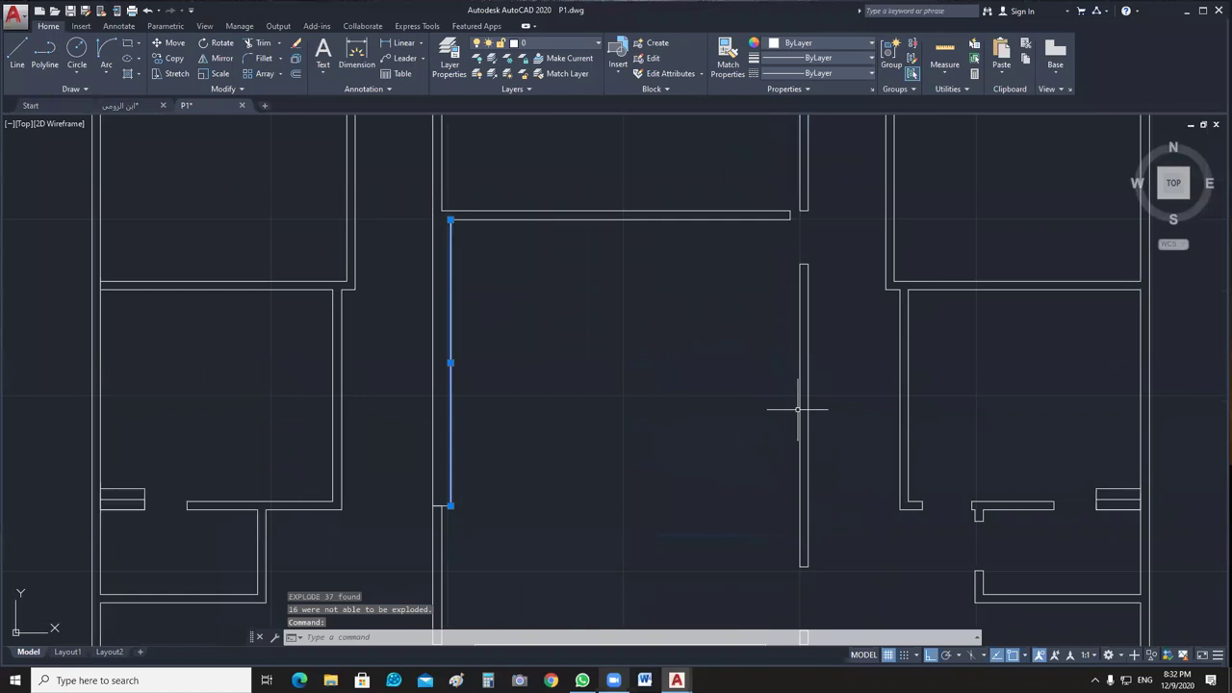
key("Escape")
scroll(797, 409, "down", 6)
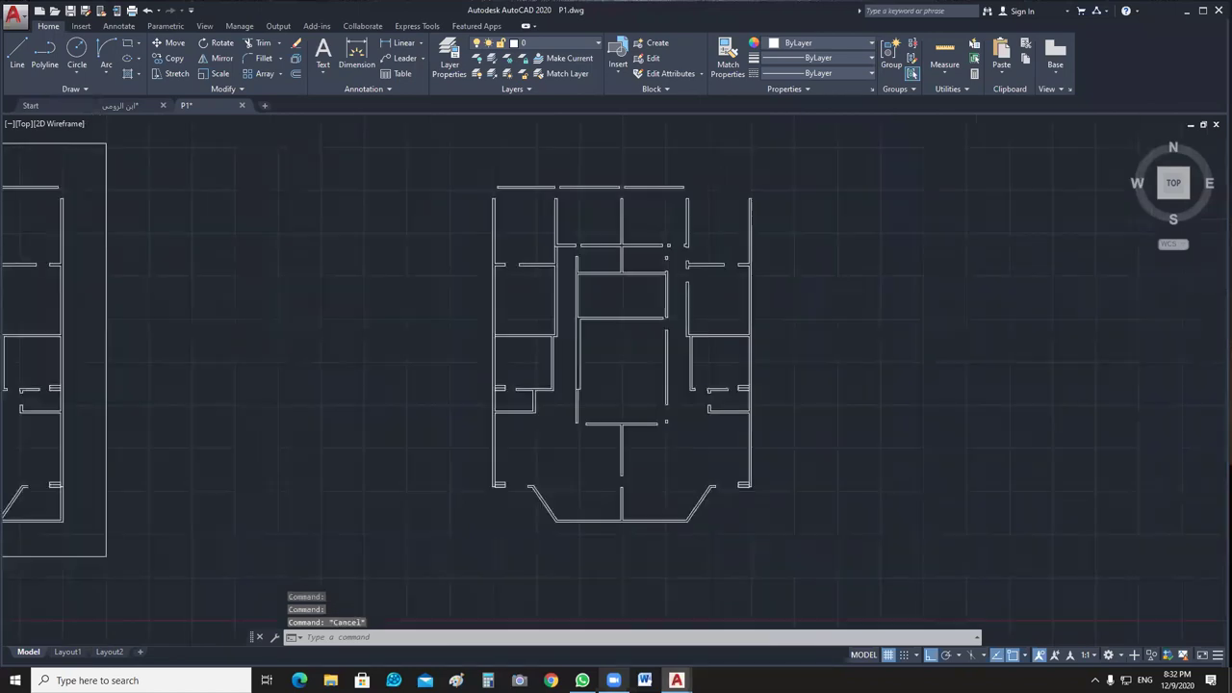
scroll(617, 357, "up", 6)
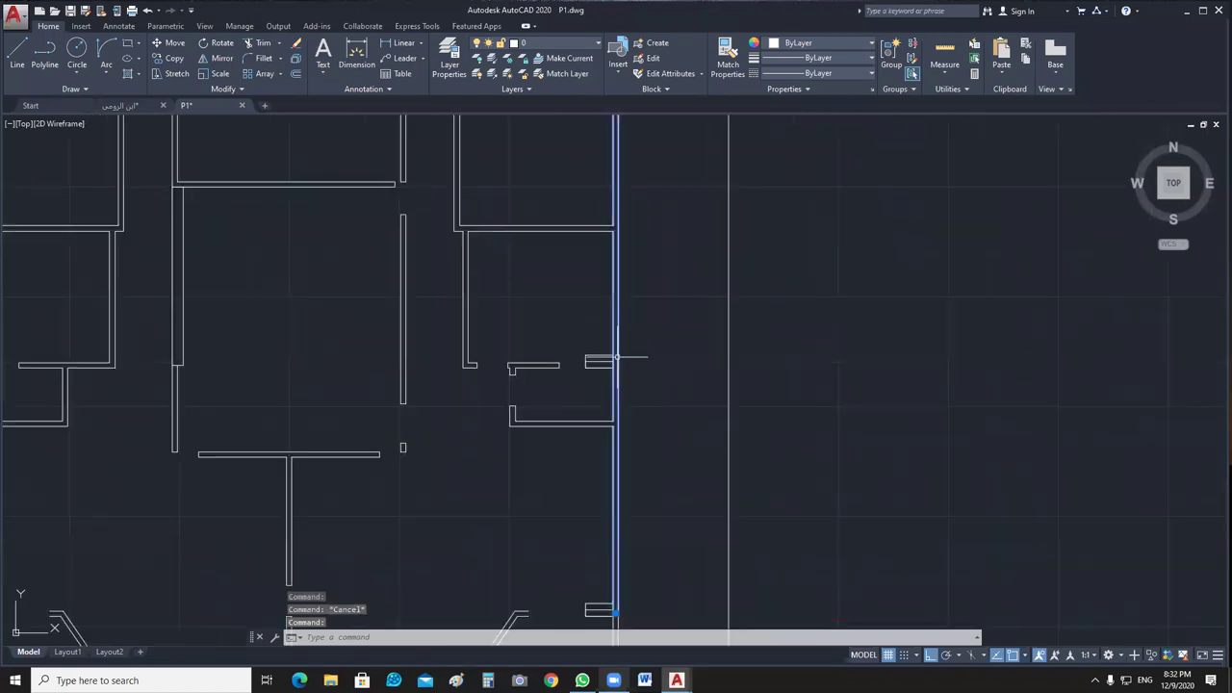
scroll(617, 357, "down", 5)
middle_click_drag(815, 431, 386, 426)
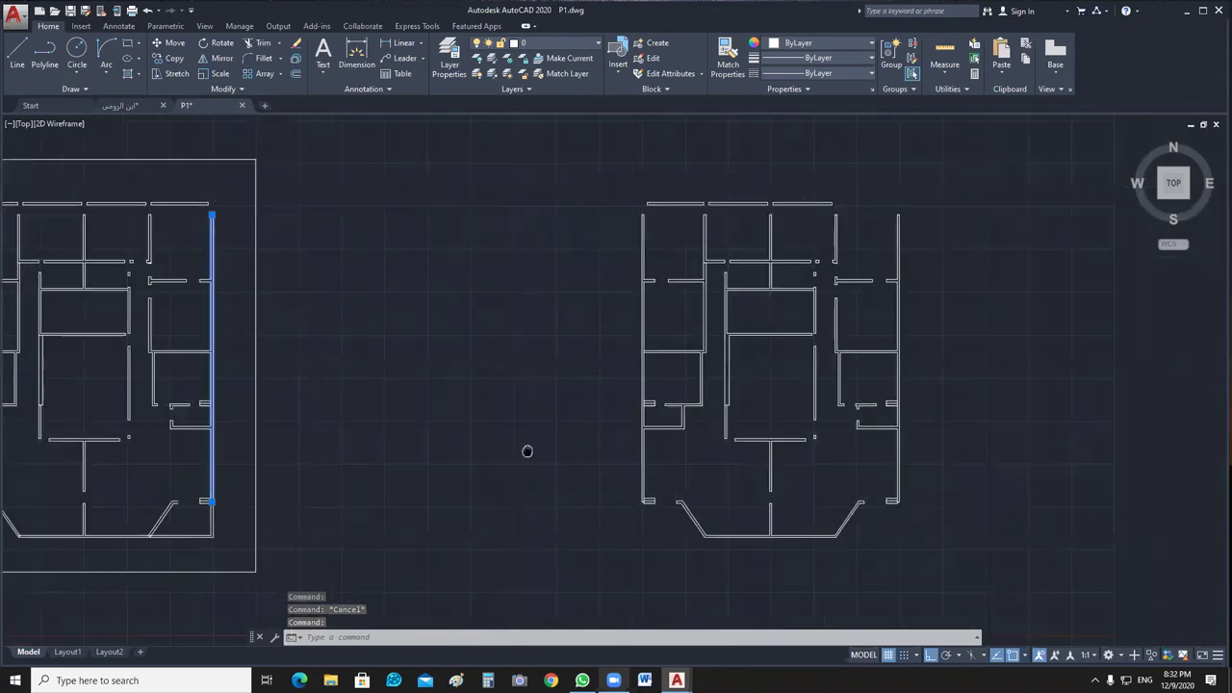
key("Escape")
scroll(761, 343, "up", 8)
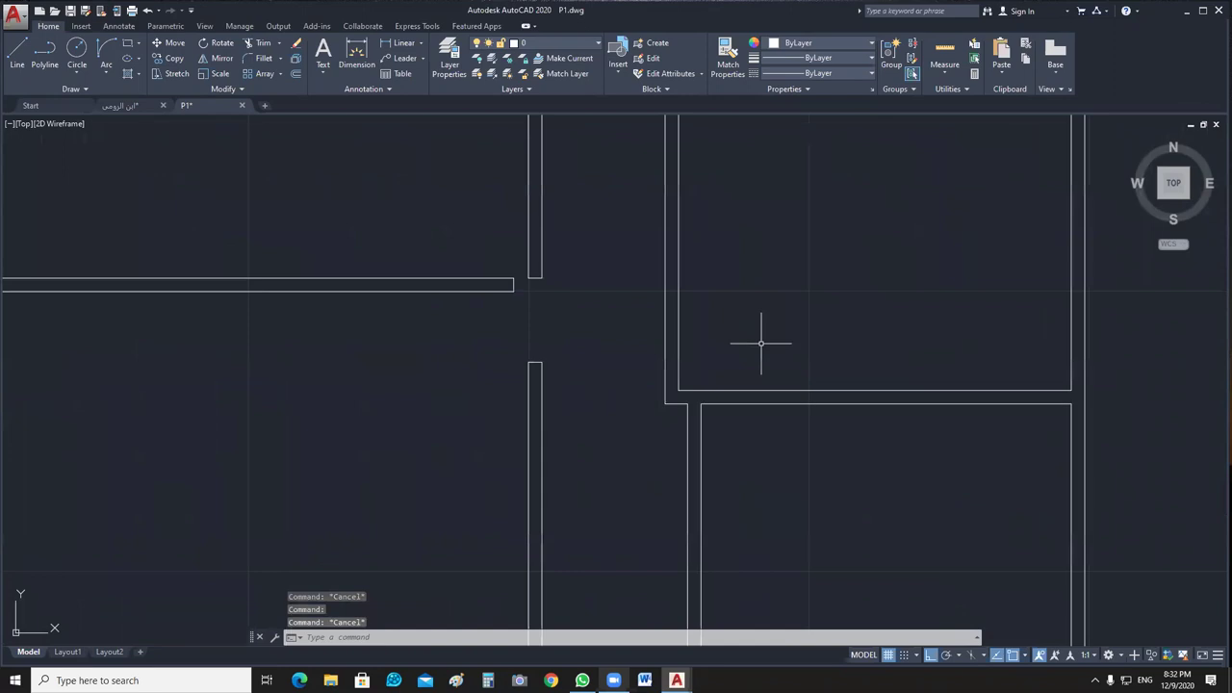
scroll(620, 454, "down", 4)
left_click(620, 455)
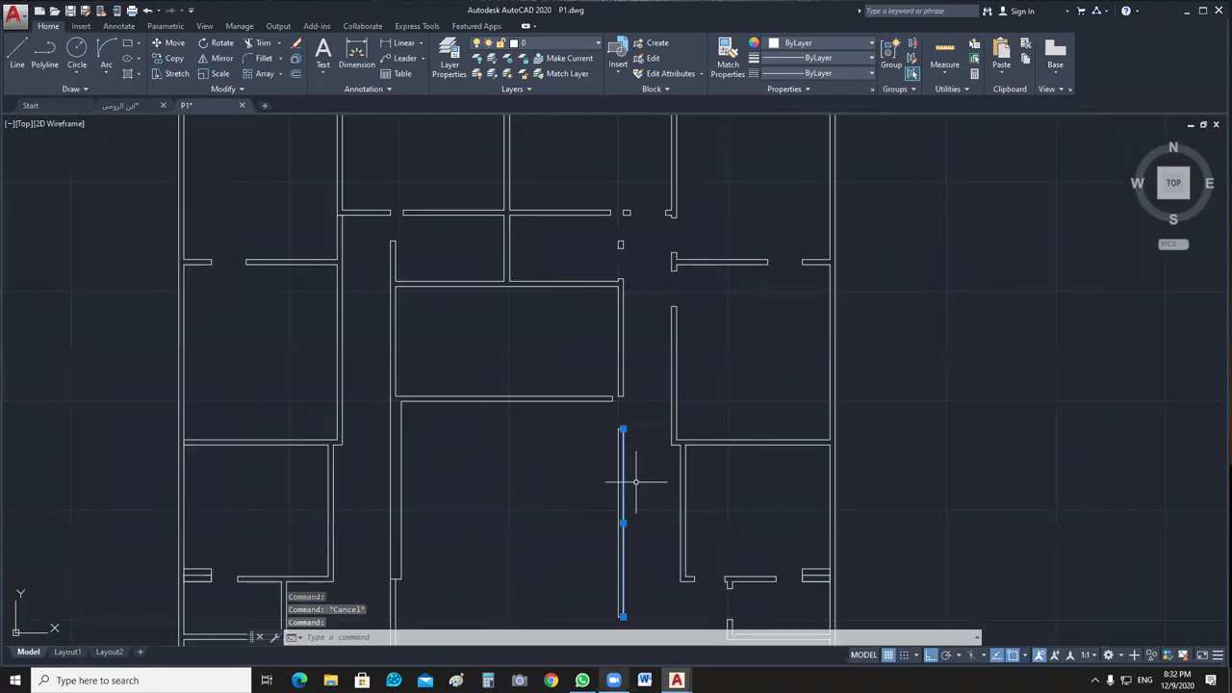
middle_click_drag(638, 481, 593, 385)
scroll(626, 408, "down", 3)
key("Escape")
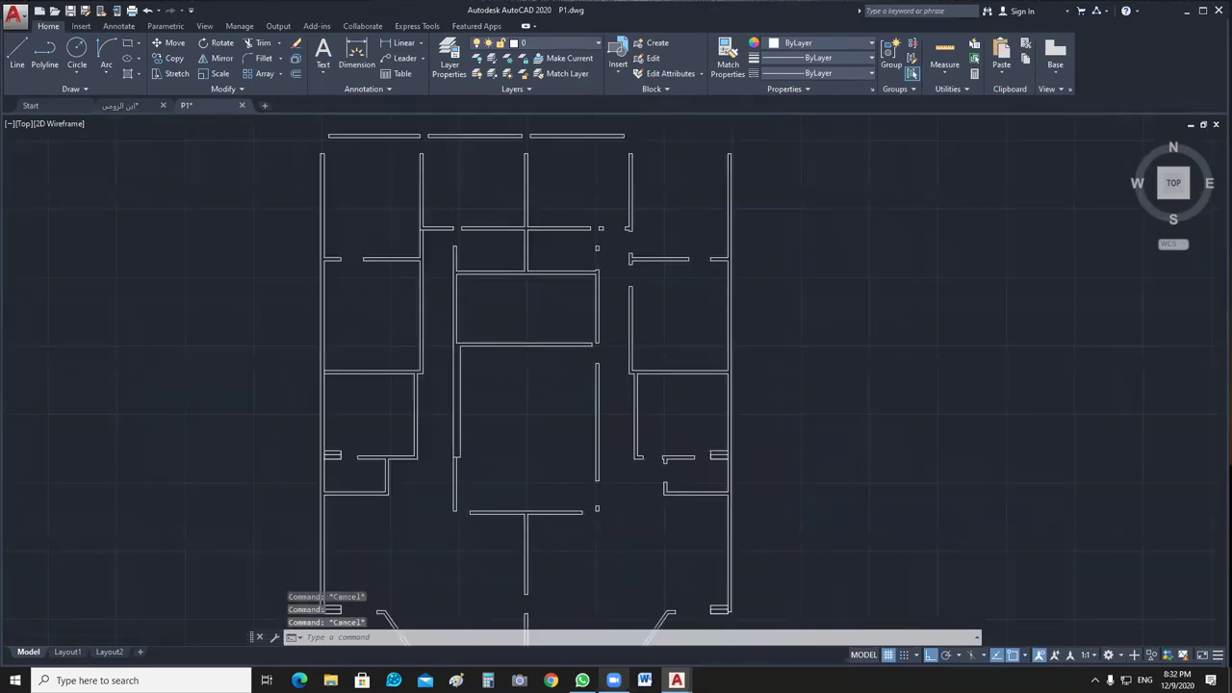
Erase nine stray walls on the left side of the right half plan.
scroll(710, 417, "down", 3)
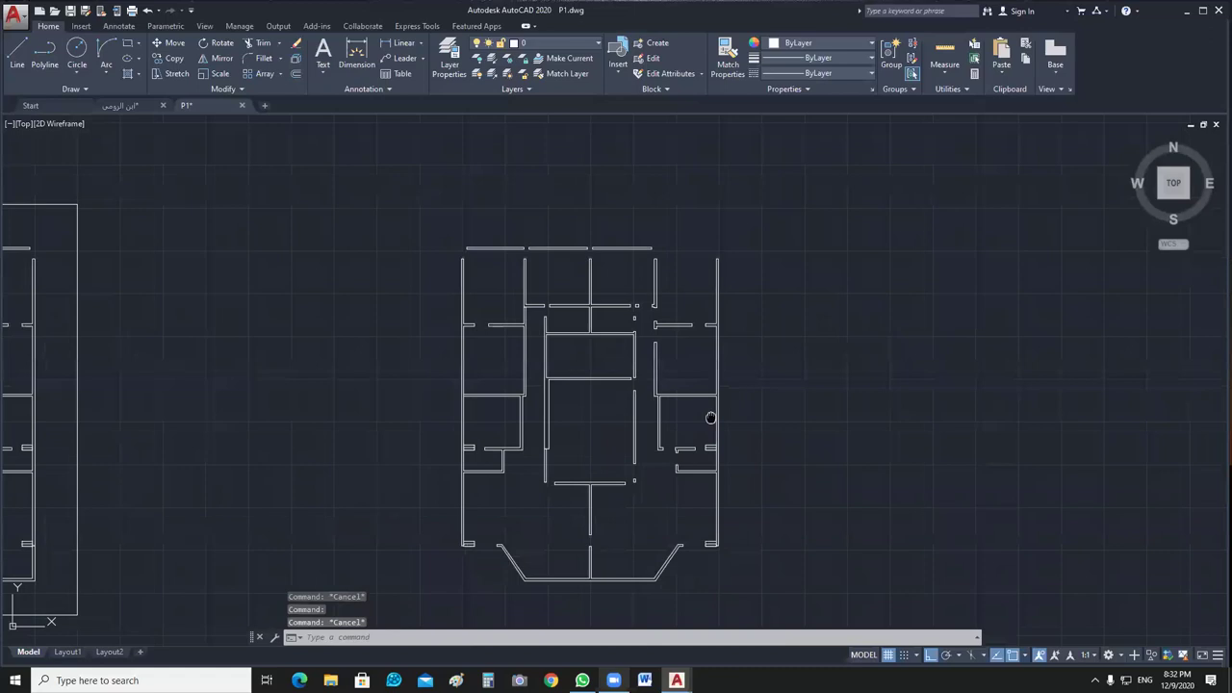
middle_click_drag(711, 417, 731, 359)
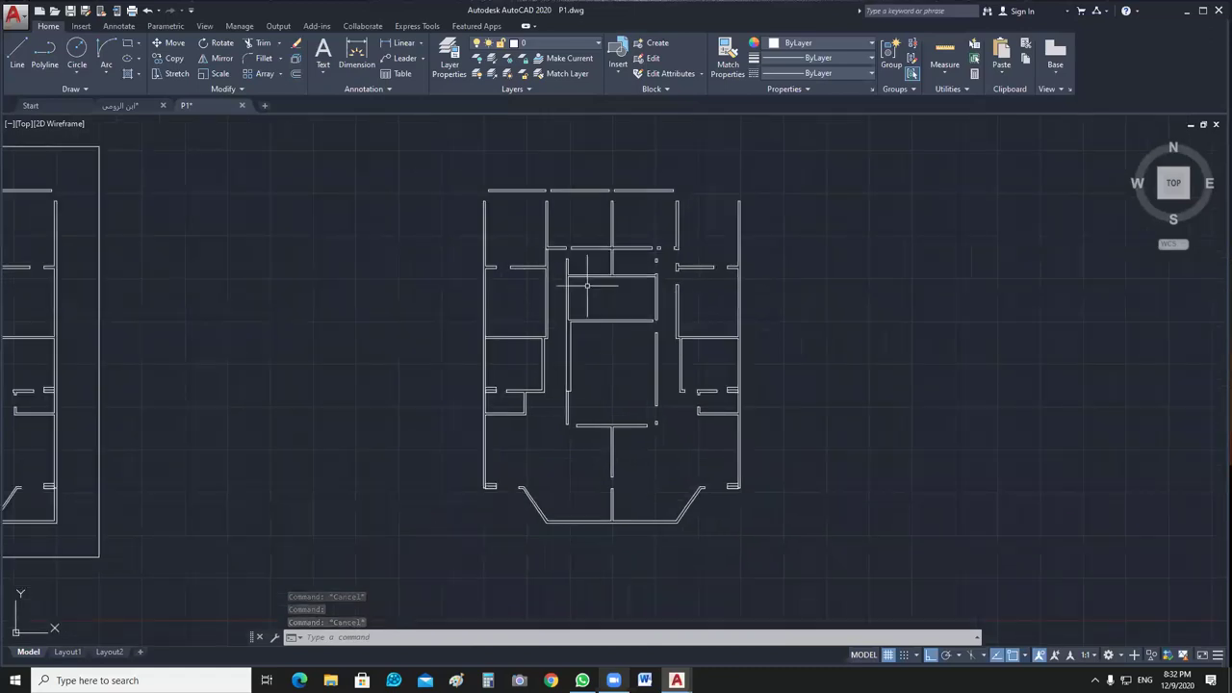
left_click(545, 168)
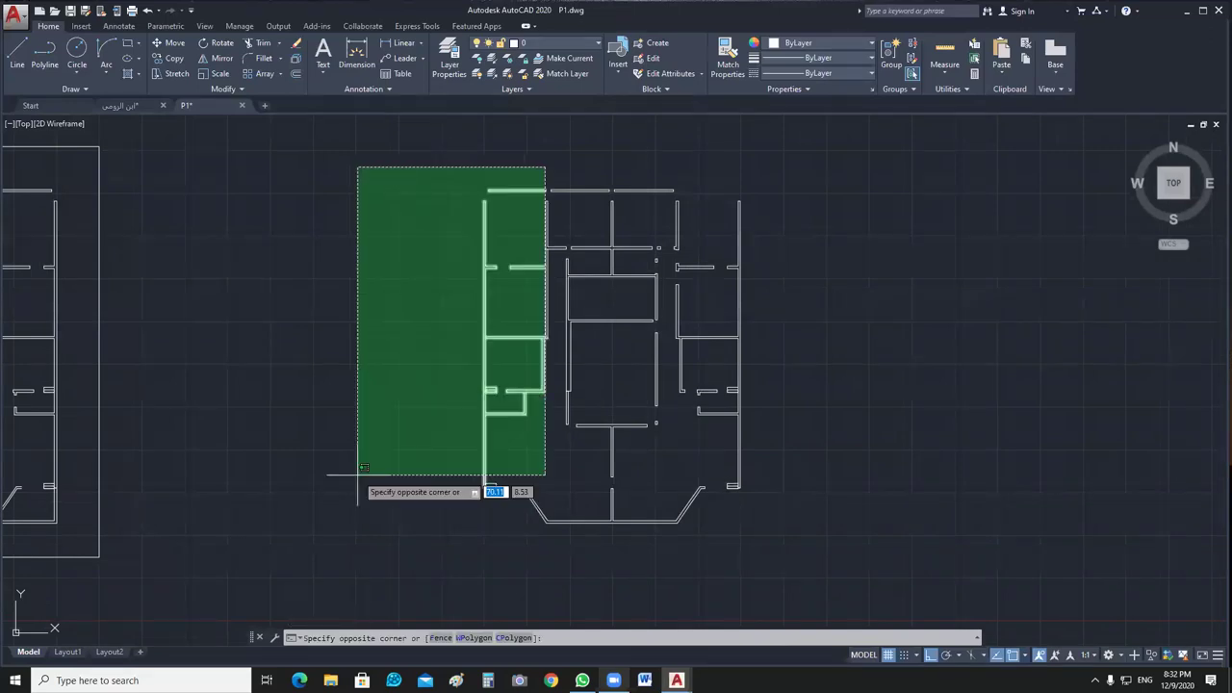
left_click(358, 473)
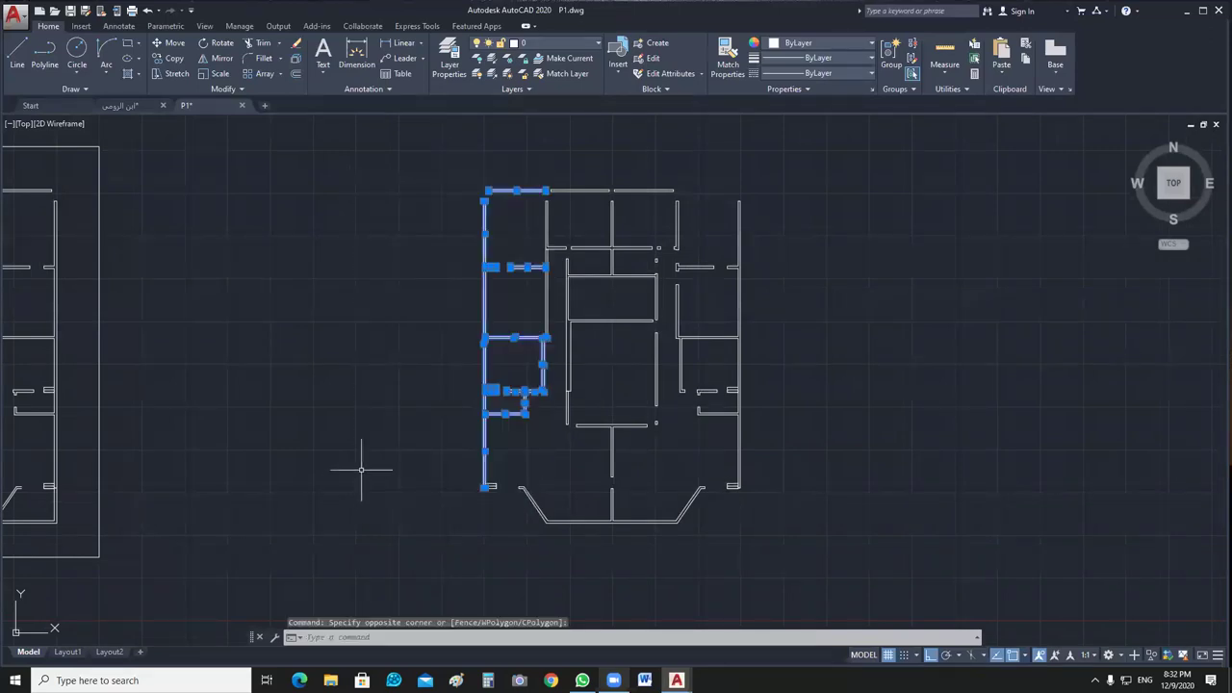
key("Delete")
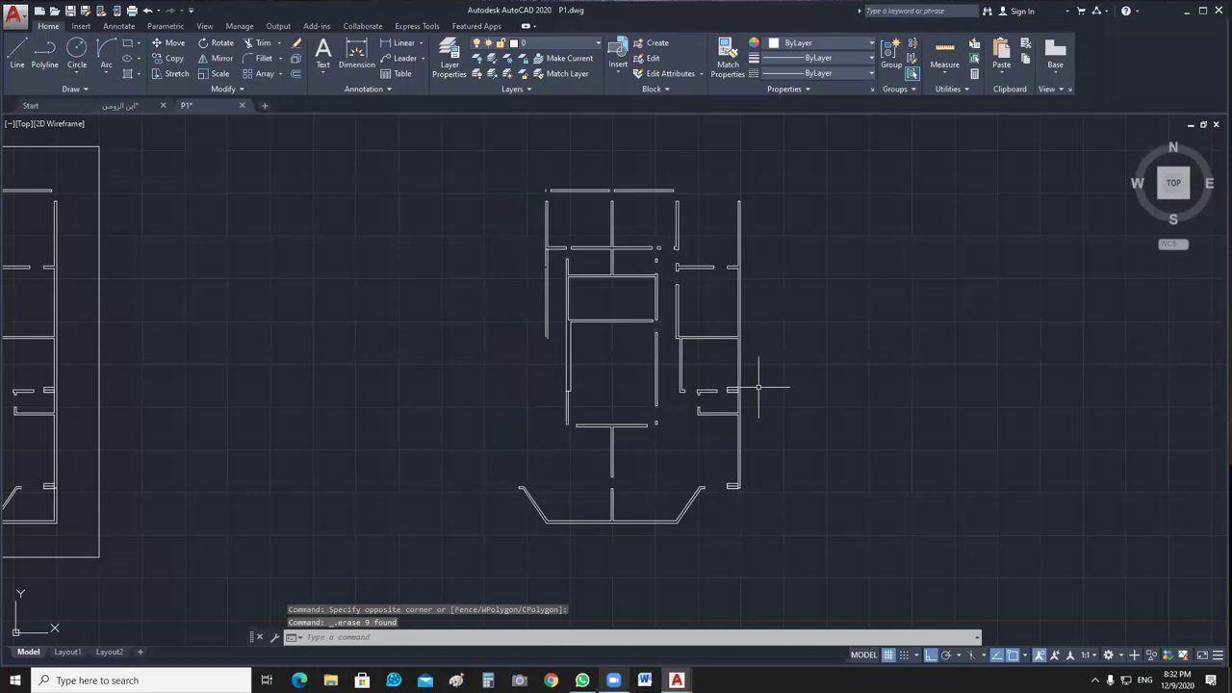
Erase the remaining stray wall pieces near the top of the plan.
left_click(561, 212)
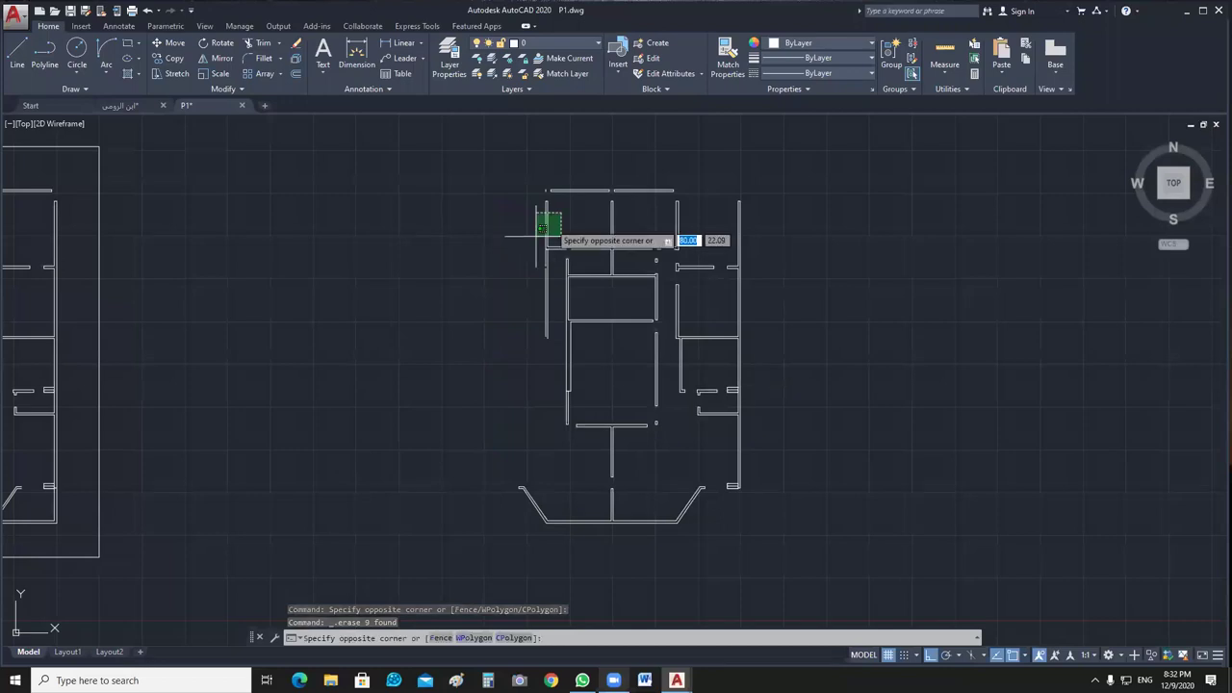
left_click(487, 344)
key("Delete")
scroll(535, 207, "up", 5)
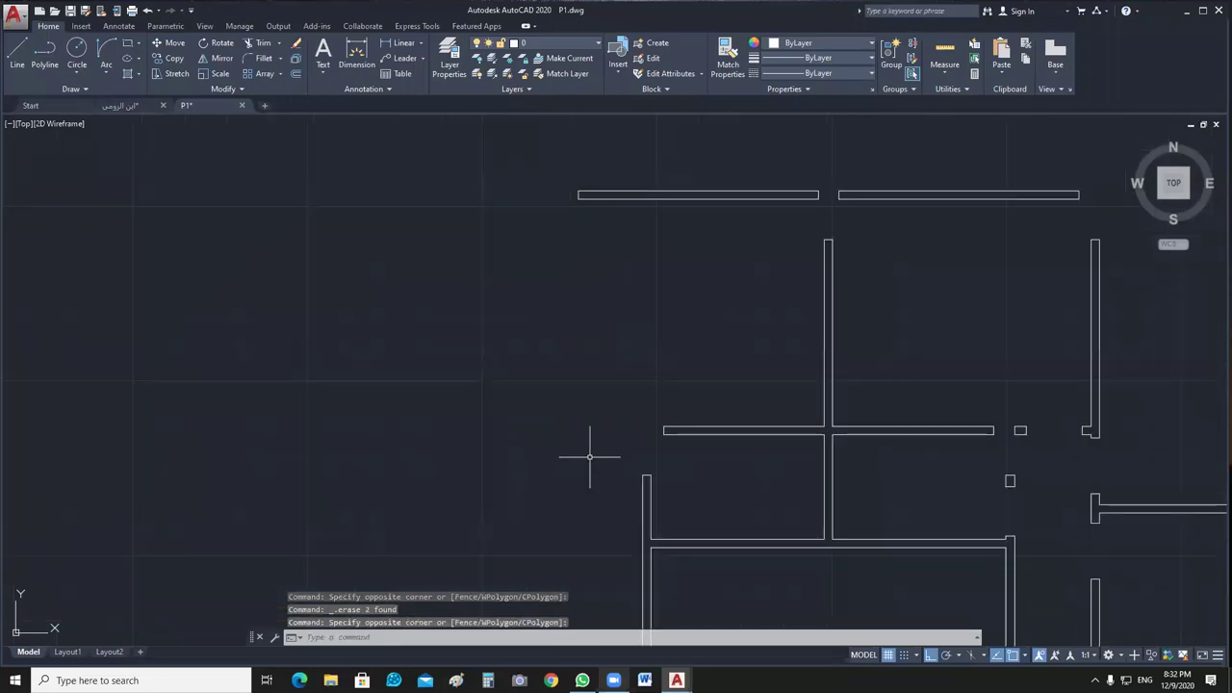
key("Delete")
Pan and zoom around the half plan to check its clean wall outlines.
scroll(667, 478, "down", 5)
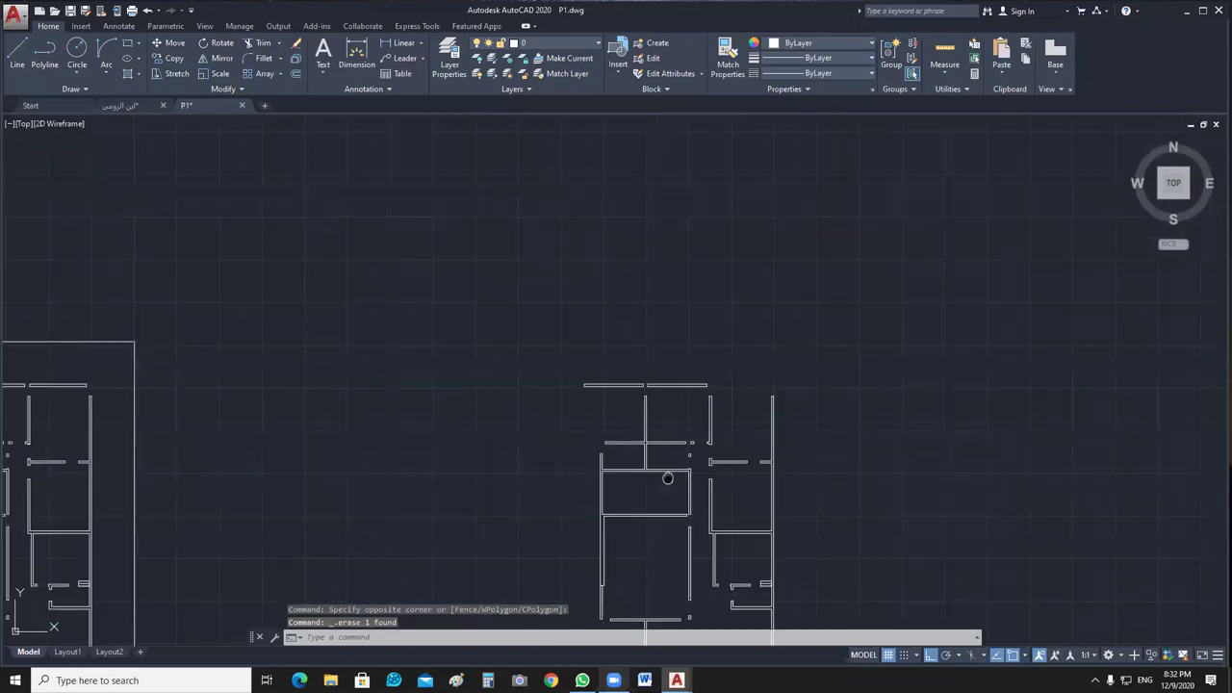
middle_click_drag(667, 478, 574, 335)
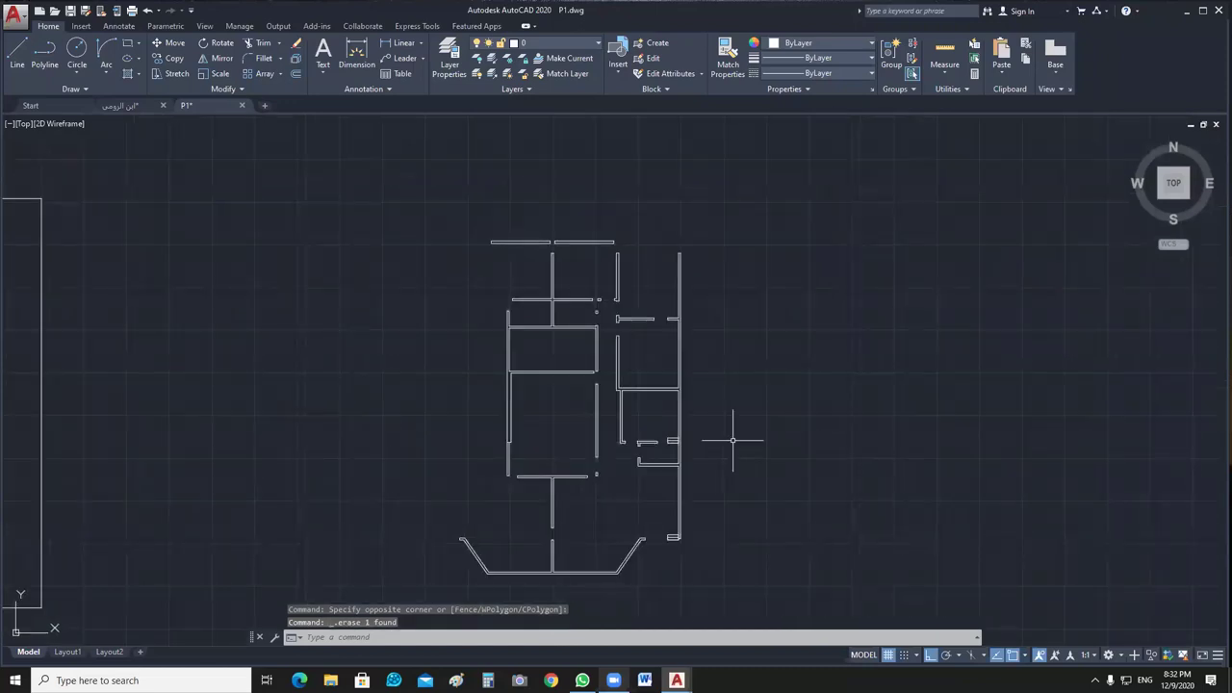
scroll(548, 324, "up", 5)
scroll(748, 494, "down", 5)
middle_click_drag(748, 494, 737, 444)
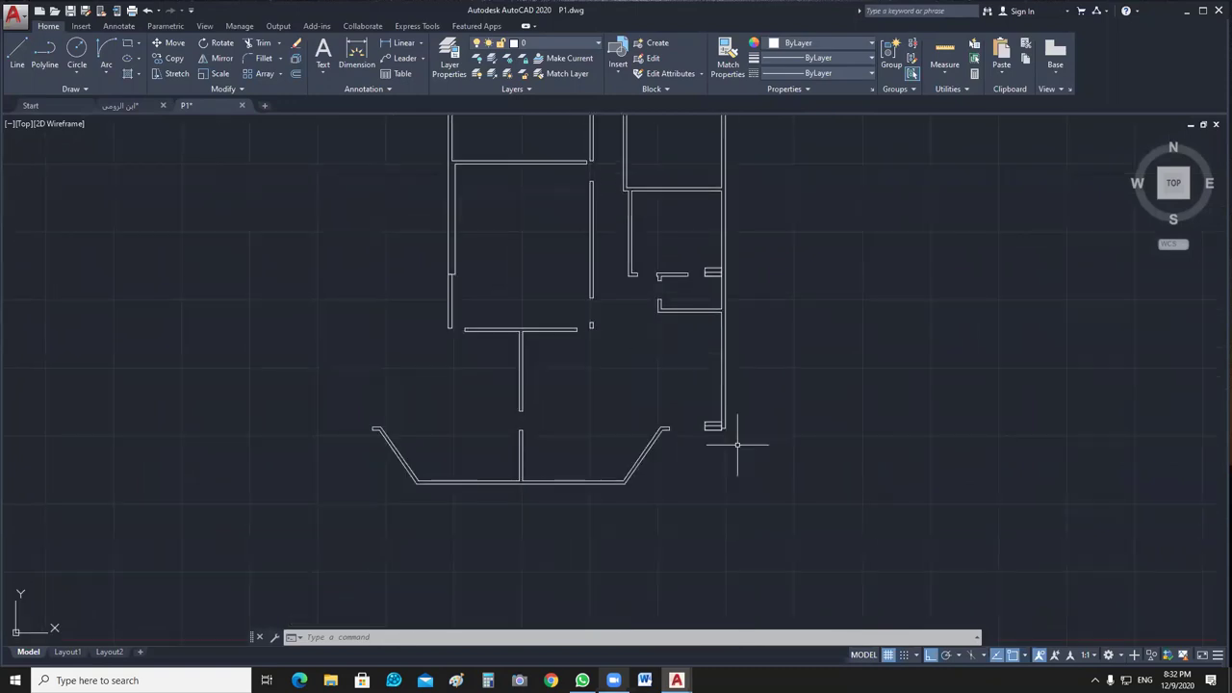
scroll(737, 444, "down", 3)
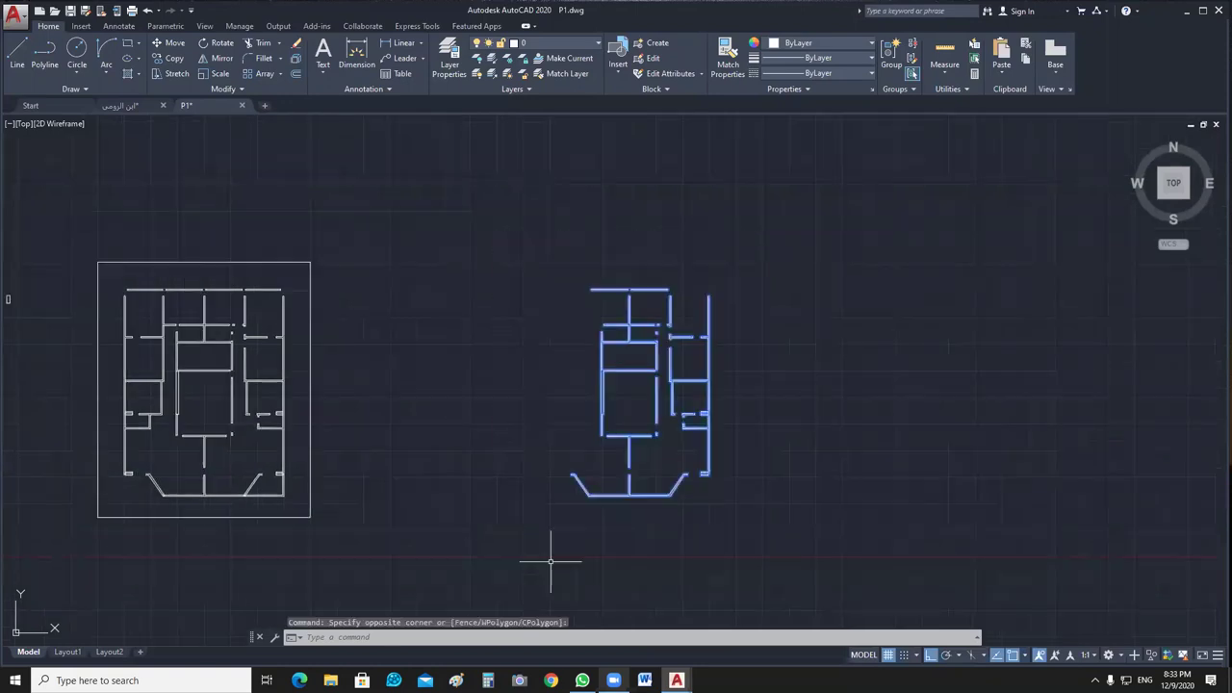
Join the selected half-plan walls into polylines with J.
type("j")
key("Return")
scroll(754, 368, "up", 3)
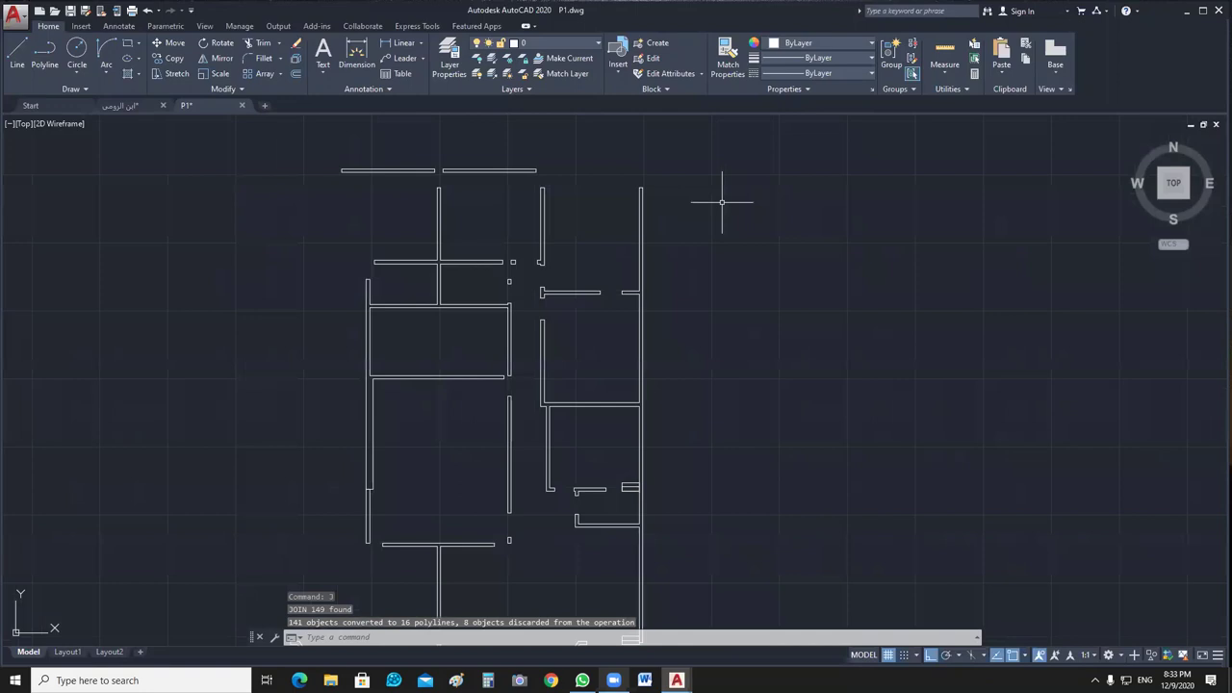
scroll(722, 202, "down", 2)
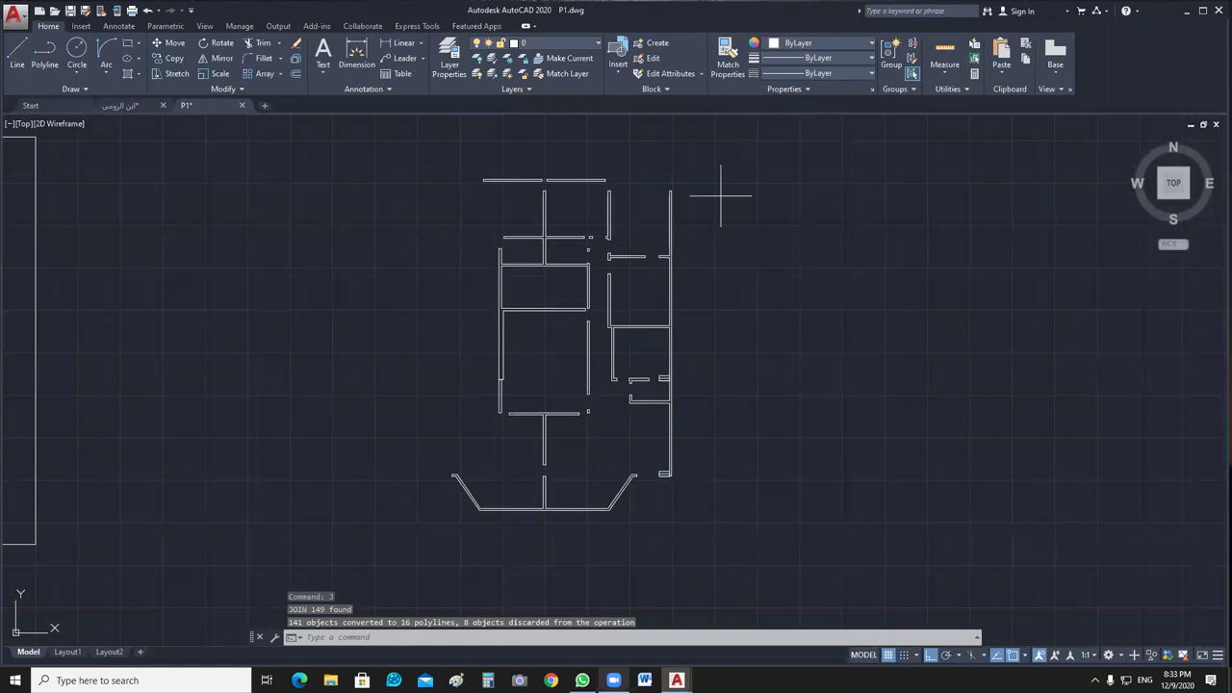
Mirror the right plan's walls across the mirror line, keeping the source objects.
left_click(720, 196)
left_click(598, 436)
scroll(589, 247, "up", 3)
left_click(606, 204)
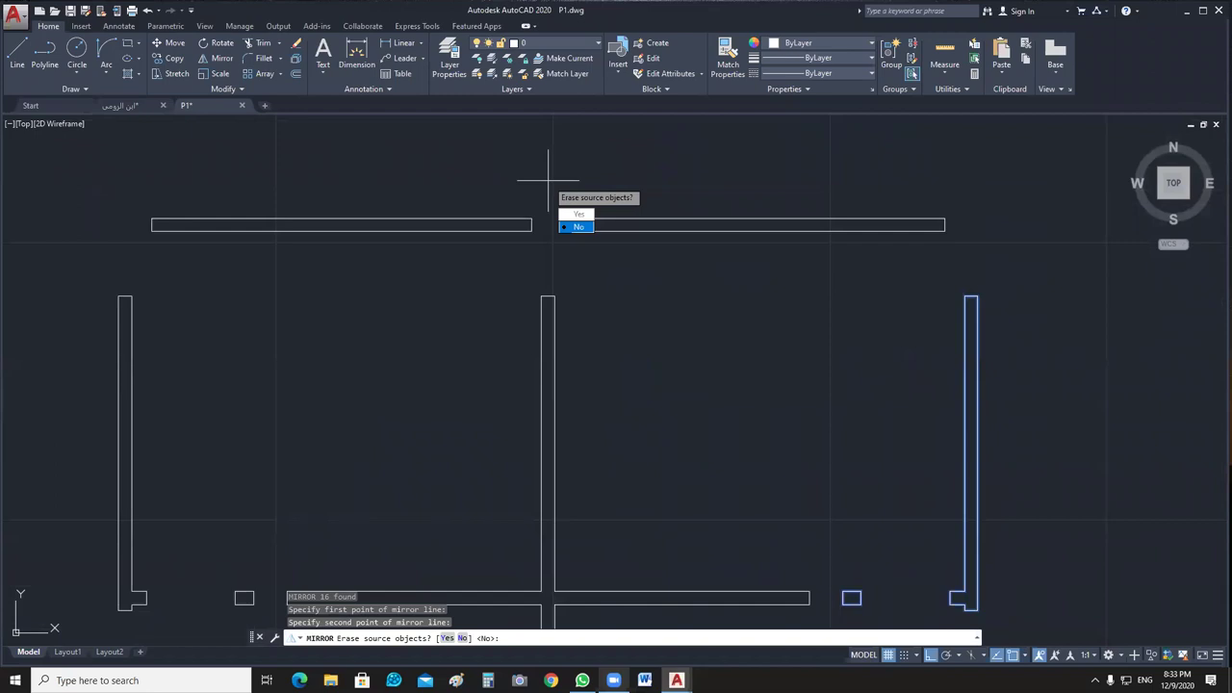
key("Escape")
scroll(721, 407, "down", 5)
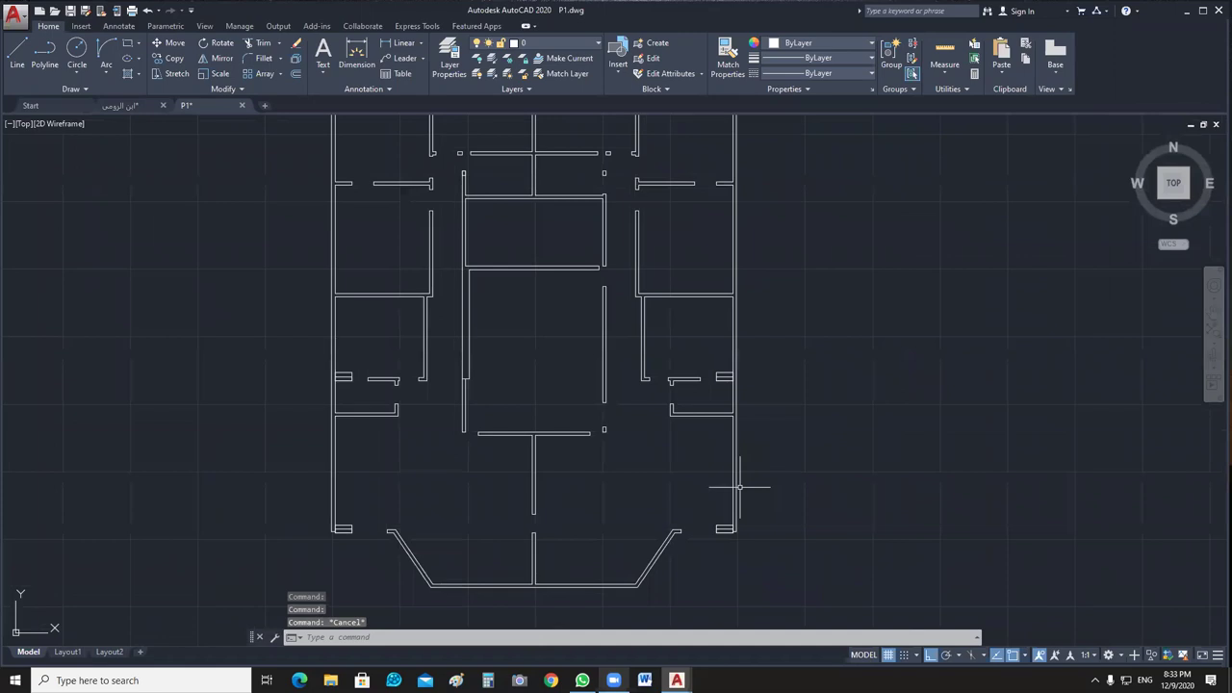
scroll(614, 492, "down", 4)
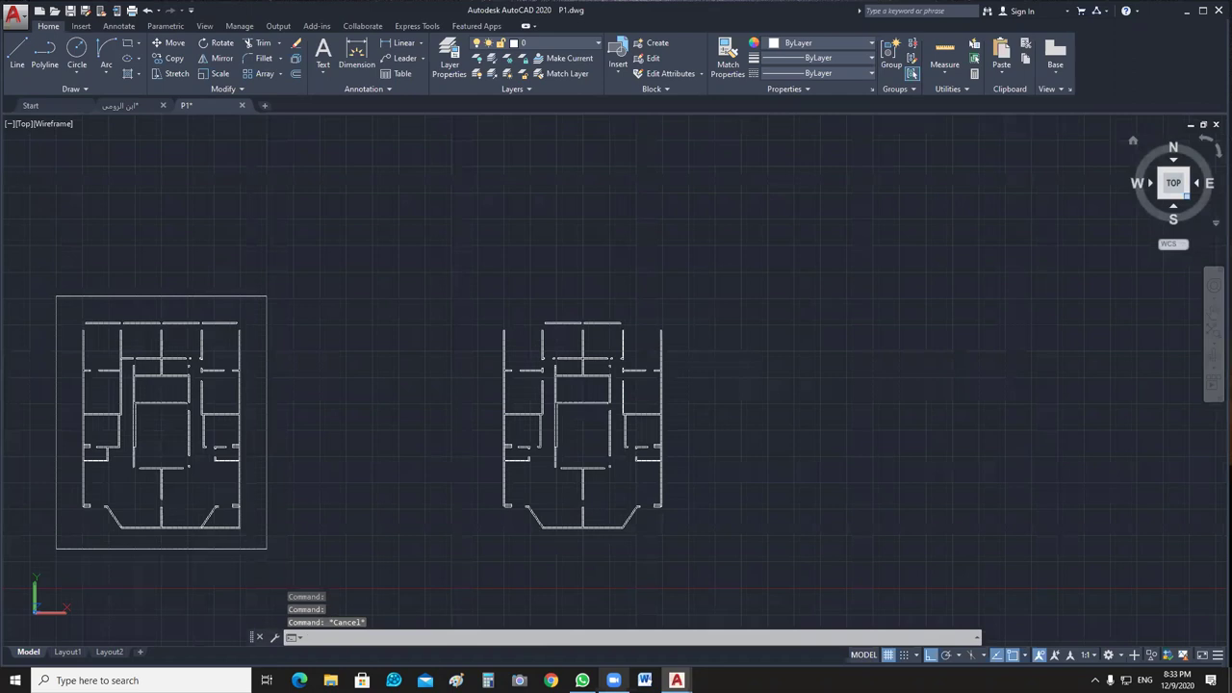
Extrude the selected plan walls to a height of 3 units with EXTRUDE.
type("EXT")
type("R")
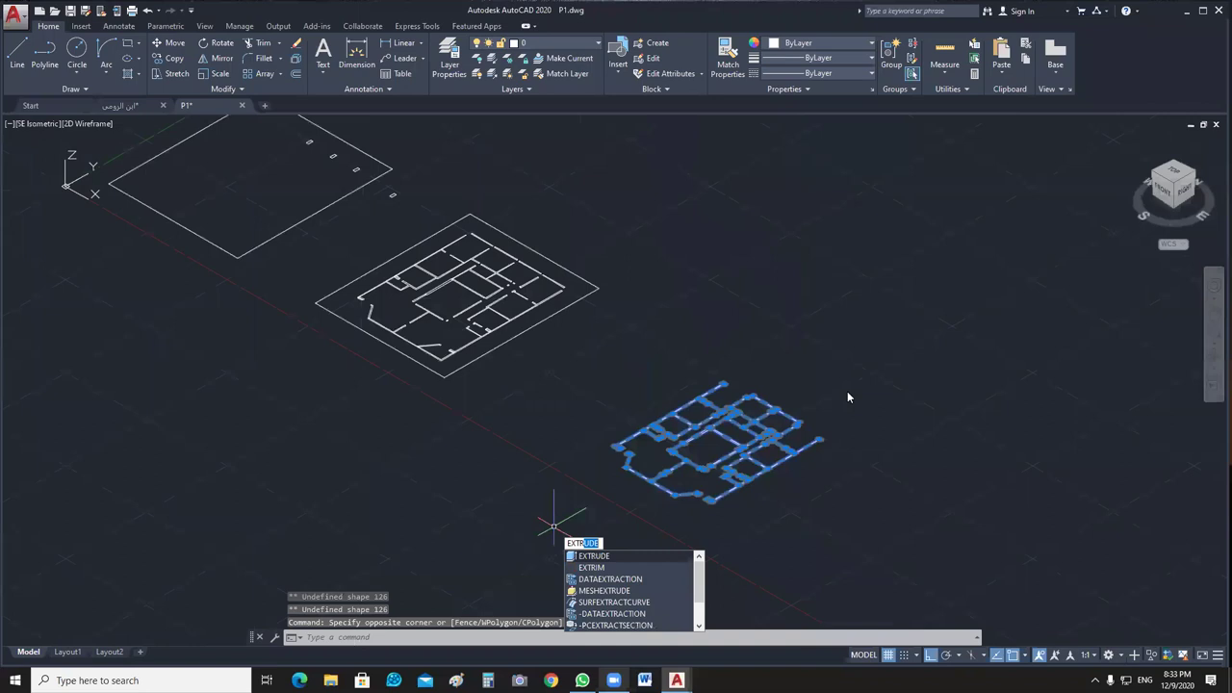
key("Return")
type("3")
key("Return")
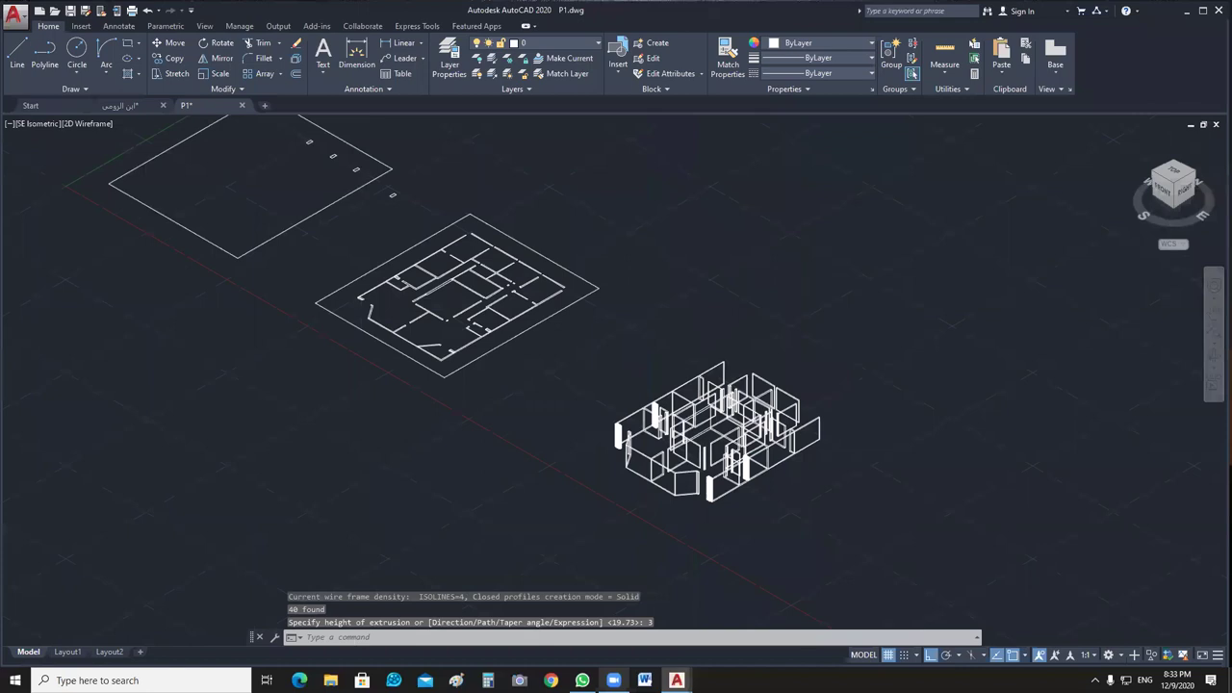
scroll(822, 481, "up", 4)
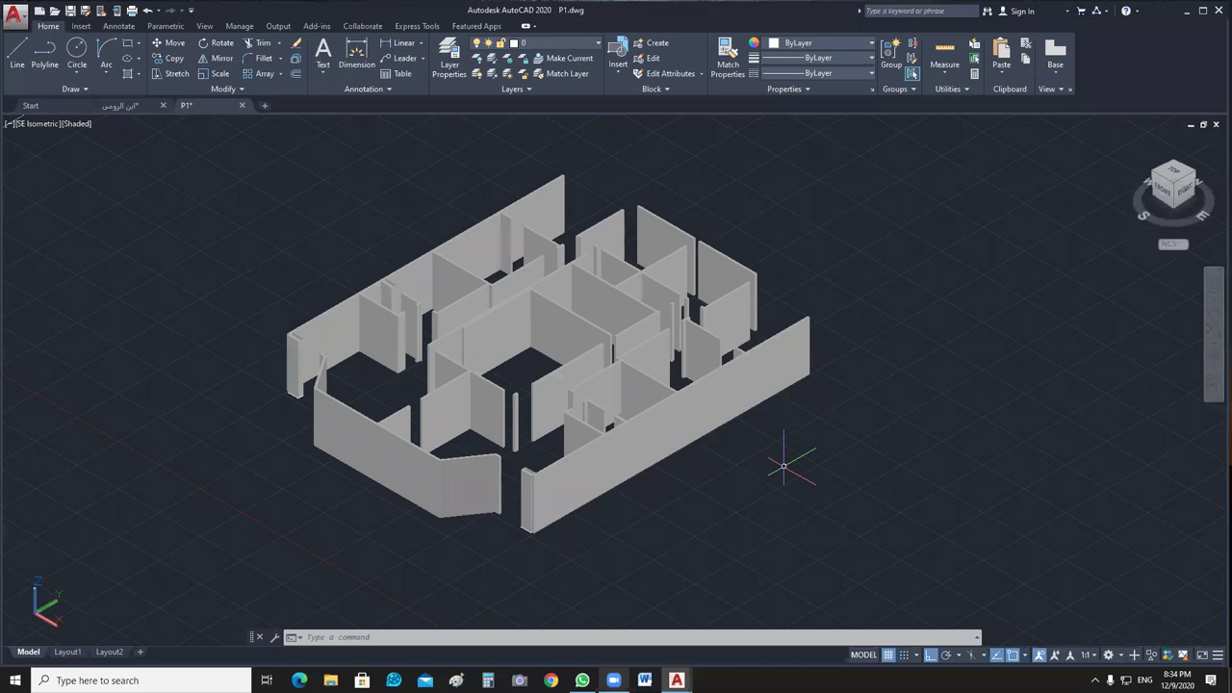
Zoom and pan around the 3D walls, then undo back to the flat top view.
scroll(403, 376, "up", 8)
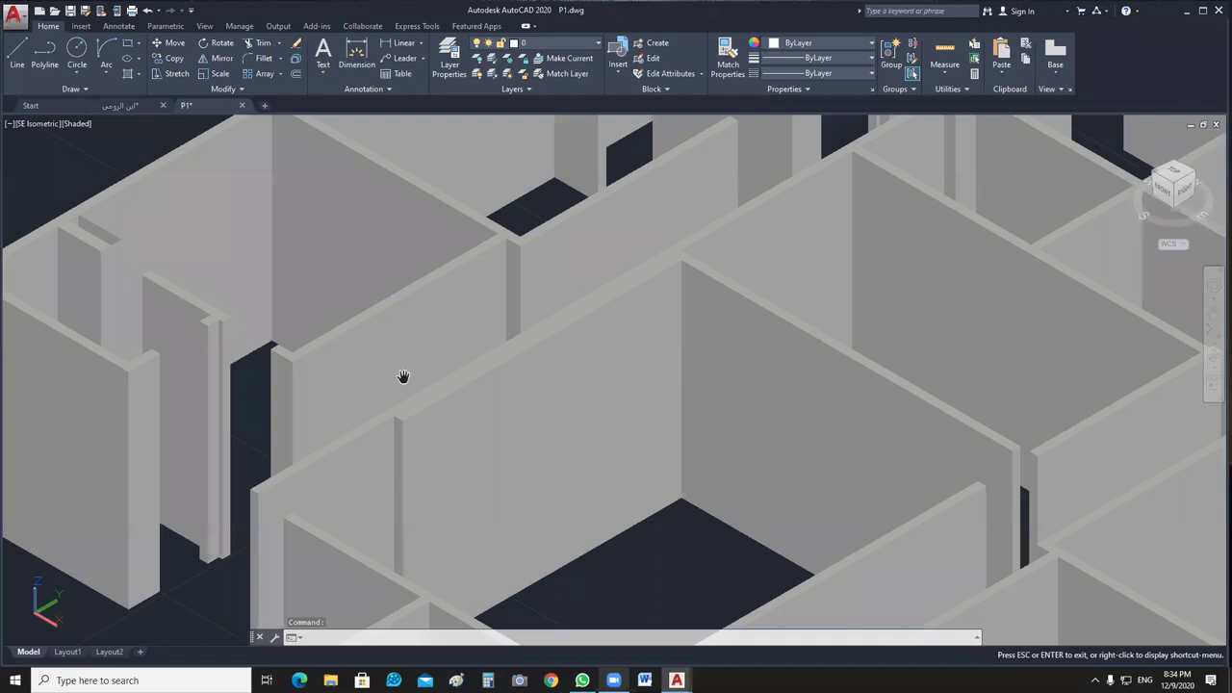
left_click_drag(403, 377, 588, 323)
key("Escape")
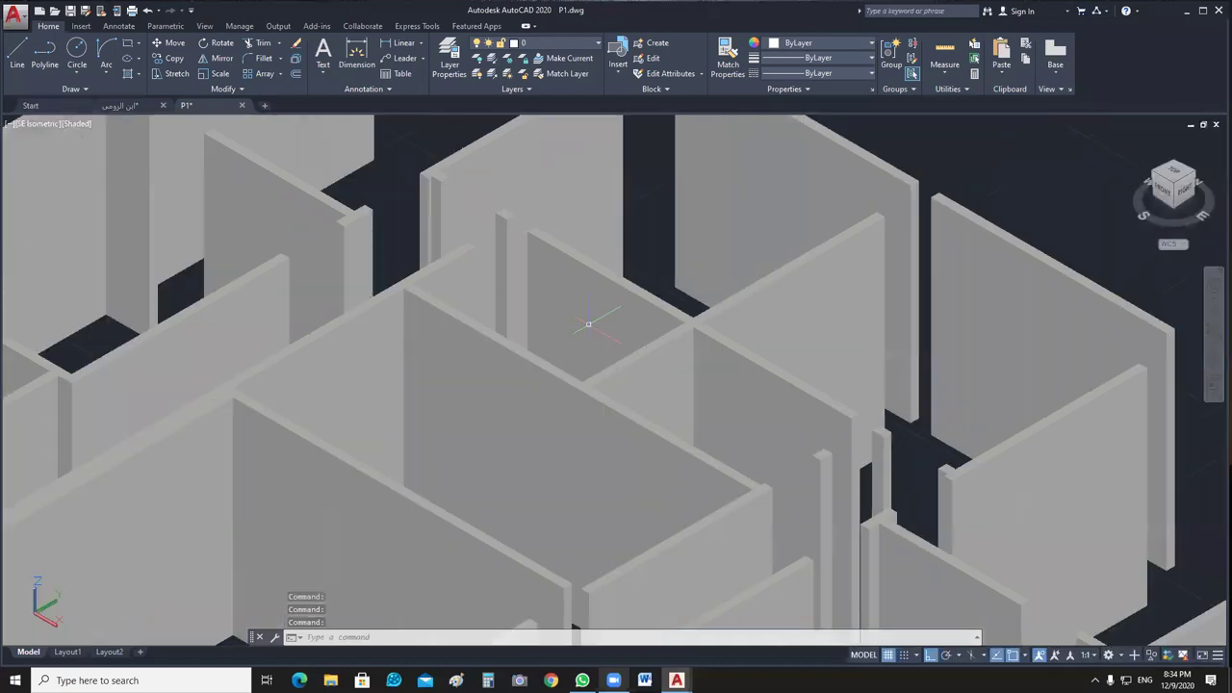
scroll(507, 438, "down", 5)
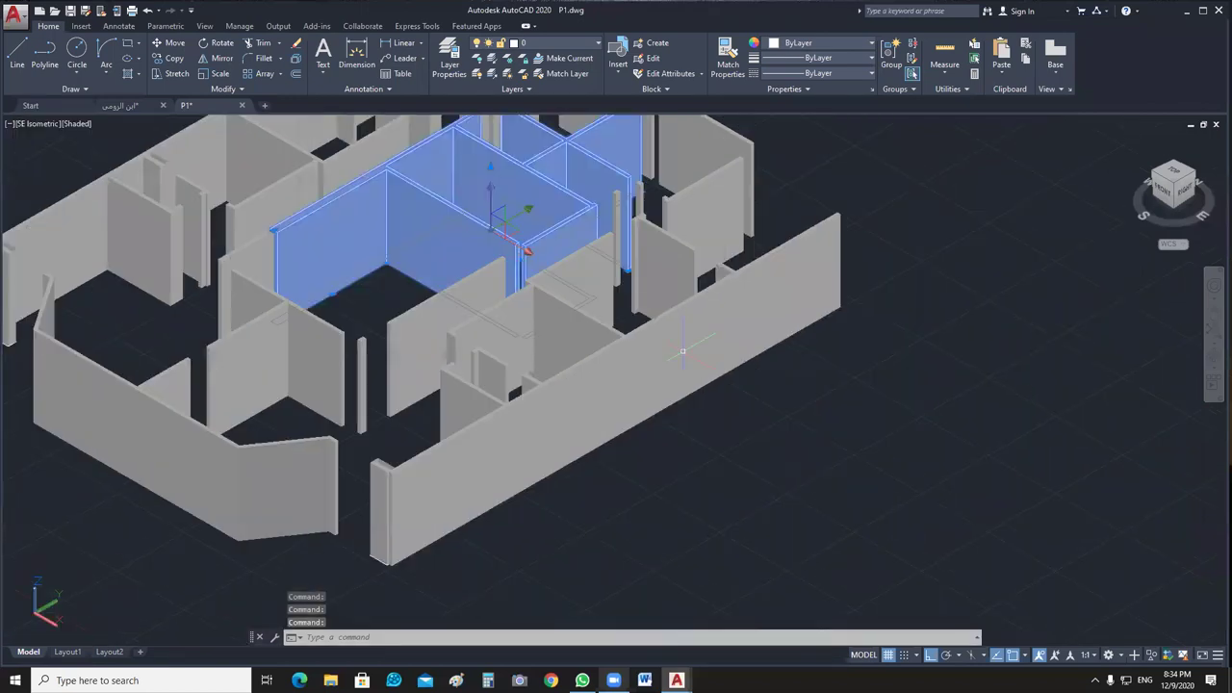
key("ctrl+z")
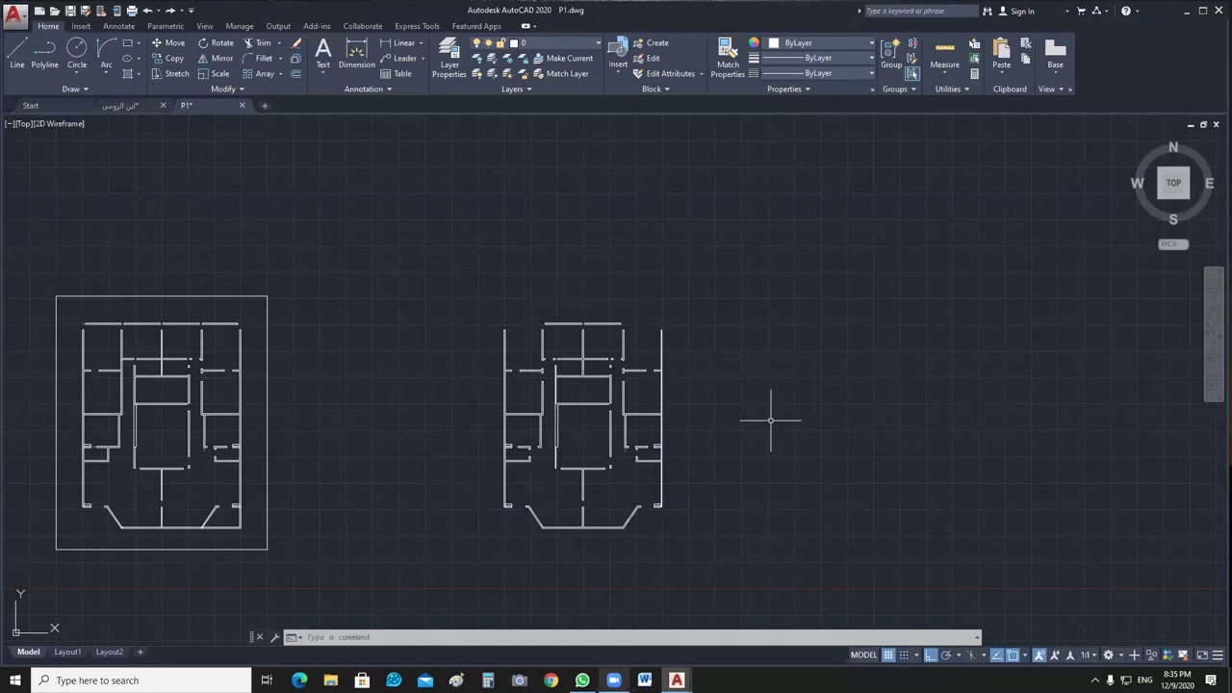
Turn all layers back on so doors, grid lines and bubbles show.
left_click(478, 74)
scroll(640, 361, "up", 4)
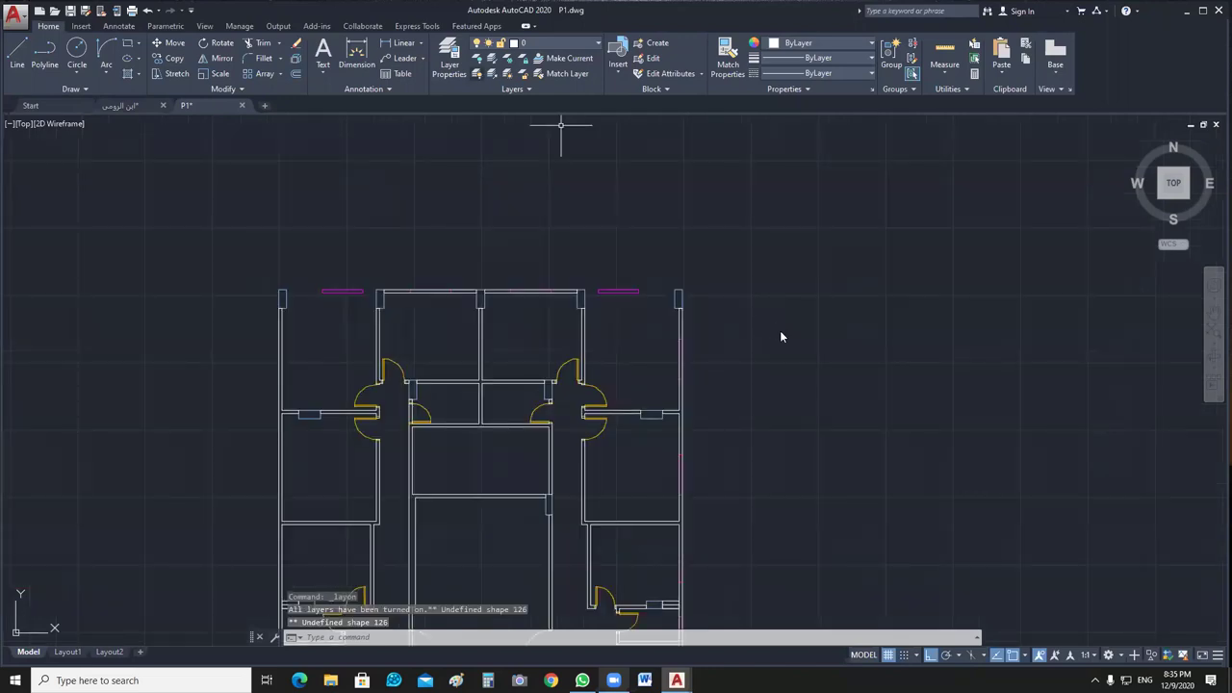
scroll(809, 341, "down", 4)
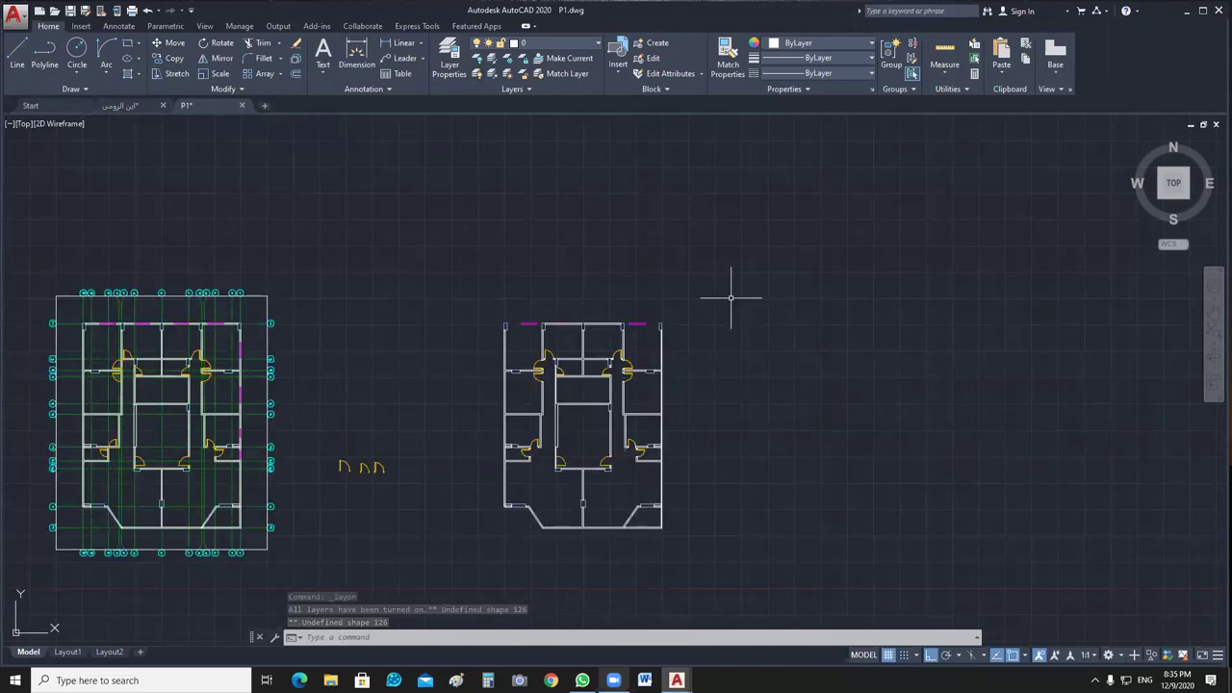
key("ctrl+z")
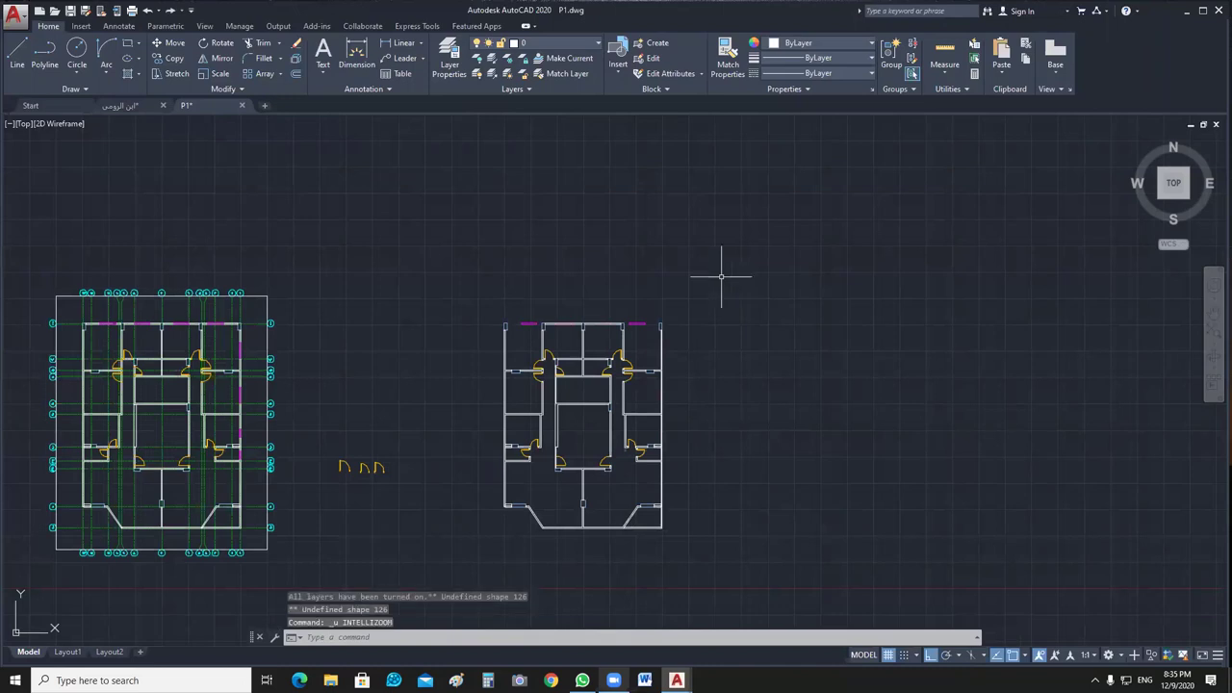
End object isolation so everything shows, then hide AutoCAD to the desktop.
right_click(721, 276)
mouse_move(783, 330)
left_click(938, 363)
scroll(730, 400, "up", 4)
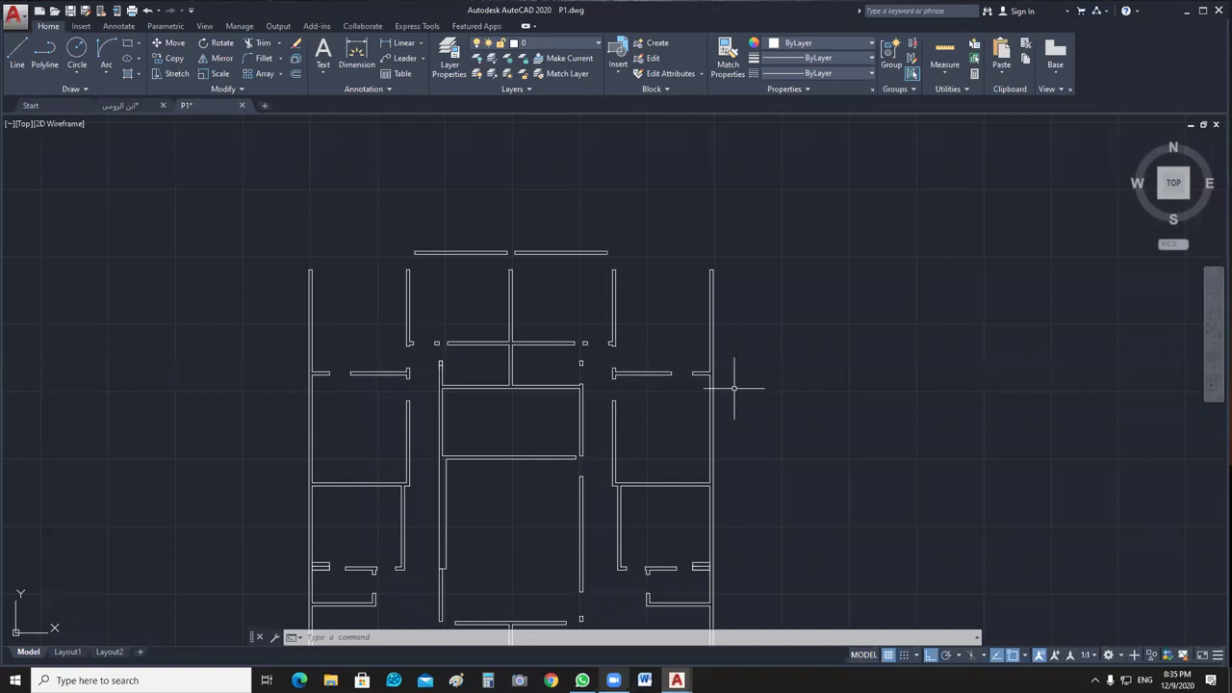
middle_click_drag(795, 344, 751, 323)
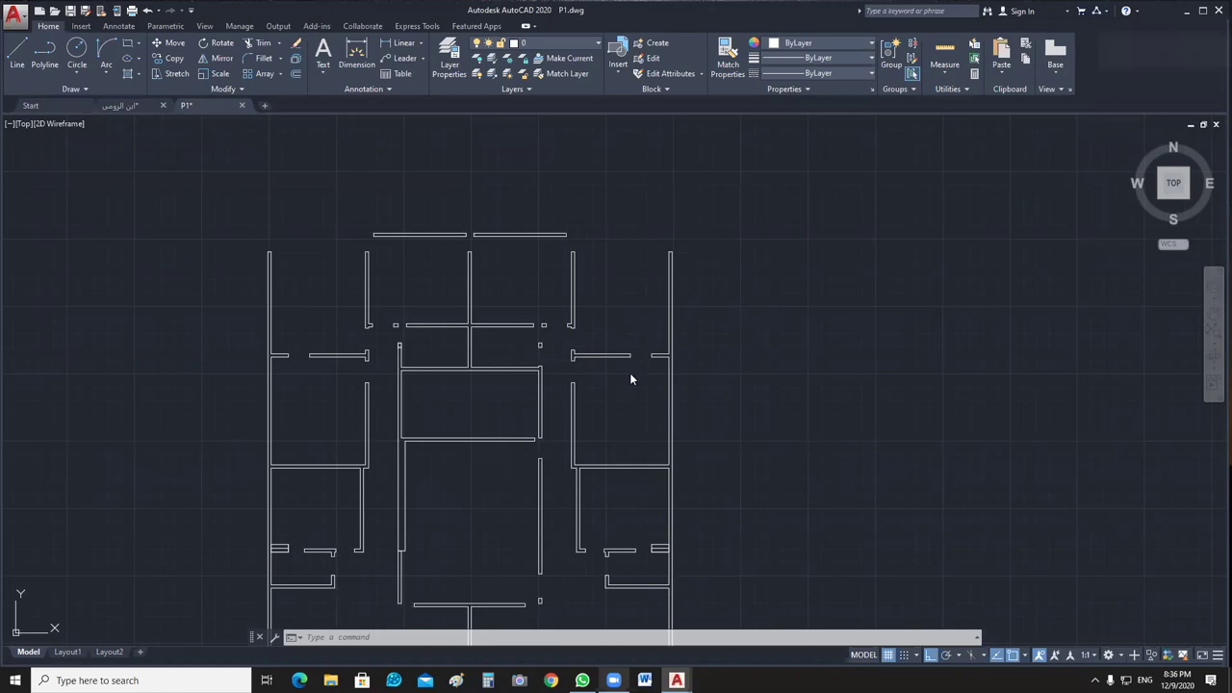
key("super+d")
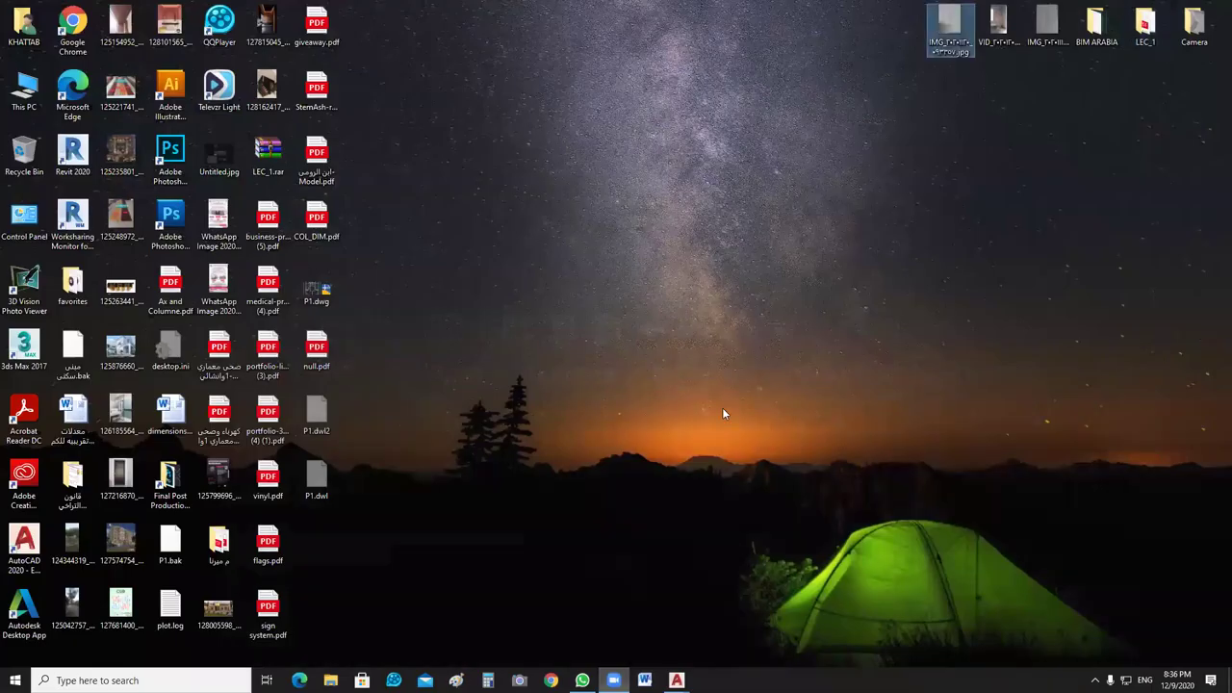
Open the floor-plan photo in Photos, view it, then return to the desktop.
key("Return")
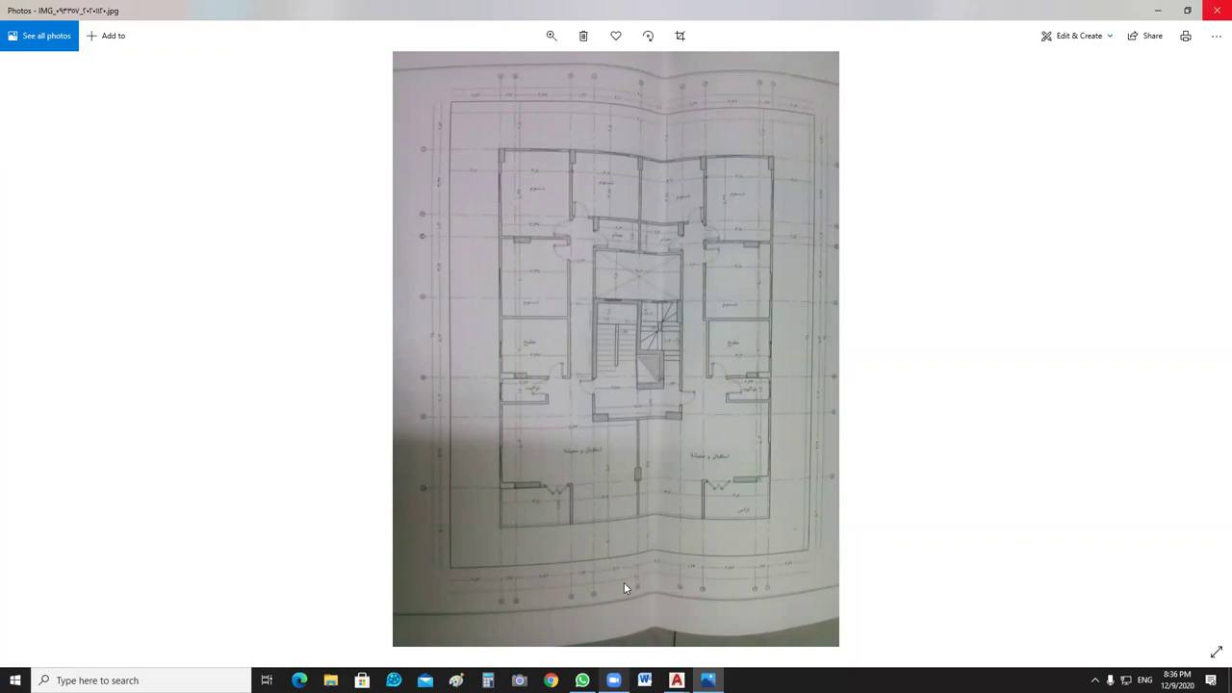
key("super+d")
mouse_move(677, 681)
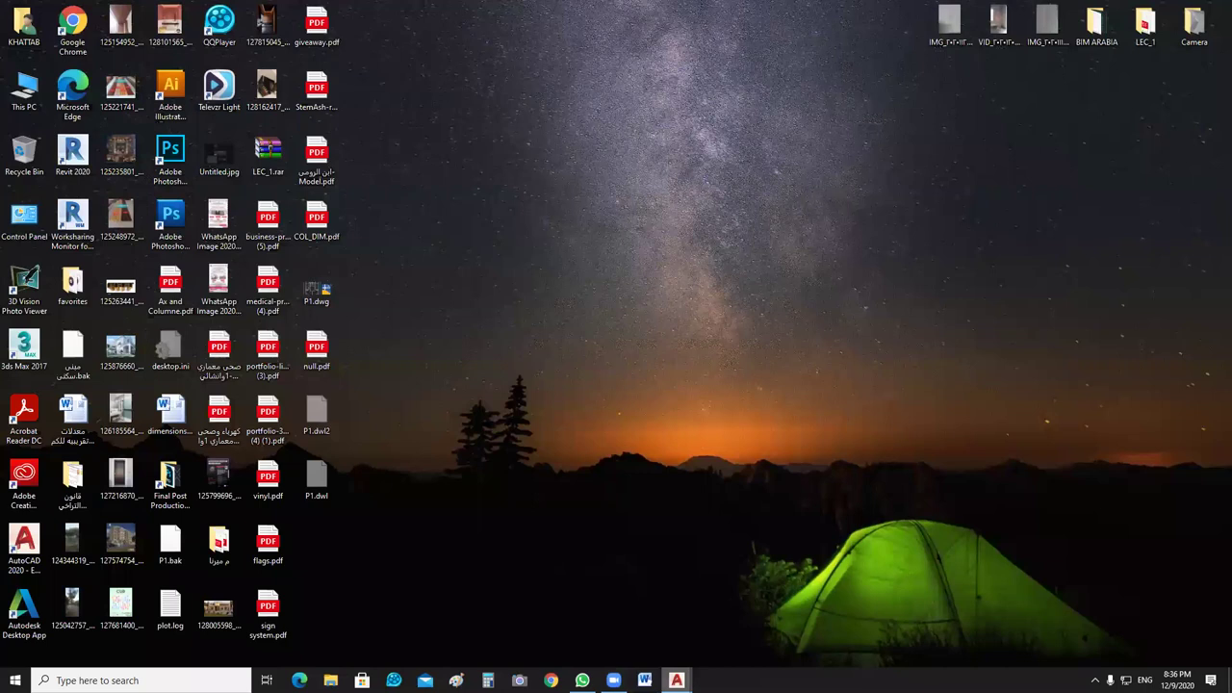
Switch to ابن الرومي.dwg, center the colored floor-plan image, then show the desktop.
key("alt+Tab")
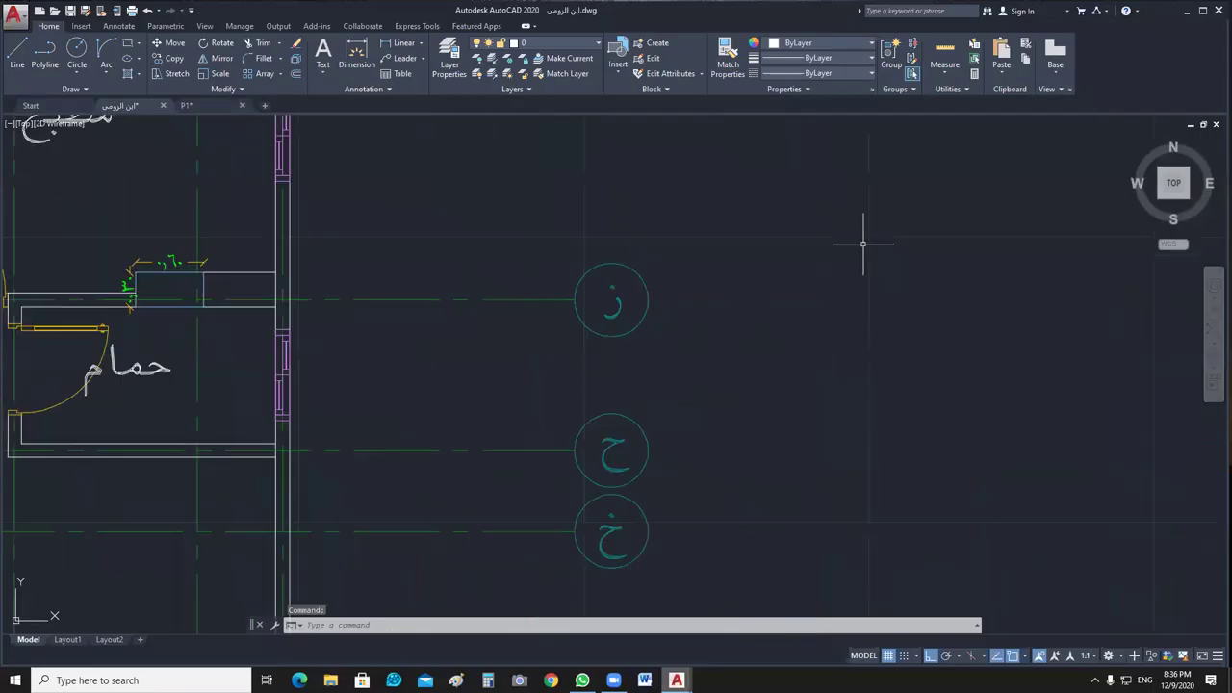
scroll(864, 244, "down", 5)
middle_click_drag(864, 243, 809, 312)
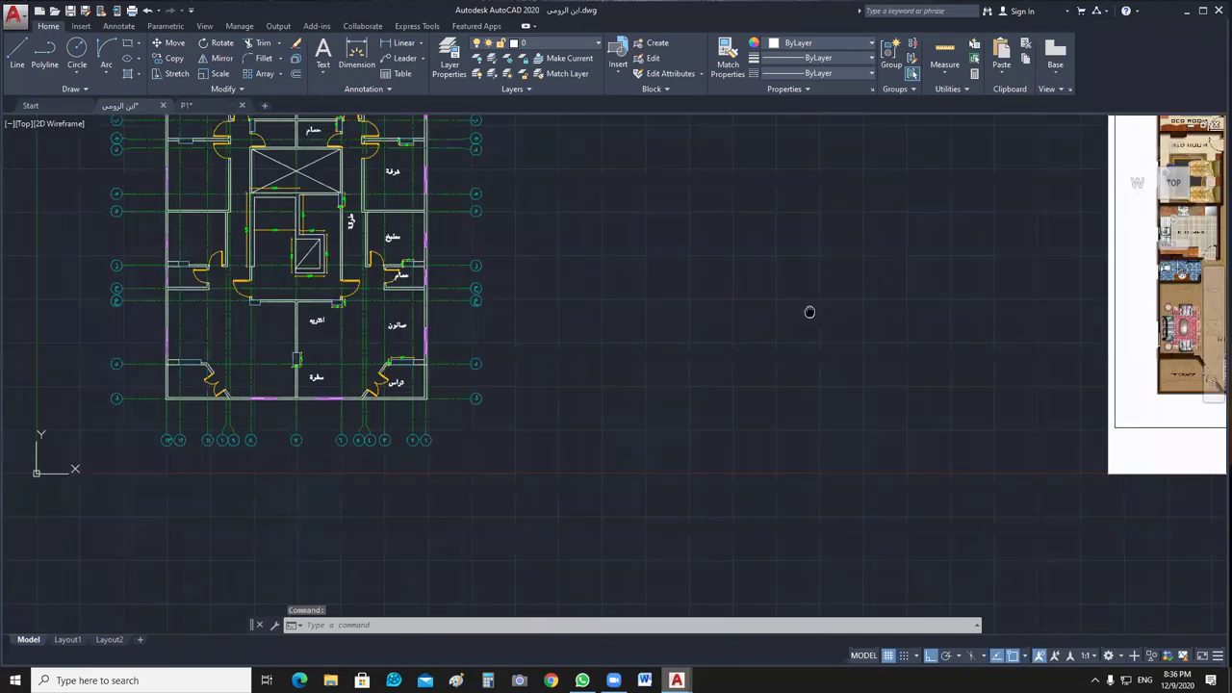
middle_click_drag(810, 312, 188, 471)
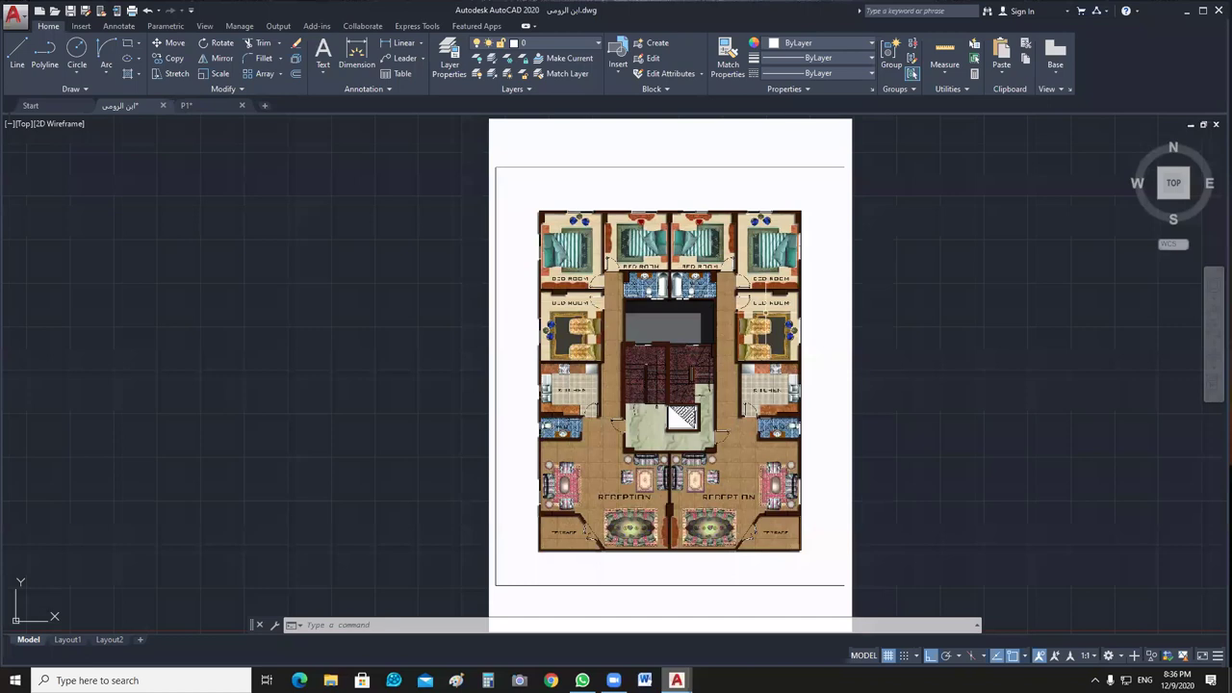
scroll(764, 389, "up", 5)
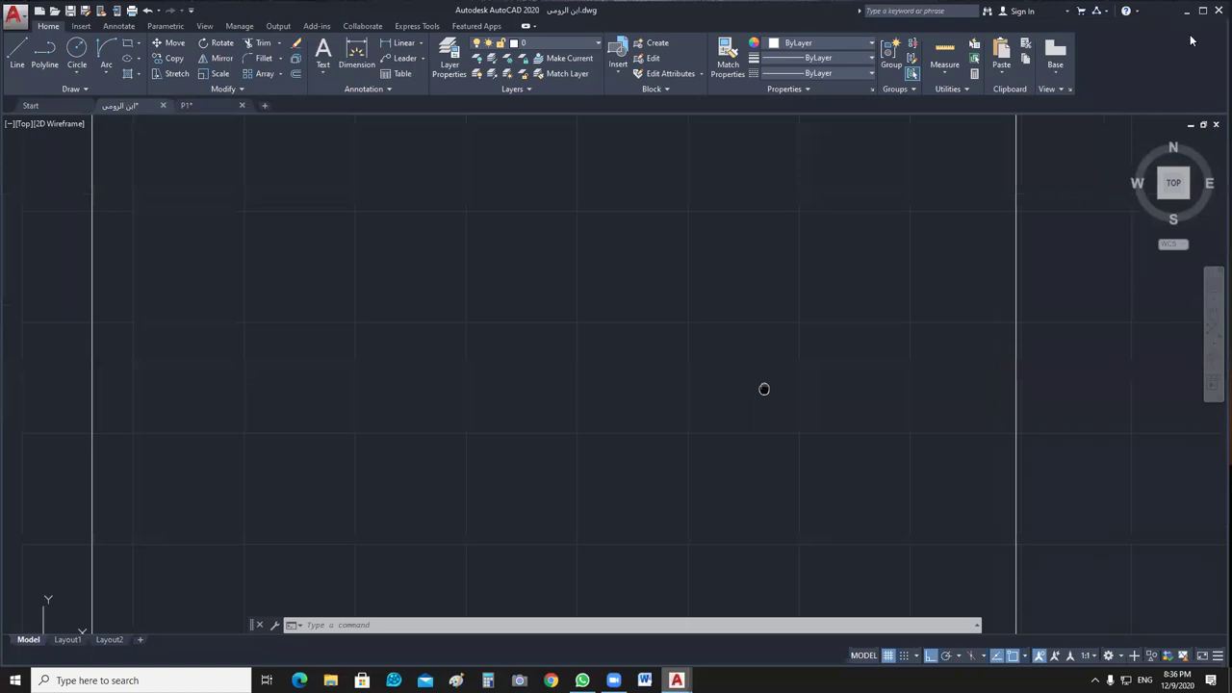
scroll(585, 289, "down", 5)
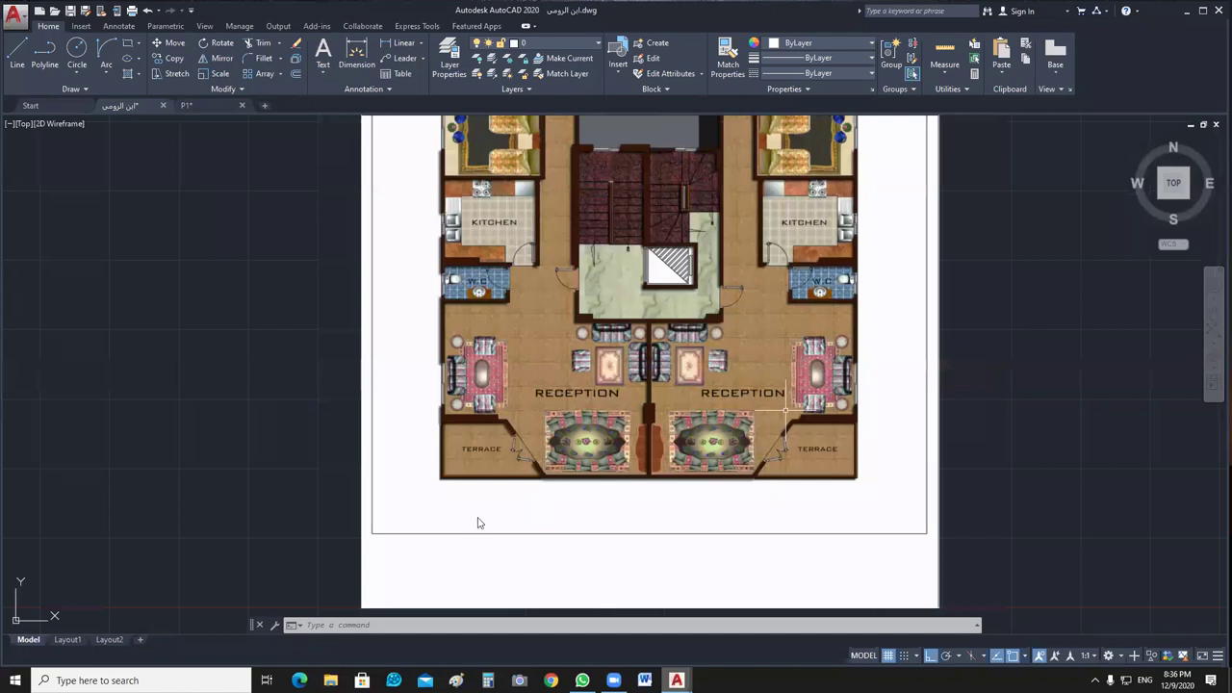
key("super+d")
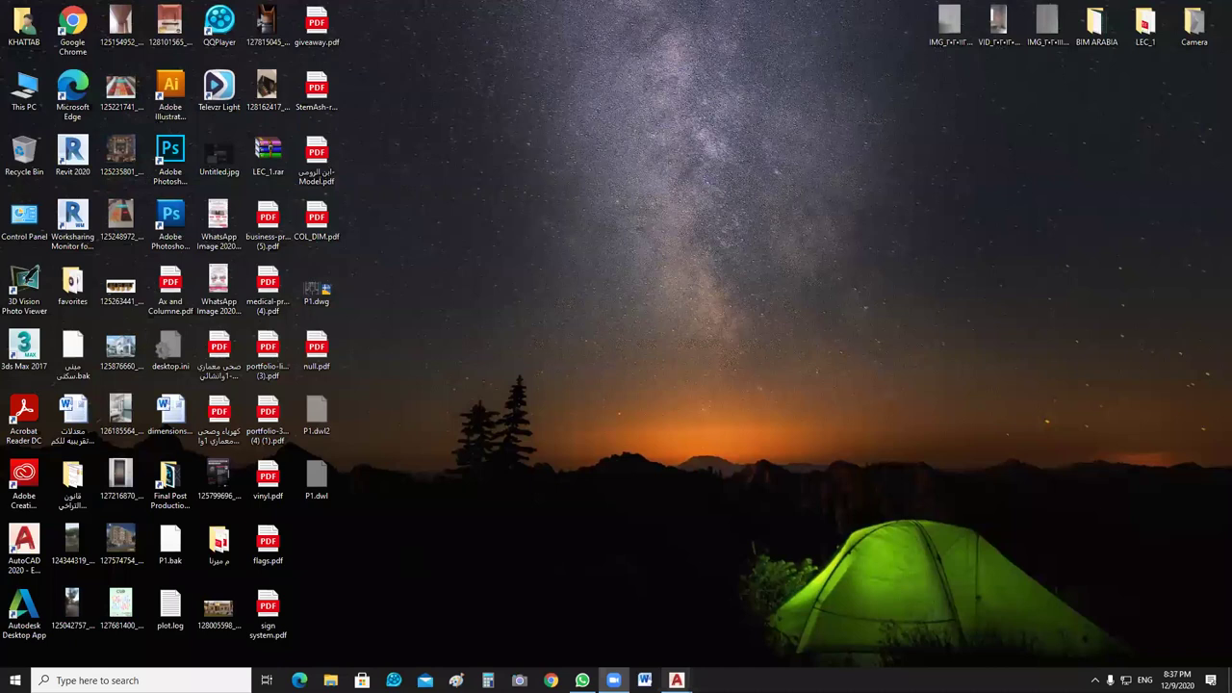
key("alt+Tab")
scroll(742, 175, "up", 2)
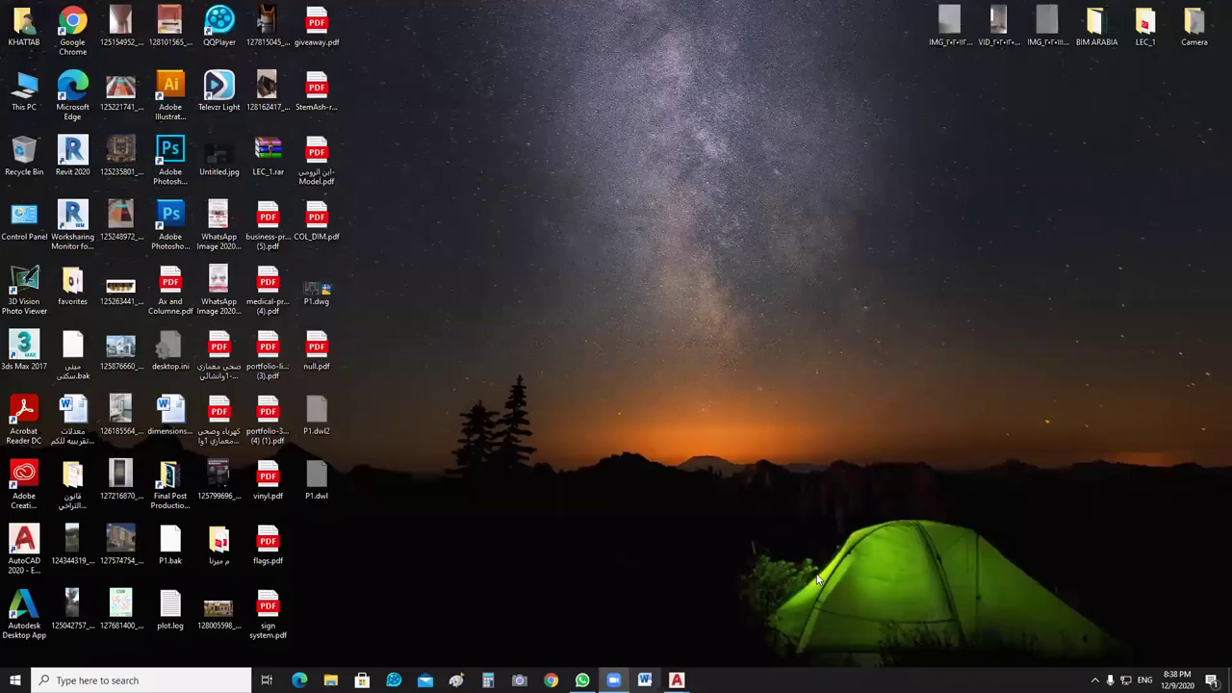
mouse_move(677, 680)
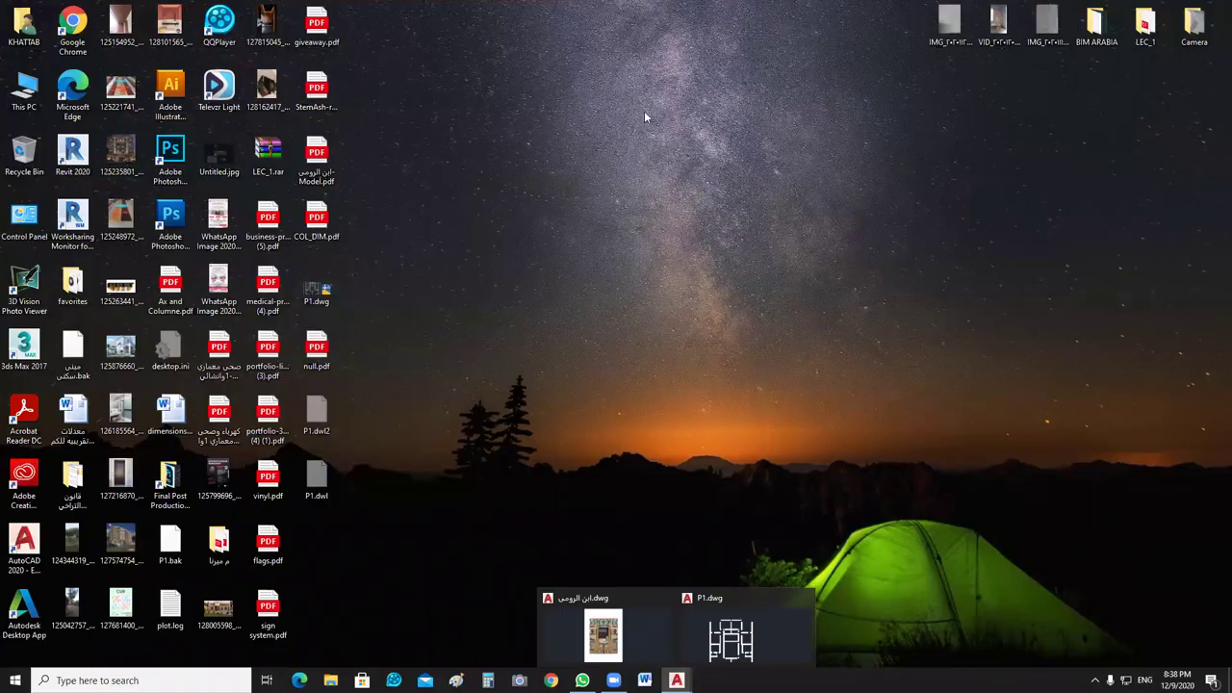
Open Plan.jpg from the Post Production\photoshop folder in the image viewer.
key("super+e")
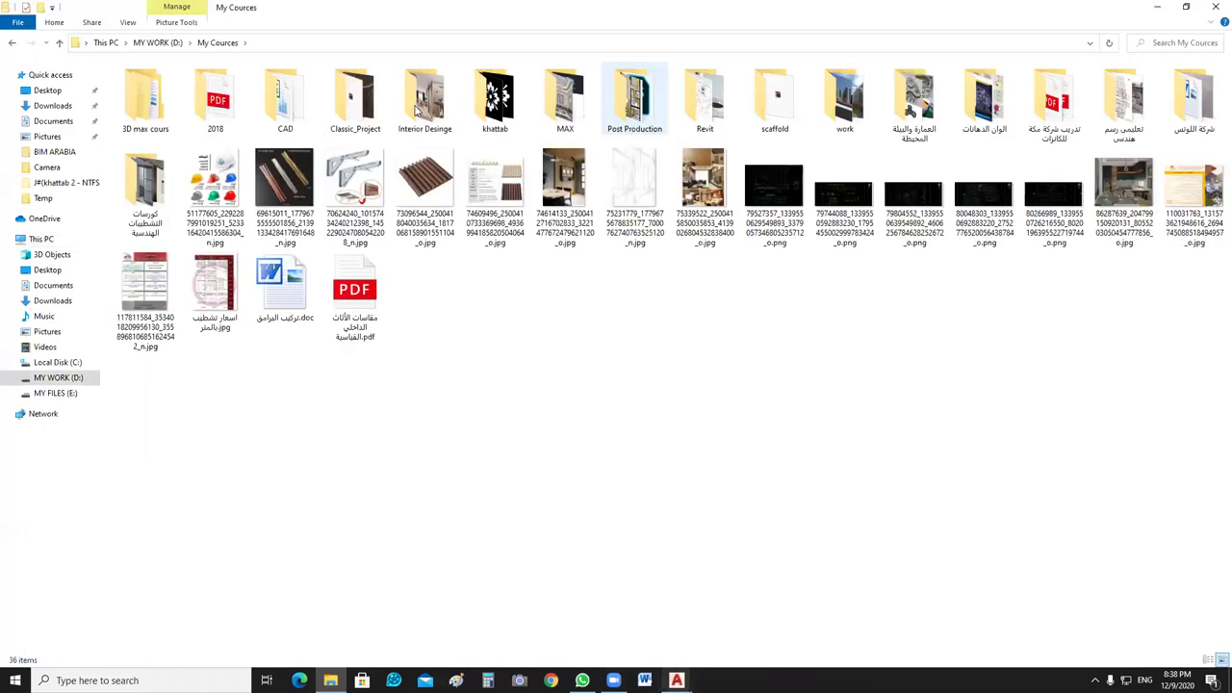
key("Return")
key("p")
key("Return")
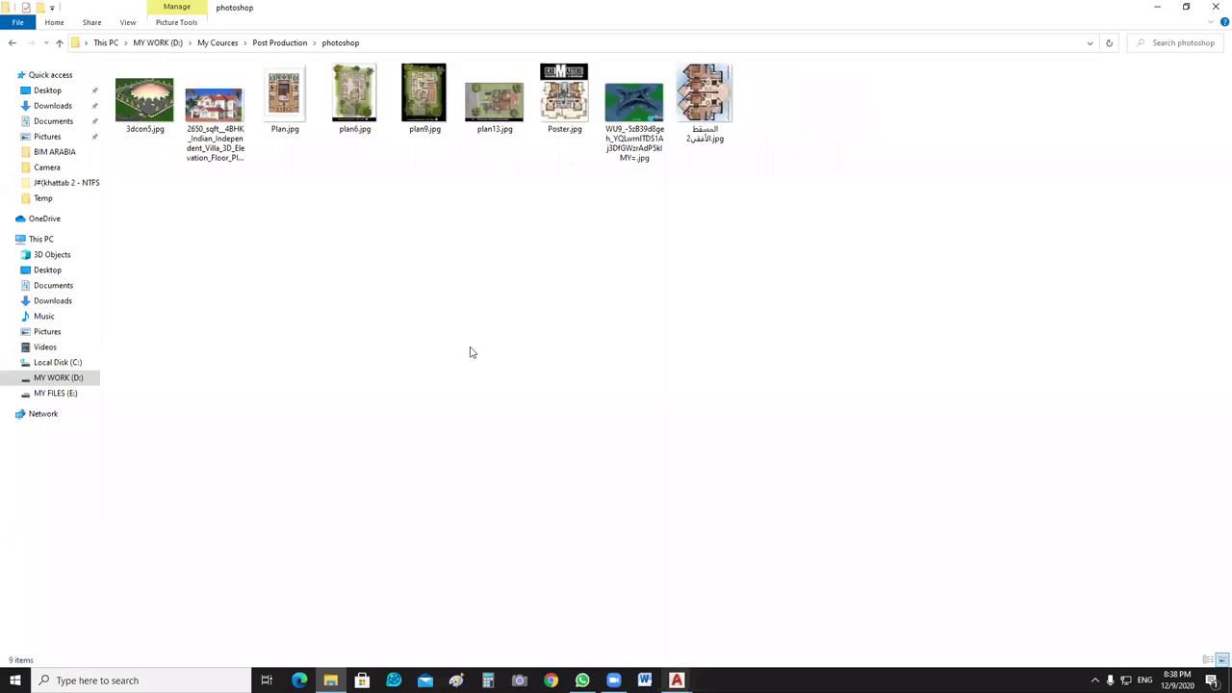
key("p")
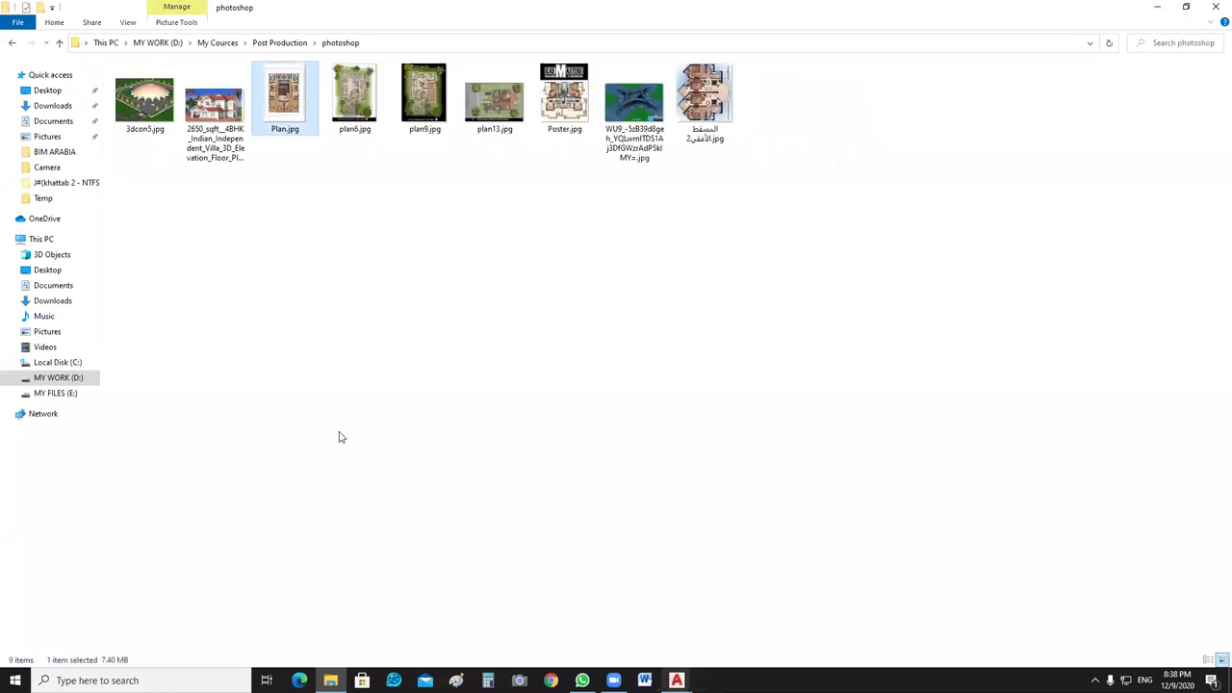
key("shift+F10")
key("Escape")
key("Return")
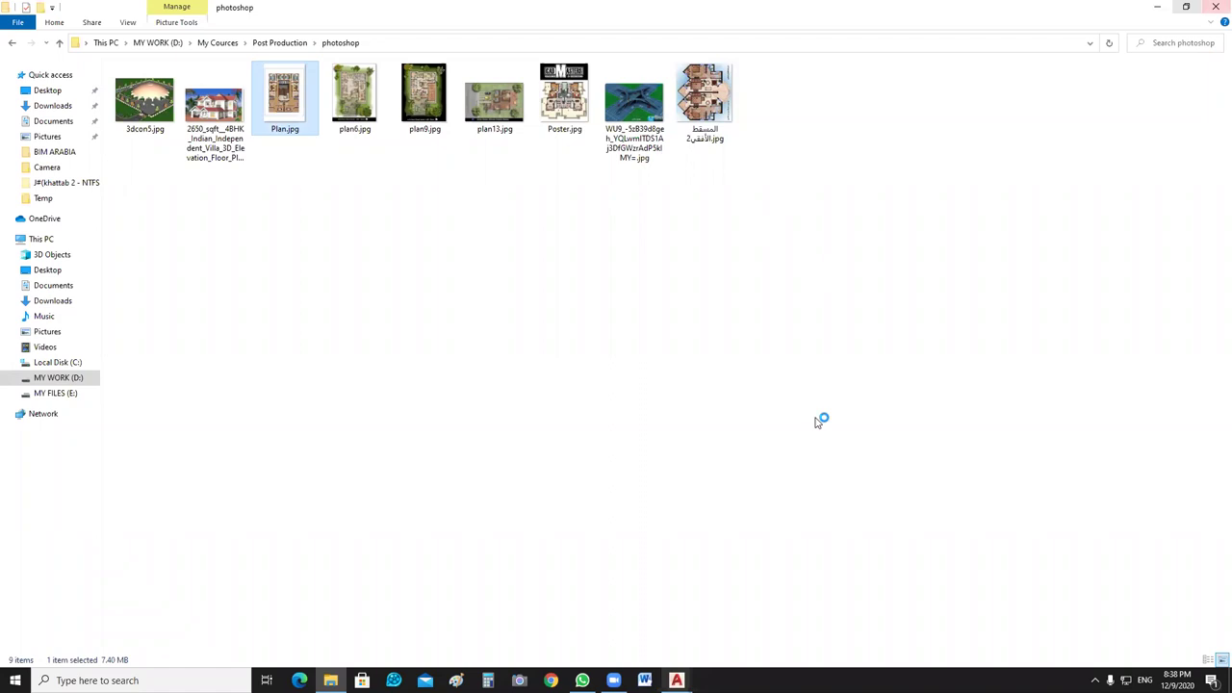
key("super+d")
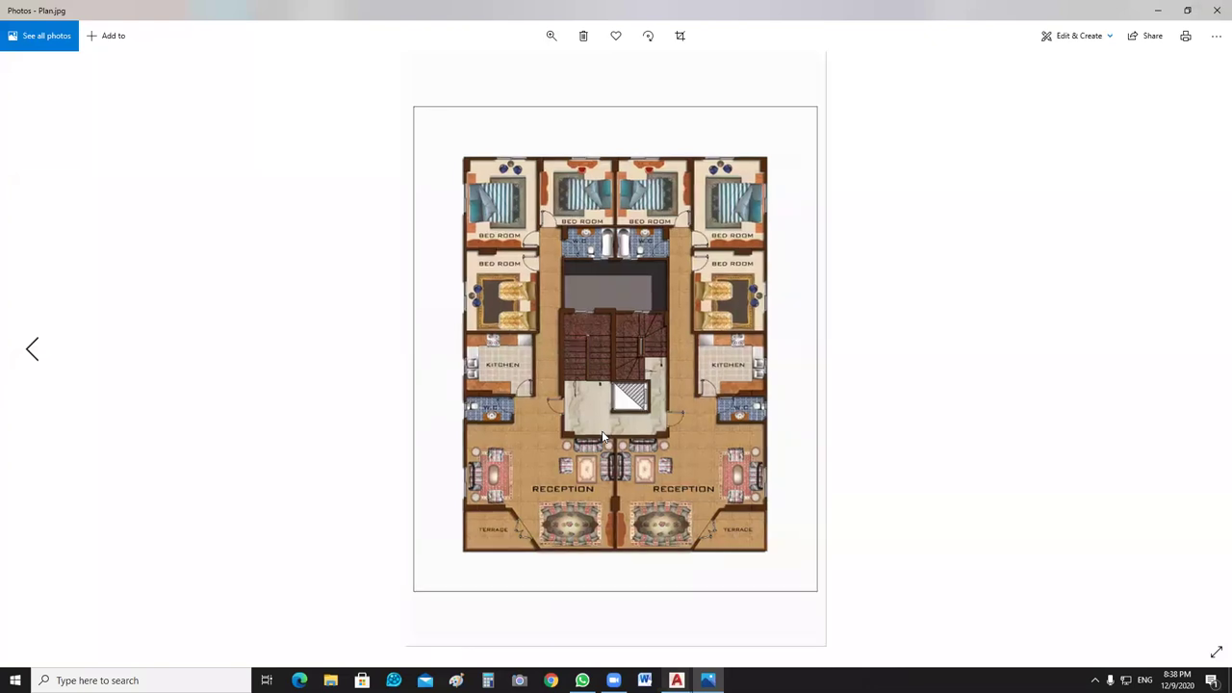
Close the Photos viewer showing Plan.jpg.
left_click(1212, 14)
Close the Plan.jpg viewer and open the External References palette in P1.dwg.
left_click(1217, 10)
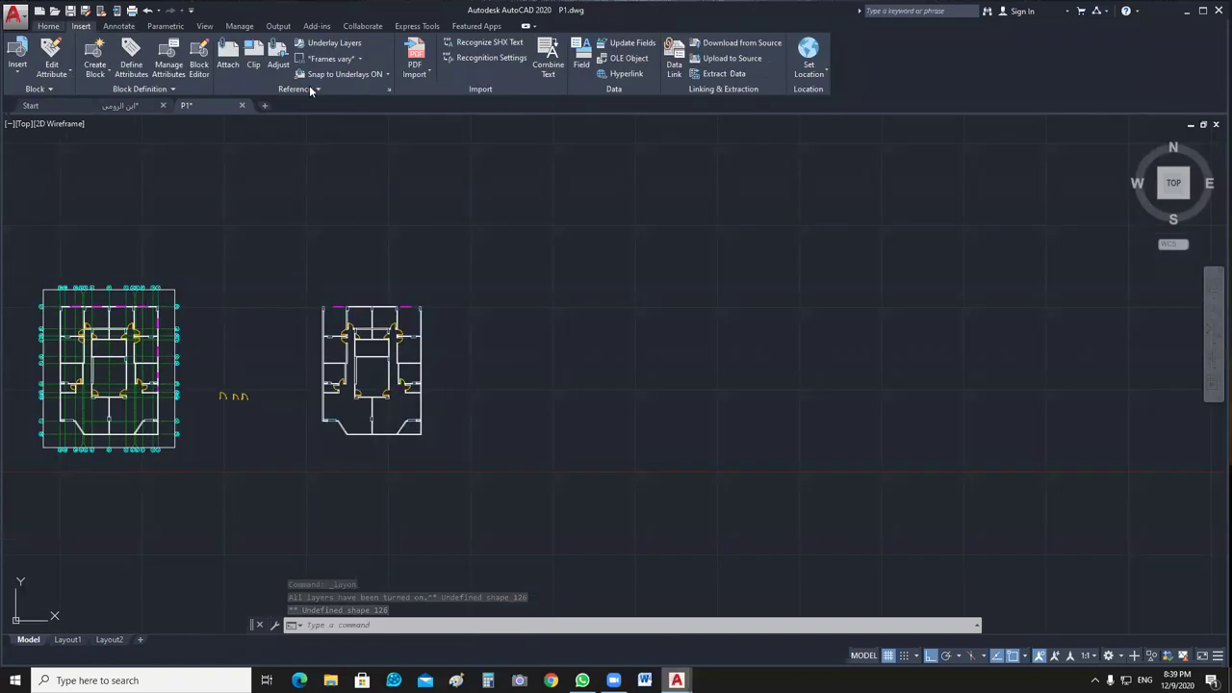
left_click(389, 90)
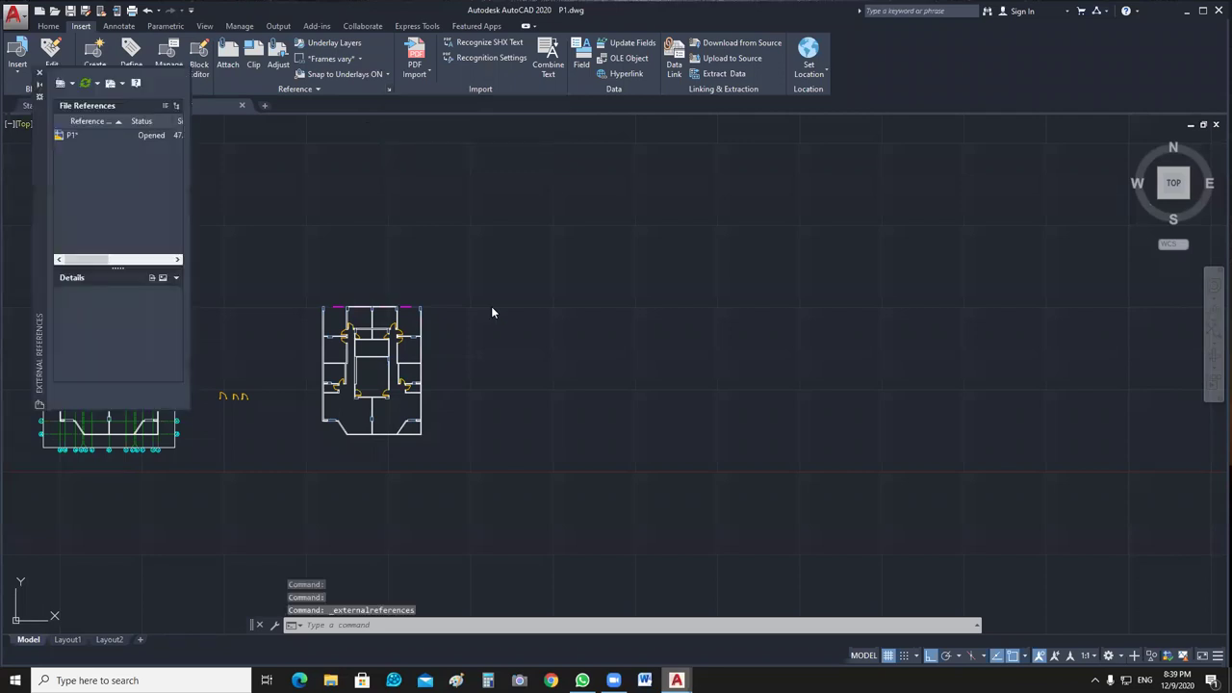
left_click_drag(551, 172, 547, 170)
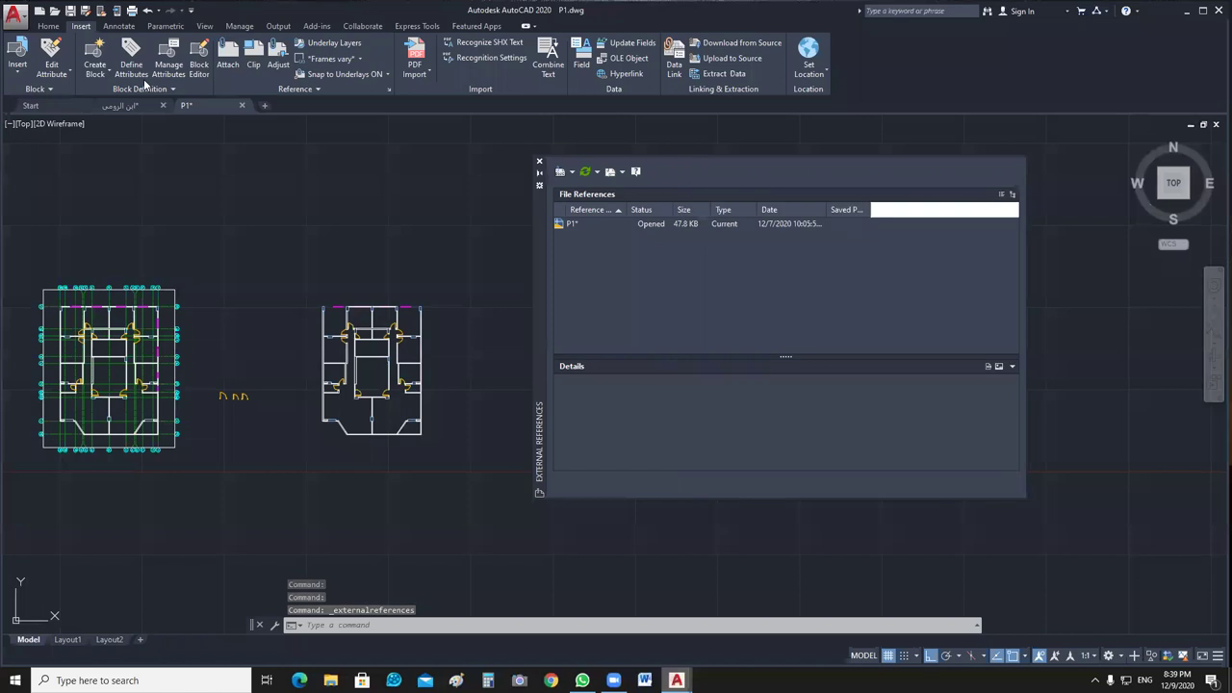
left_click(539, 162)
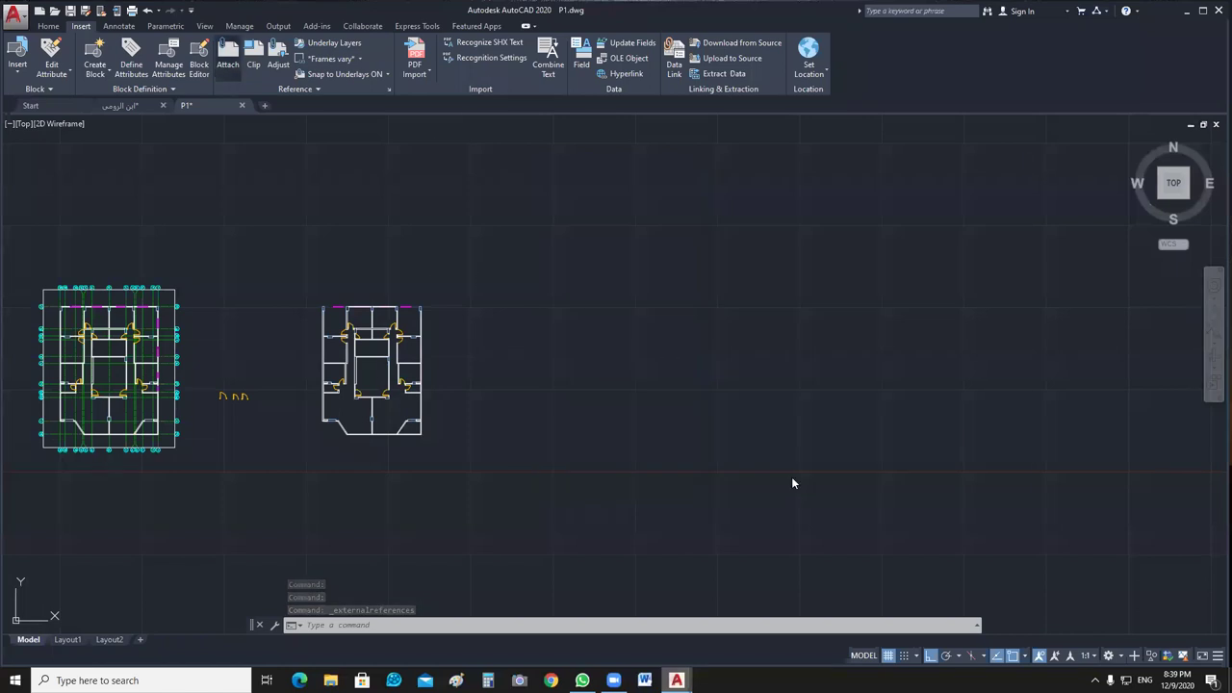
key("Escape")
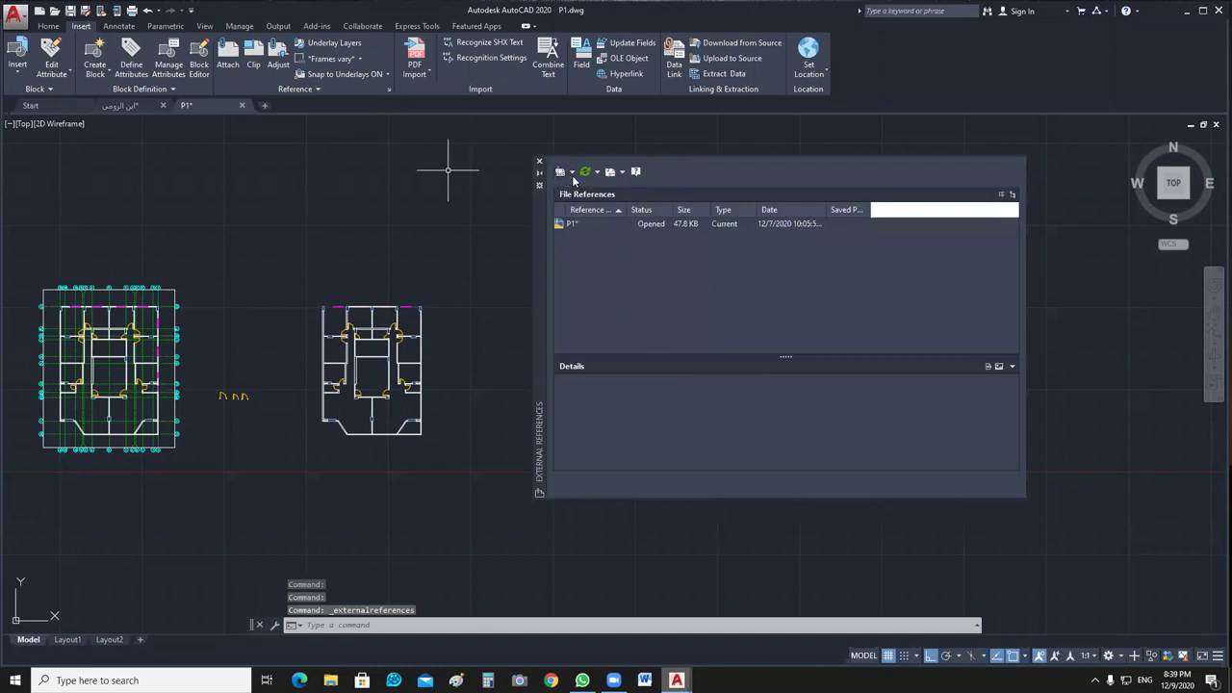
left_click(572, 174)
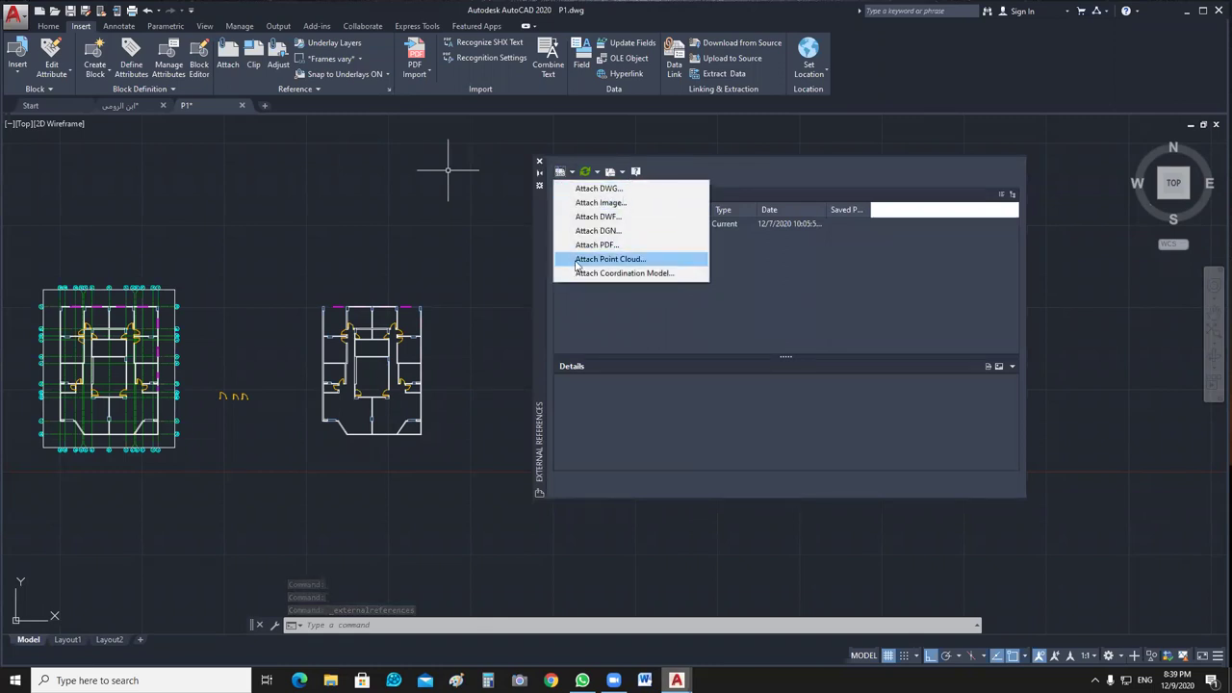
left_click(580, 310)
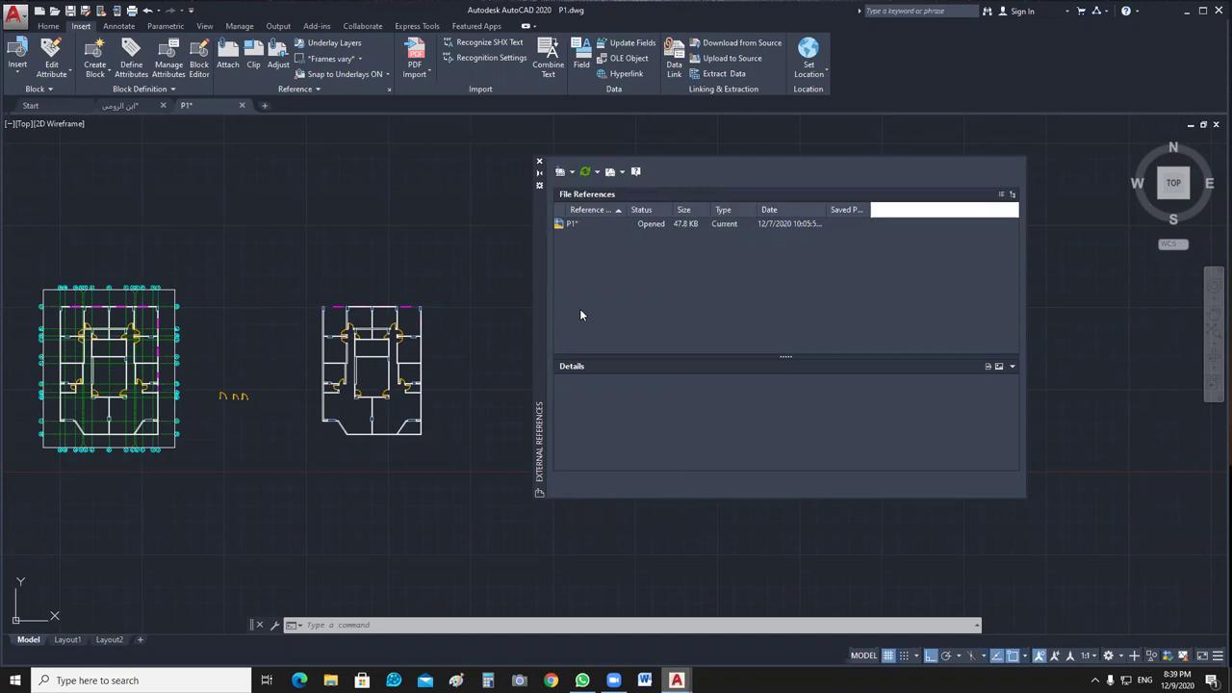
left_click(389, 93)
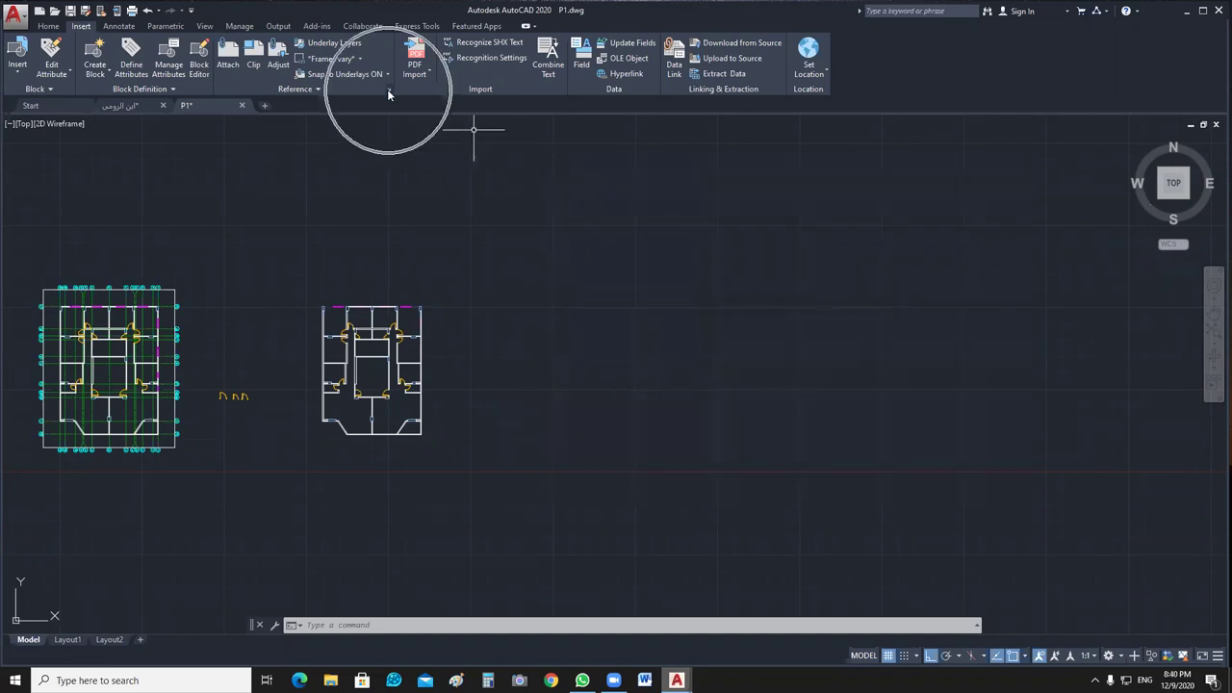
left_click(389, 93)
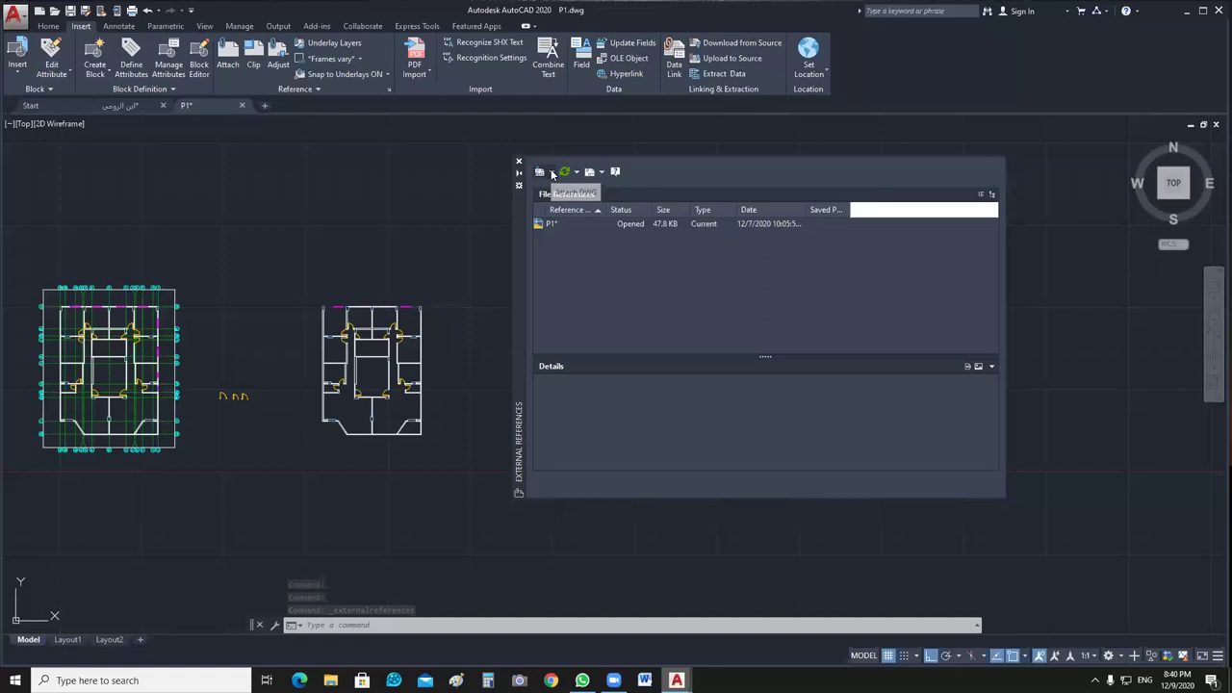
left_click(551, 173)
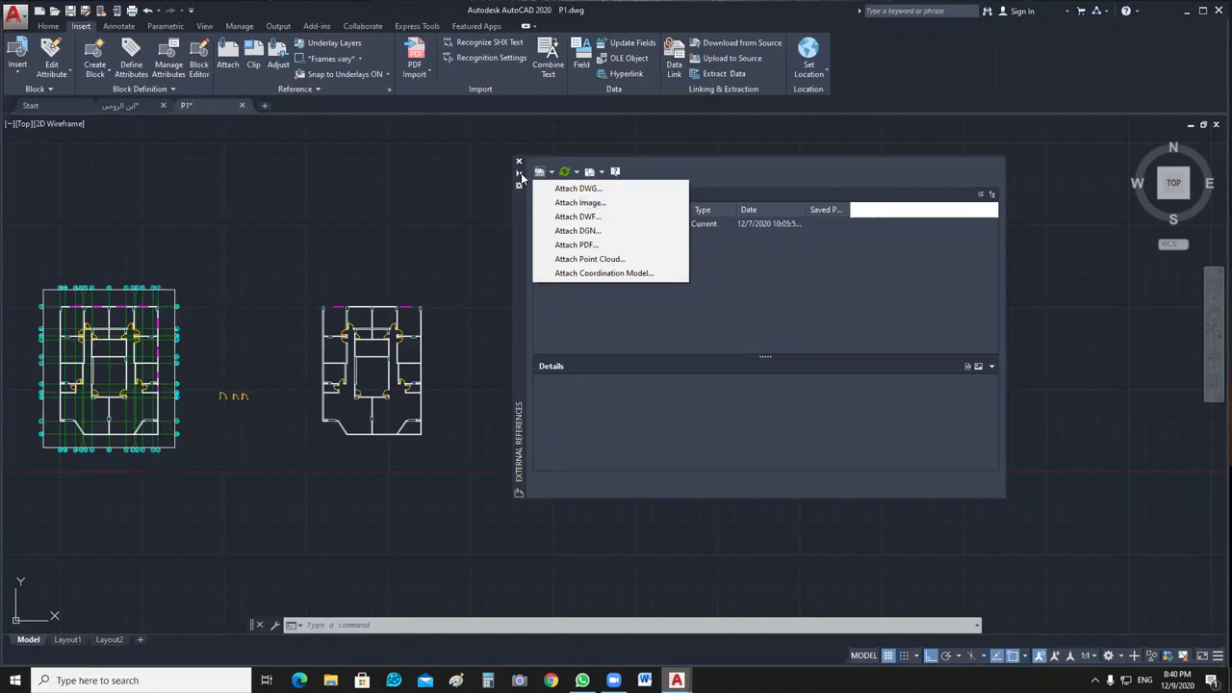
left_click(803, 291)
left_click(1202, 11)
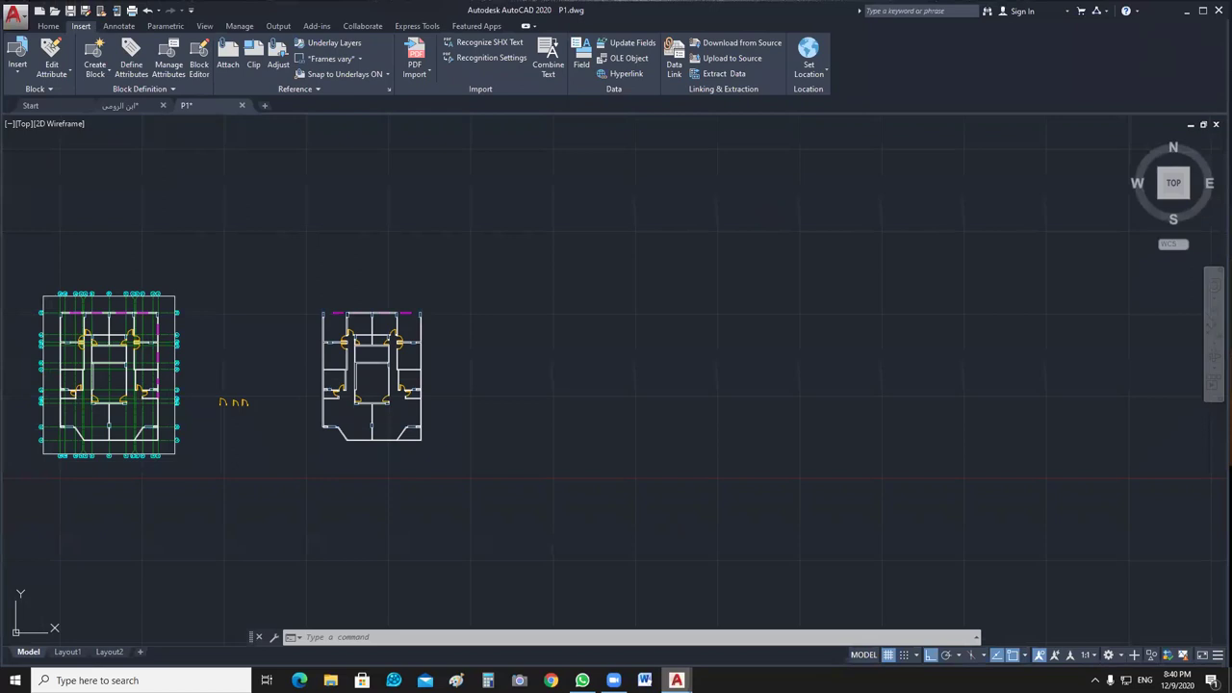
Erase the old Plan.jpg image from P1.dwg and restore the AutoCAD window to a smaller size.
left_click_drag(759, 11, 628, 308)
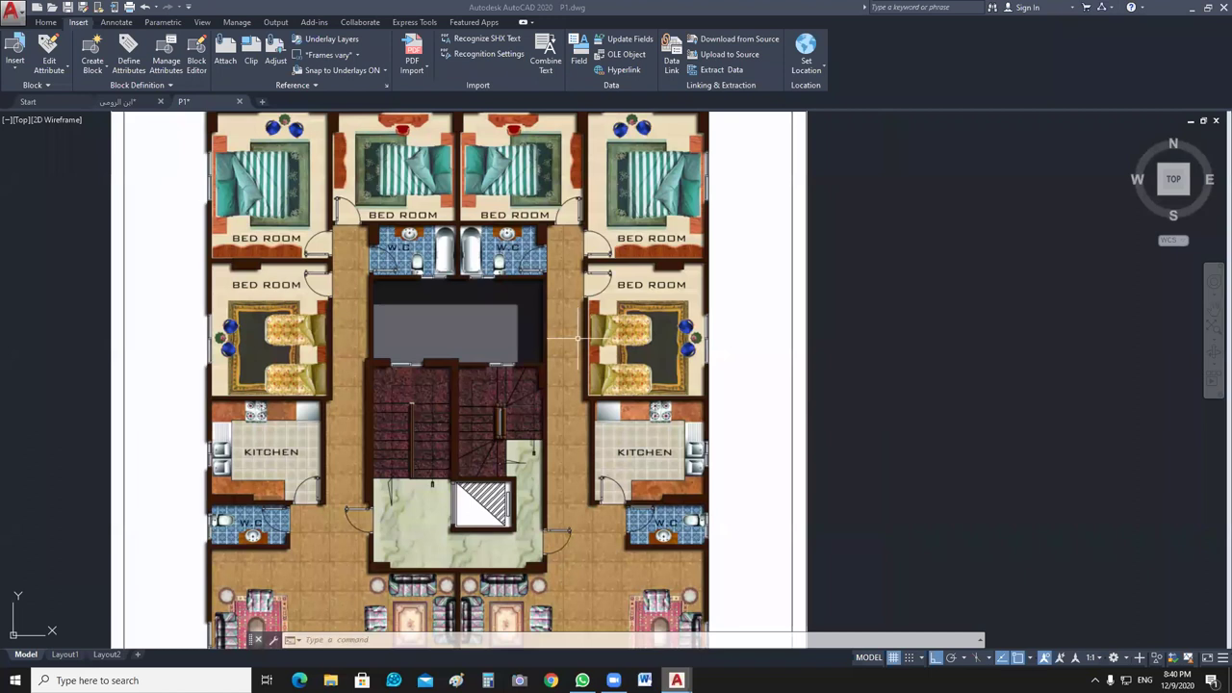
scroll(577, 339, "down", 3)
left_click(869, 286)
left_click(440, 398)
key("Delete")
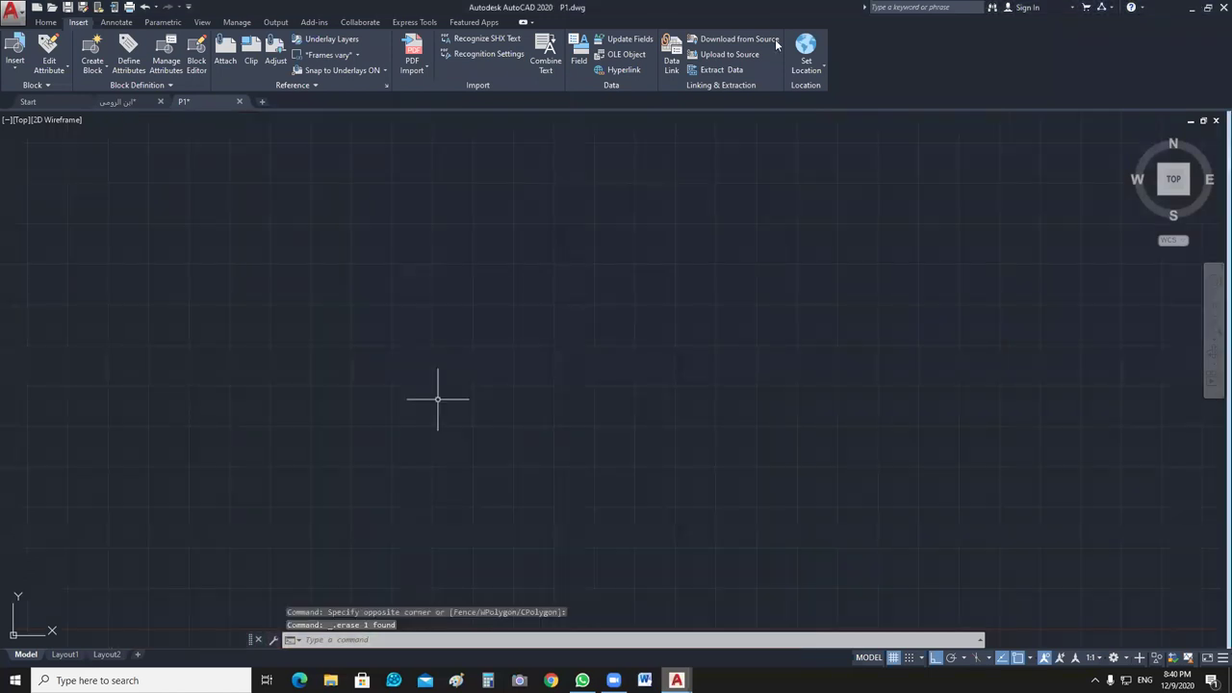
scroll(782, 296, "down", 2)
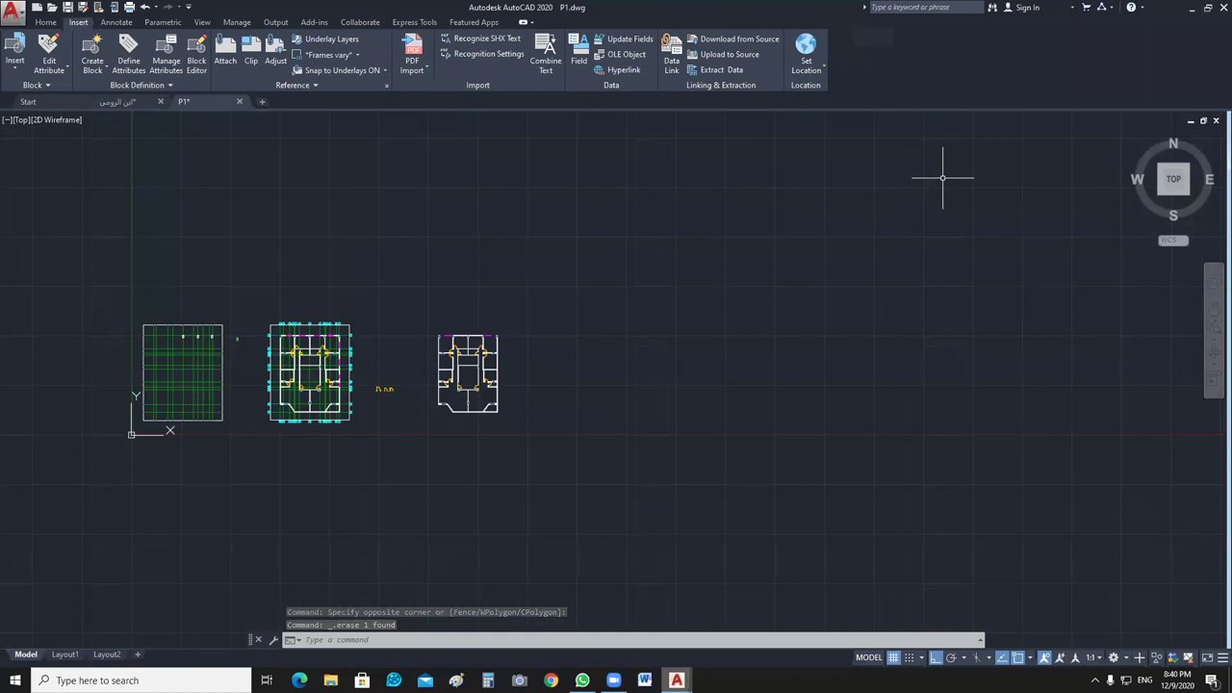
key("super+Down")
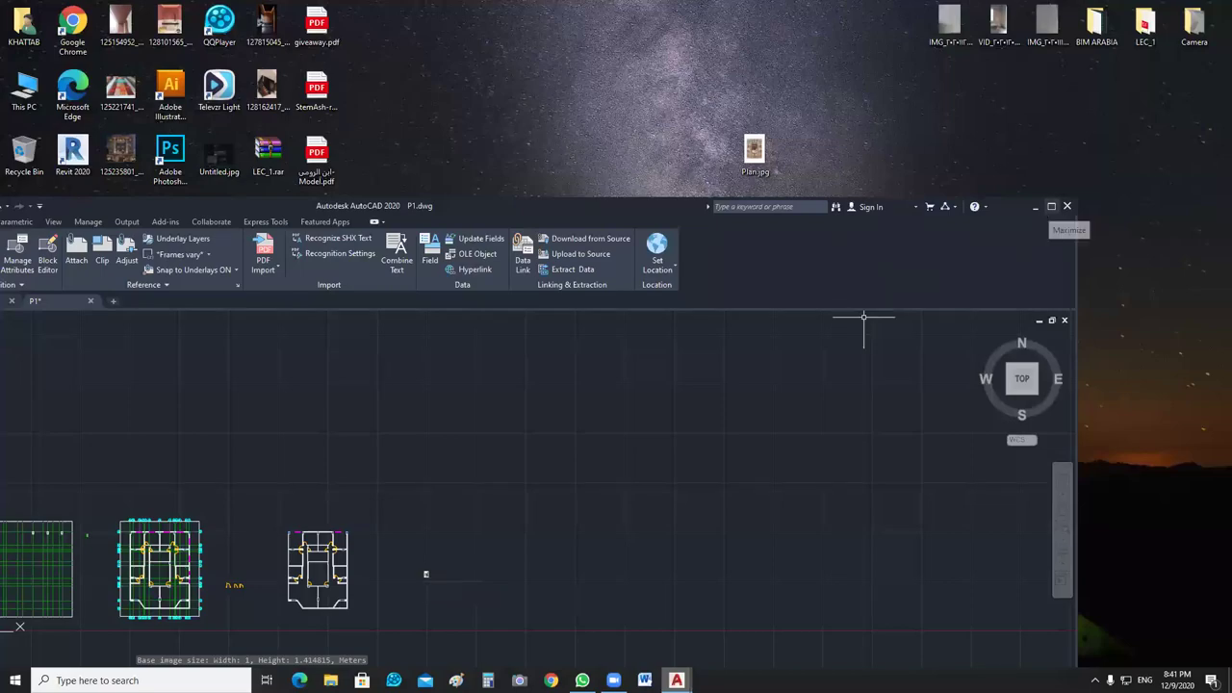
Insert Plan.jpg at scale factor 1 with 0 rotation, then select the placed image.
left_click(1051, 206)
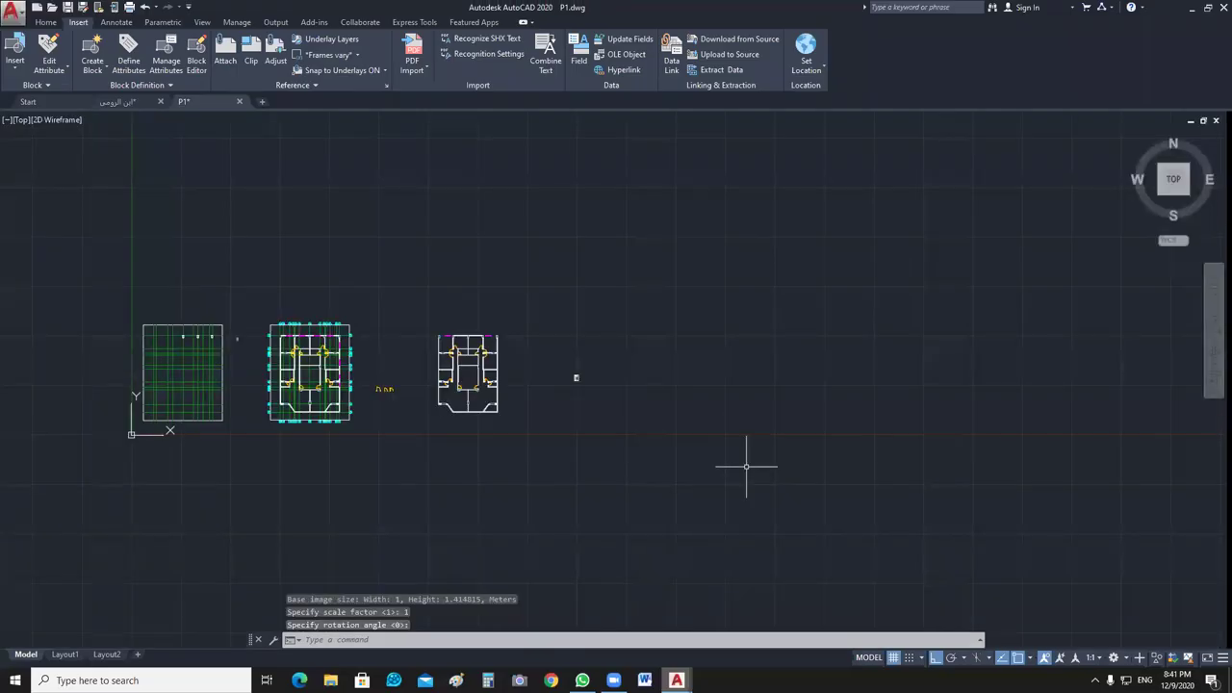
scroll(337, 355, "up", 2)
key("Return")
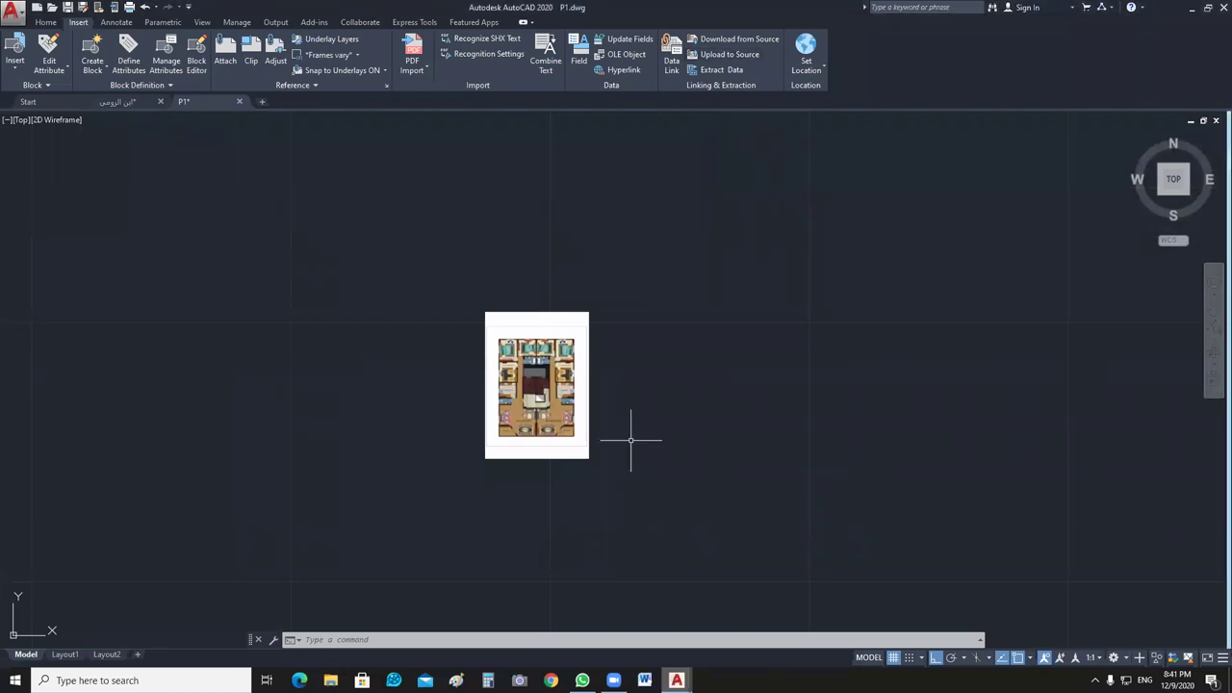
scroll(608, 368, "up", 4)
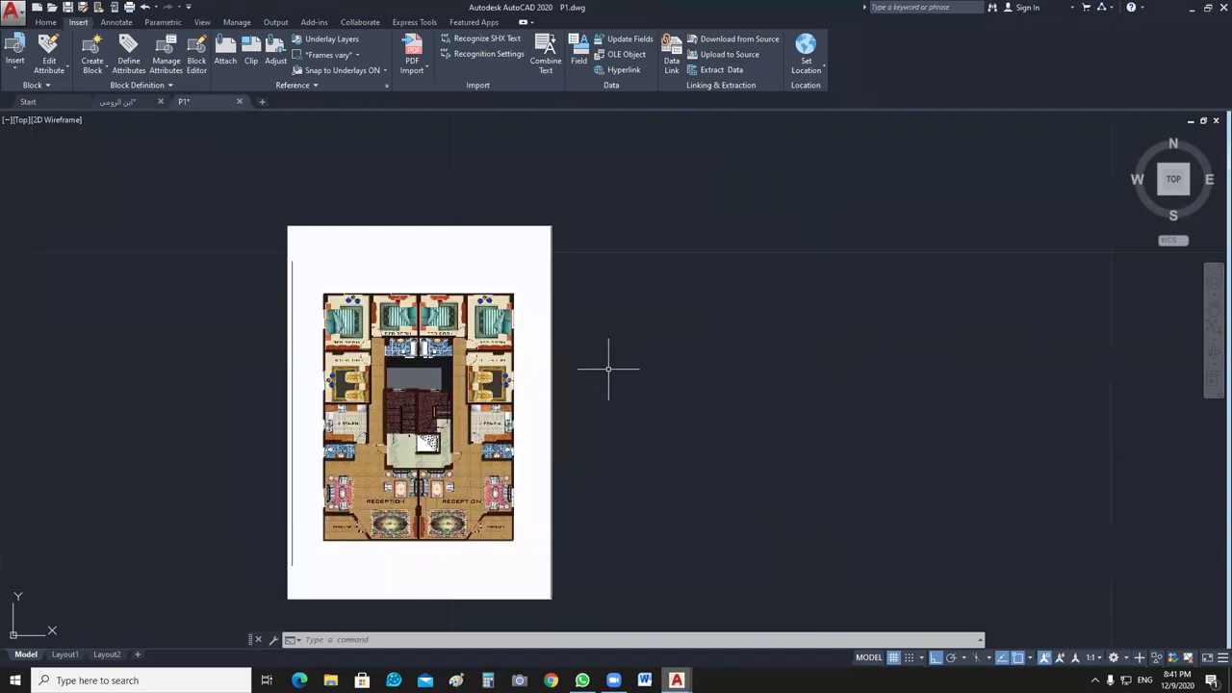
middle_click_drag(607, 368, 723, 324)
left_click(728, 474)
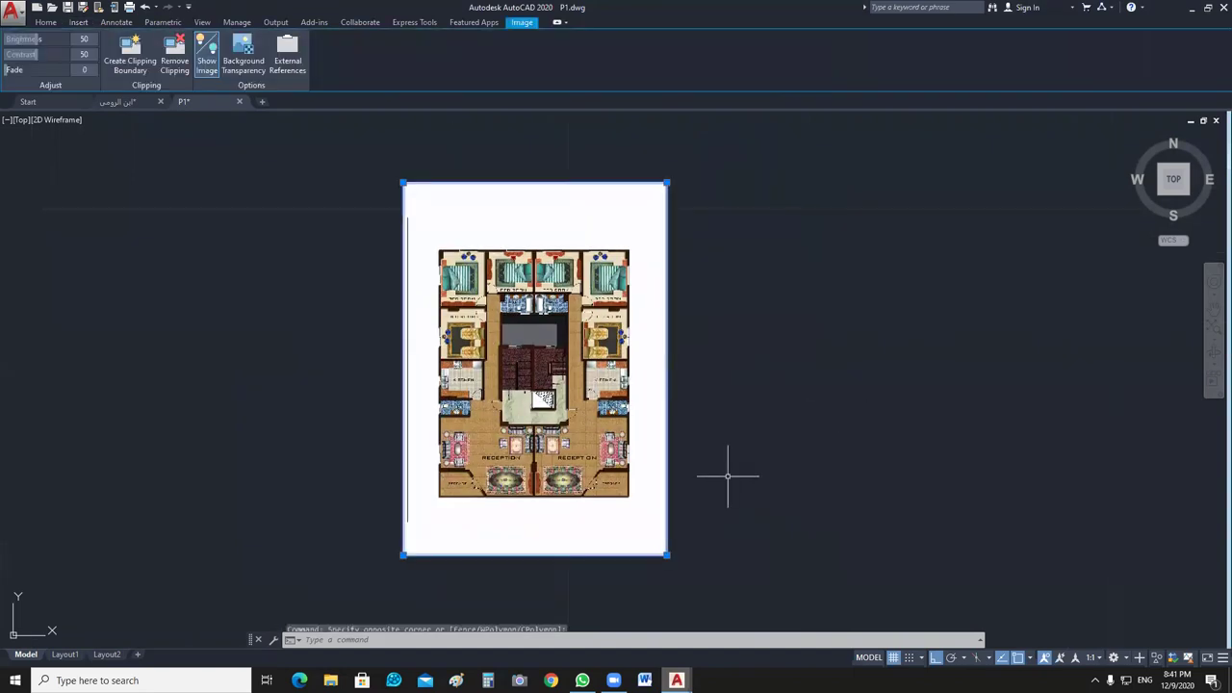
middle_click_drag(728, 474, 781, 515)
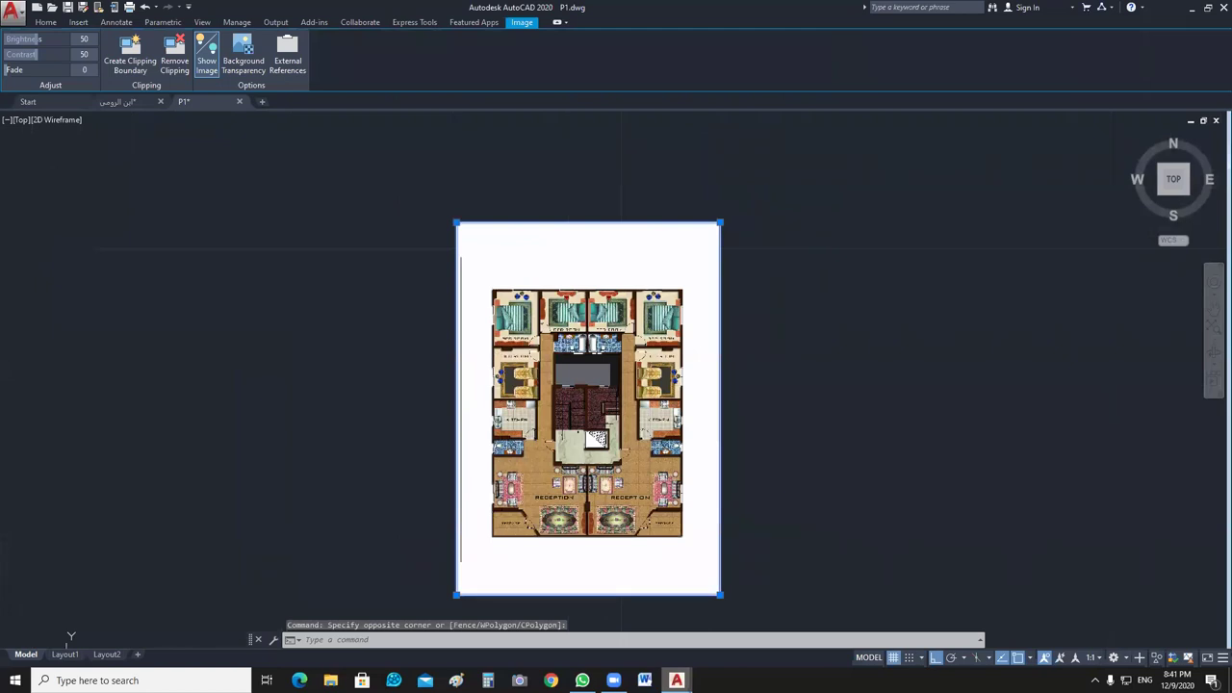
middle_click_drag(829, 433, 793, 487)
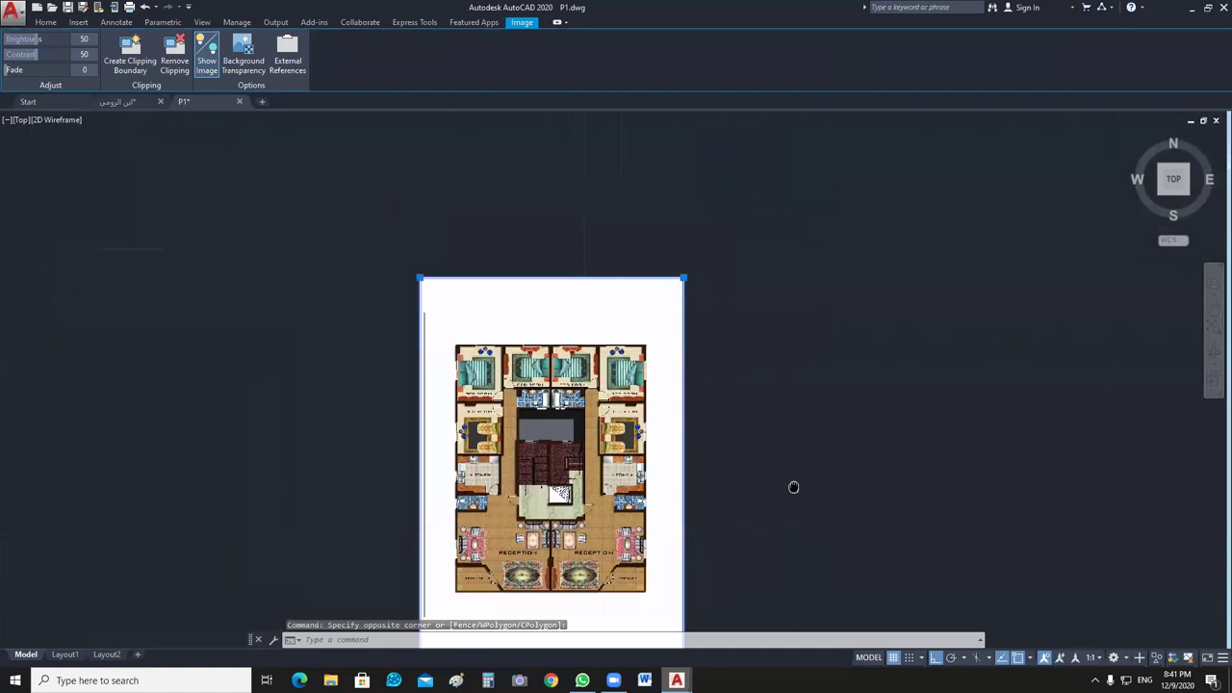
middle_click_drag(794, 487, 762, 523)
key("Escape")
key("Escape")
type("d")
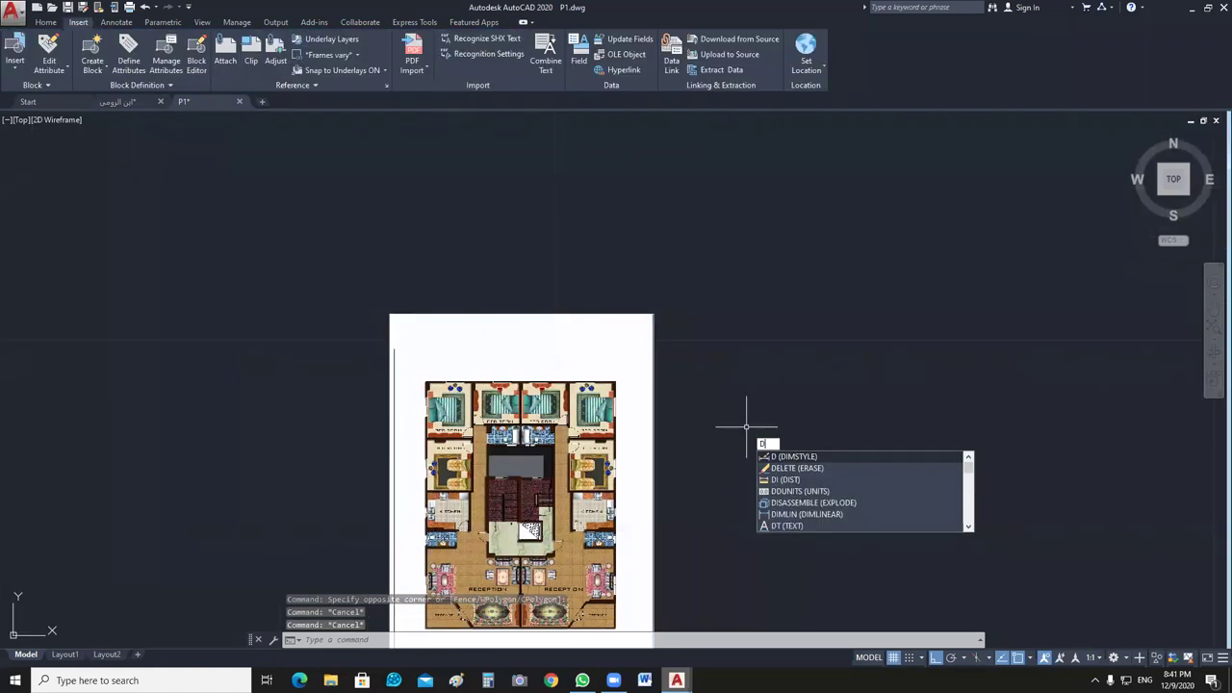
type("i")
key("Return")
left_click(389, 313)
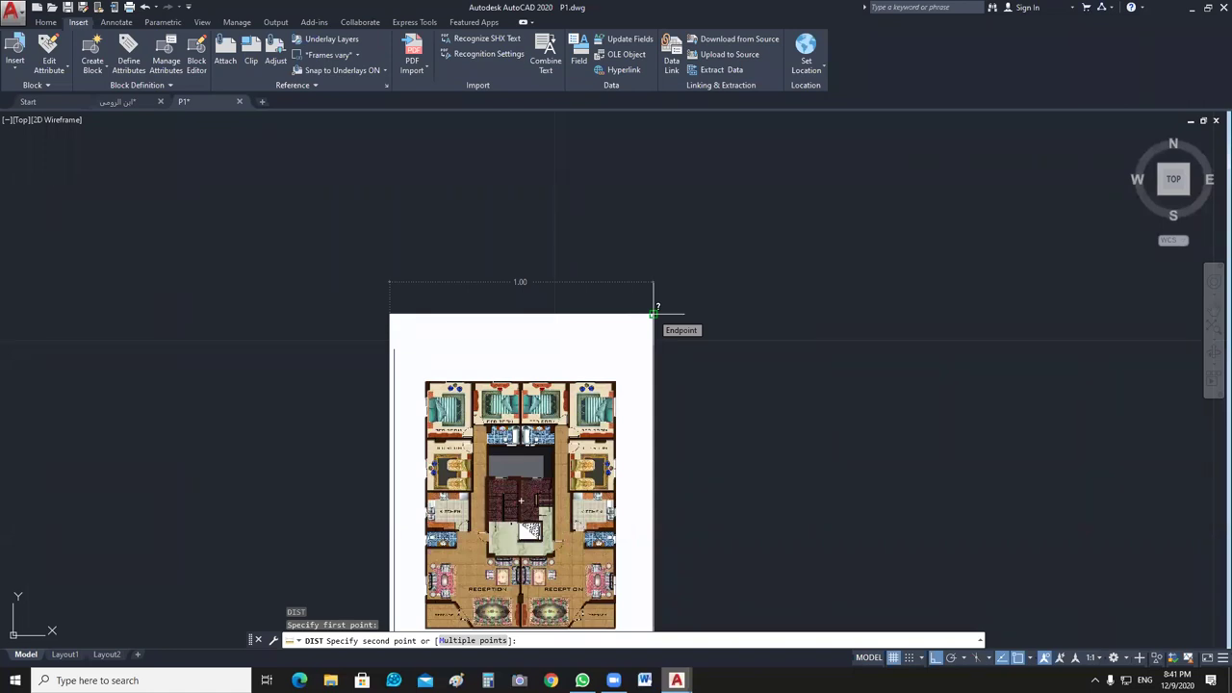
key("Escape")
scroll(591, 341, "up", 2)
left_click(725, 234)
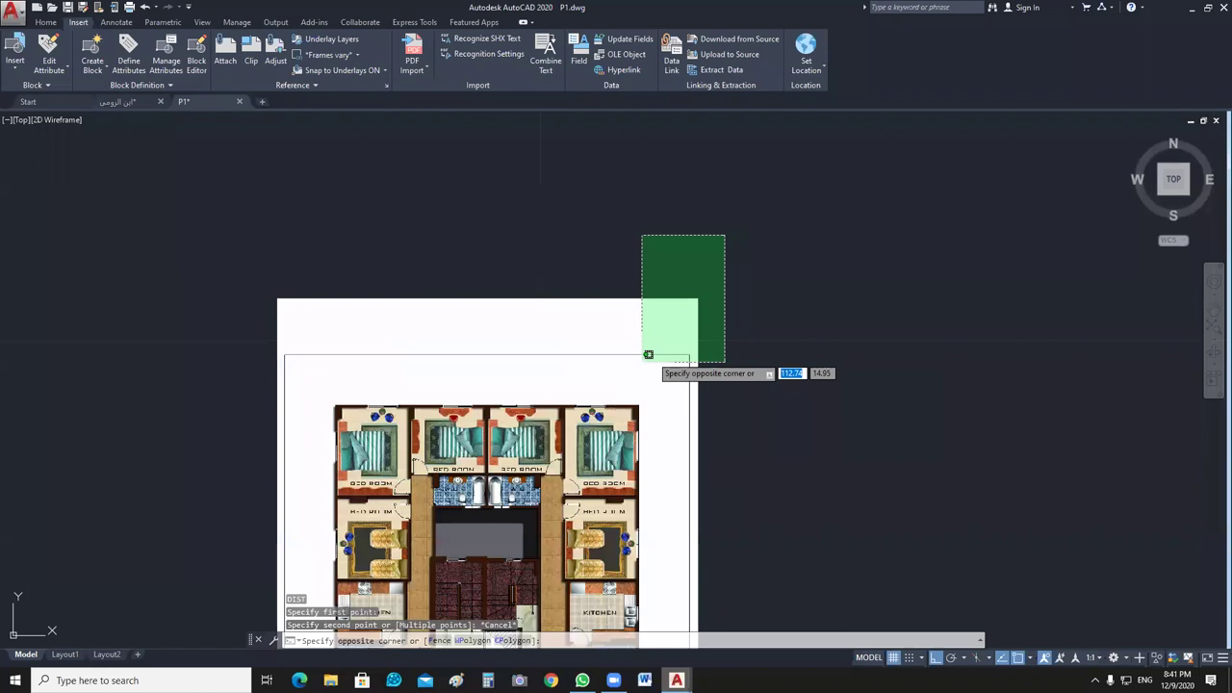
left_click(648, 354)
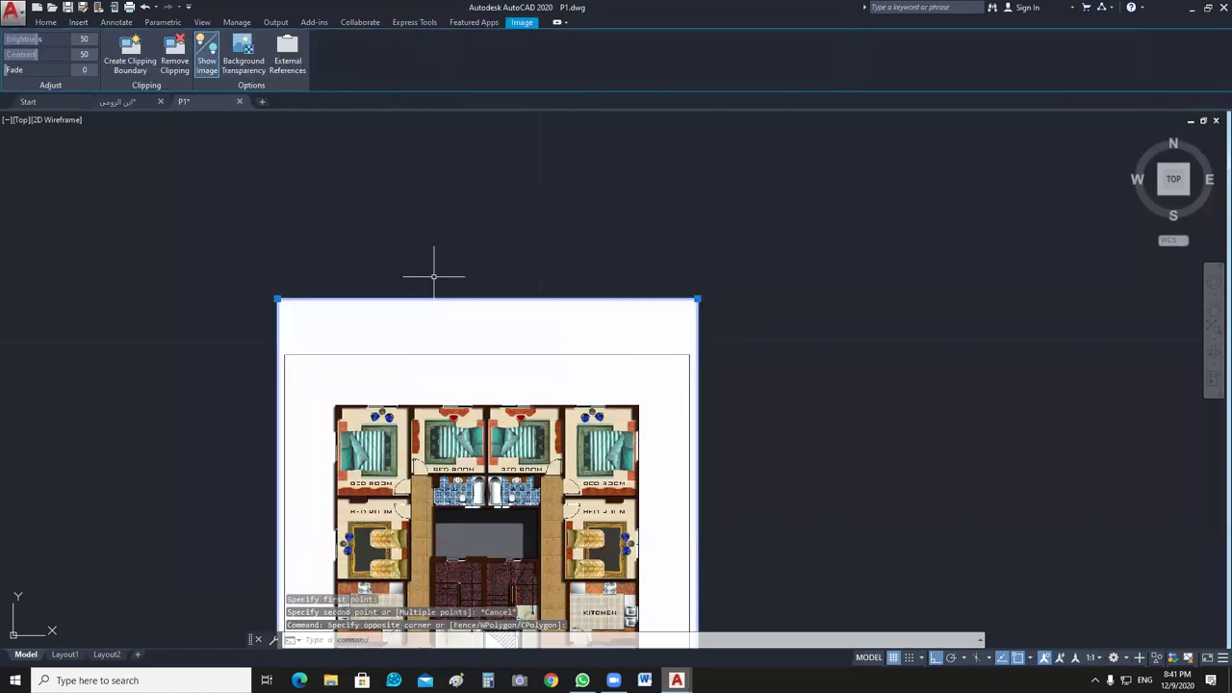
middle_click_drag(433, 276, 658, 350)
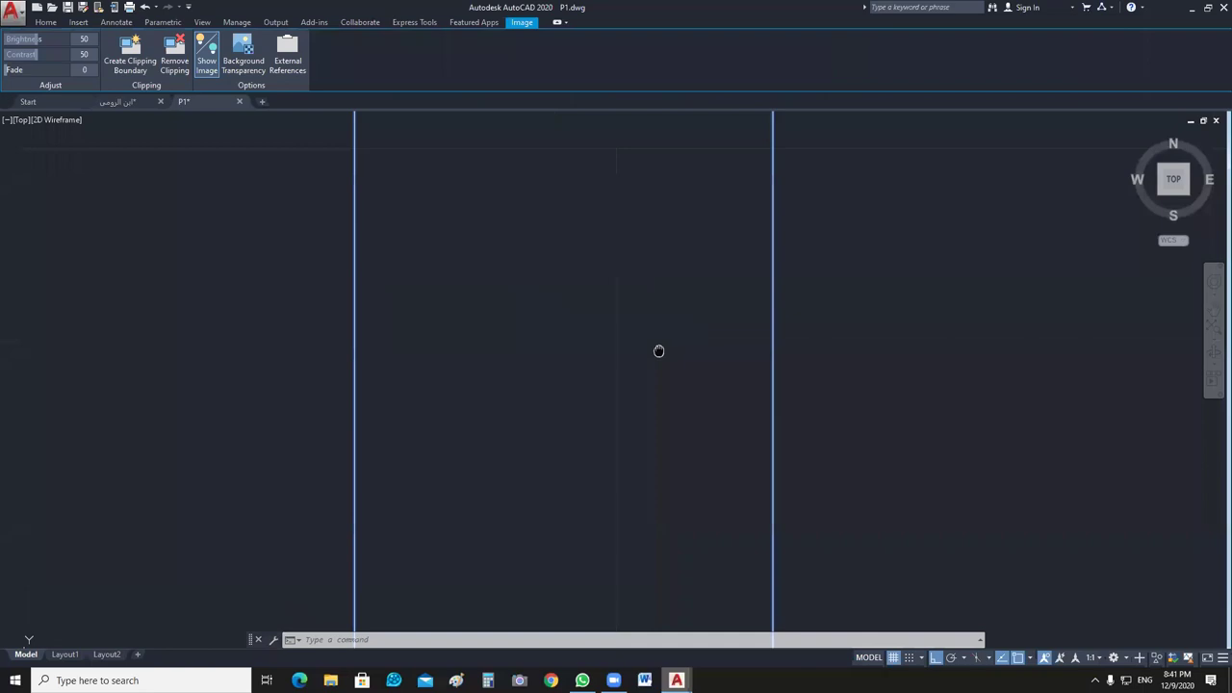
left_click(814, 243)
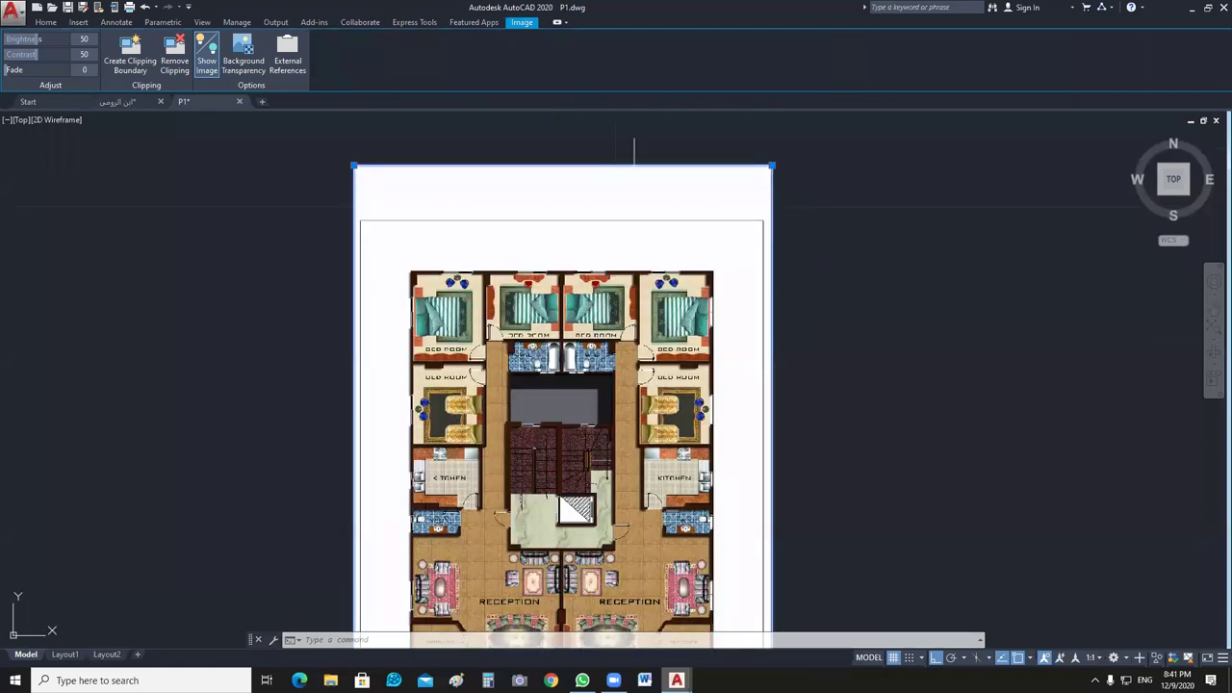
key("Escape")
scroll(737, 297, "down", 5)
left_click(753, 219)
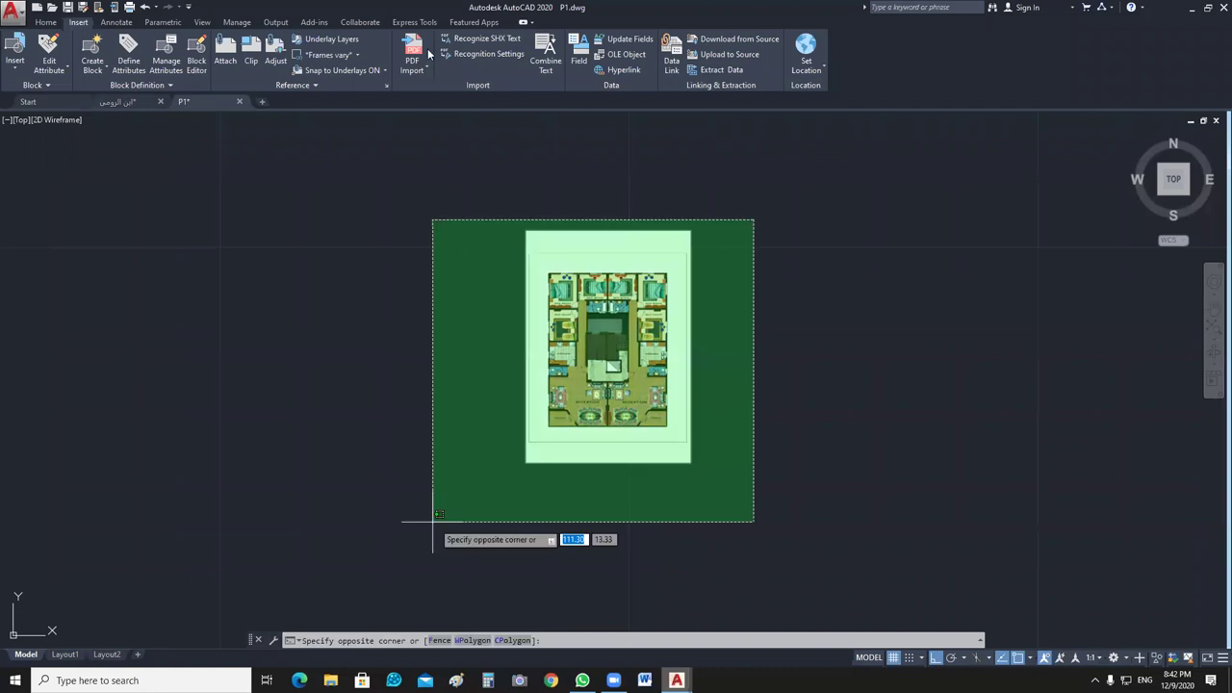
left_click(433, 522)
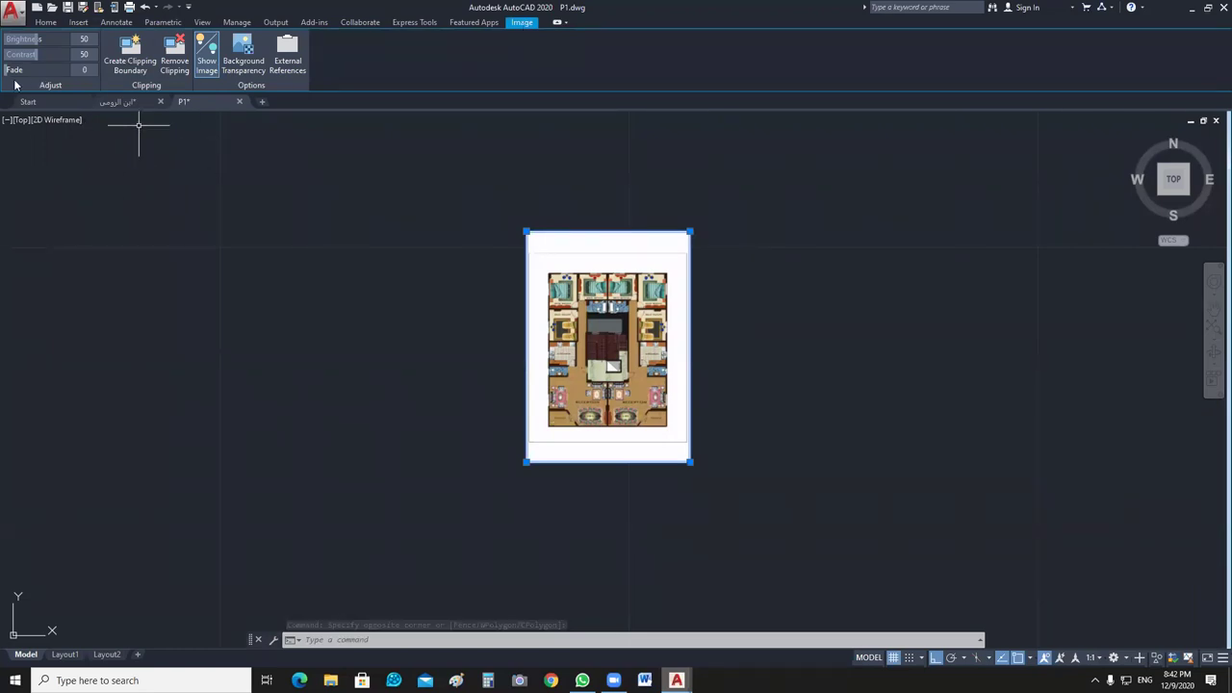
Try out the image Fade and Contrast sliders, pushing contrast up to 100.
left_click_drag(65, 79, 78, 83)
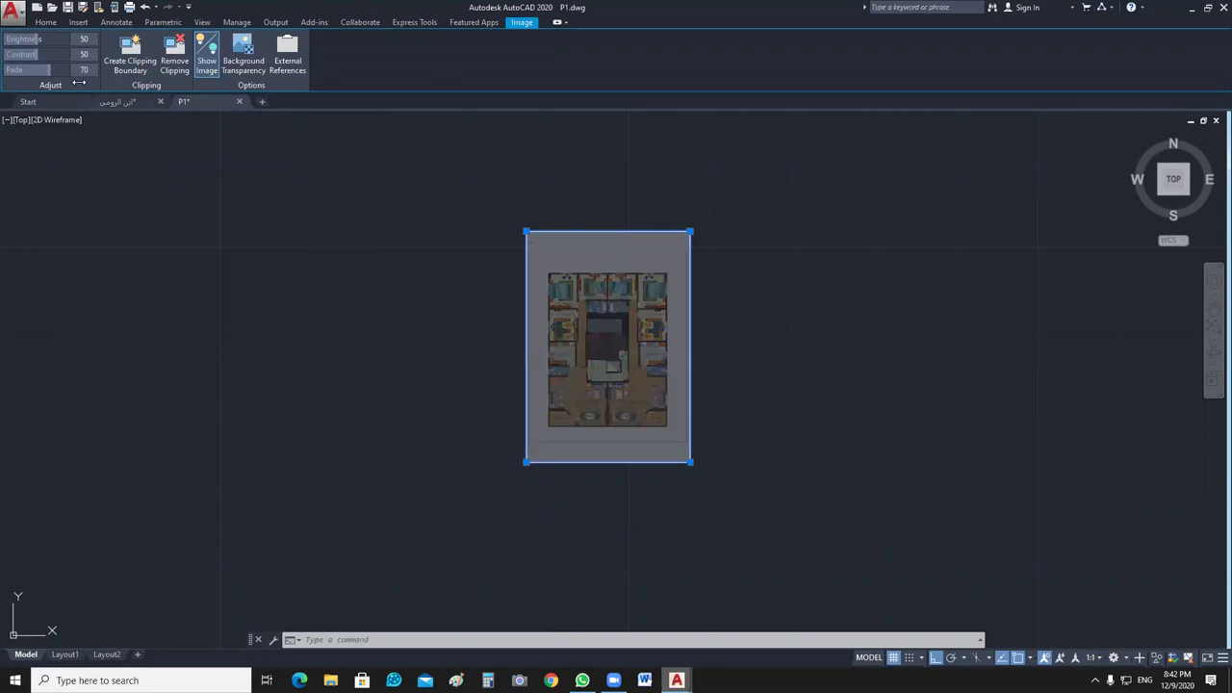
left_click_drag(79, 84, 79, 68)
left_click(59, 54)
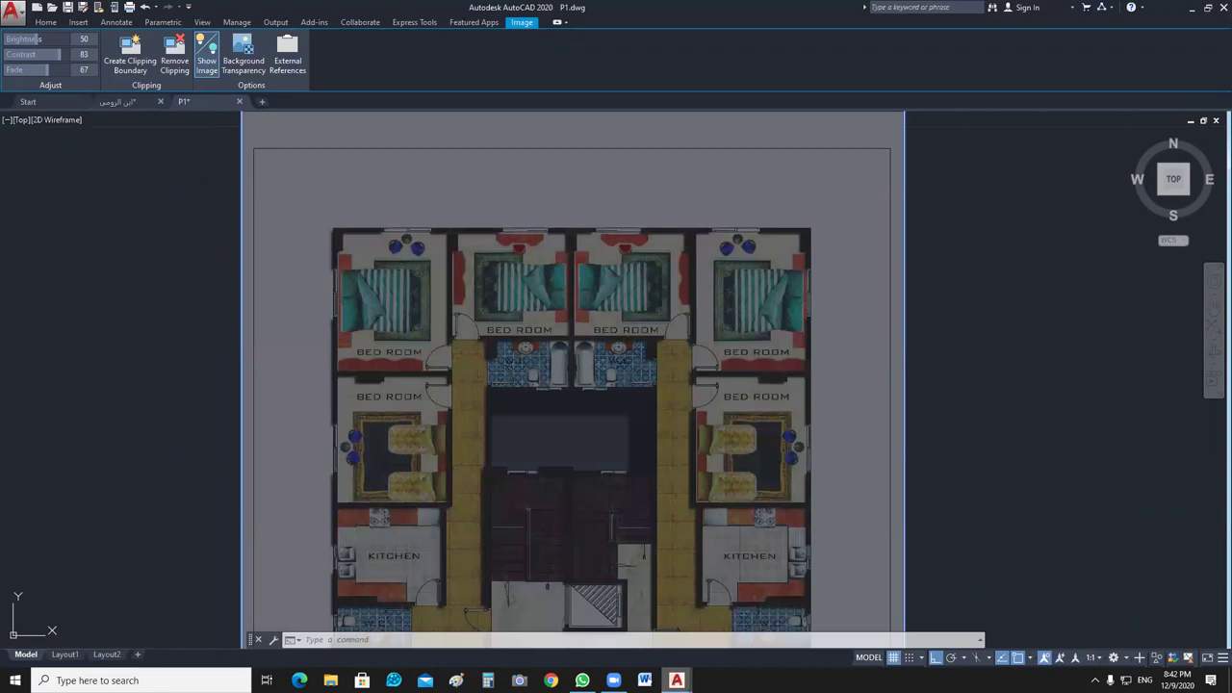
left_click(58, 55)
scroll(433, 234, "up", 4)
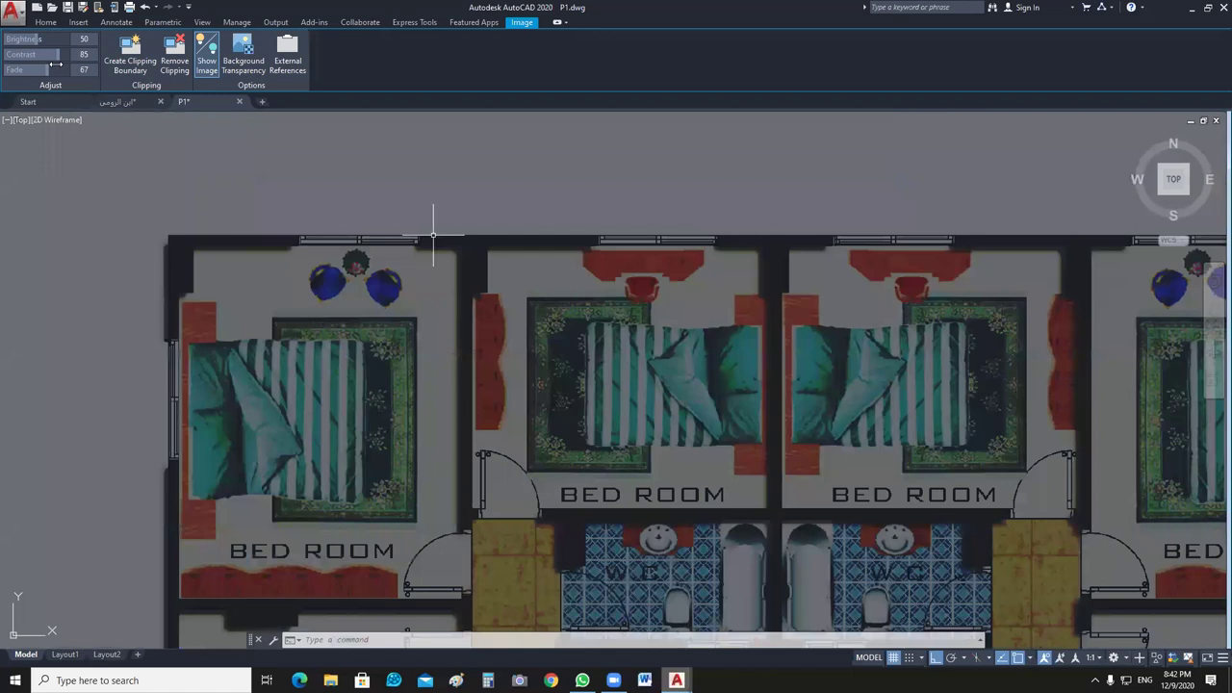
scroll(433, 234, "up", 6)
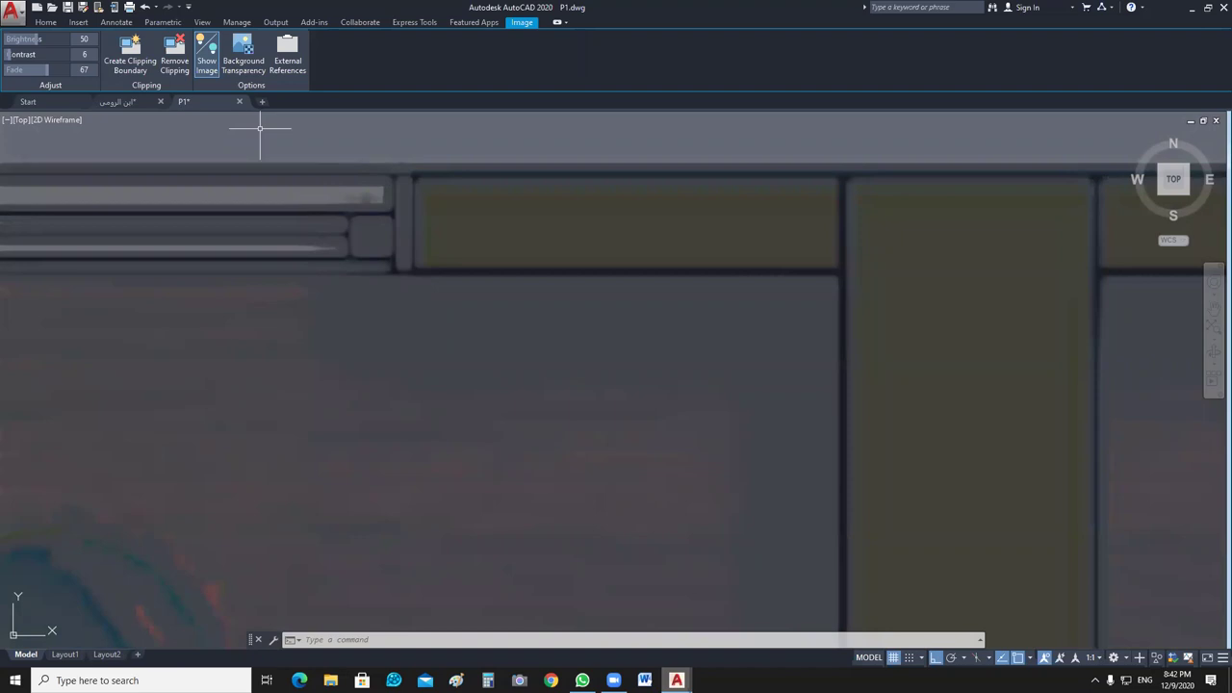
left_click(32, 54)
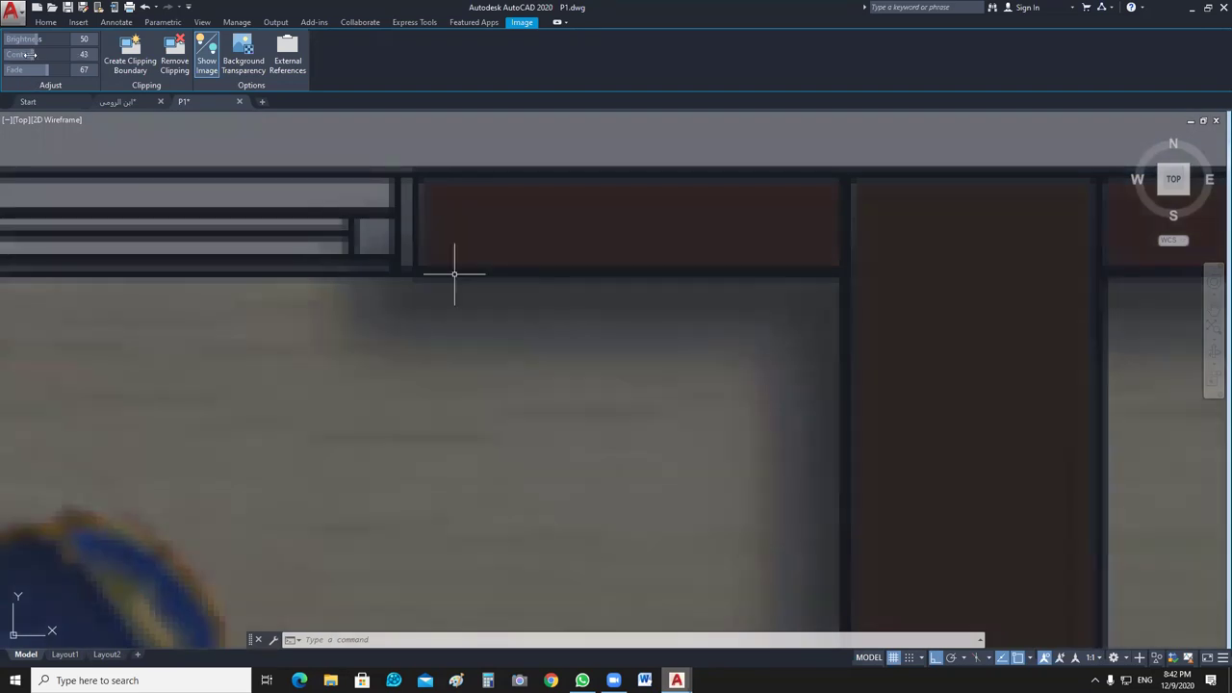
left_click_drag(31, 54, 71, 55)
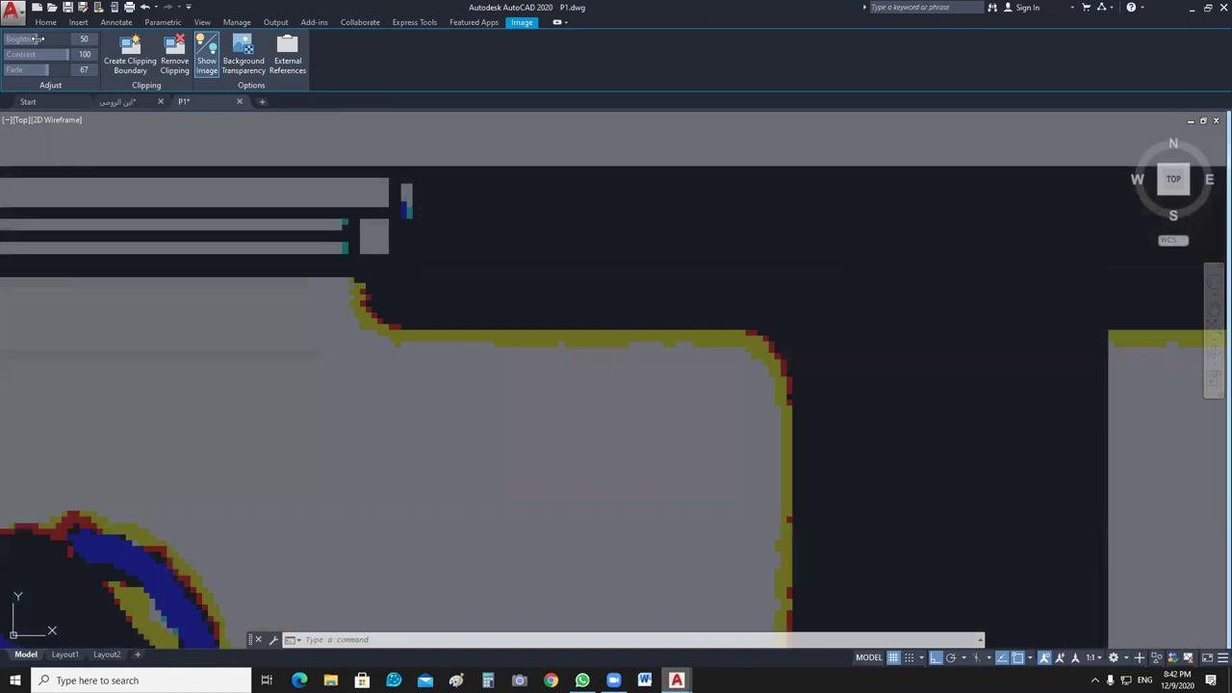
Settle the image at brightness 78, contrast 96 and fade 62.
left_click_drag(37, 39, 65, 37)
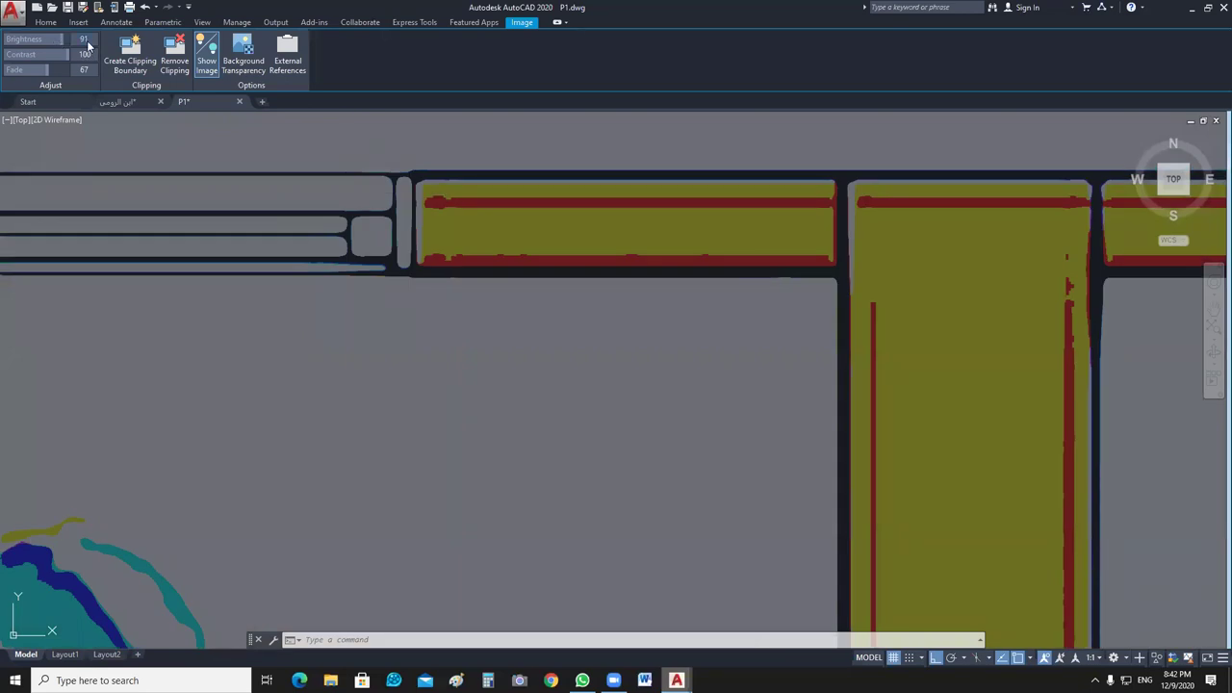
double_click(89, 40)
type("60")
key("Return")
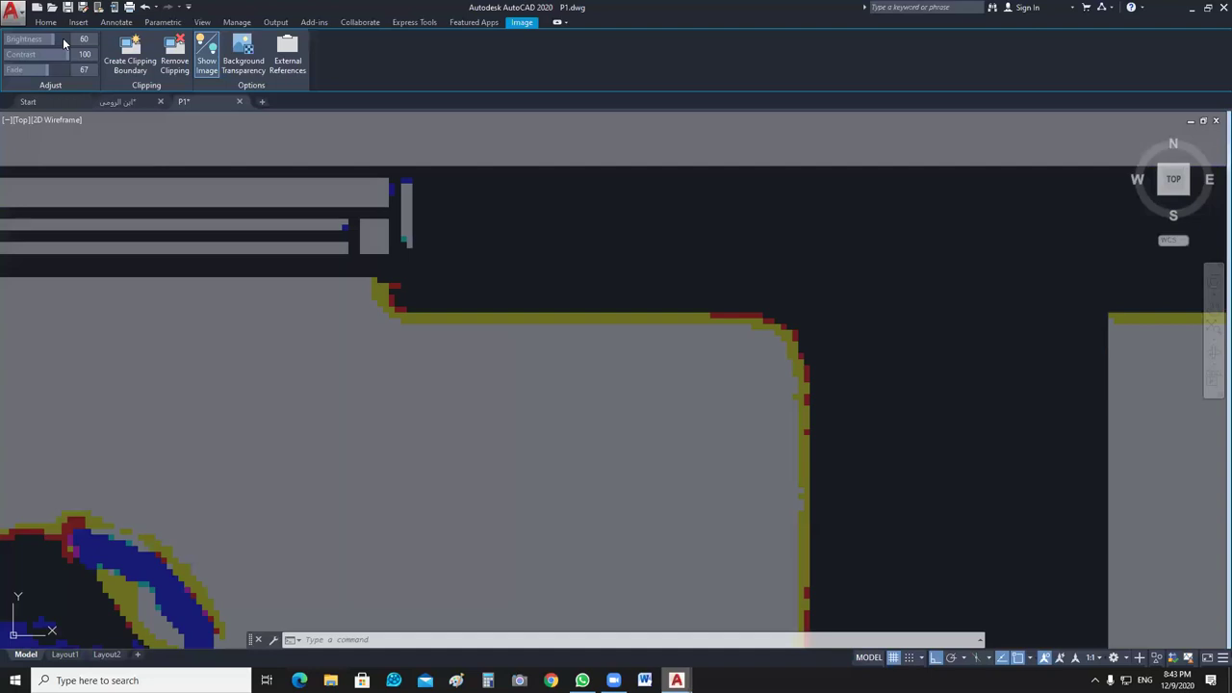
left_click_drag(63, 38, 29, 69)
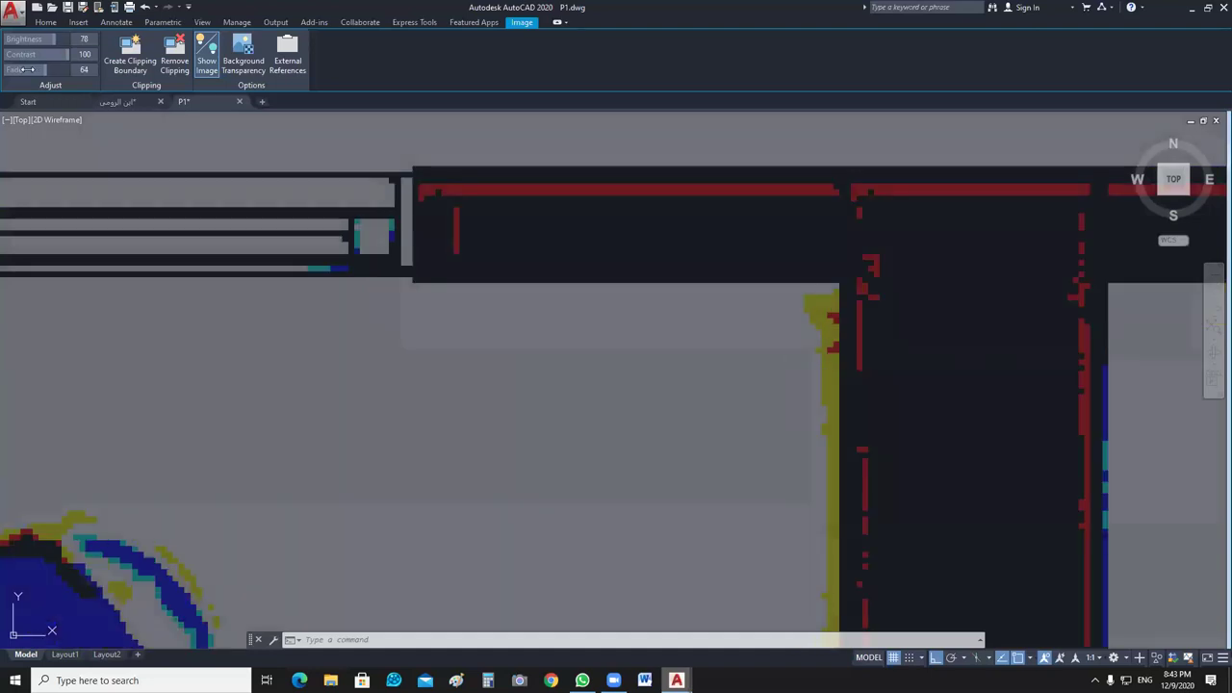
left_click_drag(27, 70, 52, 55)
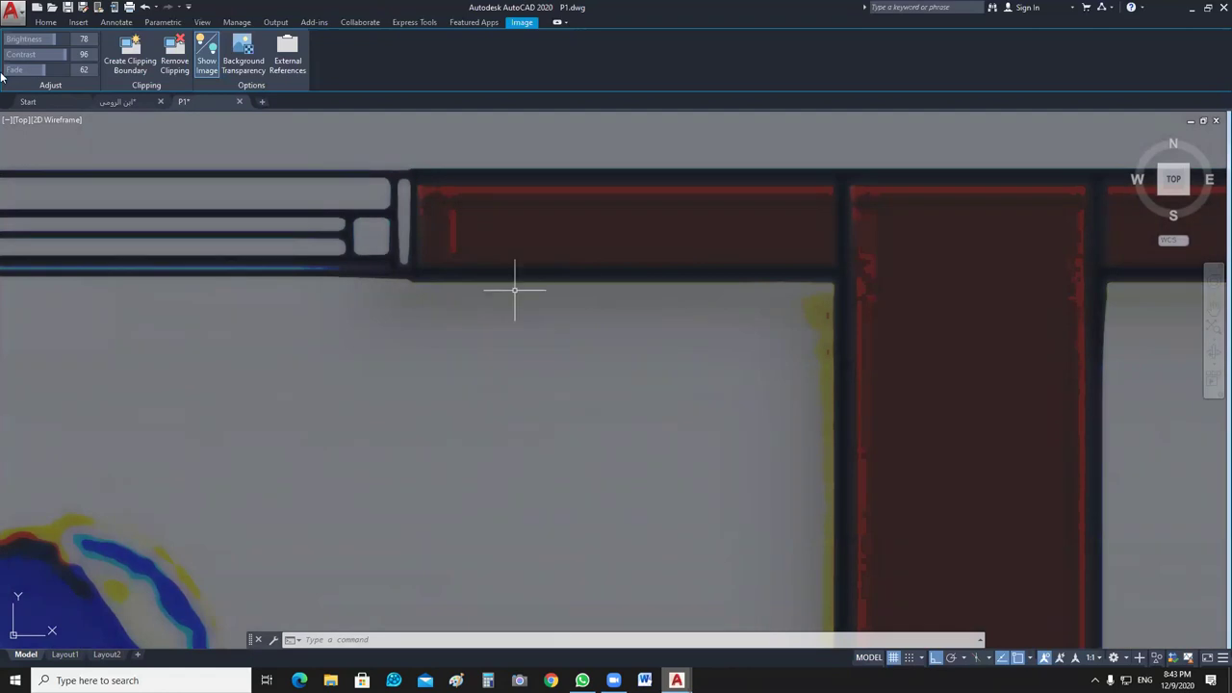
scroll(516, 293, "down", 6)
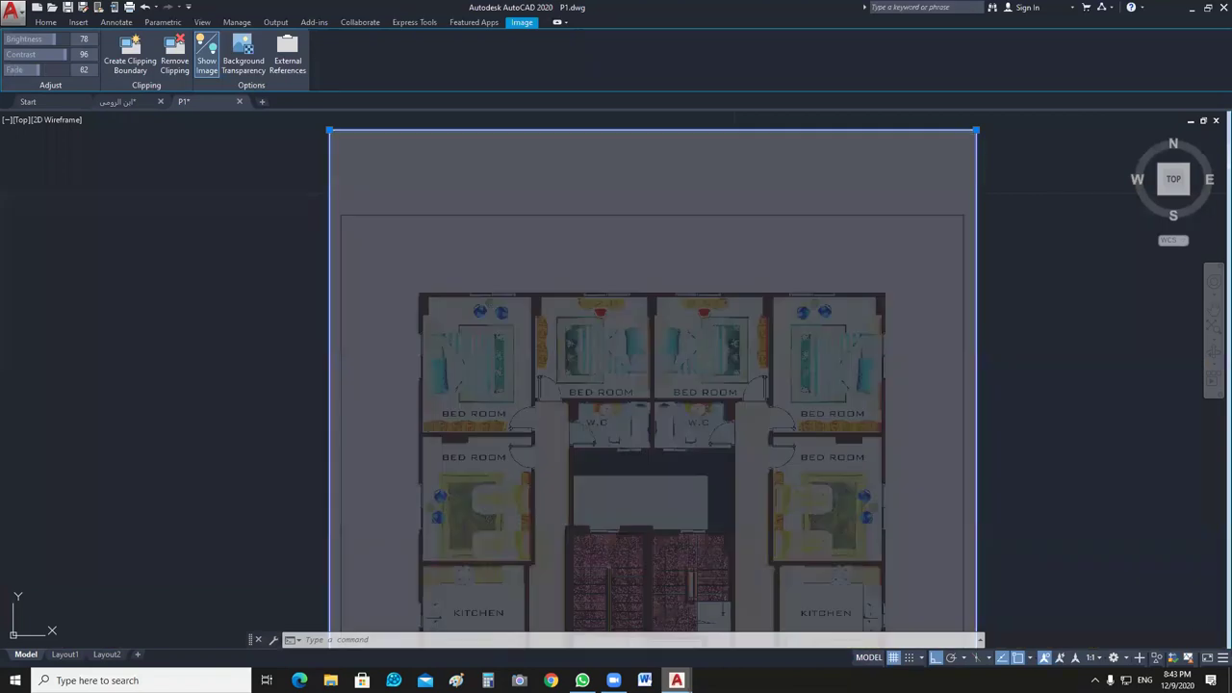
middle_click_drag(1016, 592, 774, 434)
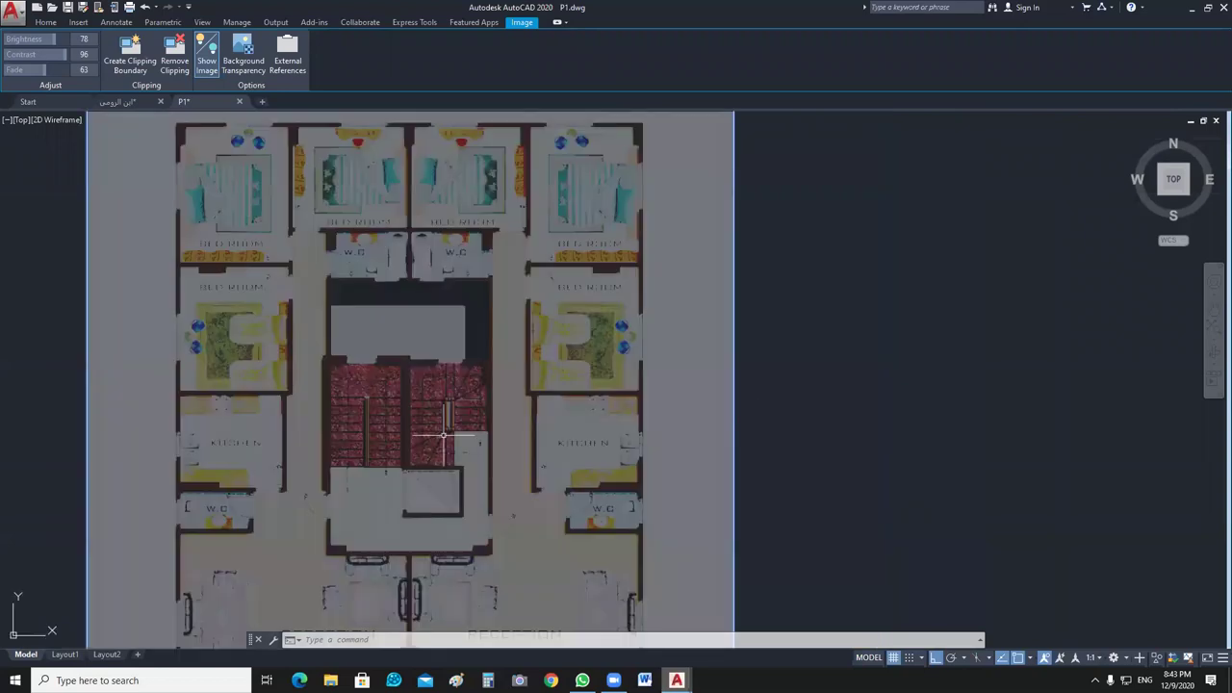
middle_click_drag(443, 435, 491, 307)
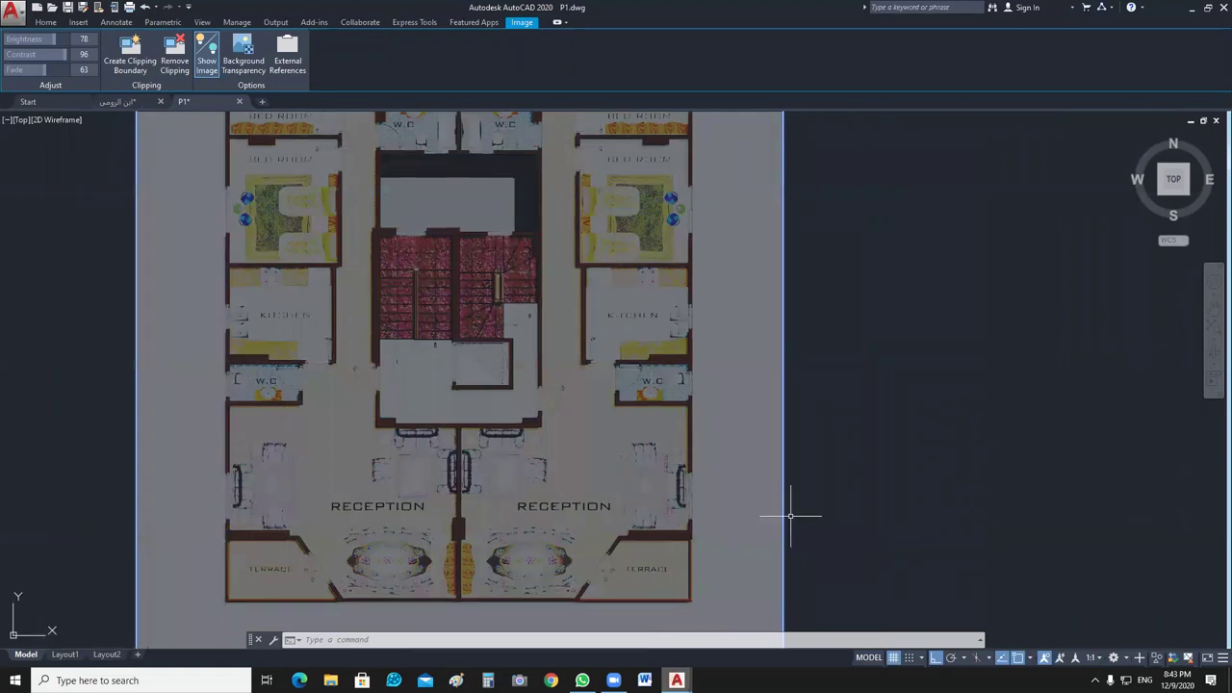
scroll(685, 325, "up", 4)
scroll(580, 343, "down", 4)
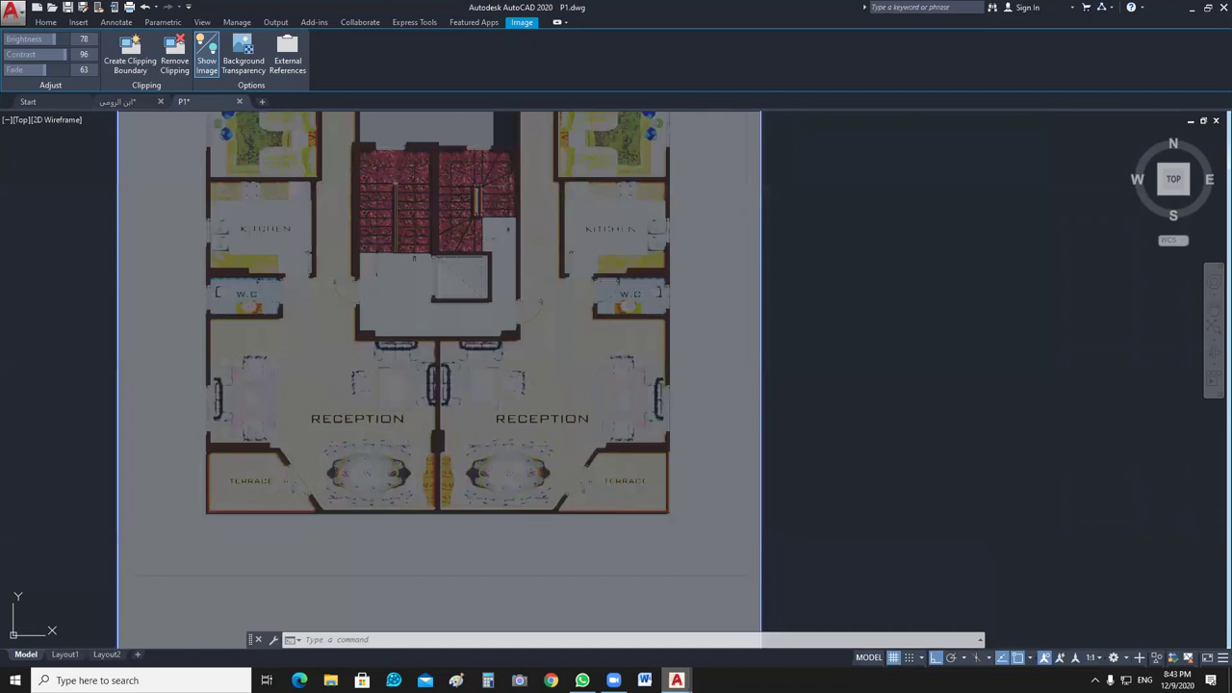
scroll(525, 281, "up", 4)
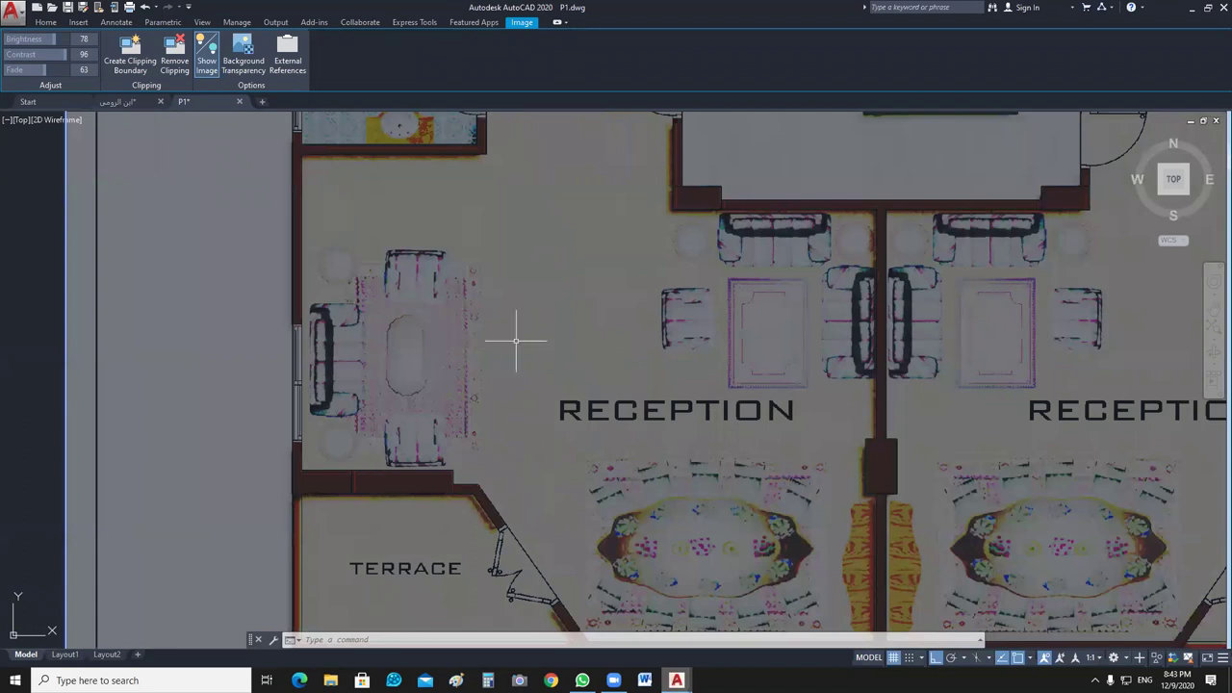
middle_click_drag(1183, 493, 760, 382)
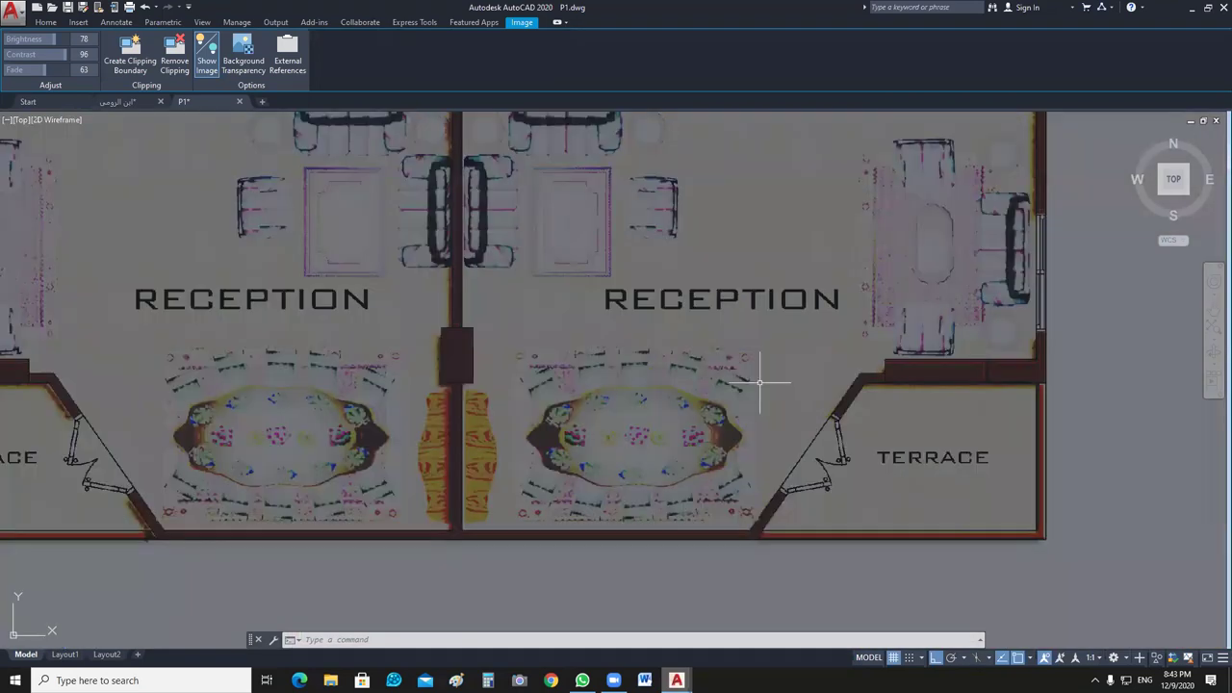
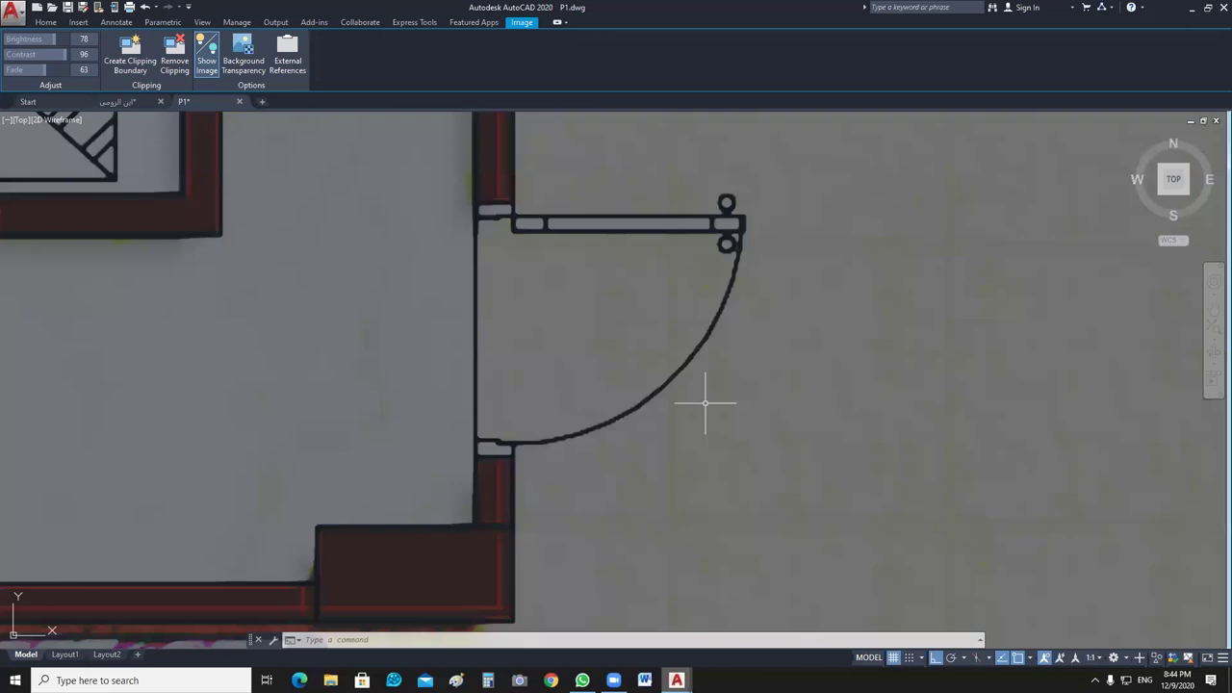
Zoom in on the door beside the stairwell and start the LINE command with L.
scroll(705, 403, "down", 2)
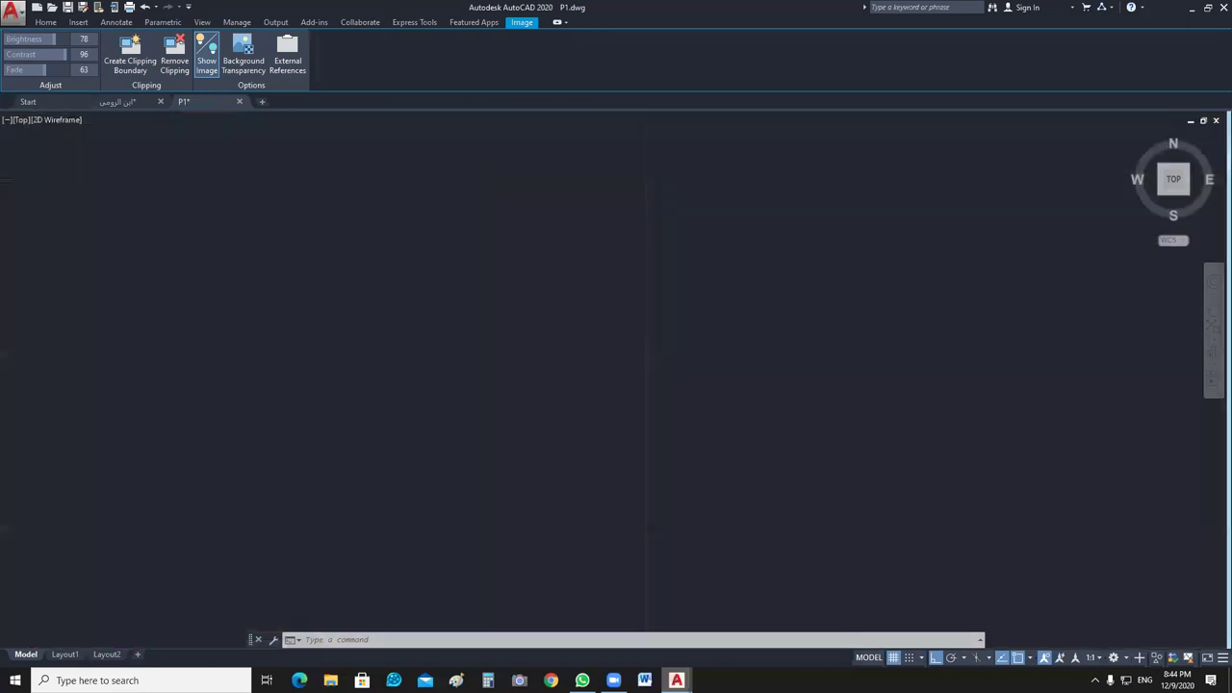
scroll(528, 336, "down", 3)
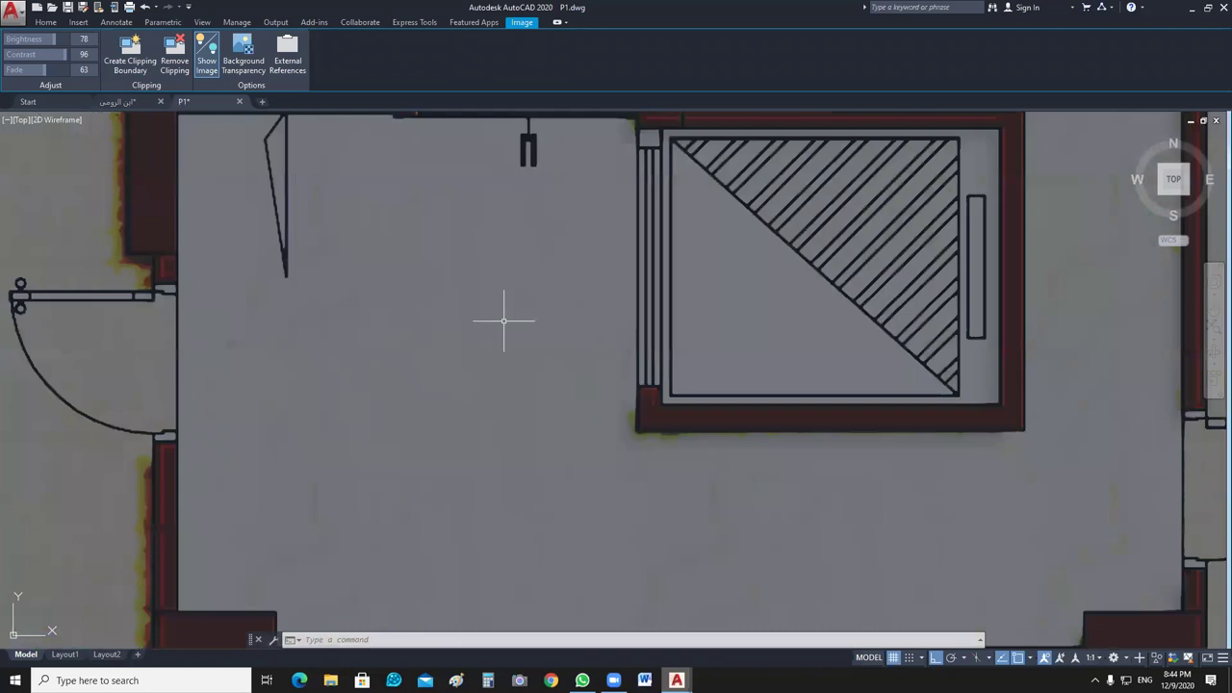
middle_click_drag(503, 320, 807, 439)
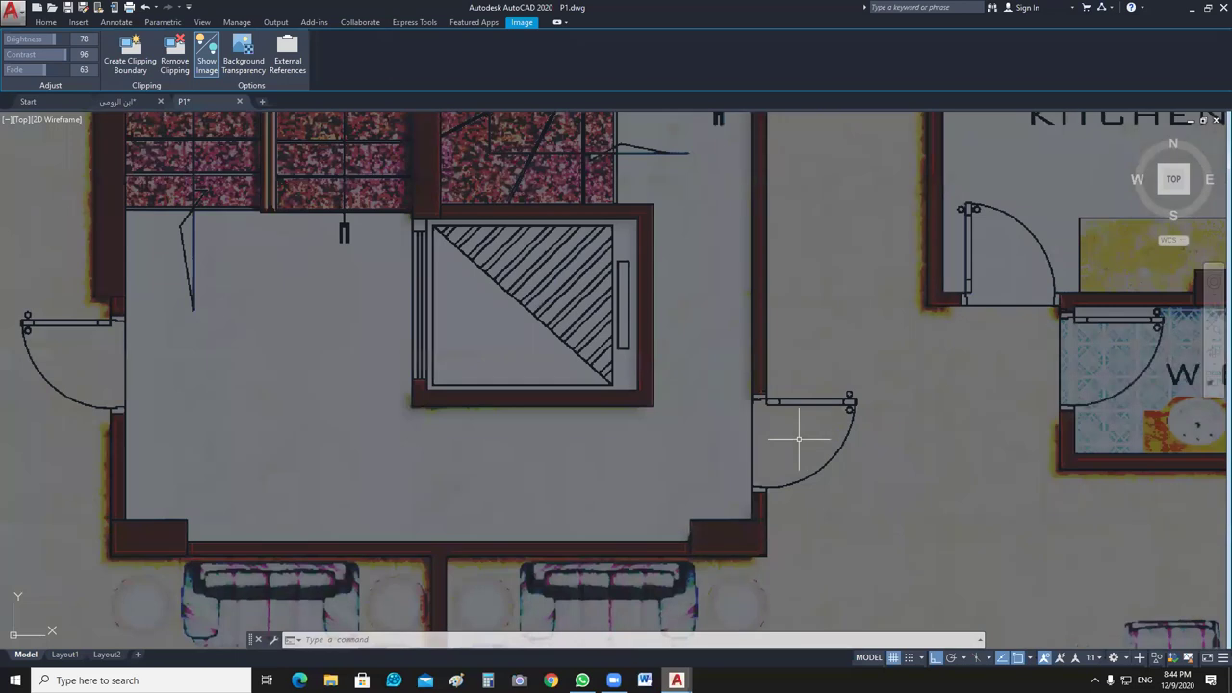
scroll(798, 439, "up", 4)
type("l")
key("Return")
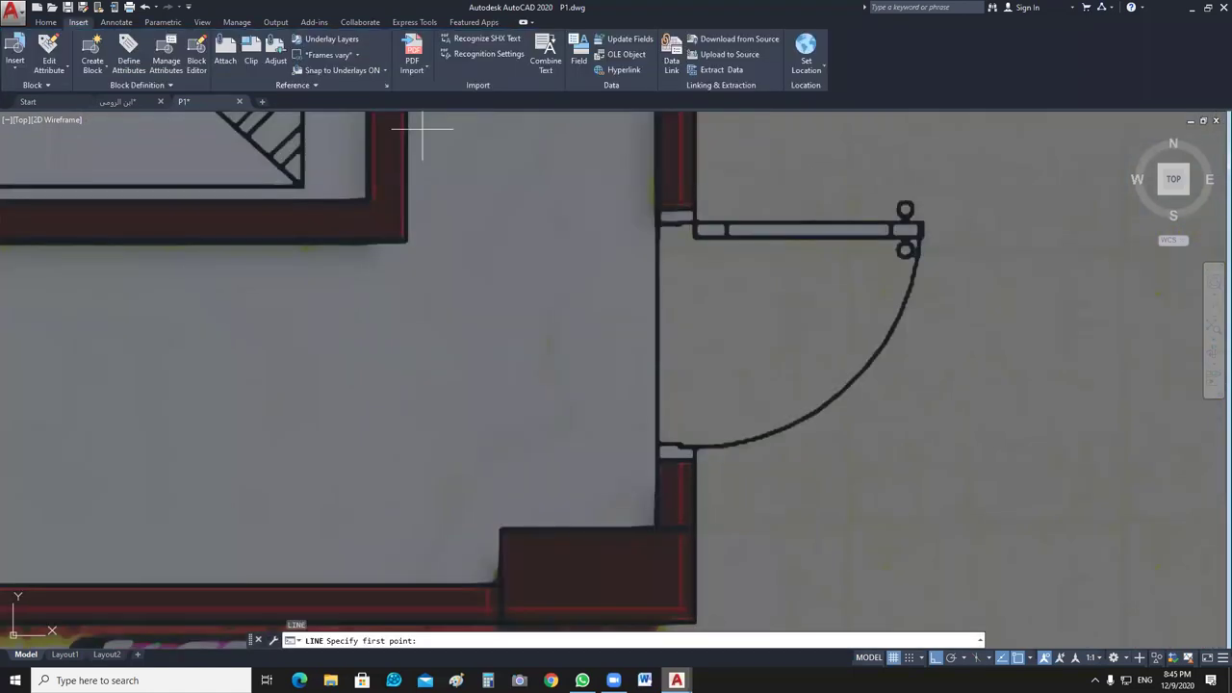
Draw a vertical line across the door opening from the lower jamb to the upper jamb.
scroll(671, 472, "up", 4)
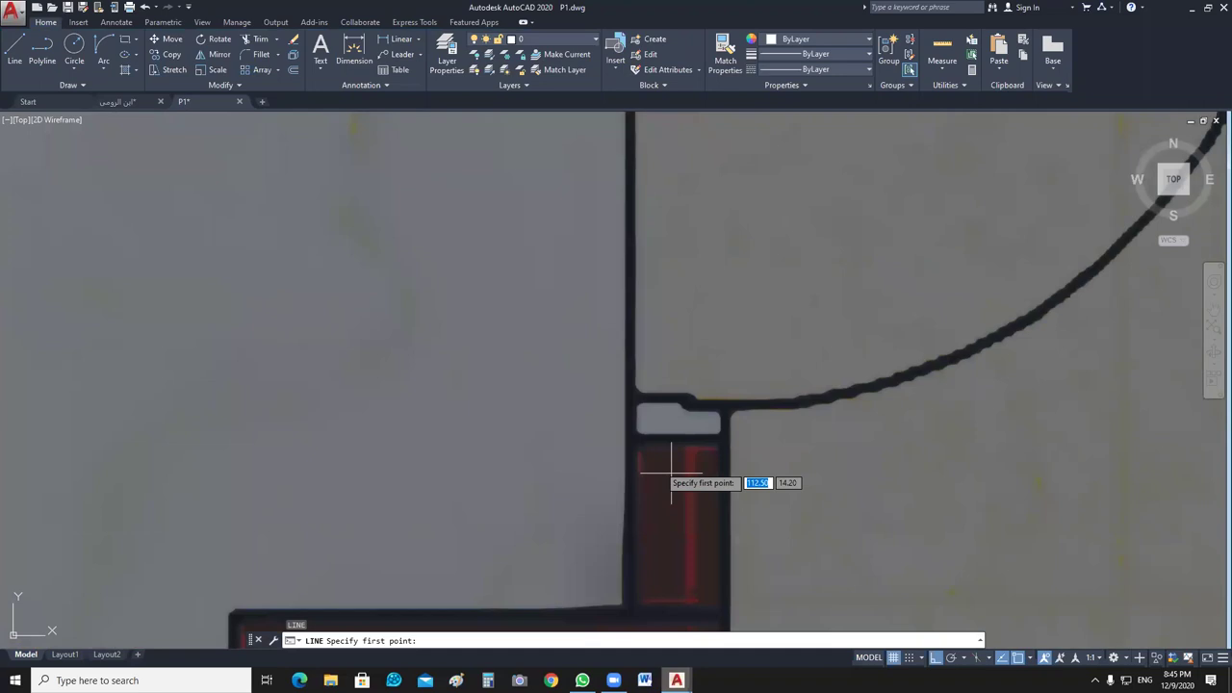
left_click(671, 471)
scroll(671, 472, "down", 3)
left_click(668, 341)
key("Escape")
Change the new jamb line's colour to Yellow.
scroll(680, 411, "up", 3)
scroll(680, 411, "down", 3)
left_click(777, 157)
left_click(862, 39)
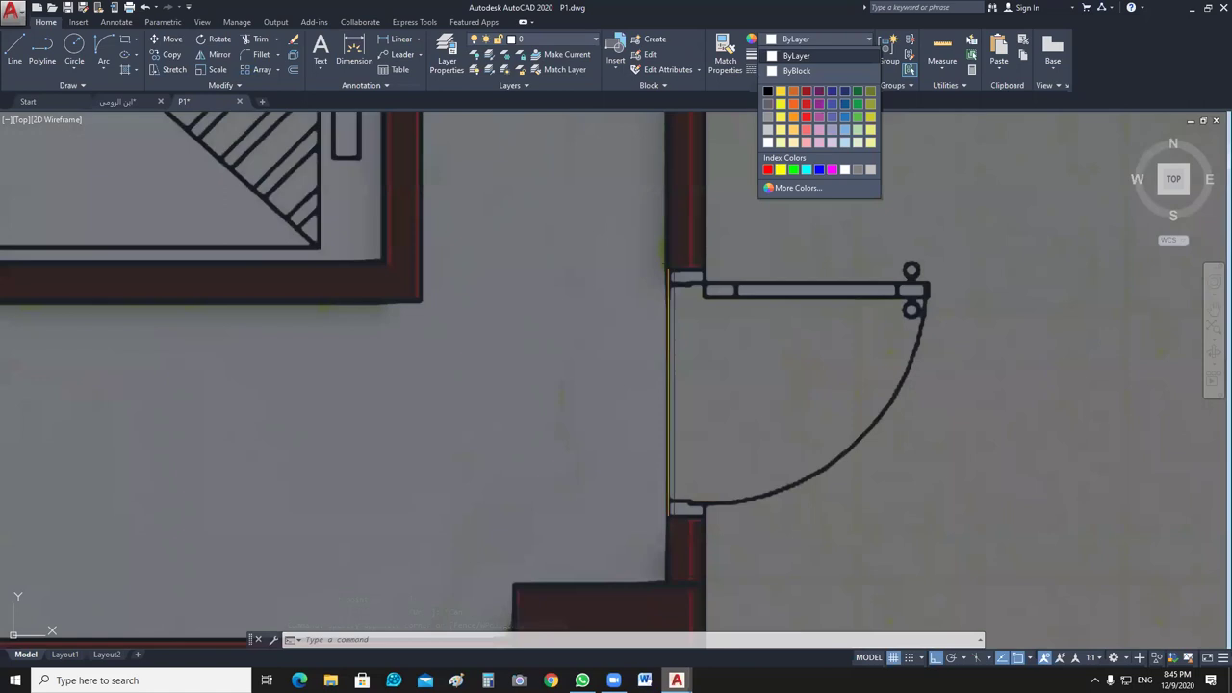
left_click(781, 170)
Select the yellow jamb line to inspect it, then deselect it.
key("Escape")
left_click(684, 376)
left_click(626, 388)
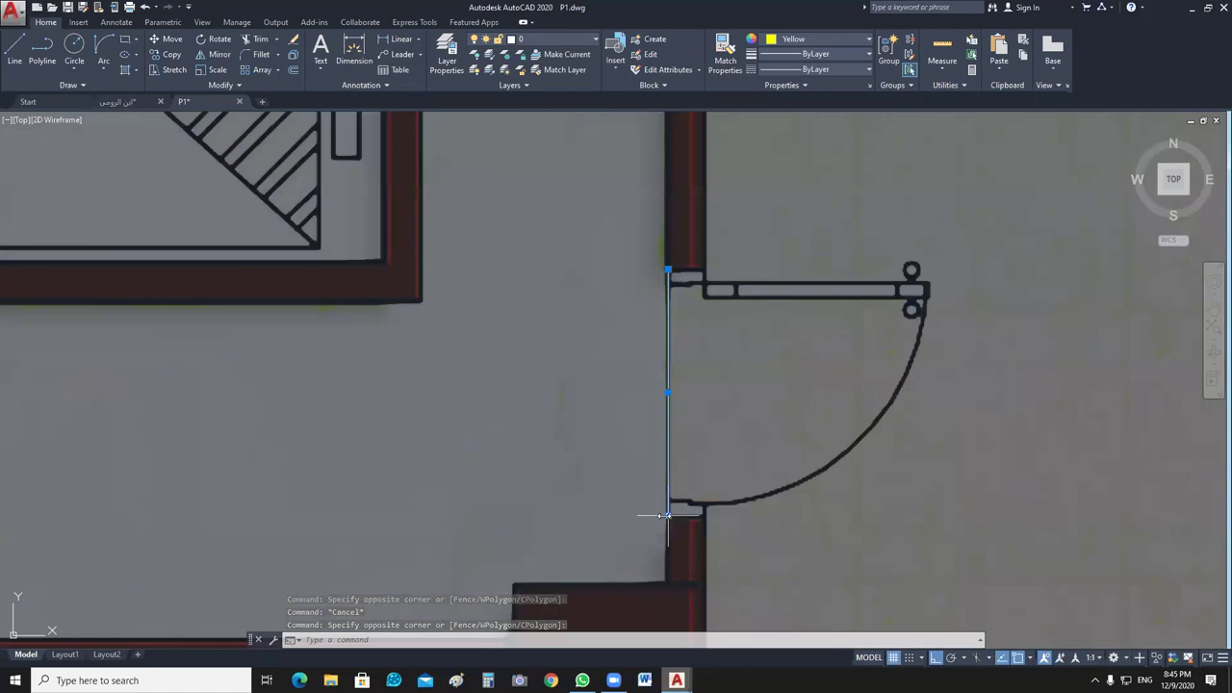
mouse_move(666, 516)
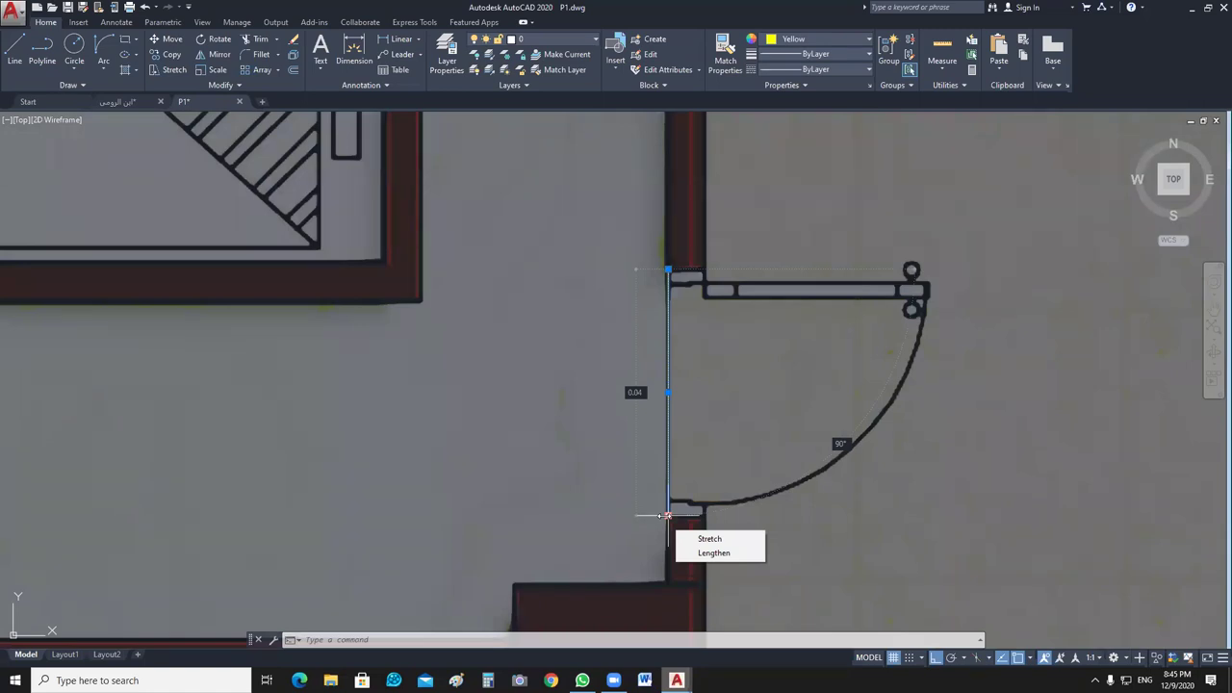
key("Escape")
left_click(802, 379)
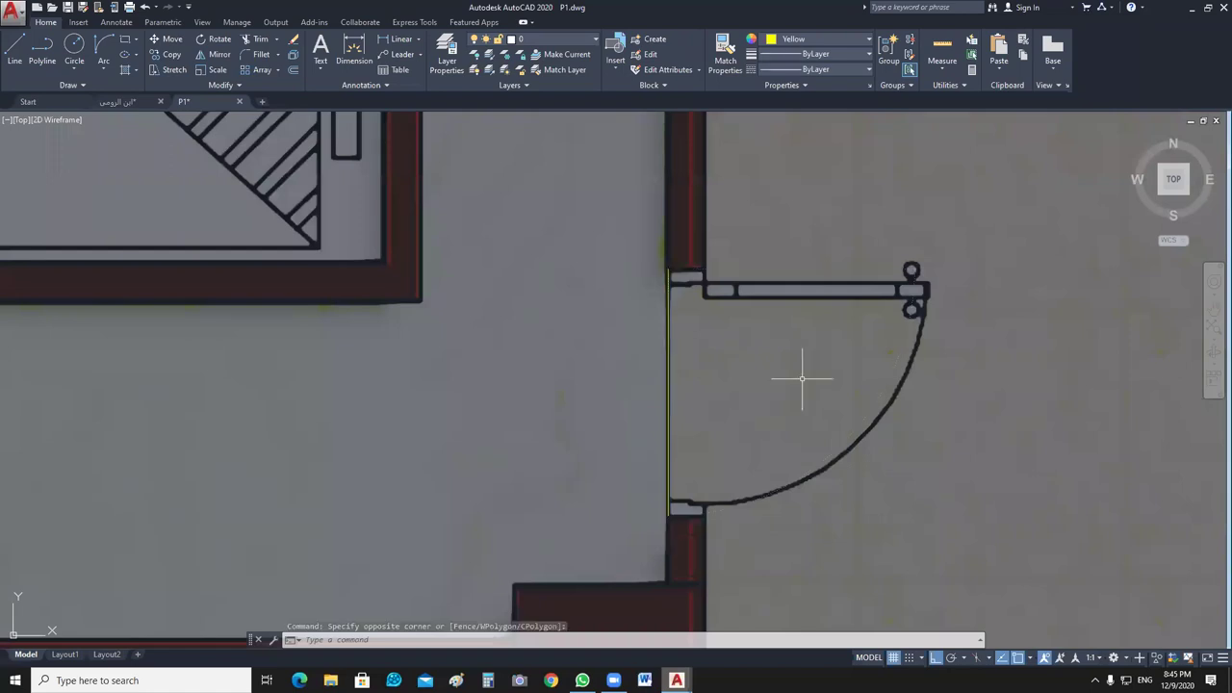
Zoom out to the full sheet and select the 1.00-long vertical reference line and its bottom grip.
key("Escape")
scroll(595, 393, "down", 3)
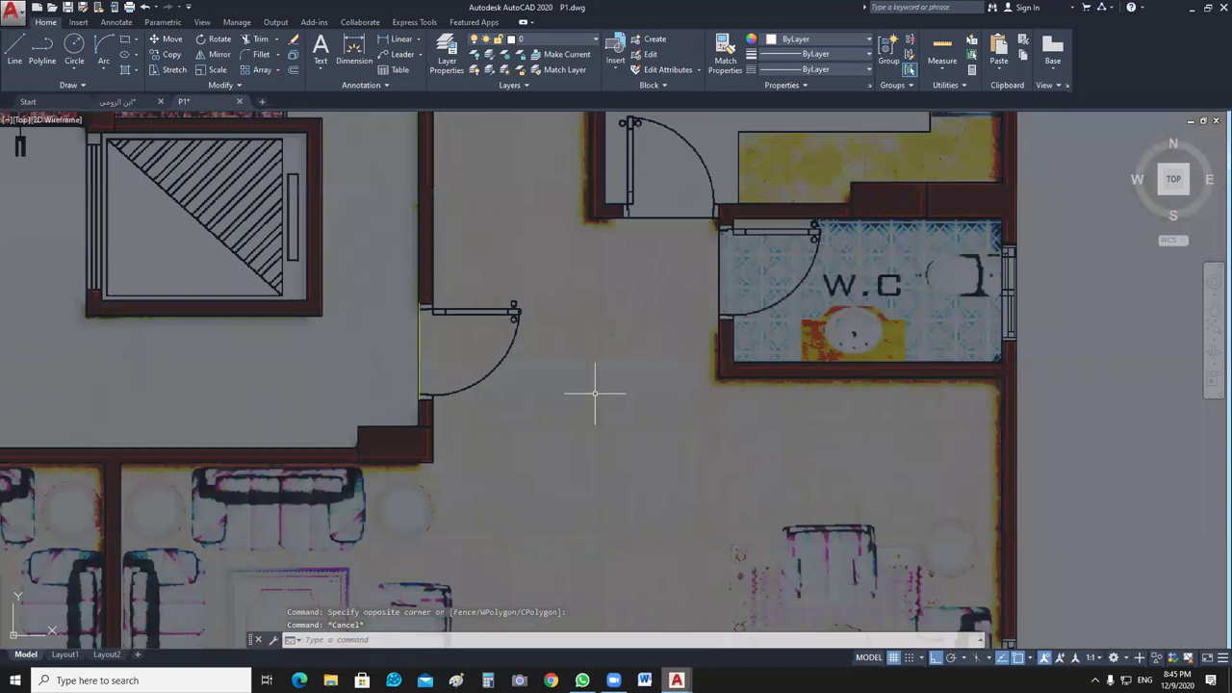
middle_click_drag(595, 393, 523, 429)
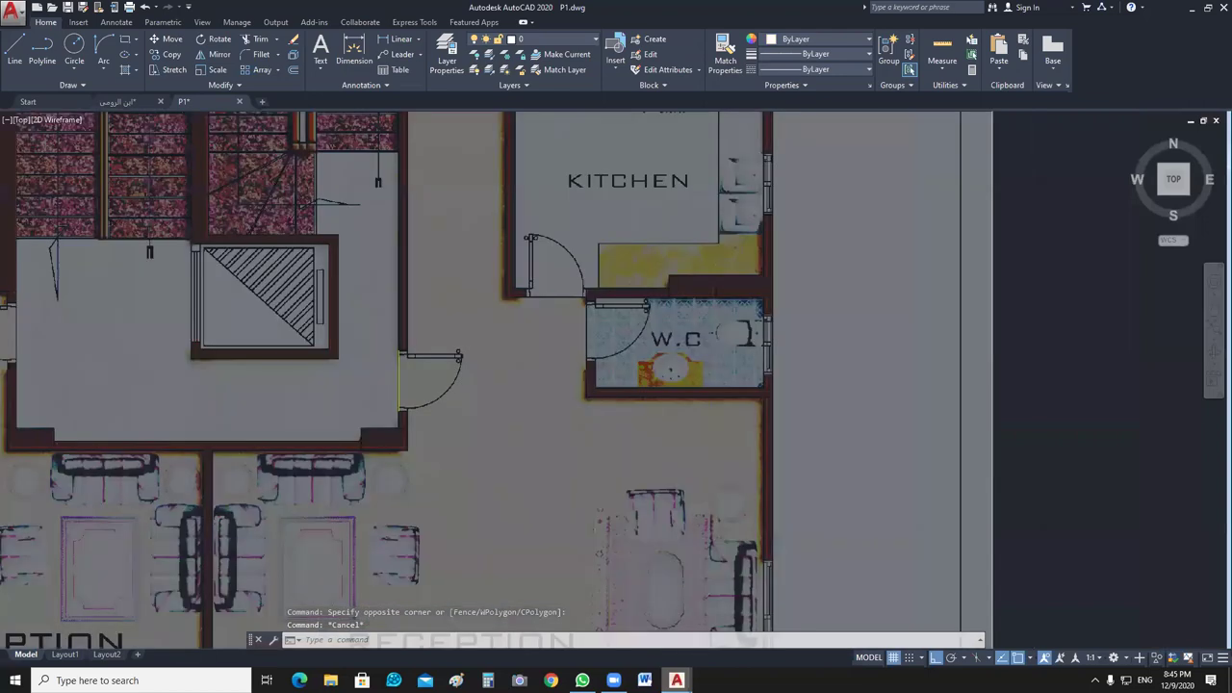
scroll(578, 438, "down", 2)
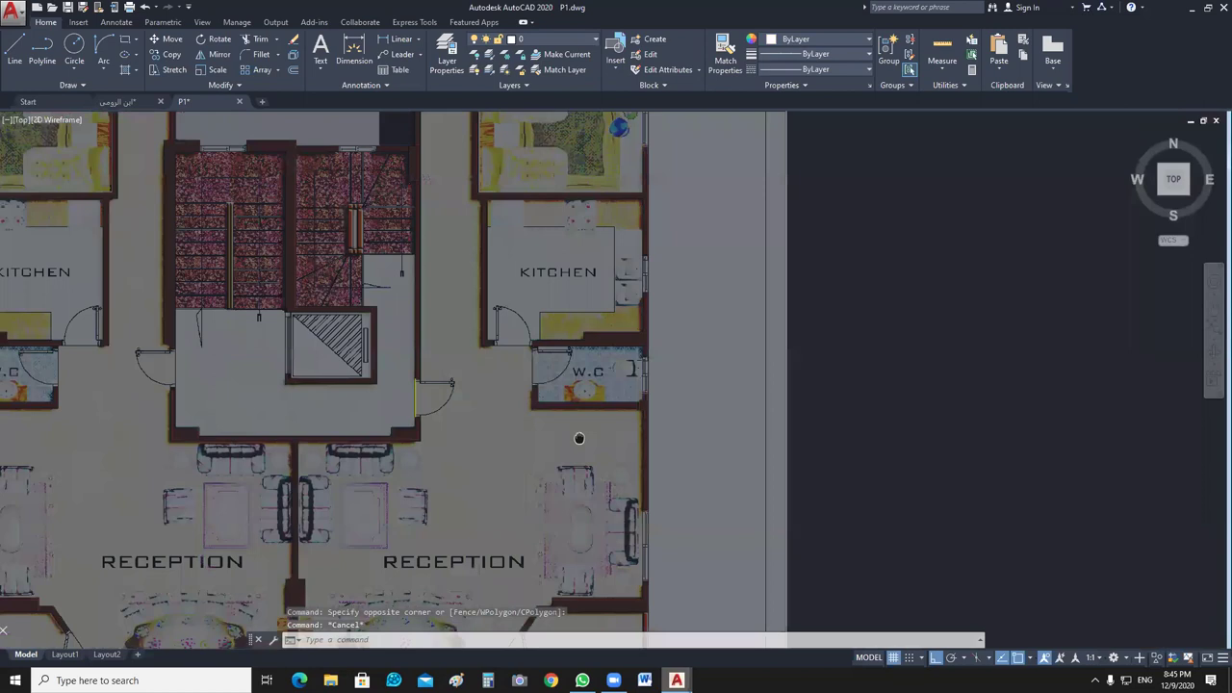
scroll(579, 438, "down", 6)
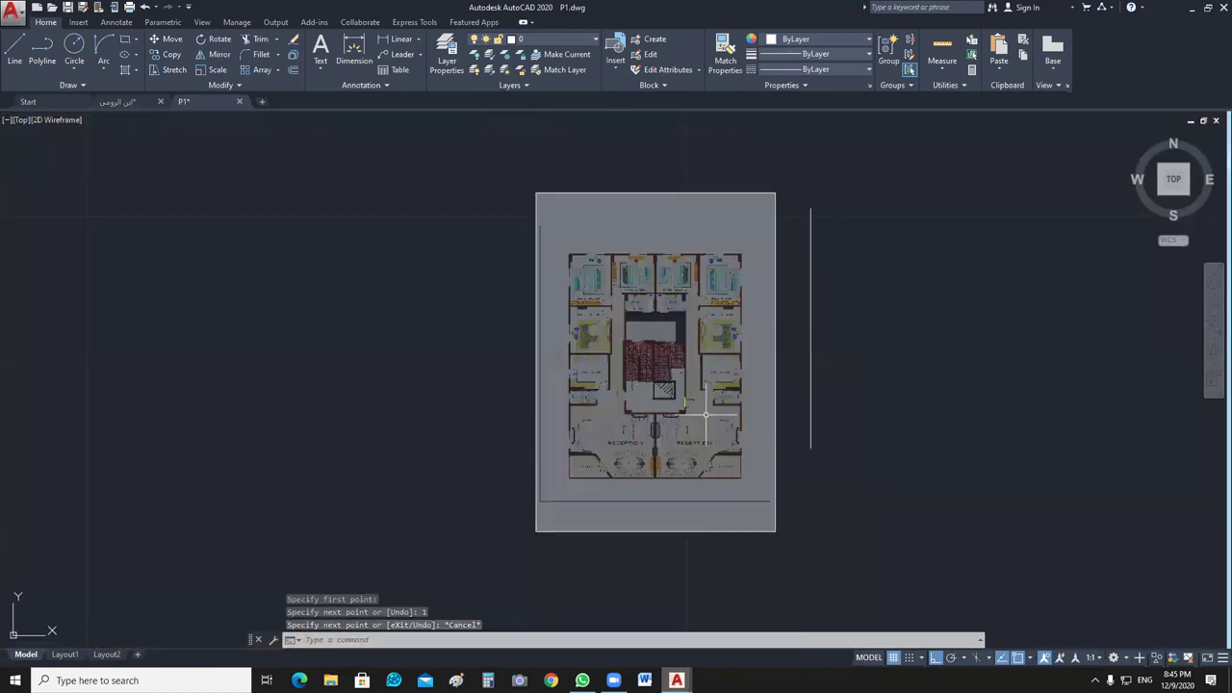
middle_click_drag(706, 415, 735, 411)
left_click(840, 318)
left_click(840, 444)
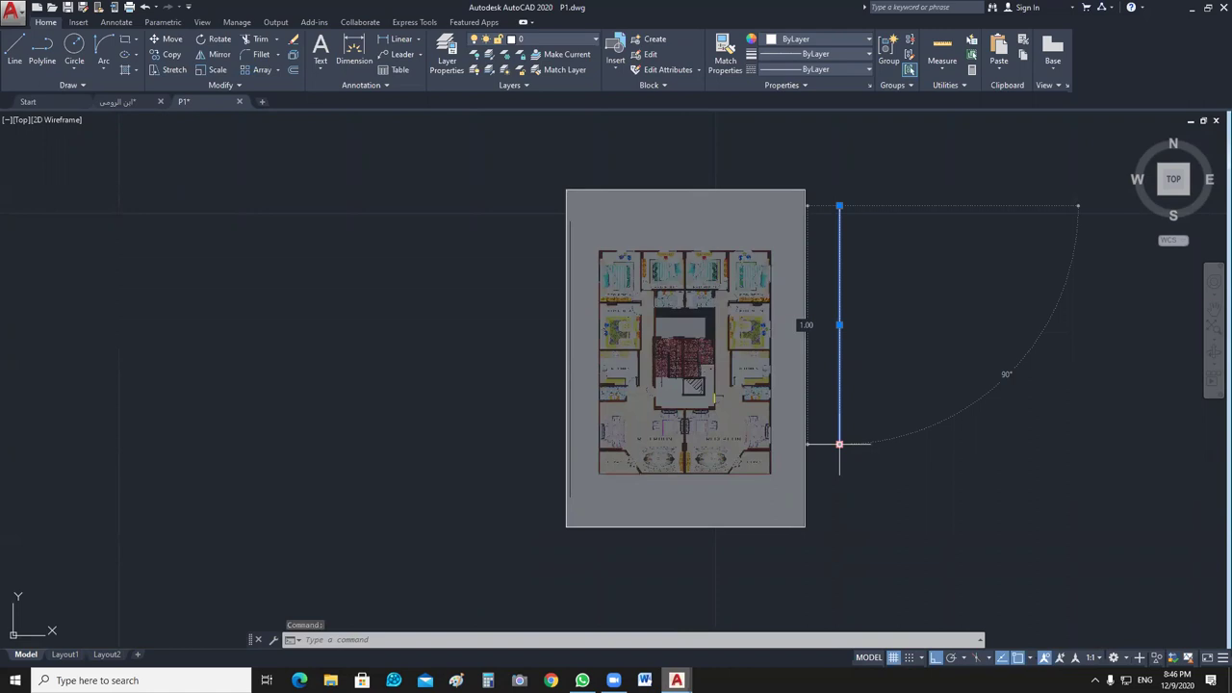
Select the floor-plan image.
key("Escape")
left_click(788, 310)
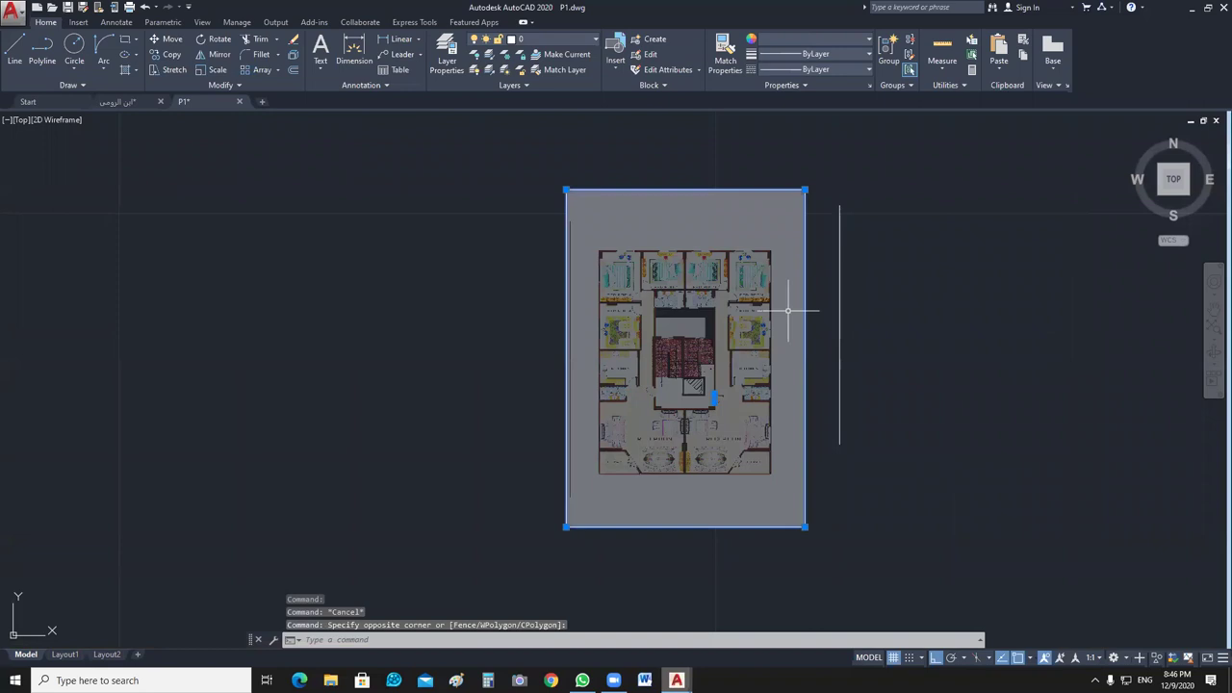
scroll(721, 405, "up", 6)
scroll(864, 417, "down", 5)
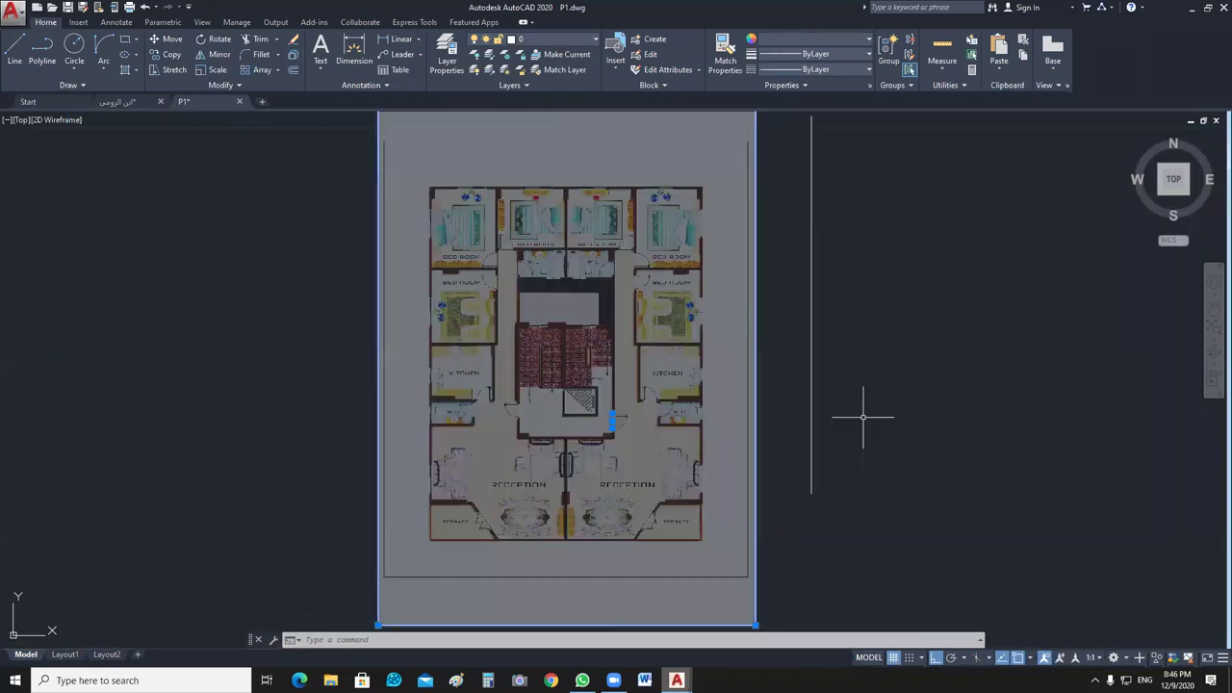
Align the image's door-opening points to the reference line's top and bottom, scaling it to fit.
type("al")
key("Return")
left_click(613, 414)
scroll(823, 135, "down", 2)
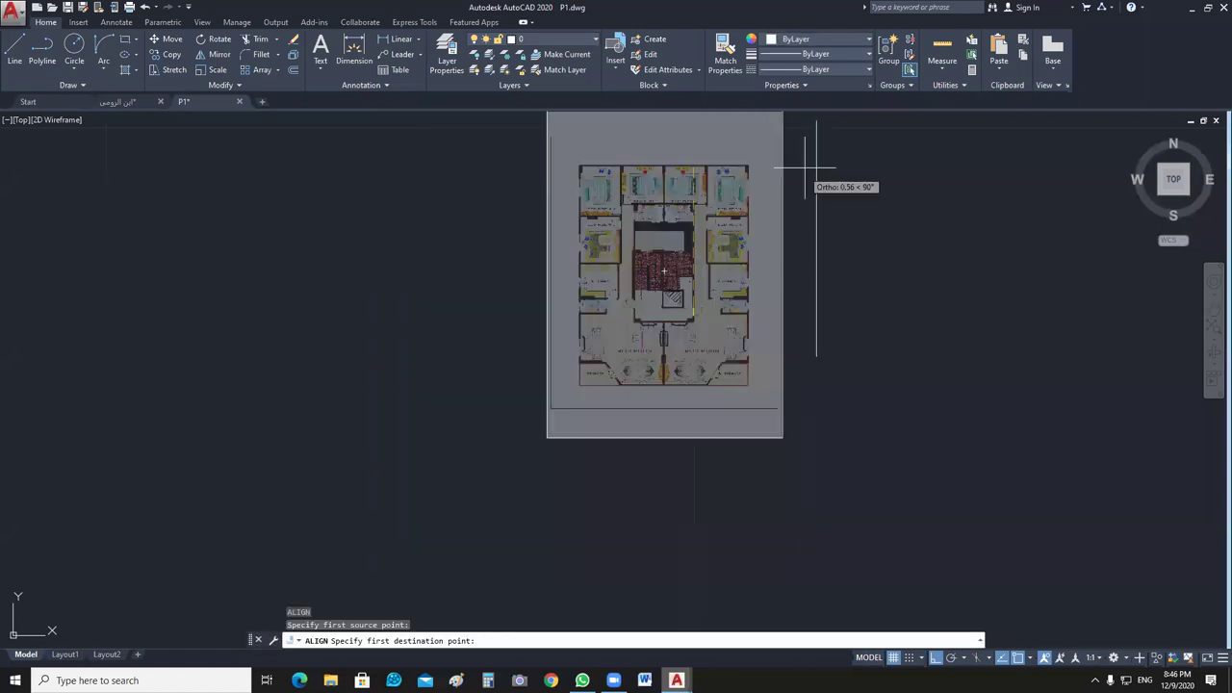
left_click(816, 120)
left_click(677, 382)
scroll(676, 382, "up", 2)
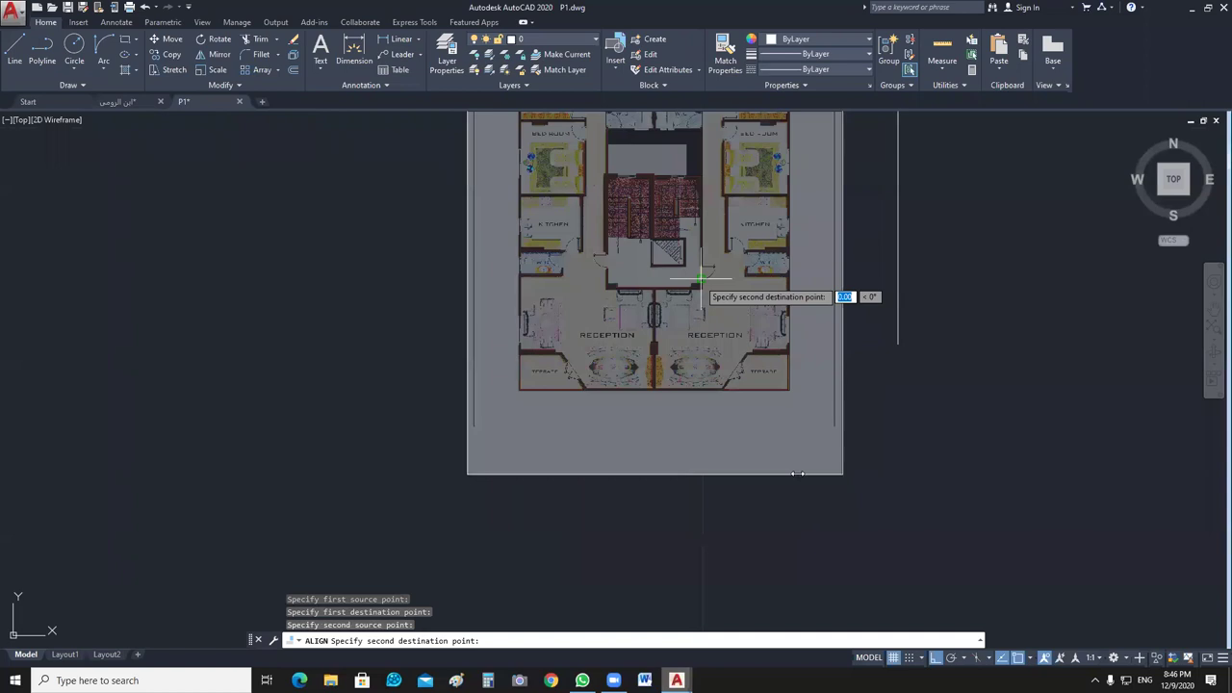
scroll(702, 278, "down", 3)
left_click(779, 423)
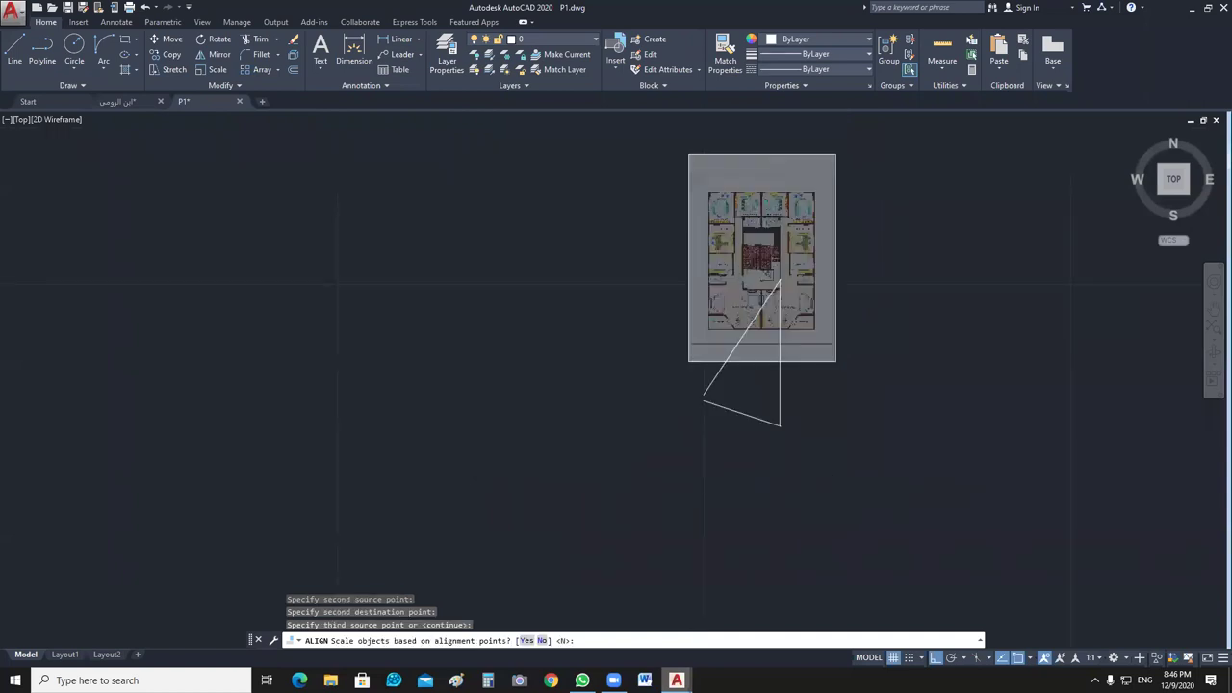
type("y")
key("Return")
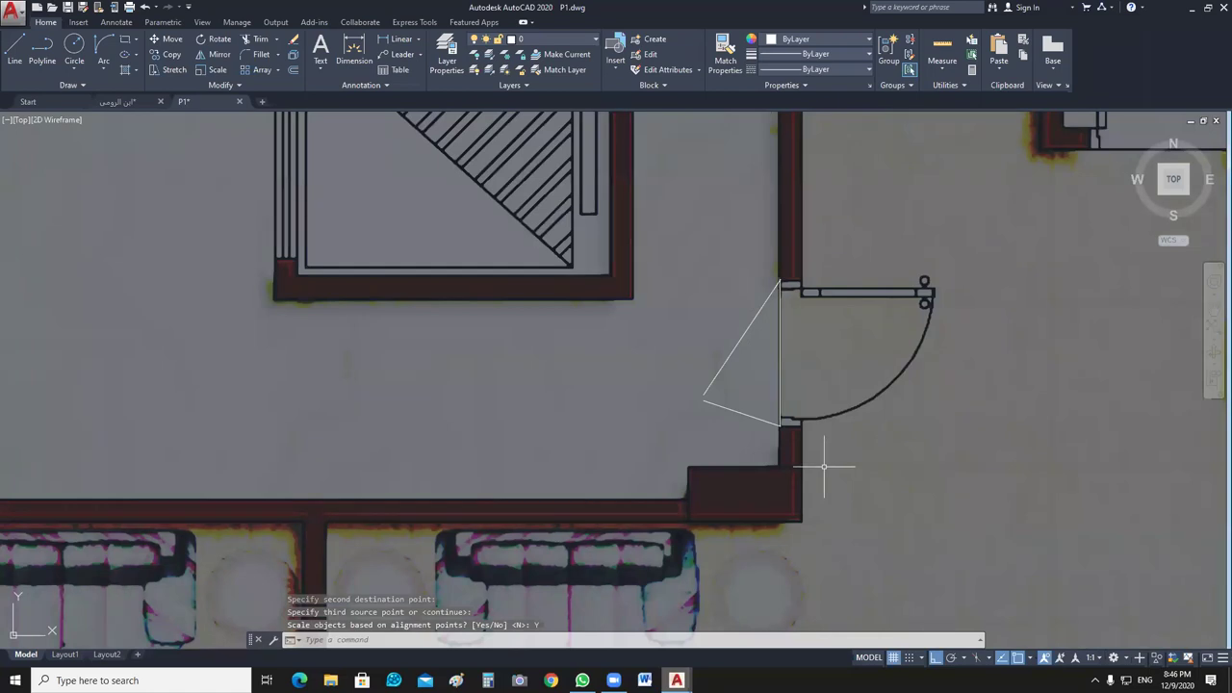
Pan to the scaled door and select its door-opening line.
middle_click_drag(824, 467, 757, 394)
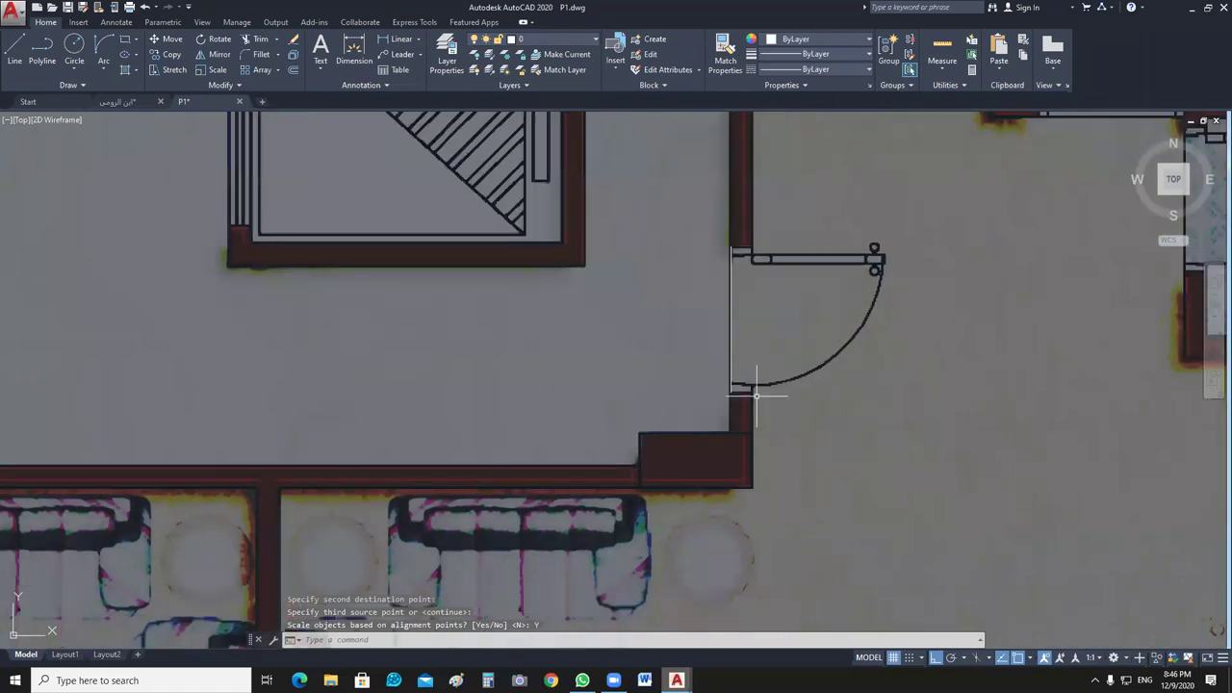
left_click(757, 394)
left_click(731, 392)
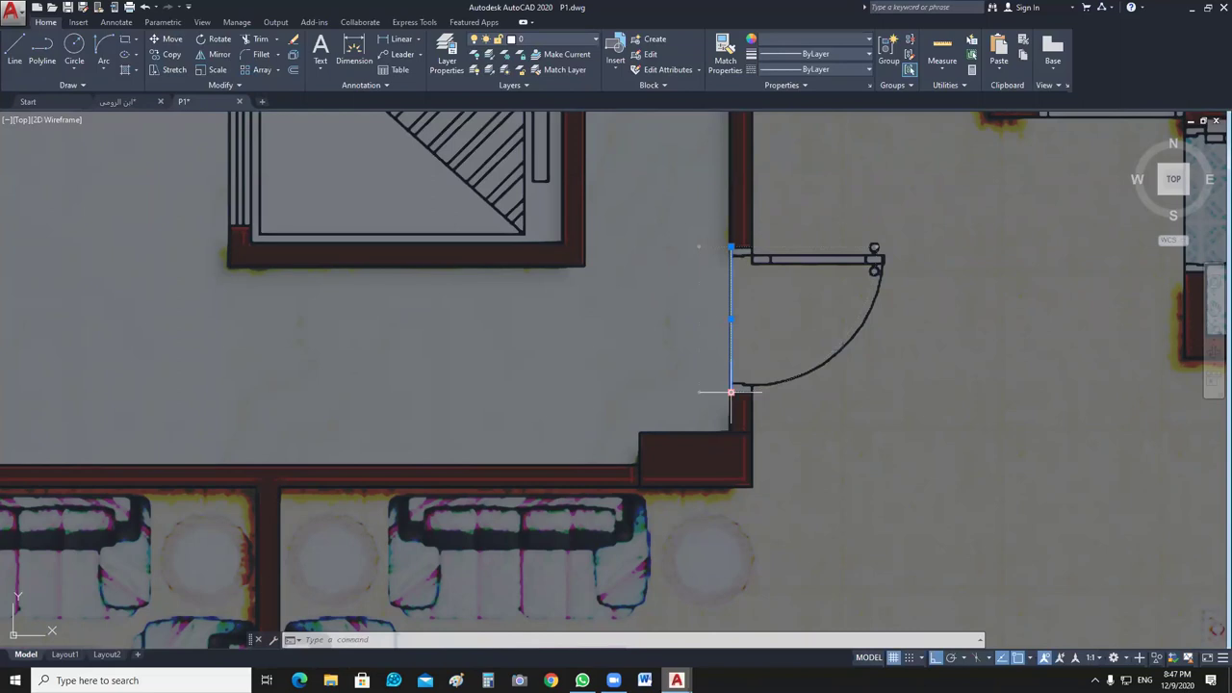
Undo the image alignment twice and review the stair-side door at its earlier size.
key("ctrl+z")
key("ctrl+z")
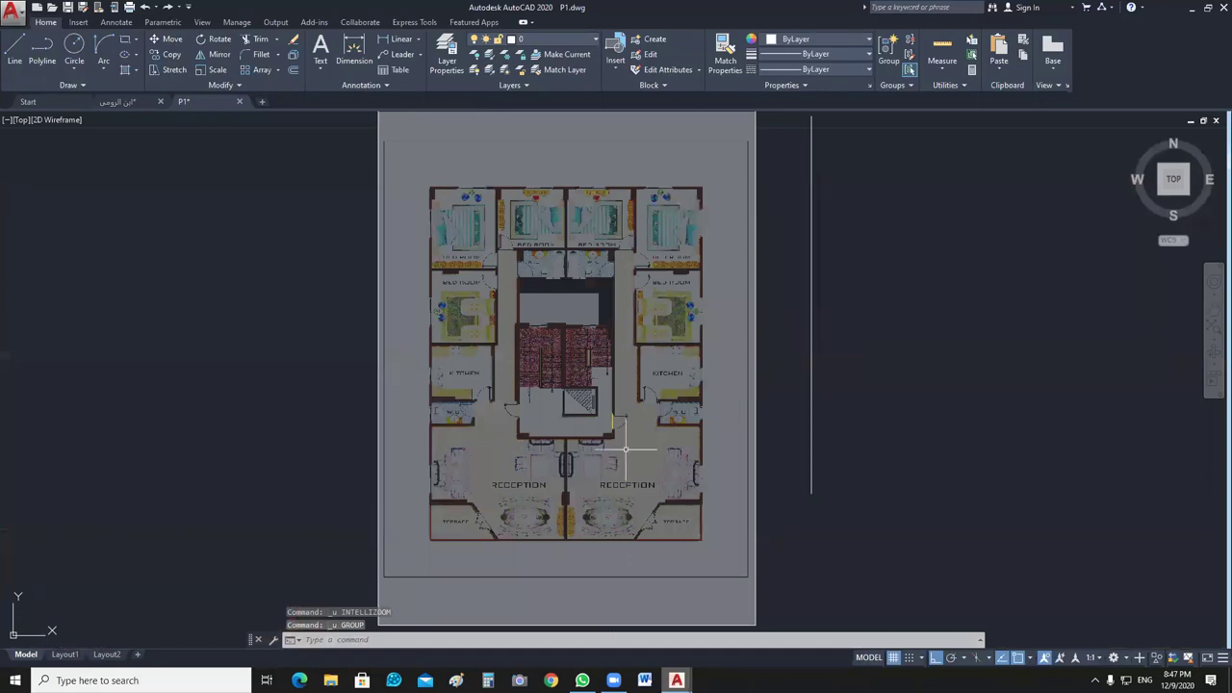
scroll(608, 436, "up", 3)
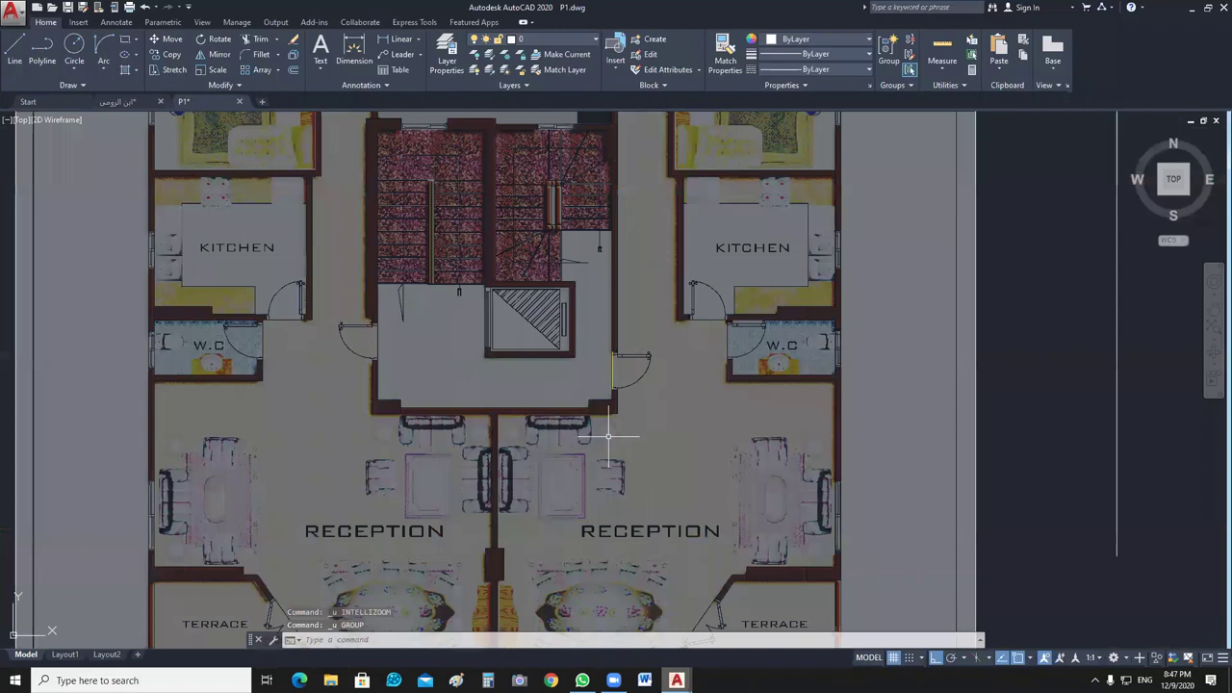
scroll(609, 436, "up", 8)
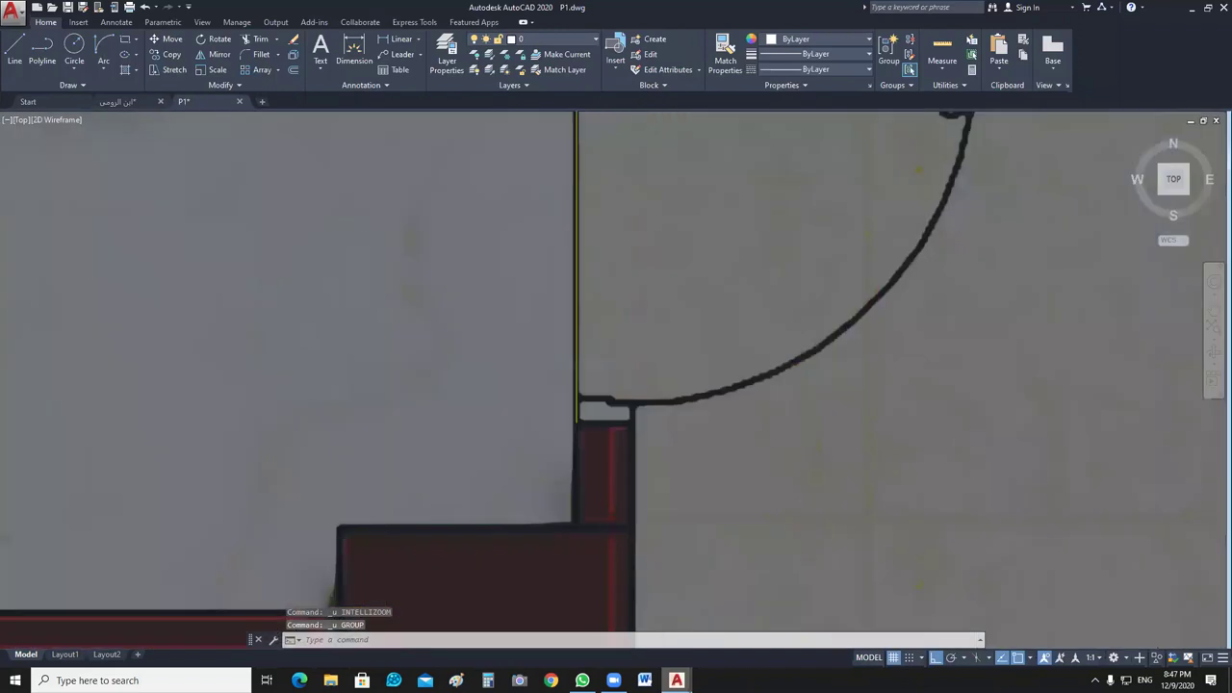
key("ctrl+z")
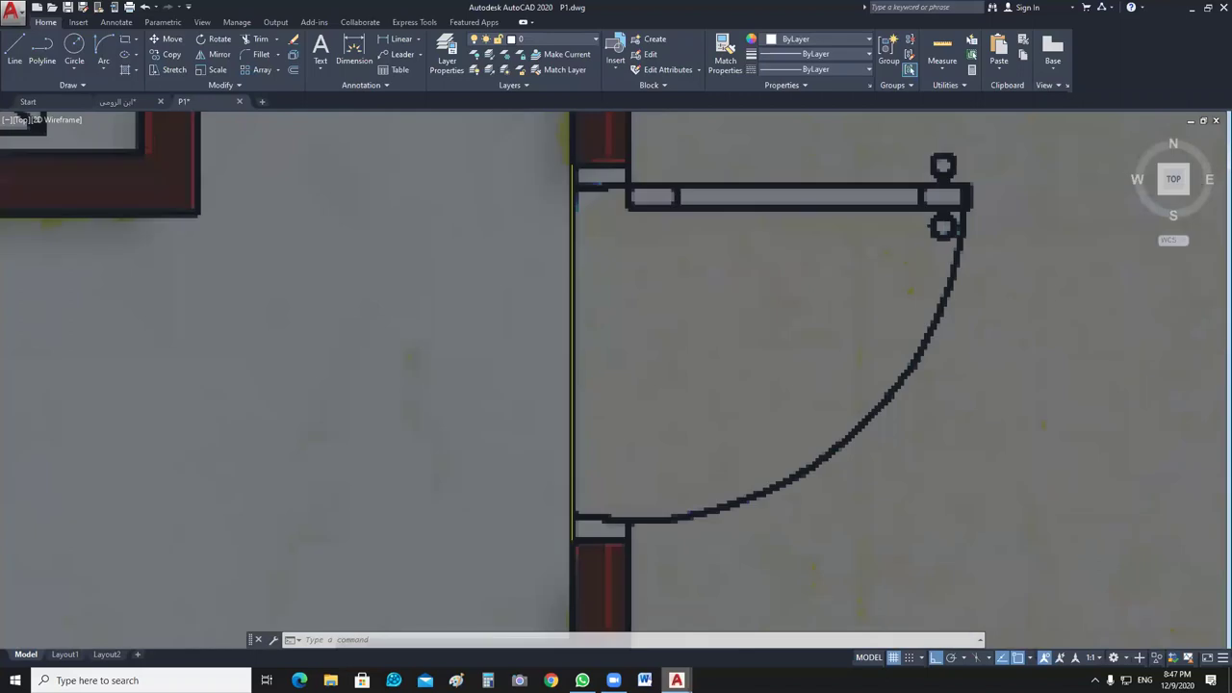
scroll(578, 197, "down", 6)
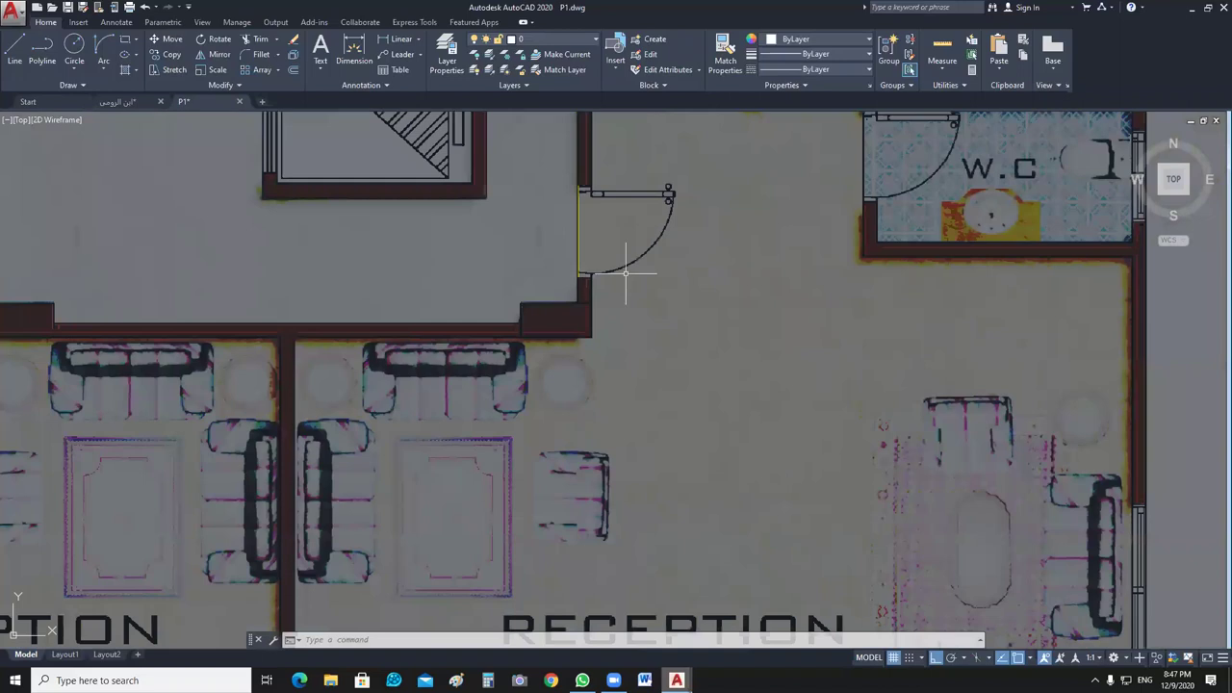
Undo the last change and clear stray selections around the yellow jamb line.
left_click(580, 277)
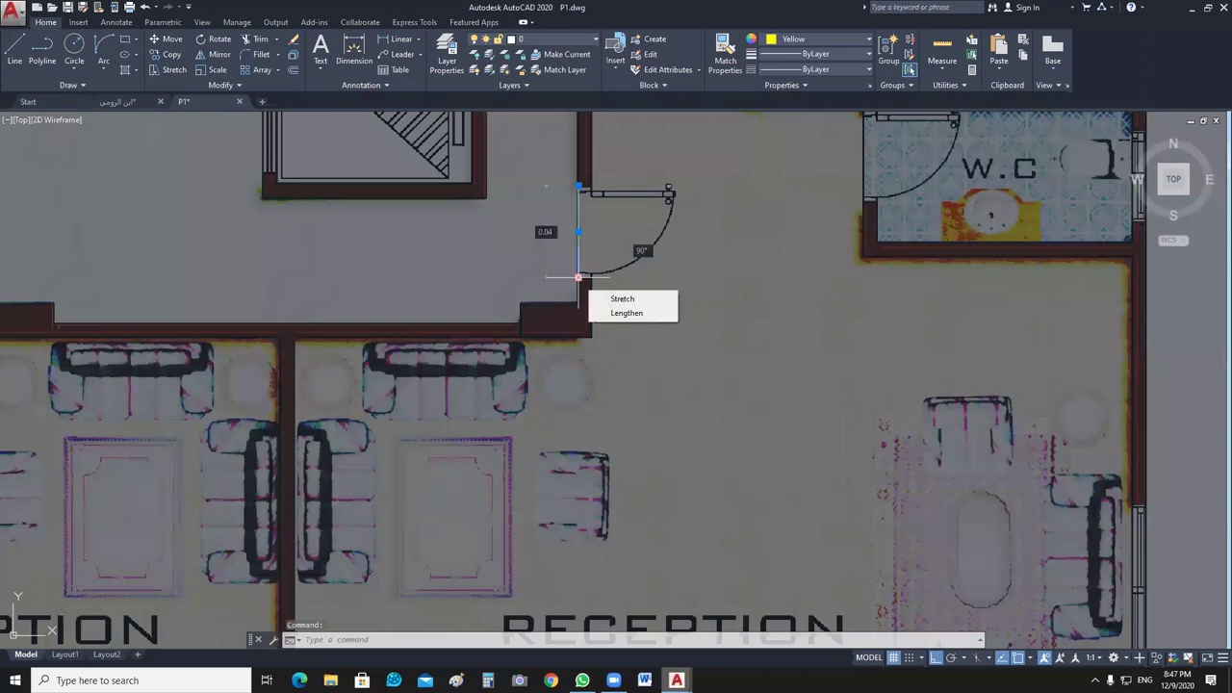
key("ctrl+z")
key("Escape")
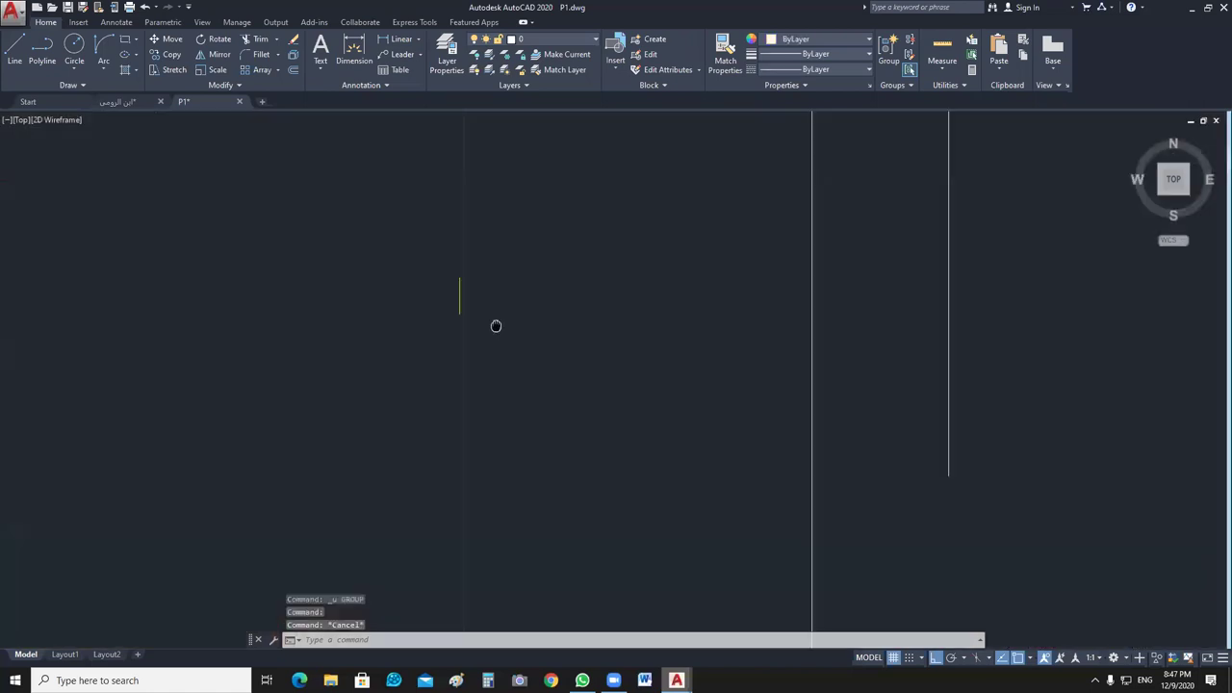
scroll(496, 325, "down", 10)
left_click(780, 356)
key("Escape")
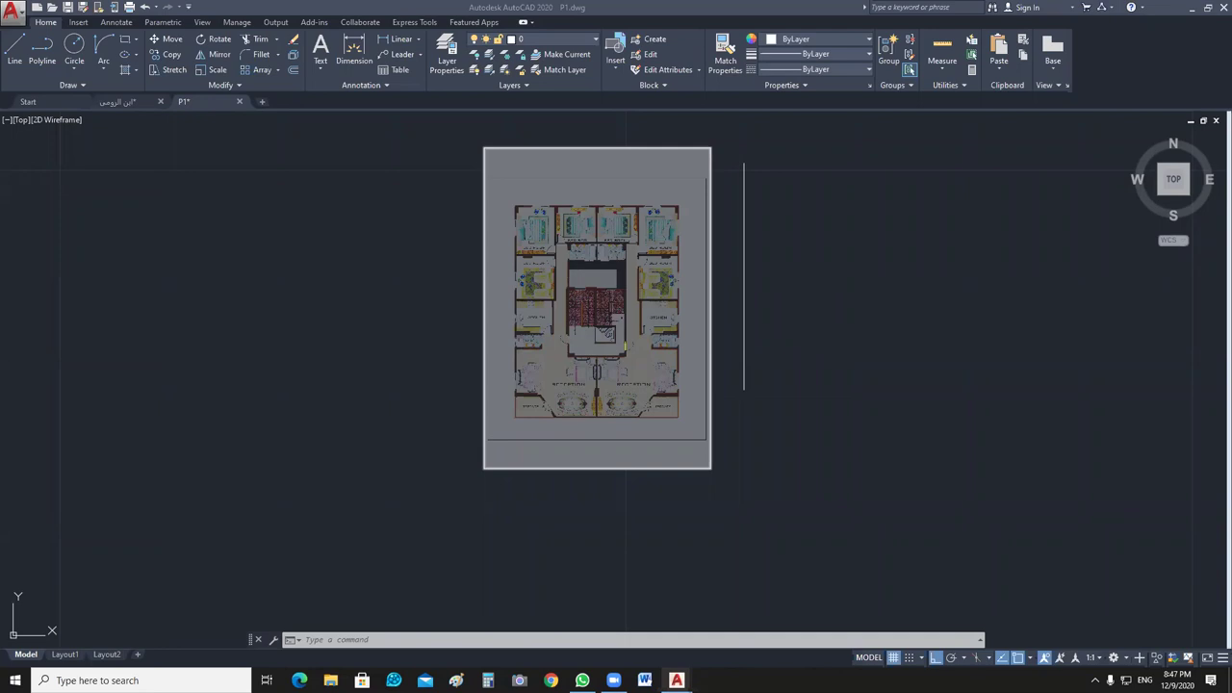
Select the whole floor-plan image with crossing windows and enter AL for ALIGN.
left_click(723, 129)
left_click(705, 300)
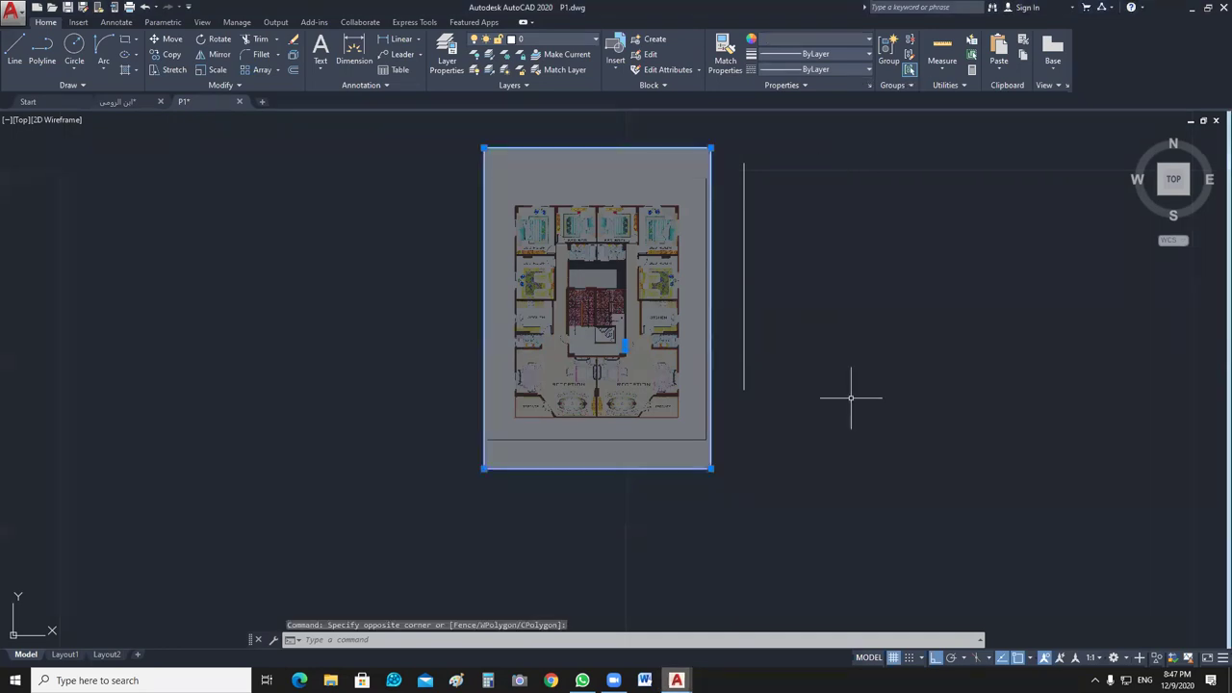
left_click(723, 146)
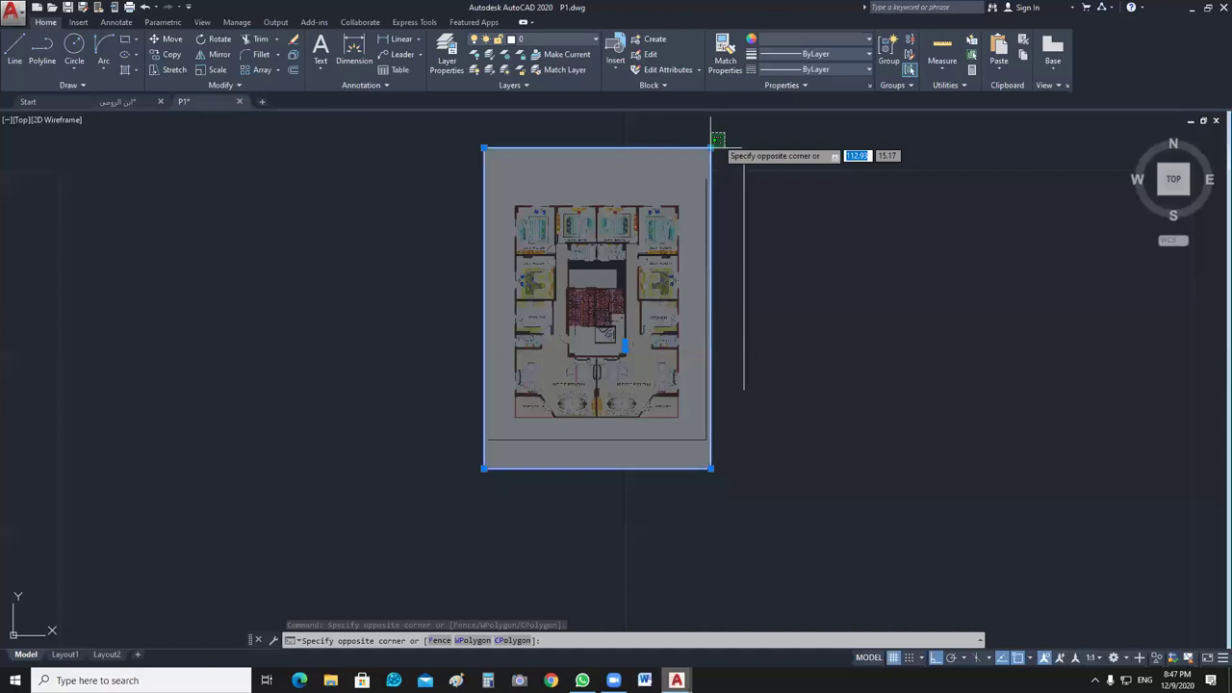
left_click(688, 143)
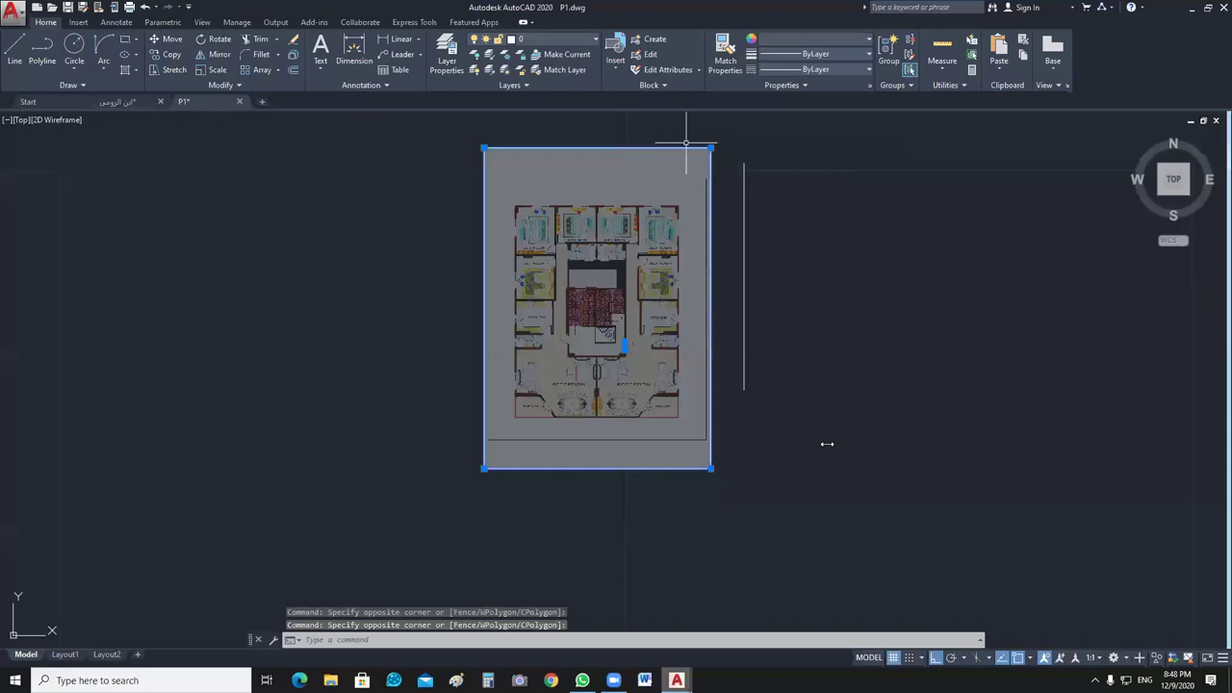
type("AL")
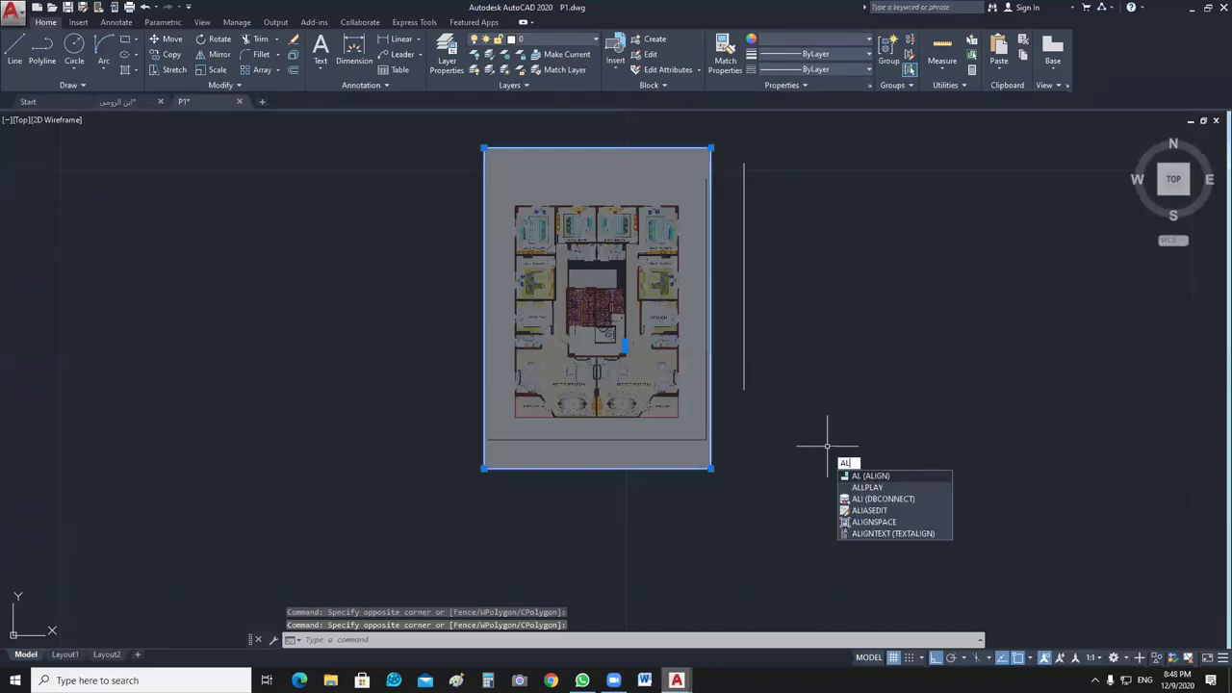
Align two image points to the vertical line's top and bottom, scaling the image to fit.
key("Return")
scroll(664, 335, "up", 4)
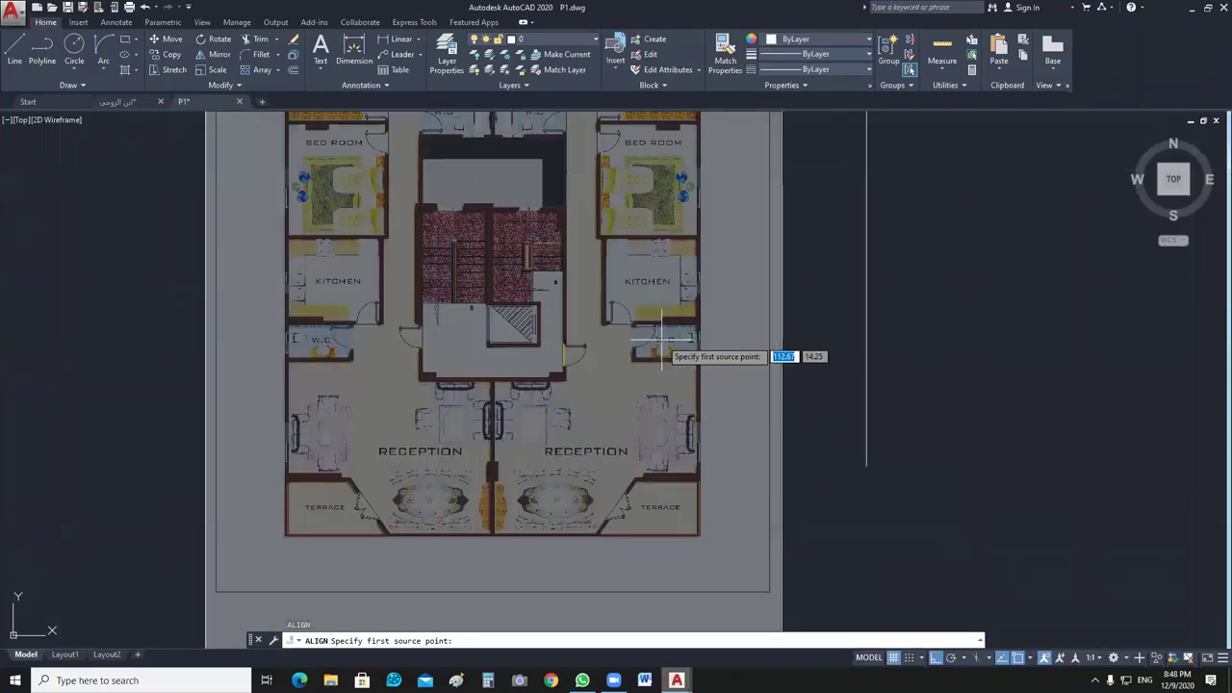
left_click(664, 336)
middle_click_drag(664, 337, 613, 510)
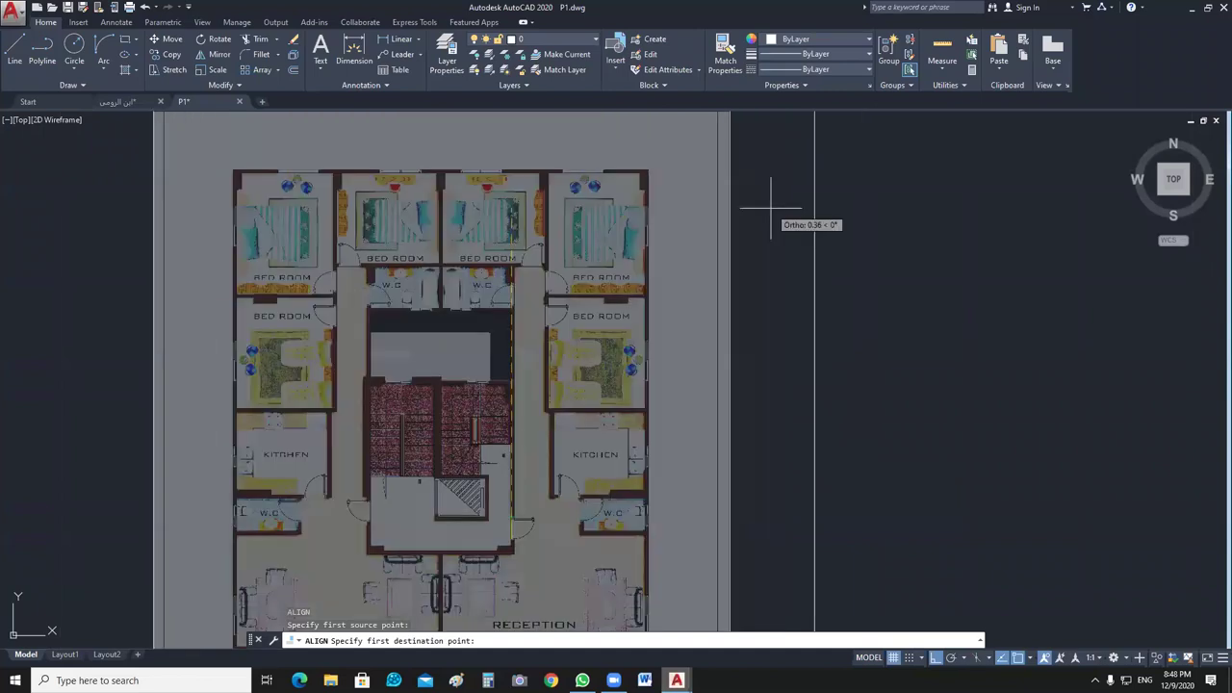
scroll(785, 206, "down", 2)
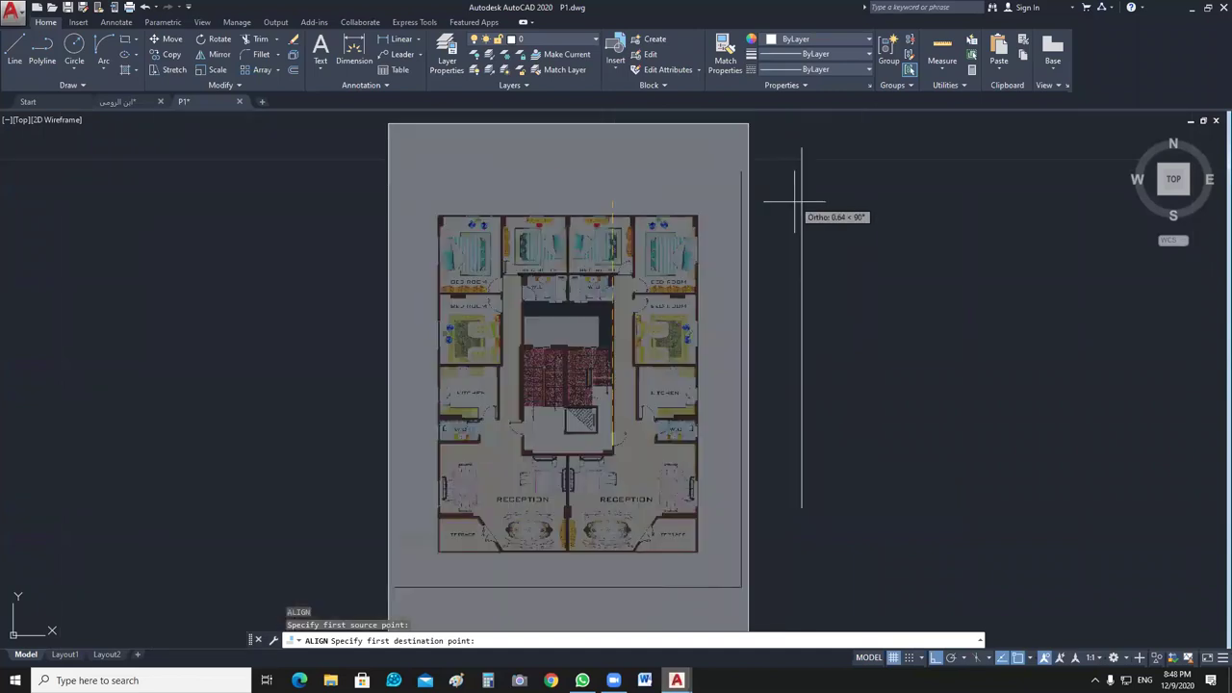
left_click(801, 149)
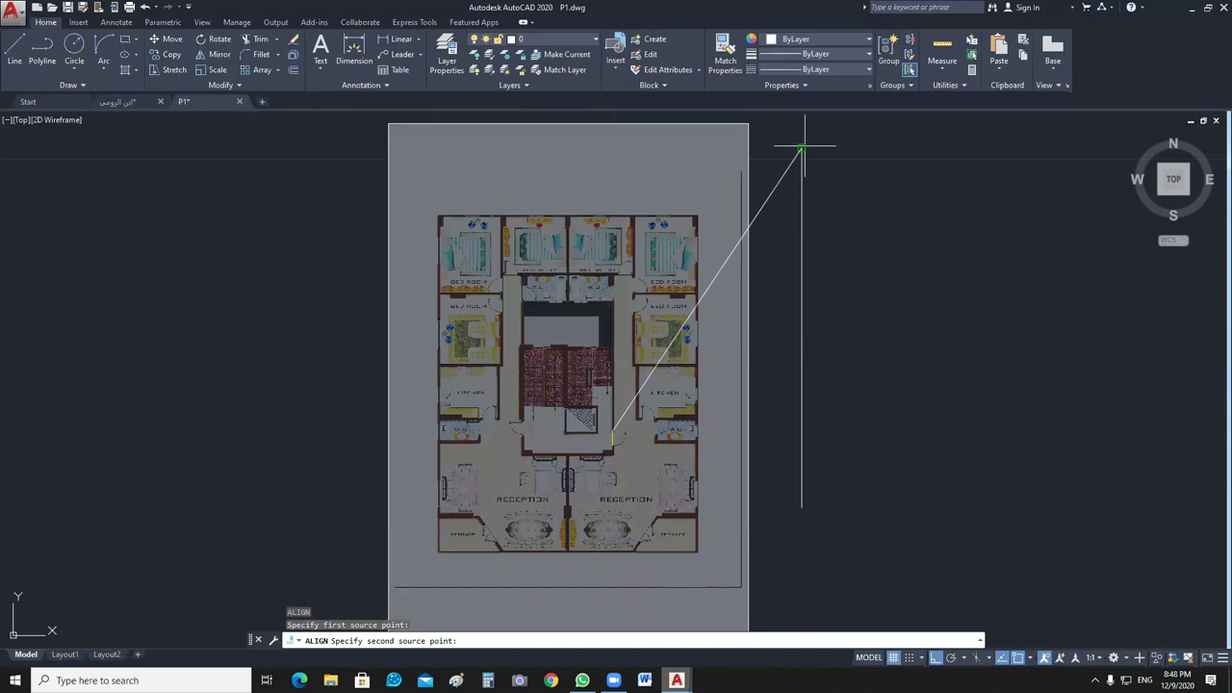
left_click(784, 515)
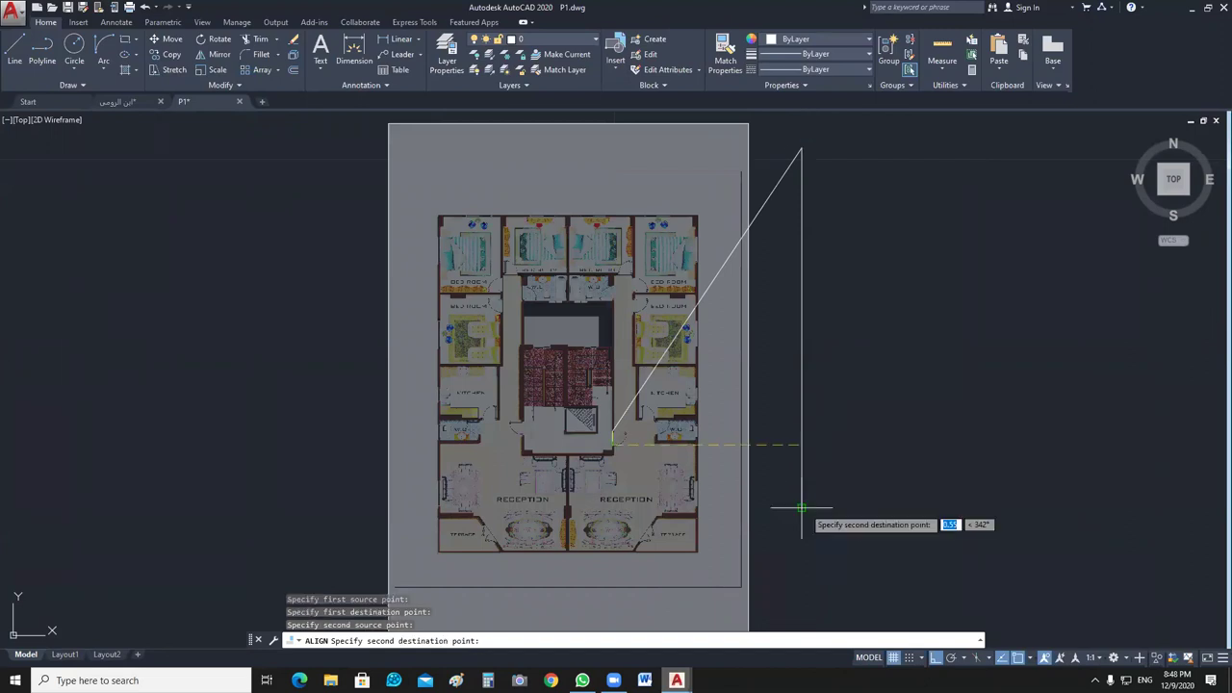
left_click(801, 507)
key("Return")
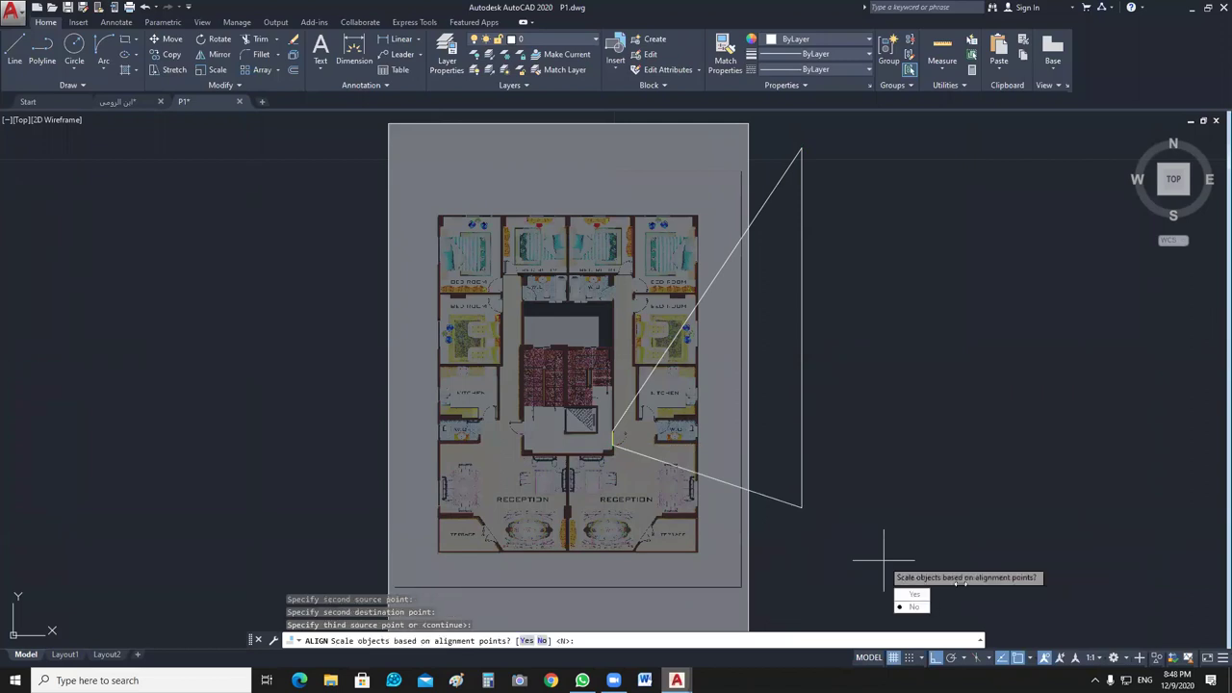
key("Down")
key("Return")
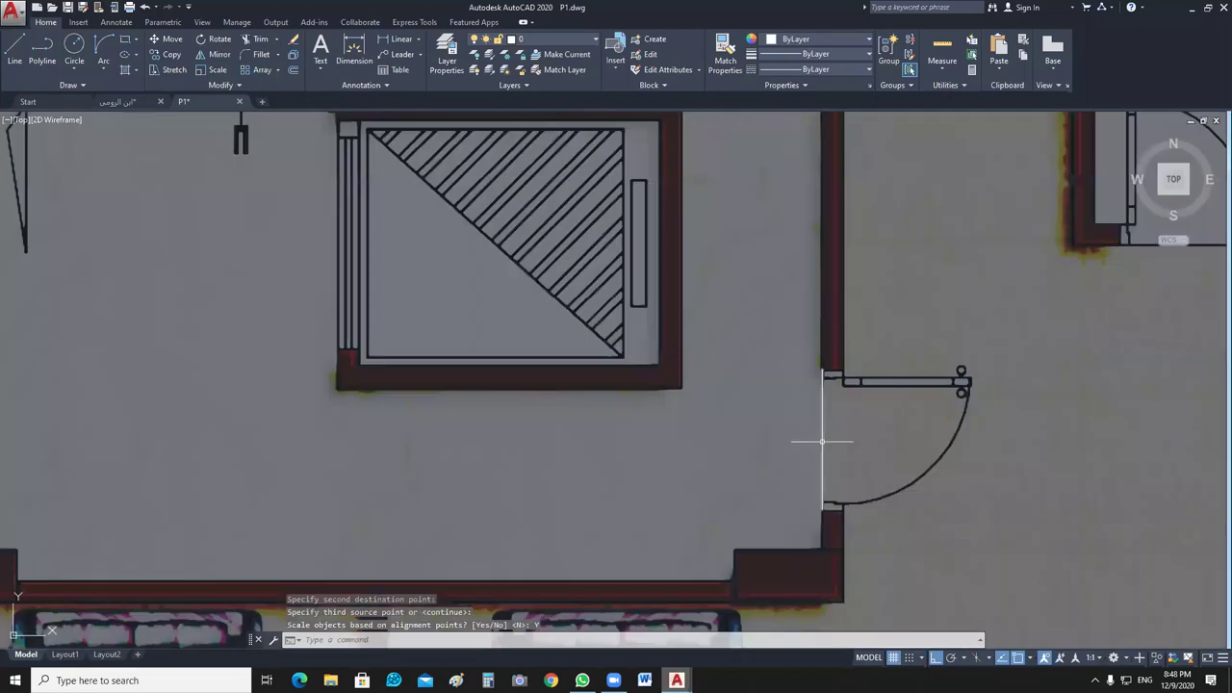
left_click(822, 442)
mouse_move(823, 509)
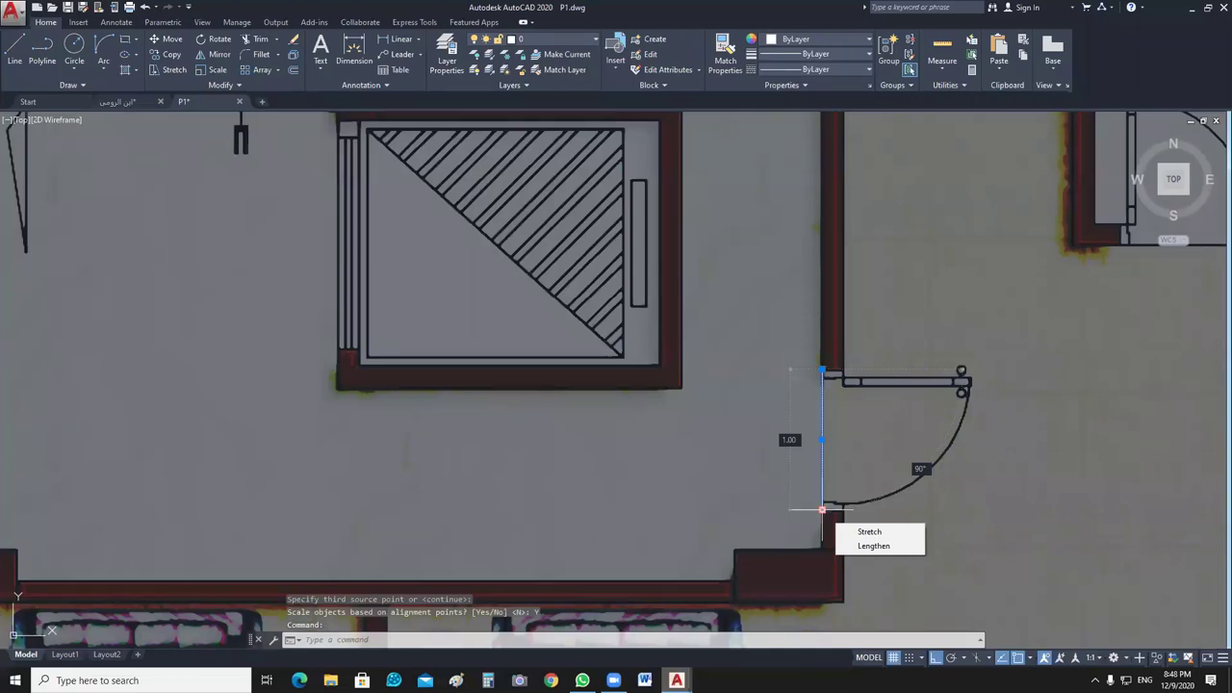
scroll(823, 509, "down", 10)
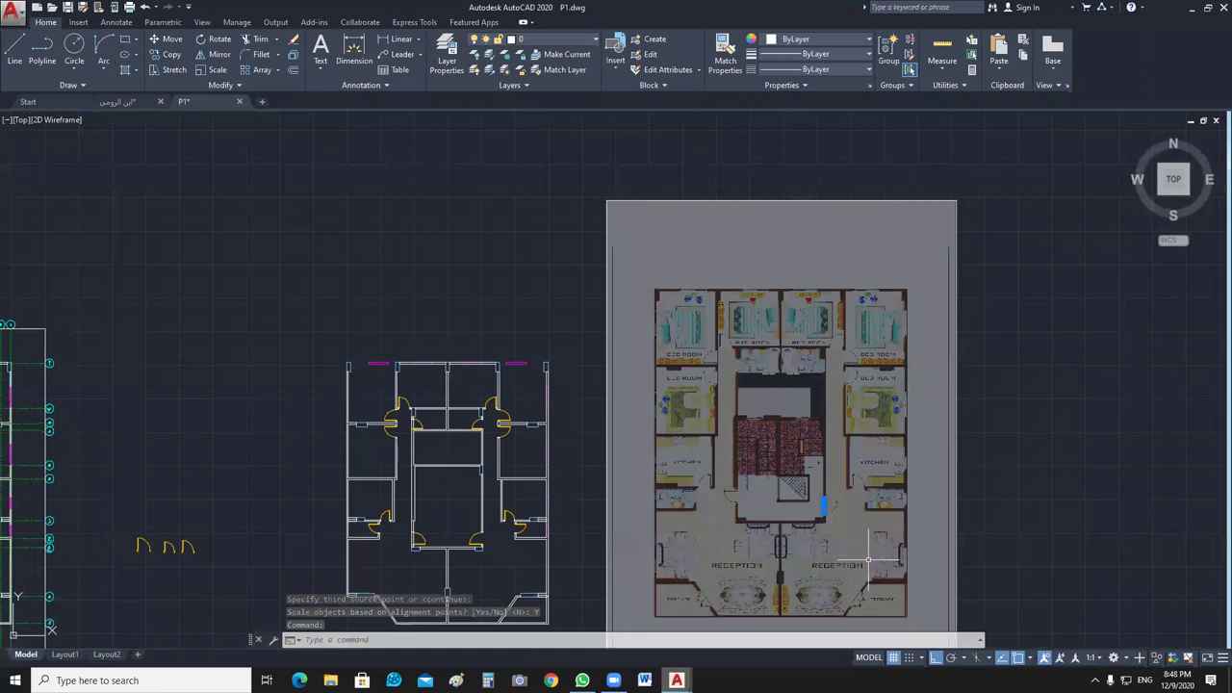
key("Escape")
middle_click_drag(870, 559, 777, 426)
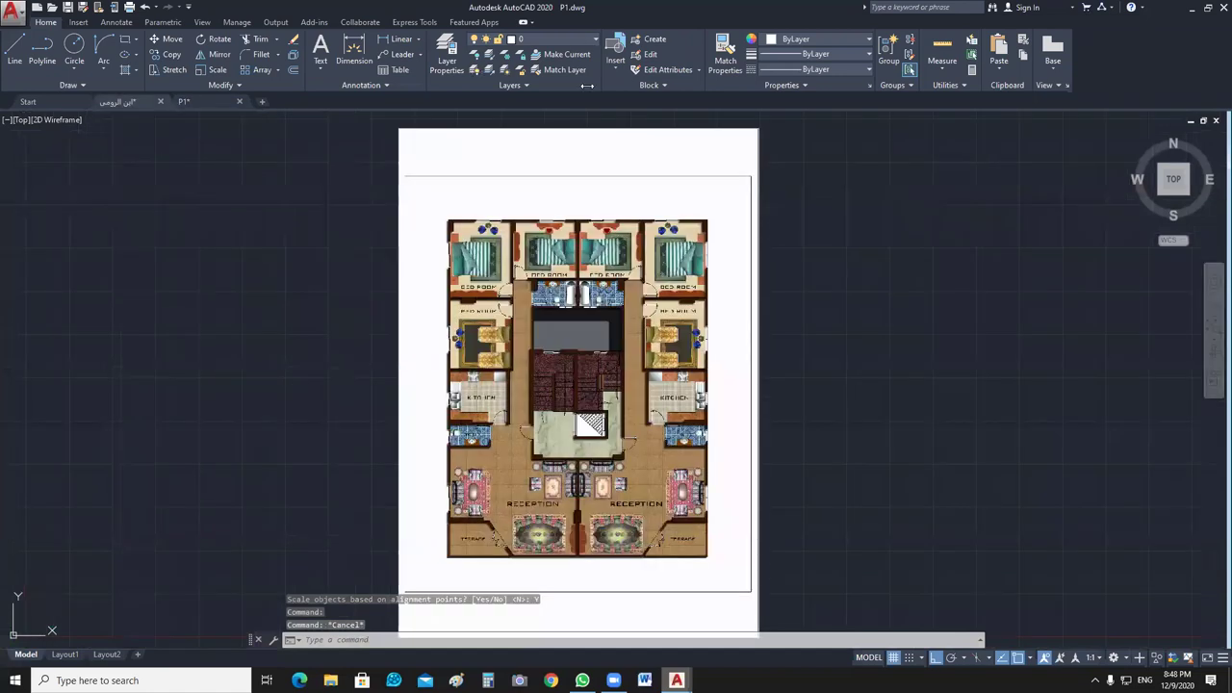
key("ctrl+Tab")
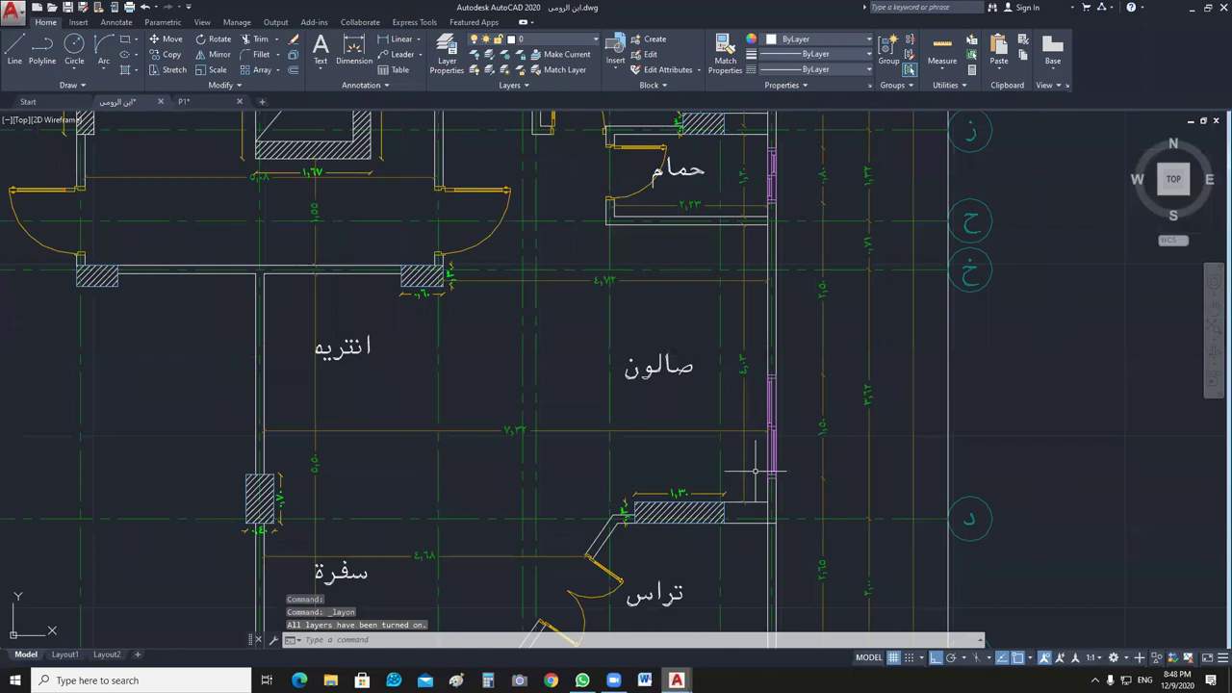
scroll(747, 404, "up", 2)
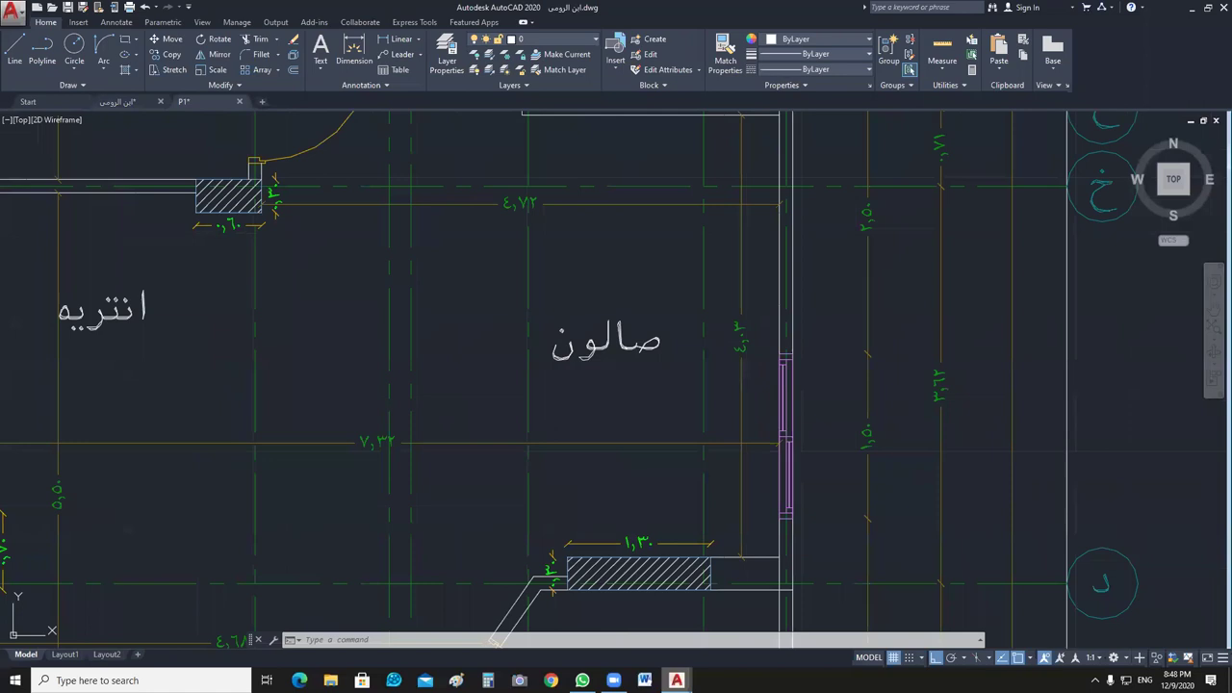
key("ctrl+Tab")
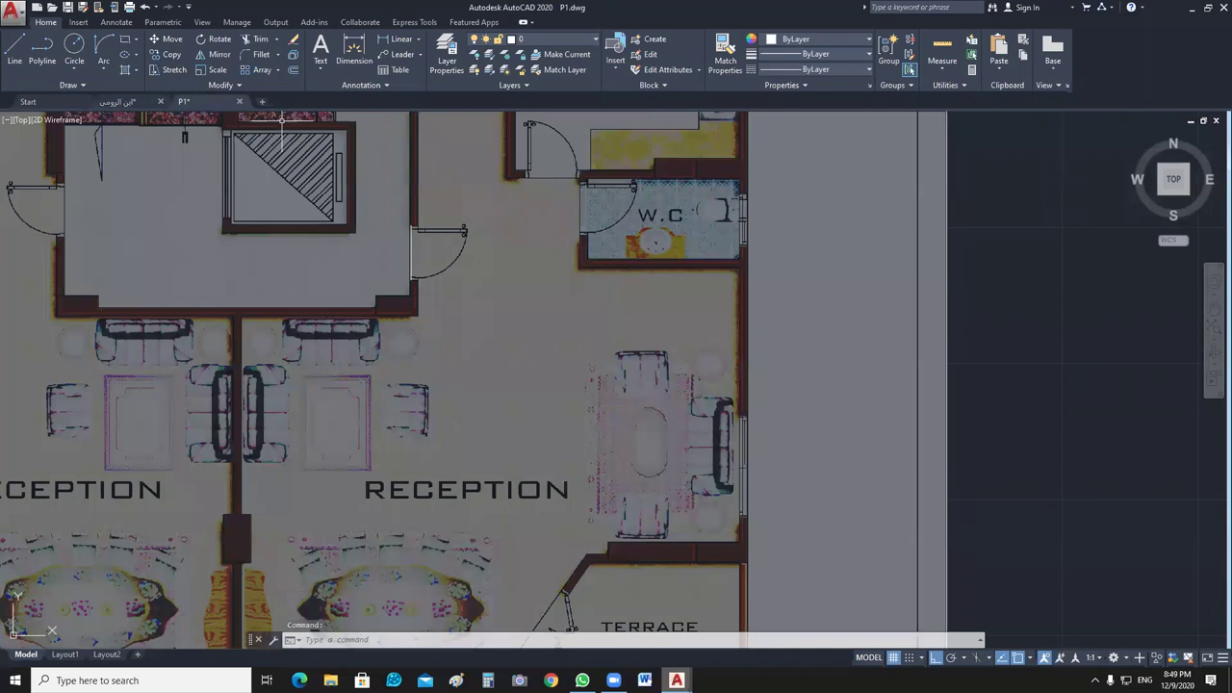
key("ctrl+Tab")
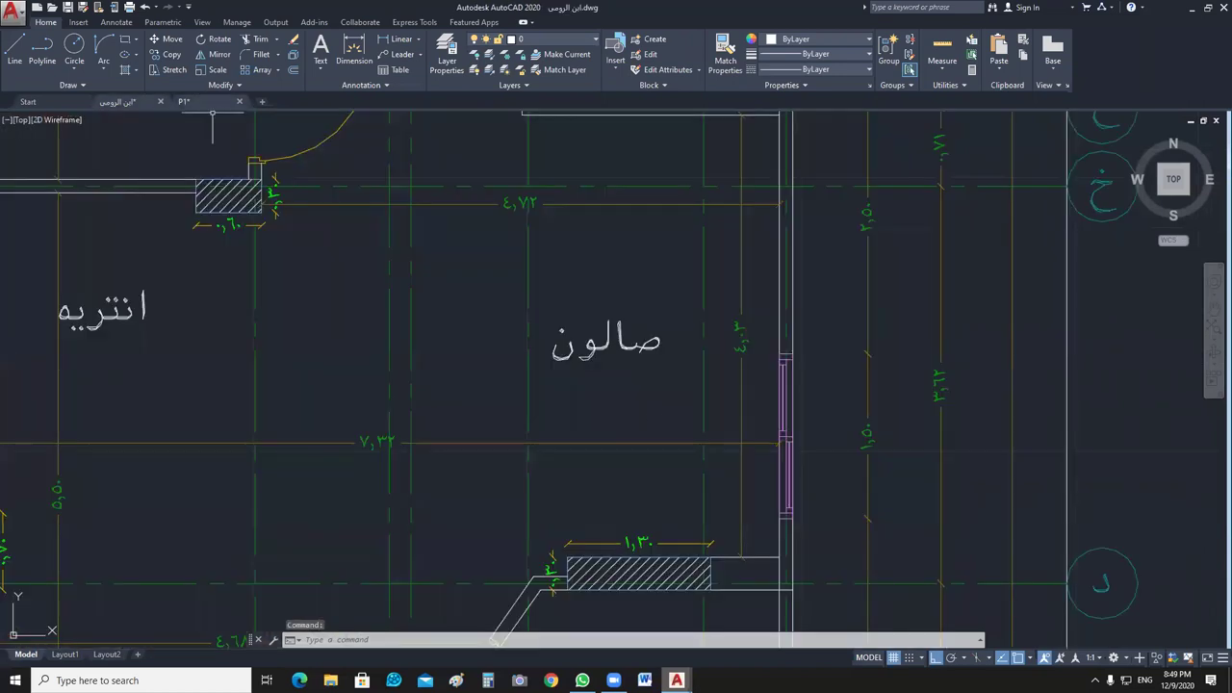
key("ctrl+Tab")
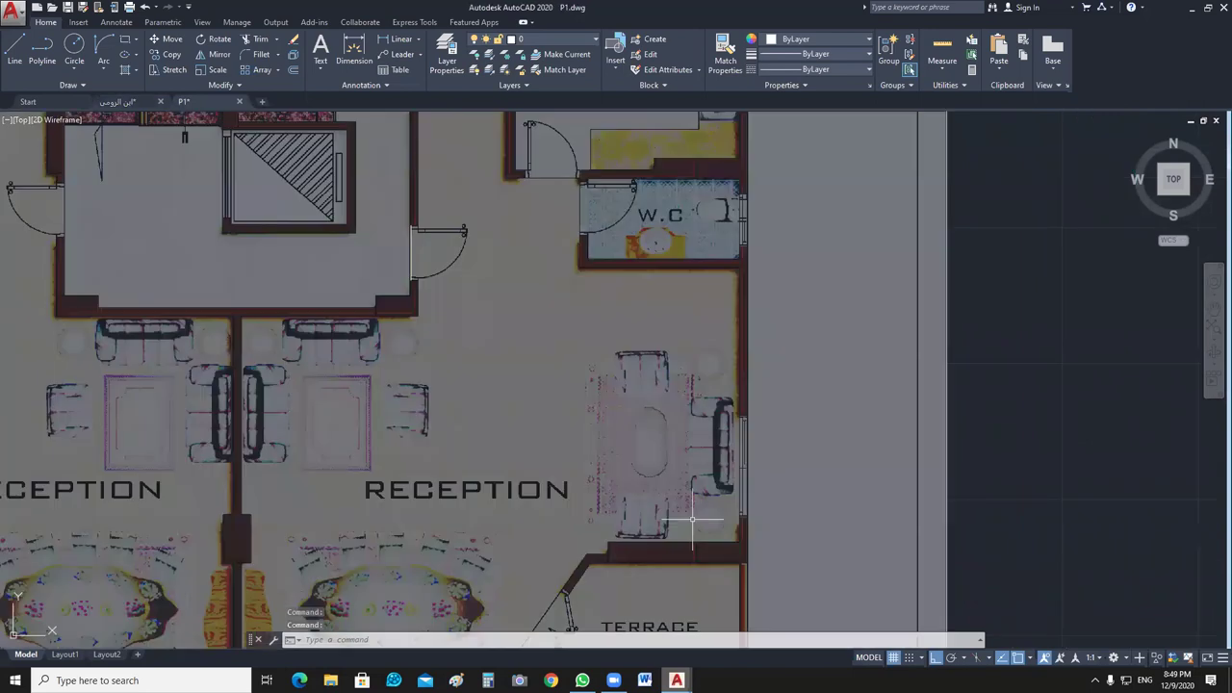
Measure the wall below the dining table with DIST: Distance = 1.63.
scroll(692, 519, "up", 5)
type("dist")
key("Return")
left_click(323, 410)
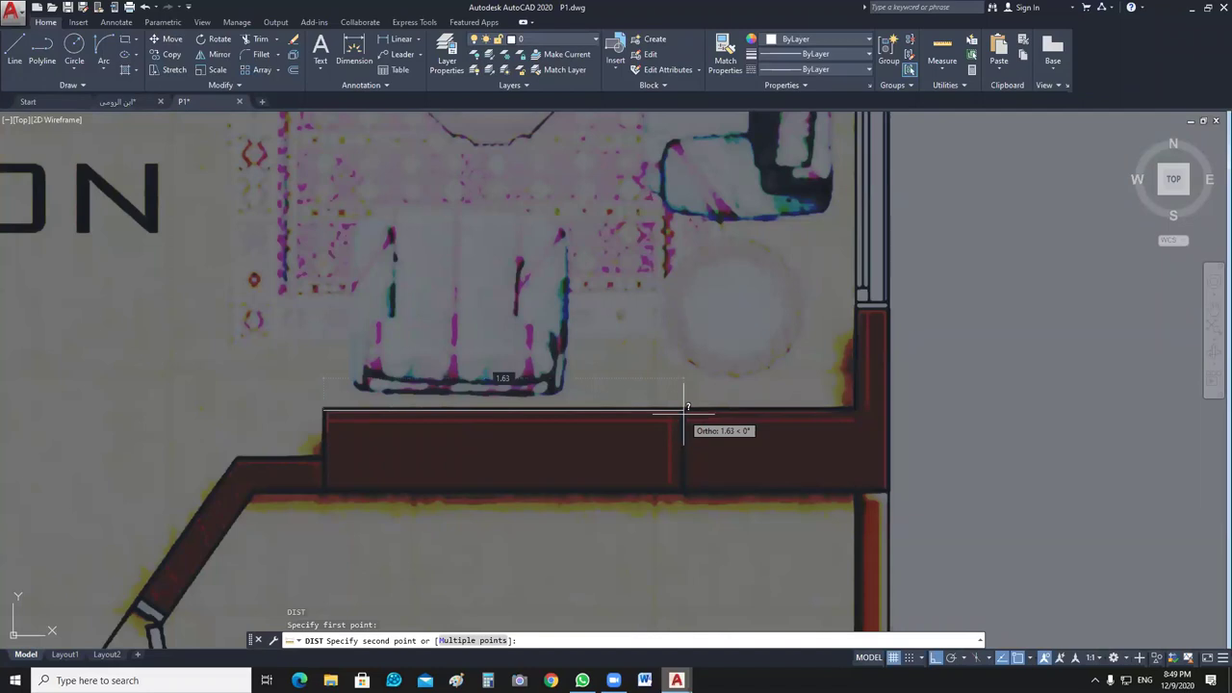
scroll(686, 409, "up", 1)
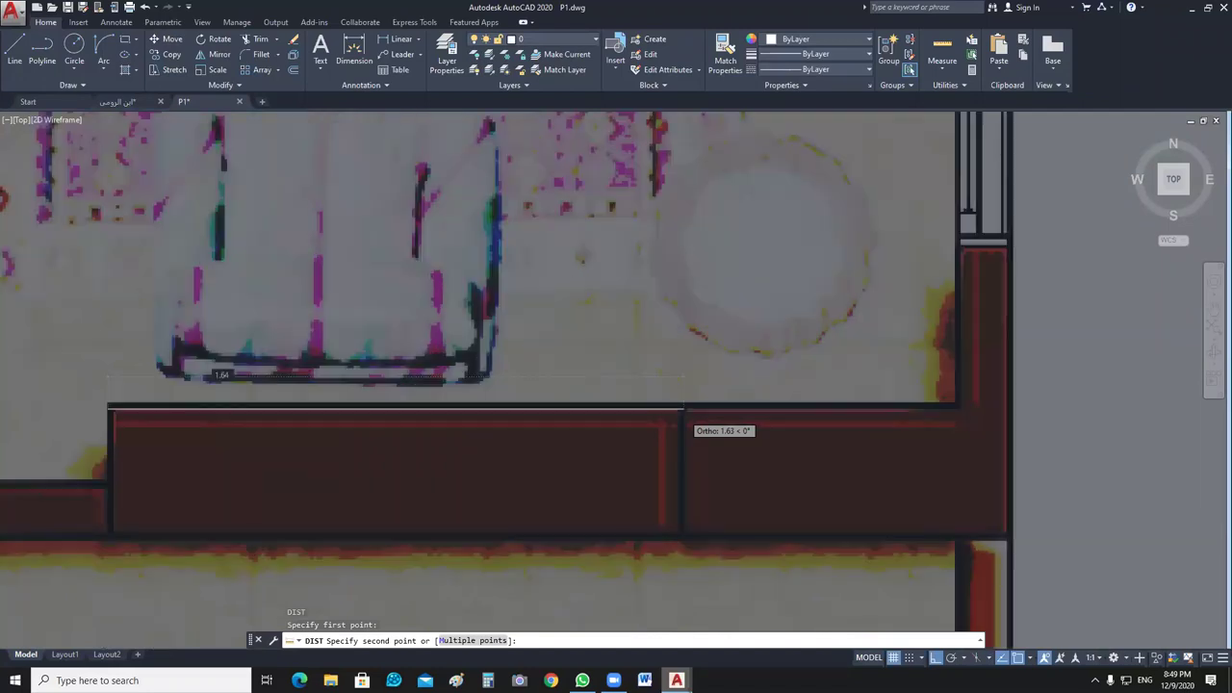
scroll(683, 409, "up", 1)
left_click(675, 405)
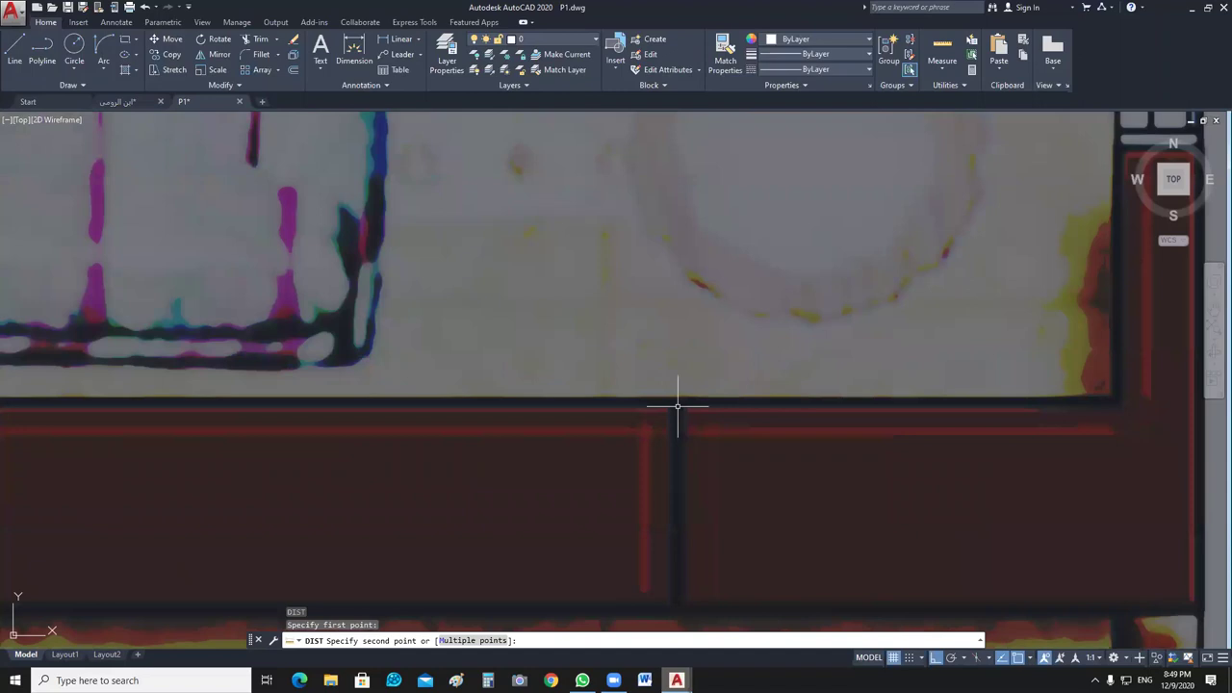
Start a second distance measurement from the wall corner, then cancel it.
scroll(582, 457, "down", 3)
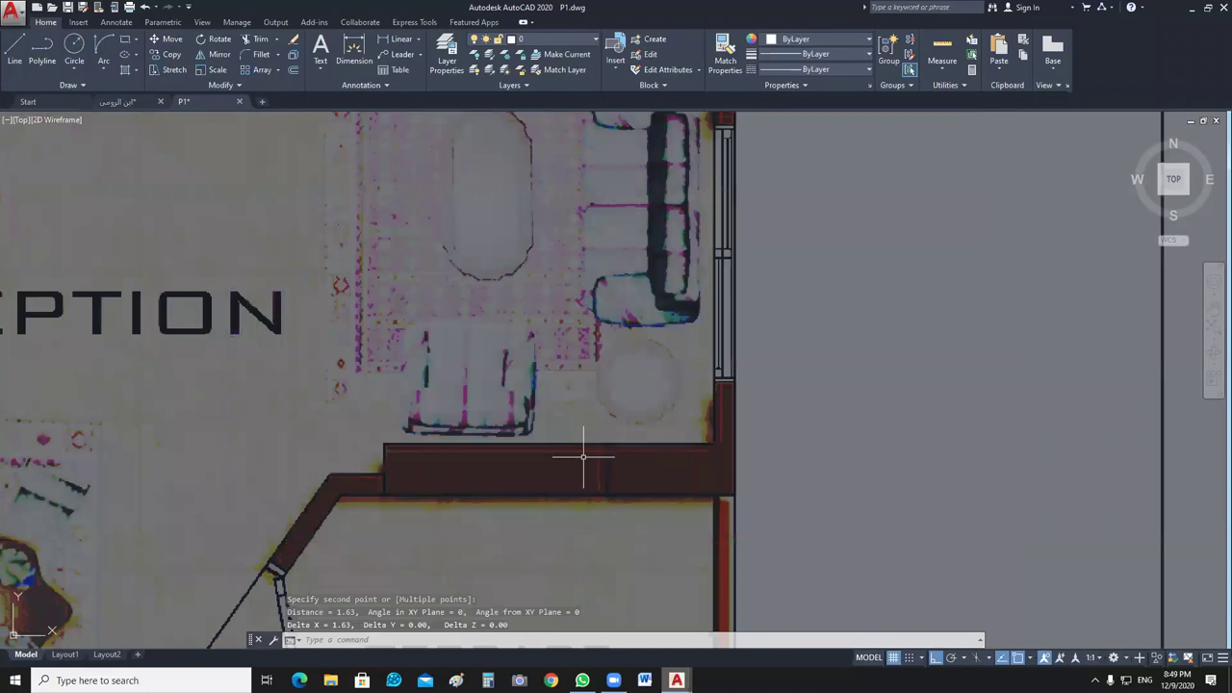
scroll(693, 438, "down", 1)
scroll(693, 438, "up", 2)
key("Return")
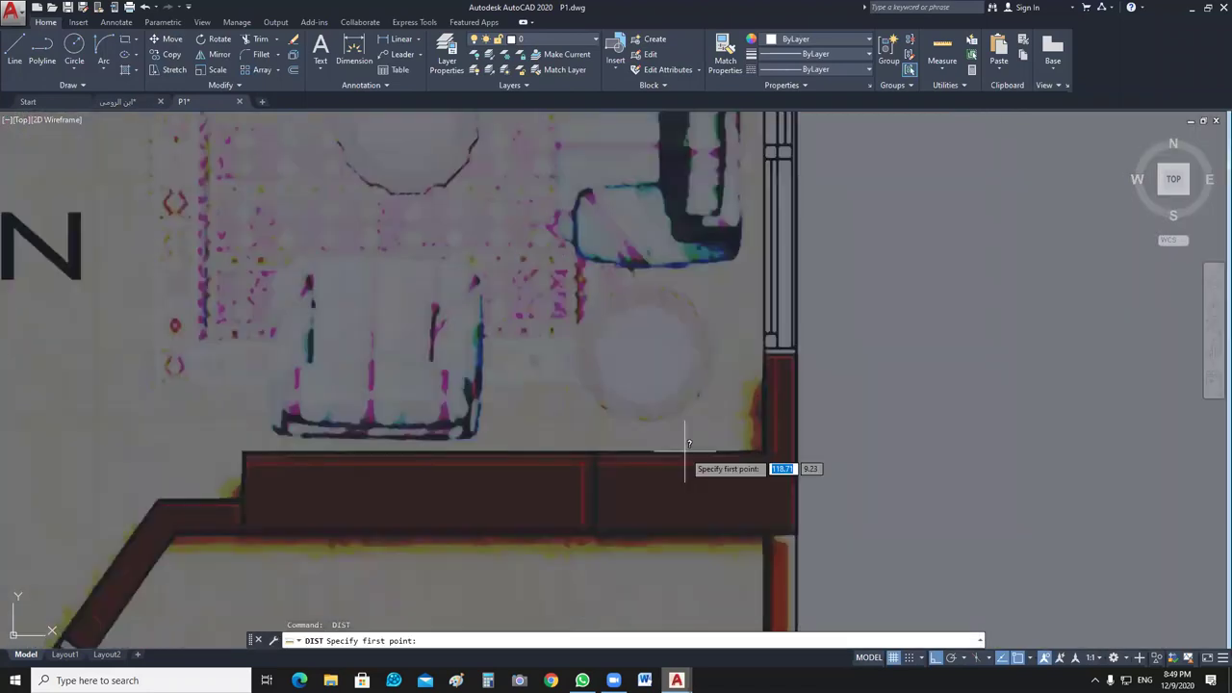
left_click(686, 450)
scroll(652, 341, "up", 3)
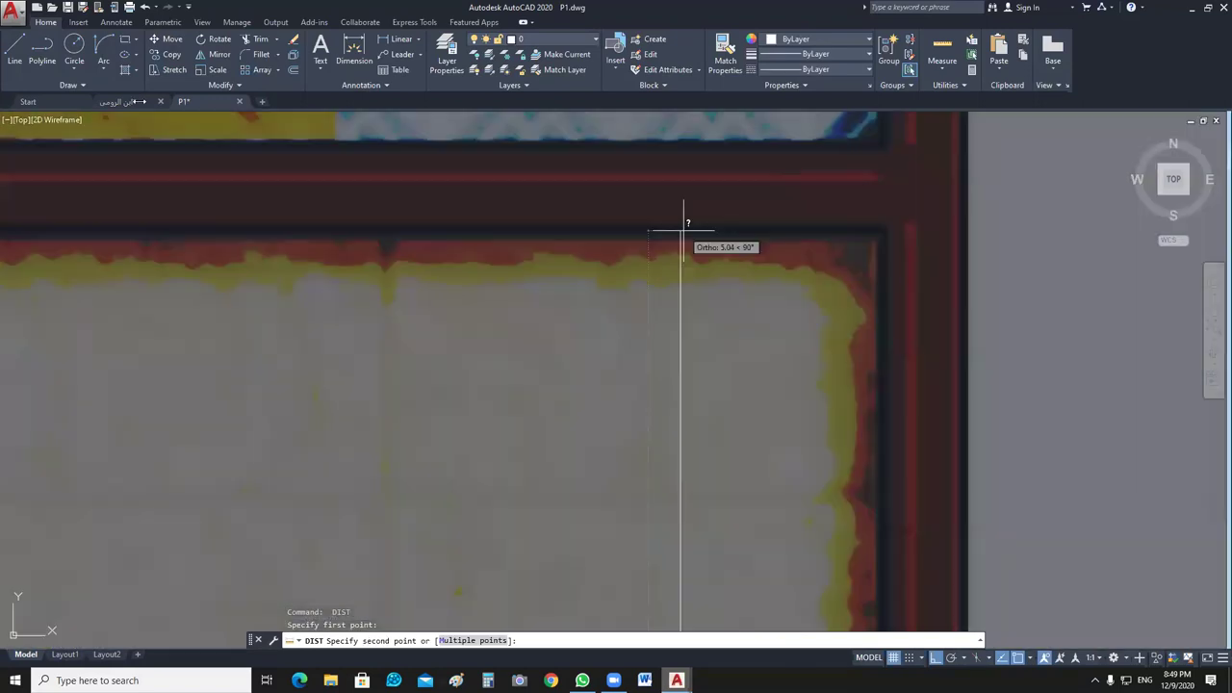
key("Escape")
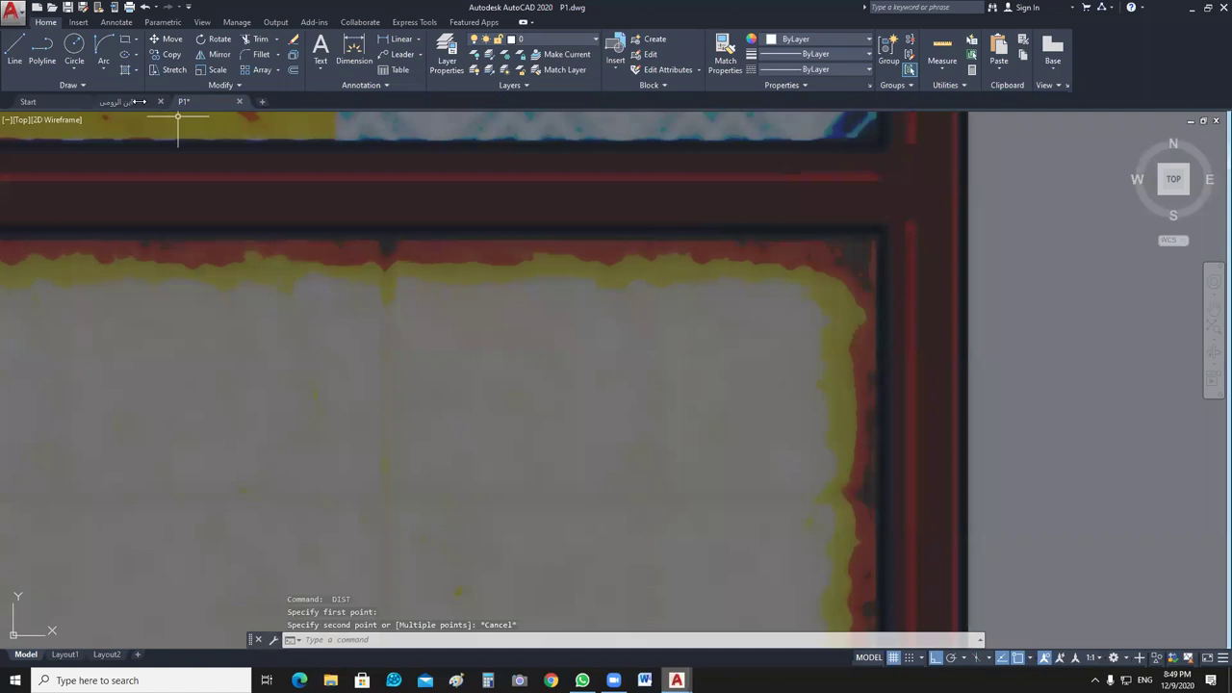
Pan the ابن الرومي floor plan upward, then switch over to the P1 drawing.
left_click(138, 101)
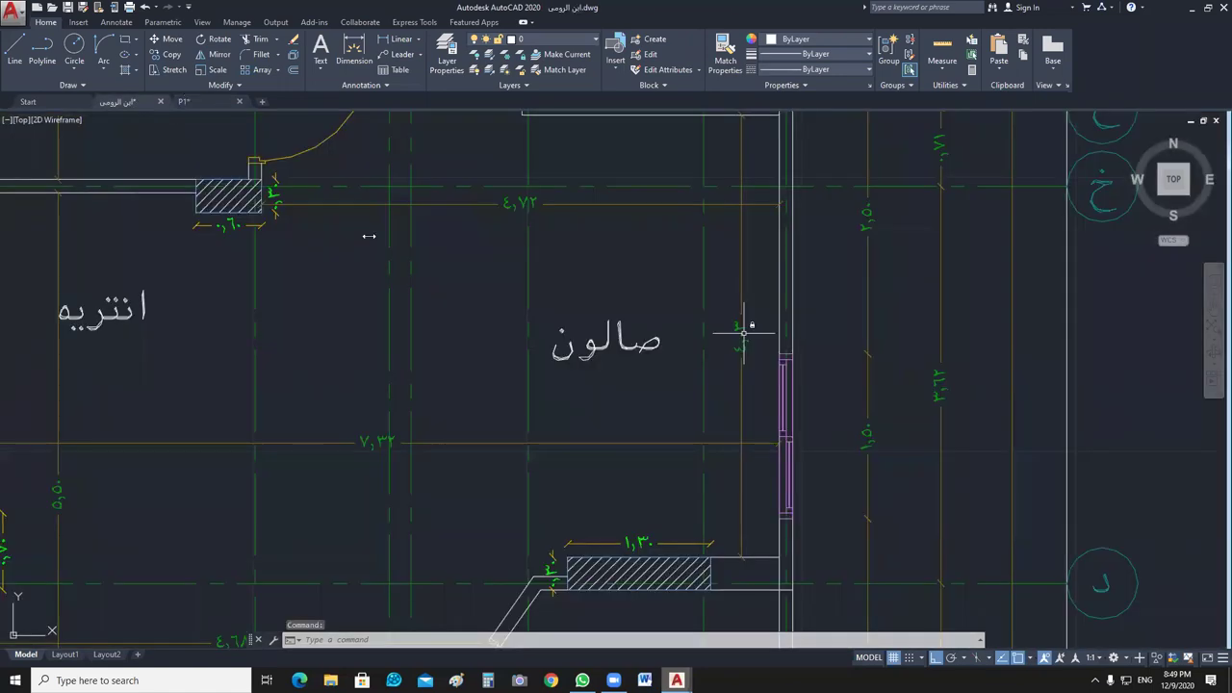
scroll(743, 332, "down", 4)
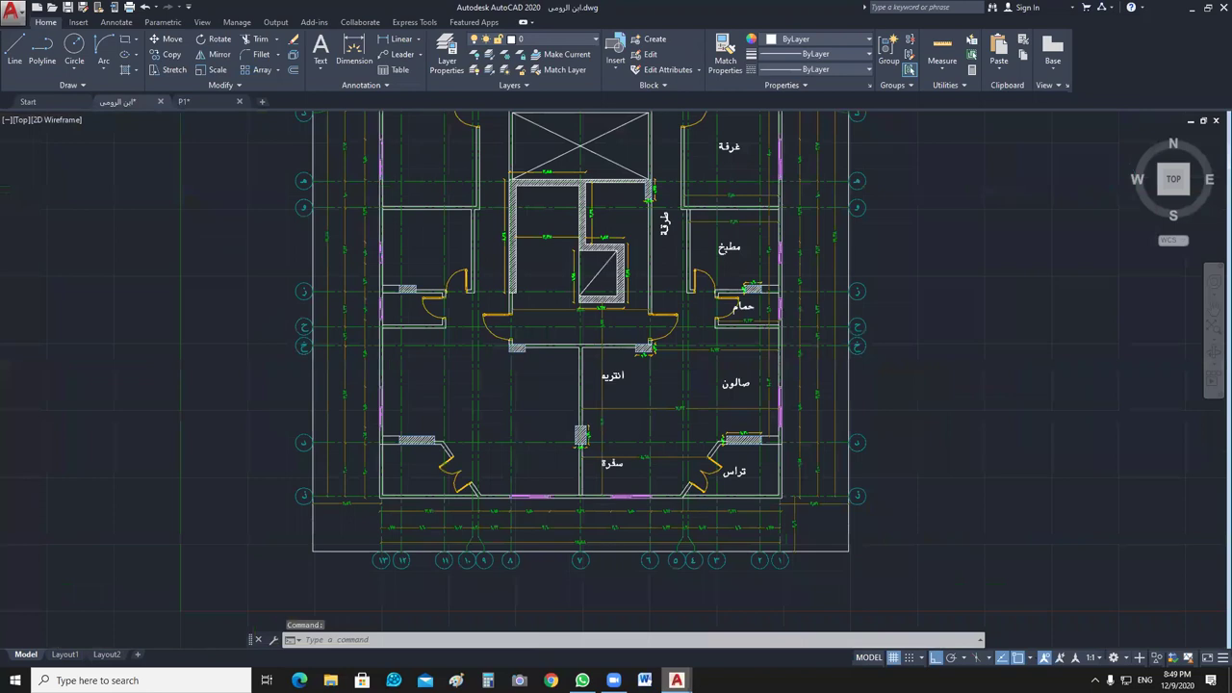
middle_click_drag(836, 406, 836, 296)
key("ctrl+Tab")
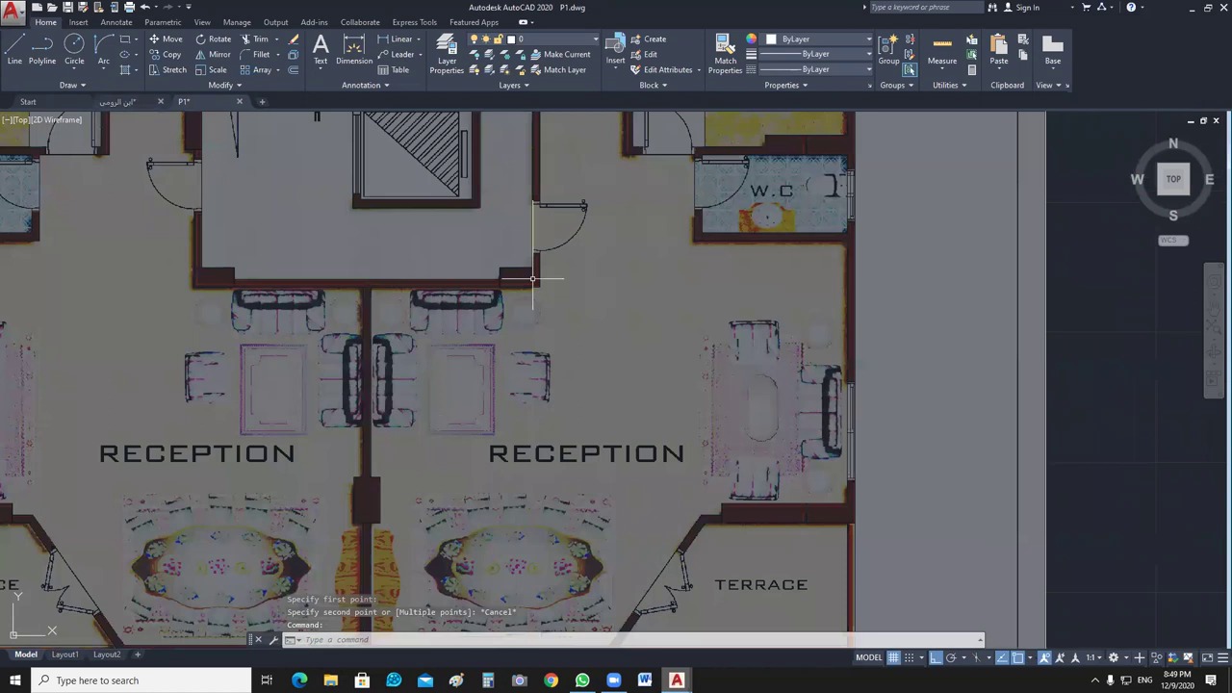
Measure from the reception sofa up to the wall above: 6.88.
key("Return")
left_click(532, 279)
scroll(532, 279, "up", 5)
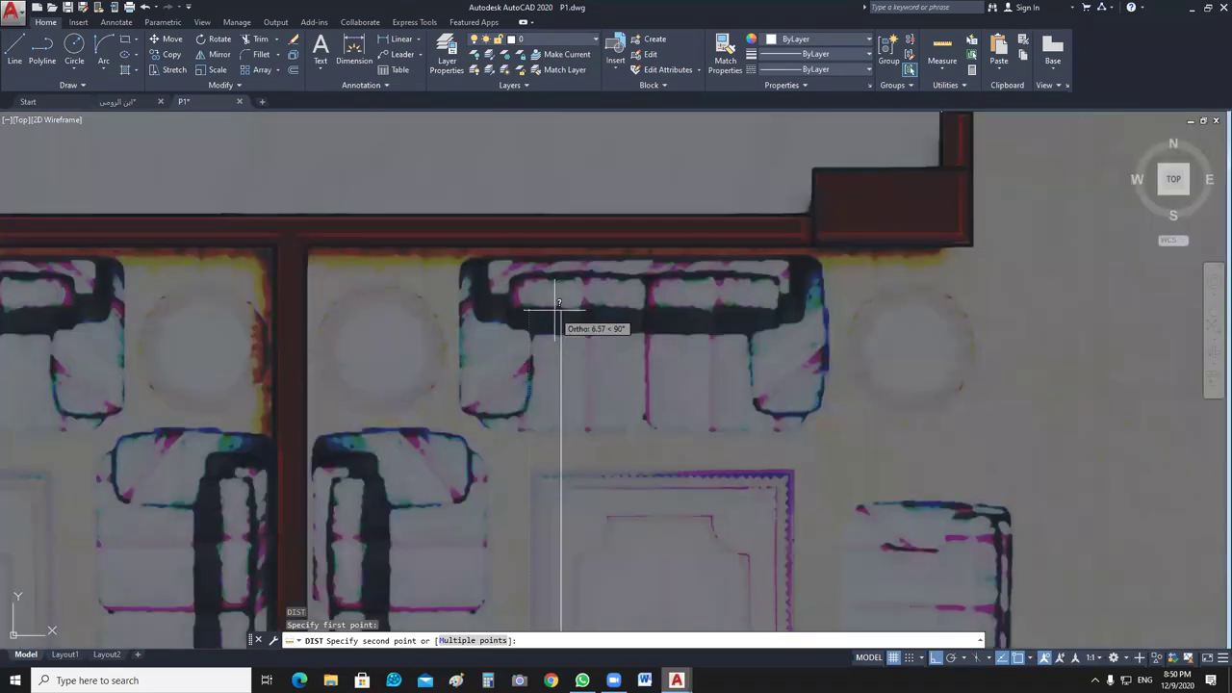
scroll(556, 306, "up", 4)
left_click(564, 153)
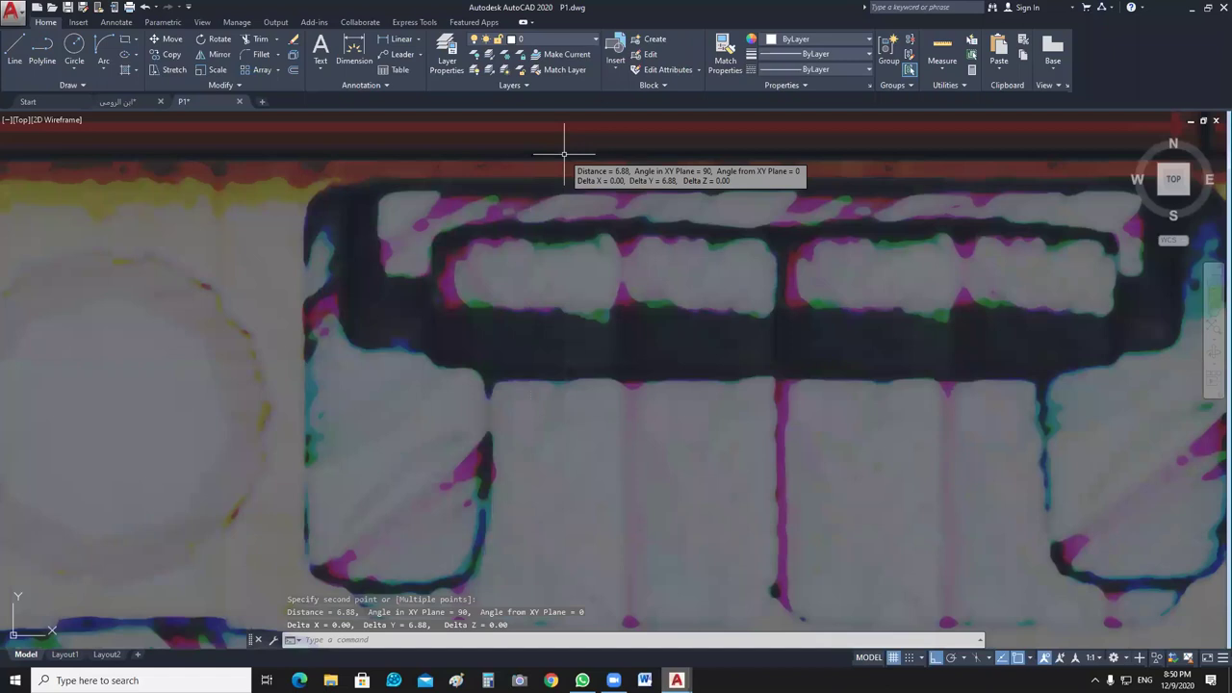
key("Escape")
Pan and zoom out to show the whole reference floor plan.
middle_click_drag(564, 153, 725, 382)
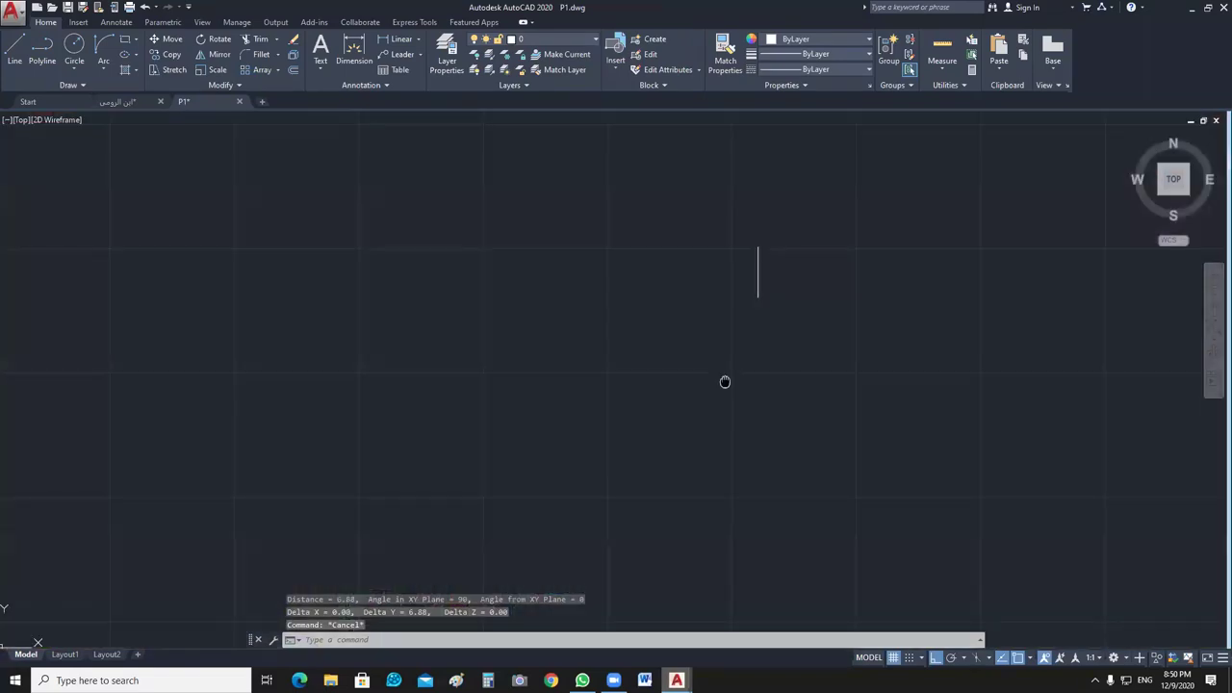
scroll(633, 275, "up", 3)
middle_click_drag(632, 275, 470, 446)
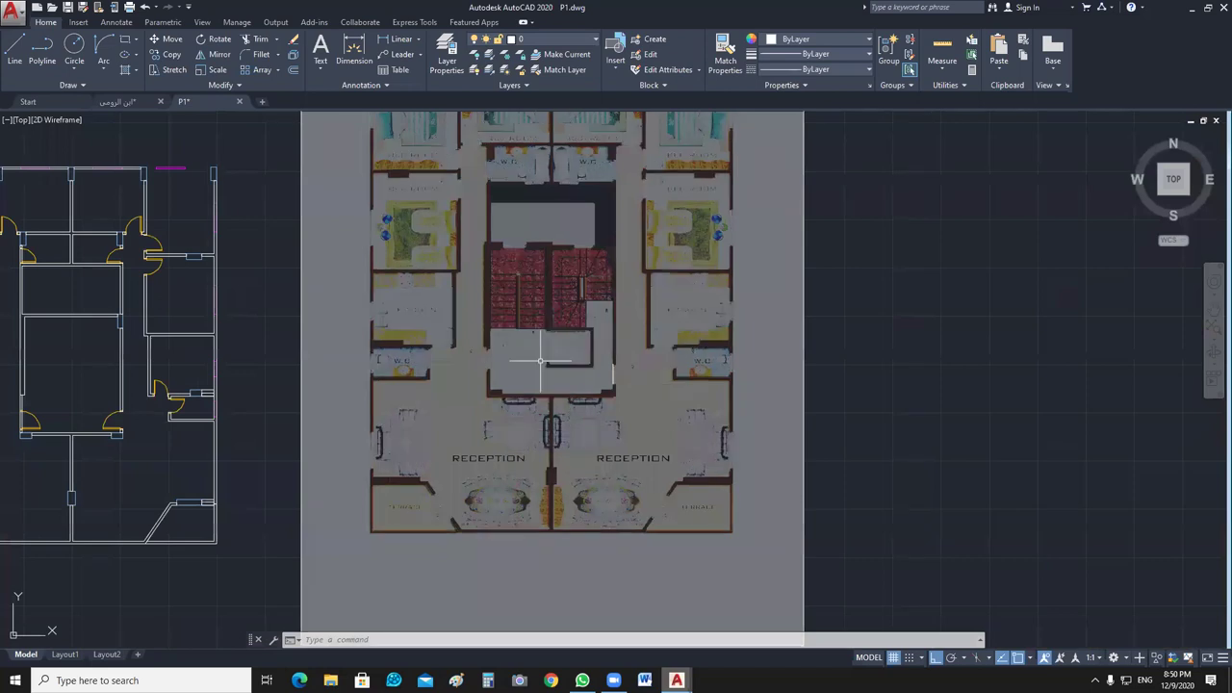
Measure the kitchen doorway from its left to right jamb with DIST, reading 1.00 wide.
scroll(655, 339, "up", 4)
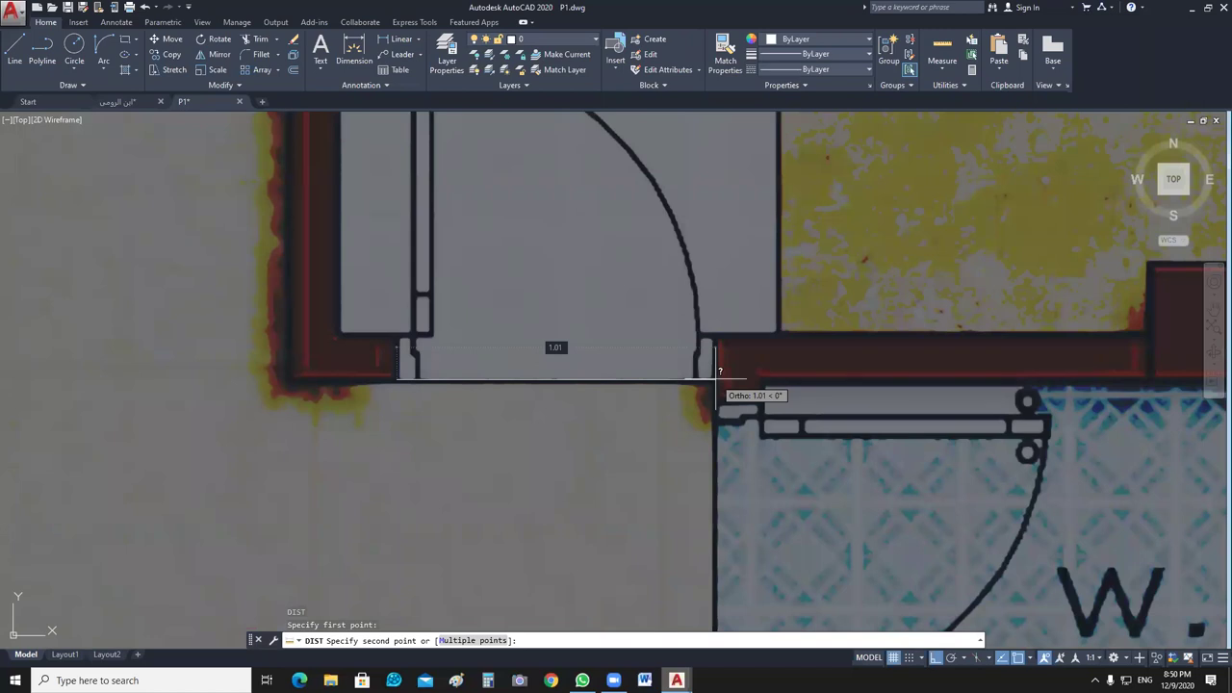
scroll(715, 379, "down", 2)
key("Escape")
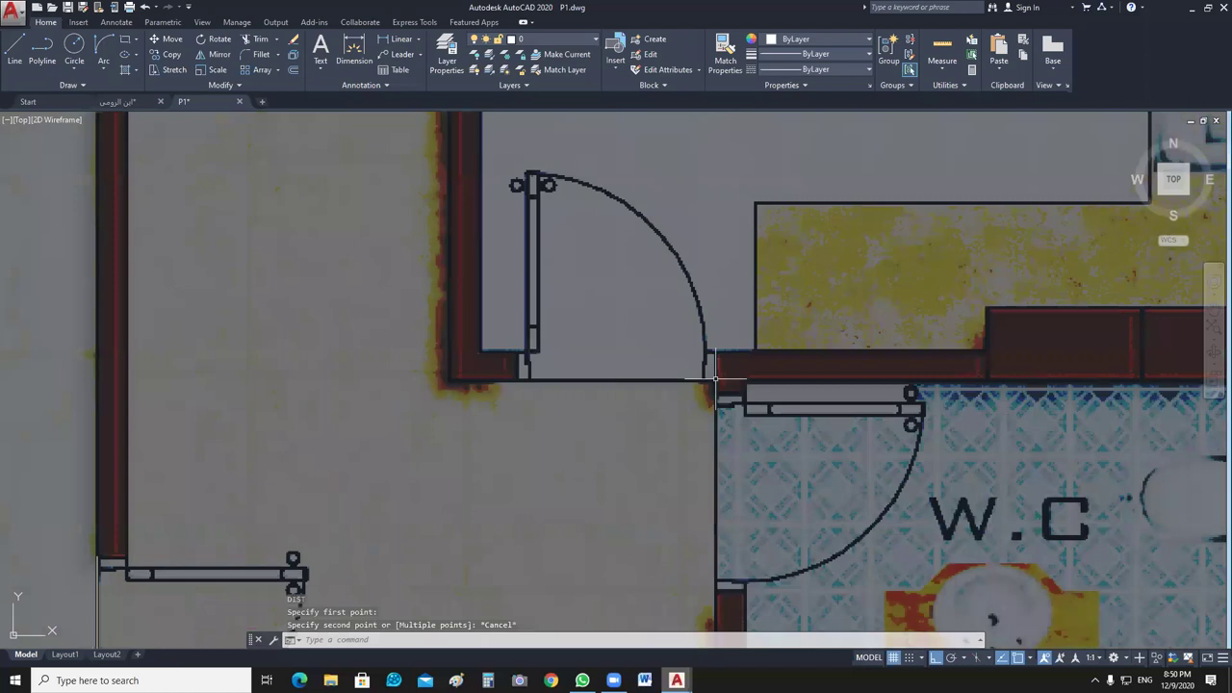
scroll(715, 378, "down", 3)
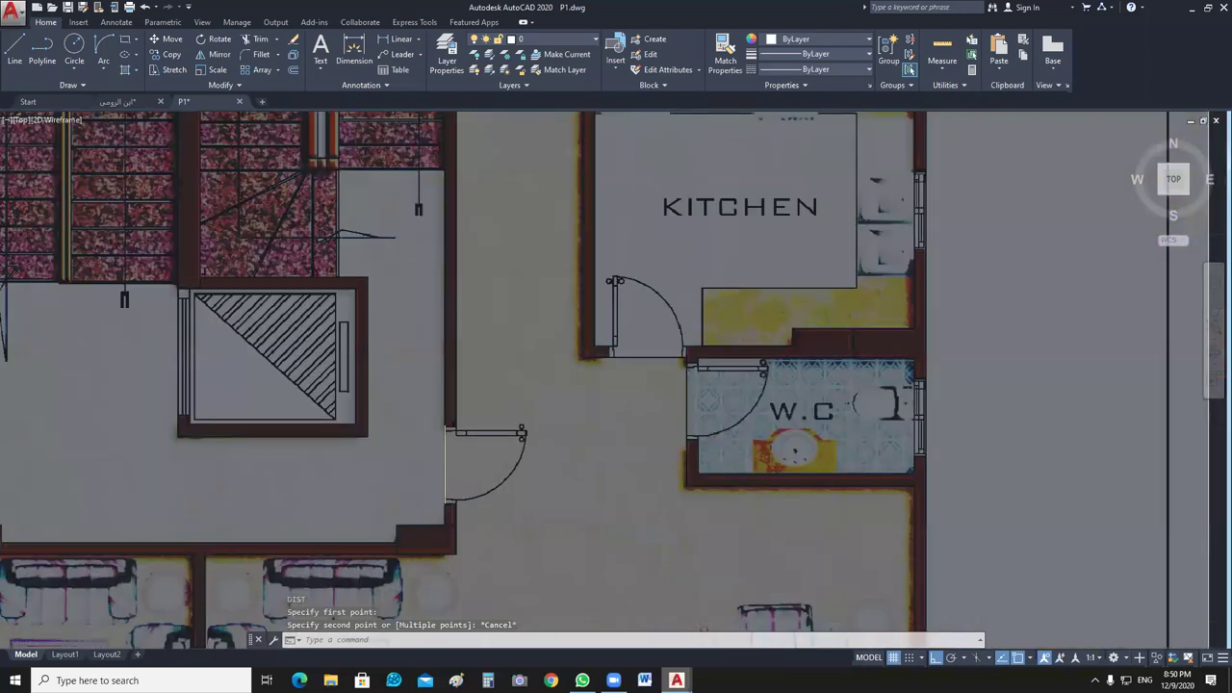
scroll(722, 397, "up", 4)
key("Return")
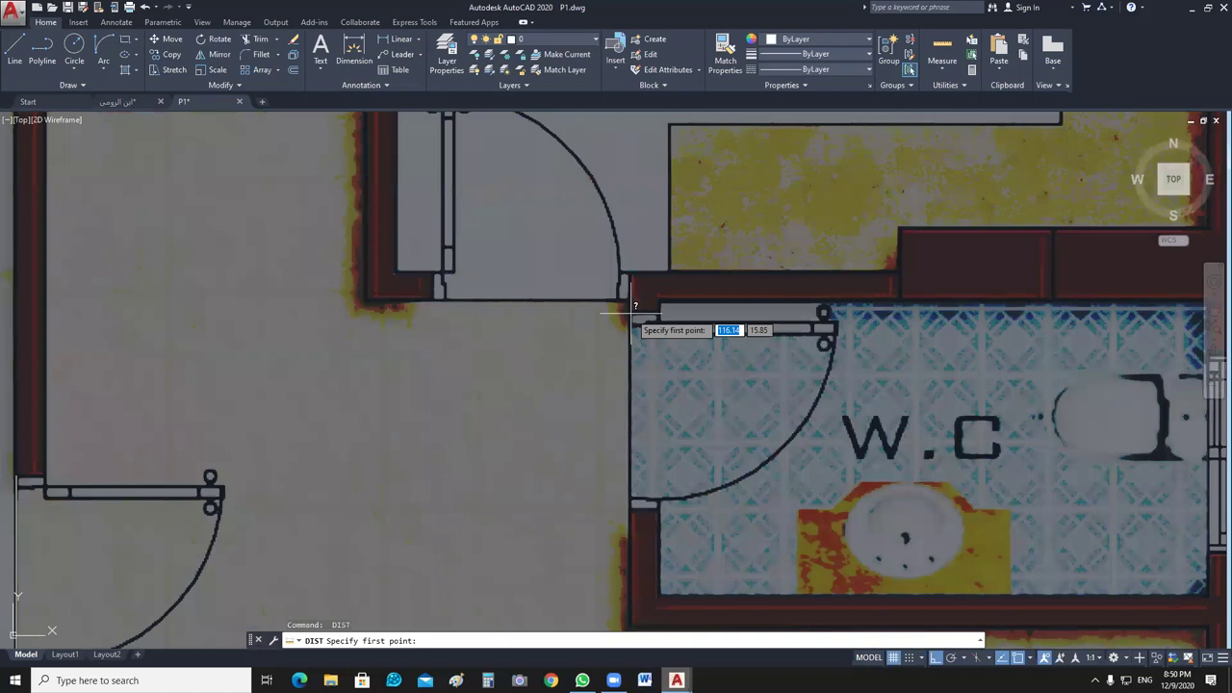
left_click(436, 299)
scroll(436, 299, "up", 2)
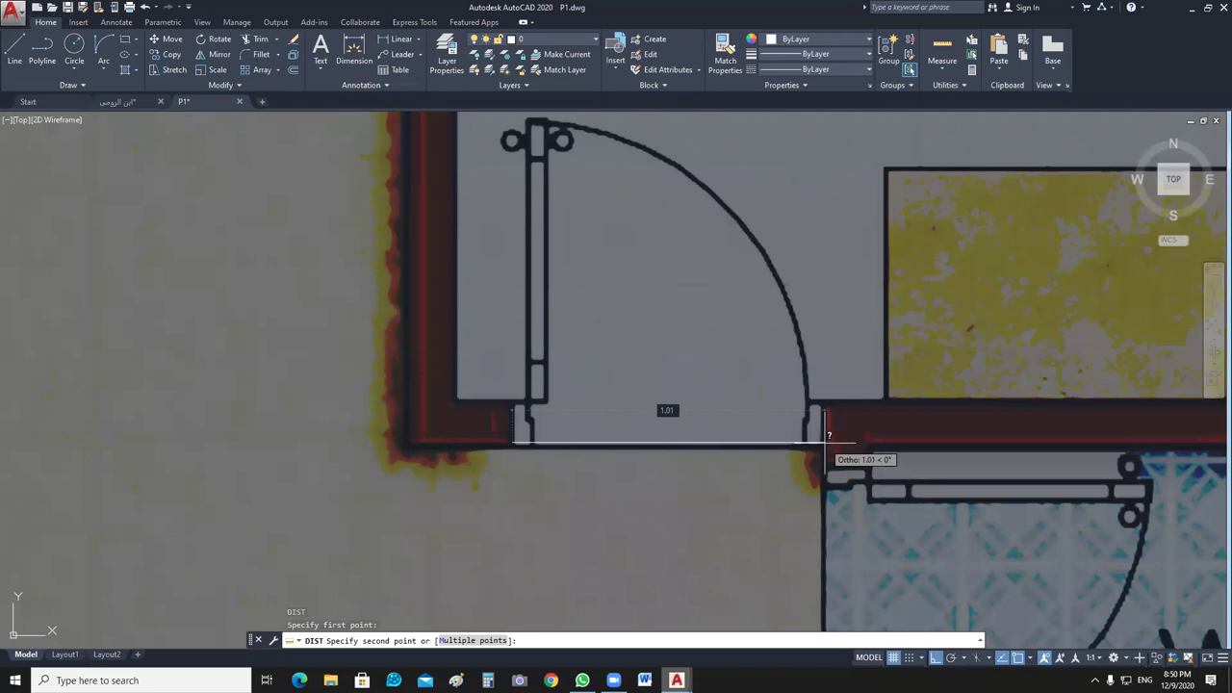
left_click(826, 438)
key("Return")
key("Escape")
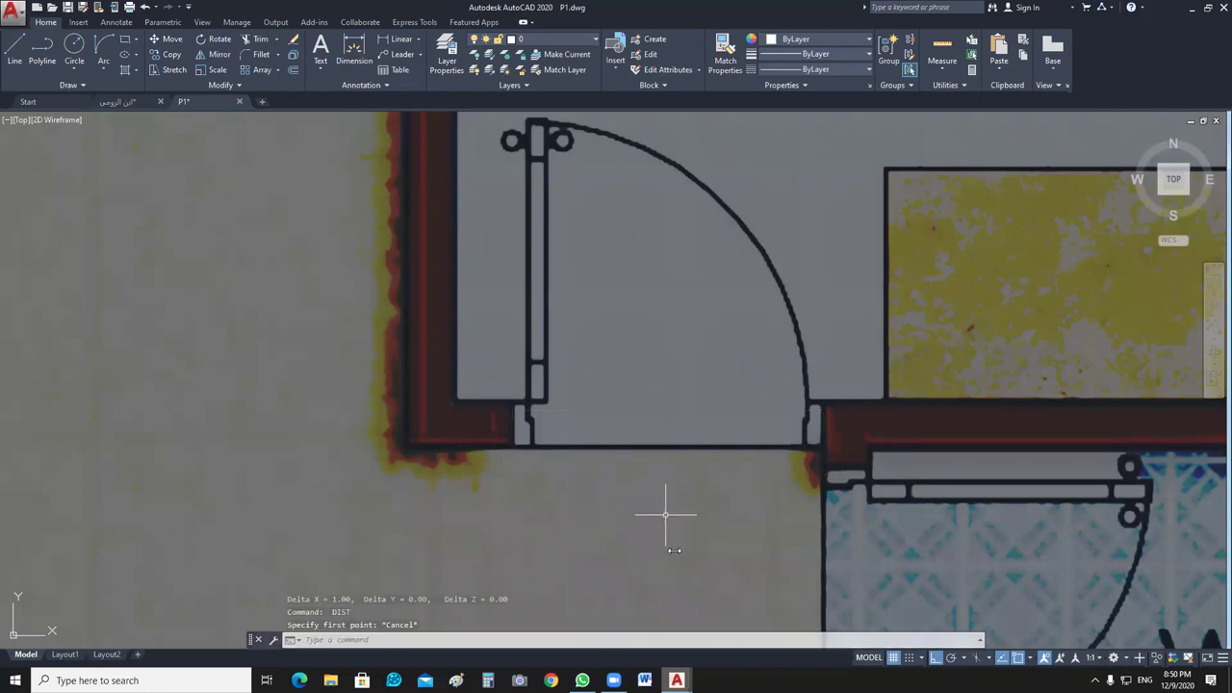
Draw a line across the doorway jambs and a 0.8-long reference line below it.
type("l")
key("Return")
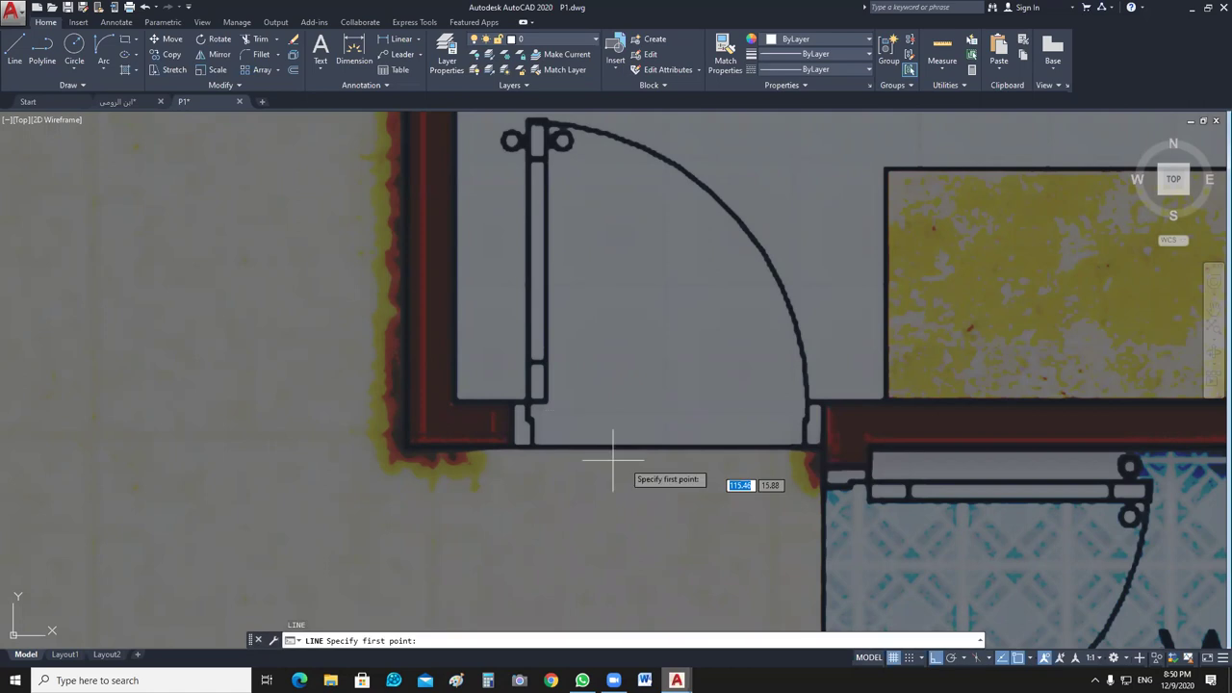
left_click(511, 446)
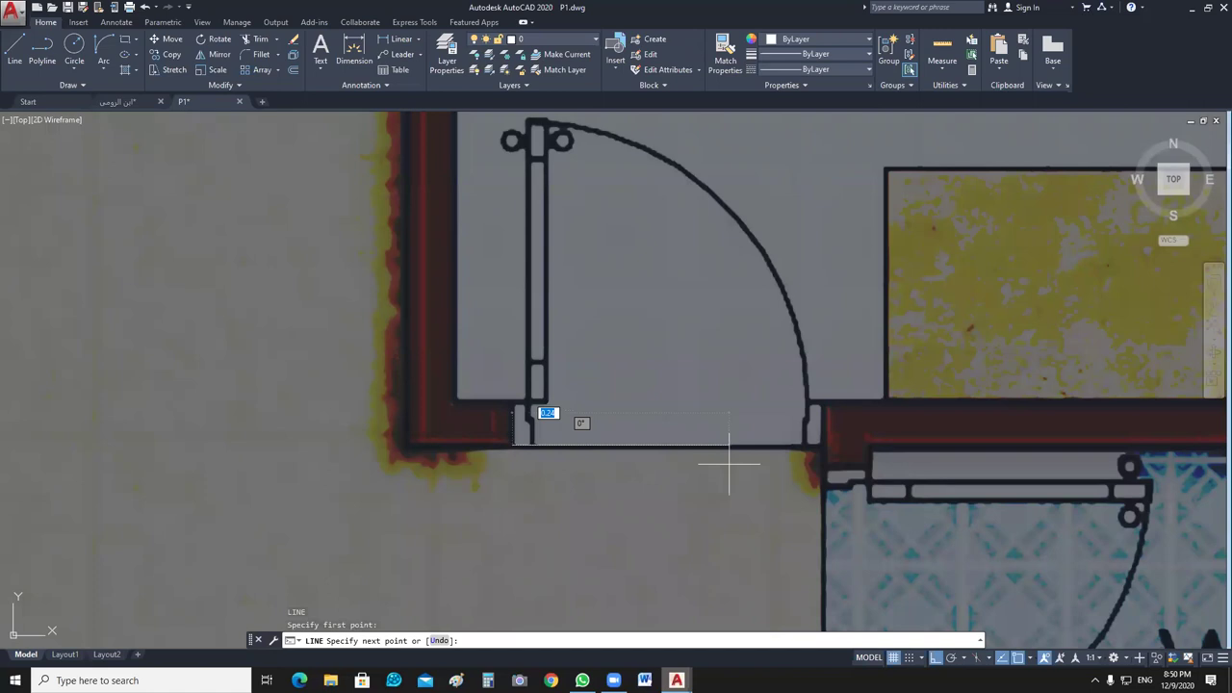
left_click(821, 443)
key("Return")
key("Return")
left_click(513, 502)
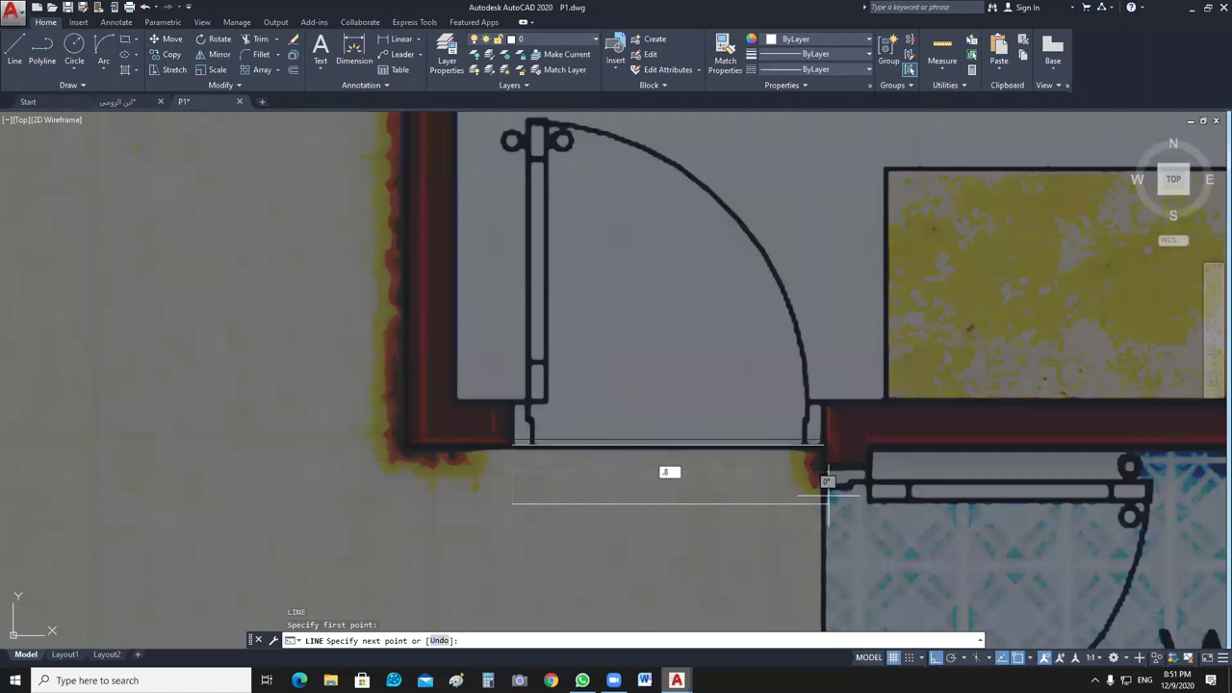
key("Return")
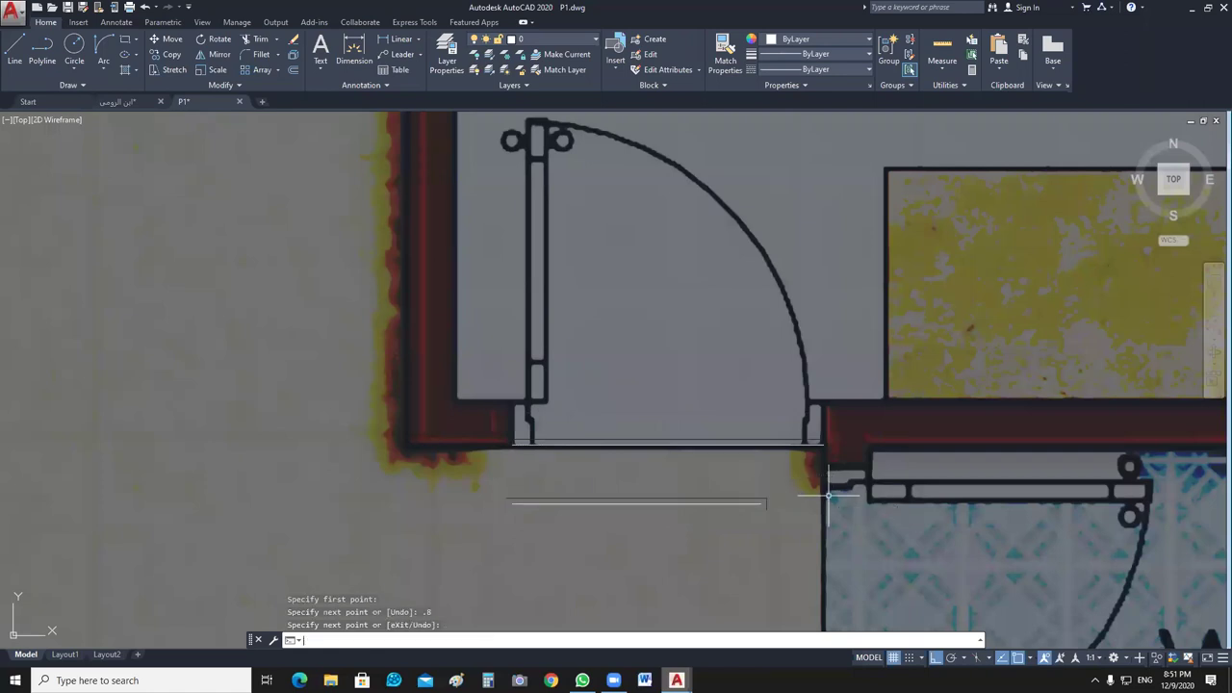
scroll(828, 495, "down", 5)
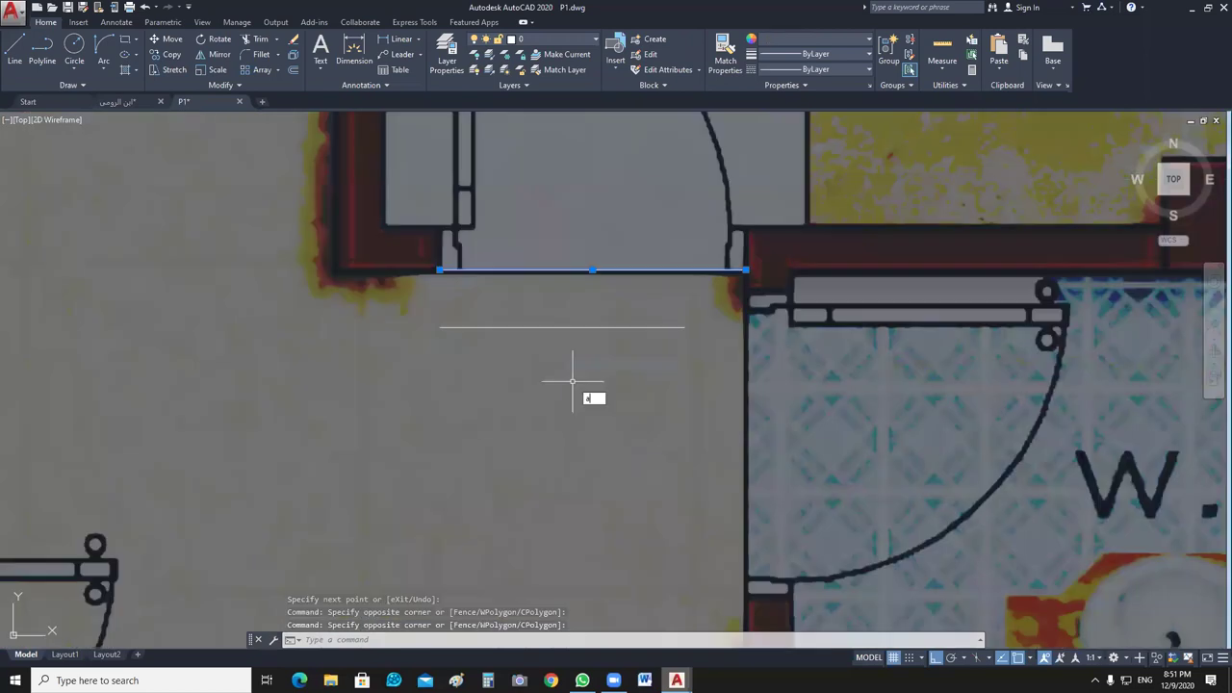
Align the image so the doorway ends meet the 0.8 line's ends, scaling it to fit.
type("l")
key("Return")
left_click(440, 271)
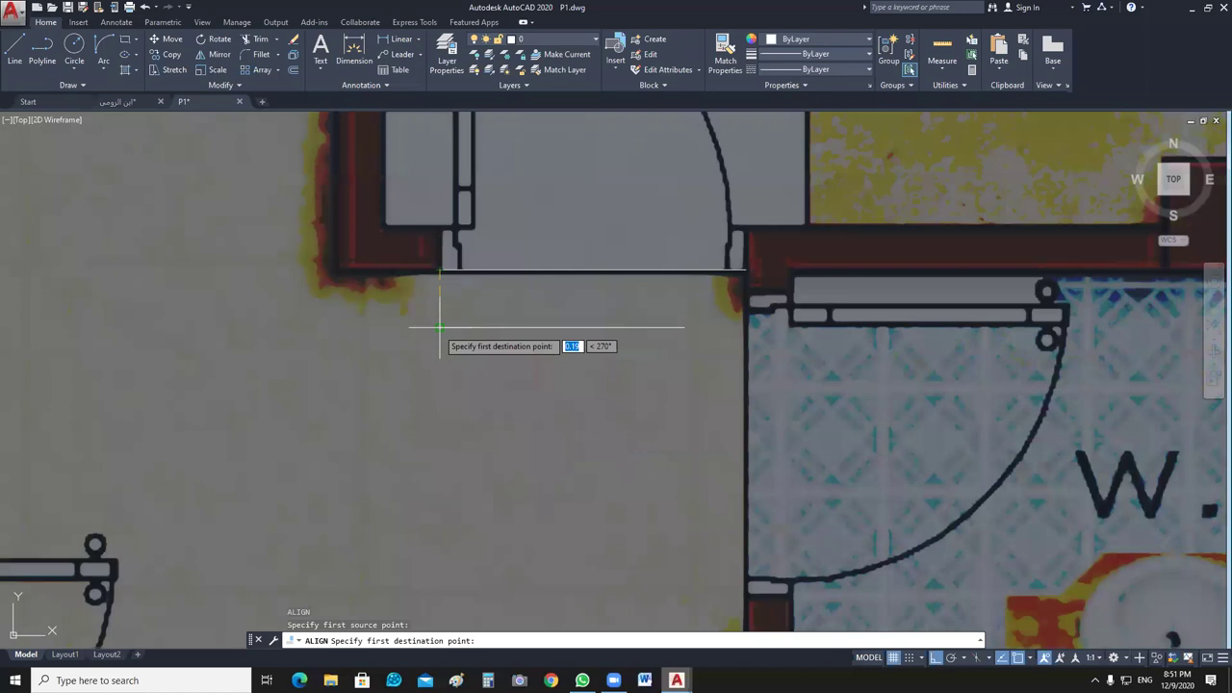
left_click(440, 327)
left_click(745, 270)
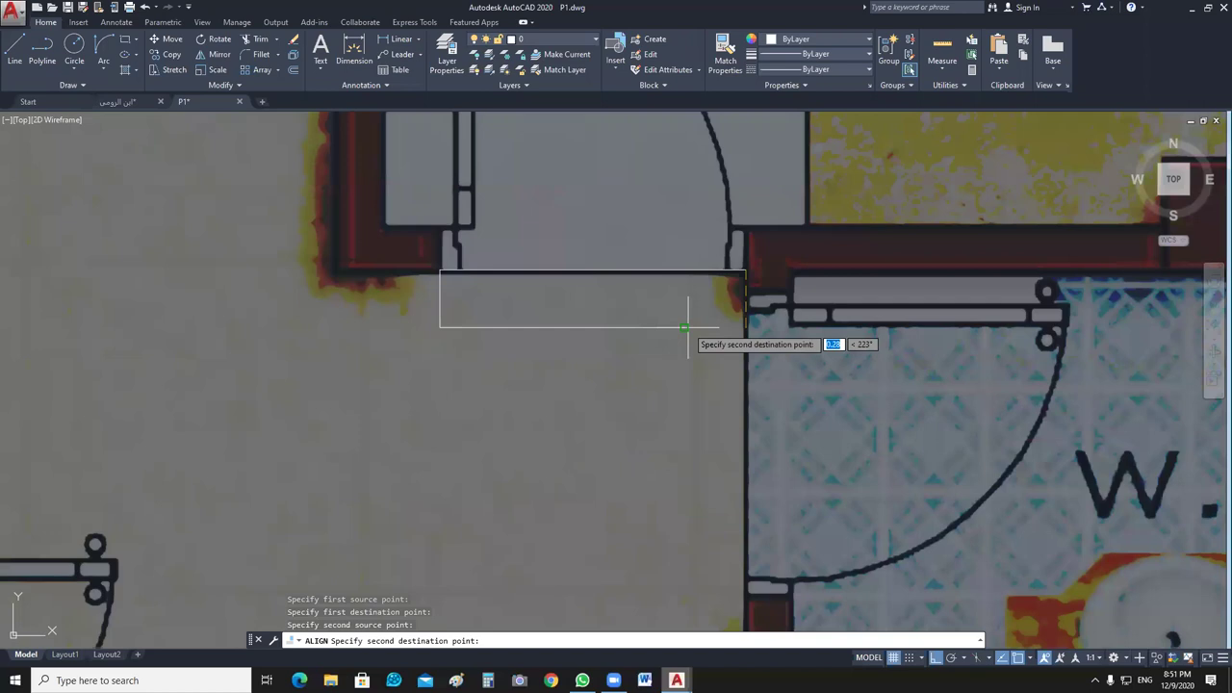
left_click(684, 327)
key("Return")
type("Y")
key("Return")
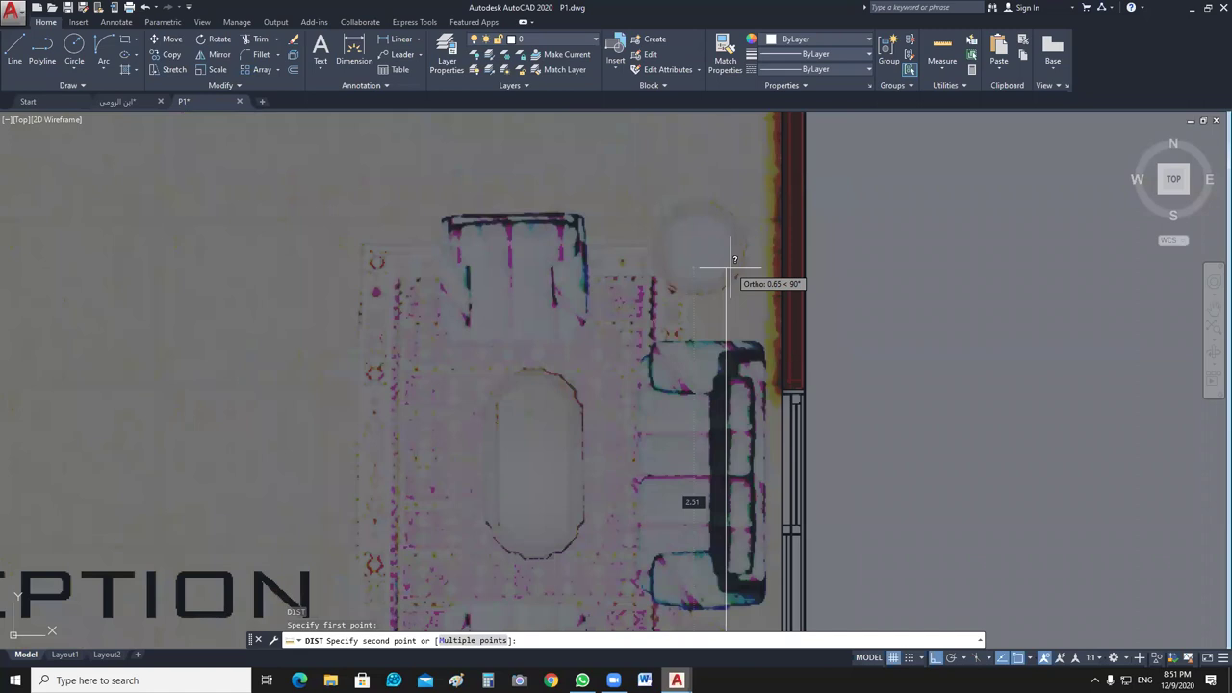
Pan to the reception's top wall to check its depth of about 4.02, then cancel.
middle_click_drag(729, 260, 737, 396)
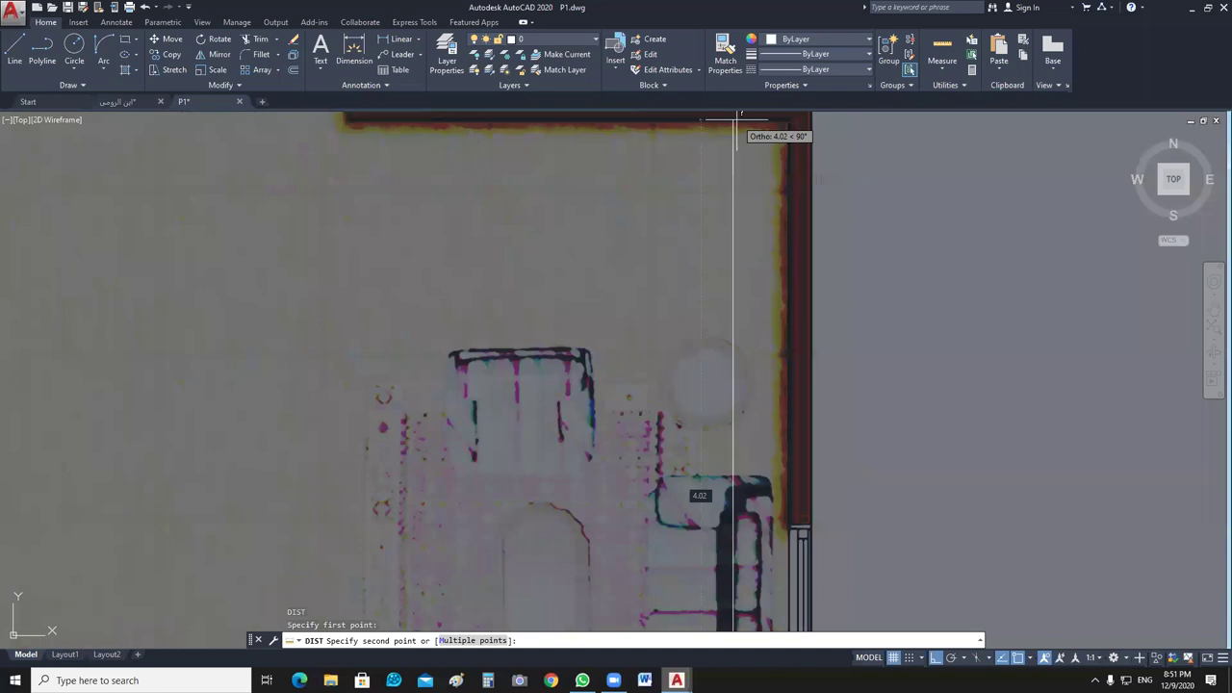
key("Escape")
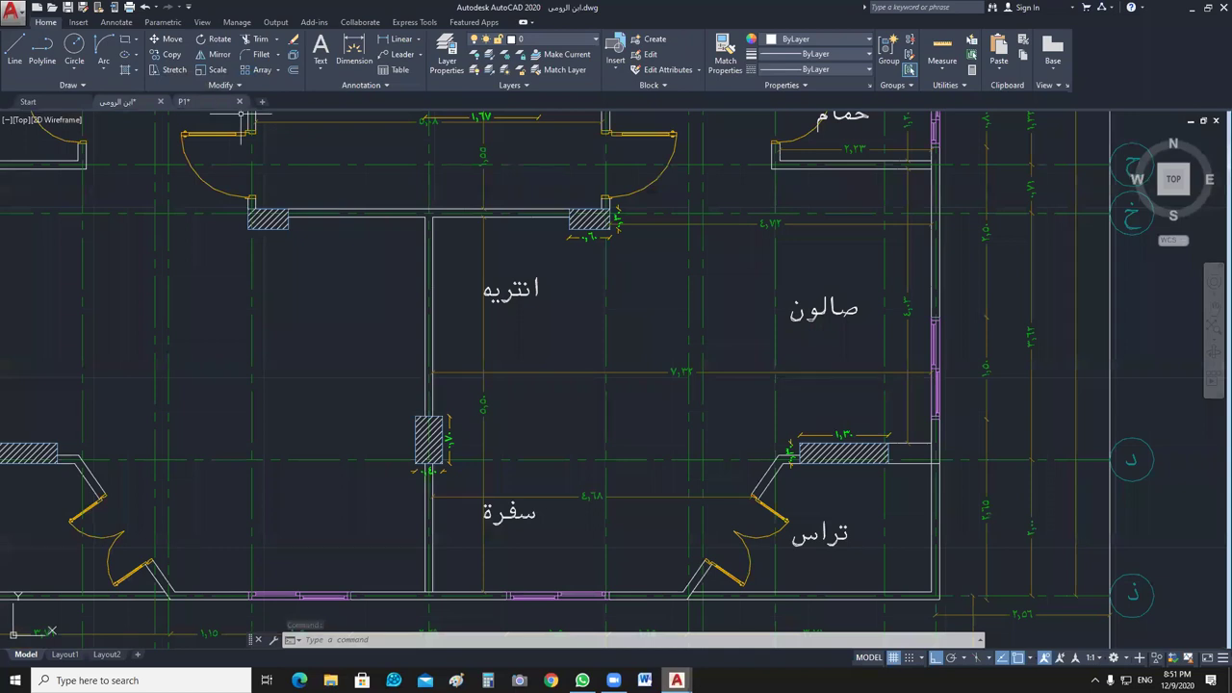
Pan P1 to the 0.80 doorway line, then compare it with the ابن الرومي drawing.
left_click(184, 101)
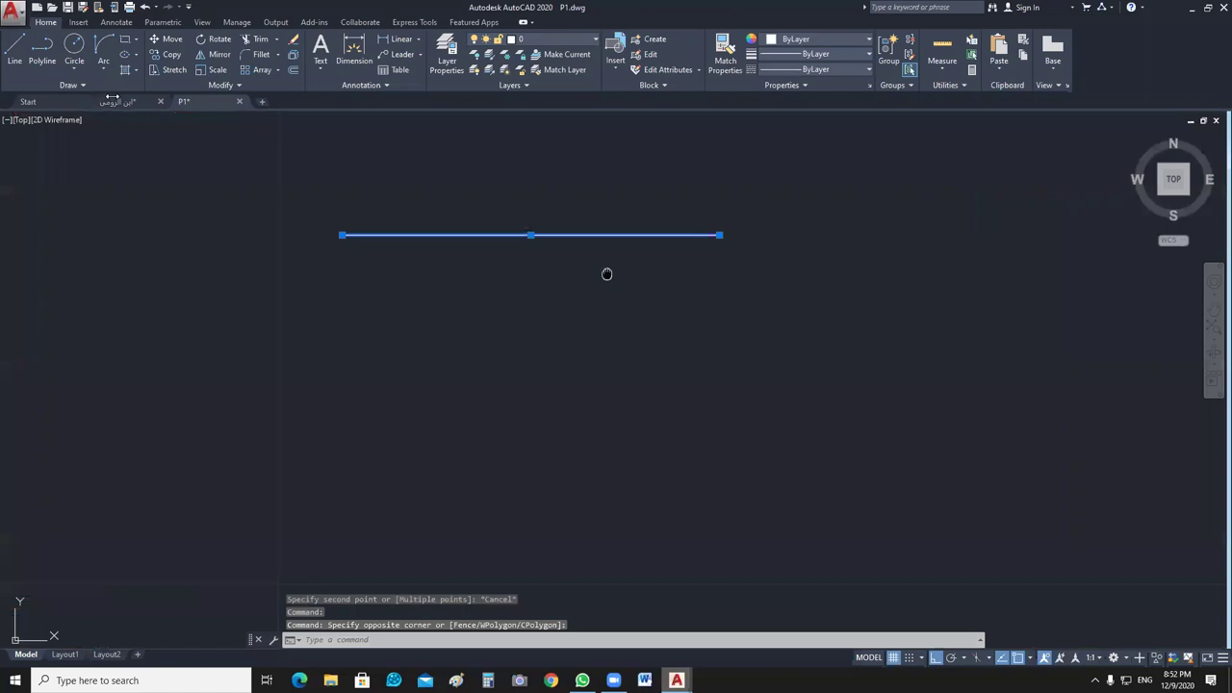
middle_click_drag(606, 273, 620, 375)
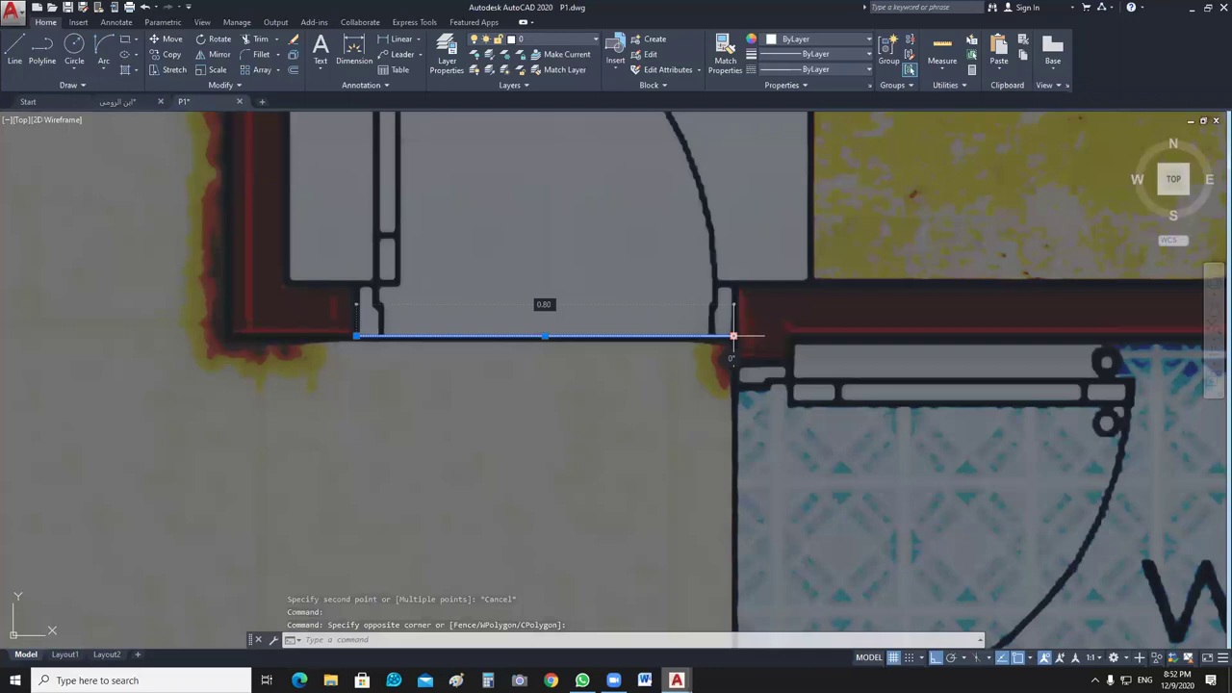
key("ctrl+Tab")
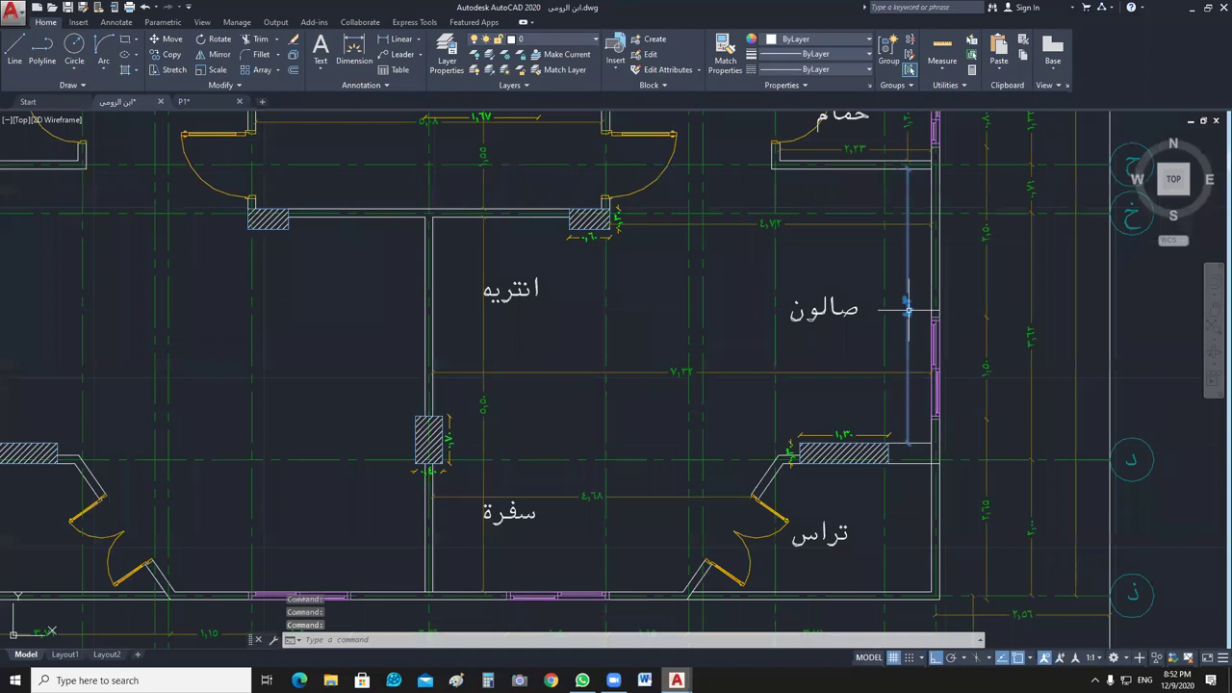
Return to P1 and pan and zoom out until the whole faded reference plan shows.
key("ctrl+Tab")
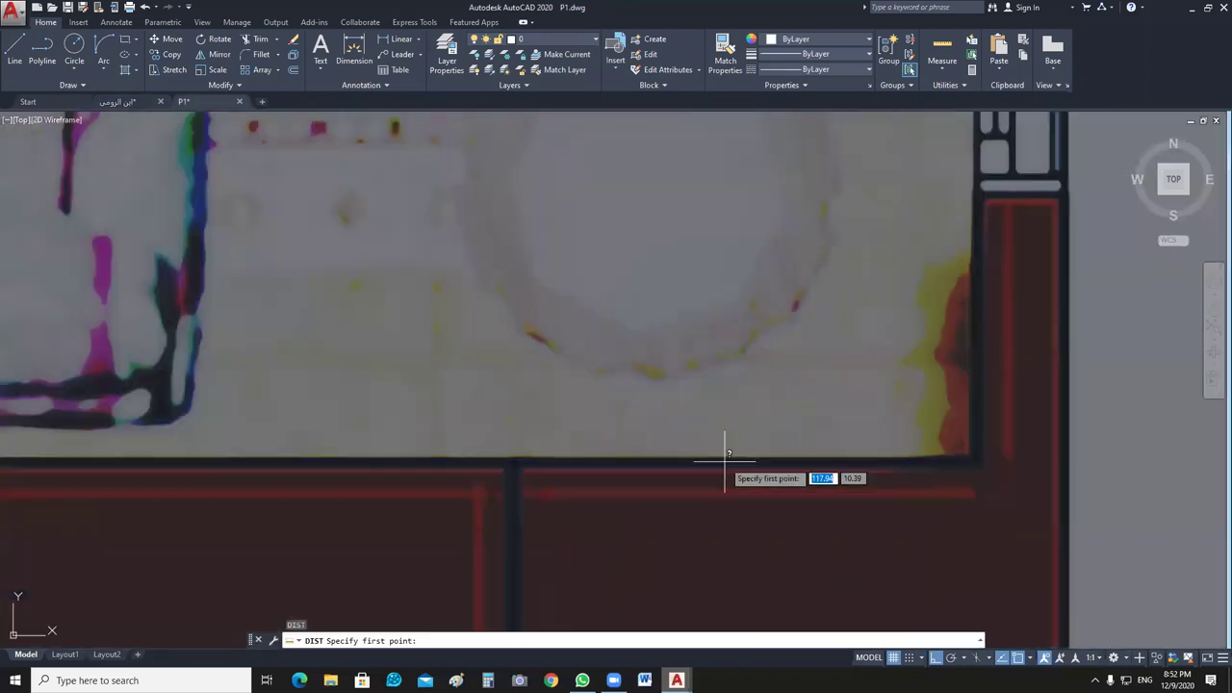
left_click(725, 460)
scroll(731, 462, "down", 3)
middle_click_drag(760, 452, 772, 542)
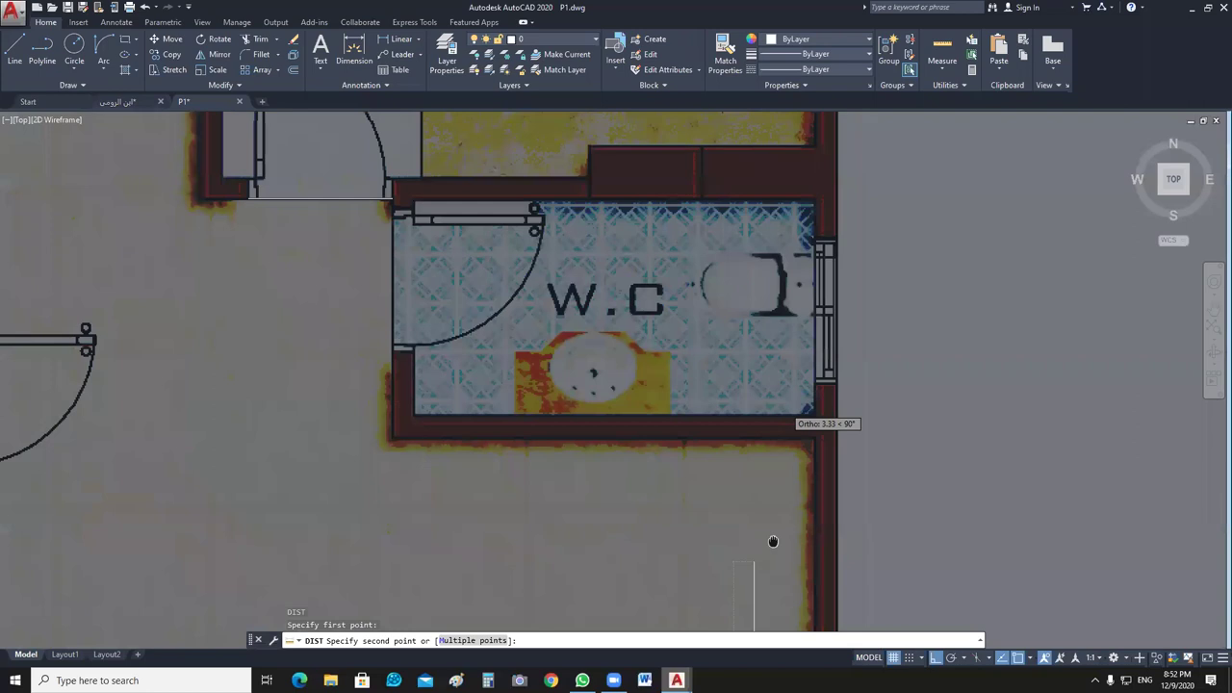
scroll(770, 482, "up", 7)
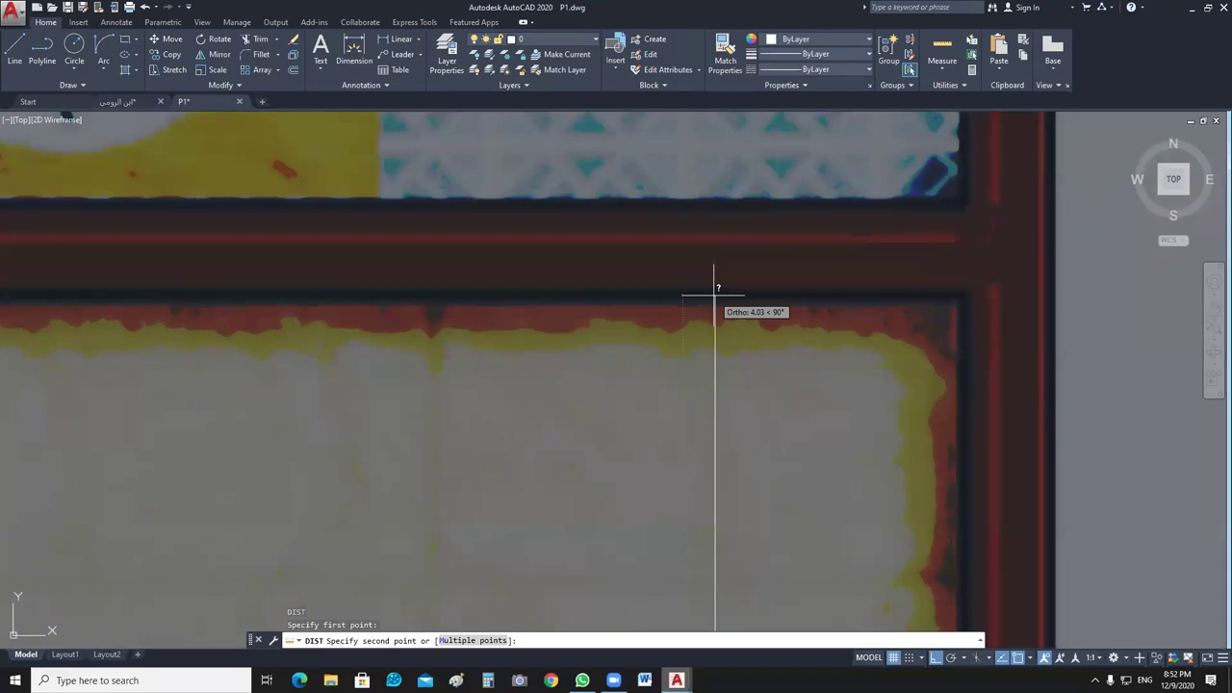
key("Escape")
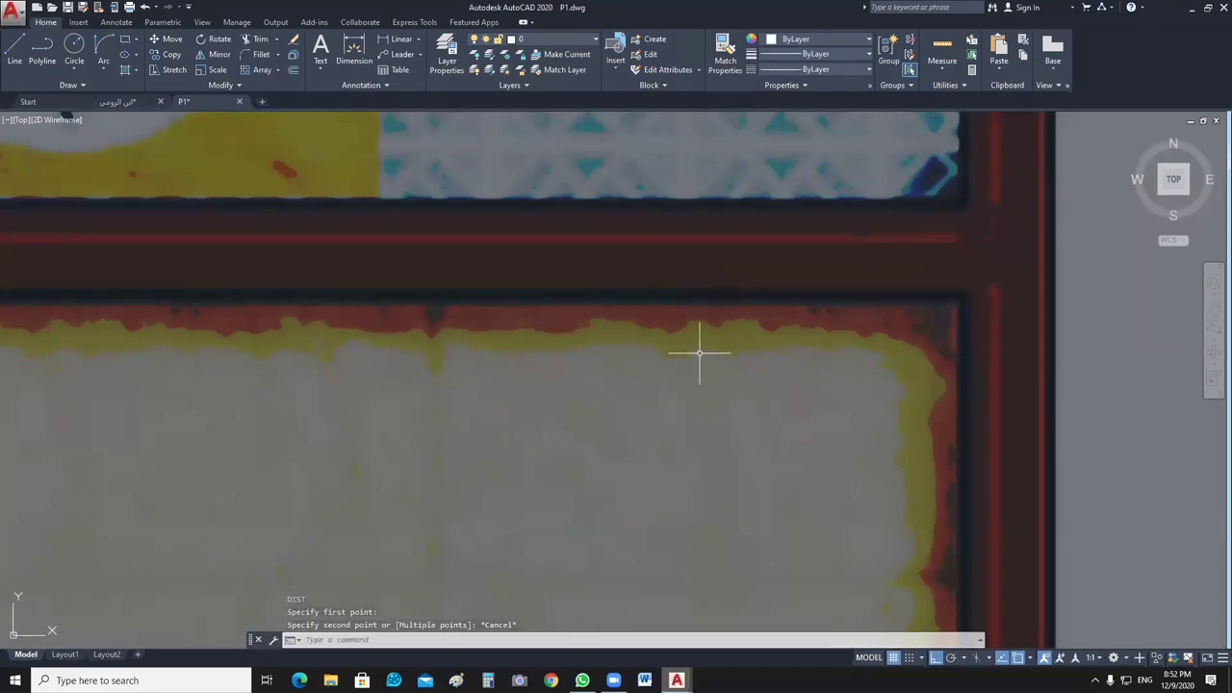
middle_click_drag(700, 353, 743, 296)
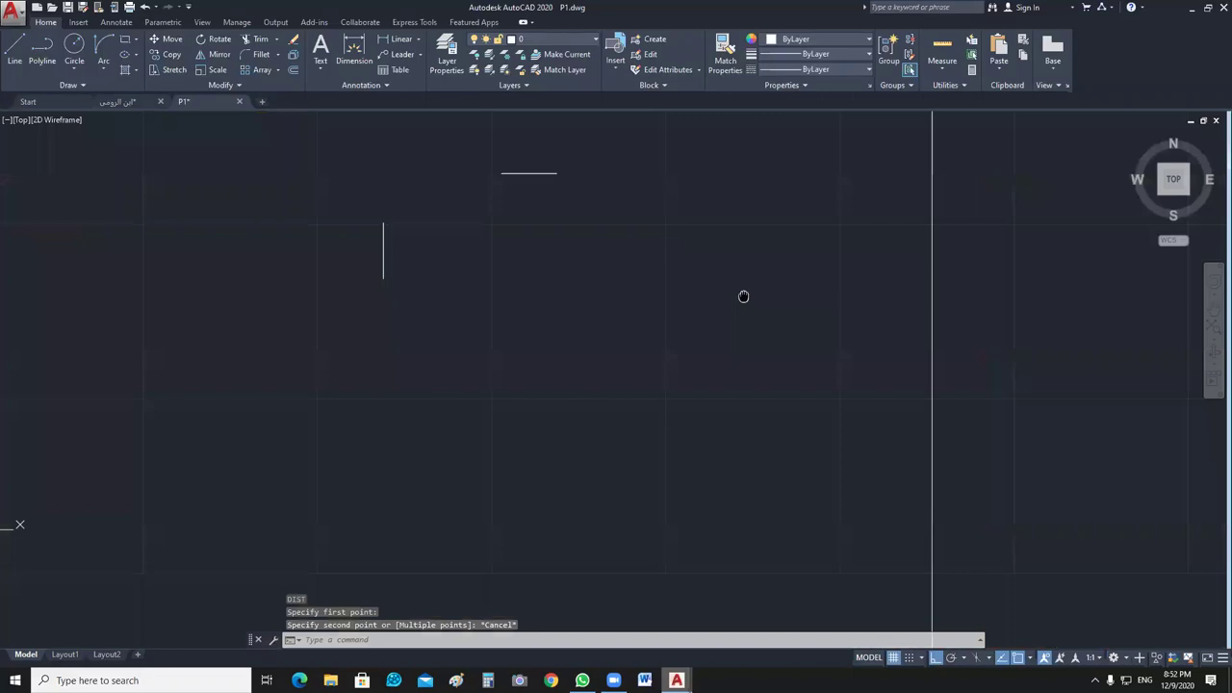
scroll(776, 379, "down", 1)
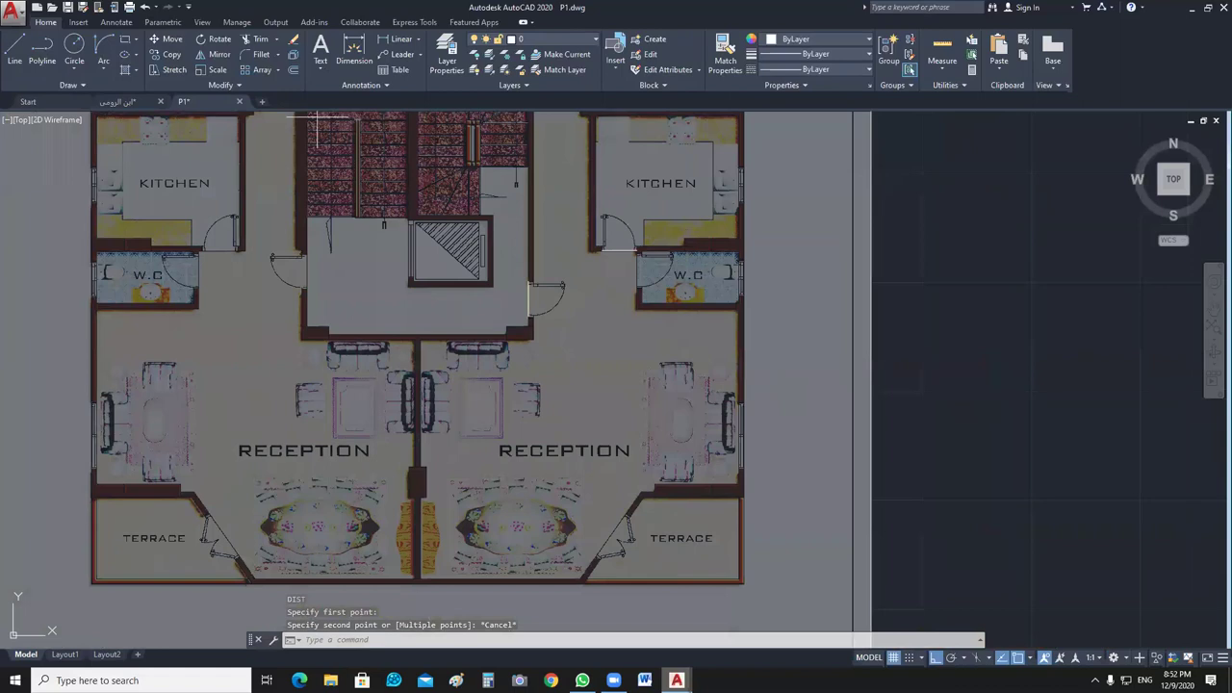
Add a 4.03 linear dimension along the right reception's wall.
left_click(401, 38)
scroll(751, 626, "up", 1)
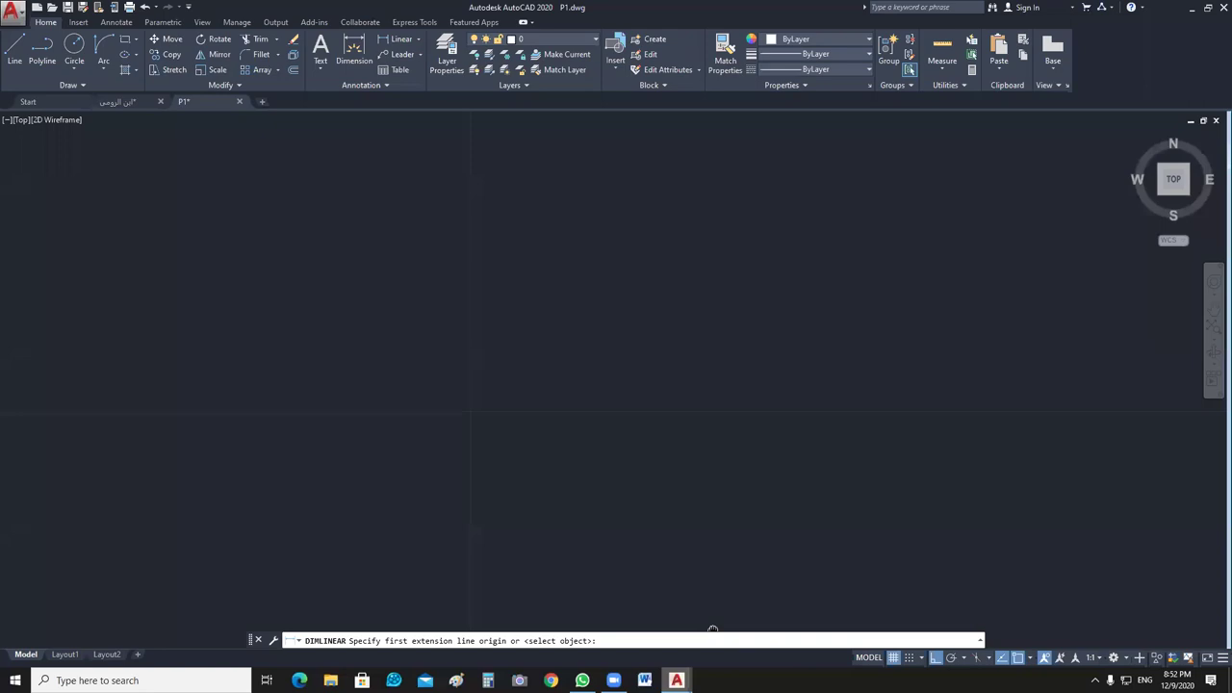
left_click(652, 118)
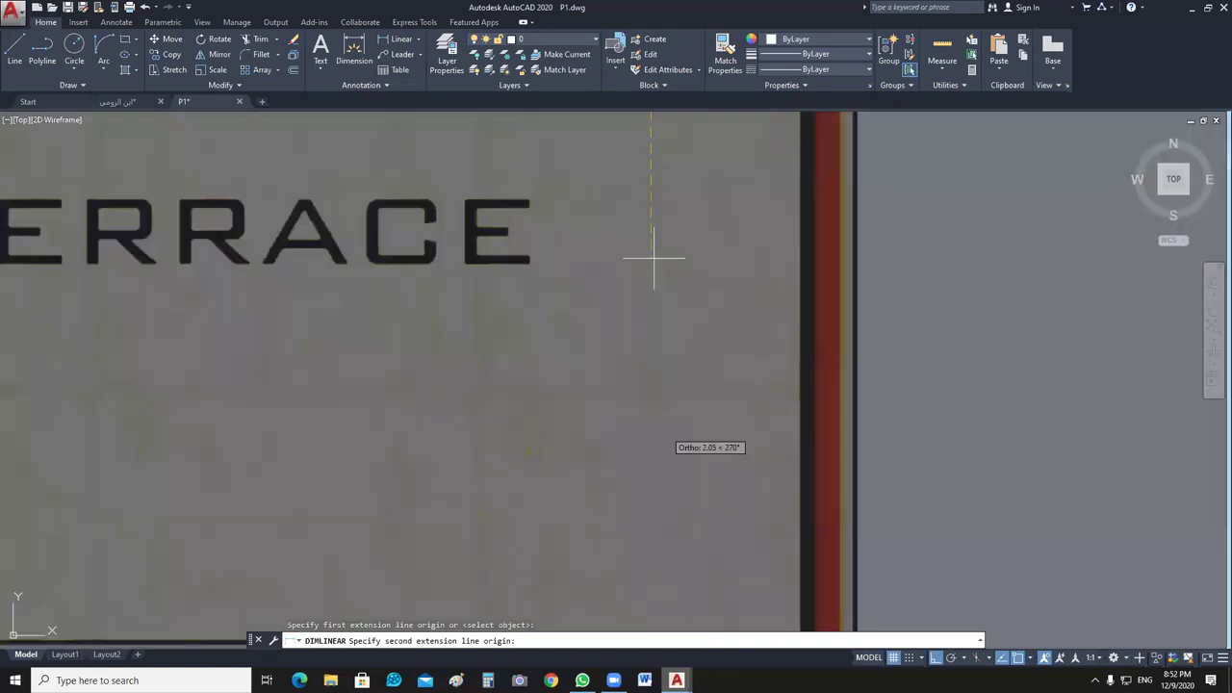
scroll(725, 580, "down", 2)
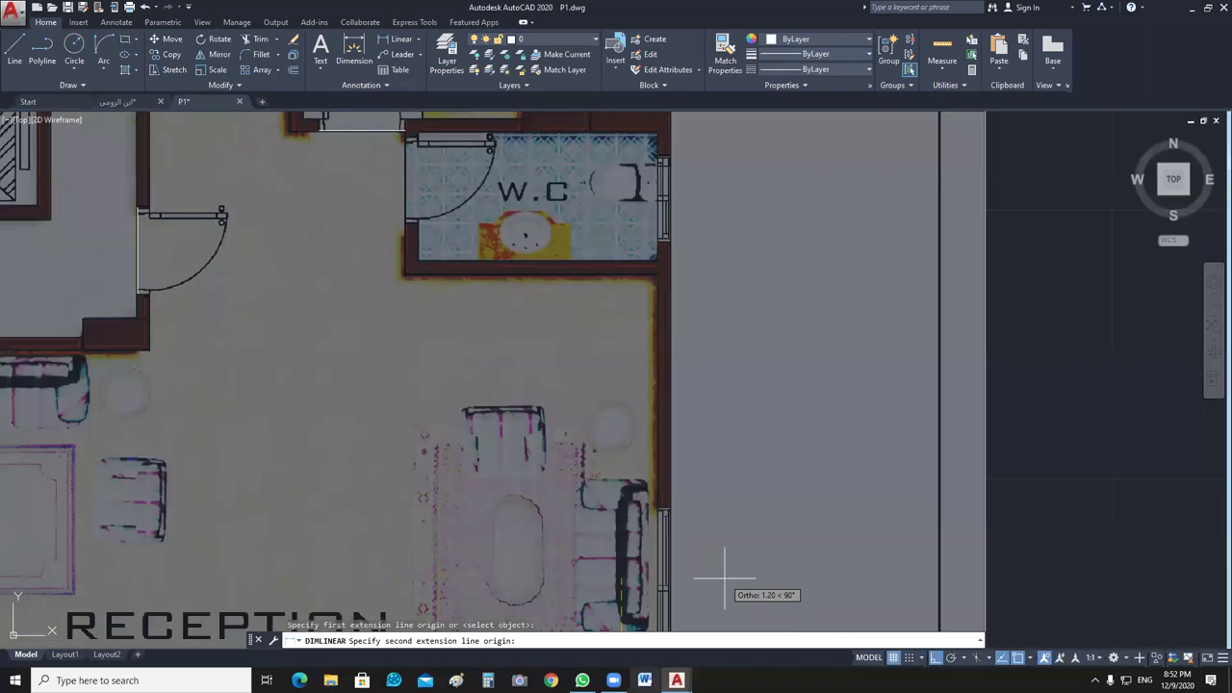
scroll(724, 580, "up", 3)
left_click(834, 261)
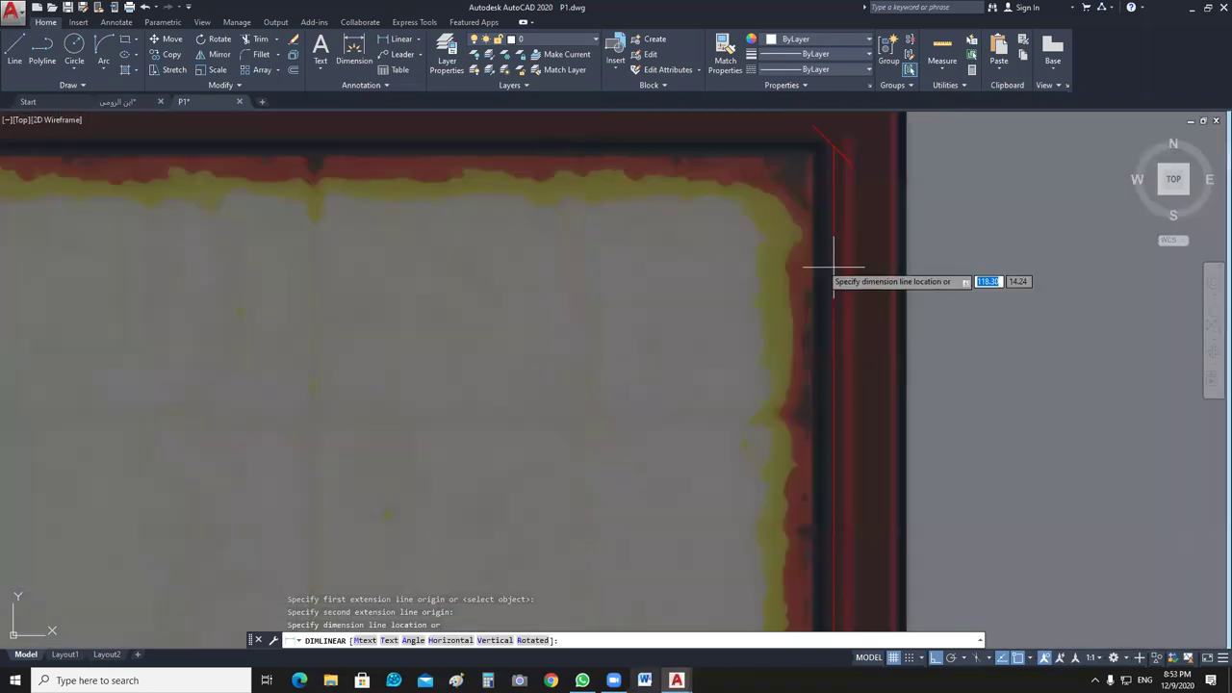
left_click(662, 260)
Bring the RECEPTION area into view and compare it with the صالون in the Arabic-labelled plan.
scroll(687, 451, "down", 3)
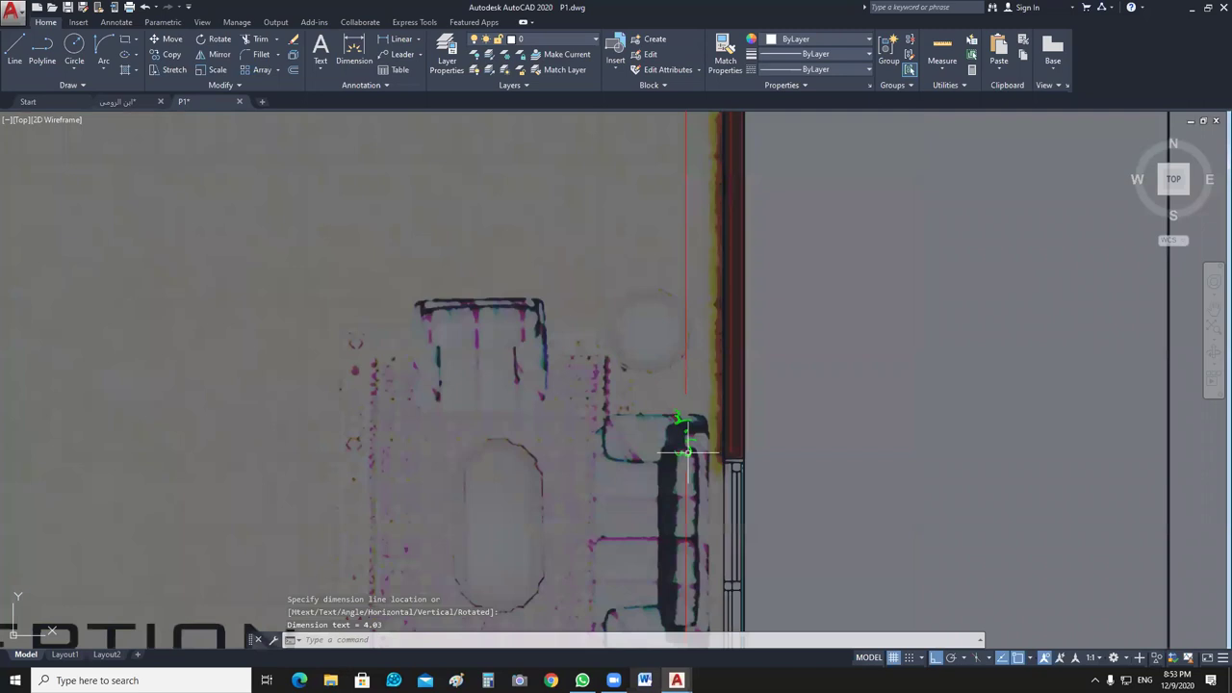
middle_click_drag(687, 451, 739, 396)
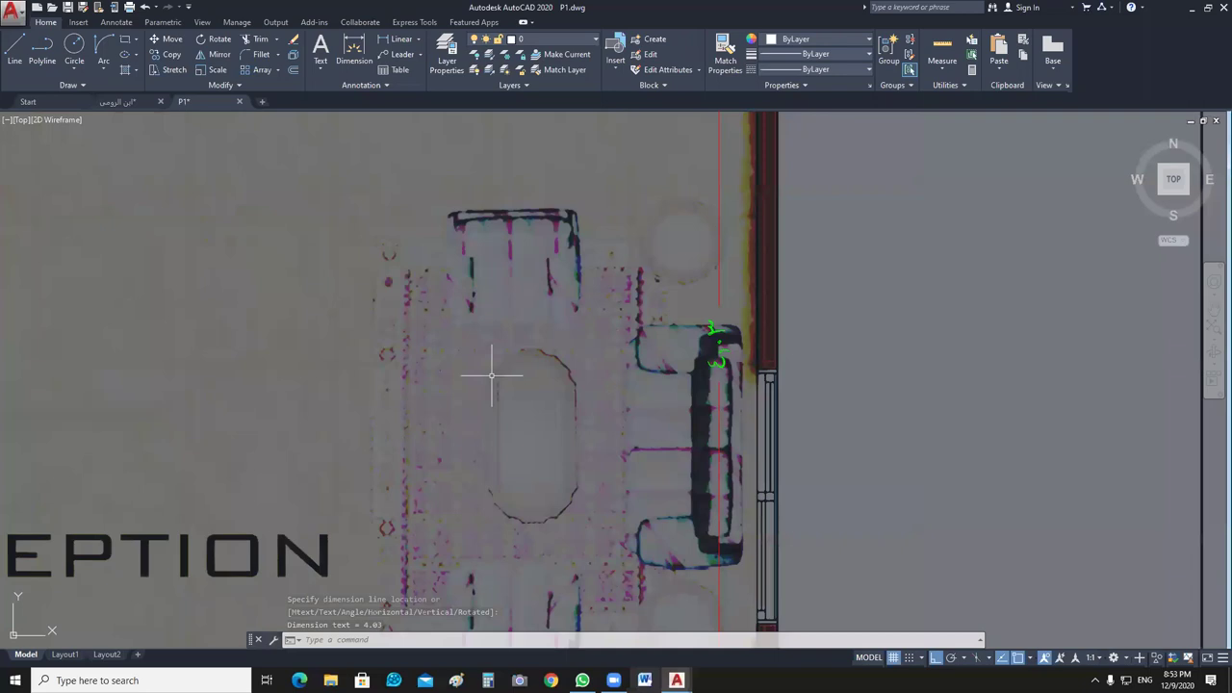
key("ctrl+Tab")
scroll(852, 301, "up", 3)
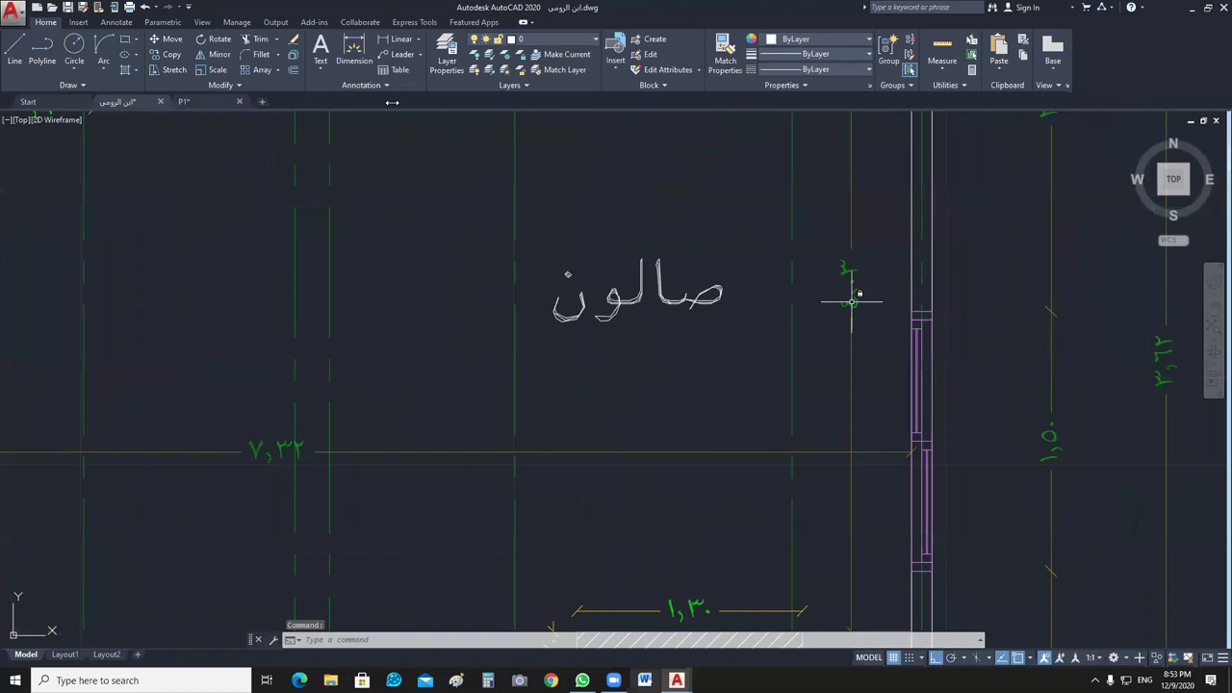
Dimension the reception's depth at 5.50 in P1 and compare it with the Arabic-labelled plan.
scroll(786, 378, "down", 6)
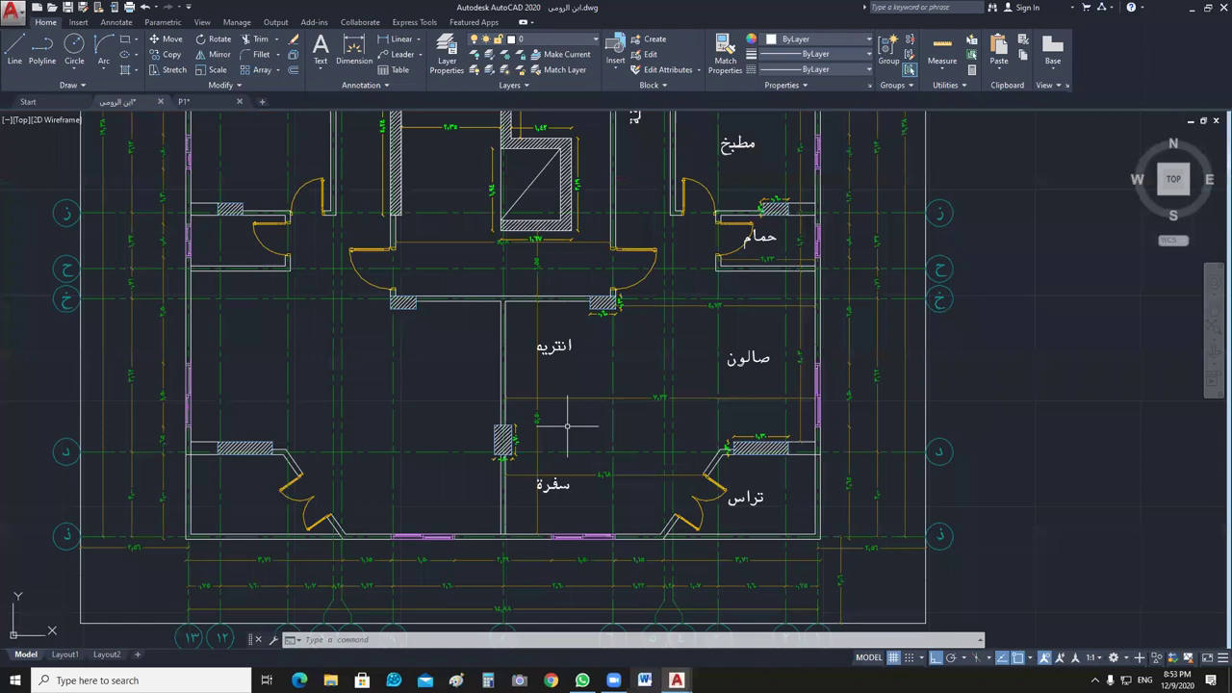
key("ctrl+Tab")
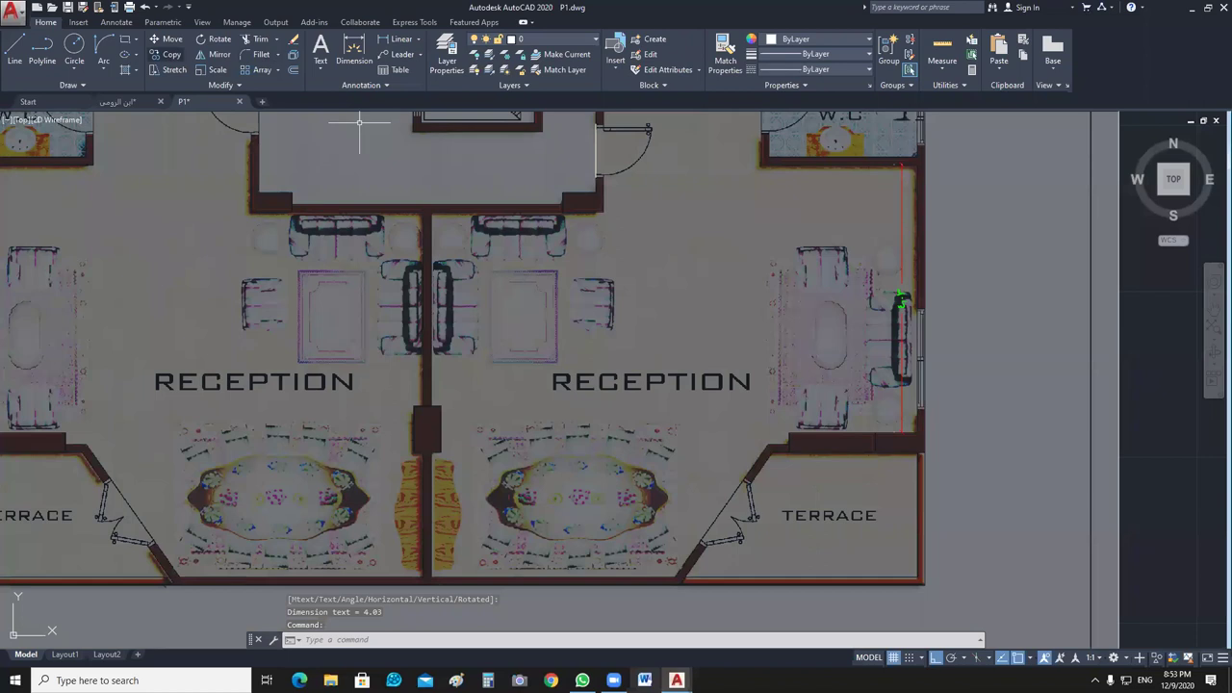
key("space")
left_click(359, 123)
mouse_move(359, 123)
middle_mouse_down()
mouse_move(511, 503)
mouse_move(528, 254)
middle_mouse_up()
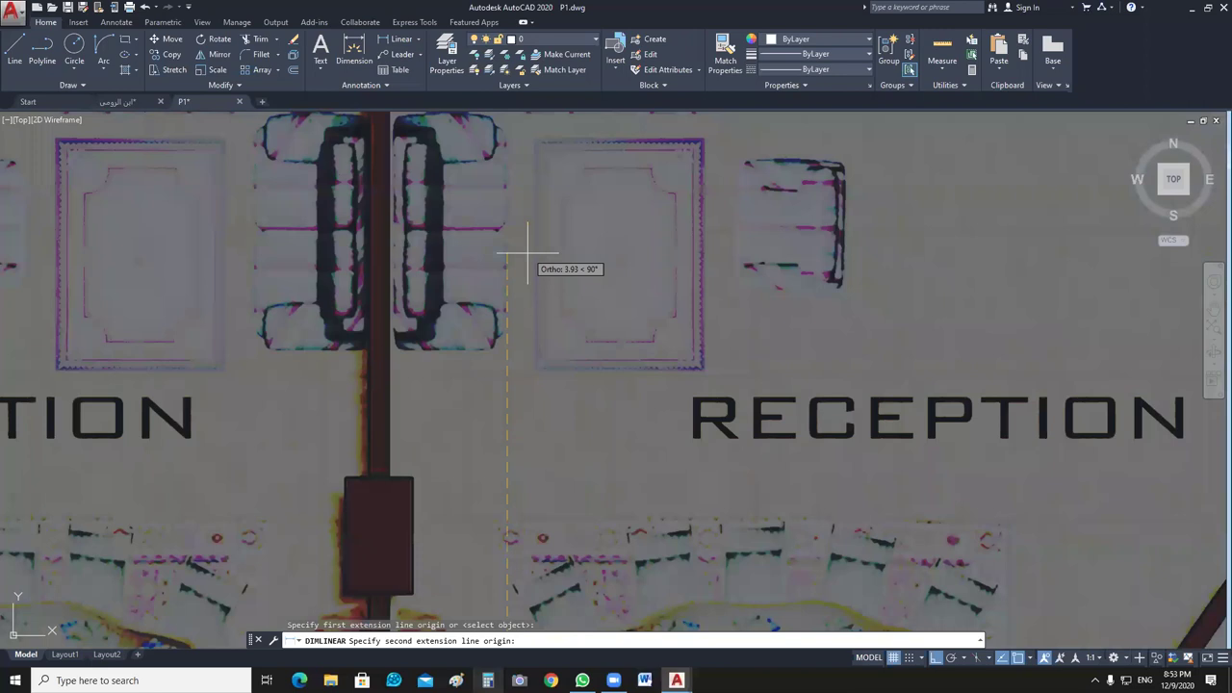
left_click(528, 252)
mouse_move(528, 252)
middle_mouse_down()
mouse_move(622, 238)
mouse_move(517, 335)
middle_mouse_up()
scroll(623, 237, "down", 4)
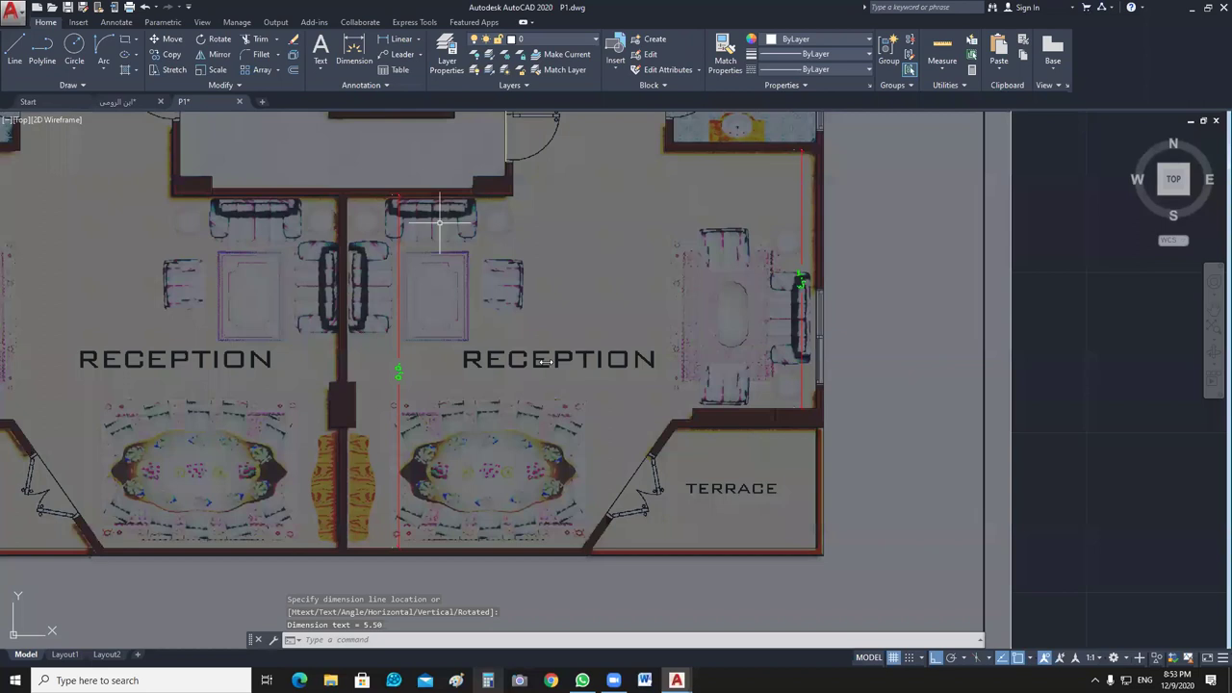
key("ctrl+Tab")
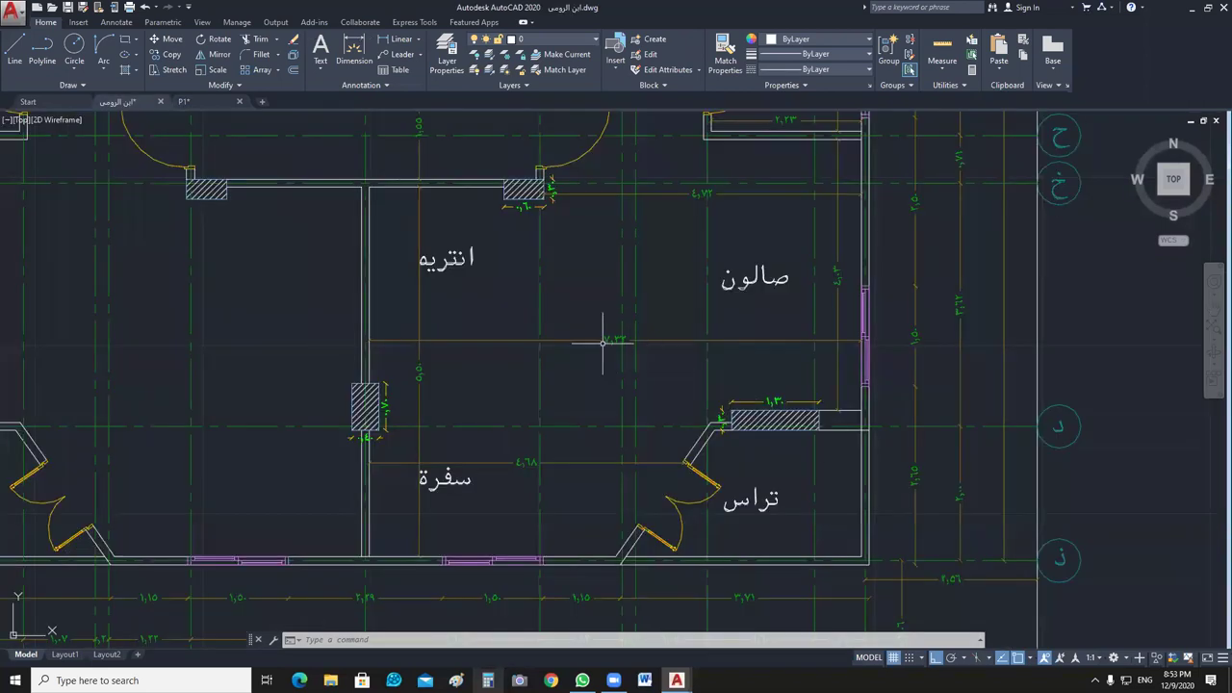
key("ctrl+Tab")
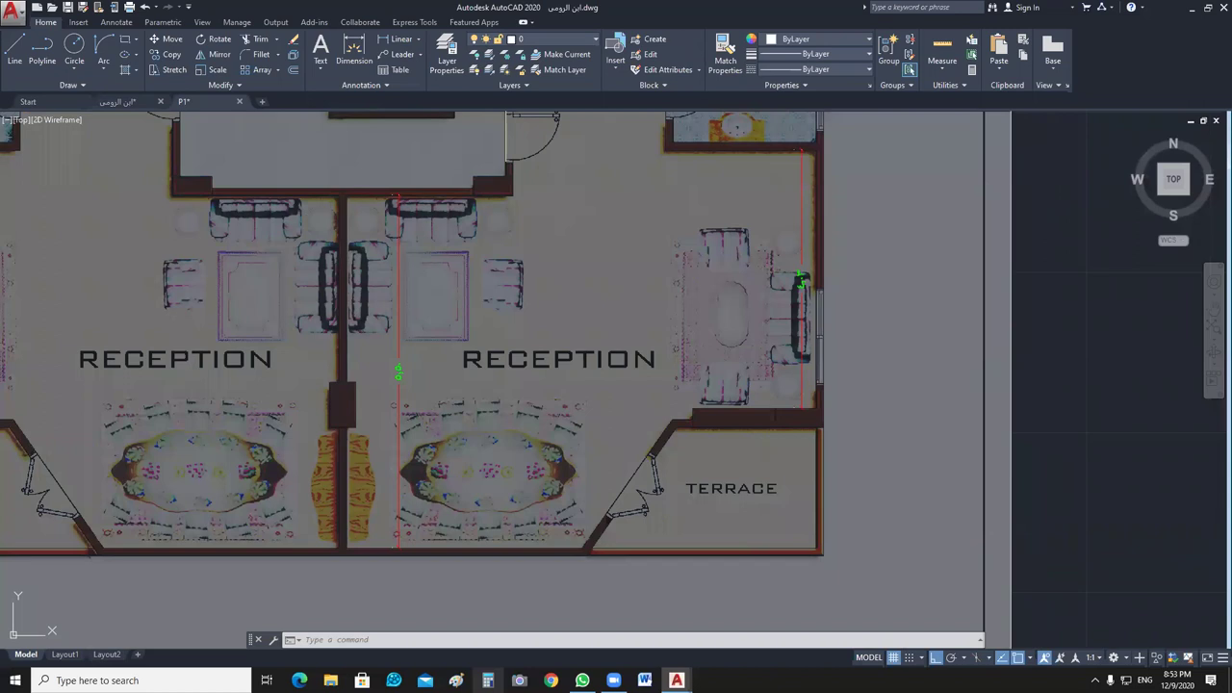
Add a 7.32 dimension across the reception's width and check it against the Arabic plan.
type("dli")
key("Return")
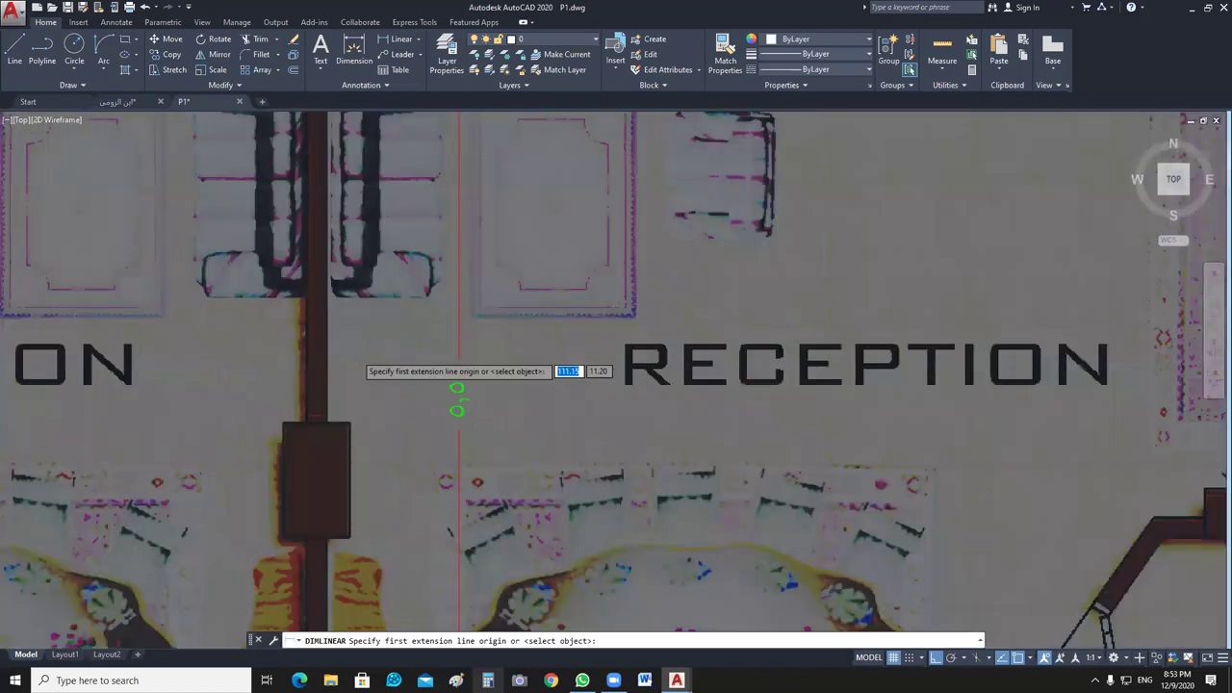
left_click(397, 370)
scroll(814, 289, "up", 8)
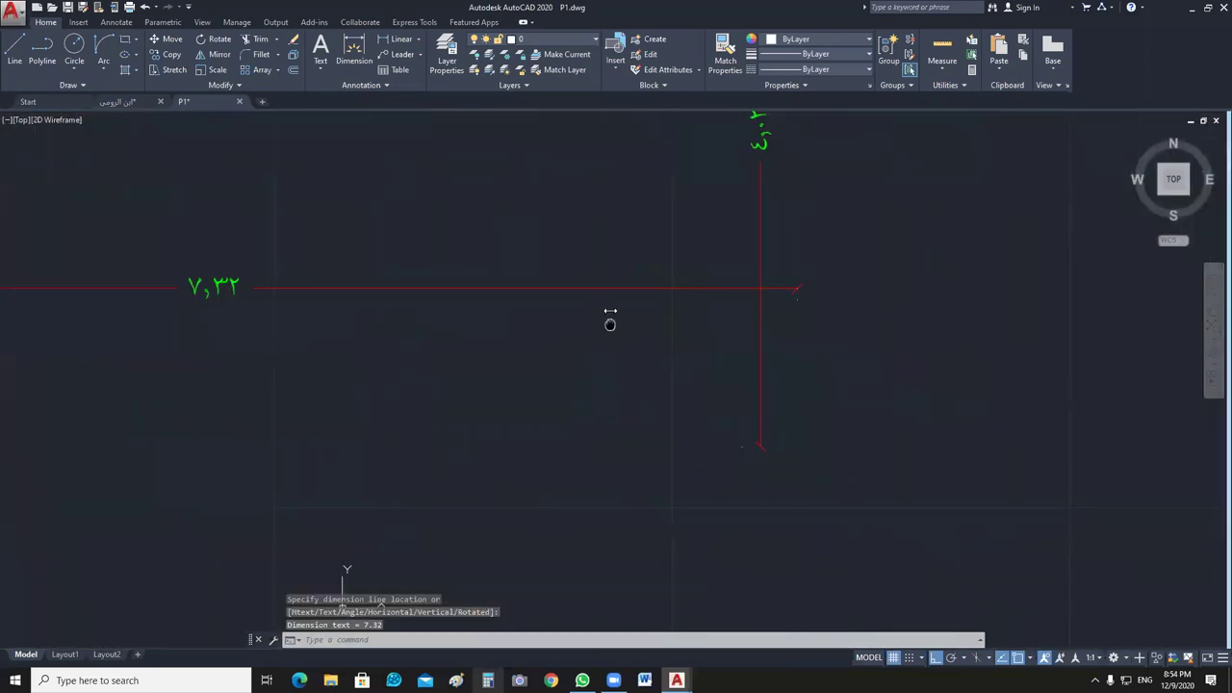
scroll(611, 318, "down", 4)
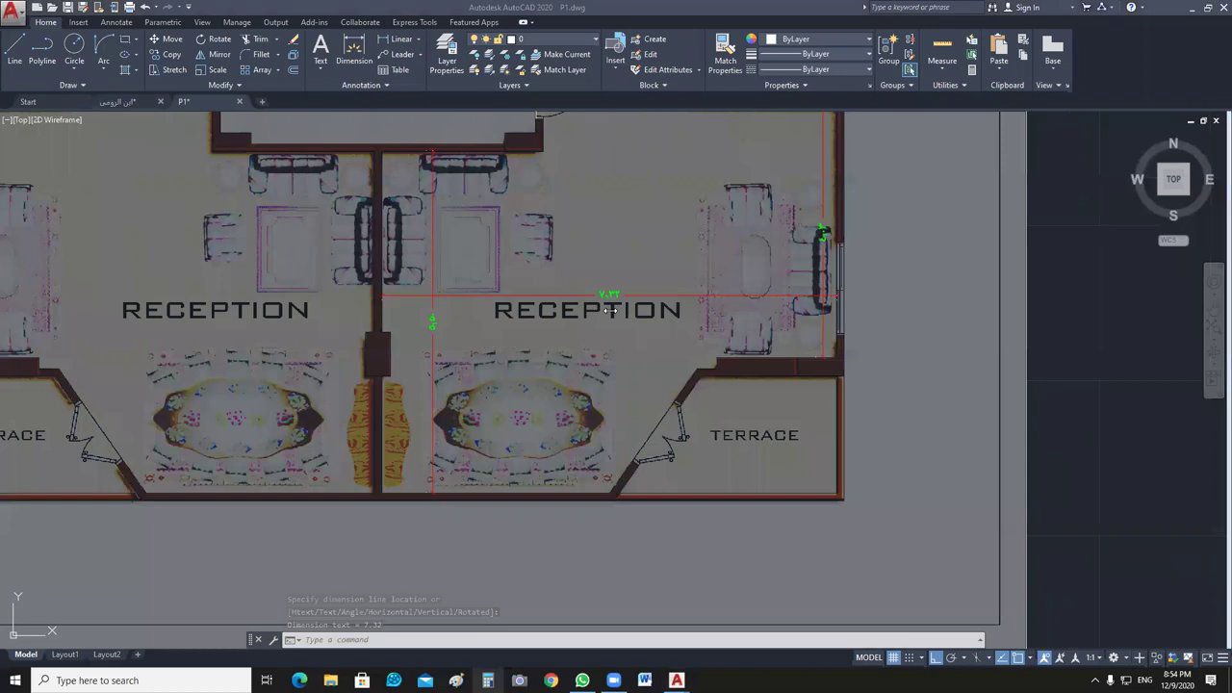
left_click(610, 310)
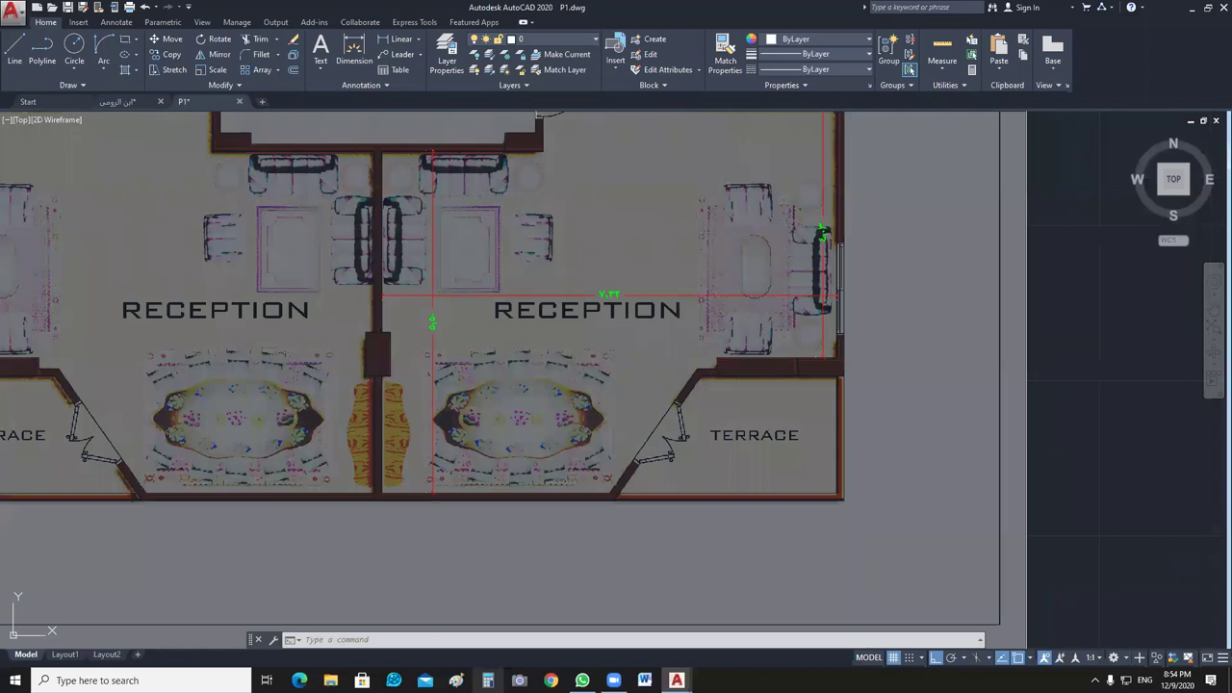
key("ctrl+Tab")
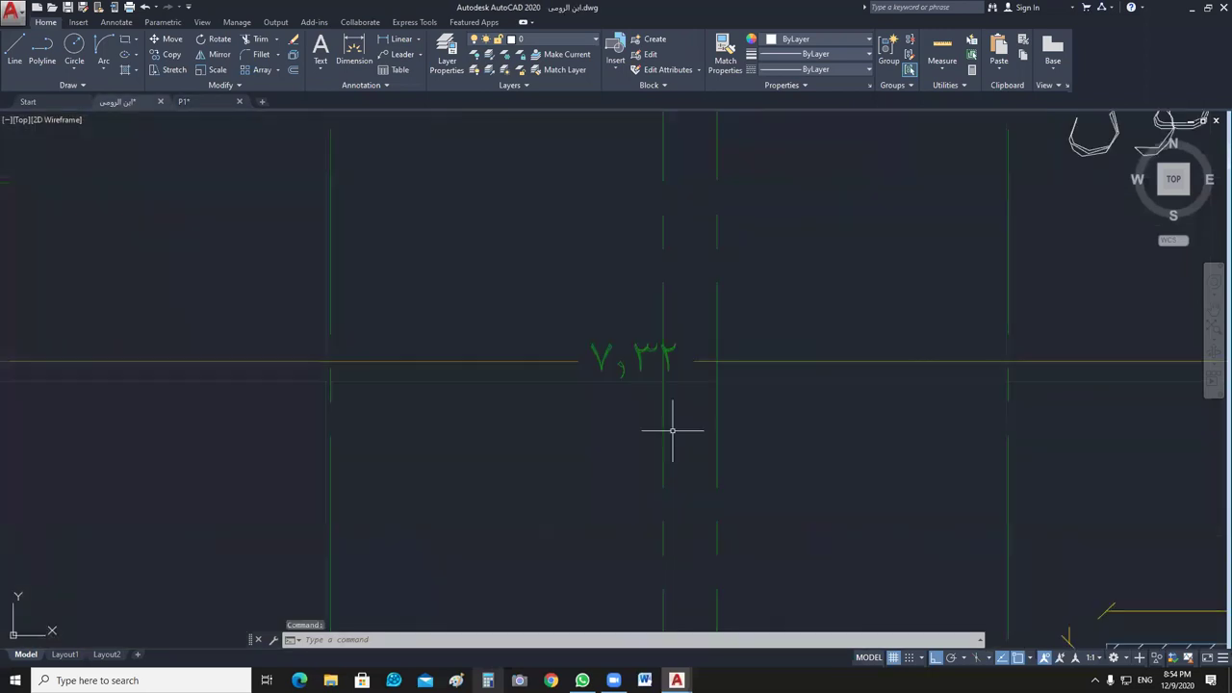
Return to P1 and zoom in toward the stair-landing door beside the right reception.
key("ctrl+Tab")
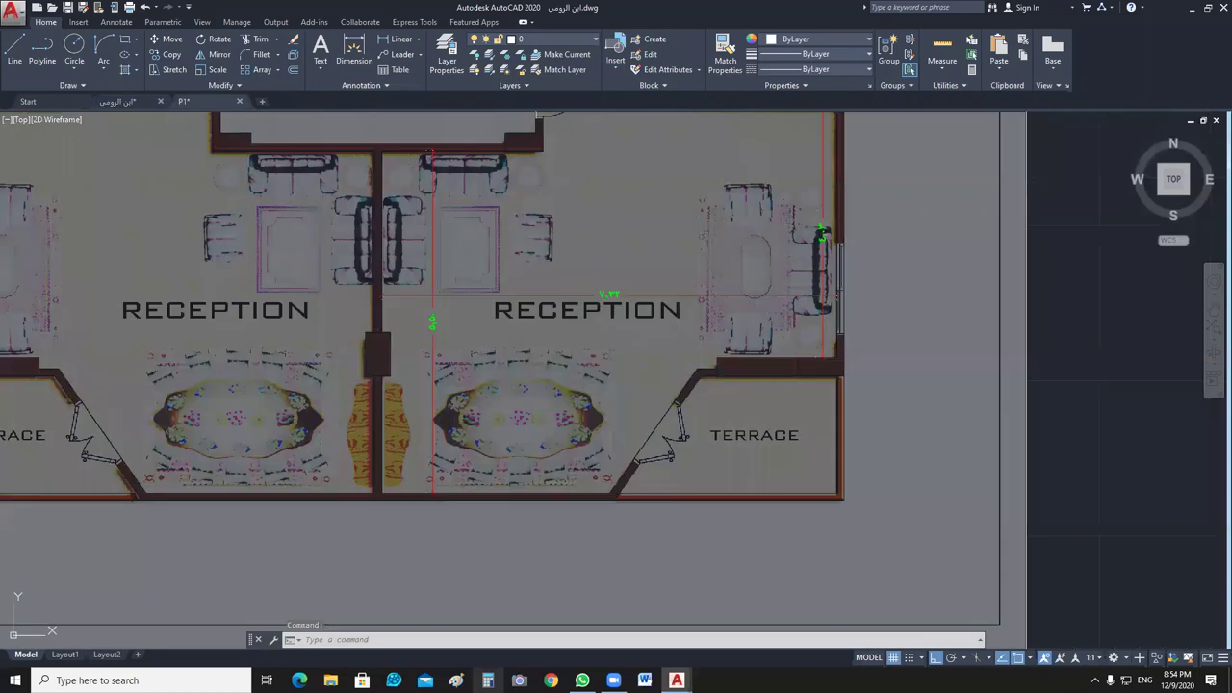
key("ctrl+Tab")
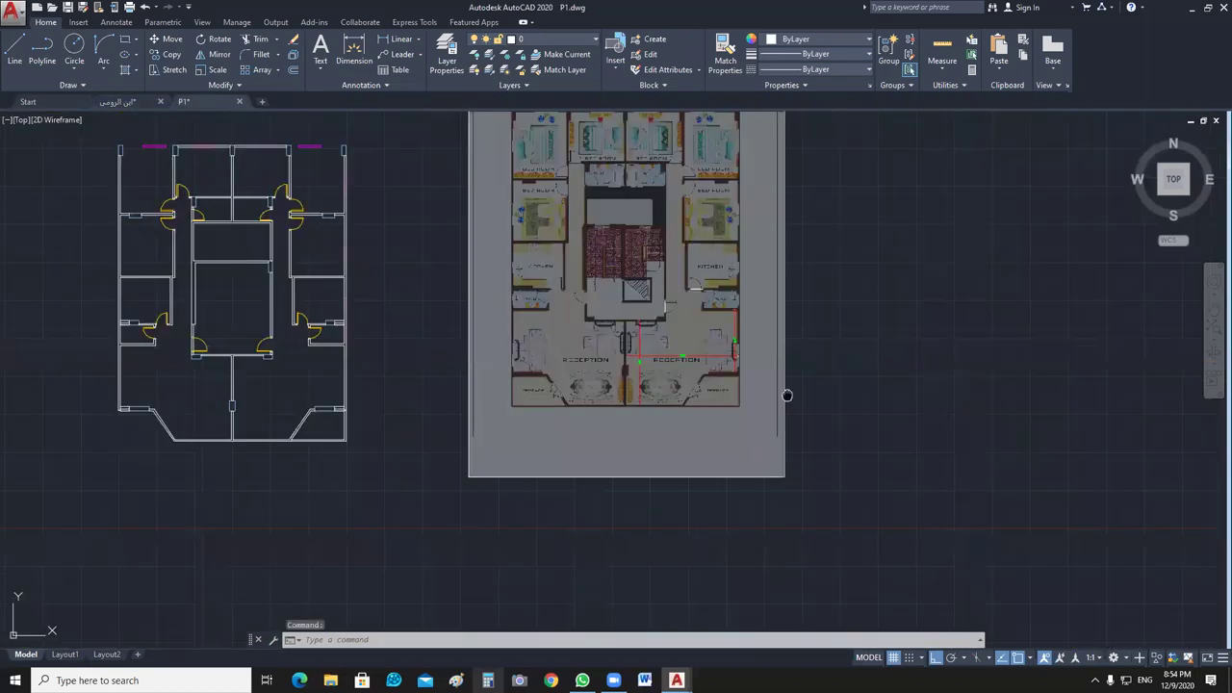
scroll(786, 394, "up", 2)
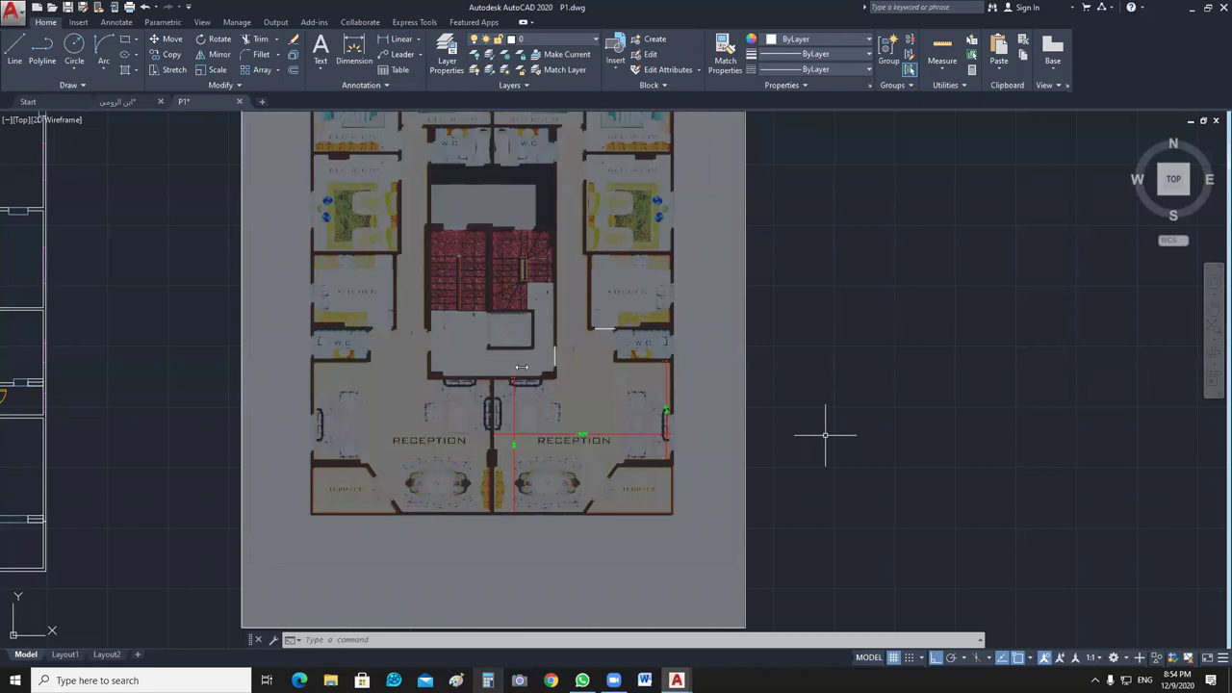
scroll(544, 359, "up", 4)
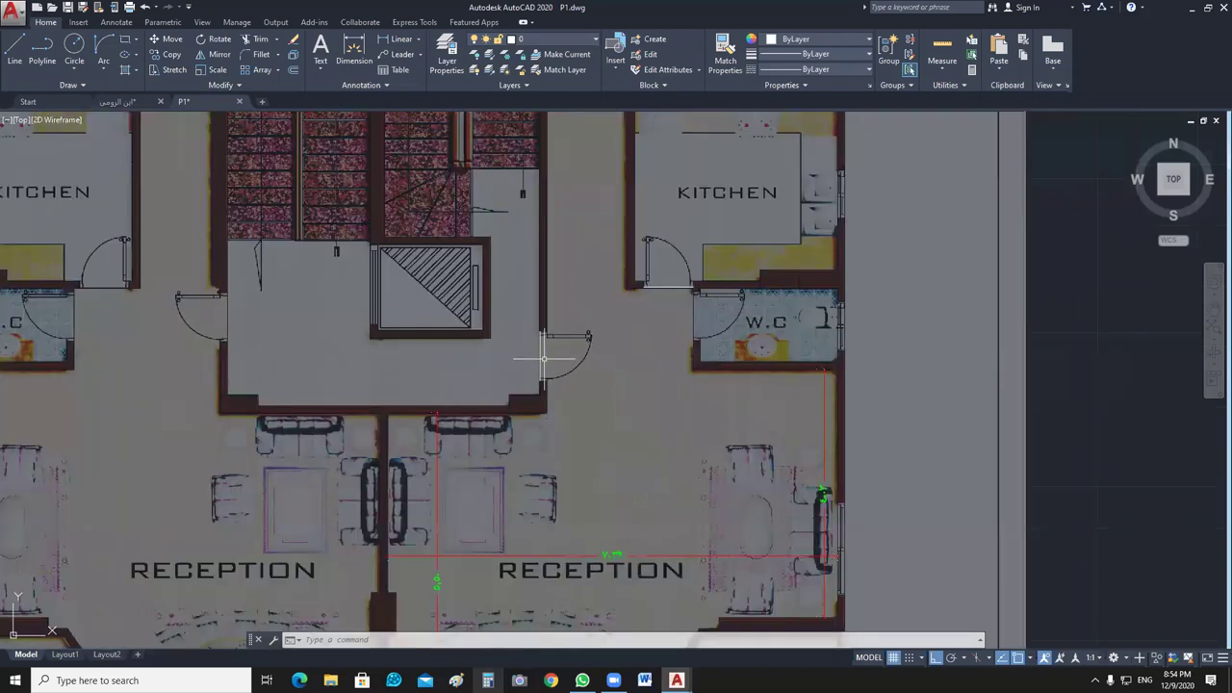
scroll(544, 359, "up", 3)
left_click(527, 368)
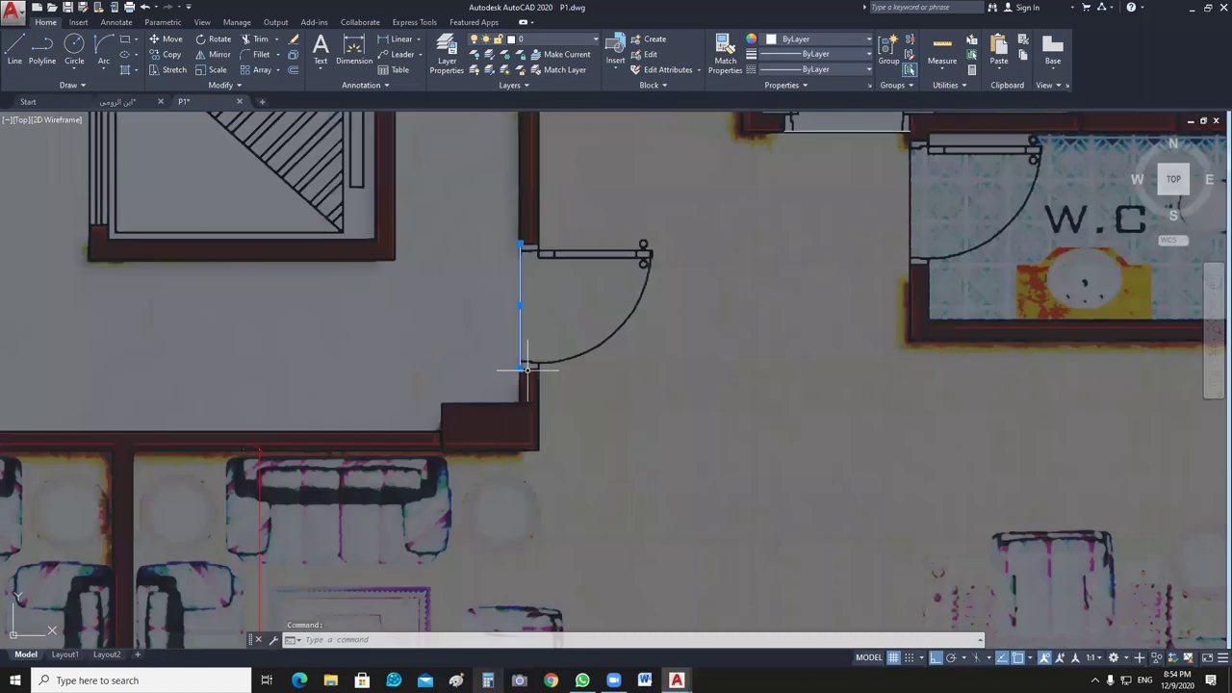
mouse_move(519, 368)
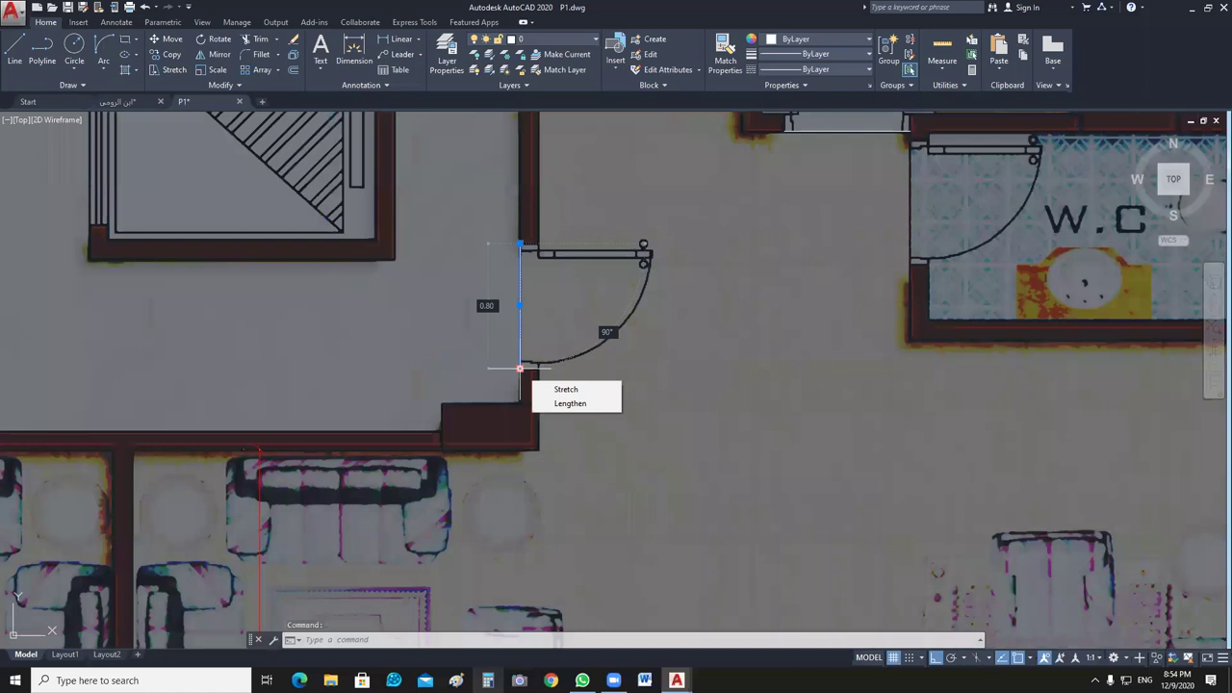
key("Escape")
scroll(780, 335, "down", 8)
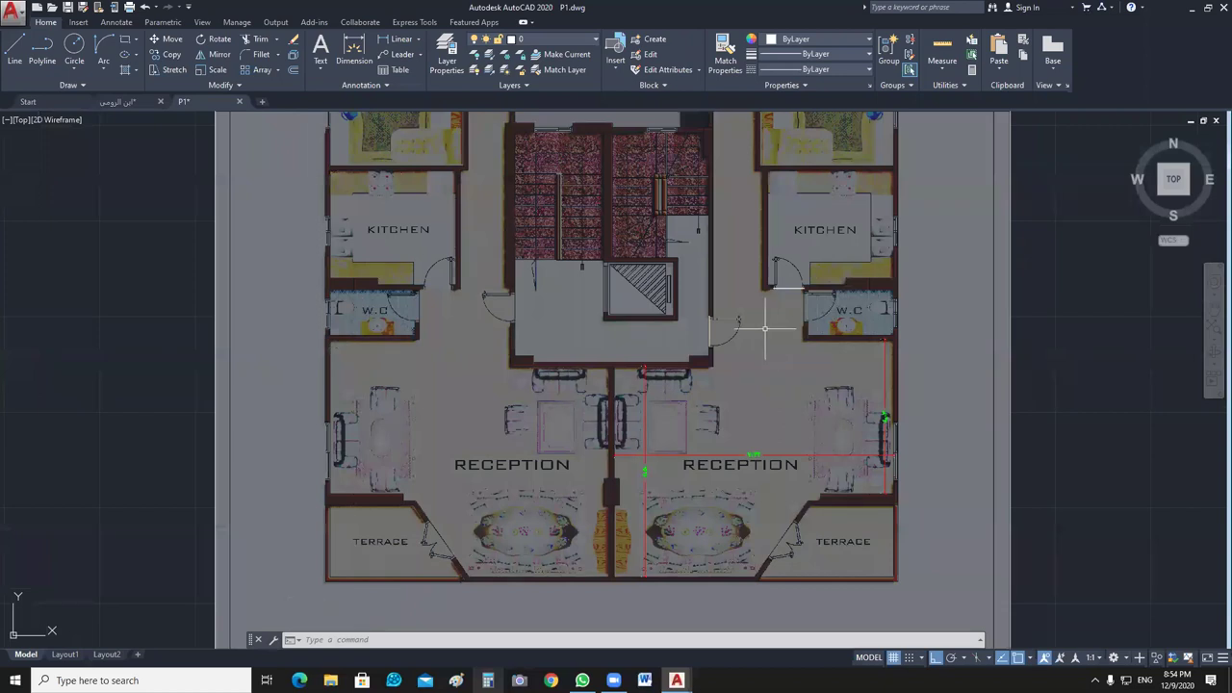
scroll(765, 329, "up", 5)
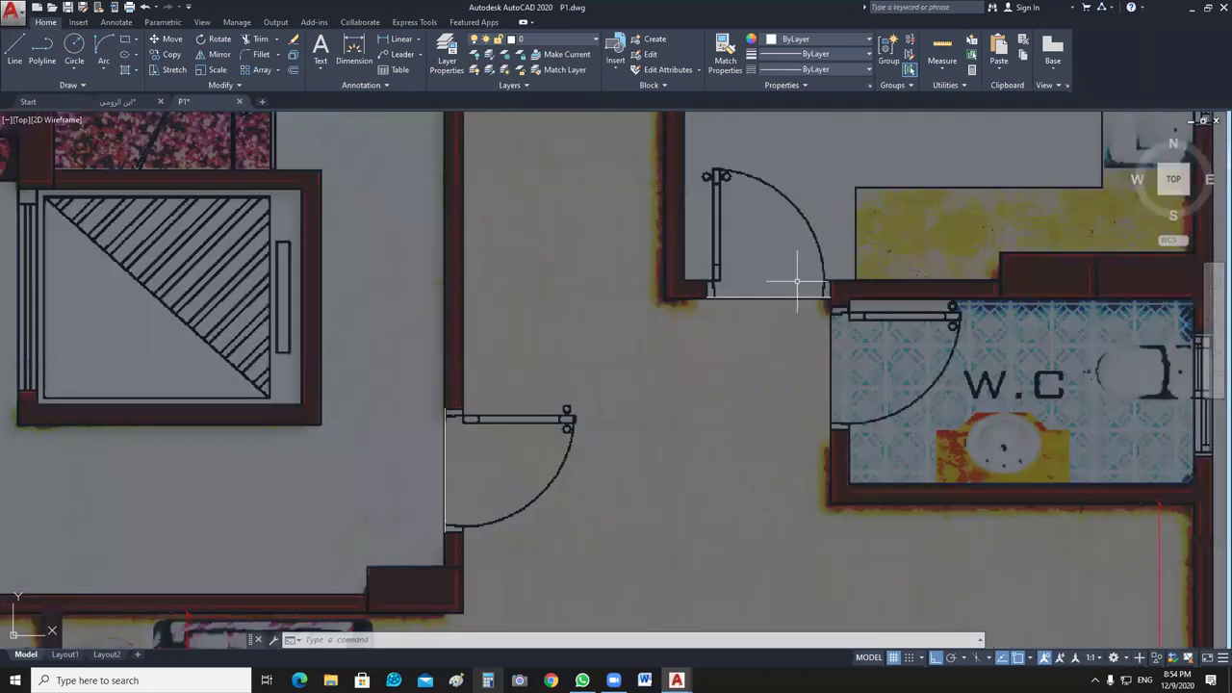
scroll(886, 405, "down", 5)
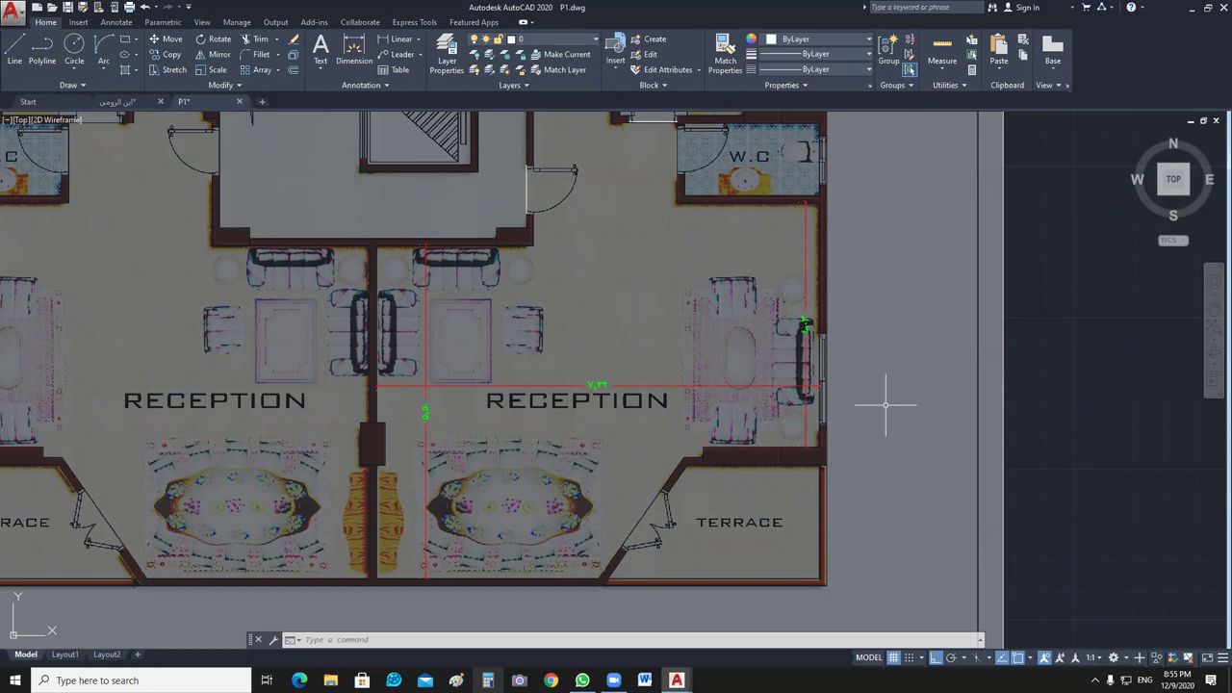
Zoom in on the wall stub above the TERRACE label beside the 1.30 dimension.
scroll(726, 484, "up", 4)
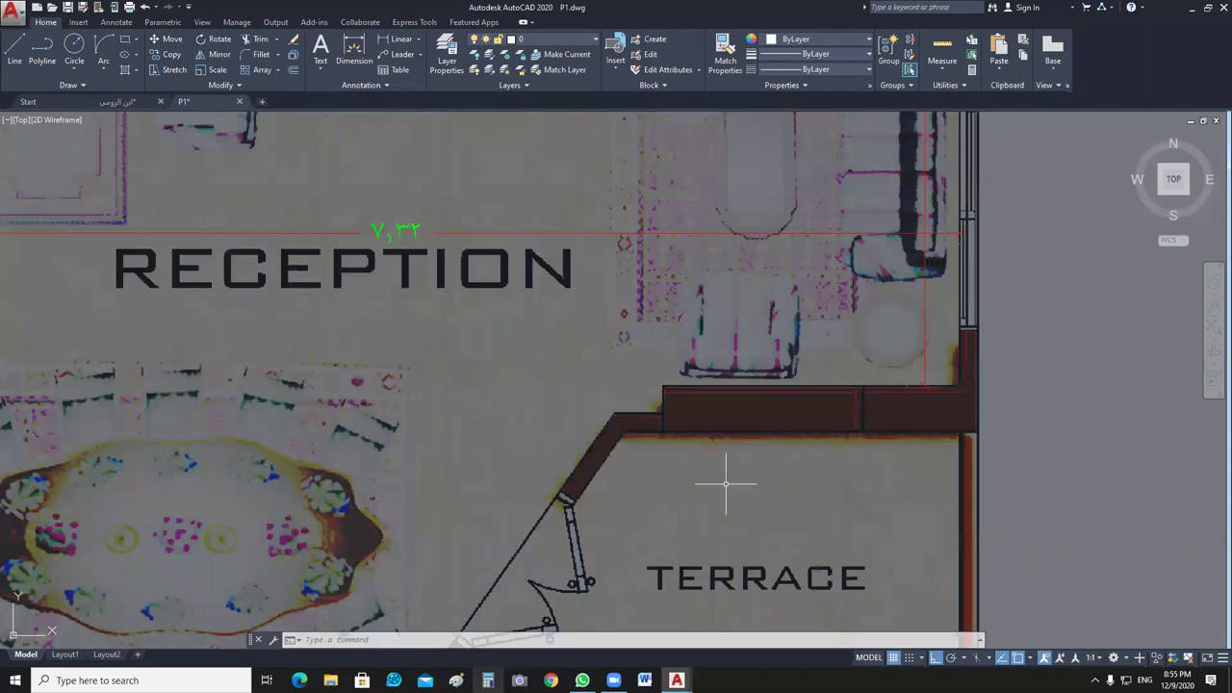
middle_click_drag(726, 483, 423, 487)
scroll(340, 311, "up", 2)
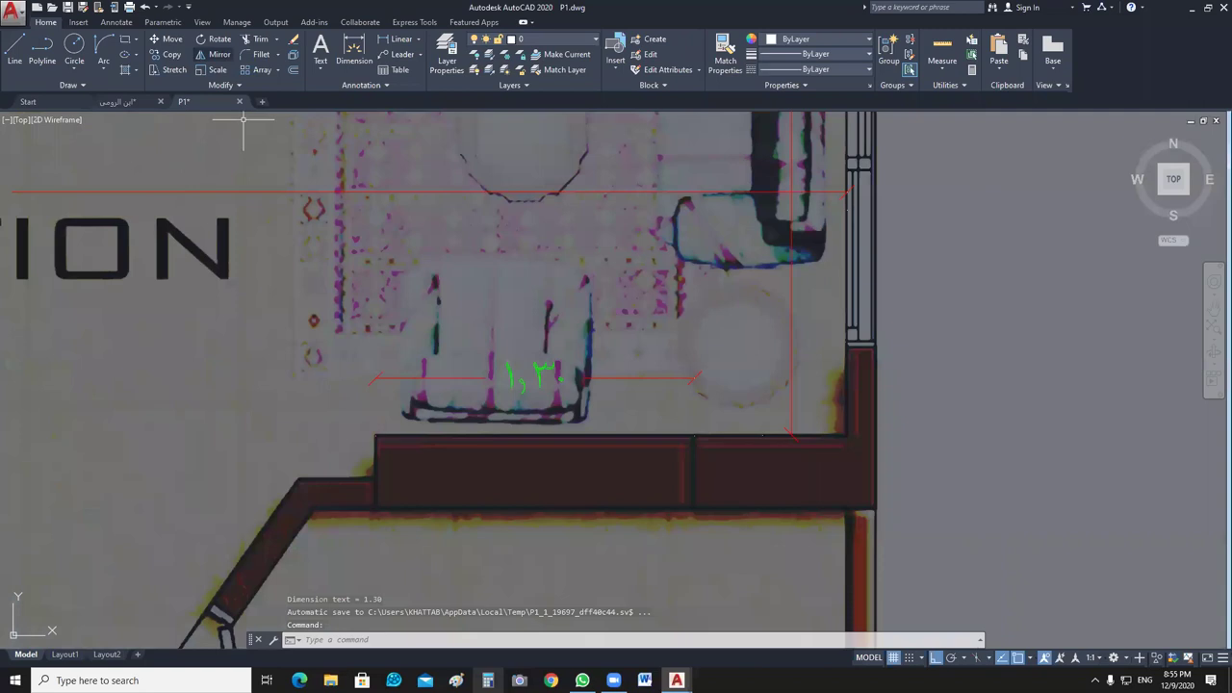
Trace the short wall between the reception and terrace with a corner-to-corner rectangle (REC).
type("rec")
key("Return")
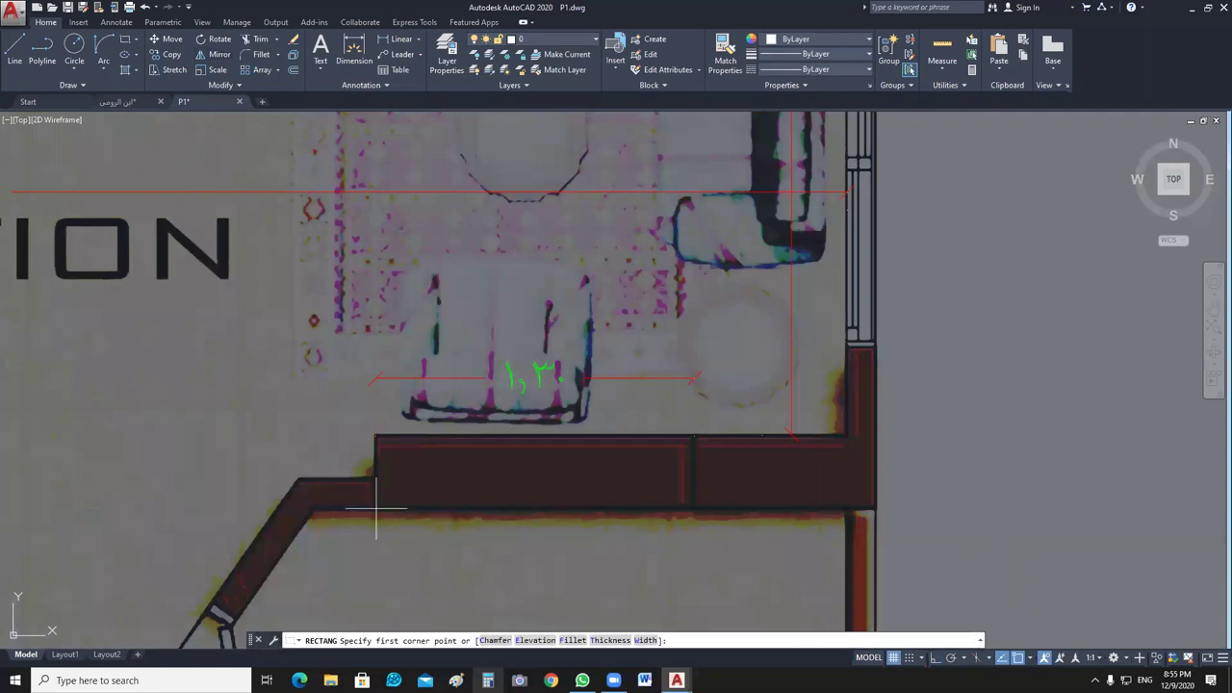
left_click(375, 508)
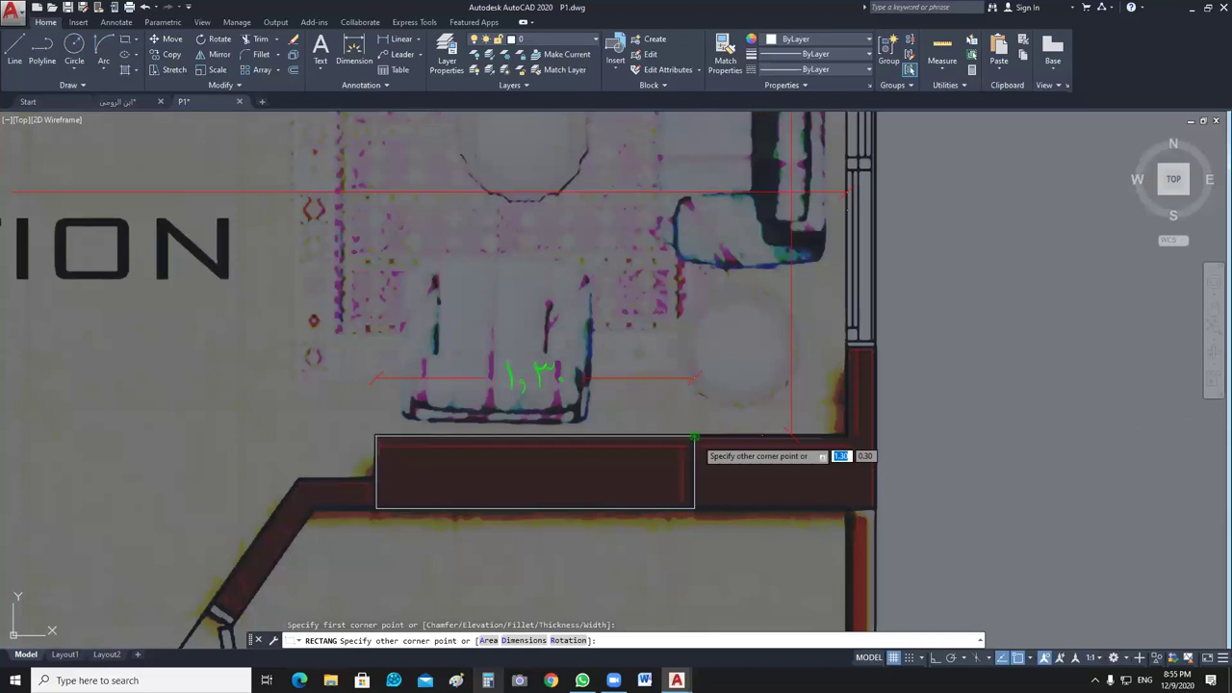
left_click(693, 438)
scroll(674, 439, "down", 5)
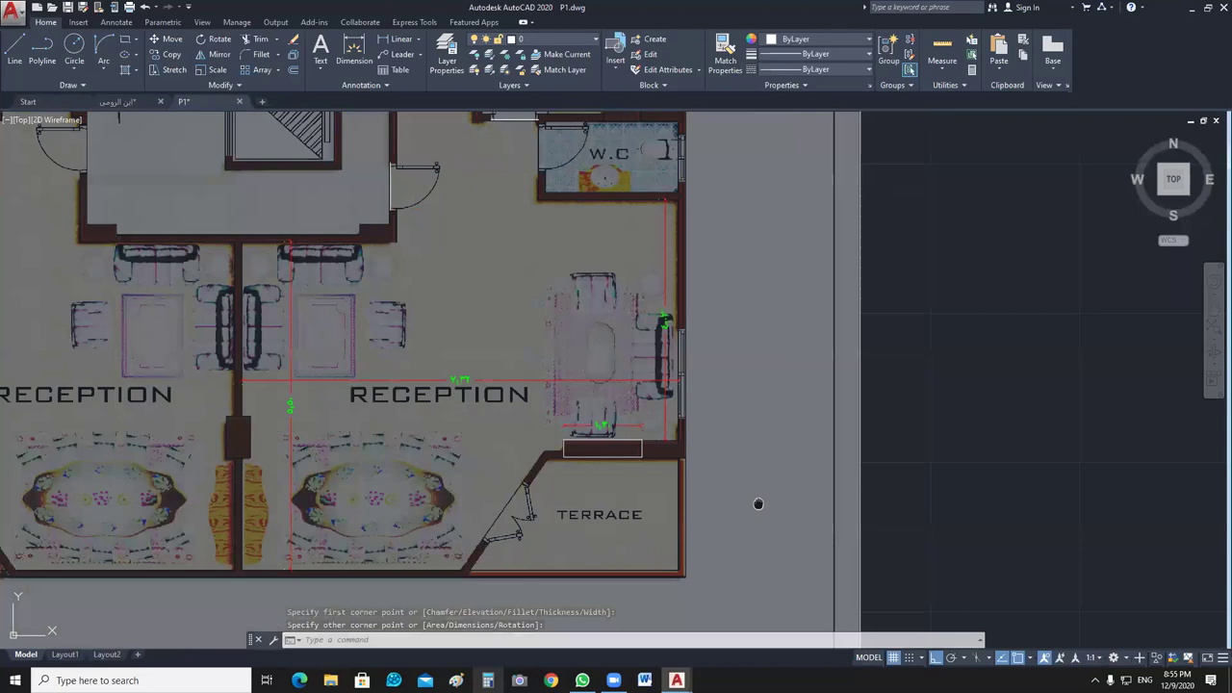
scroll(758, 503, "down", 2)
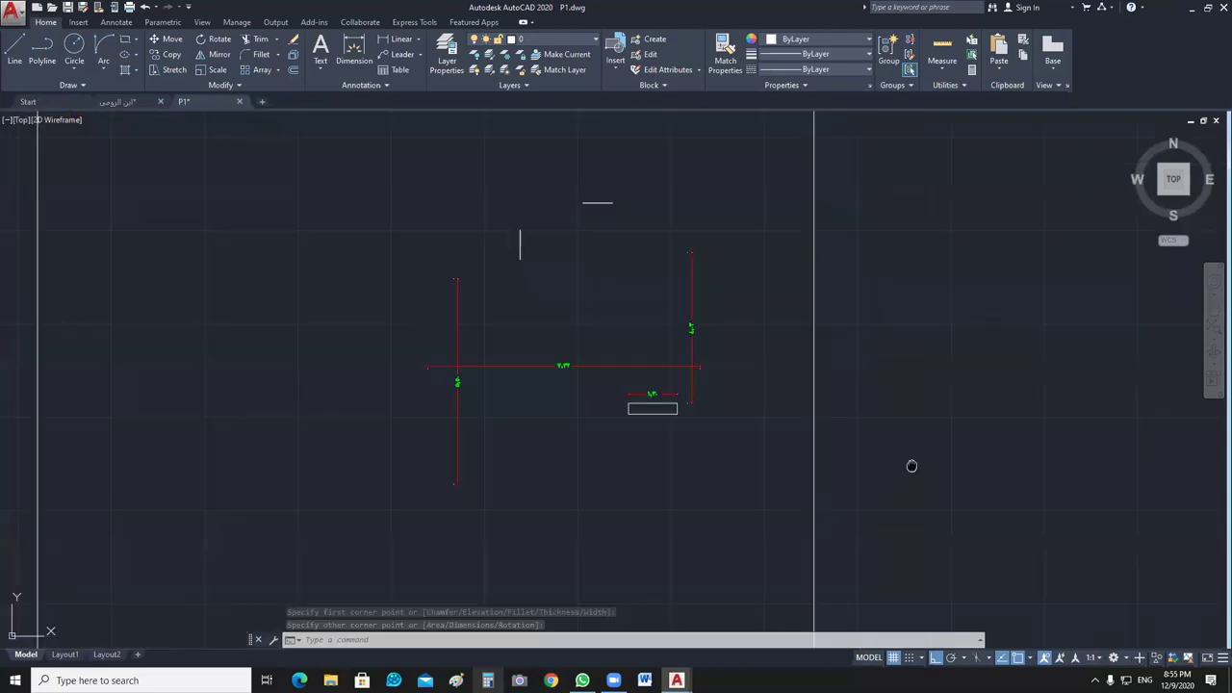
Pan the view until the full traced floor plan and the new terrace rectangle are visible.
middle_click_drag(912, 465, 900, 490)
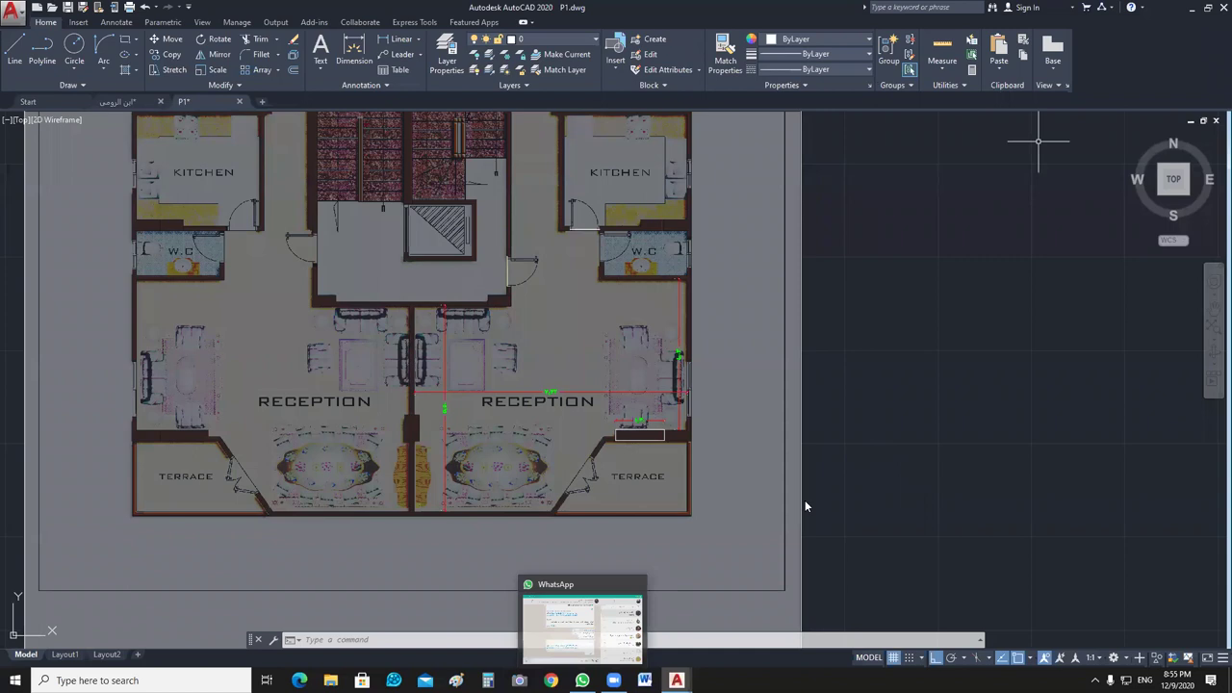
Minimize AutoCAD to the desktop, then restore the P1.dwg drawing from the taskbar.
left_click(1211, 11)
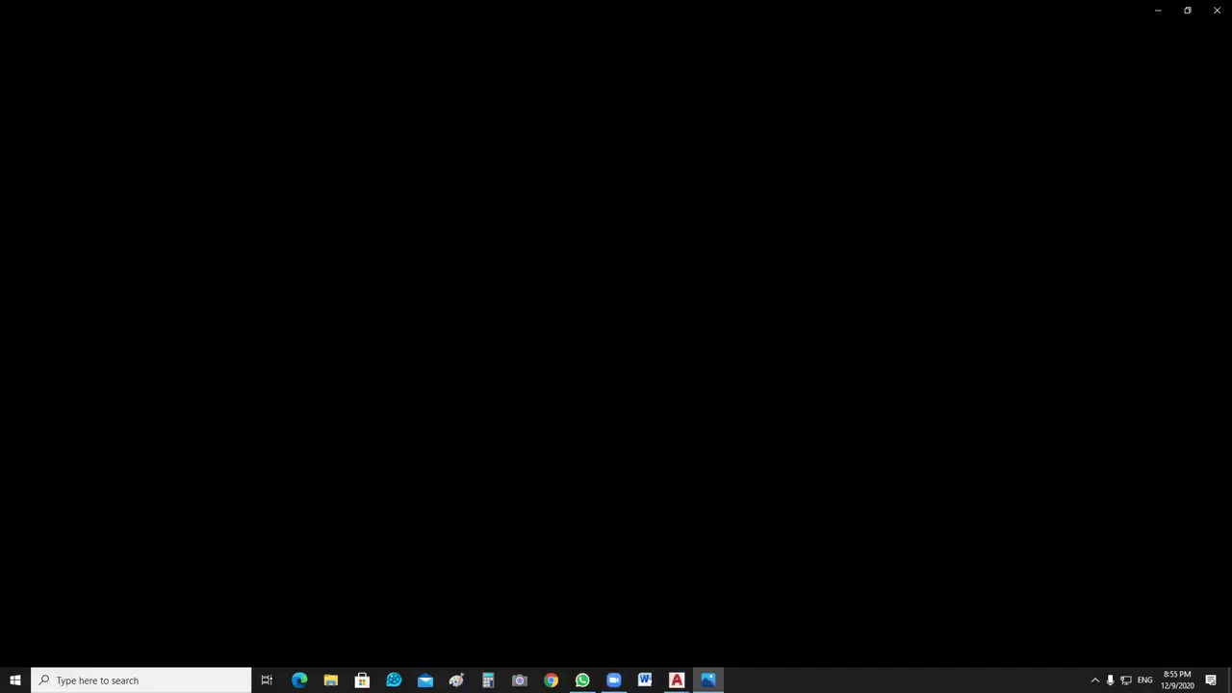
mouse_move(677, 681)
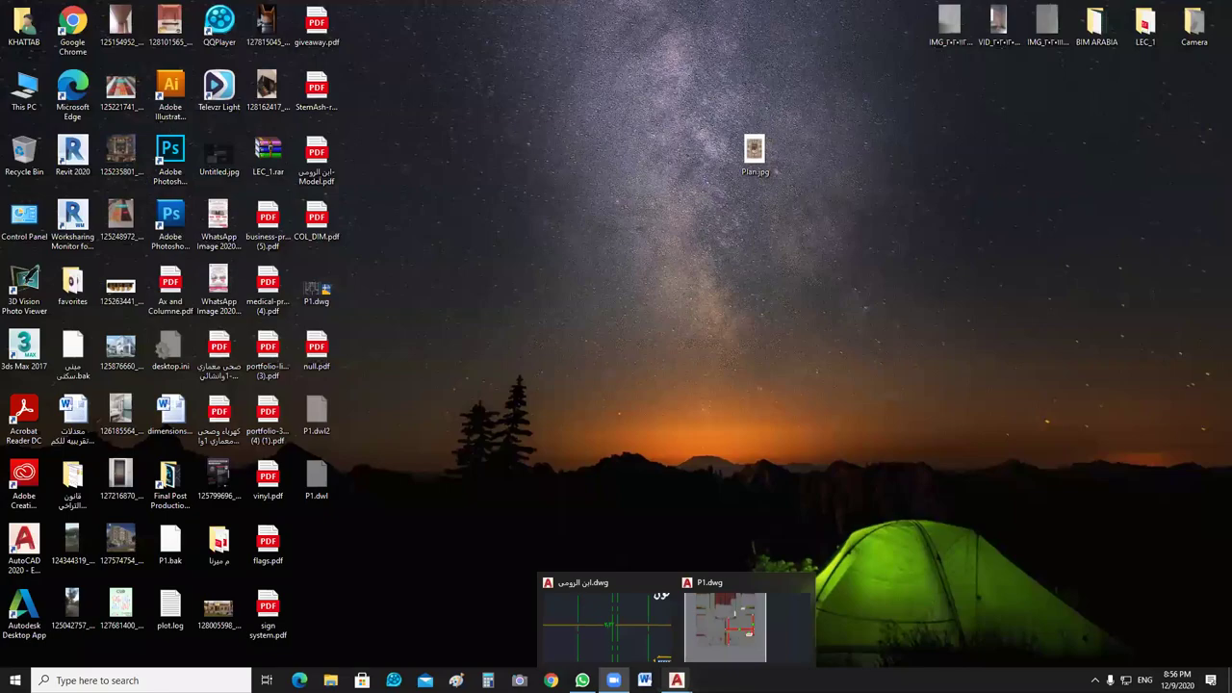
left_click(725, 625)
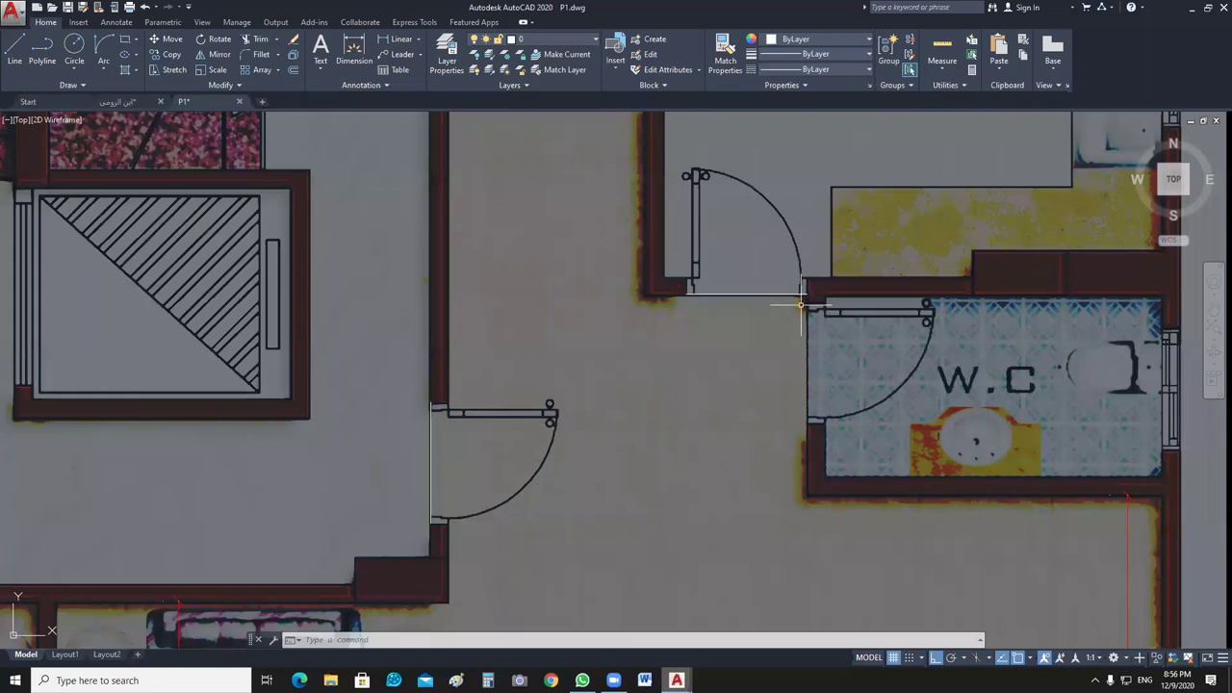
Zoom out and centre the two traced plans beside the reference floor-plan image.
scroll(800, 304, "down", 6)
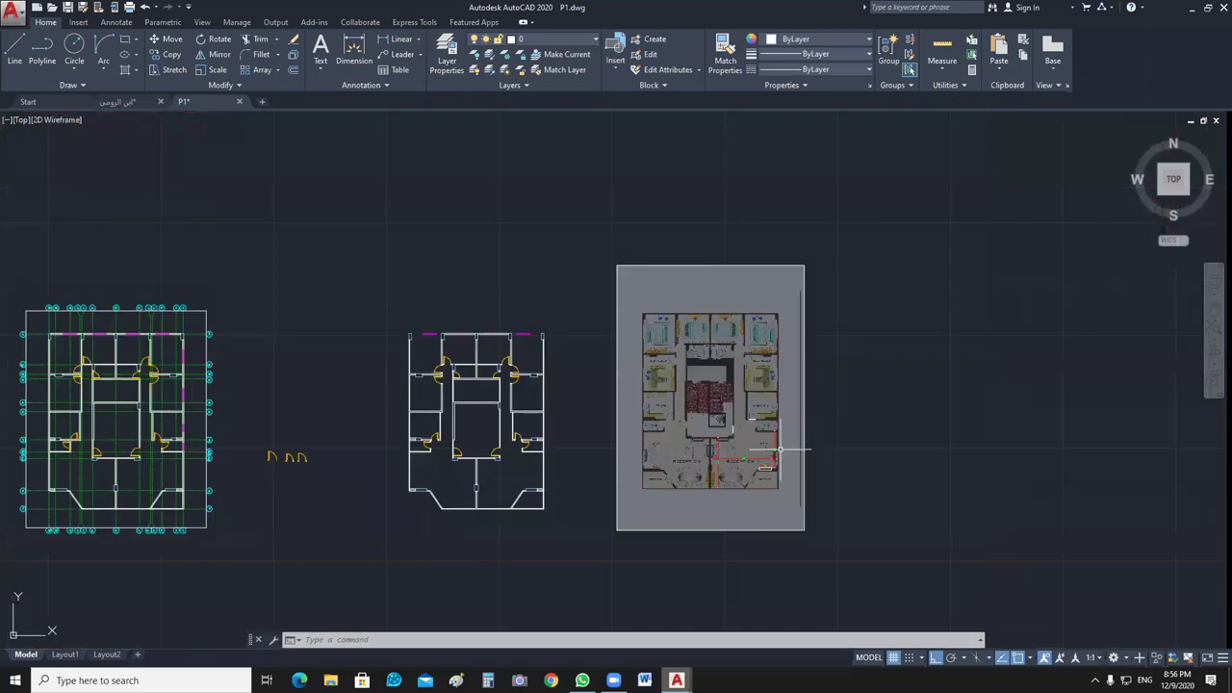
middle_click_drag(779, 449, 752, 472)
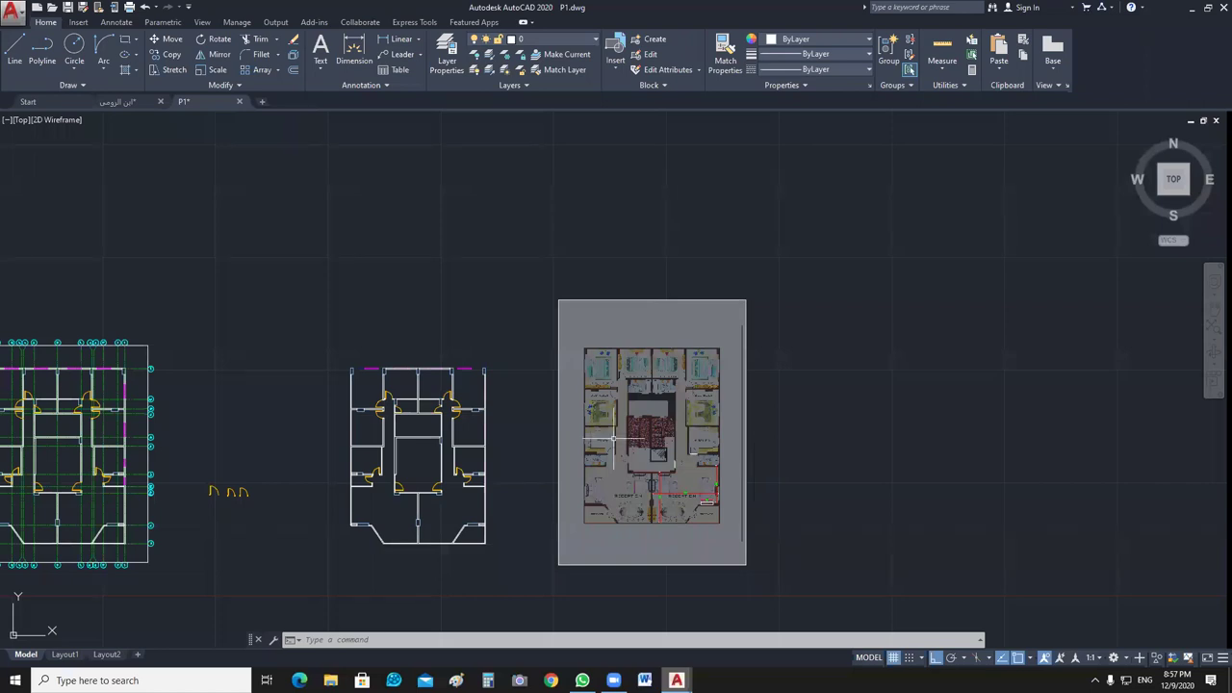
Pan to empty space and sketch a P with an arrow leading to CAD.
middle_click_drag(613, 440, 394, 395)
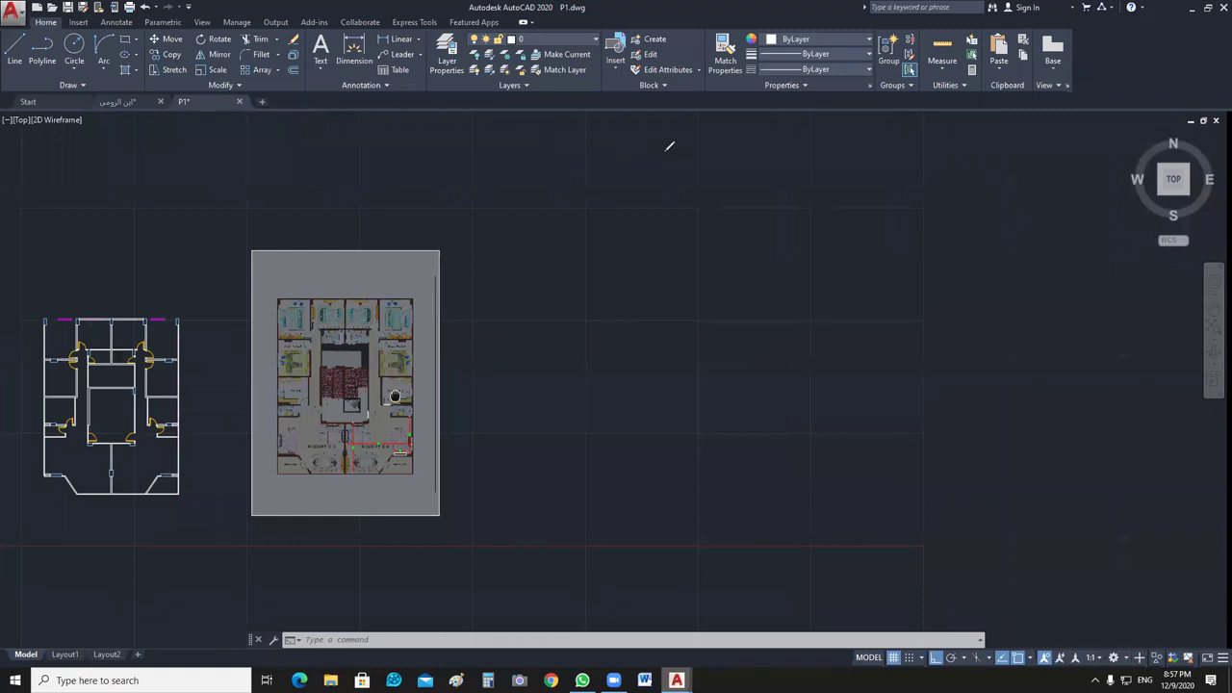
middle_click_drag(395, 395, 77, 399)
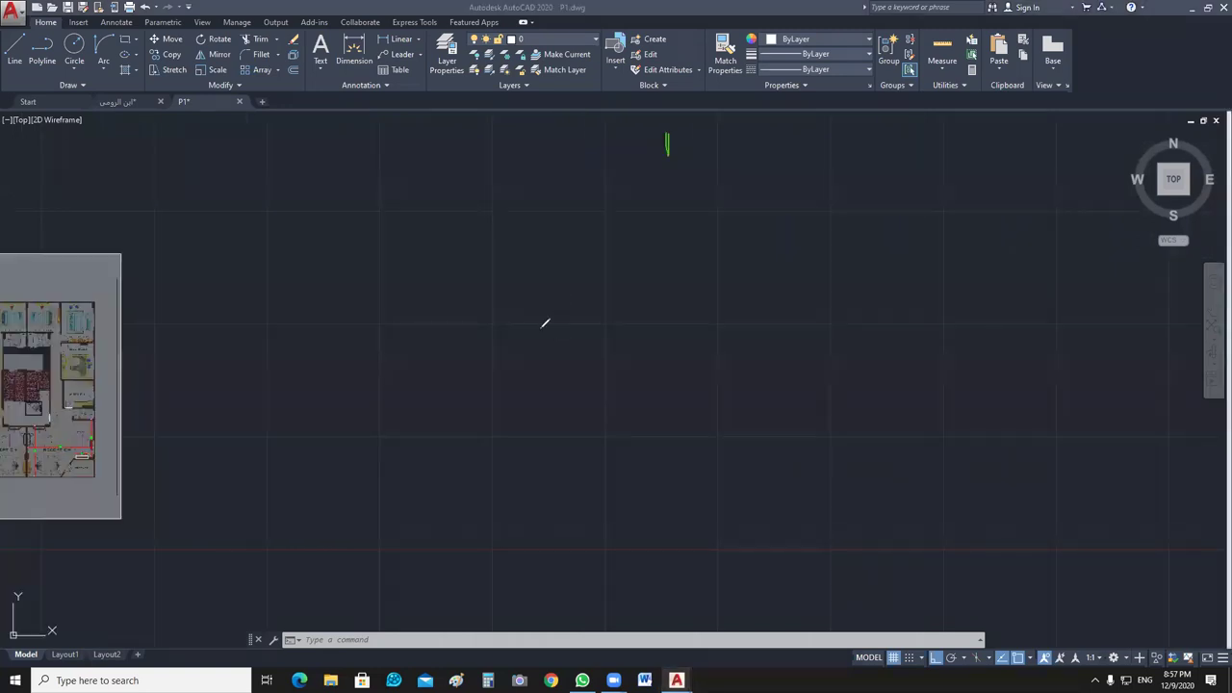
left_click_drag(673, 197, 556, 330)
left_click_drag(450, 386, 449, 404)
mouse_move(481, 406)
left_mouse_down()
mouse_move(523, 385)
mouse_move(528, 419)
left_mouse_up()
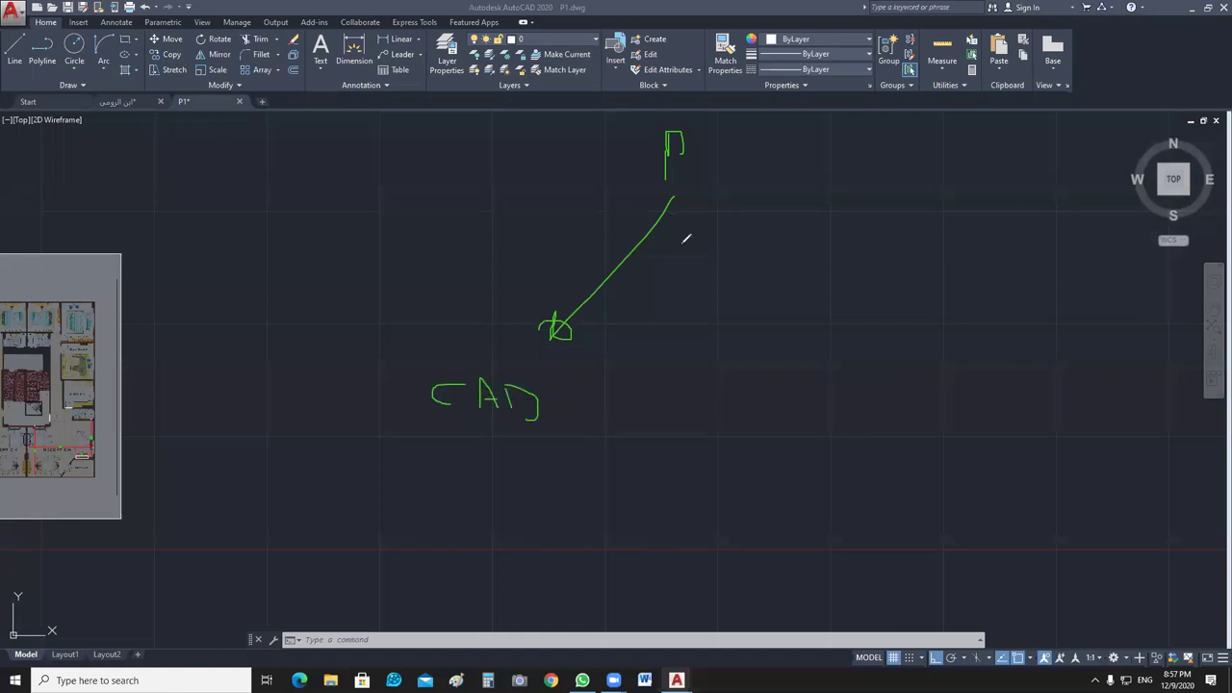
Add arrows from P to JPG and to a circled Arabic word.
left_click_drag(673, 199, 705, 318)
left_click_drag(691, 368, 697, 406)
mouse_move(714, 404)
left_mouse_down()
mouse_move(729, 378)
mouse_move(760, 414)
left_mouse_up()
left_click_drag(683, 199, 860, 349)
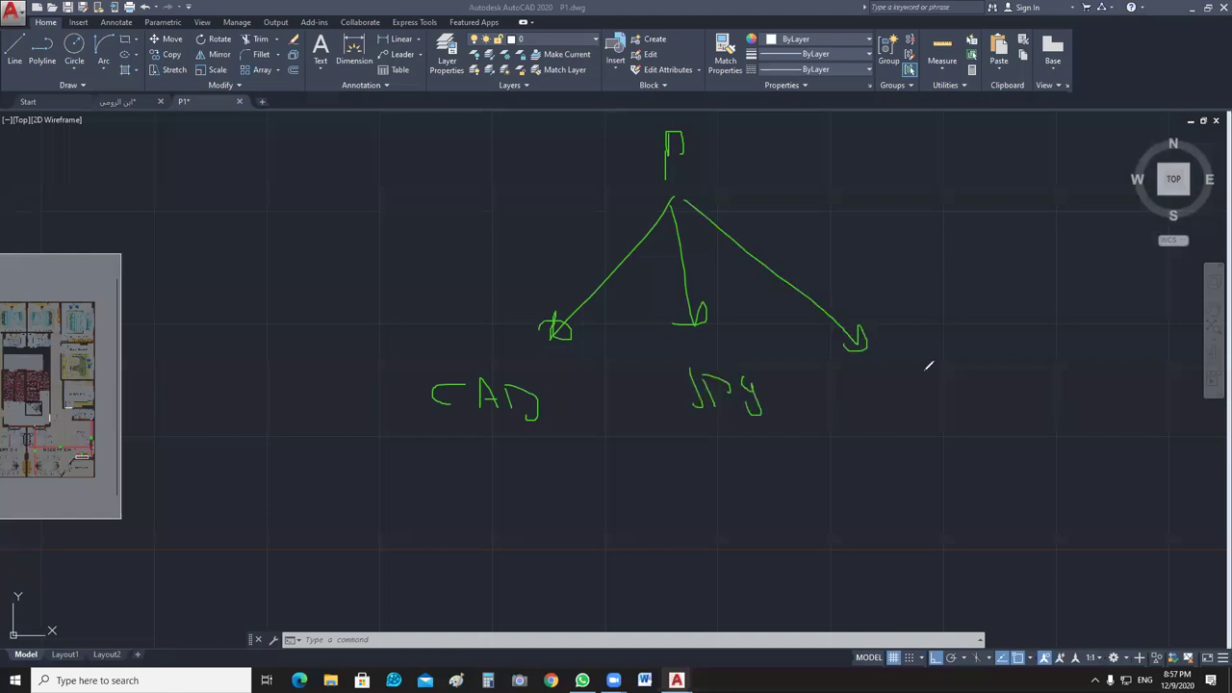
left_click_drag(885, 388, 900, 392)
left_click_drag(922, 372, 911, 409)
mouse_move(857, 371)
left_mouse_down()
mouse_move(862, 409)
mouse_move(847, 390)
mouse_move(815, 414)
left_mouse_up()
left_click_drag(934, 428, 854, 521)
mouse_move(955, 334)
left_mouse_down()
mouse_move(891, 477)
mouse_move(803, 438)
left_mouse_up()
Link CAD, JPG and the Arabic label with connecting curves.
mouse_move(331, 476)
left_mouse_down()
mouse_move(614, 441)
mouse_move(412, 433)
left_mouse_up()
left_click_drag(616, 455, 770, 487)
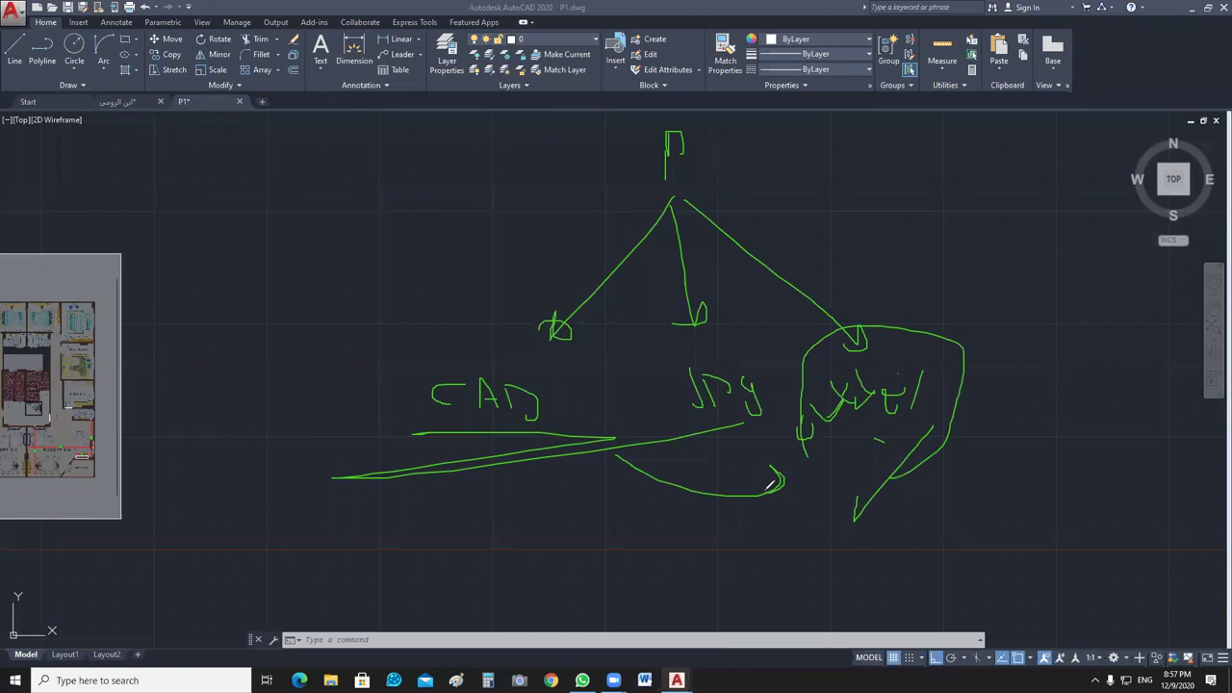
left_click_drag(686, 435, 751, 436)
left_click_drag(659, 444, 824, 478)
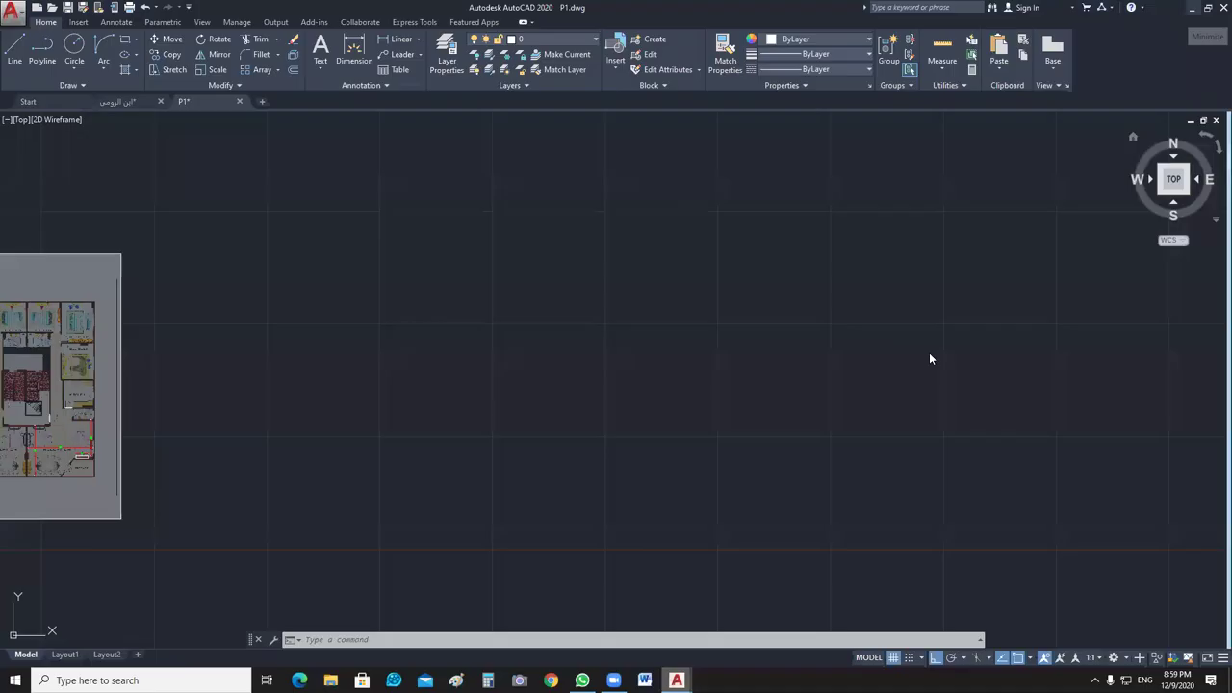
Show the desktop with Win+D and open the site walkthrough video out of full screen.
key("super+d")
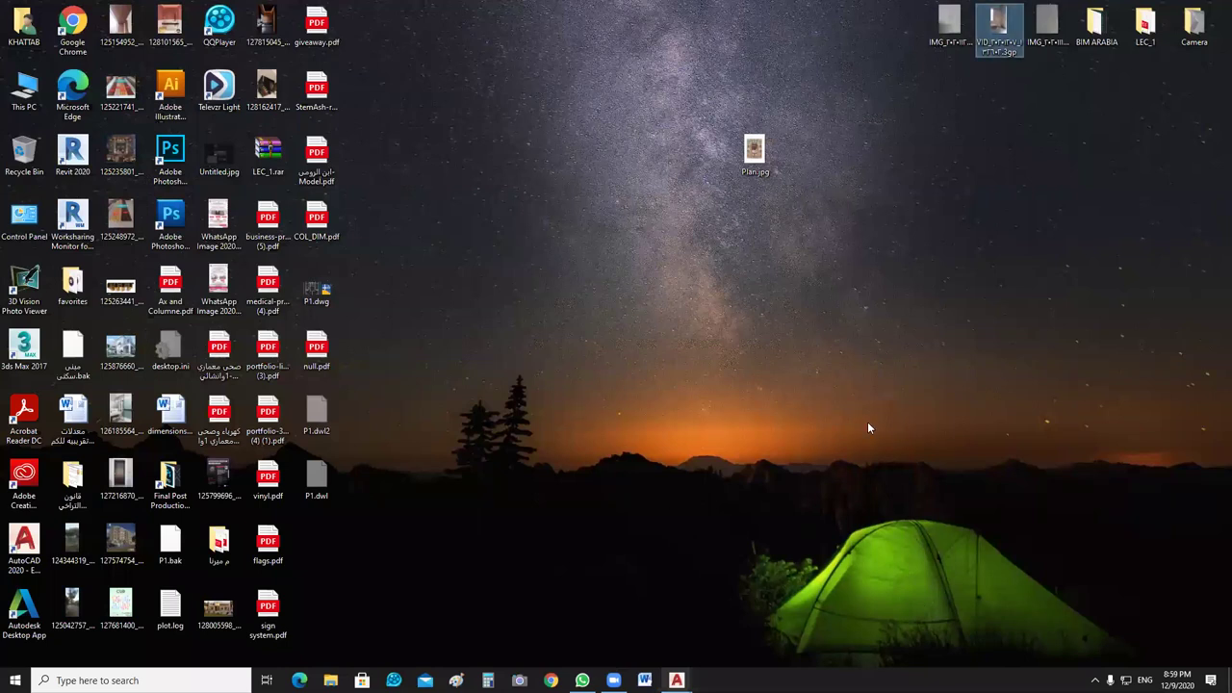
key("Return")
key("Escape")
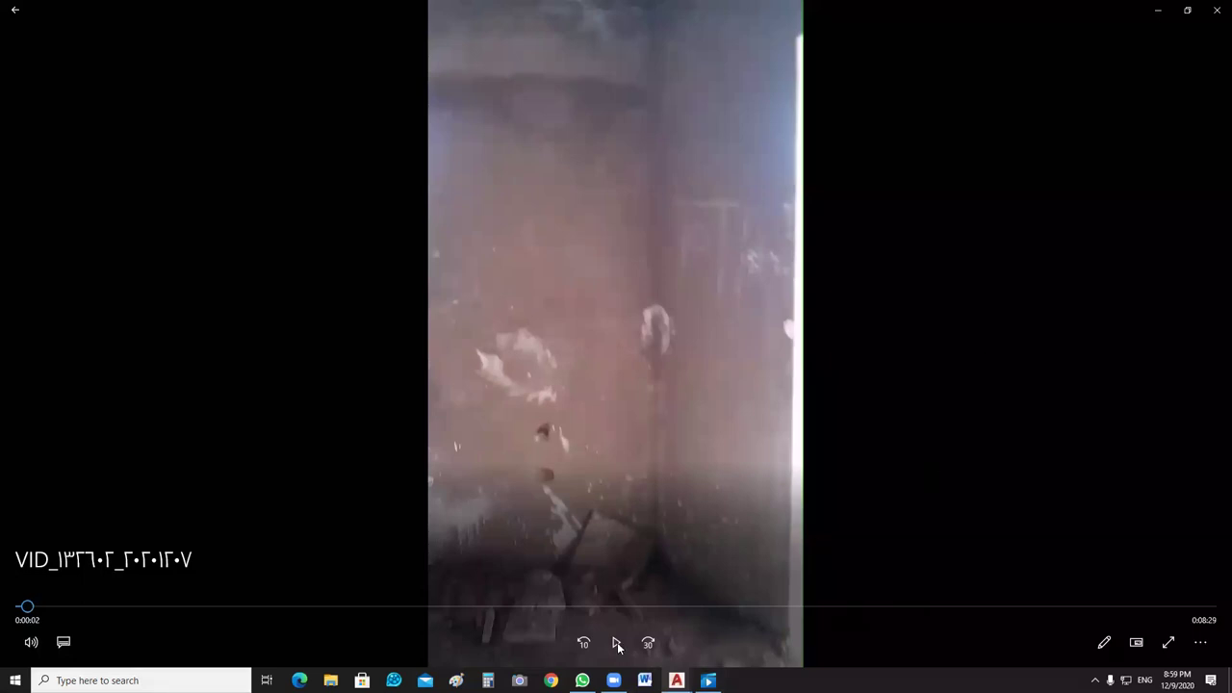
Play the site video, check the speaker volume, and pause it at 0:30.
key("space")
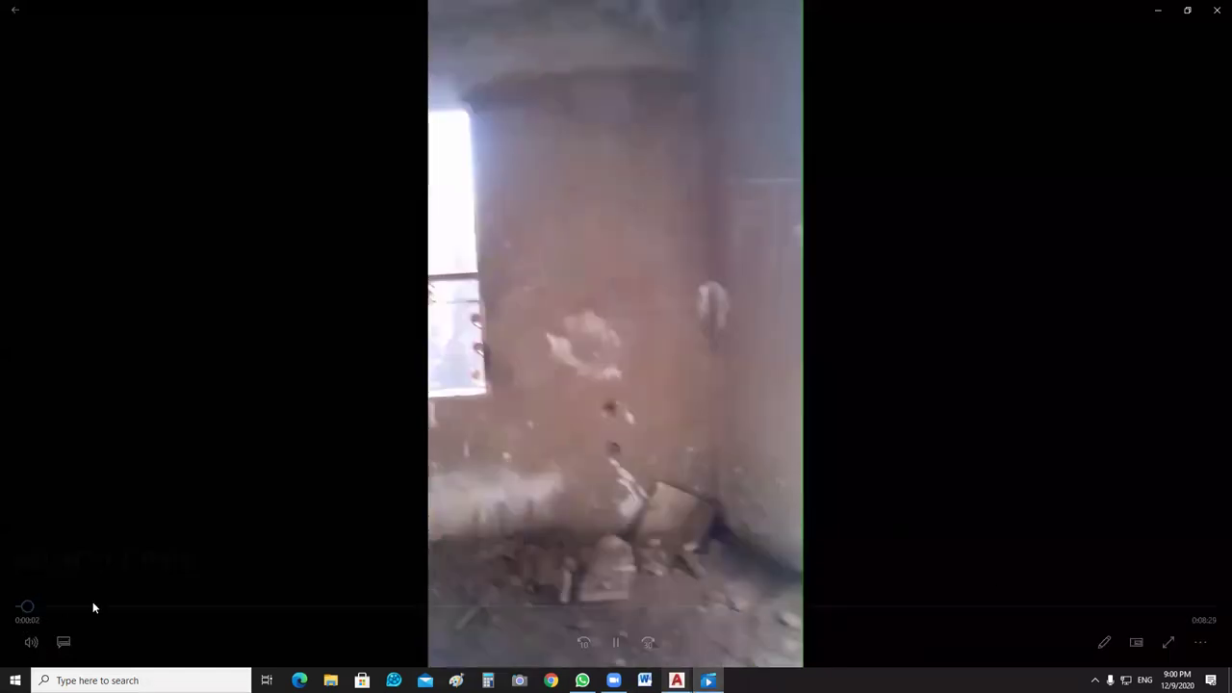
scroll(1009, 440, "up", 1)
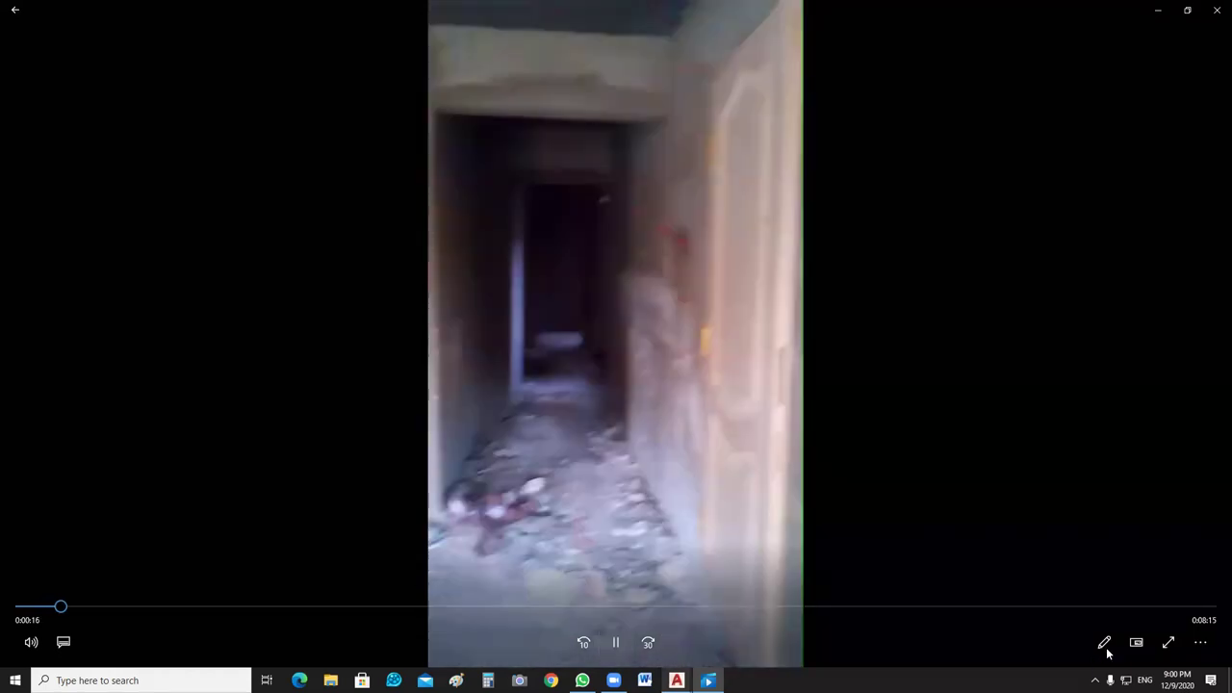
left_click(1094, 681)
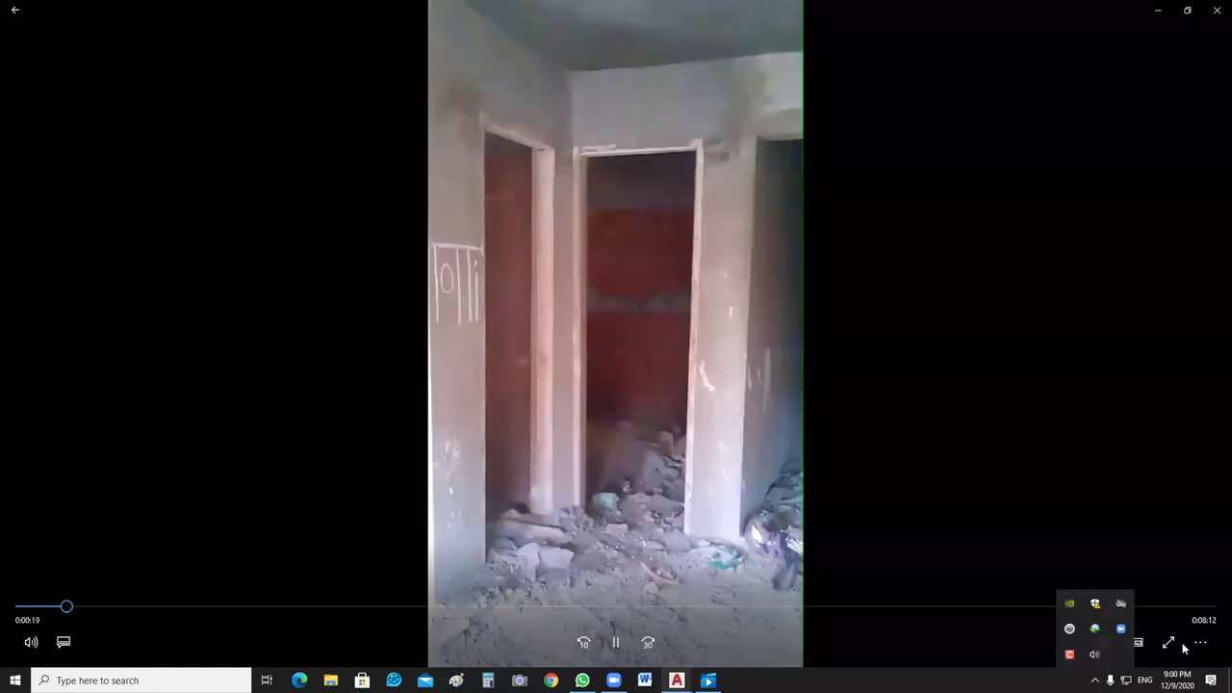
left_click(1095, 655)
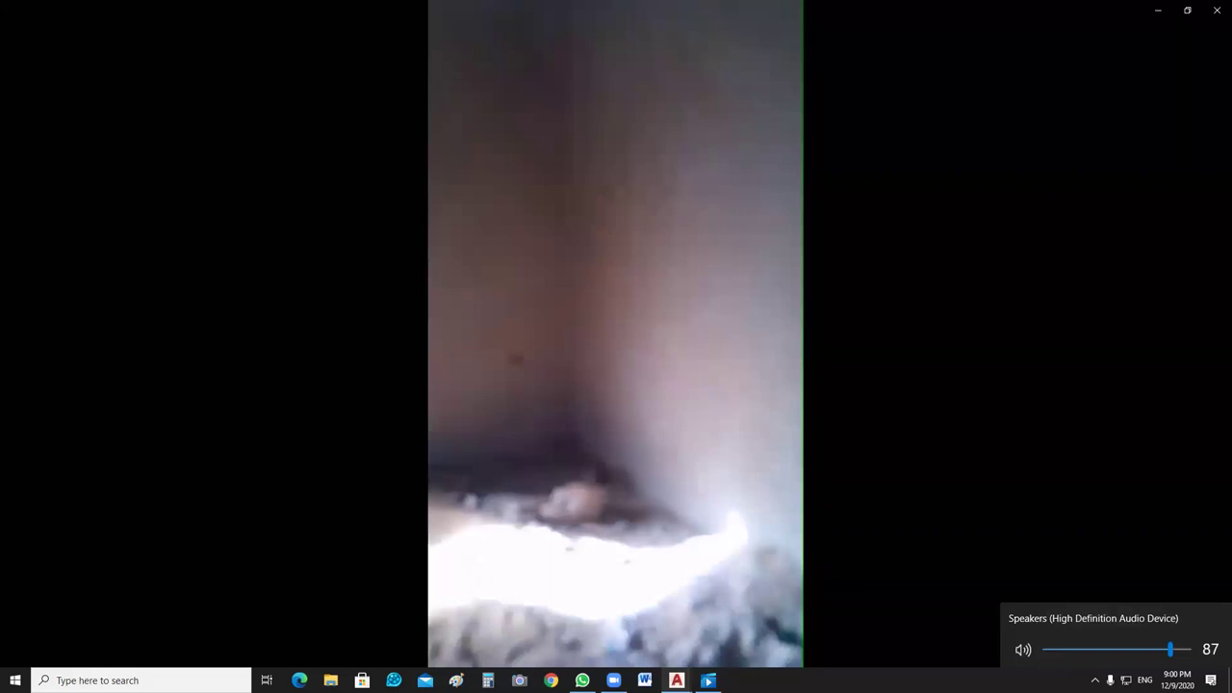
left_click(609, 647)
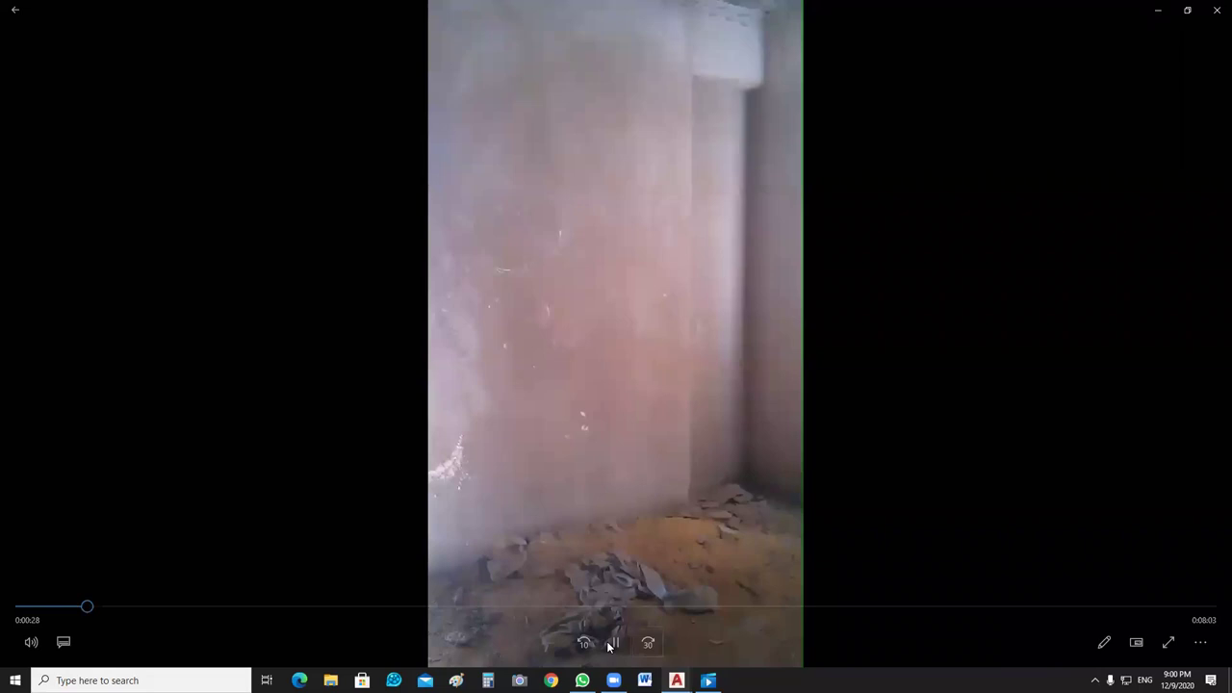
left_click(751, 125)
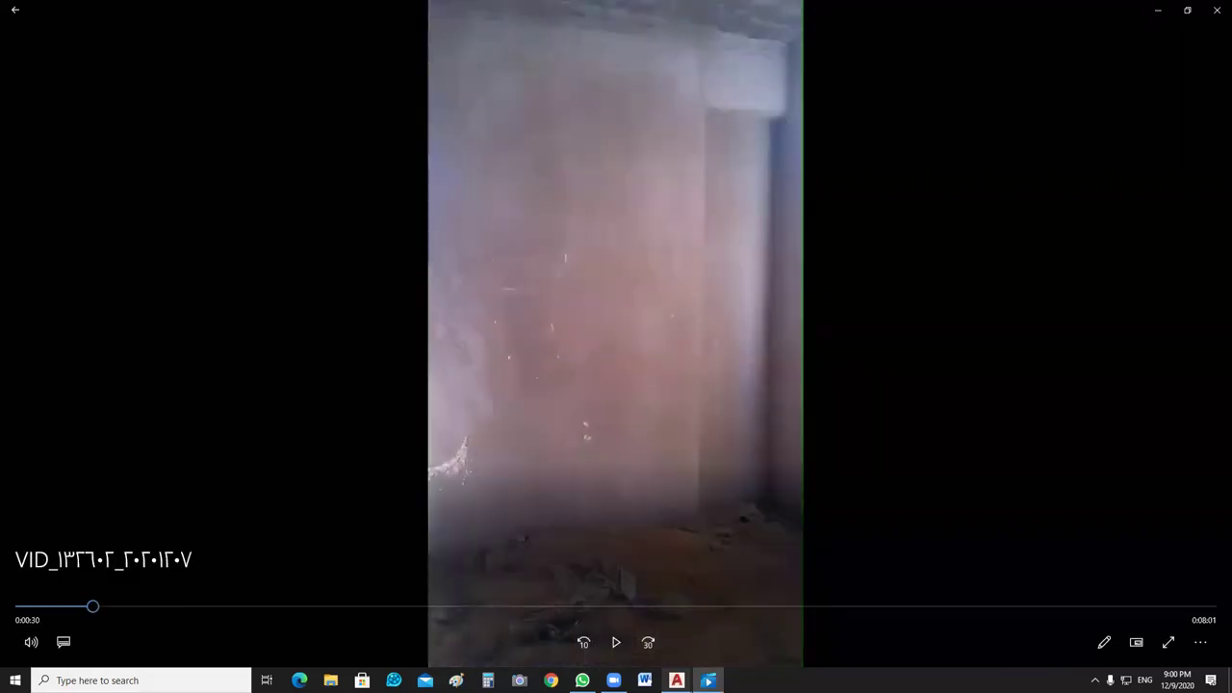
mouse_move(677, 680)
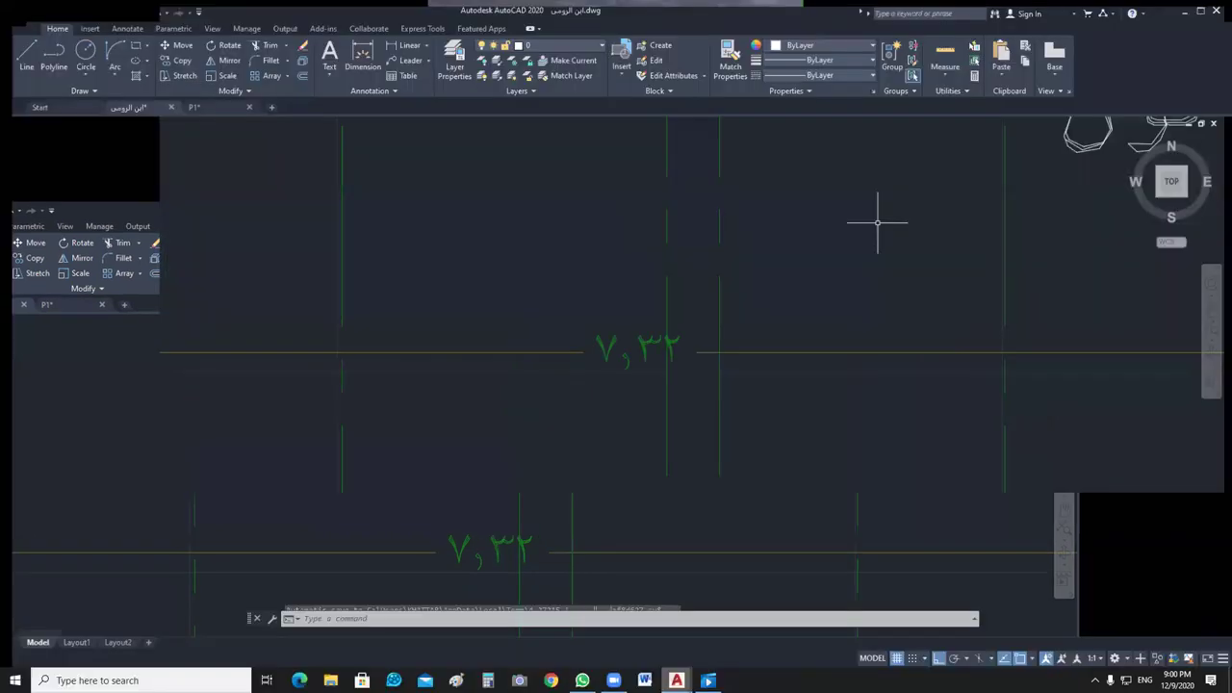
Zoom out over the terrace and reception area, switch to P1.dwg, then return to the video.
scroll(782, 377, "down", 3)
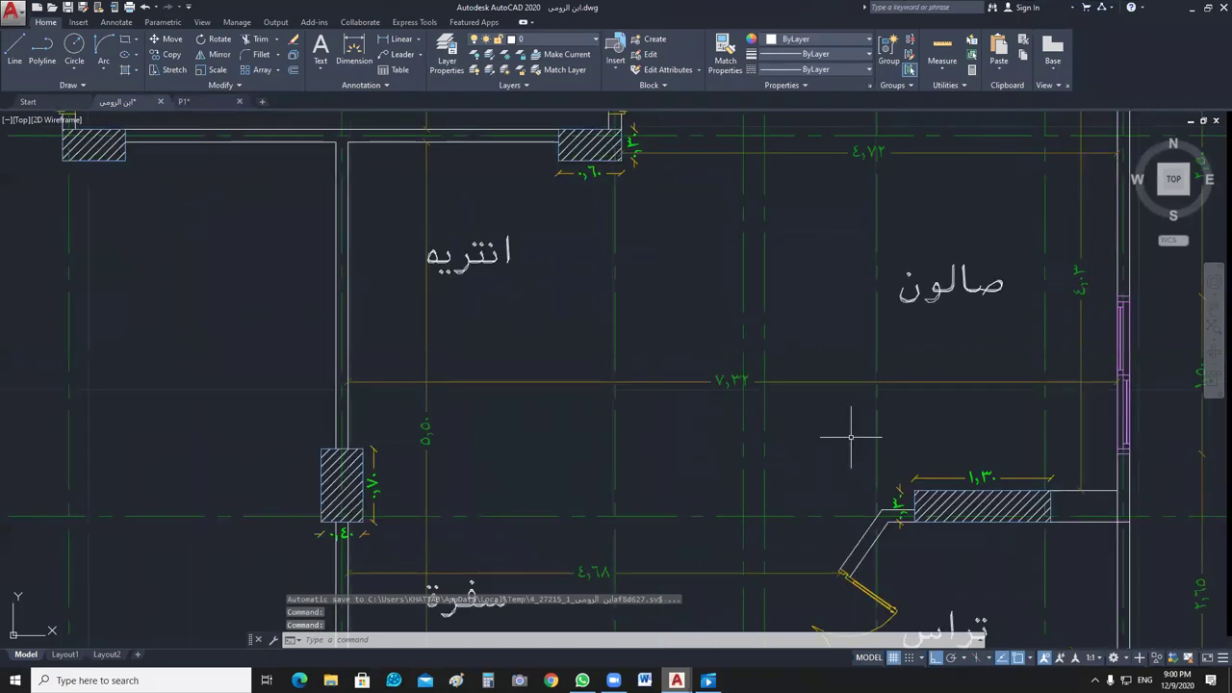
middle_click_drag(1127, 518, 876, 383)
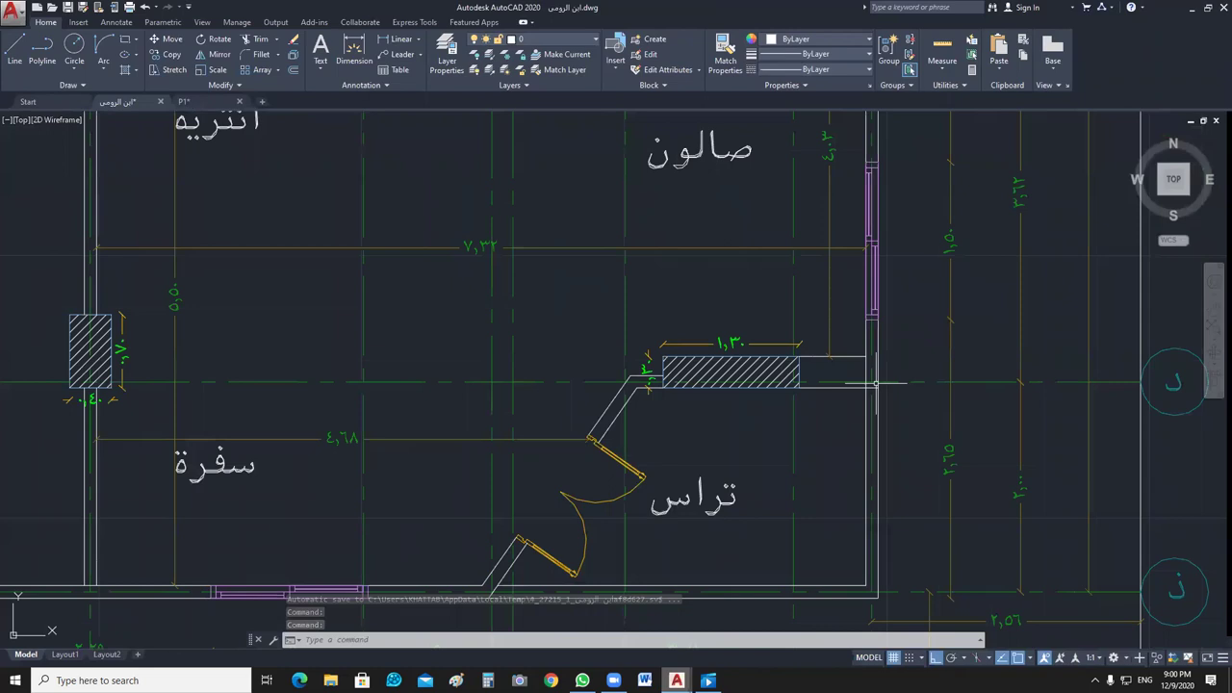
scroll(784, 433, "down", 2)
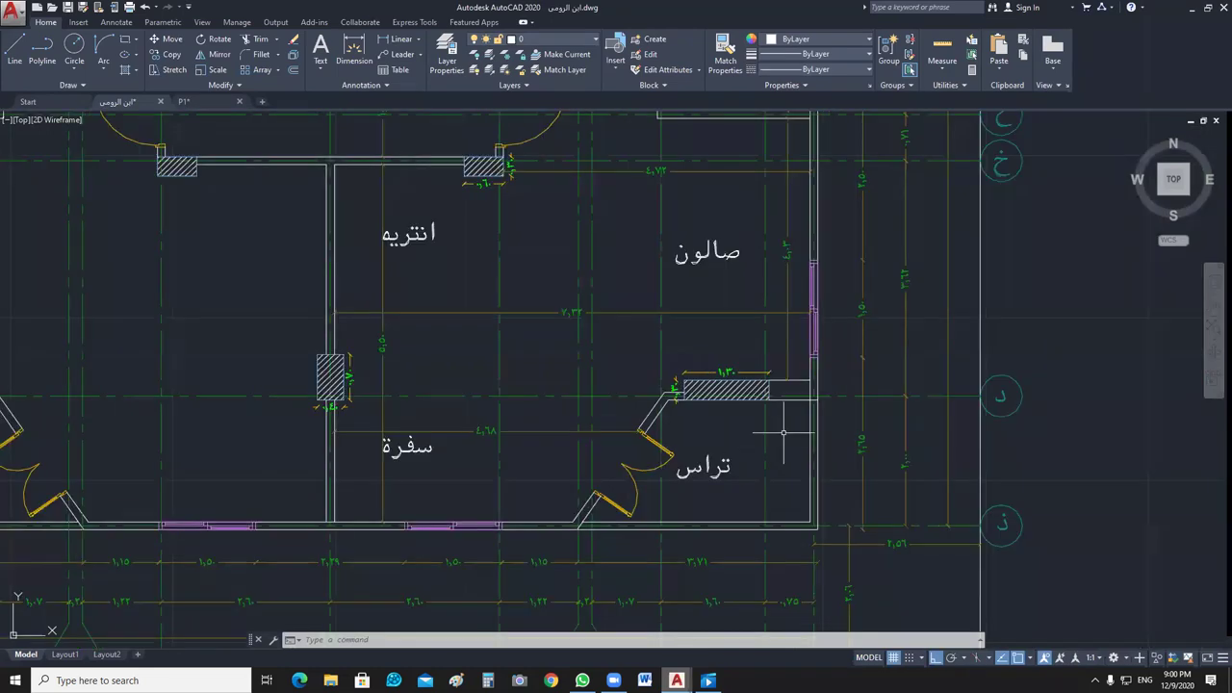
key("ctrl+Tab")
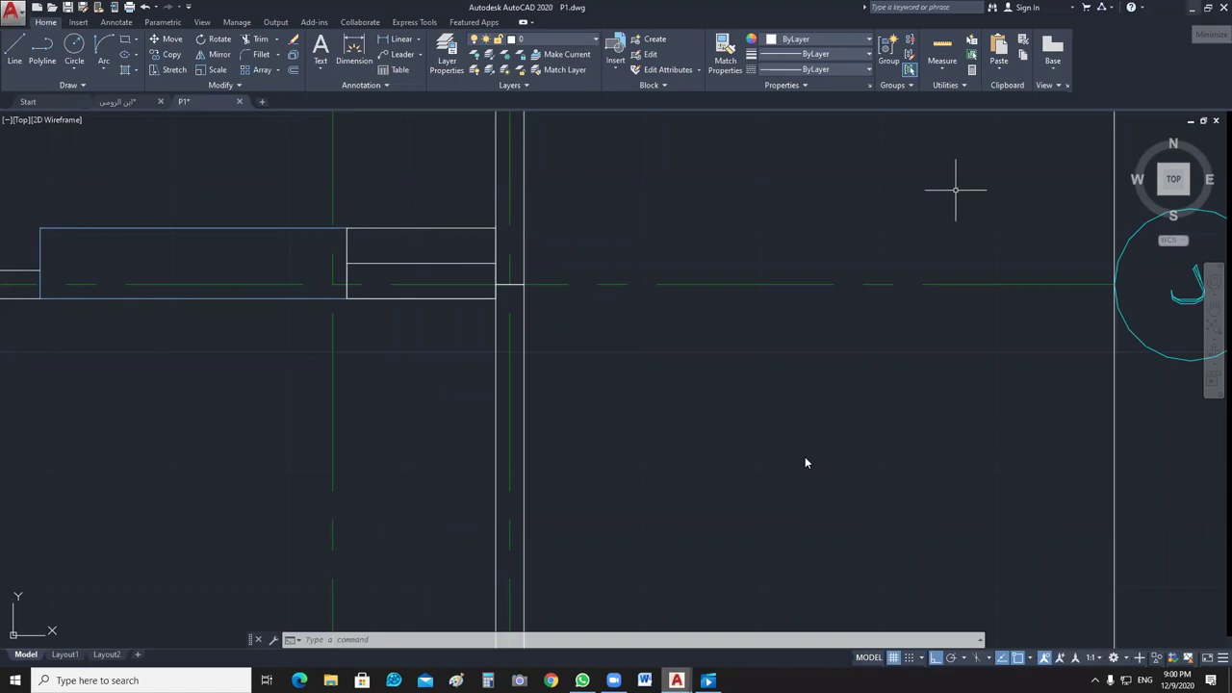
key("alt+Tab")
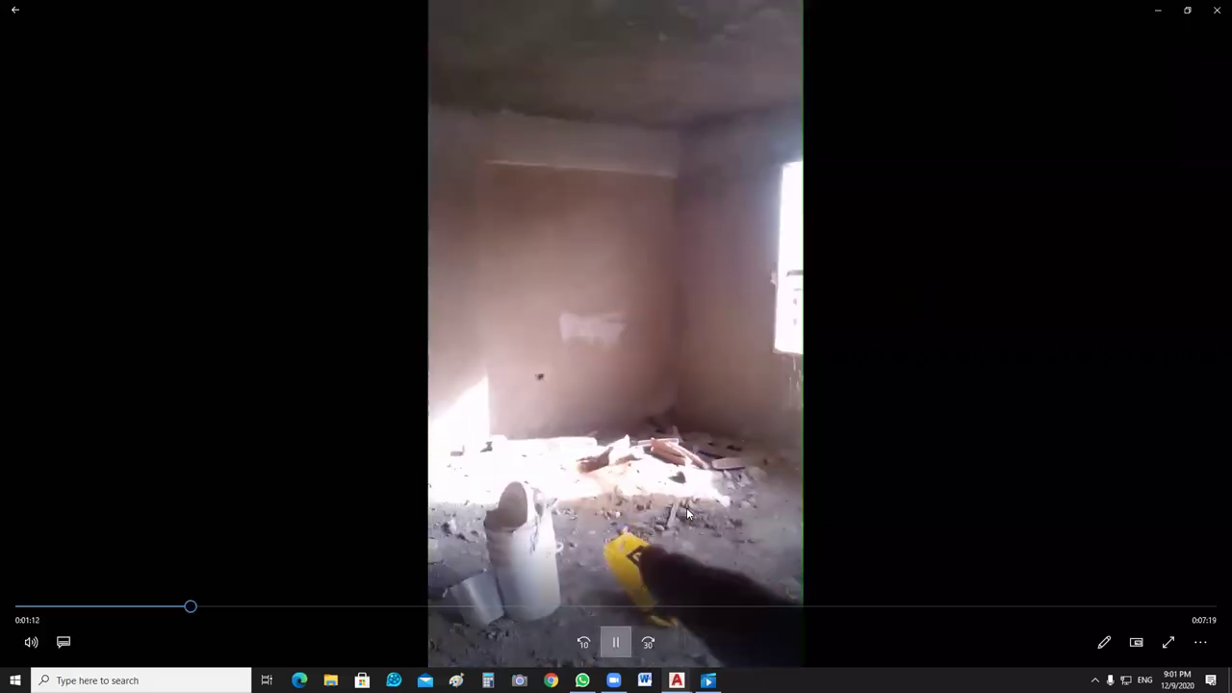
Pause the walkthrough on the bare room, then resume playback.
left_click(686, 511)
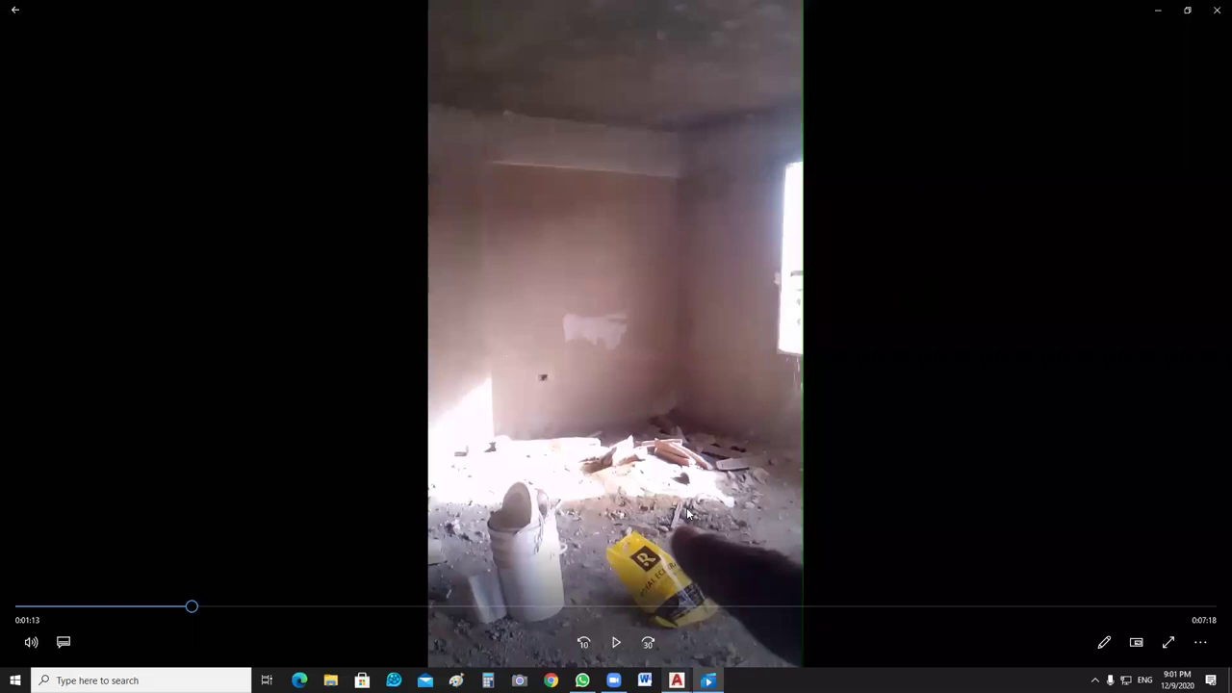
left_click(687, 515)
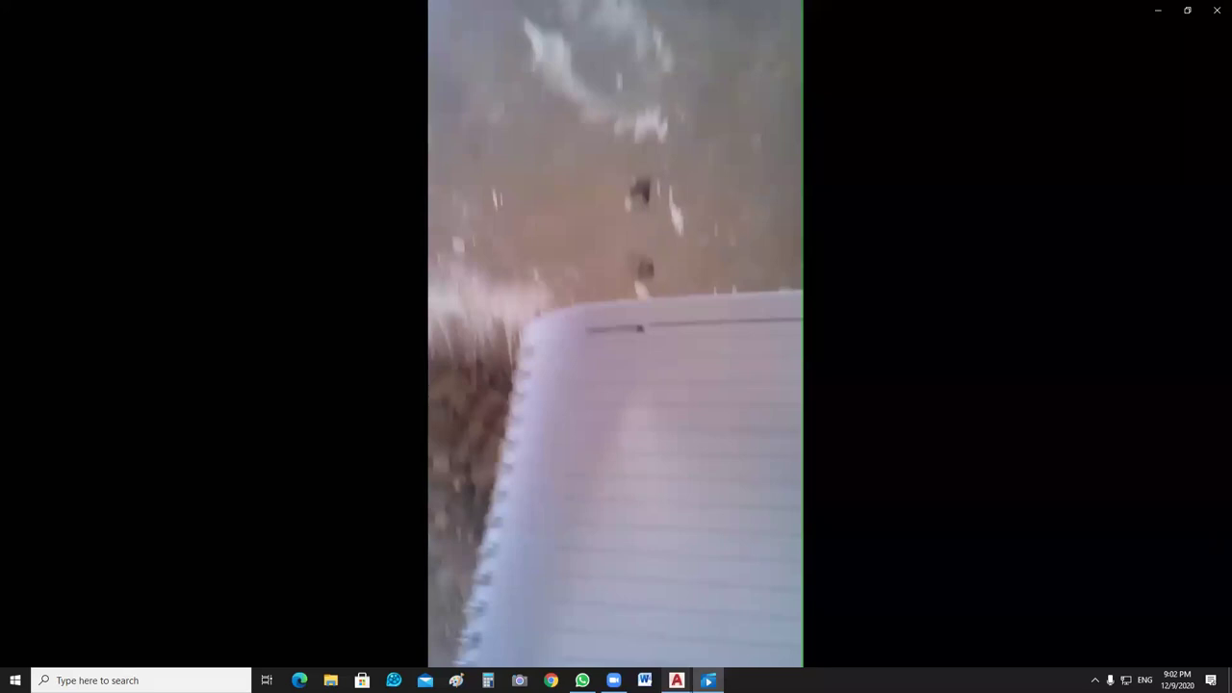
Check the volume level, pausing and resuming playback twice until the hand-drawn sketch appears.
mouse_move(107, 619)
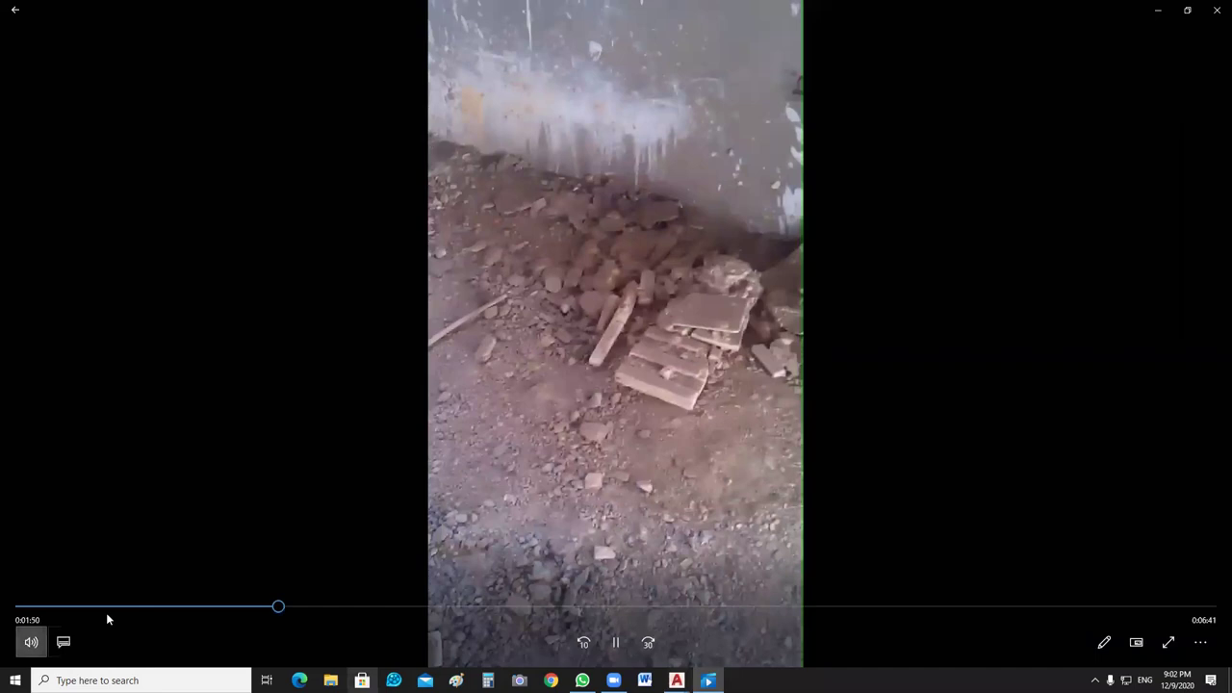
key("Return")
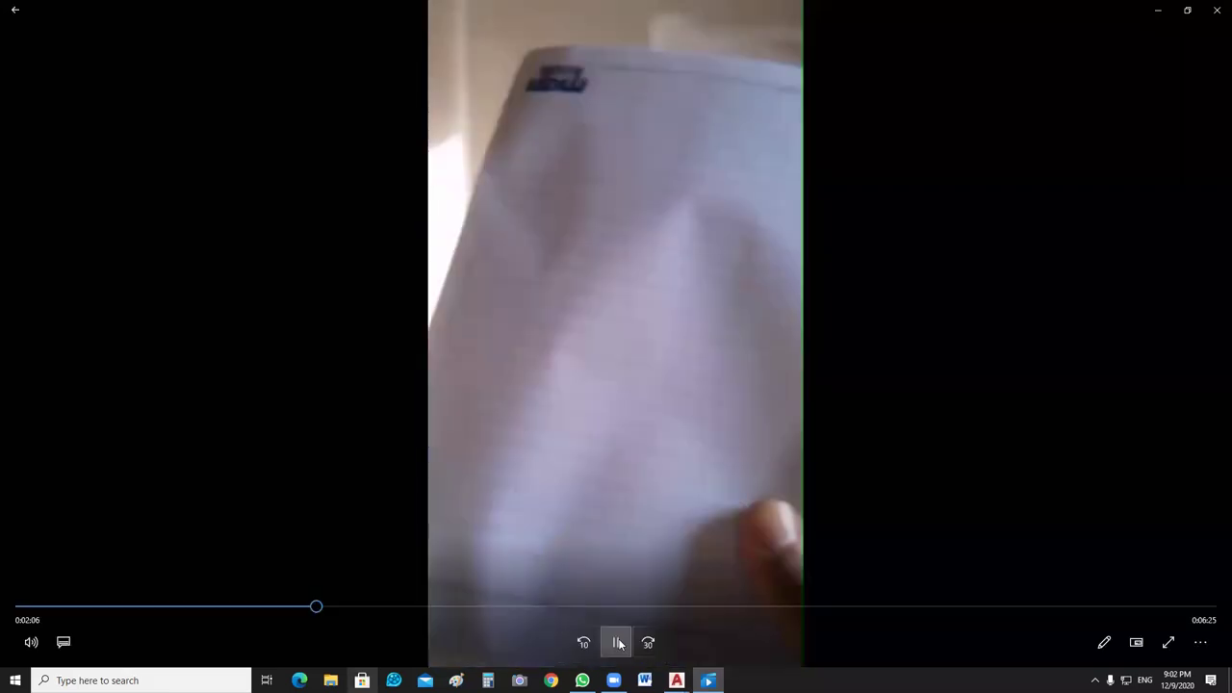
left_click(617, 642)
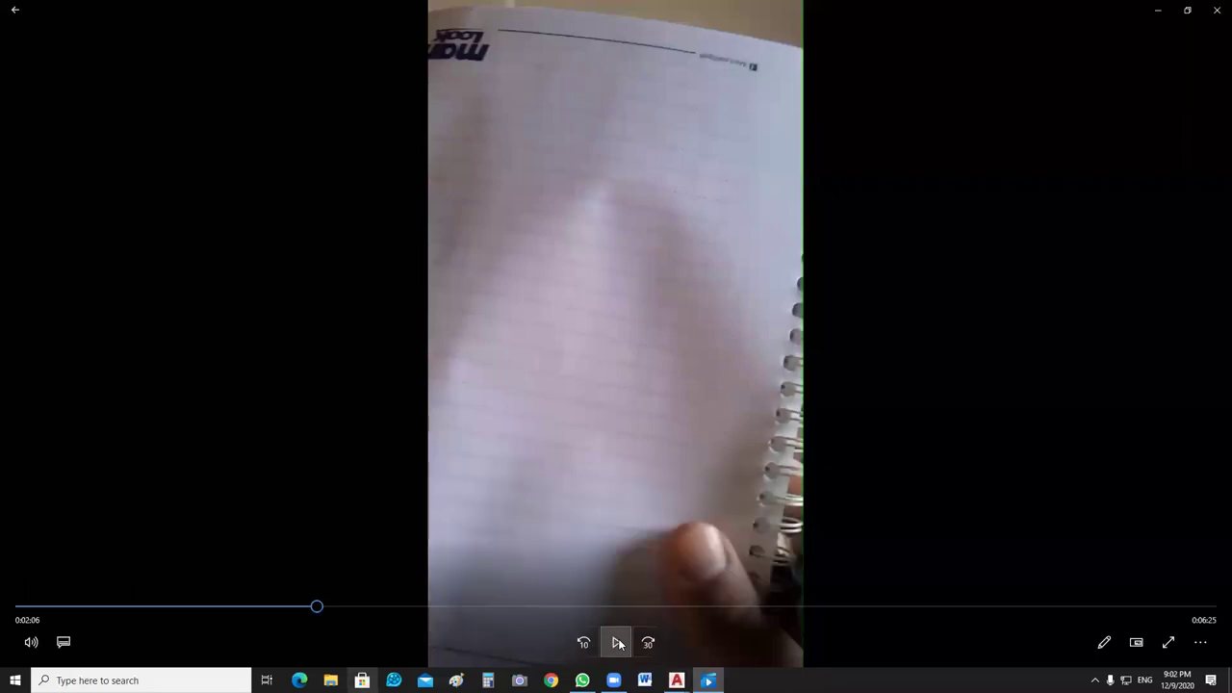
left_click(617, 642)
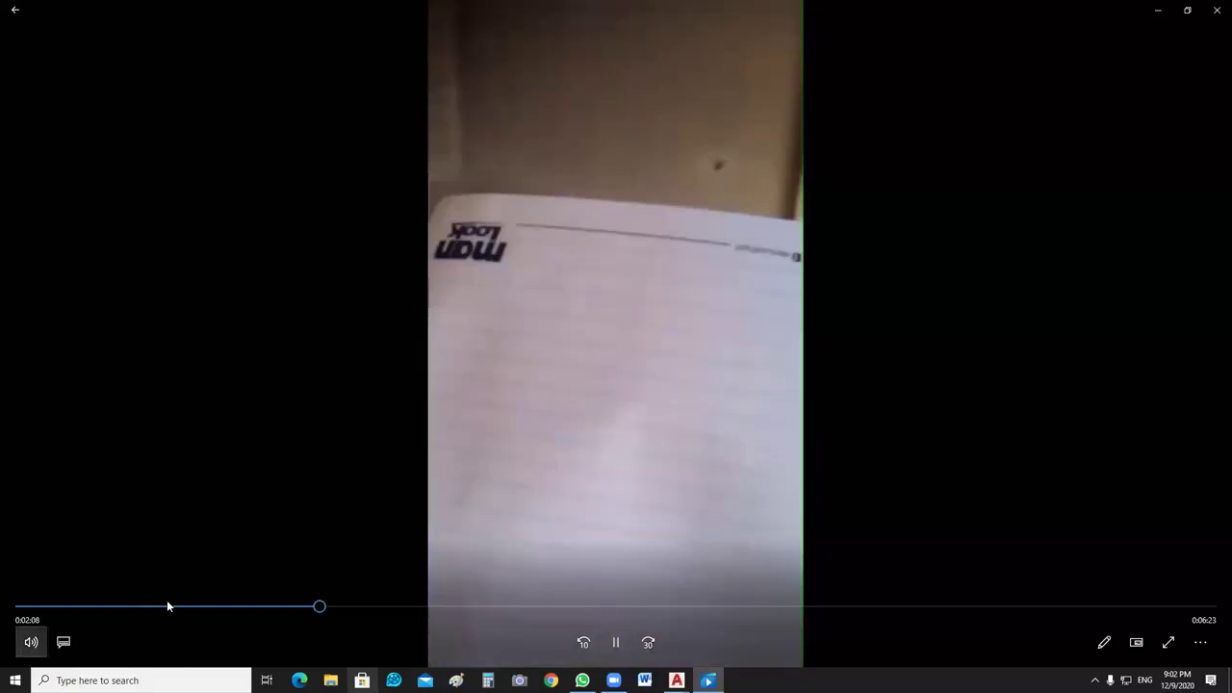
scroll(166, 605, "up", 1)
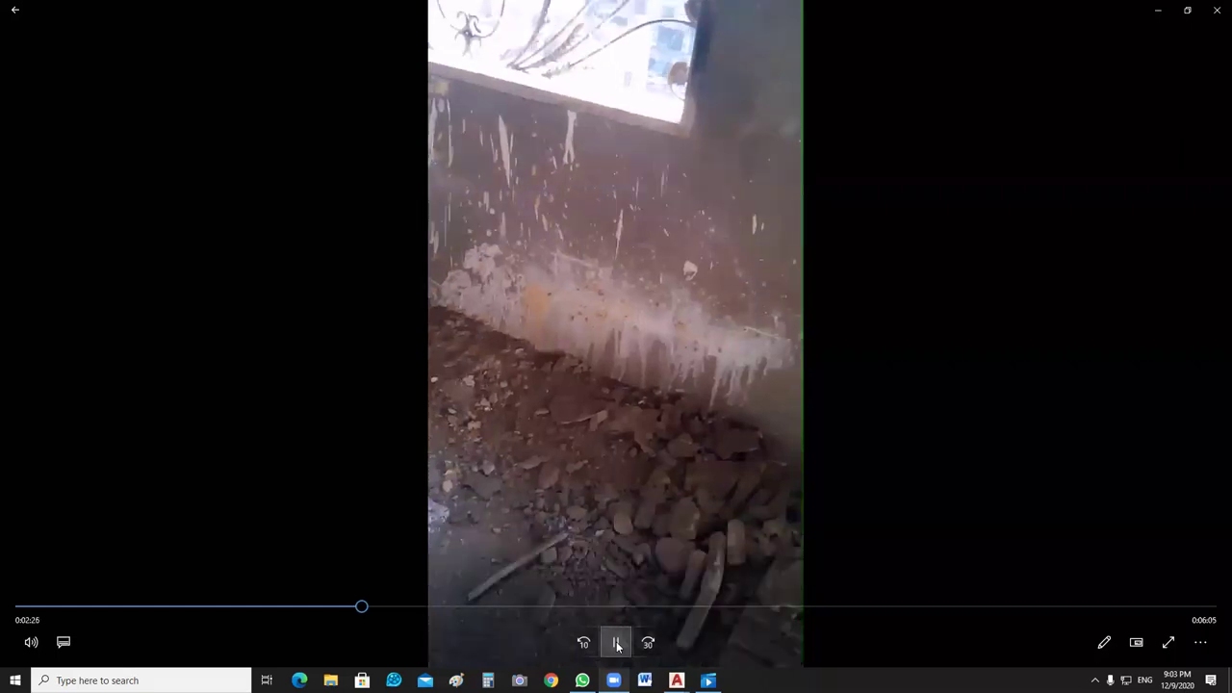
left_click(617, 643)
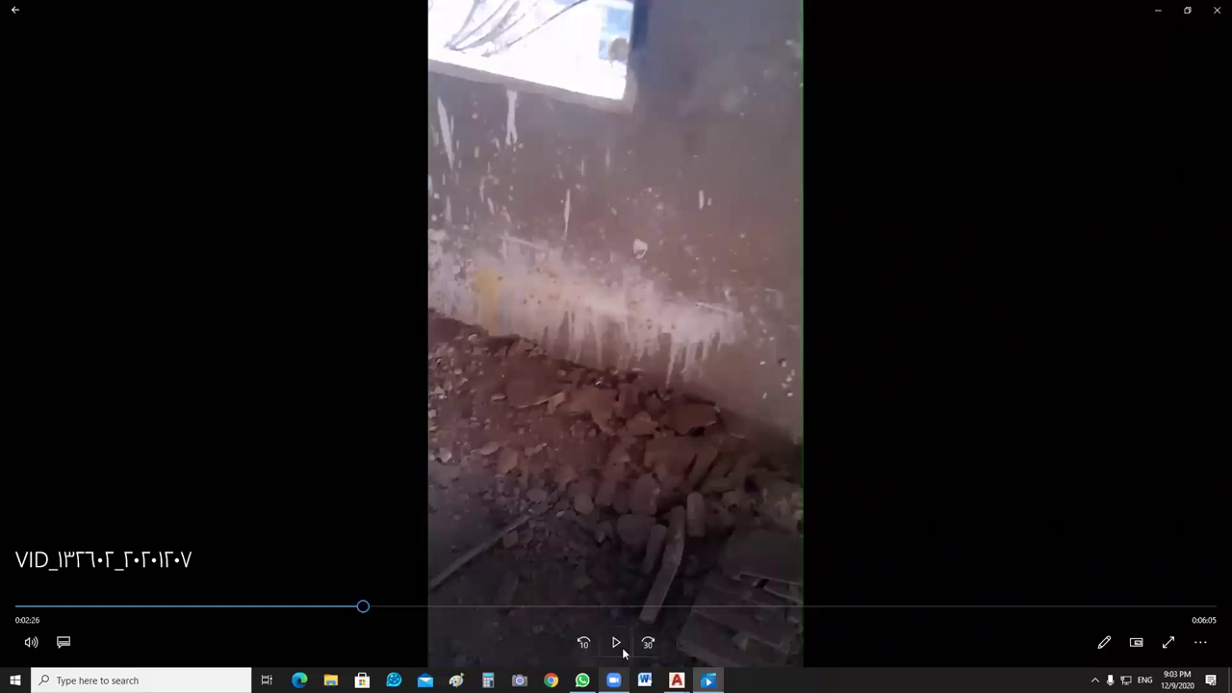
left_click(621, 648)
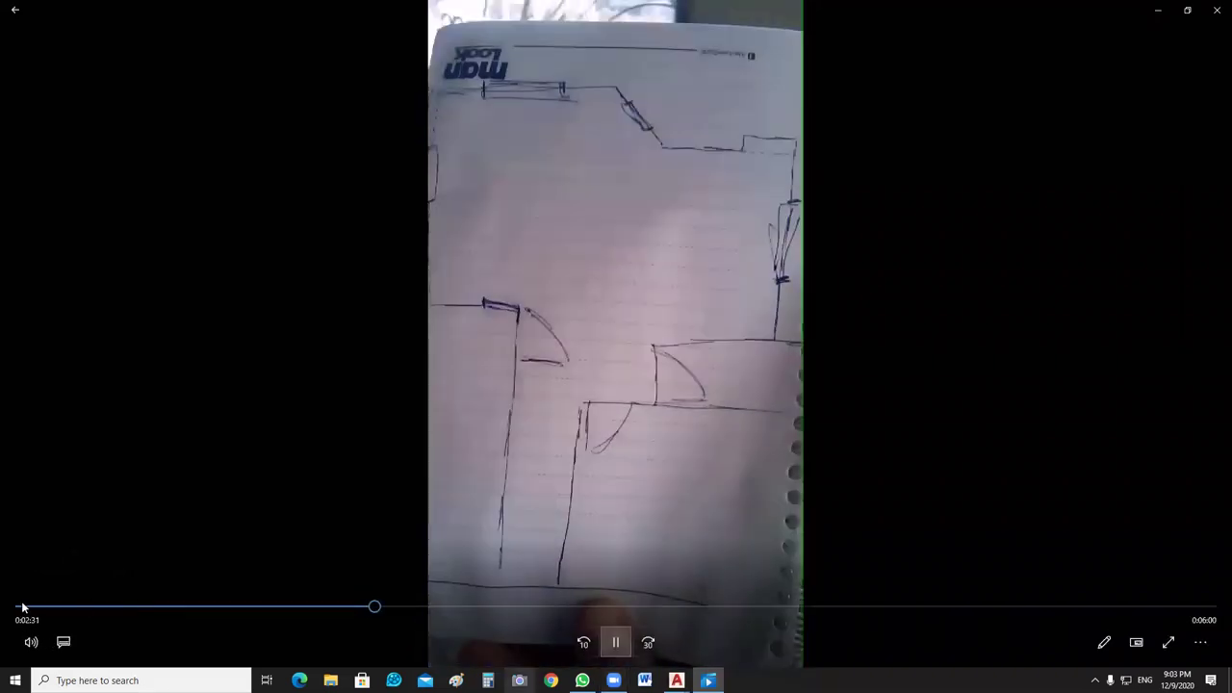
Pause on the sketch, mute the sound, and jump back to the video's start.
key("space")
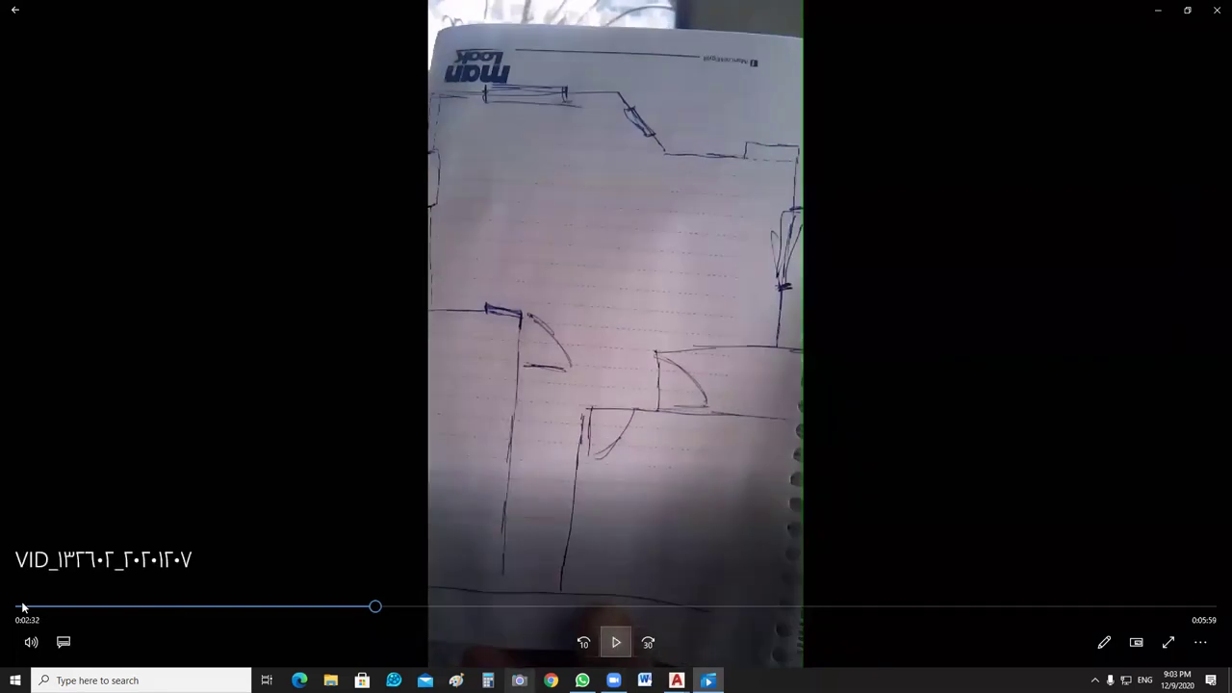
left_click(31, 642)
left_click(22, 600)
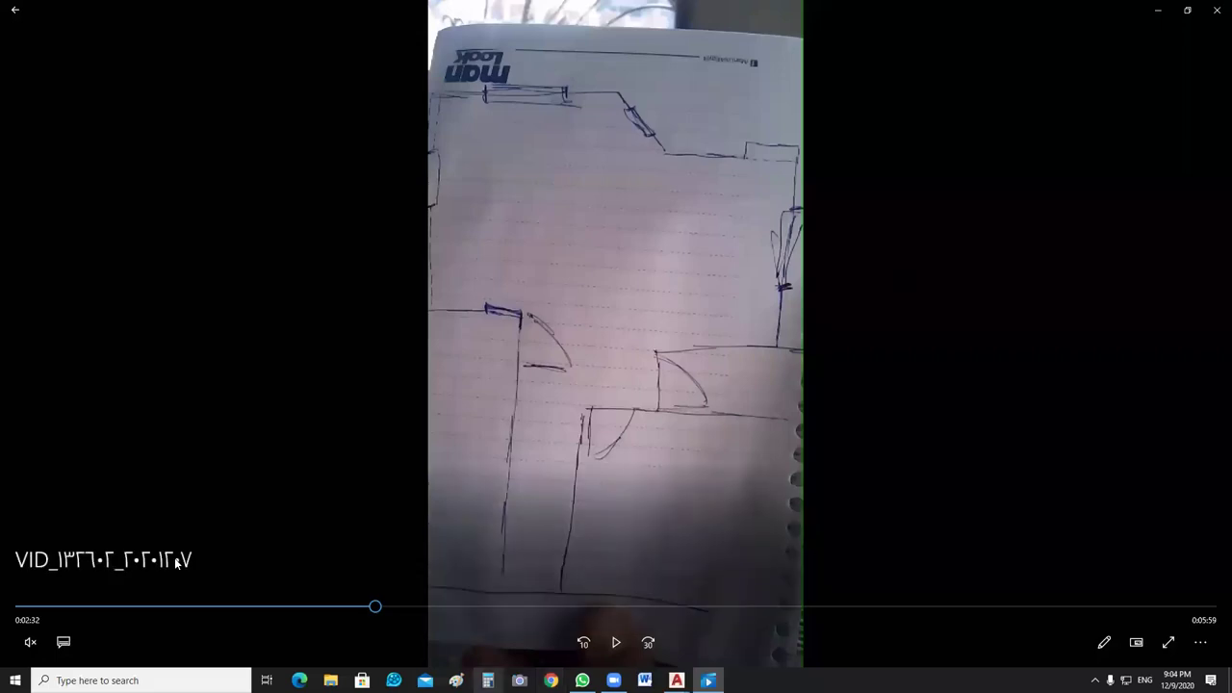
left_click(54, 606)
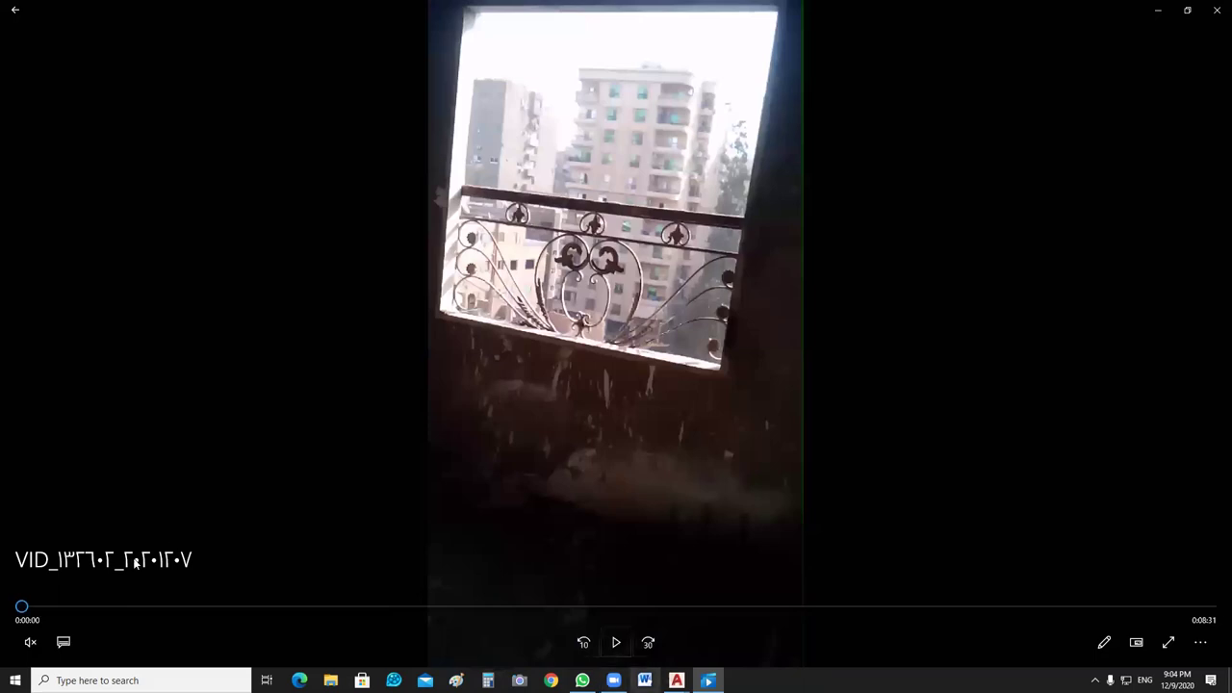
Play the walkthrough from the start, pausing on the two doorways, bright window and balcony doorway.
key("space")
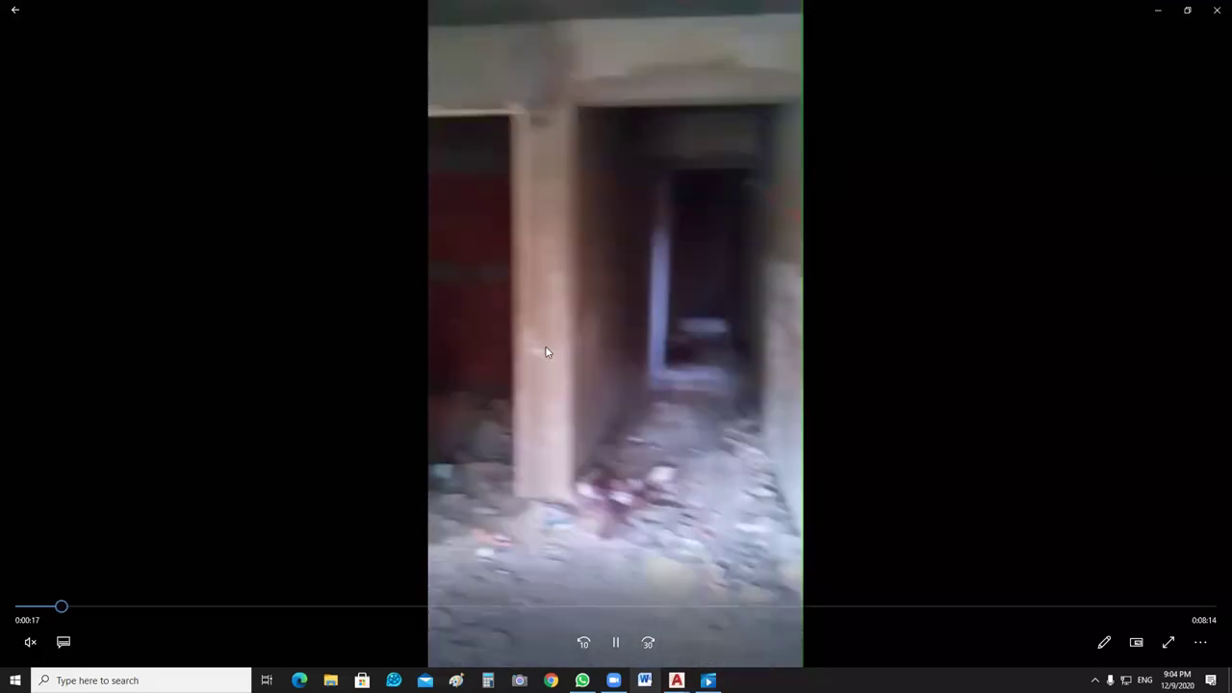
left_click(617, 644)
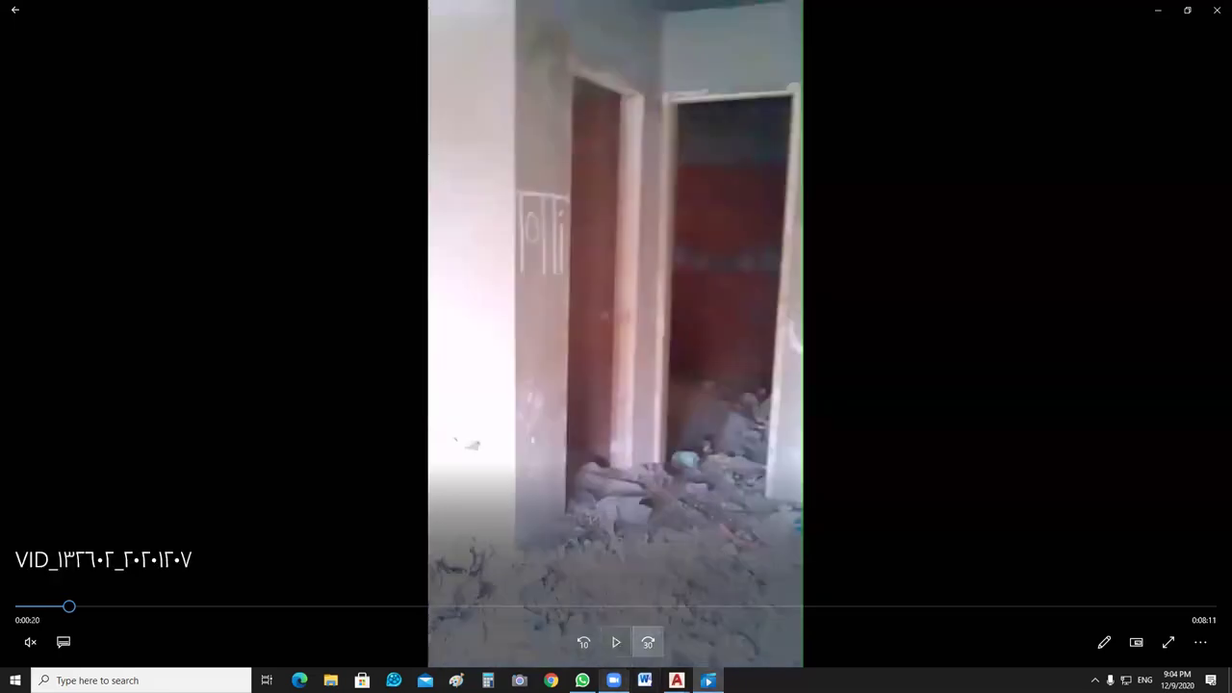
left_click(617, 645)
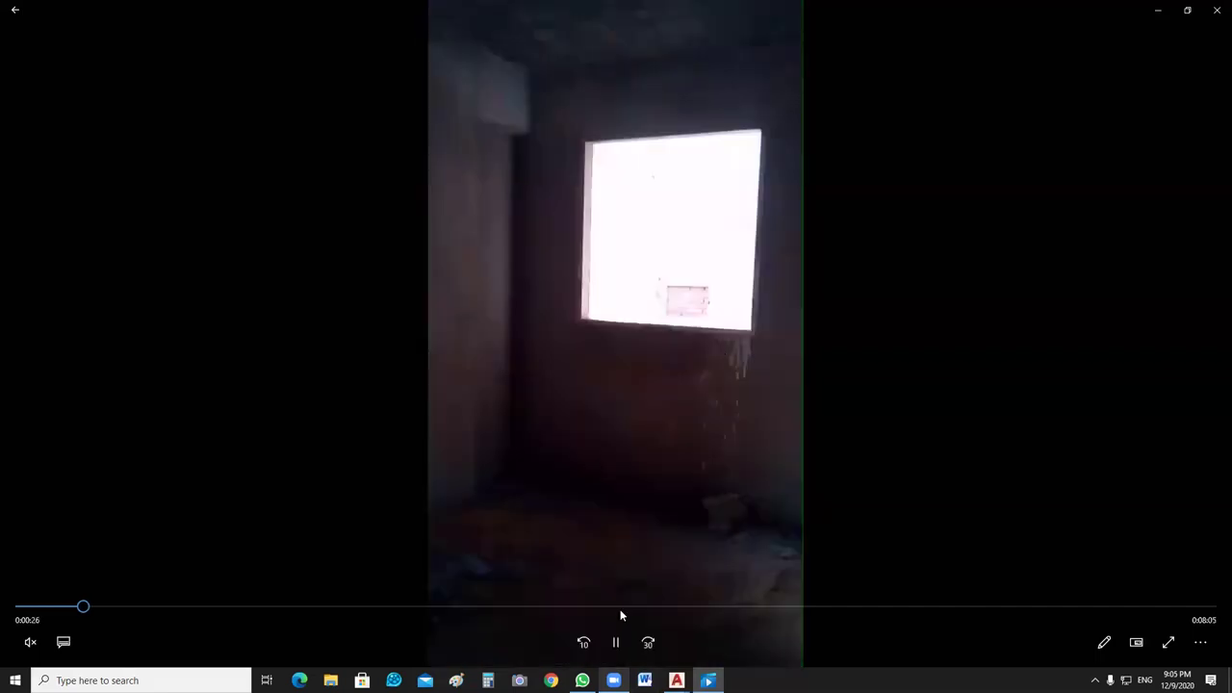
left_click(721, 195)
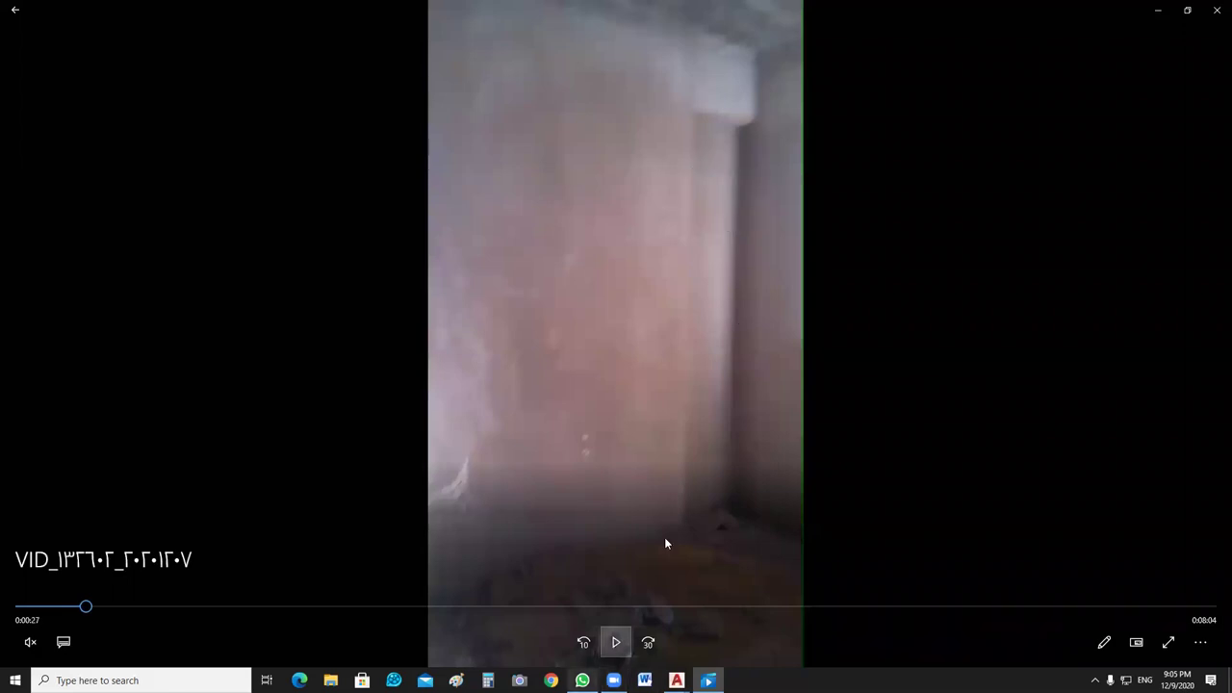
left_click(739, 140)
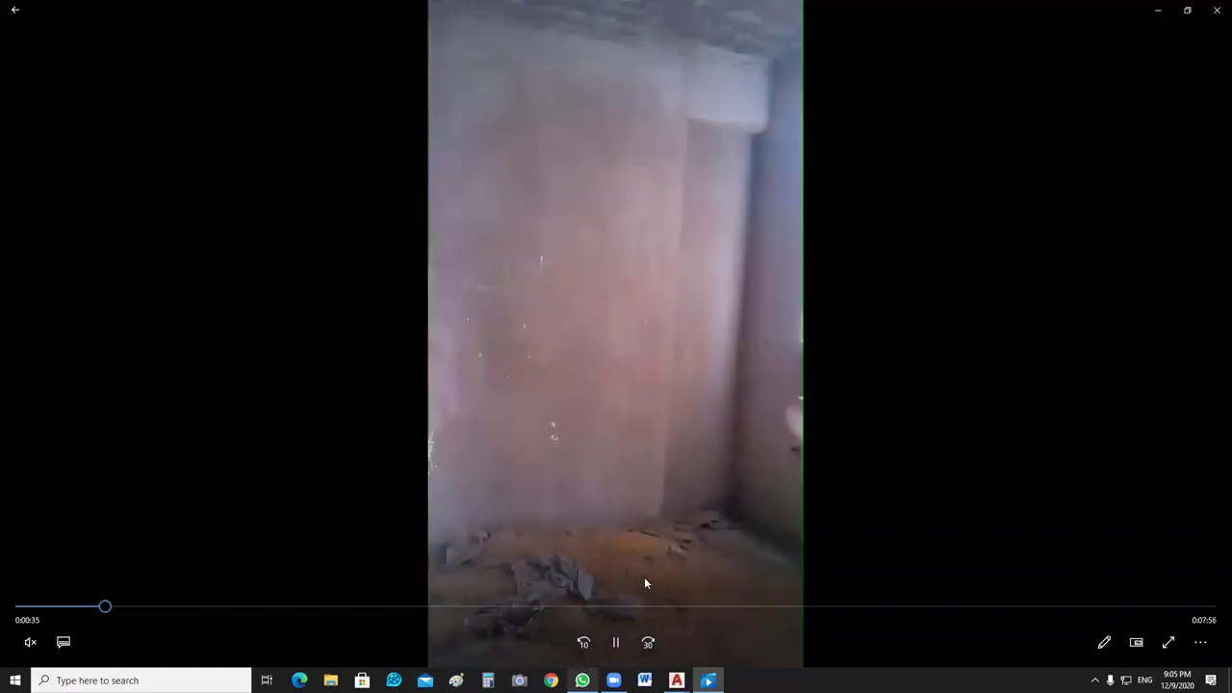
left_click(619, 641)
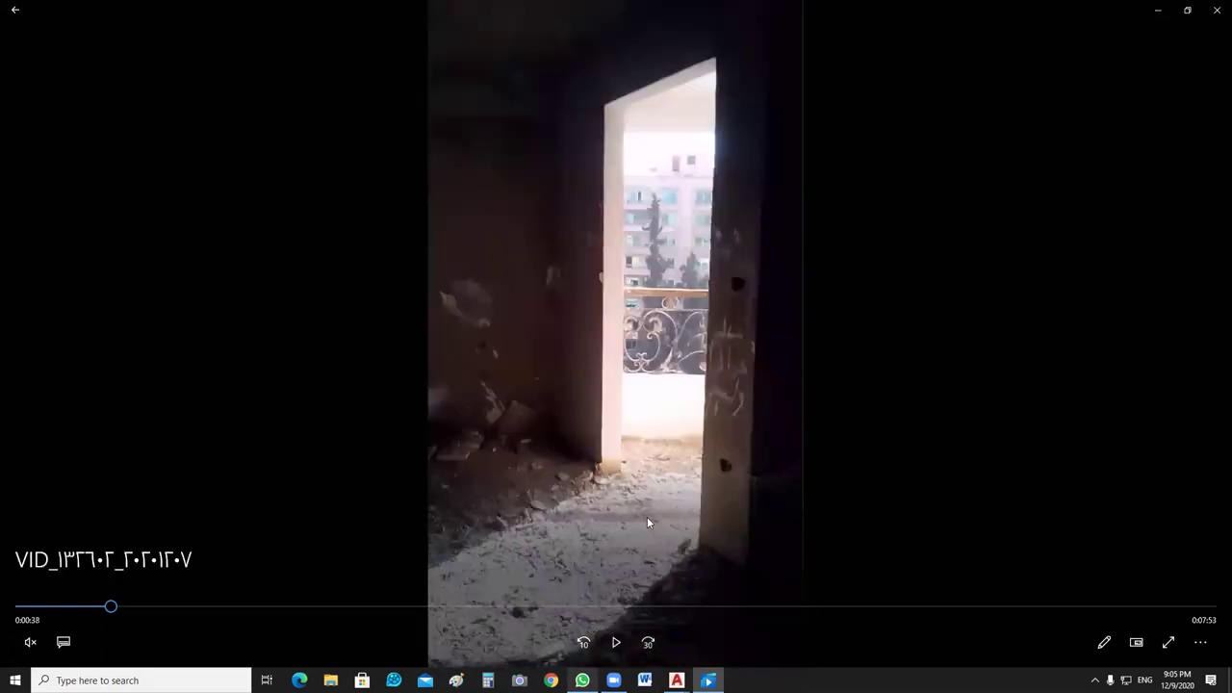
left_click(614, 640)
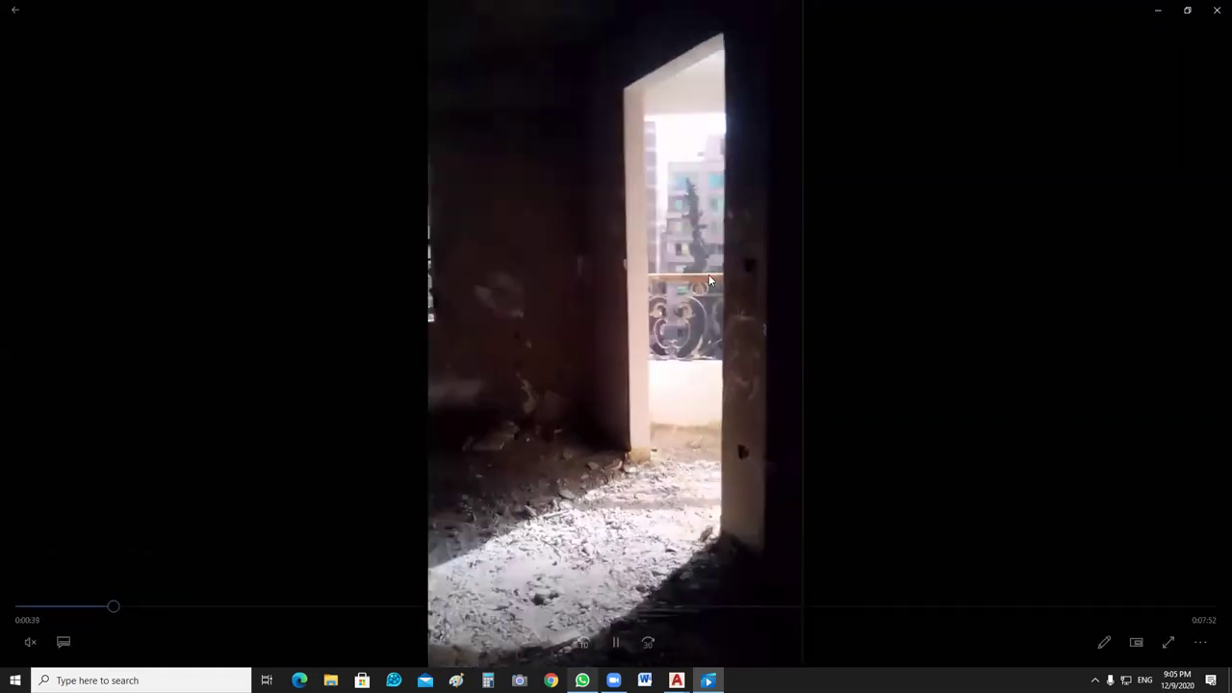
Continue the walkthrough, pausing on the railed window, debris corner, plain wall at 0:50 and yellow-bag room.
left_click(654, 391)
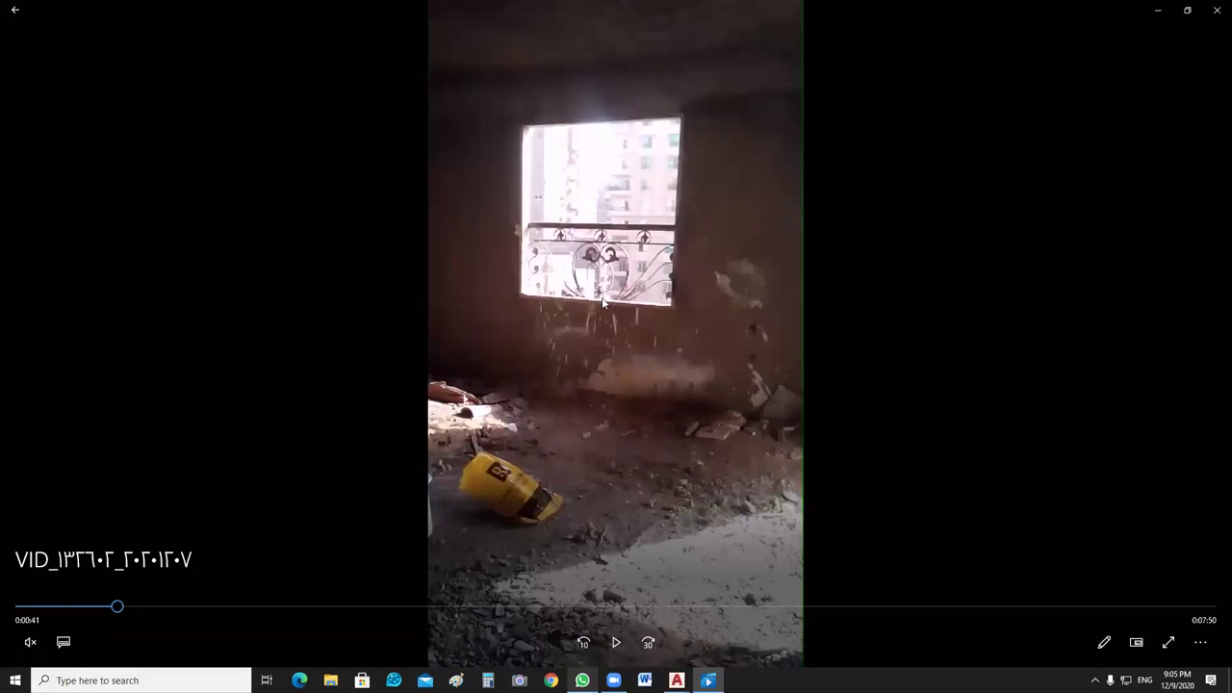
left_click(616, 642)
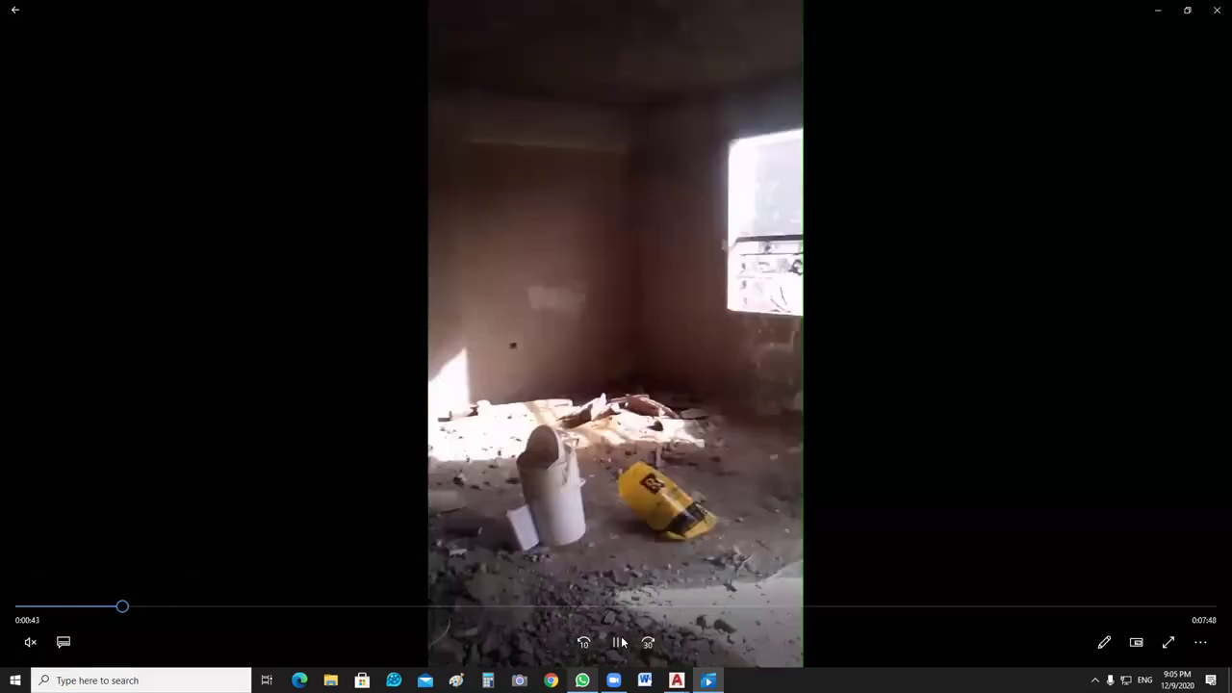
left_click(622, 622)
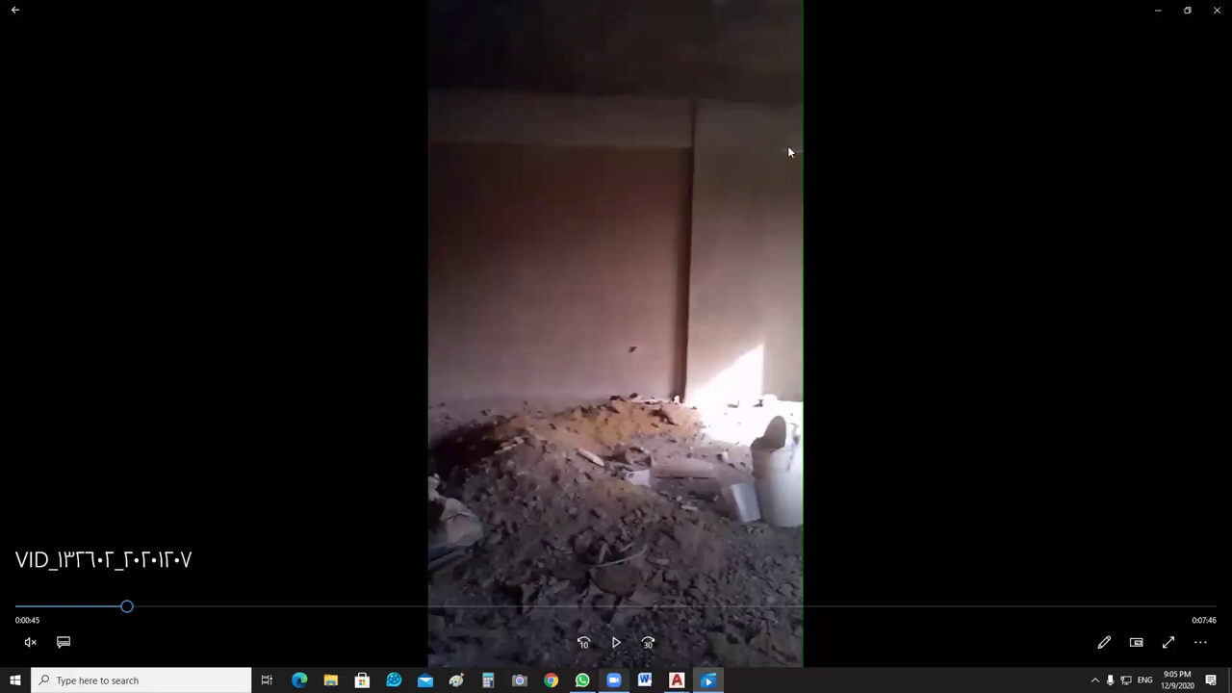
left_click(617, 643)
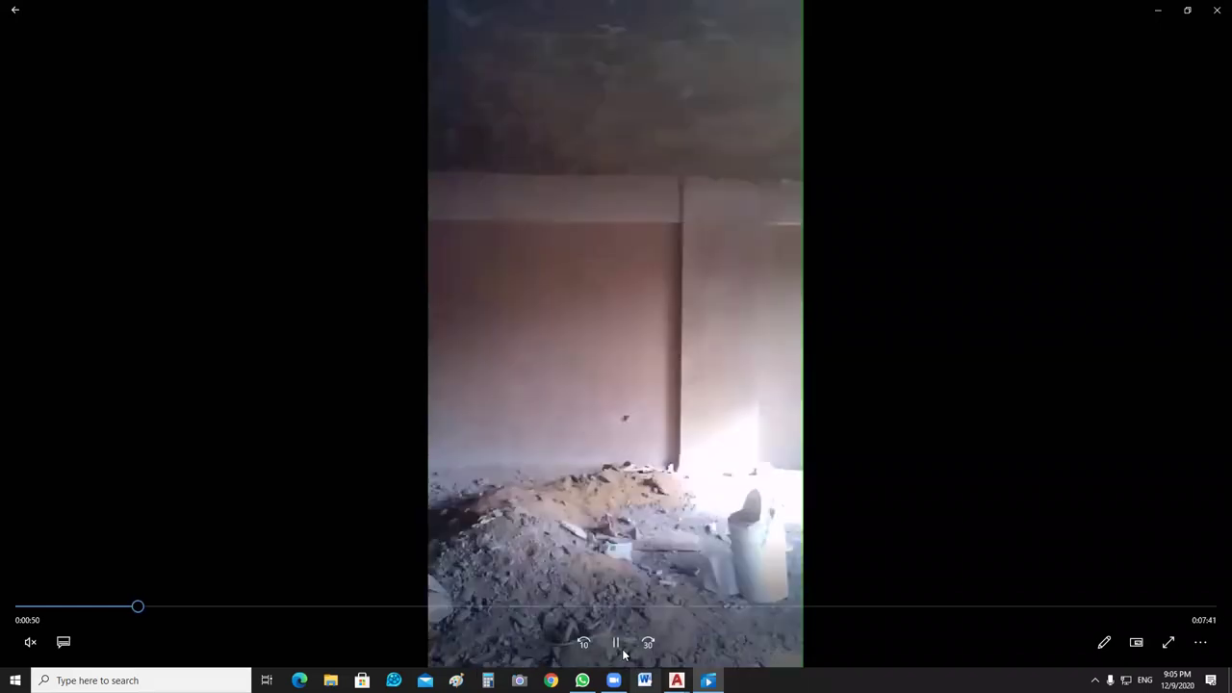
left_click(776, 30)
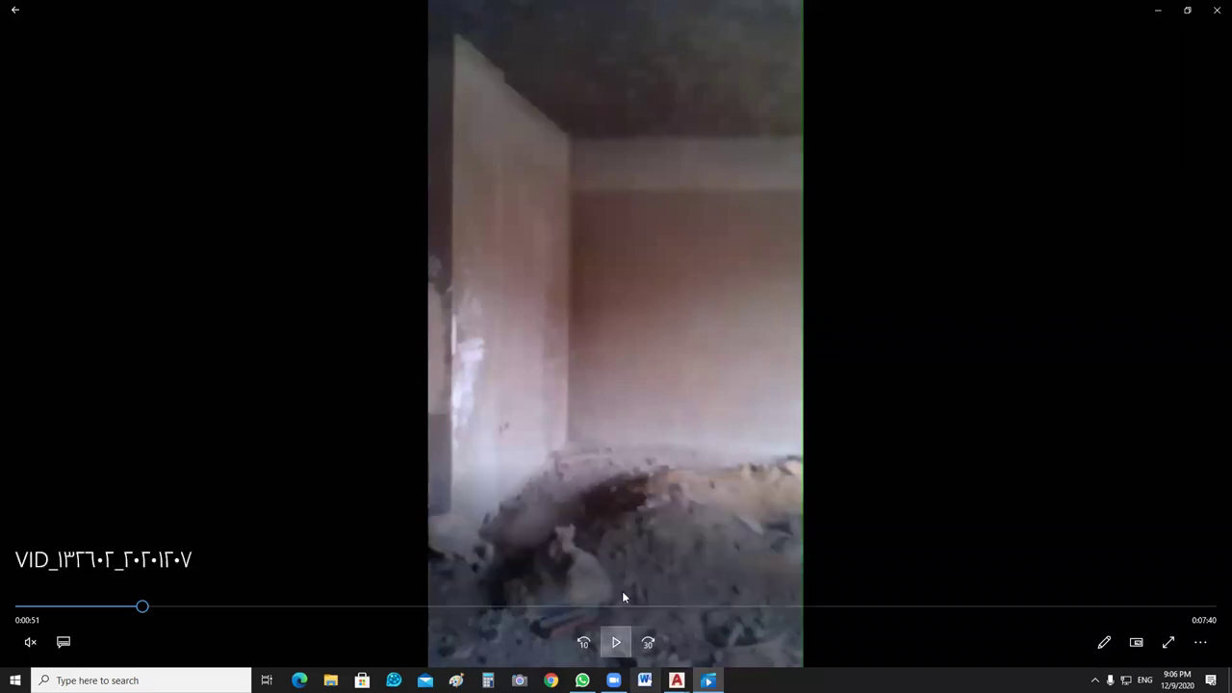
left_click(616, 642)
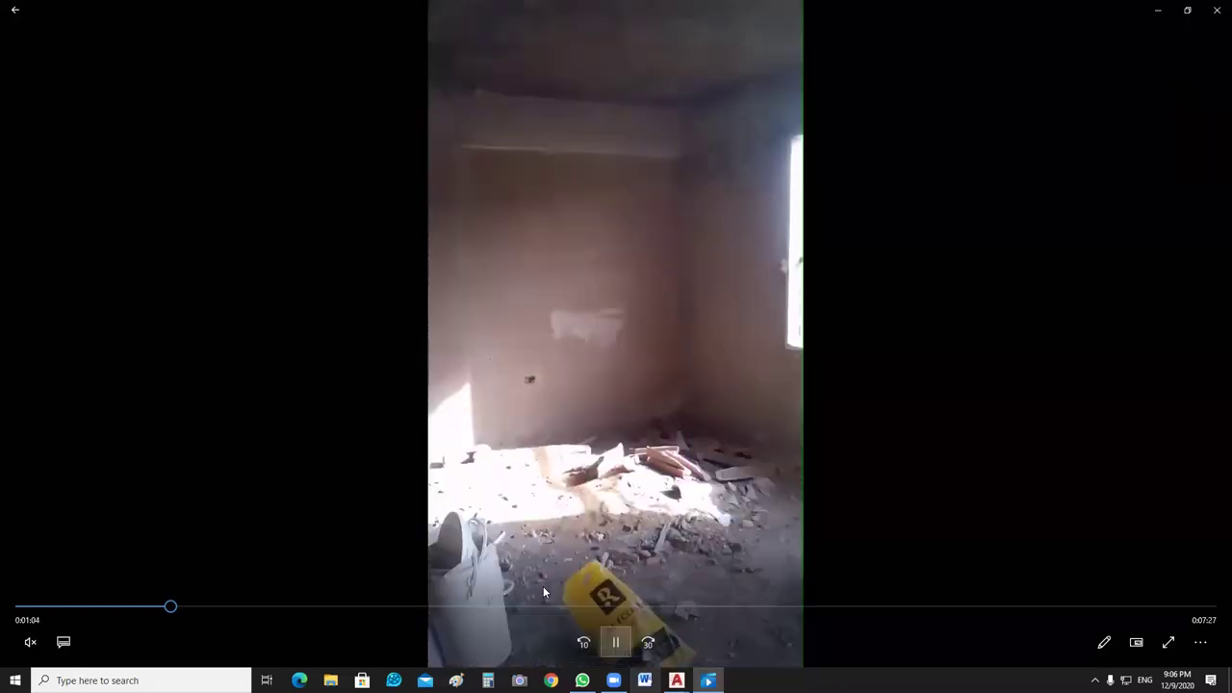
left_click(735, 585)
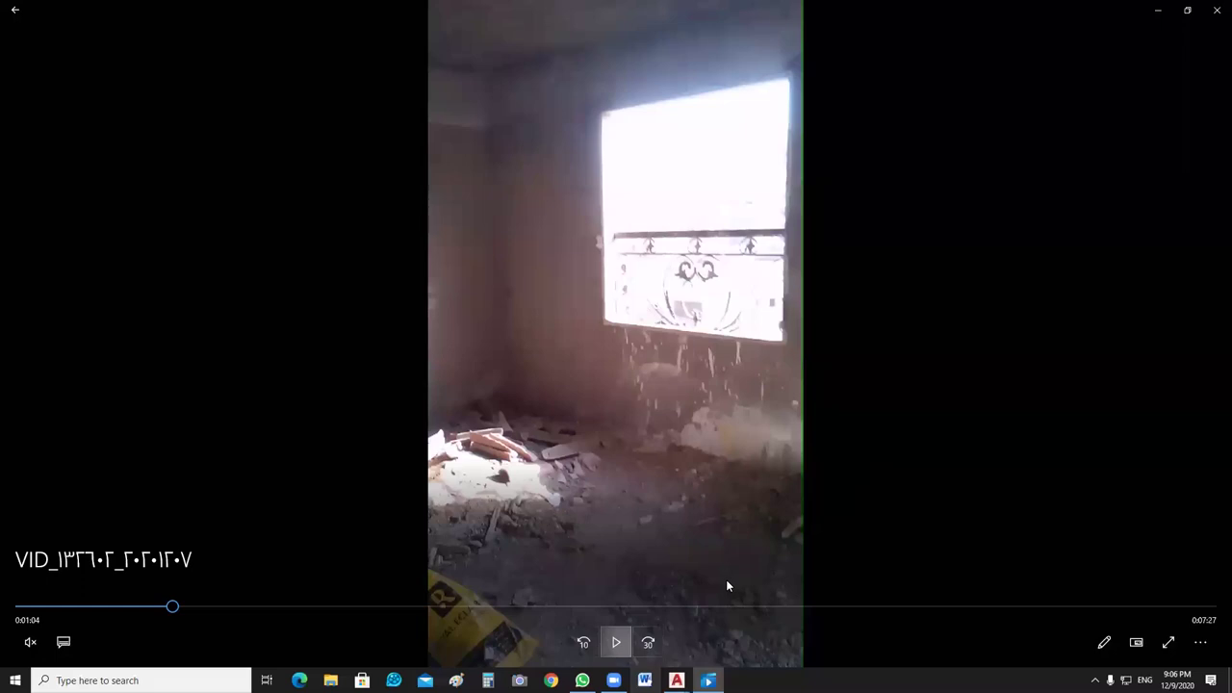
left_click(725, 583)
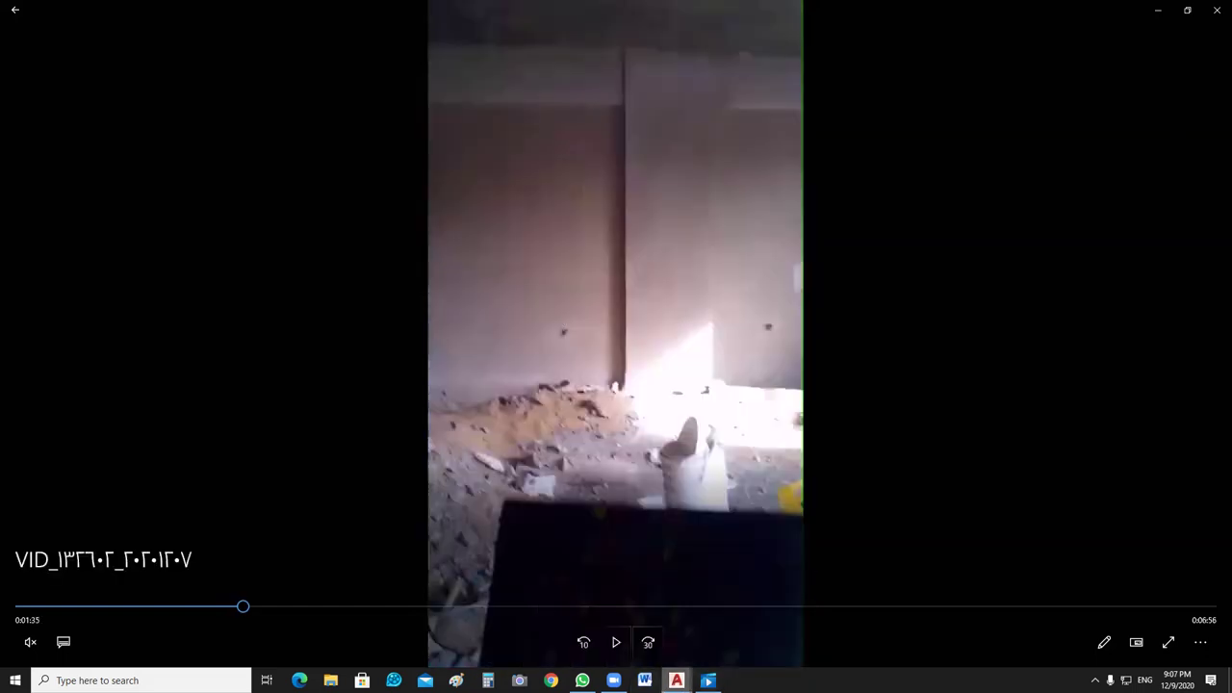
key("alt+Tab")
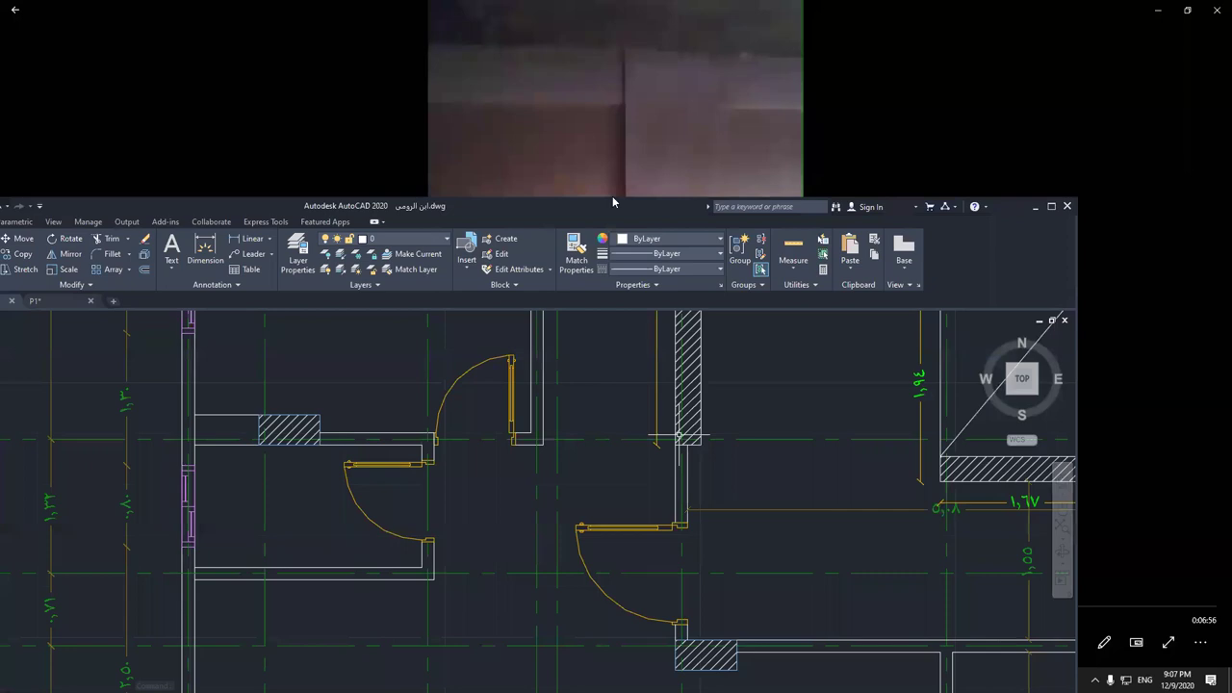
scroll(366, 433, "down", 5)
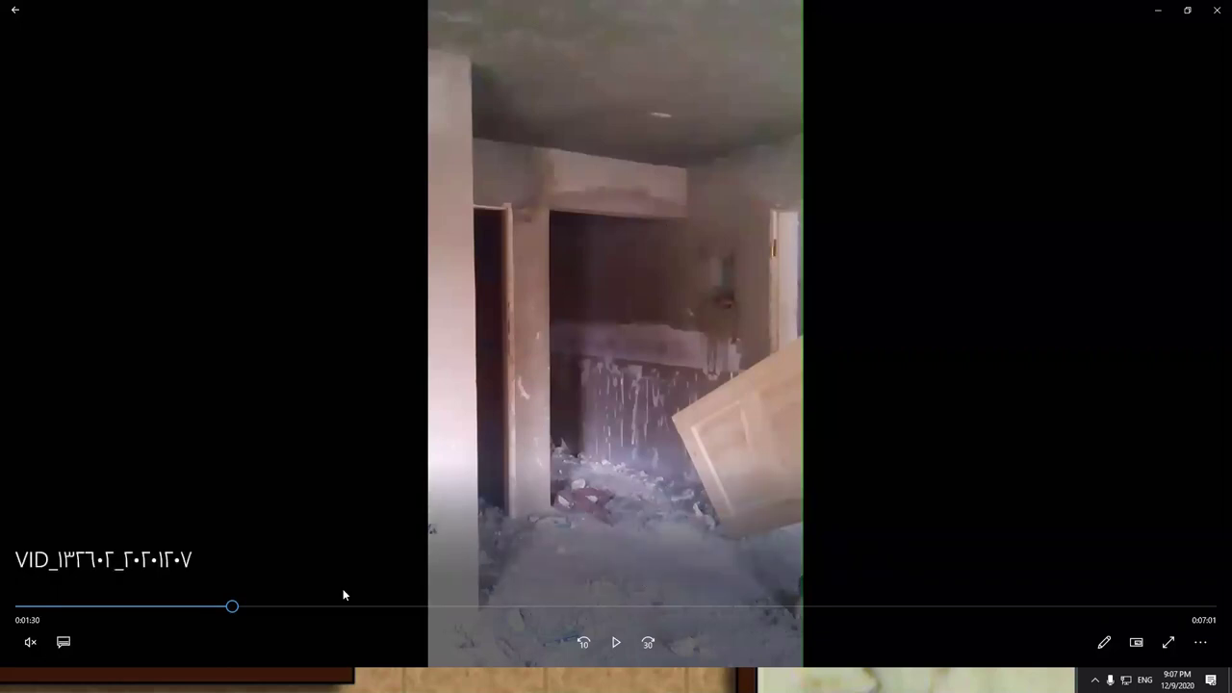
Jump the video to 0:01:39, pause briefly on the wall corner, then play on toward the sketch.
left_click(254, 608)
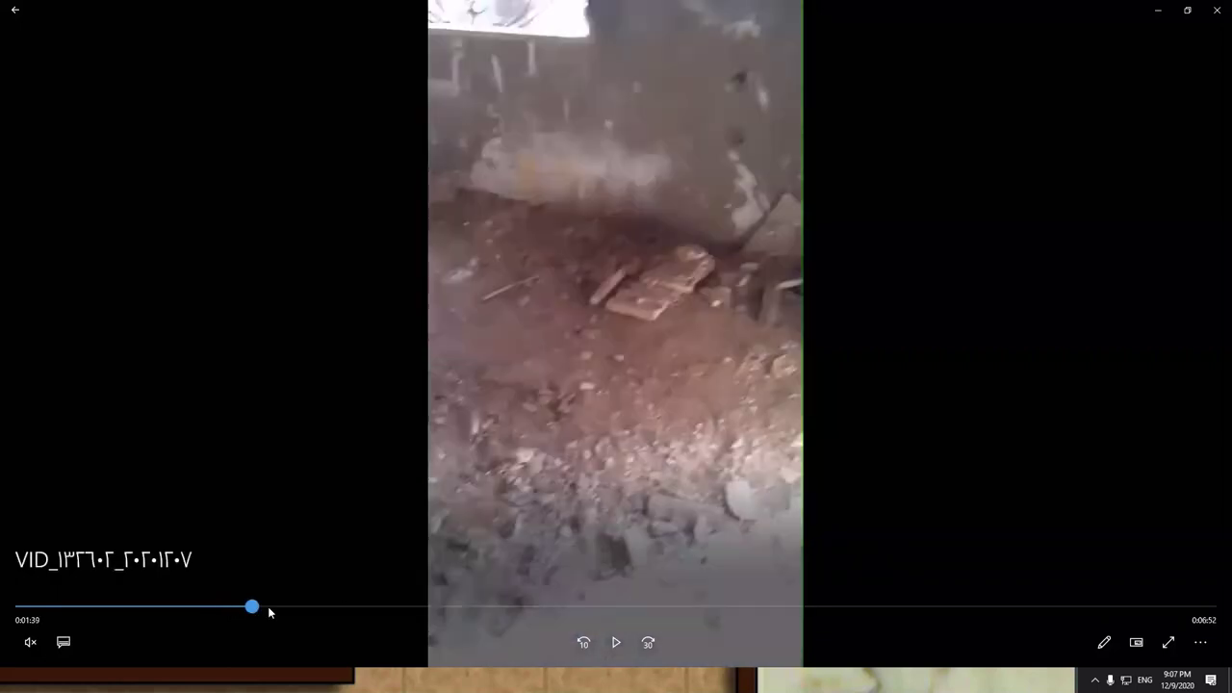
left_click(616, 643)
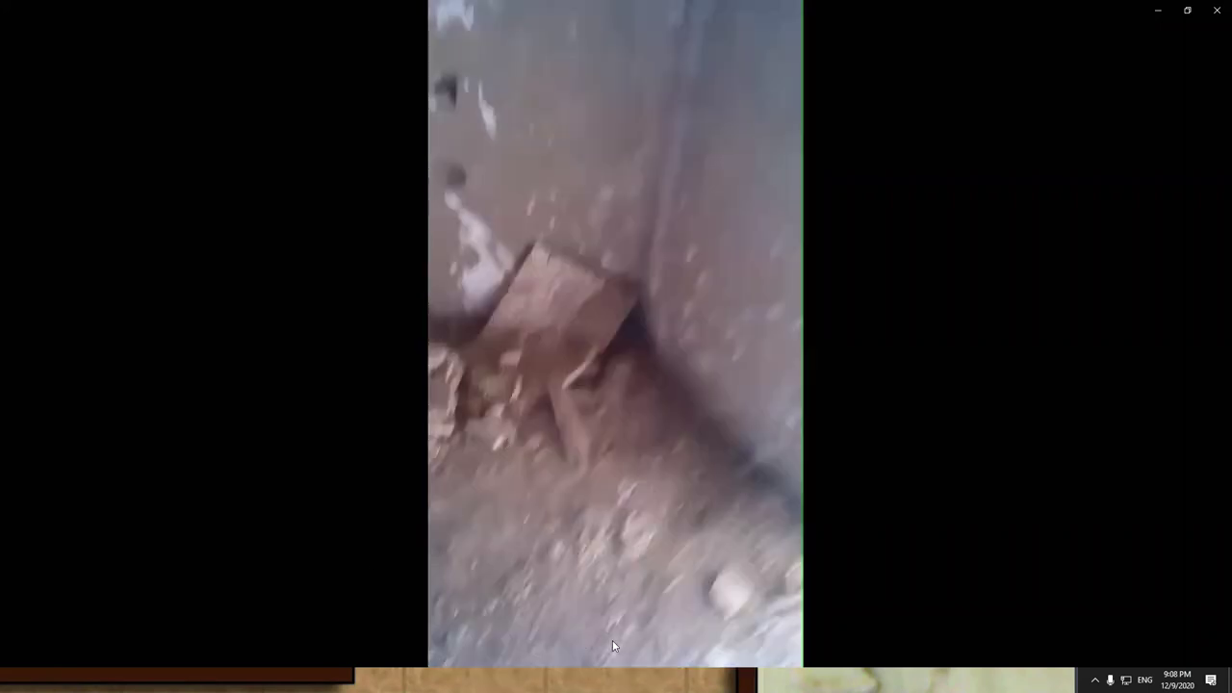
left_click(614, 643)
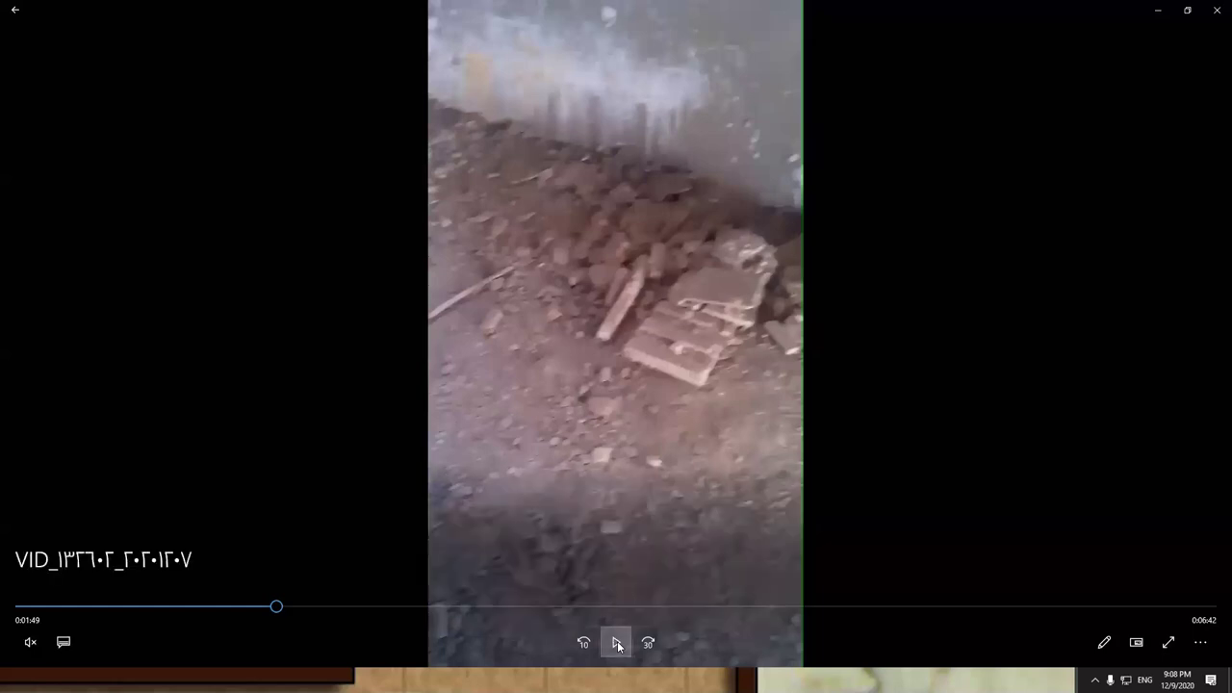
left_click(618, 645)
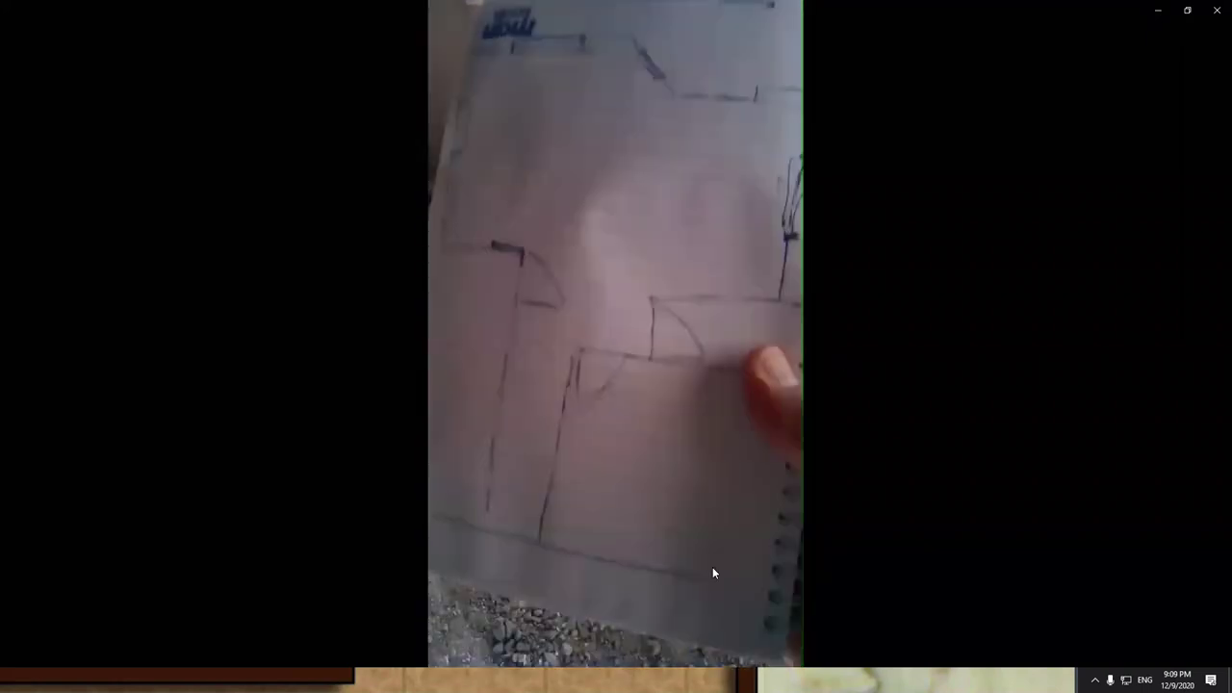
Pause on the hand-drawn sketch at 0:02:21, 0:02:29 and 0:02:30 to study the full page, then resume.
left_click(616, 642)
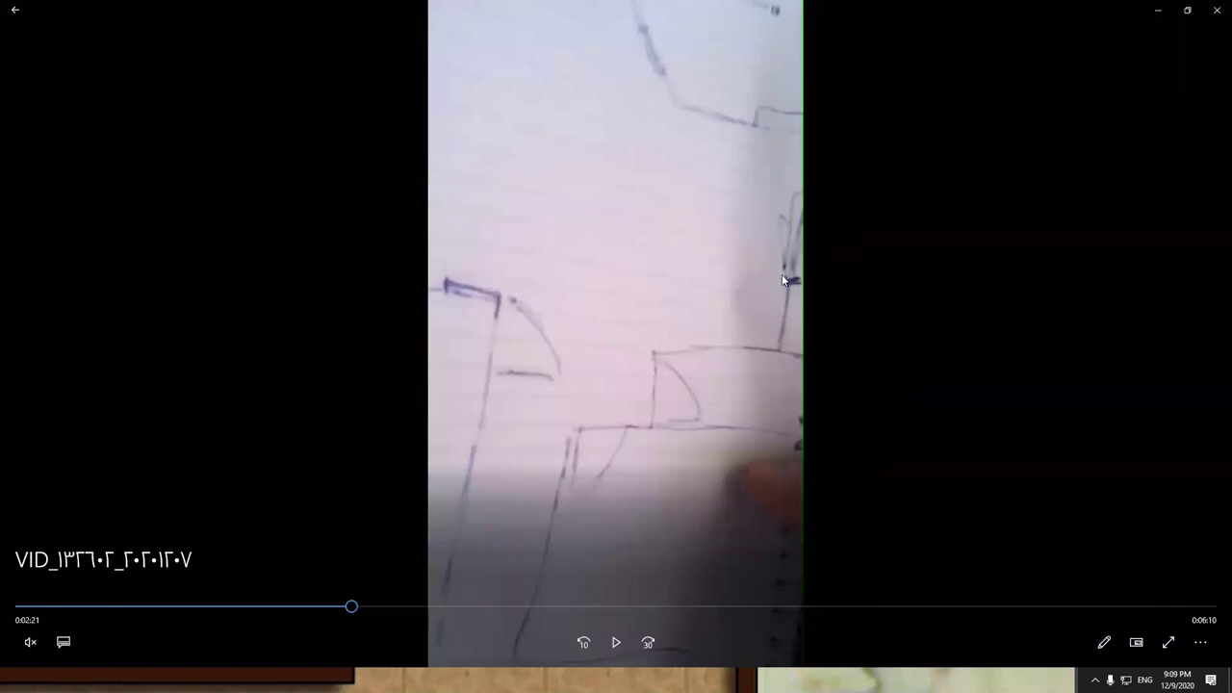
left_click(616, 642)
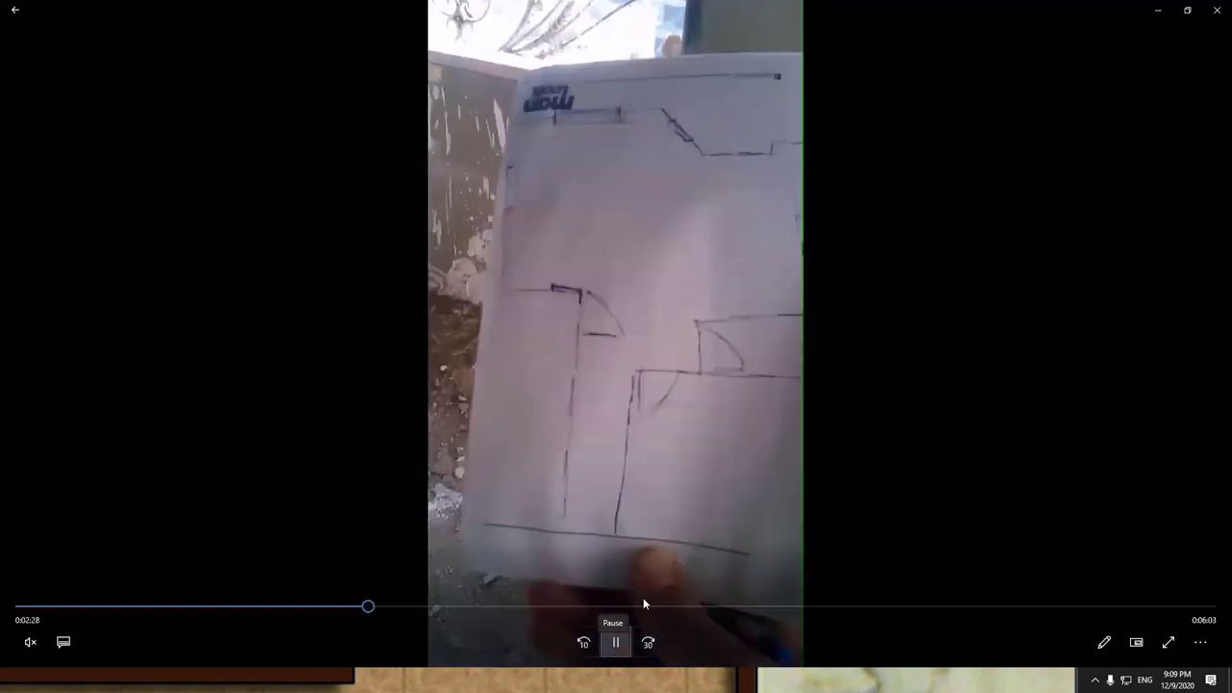
left_click(670, 411)
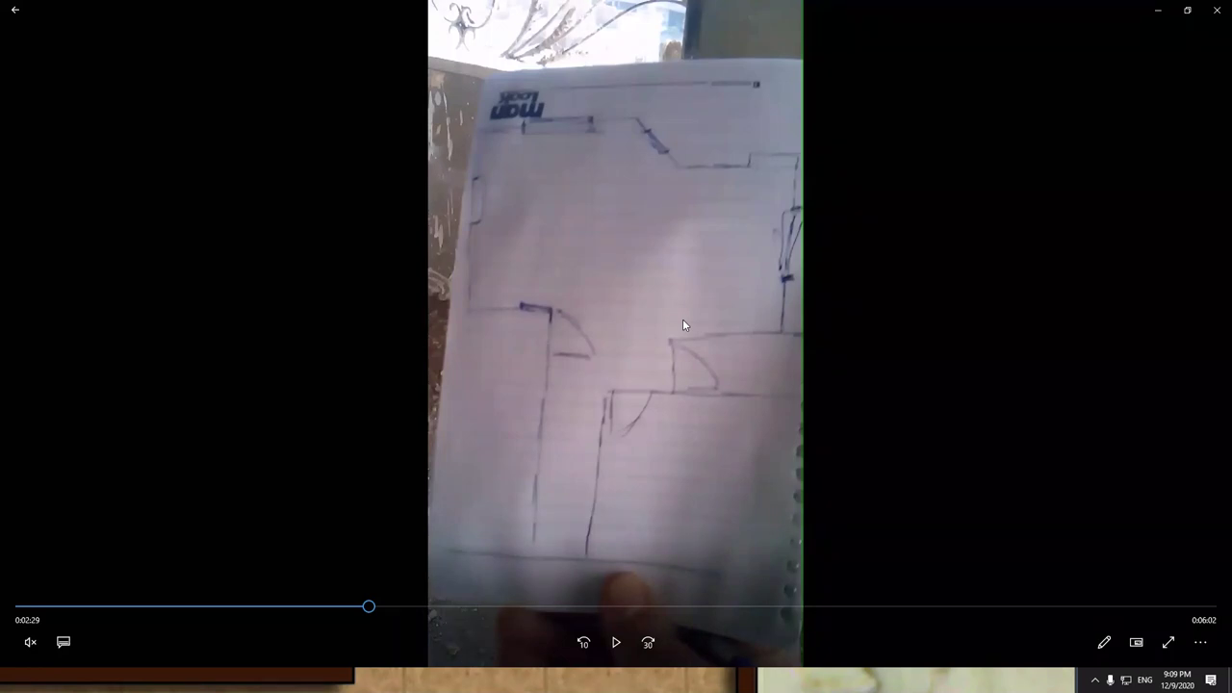
left_click(617, 642)
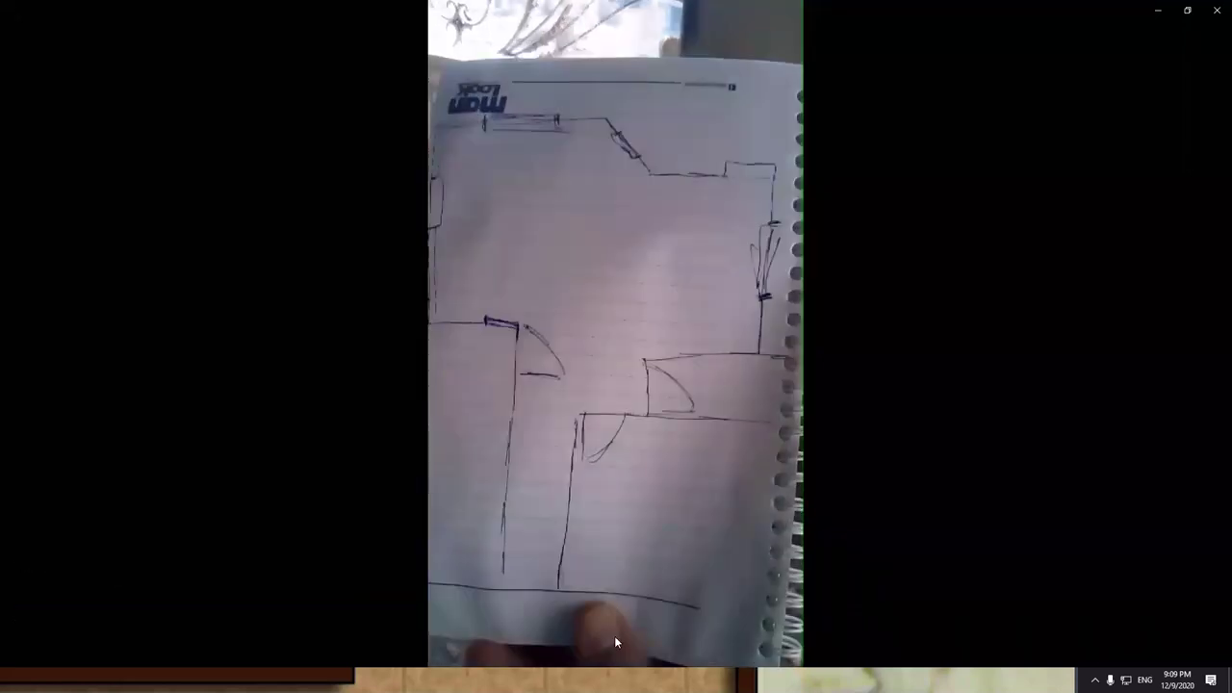
left_click(615, 639)
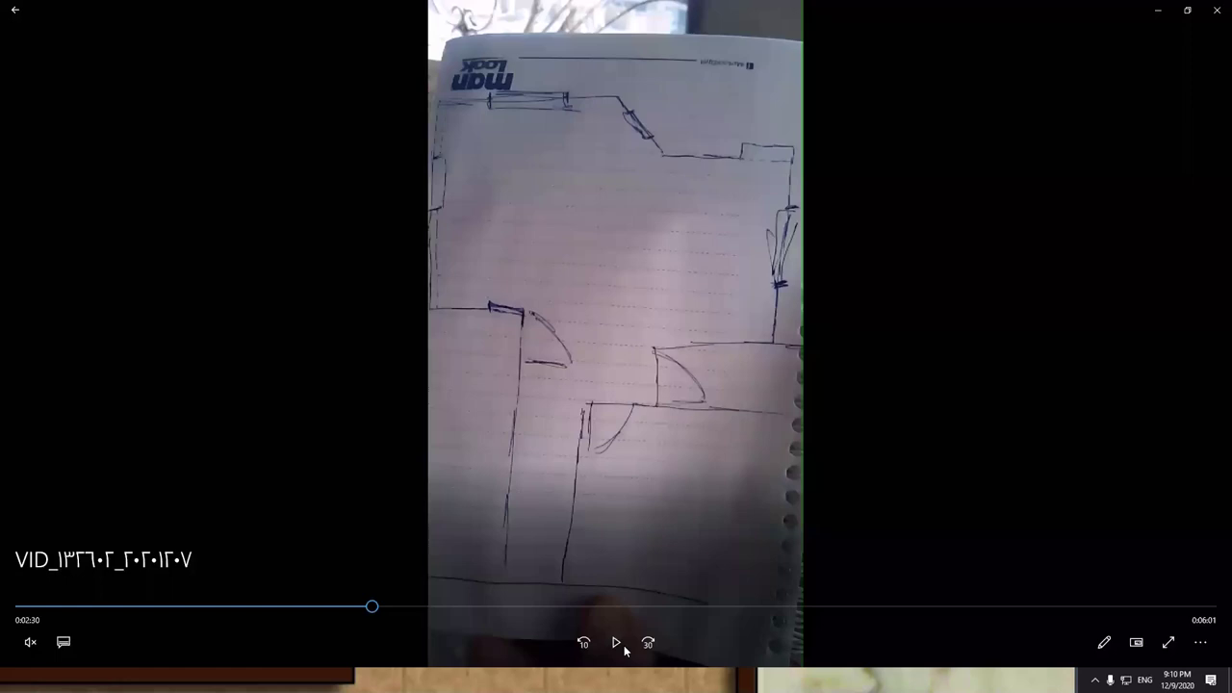
left_click(767, 323)
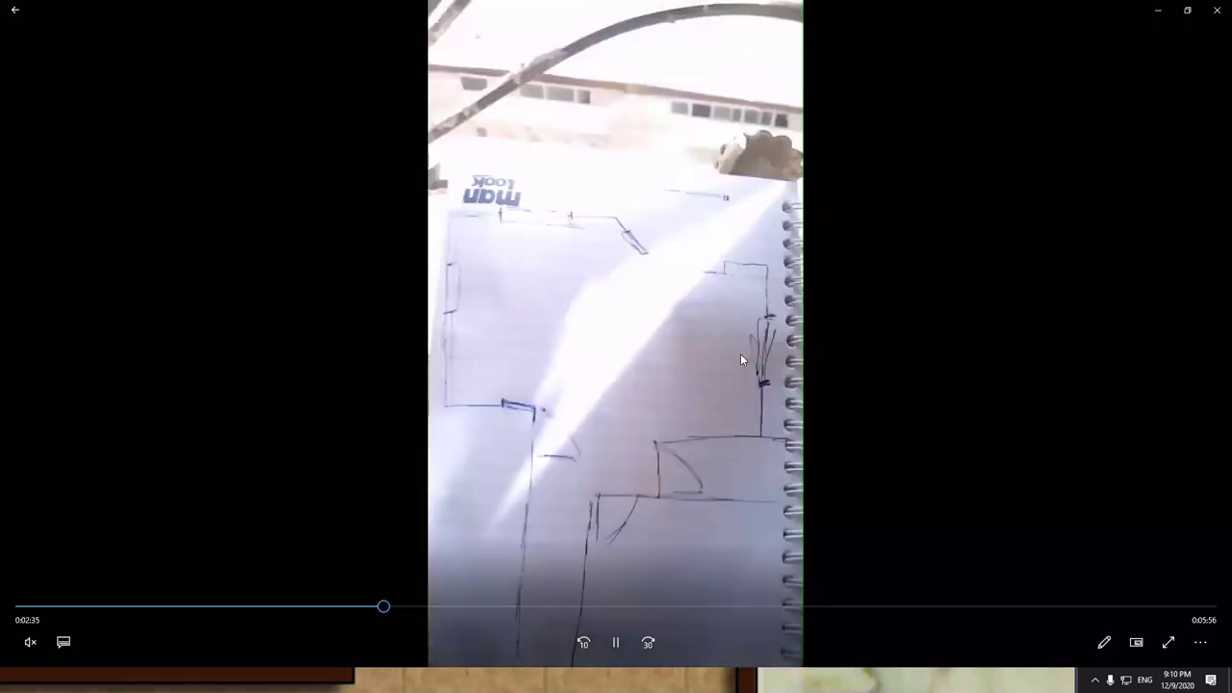
Pause twice on the sketch markup to read the annotations, then keep the walkthrough playing.
left_click(616, 647)
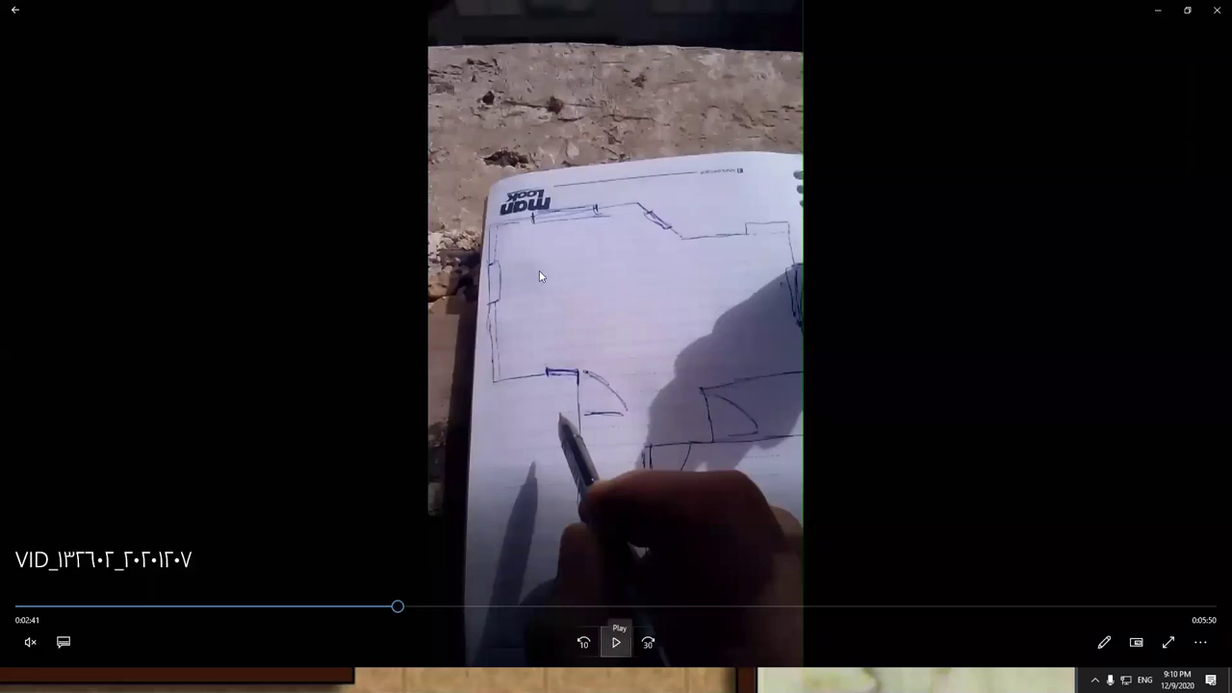
left_click(619, 648)
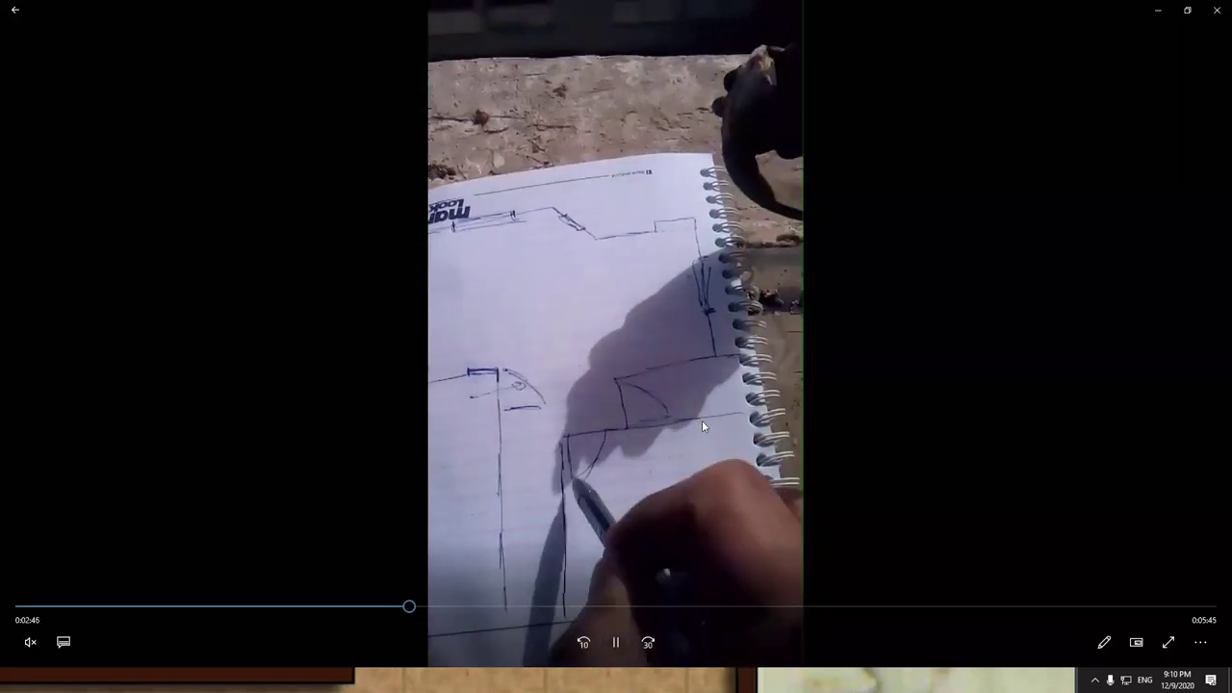
left_click(615, 645)
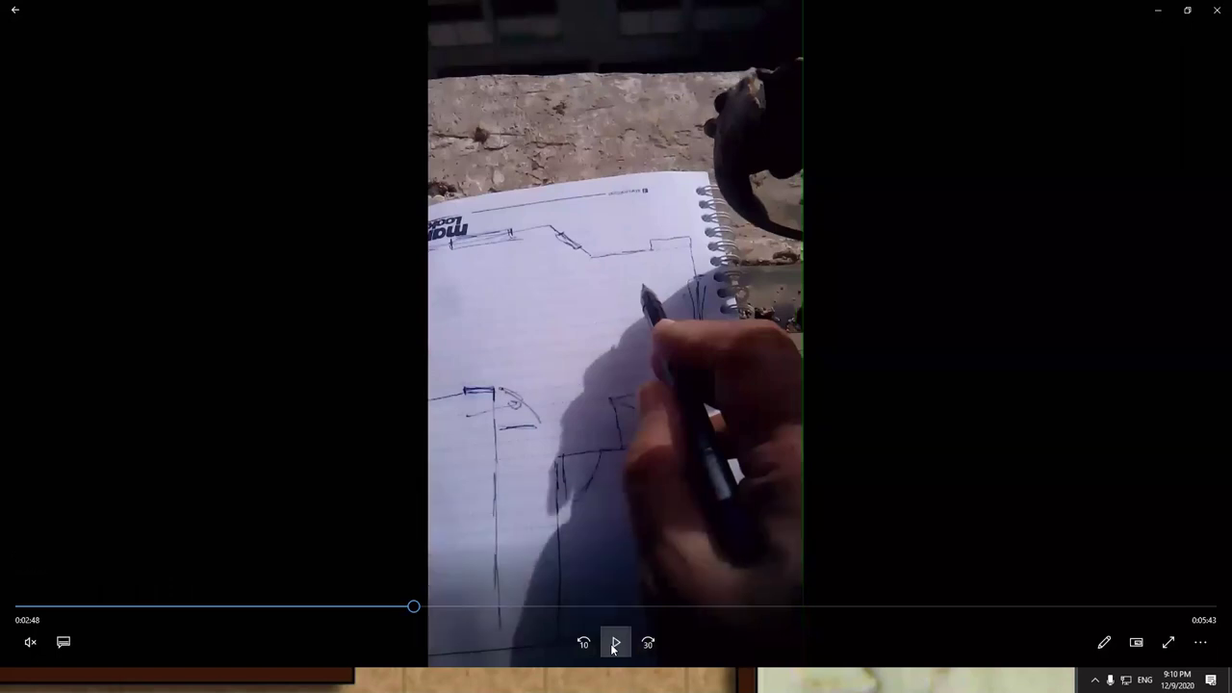
left_click(614, 645)
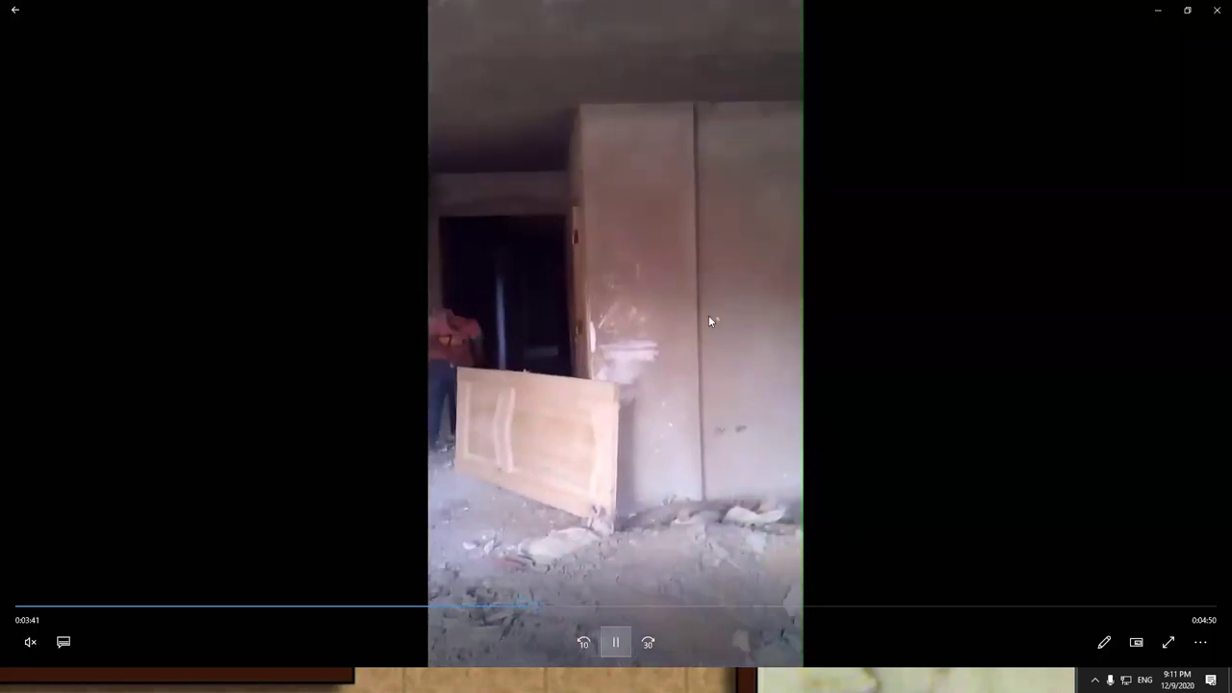
Pause the video at 0:03:42 on the room with the leaning door, then resume toward 0:04:11.
key("space")
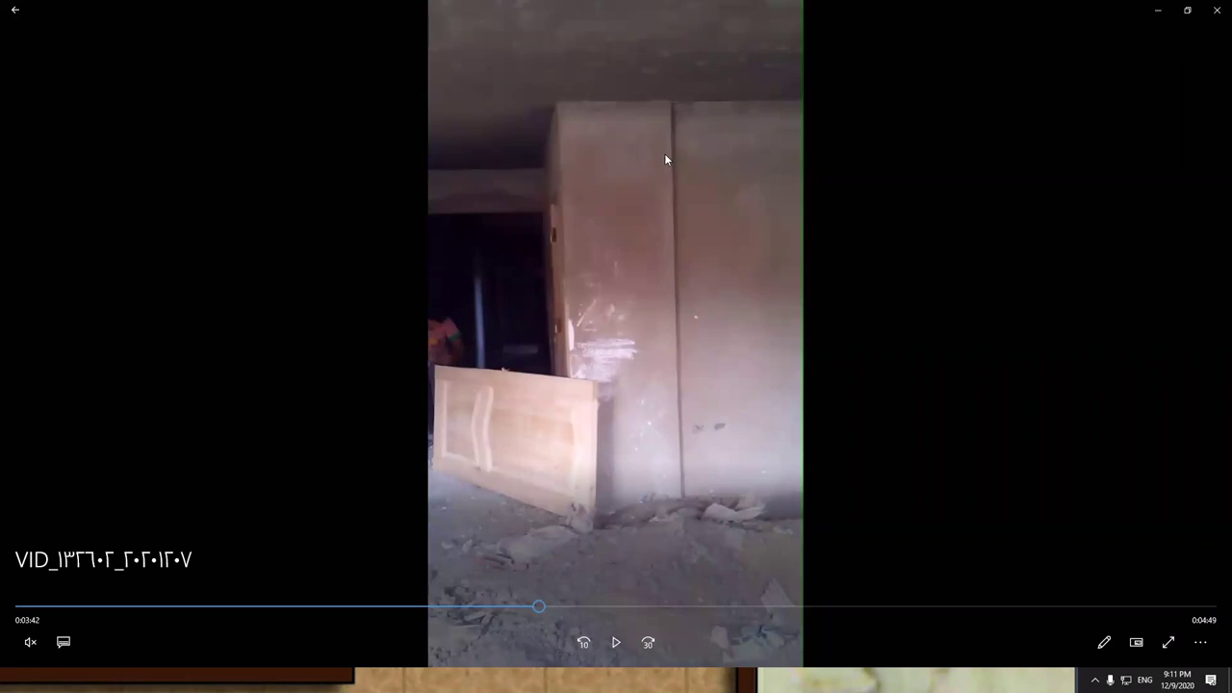
left_click(498, 200)
left_click(498, 200)
left_click(498, 200)
left_click(616, 651)
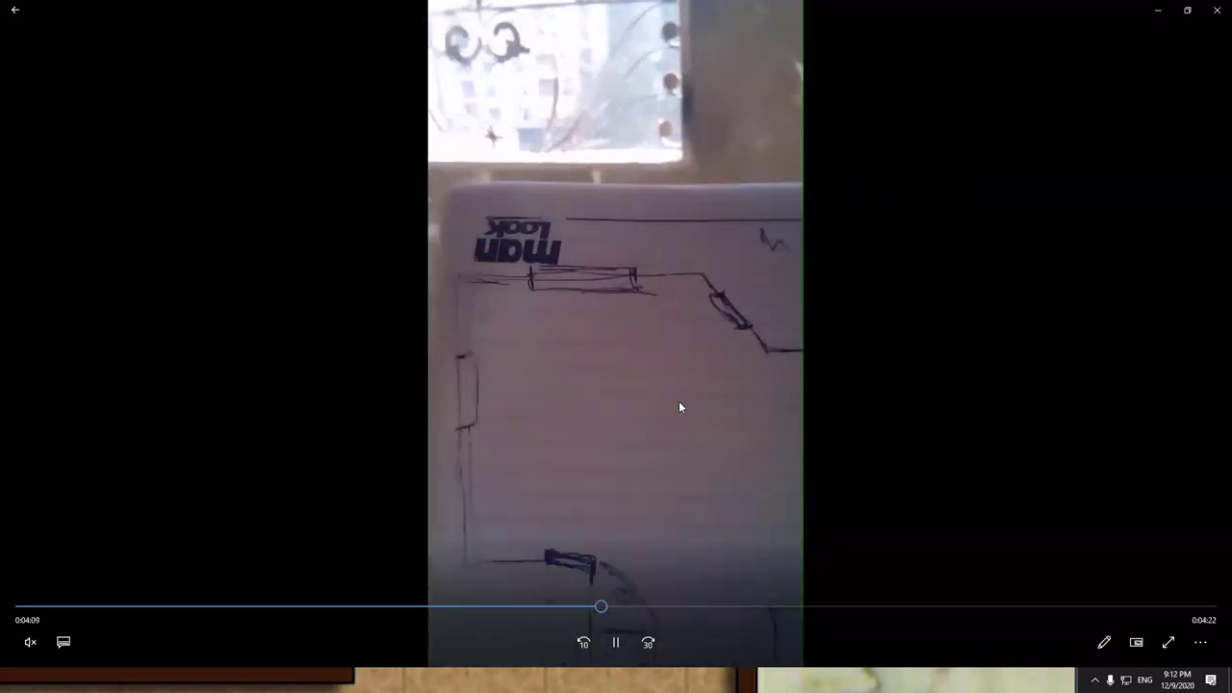
Pause at 0:04:12 on the sketch held near the railed window, then resume playback.
left_click(615, 642)
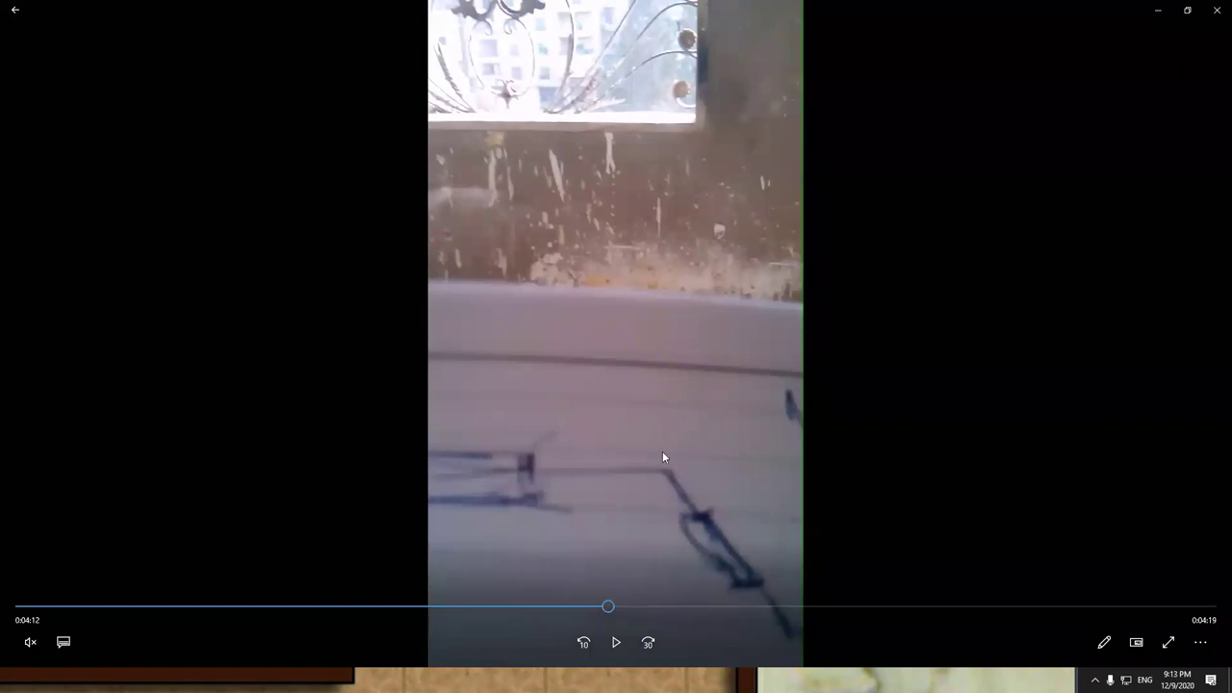
left_click(617, 642)
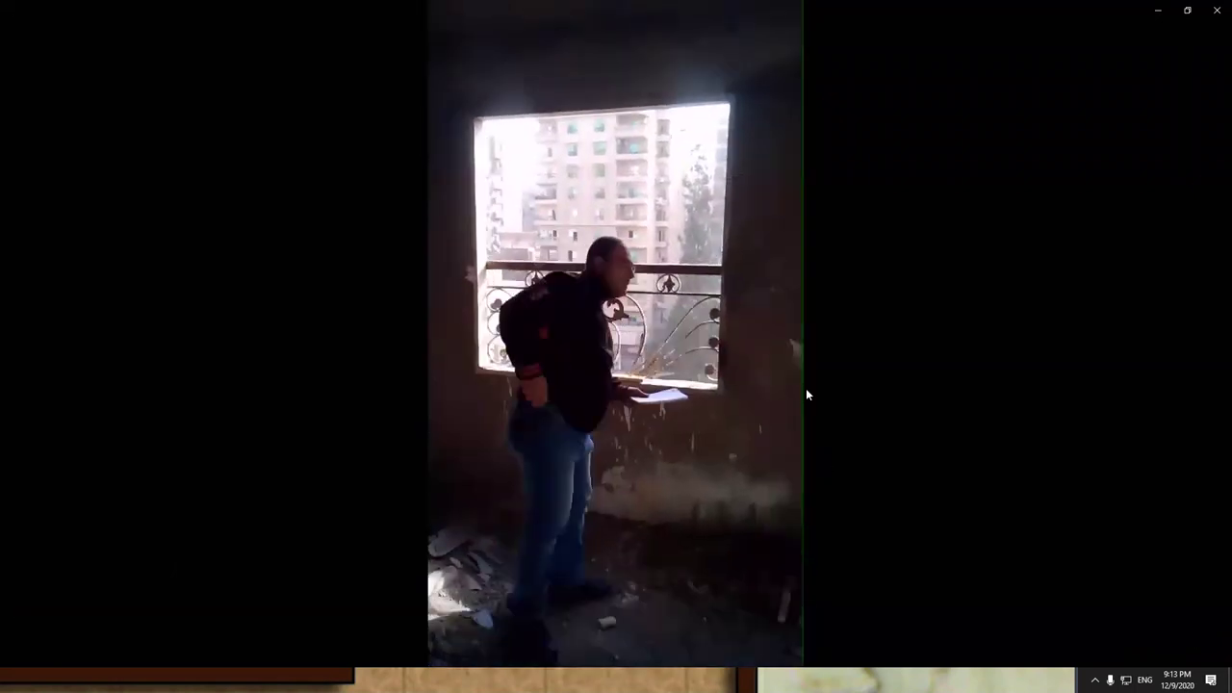
Pause at 0:04:19 and again at 0:04:23 where the man points at the wall, then resume.
left_click(664, 395)
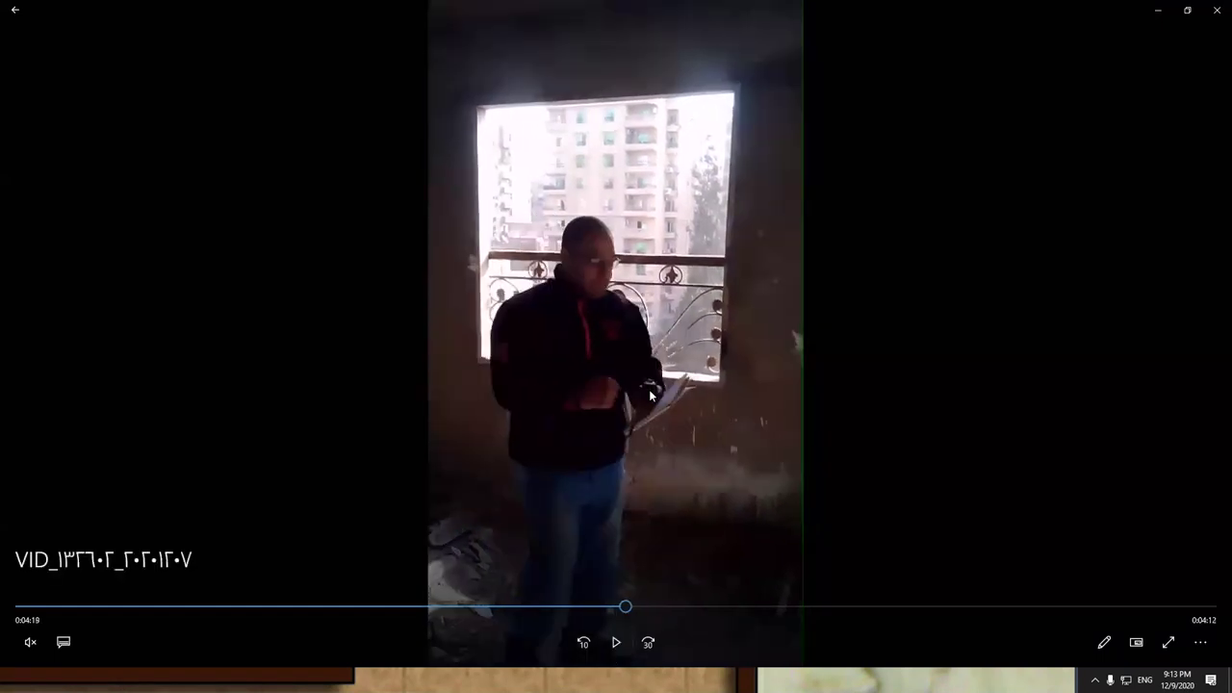
left_click(616, 643)
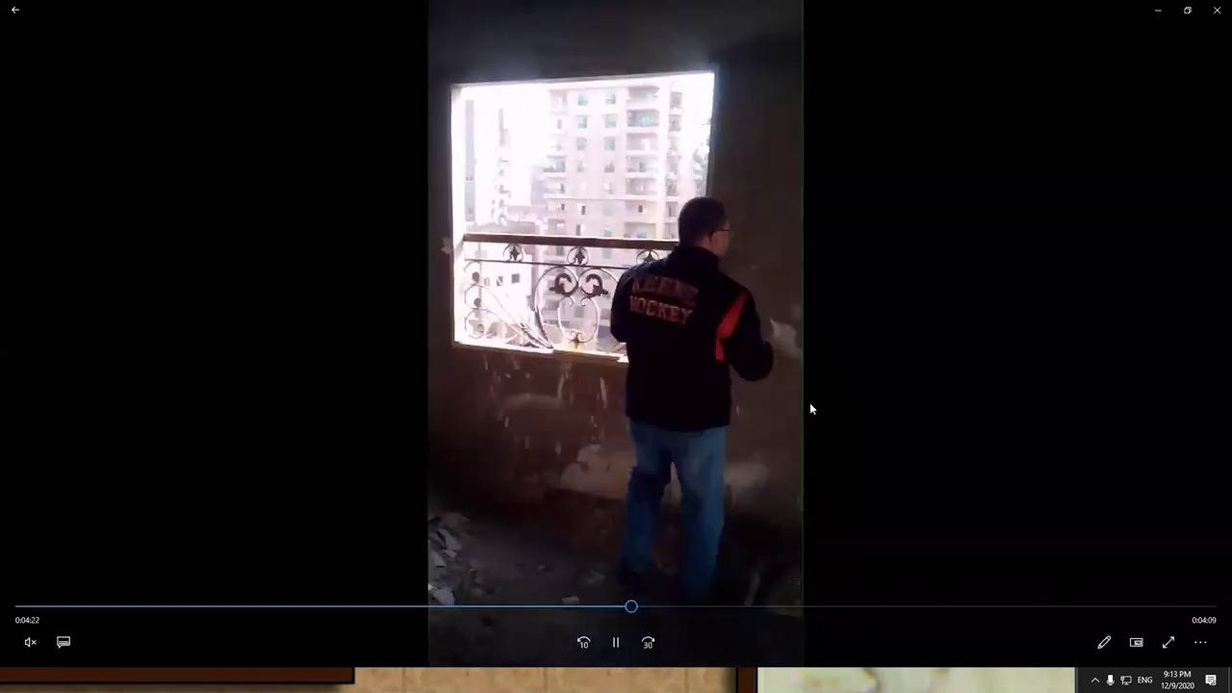
left_click(618, 653)
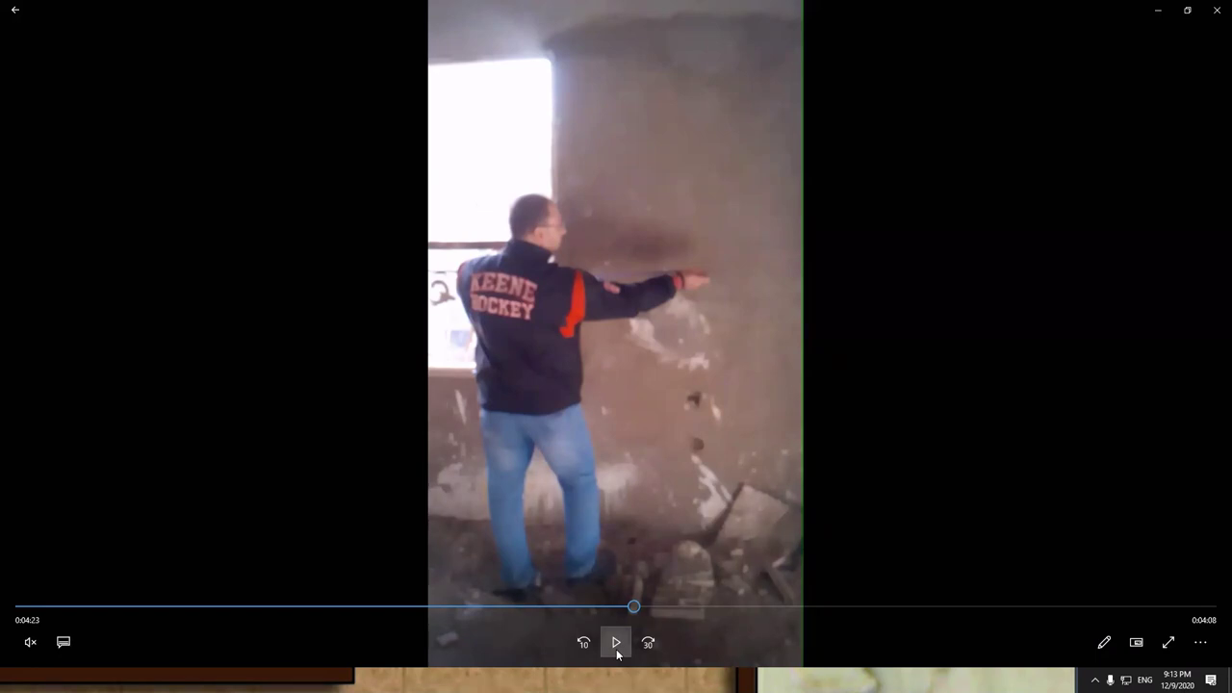
left_click(617, 643)
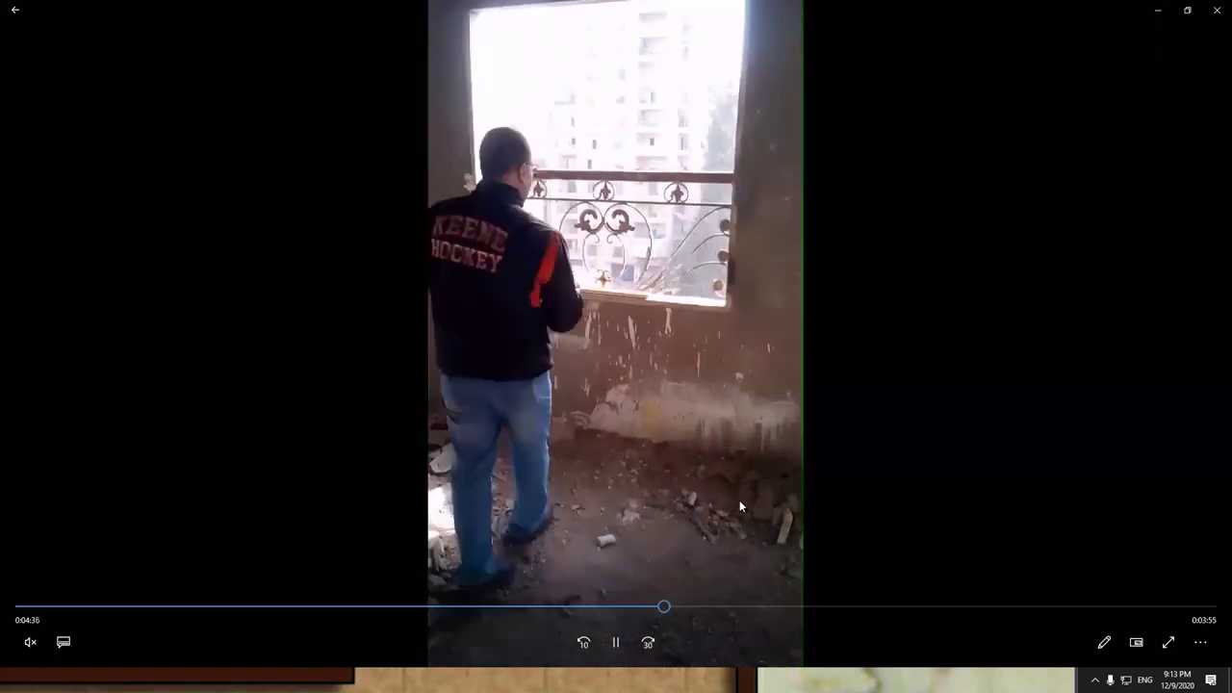
Pause at 0:04:40 by the window railing, resume, then stop at 0:05:01 as the man writes measurements.
left_click(740, 347)
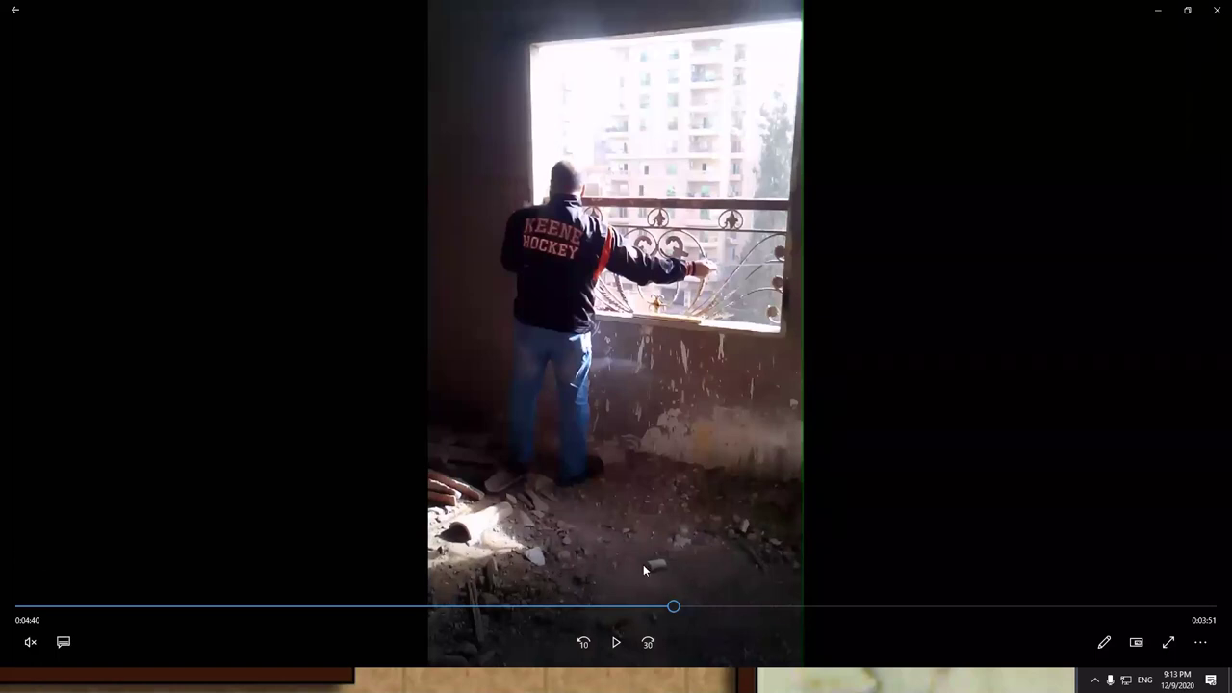
left_click(616, 643)
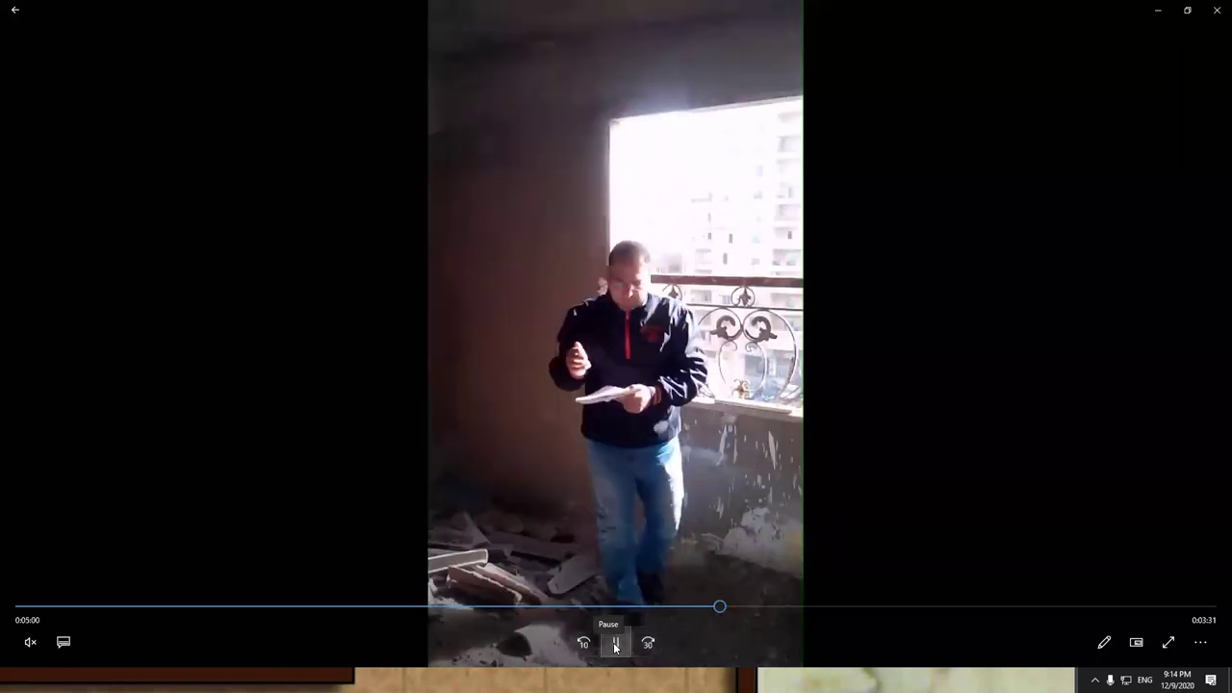
left_click(741, 427)
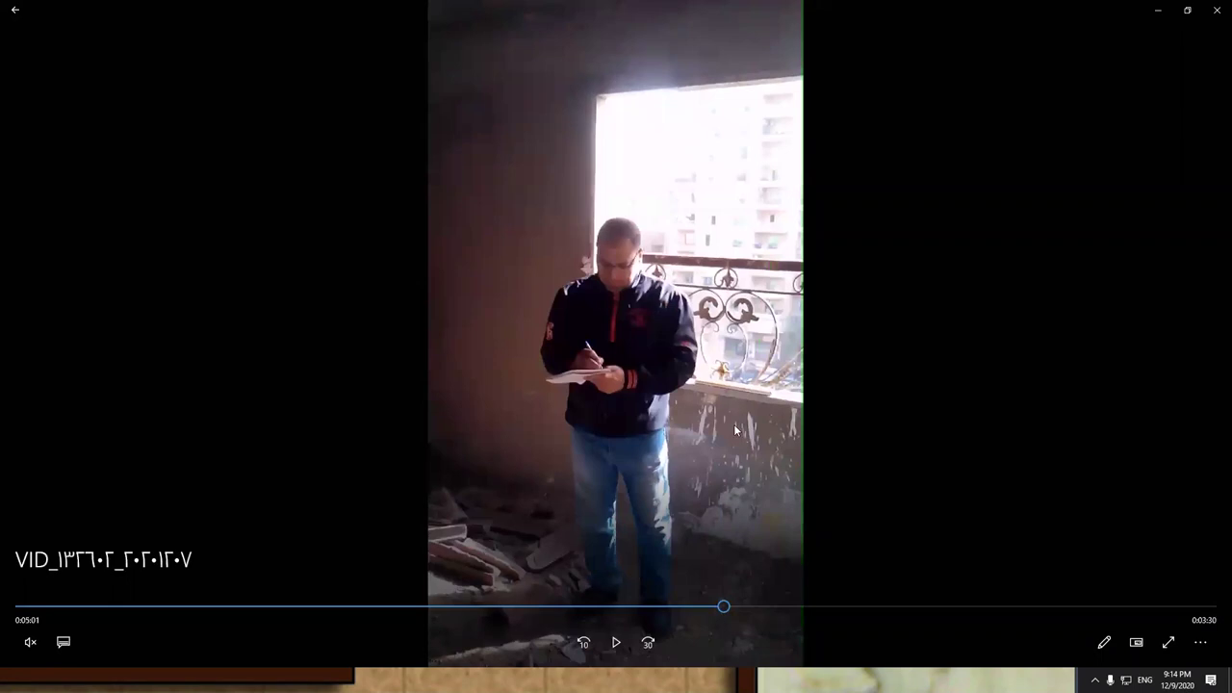
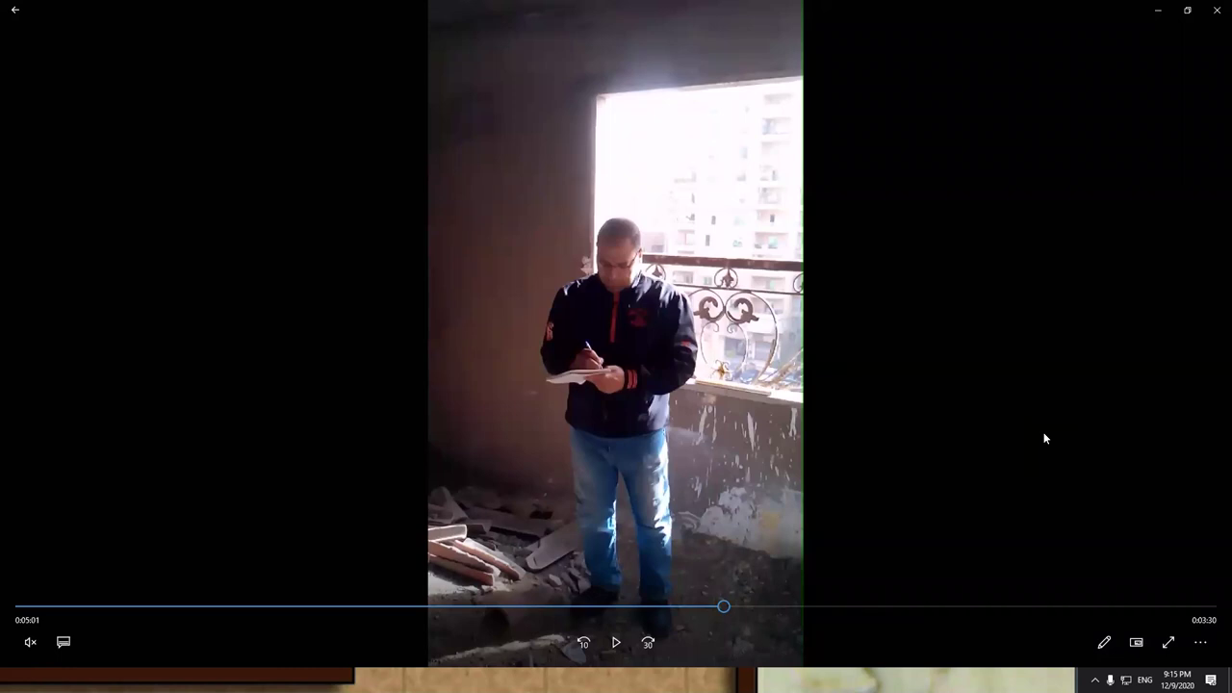
Resume the construction-site video from 0:05:01 and let it play to the end.
left_click(616, 643)
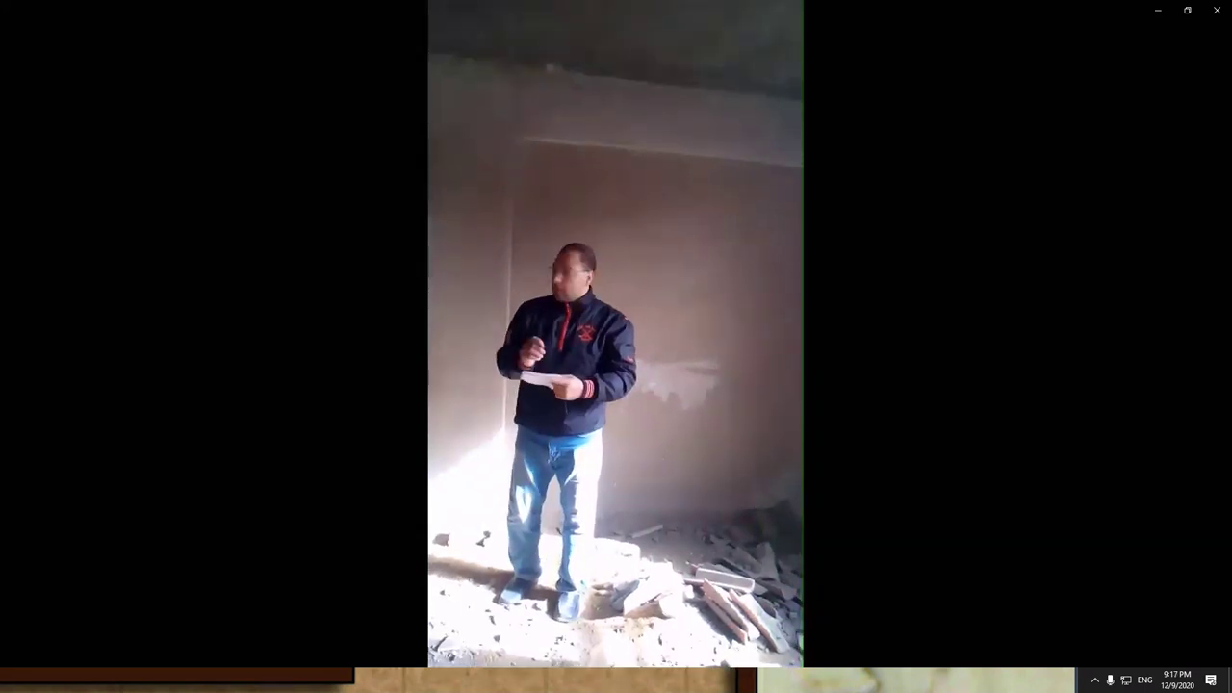
mouse_move(545, 187)
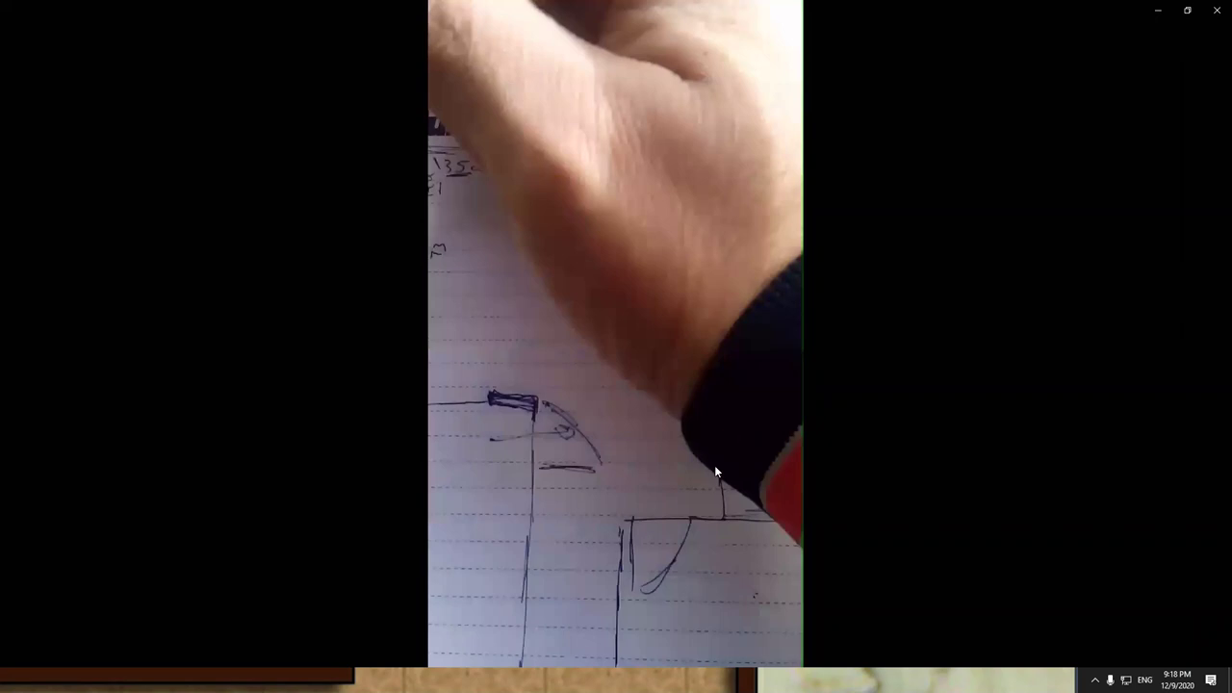
mouse_move(714, 451)
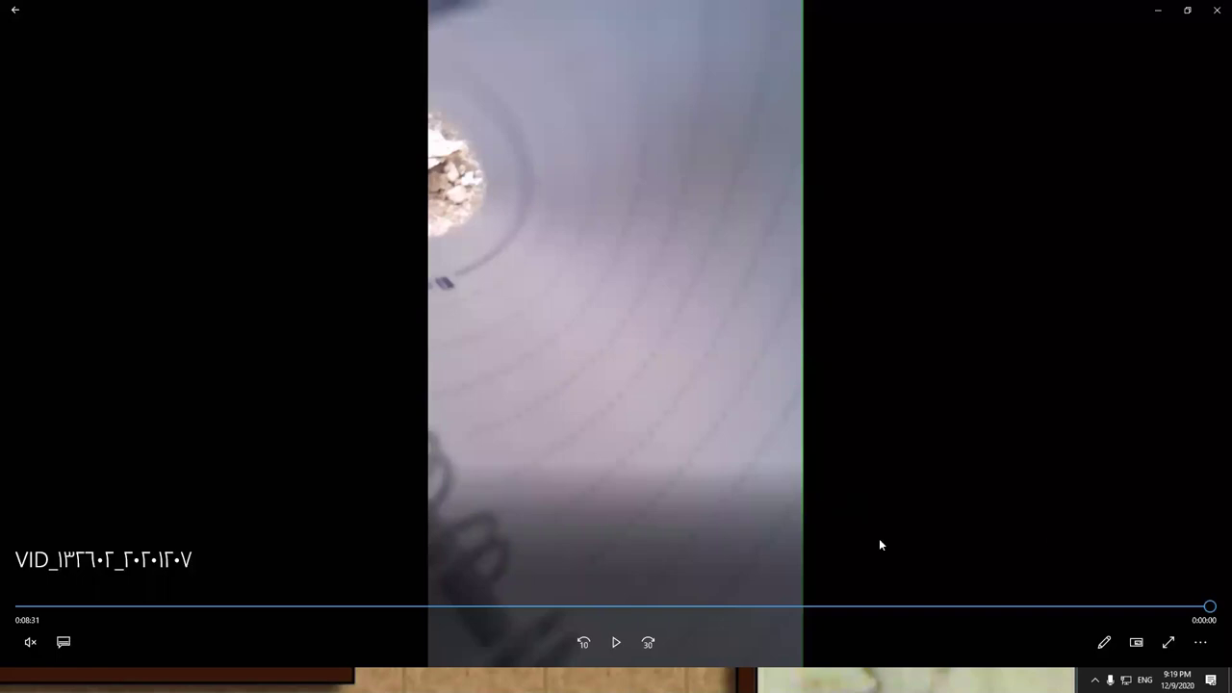
Scrub the site video back through the balcony scenes to about 0:03:07.
left_click(771, 607)
left_click_drag(821, 600, 684, 606)
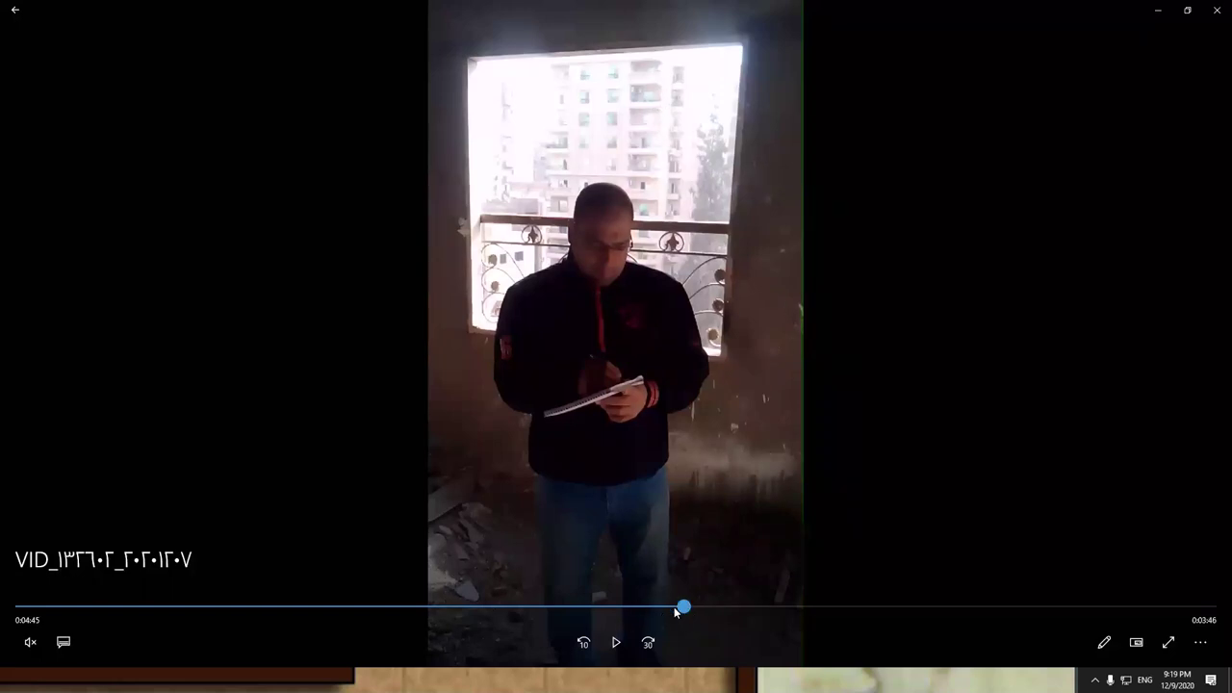
left_click_drag(652, 611, 541, 626)
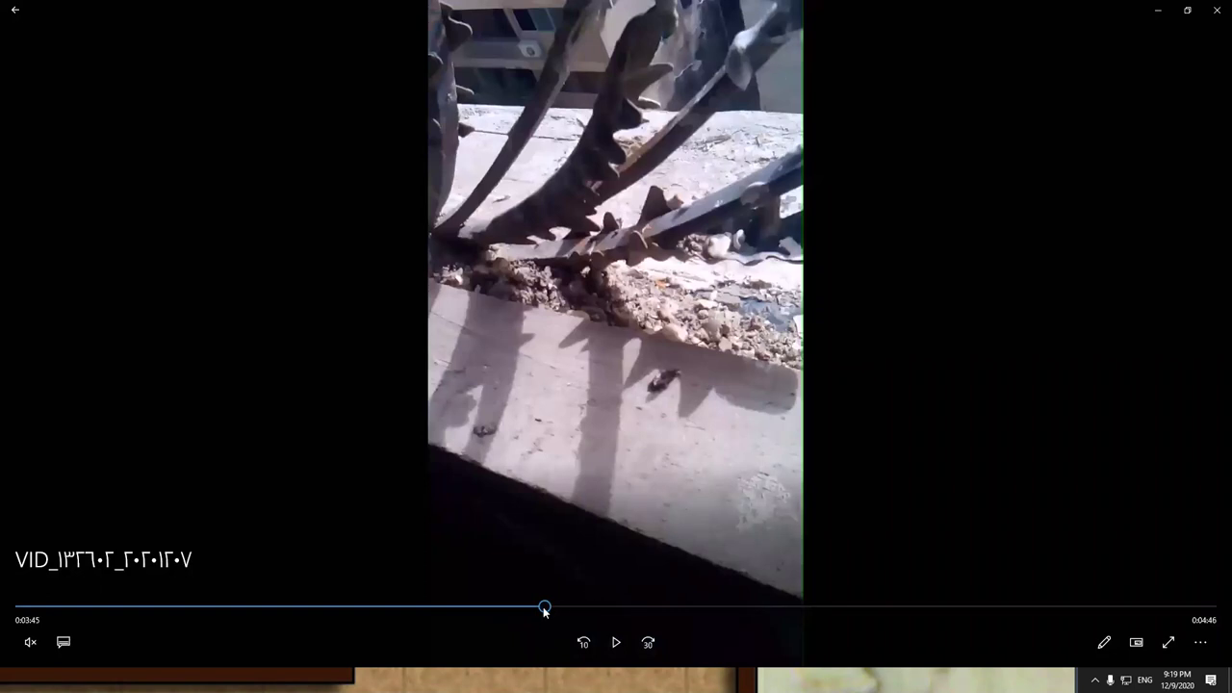
left_click_drag(539, 611, 497, 604)
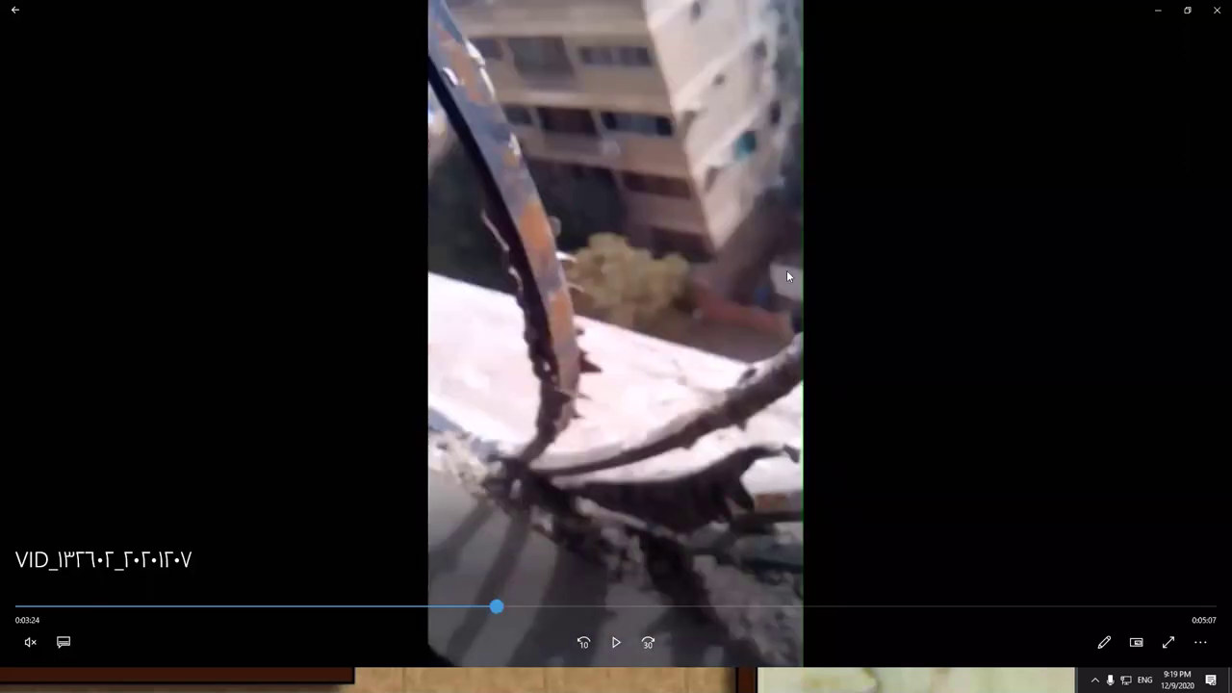
left_click(491, 608)
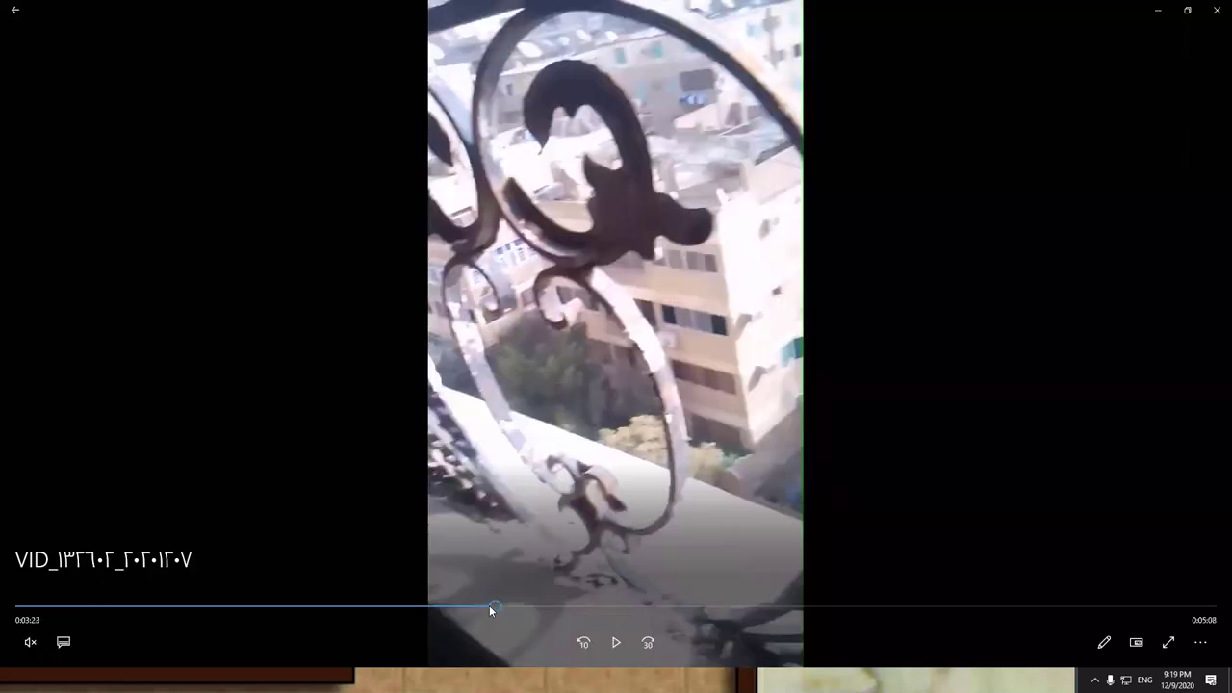
left_click_drag(489, 606, 493, 606)
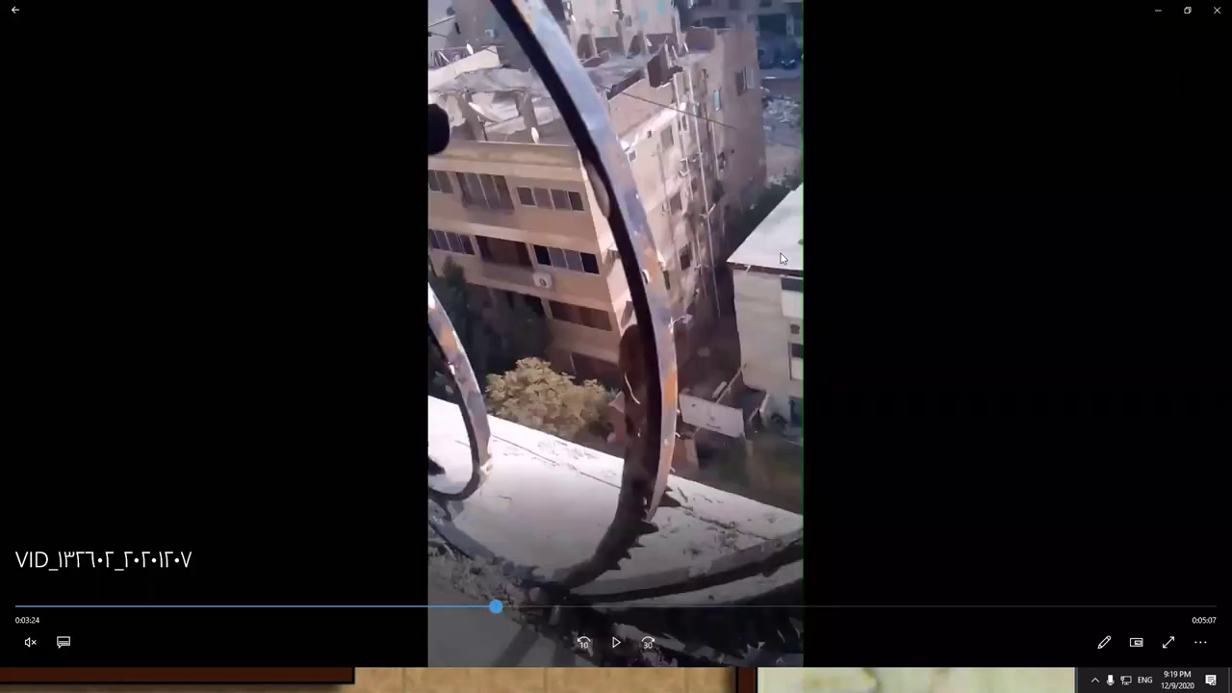
left_click(780, 253)
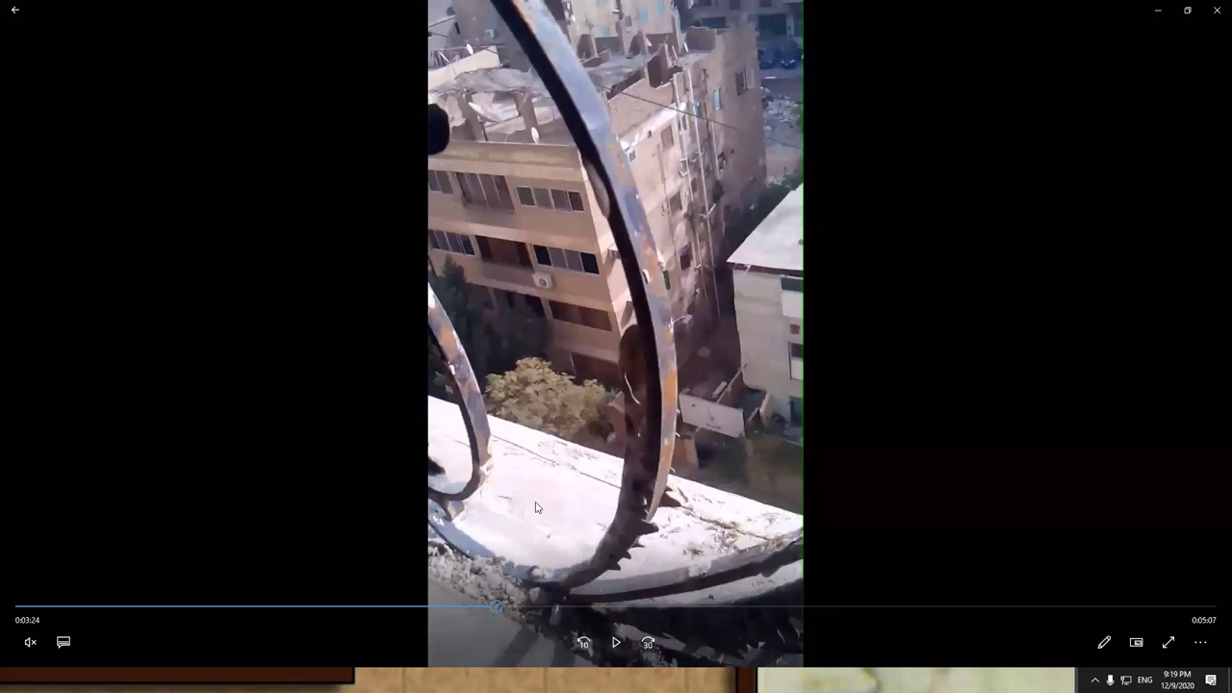
left_click(463, 606)
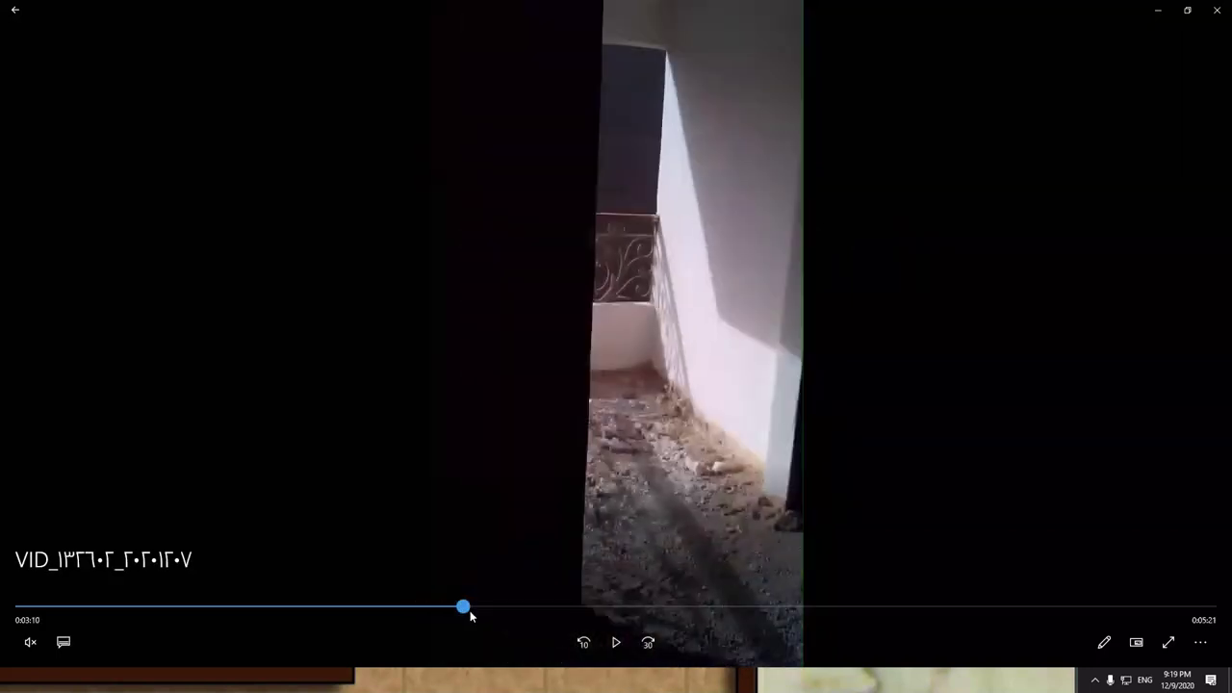
left_click(461, 607)
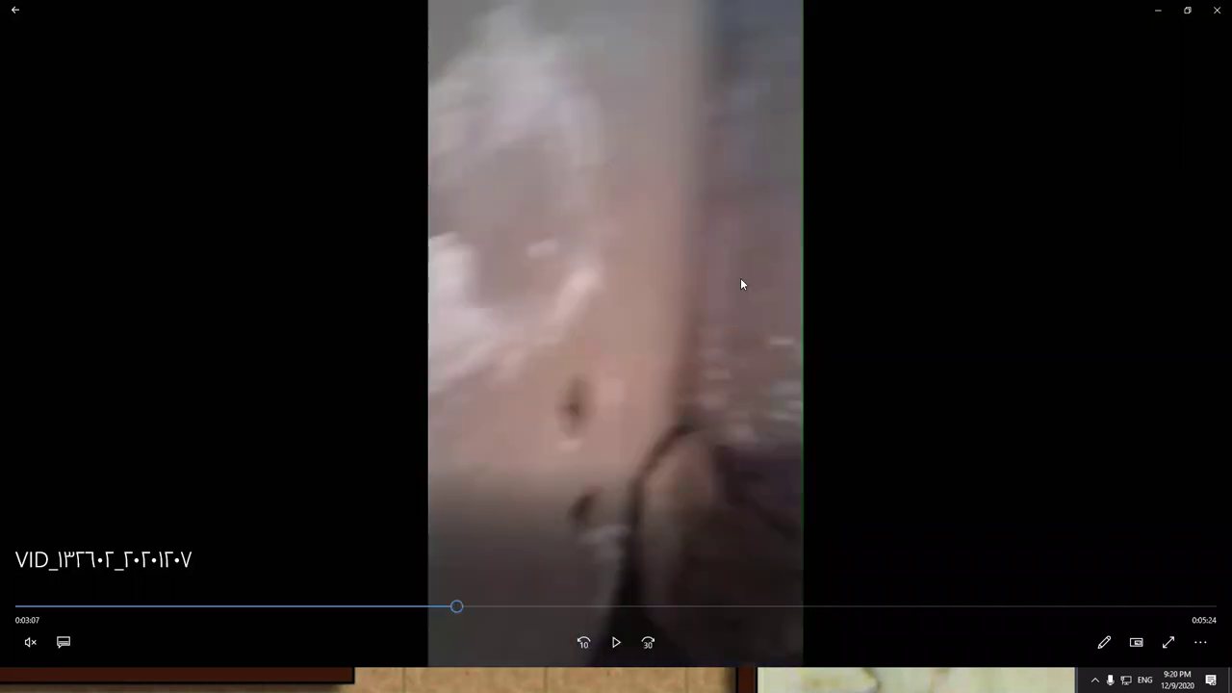
Show the video full screen briefly, then exit and close Movies & TV.
double_click(741, 277)
key("Escape")
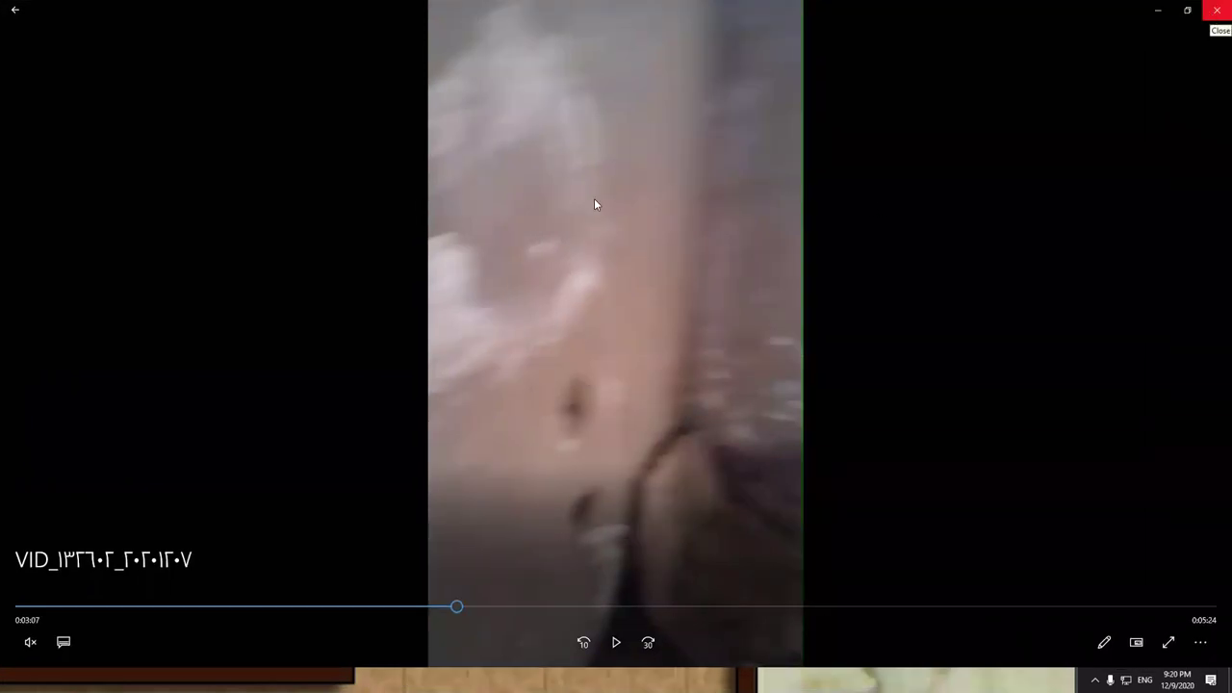
key("alt+F4")
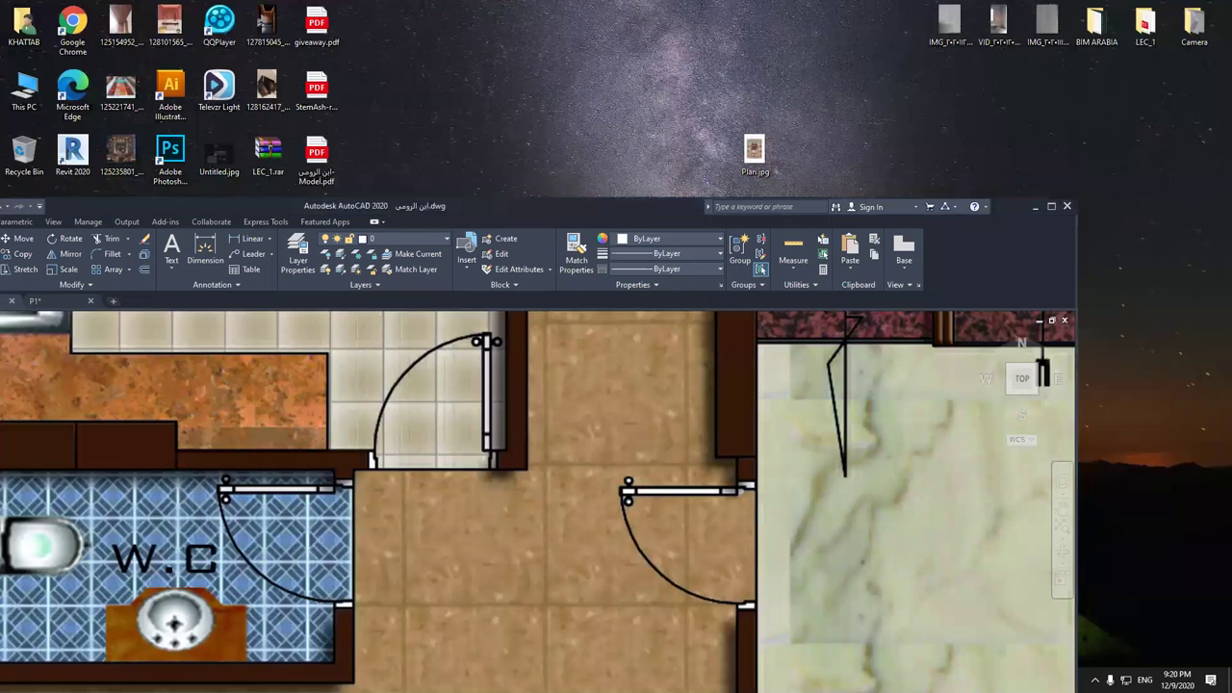
Maximize AutoCAD, undo twice and redo to keep the plan, then zoom into empty space.
key("super+Up")
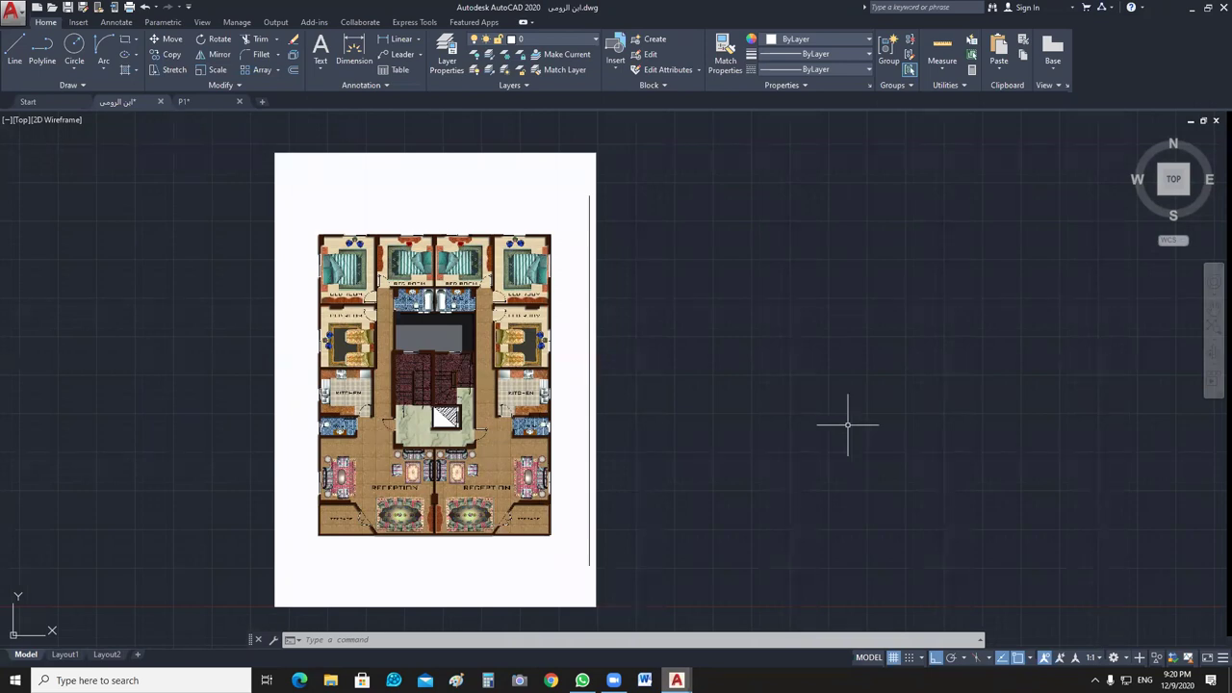
key("ctrl+z")
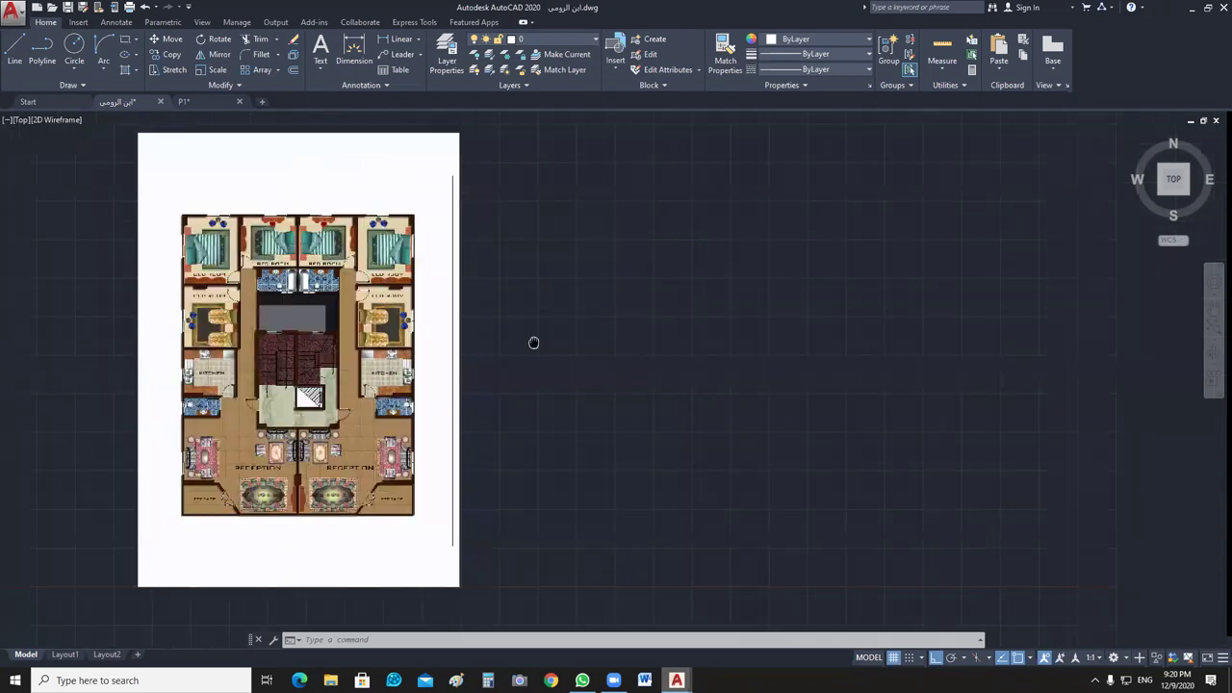
key("ctrl+z")
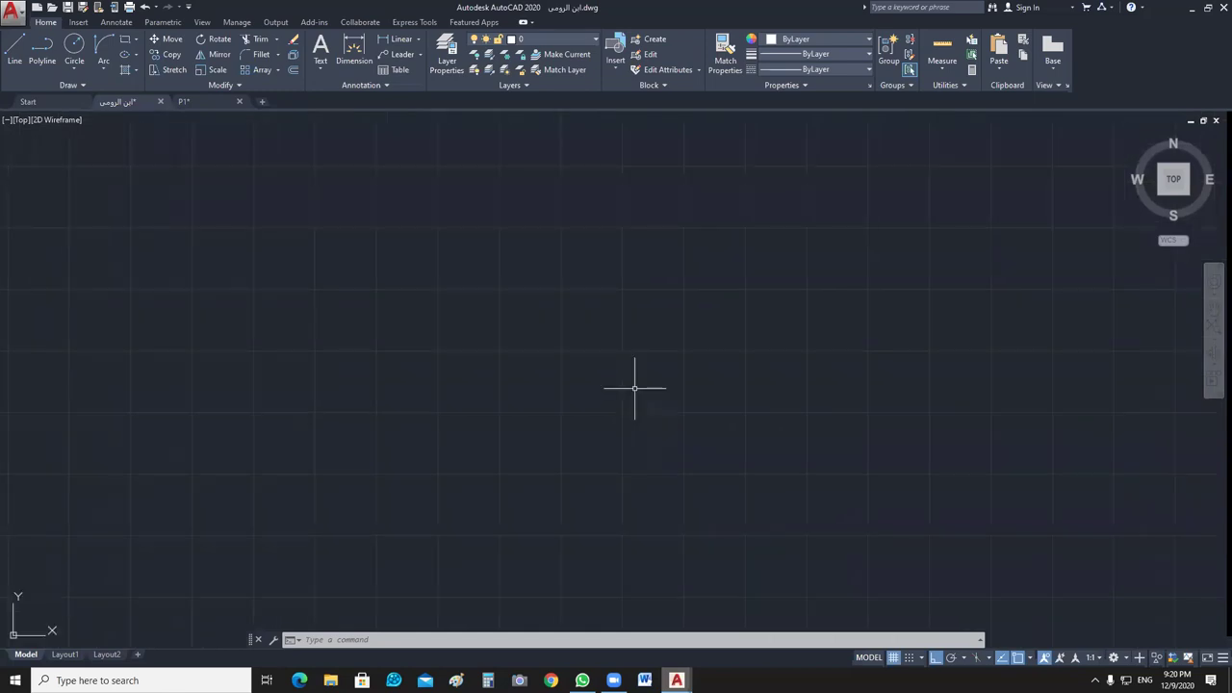
key("ctrl+y")
key("ctrl+y")
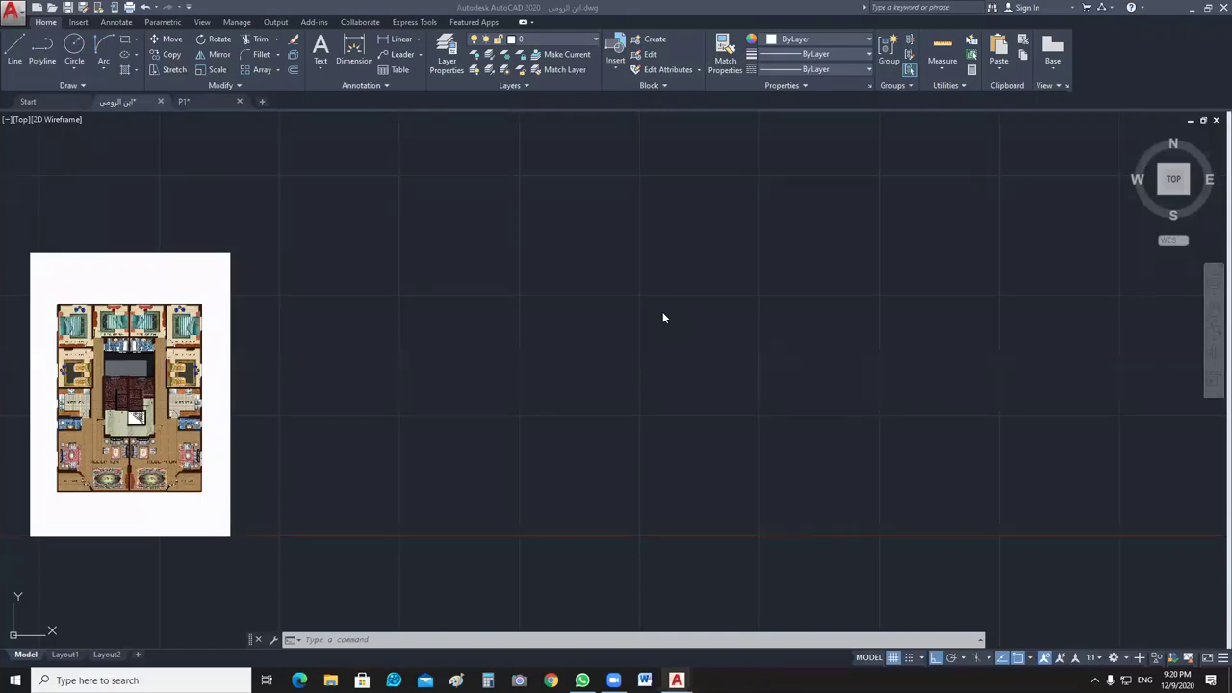
left_click(513, 387)
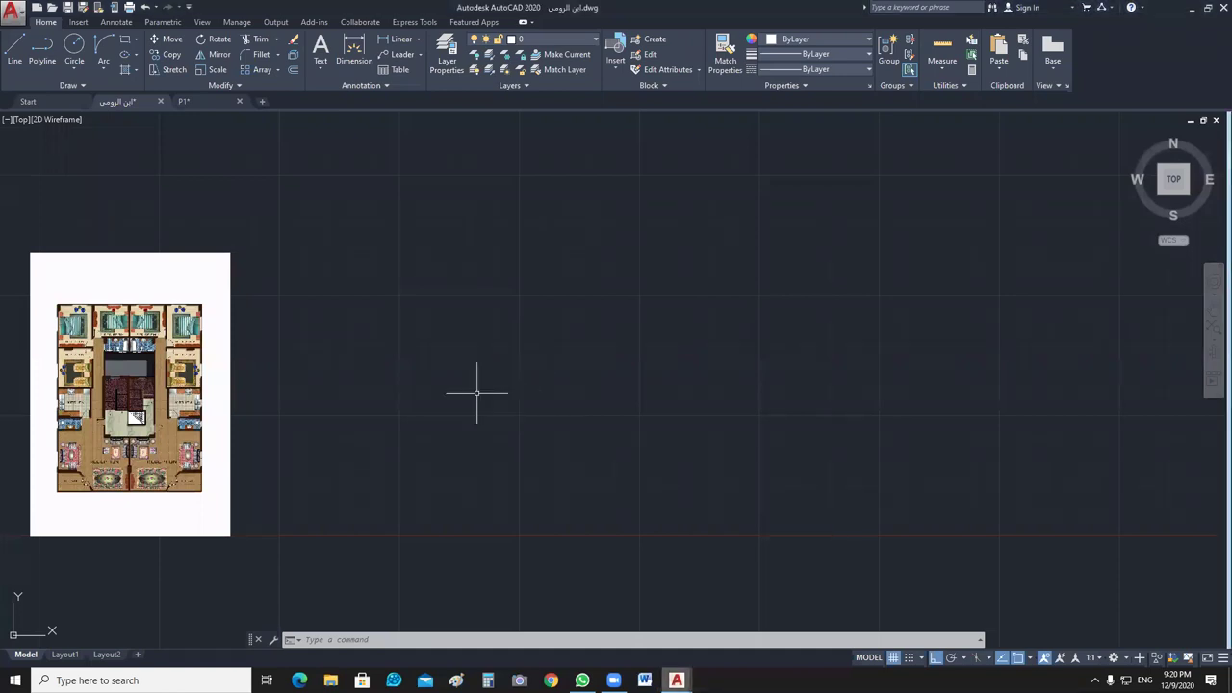
scroll(476, 393, "up", 3)
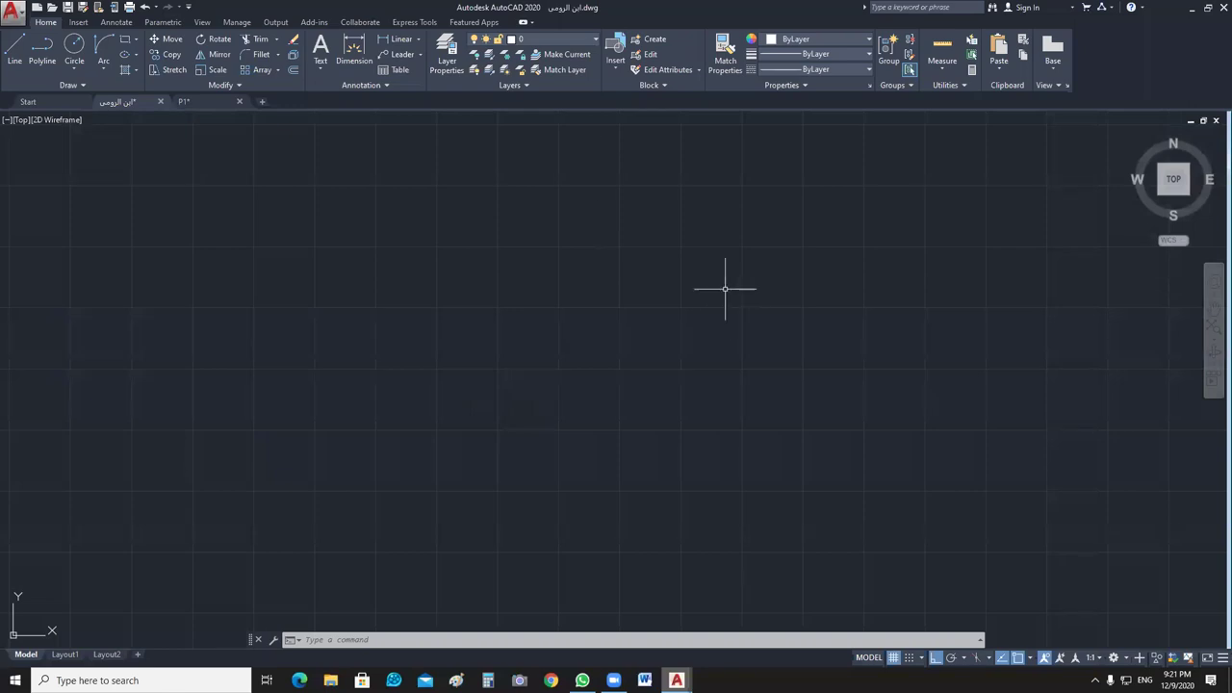
Draw a horizontal line across the empty area beside the plan.
left_click(15, 50)
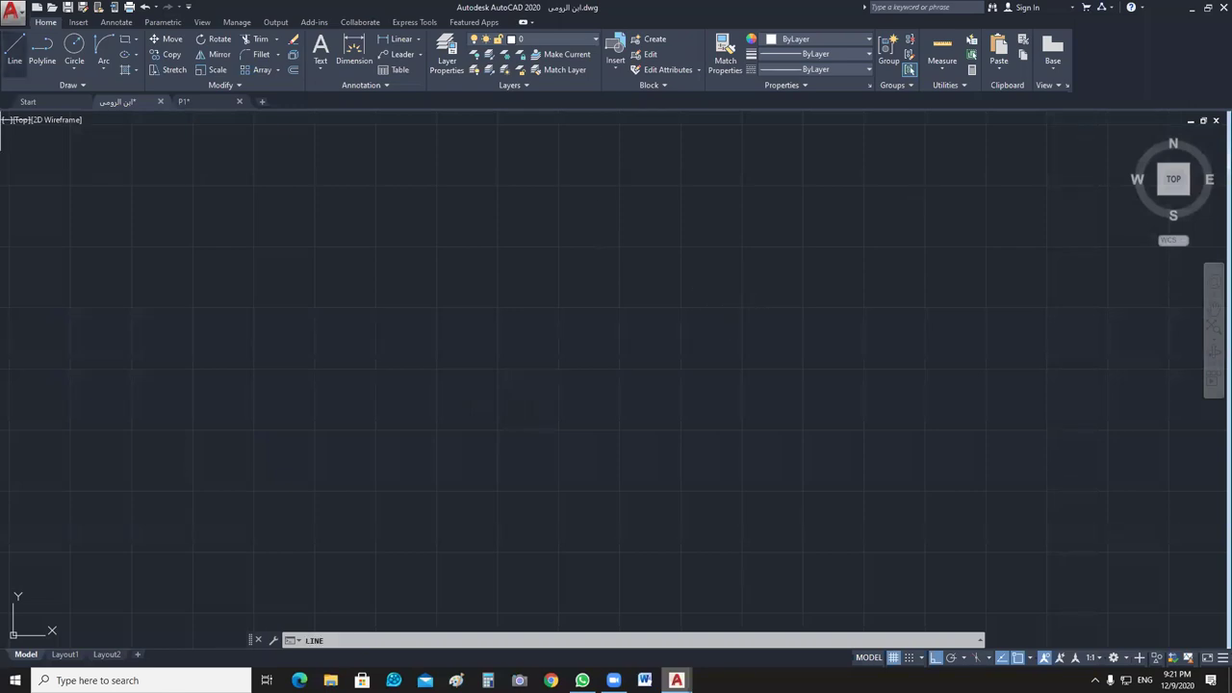
left_click(249, 253)
left_click(859, 243)
key("Return")
Copy the line straight up from its right endpoint to make a parallel line.
left_click(611, 220)
left_click(531, 316)
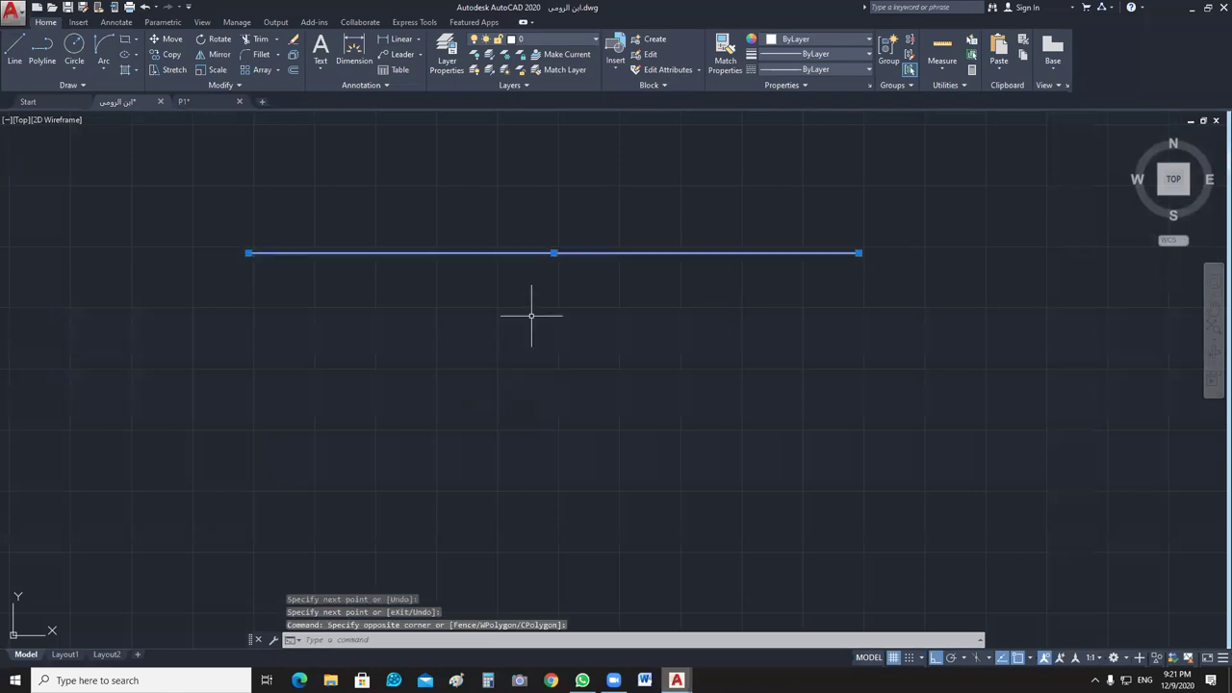
type("c")
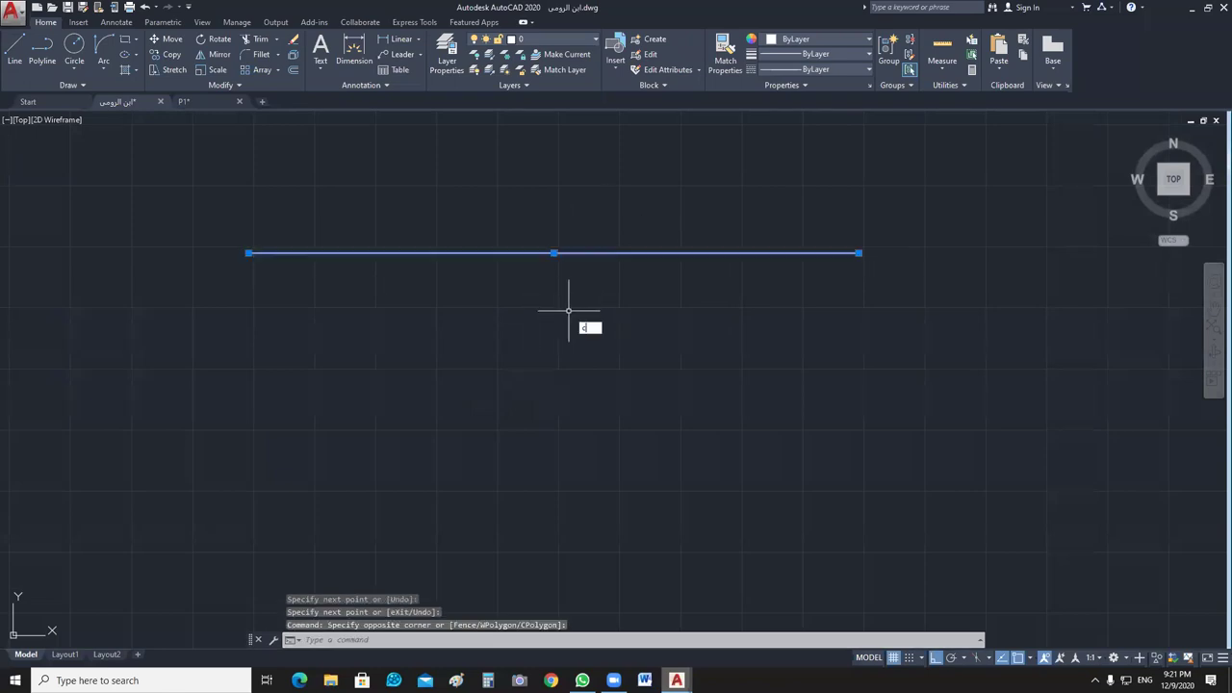
type("o")
key("Return")
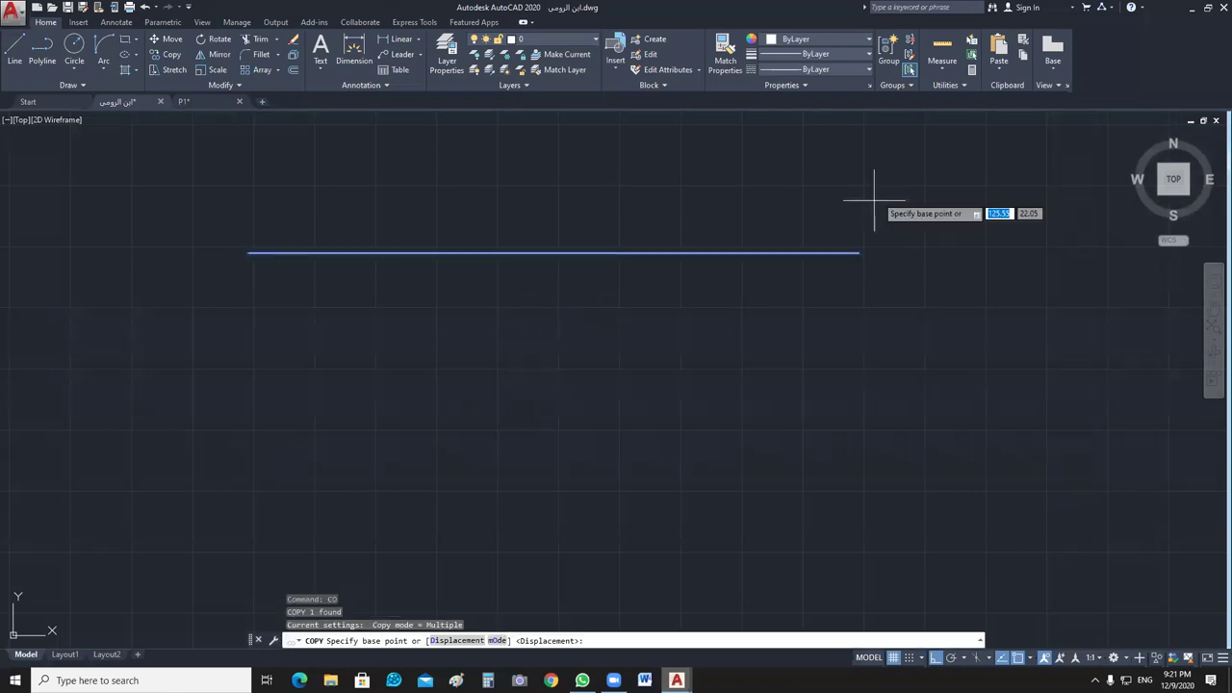
left_click(858, 253)
left_click(856, 121)
key("Escape")
scroll(775, 381, "up", 2)
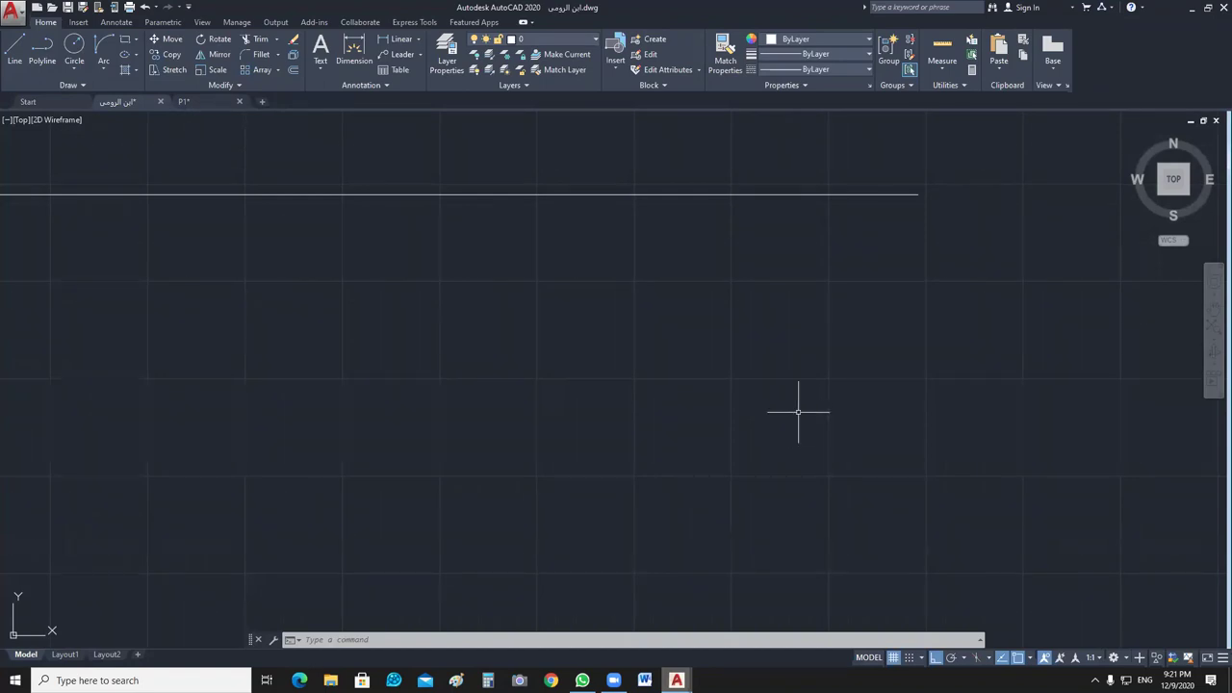
scroll(798, 412, "down", 2)
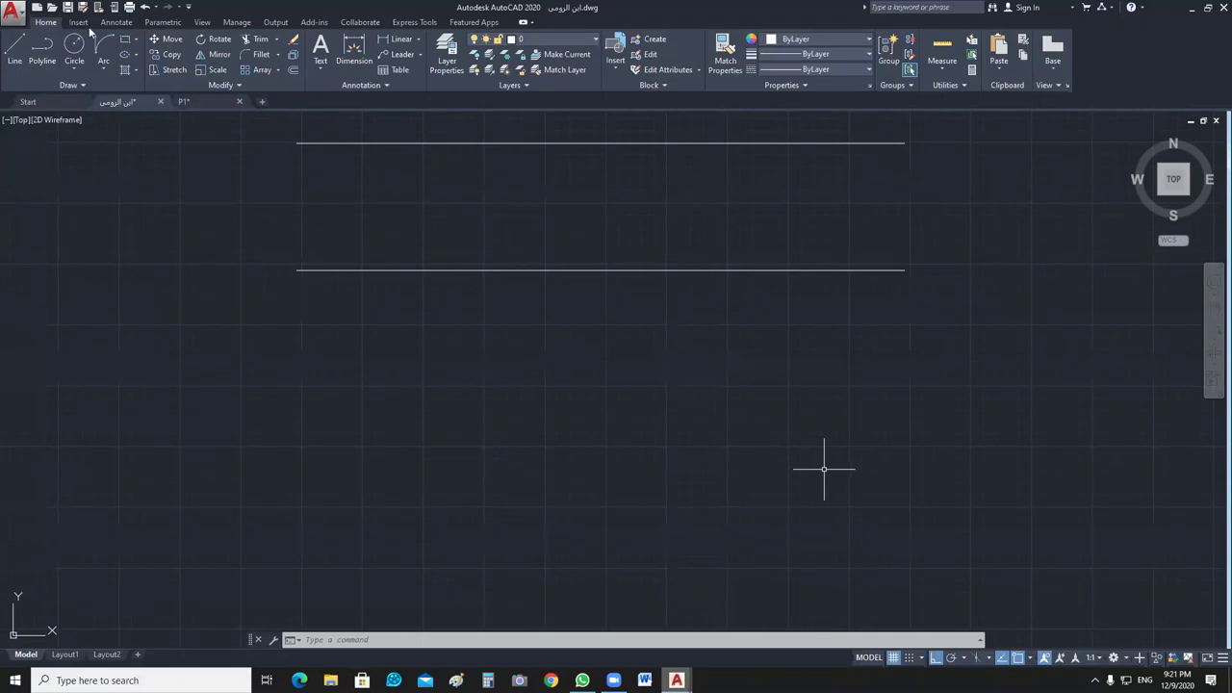
Start a polyline with a 120-unit horizontal segment below the two lines.
type("PL")
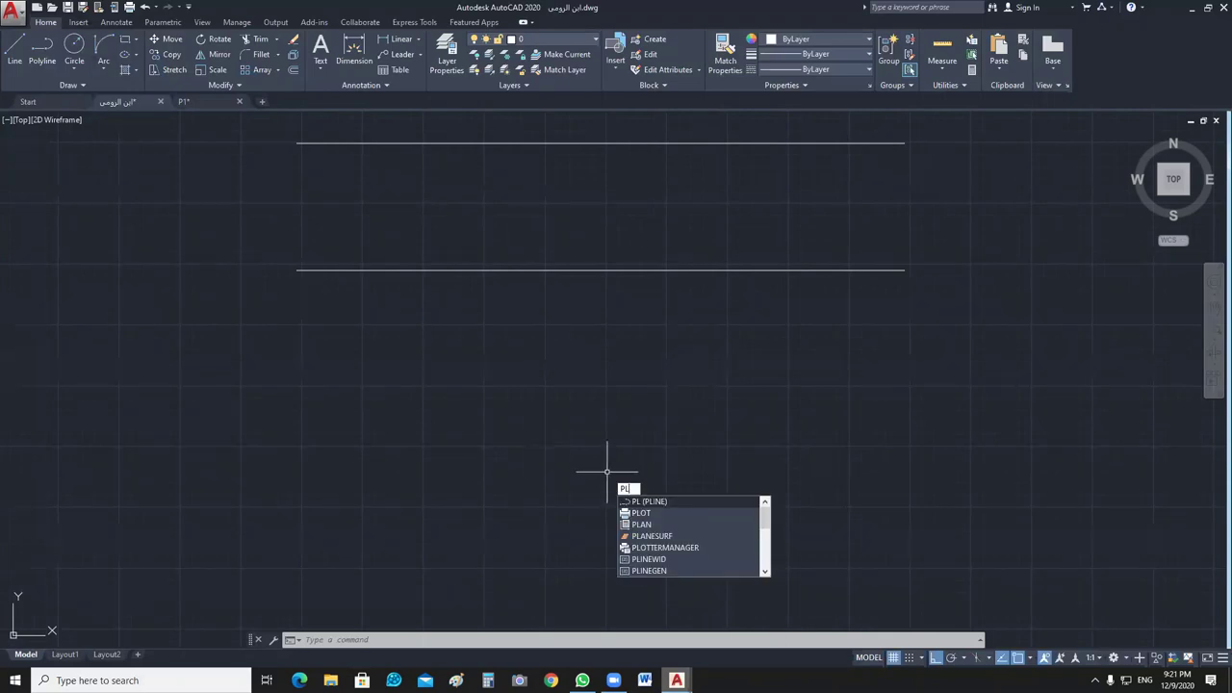
key("Return")
left_click(757, 332)
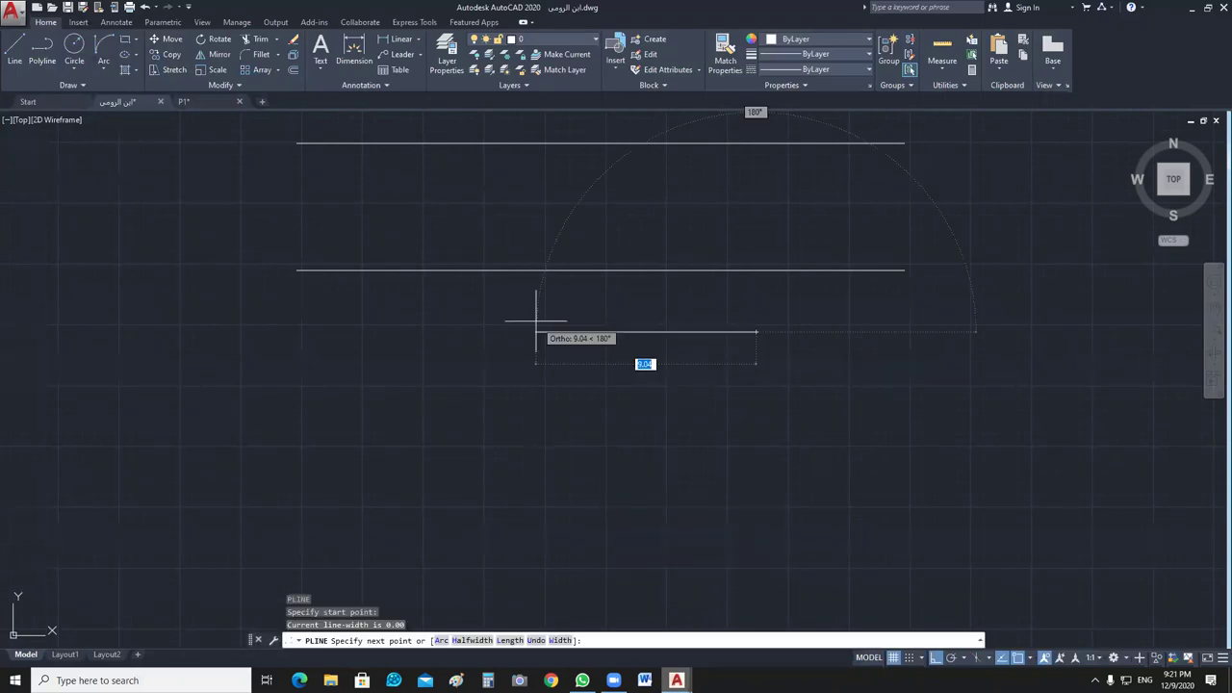
type("120")
key("Return")
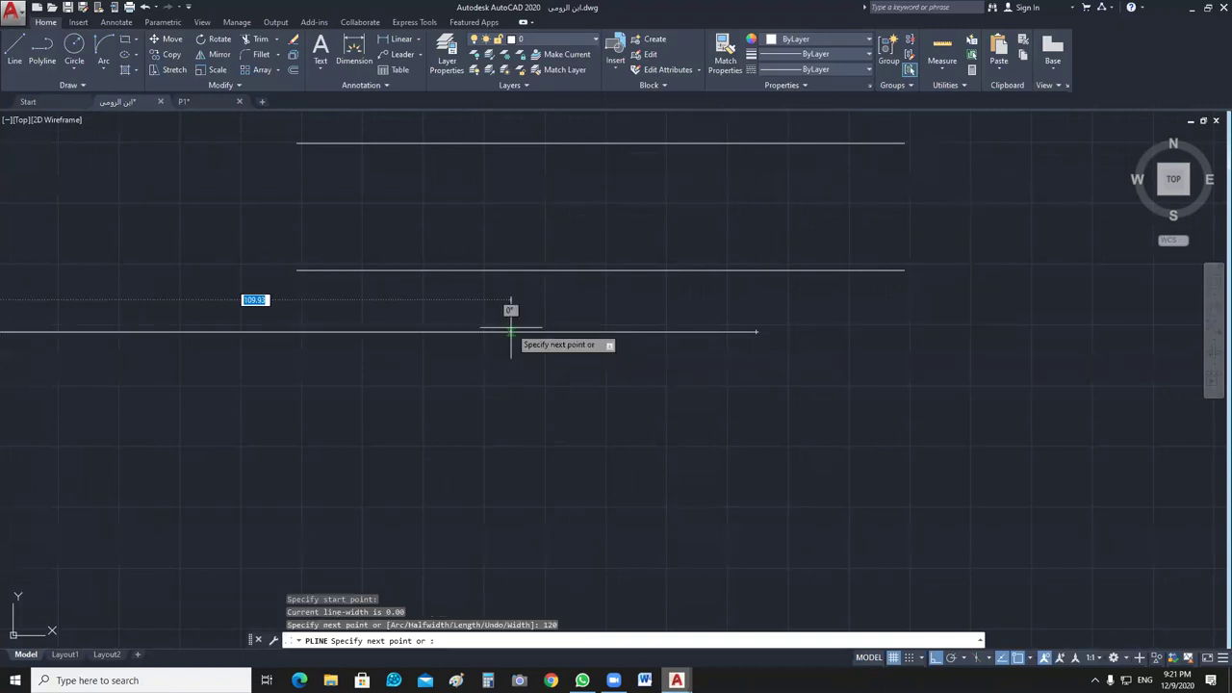
Cancel the polyline and erase the stray horizontal line with a crossing window.
key("Escape")
left_click(526, 316)
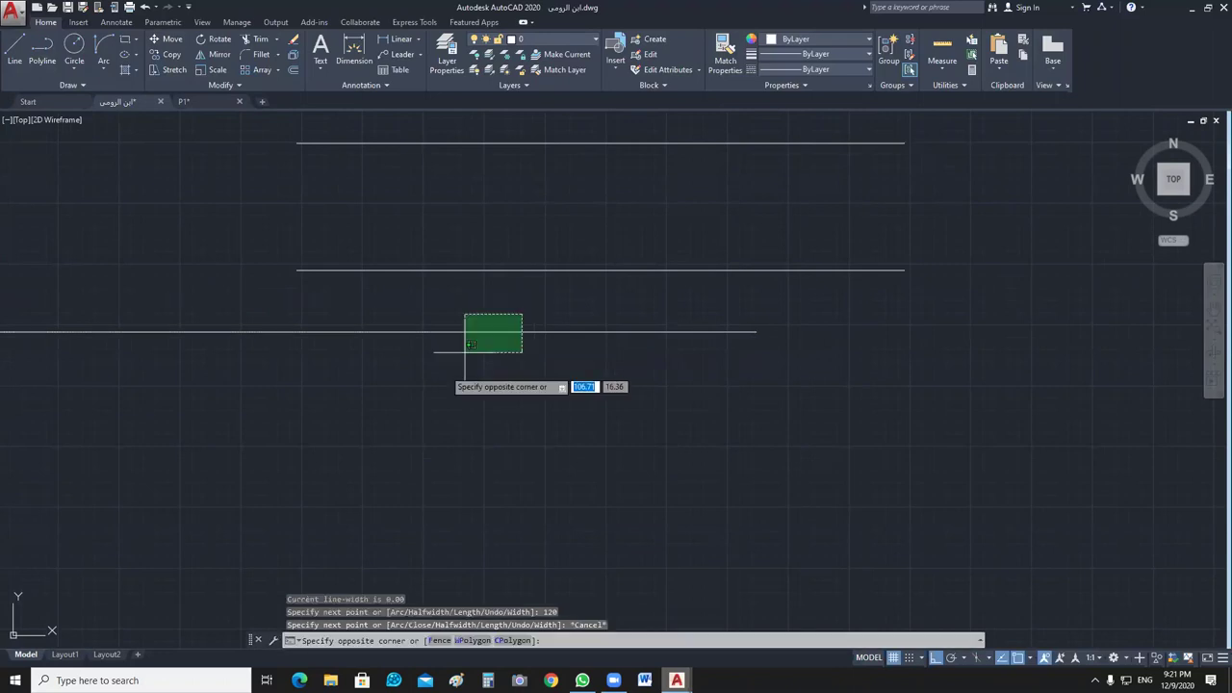
left_click(458, 355)
key("Delete")
Start the wall polyline with segments 1.2, 1.43 and 1.35, undoing a mistaken 13.5.
type("pl")
key("Return")
left_click(839, 347)
type("1.2")
key("Return")
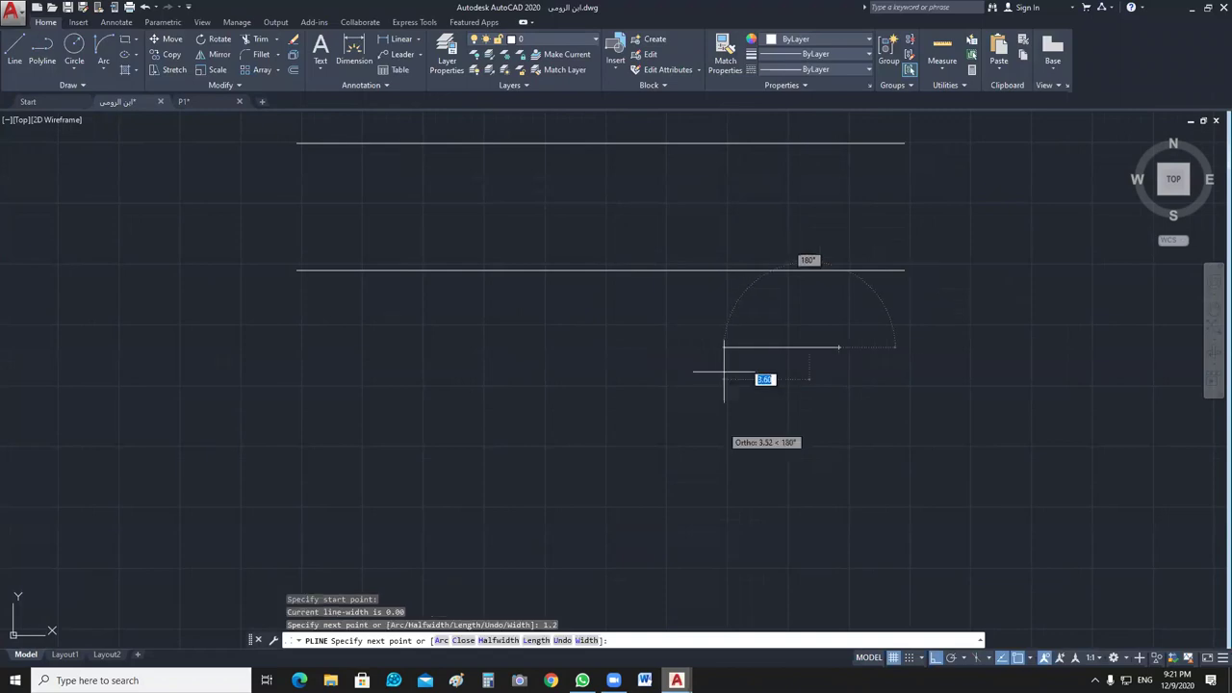
scroll(724, 373, "up", 3)
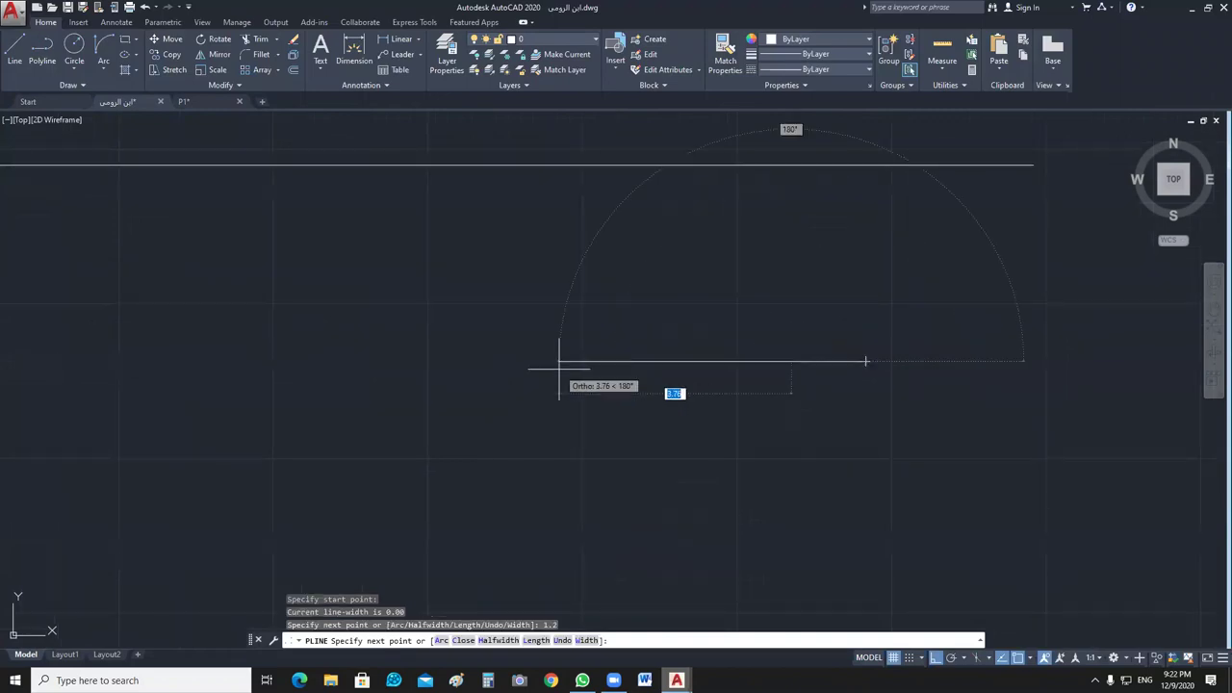
type("1.43")
key("Return")
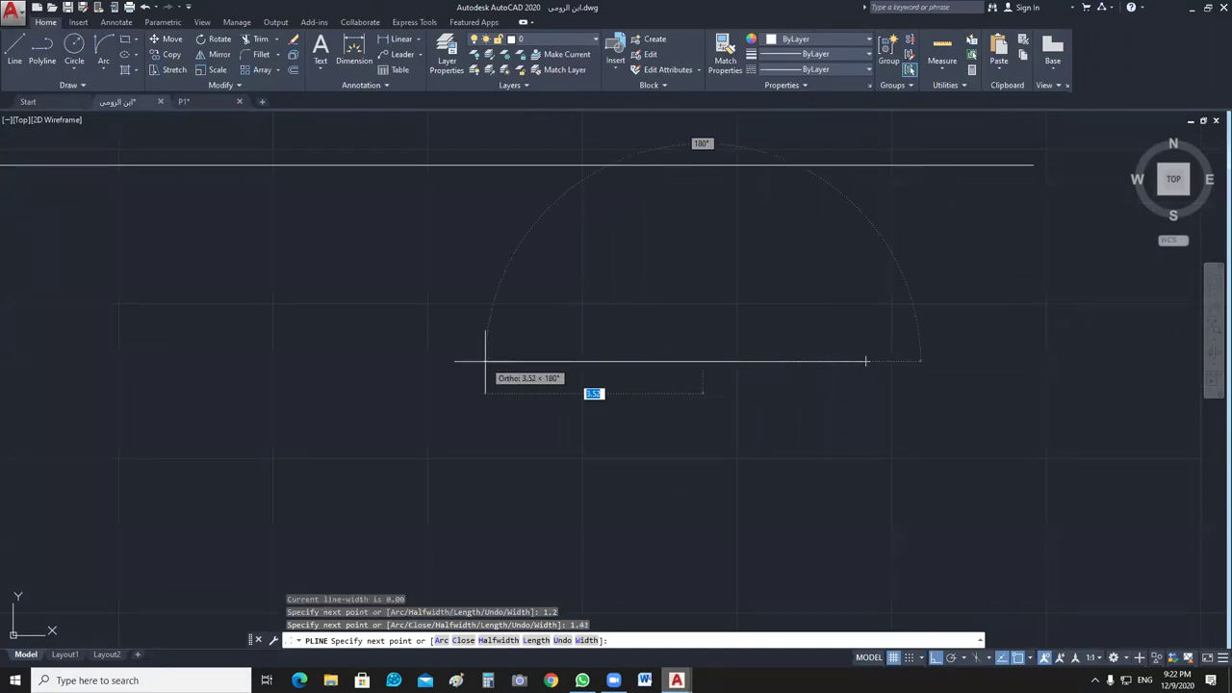
type("13.5")
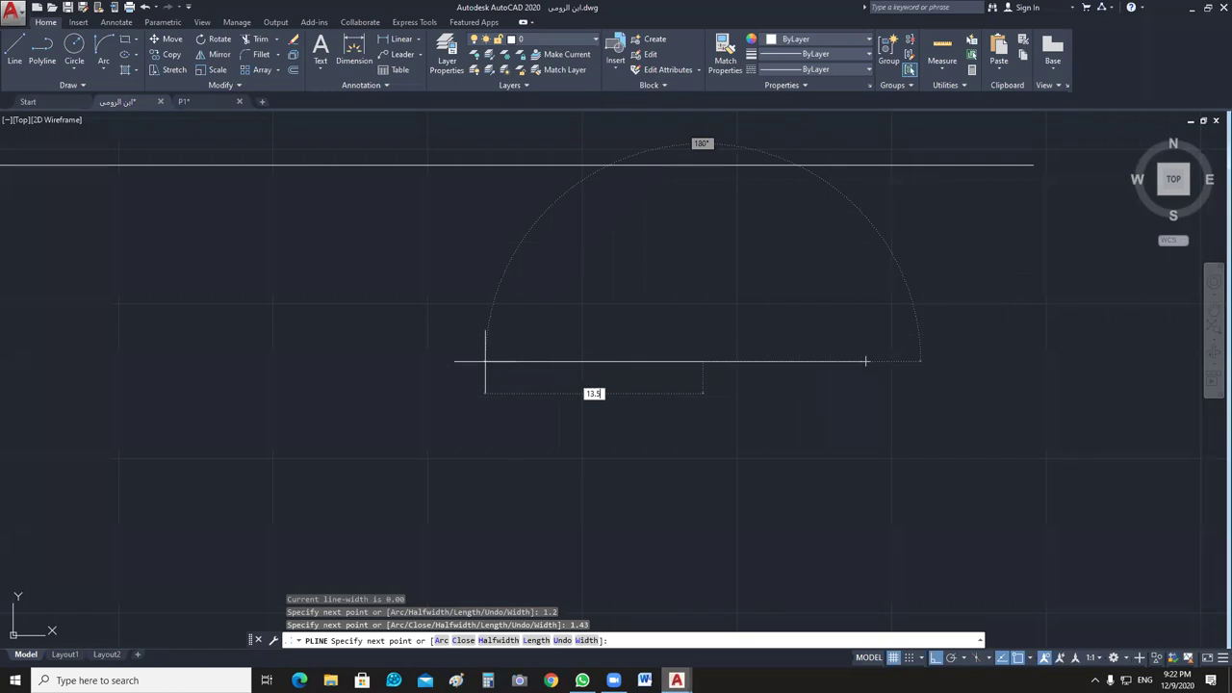
key("Return")
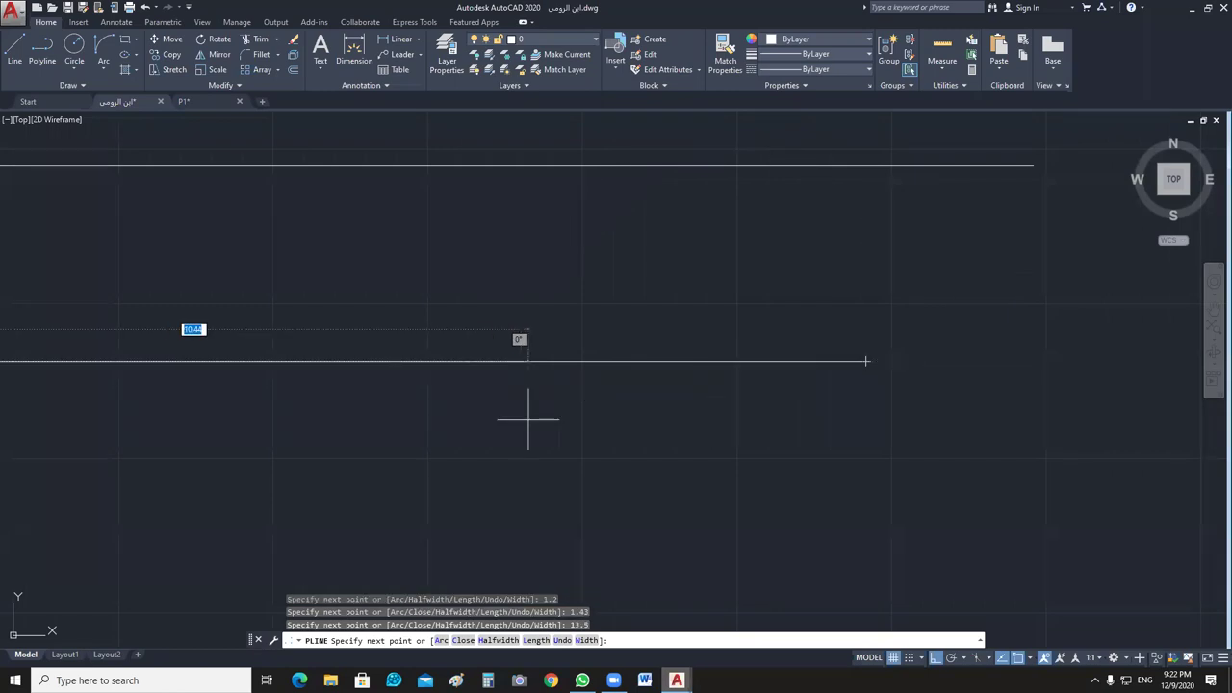
type("u")
key("Return")
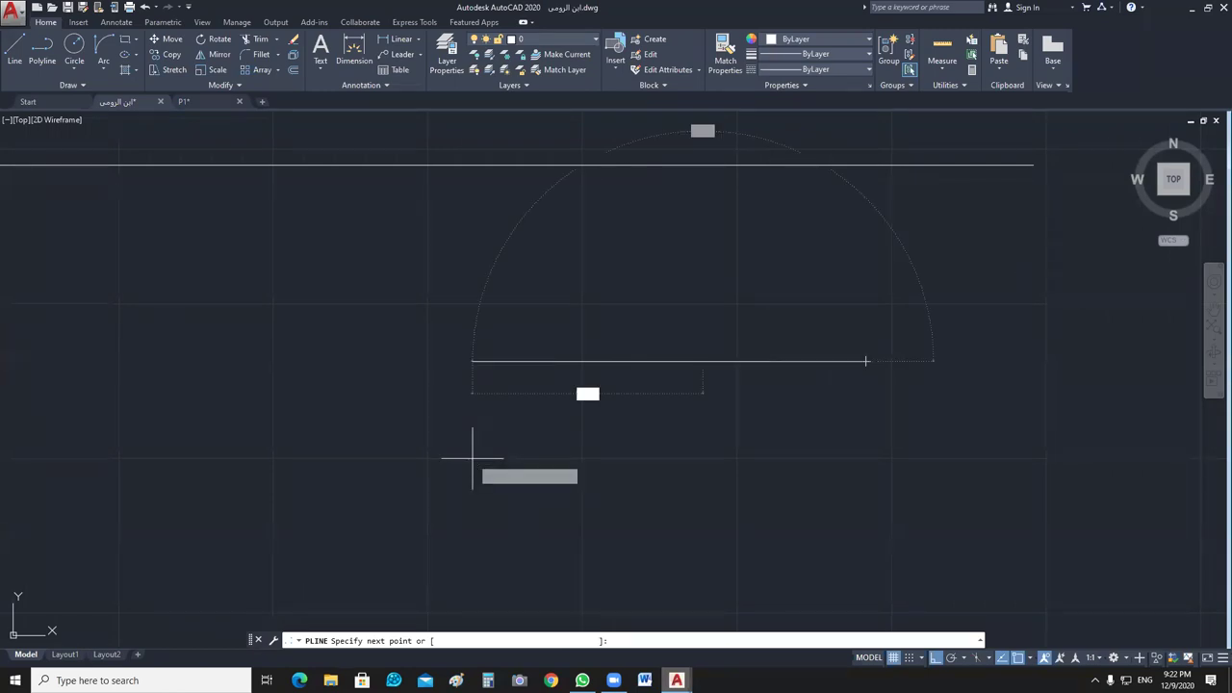
type("1.35")
key("Return")
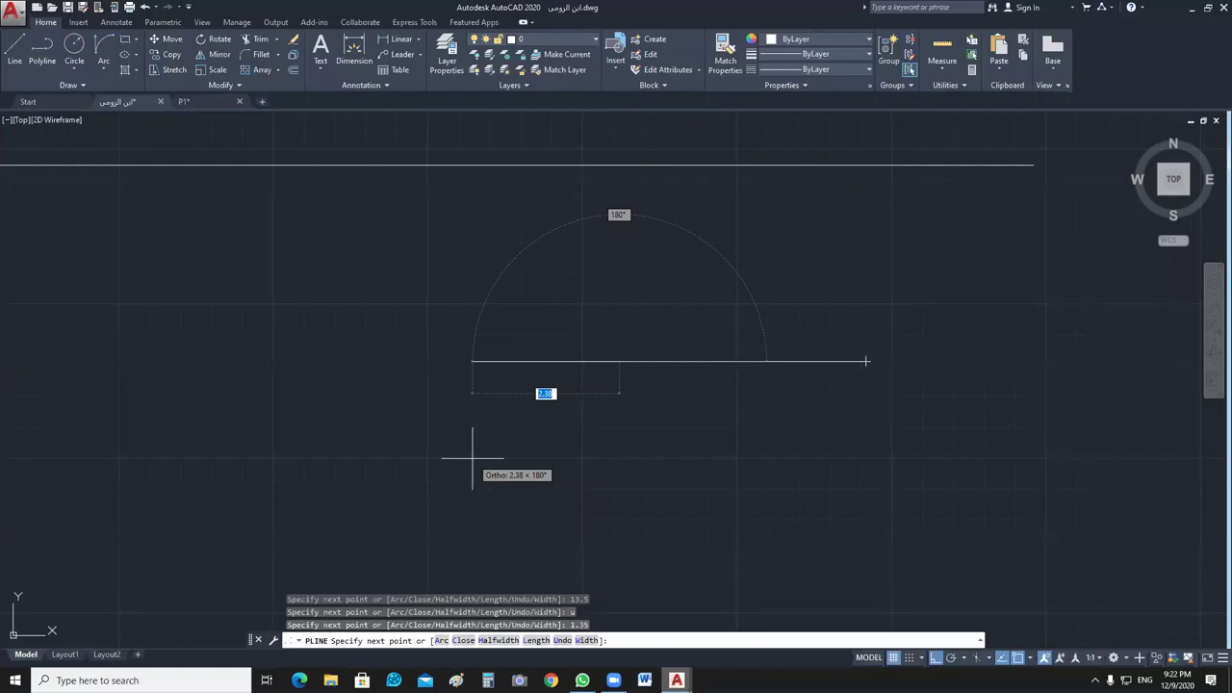
Continue down the left wall: 1.94, .08 jog, .73, .08 jog back, 1.68.
middle_click_drag(578, 522, 569, 418)
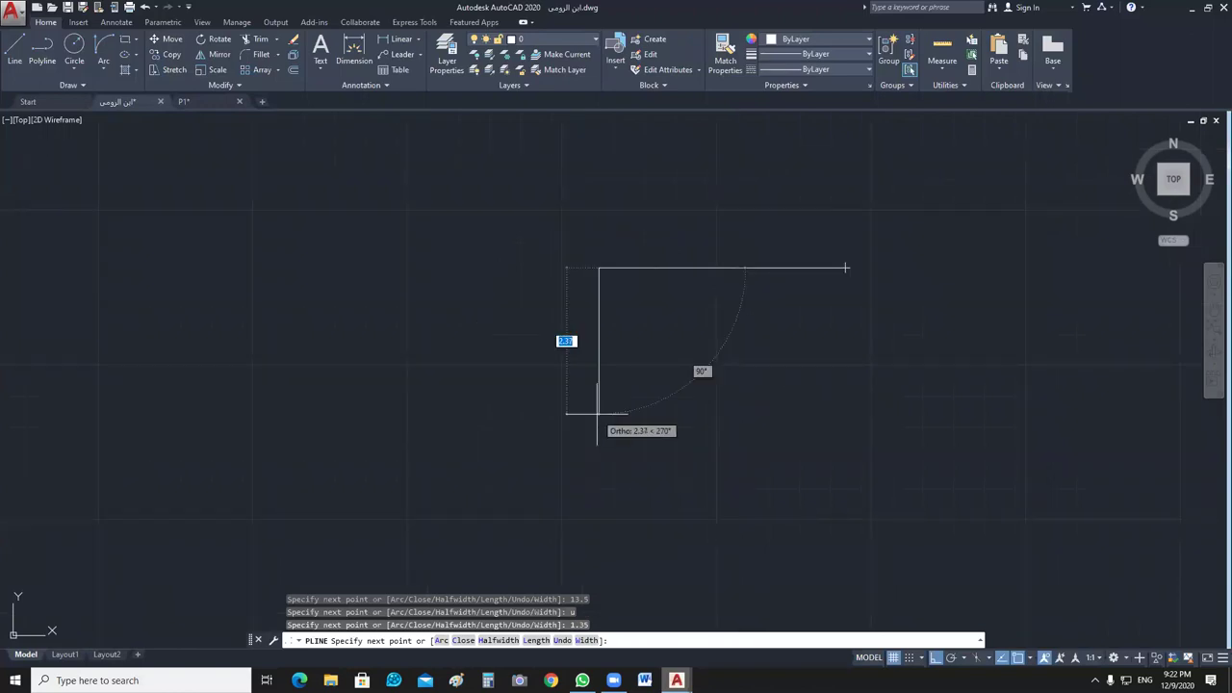
type("1.94")
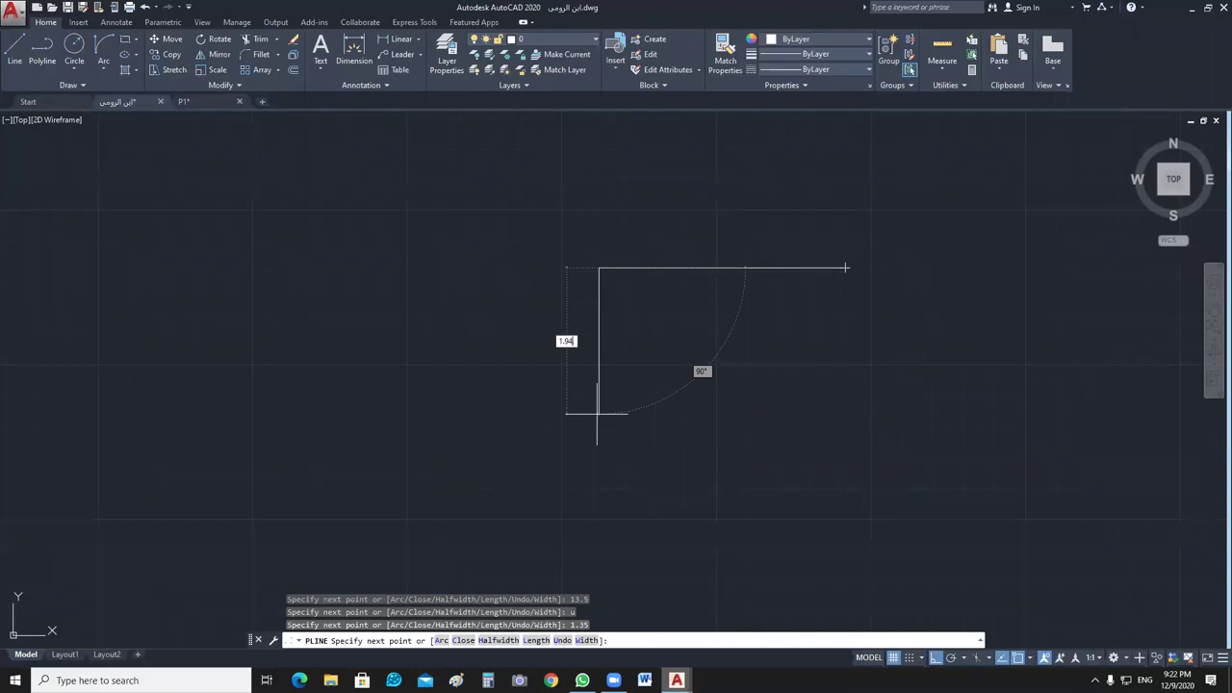
key("Return")
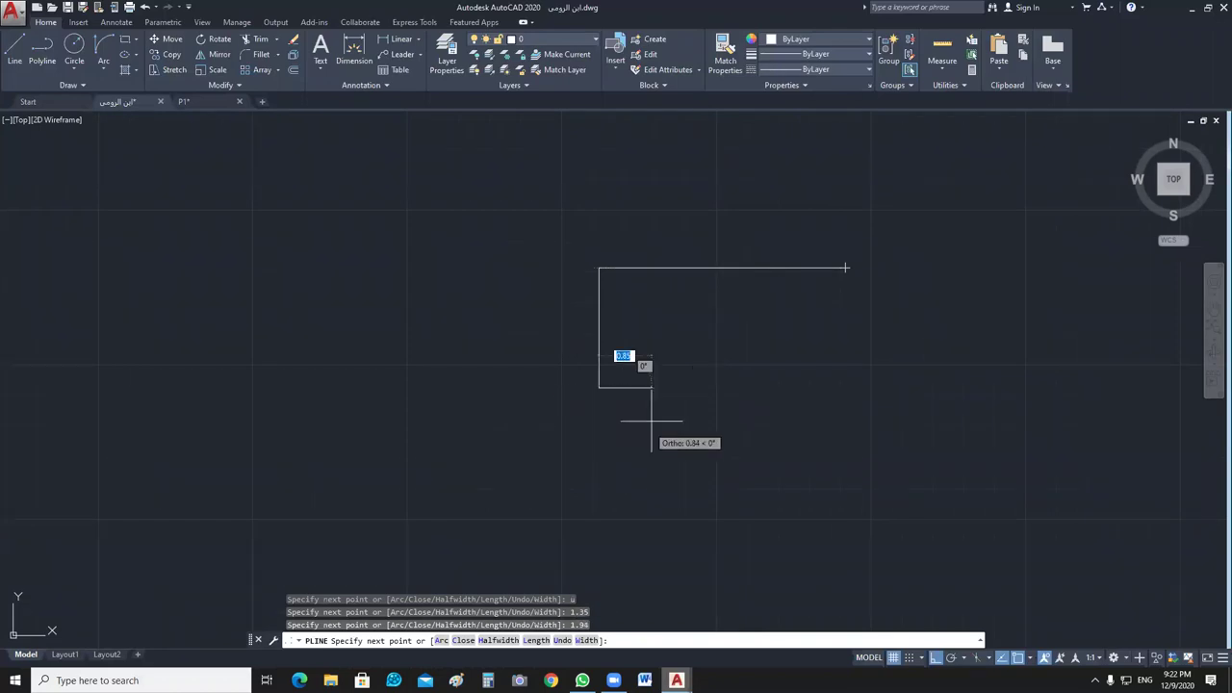
type(".08")
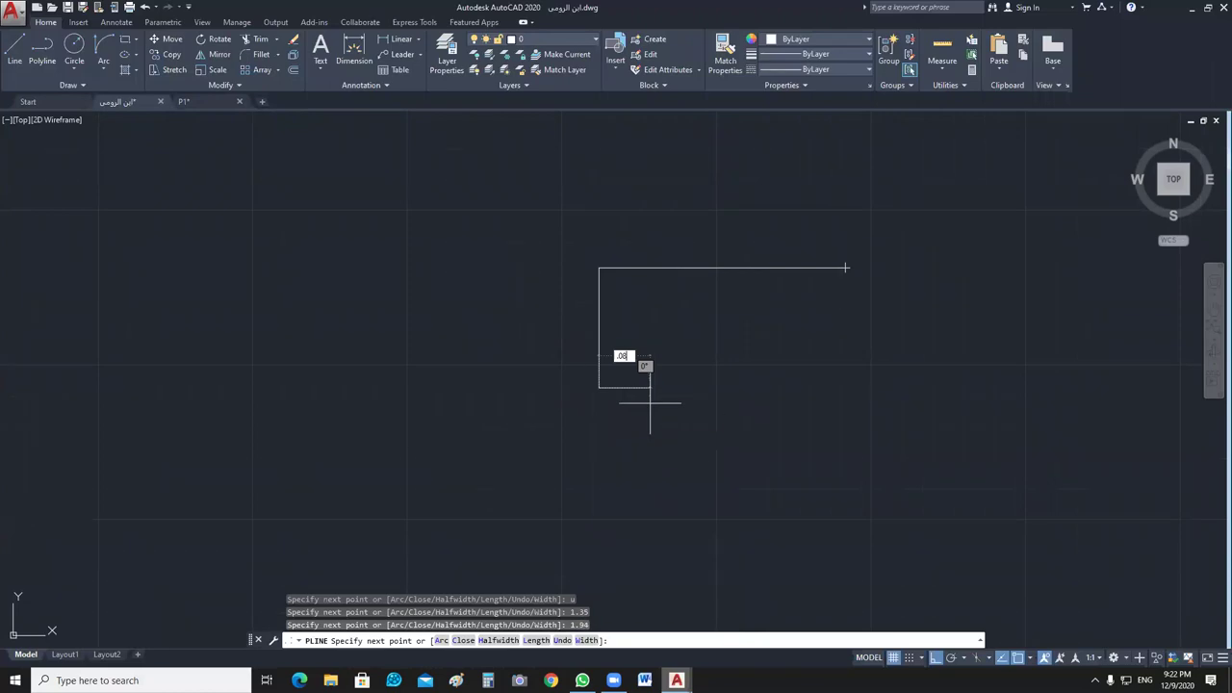
key("Return")
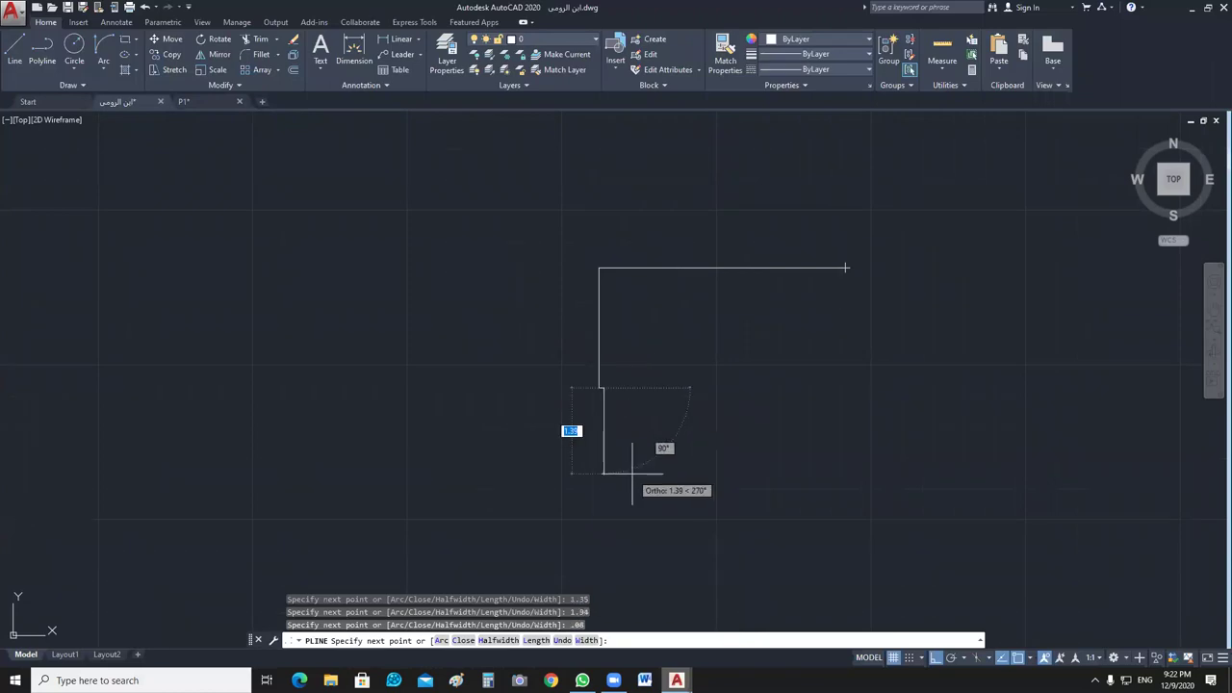
type(".7")
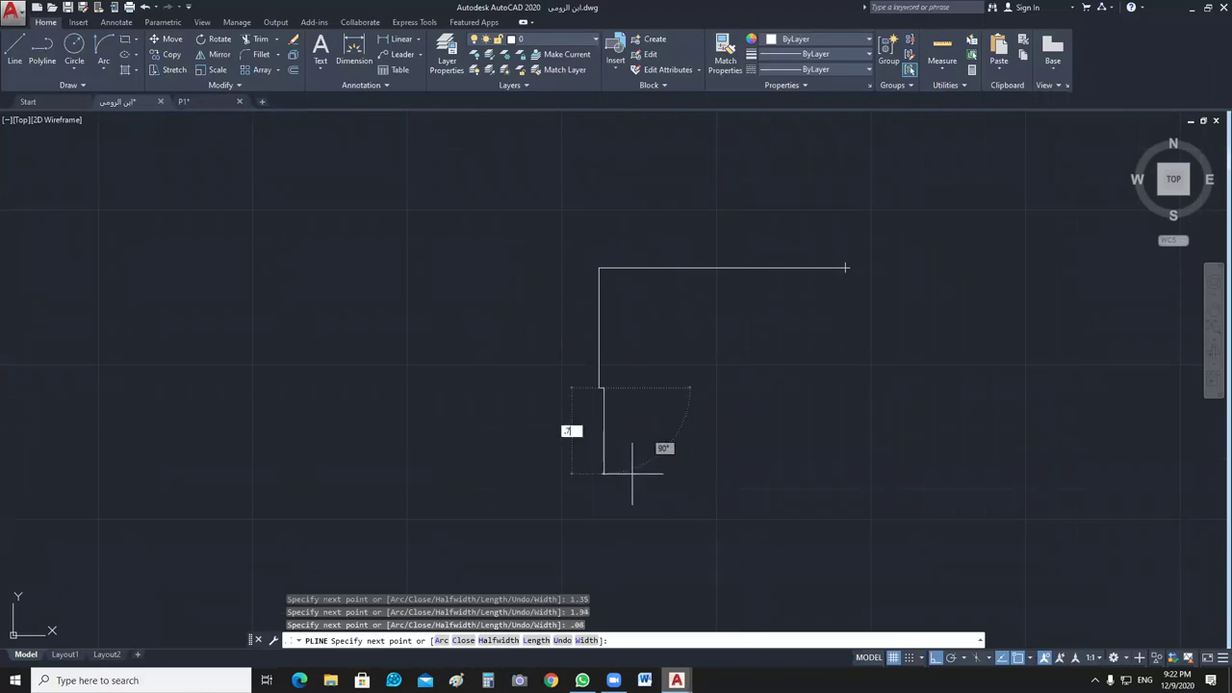
type("3")
key("Return")
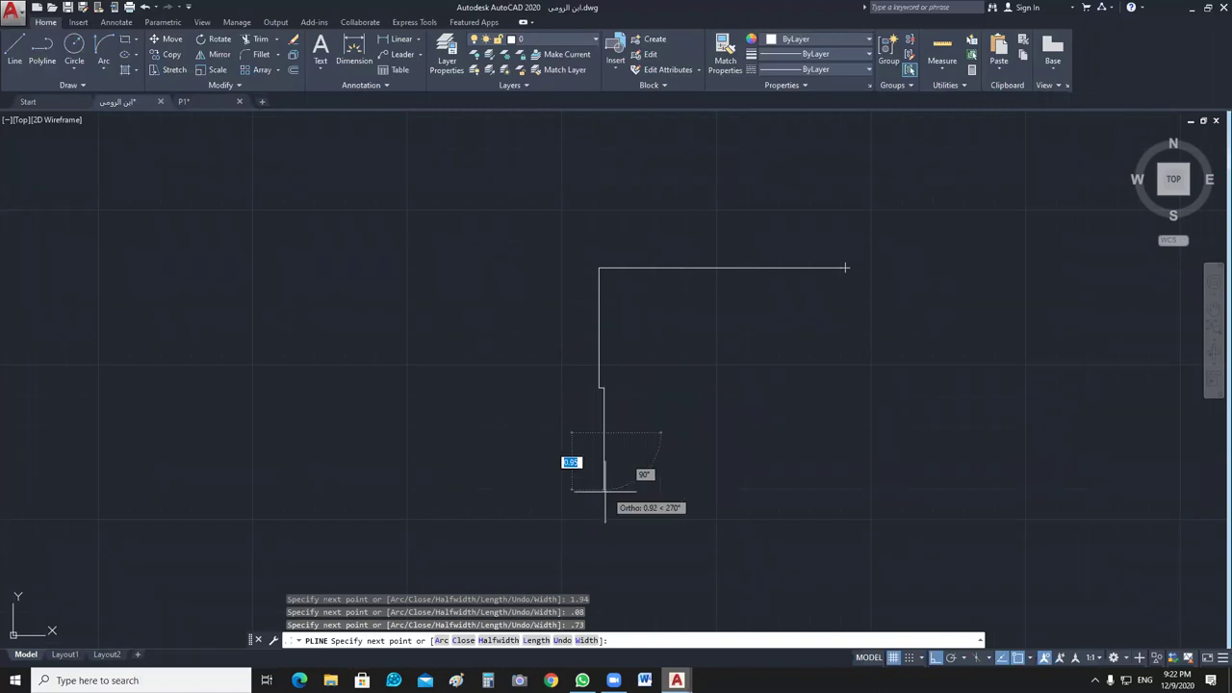
type("1")
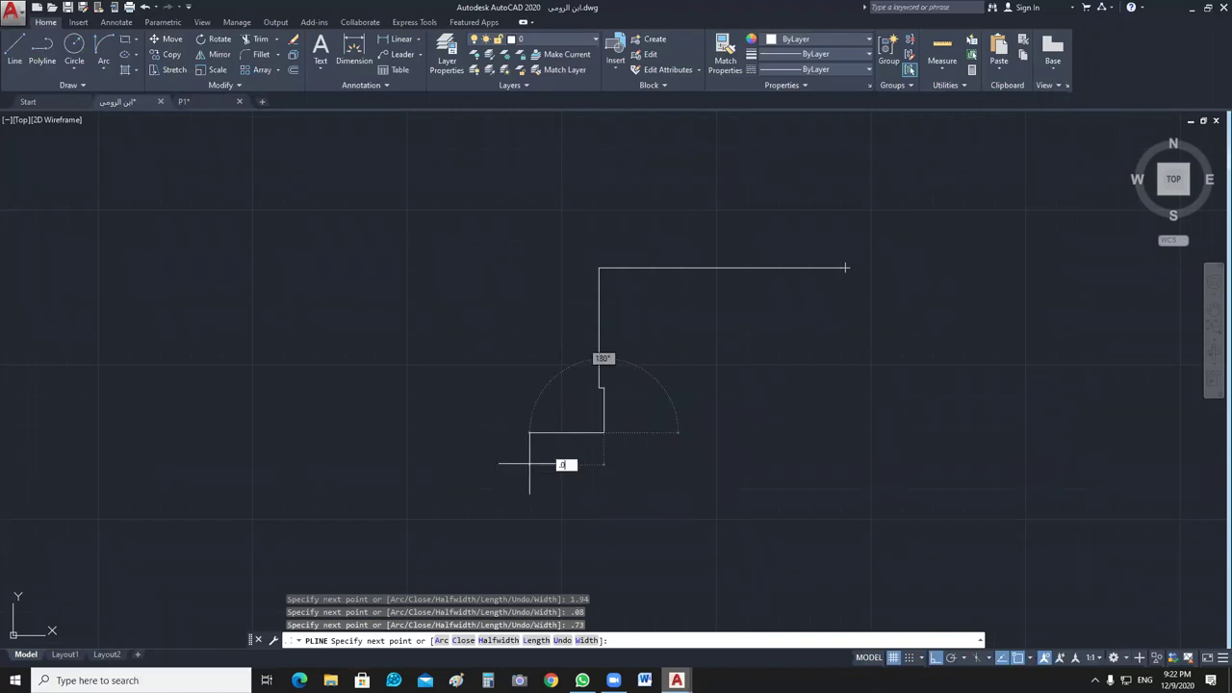
type("8")
key("Return")
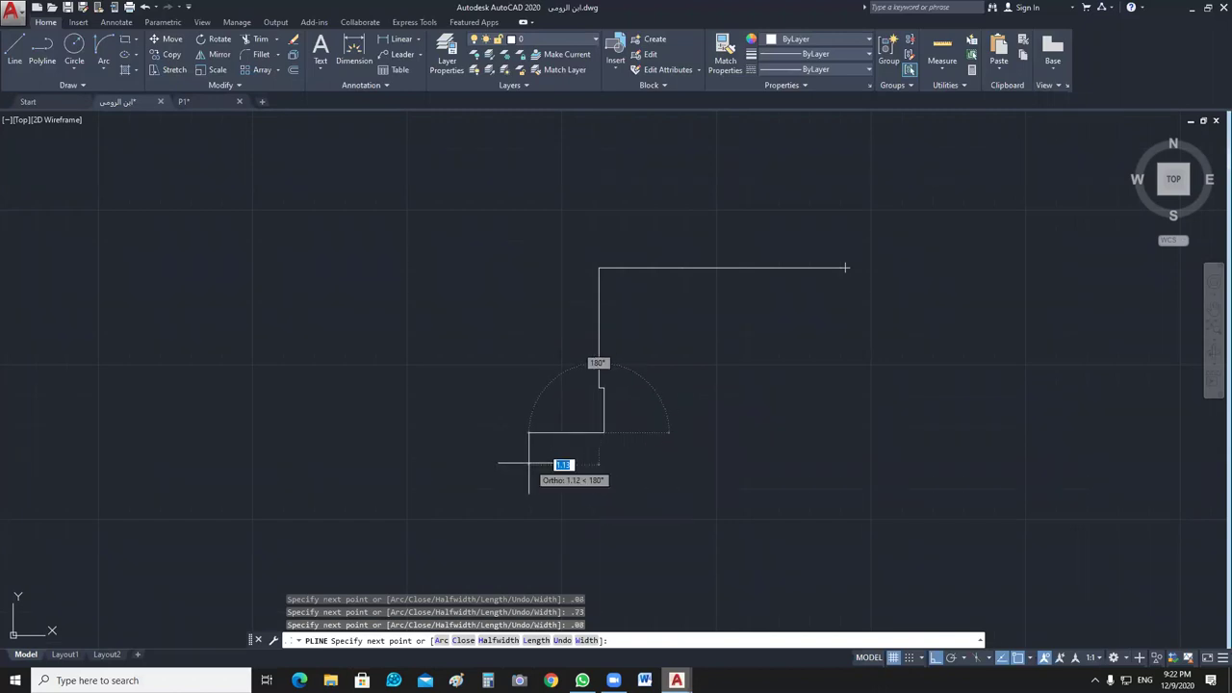
middle_click_drag(598, 546, 584, 441)
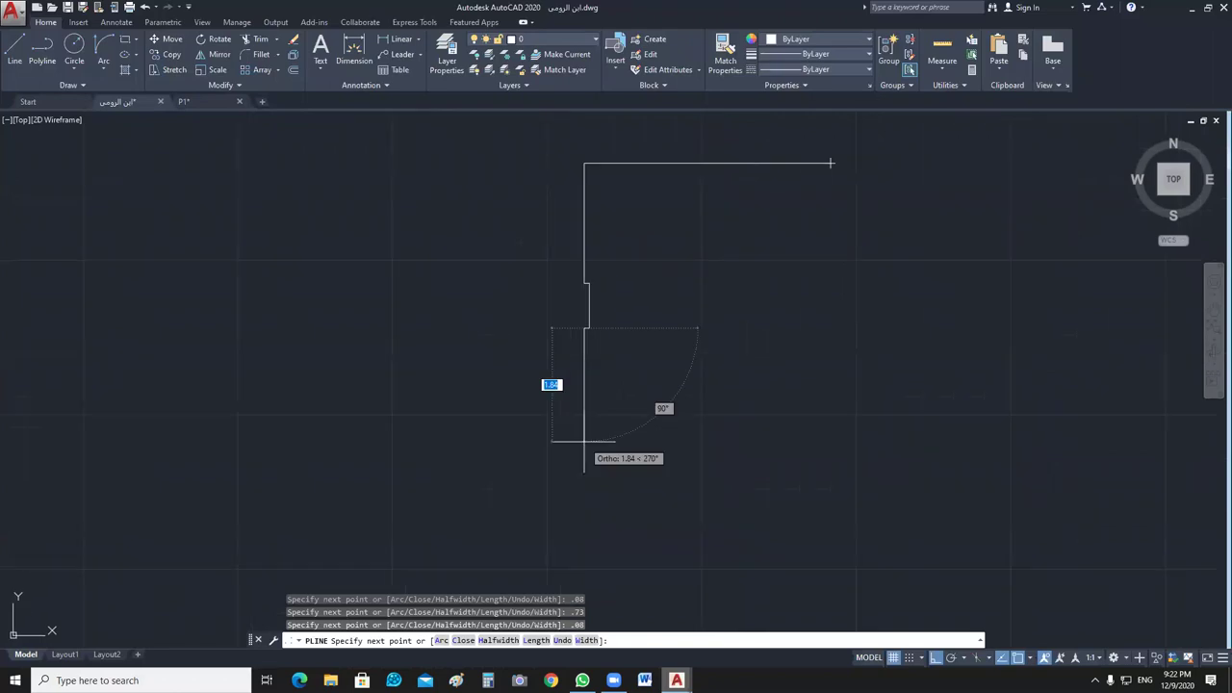
type("1.68")
key("Return")
Add the stepped bottom segments 2, 2, .08 and .7, end the polyline and select it.
type("2")
key("Return")
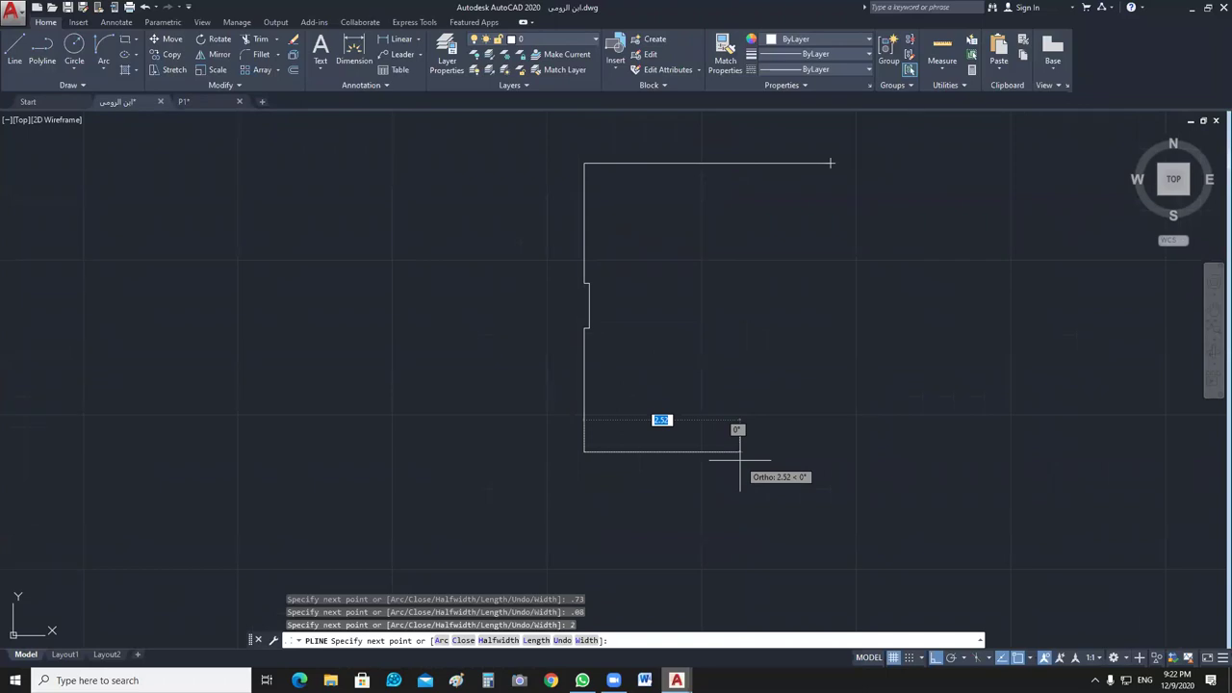
type("2")
key("Return")
type(".08")
key("Return")
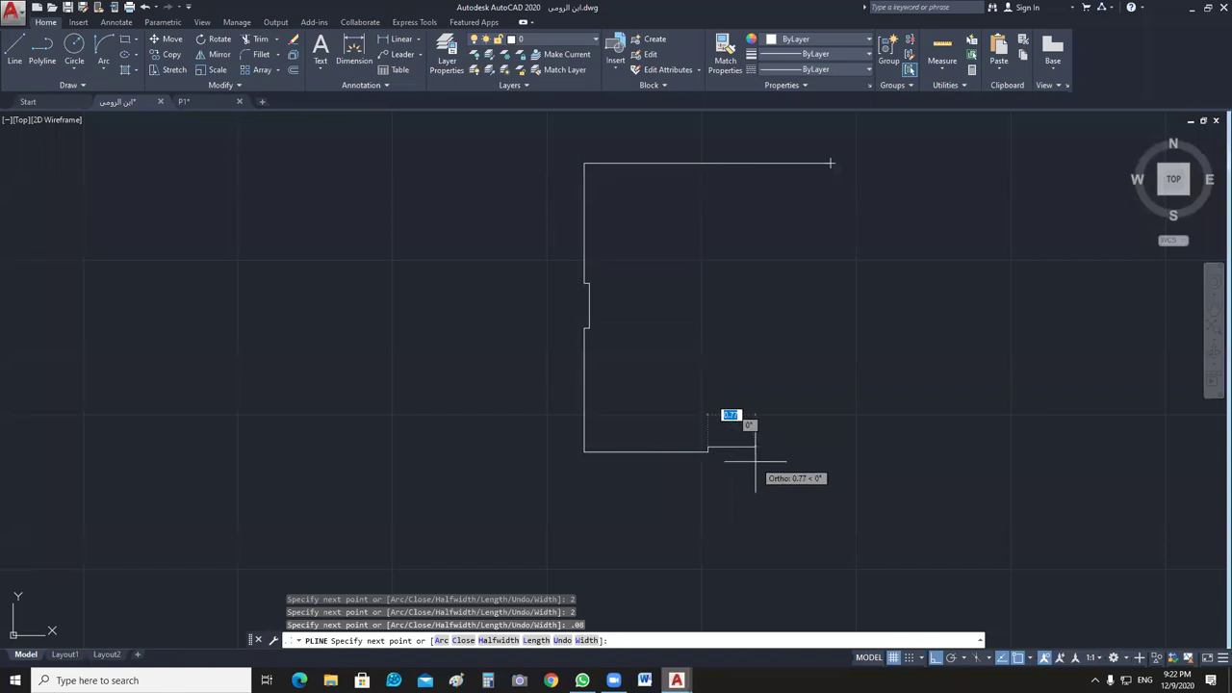
type("1")
type("7")
key("Return")
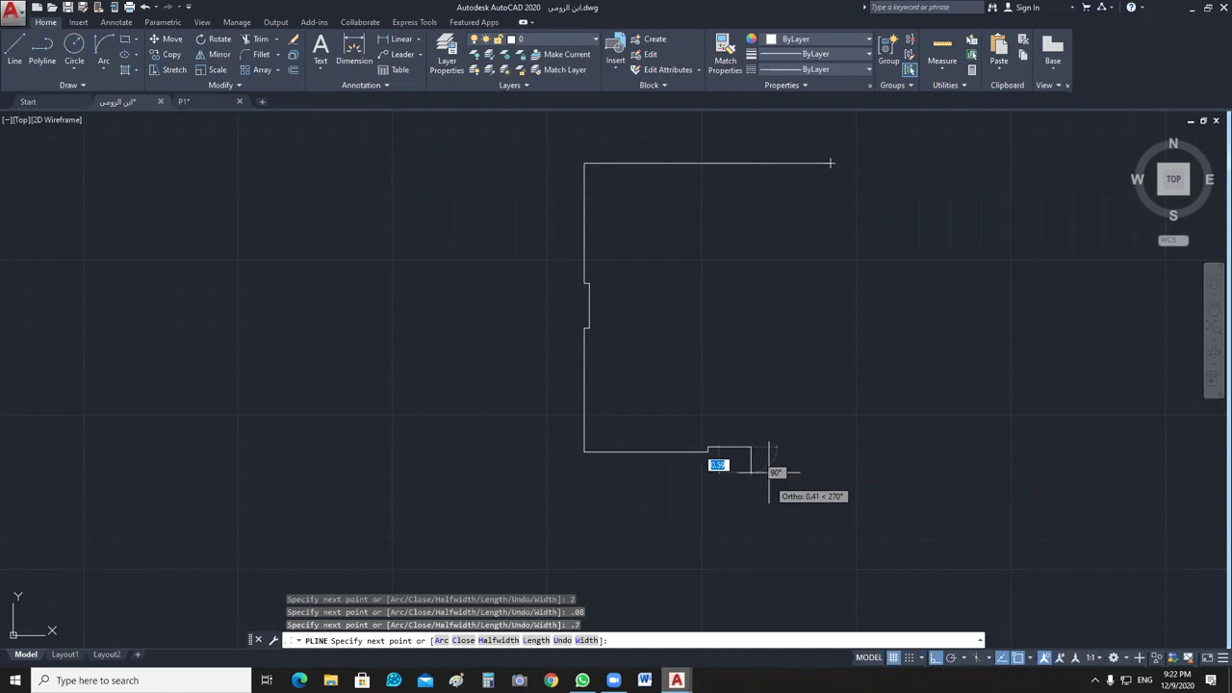
left_click(751, 576)
key("Return")
middle_click_drag(814, 449, 802, 460)
middle_click_drag(696, 295, 679, 416)
left_click(712, 281)
Explode the outline and delete the middle top segment to open the cut gap.
left_click(690, 326)
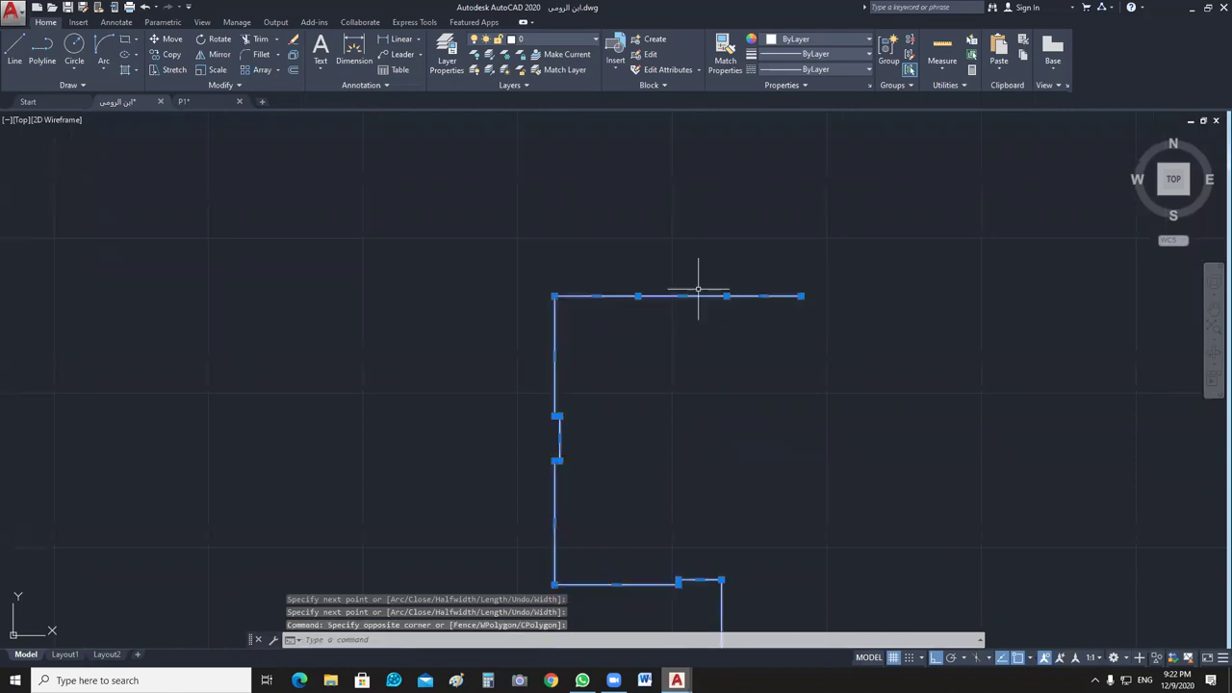
scroll(699, 288, "up", 4)
type("x")
key("Return")
left_click(688, 283)
left_click(642, 349)
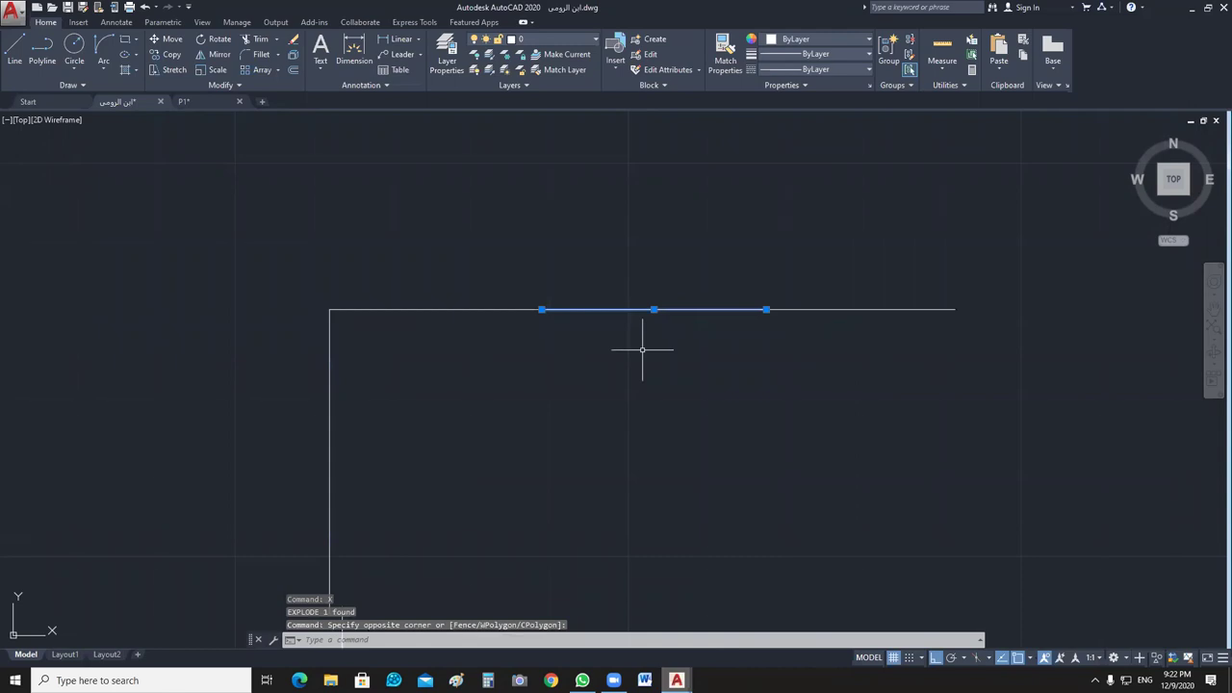
key("Delete")
scroll(690, 217, "down", 2)
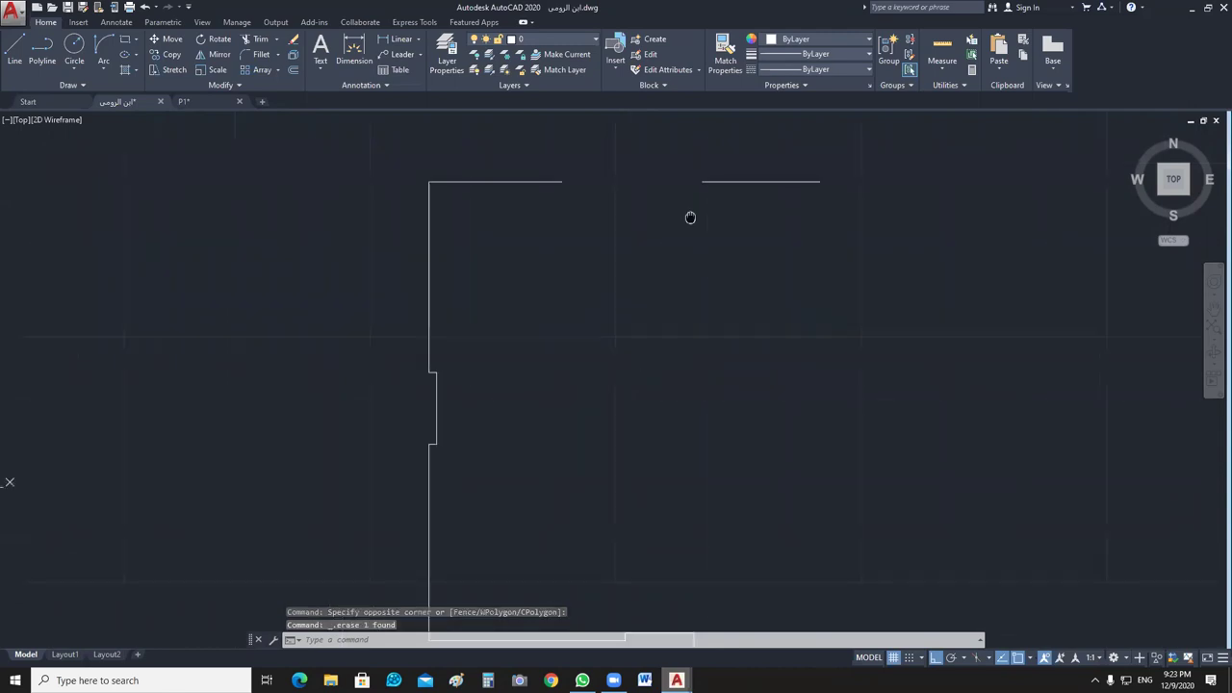
scroll(732, 278, "down", 2)
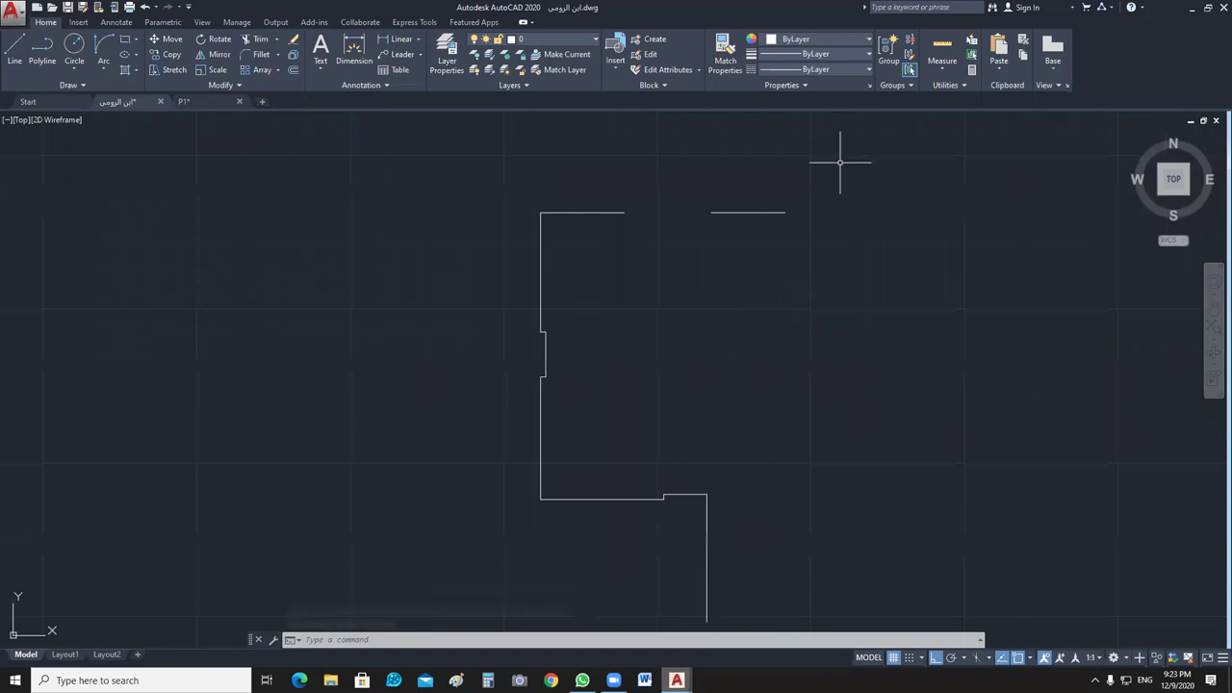
Join the remaining wall lines back into one polyline.
left_click(839, 161)
left_click(449, 536)
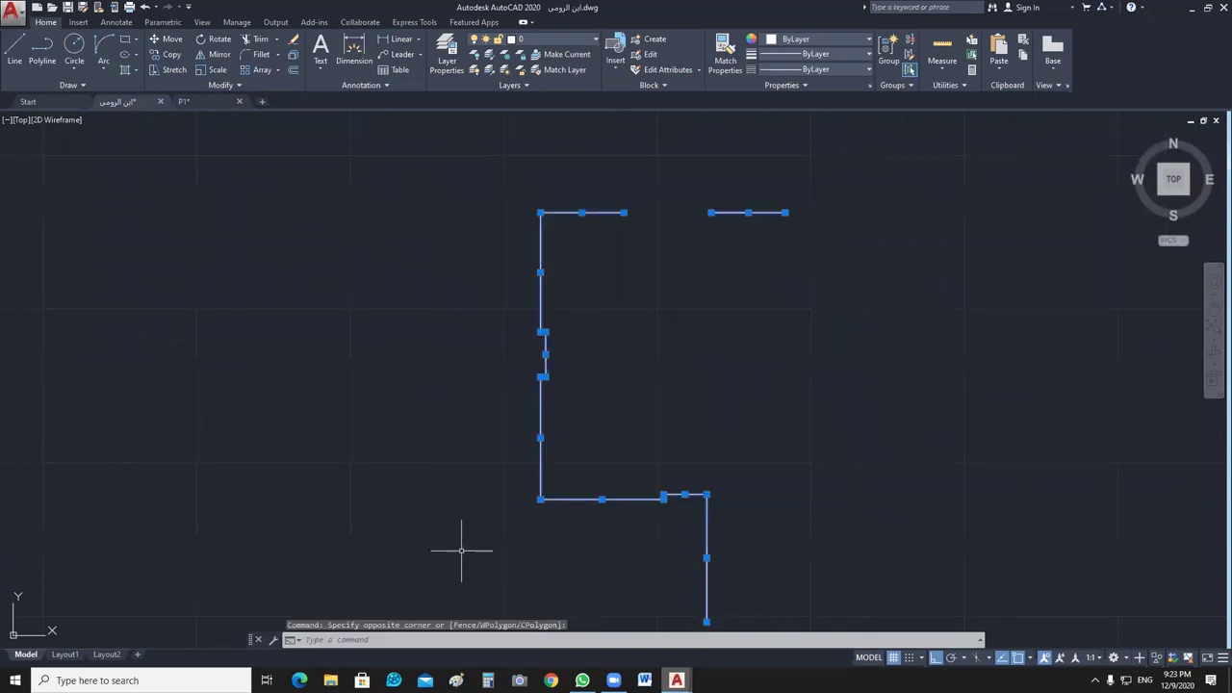
type("j")
key("Return")
Offset the wall outline and the short top wall line by .12 to form double walls.
left_click(648, 357)
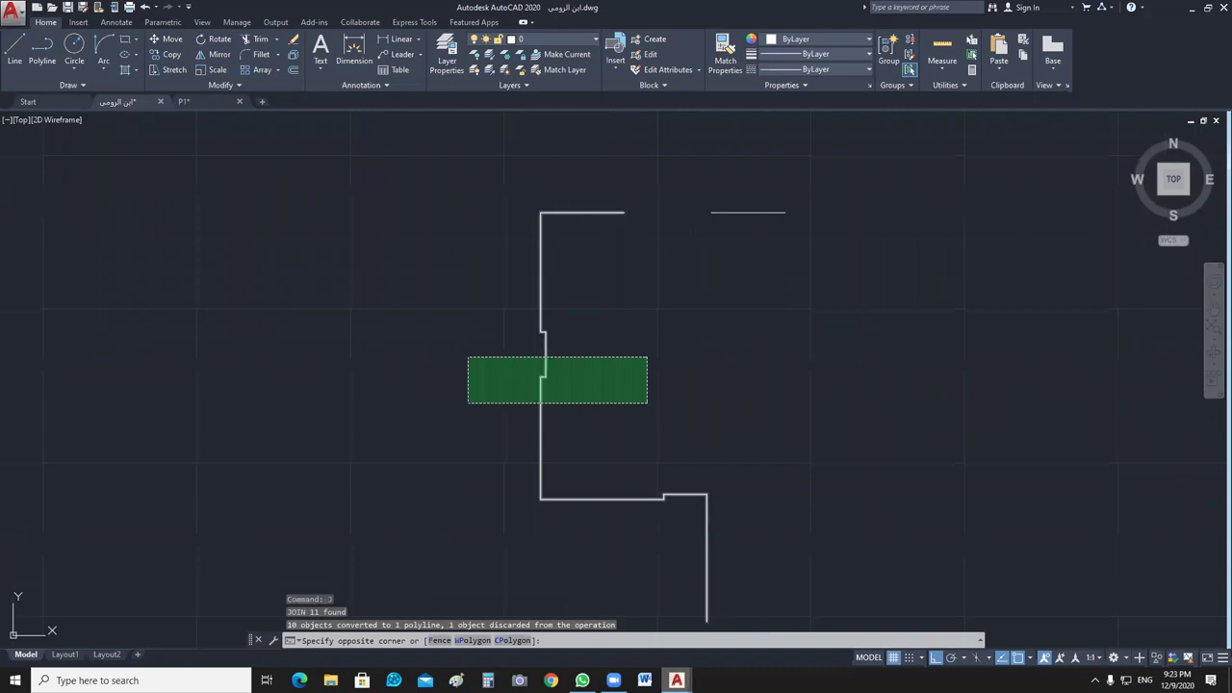
left_click(468, 401)
type("o")
key("Return")
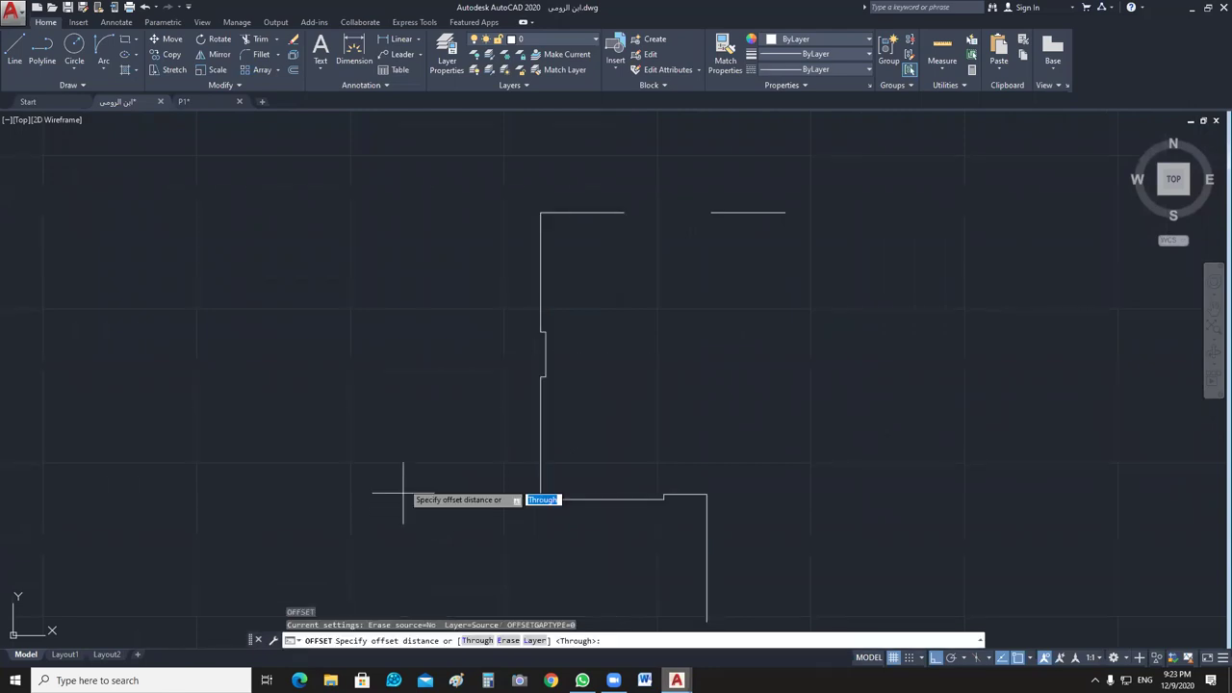
type(".12")
key("Return")
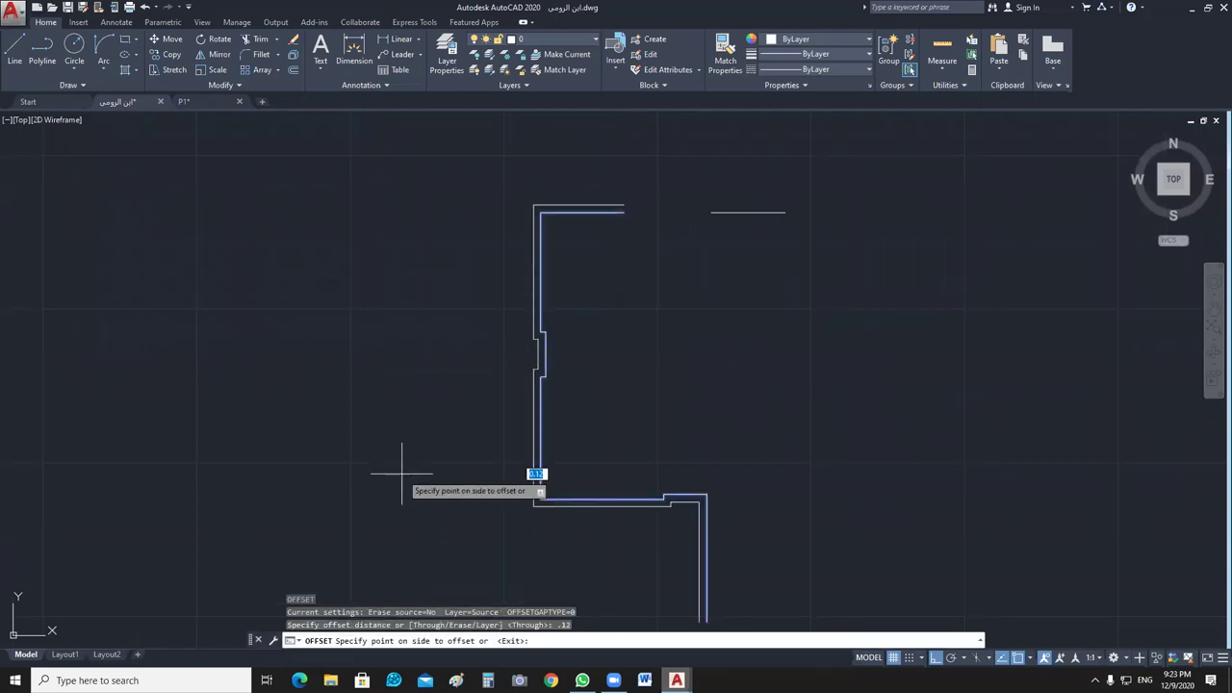
left_click(402, 473)
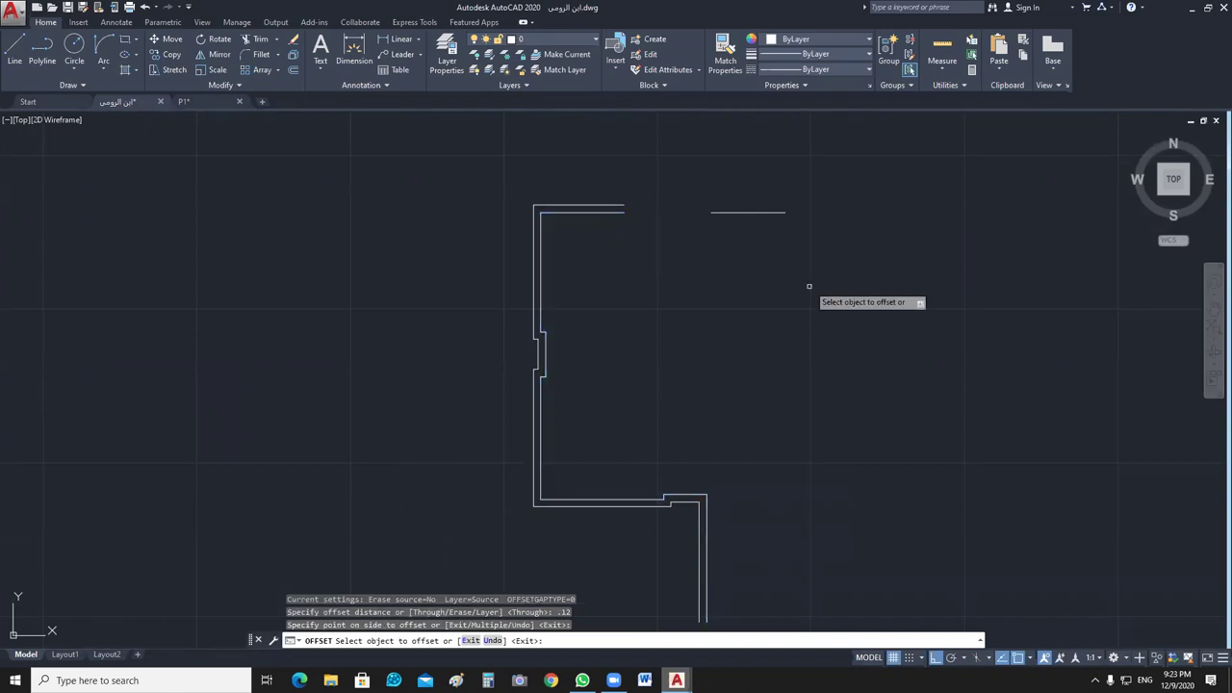
left_click(748, 212)
left_click(756, 194)
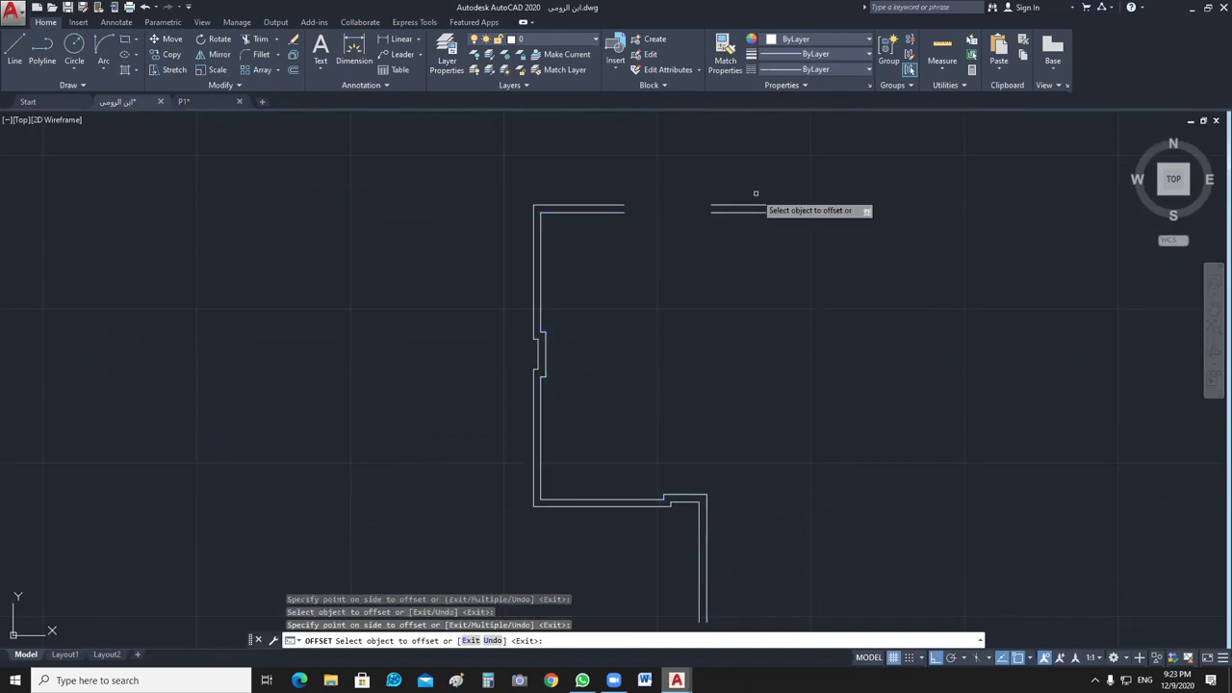
key("Escape")
Explode the outer left wall polyline and delete its three jog segments.
middle_click_drag(760, 297, 747, 270)
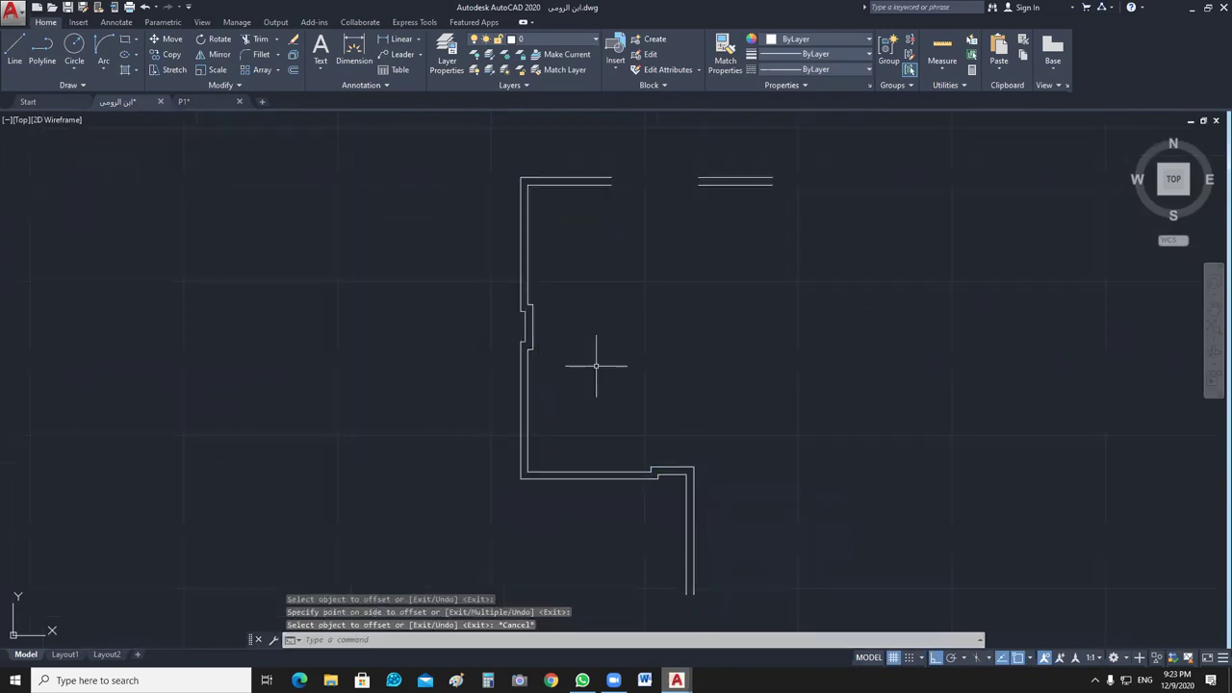
middle_click_drag(668, 374, 660, 372)
middle_click_drag(759, 187, 672, 229)
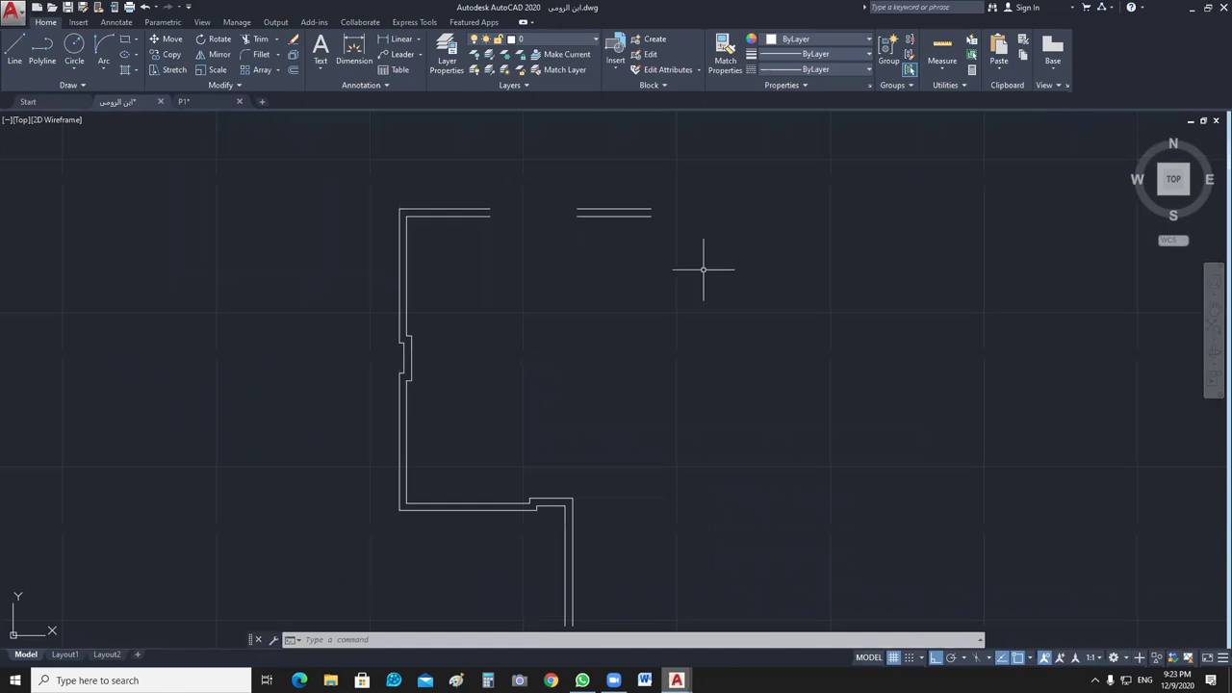
middle_click_drag(767, 473, 778, 432)
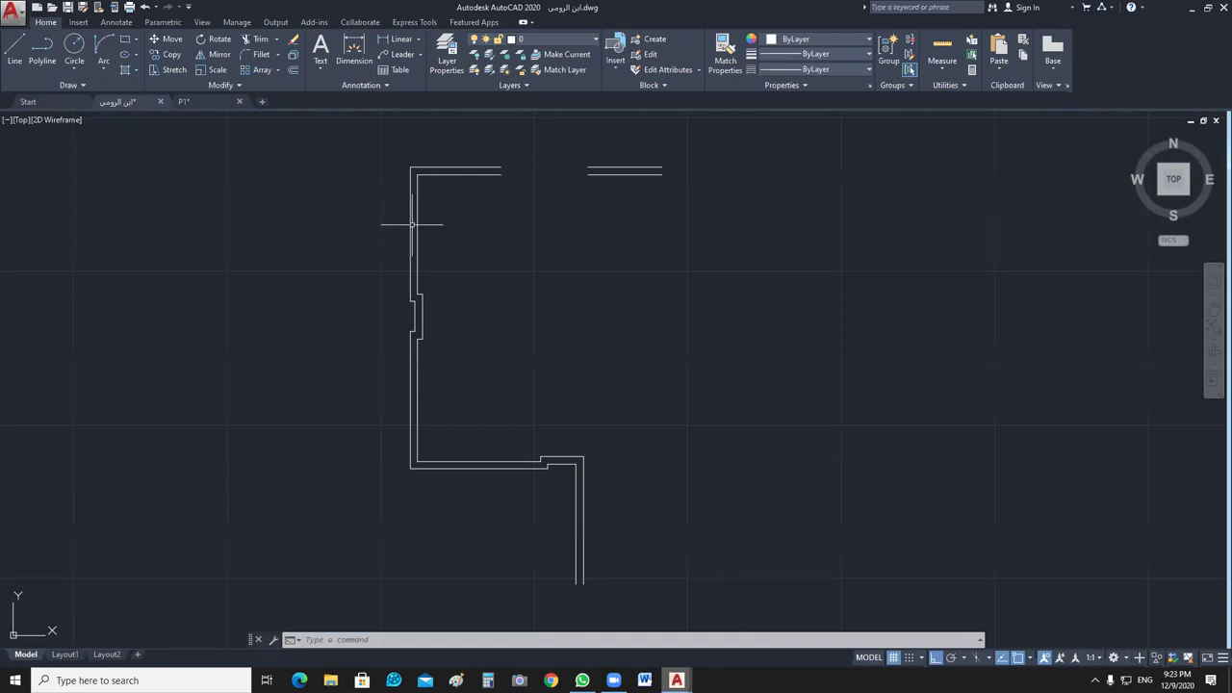
scroll(415, 315, "up", 5)
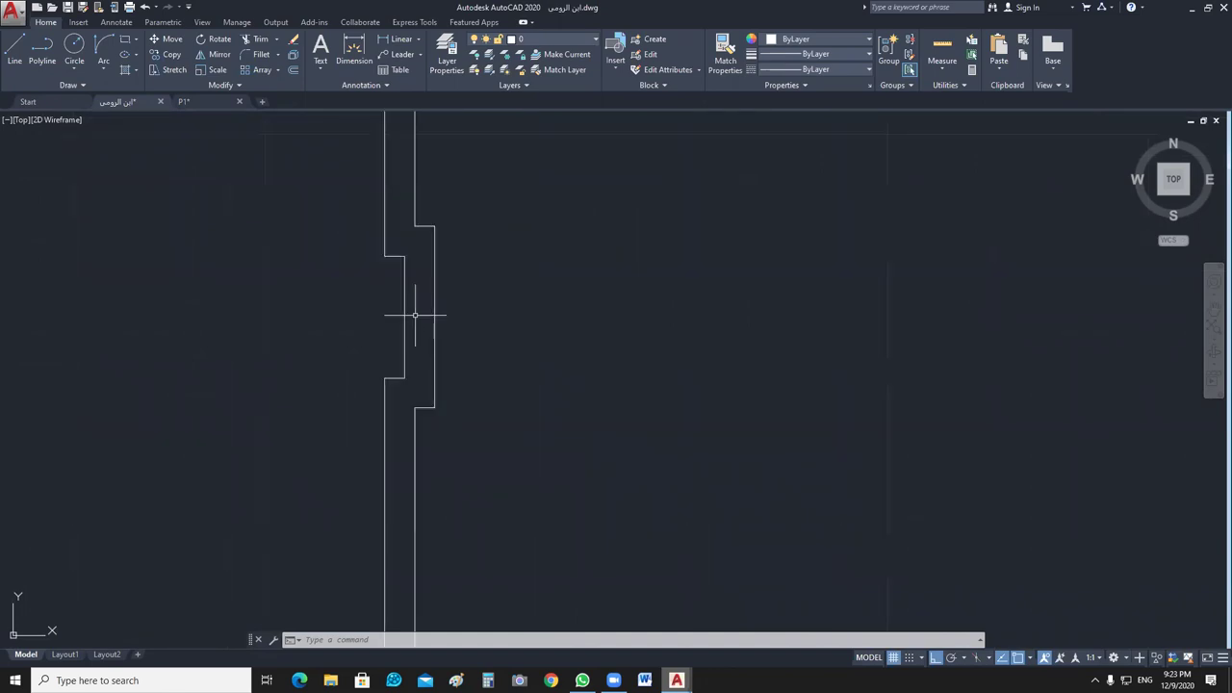
left_click(404, 317)
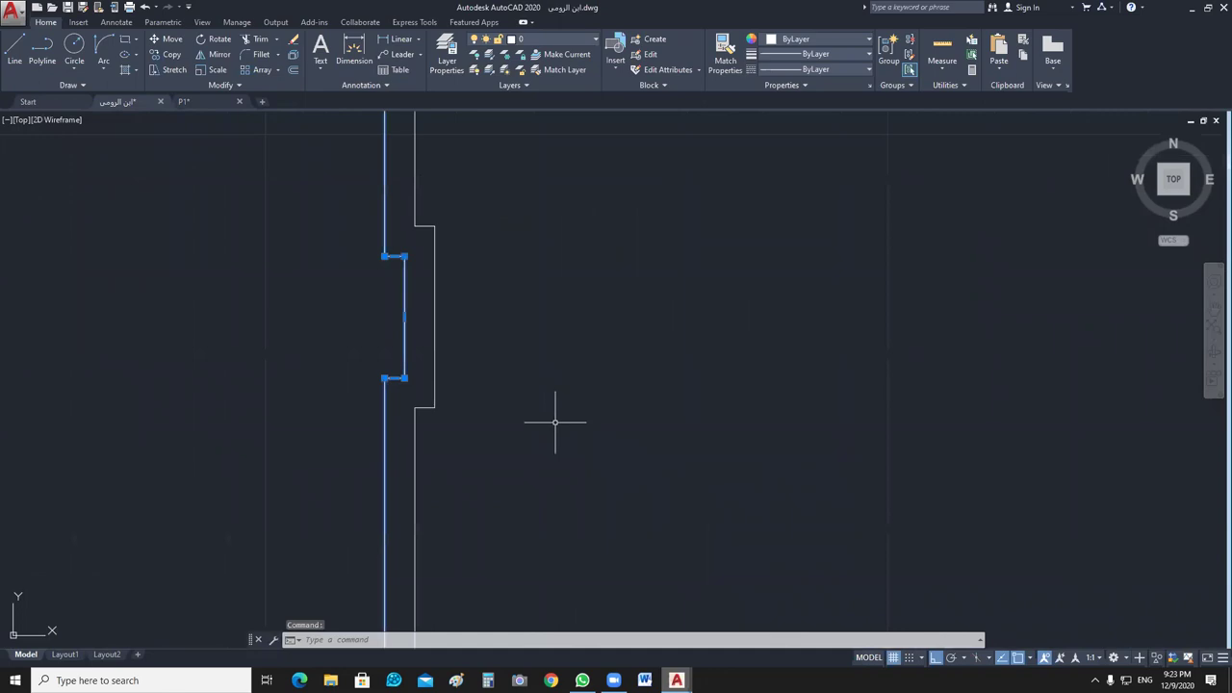
type("x")
key("Return")
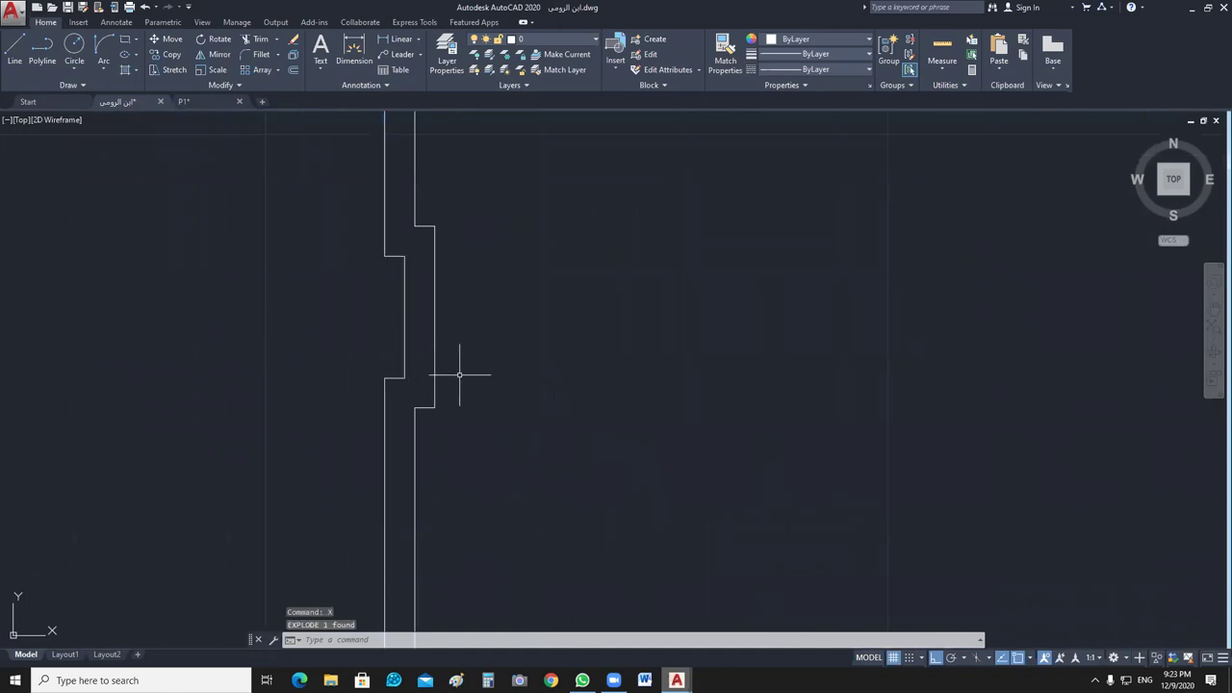
left_click(406, 241)
left_click(389, 383)
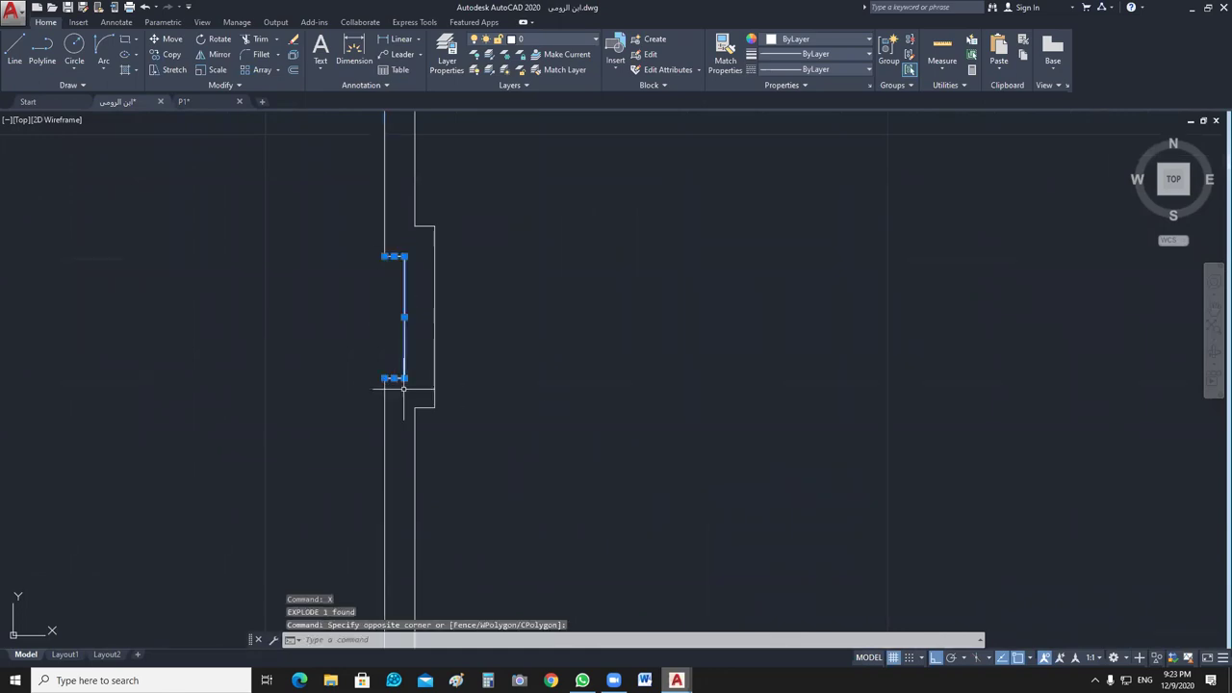
key("Delete")
Draw a straight line closing the gap in the outer left wall.
type("l")
key("Return")
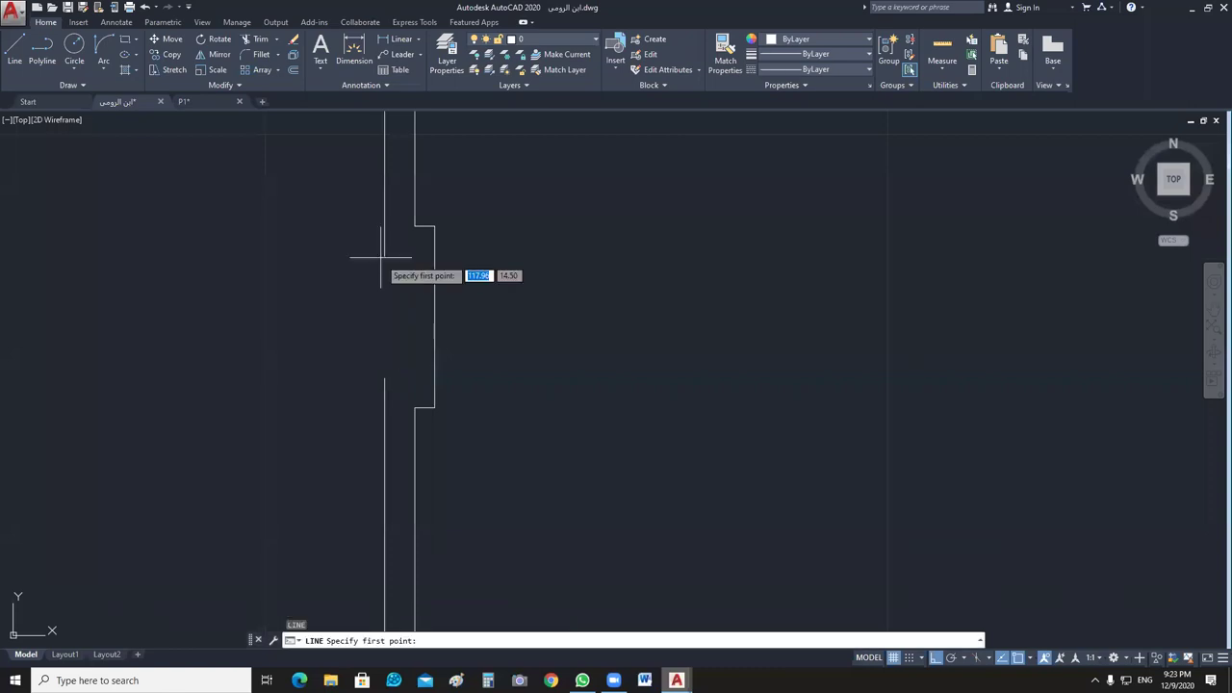
left_click(383, 257)
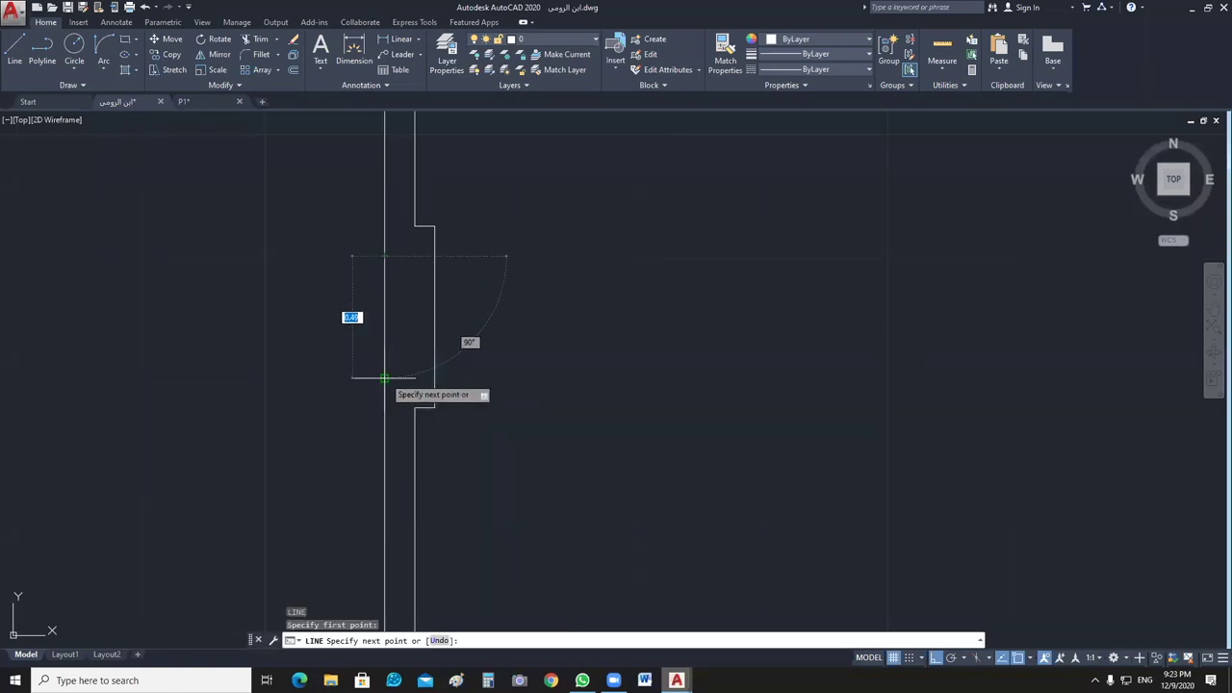
left_click(383, 378)
key("Escape")
Window-select the whole wall outline and join it into a single polyline.
scroll(362, 294, "down", 3)
scroll(363, 289, "up", 2)
scroll(363, 290, "down", 2)
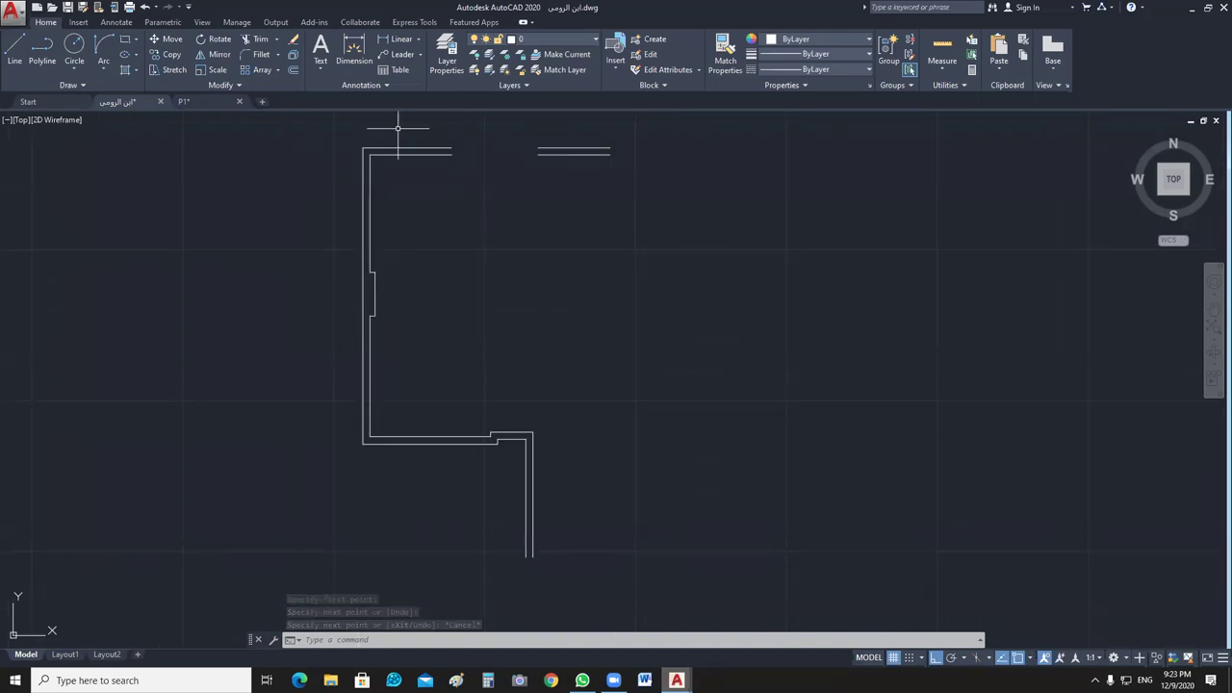
left_click(468, 126)
left_click(339, 492)
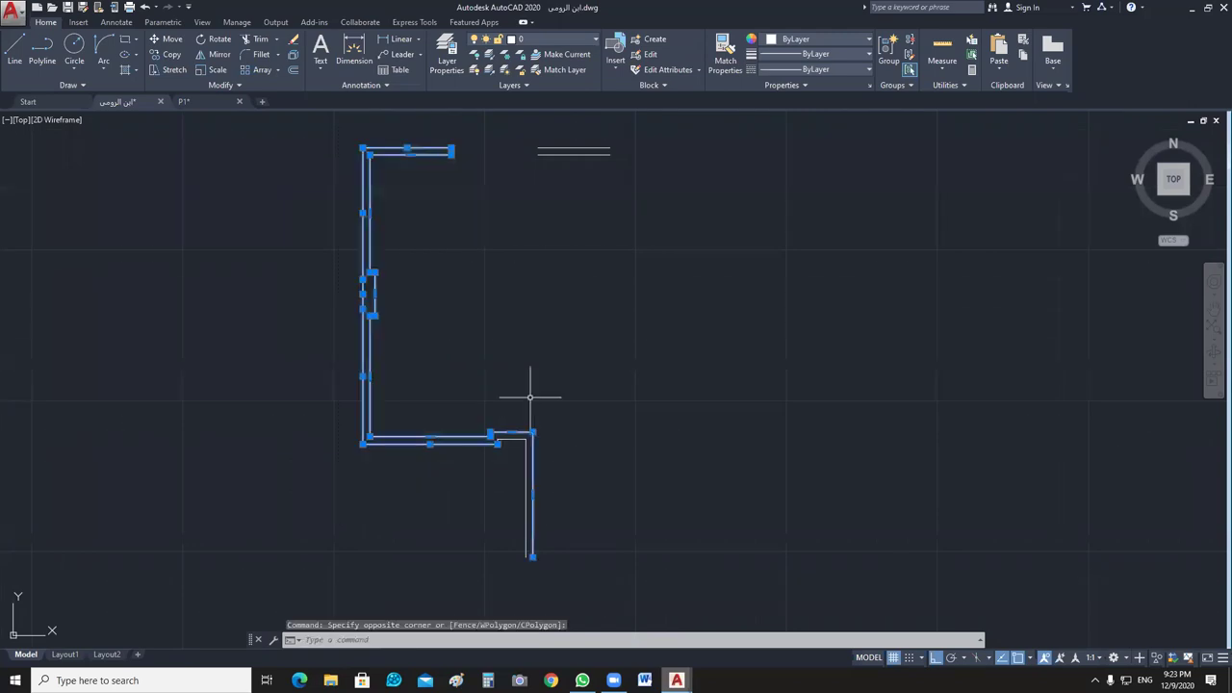
type("j")
key("Return")
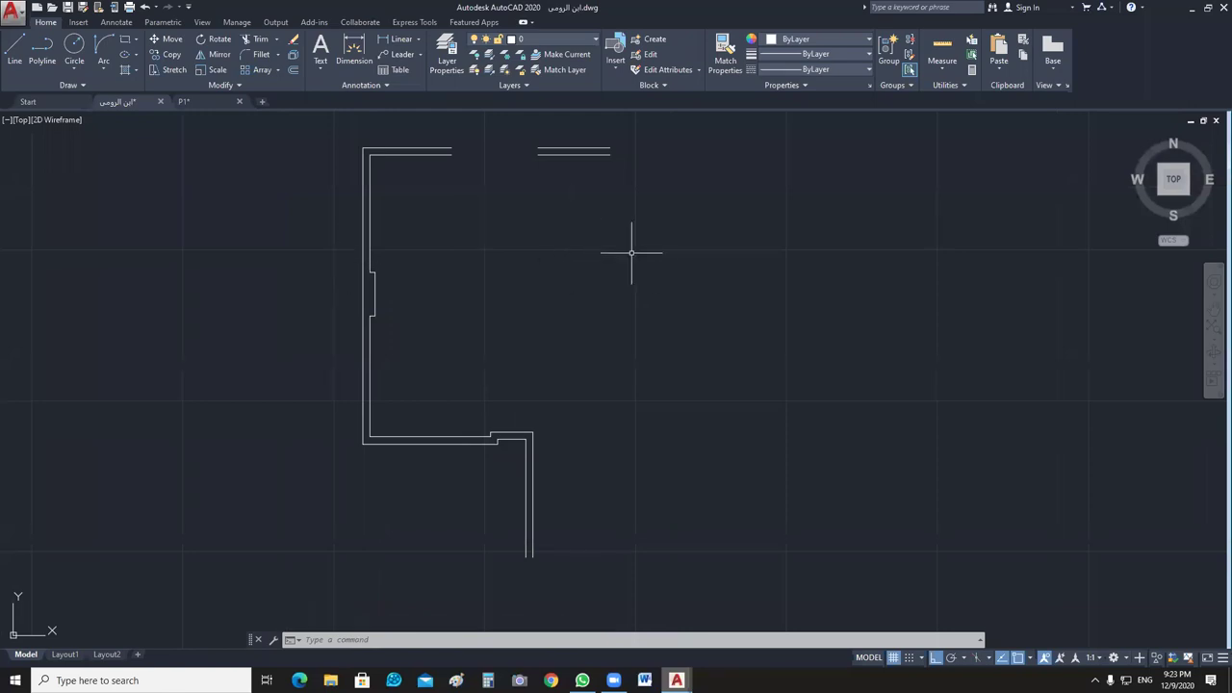
Draw a closing line across the left end of the right wall piece.
mouse_move(631, 253)
middle_mouse_down()
mouse_move(743, 275)
mouse_move(1175, 272)
middle_mouse_up()
scroll(742, 276, "down", 2)
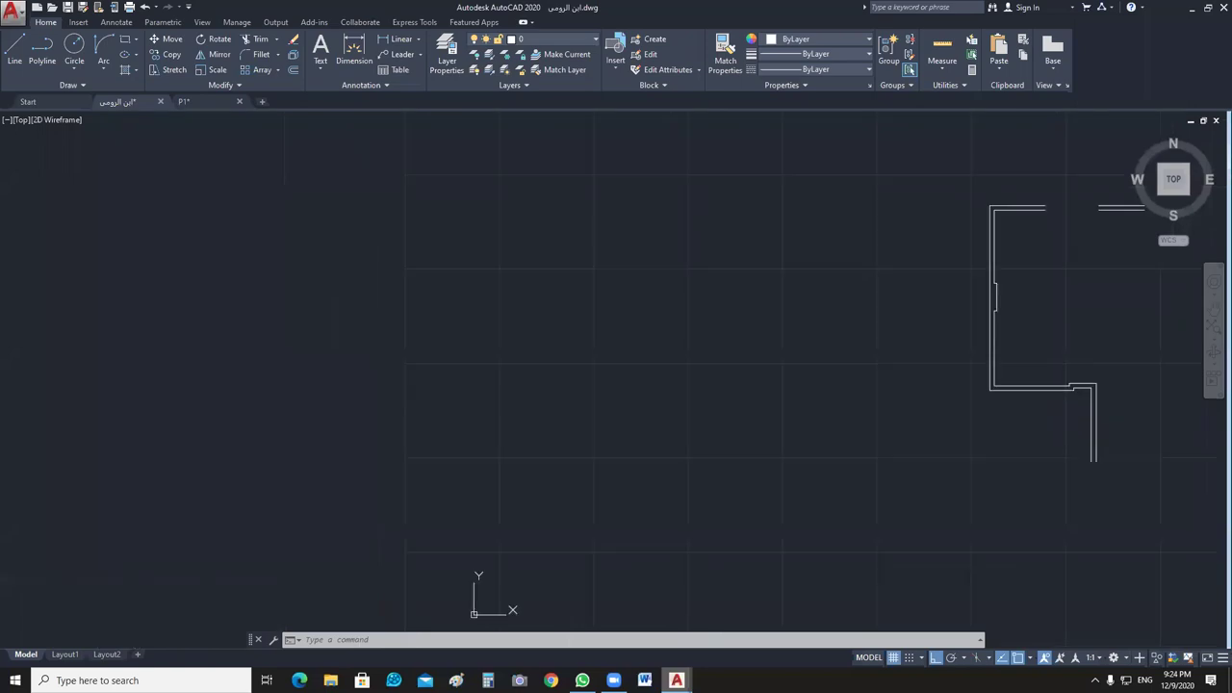
scroll(547, 342, "up", 2)
middle_click_drag(547, 342, 1090, 289)
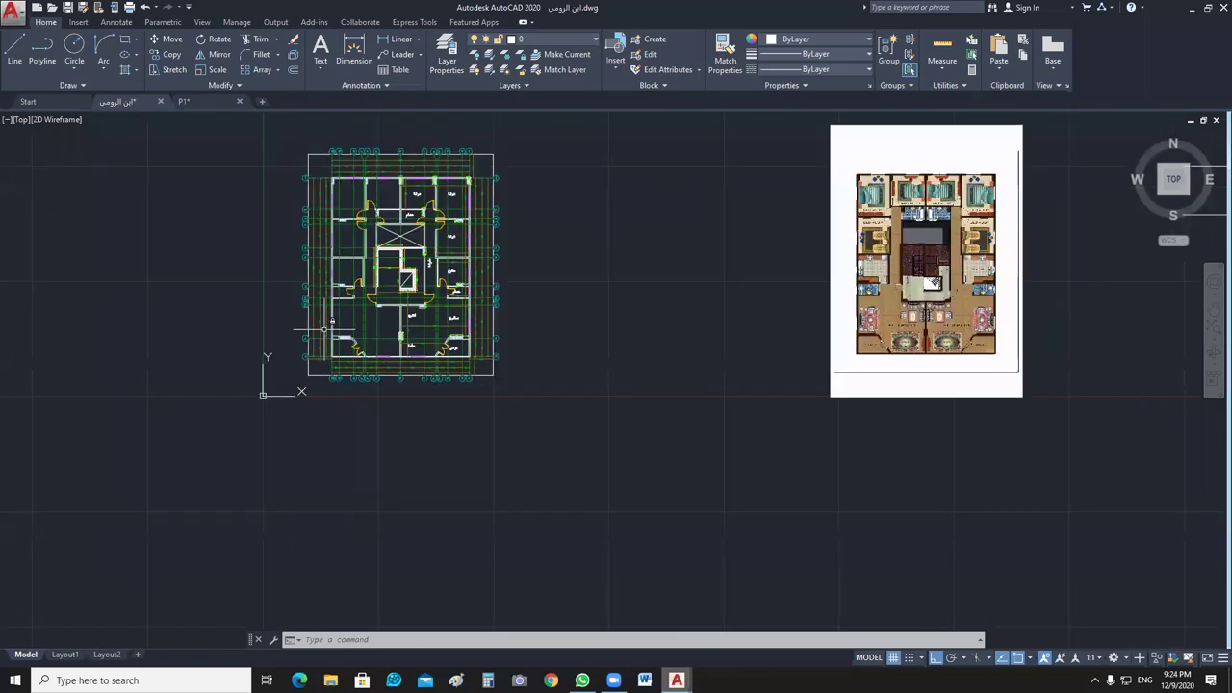
scroll(331, 328, "up", 2)
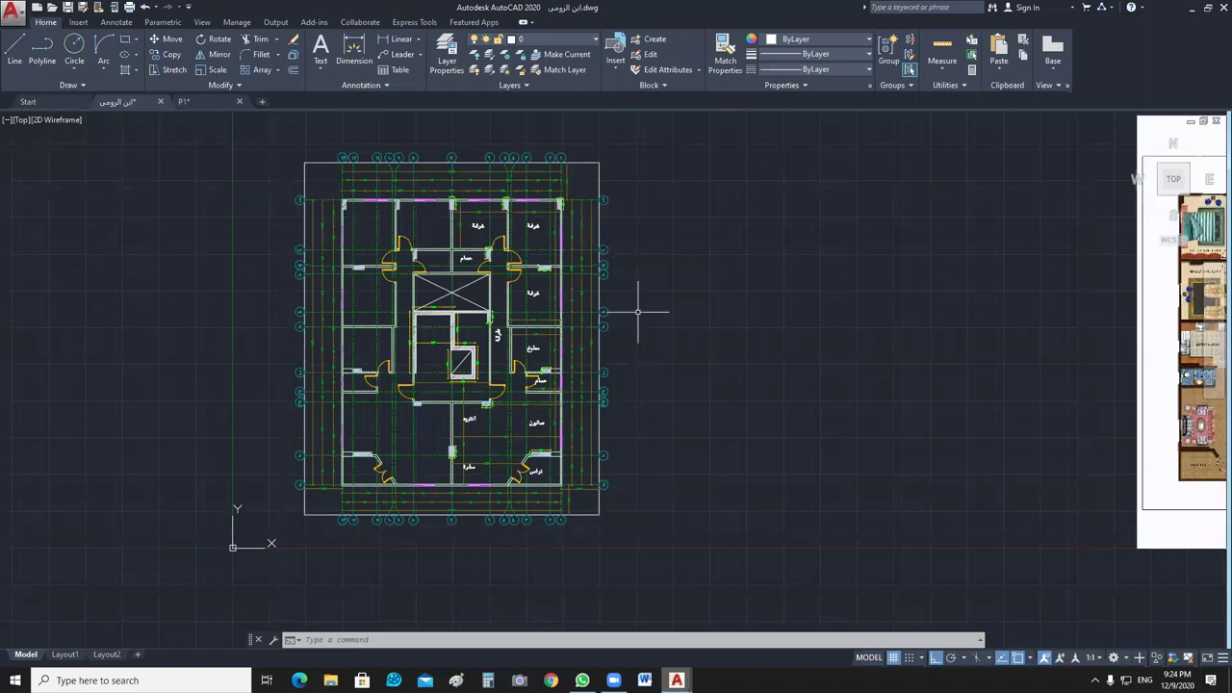
scroll(362, 421, "up", 8)
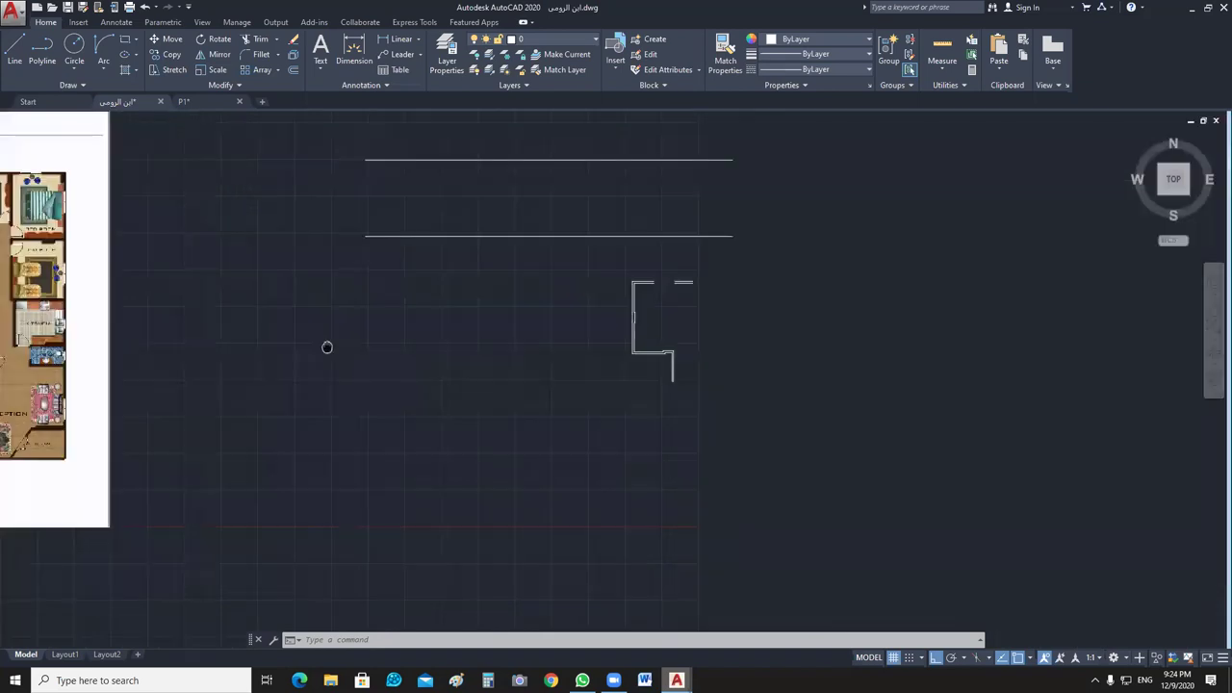
scroll(576, 334, "up", 2)
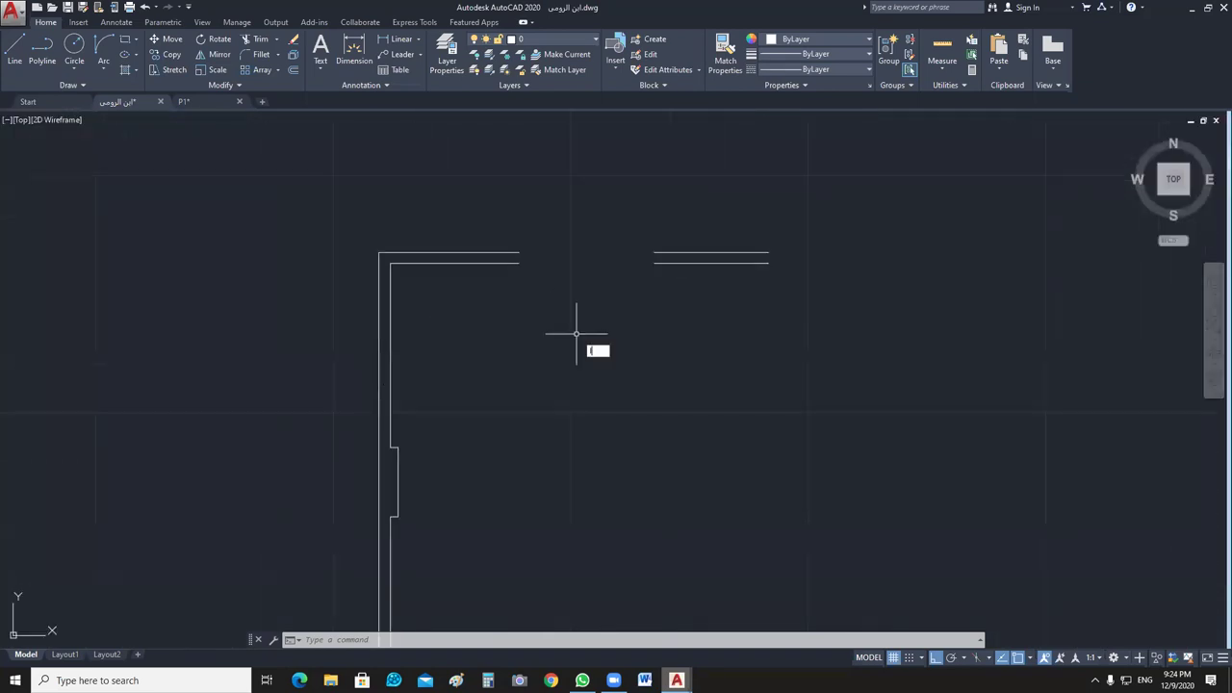
type("l")
key("Return")
left_click(518, 254)
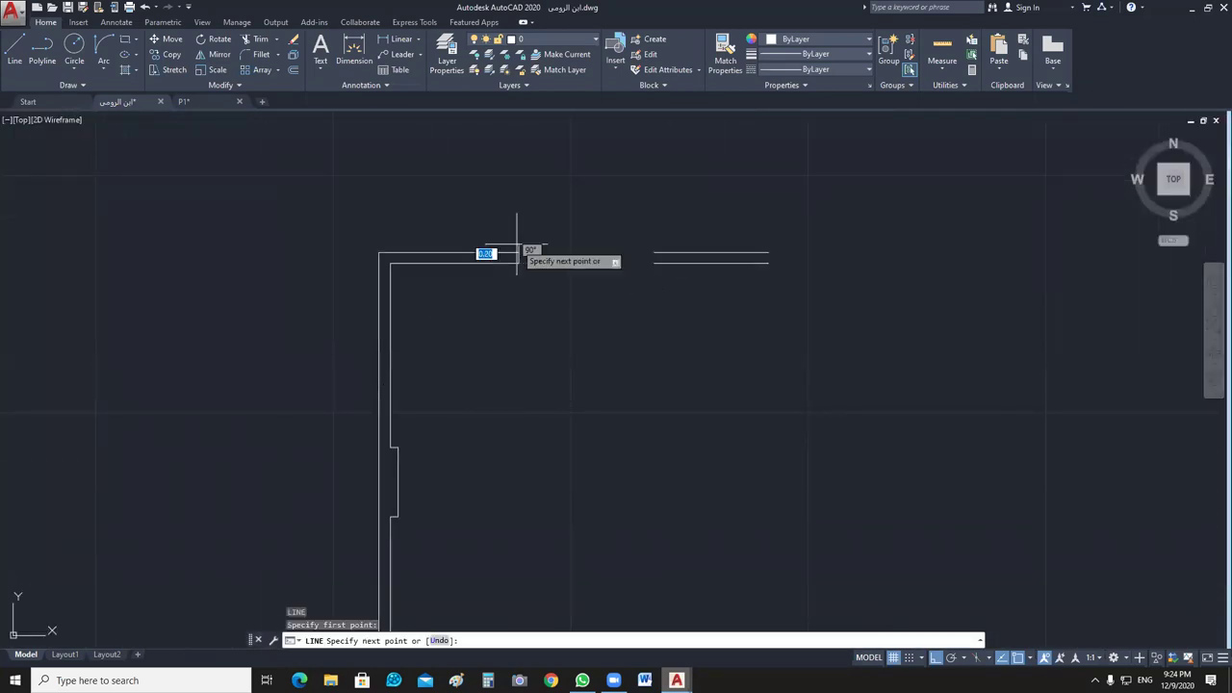
key("Return")
key("Return")
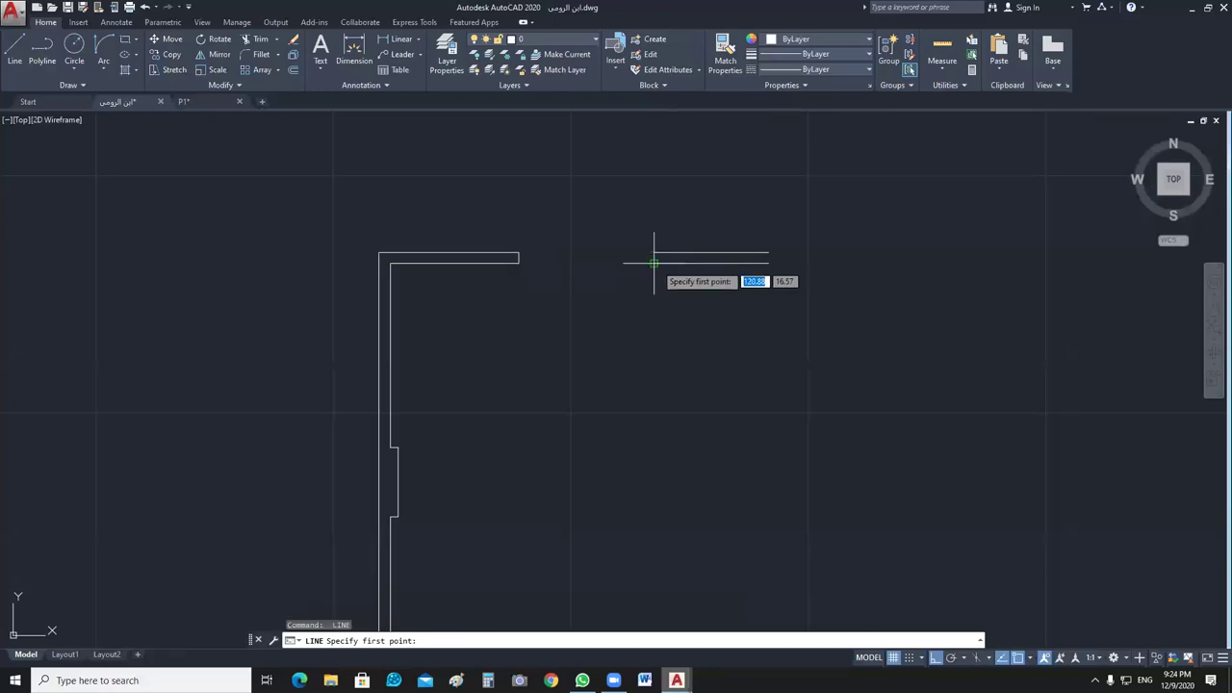
left_click(654, 262)
left_click(654, 253)
key("Return")
key("Return")
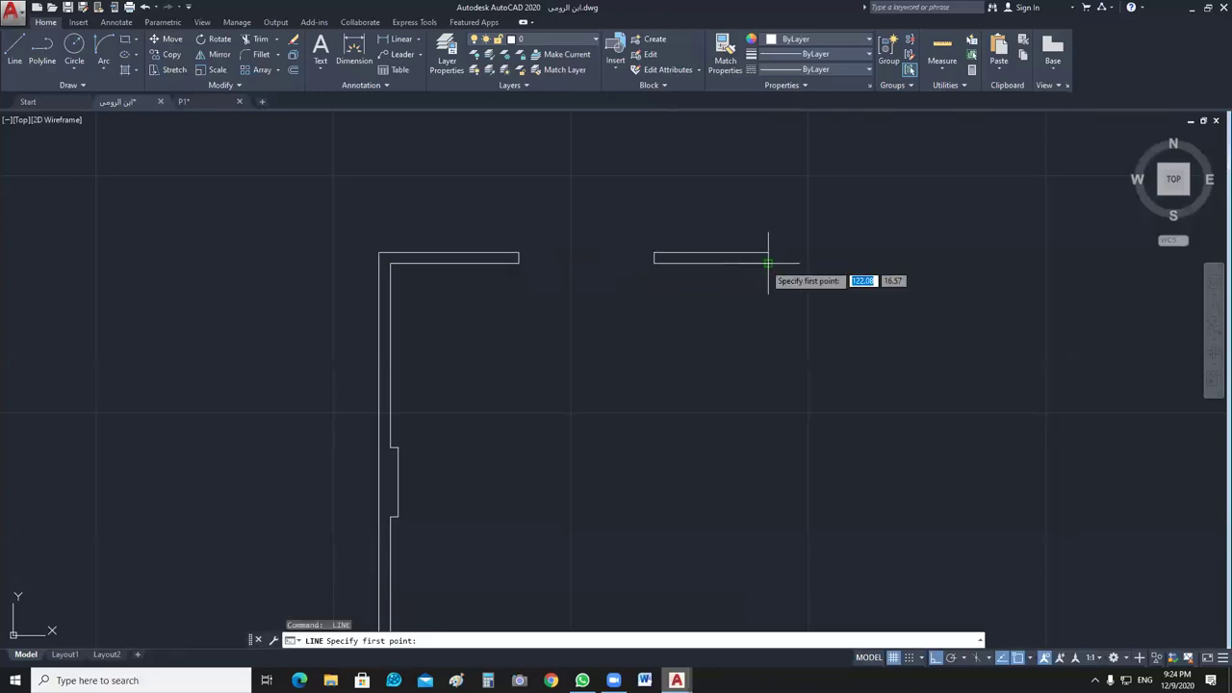
Cap the wall piece's right end and its bottom end with short closing lines.
left_click(768, 261)
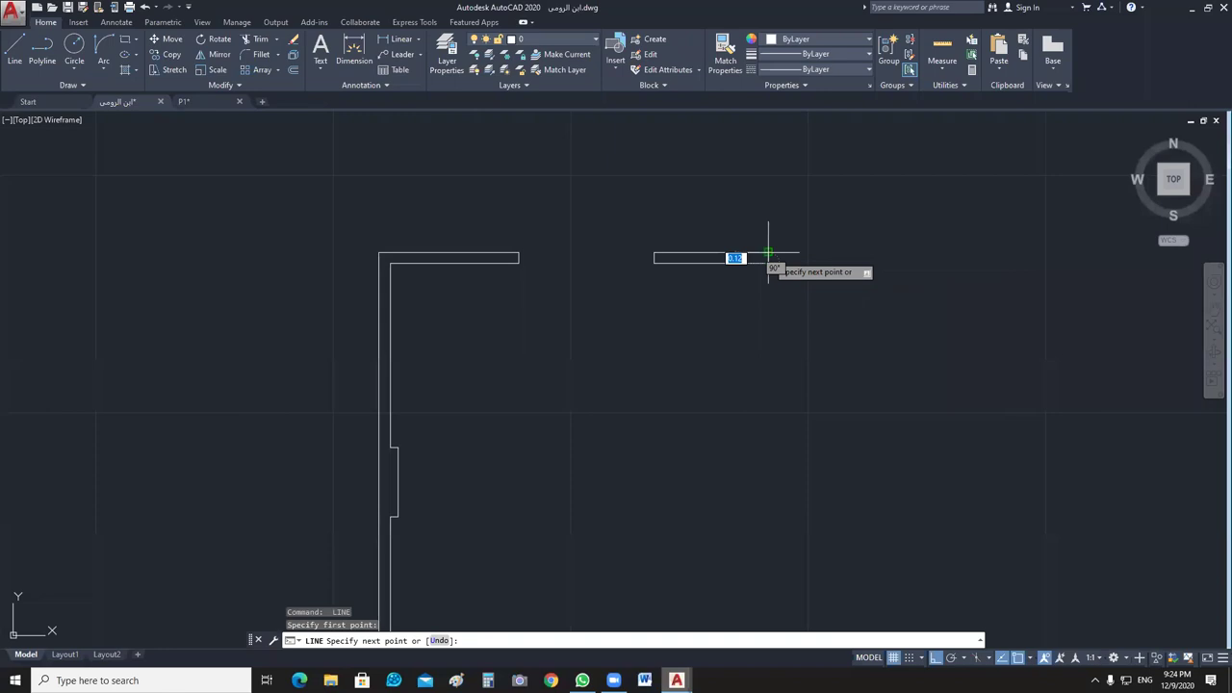
left_click(768, 253)
key("Return")
scroll(760, 346, "down", 2)
middle_click_drag(763, 573, 683, 215)
scroll(684, 332, "up", 2)
key("Return")
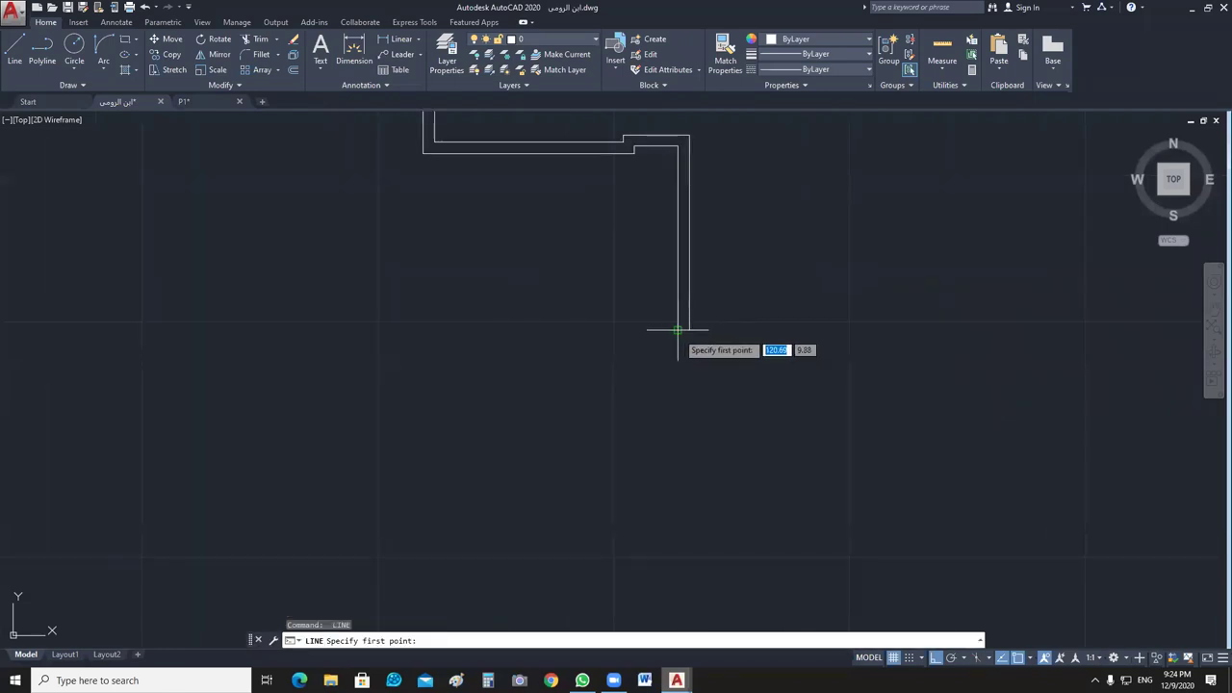
left_click(689, 330)
left_click(689, 330)
key("Return")
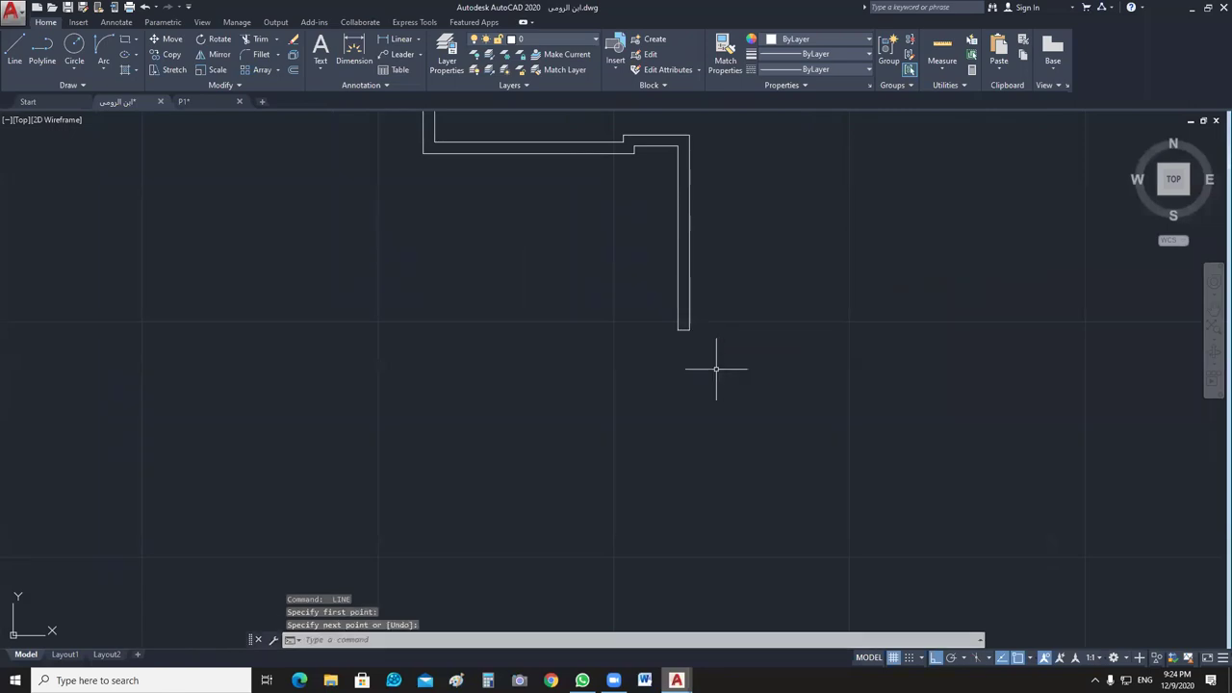
Window-select the wall shape and join its lines into one polyline.
scroll(716, 369, "down", 4)
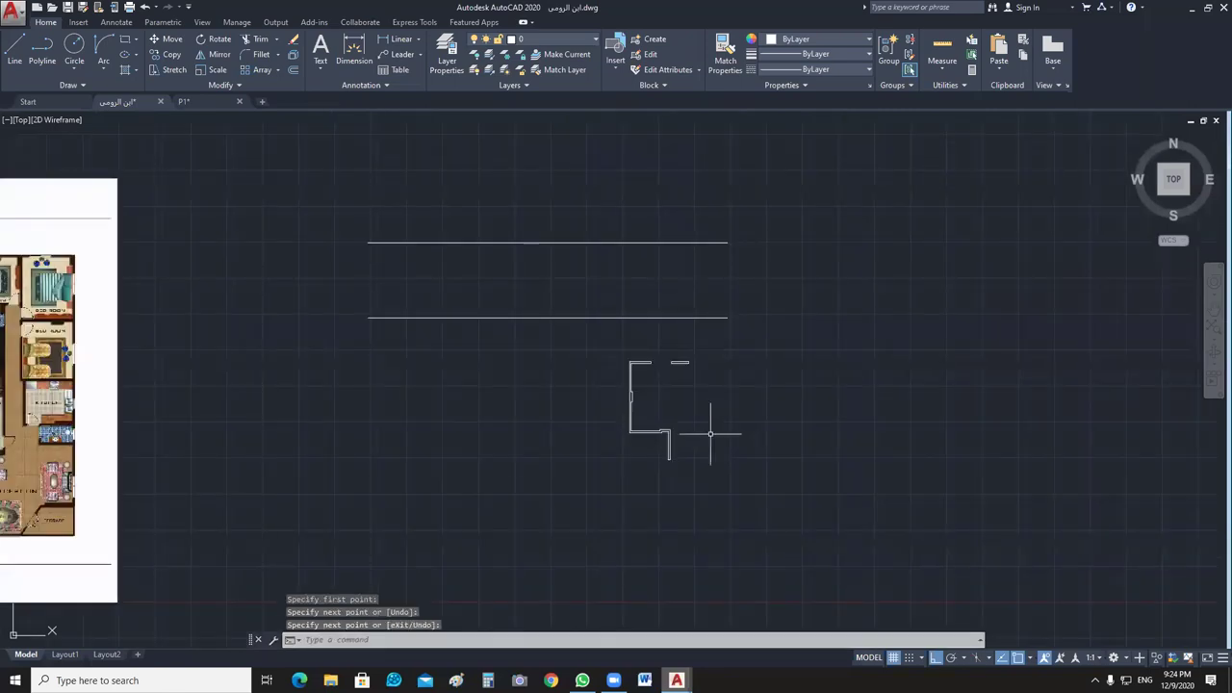
left_click(710, 432)
left_click(544, 525)
type("j")
key("Return")
Cancel a started line on the left wall and pan to the original floor plan.
scroll(654, 424, "up", 4)
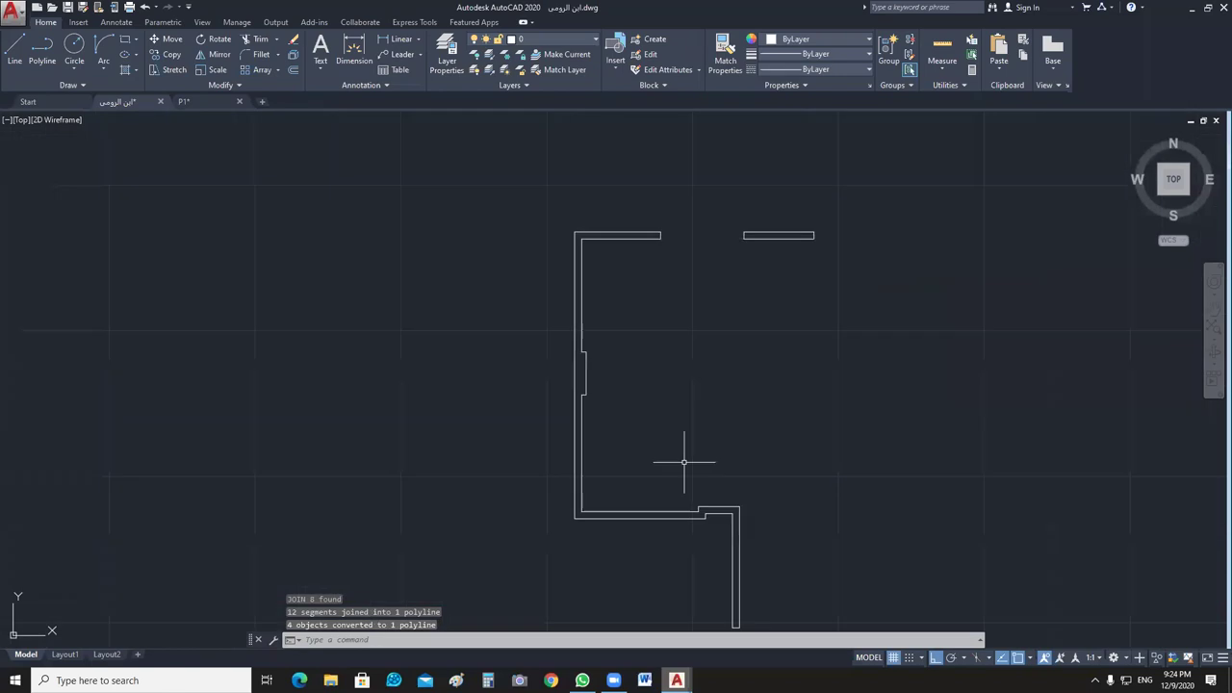
middle_click_drag(842, 482, 710, 472)
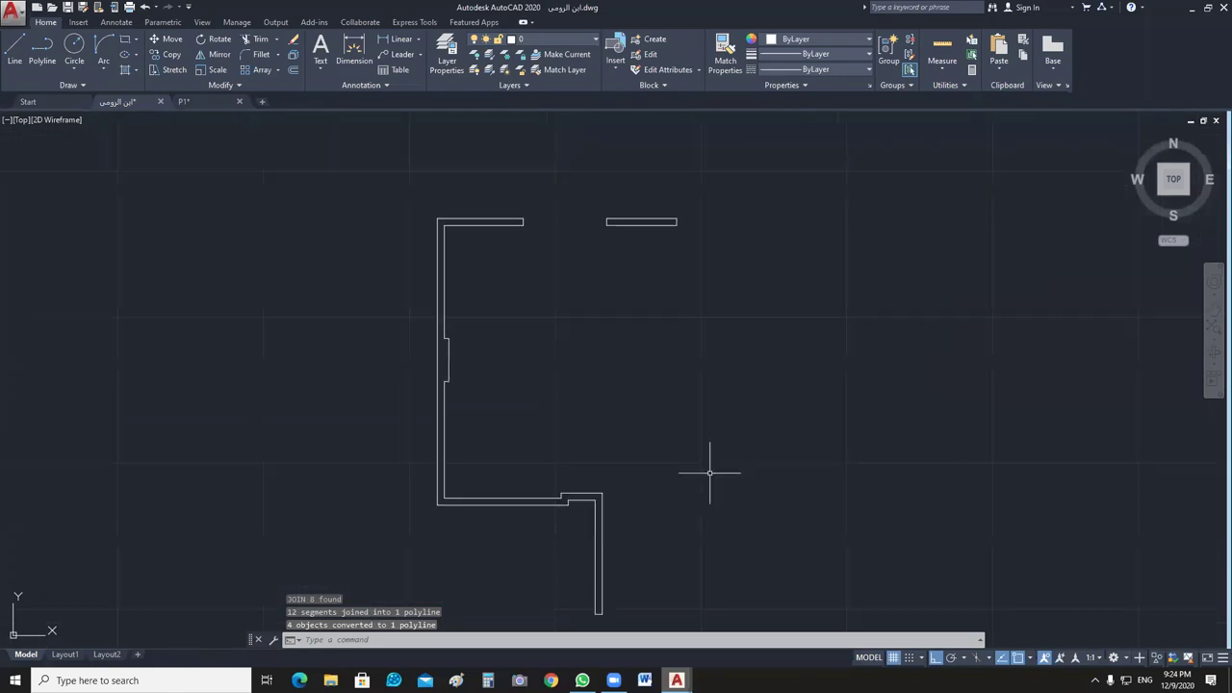
middle_click_drag(730, 402, 675, 381)
scroll(434, 289, "up", 2)
scroll(398, 460, "up", 2)
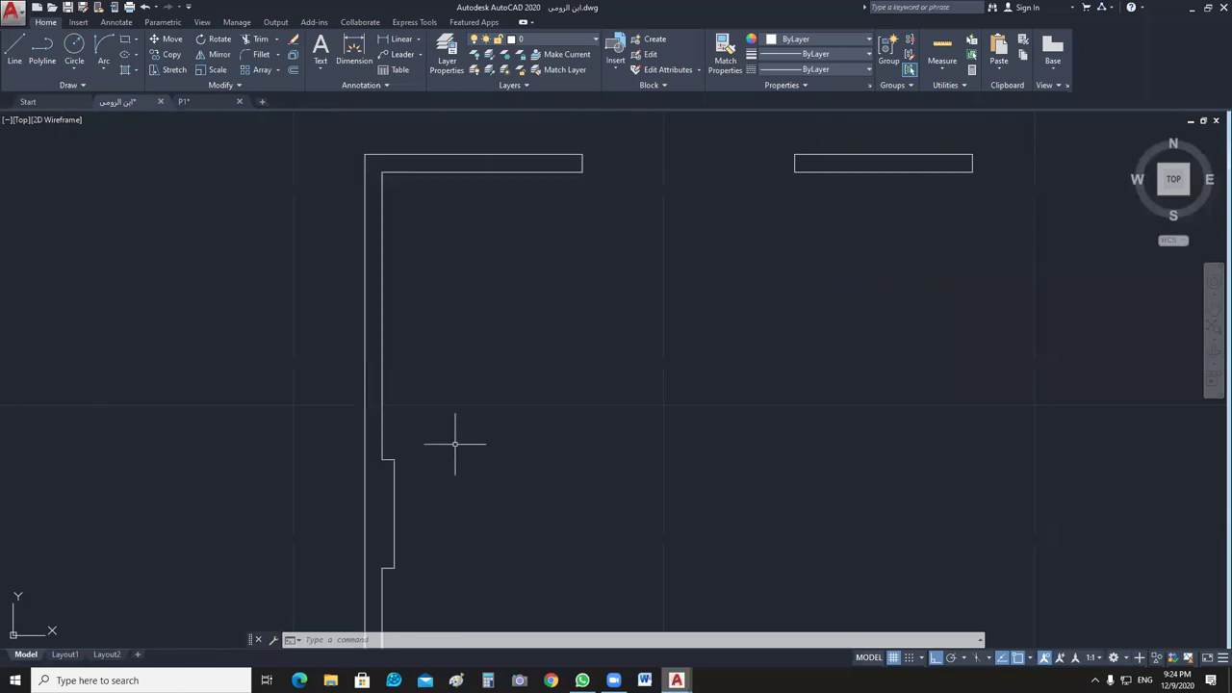
type("l")
key("Return")
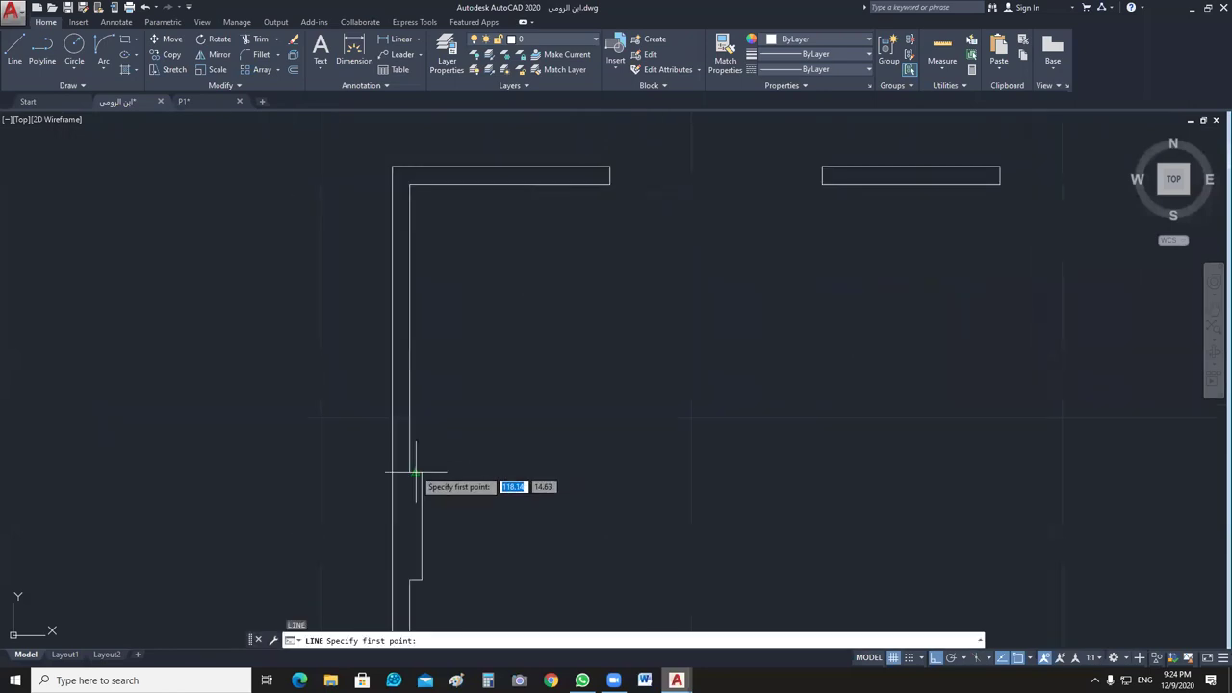
left_click(415, 471)
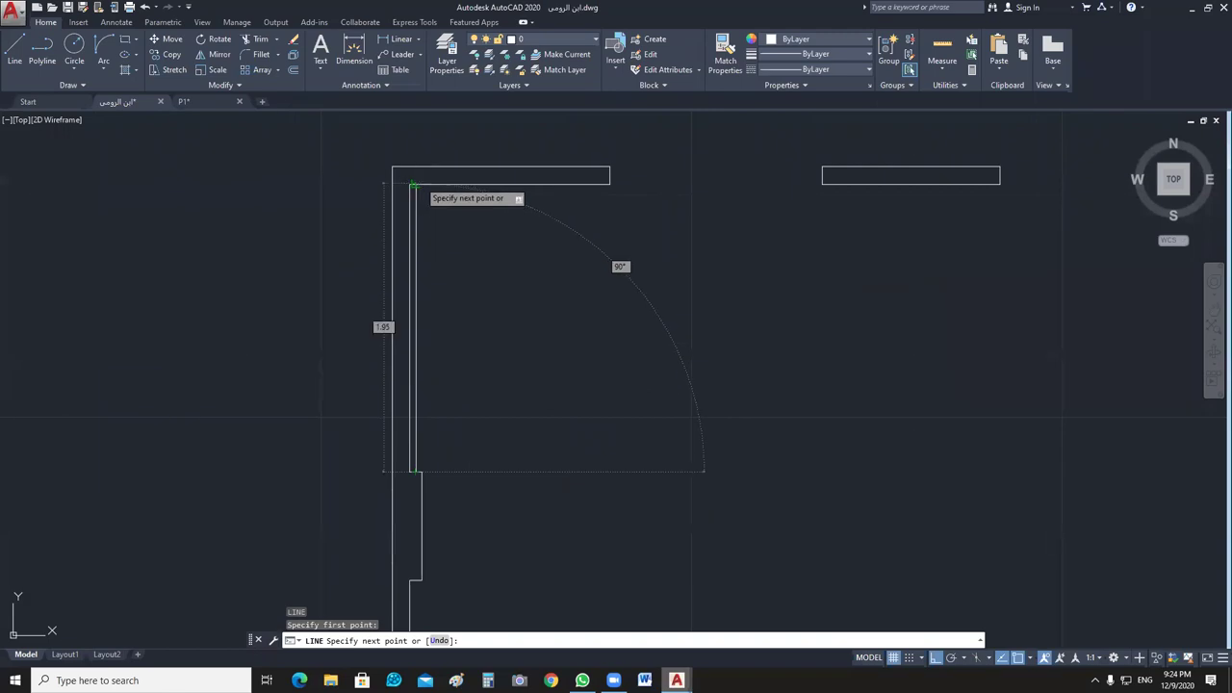
key("Escape")
scroll(361, 180, "down", 3)
mouse_move(631, 340)
middle_mouse_down()
mouse_move(661, 390)
mouse_move(688, 407)
mouse_move(503, 426)
middle_mouse_up()
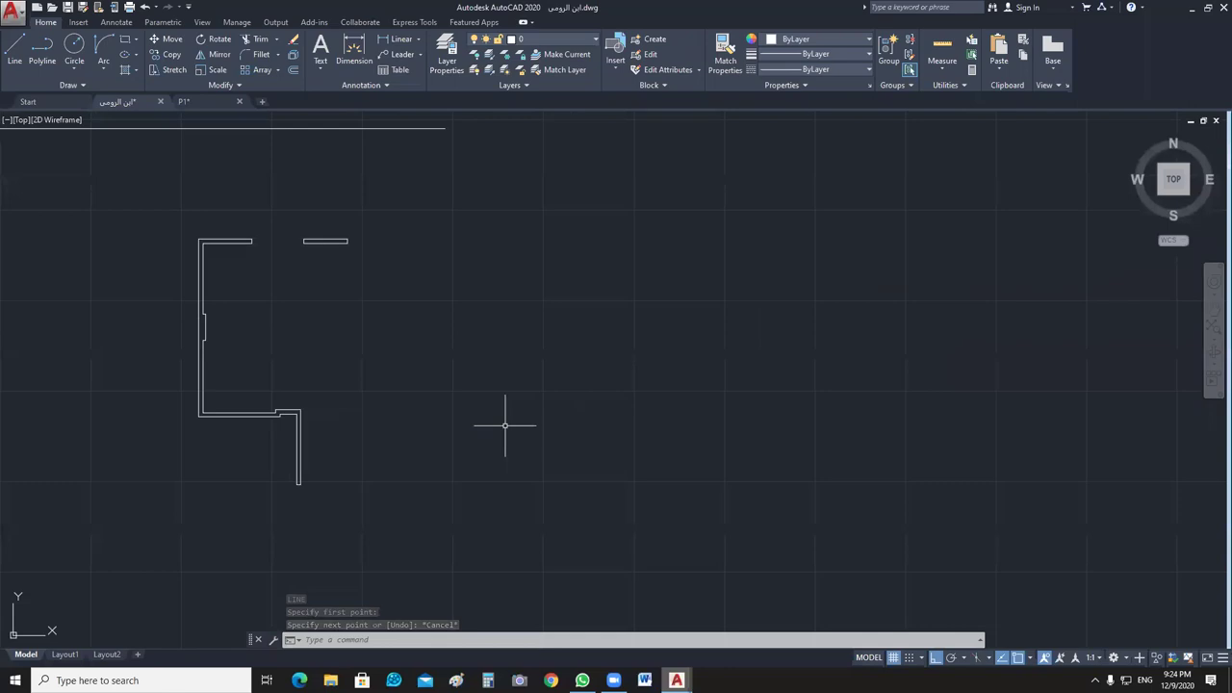
mouse_move(154, 340)
middle_mouse_down()
mouse_move(985, 484)
mouse_move(886, 364)
mouse_move(1008, 414)
middle_mouse_up()
Pan and zoom around the floor plan to view the entrance, salon and other rooms.
middle_click(380, 373)
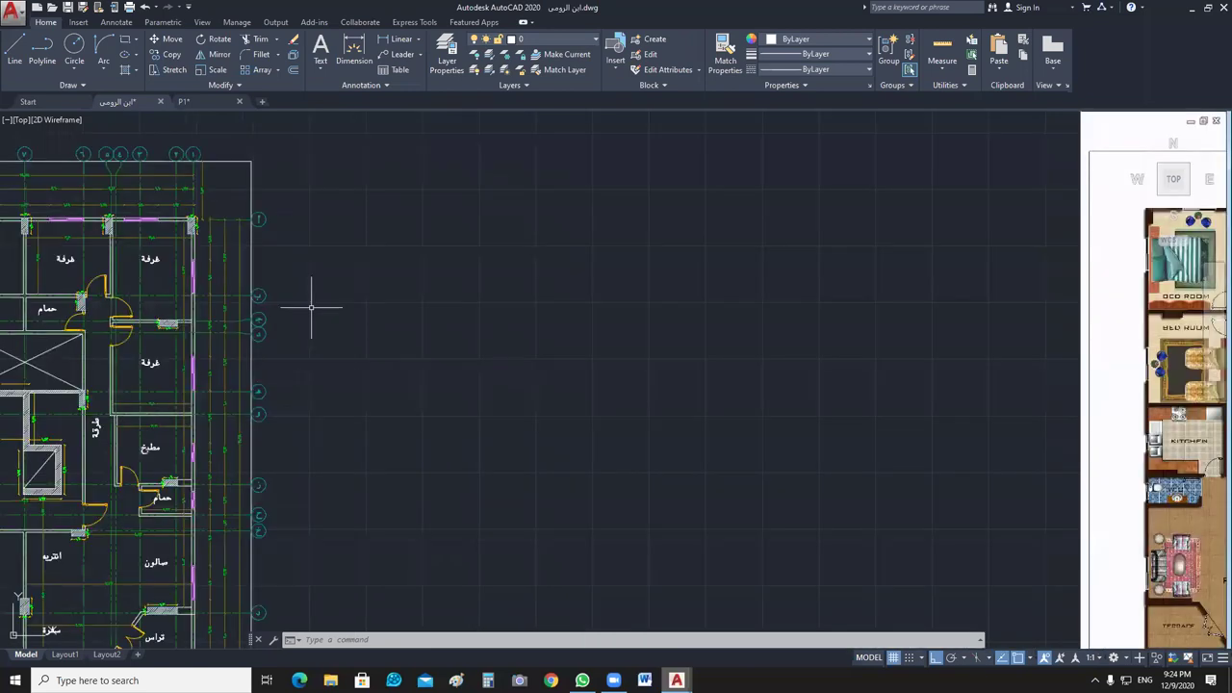
scroll(509, 366, "up", 5)
middle_click_drag(509, 365, 650, 151)
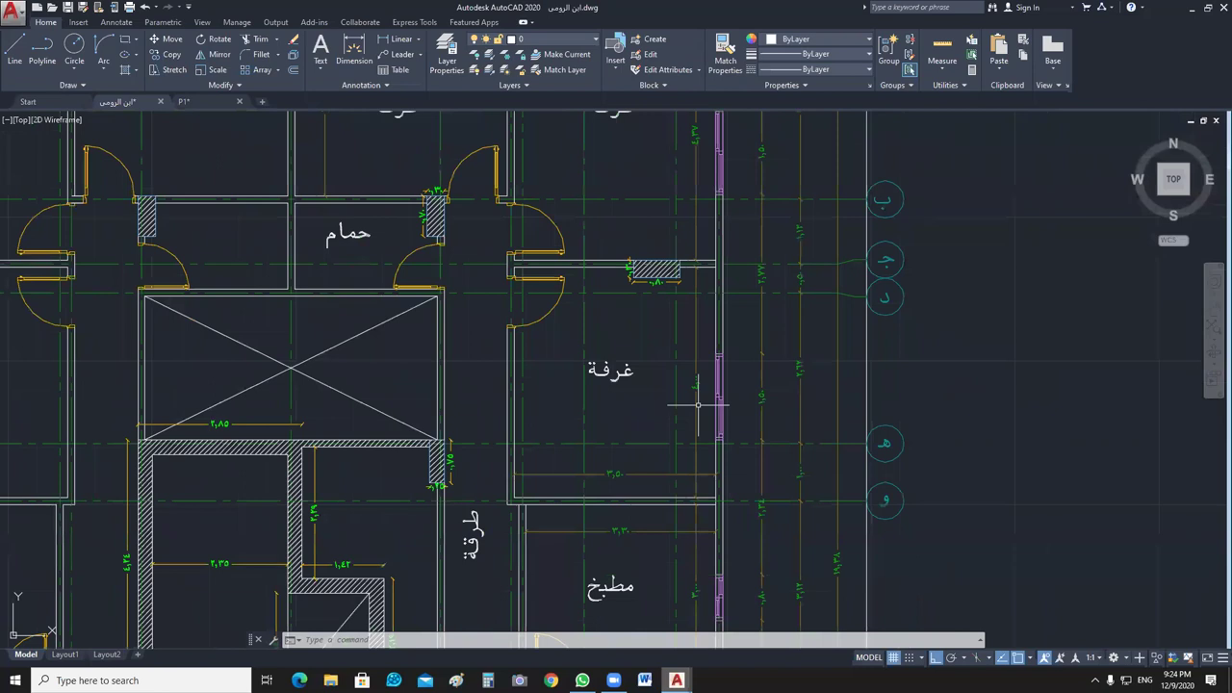
middle_click_drag(698, 404, 656, 631)
scroll(554, 274, "up", 2)
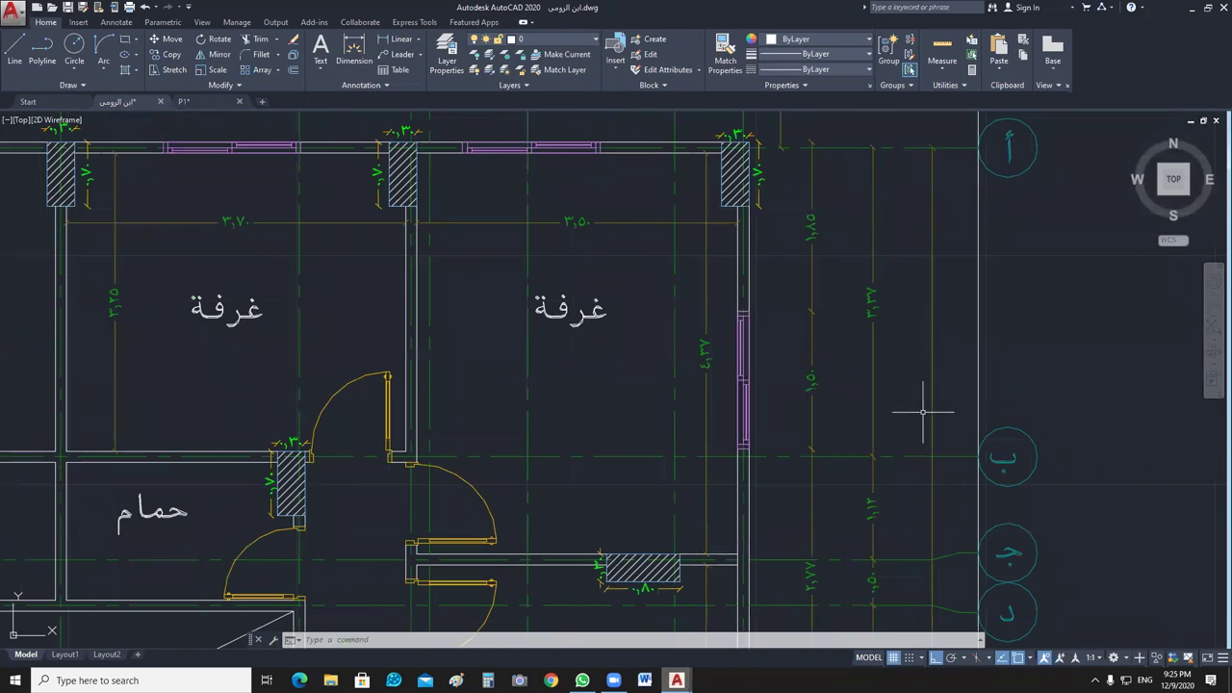
scroll(1108, 428, "down", 5)
mouse_move(1108, 428)
middle_mouse_down()
mouse_move(938, 437)
mouse_move(872, 413)
mouse_move(1007, 388)
middle_mouse_up()
middle_click_drag(546, 359, 658, 373)
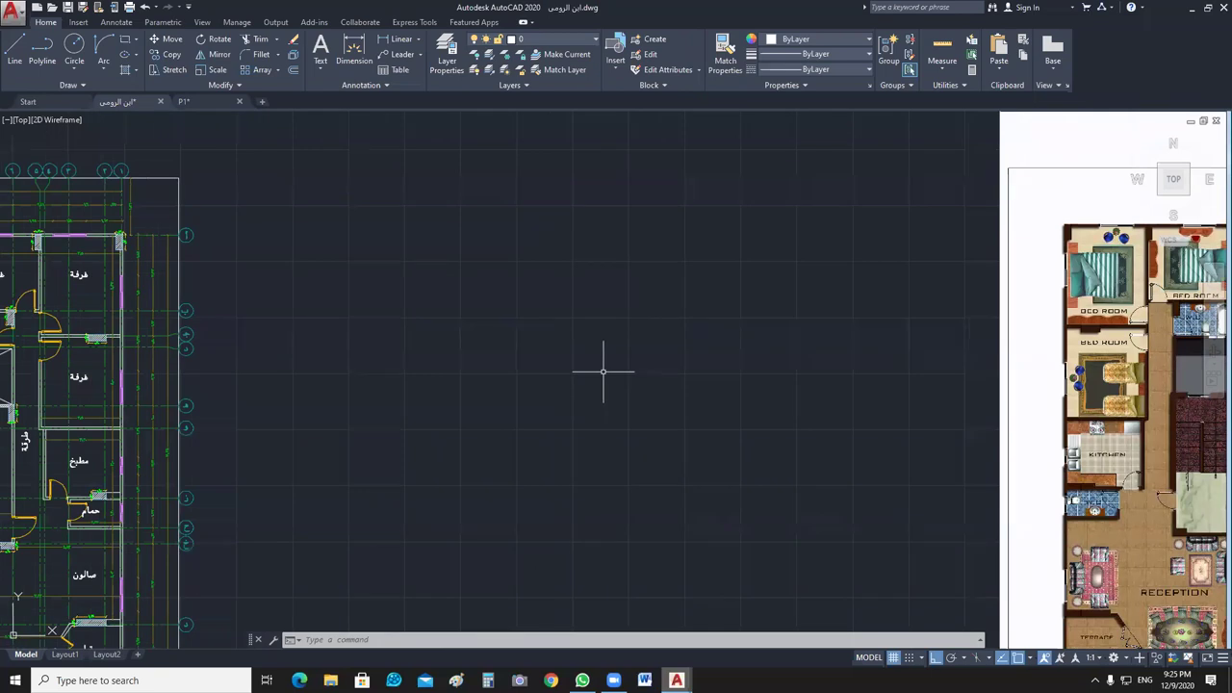
Start the ML multiline command, try its justification option, then cancel it.
type("ML")
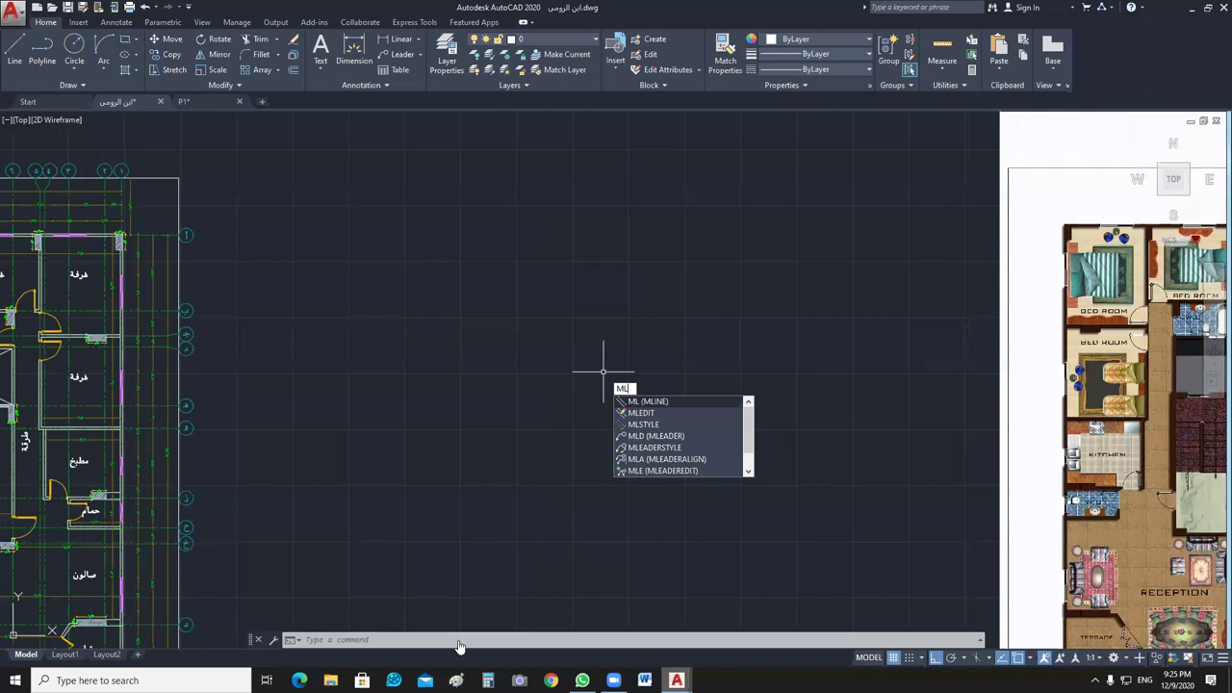
key("Return")
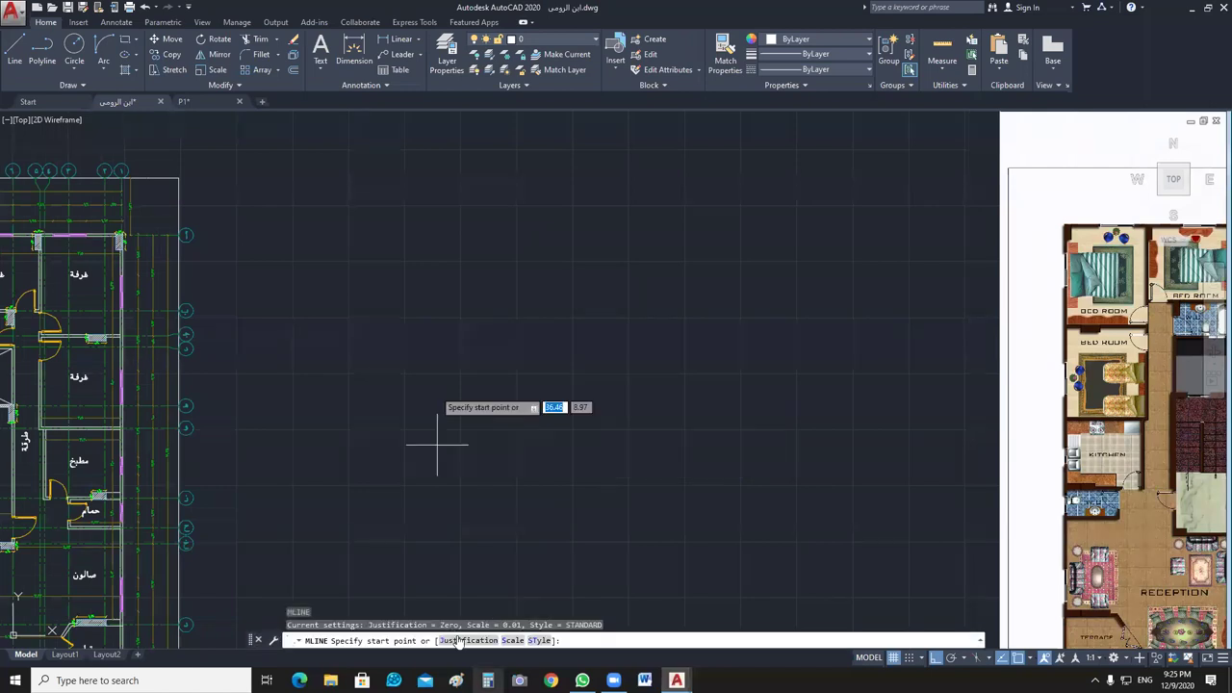
middle_click_drag(526, 343, 608, 347)
type("J")
key("Return")
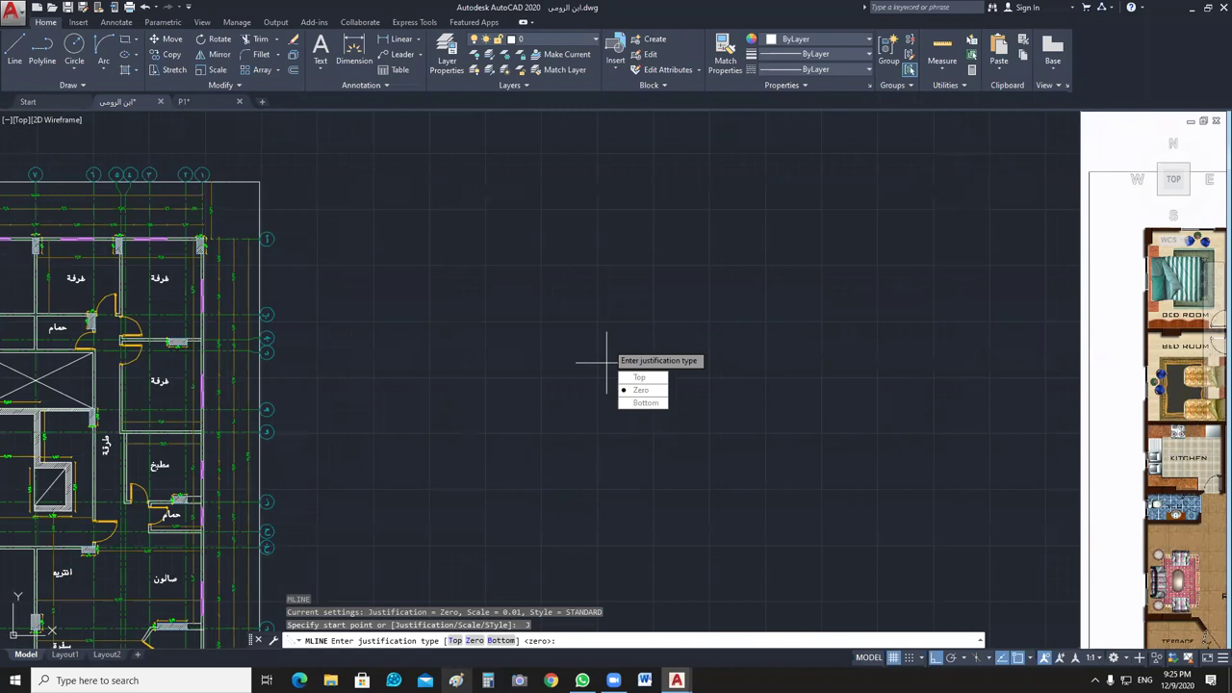
key("Escape")
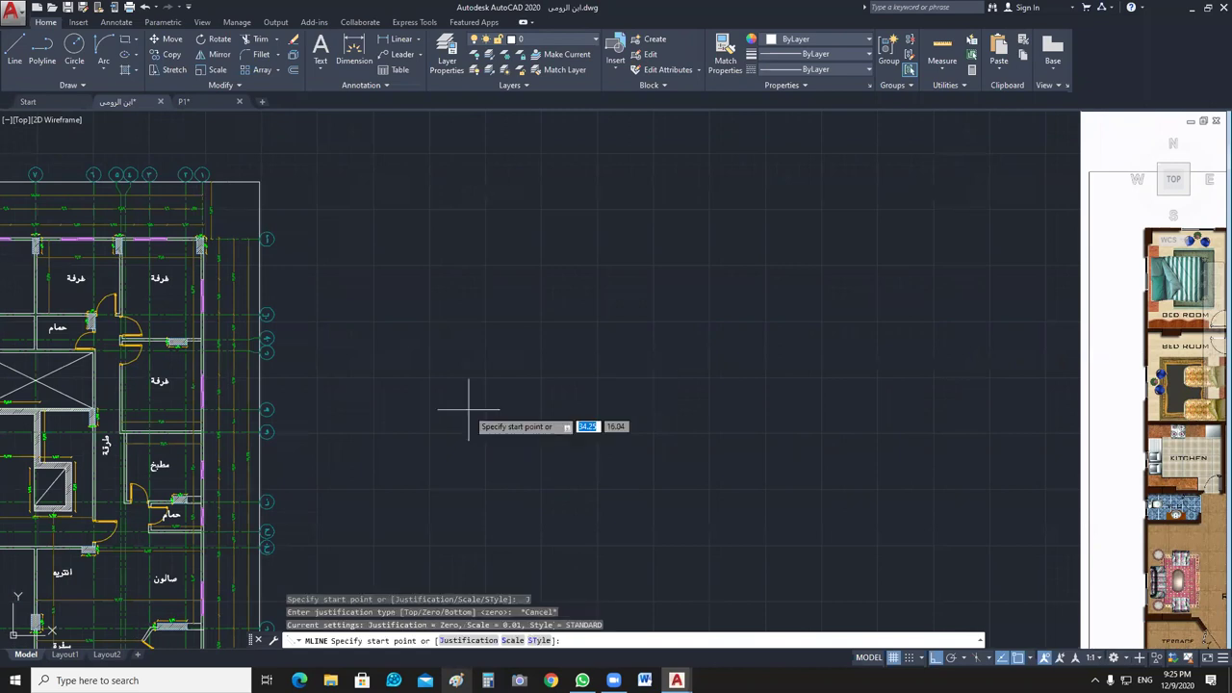
key("Escape")
Select the upper room's top wall to check its layer, then clear the selection.
middle_click_drag(194, 282, 515, 304)
scroll(516, 304, "up", 5)
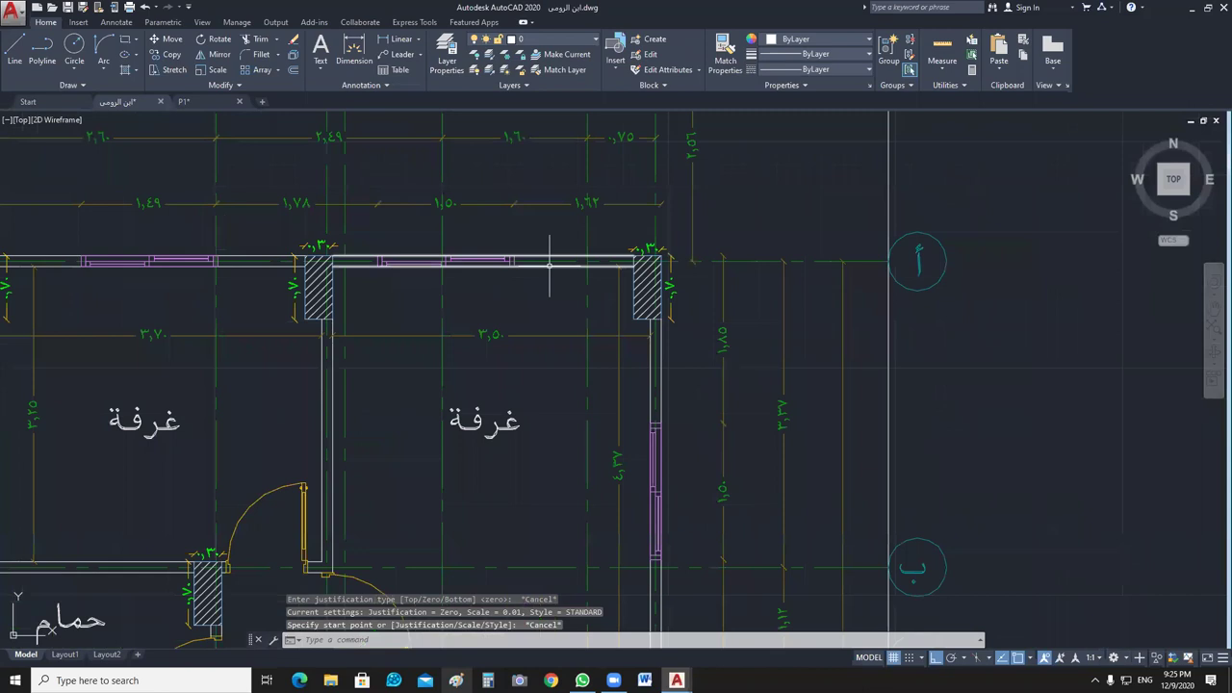
left_click(547, 267)
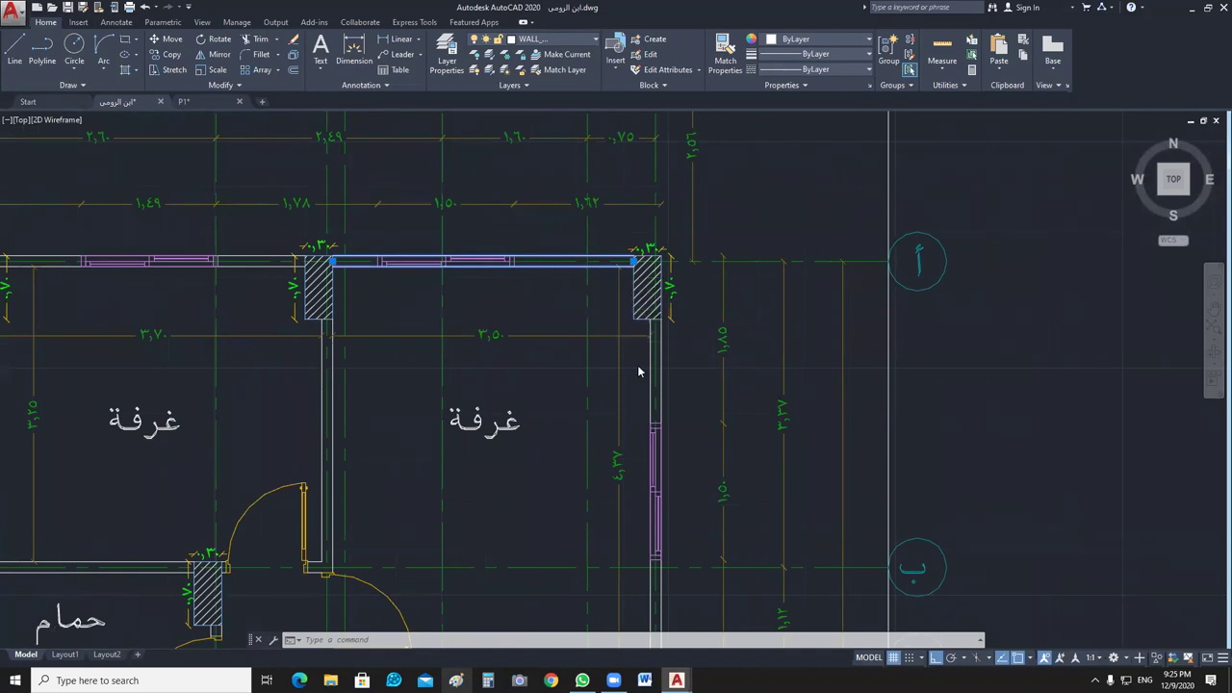
key("Escape")
scroll(548, 336, "down", 6)
Start MLINE with Bottom justification and a scale of 0.12.
middle_click_drag(547, 336, 606, 350)
type("ml")
key("Return")
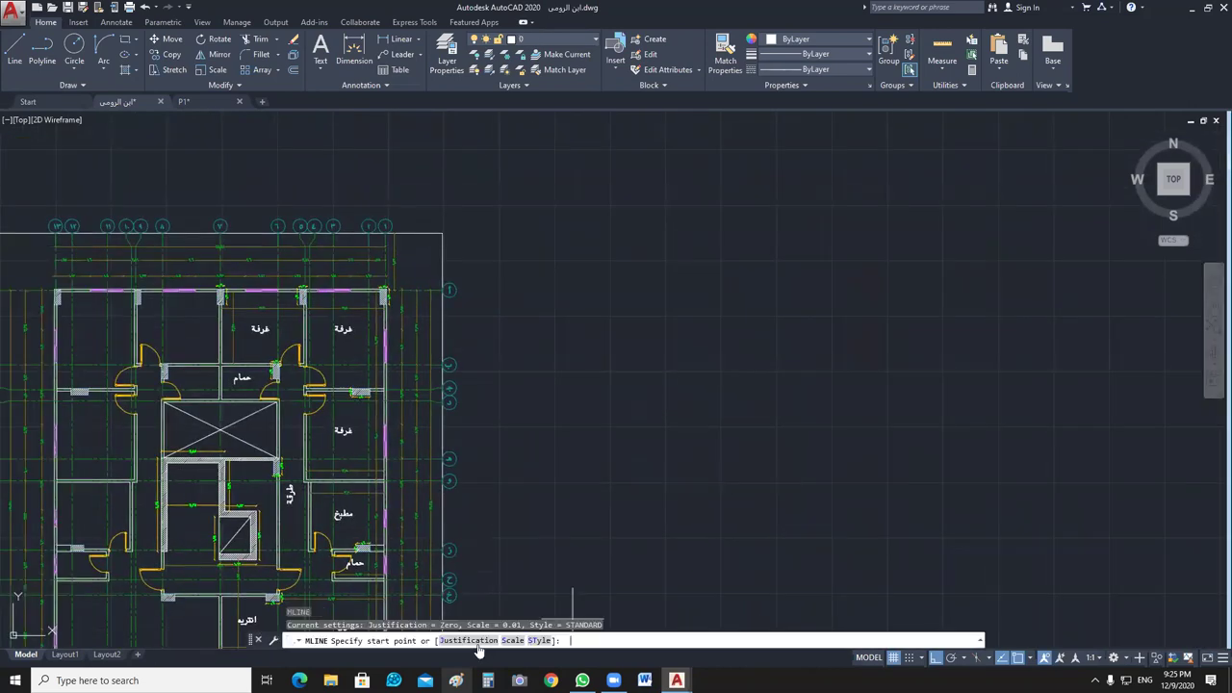
type("j")
key("Return")
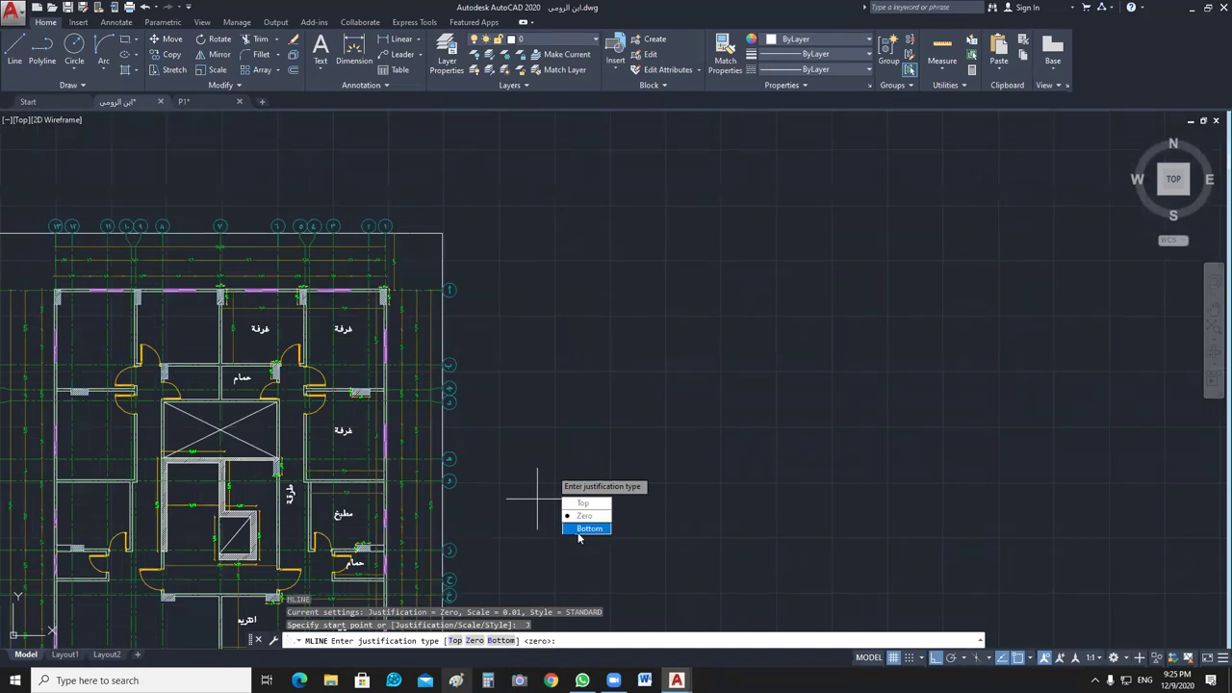
type("b")
key("Return")
type("s")
key("Return")
type(".12")
key("Return")
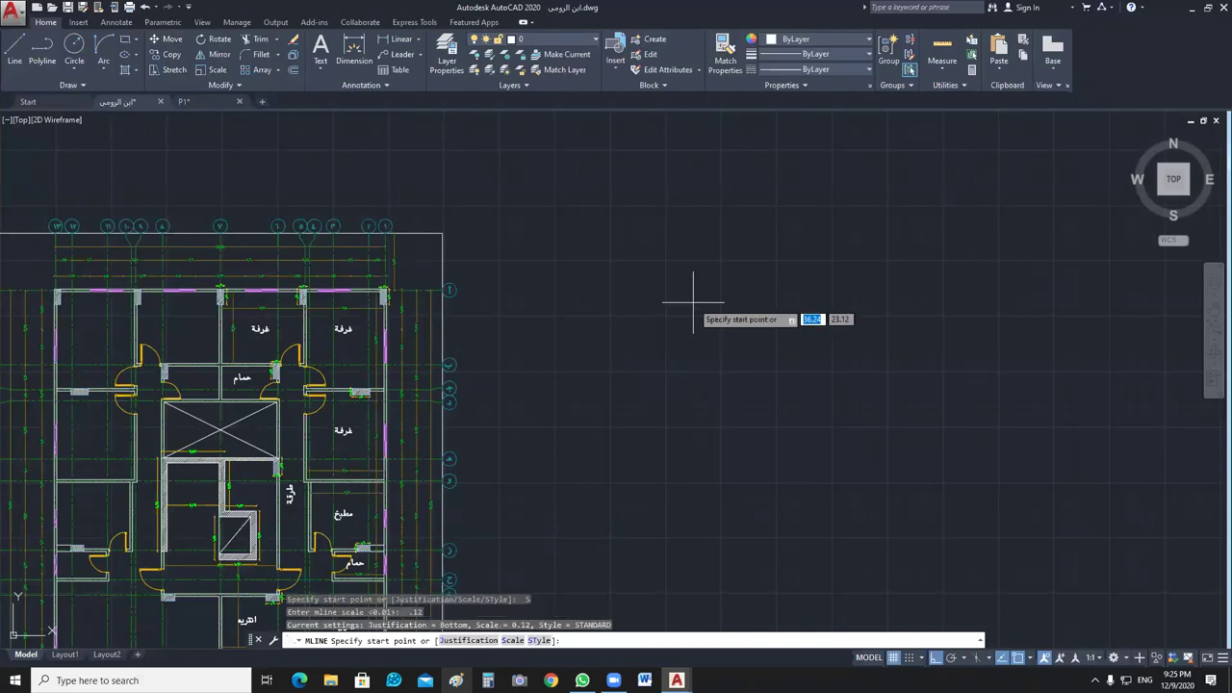
Draw the room walls 3.5, 4.37 and 3.5 long in empty space, then close the outline.
left_click(618, 289)
scroll(739, 288, "up", 2)
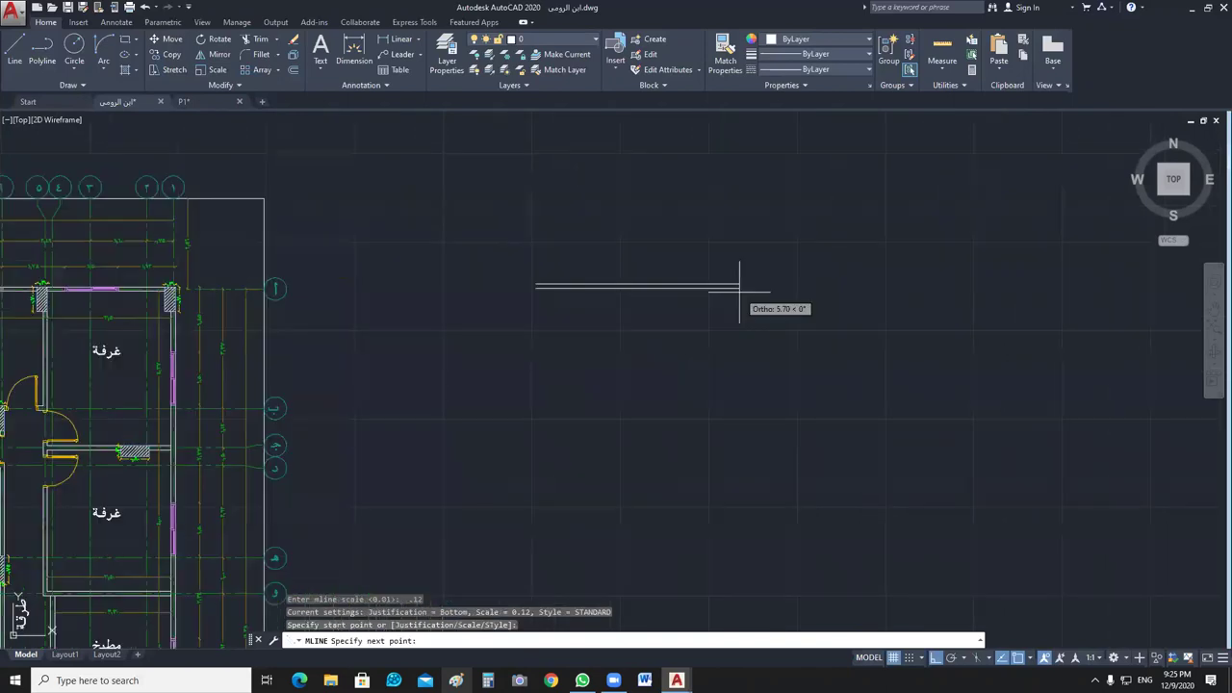
middle_click_drag(642, 302, 760, 298)
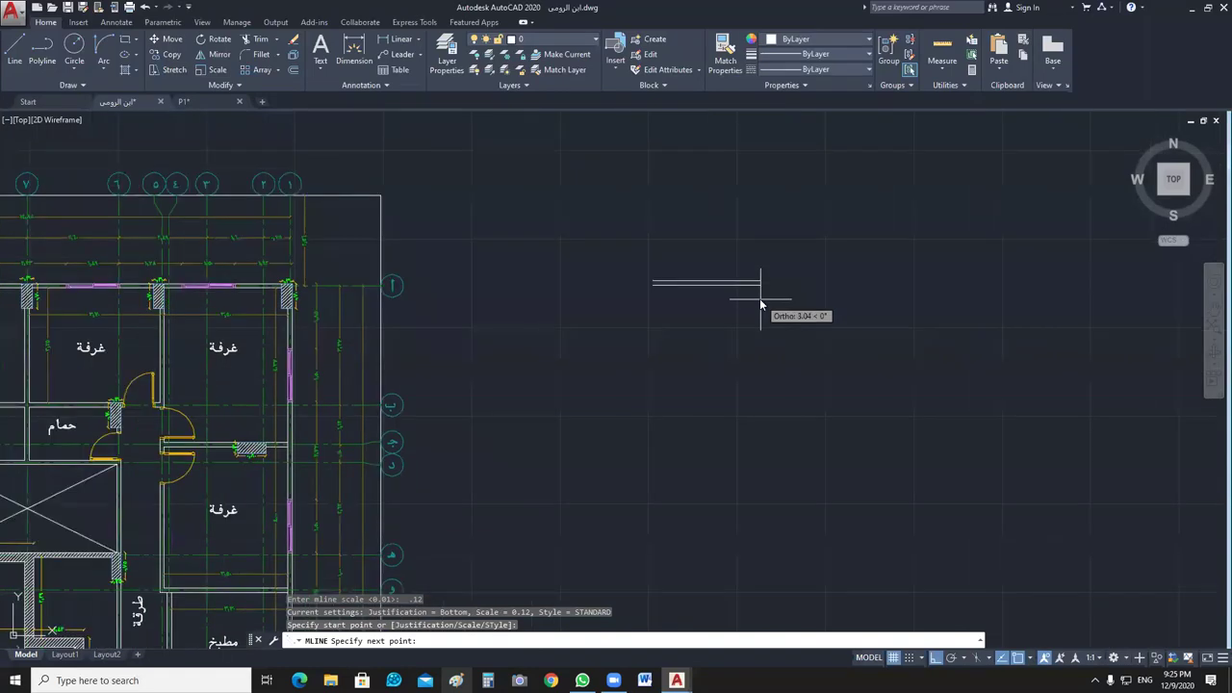
type("3.5")
key("Return")
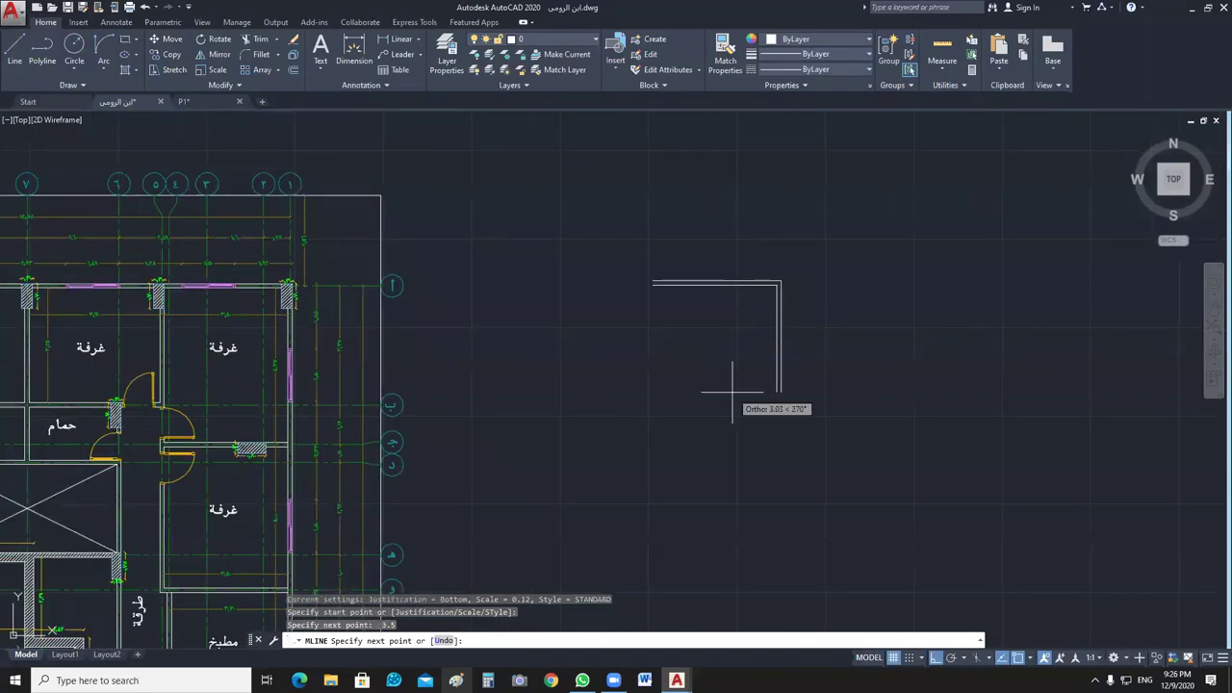
type("4.37")
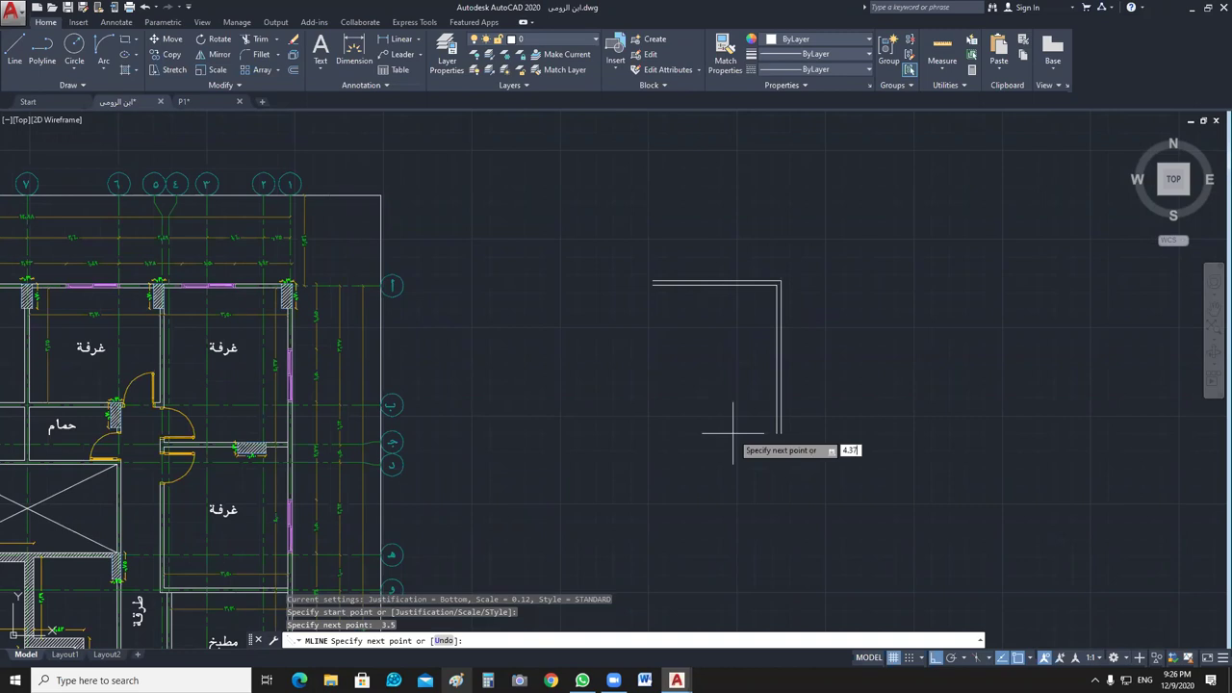
key("Return")
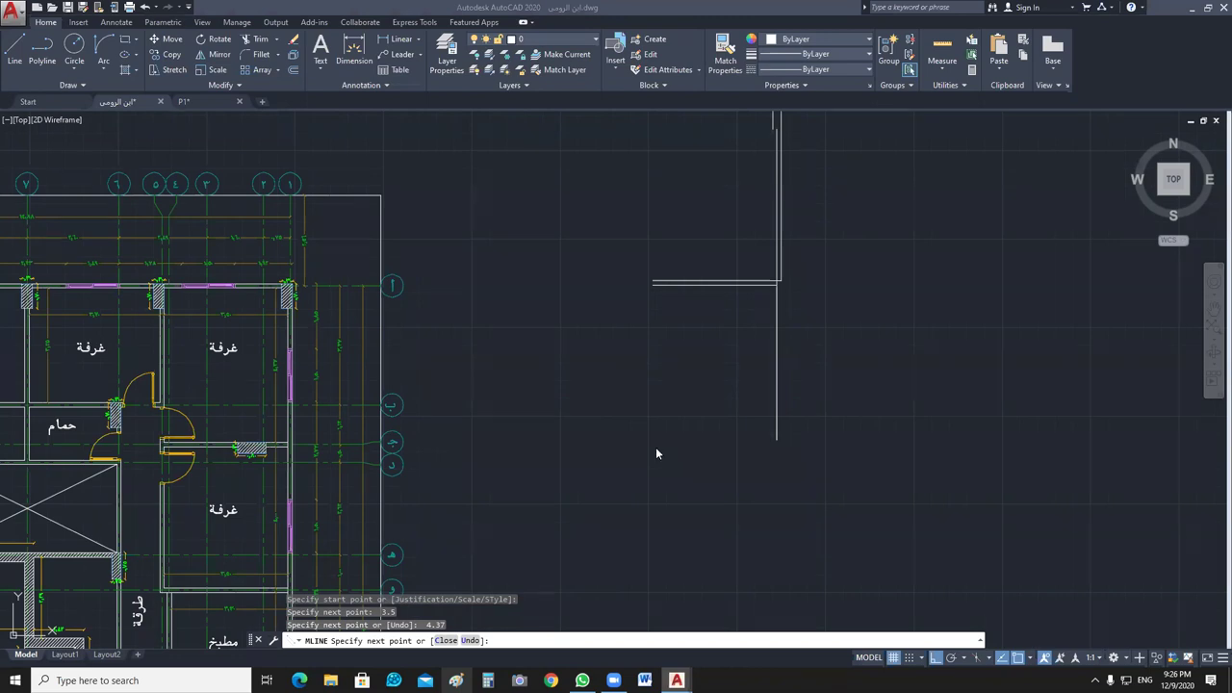
right_click(655, 447)
left_click(656, 447)
type("3.5")
key("Return")
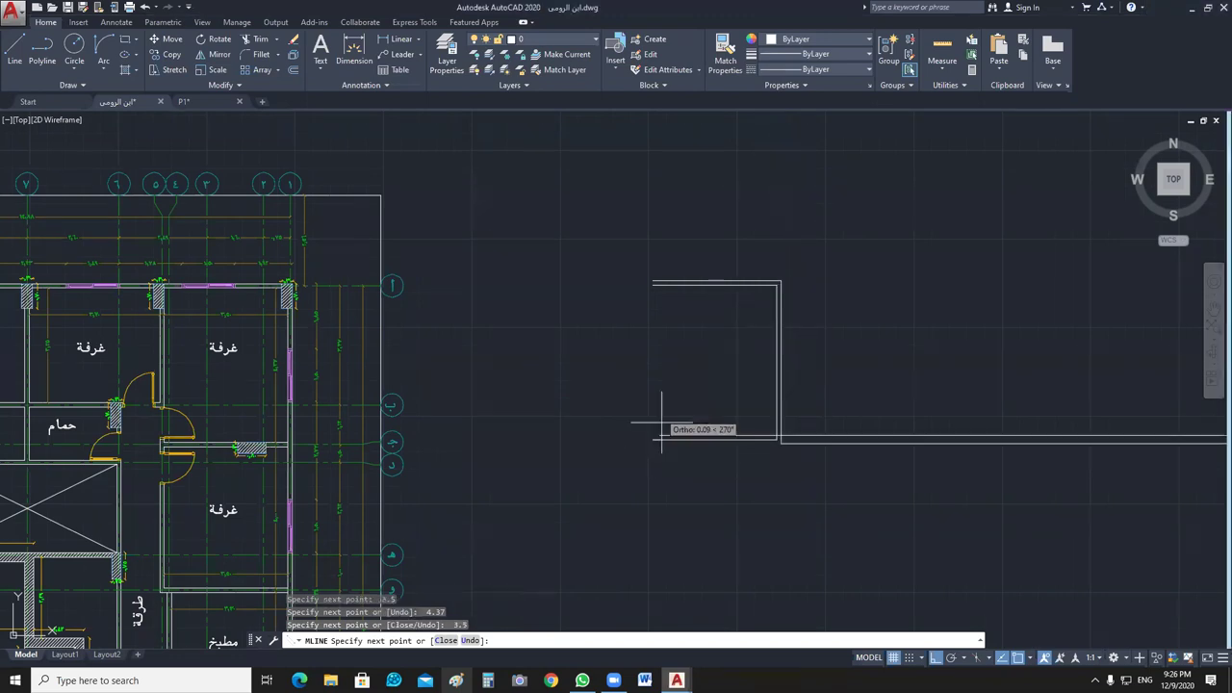
left_click(445, 640)
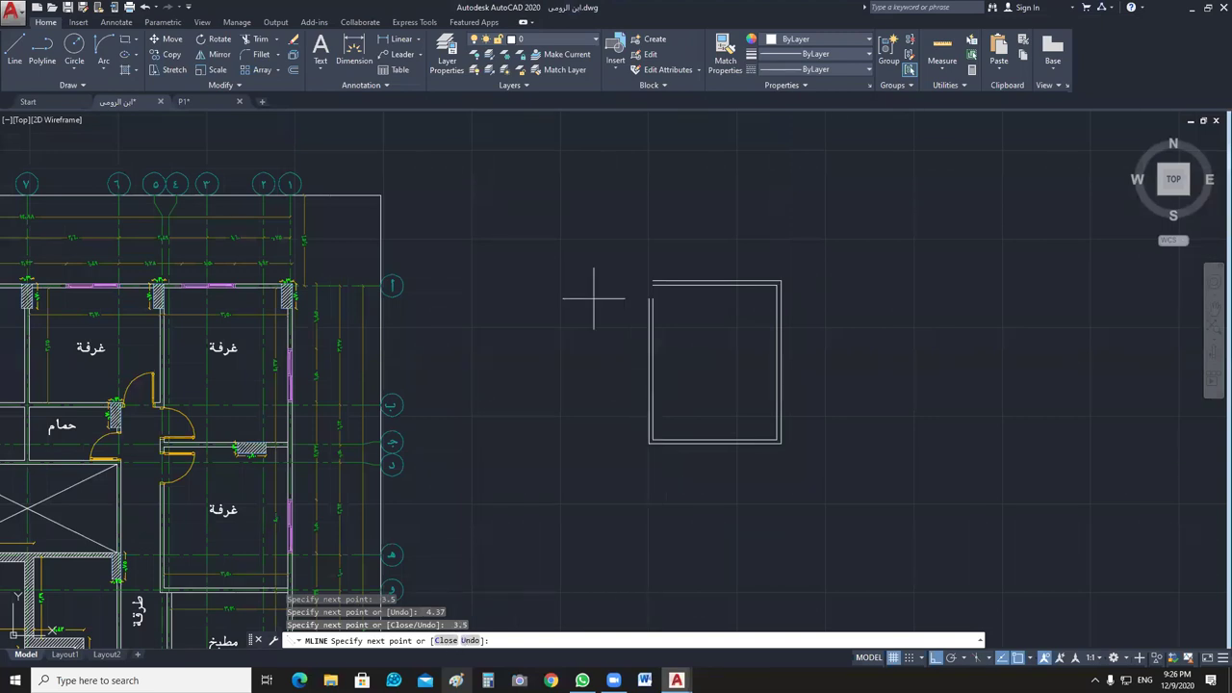
Click the new multiline rectangle, then cancel the selection.
scroll(686, 310, "up", 2)
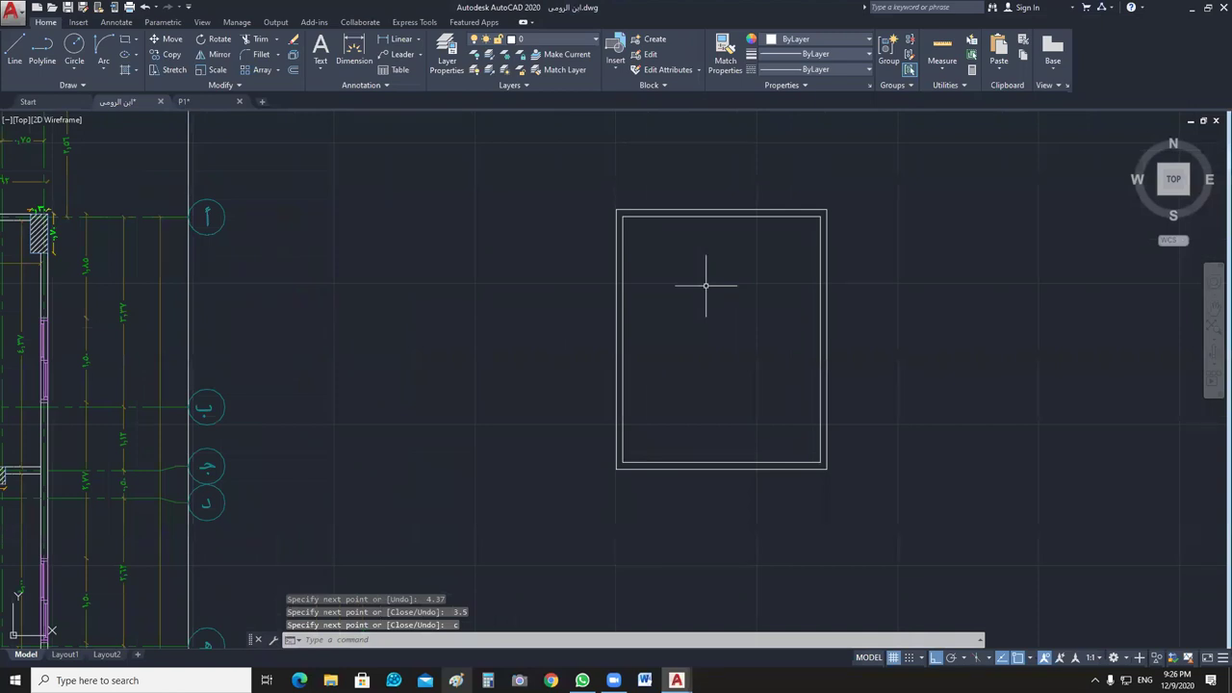
left_click(705, 285)
scroll(712, 318, "down", 2)
scroll(721, 352, "up", 2)
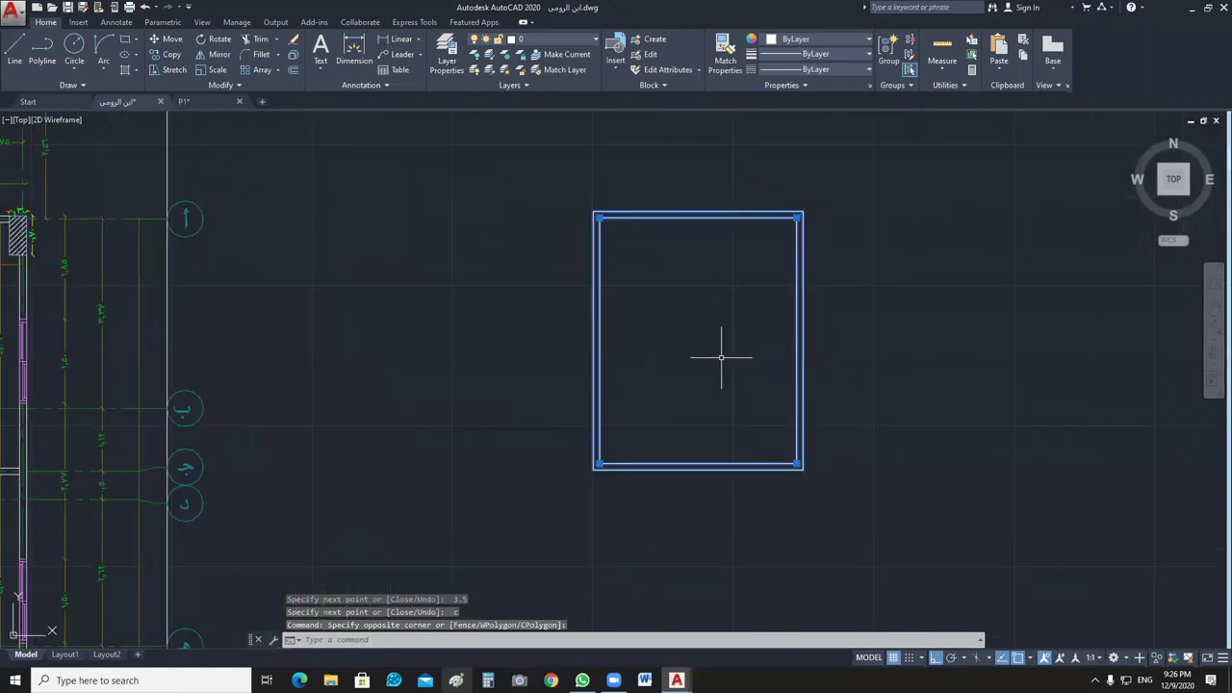
key("Escape")
type("dli")
key("Return")
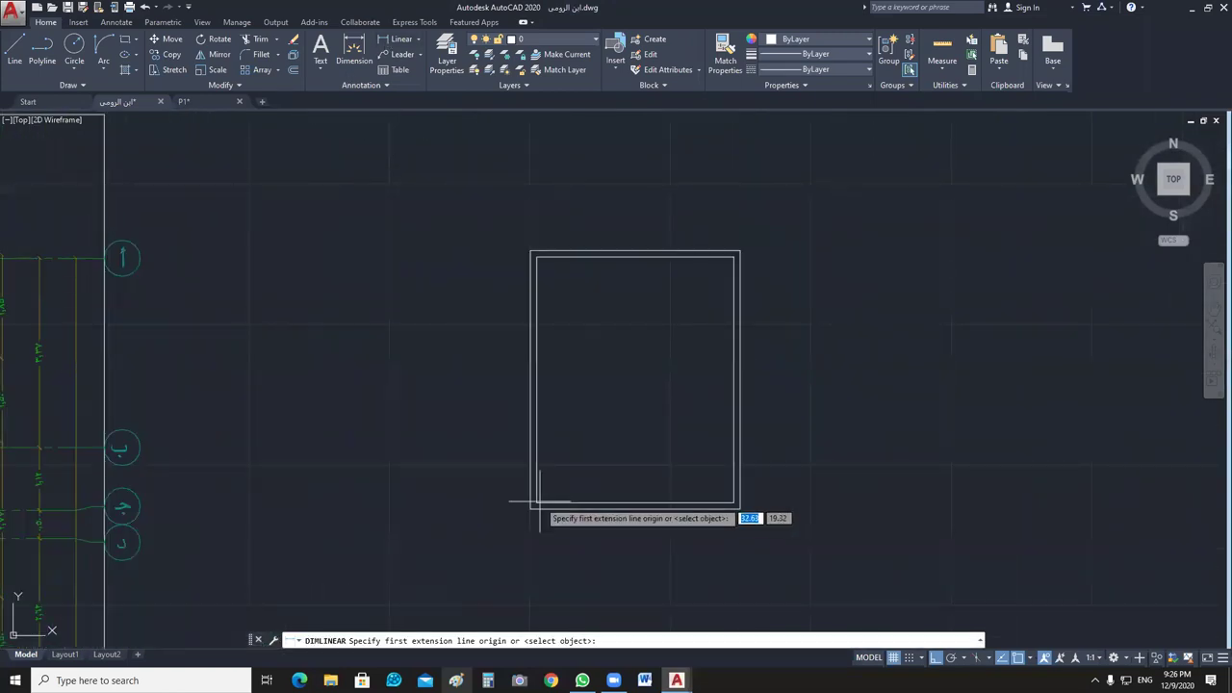
left_click(540, 502)
left_click(536, 257)
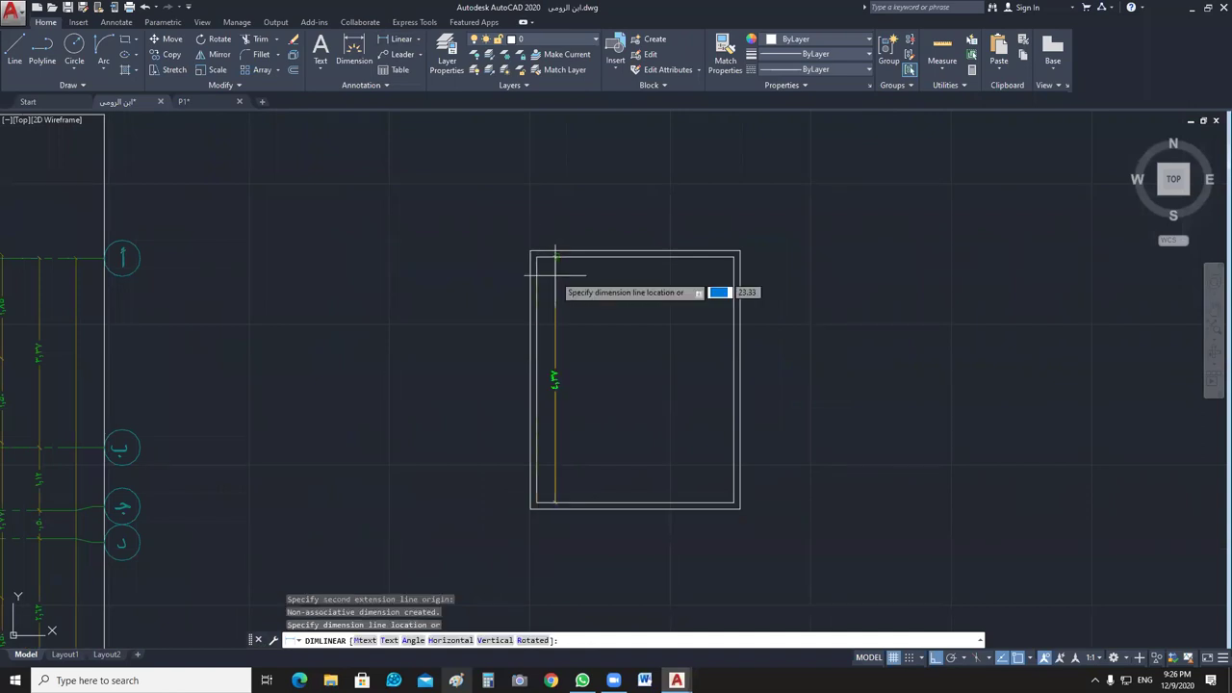
left_click(555, 275)
key("Return")
left_click(536, 257)
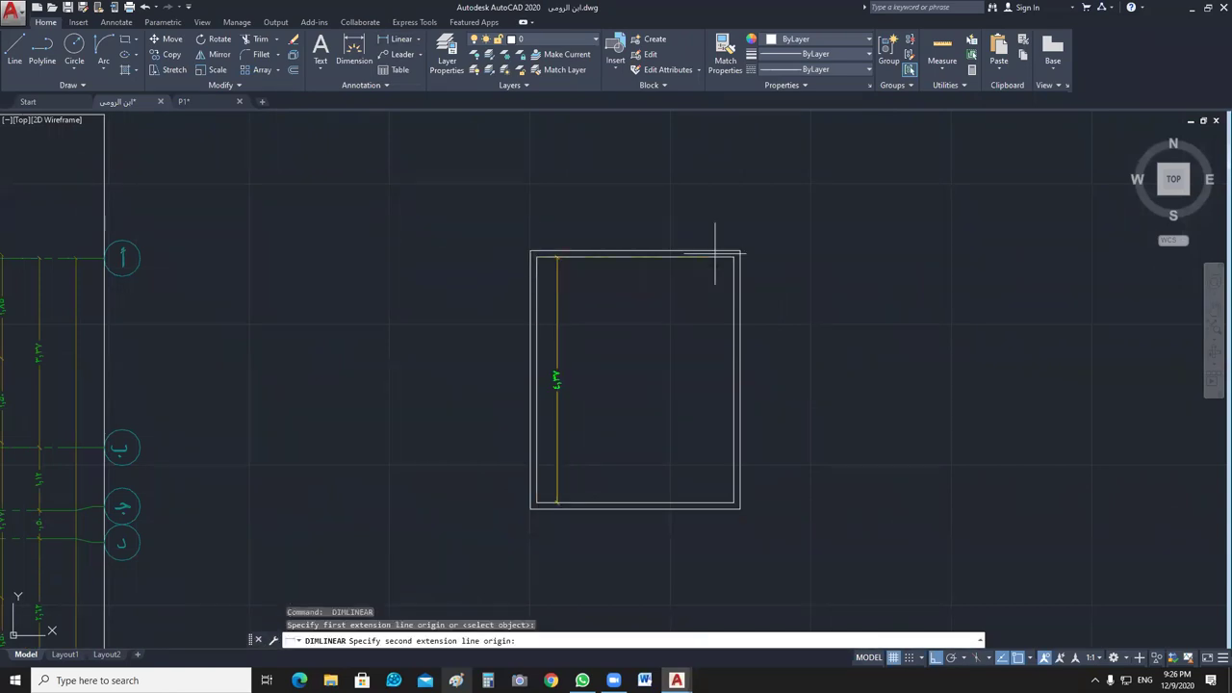
left_click(732, 256)
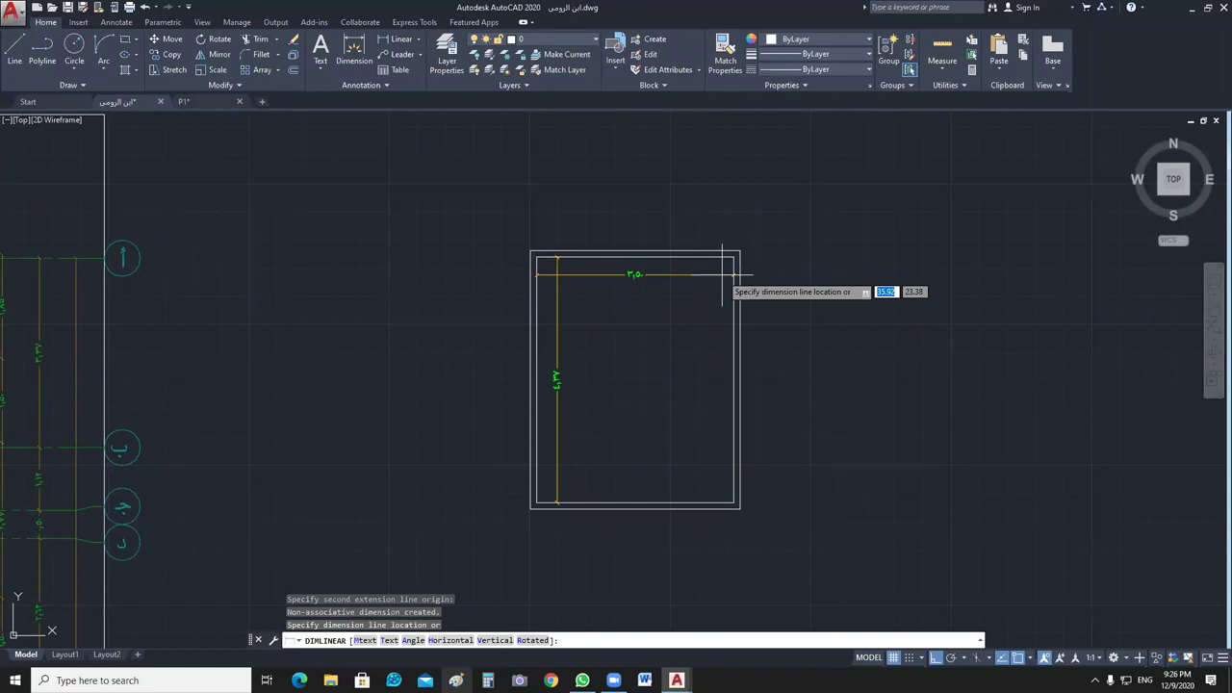
left_click(722, 275)
scroll(753, 370, "down", 2)
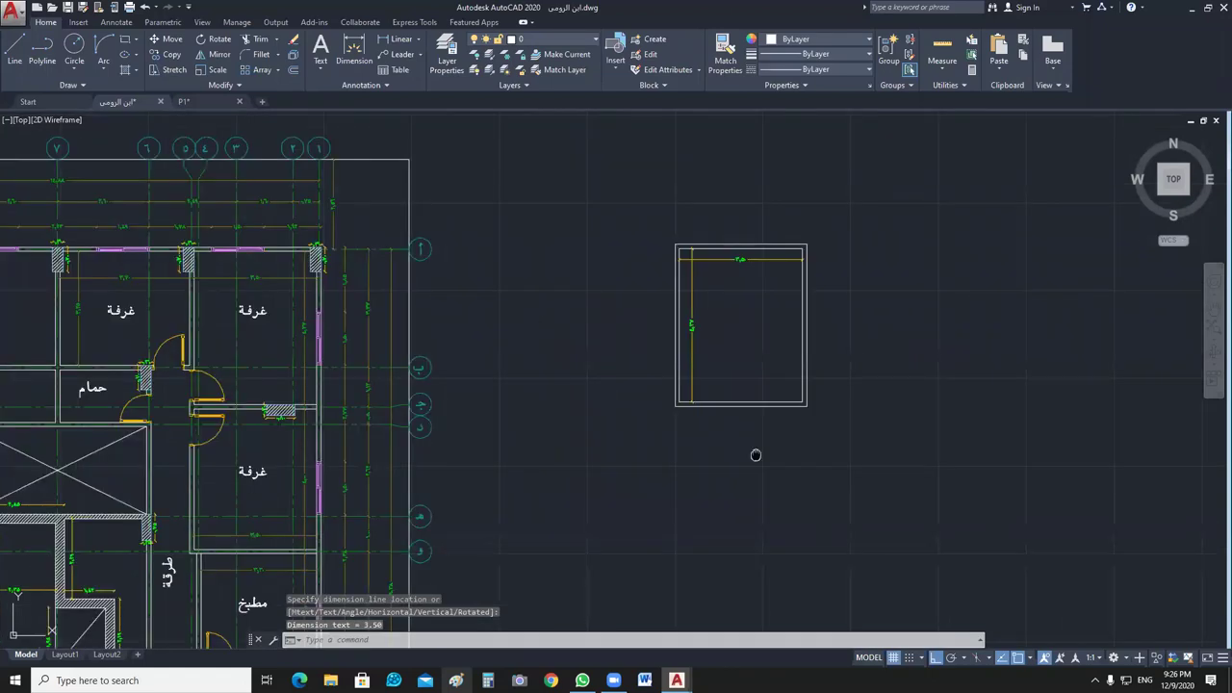
middle_click_drag(756, 455, 763, 487)
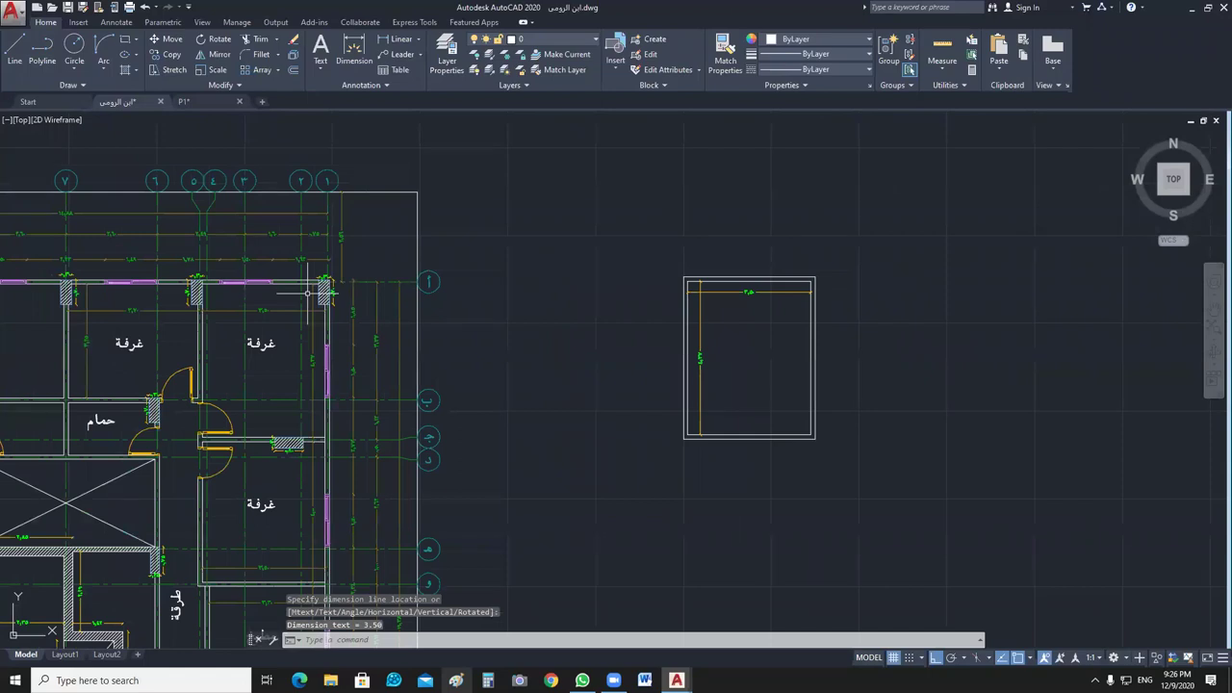
middle_click_drag(912, 255, 969, 303)
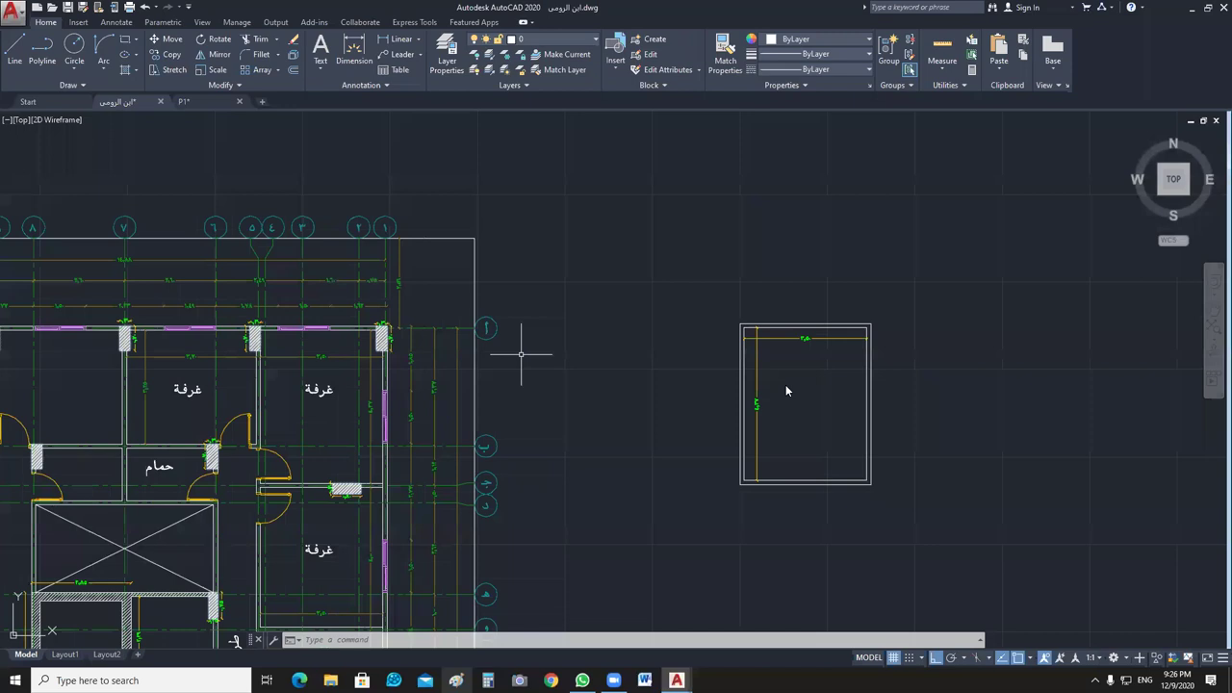
Draw a 0.3 by 0.7 rectangle from a top-right corner point.
scroll(581, 391, "up", 2)
type("rec")
key("Return")
left_click(740, 350)
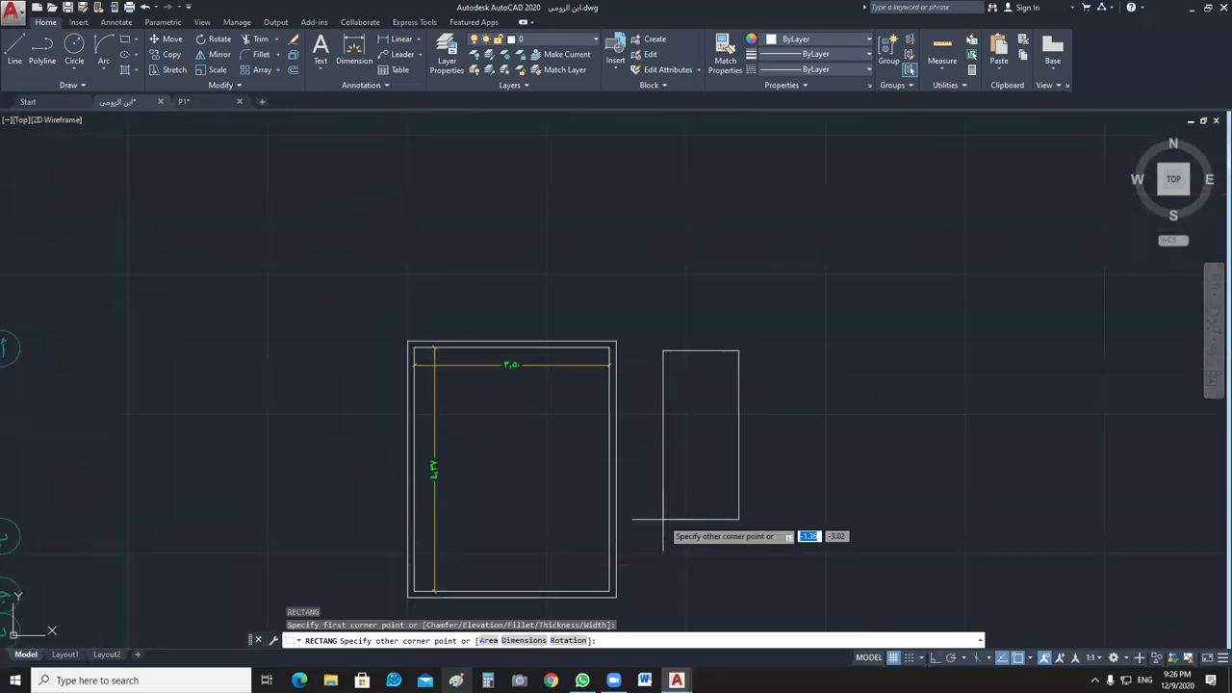
type("3.5")
key("Tab")
type(".7")
key("Return")
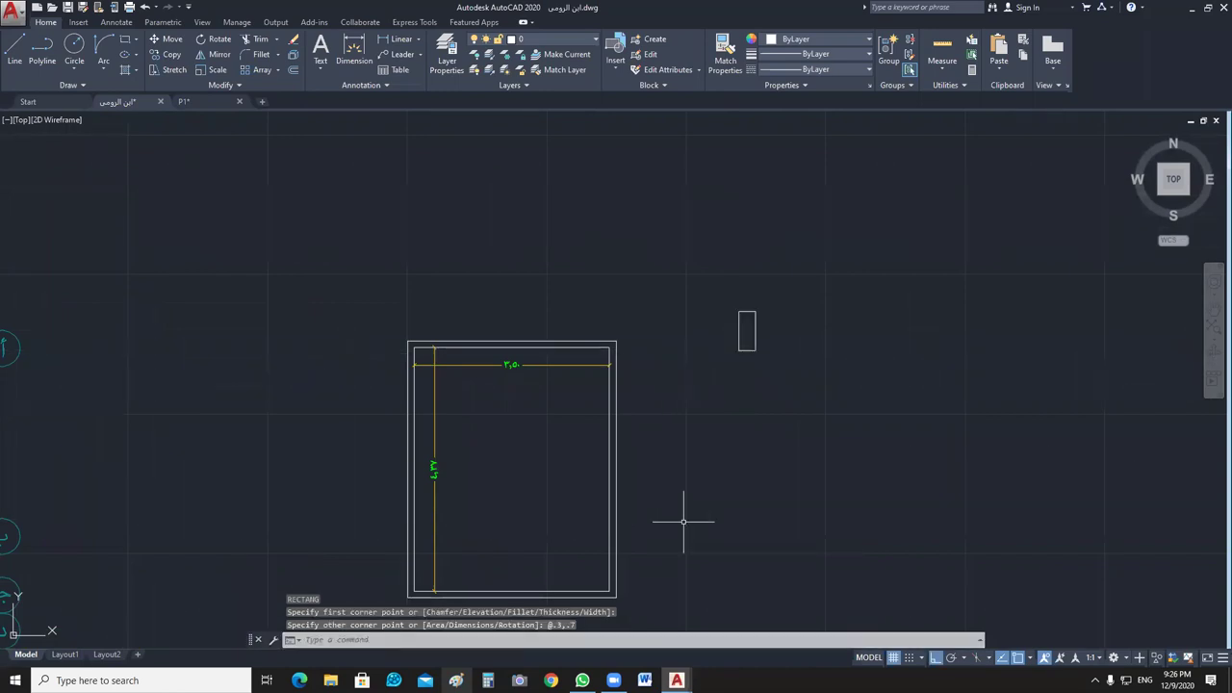
Dimension the corner column's sides with linear dimensions of 0.58 and 0.18.
middle_click_drag(683, 522, 531, 423)
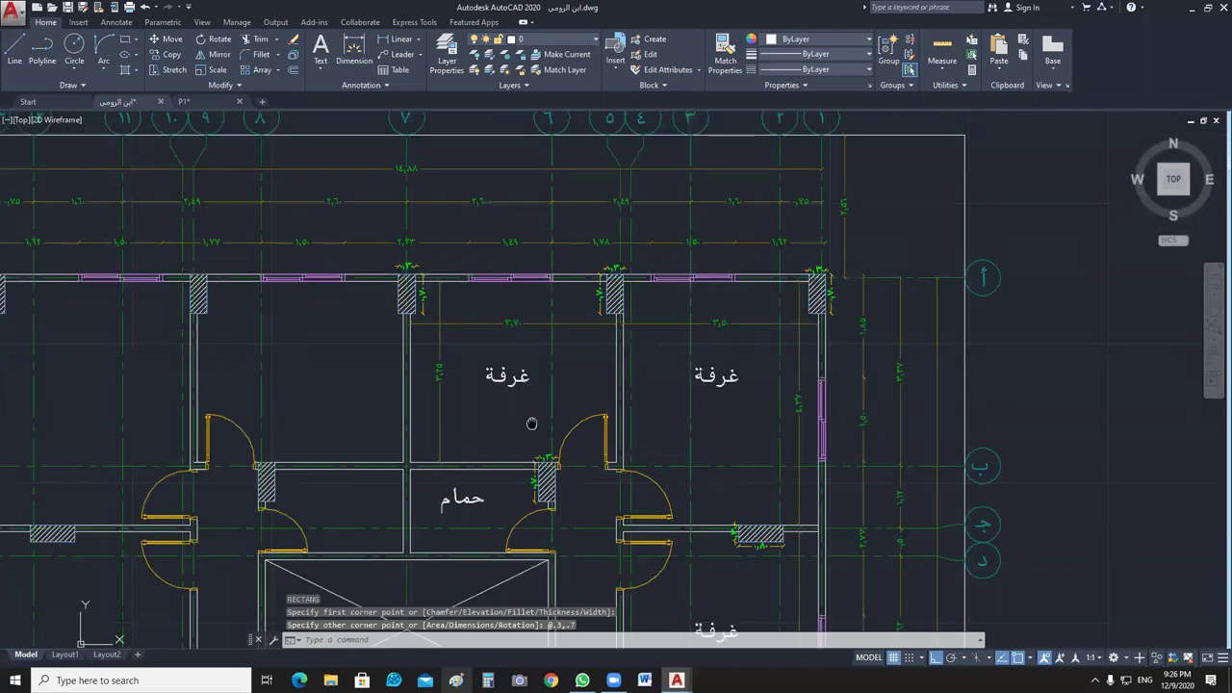
scroll(683, 253, "up", 6)
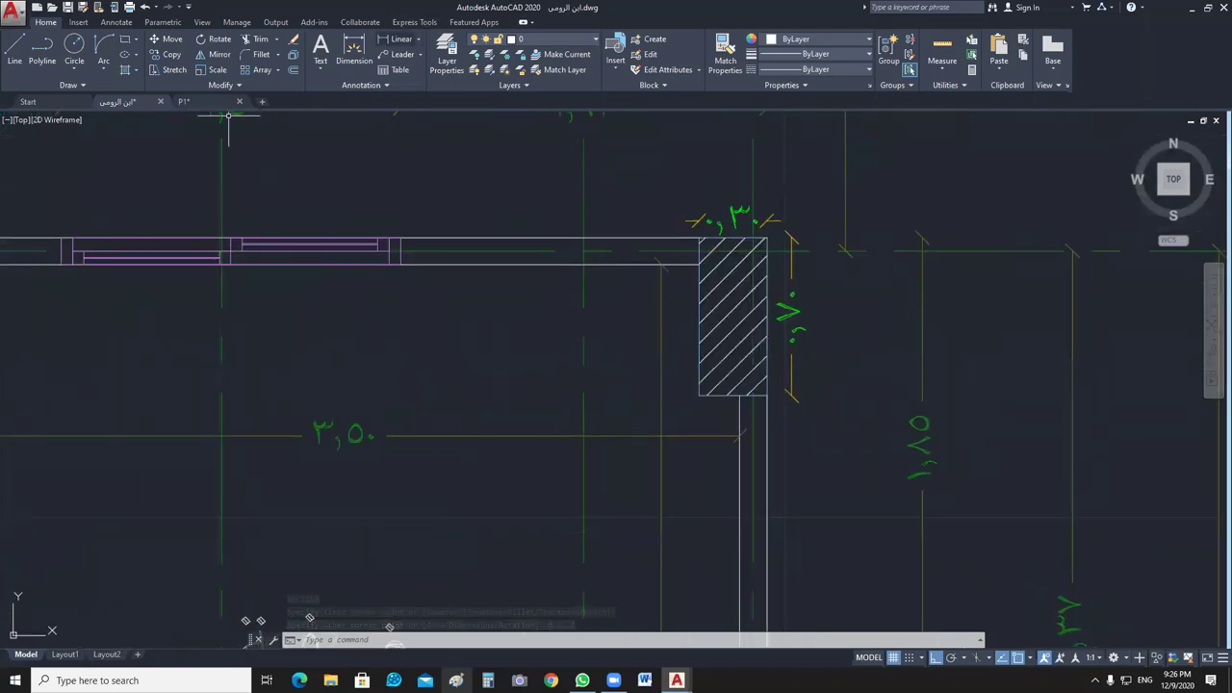
key("space")
left_click(699, 264)
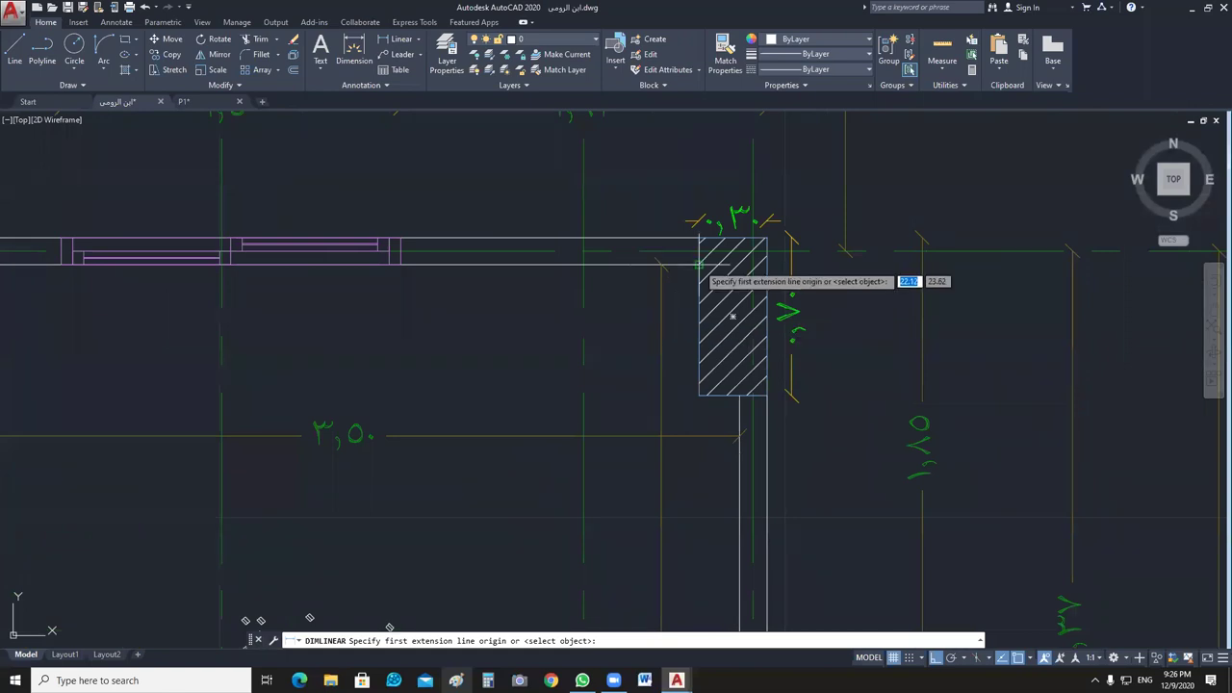
left_click(699, 395)
left_click(682, 409)
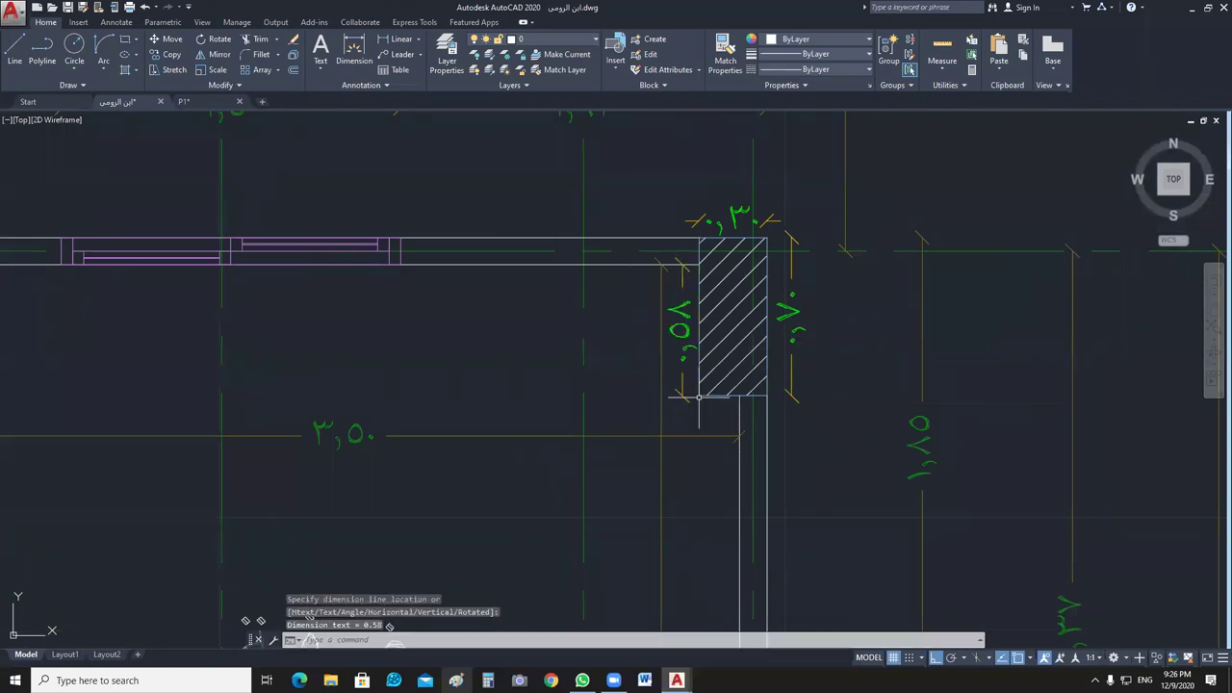
key("space")
left_click(699, 395)
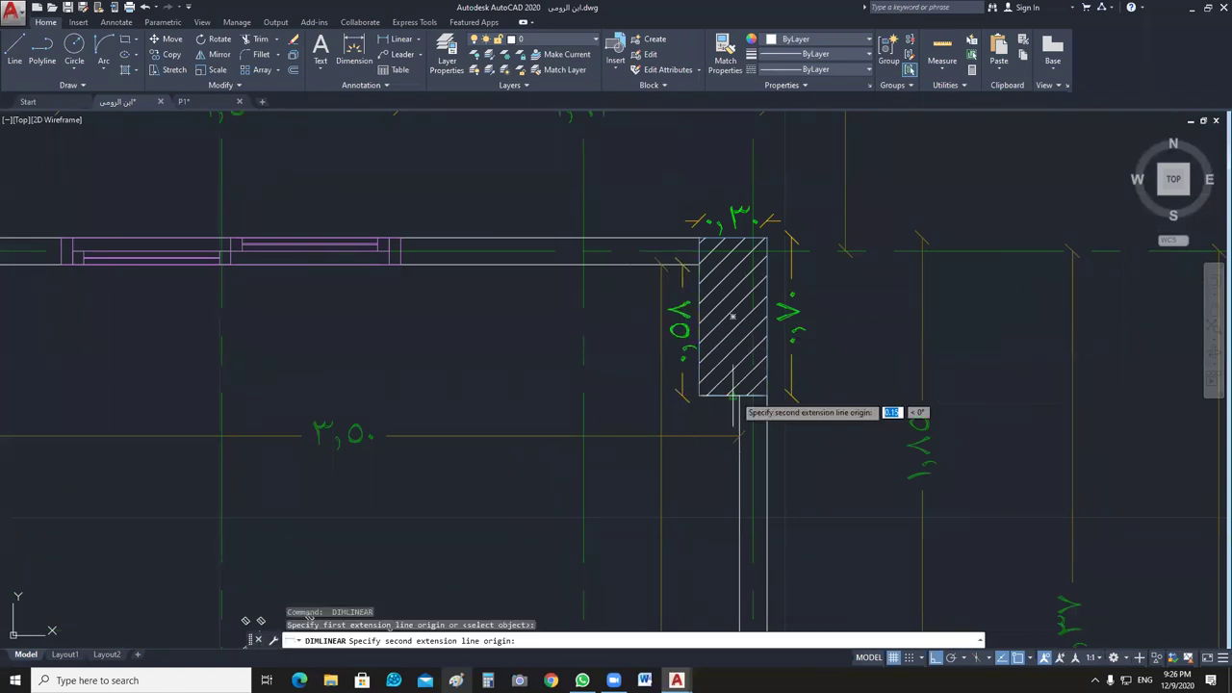
left_click(740, 395)
left_click(732, 412)
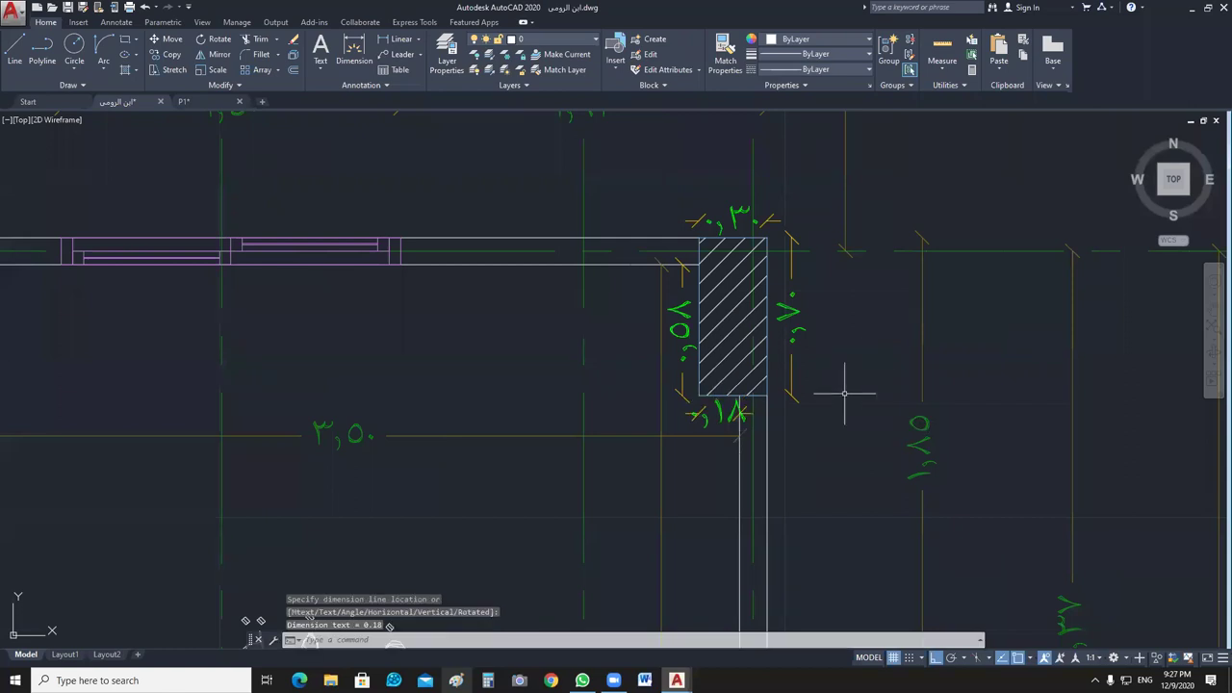
Draw a 0.18 by 0.5 rectangle beside the separate room outline.
scroll(845, 392, "down", 6)
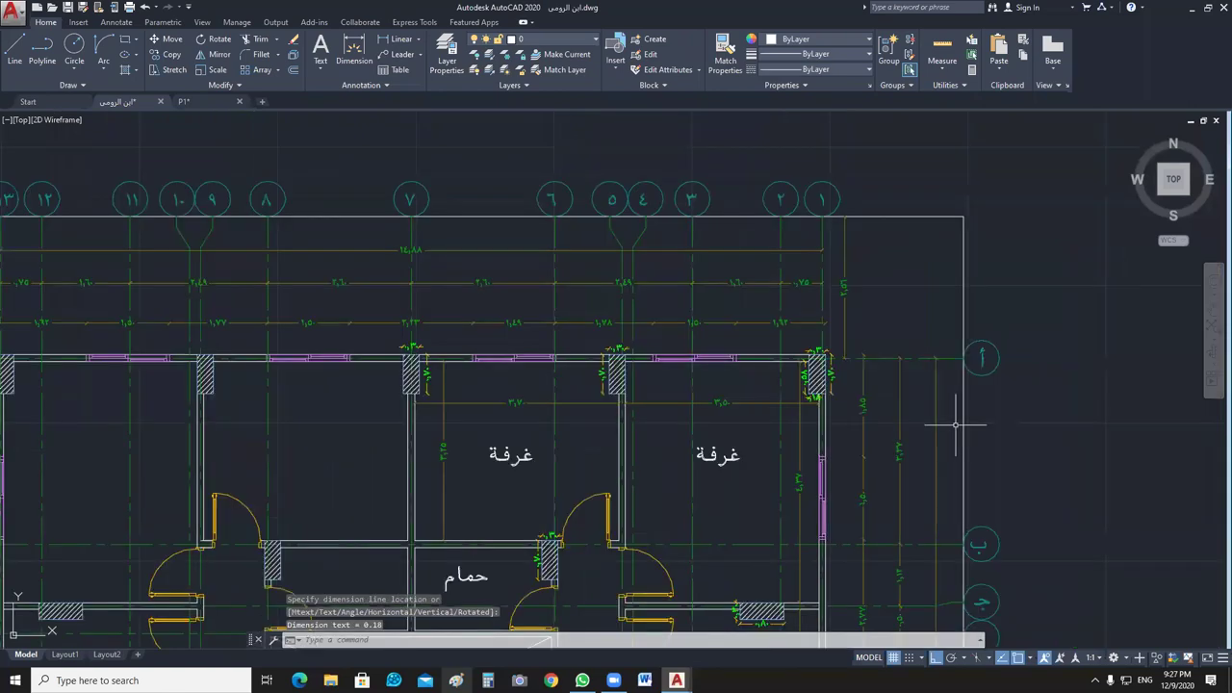
middle_click_drag(956, 423, 698, 424)
scroll(866, 413, "up", 4)
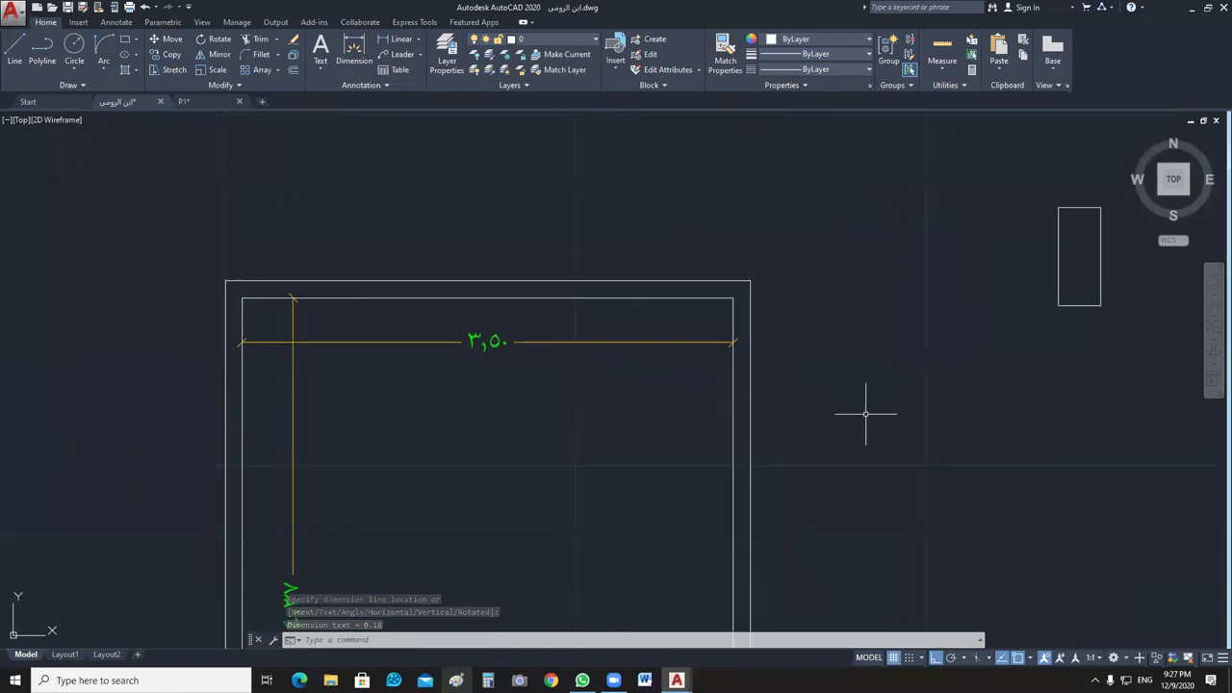
middle_click_drag(969, 432, 777, 432)
type("rec")
key("Return")
left_click(729, 473)
type(".18")
key("Tab")
type(".5")
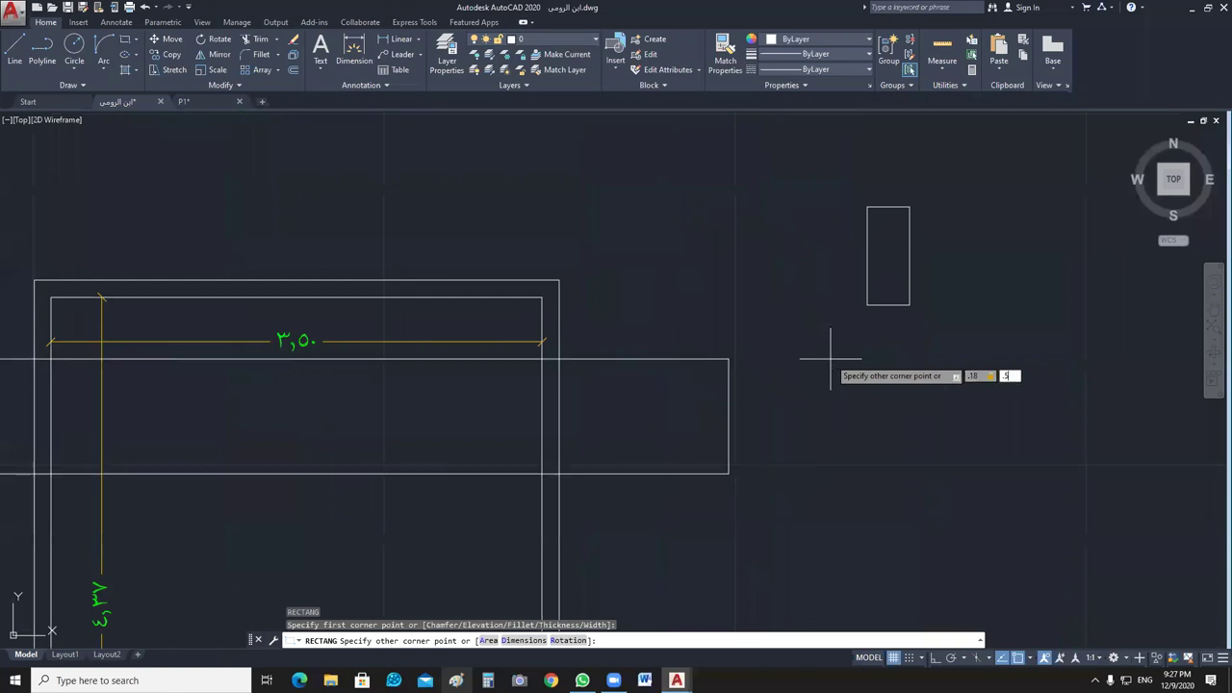
key("Return")
Move the small rectangle by its top-right corner into the outline's inner top-right corner.
left_click(728, 459)
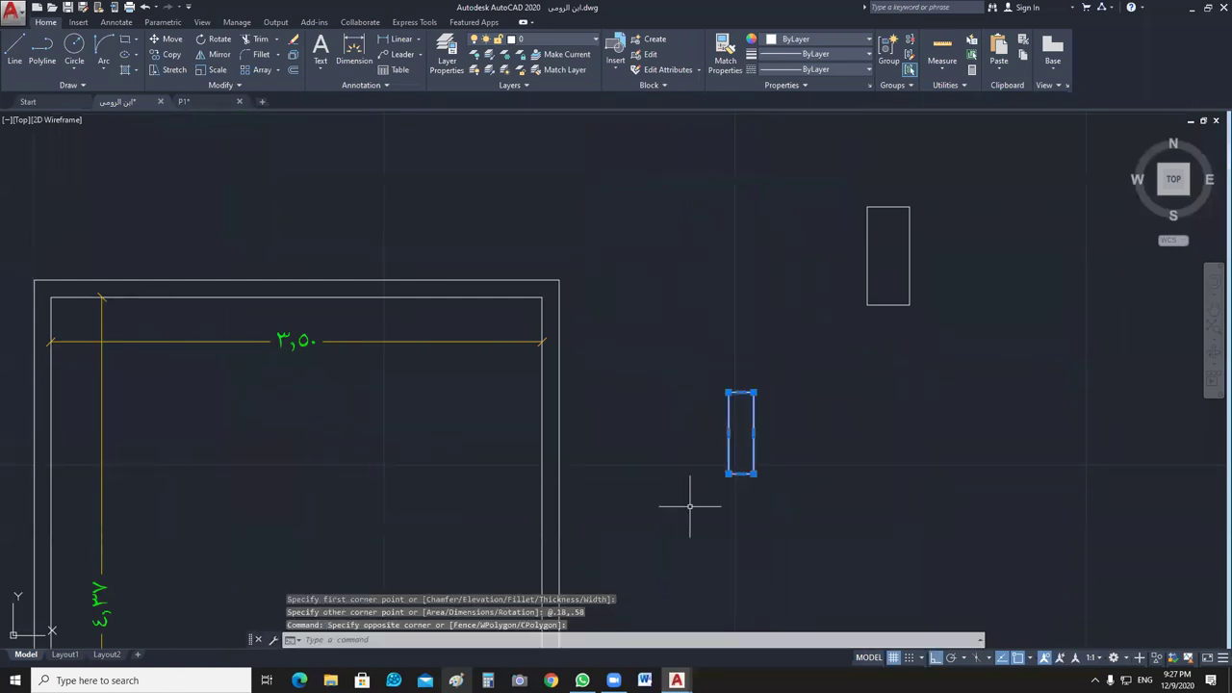
type("m")
key("Return")
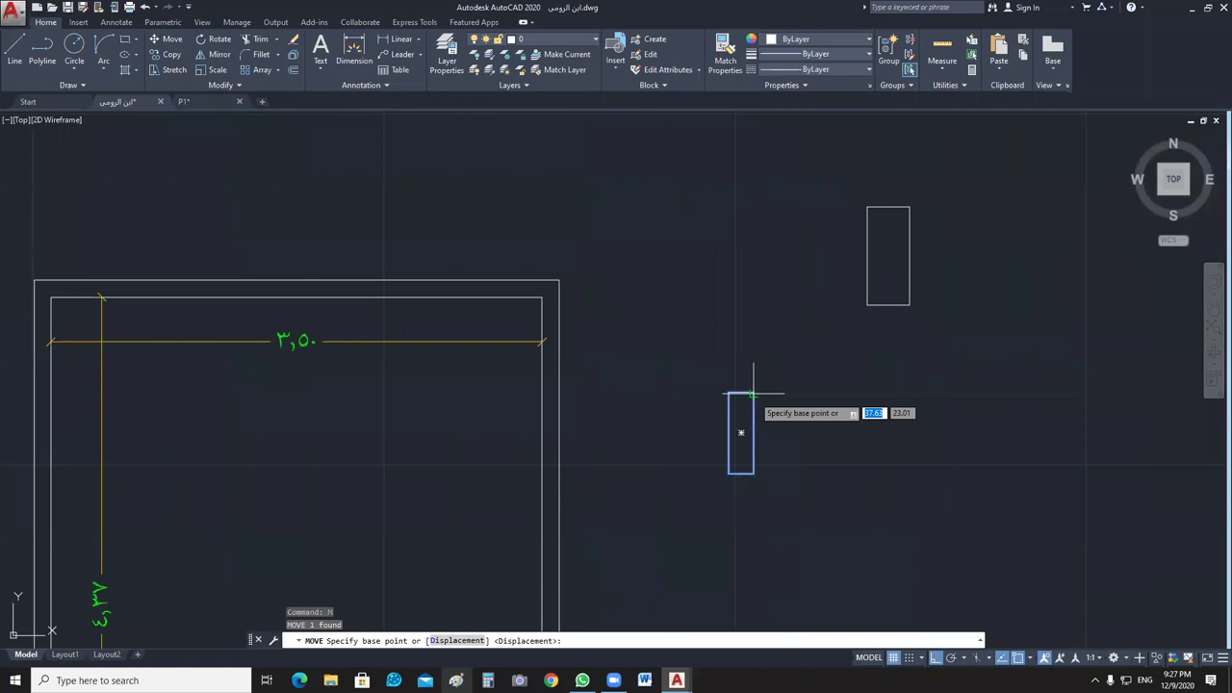
left_click(753, 394)
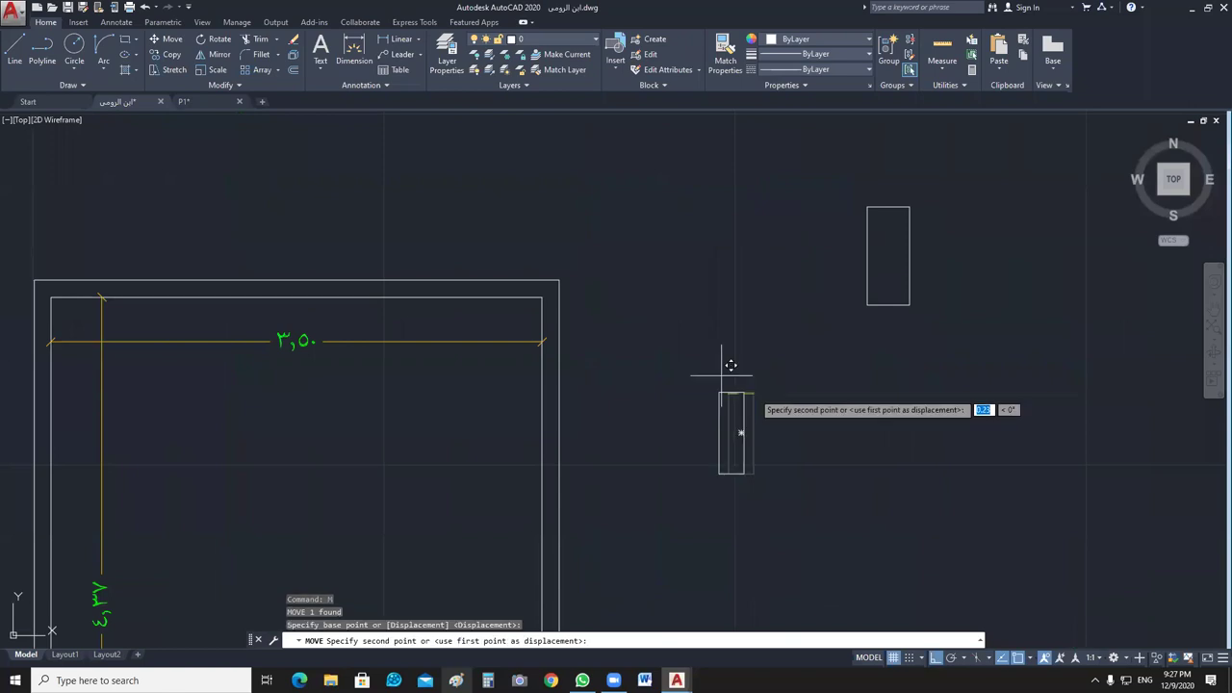
left_click(551, 286)
key("Escape")
Reselect the small rectangle and move it again to snap exactly onto the inner corner.
scroll(717, 407, "down", 5)
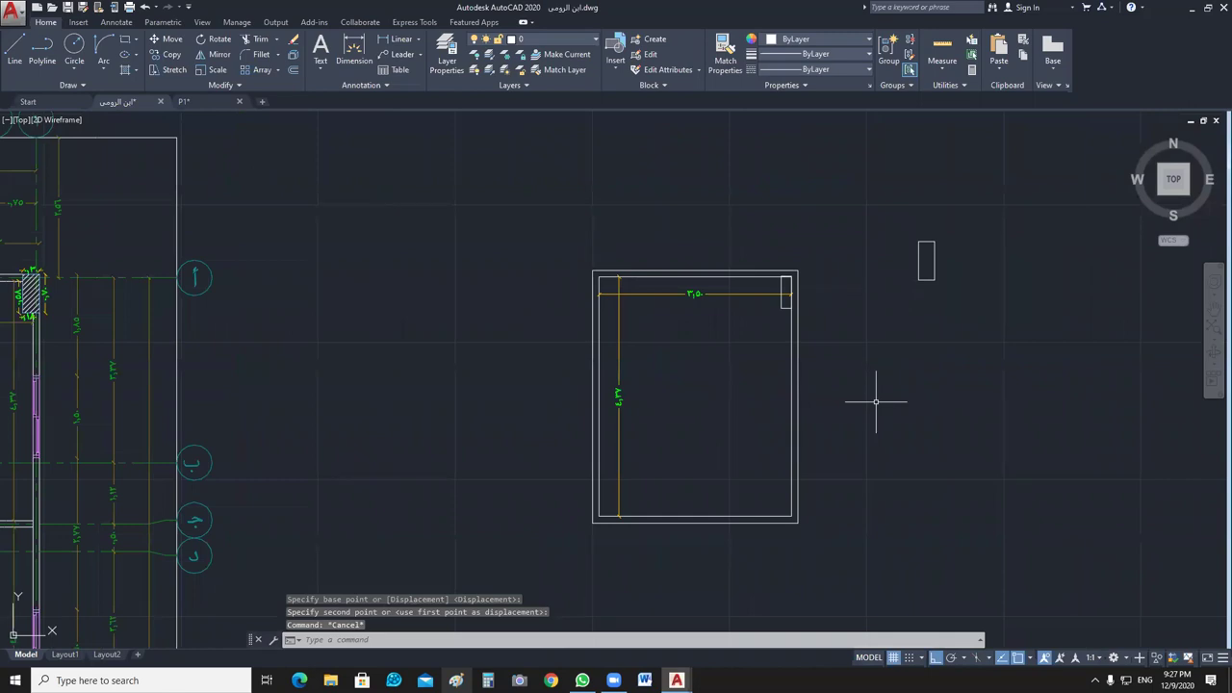
scroll(876, 401, "down", 2)
scroll(910, 307, "up", 2)
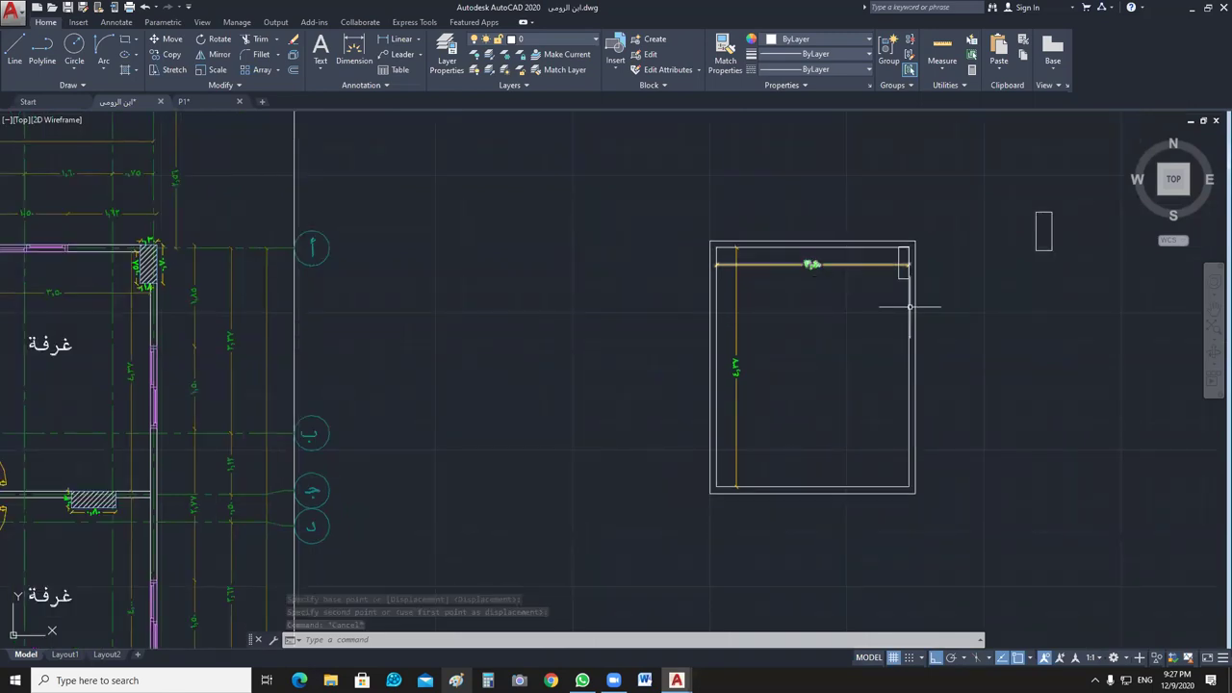
scroll(926, 296, "up", 5)
left_click(926, 295)
left_click(831, 297)
middle_click_drag(975, 327, 975, 330)
scroll(974, 331, "up", 1)
type("m")
key("Return")
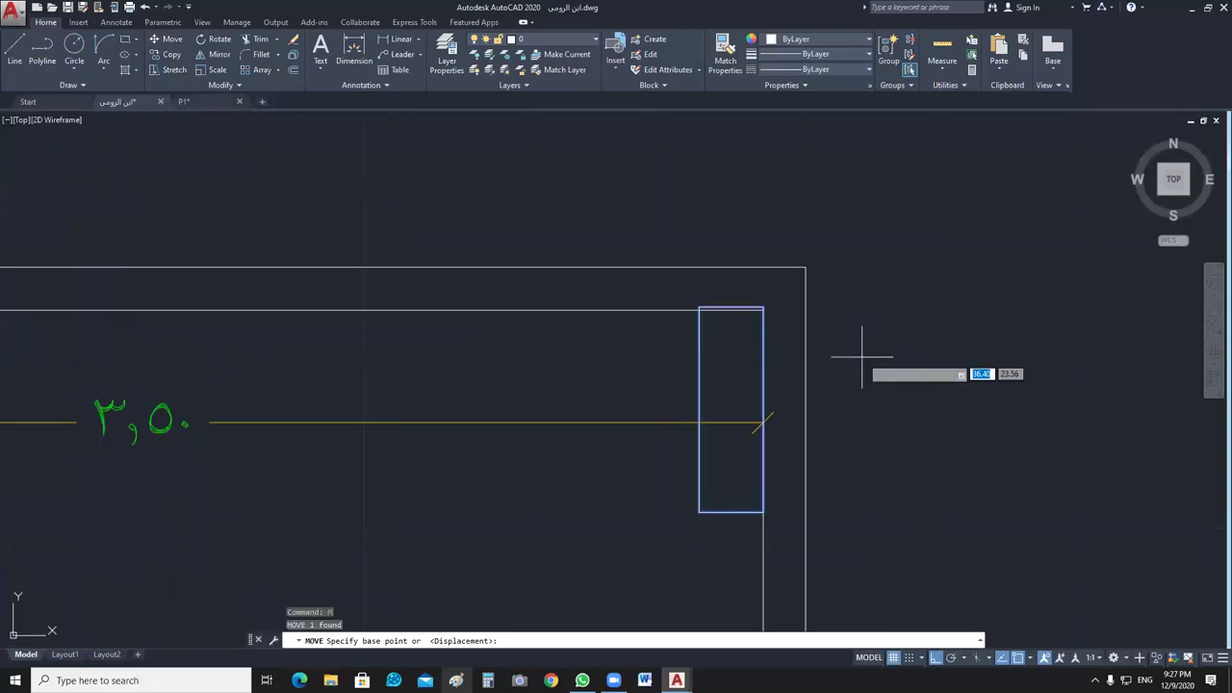
scroll(862, 356, "up", 2)
left_click(709, 285)
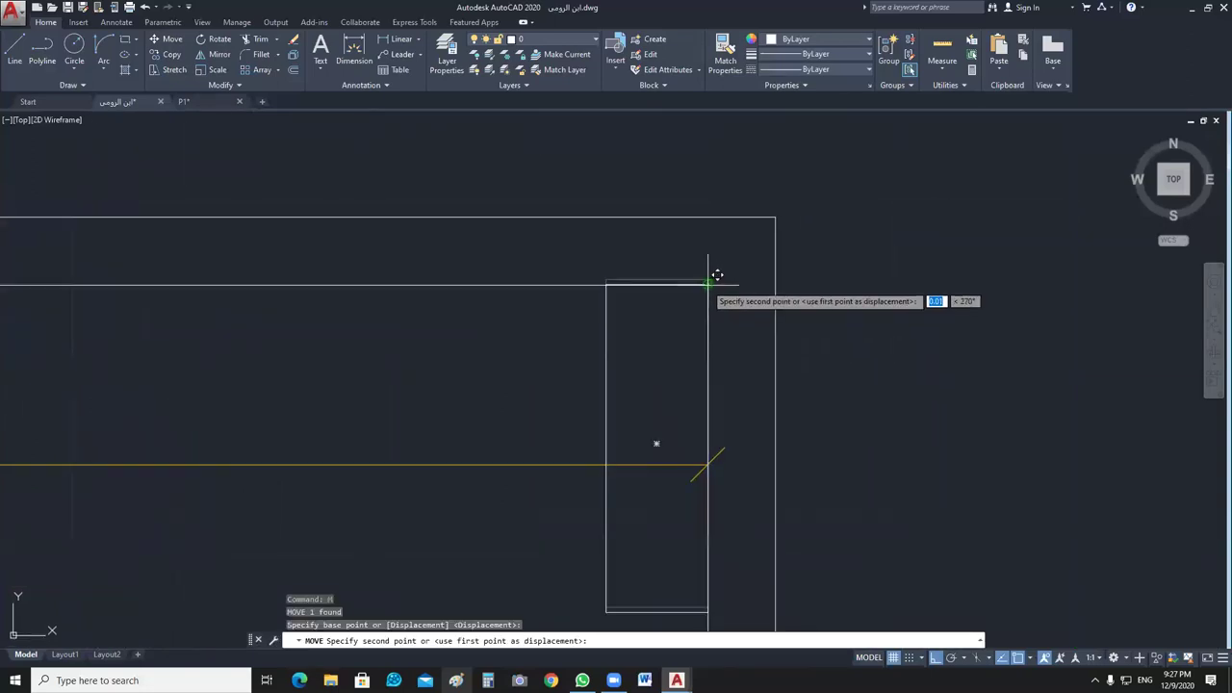
left_click(709, 286)
scroll(885, 338, "down", 3)
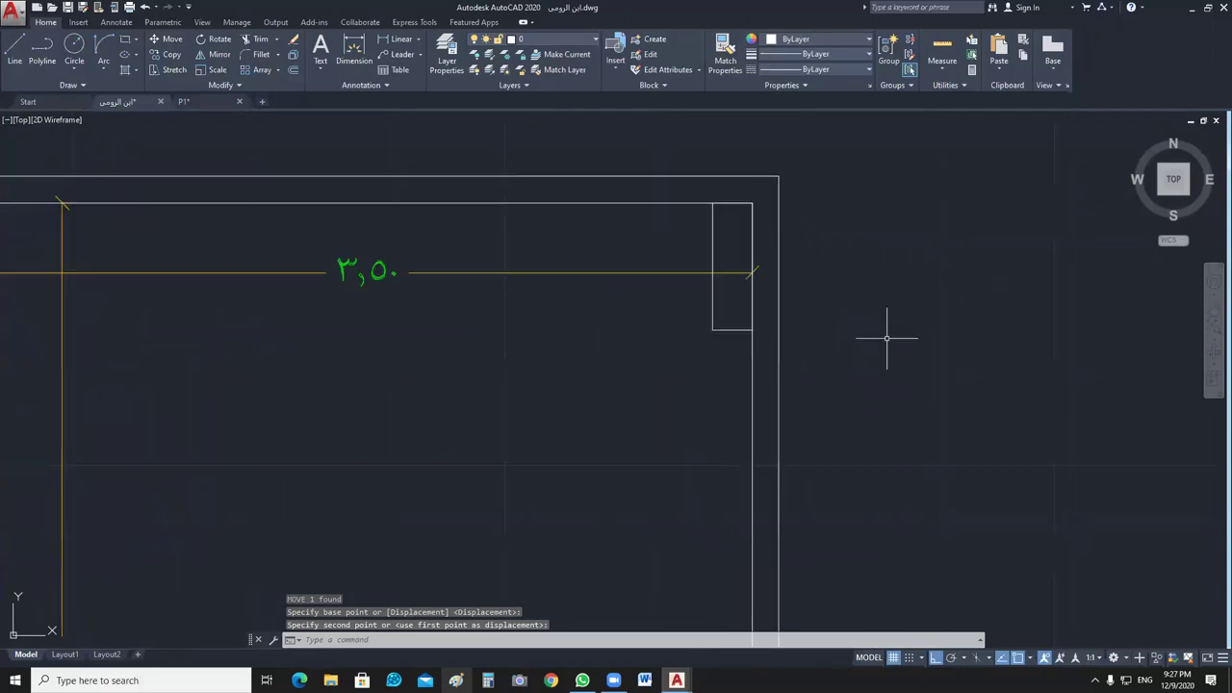
scroll(795, 399, "down", 3)
scroll(797, 355, "up", 3)
scroll(797, 355, "down", 2)
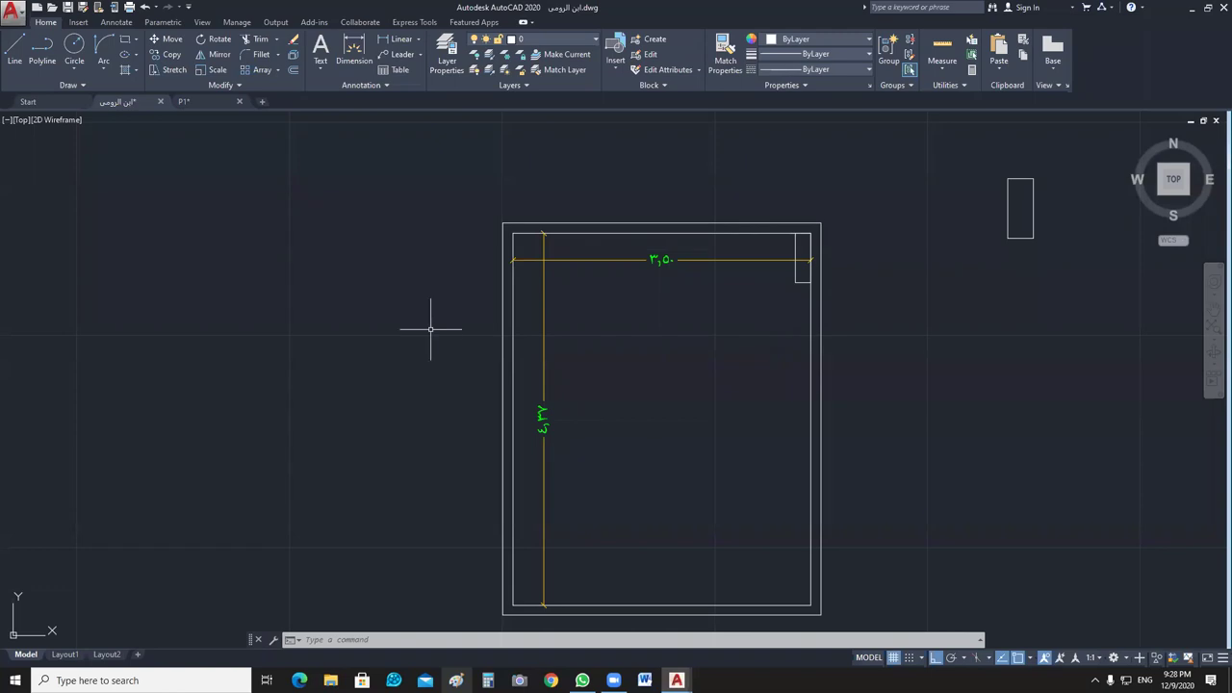
scroll(519, 332, "down", 8)
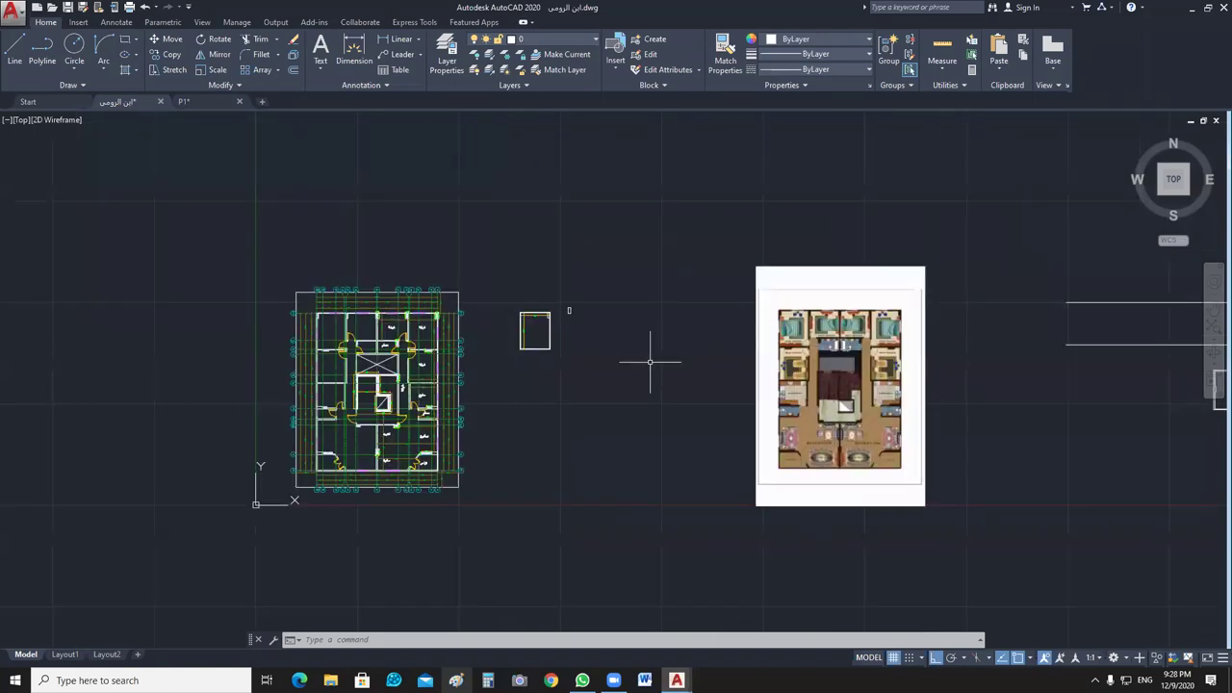
scroll(349, 354, "up", 5)
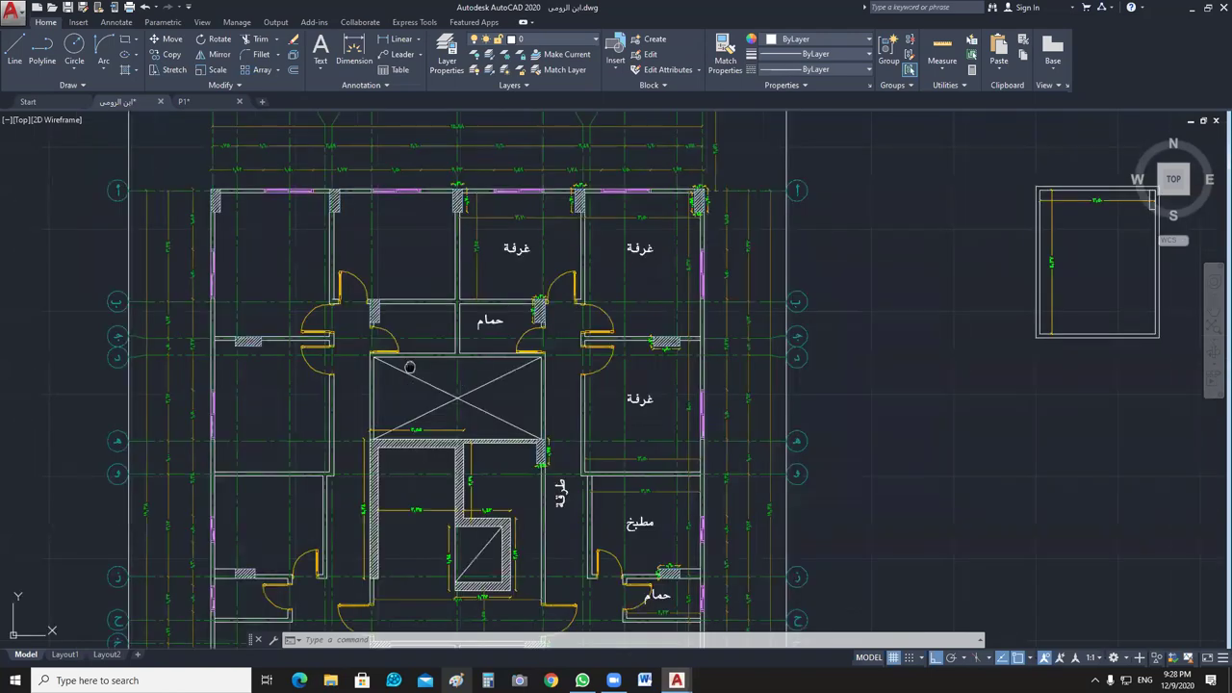
middle_click_drag(538, 322, 562, 328)
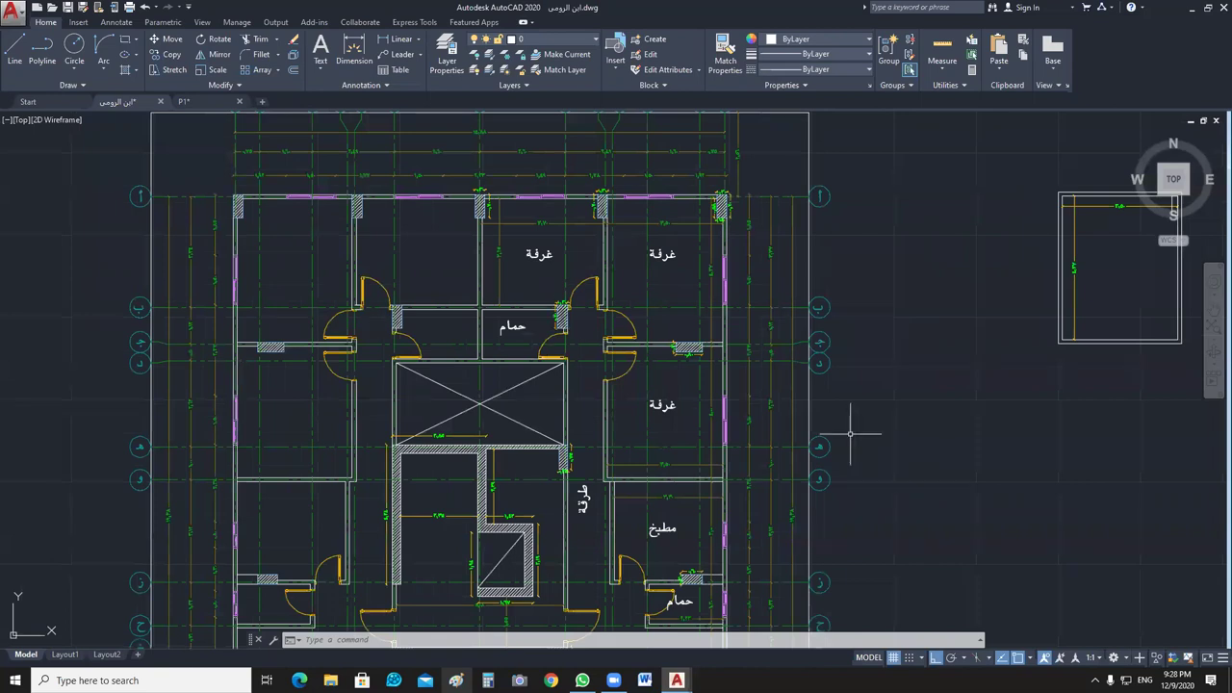
scroll(860, 426, "down", 6)
scroll(925, 361, "up", 4)
scroll(895, 375, "down", 6)
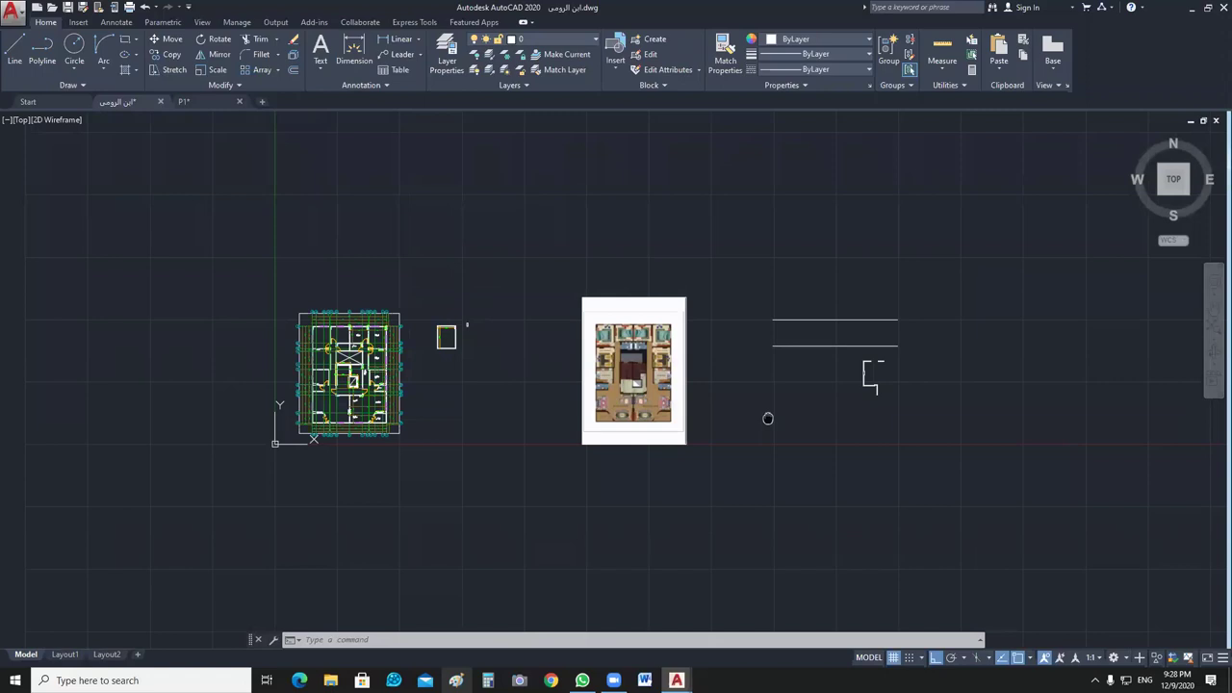
scroll(630, 443, "up", 4)
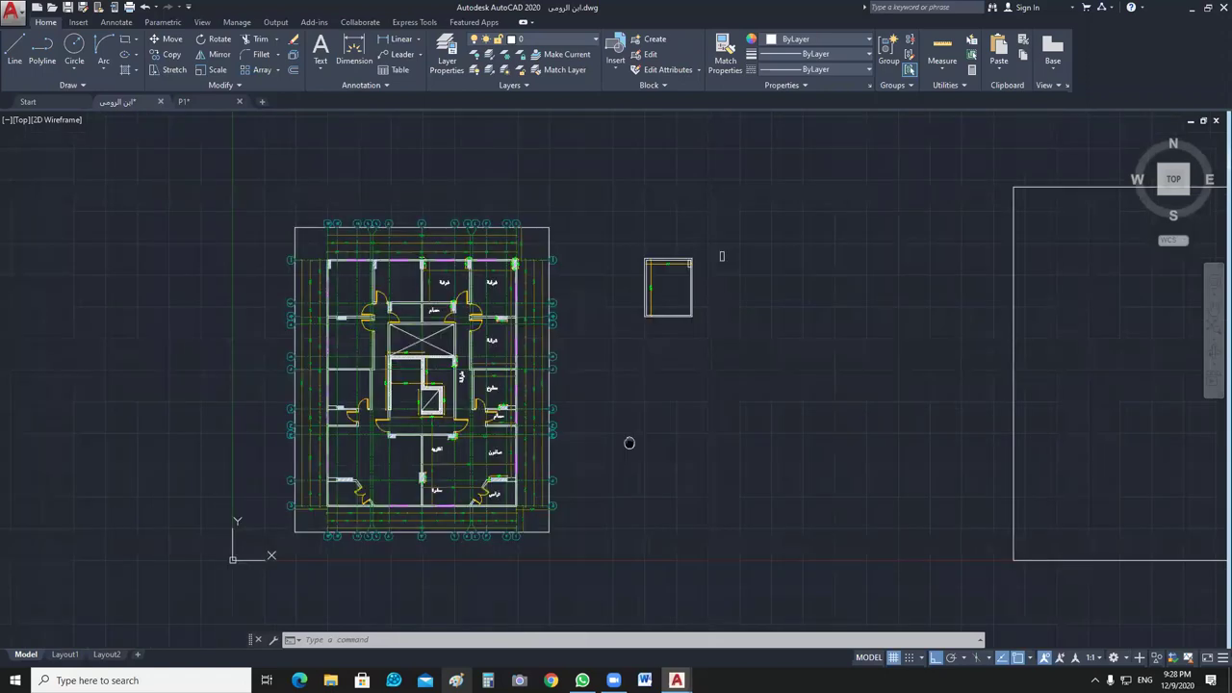
middle_click_drag(630, 442, 575, 439)
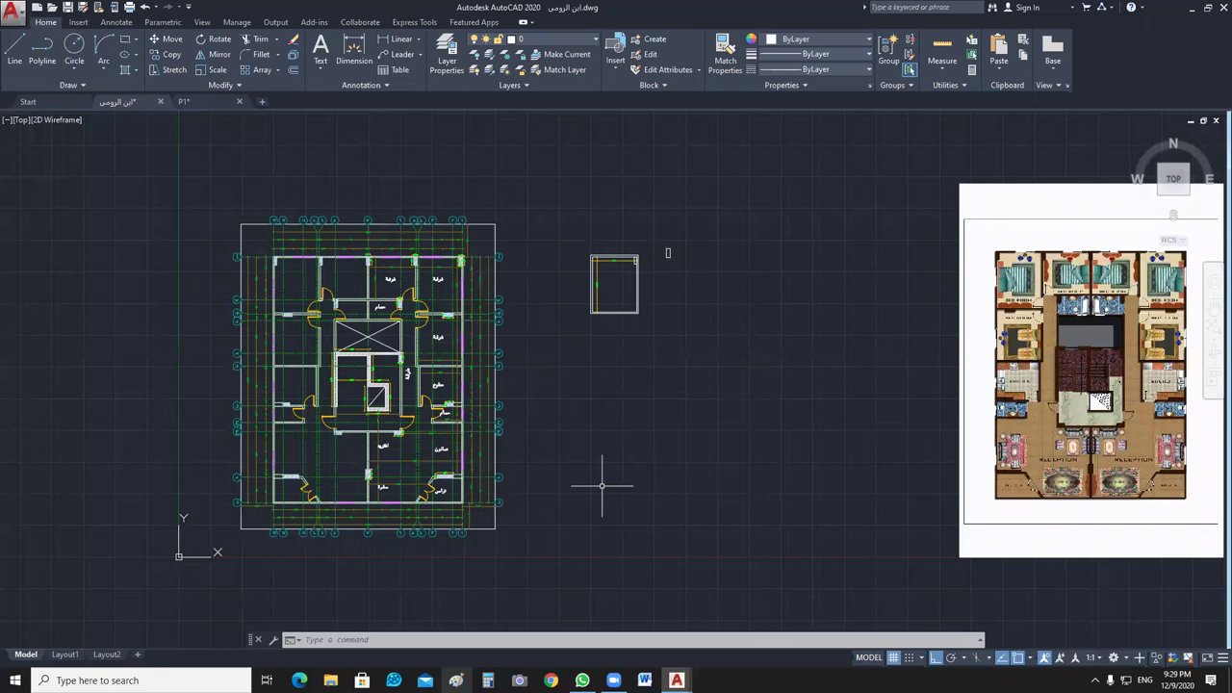
middle_click_drag(602, 485, 659, 469)
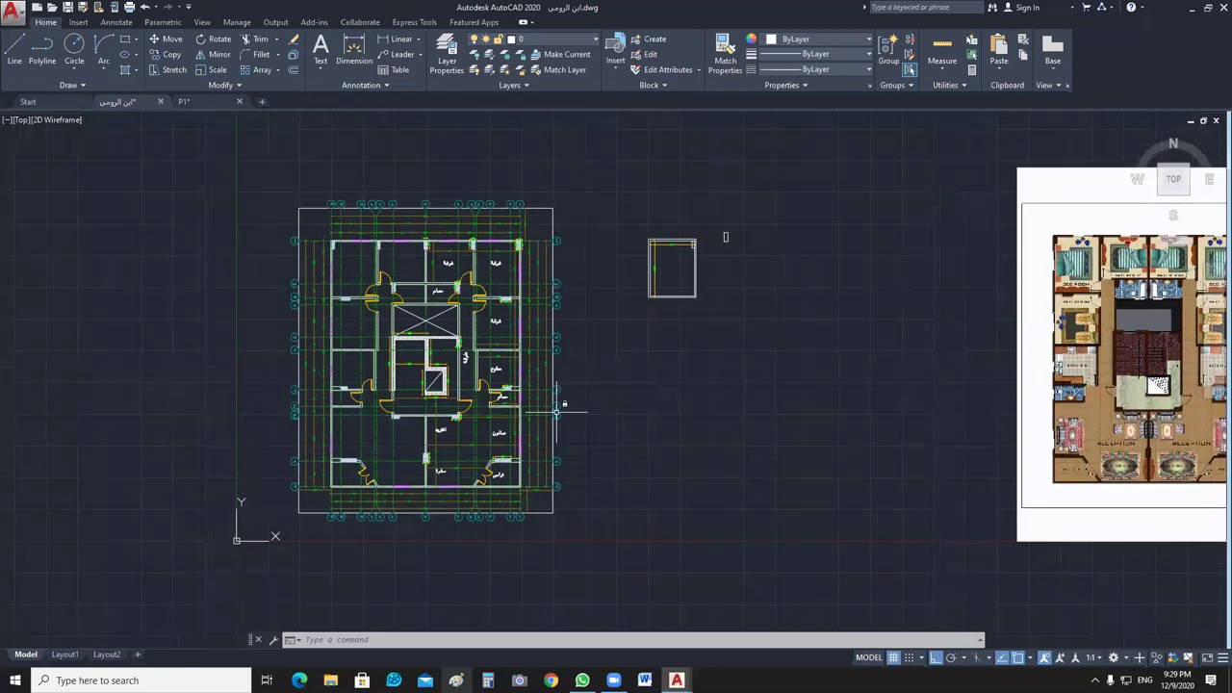
scroll(558, 409, "up", 2)
scroll(816, 491, "down", 2)
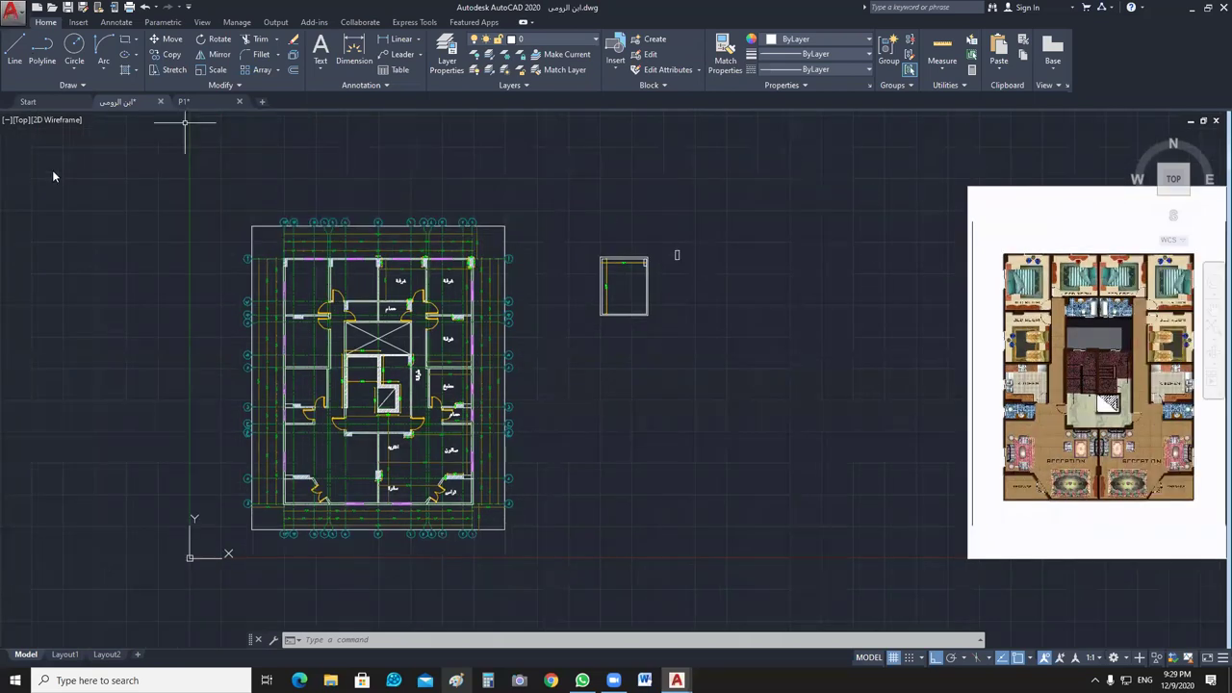
Save a copy of the drawing as MAX.dwg in the BIM ARABIA folder.
mouse_move(52, 170)
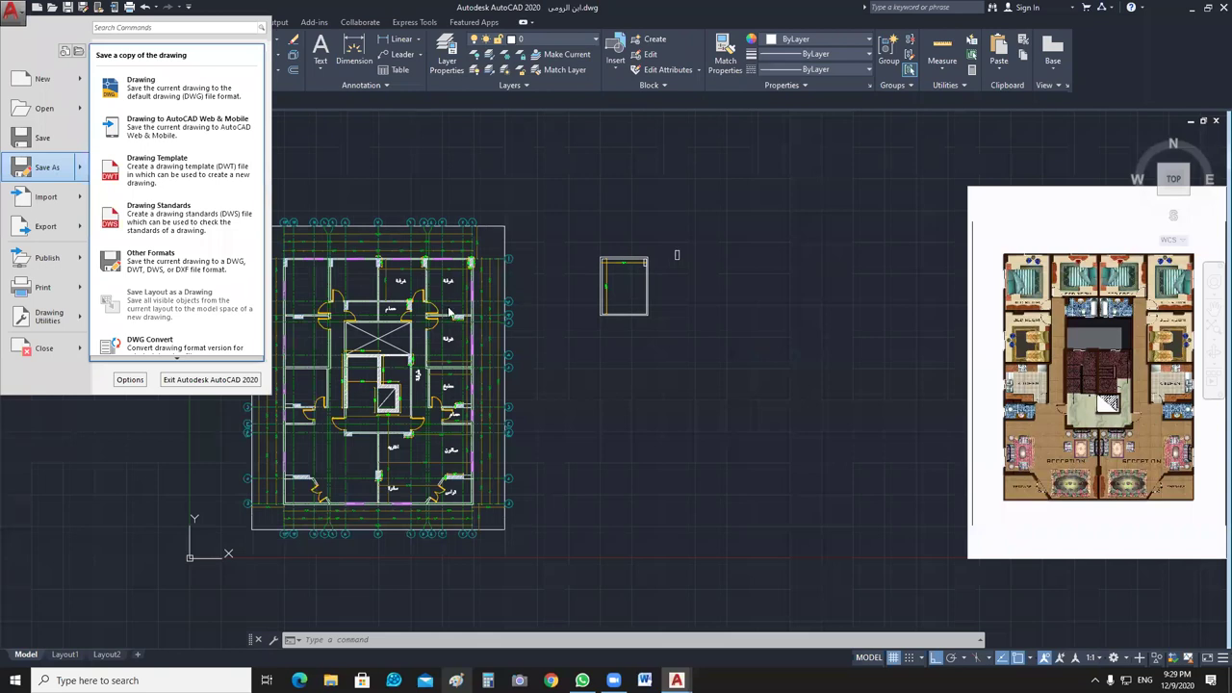
key("ctrl+shift+s")
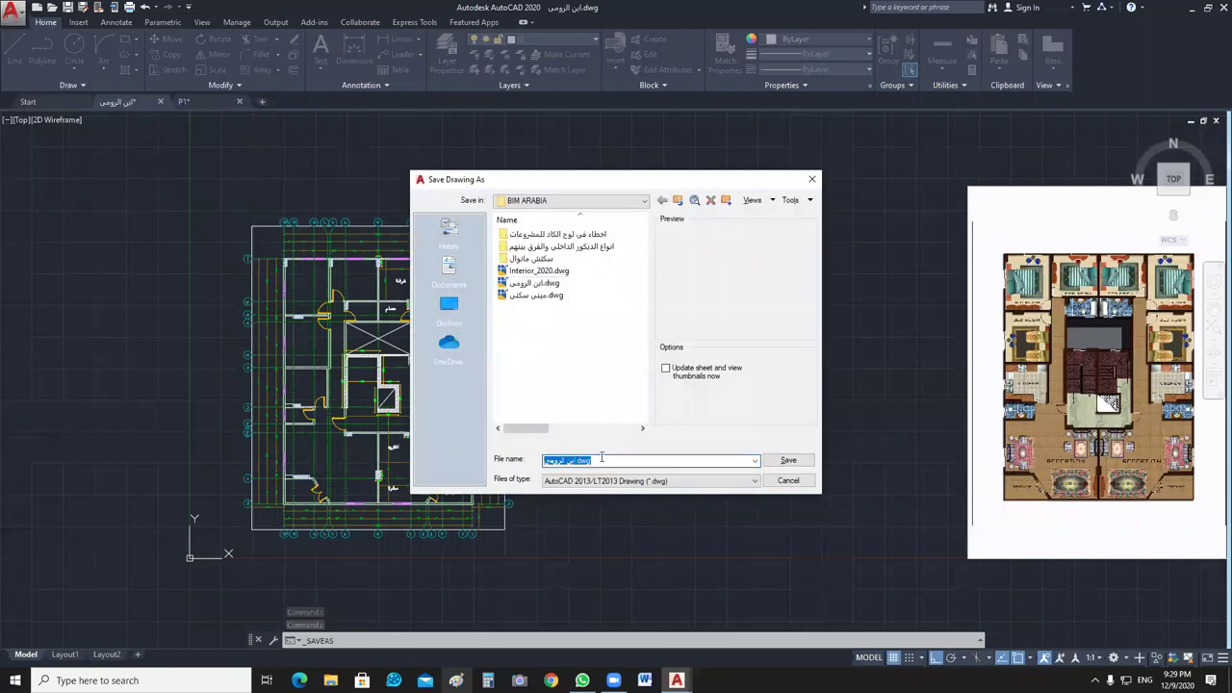
type("MAX")
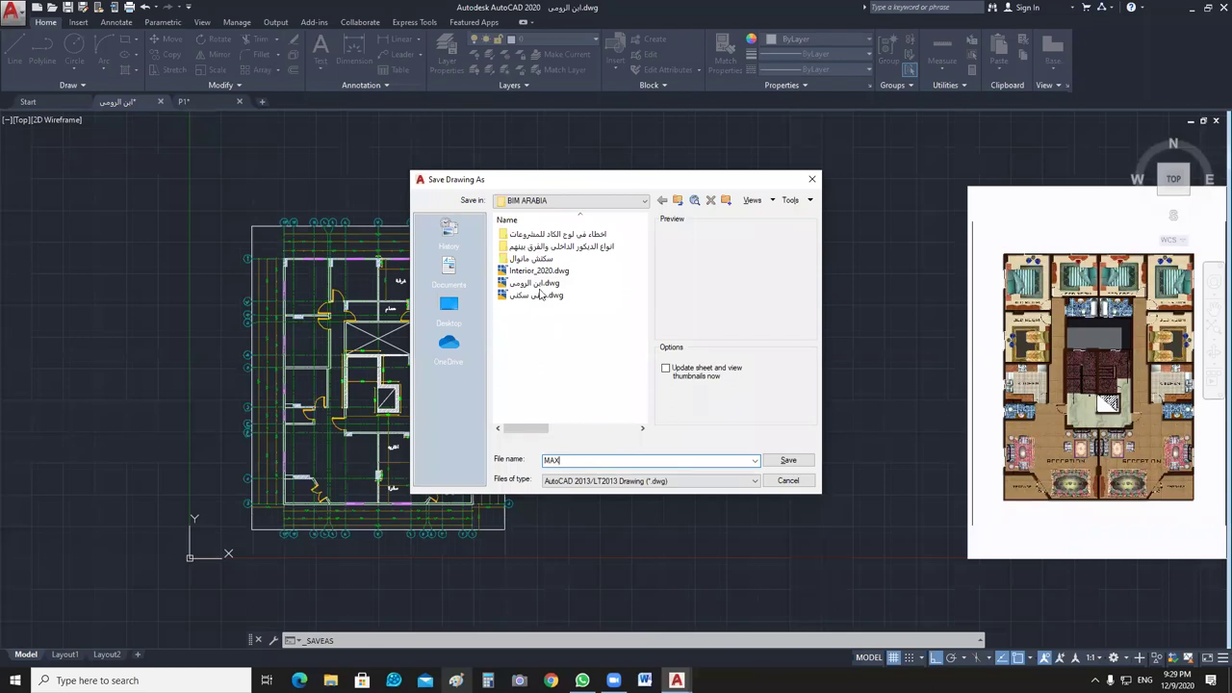
left_click(789, 460)
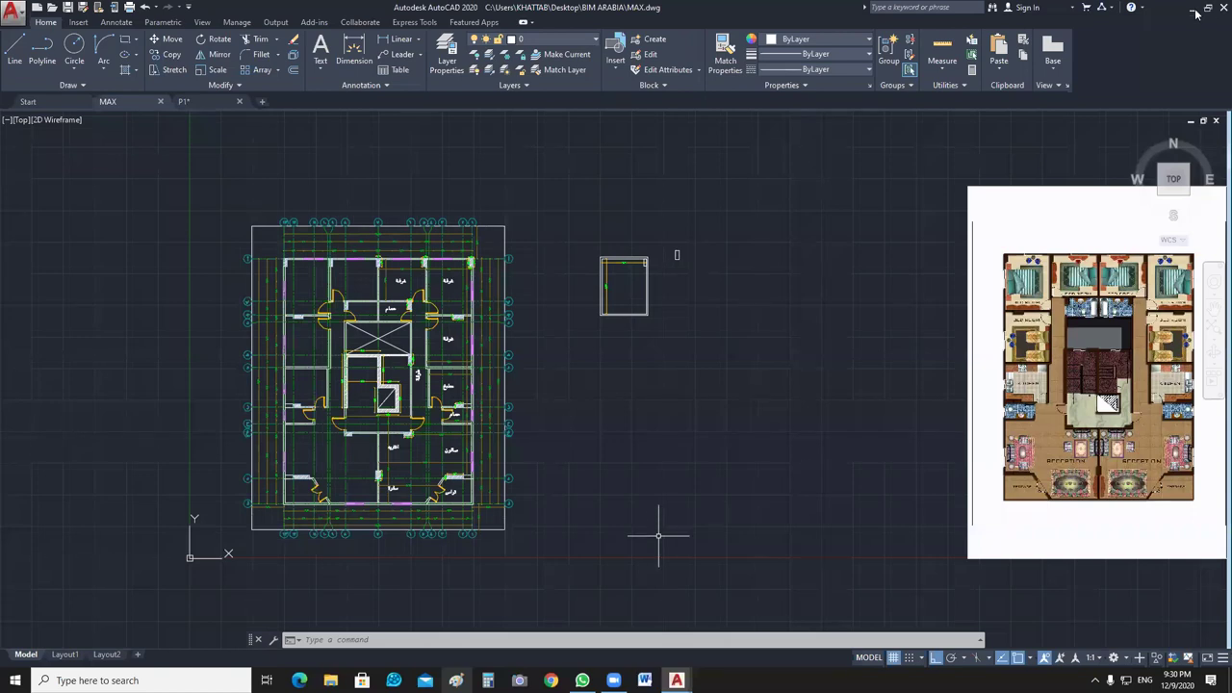
In the BIM ARABIA folder, compare MAX.dwg with the original ابن الرومي.dwg file.
key("ctrl+9")
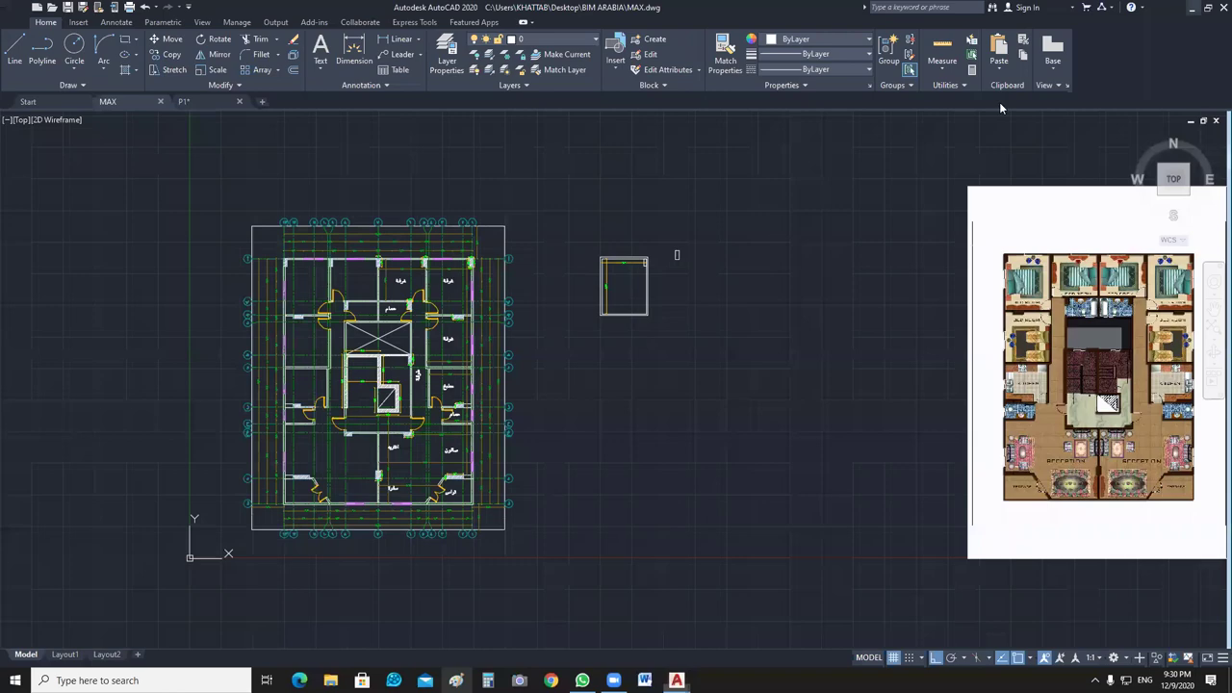
key("super+d")
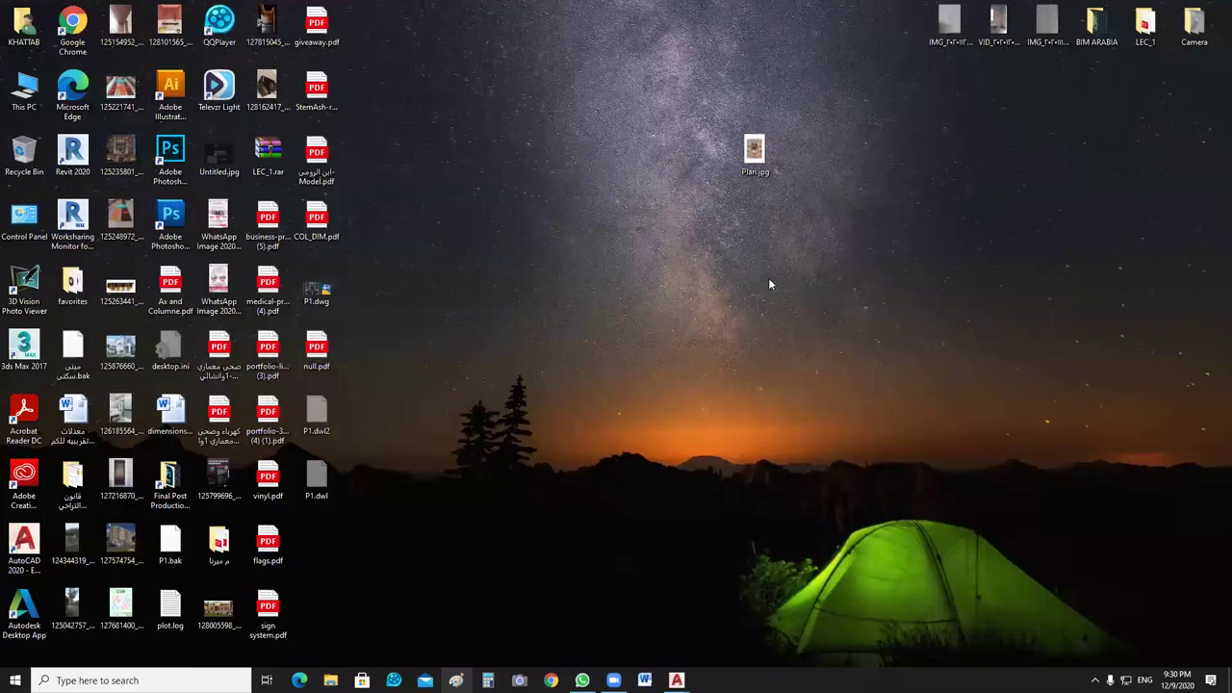
key("alt+Tab")
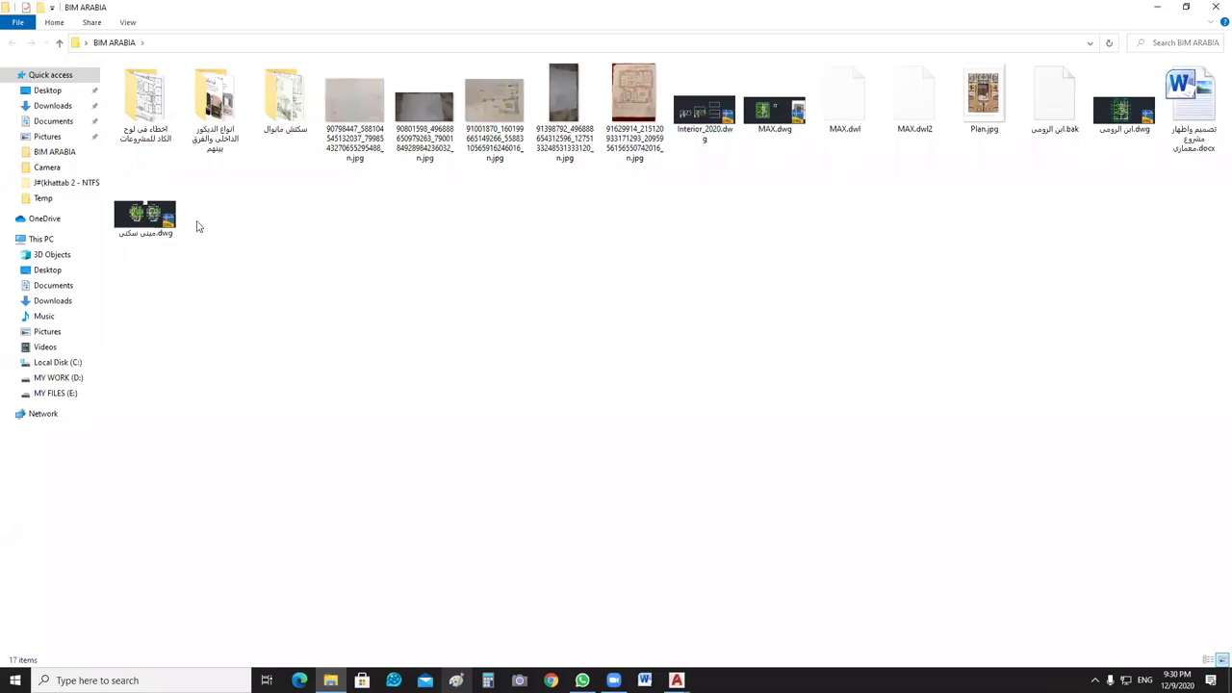
left_click(1124, 113)
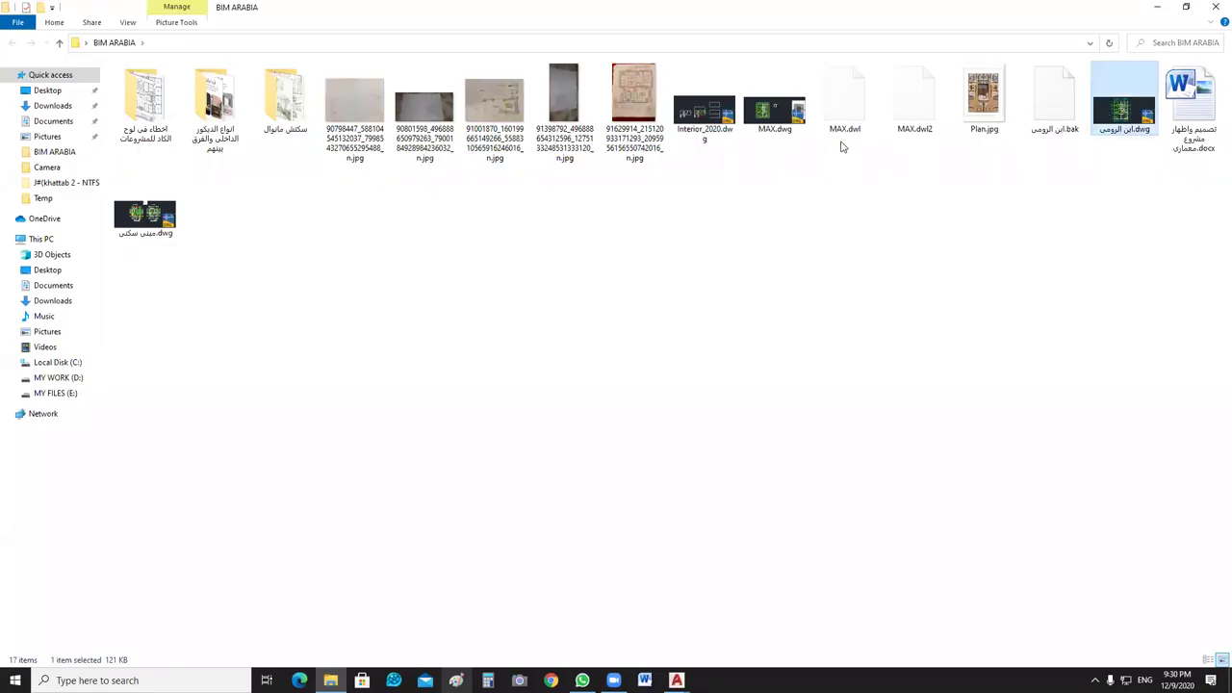
left_click(775, 125)
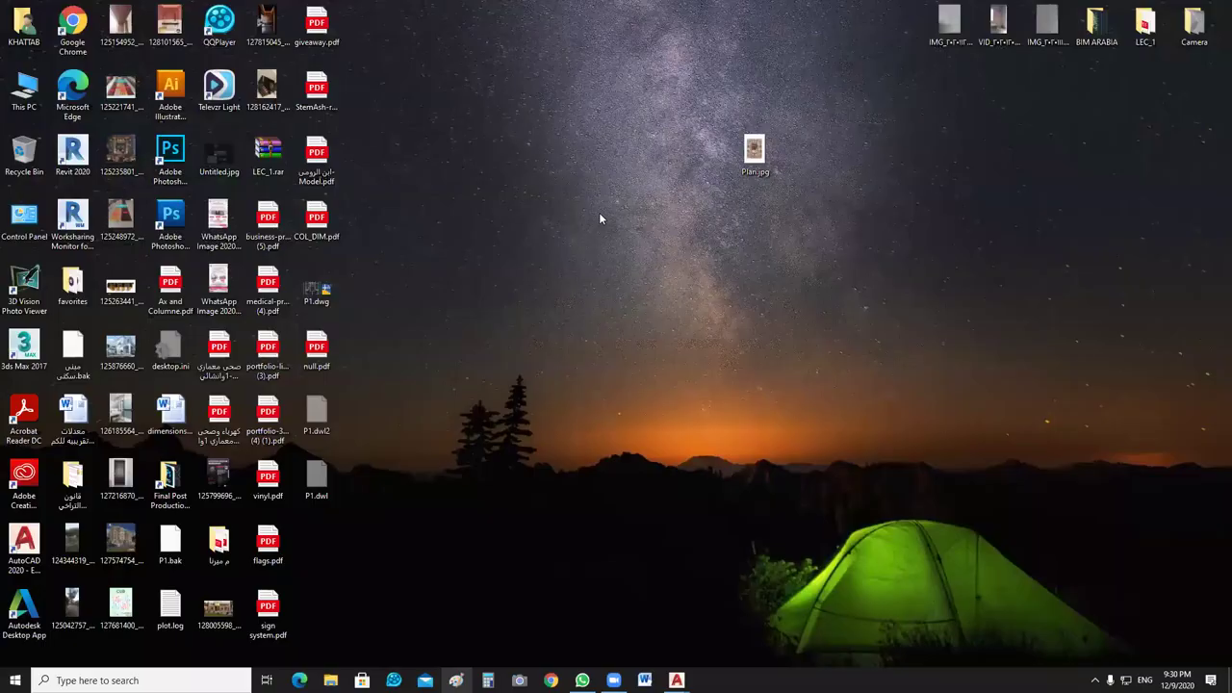
mouse_move(676, 680)
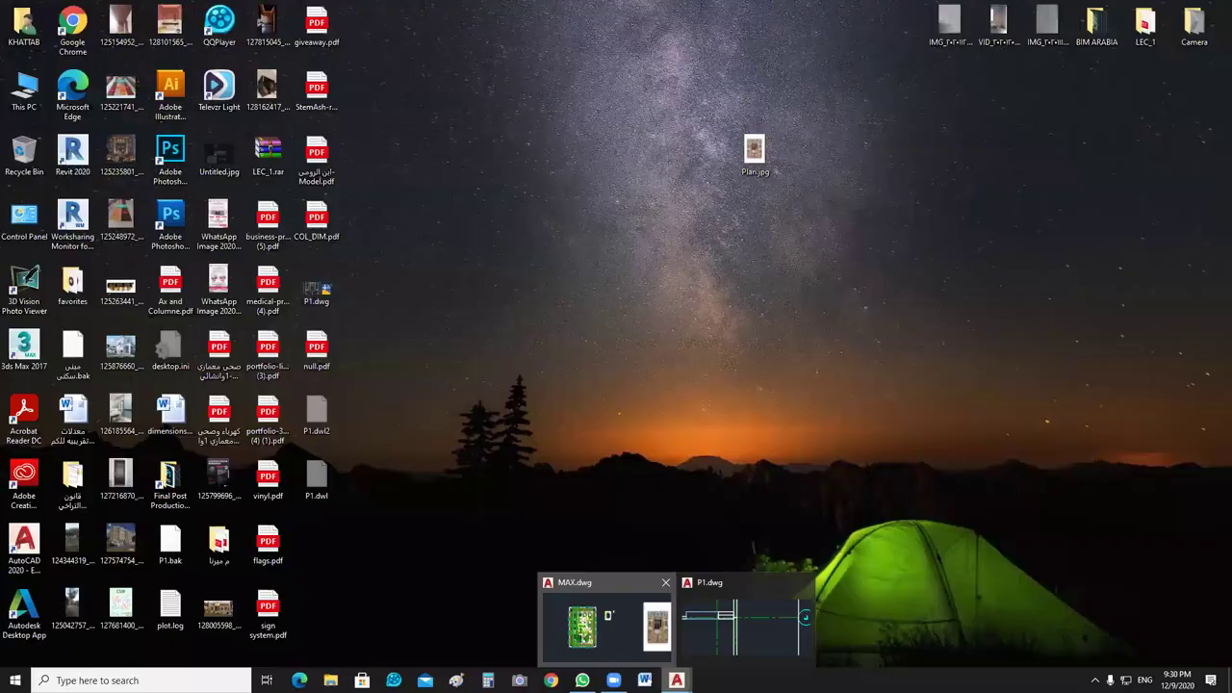
Return to MAX.dwg, close the layers list, and pan the plan slightly right.
left_click(607, 624)
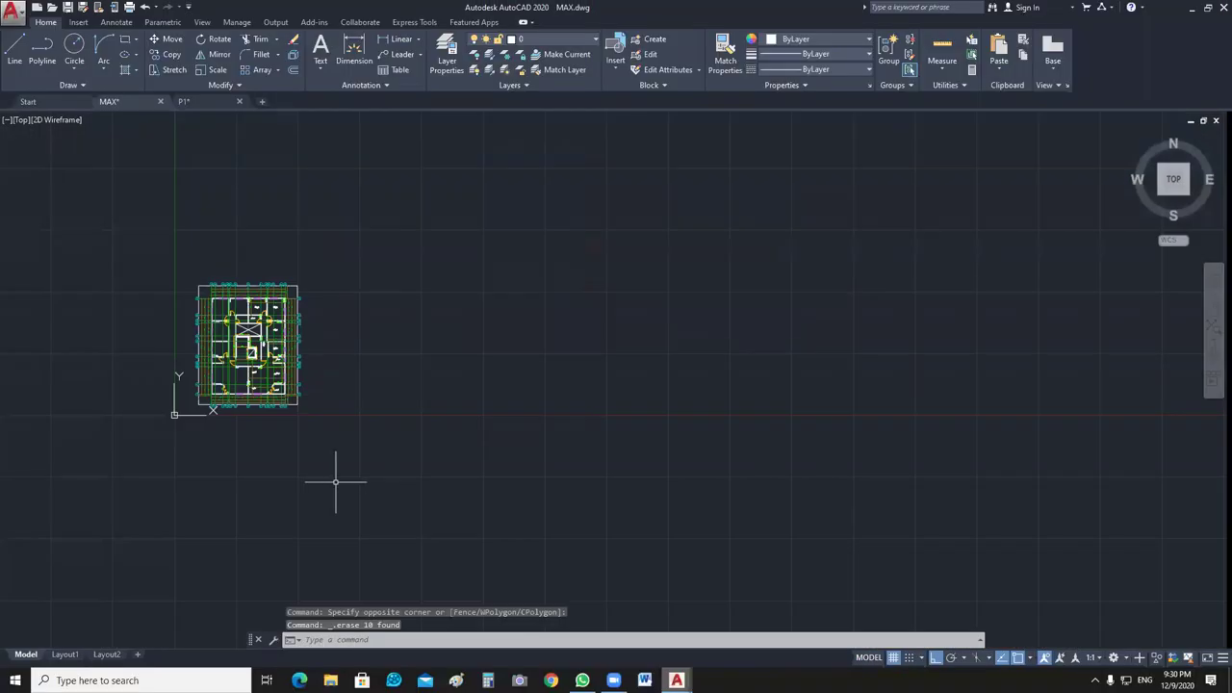
scroll(189, 360, "up", 4)
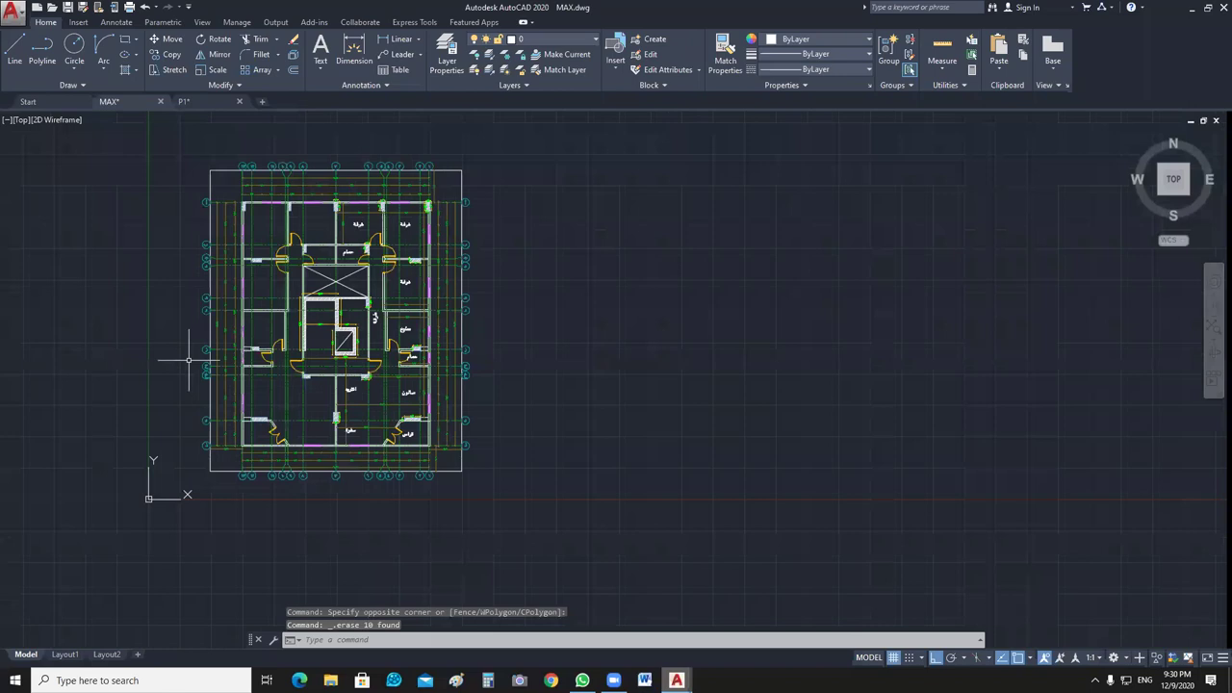
scroll(189, 359, "up", 2)
scroll(513, 304, "up", 4)
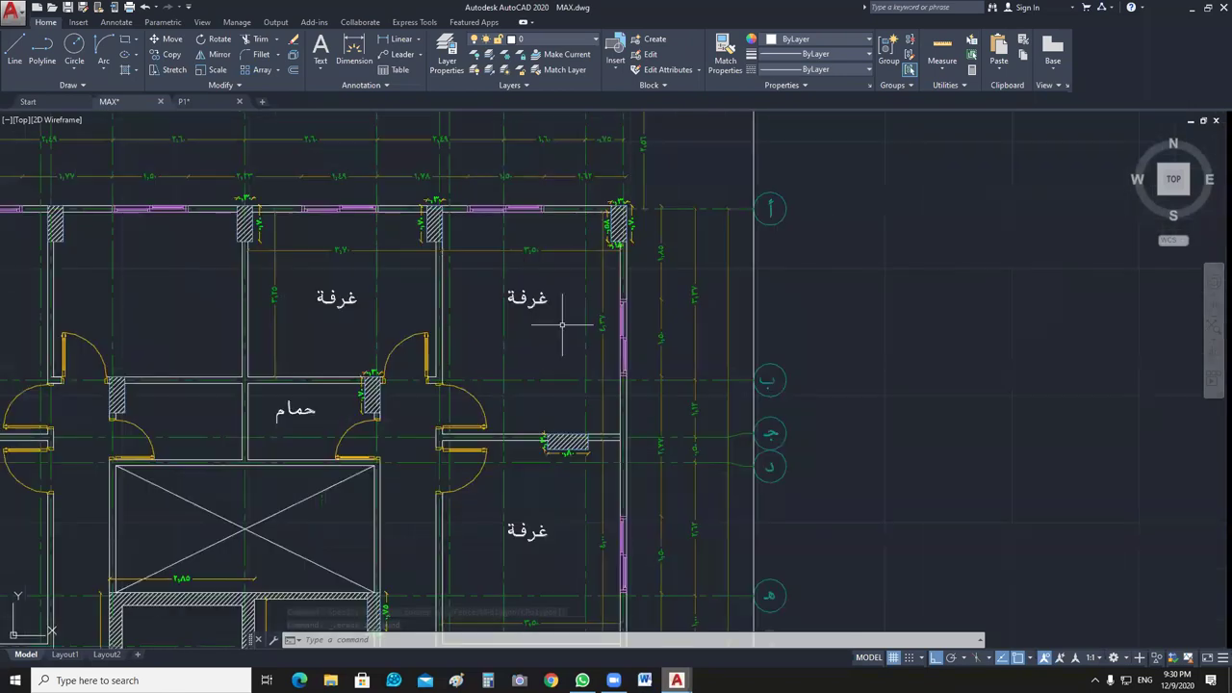
scroll(562, 324, "down", 4)
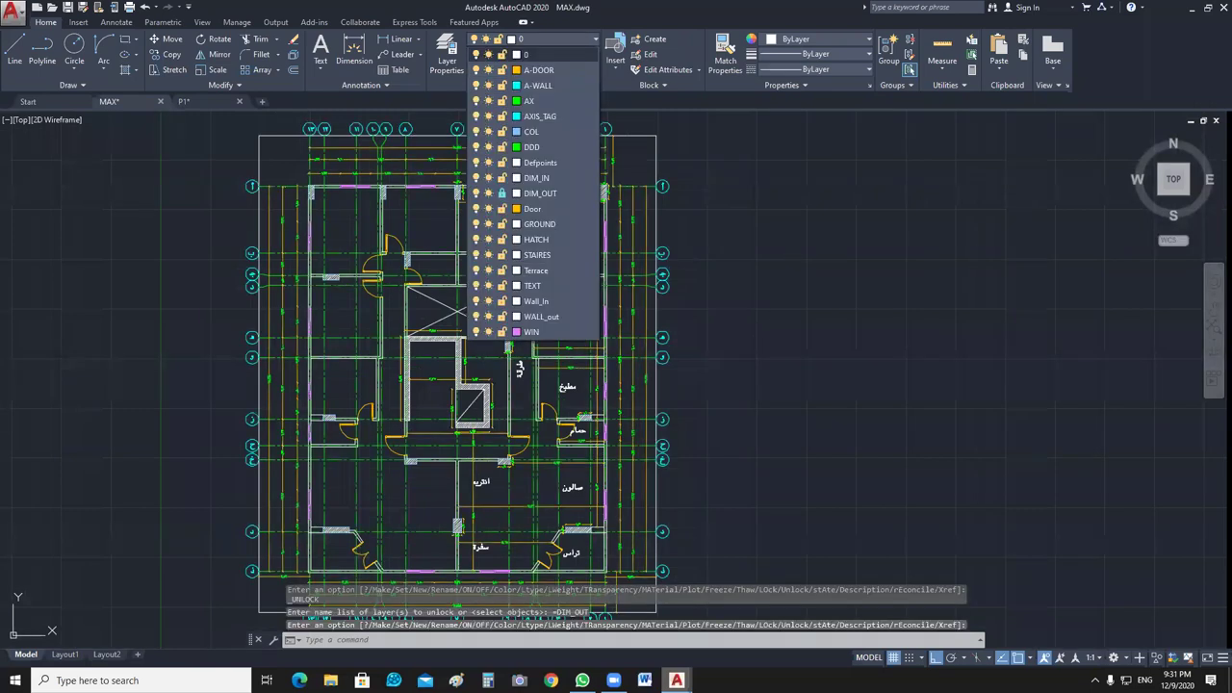
left_click(765, 325)
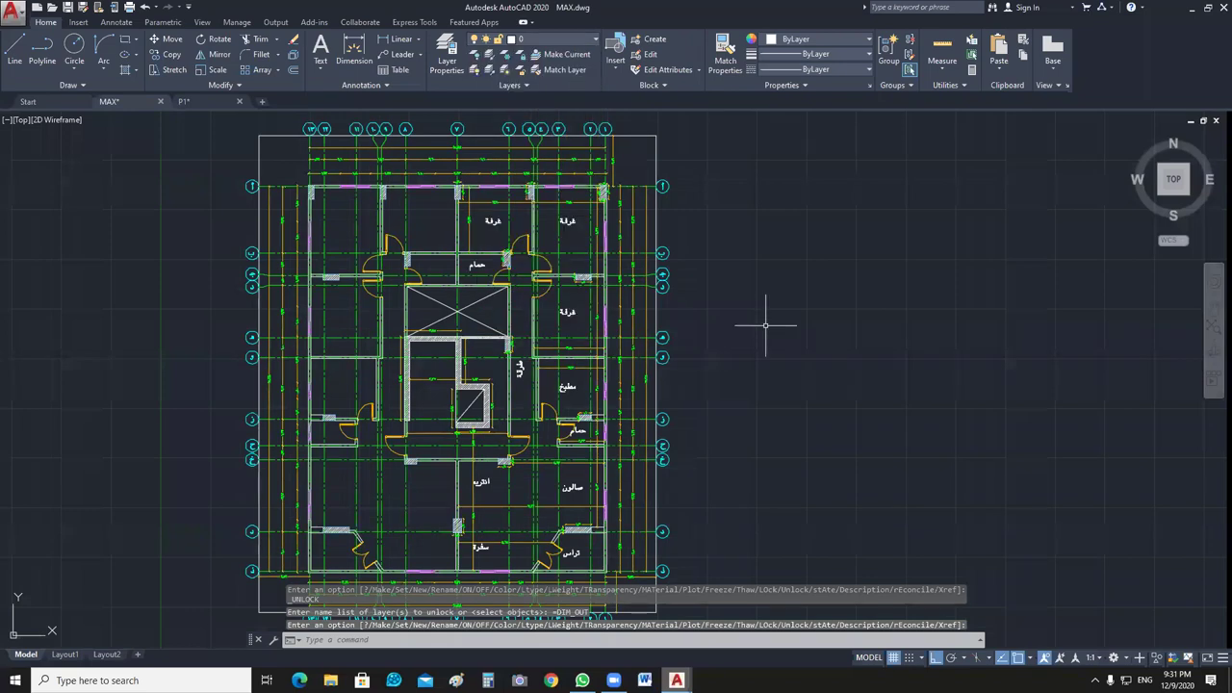
middle_click_drag(739, 290, 794, 294)
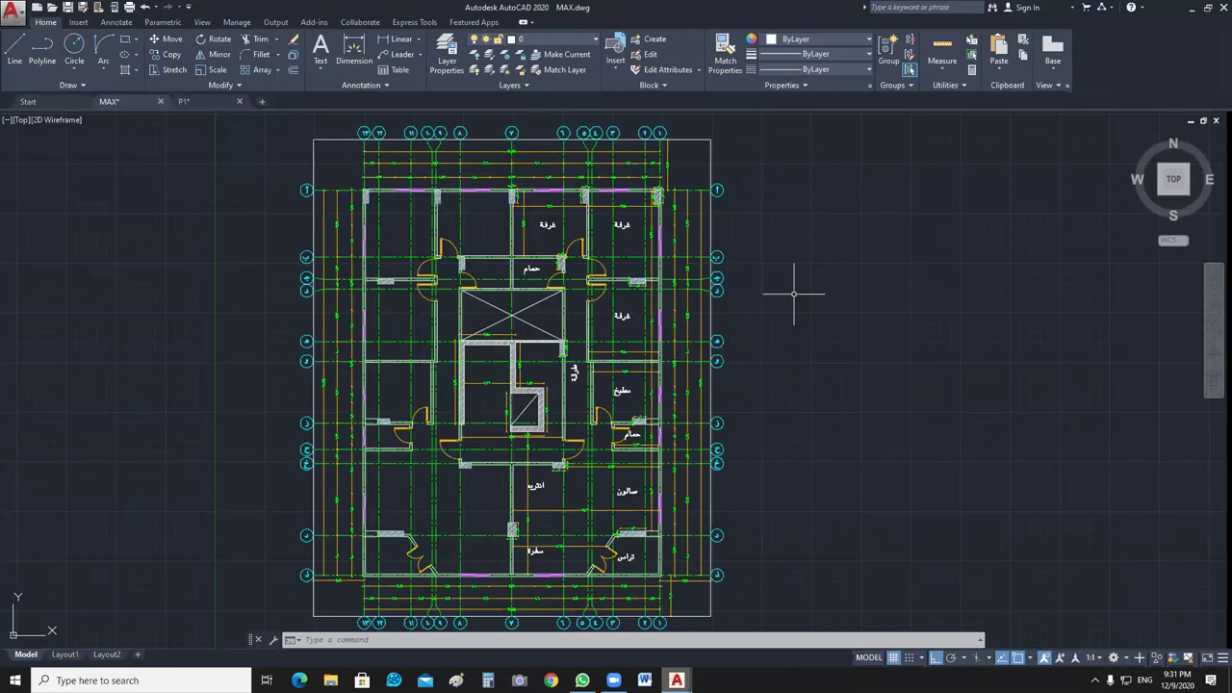
Delete all grid axes and their bubbles using Select Similar.
left_click(769, 124)
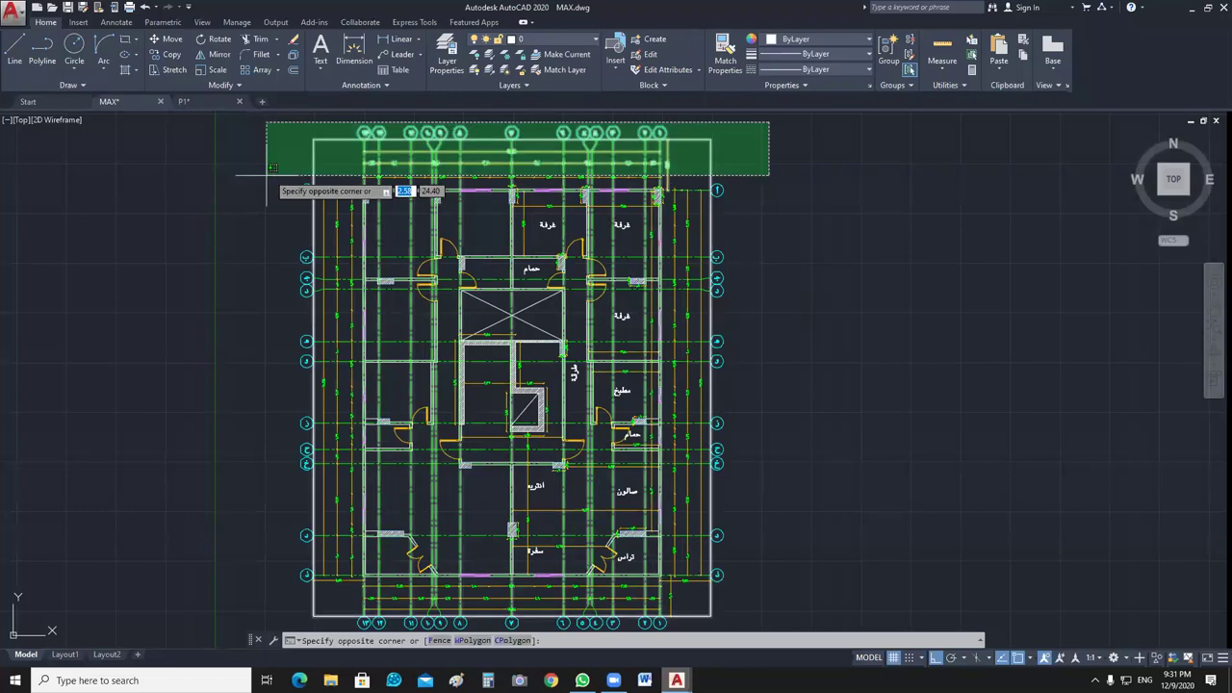
right_click(913, 395)
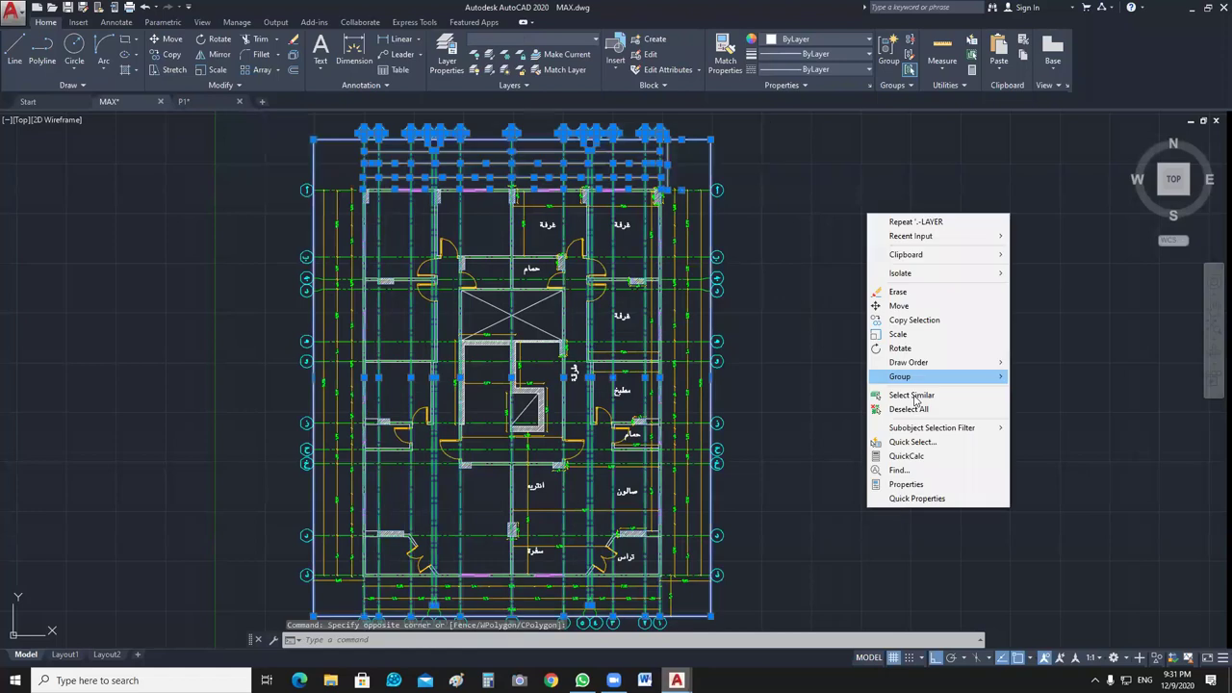
left_click(876, 394)
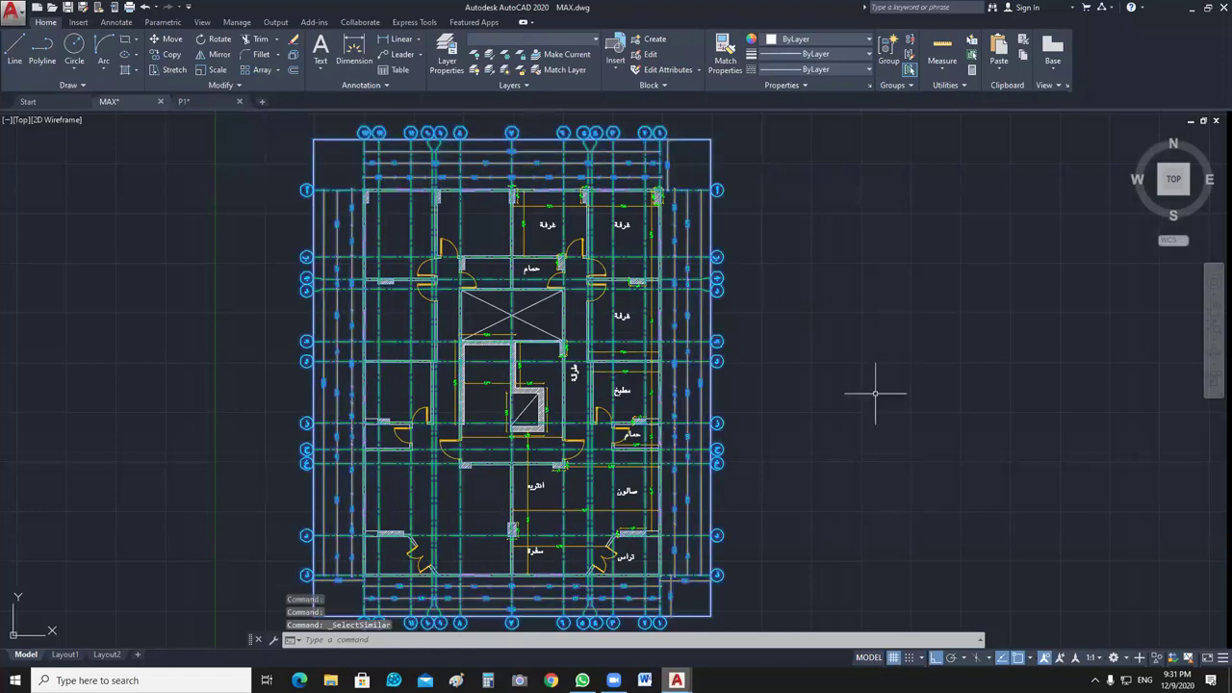
key("Delete")
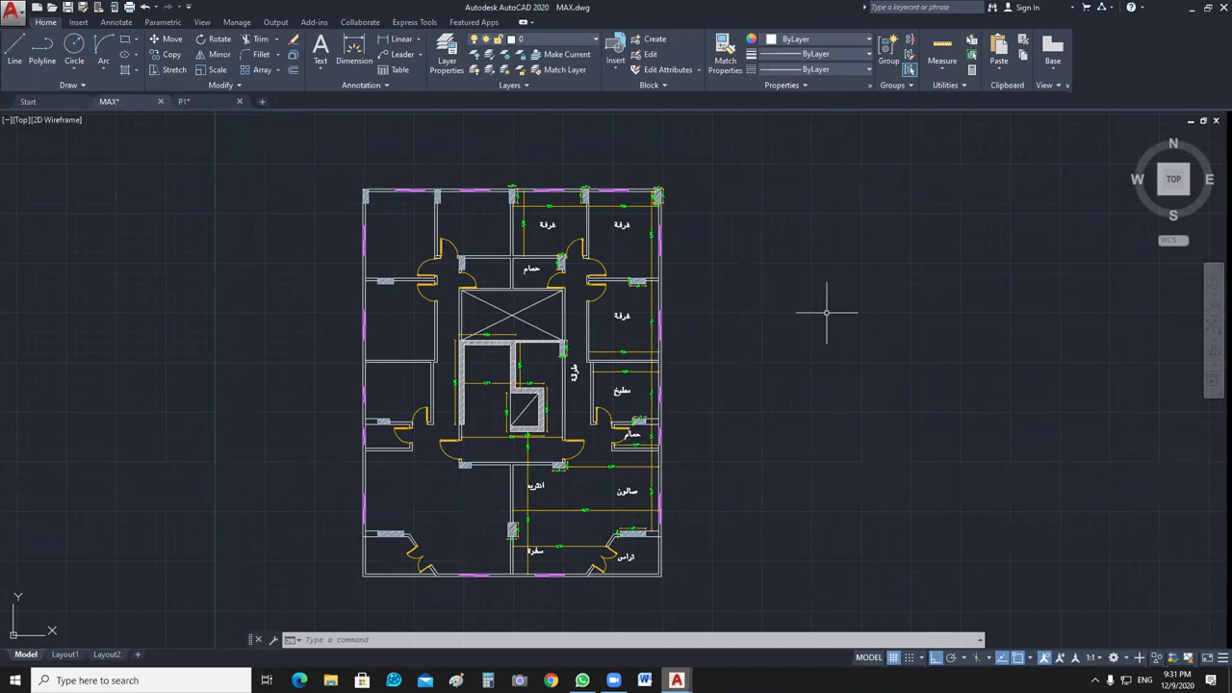
Delete the wall hatching across the plan.
scroll(658, 289, "up", 4)
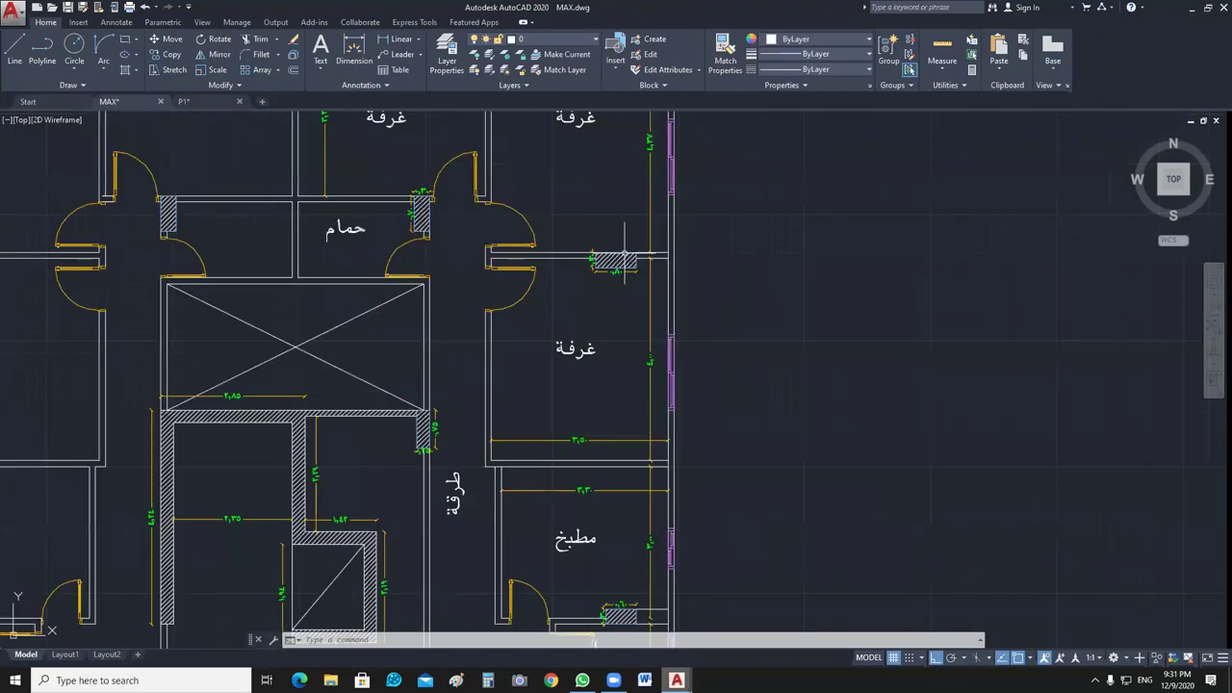
left_click(612, 259)
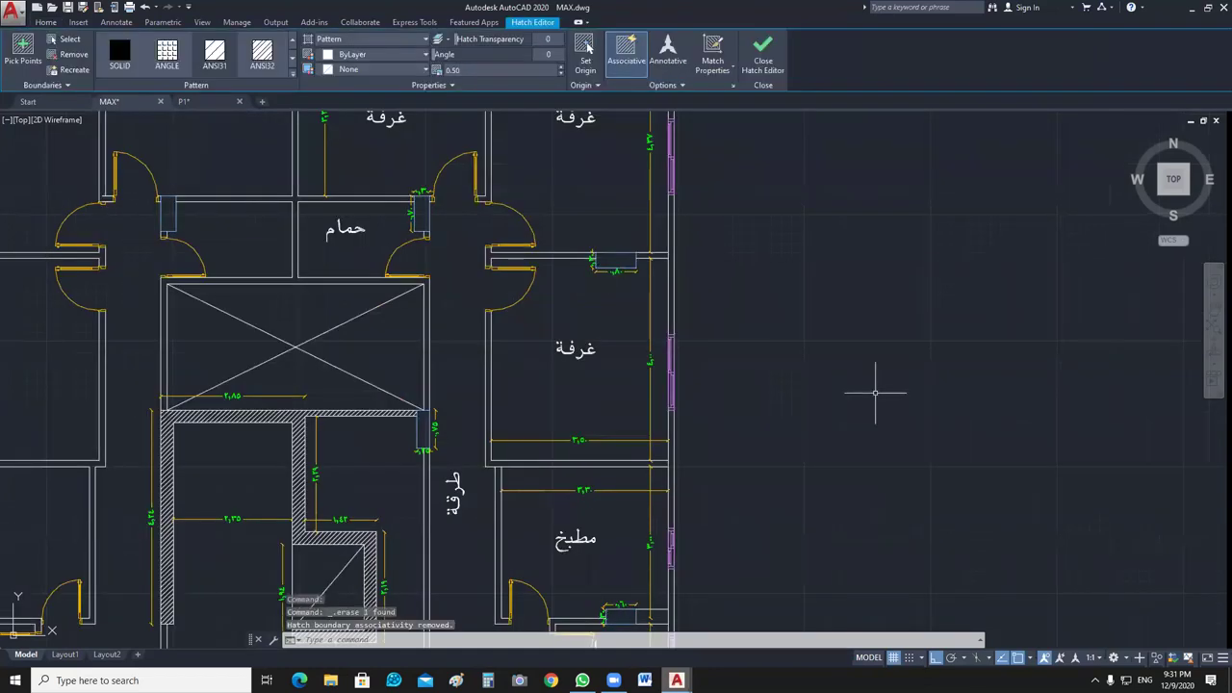
key("Delete")
Delete all dimensions similar to a vertical dimension on the plan.
left_click(651, 351)
right_click(726, 295)
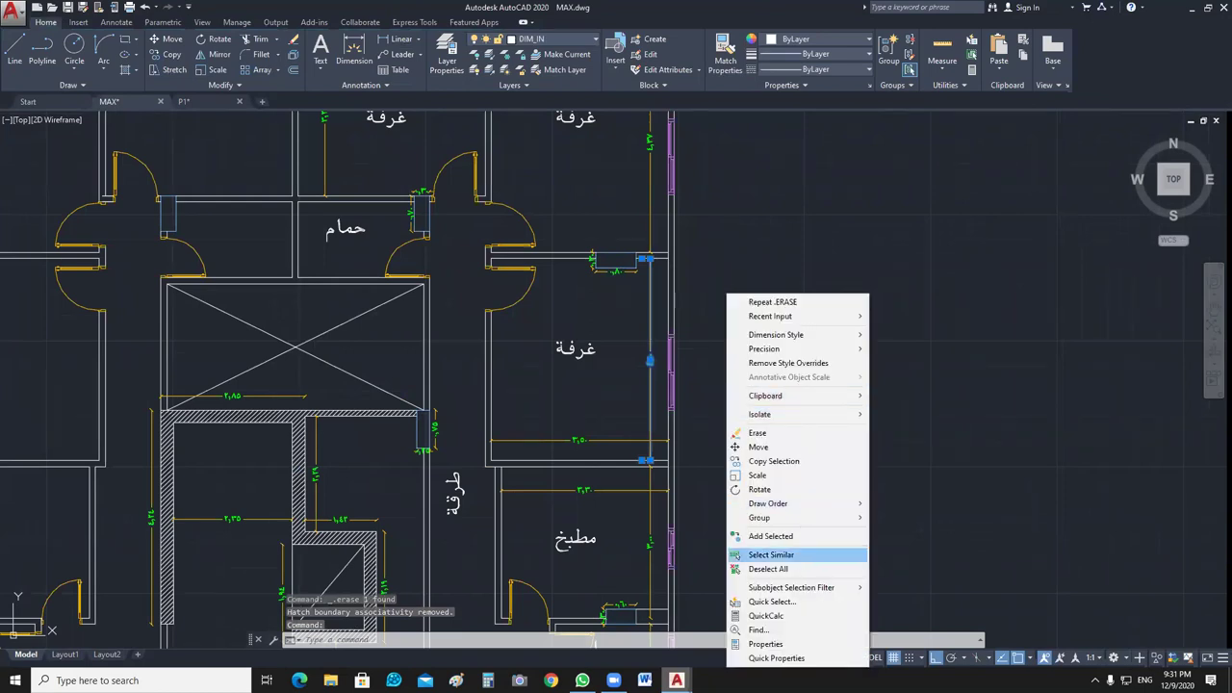
left_click(760, 554)
key("Delete")
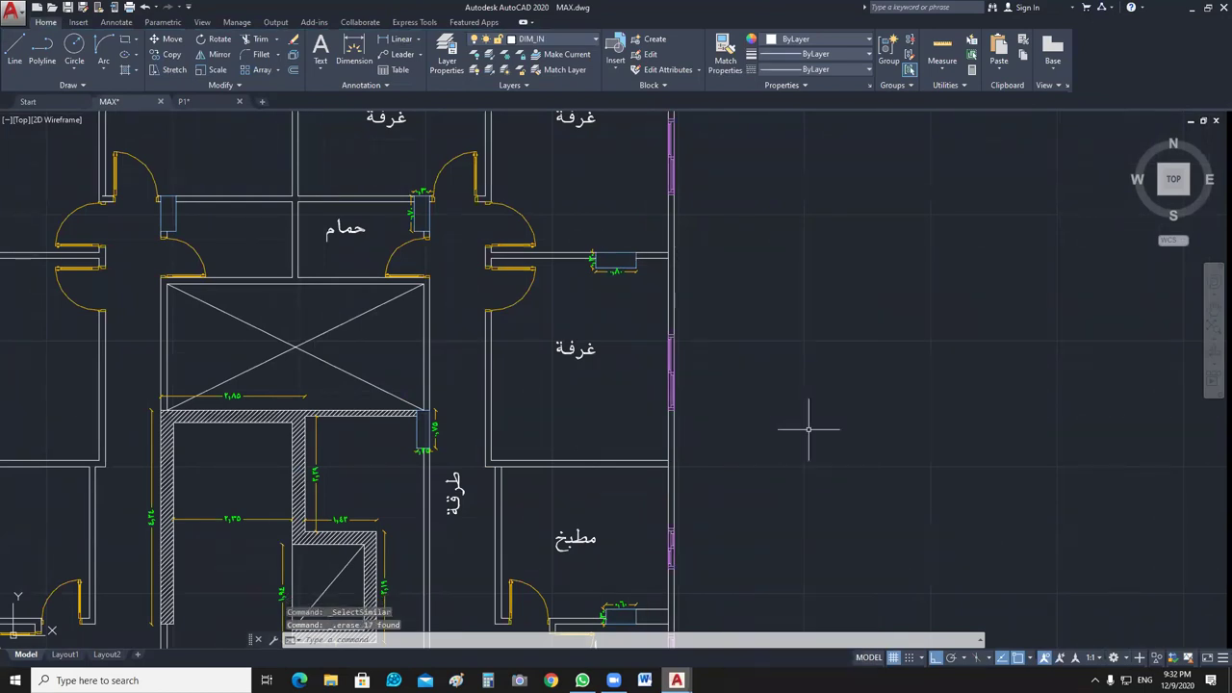
Delete the hatching on the stair-core walls.
scroll(809, 430, "down", 4)
scroll(593, 460, "up", 4)
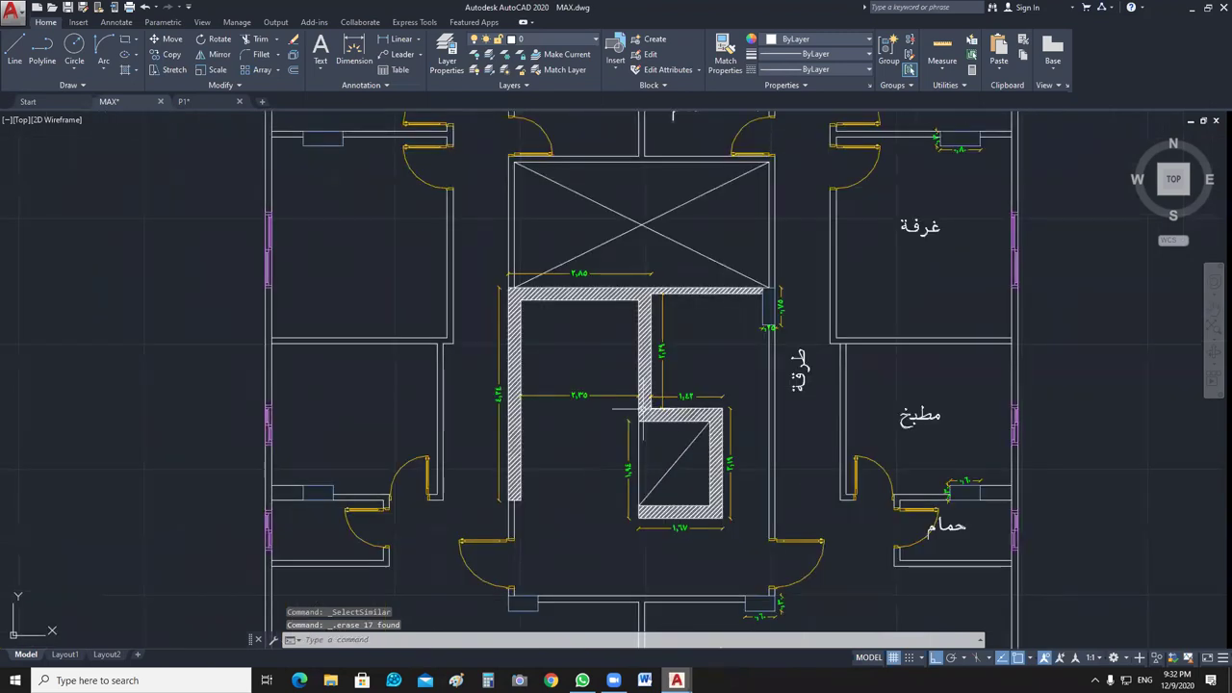
left_click(642, 409)
key("Delete")
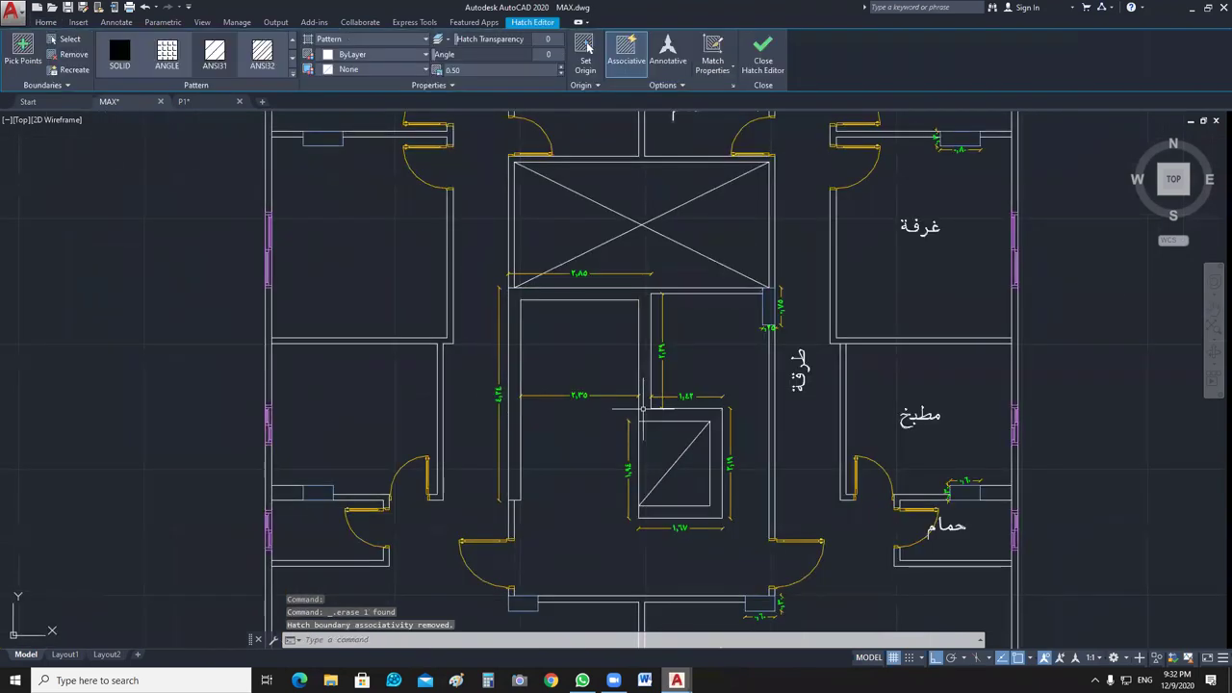
Erase the remaining similar dimensions and recenter the floor plan.
scroll(828, 463, "down", 4)
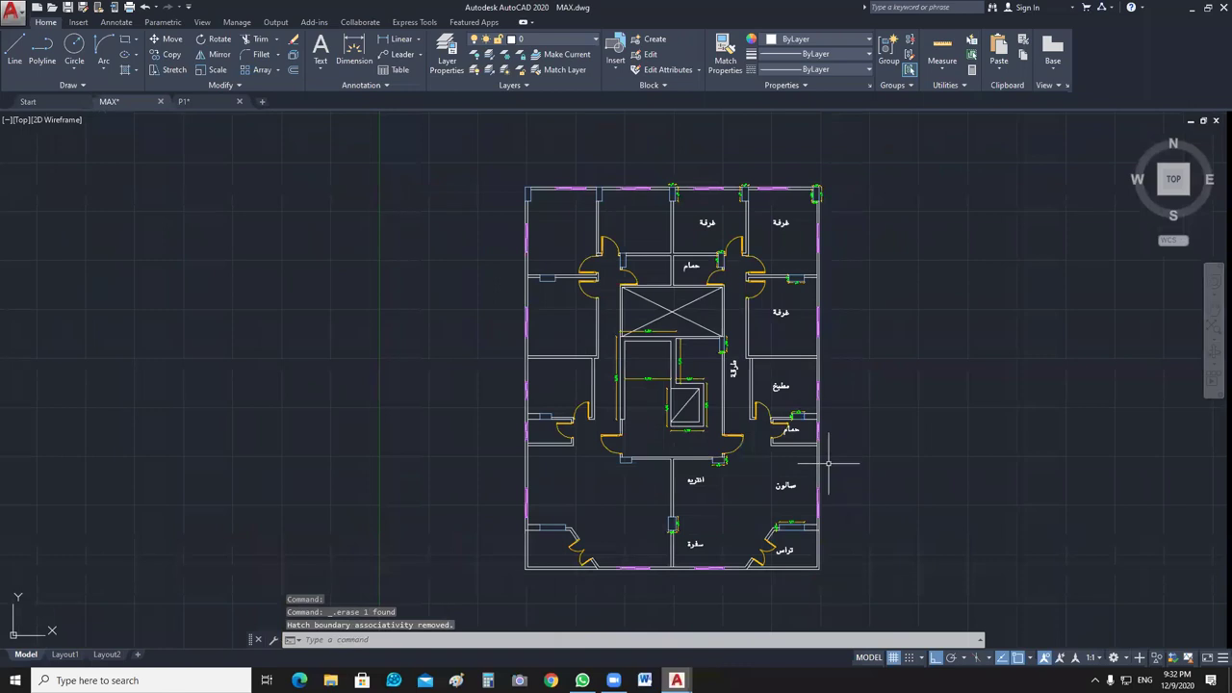
scroll(658, 332, "up", 5)
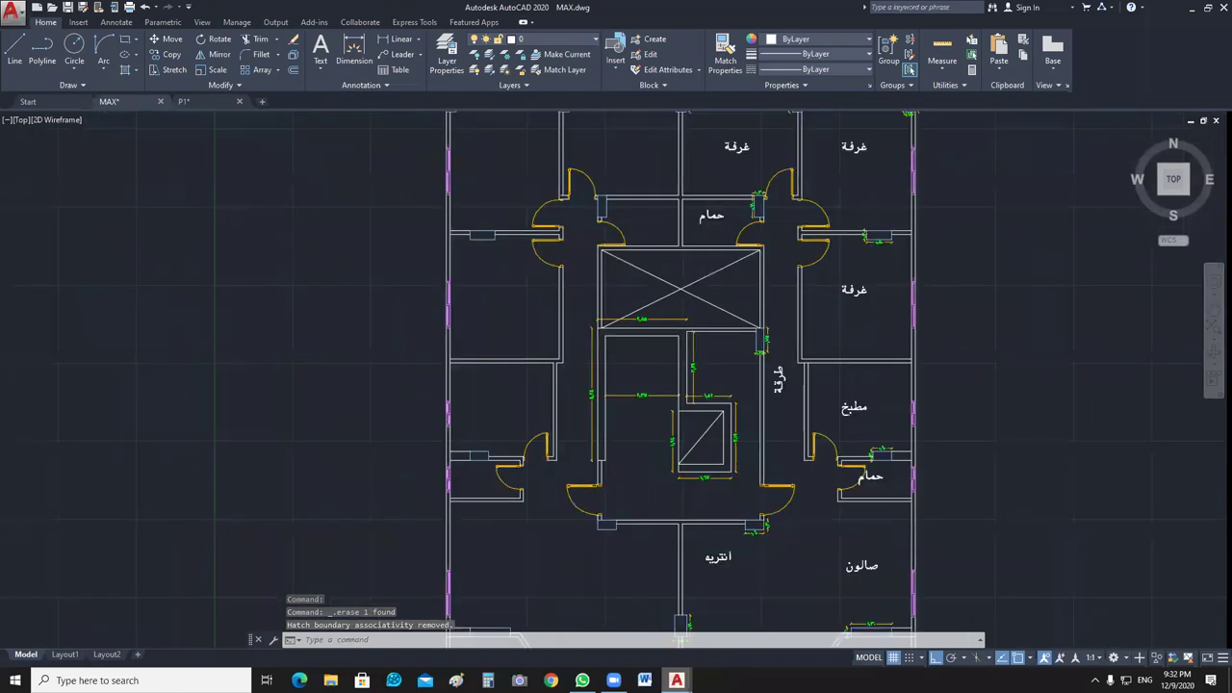
left_click(662, 301)
right_click(137, 278)
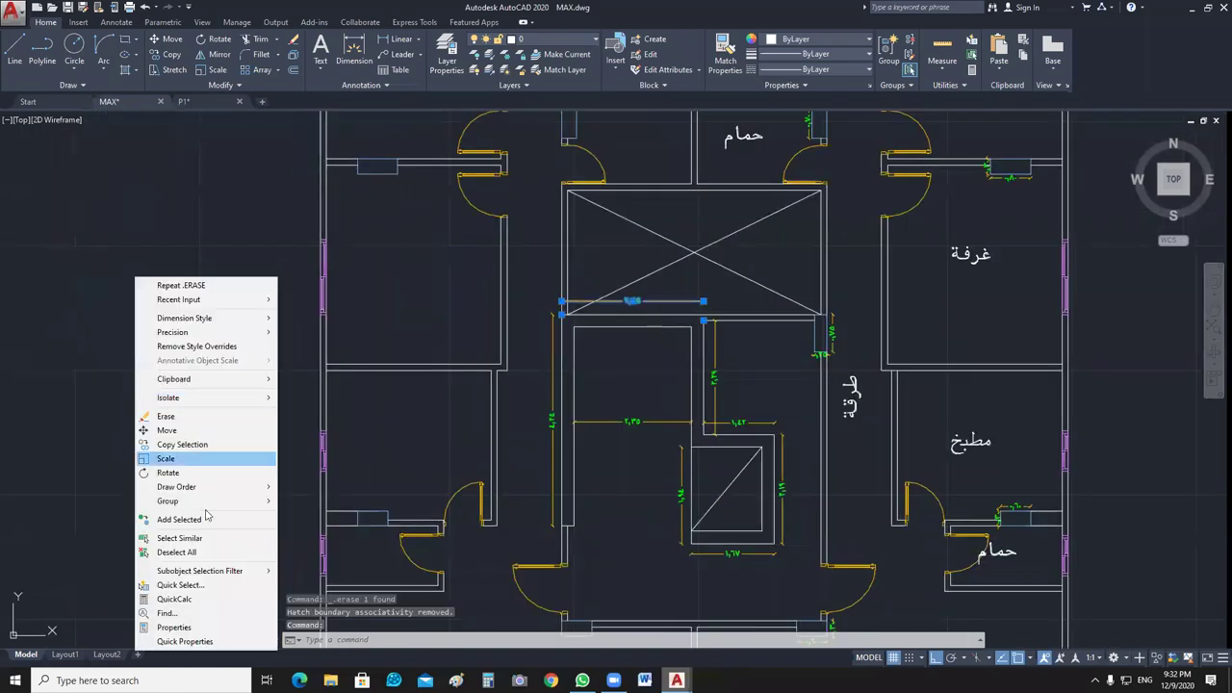
left_click(197, 538)
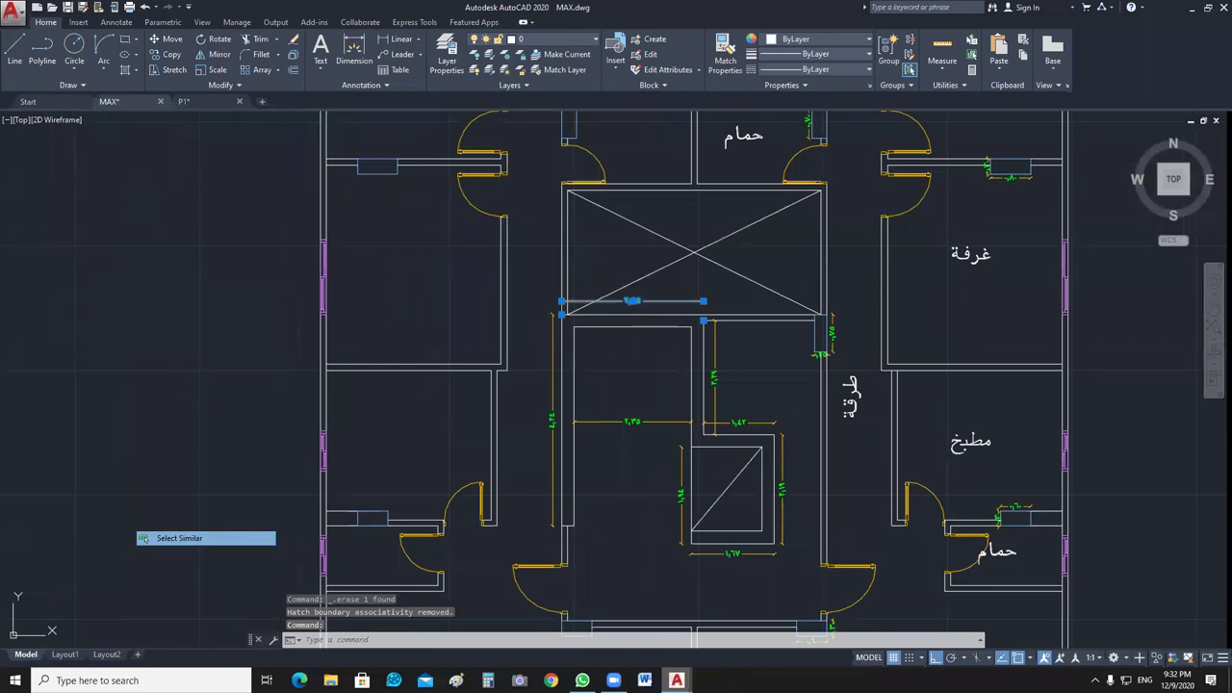
scroll(841, 409, "down", 6)
key("Delete")
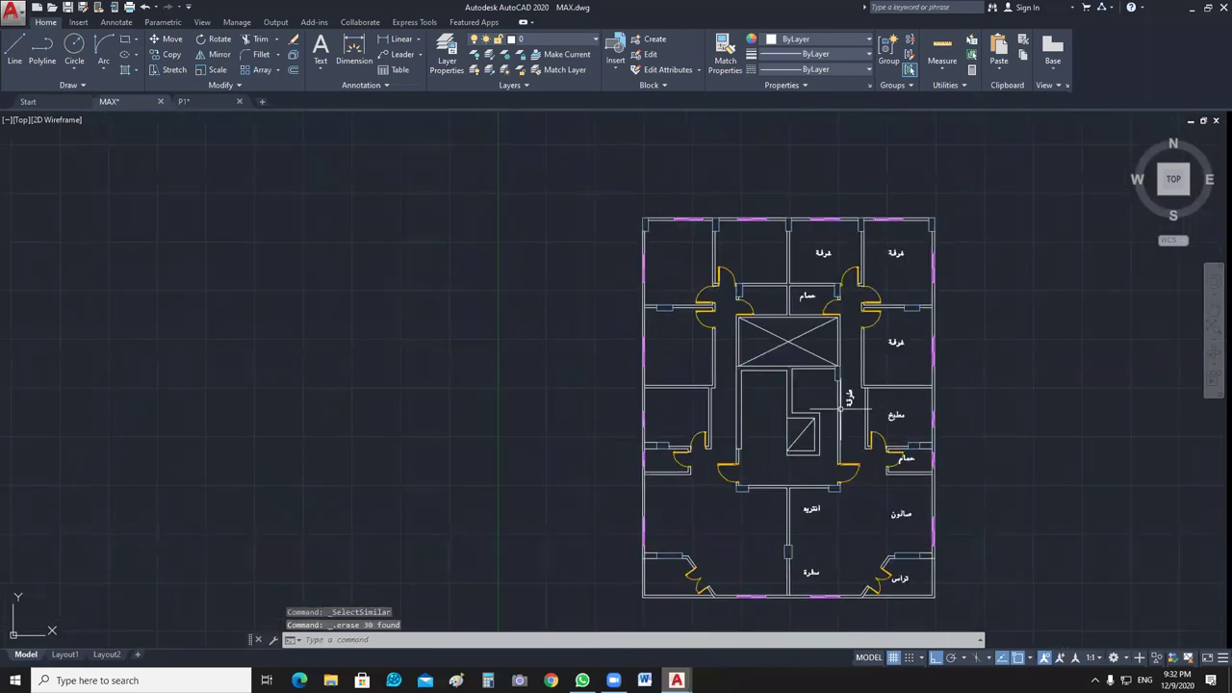
middle_click_drag(893, 429, 764, 391)
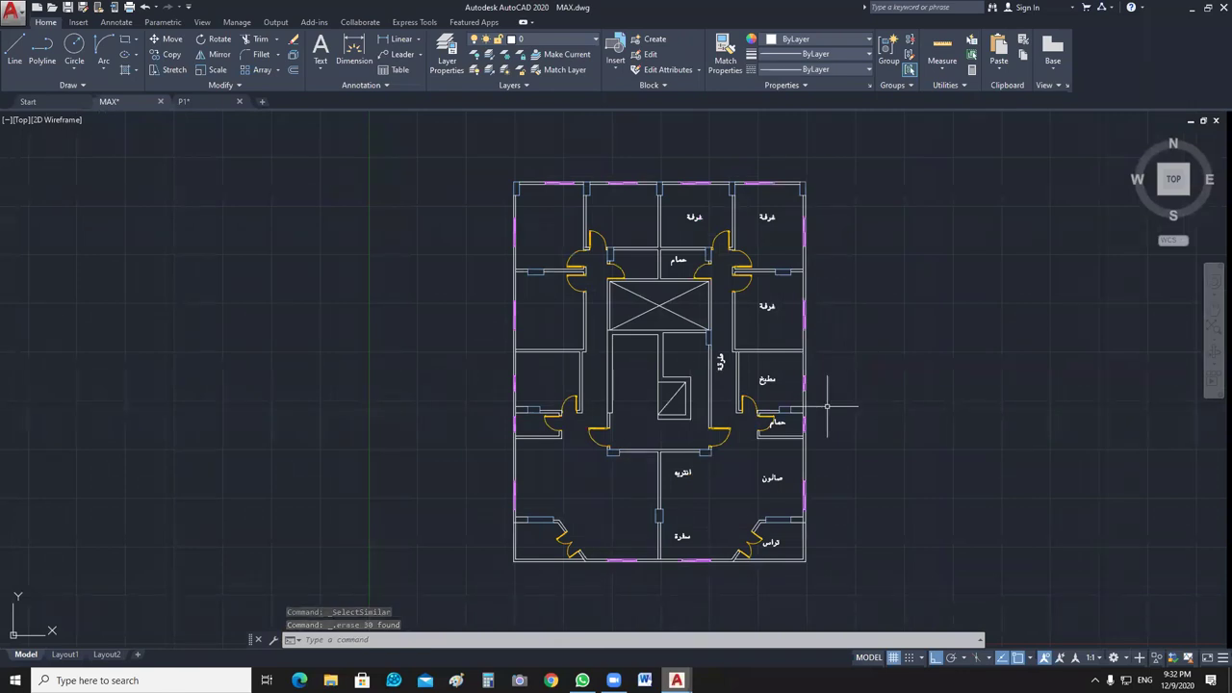
middle_click_drag(755, 381, 731, 394)
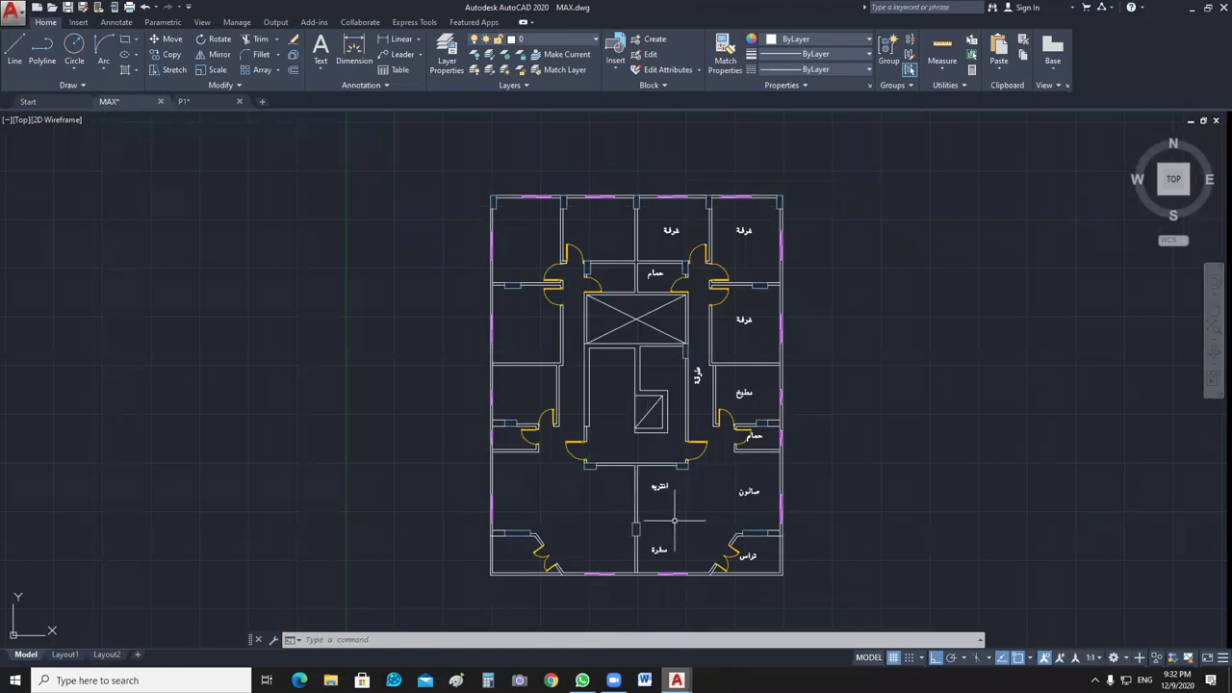
middle_click_drag(674, 519, 650, 537)
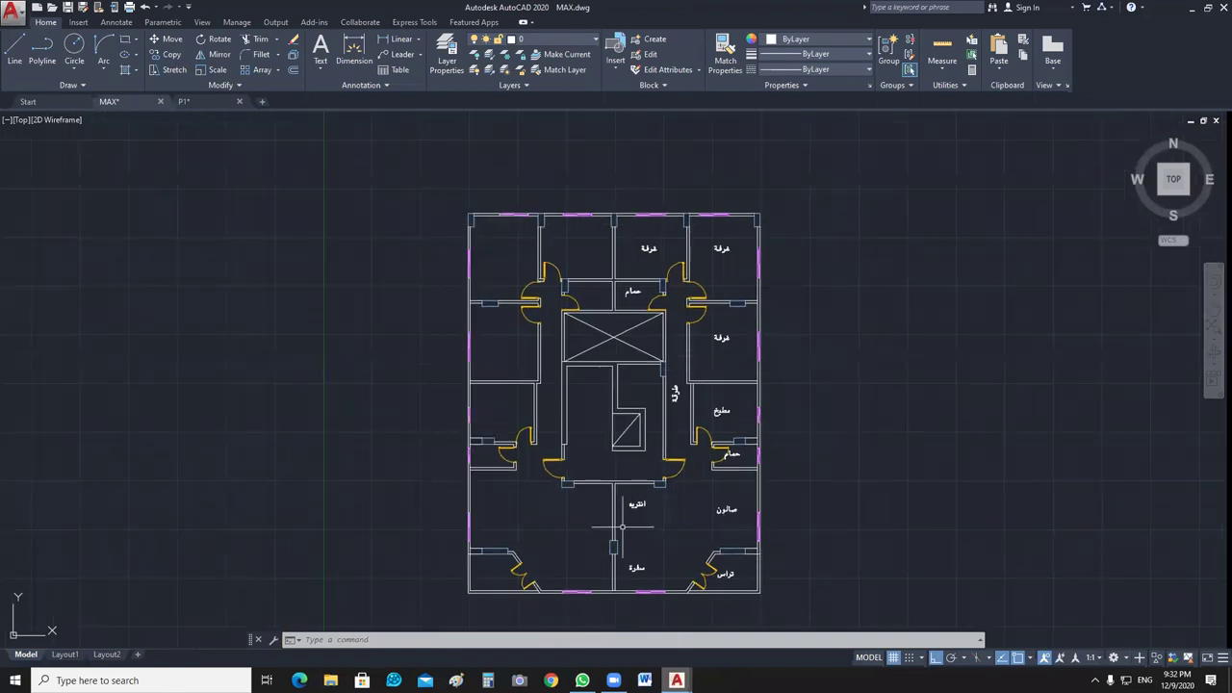
Delete the left strip of rooms and the upper-left rooms with crossing windows.
left_click(526, 159)
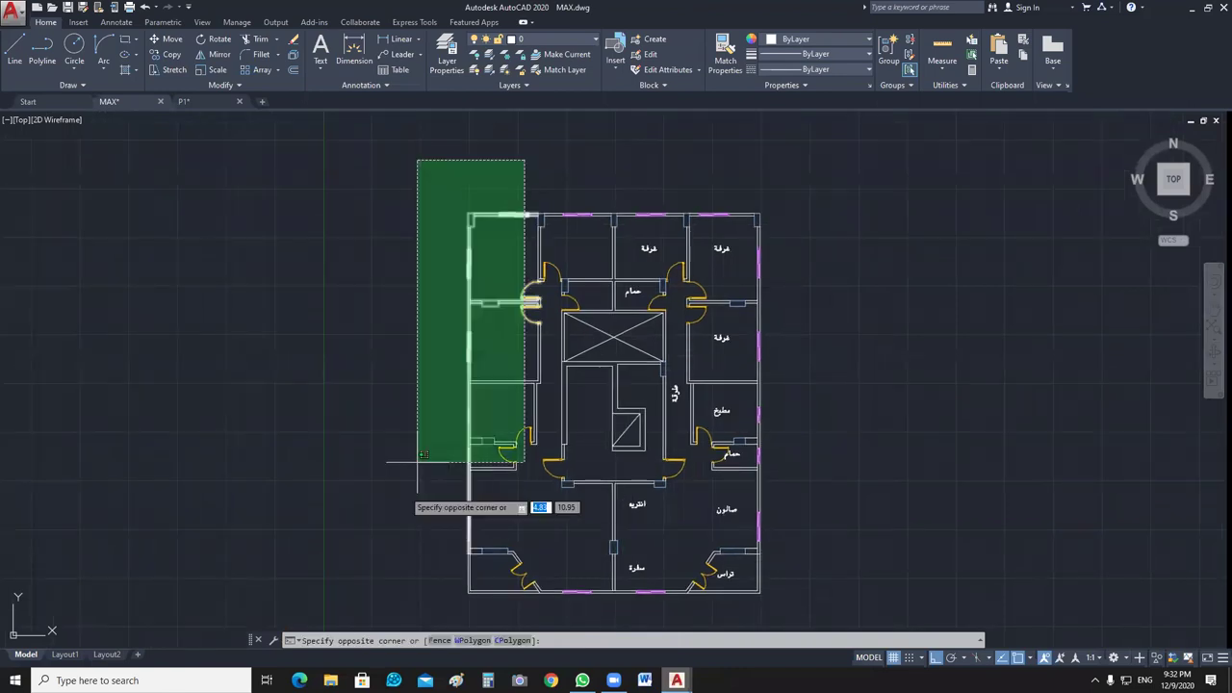
left_click(355, 636)
key("Delete")
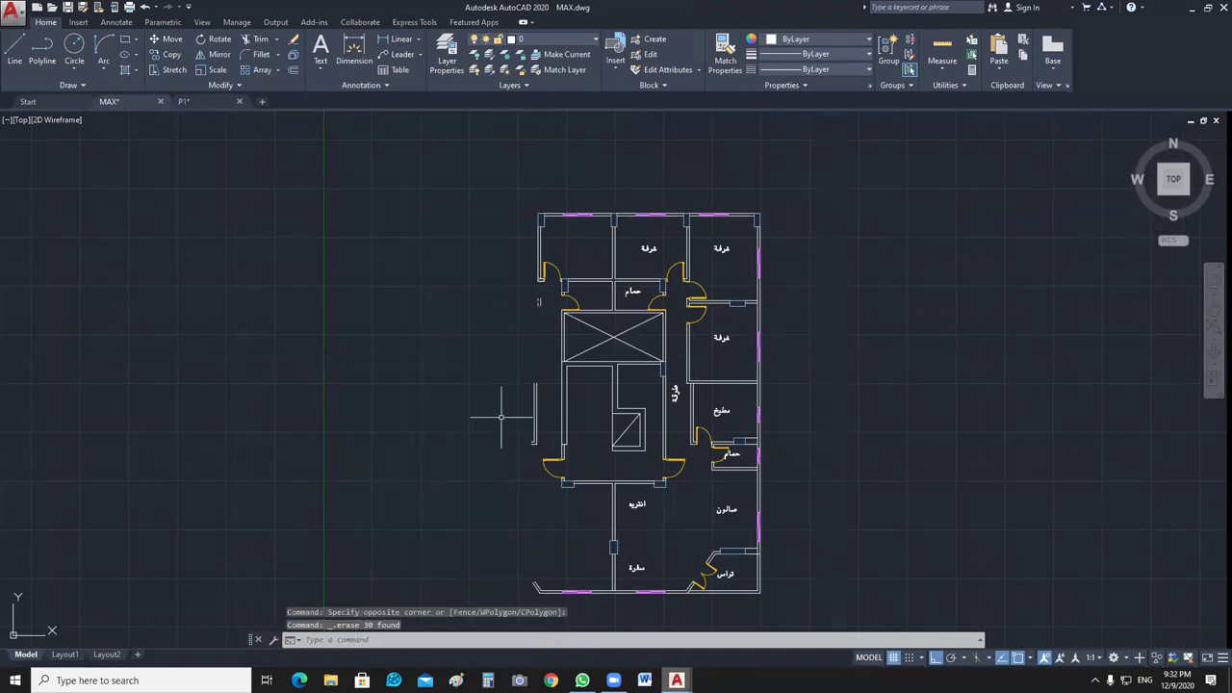
left_click(588, 172)
left_click(531, 312)
key("Delete")
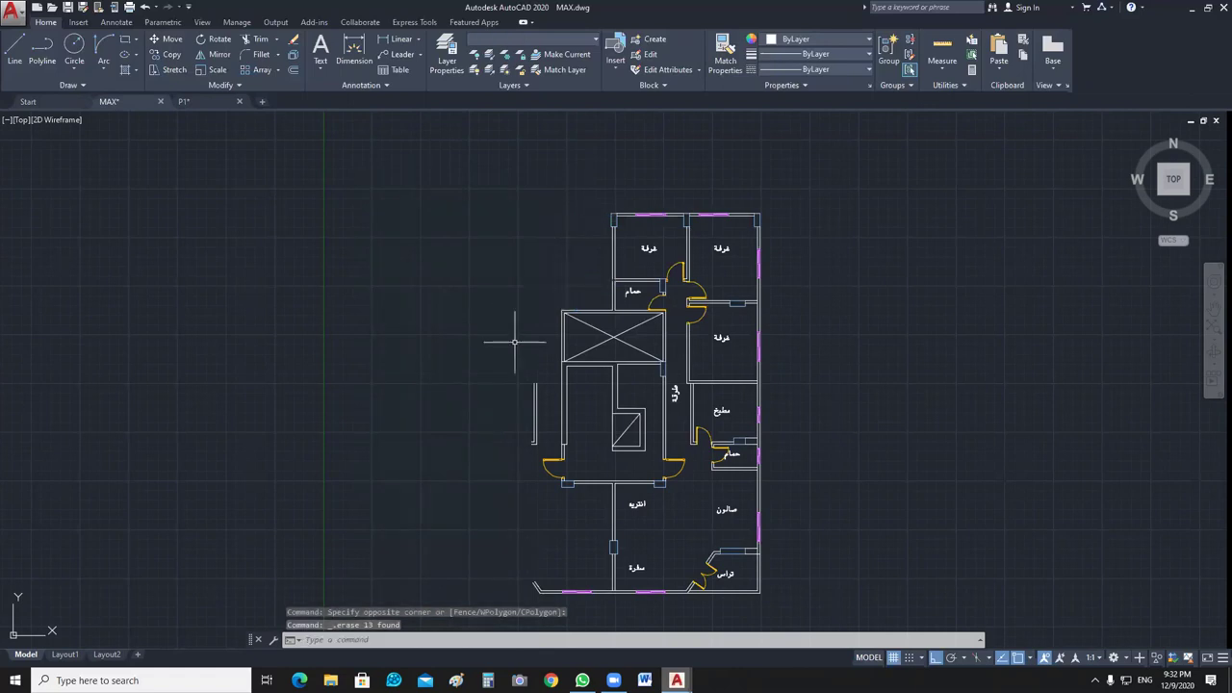
Delete the leftover wall pieces near the bottom wall, the cut end and the stair.
left_click(549, 367)
left_click(472, 497)
key("Delete")
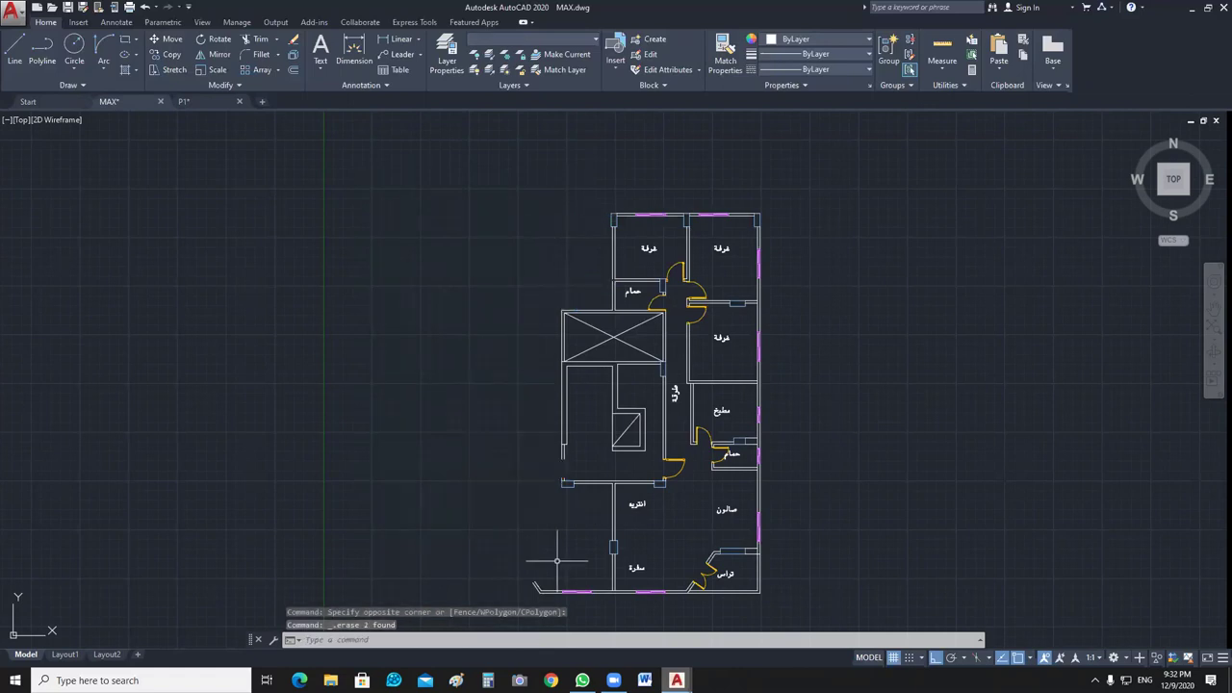
left_click(579, 560)
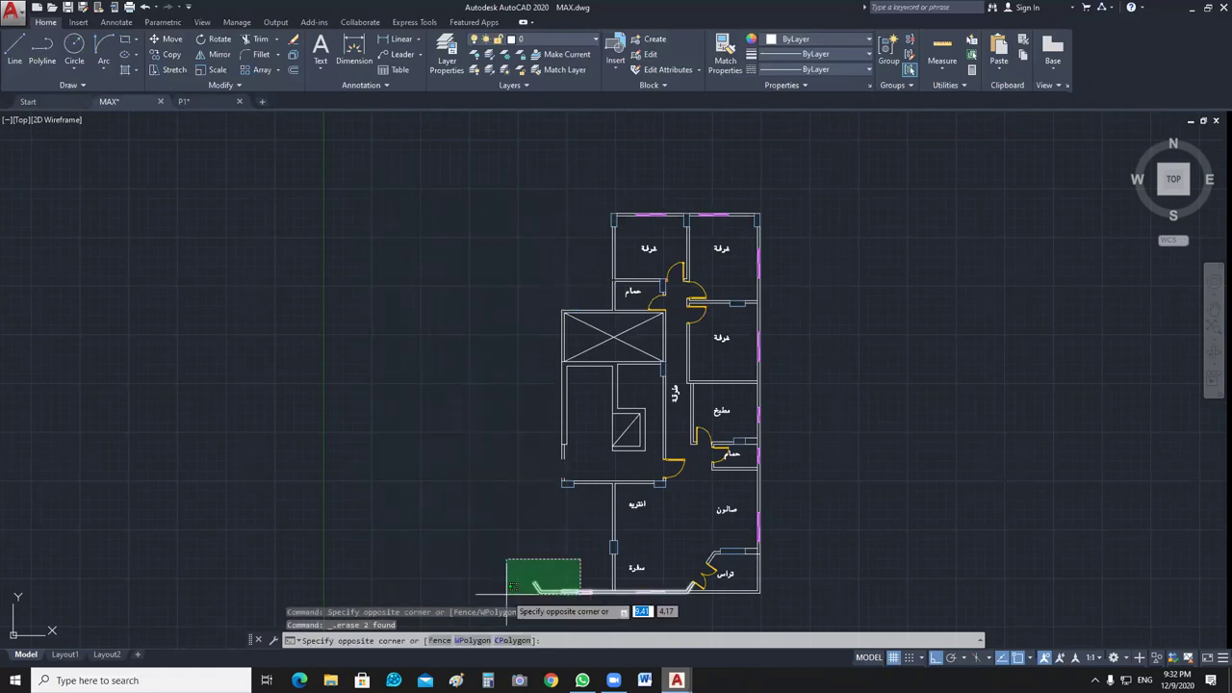
left_click(512, 588)
scroll(558, 494, "up", 2)
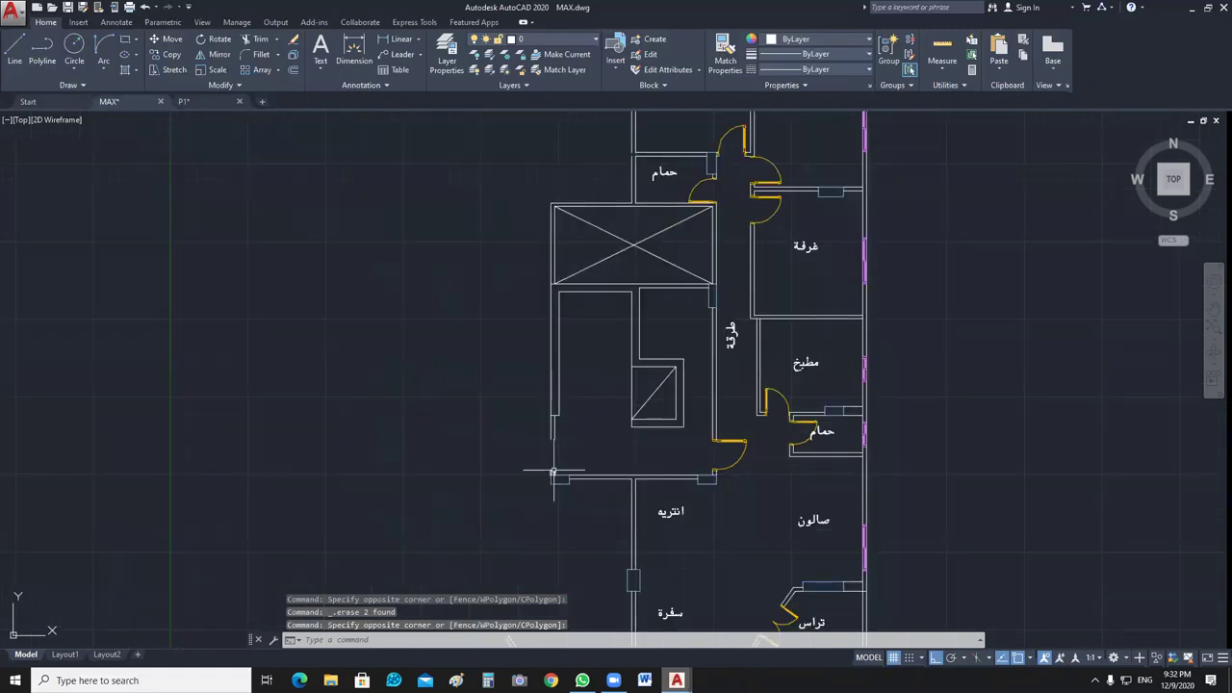
left_click(568, 464)
left_click(525, 511)
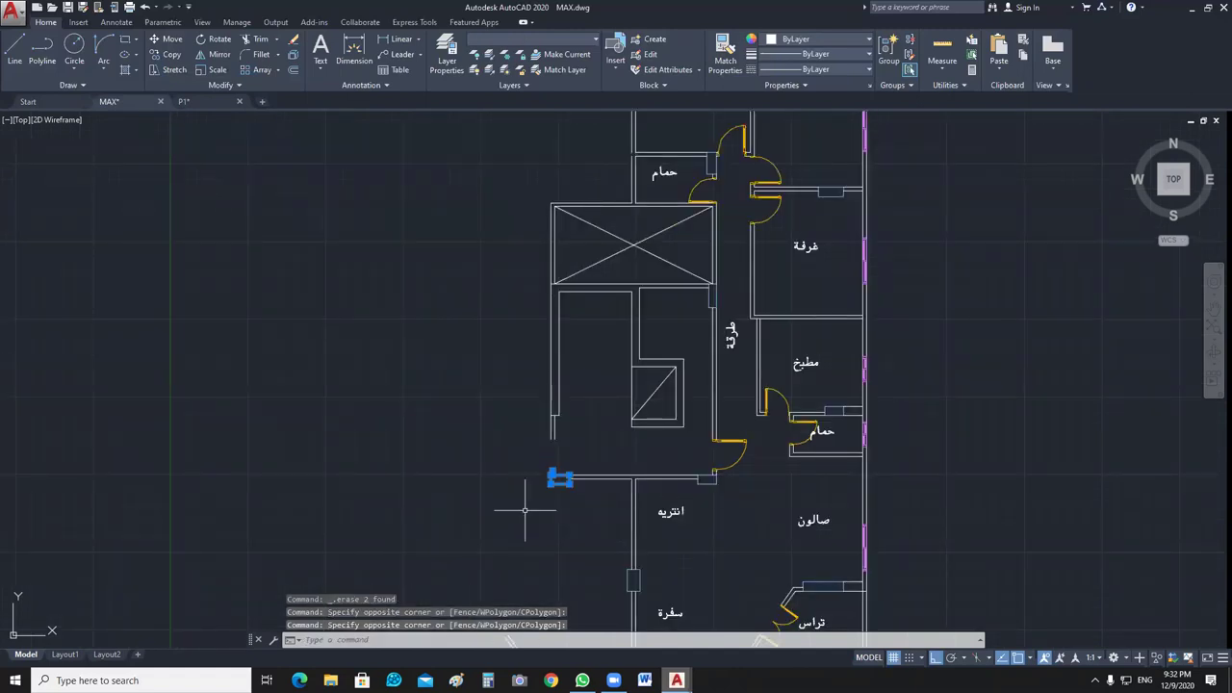
key("Delete")
left_click(570, 421)
left_click(541, 281)
key("Delete")
Delete the small shaft box beside the corridor.
left_click(693, 341)
left_click(578, 453)
key("Delete")
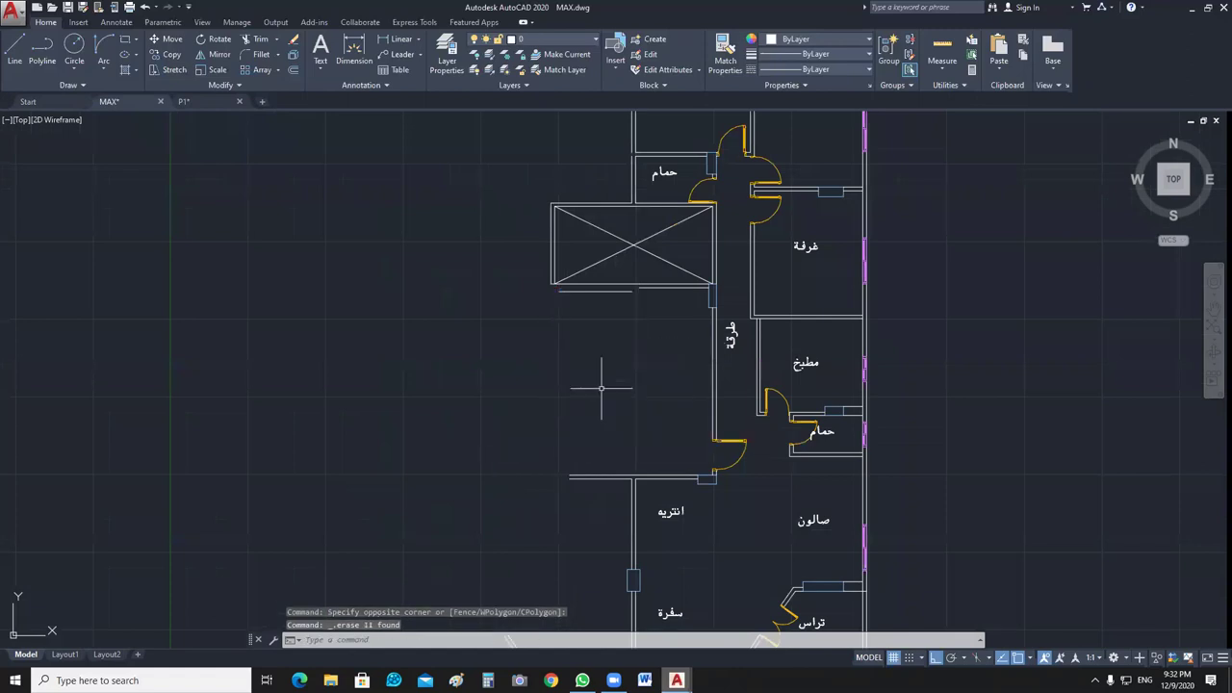
middle_click_drag(628, 346, 638, 418)
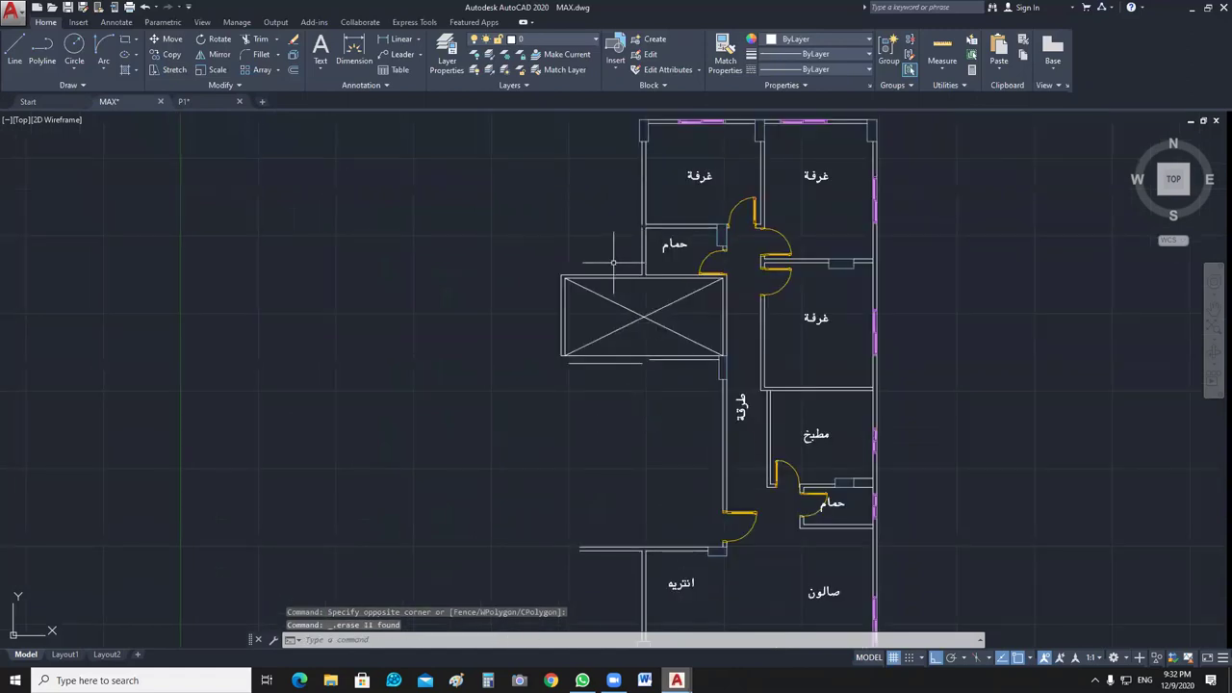
Delete the short lines below the elevator box and its left and bottom edges.
left_click(643, 404)
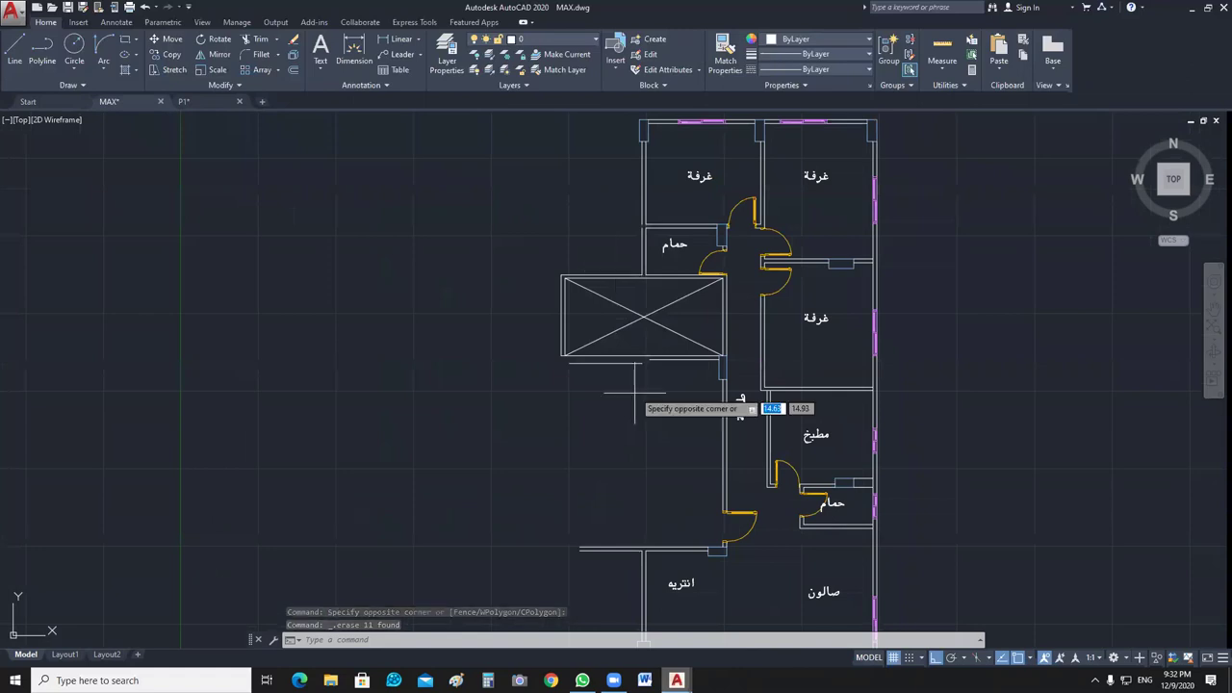
left_click(566, 359)
key("Delete")
left_click(651, 352)
left_click(643, 409)
key("Delete")
left_click(563, 328)
key("Delete")
Delete the elevator box's two diagonals and the stray dash left of the corridor.
left_click(655, 304)
left_click(631, 359)
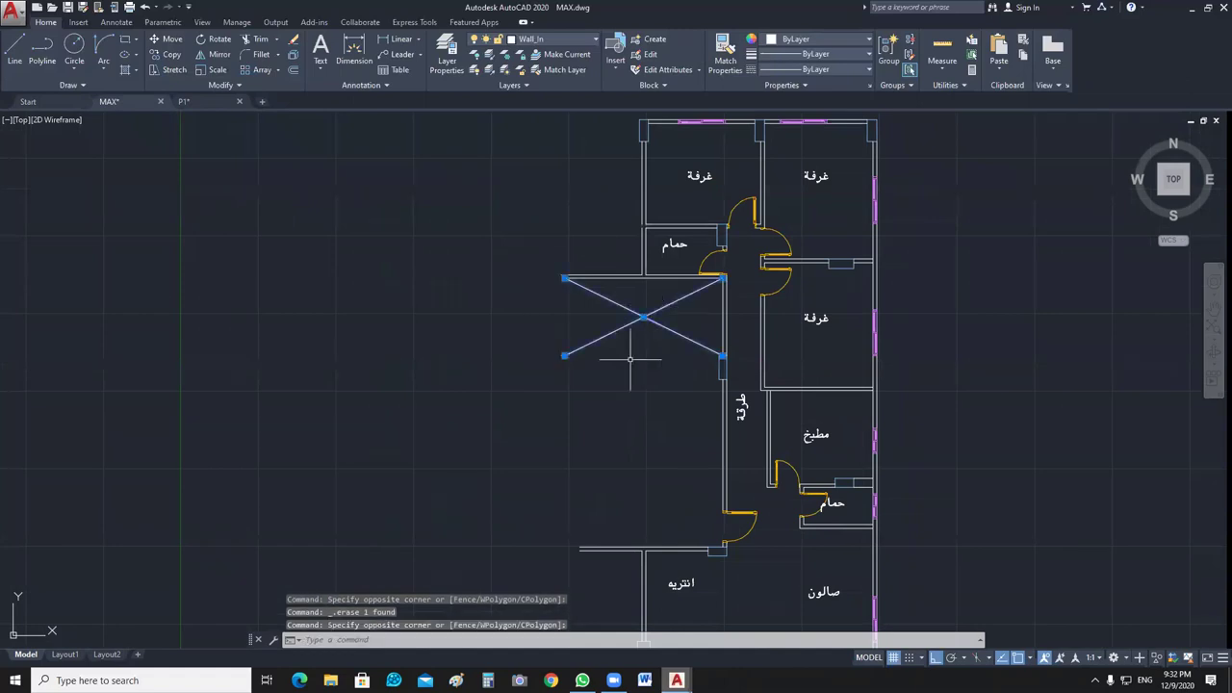
key("Delete")
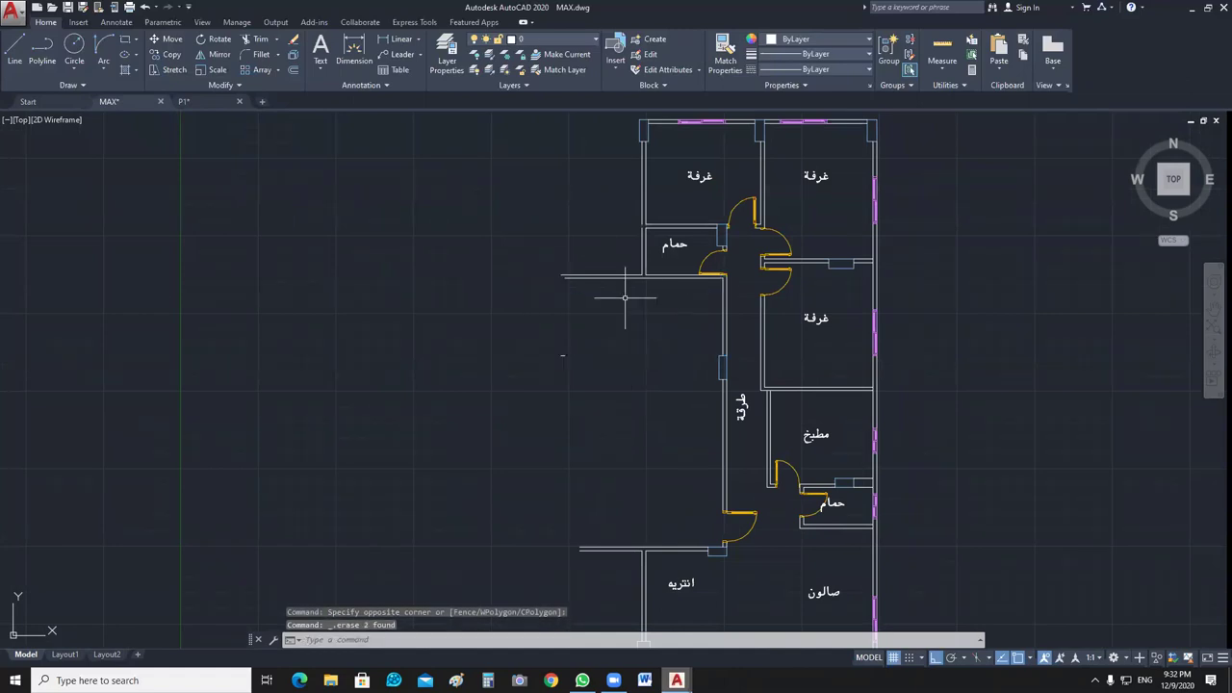
left_click(641, 340)
left_click(555, 366)
key("Delete")
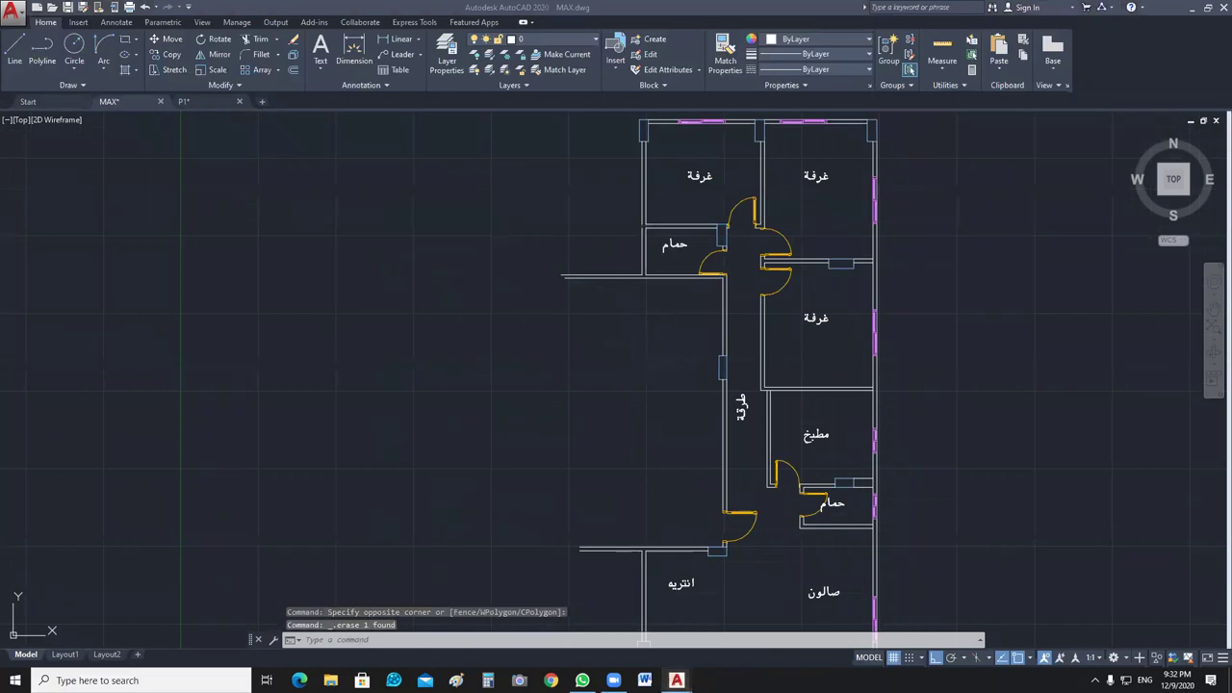
mouse_move(621, 592)
middle_mouse_down()
mouse_move(593, 356)
mouse_move(583, 462)
middle_mouse_up()
Zoom in on the wall junction below the سفرة room, trying a wall grip stretch and cancelling it.
scroll(558, 297, "up", 4)
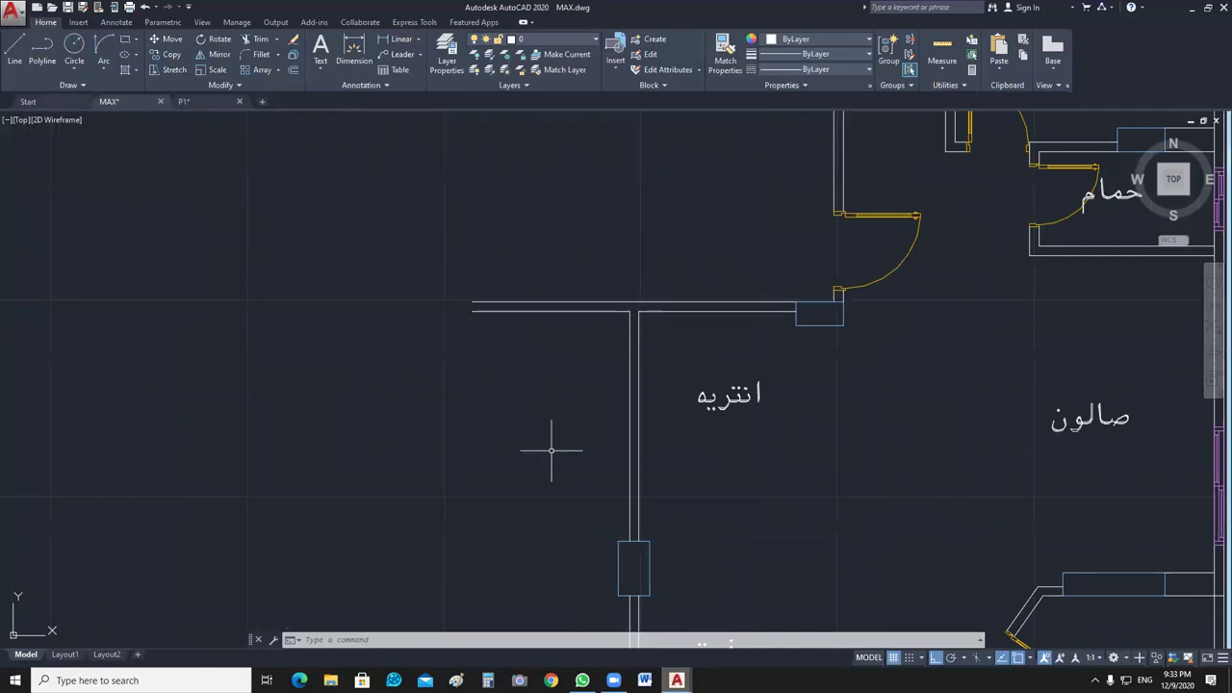
scroll(551, 449, "down", 2)
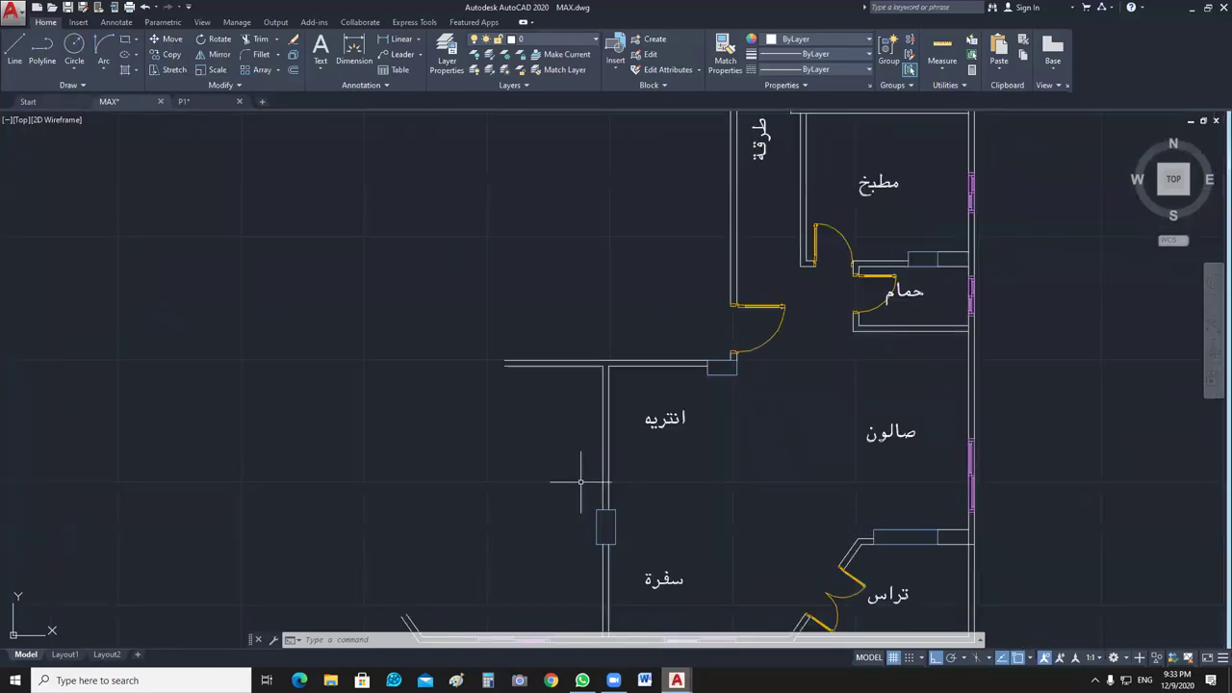
middle_click_drag(581, 481, 563, 264)
scroll(652, 522, "up", 1)
scroll(657, 402, "up", 1)
left_click(657, 401)
scroll(660, 423, "up", 4)
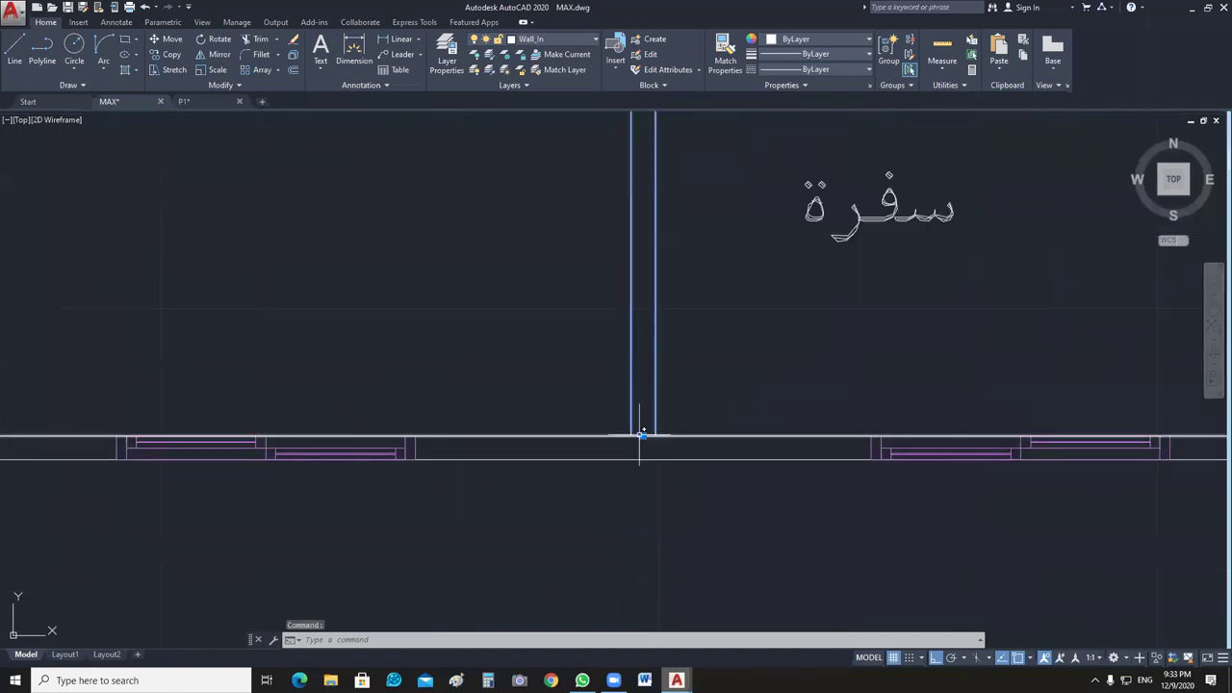
left_click(642, 435)
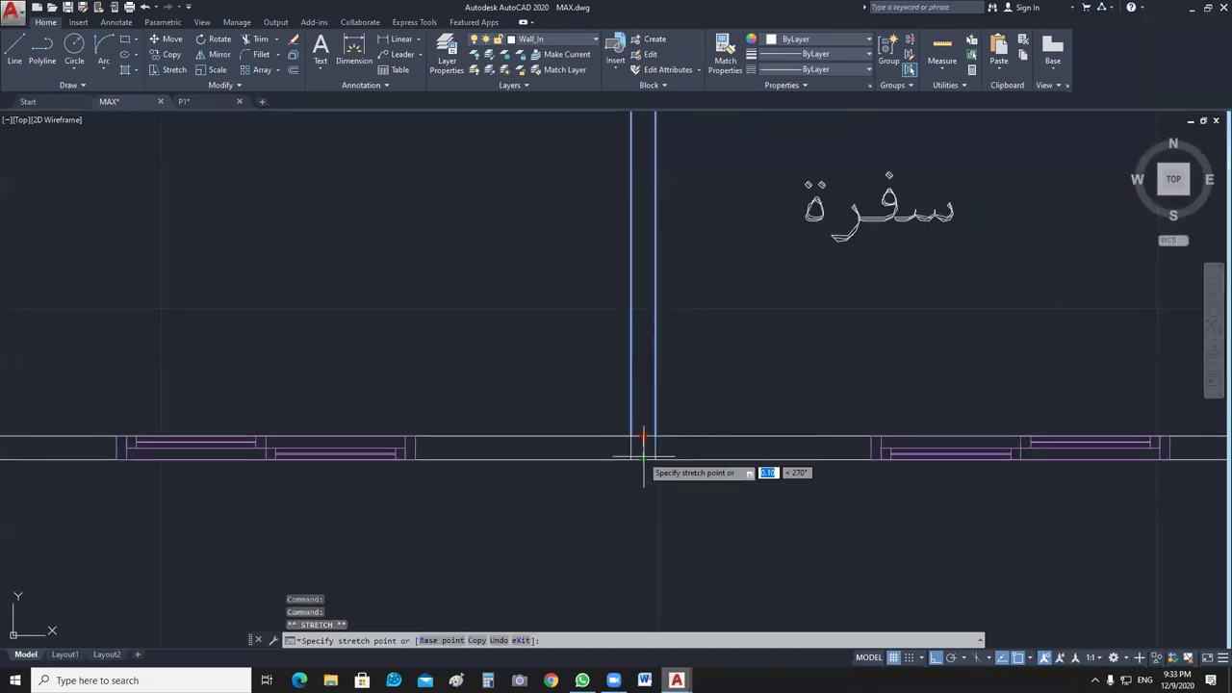
key("Escape")
scroll(644, 462, "down", 4)
key("Escape")
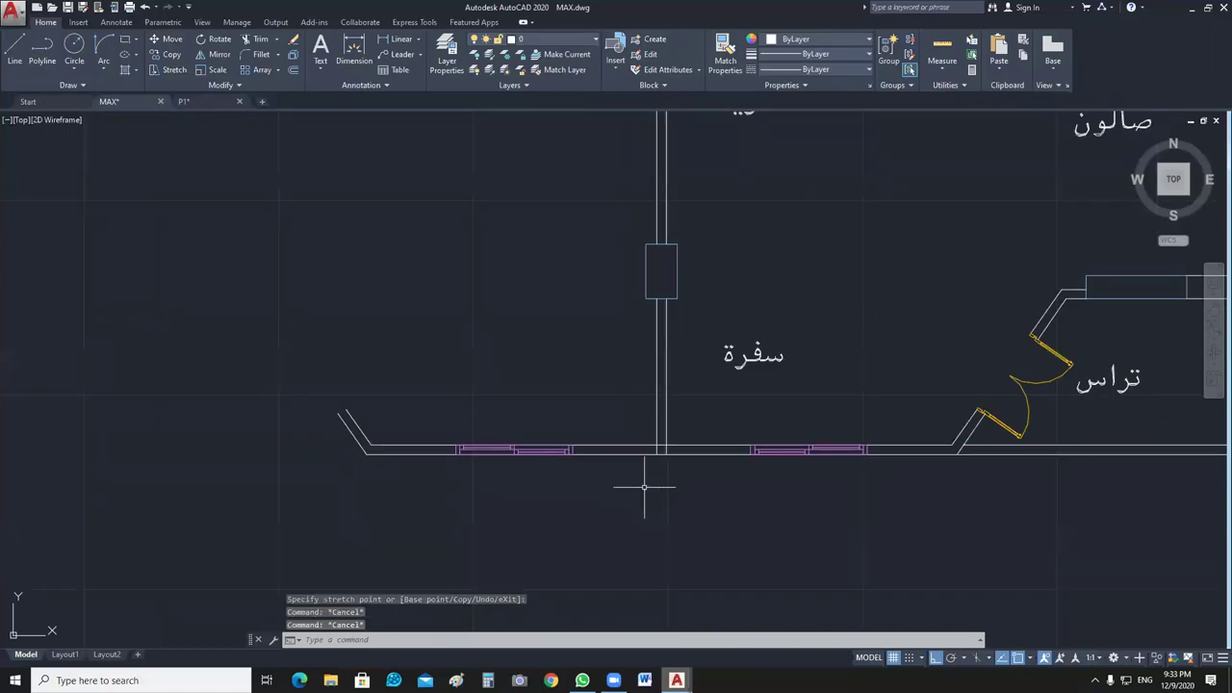
Start MLEDIT with the joint tool on the first wall, then cancel and select the bottom wall.
scroll(644, 486, "up", 2)
type("ML")
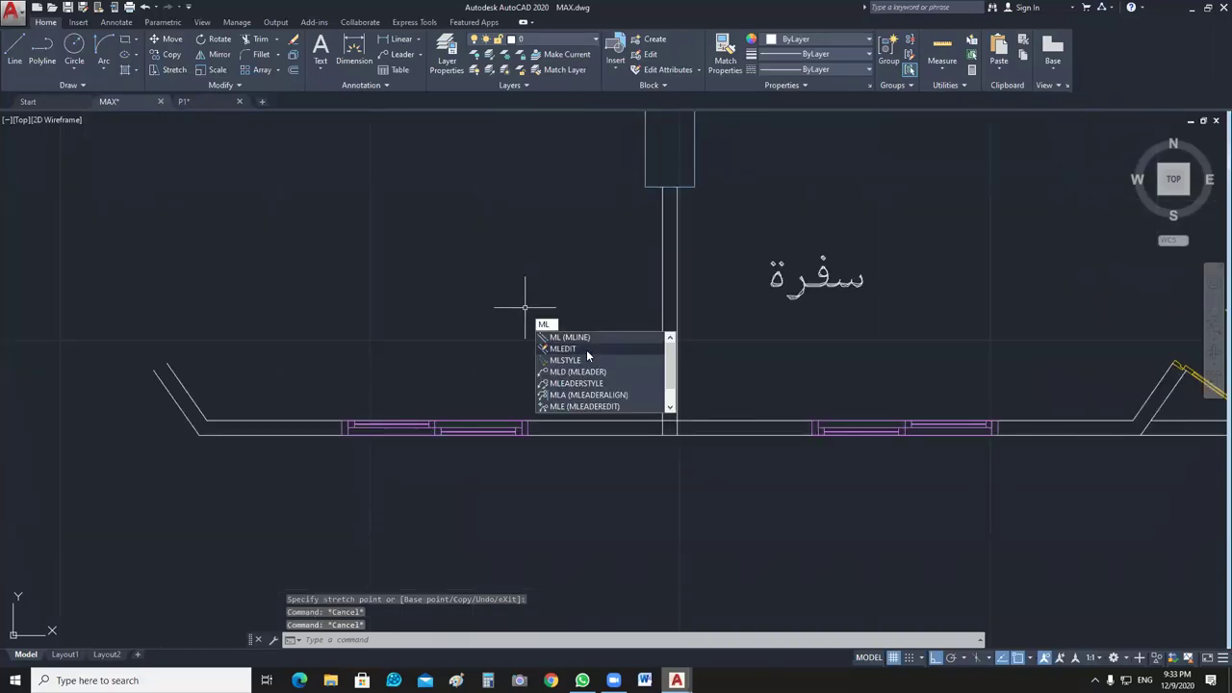
key("Escape")
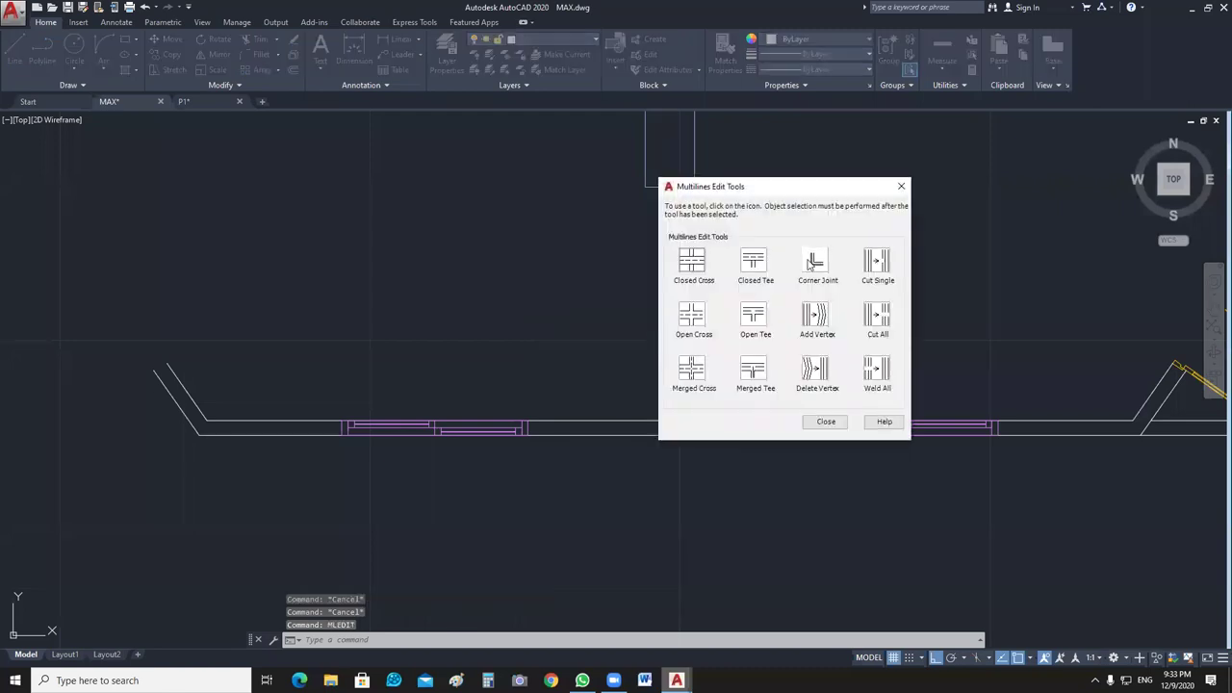
left_click(754, 369)
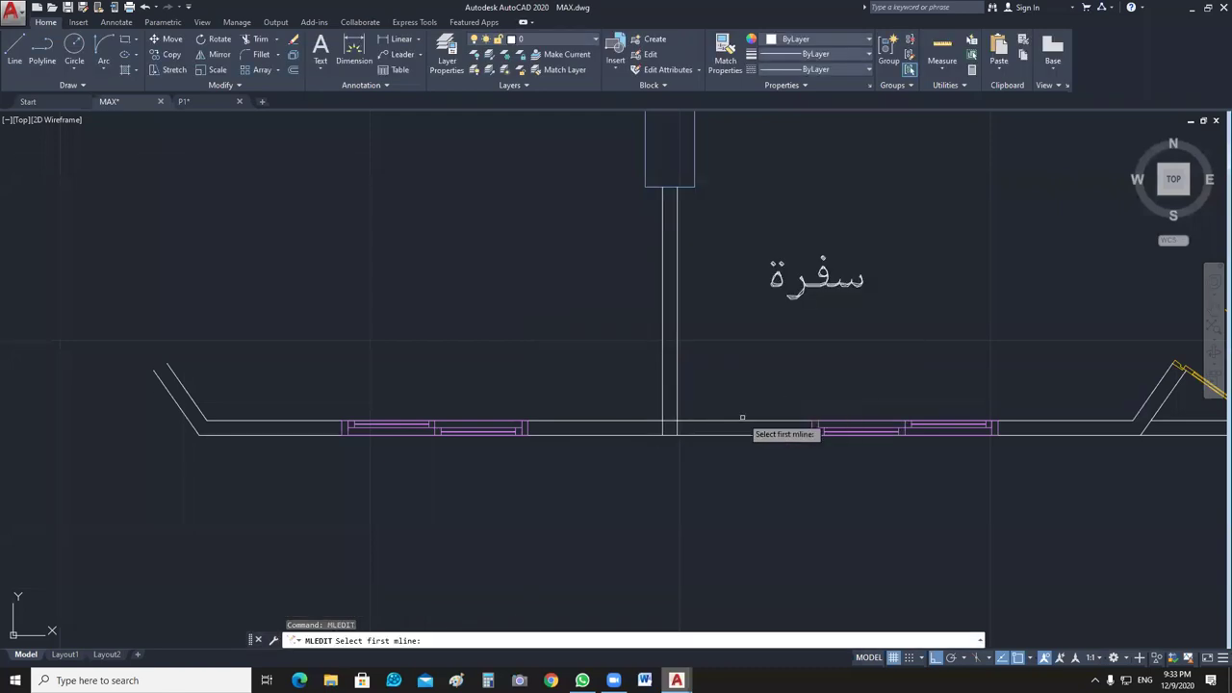
left_click(742, 420)
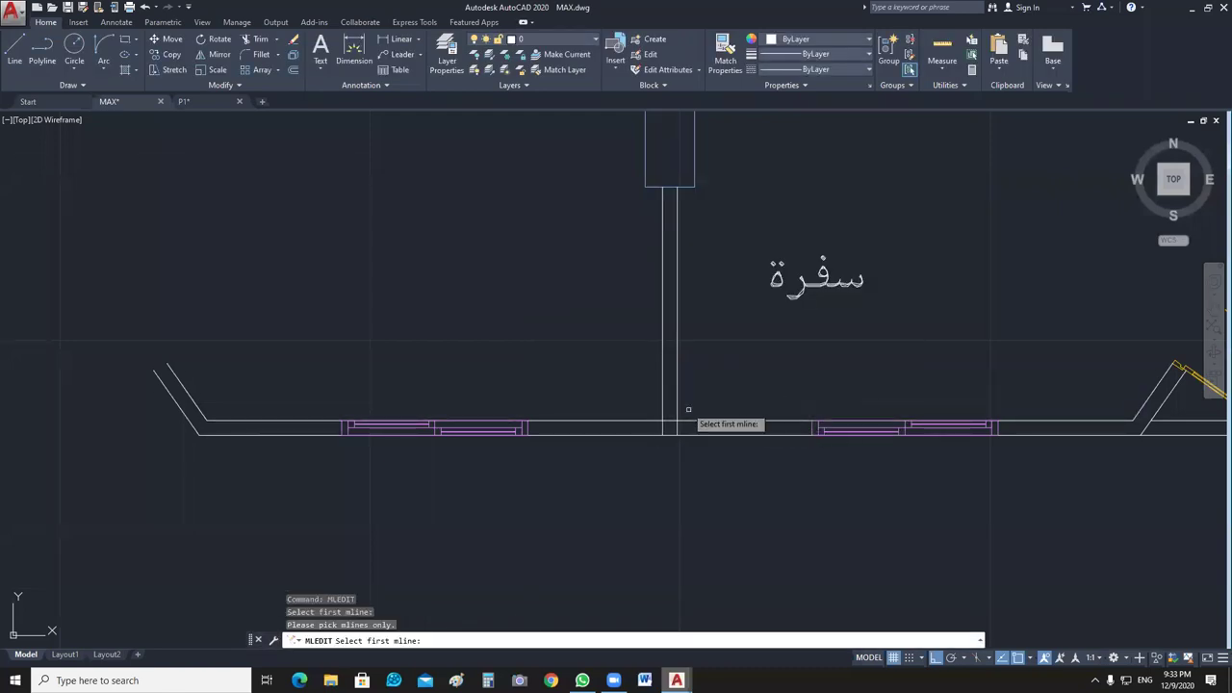
key("Escape")
left_click(717, 433)
Explode the bottom multiline wall below the سفرة room into separate lines.
scroll(718, 460, "down", 4)
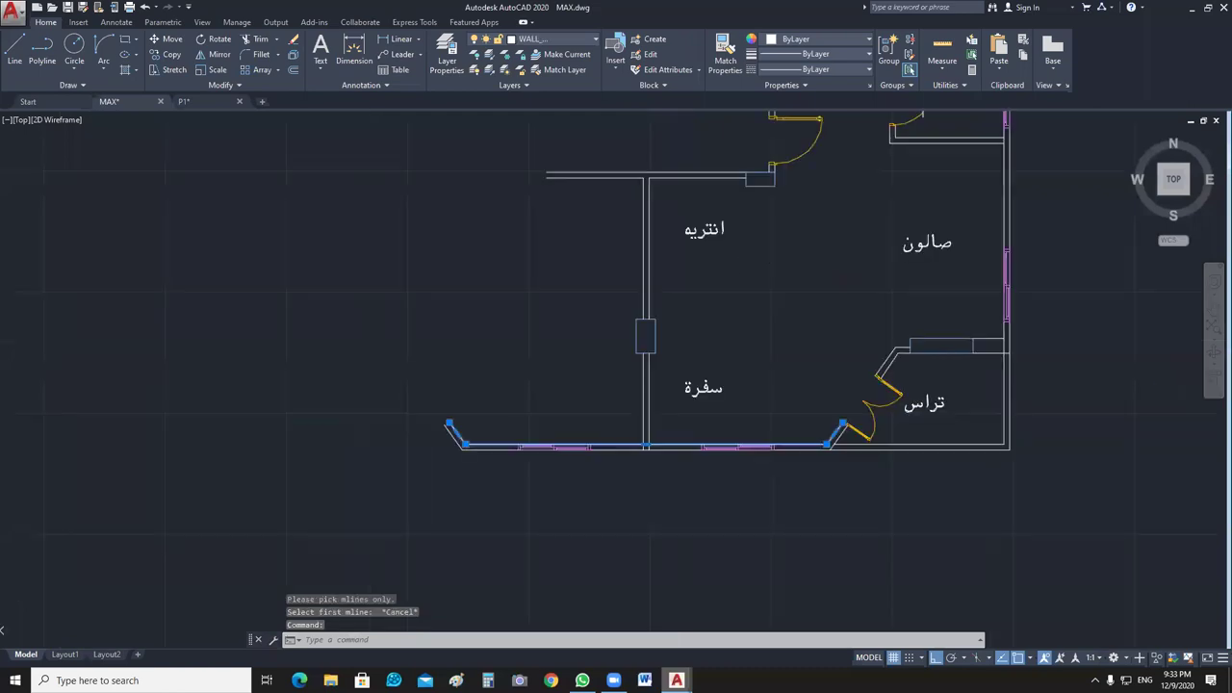
key("Escape")
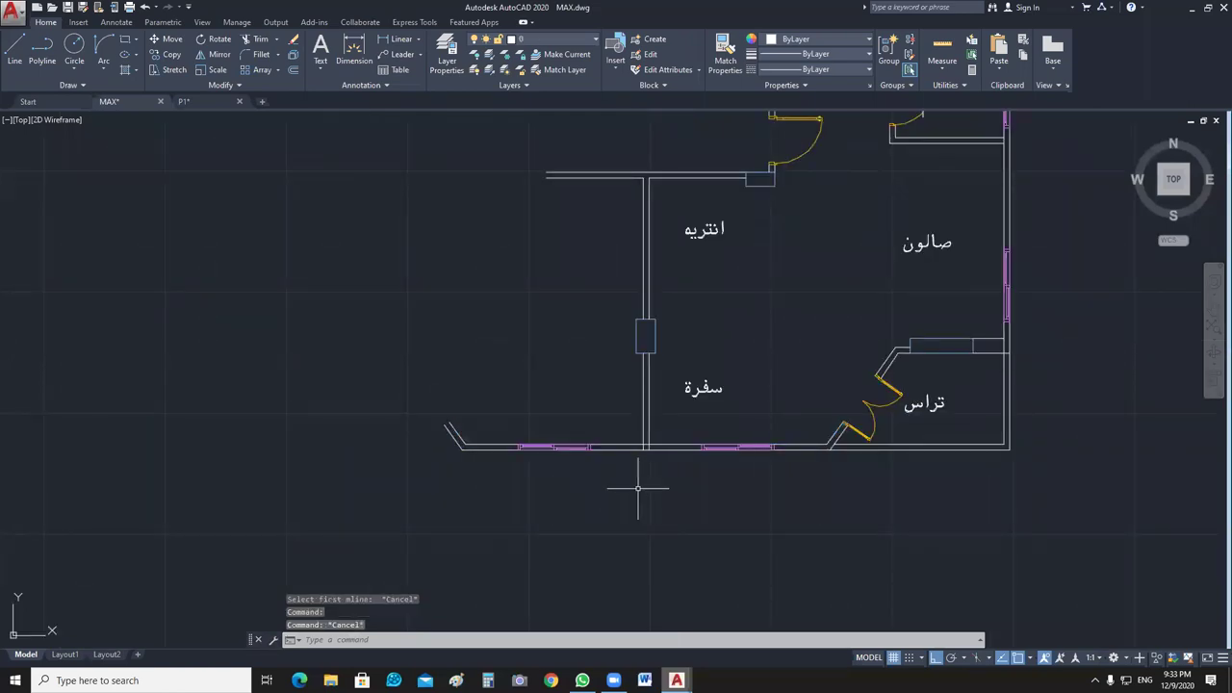
left_click(637, 468)
left_click(577, 426)
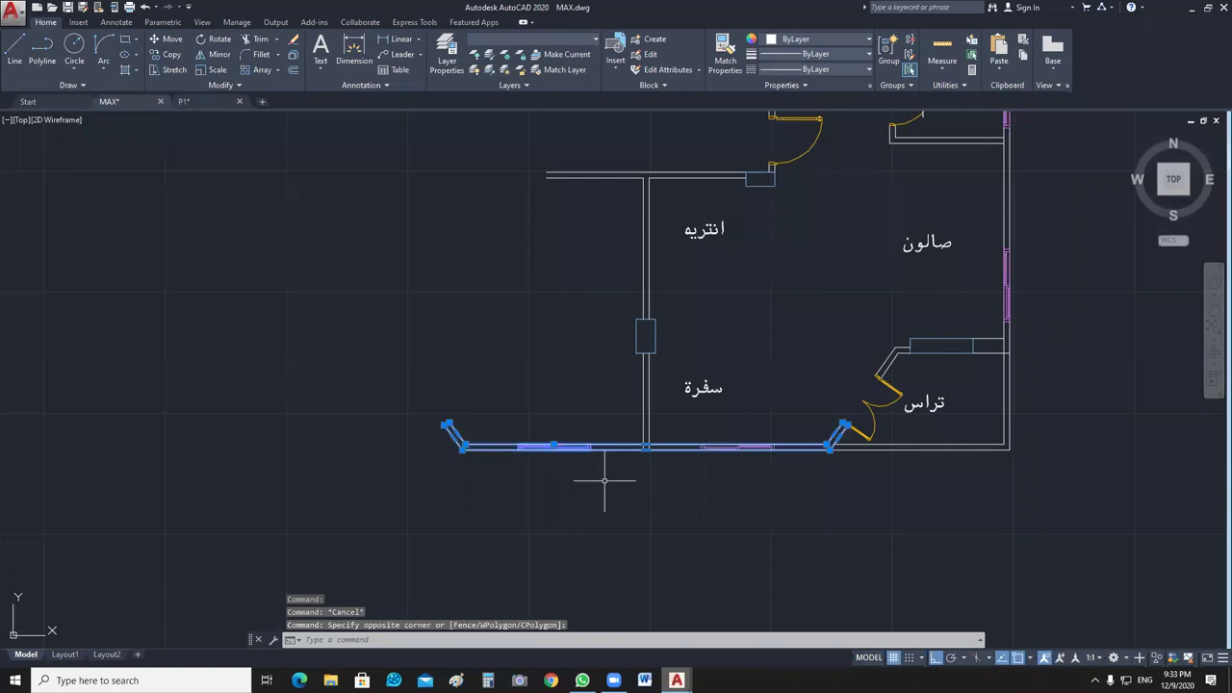
type("m")
key("Return")
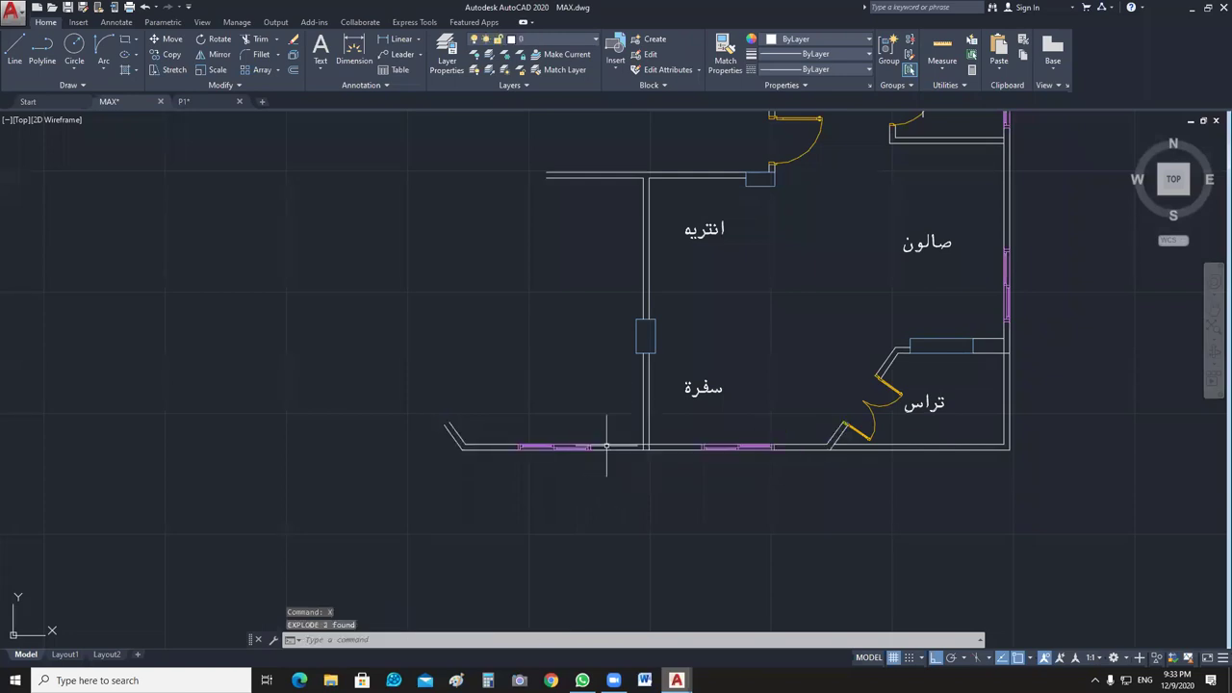
Delete the left diagonal wall piece.
scroll(571, 442, "up", 2)
left_click(398, 404)
left_click(354, 442)
key("Delete")
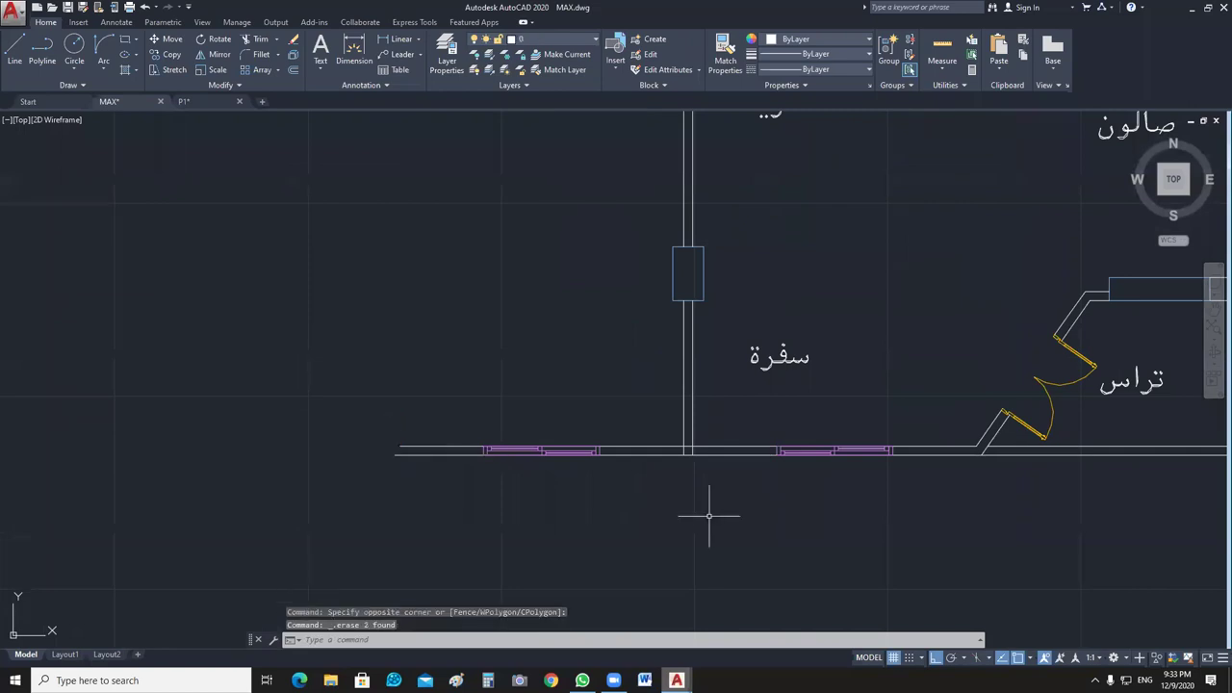
Trim the horizontal wall lines left of the dining-room wall and delete the leftover segment.
scroll(717, 473, "up", 3)
left_click(687, 369)
left_click(561, 513)
type("m")
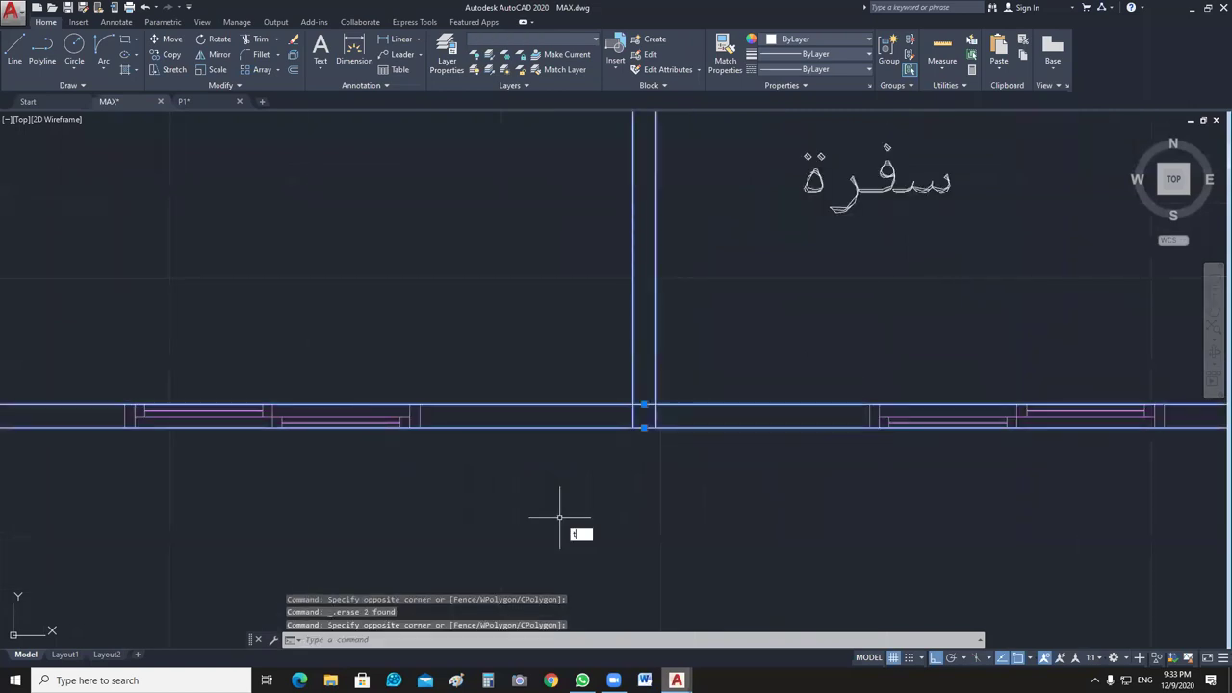
key("Return")
left_click(539, 388)
left_click(508, 514)
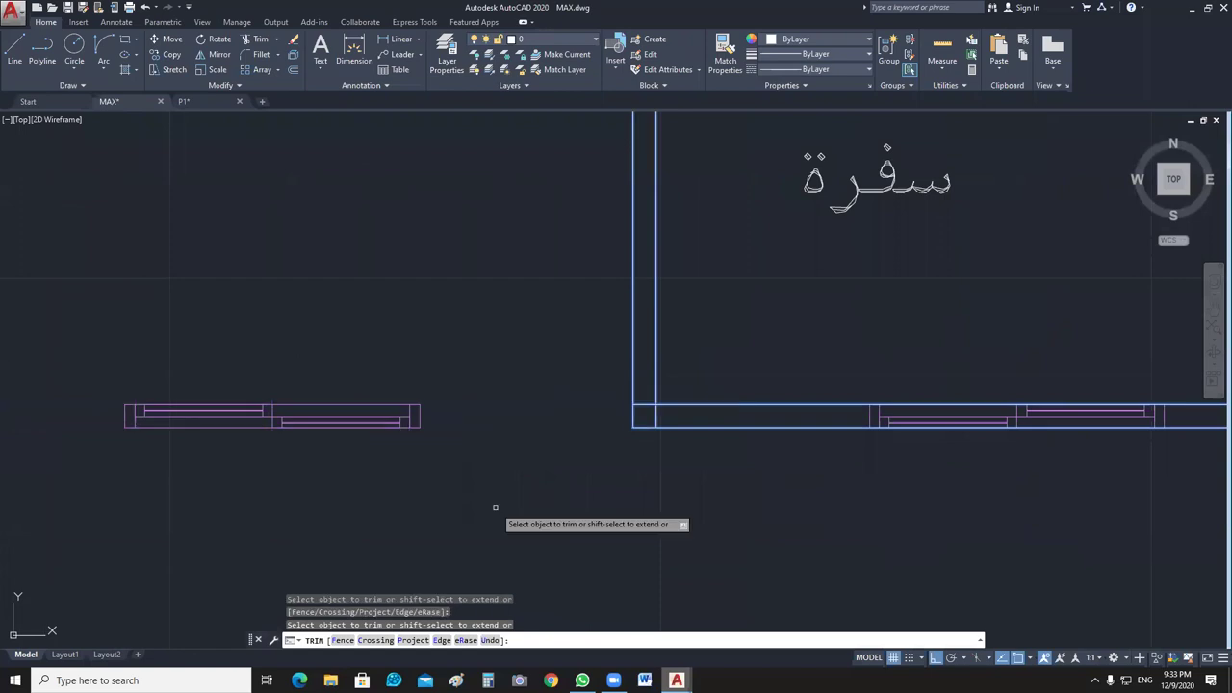
key("Escape")
left_click(256, 531)
key("Delete")
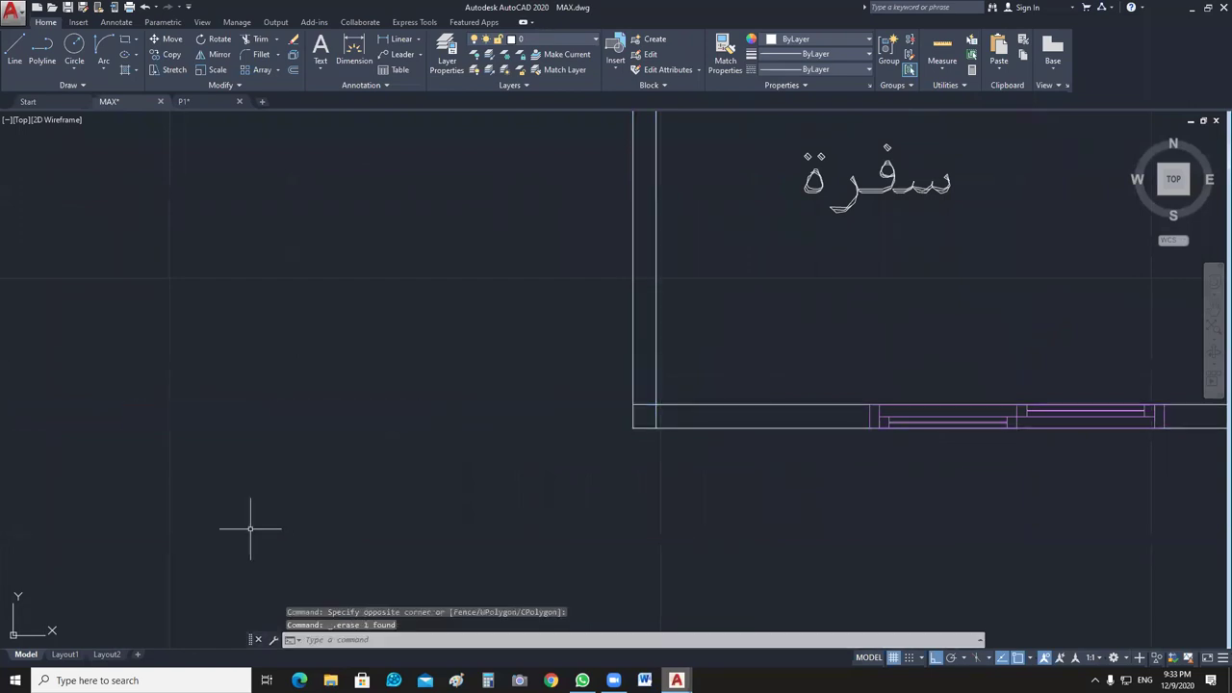
Inspect the dining-room wall corner and lower wall line grips, cancelling without changes.
left_click(657, 377)
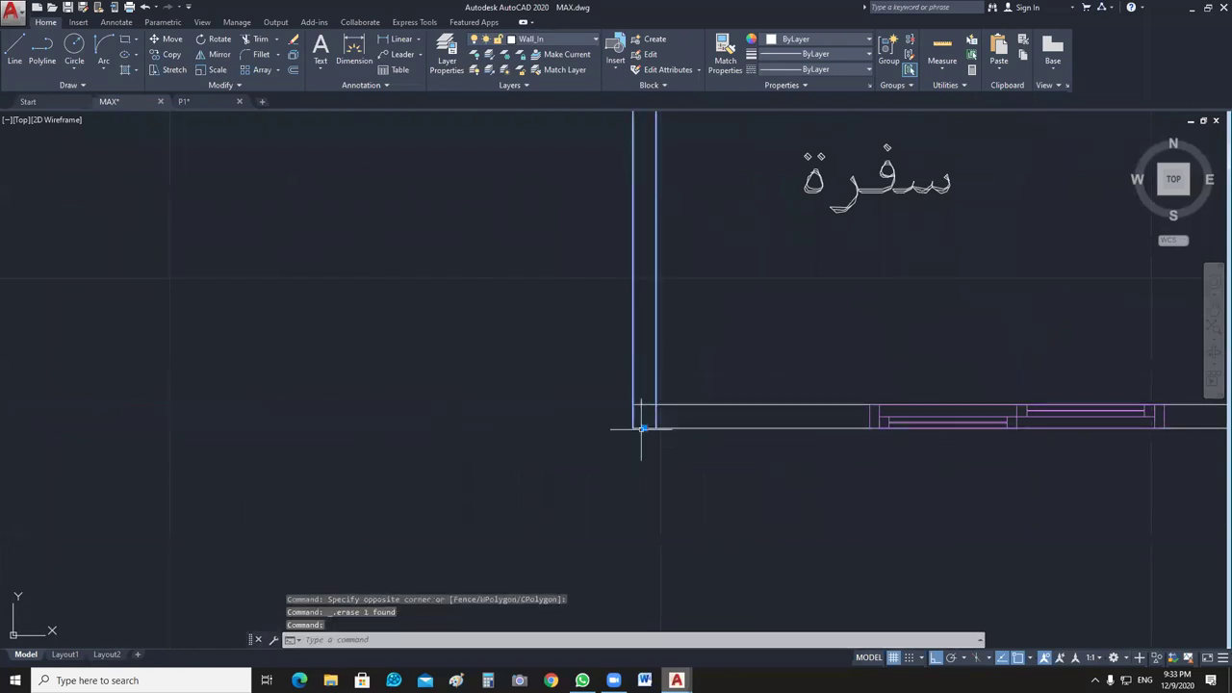
left_click(643, 426)
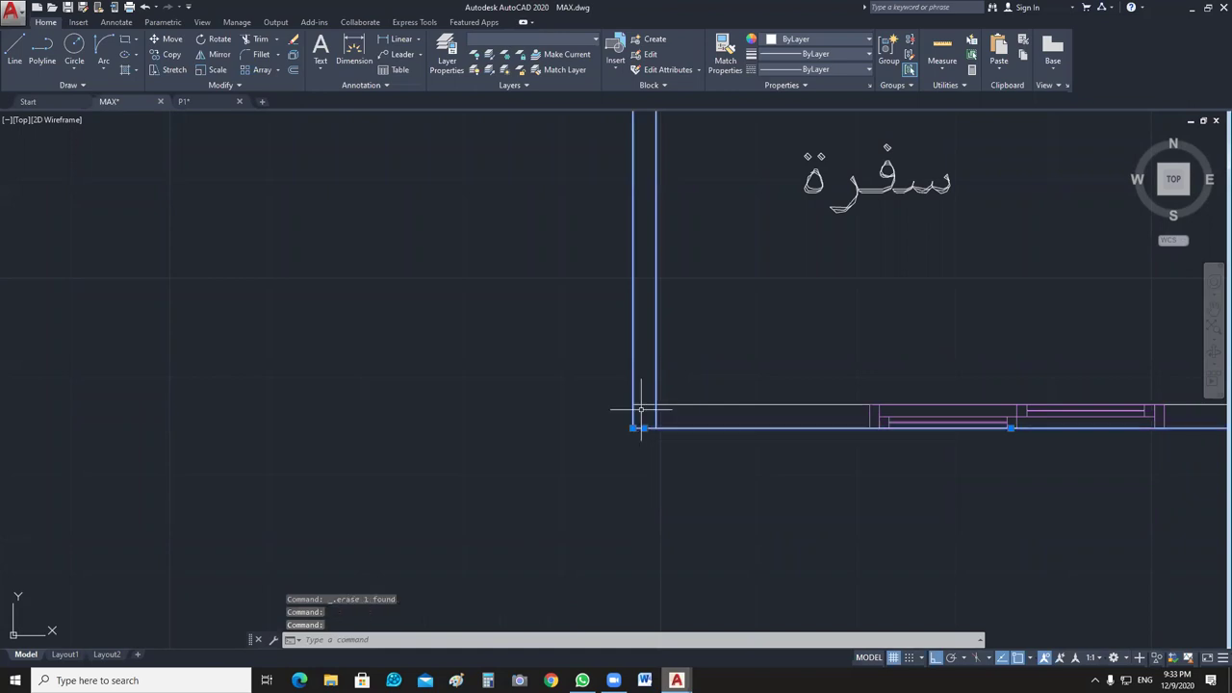
key("Escape")
scroll(642, 411, "down", 3)
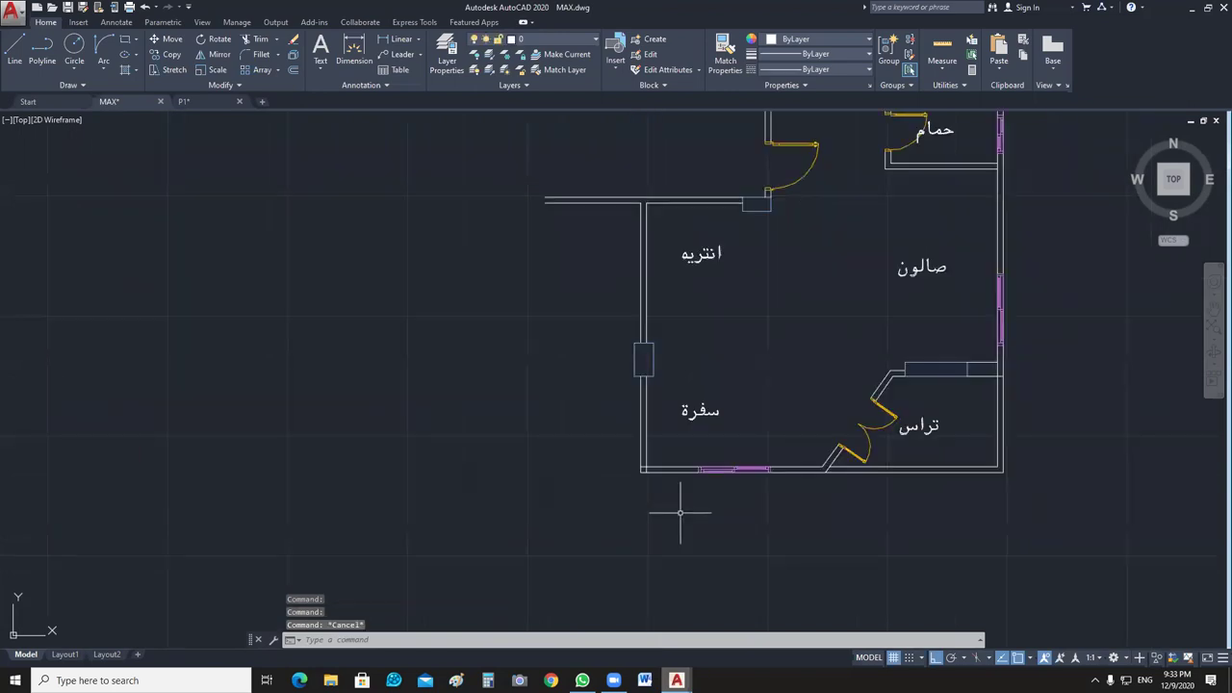
scroll(679, 513, "up", 6)
left_click(530, 405)
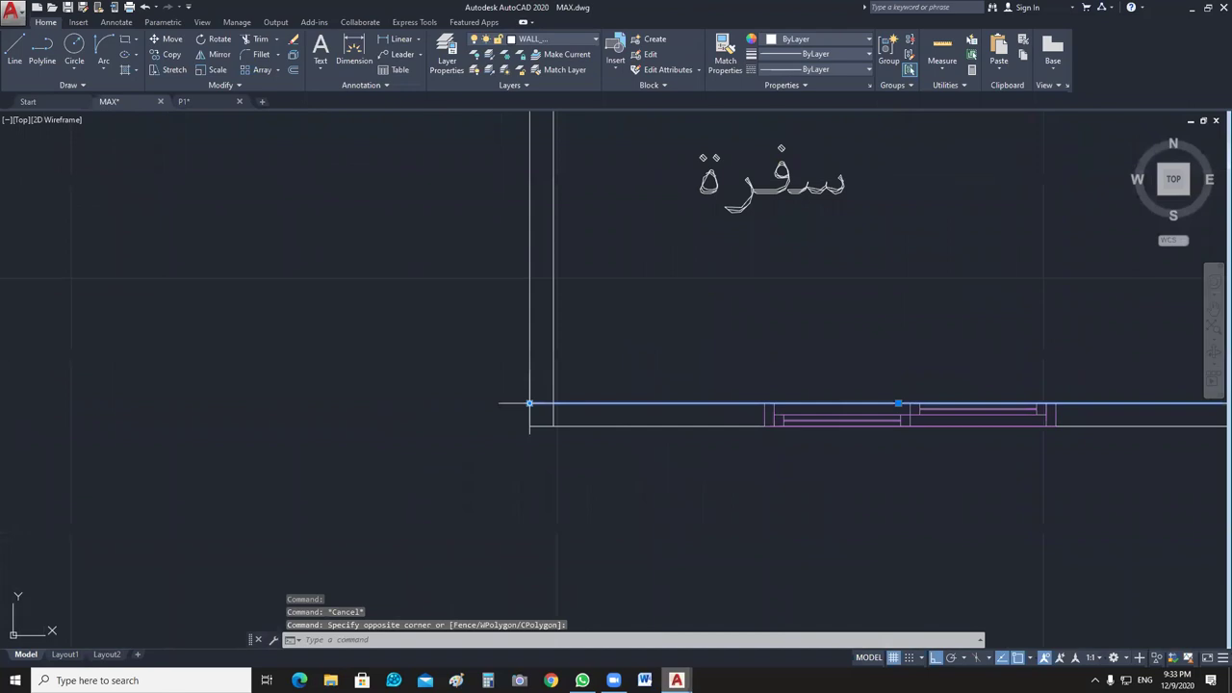
left_click(529, 404)
key("Escape")
left_click(580, 427)
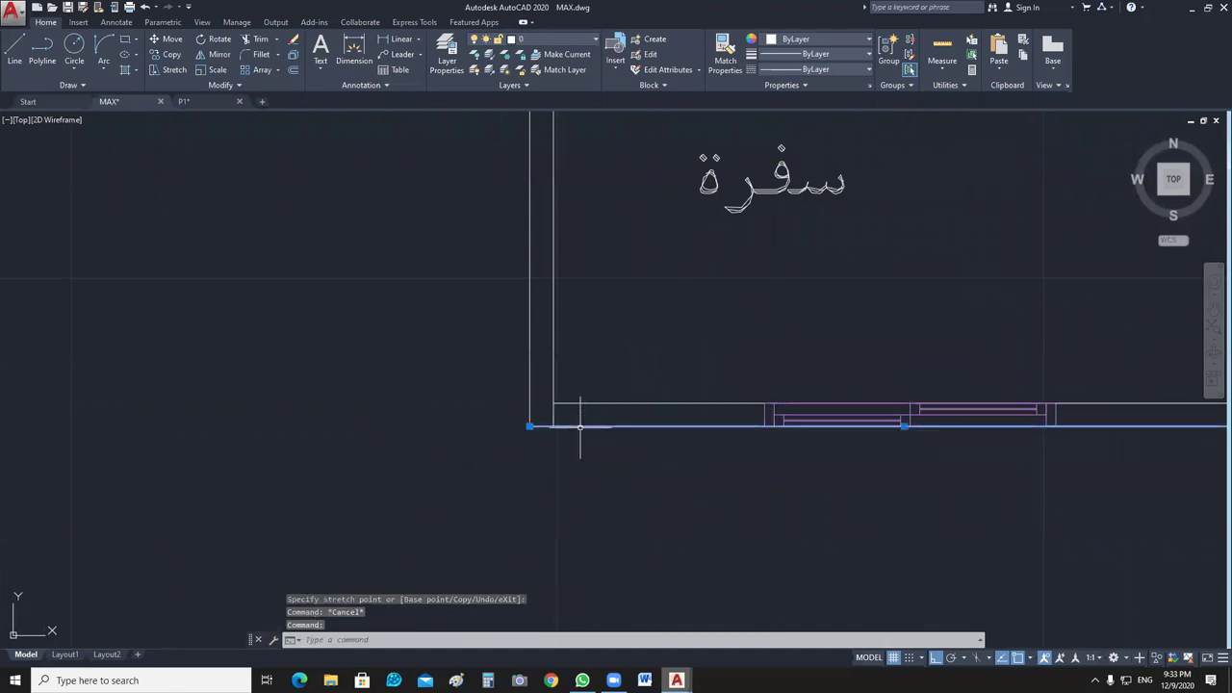
left_click(530, 426)
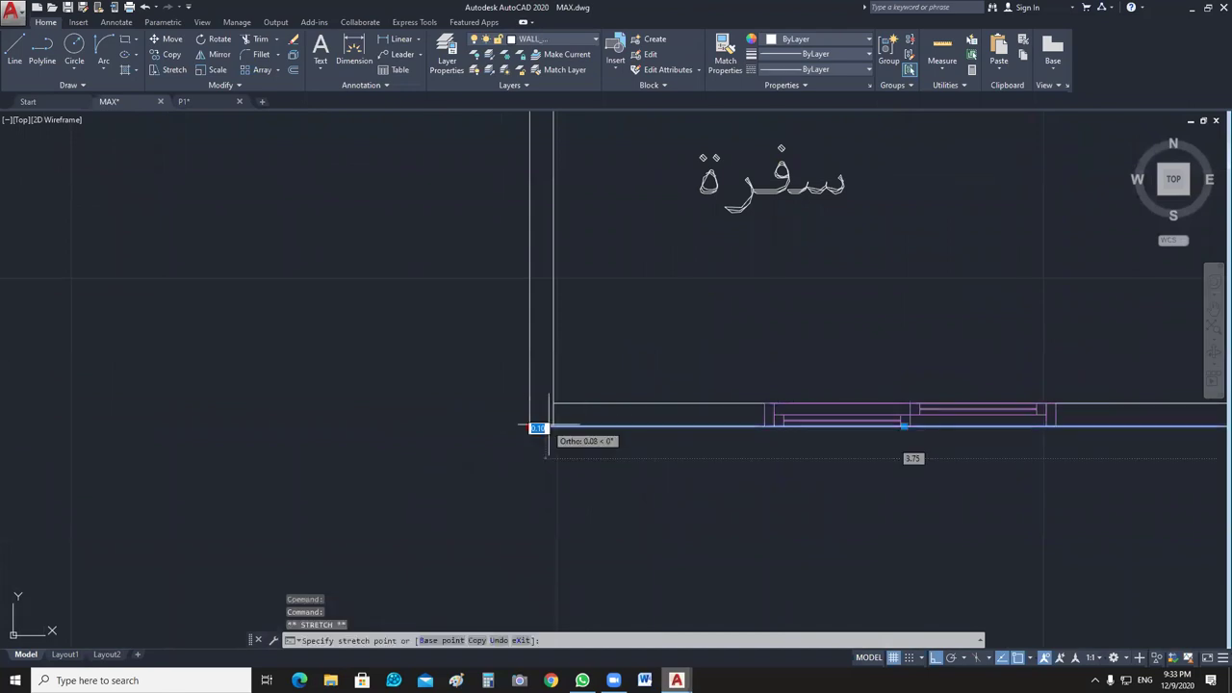
scroll(555, 425, "down", 5)
key("Escape")
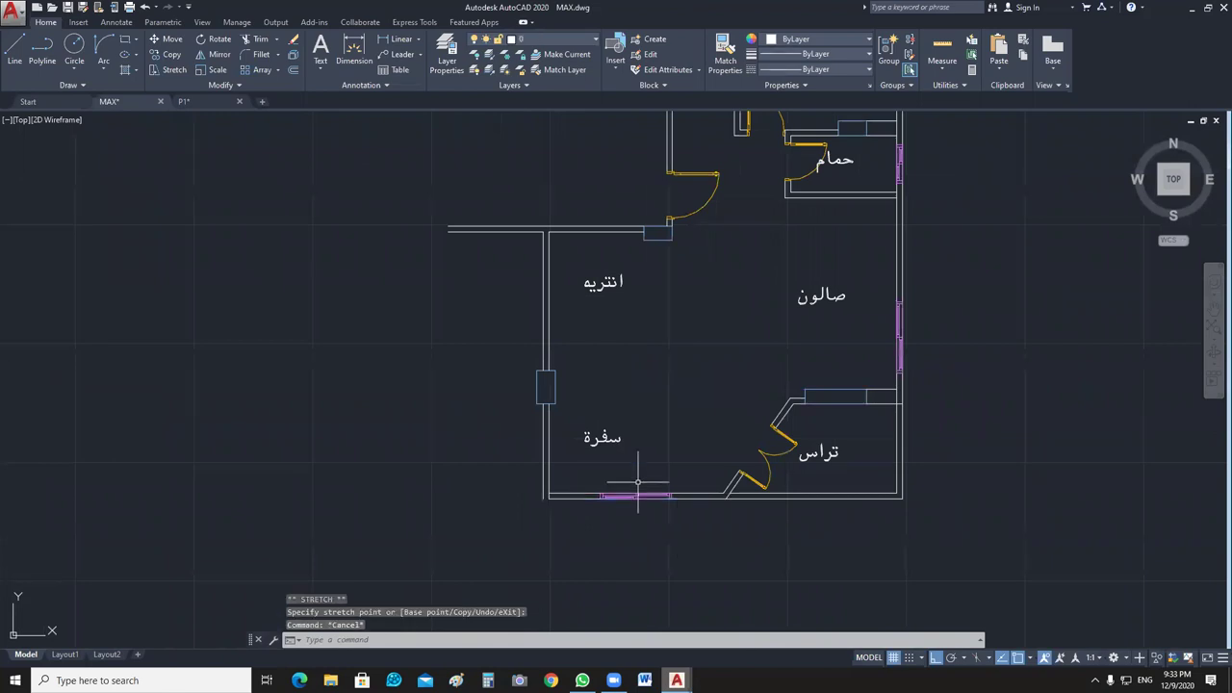
Explode the wall above the انتريه room and delete its two stub lines.
middle_click_drag(674, 363, 664, 415)
scroll(513, 269, "up", 5)
left_click(481, 448)
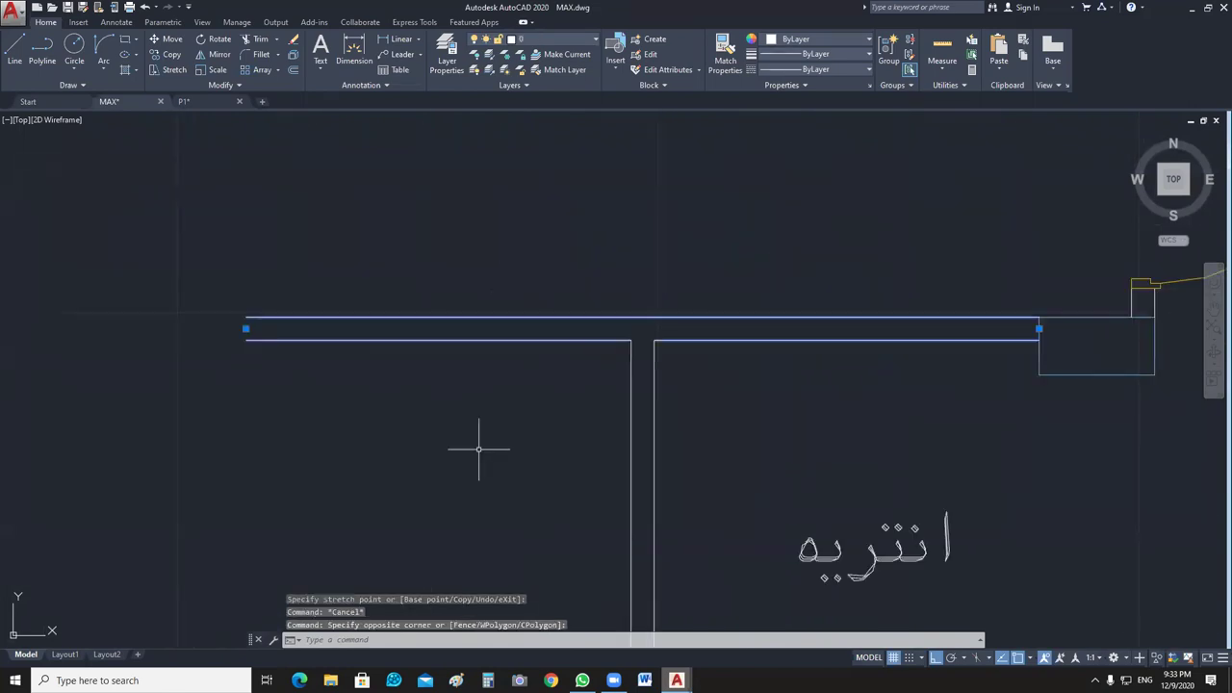
type("x")
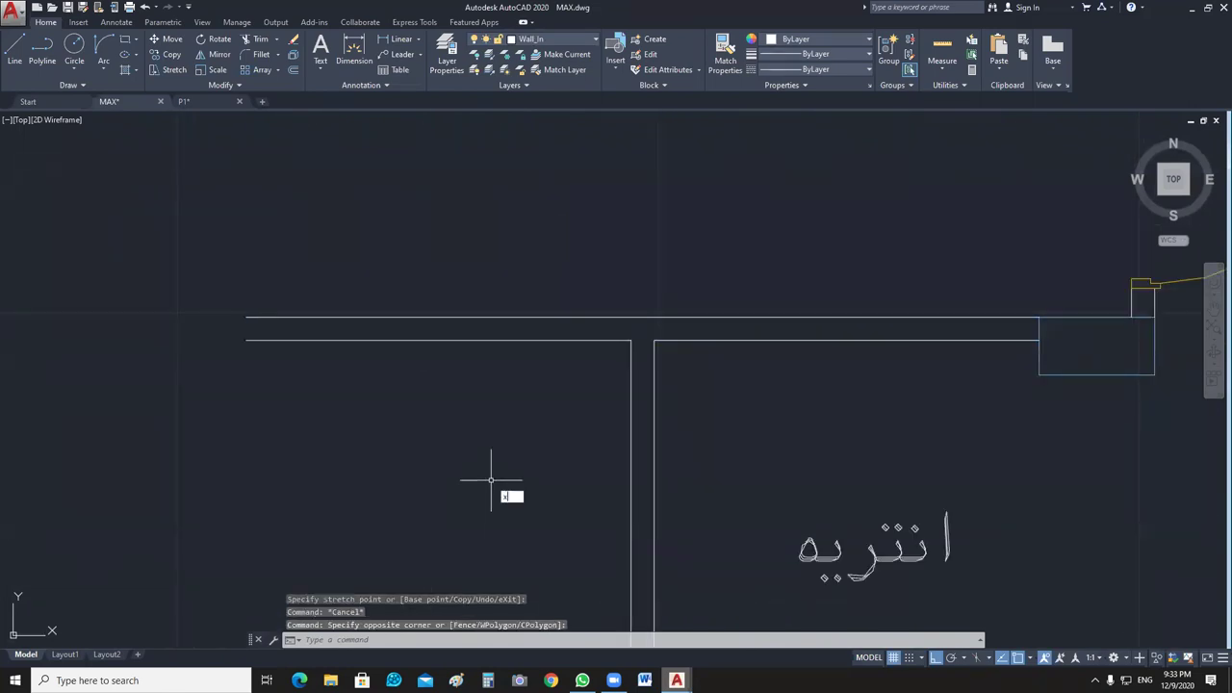
key("Return")
left_click(494, 308)
left_click(440, 399)
scroll(509, 440, "down", 3)
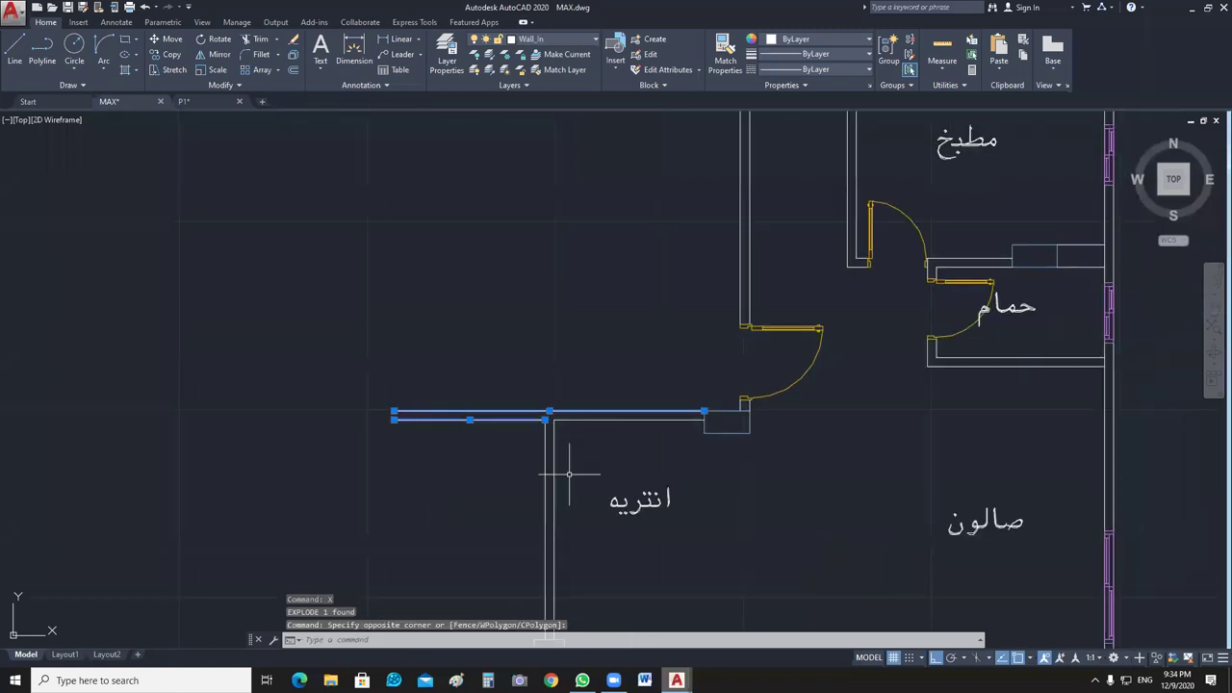
key("Delete")
Draw a new horizontal line leftward from the wall corner.
scroll(652, 462, "up", 2)
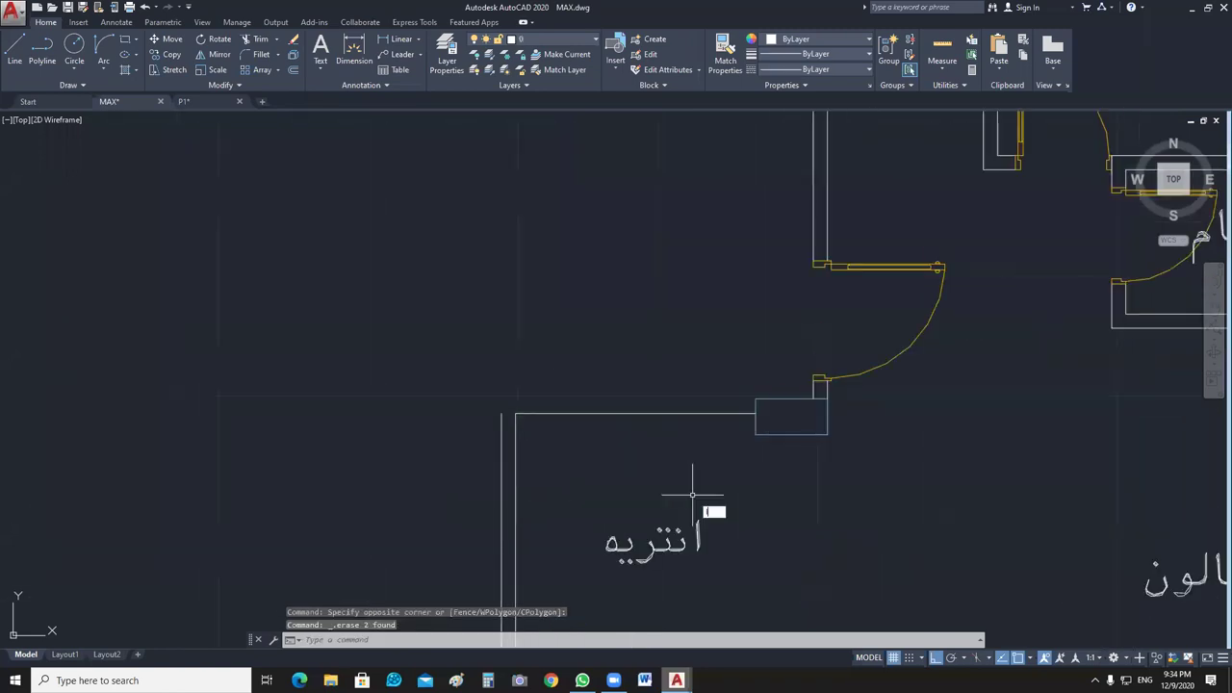
type("l")
key("Return")
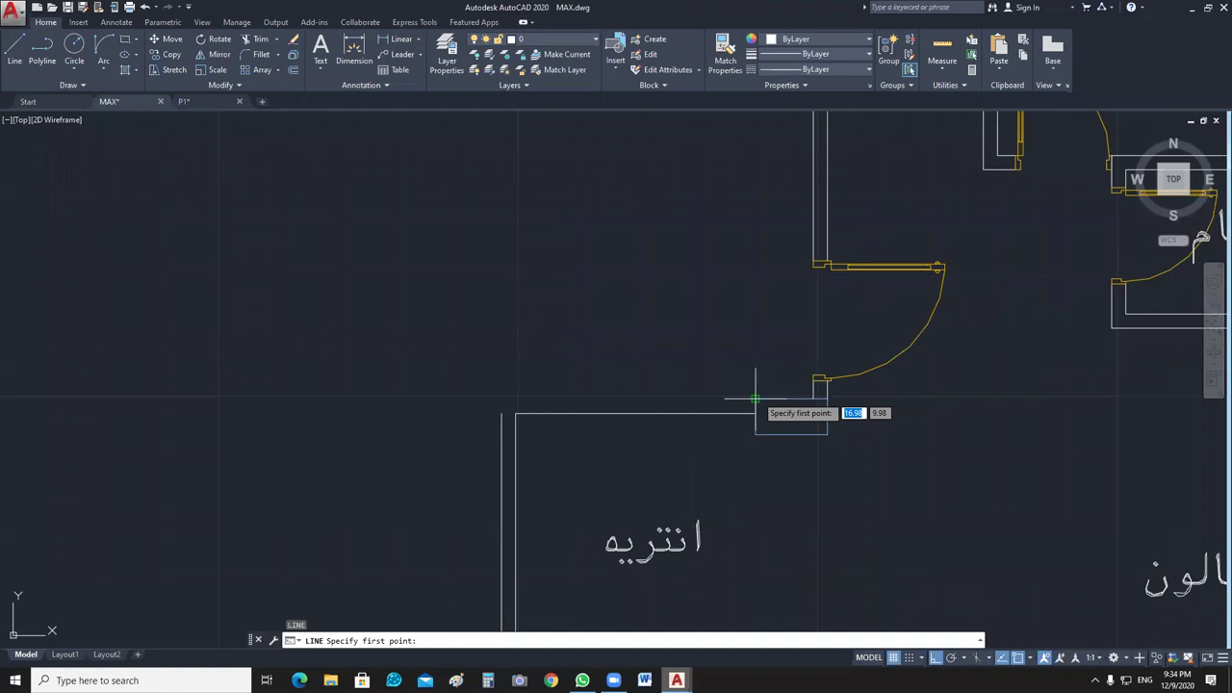
left_click(756, 398)
left_click(448, 399)
key("Return")
Set the FILLET radius to 0 and attempt a corner on the new line, then cancel.
type("f")
key("Return")
type("r")
key("Return")
type("0")
key("Return")
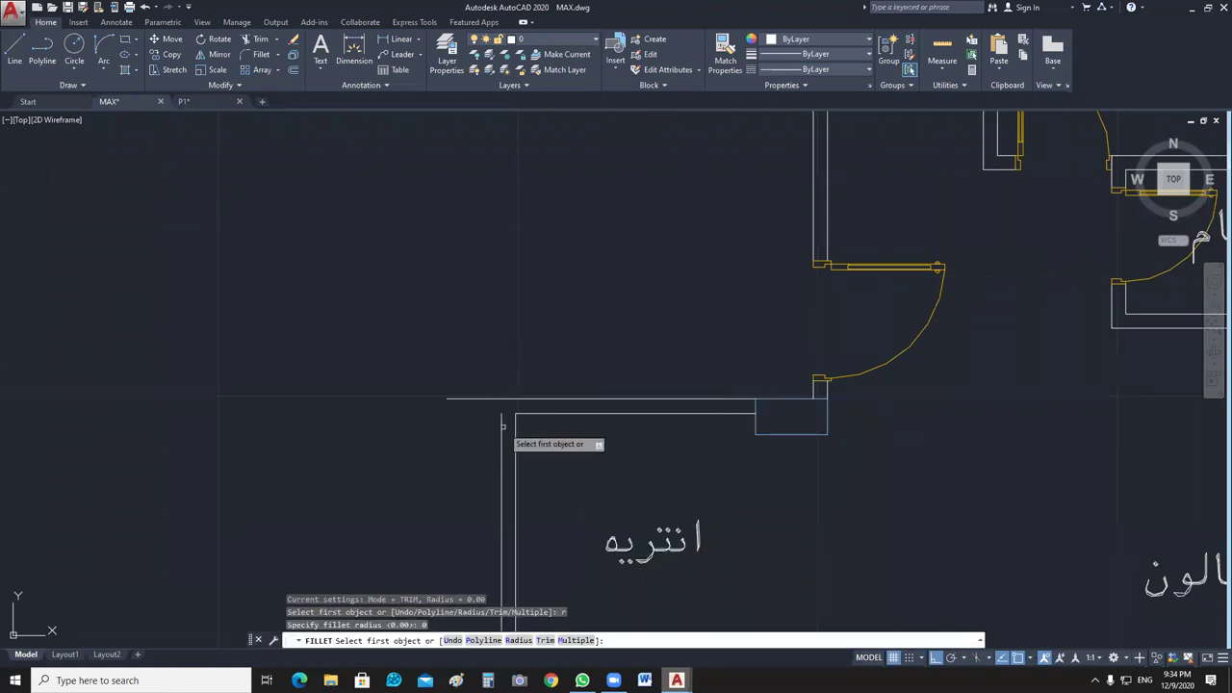
left_click(525, 398)
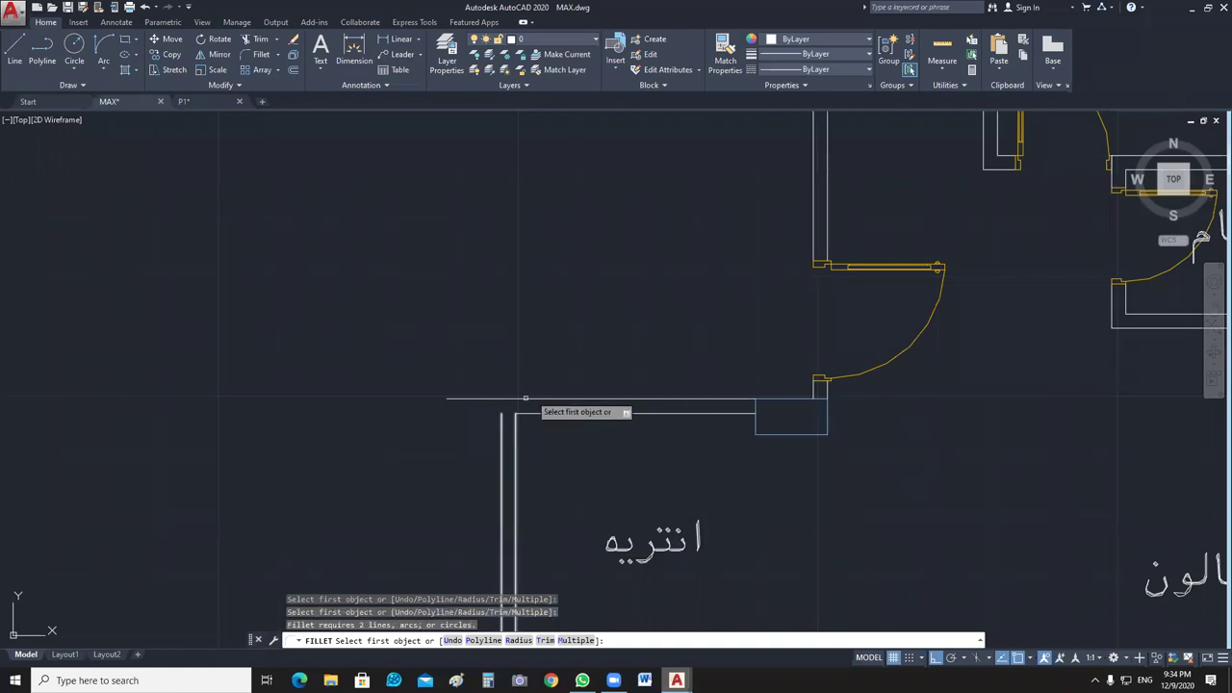
key("Escape")
Explode the left wall and fillet its vertical line with the new horizontal line.
left_click(468, 474)
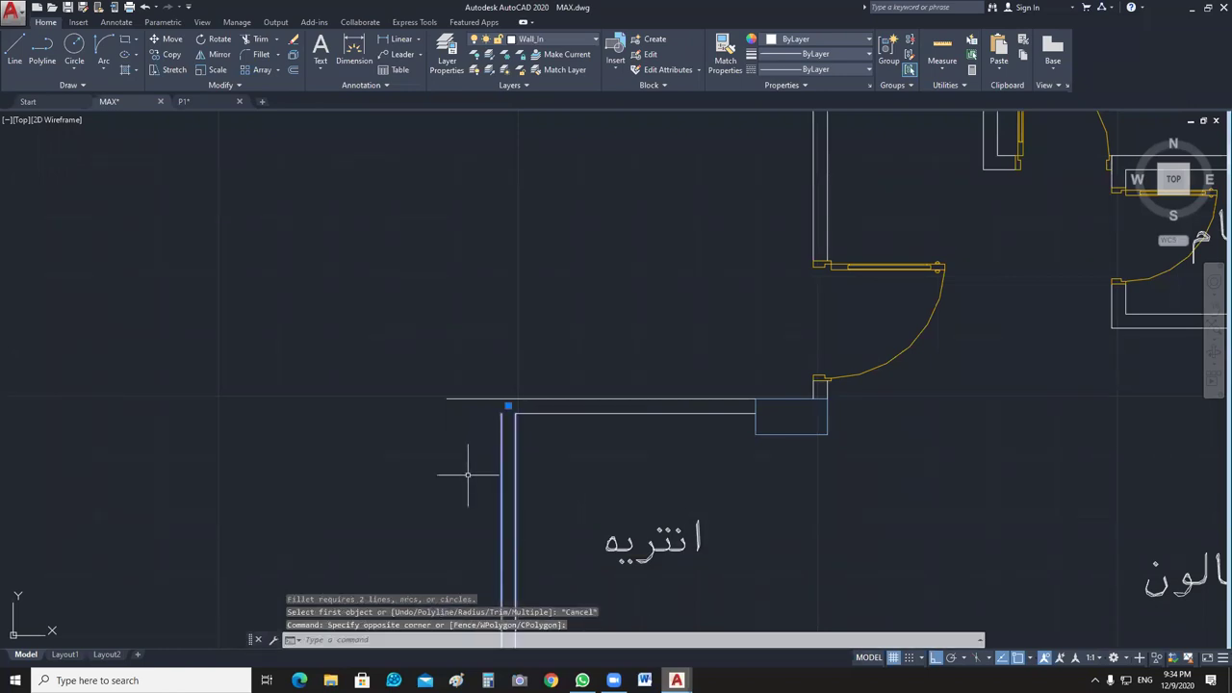
left_click(468, 475)
type("x")
key("Return")
type("f")
key("Return")
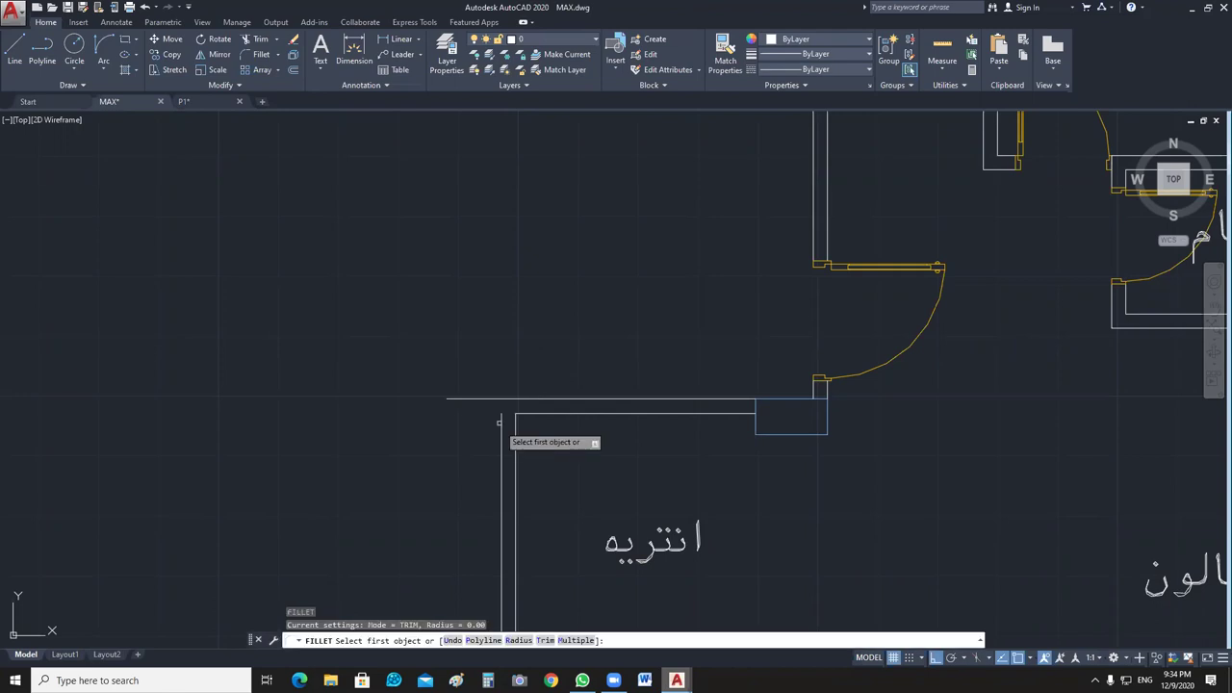
left_click(501, 442)
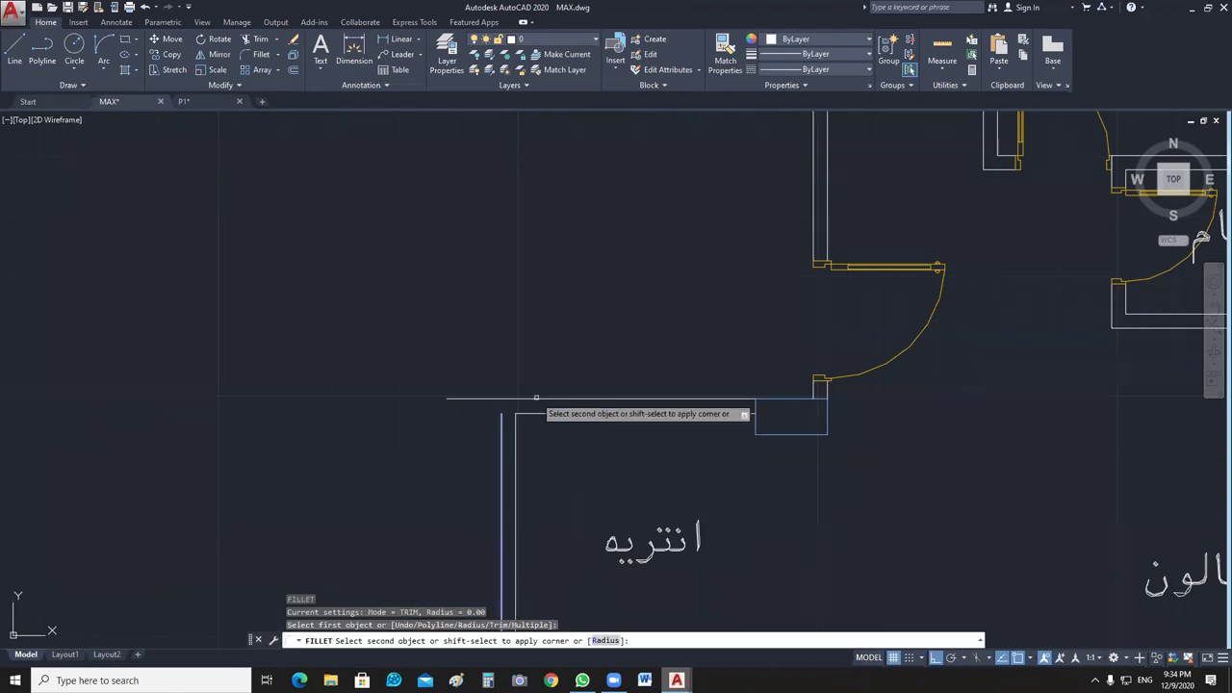
left_click(536, 398)
scroll(616, 460, "down", 4)
Attempt a radius-0 fillet between the سفرة bottom and vertical wall lines, then cancel.
scroll(666, 539, "up", 5)
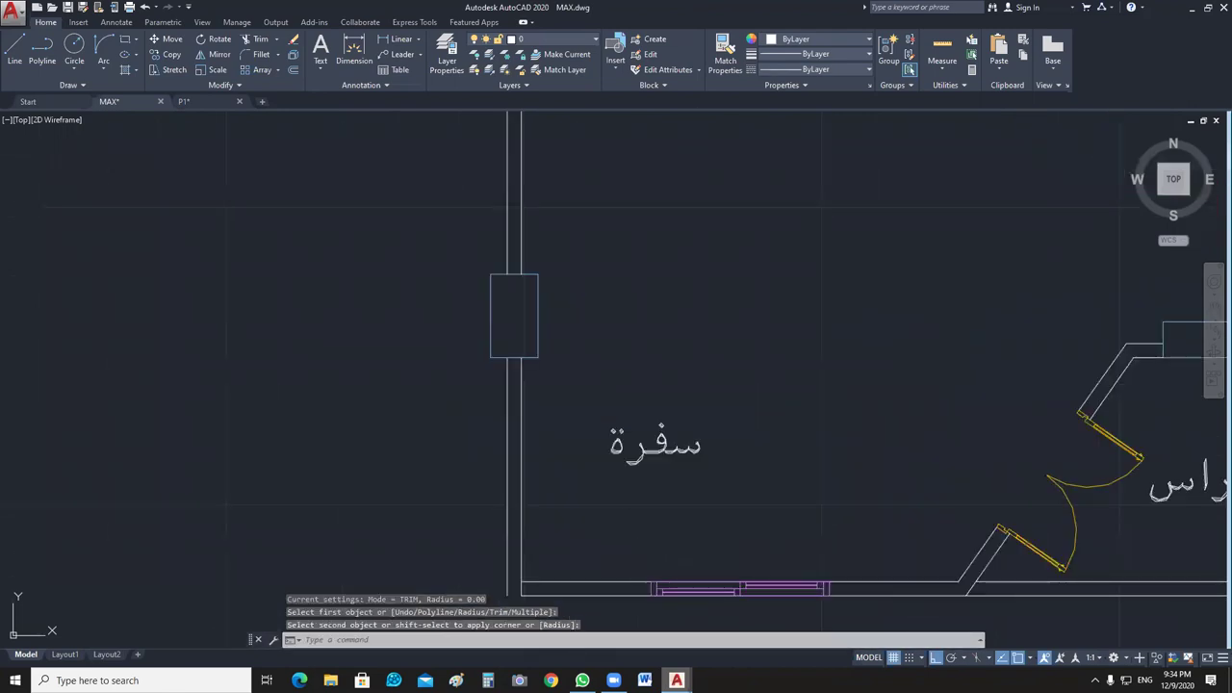
key("Return")
left_click(550, 434)
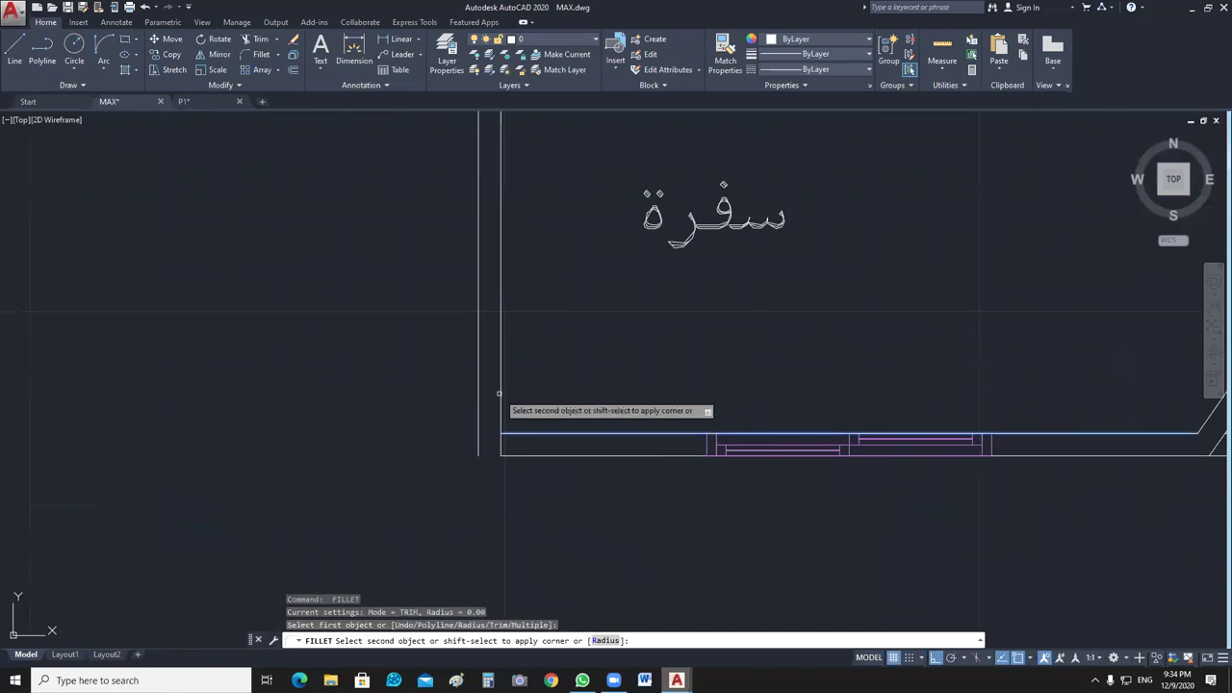
left_click(500, 394)
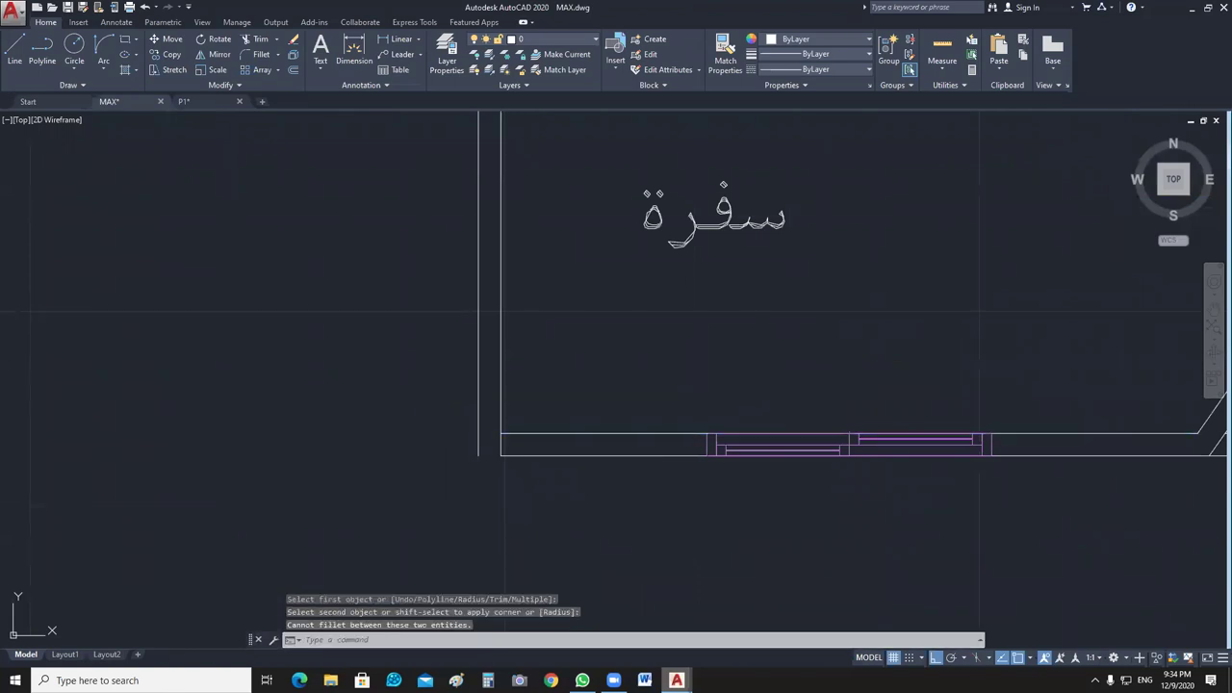
key("Escape")
Explode the left vertical wall line and fillet it with the bottom wall line into a square corner.
left_click_drag(491, 438, 419, 423)
type("x")
key("Return")
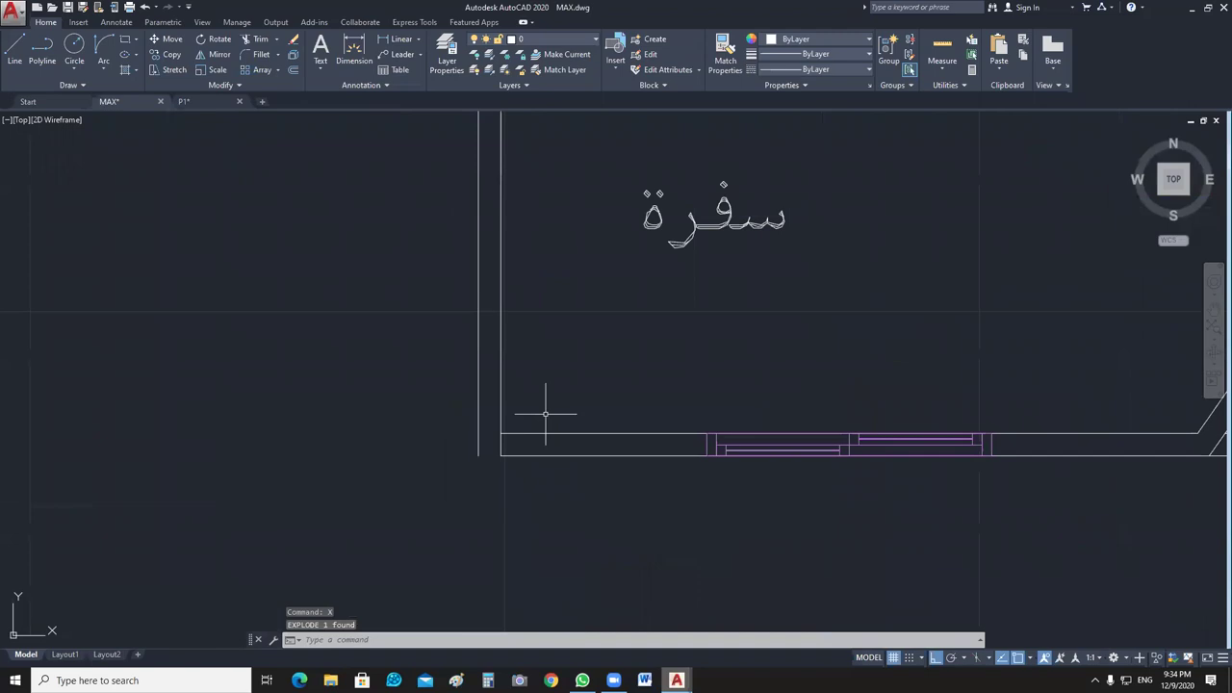
type("f")
key("Return")
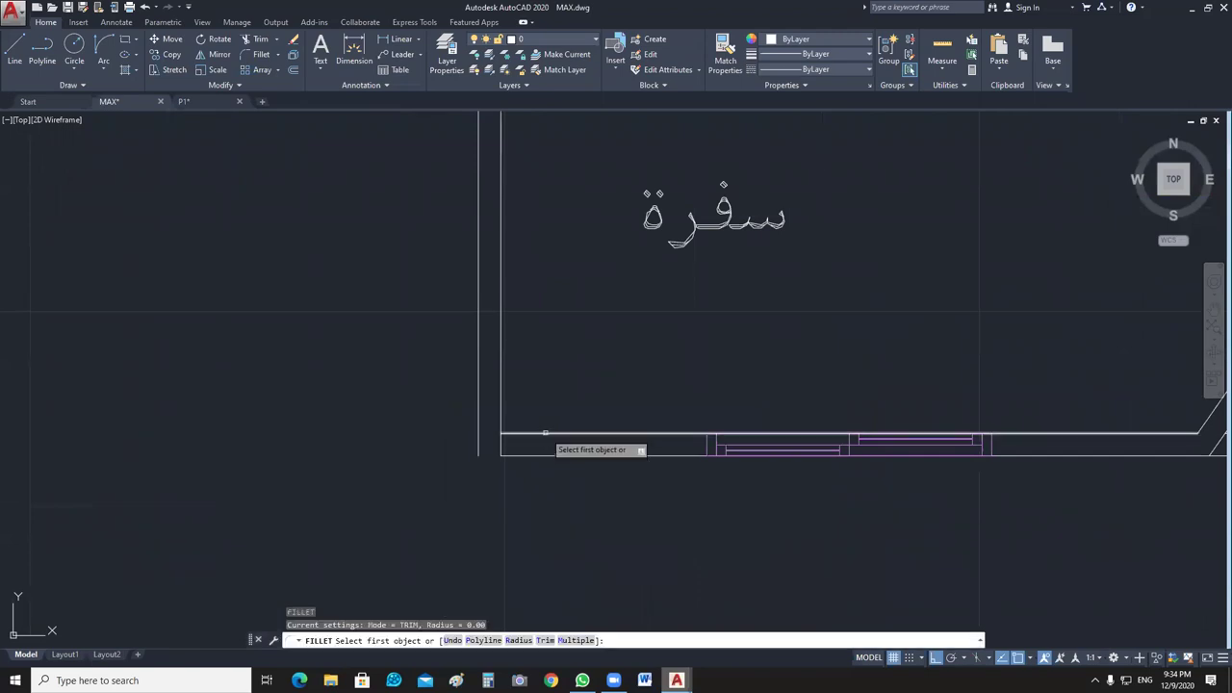
left_click(524, 433)
left_click(501, 394)
key("Return")
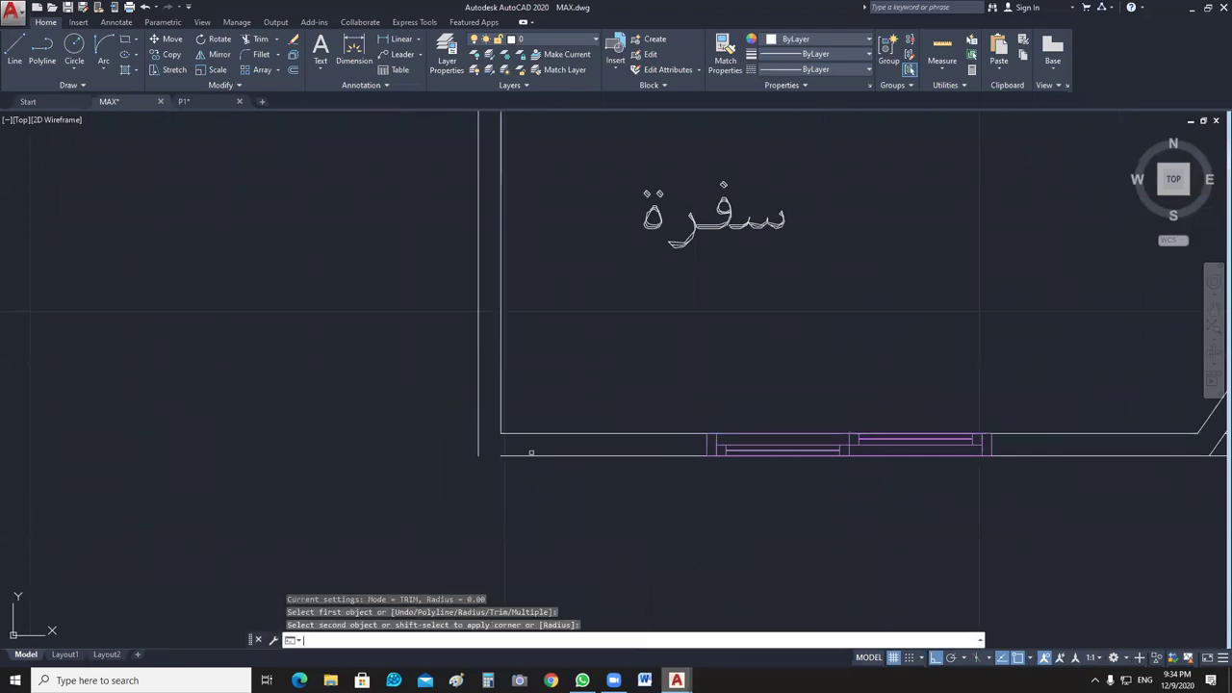
left_click(527, 454)
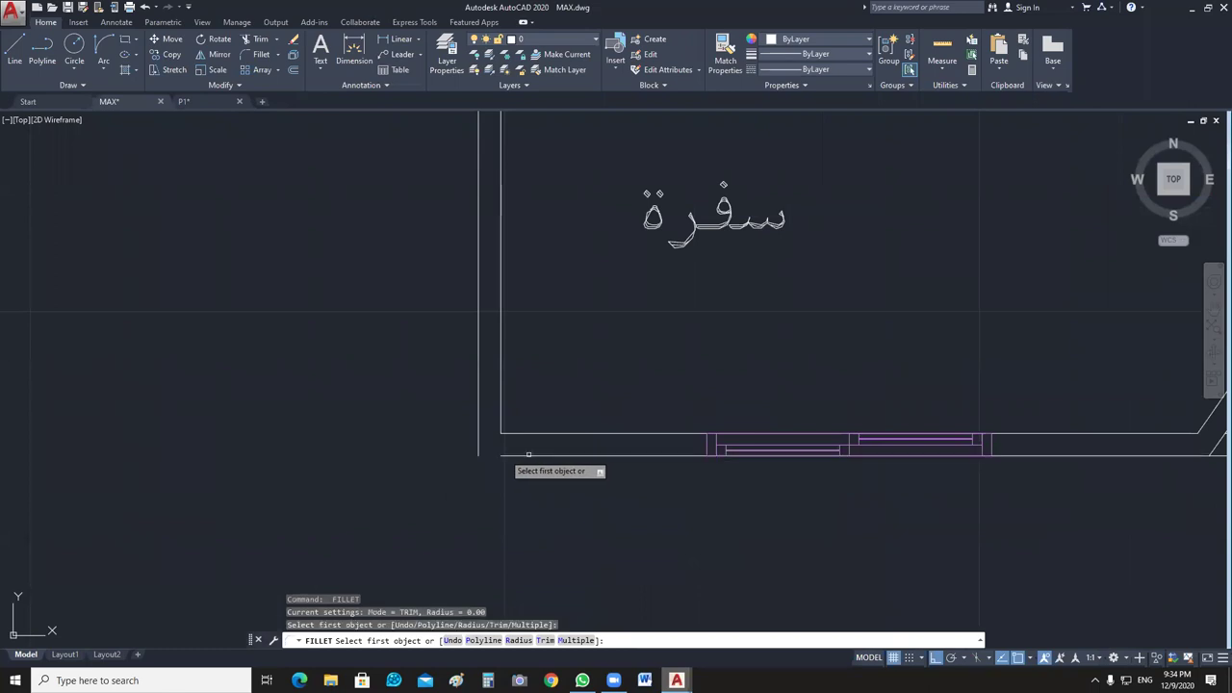
left_click(514, 456)
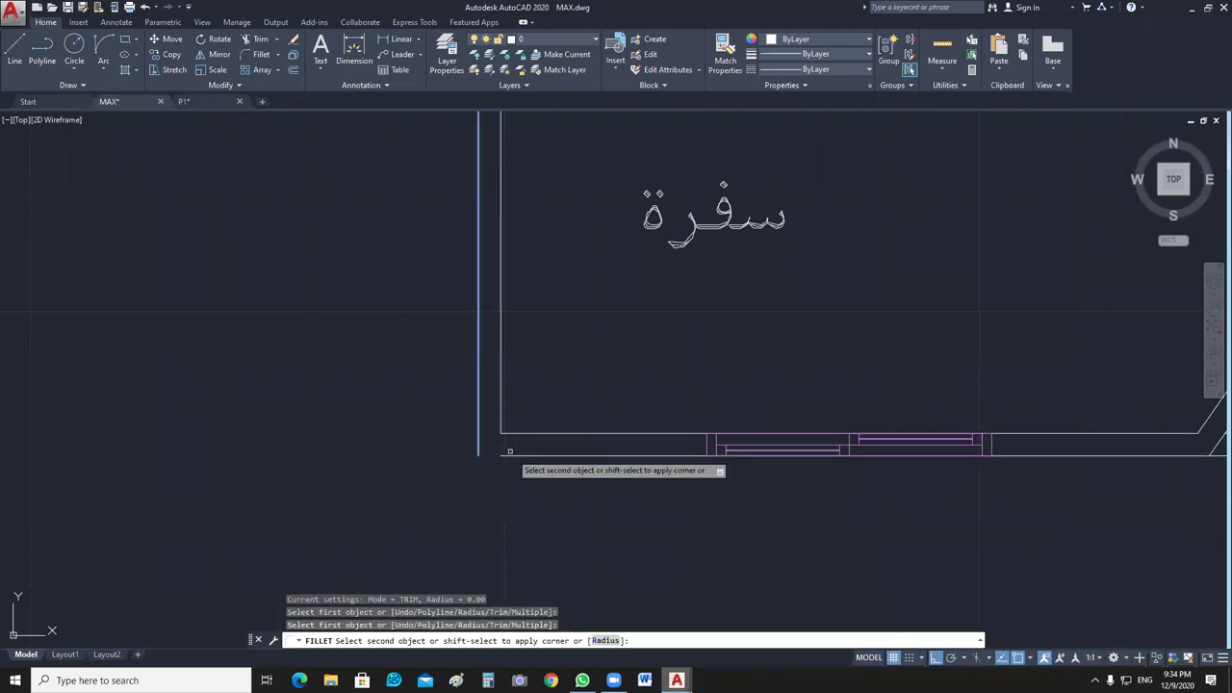
Pan and zoom out to bring the bathroom above into view.
scroll(514, 455, "down", 2)
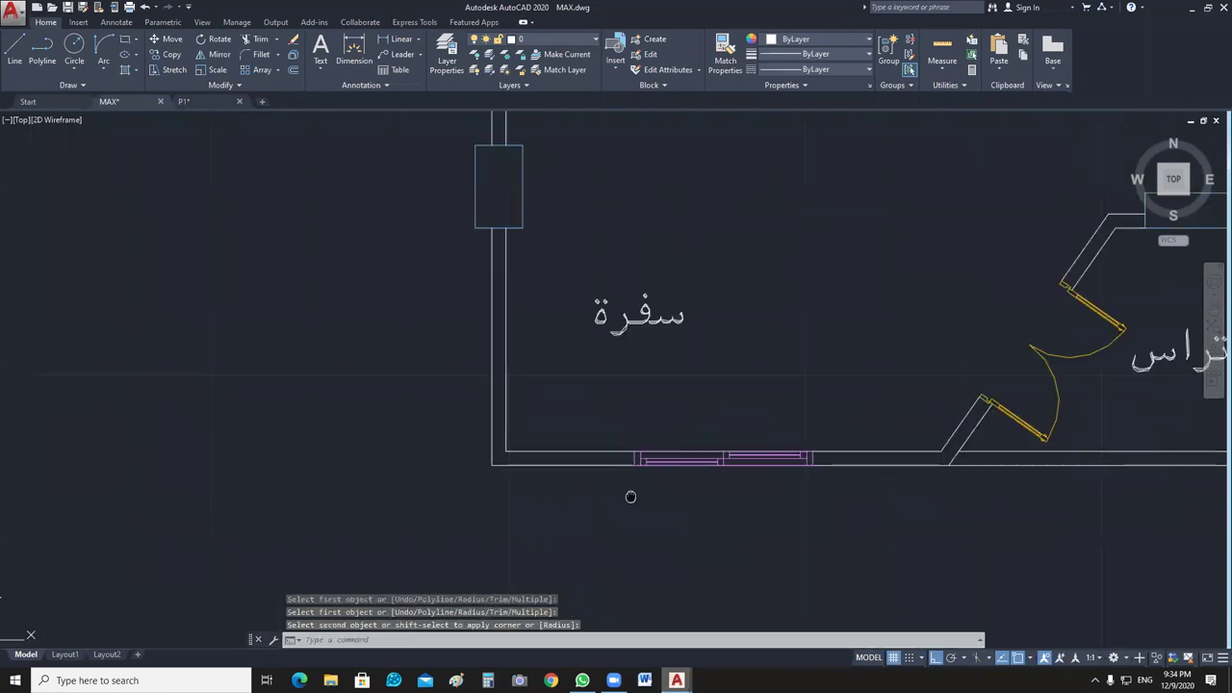
middle_click_drag(956, 457, 757, 488)
scroll(757, 488, "down", 4)
mouse_move(801, 296)
middle_mouse_down()
mouse_move(713, 384)
mouse_move(696, 557)
middle_mouse_up()
middle_click_drag(432, 111, 471, 351)
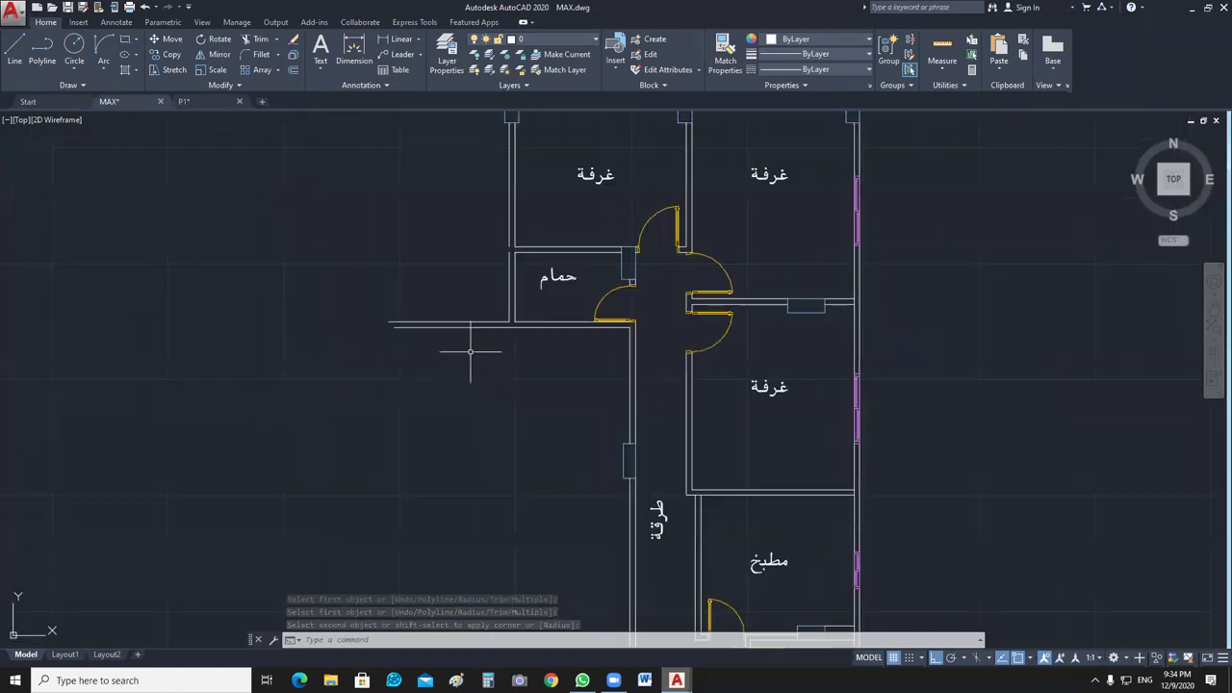
Explode the bathroom's left and bottom walls and delete the two stray lines beside it.
scroll(509, 330, "up", 4)
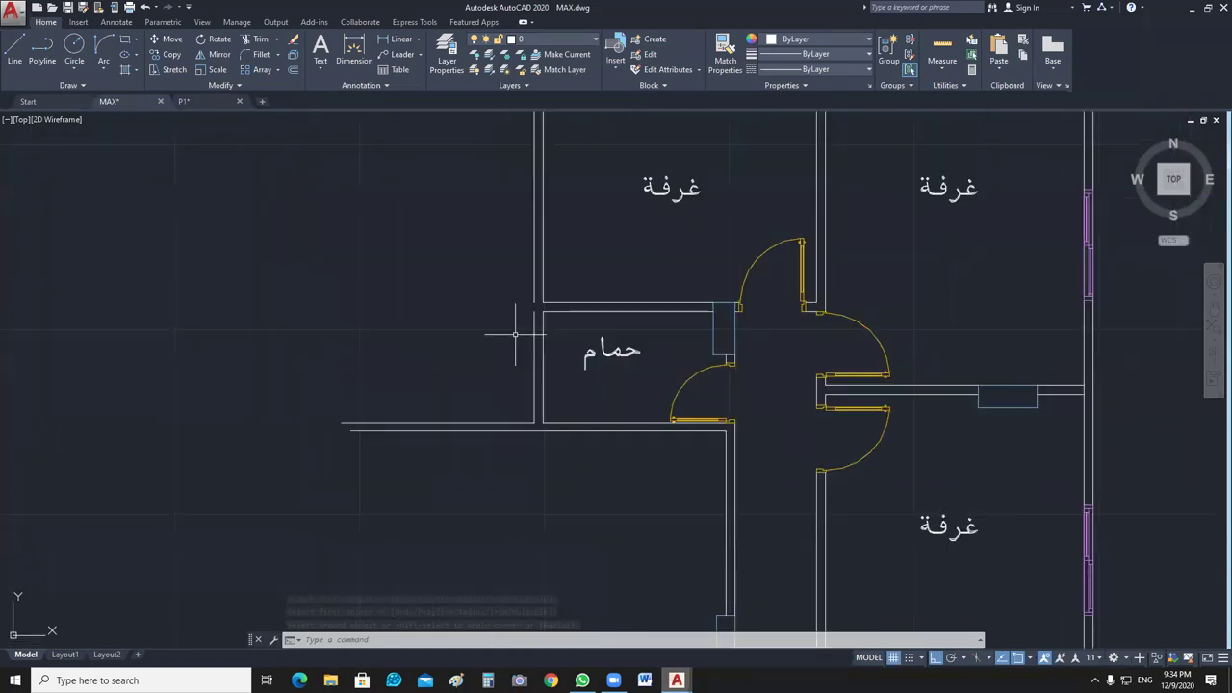
left_click(539, 292)
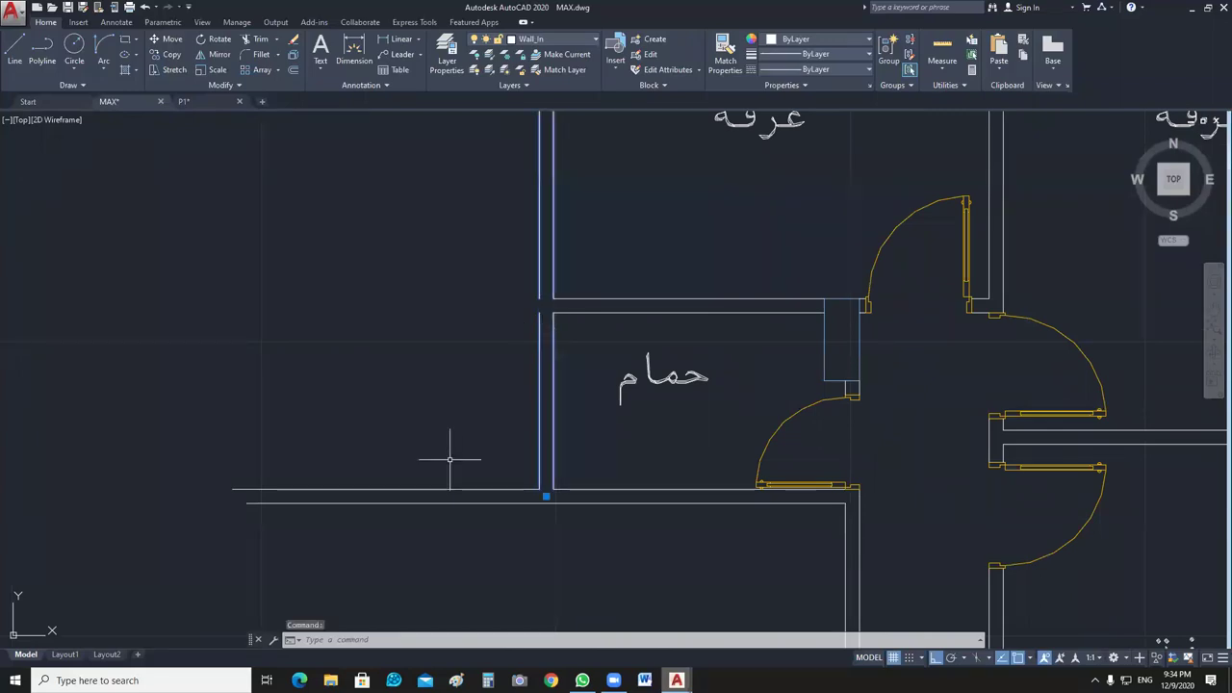
left_click(456, 490)
key("Return")
scroll(503, 283, "down", 2)
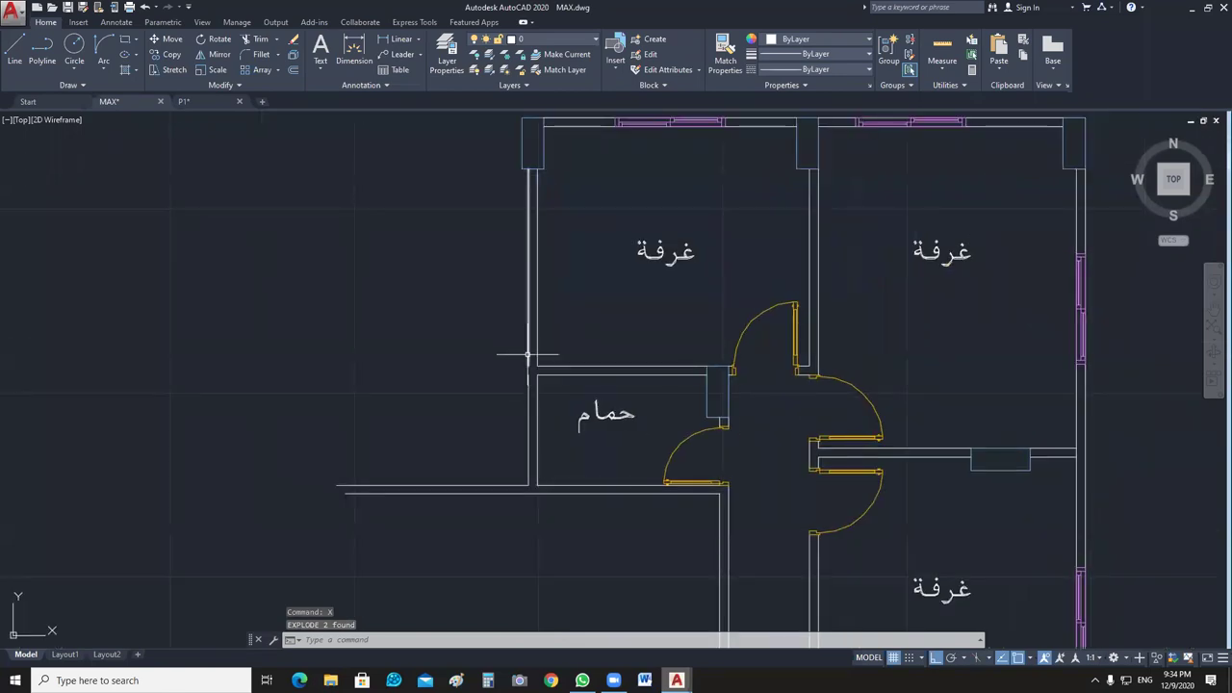
left_click(532, 419)
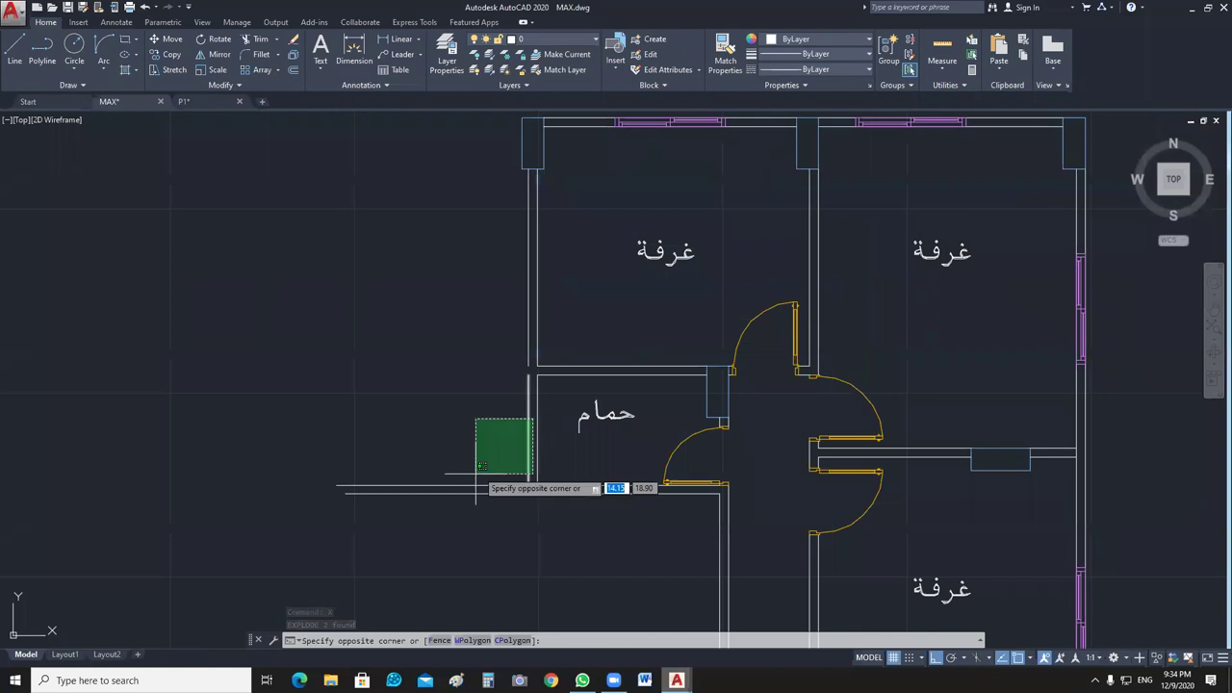
left_click(463, 479)
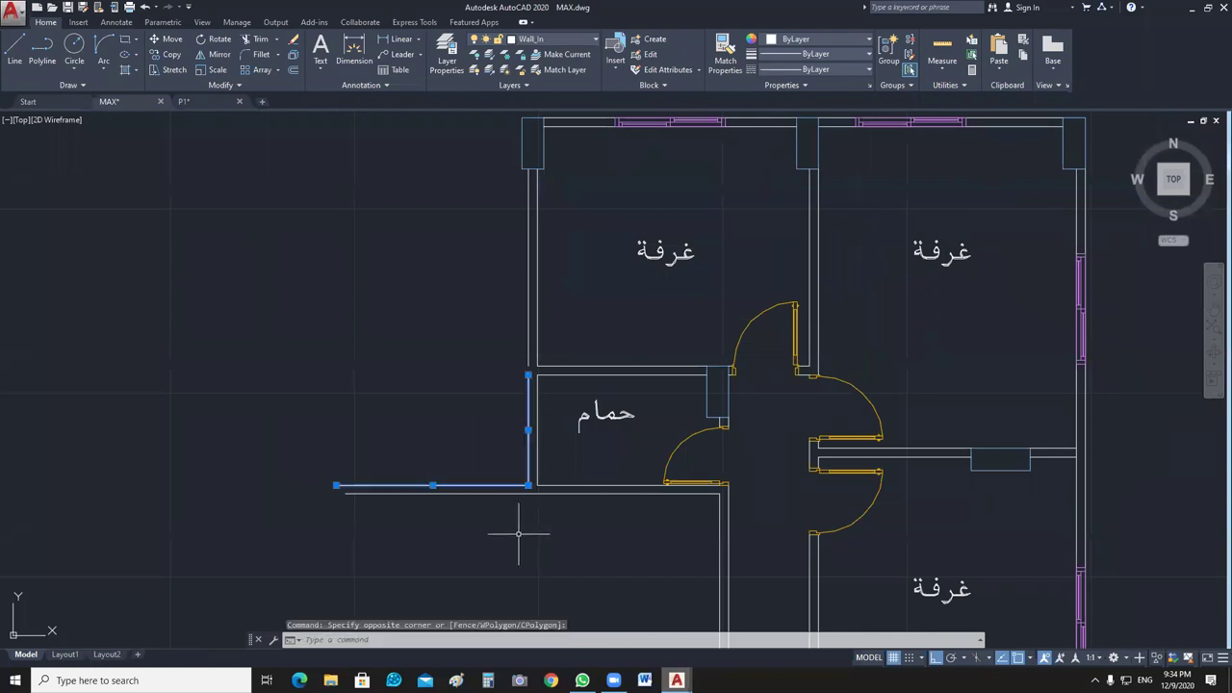
key("Delete")
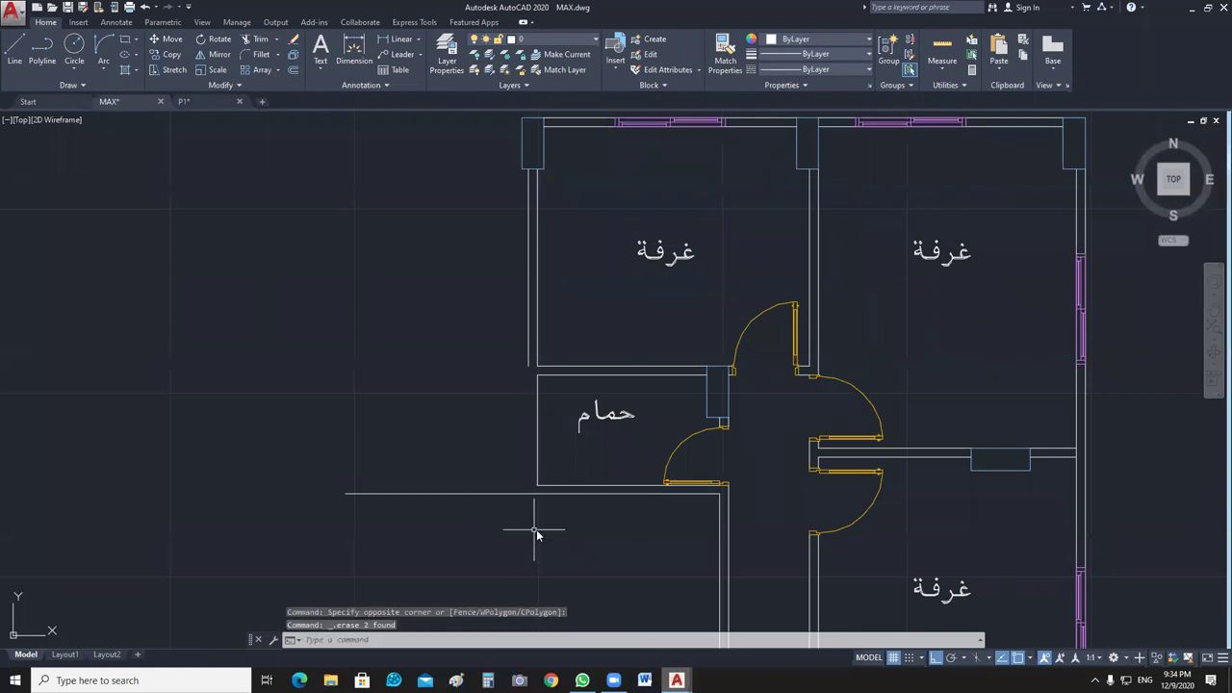
Try a fillet, undo it, and delete the leftover horizontal wall line.
type("f")
key("space")
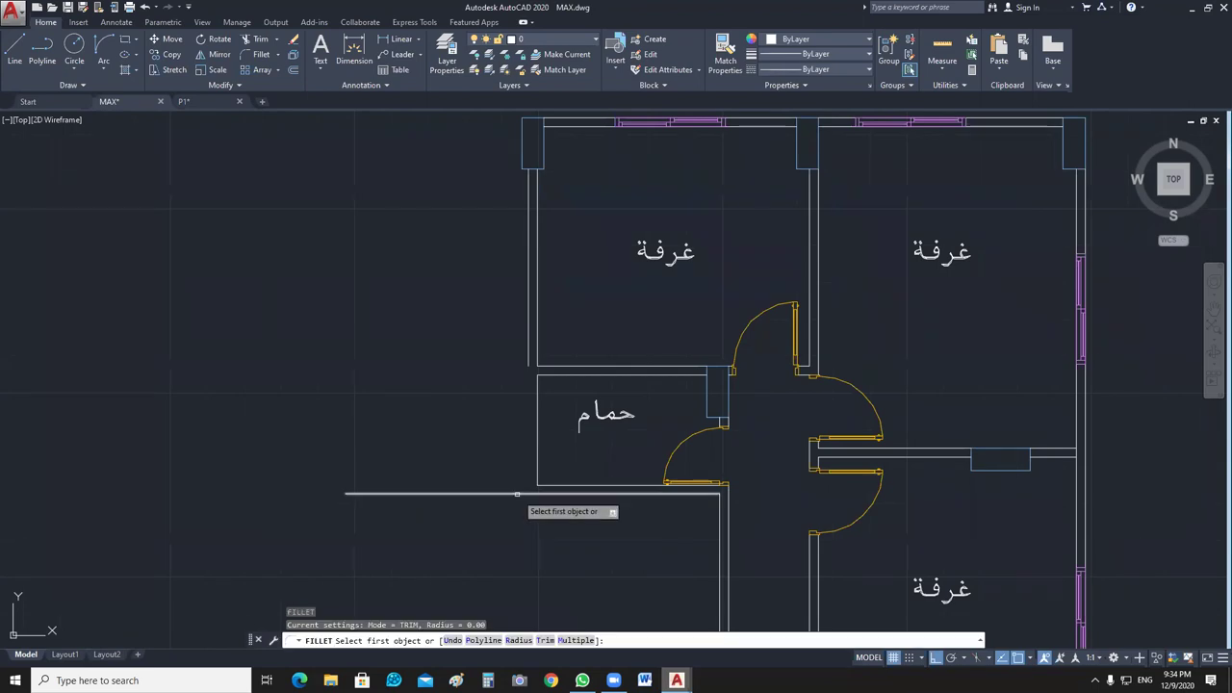
left_click(517, 494)
left_click(528, 358)
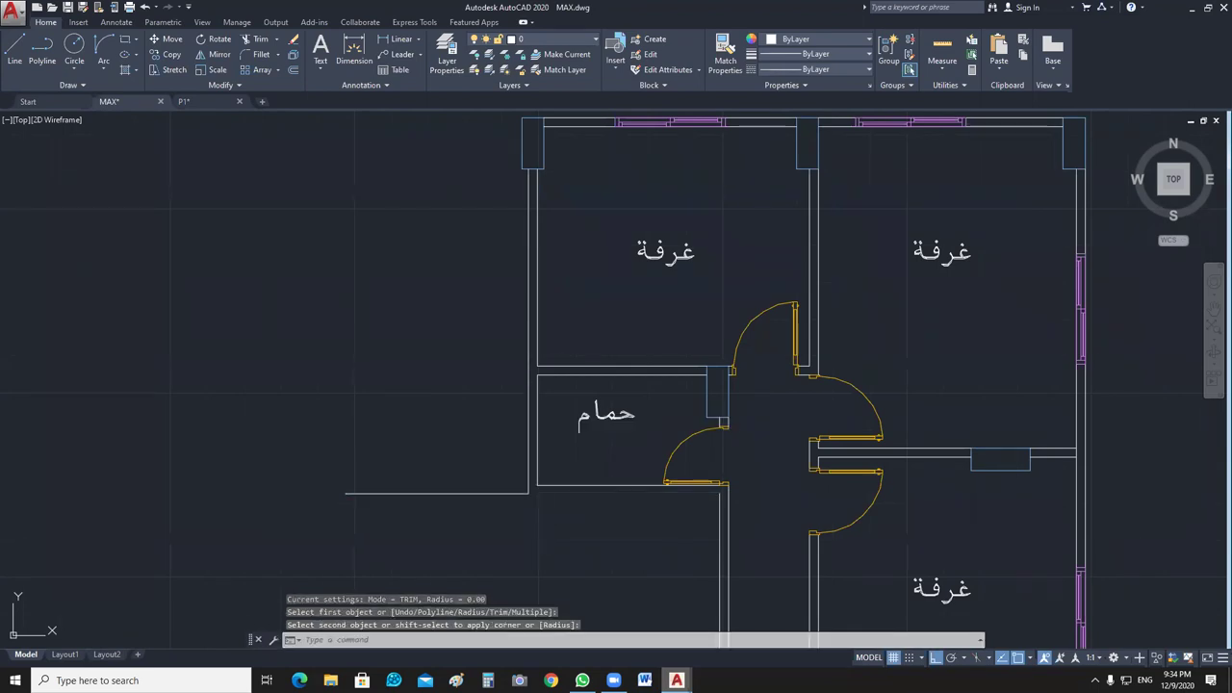
type("u")
key("space")
key("Escape")
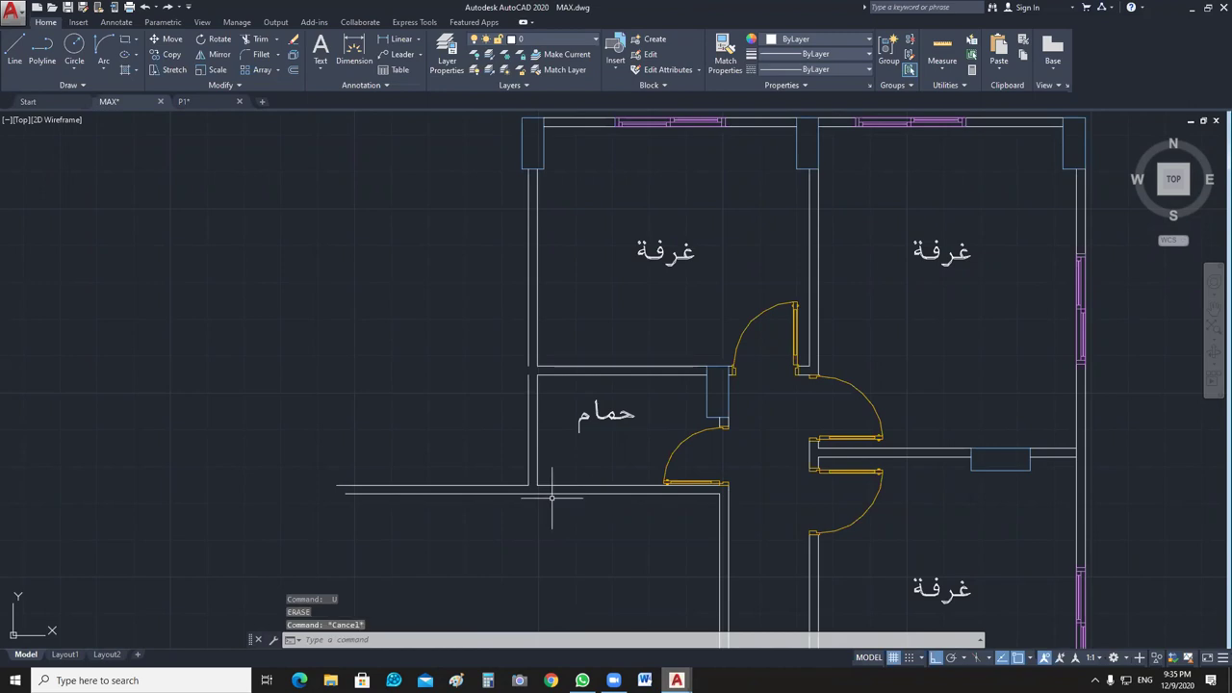
left_click(523, 486)
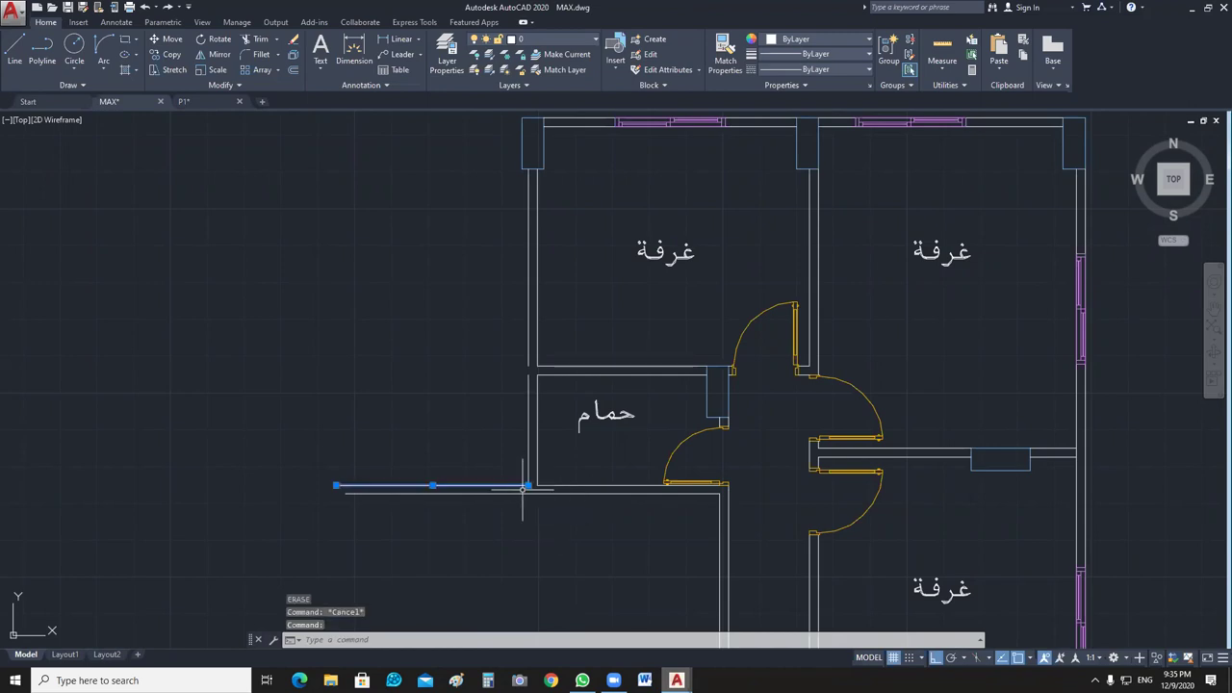
key("Delete")
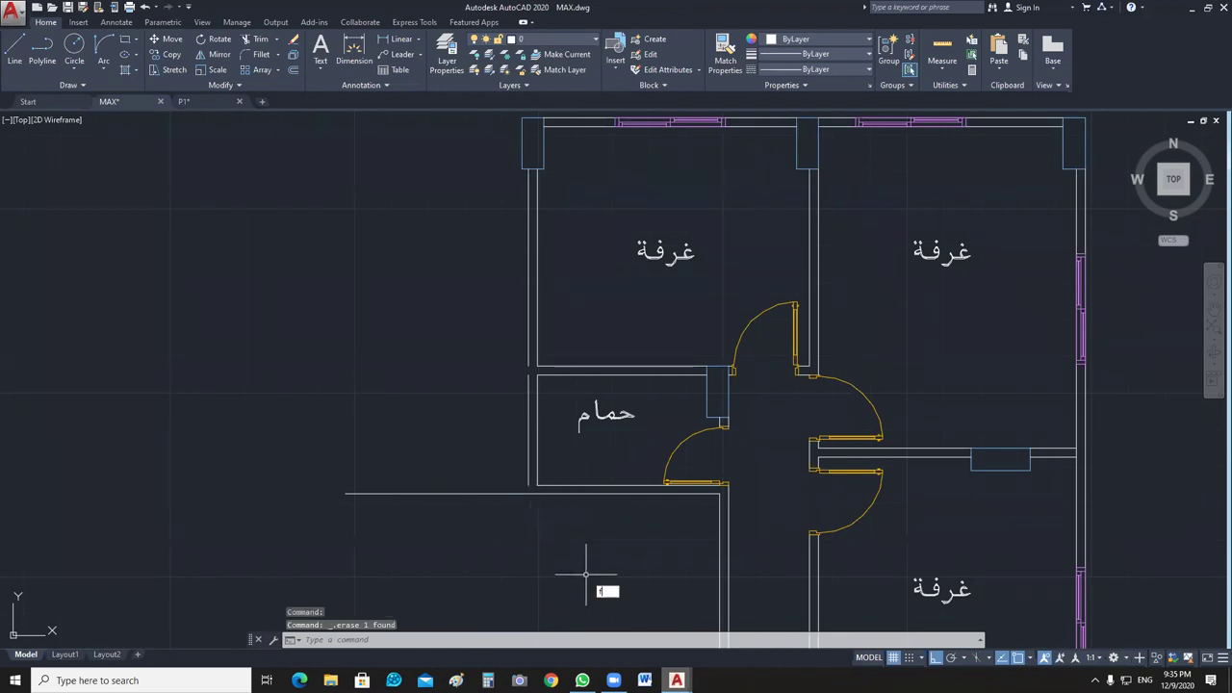
Fillet the horizontal wall line with the bathroom's left wall and delete the short vertical stub.
key("Return")
left_click(570, 494)
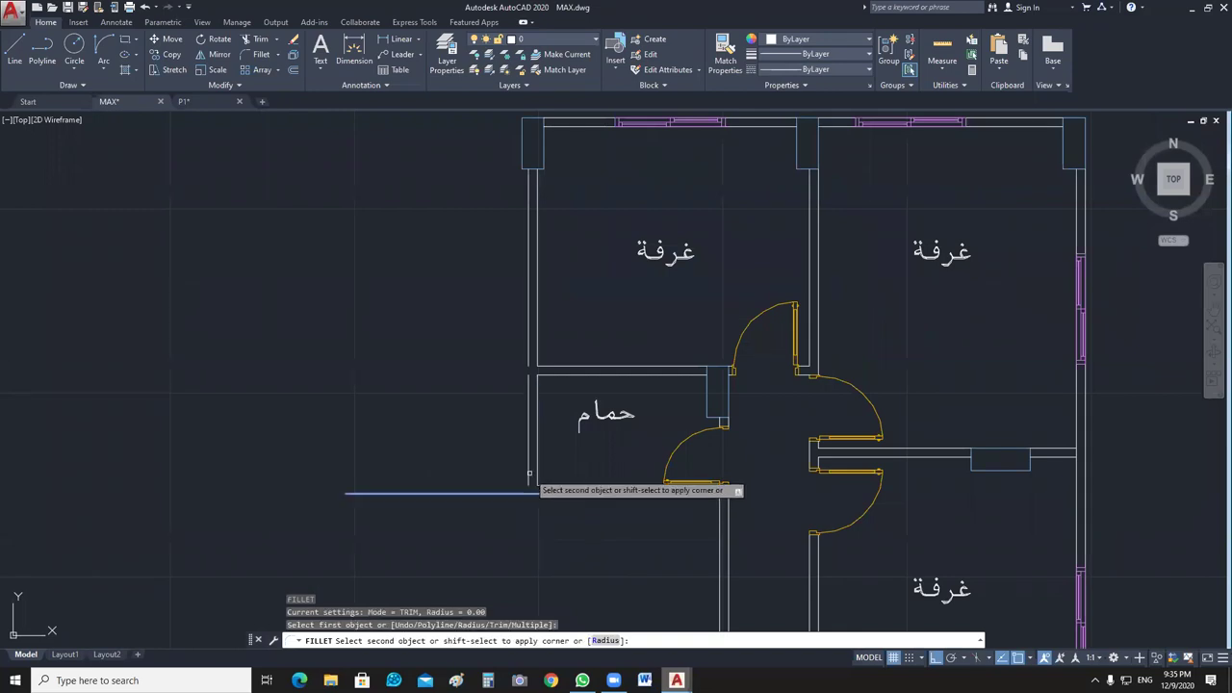
left_click(528, 355)
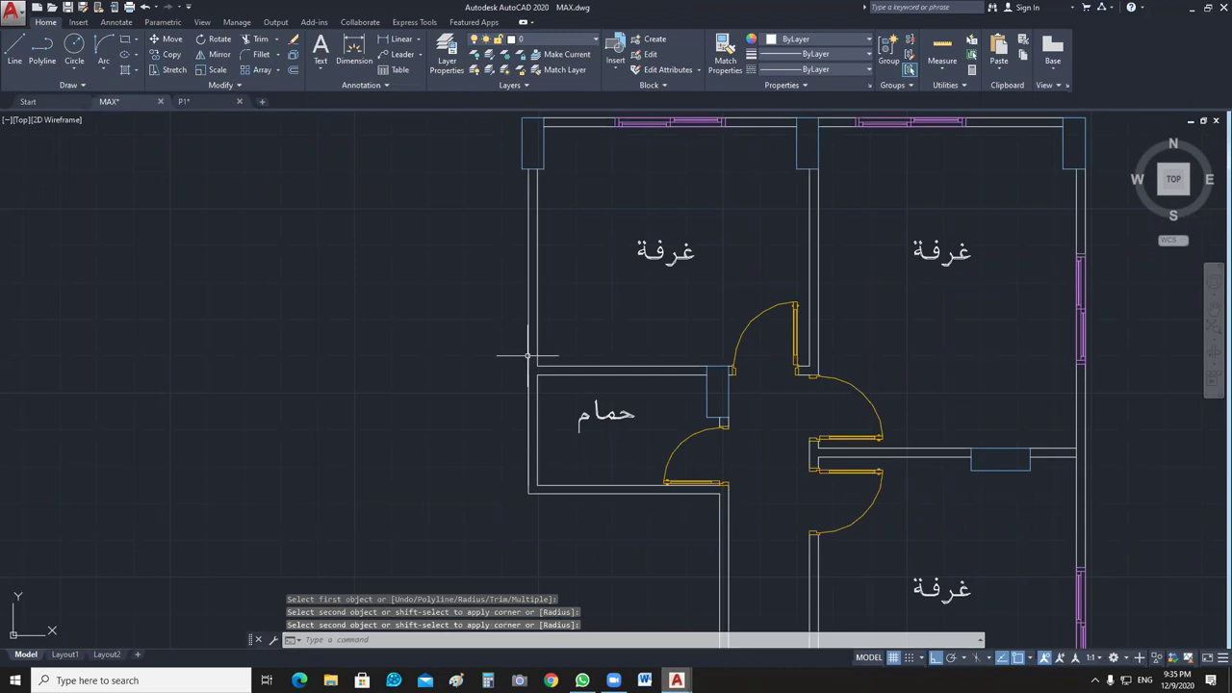
key("Escape")
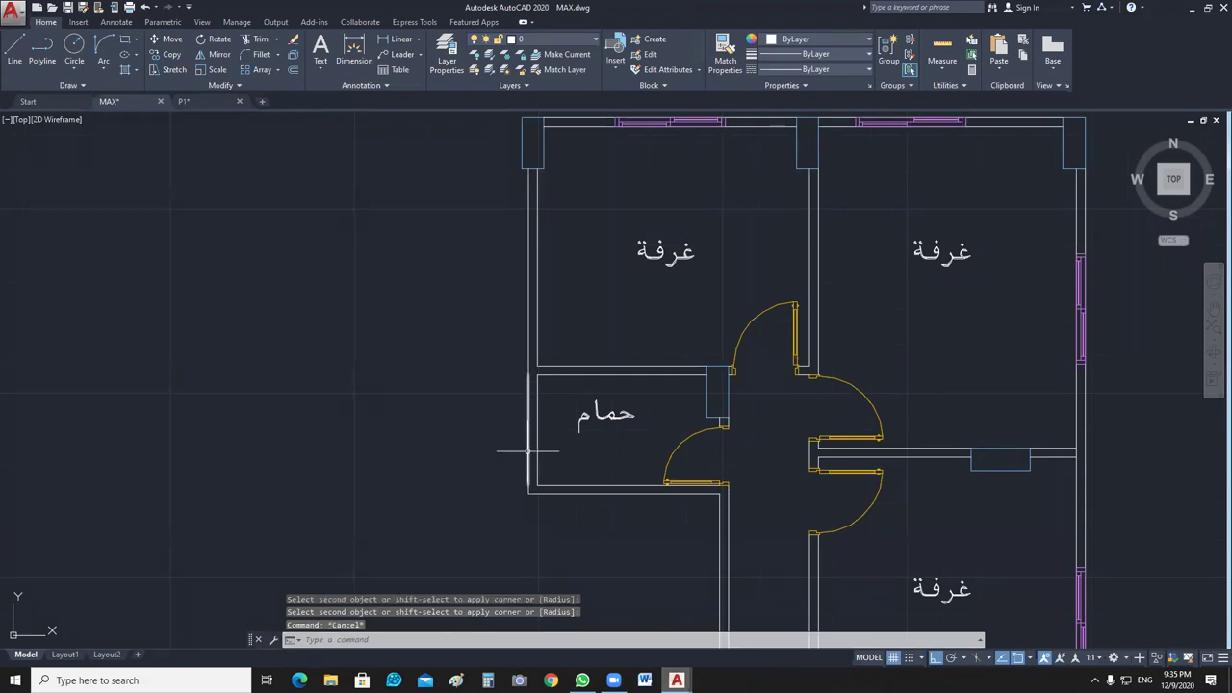
left_click(528, 450)
key("Delete")
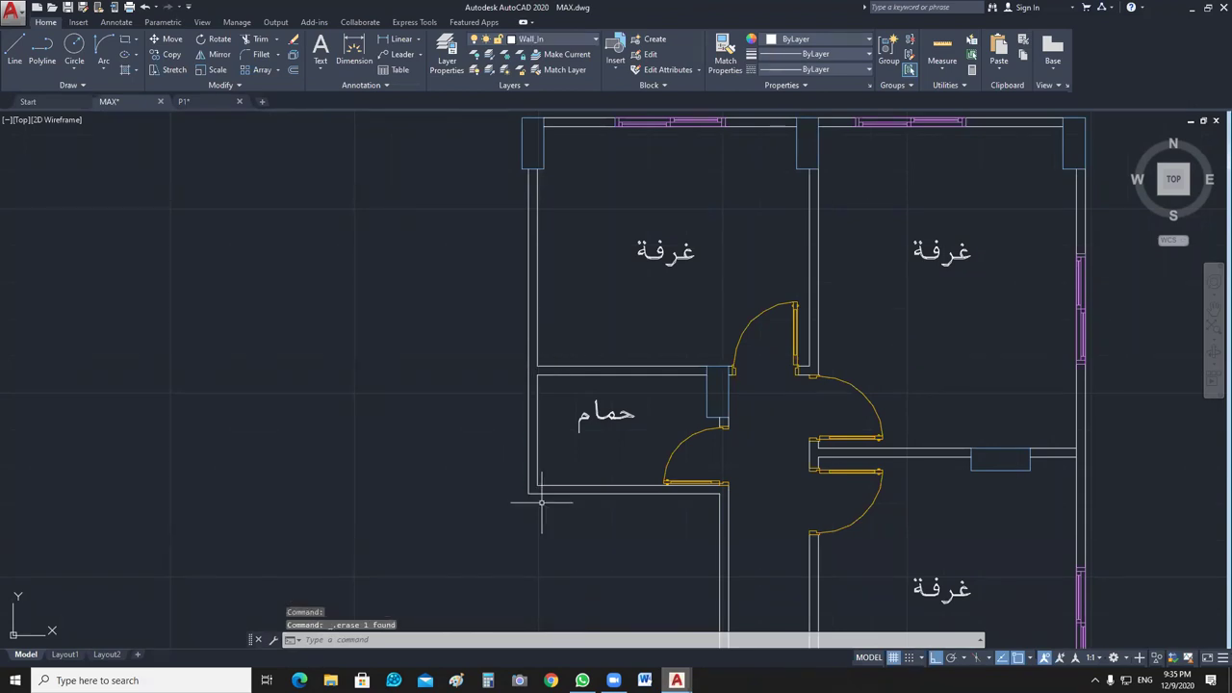
scroll(602, 489, "down", 5)
mouse_move(682, 495)
middle_mouse_down()
mouse_move(652, 481)
mouse_move(644, 443)
mouse_move(674, 467)
middle_mouse_up()
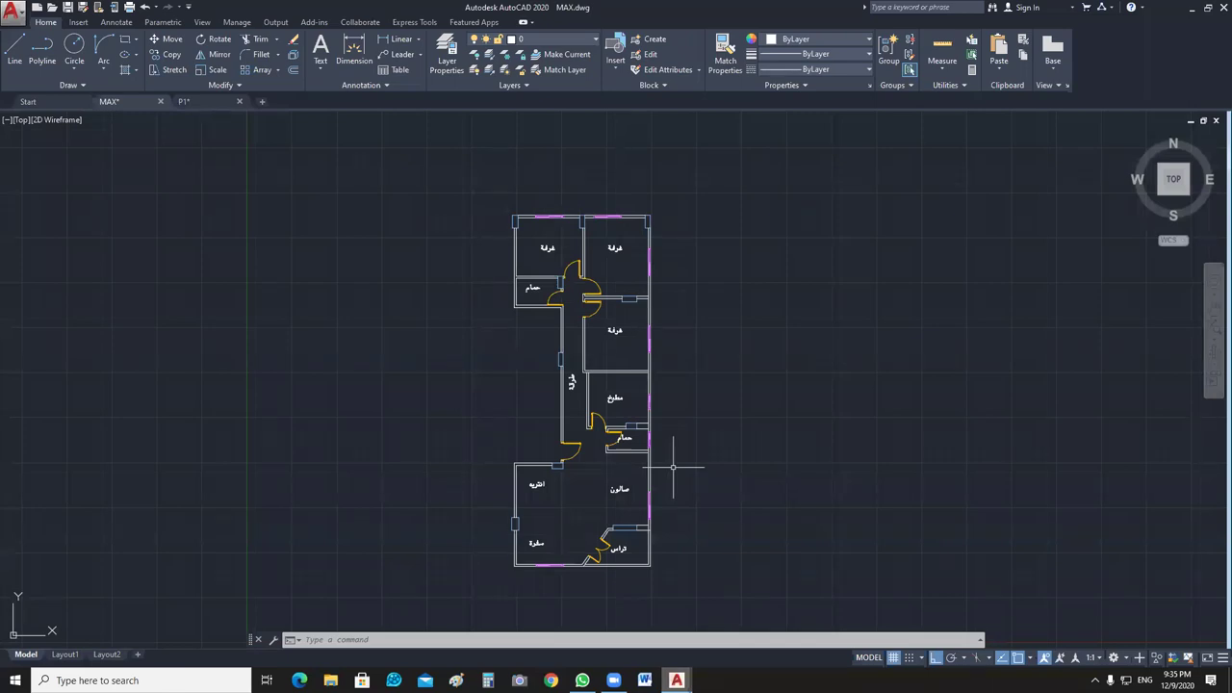
Turn off the outer wall layer WALL_out by picking one of its walls with LAYOFF.
left_click(596, 35)
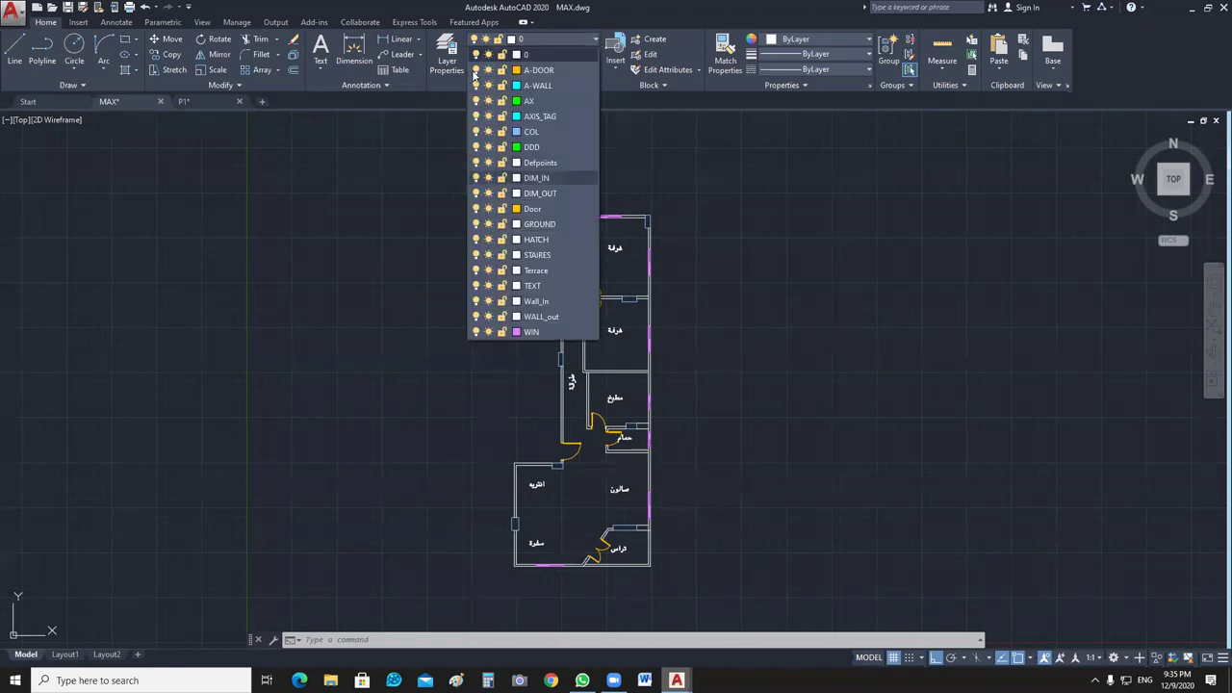
scroll(628, 211, "up", 4)
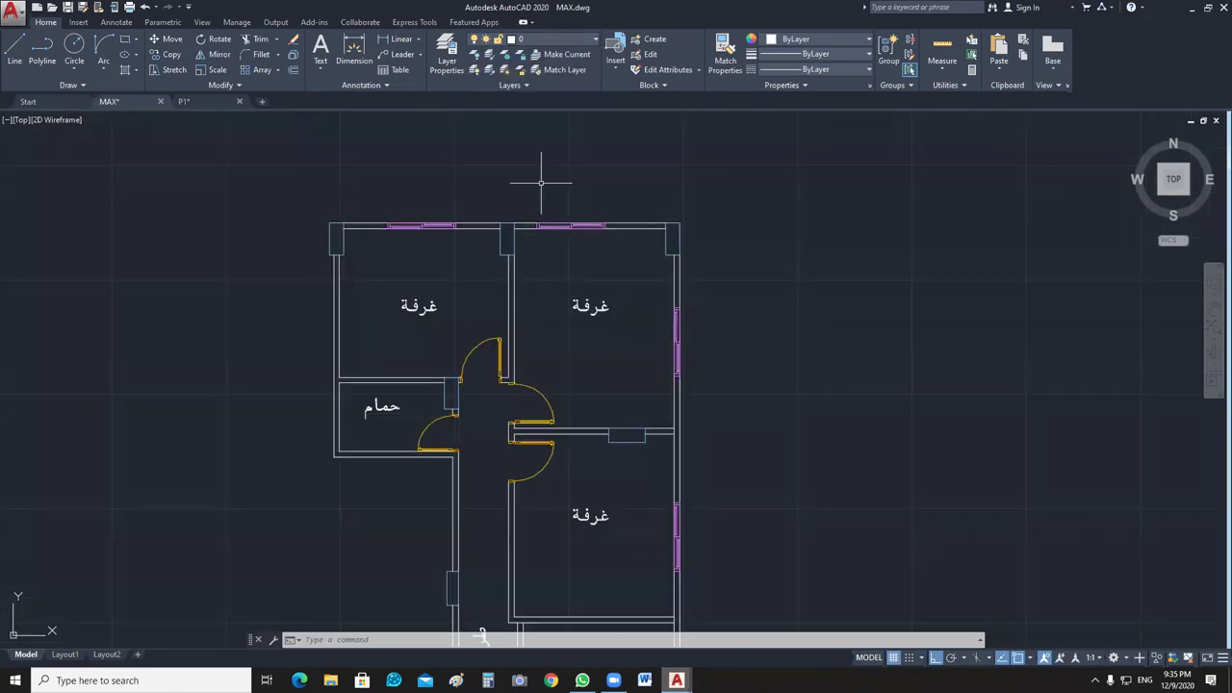
key("Return")
left_click(671, 236)
scroll(732, 251, "down", 3)
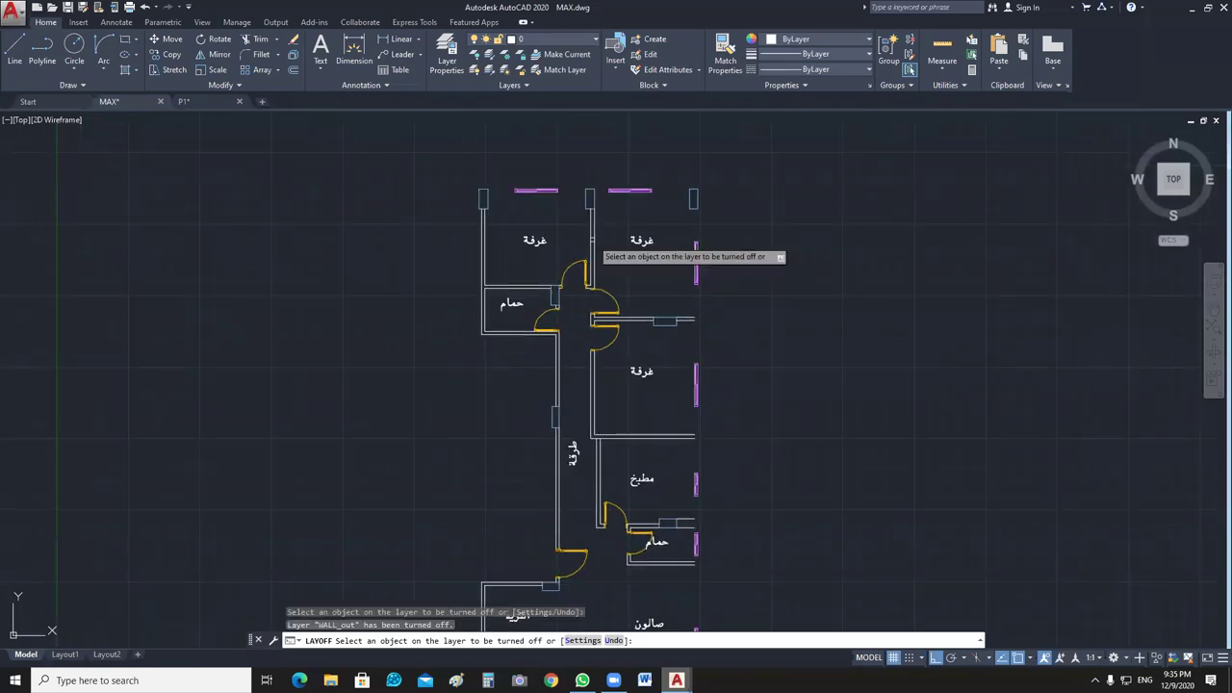
scroll(605, 241, "up", 2)
key("Escape")
left_click(582, 250)
left_click(546, 307)
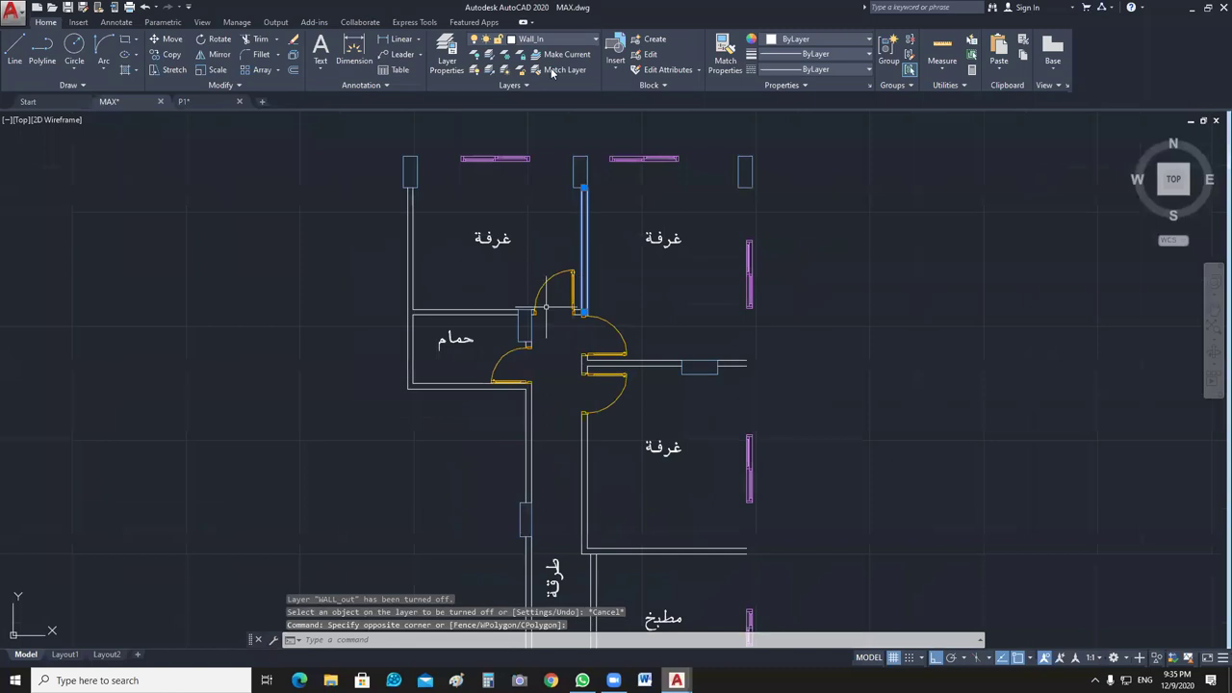
key("Escape")
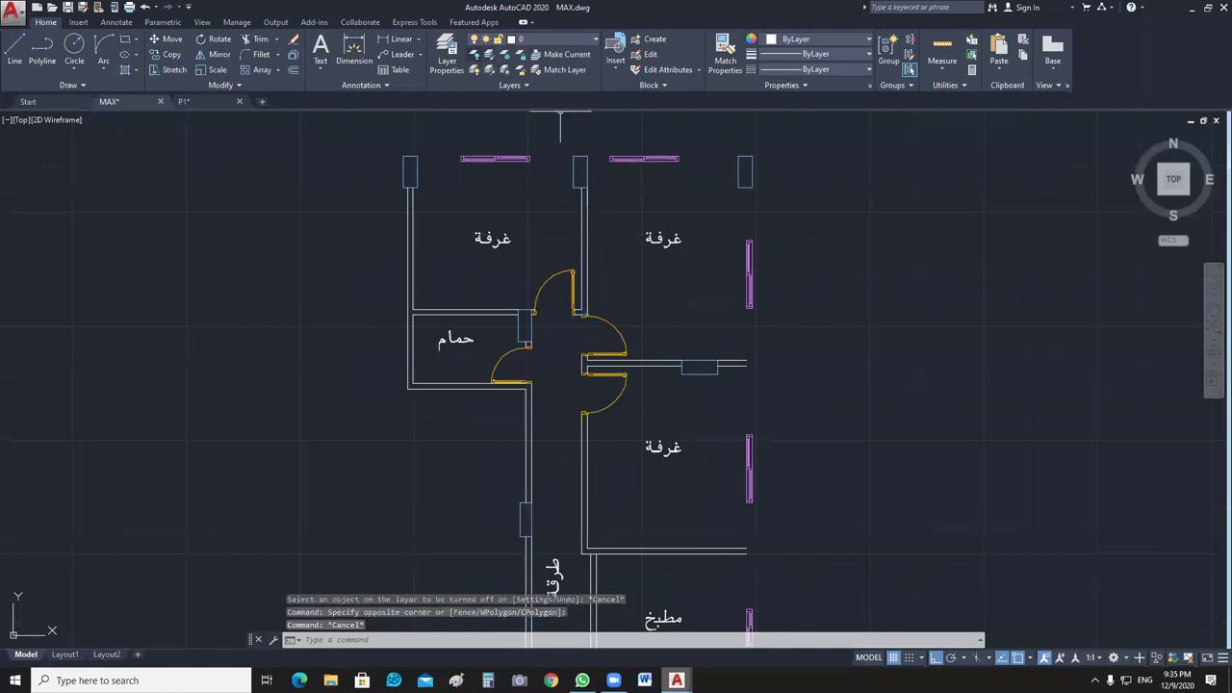
Decline hiding the current layer 0 and bring up the Layer Properties Manager.
left_click(475, 54)
left_click(506, 159)
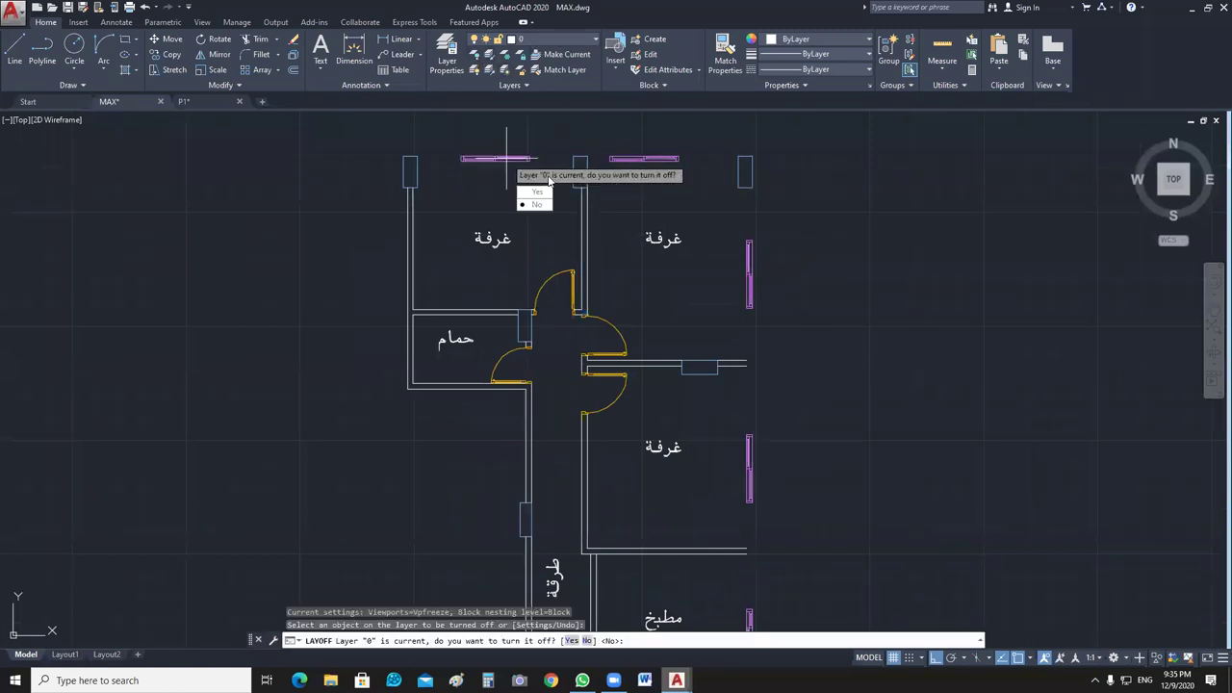
key("Escape")
key("Escape")
key("ctrl+1")
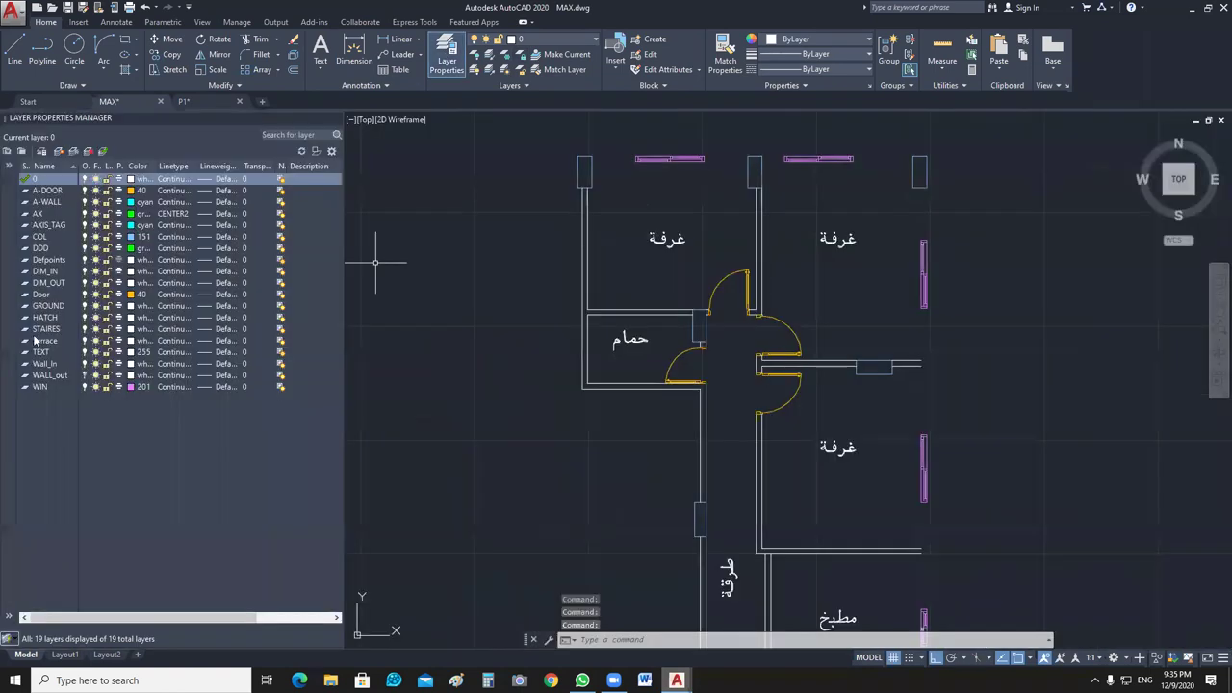
Turn off the WIN, A-DOOR and COL layers to hide windows, doors and columns.
left_click(83, 375)
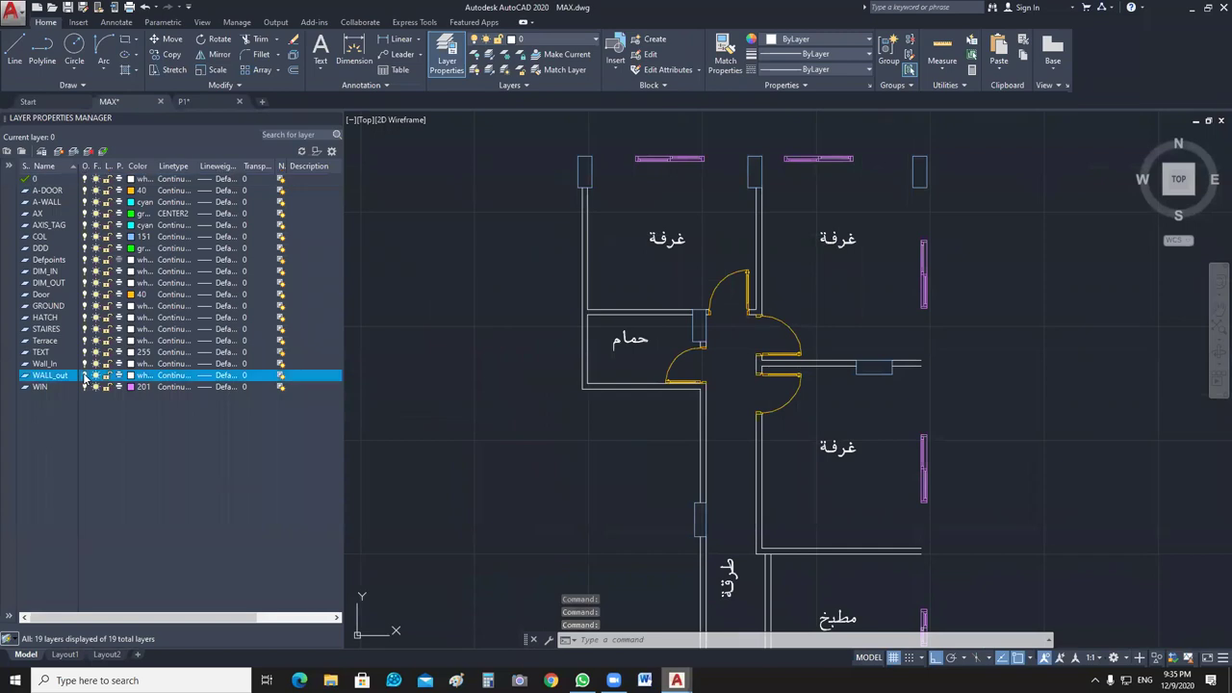
left_click(85, 386)
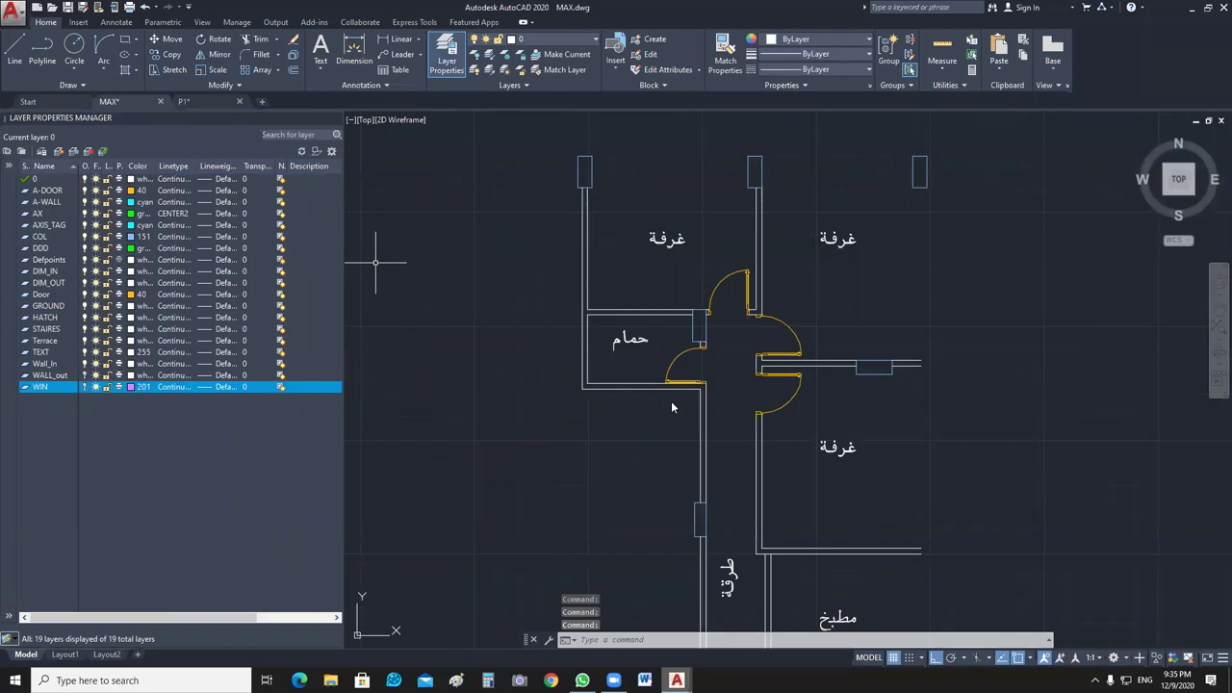
left_click(85, 295)
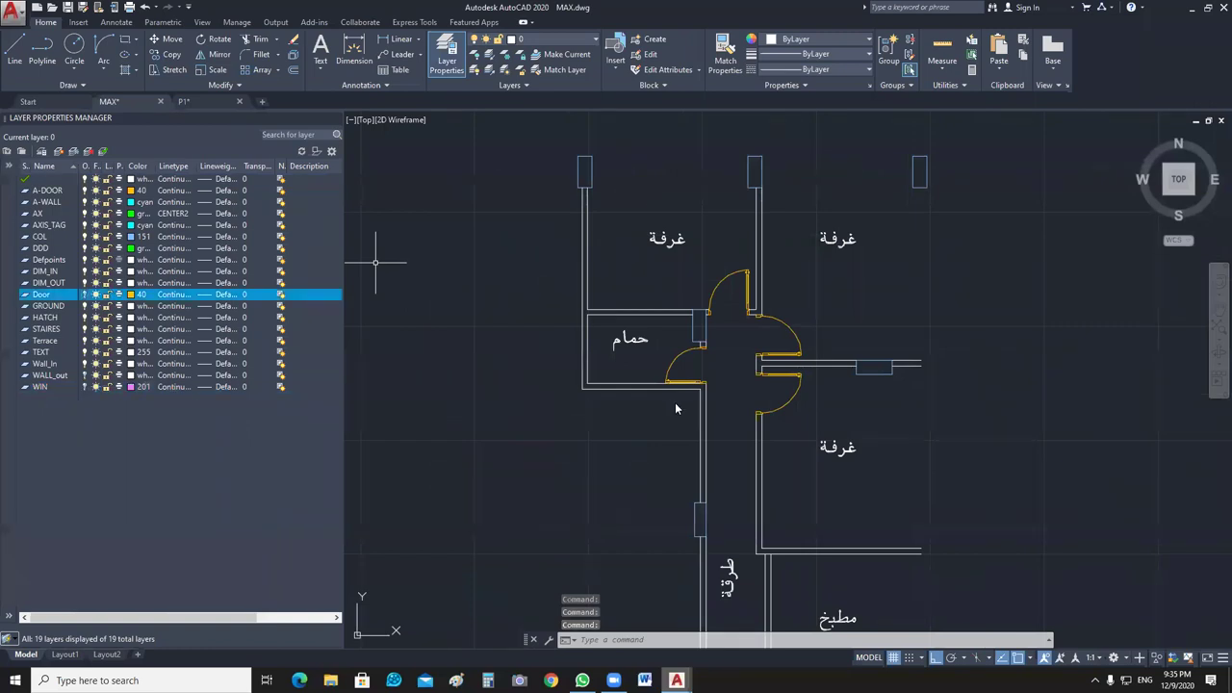
left_click(85, 190)
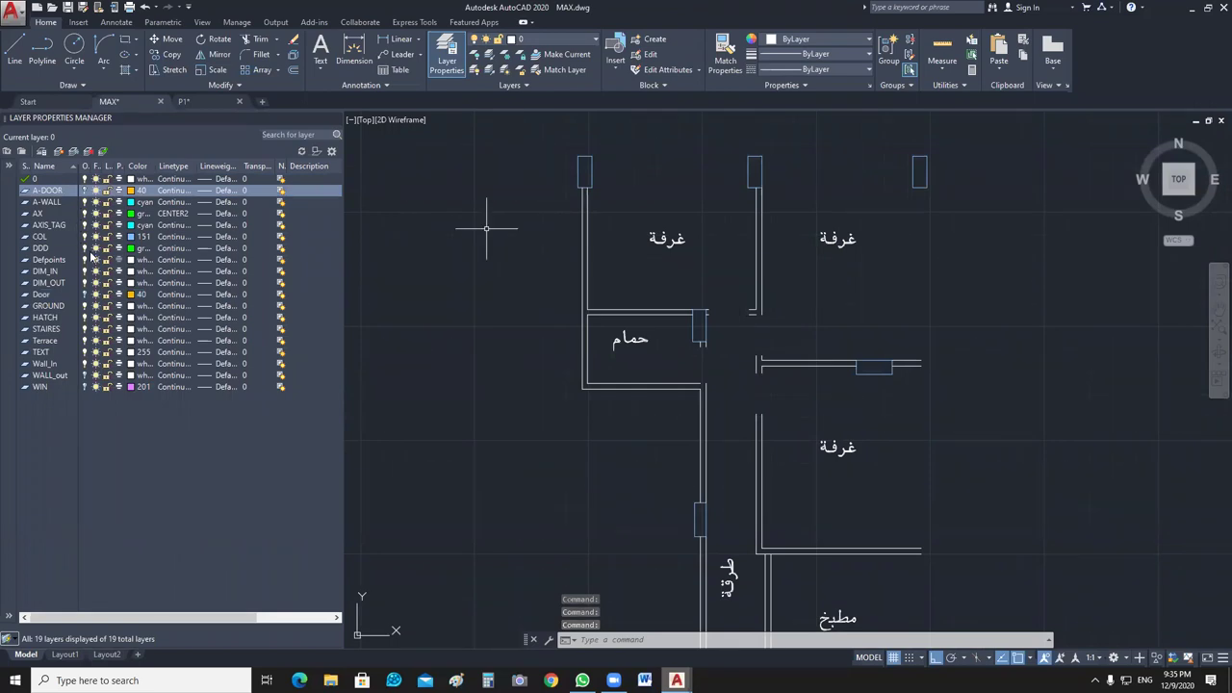
left_click(85, 237)
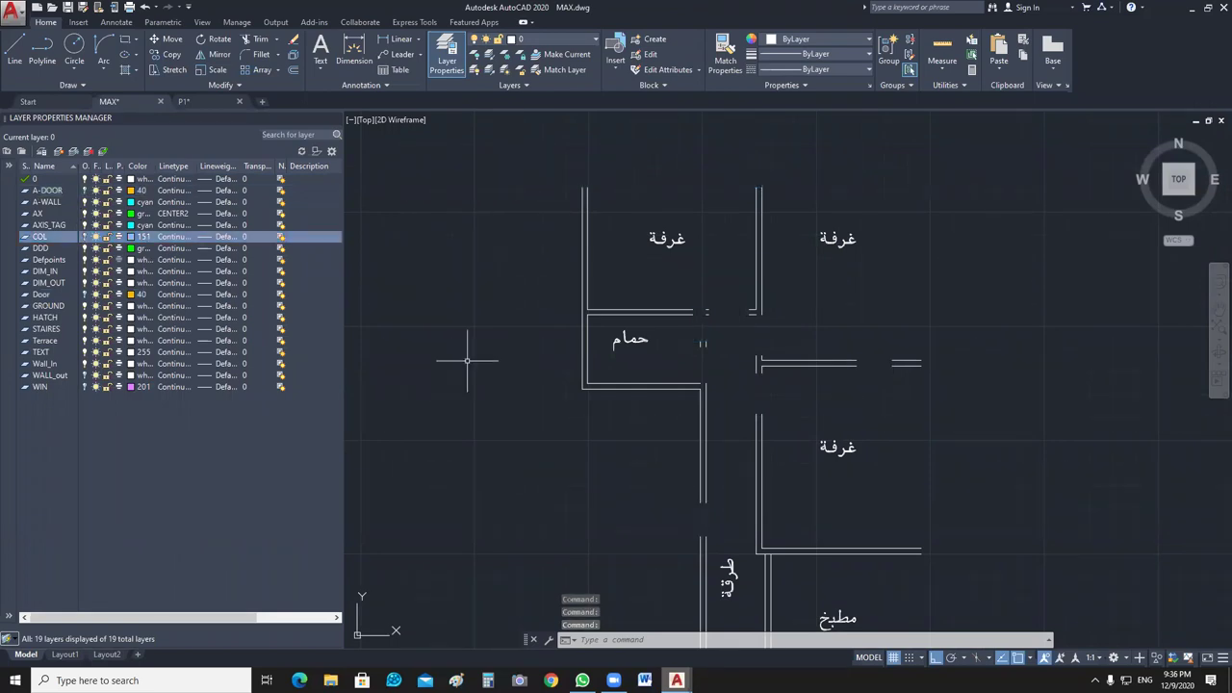
left_click(474, 399)
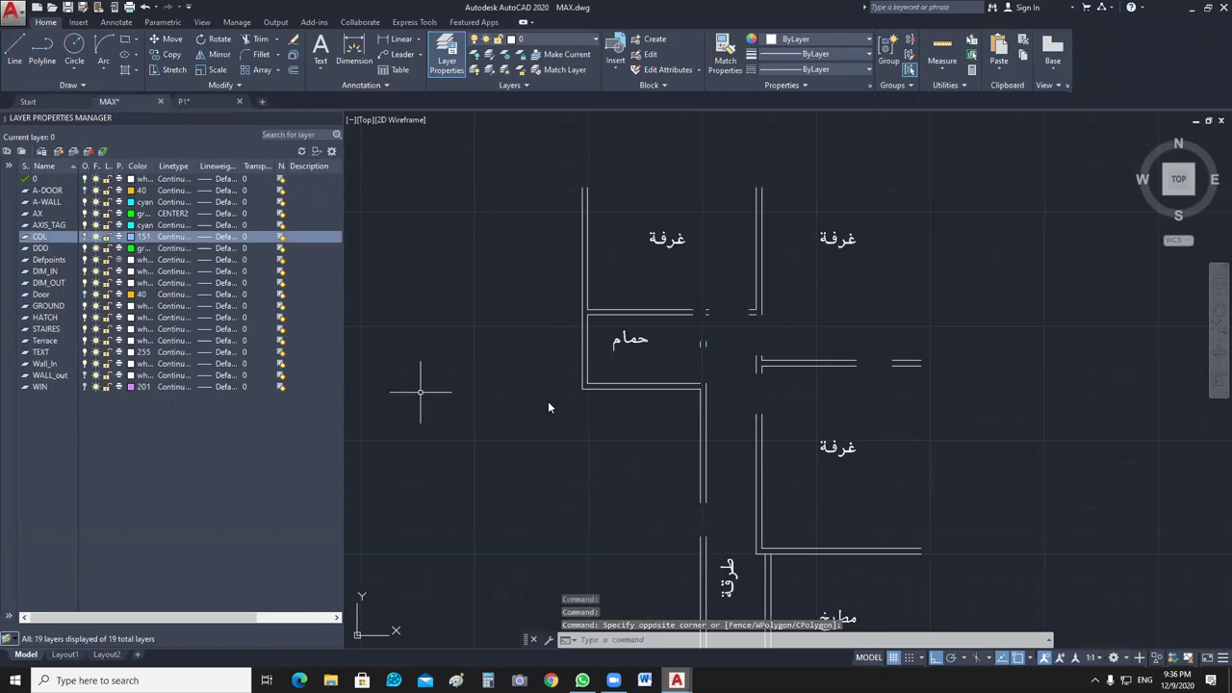
Turn off the TEXT layer to hide room labels and close the layer manager.
left_click(83, 352)
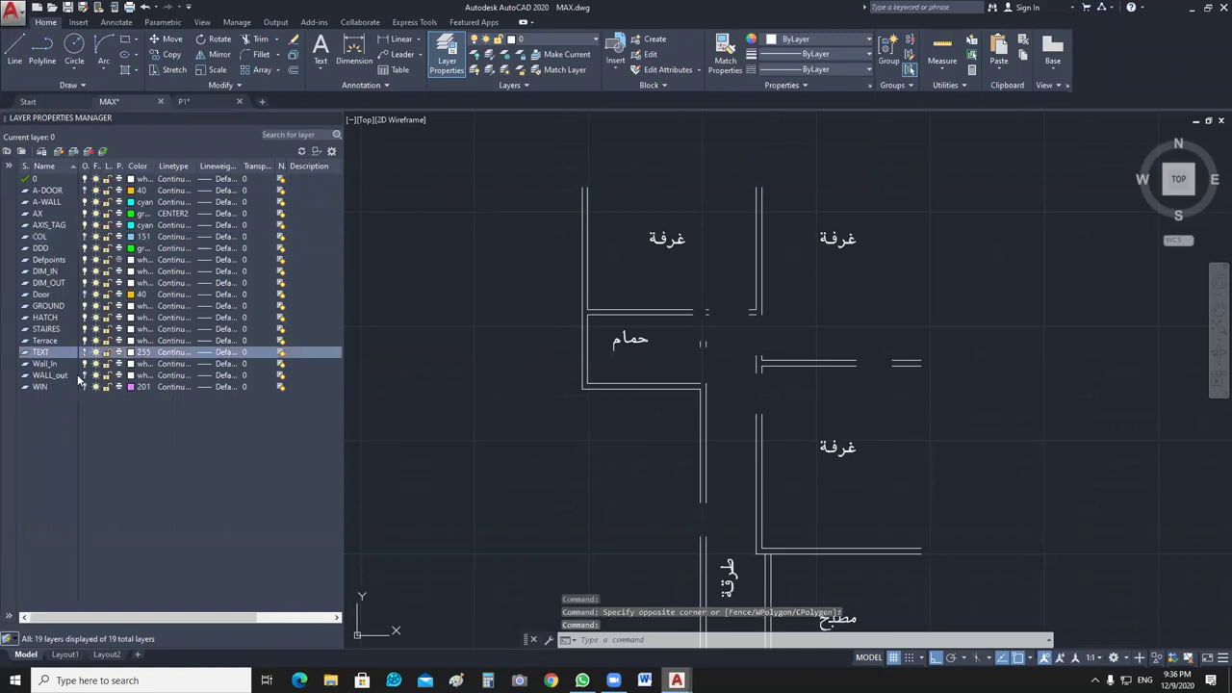
left_click(563, 471)
scroll(511, 476, "down", 2)
scroll(511, 475, "down", 2)
left_click(511, 476)
scroll(577, 289, "up", 2)
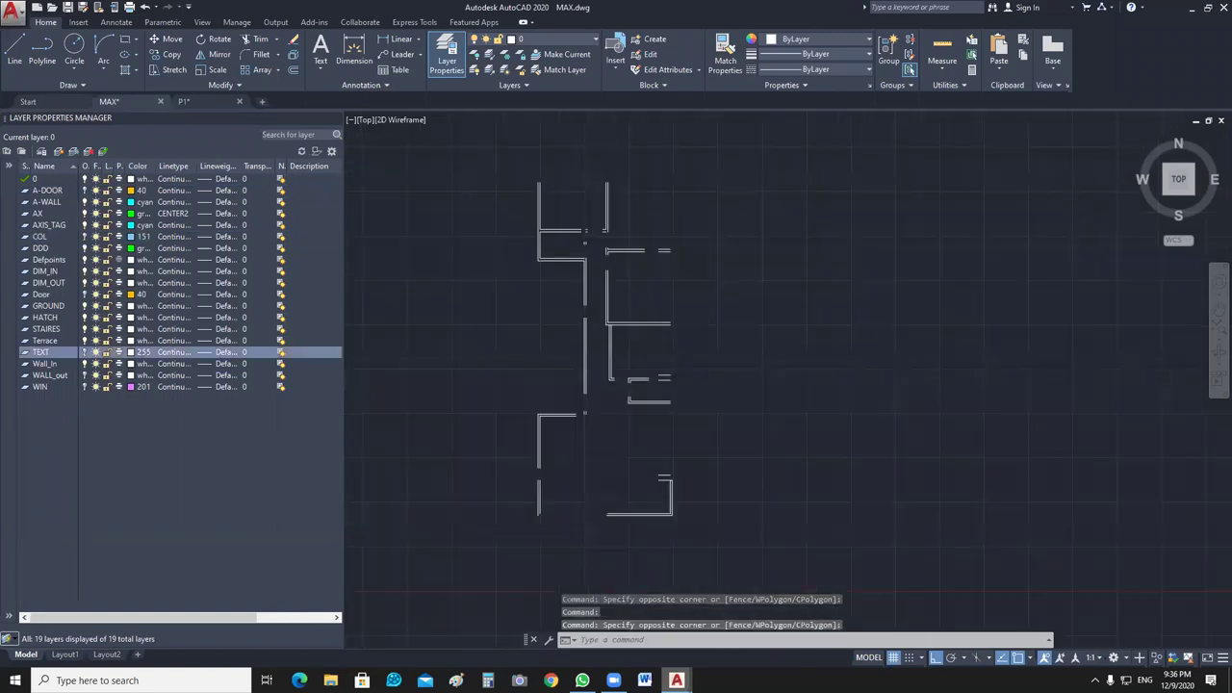
scroll(717, 405, "up", 3)
scroll(731, 366, "down", 2)
scroll(677, 311, "up", 1)
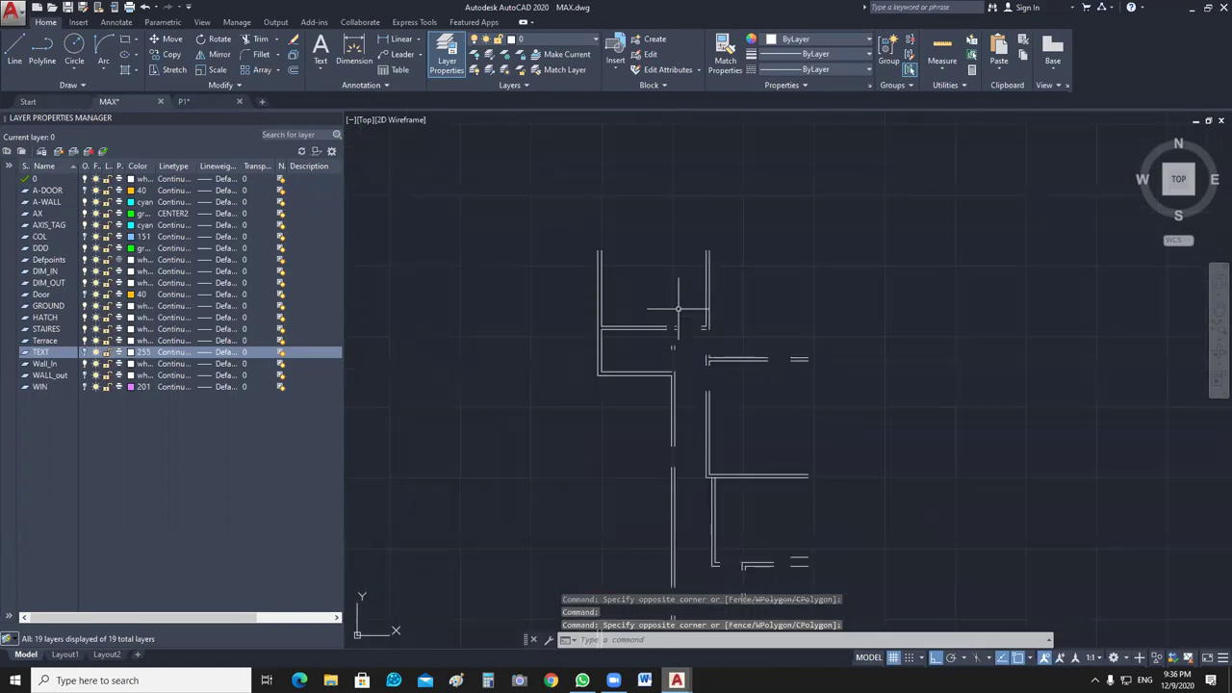
scroll(627, 269, "up", 3)
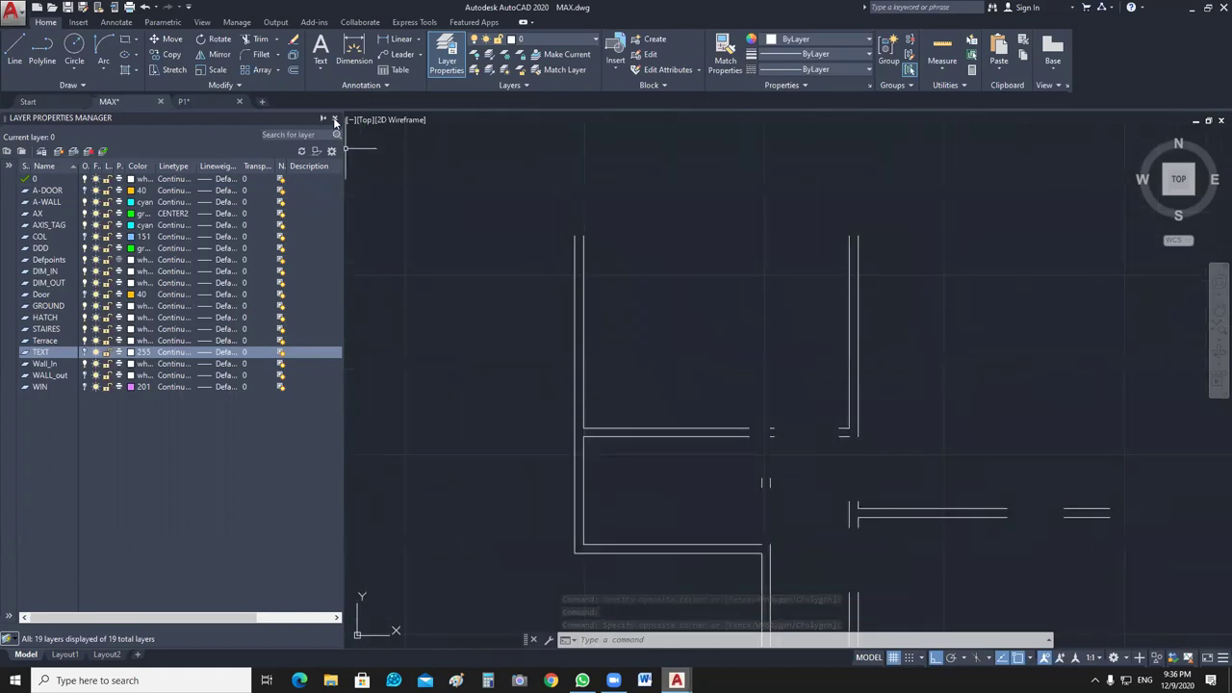
left_click(337, 121)
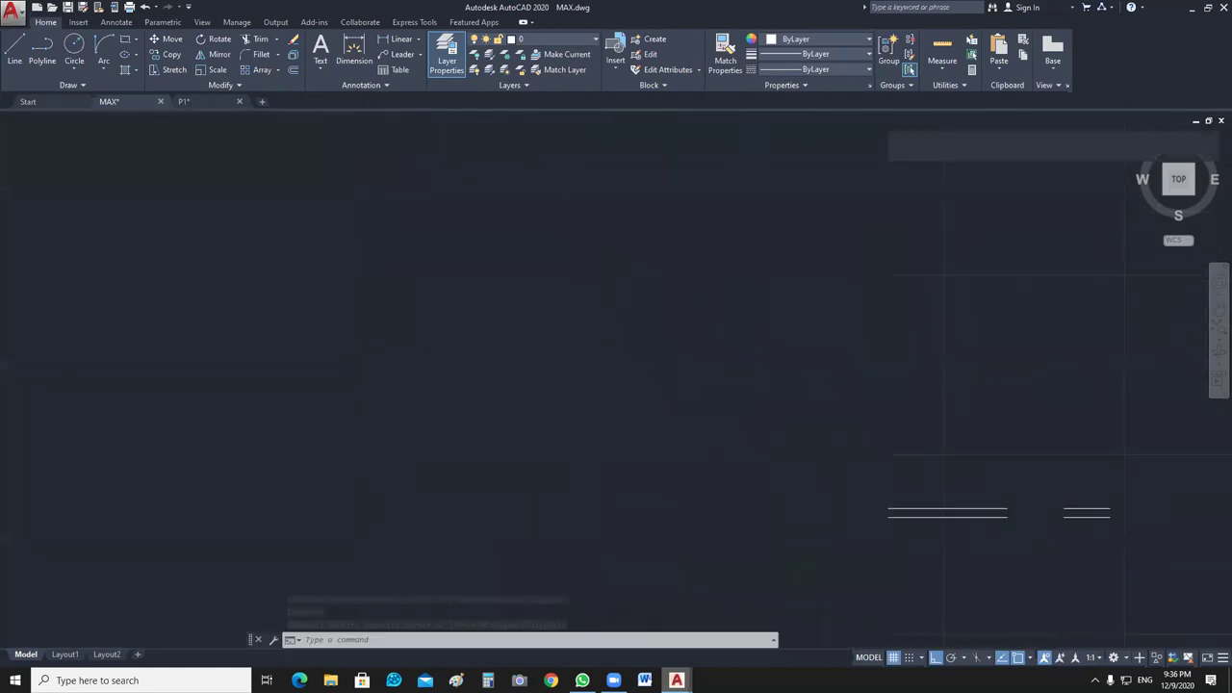
Turn the outer wall layer WALL_out back on.
left_click(589, 39)
left_click(475, 317)
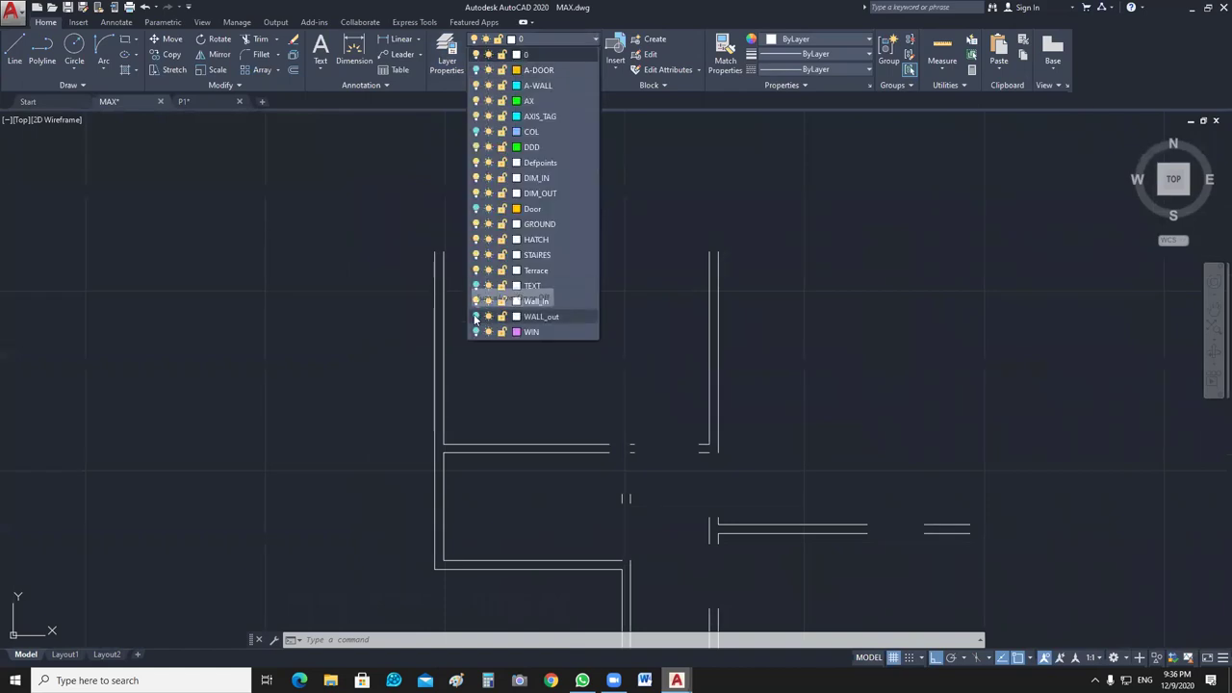
left_click(747, 350)
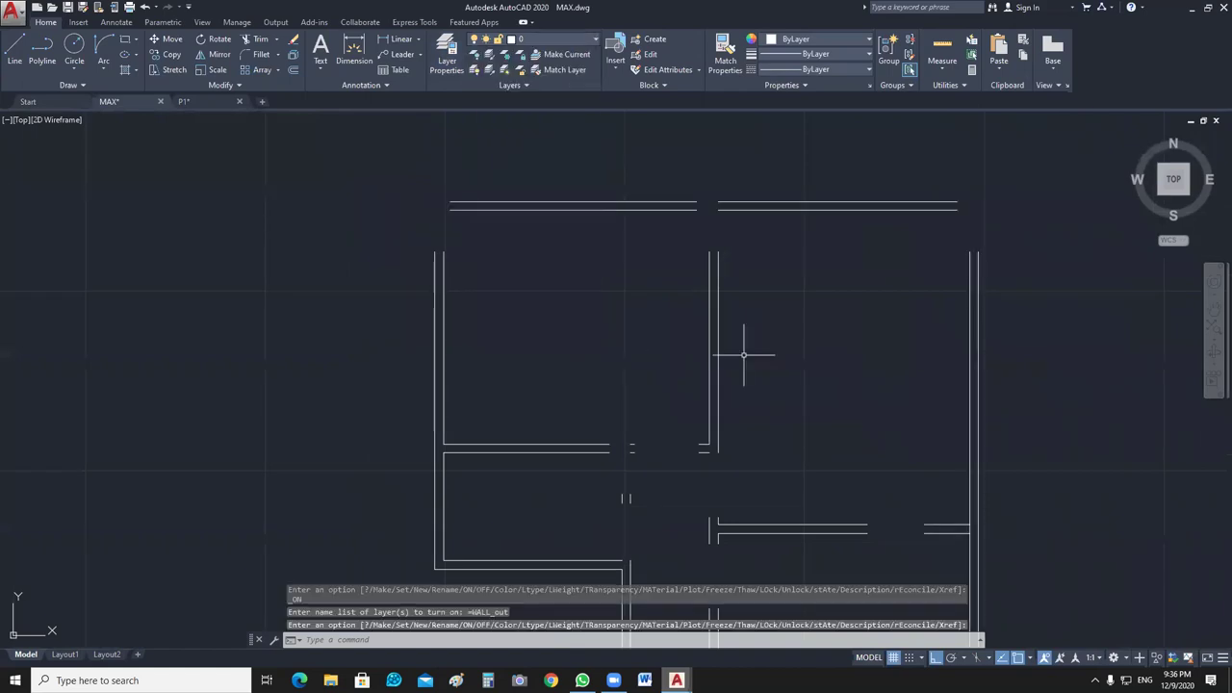
Draw short lines closing the top wall's left and right ends and the right wall's end.
key("Return")
scroll(453, 269, "up", 4)
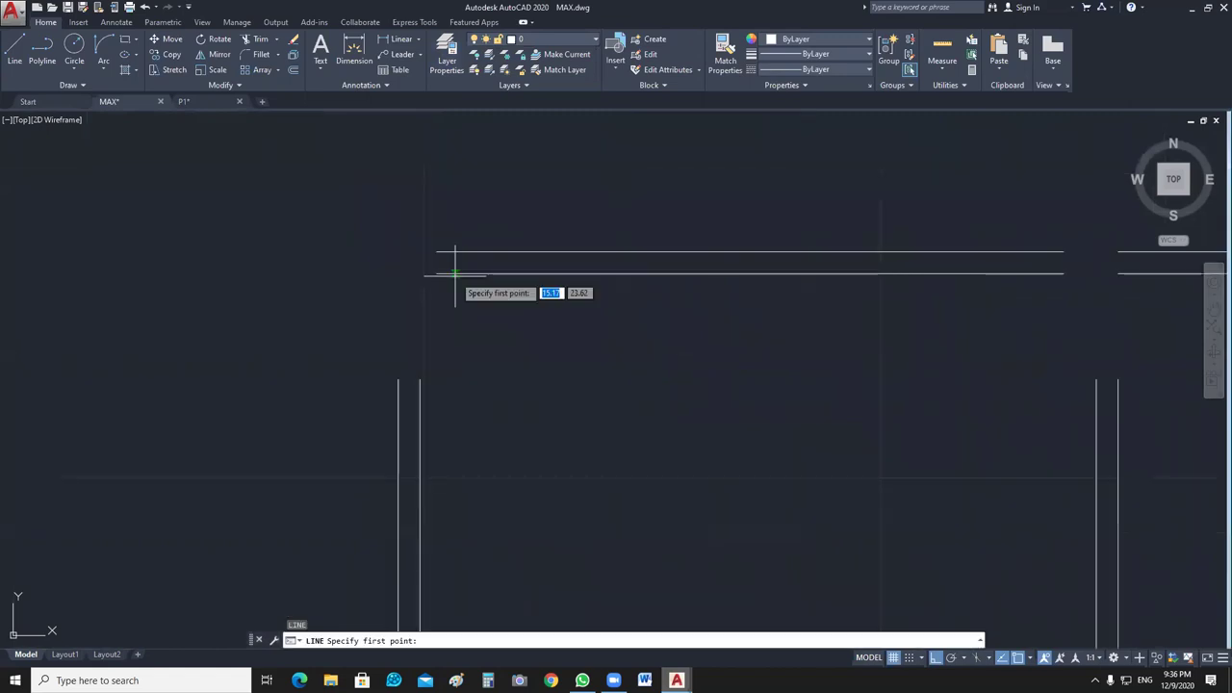
left_click(436, 273)
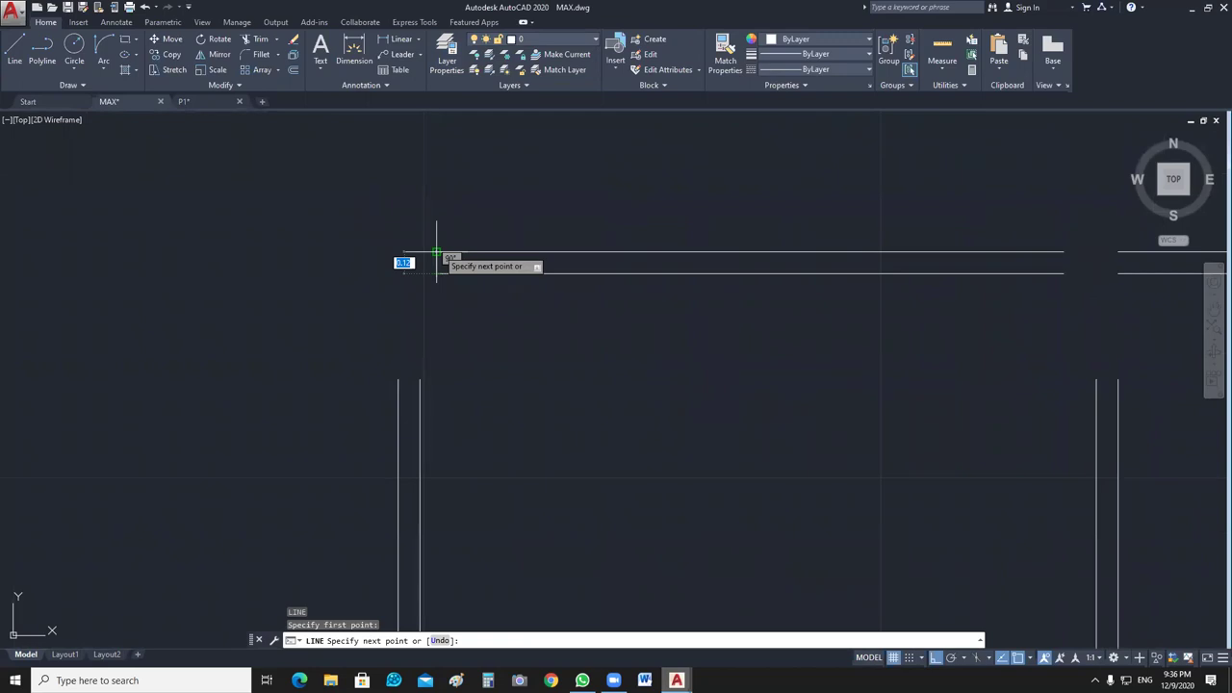
left_click(436, 251)
key("Return")
middle_click_drag(990, 266, 654, 267)
key("Return")
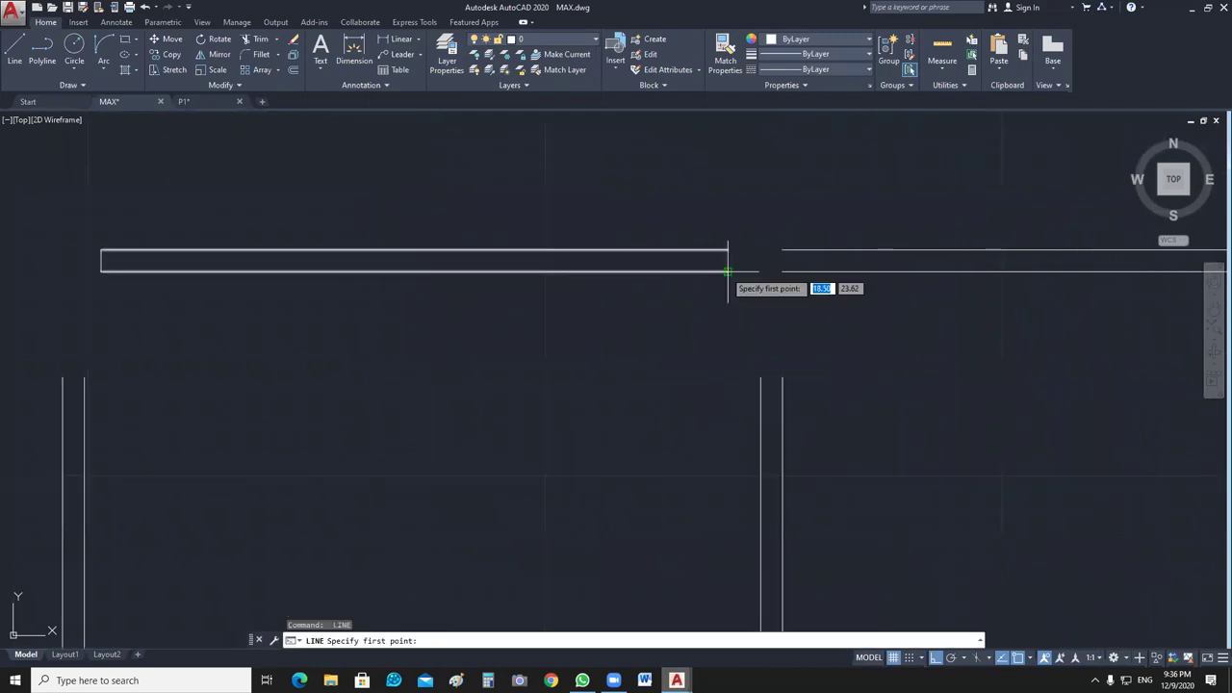
left_click(729, 272)
left_click(728, 250)
key("Return")
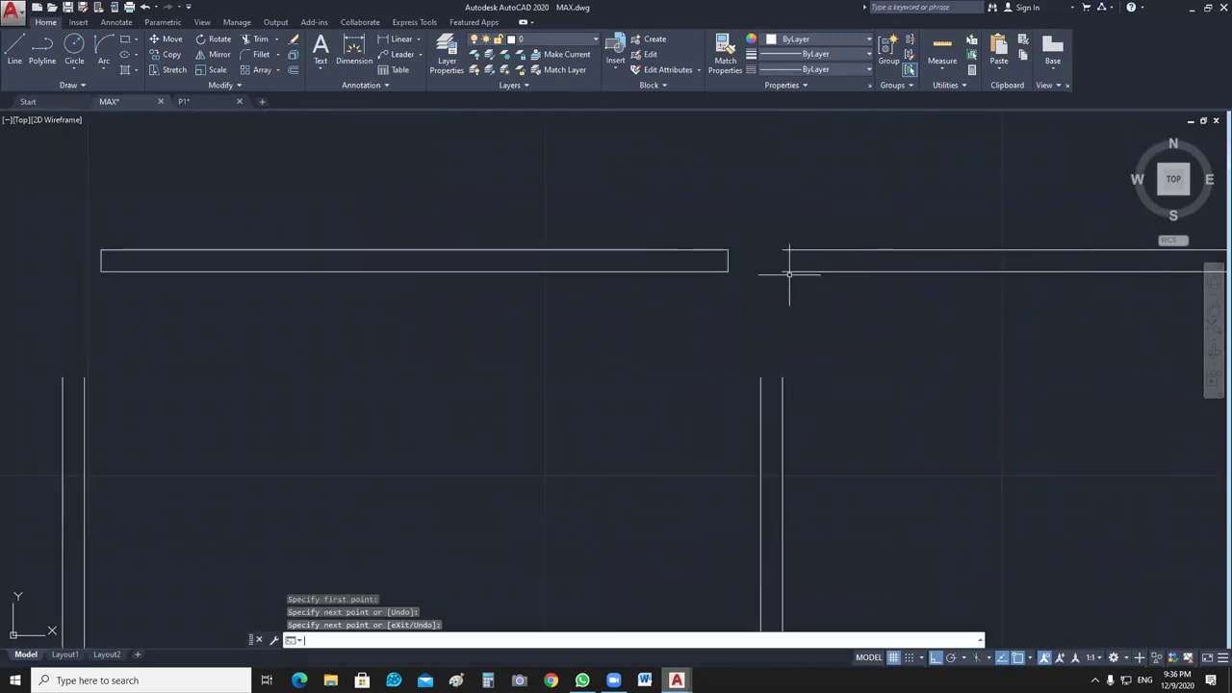
key("Return")
left_click(782, 271)
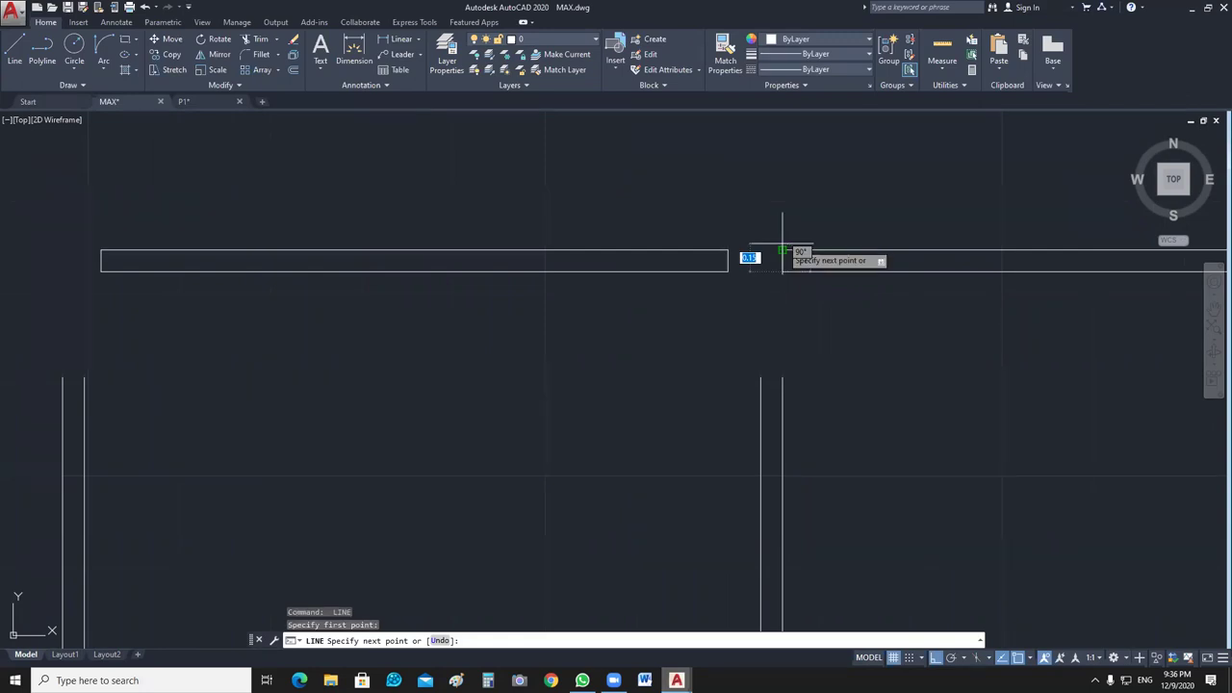
left_click(782, 251)
key("Return")
Cap the lower wall's open end and the left wall's top with short lines.
middle_click_drag(789, 292, 475, 324)
key("Return")
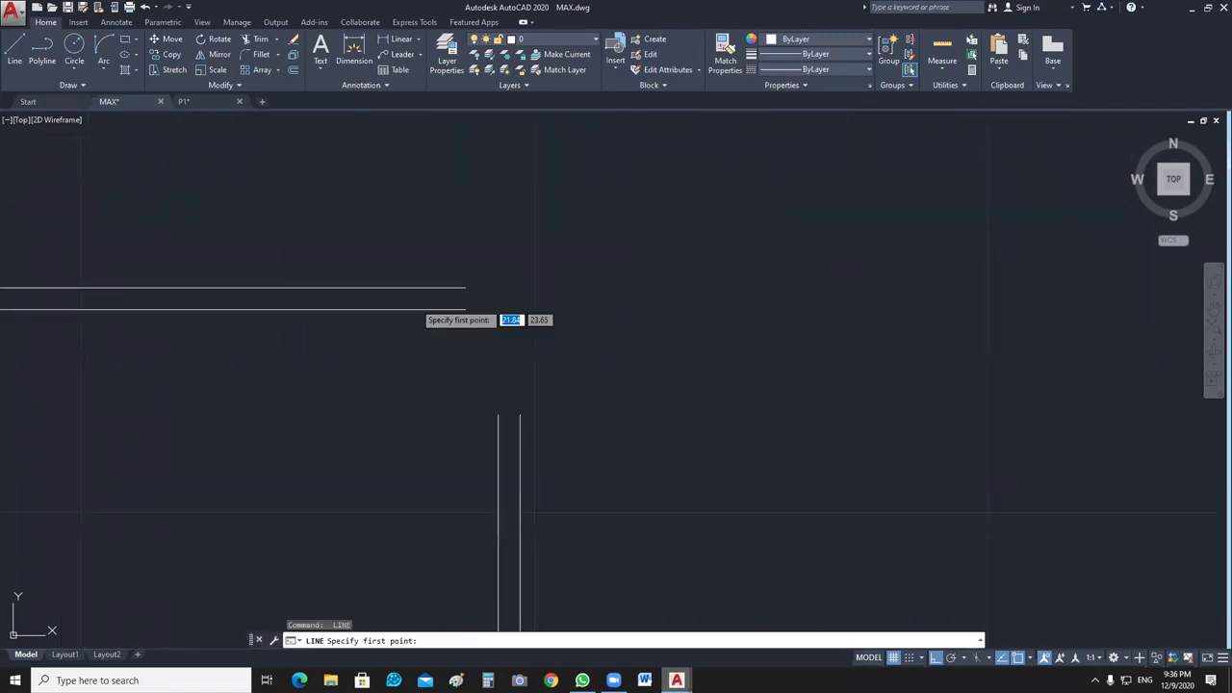
left_click(465, 309)
left_click(465, 288)
key("Return")
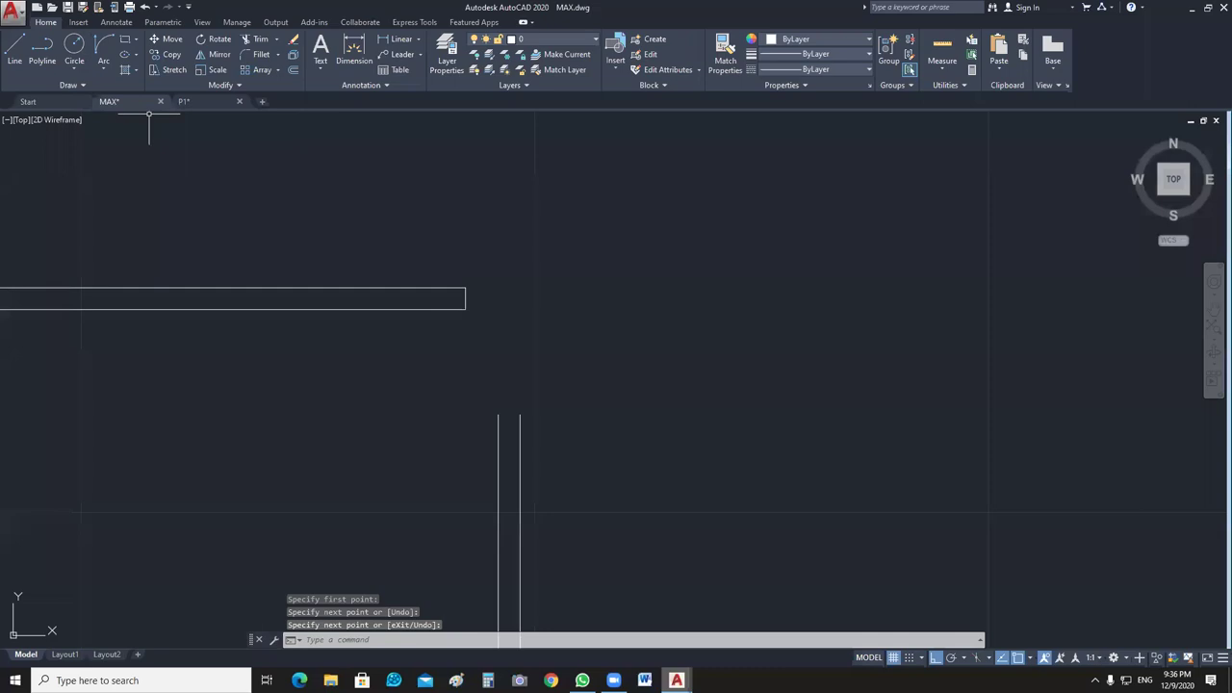
scroll(366, 398, "up", 2)
key("Return")
left_click(554, 302)
left_click(590, 303)
key("Return")
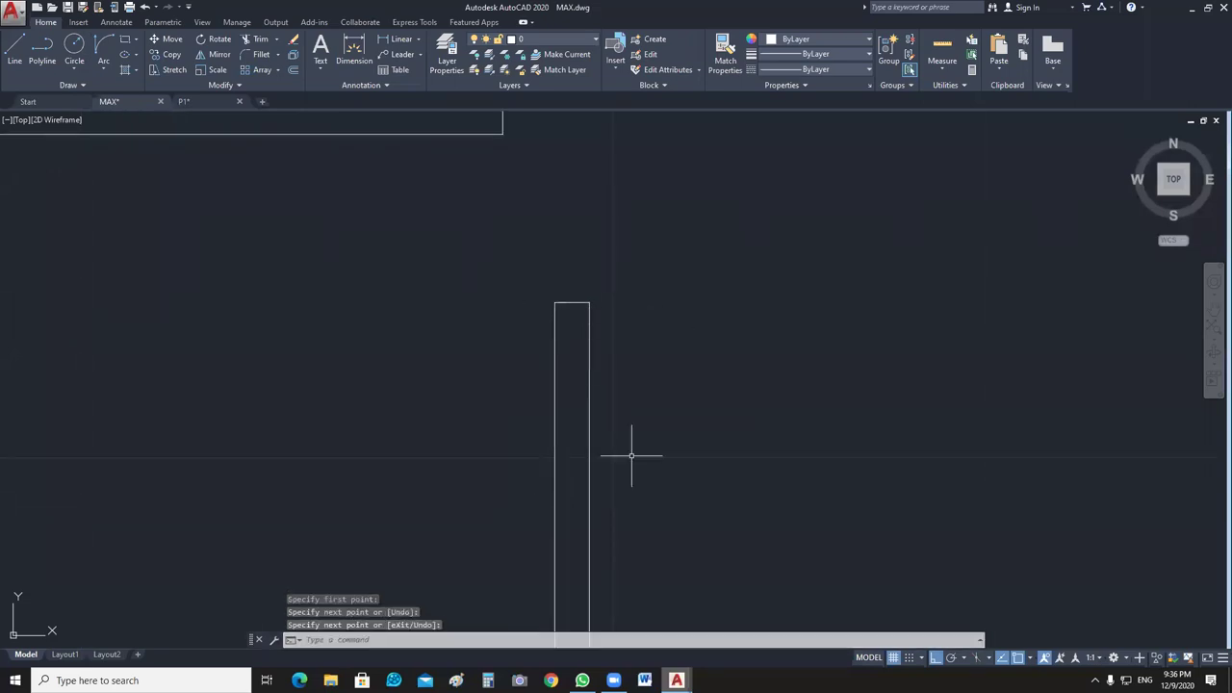
middle_click_drag(631, 456, 625, 308)
scroll(625, 308, "up", 4)
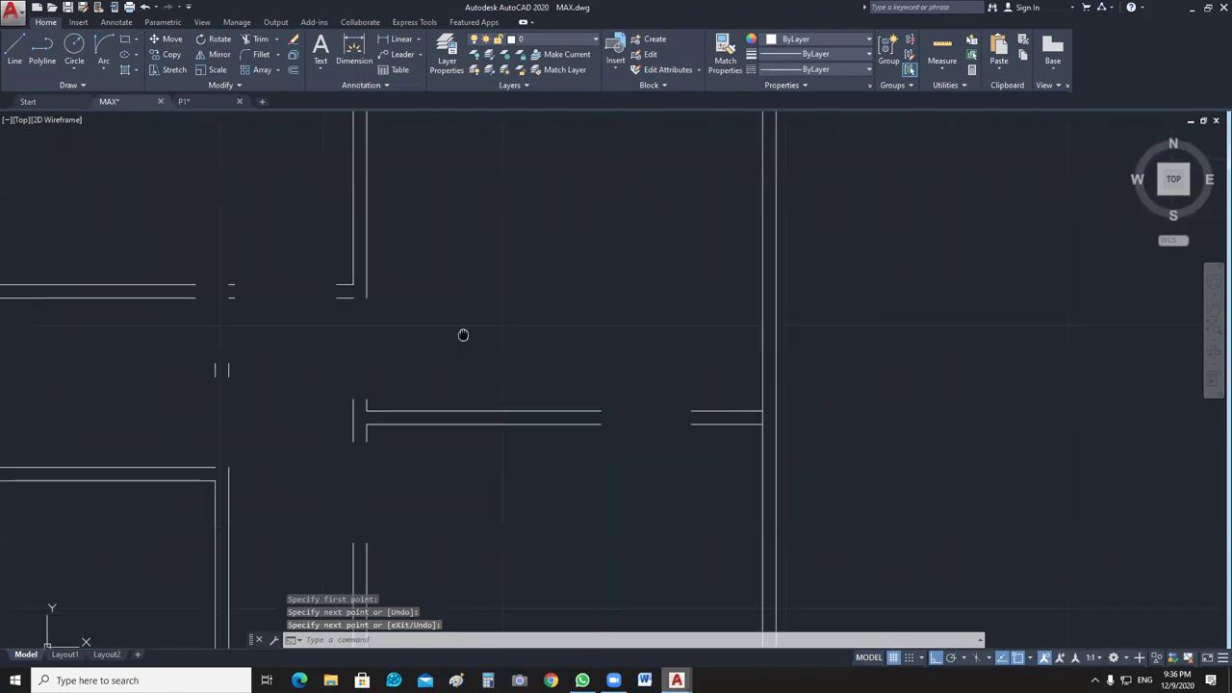
middle_click_drag(574, 447, 617, 461)
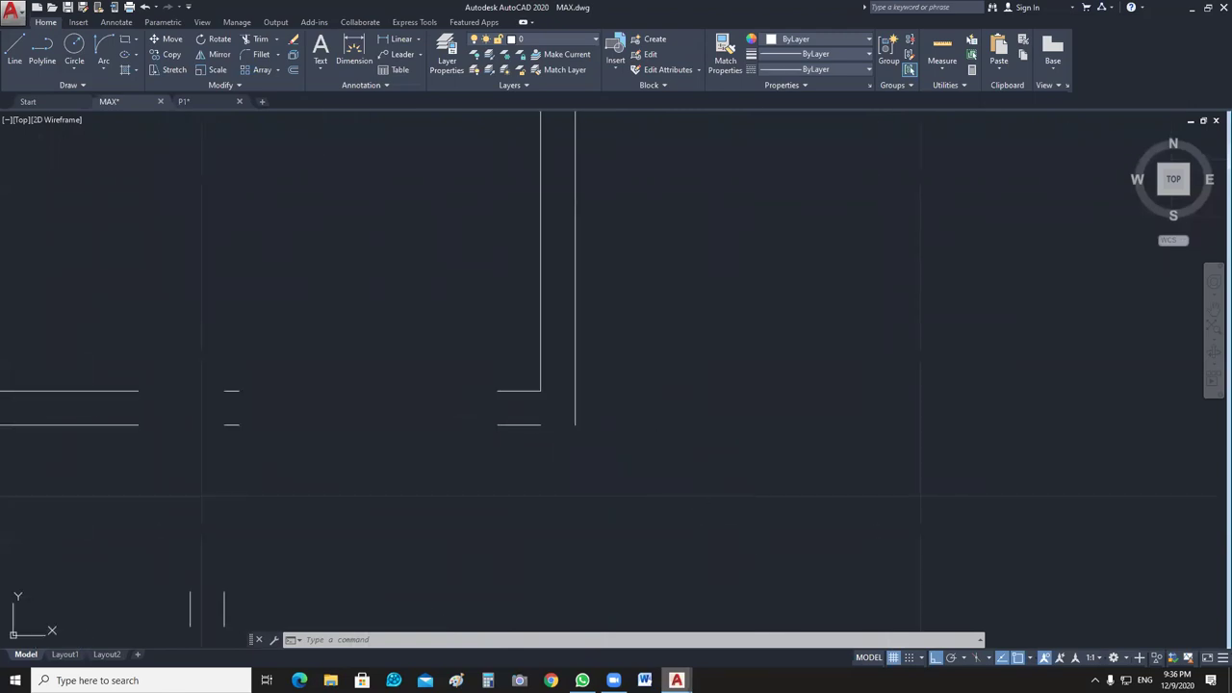
Window-select all the floor-plan walls and explode them into separate lines.
type("f")
key("Return")
left_click(576, 410)
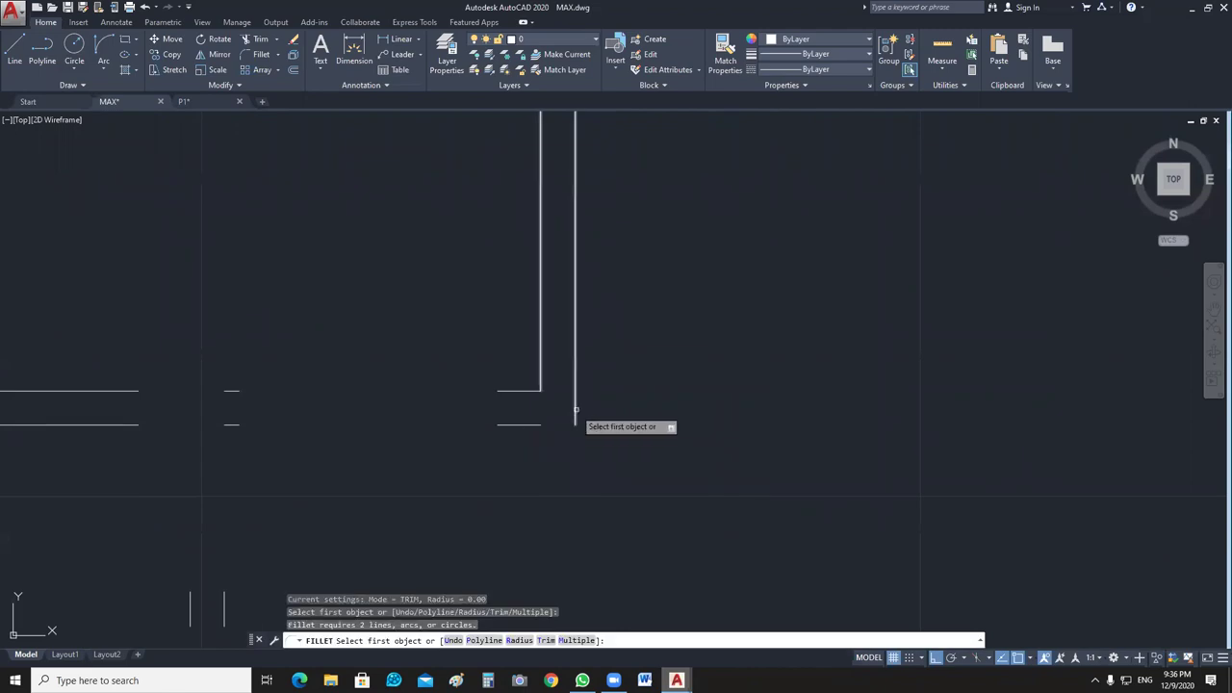
key("Escape")
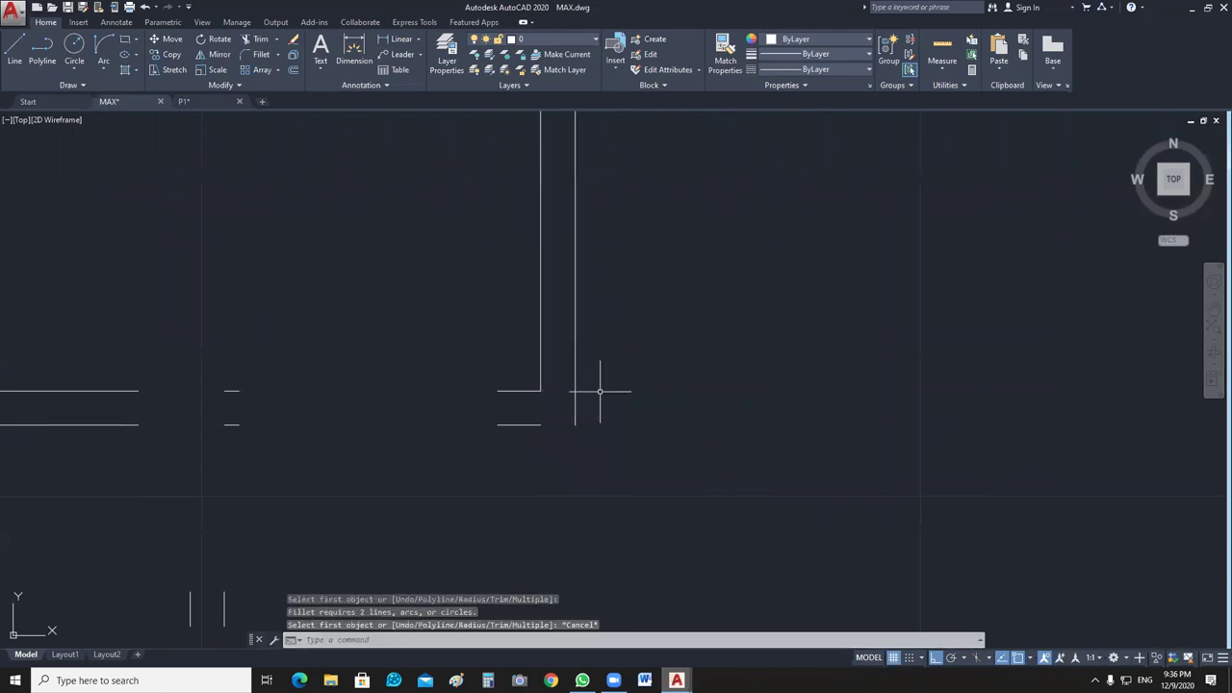
left_click(572, 399)
left_click(519, 439)
scroll(575, 439, "down", 6)
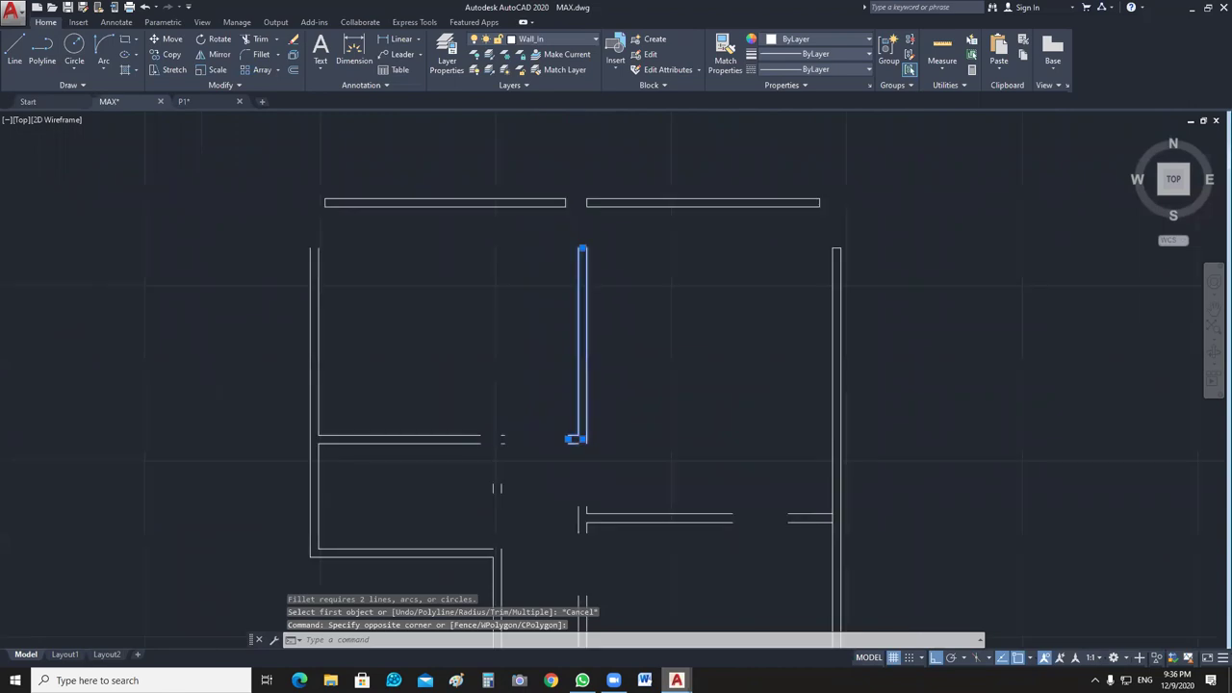
scroll(613, 278, "down", 6)
left_click(733, 235)
left_click(479, 473)
middle_click_drag(468, 633, 468, 473)
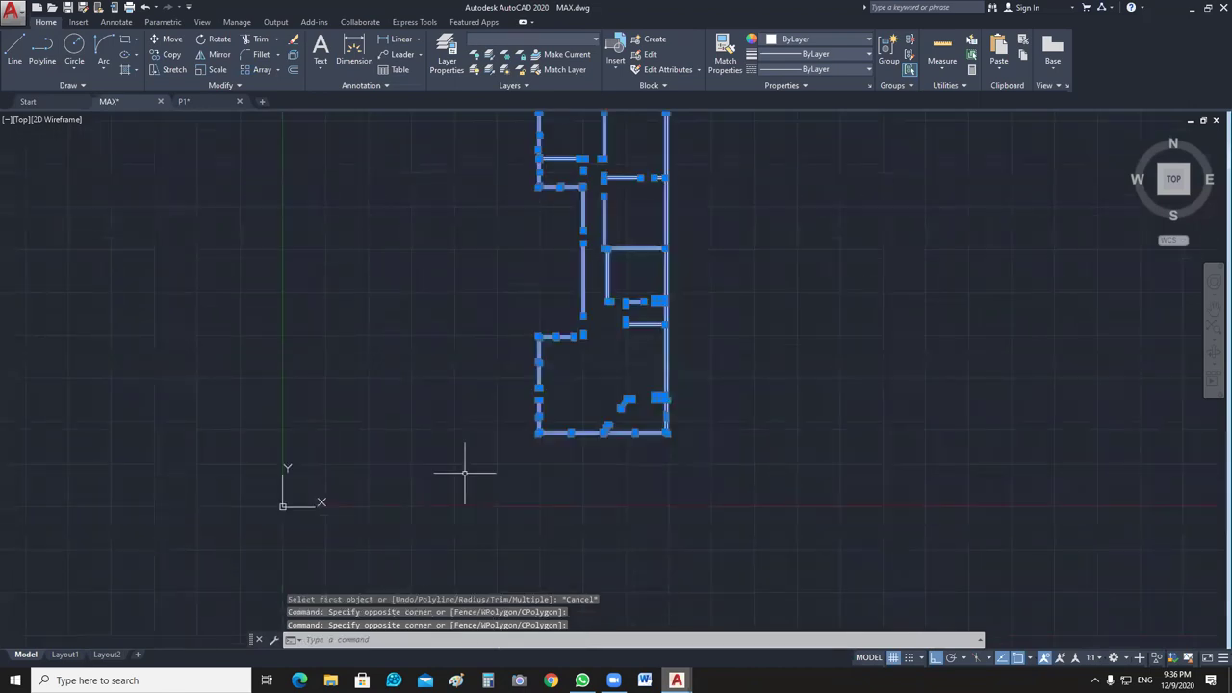
type("x")
key("Return")
scroll(684, 318, "up", 5)
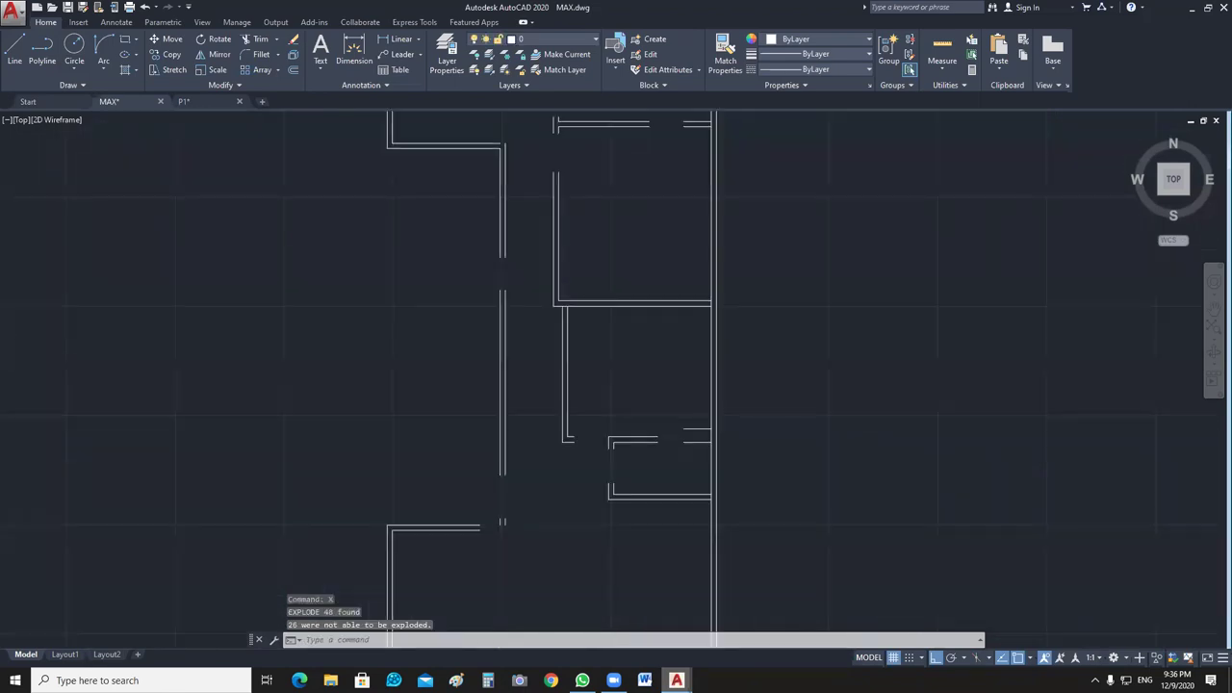
scroll(651, 494, "up", 5)
Fillet the short horizontal and vertical wall lines into a closed corner.
type("f")
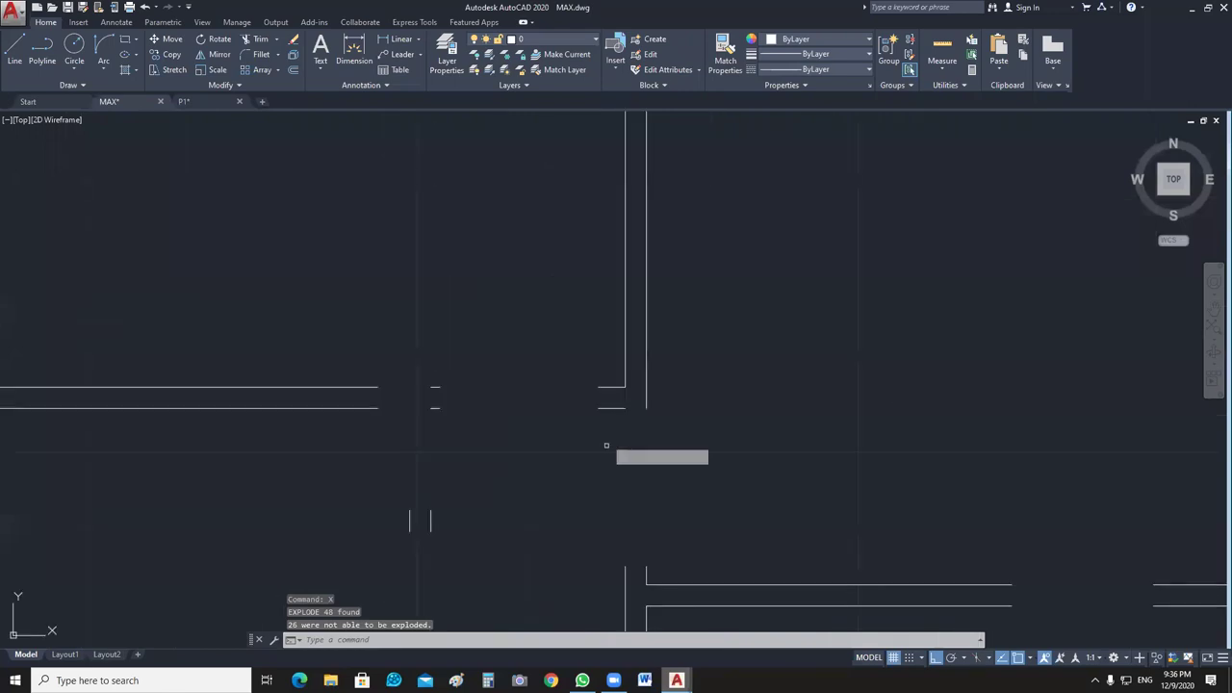
key("Return")
left_click(612, 408)
left_click(644, 400)
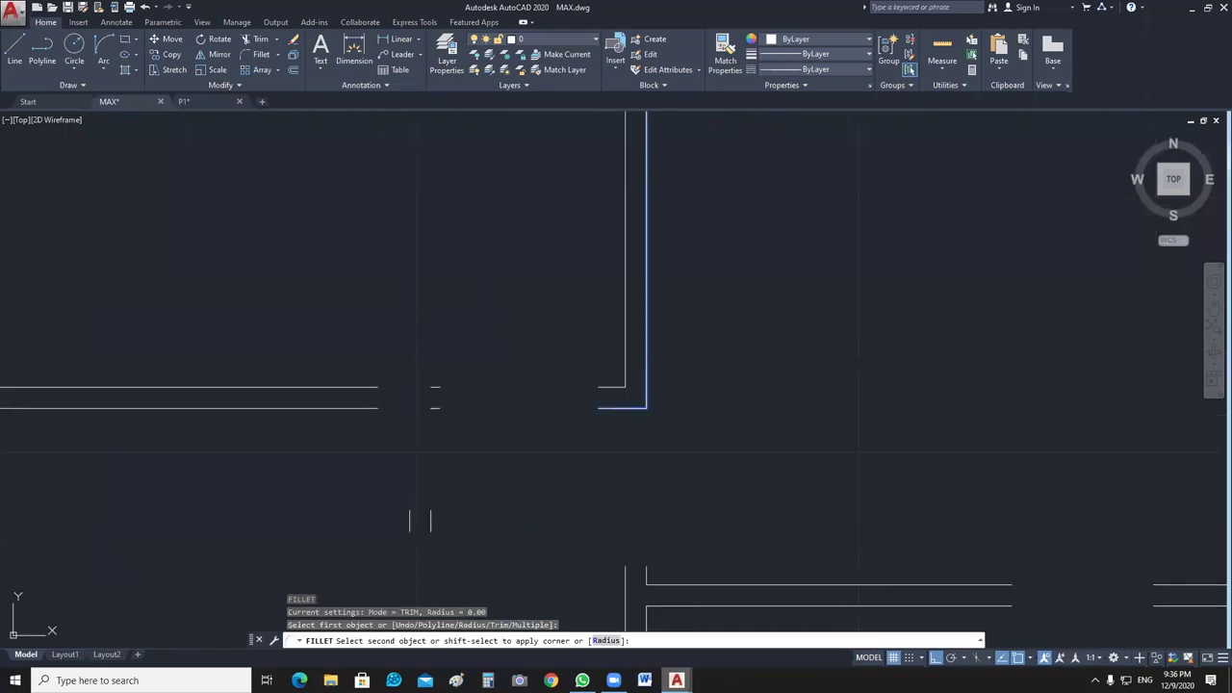
scroll(418, 454, "down", 3)
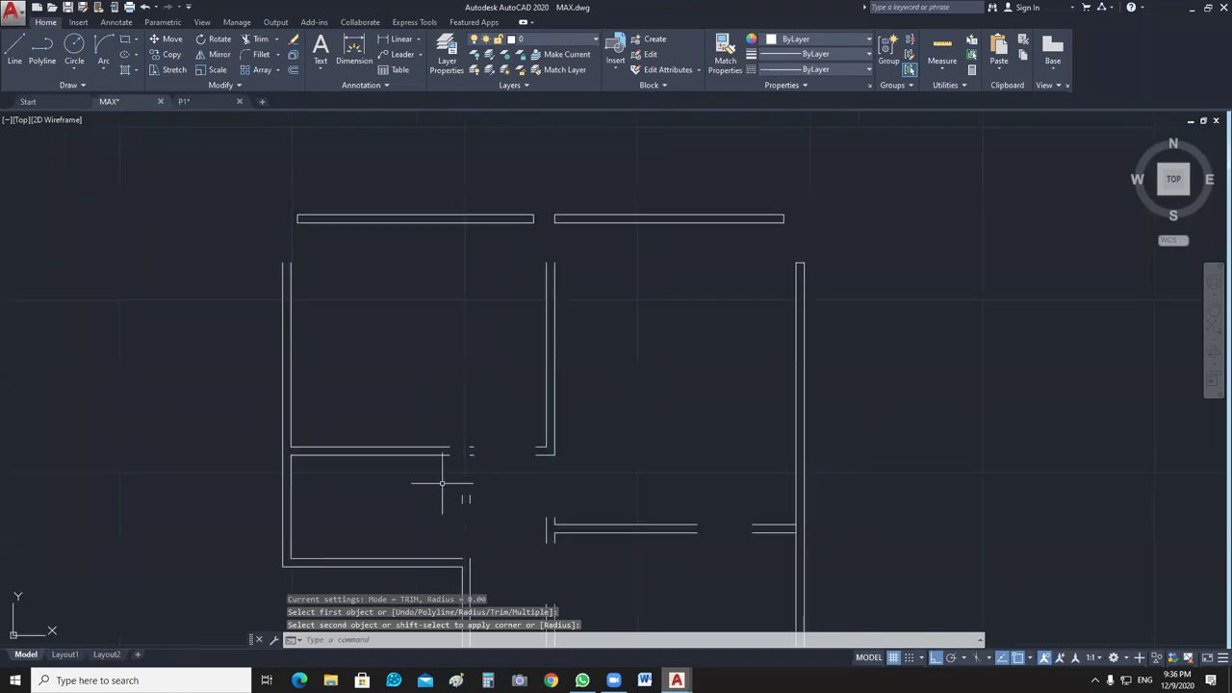
scroll(578, 515, "up", 5)
Draw lines capping the small wall piece's bottom edge and the neighbouring wall end.
type("l")
key("Return")
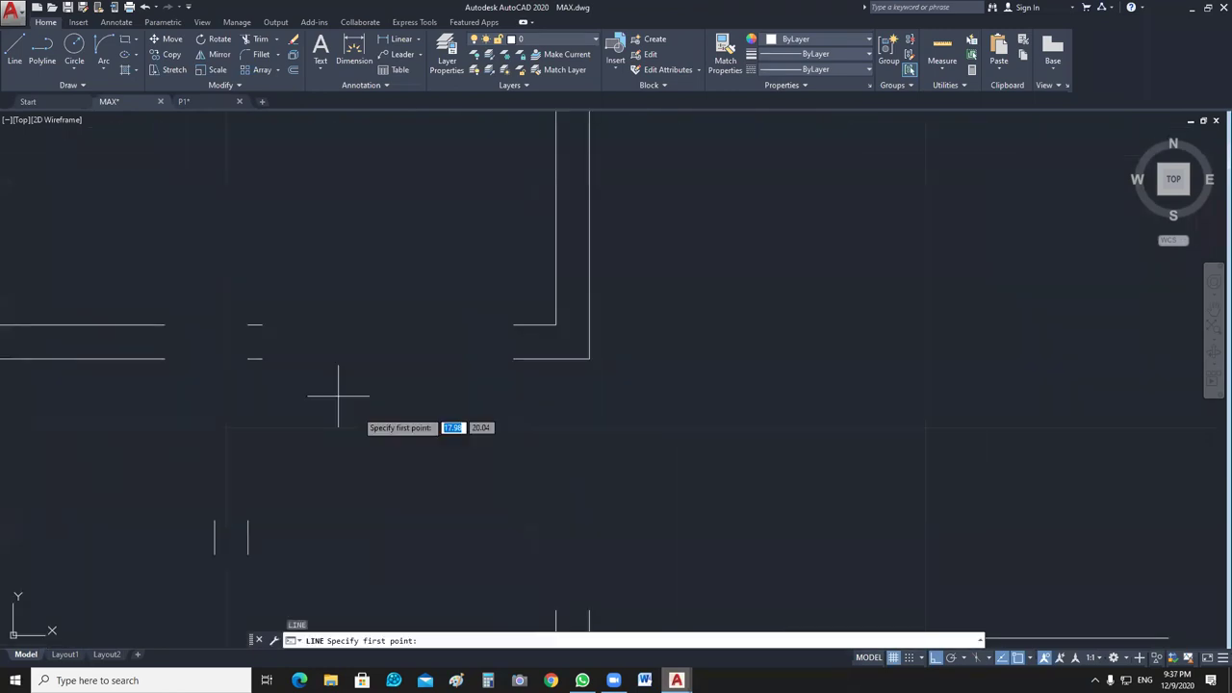
left_click(265, 348)
key("Escape")
key("Return")
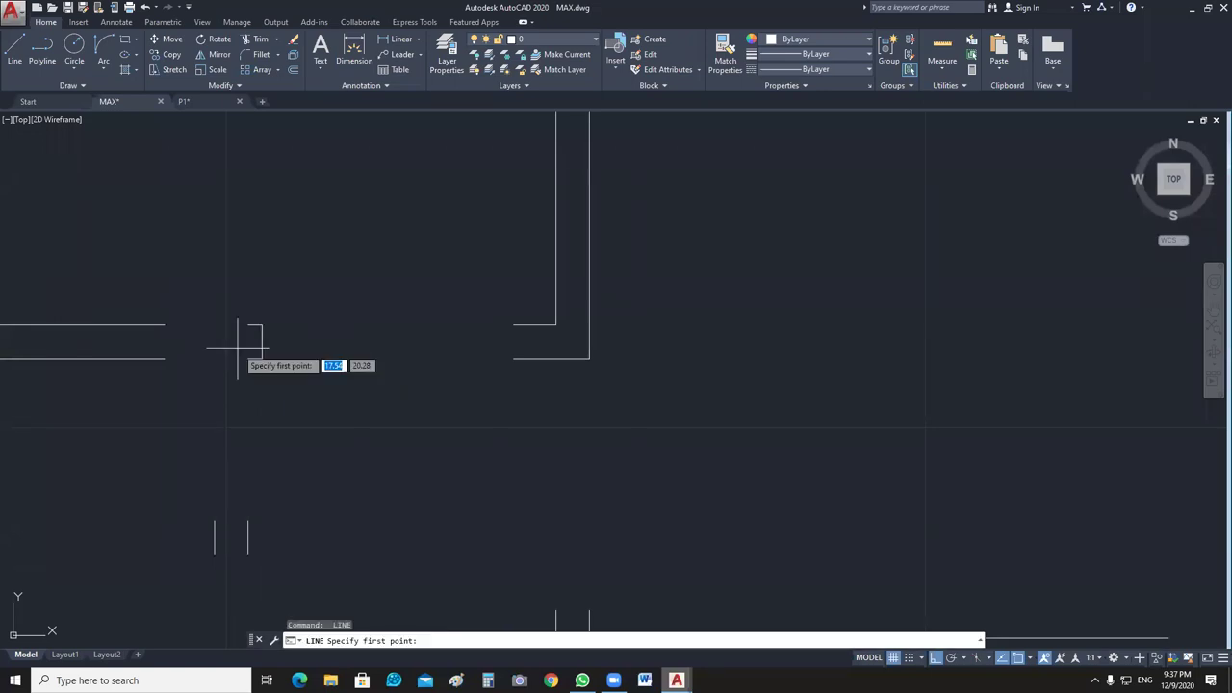
left_click(262, 358)
left_click(248, 359)
key("Escape")
key("Return")
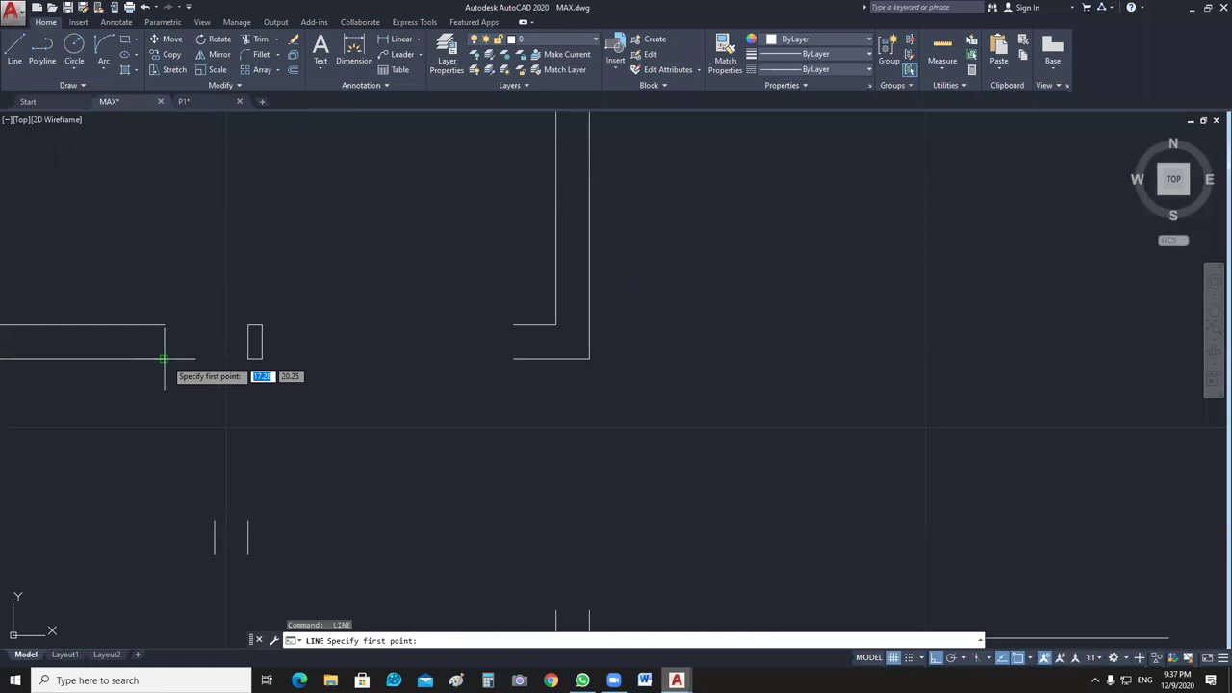
left_click(164, 359)
Close the left wall piece's right end and cap the tops of the two parallel wall lines.
left_click(165, 327)
key("Escape")
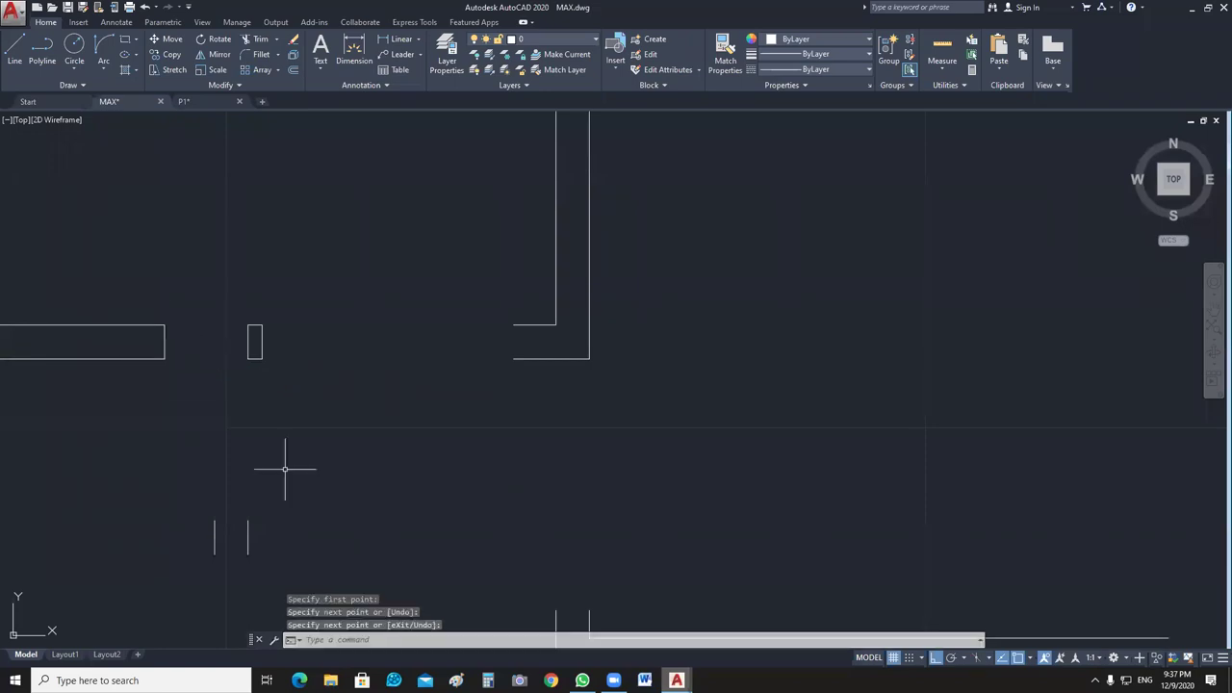
middle_click_drag(285, 470, 204, 144)
middle_click_drag(289, 385, 408, 267)
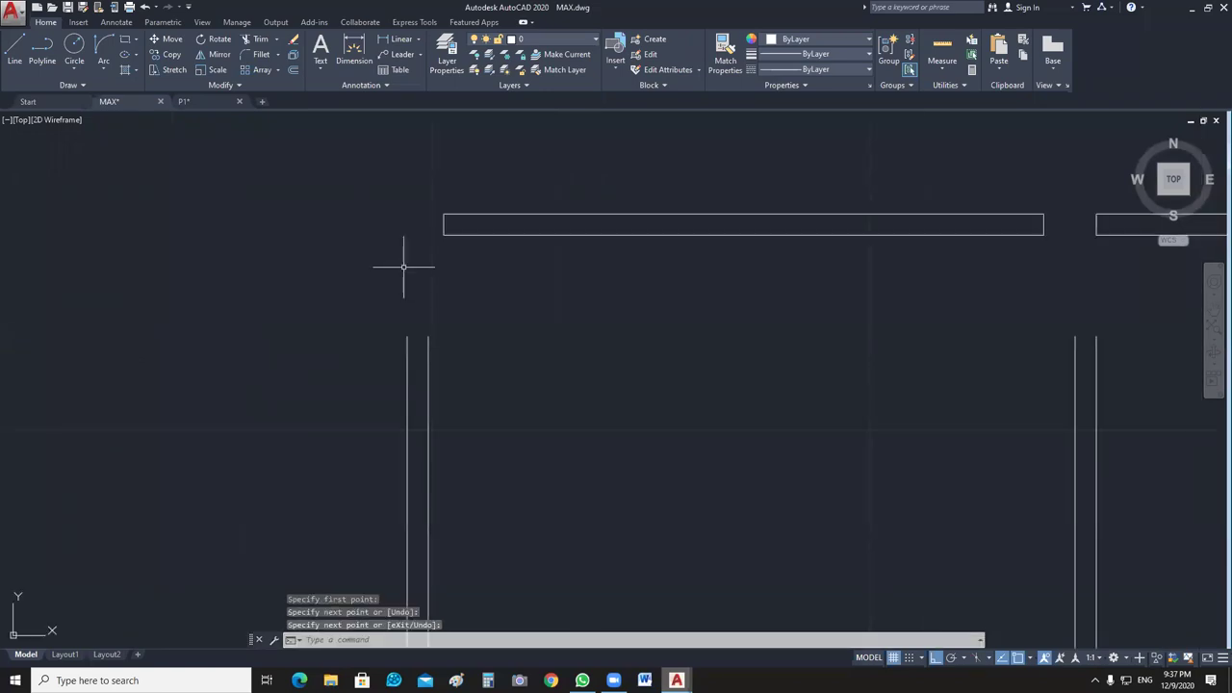
scroll(407, 267, "up", 3)
type("l")
key("Return")
left_click(433, 479)
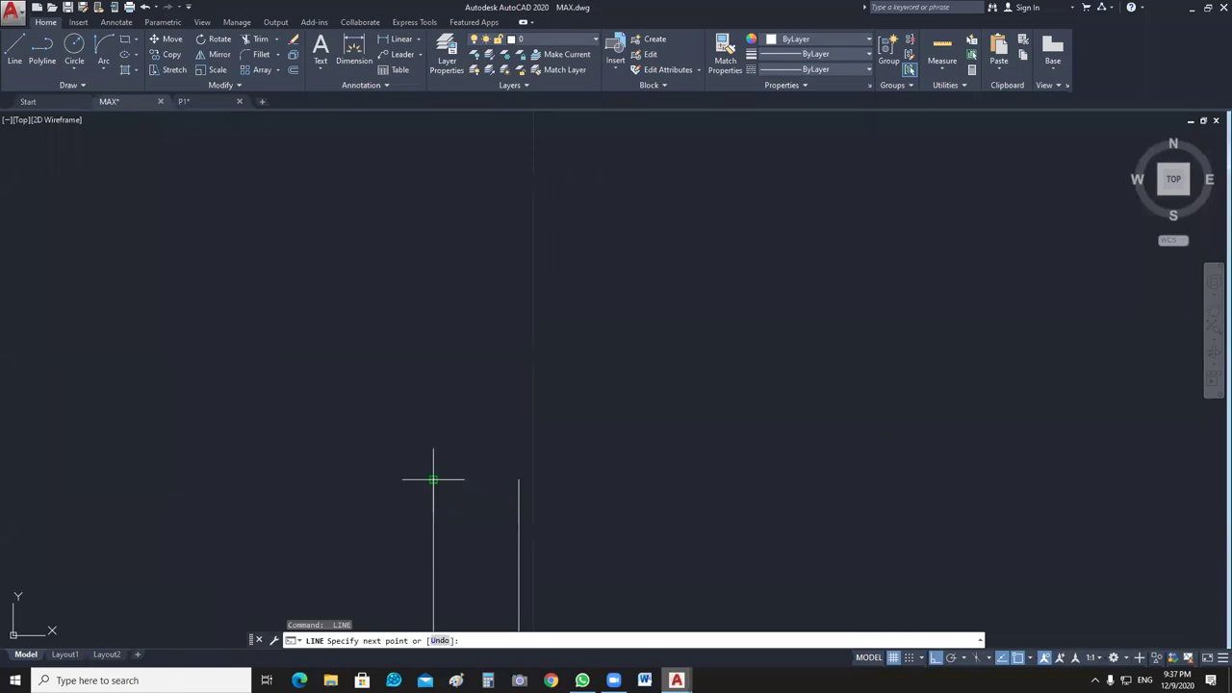
left_click(519, 479)
key("Escape")
Cap both the top and bottom ends of the next pair of wall lines.
middle_click_drag(532, 385, 321, 289)
scroll(709, 407, "down", 3)
scroll(559, 262, "up", 3)
type("l")
key("Return")
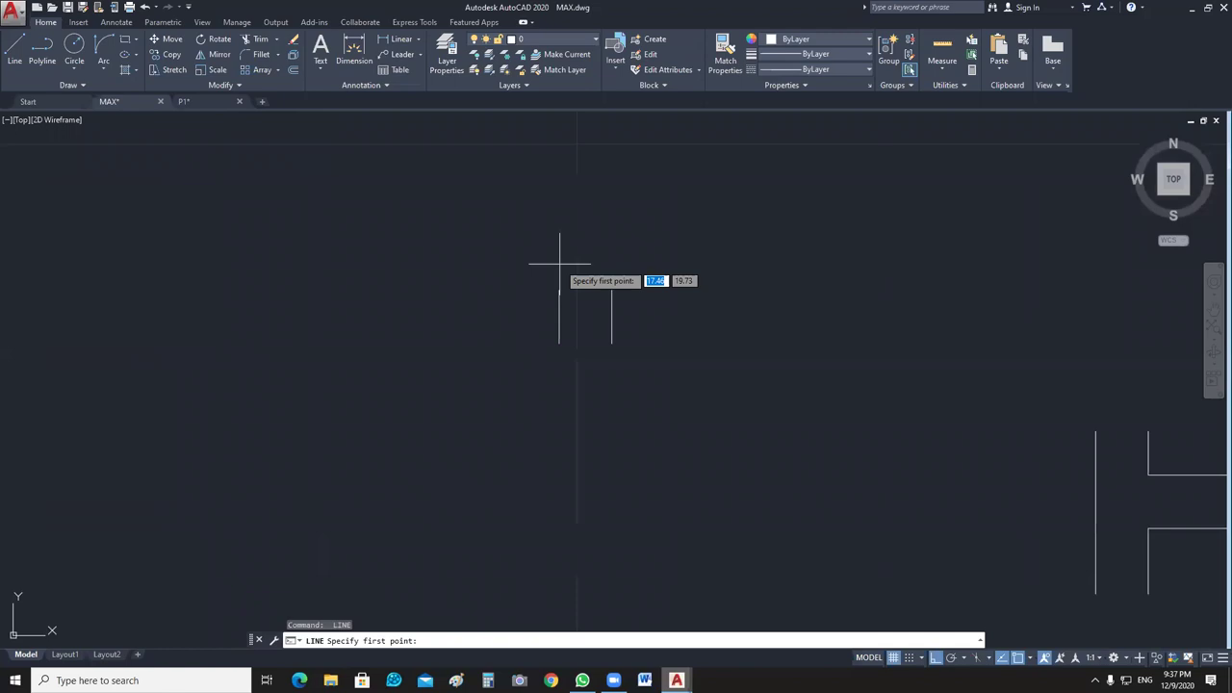
left_click(559, 290)
left_click(612, 289)
key("Return")
key("Return")
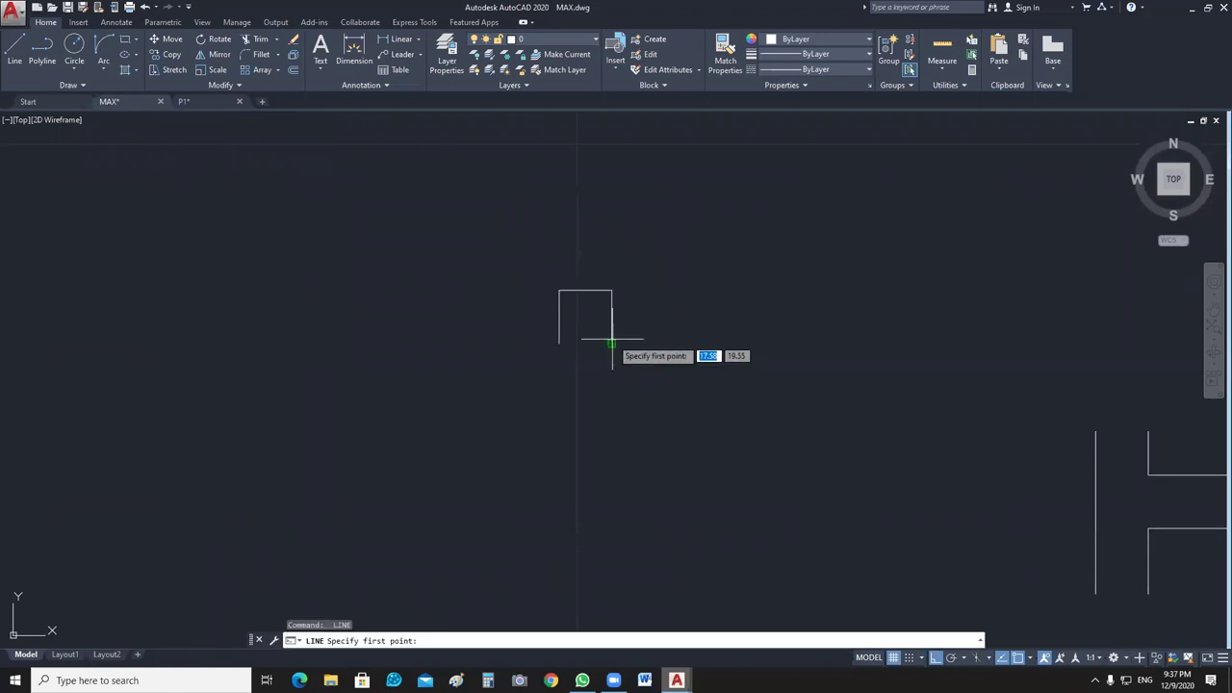
left_click(611, 343)
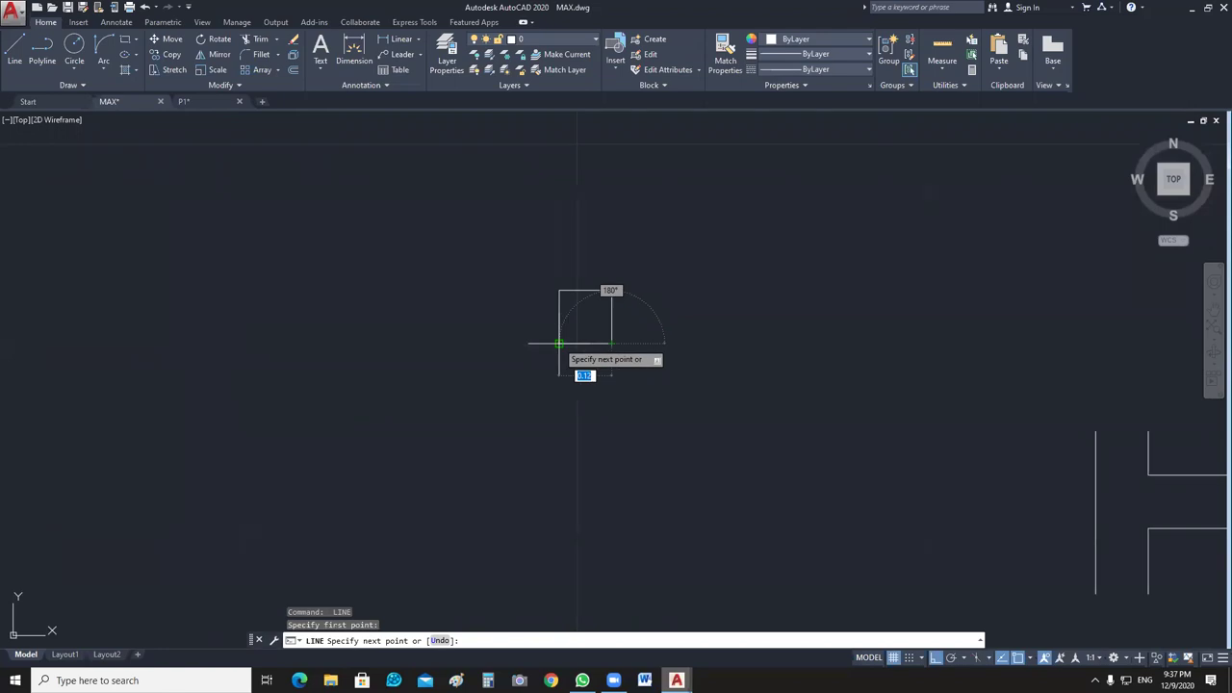
left_click(558, 343)
key("Return")
Close the top and bottom ends of the wall piece with short lines.
scroll(653, 298, "up", 3)
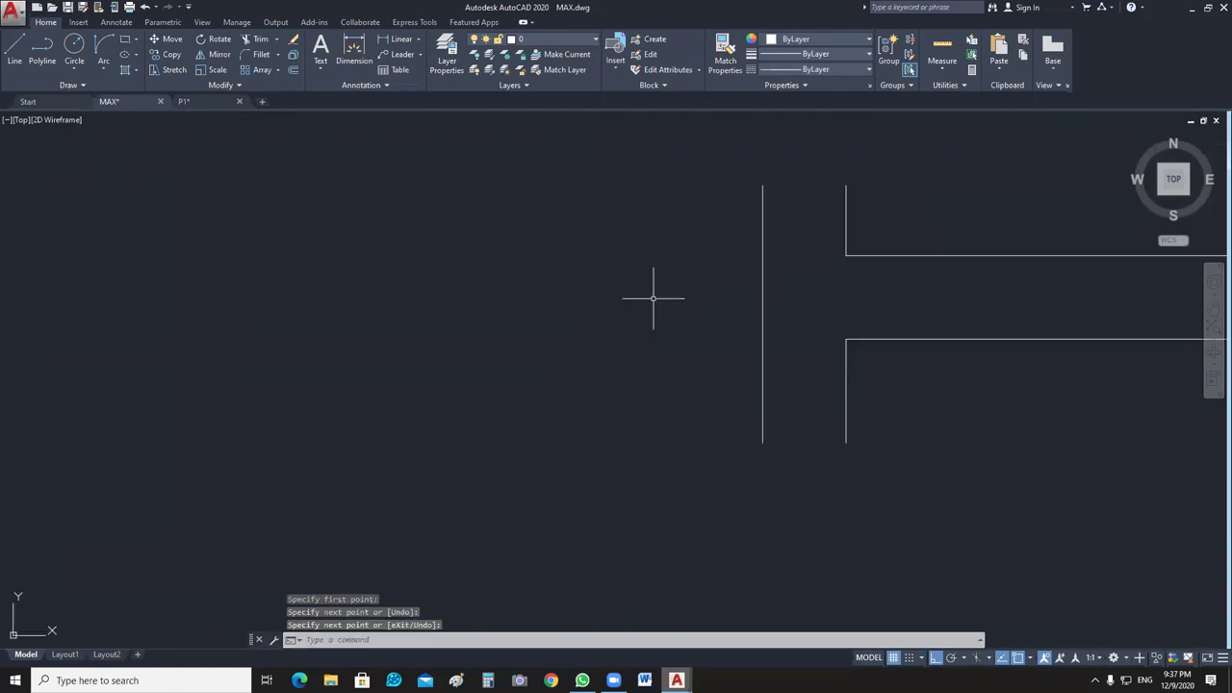
key("Return")
left_click(762, 185)
left_click(846, 185)
key("Return")
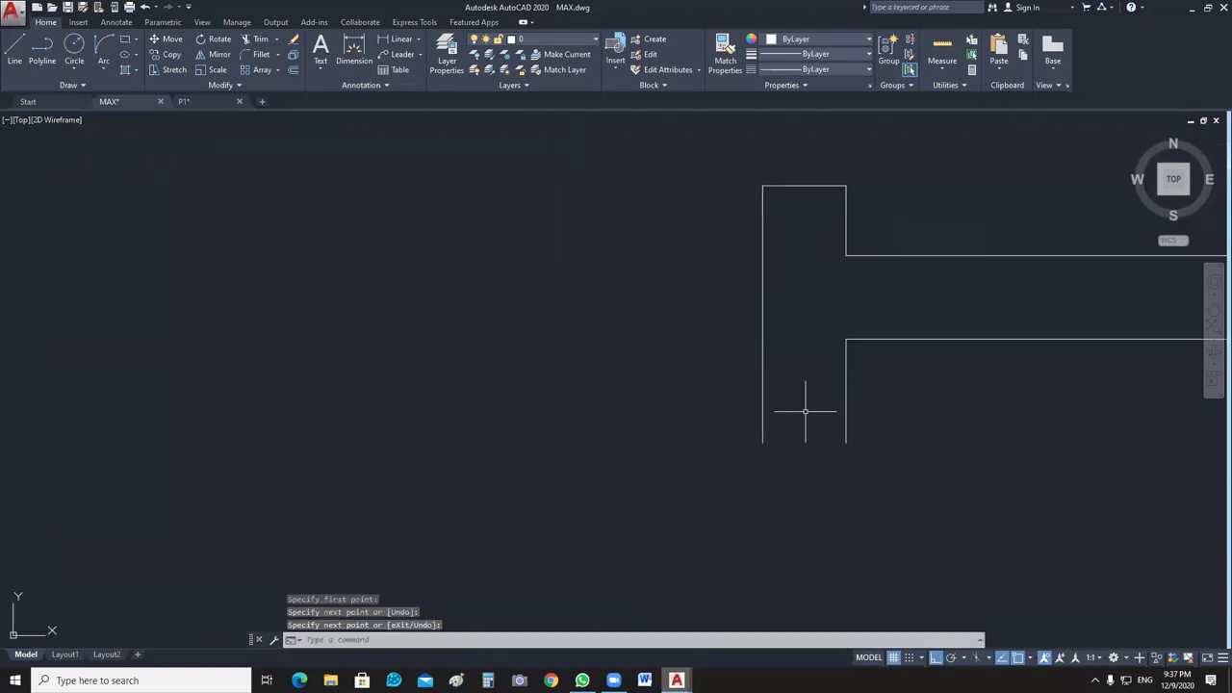
key("Return")
left_click(846, 444)
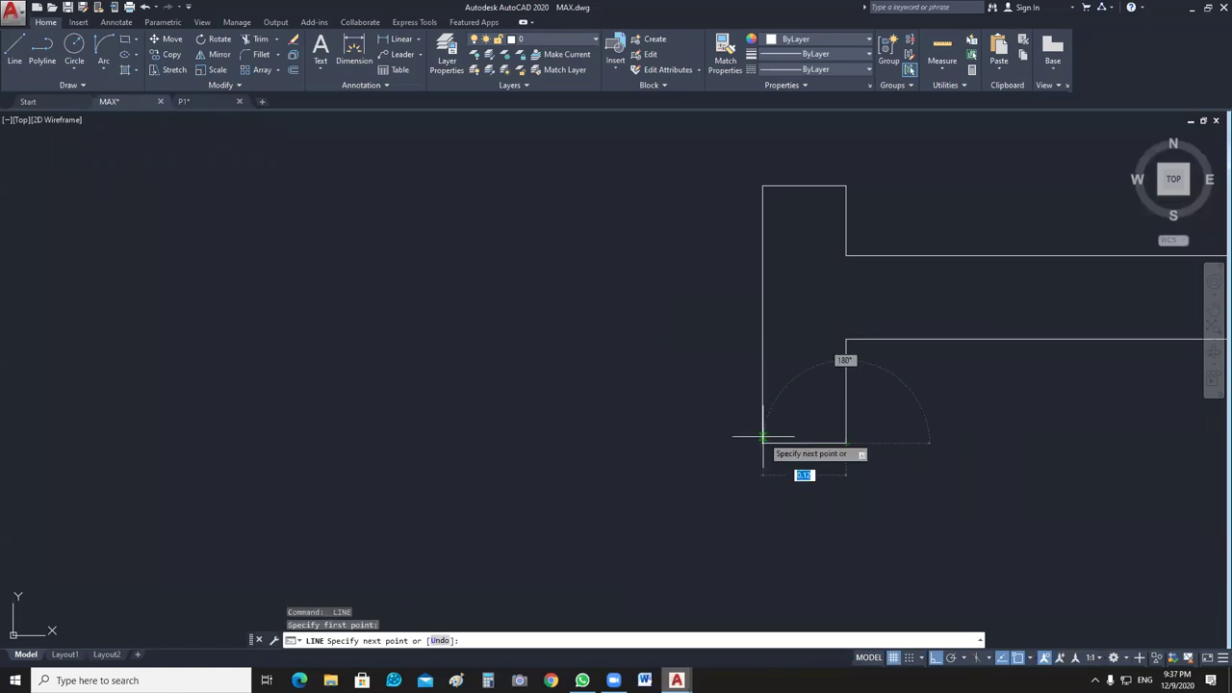
left_click(762, 443)
key("Return")
Close the top of the small wall rectangle with a snapped line.
scroll(649, 397, "down", 6)
scroll(650, 397, "up", 2)
key("Return")
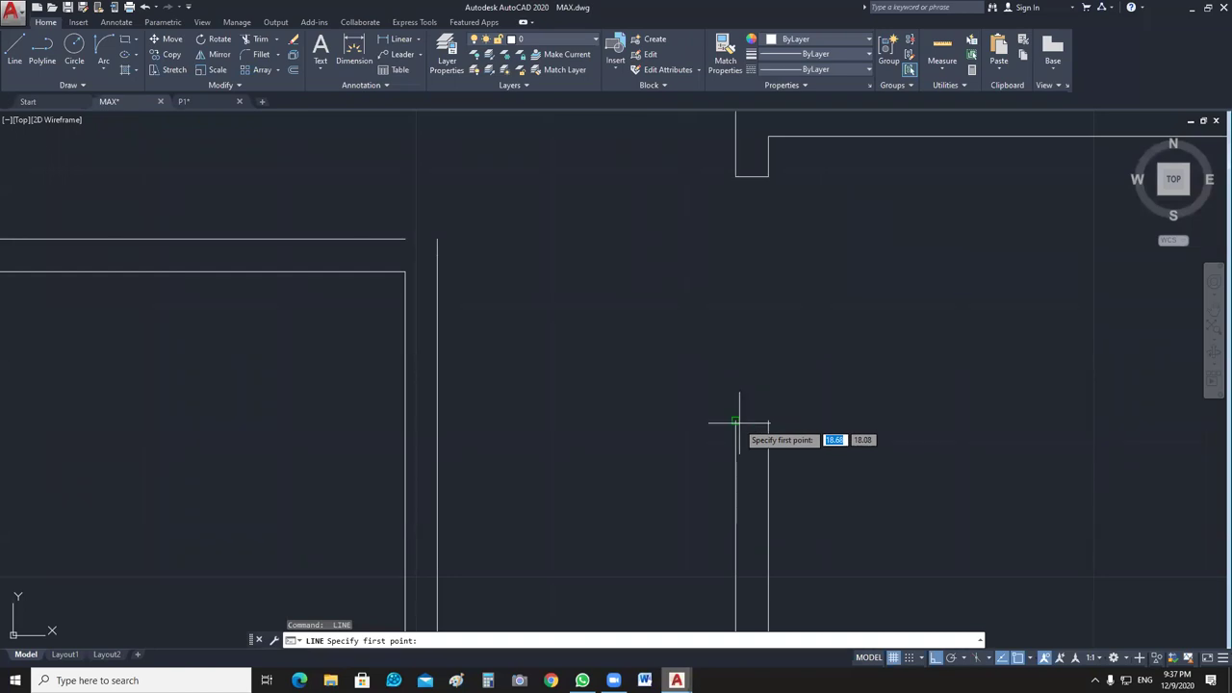
left_click(737, 422)
left_click(770, 420)
key("Return")
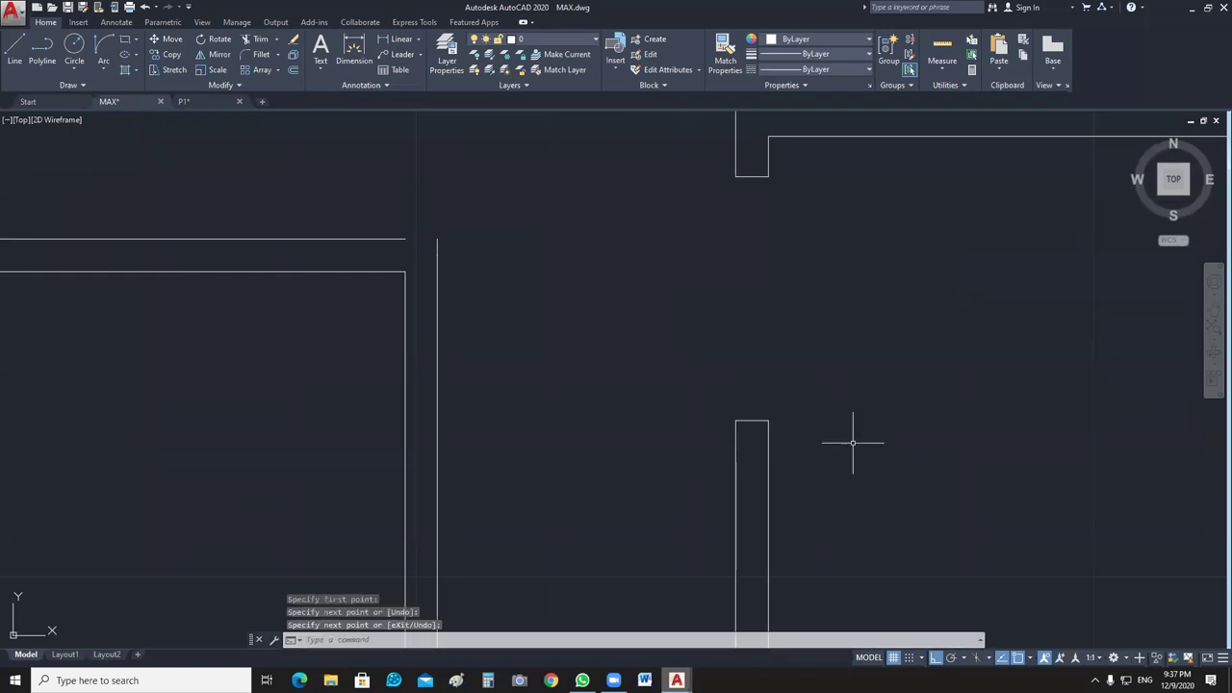
Close the T shape's right end and the small rectangle against the wall, then crossing-select them with the walls.
scroll(445, 224, "down", 2)
middle_click_drag(987, 255, 895, 335)
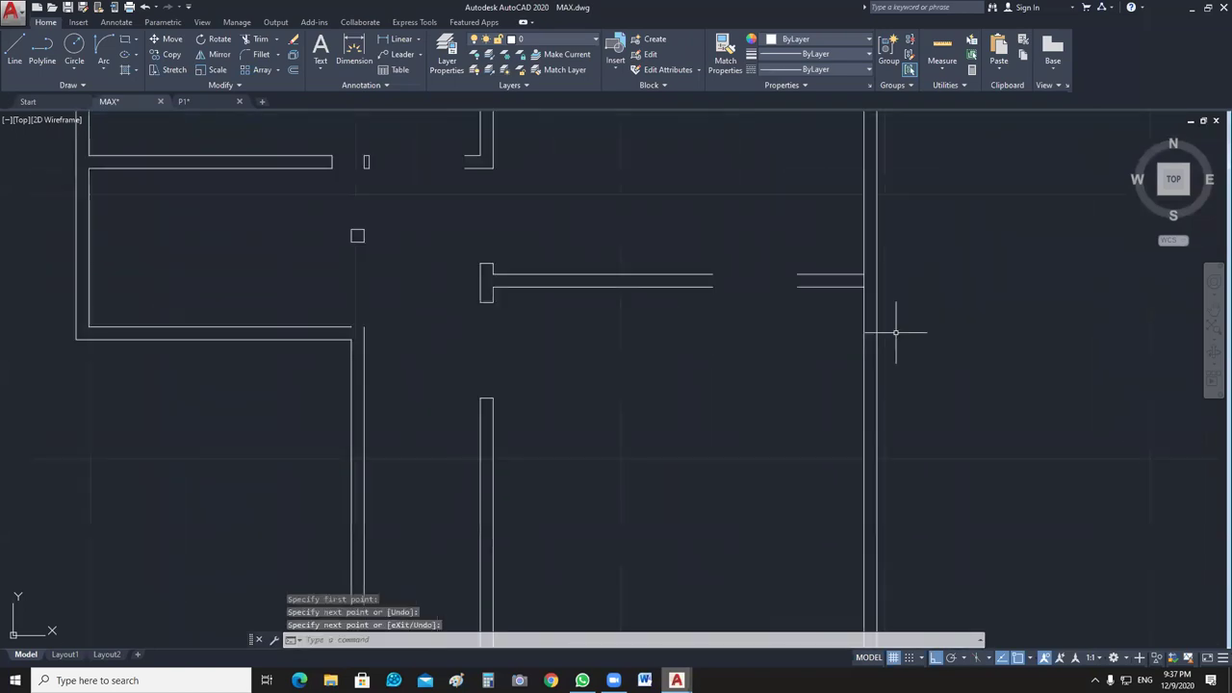
scroll(864, 280, "up", 2)
key("Return")
left_click(623, 290)
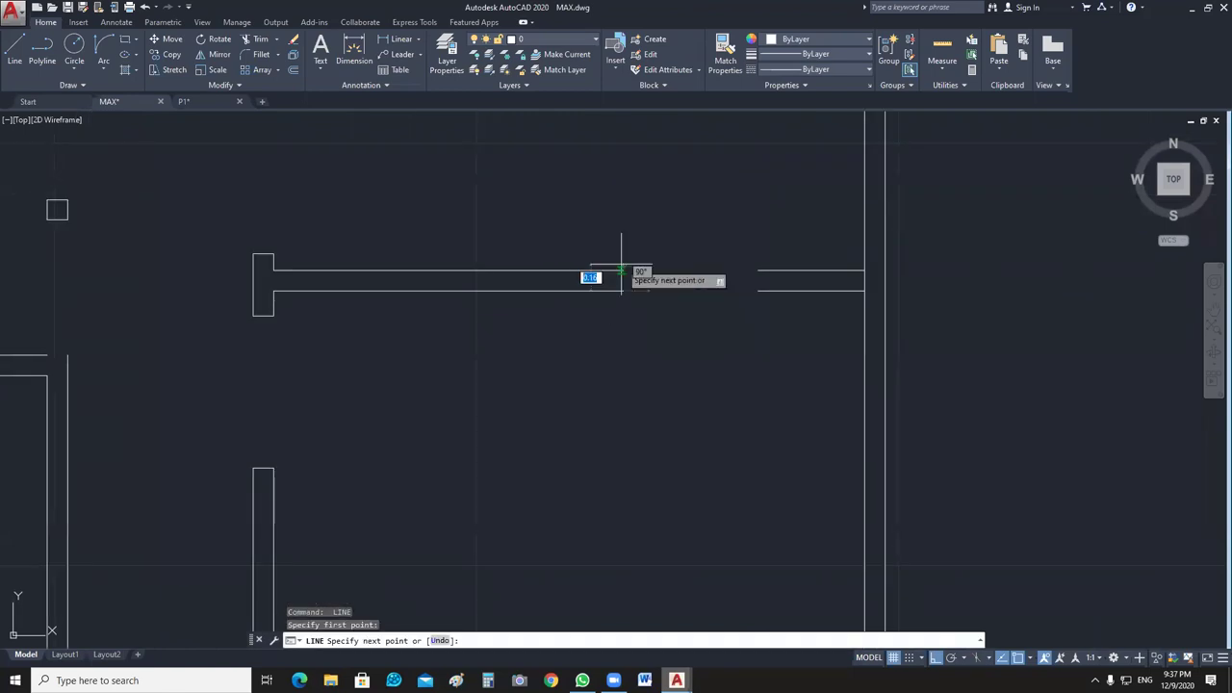
left_click(623, 271)
key("Return")
key("Return")
left_click(759, 290)
left_click(758, 270)
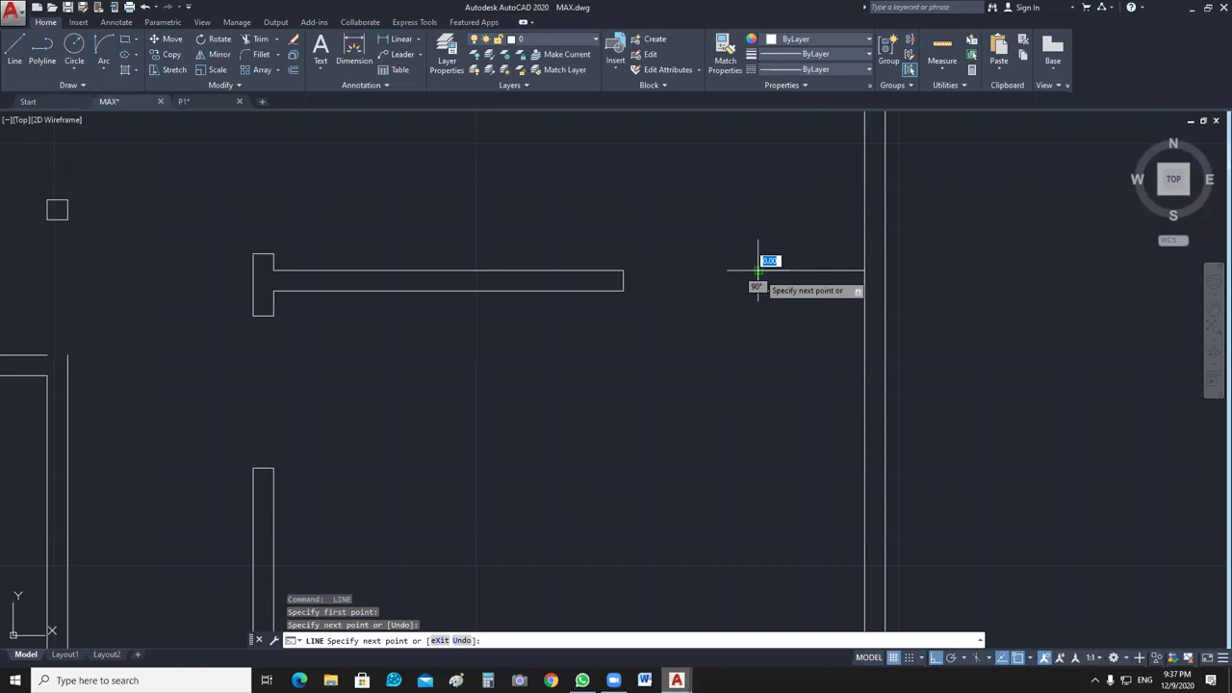
left_click(864, 270)
key("Escape")
middle_click_drag(864, 280, 794, 353)
left_click_drag(775, 299, 610, 440)
Start a trim against the selected lines, cancel it, and move to the wall junction.
type("tr")
key("Return")
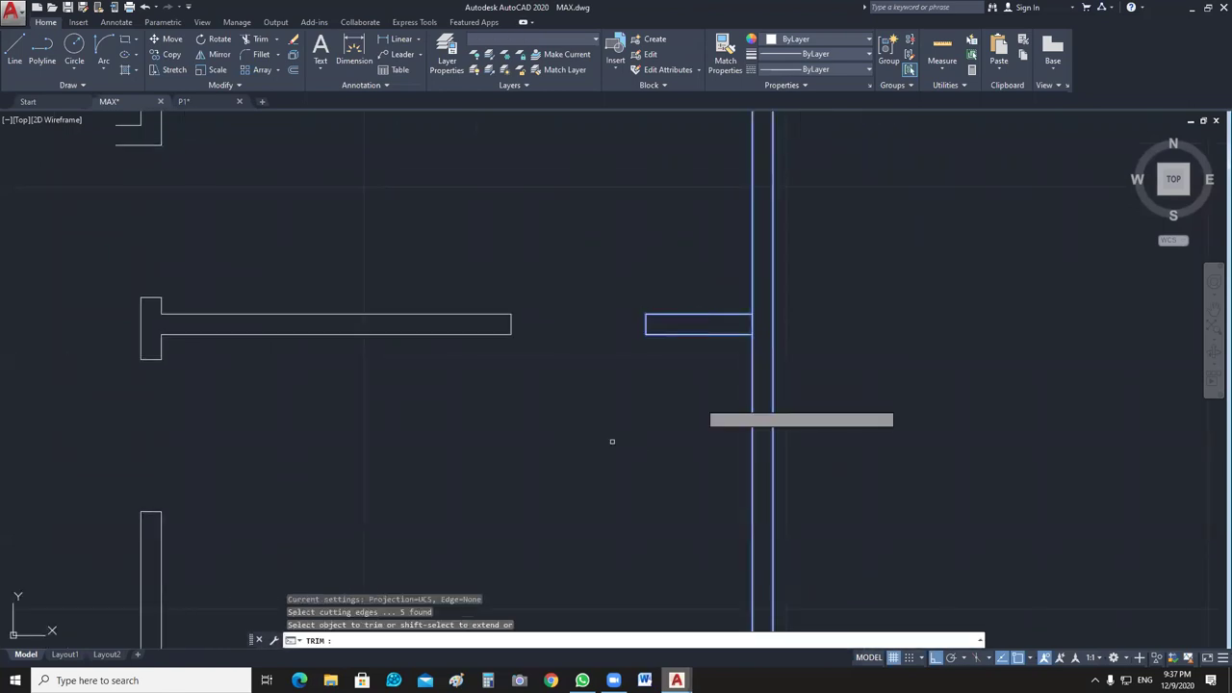
scroll(829, 381, "down", 2)
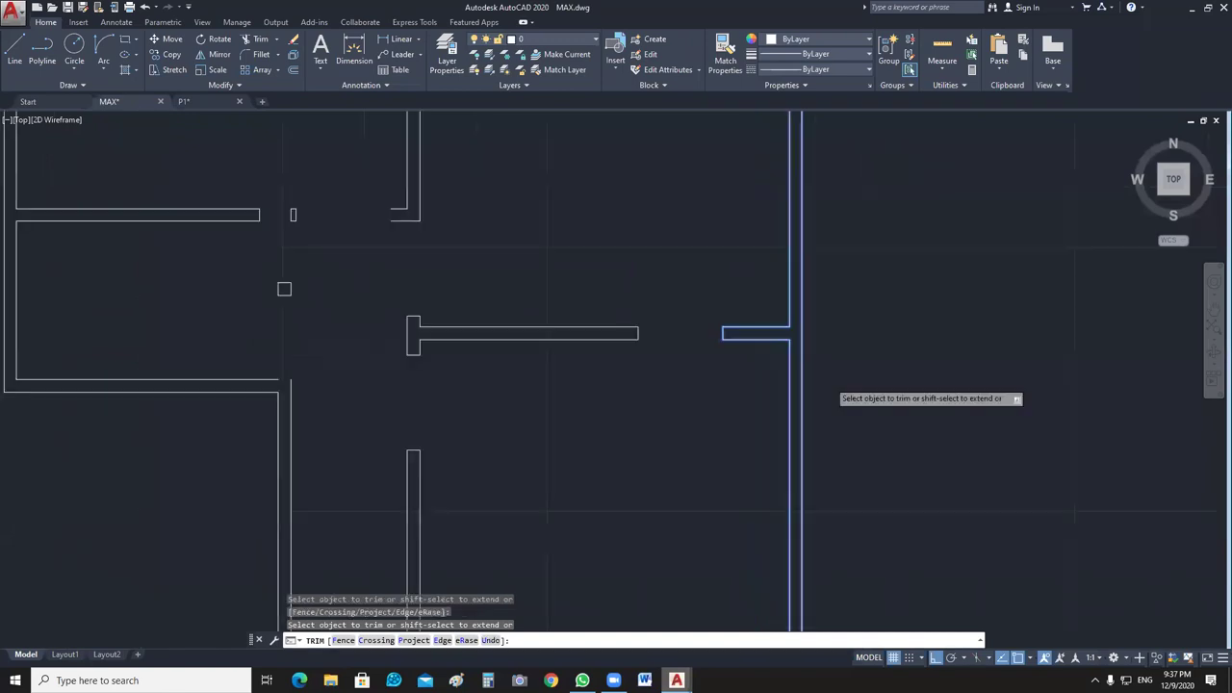
key("Escape")
scroll(829, 380, "down", 1)
mouse_move(830, 380)
middle_mouse_down()
mouse_move(677, 427)
mouse_move(627, 485)
middle_mouse_up()
scroll(627, 484, "up", 5)
Join the horizontal wall line with the vertical wall line into a corner.
key("Return")
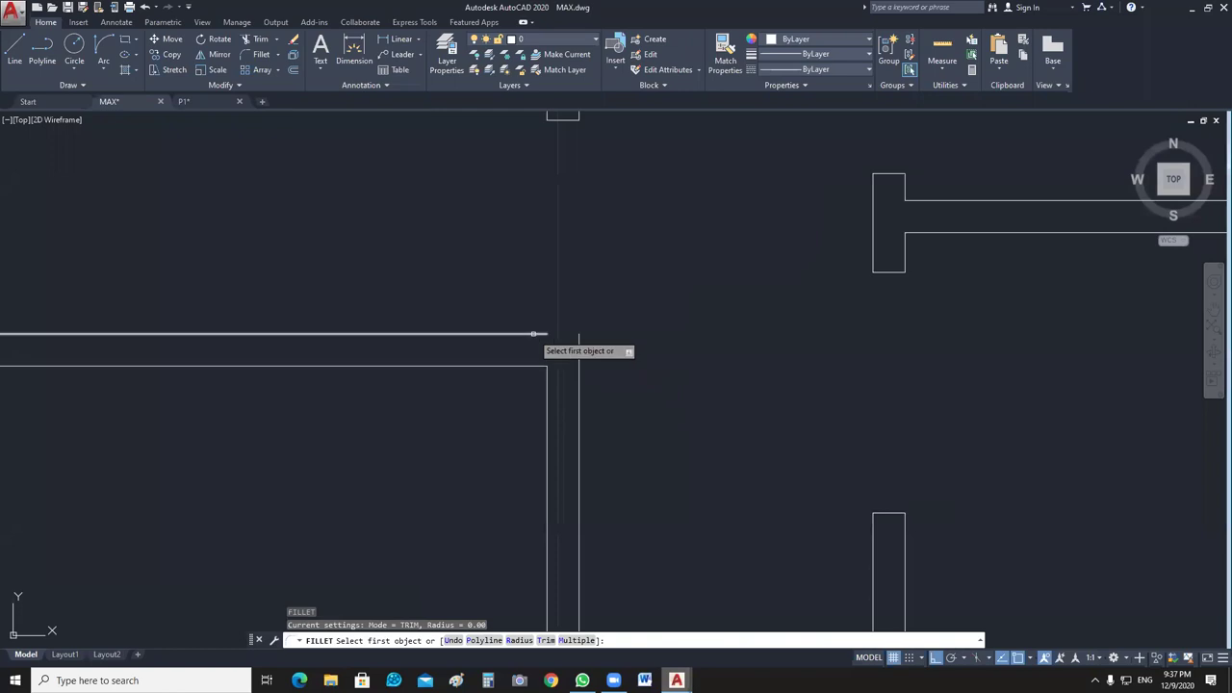
left_click(536, 335)
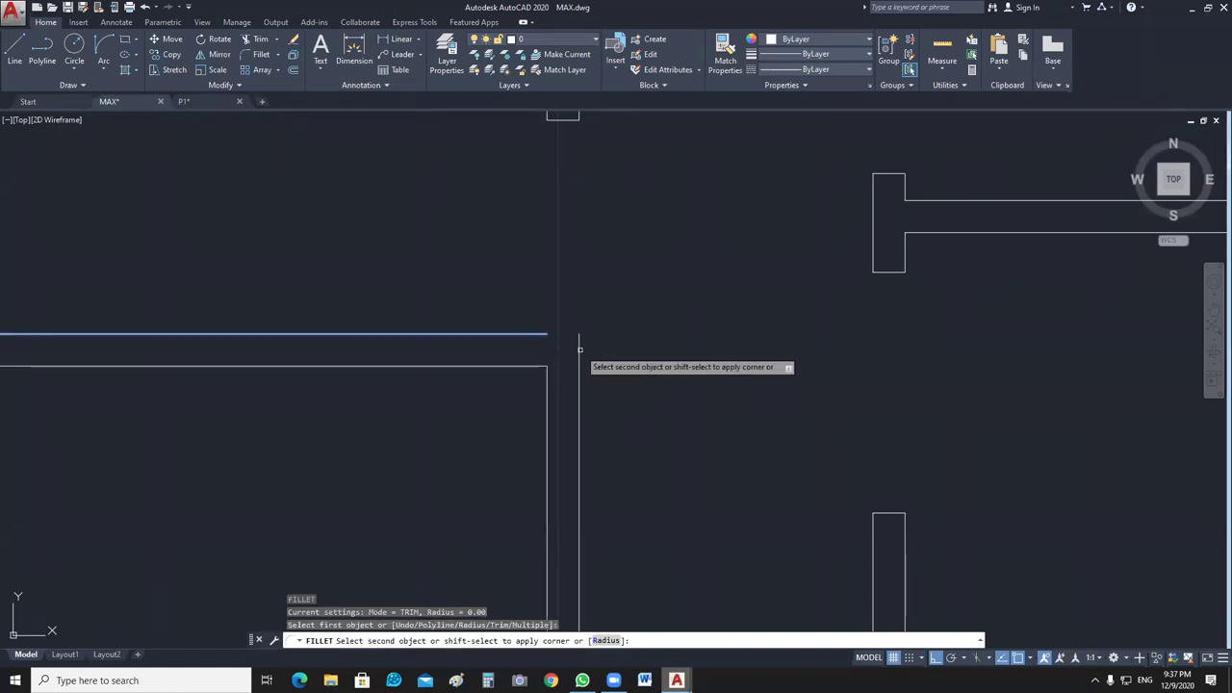
left_click(578, 346)
scroll(578, 343, "down", 3)
mouse_move(579, 343)
middle_mouse_down()
mouse_move(653, 312)
mouse_move(680, 347)
middle_mouse_up()
Cap the upper and lower wall ends on either side of the opening with short lines.
type("l")
key("Return")
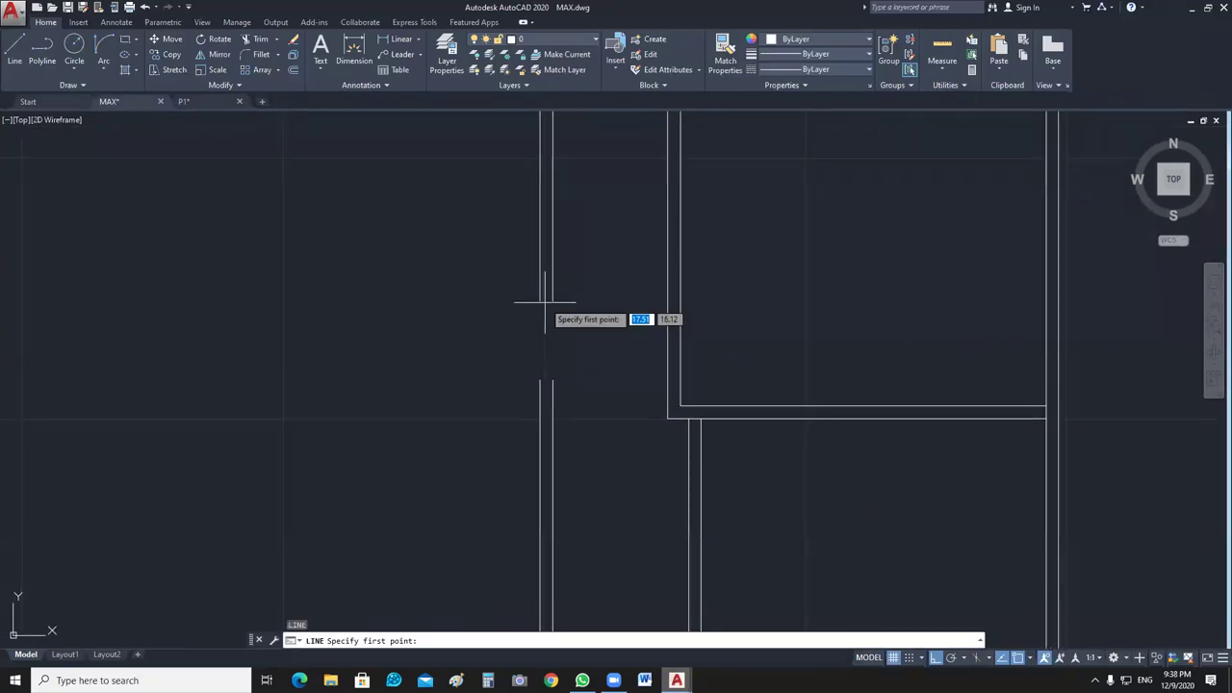
left_click(544, 302)
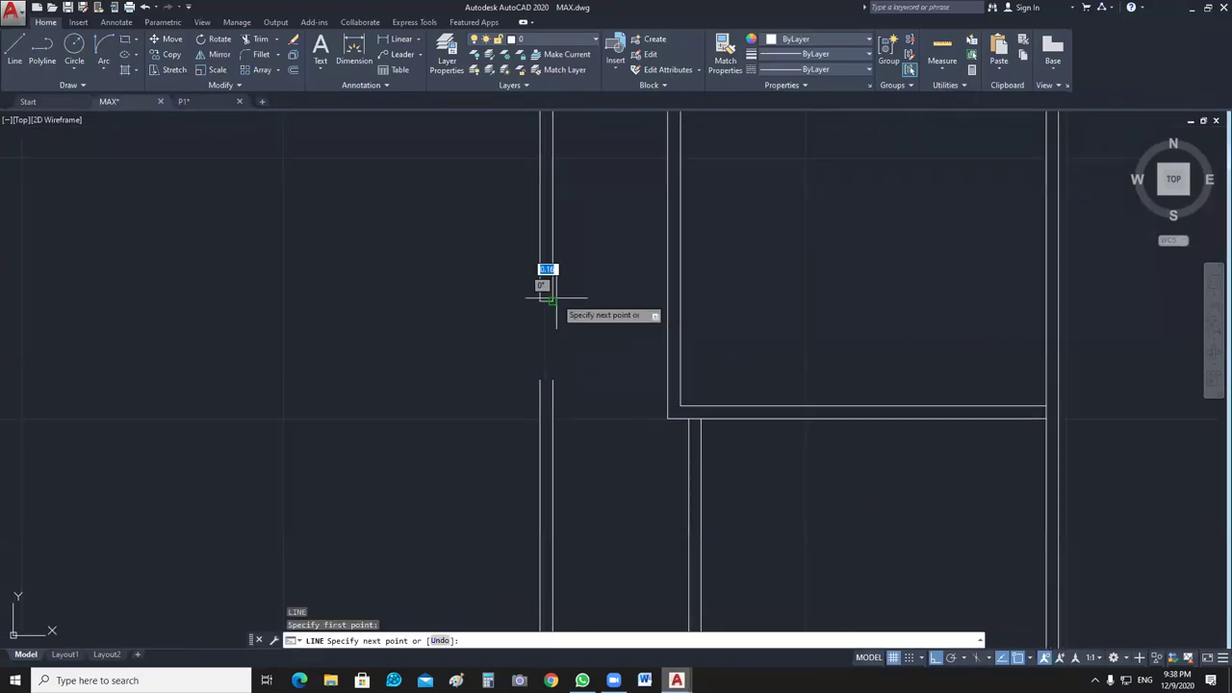
left_click(553, 301)
key("Return")
key("Return")
left_click(551, 381)
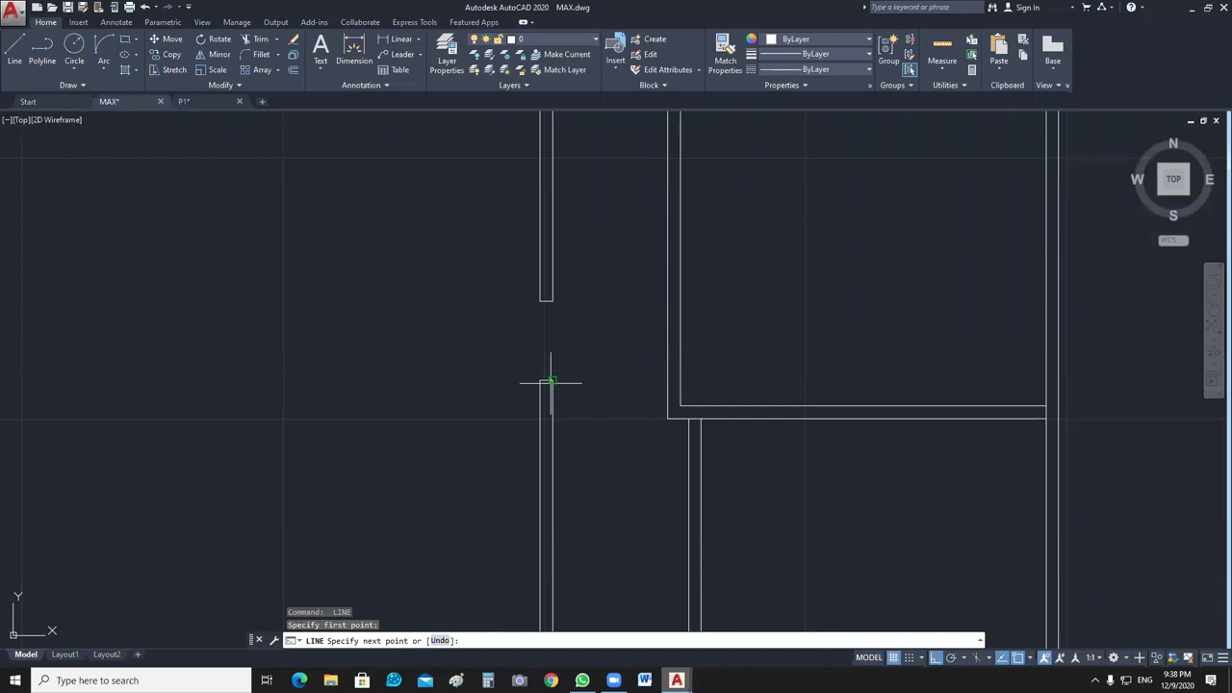
left_click(540, 381)
key("Return")
Select the corner walls and trim away the crossing segment where they meet.
middle_click_drag(540, 381, 403, 287)
left_click(652, 275)
left_click(548, 380)
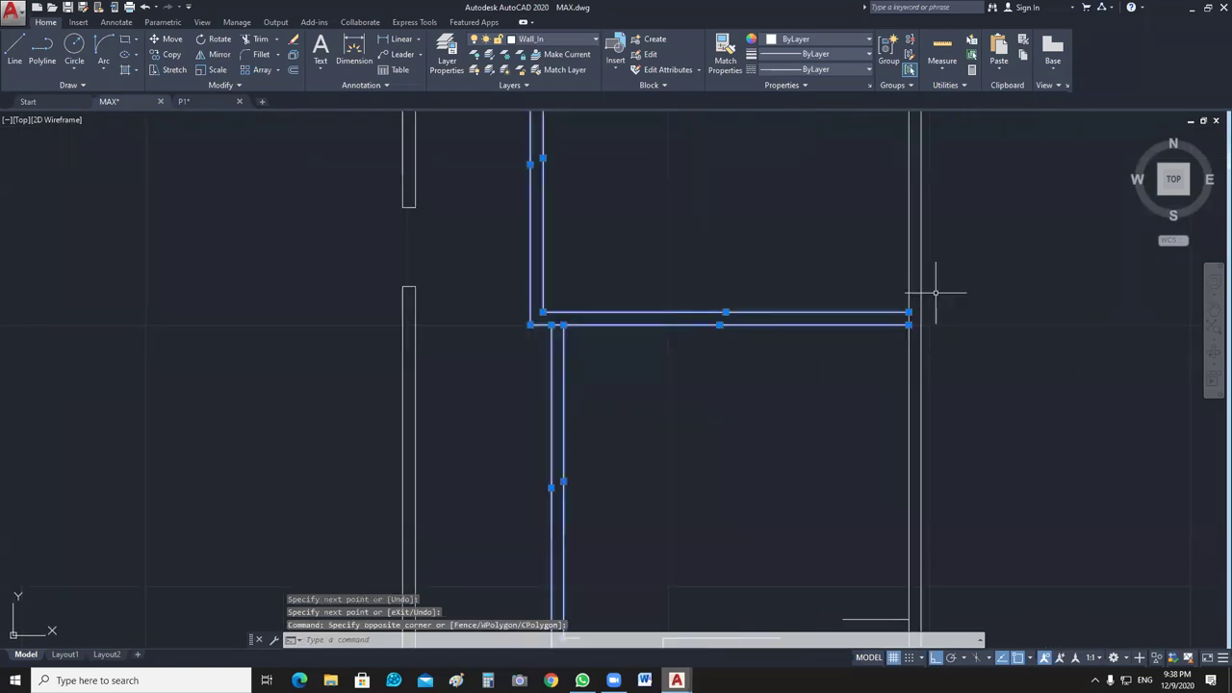
type("tr")
key("Return")
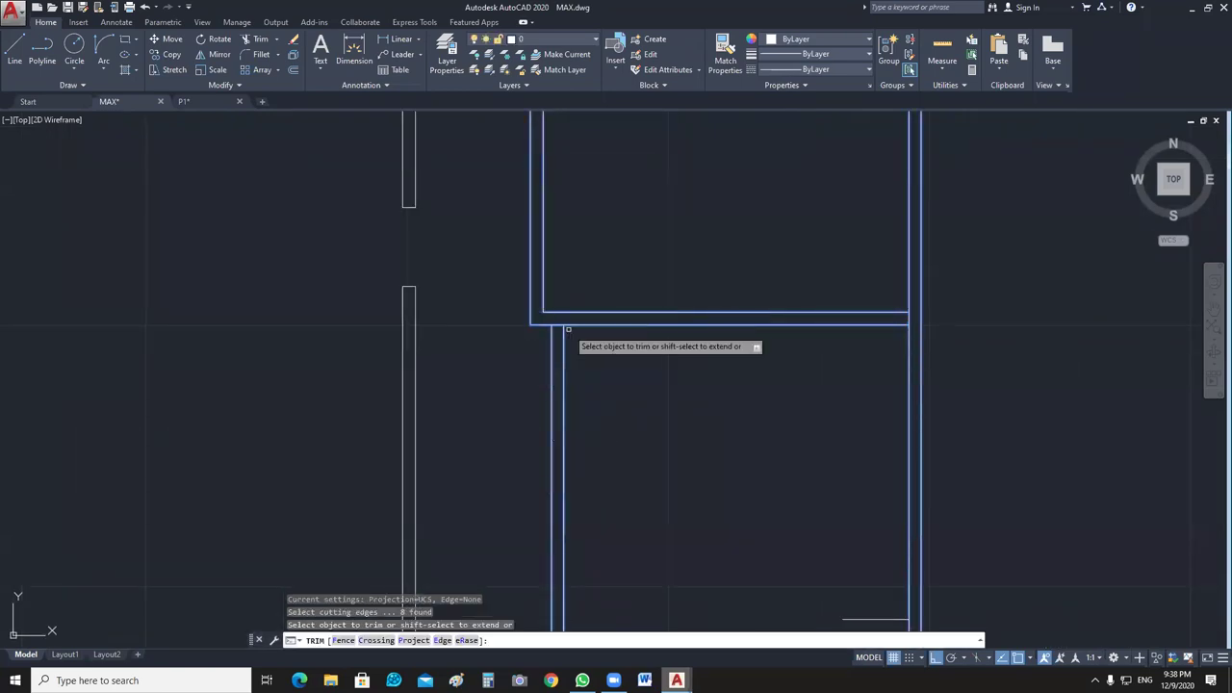
left_click(556, 326)
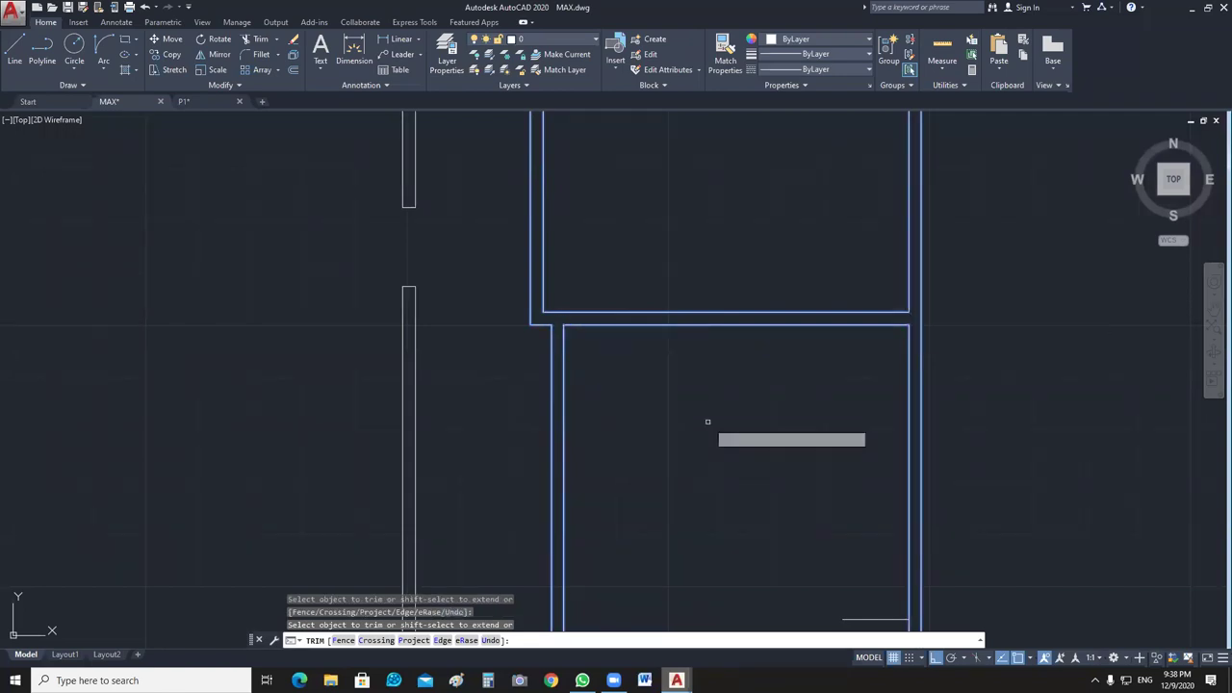
middle_click_drag(707, 426, 671, 452)
key("Escape")
middle_click_drag(674, 498, 679, 439)
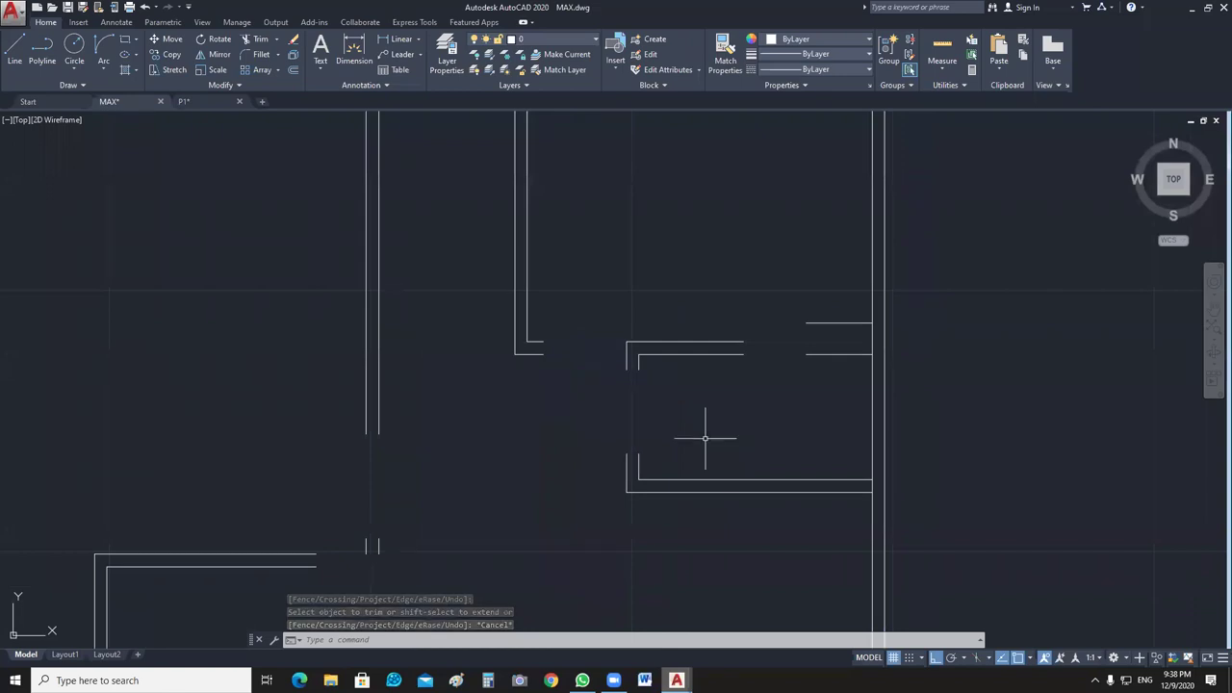
middle_click_drag(802, 366, 761, 318)
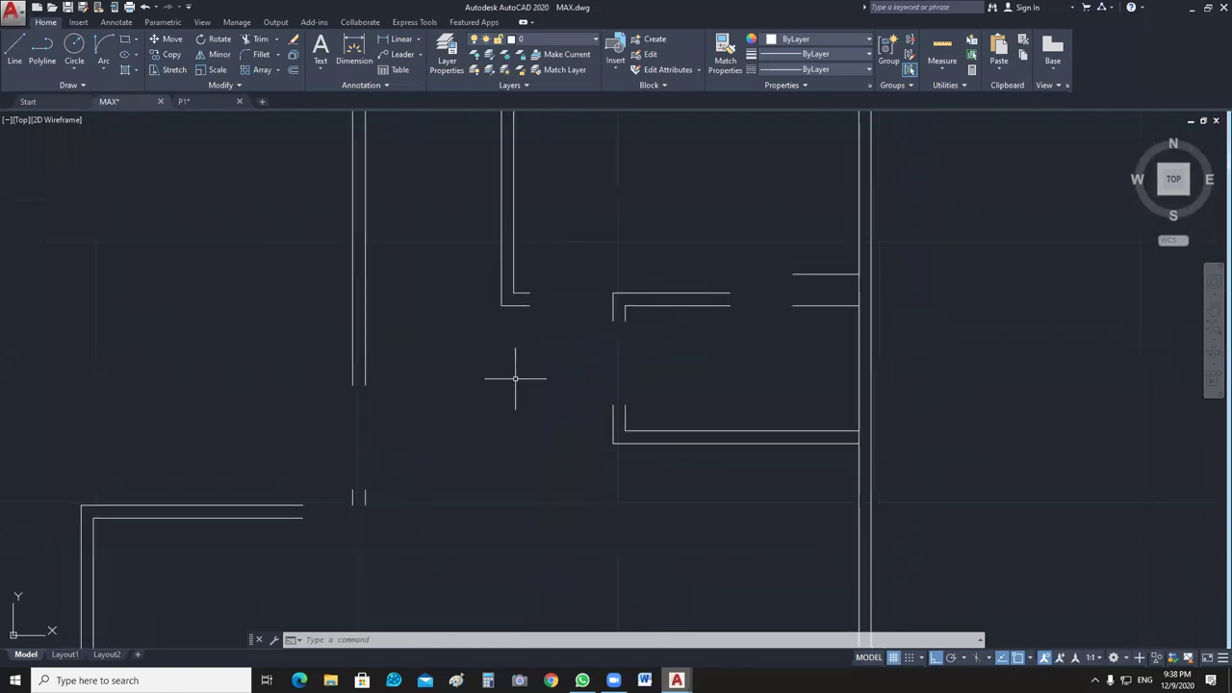
Cap the left wall end at the room opening with short lines.
type("l")
key("Return")
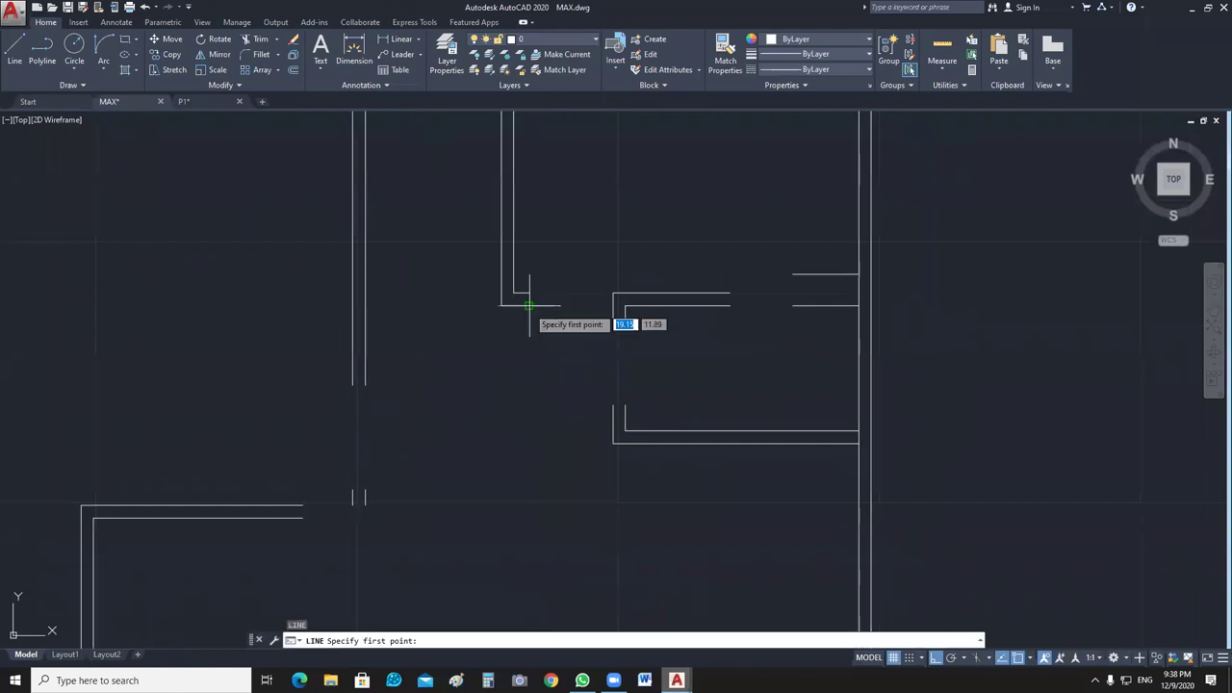
left_click(528, 294)
left_click(529, 306)
left_click(501, 305)
key("Return")
key("Return")
Draw vertical caps closing the right wall end and the right stub.
left_click(730, 306)
left_click(729, 293)
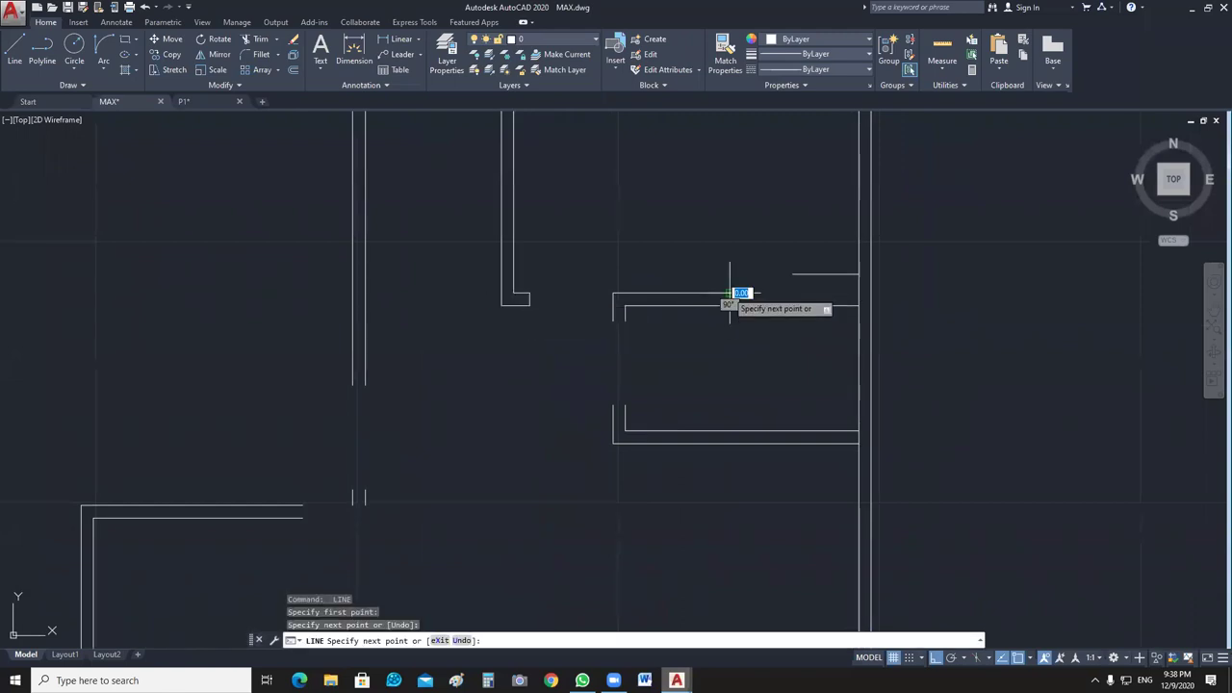
key("Return")
key("Return")
left_click(792, 298)
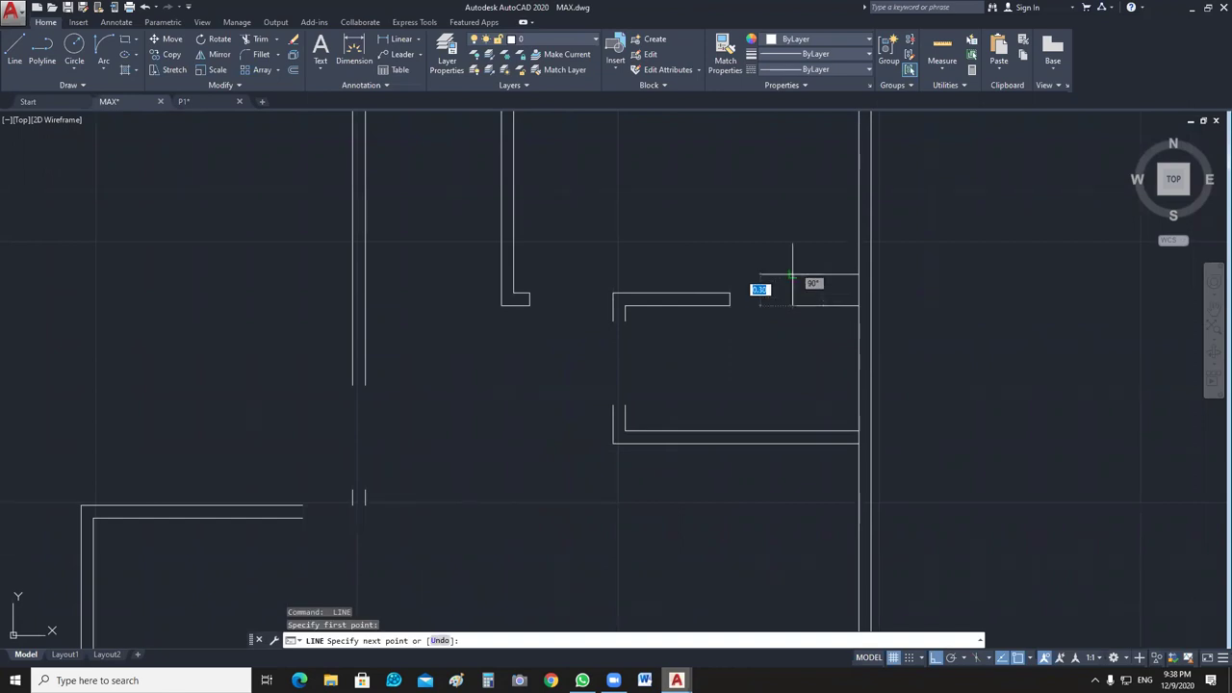
left_click(792, 278)
key("Return")
key("Return")
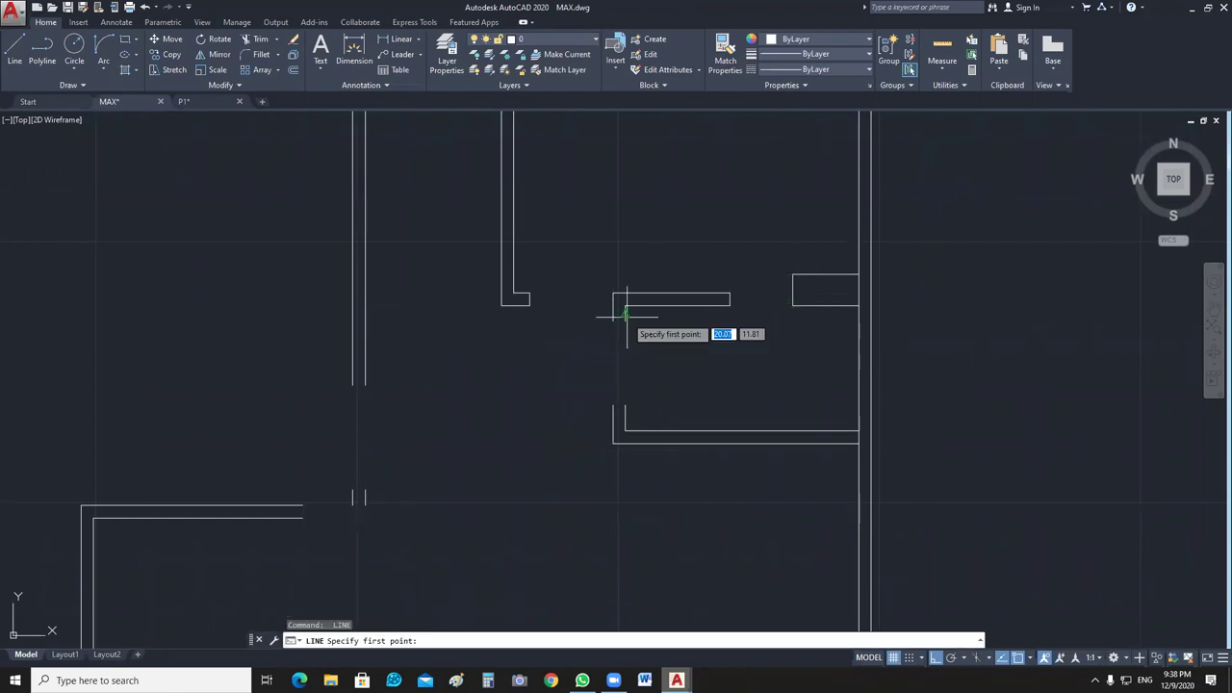
Close the small shape's bottom-left corner and cap the lower wall end.
left_click(620, 319)
left_click(626, 321)
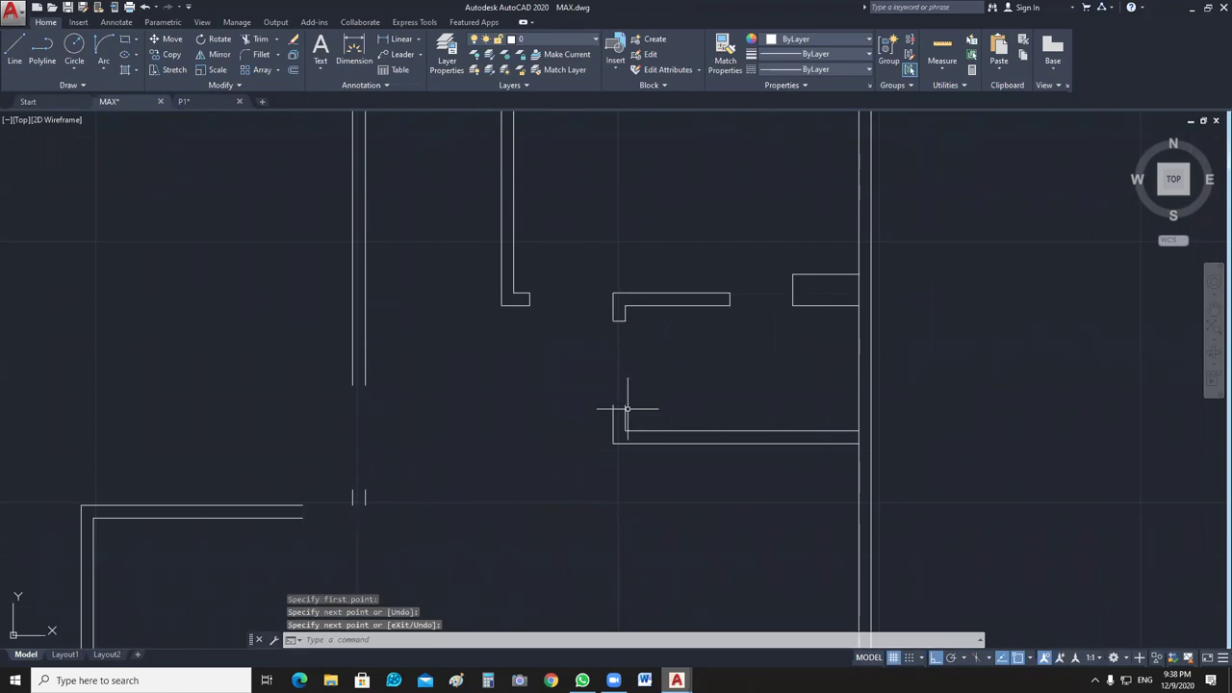
key("Return")
key("Return")
left_click(625, 405)
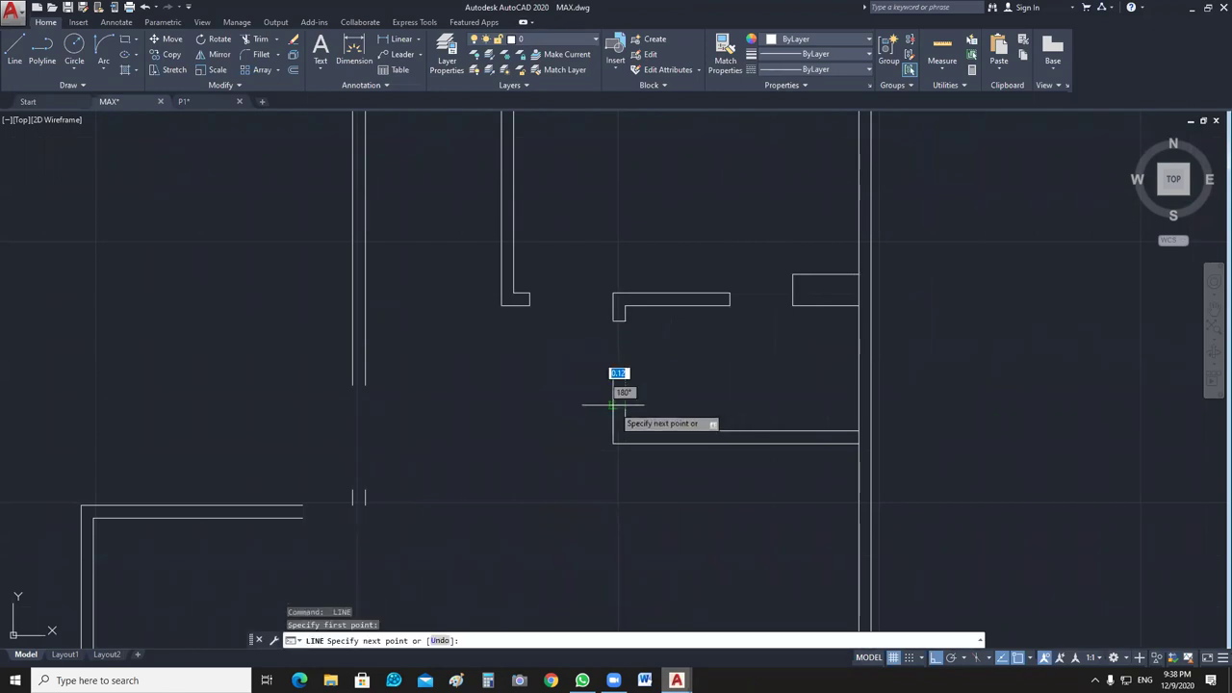
left_click(612, 406)
scroll(568, 407, "up", 2)
key("Return")
key("Return")
Draw the top and left sides of the small outline and close the adjacent wall end.
left_click(589, 383)
left_click(569, 383)
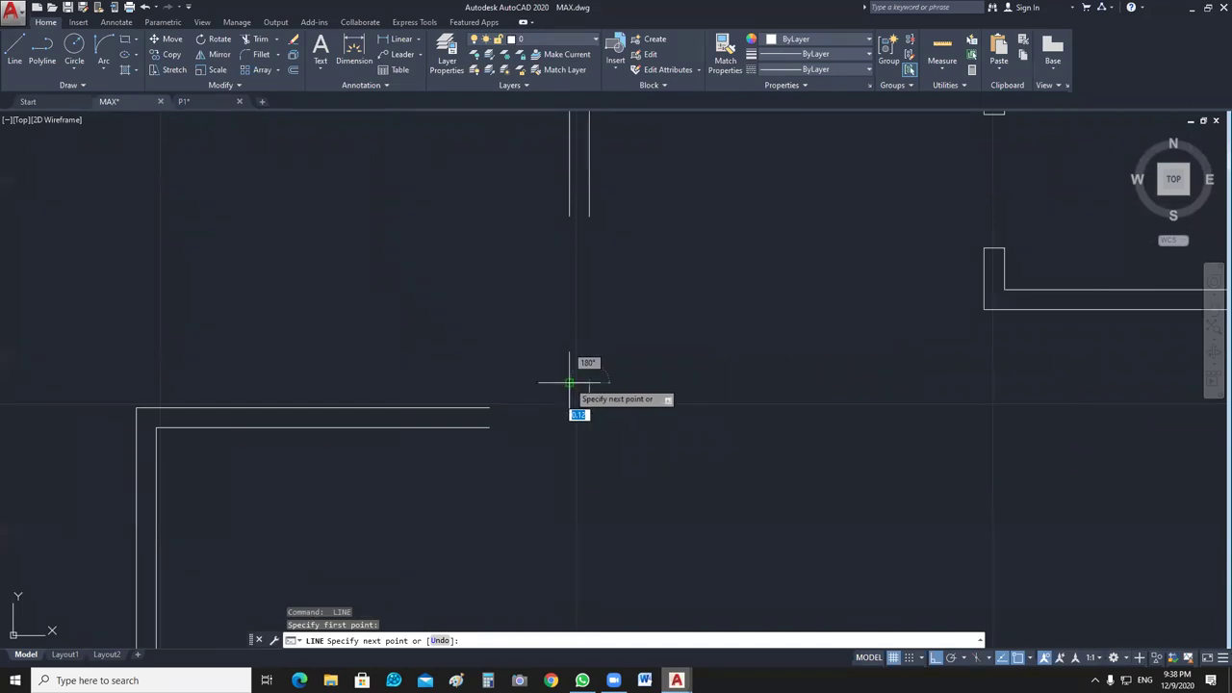
left_click(570, 406)
key("Return")
key("Return")
left_click(570, 406)
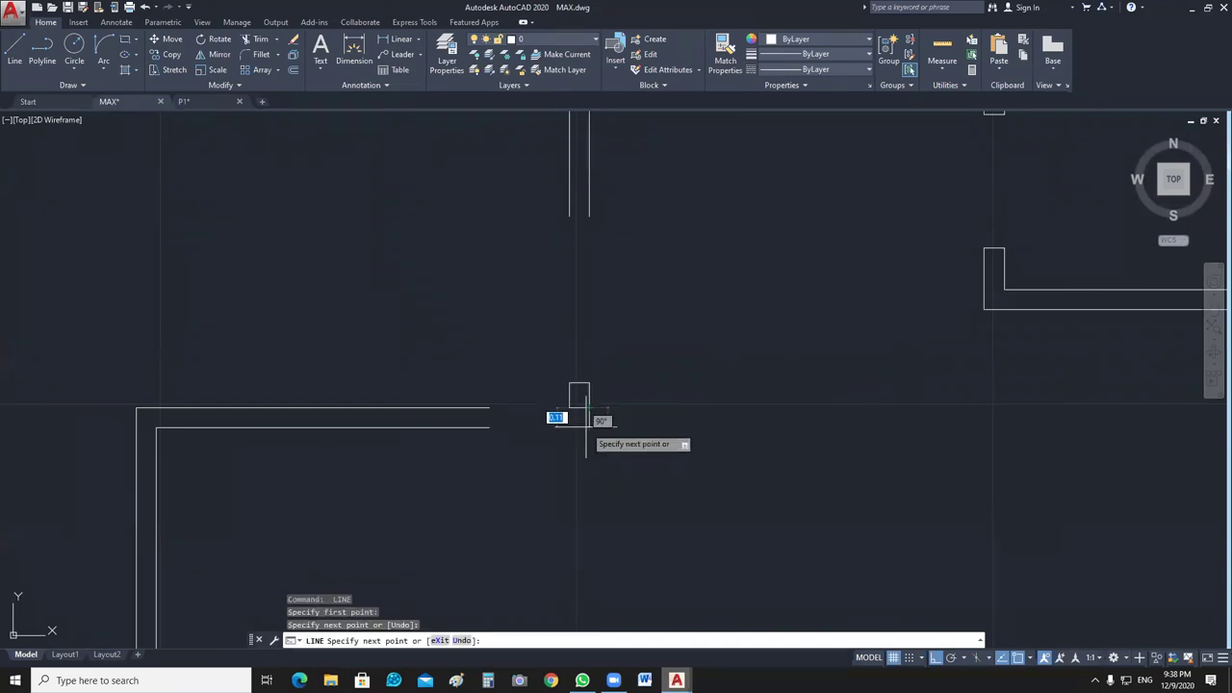
key("Return")
key("Return")
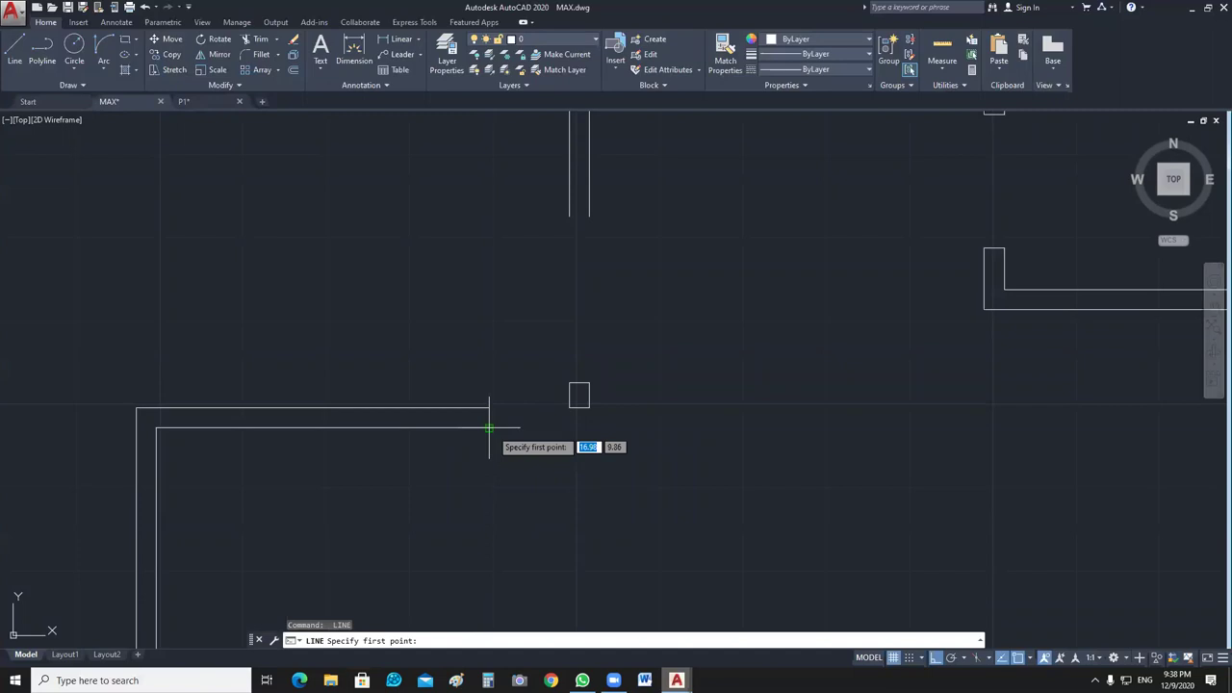
left_click(491, 409)
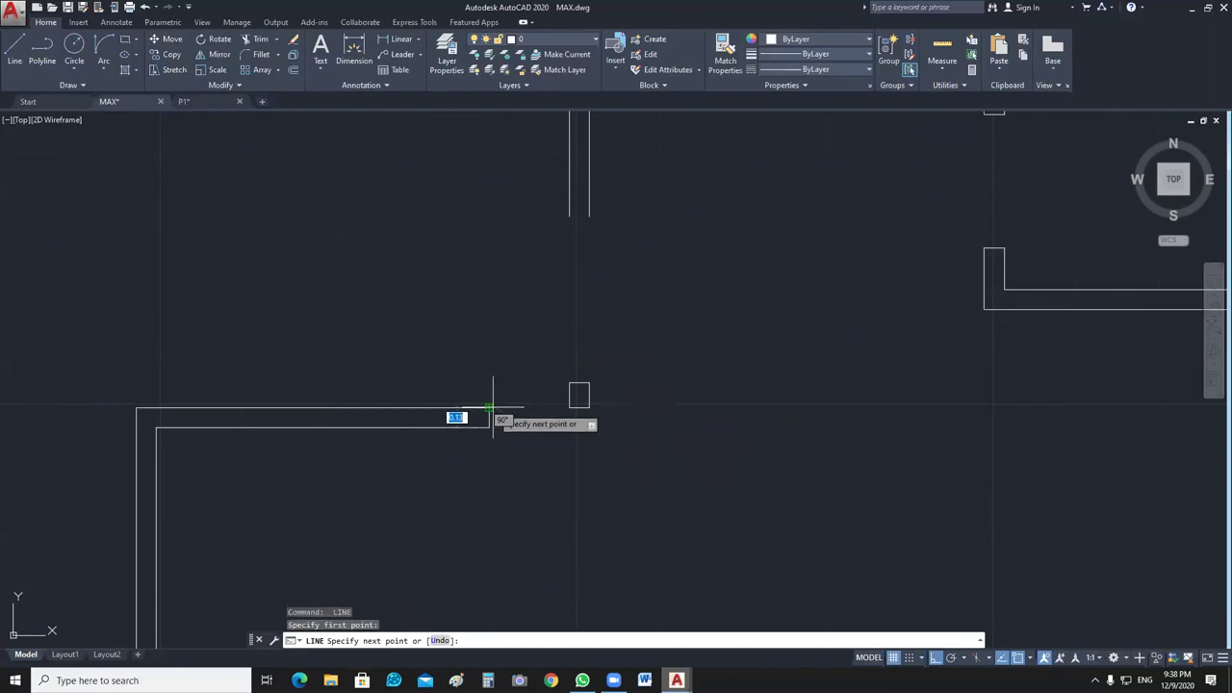
left_click(492, 409)
key("Return")
Cap the open ends of the upper and lower walls on the left side.
scroll(603, 504, "down", 3)
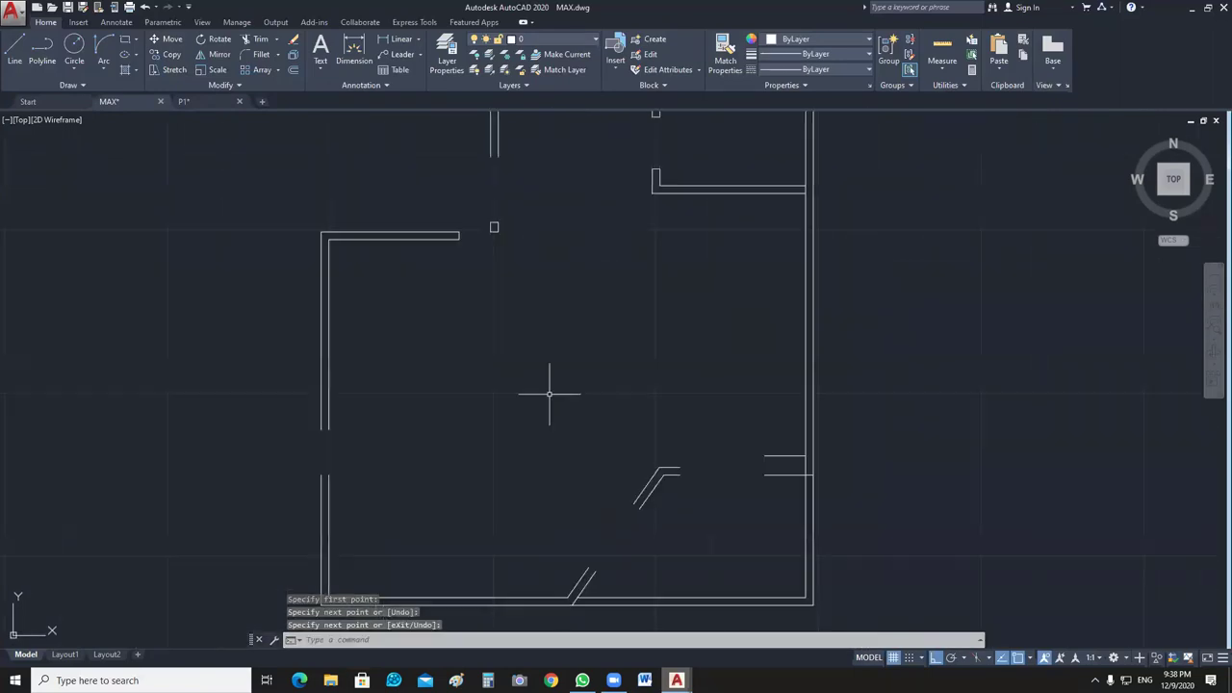
scroll(520, 358, "up", 3)
scroll(363, 310, "up", 2)
key("Return")
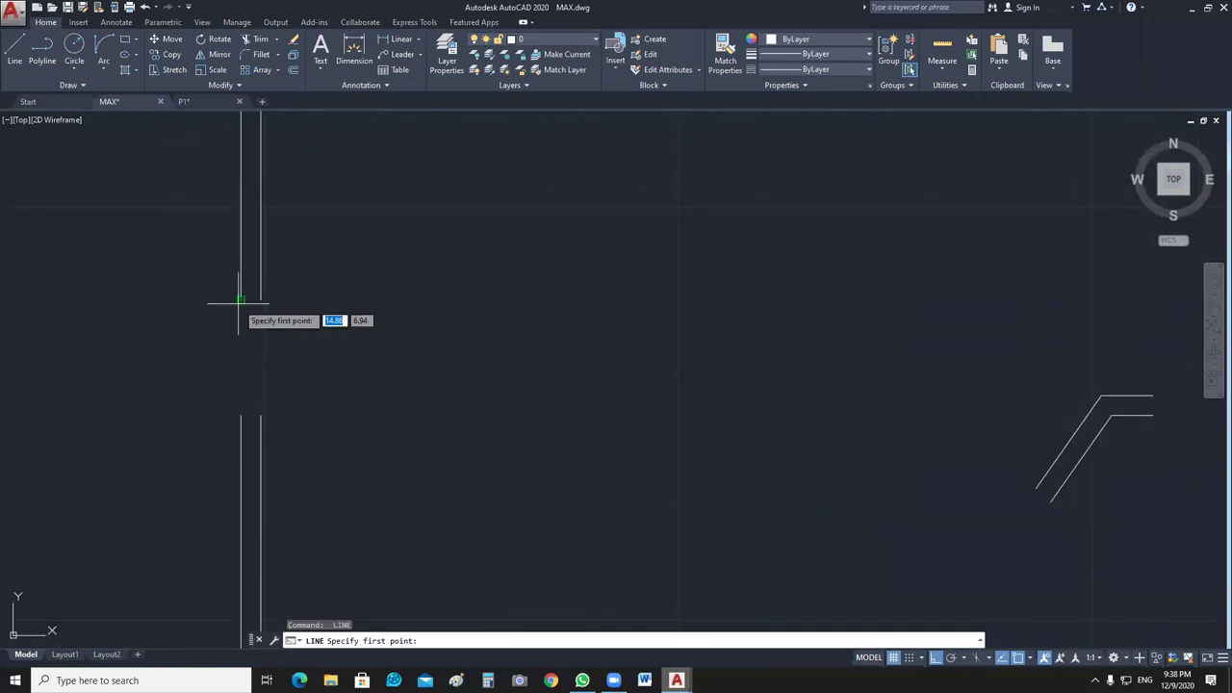
left_click(241, 299)
left_click(260, 299)
key("Return")
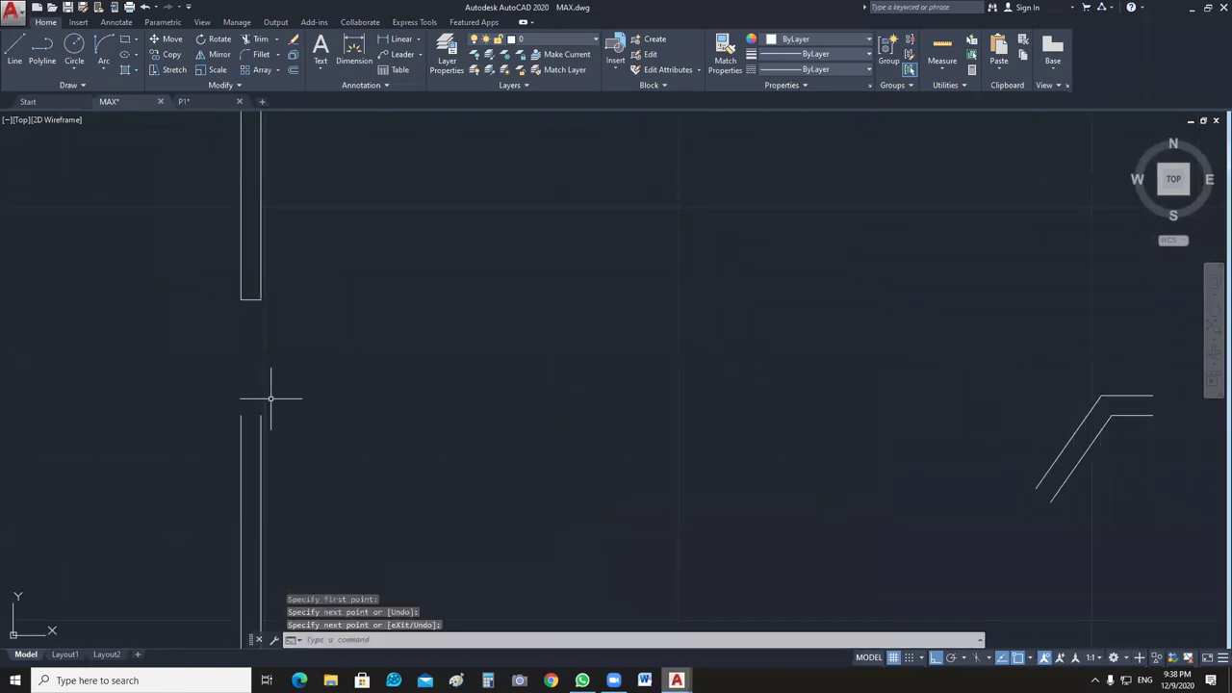
key("Return")
left_click(260, 416)
left_click(241, 415)
key("Return")
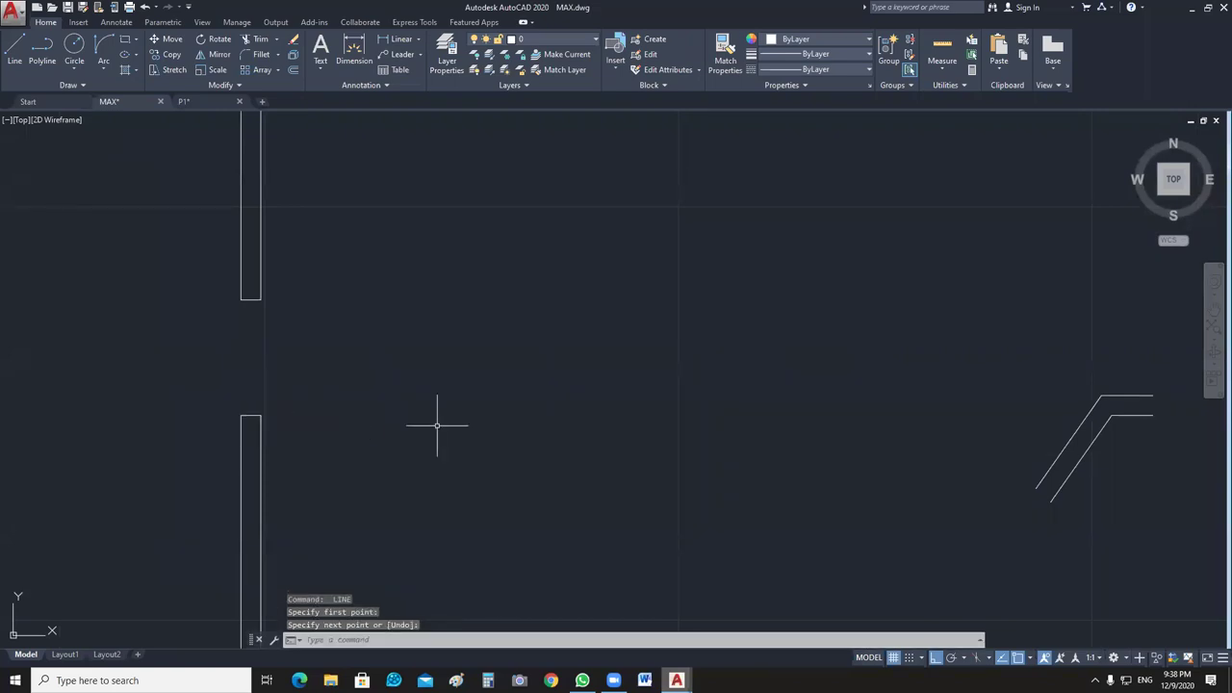
Close the left side of the right-hand stub rectangle.
scroll(437, 424, "down", 3)
middle_click_drag(908, 212, 729, 372)
scroll(742, 388, "up", 3)
key("Return")
left_click(724, 357)
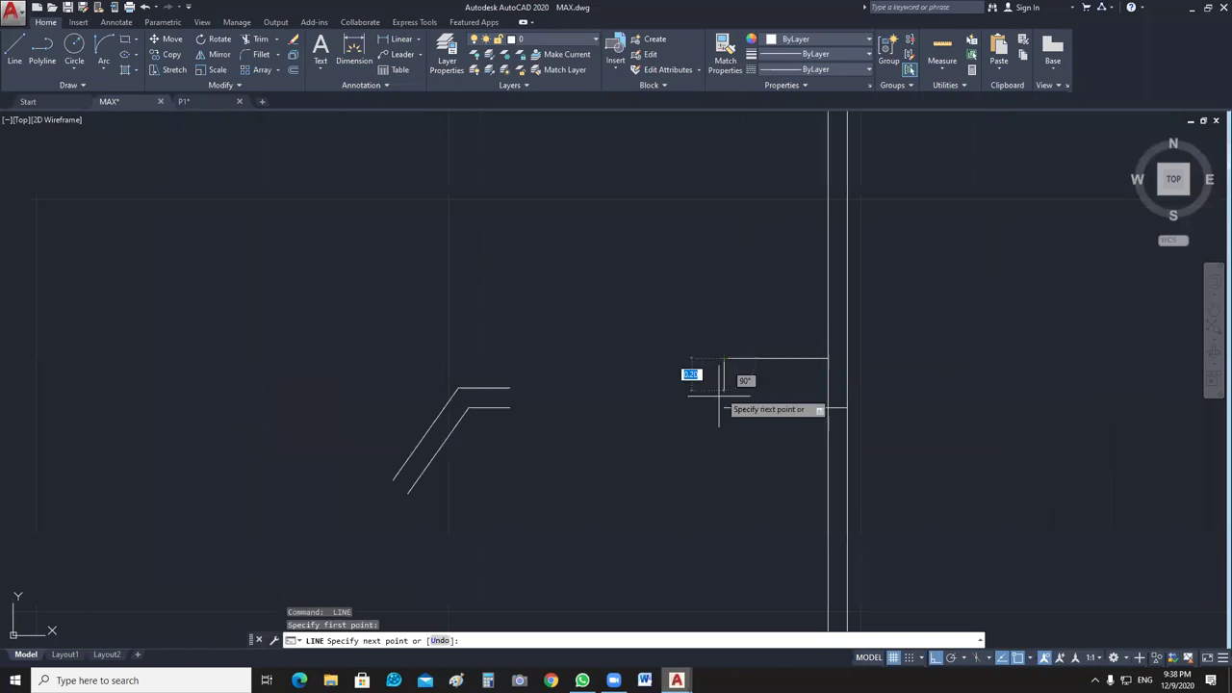
left_click(724, 408)
key("Return")
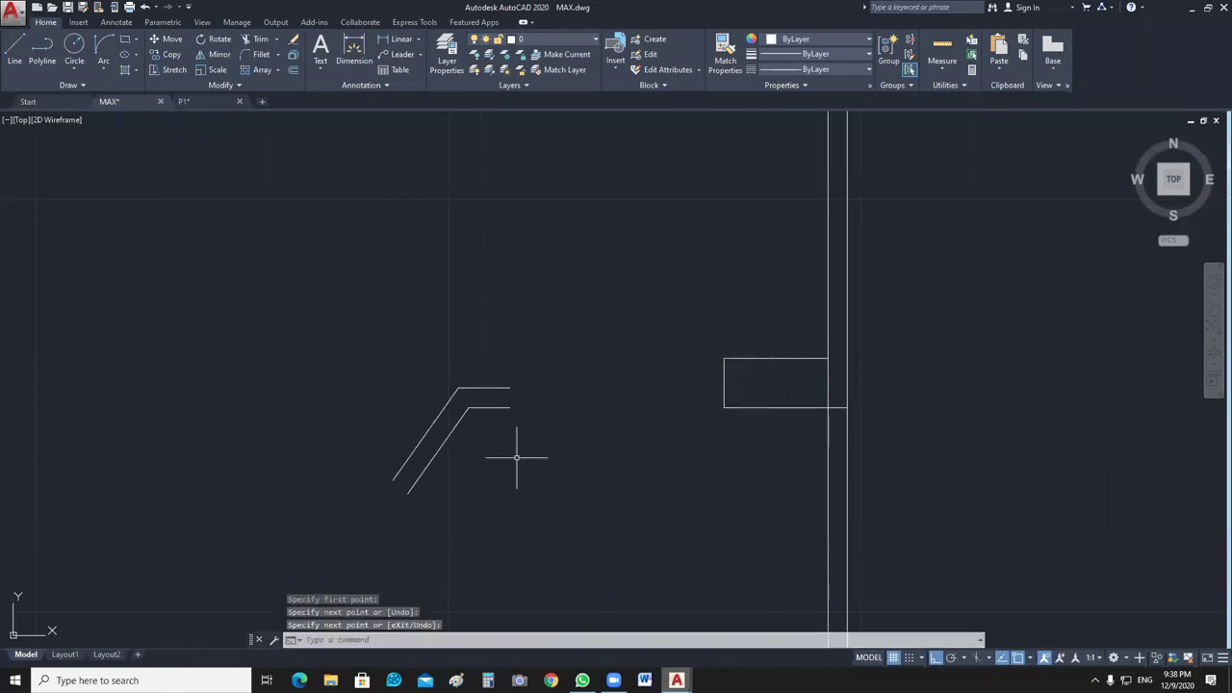
Cap the right end and upper end of the diagonal wall.
key("Return")
left_click(510, 389)
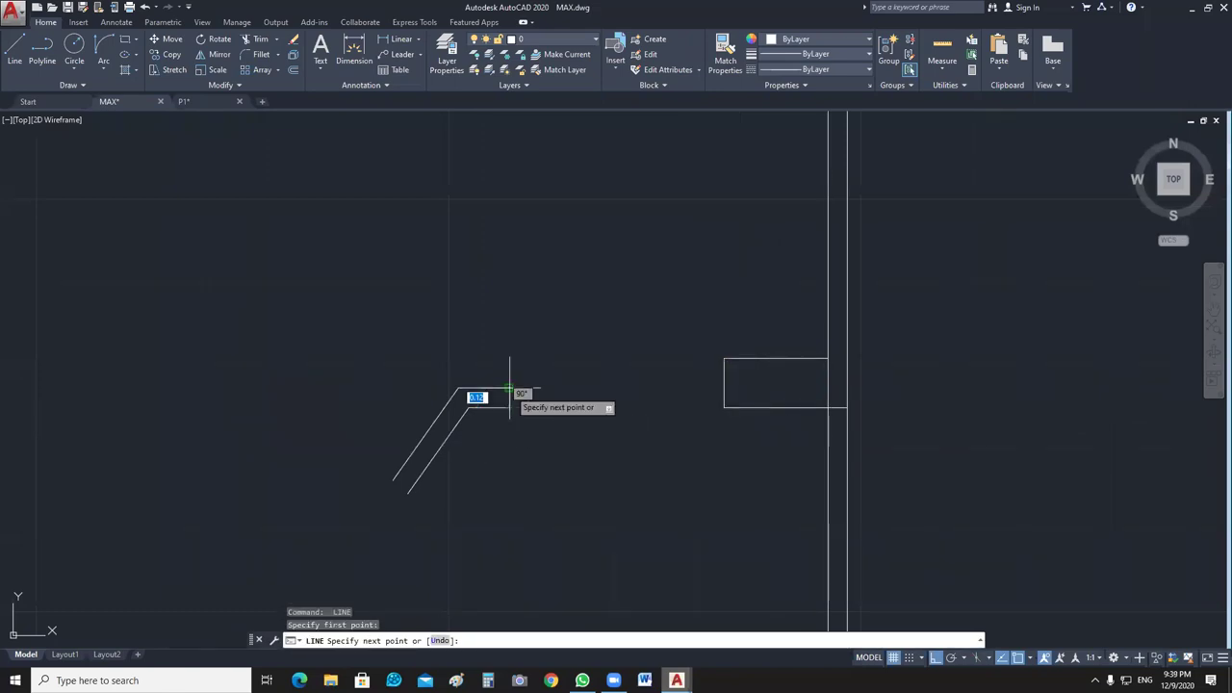
left_click(510, 406)
key("Return")
scroll(487, 472, "up", 2)
key("Return")
left_click(516, 397)
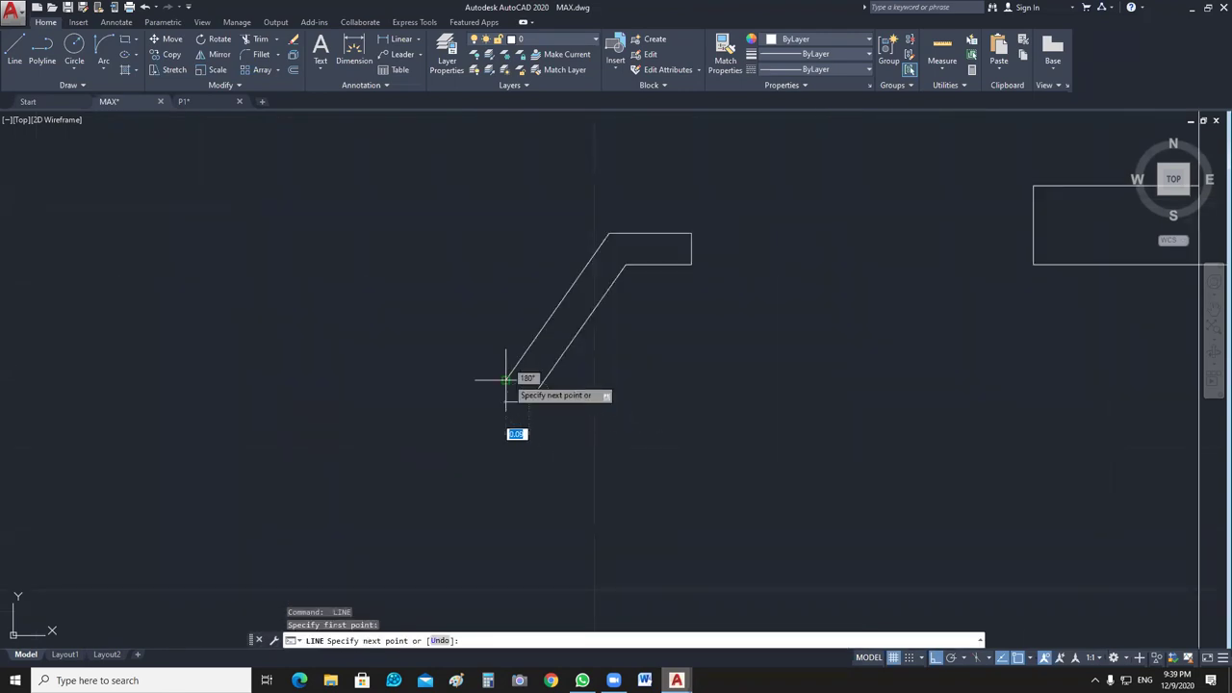
left_click(505, 379)
key("Return")
Cap the lower end of the diagonal wall.
scroll(505, 379, "down", 3)
scroll(571, 454, "up", 3)
key("Return")
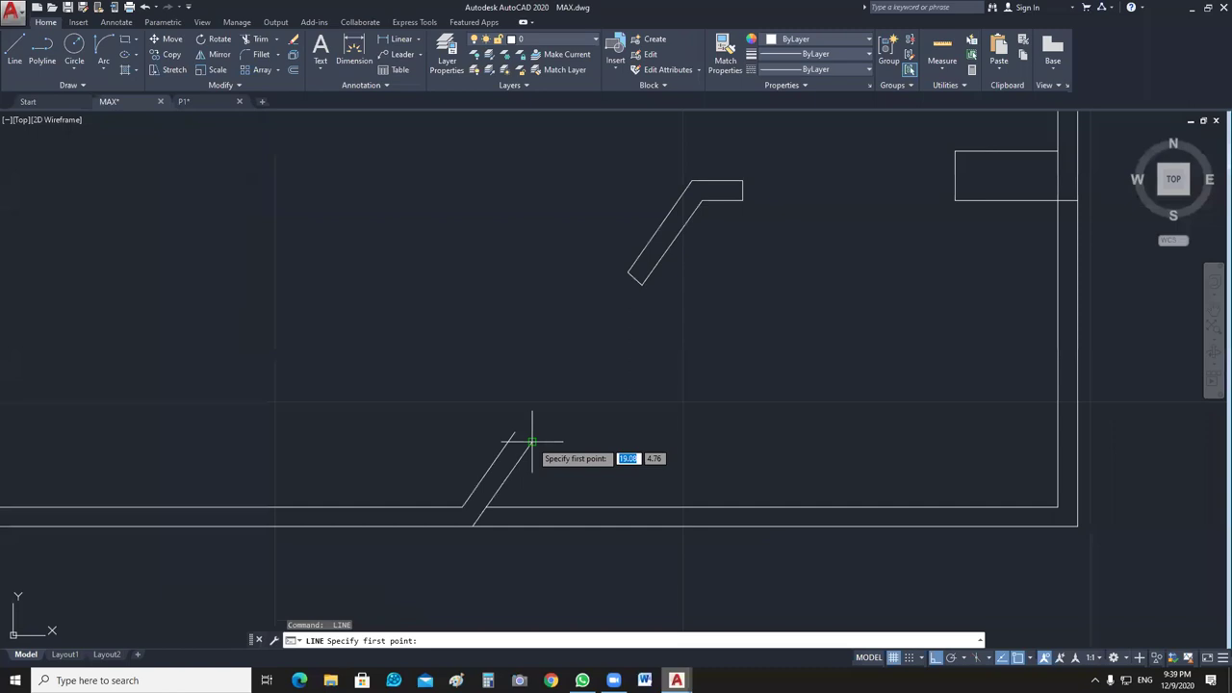
left_click(532, 442)
left_click(511, 435)
key("Return")
Select the long bottom wall line and the upper horizontal line.
scroll(558, 434, "up", 2)
left_click(536, 438)
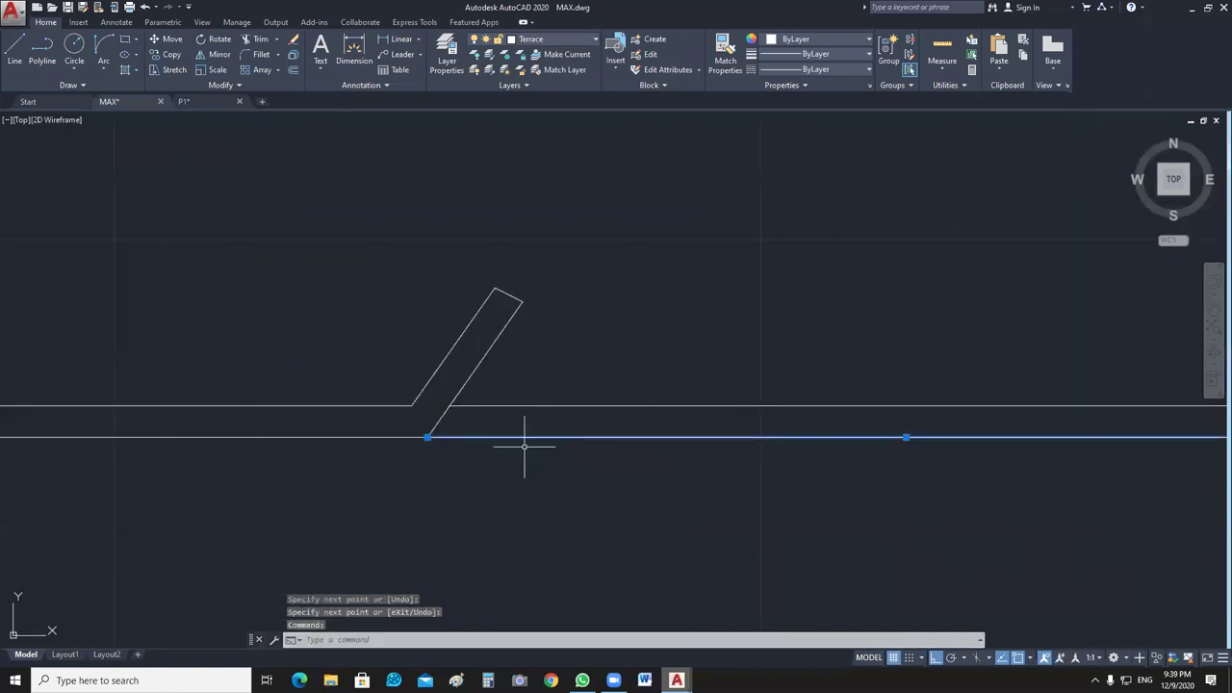
left_click(523, 408)
Join the diagonal wall outline and left horizontal lines into one polyline with JOIN.
key("Escape")
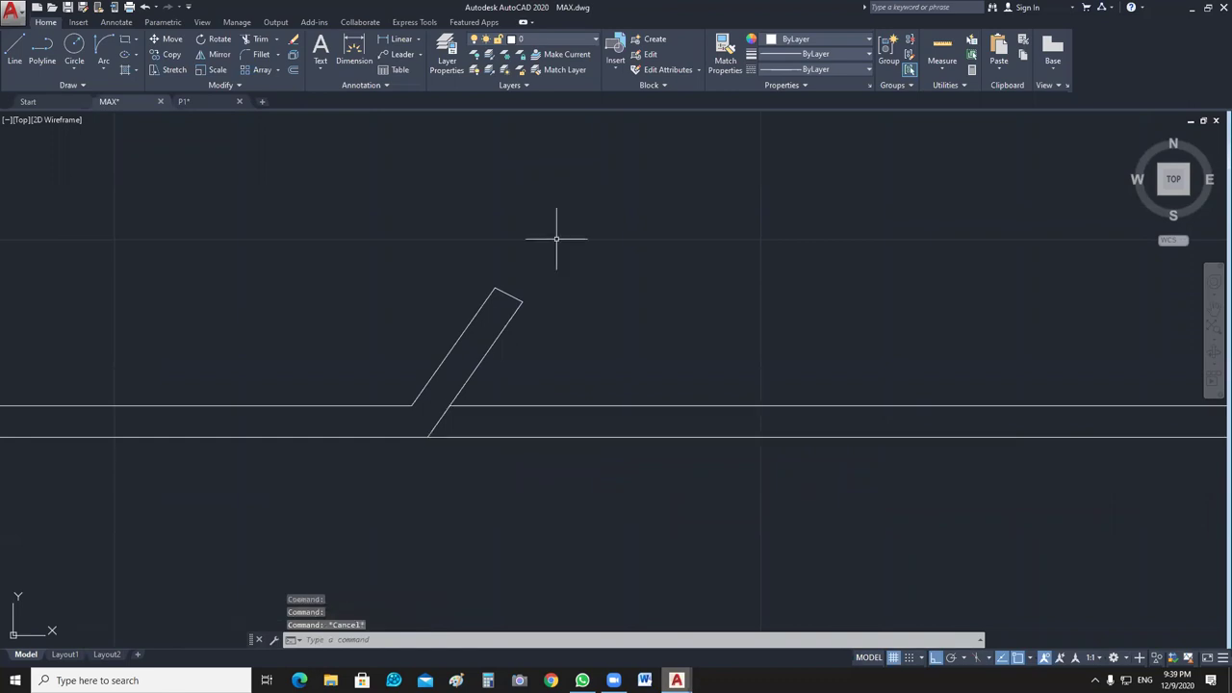
left_click(505, 294)
left_click(452, 320)
left_click(353, 487)
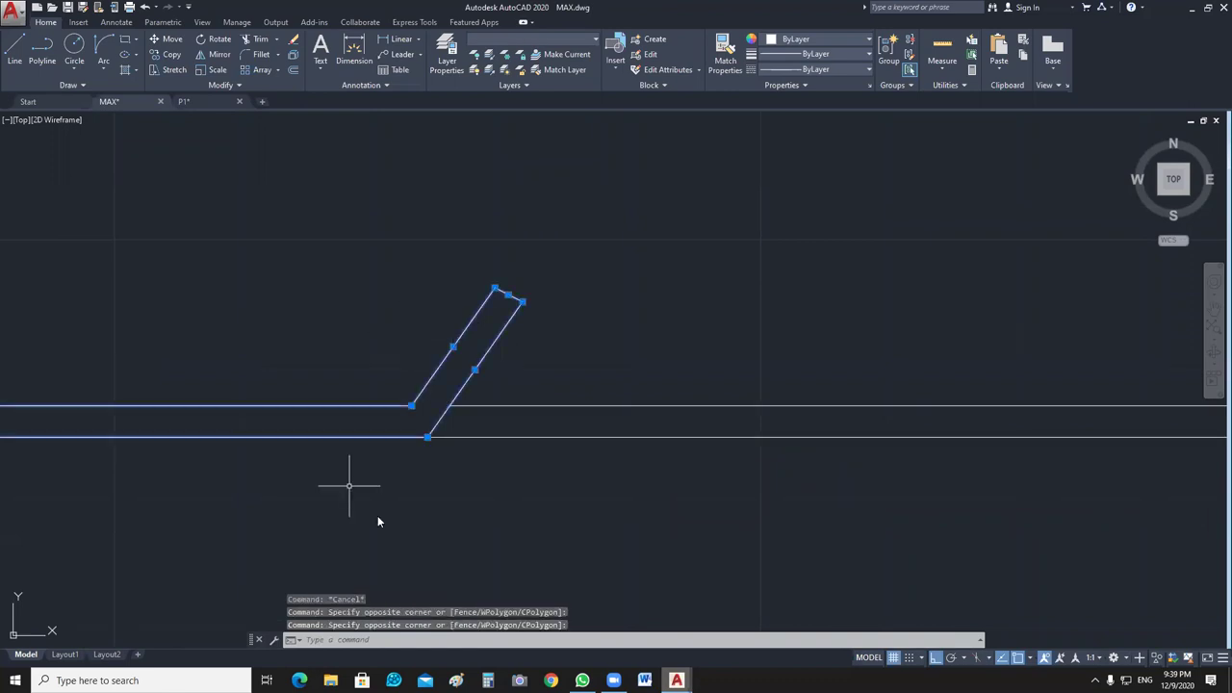
type("j")
key("Return")
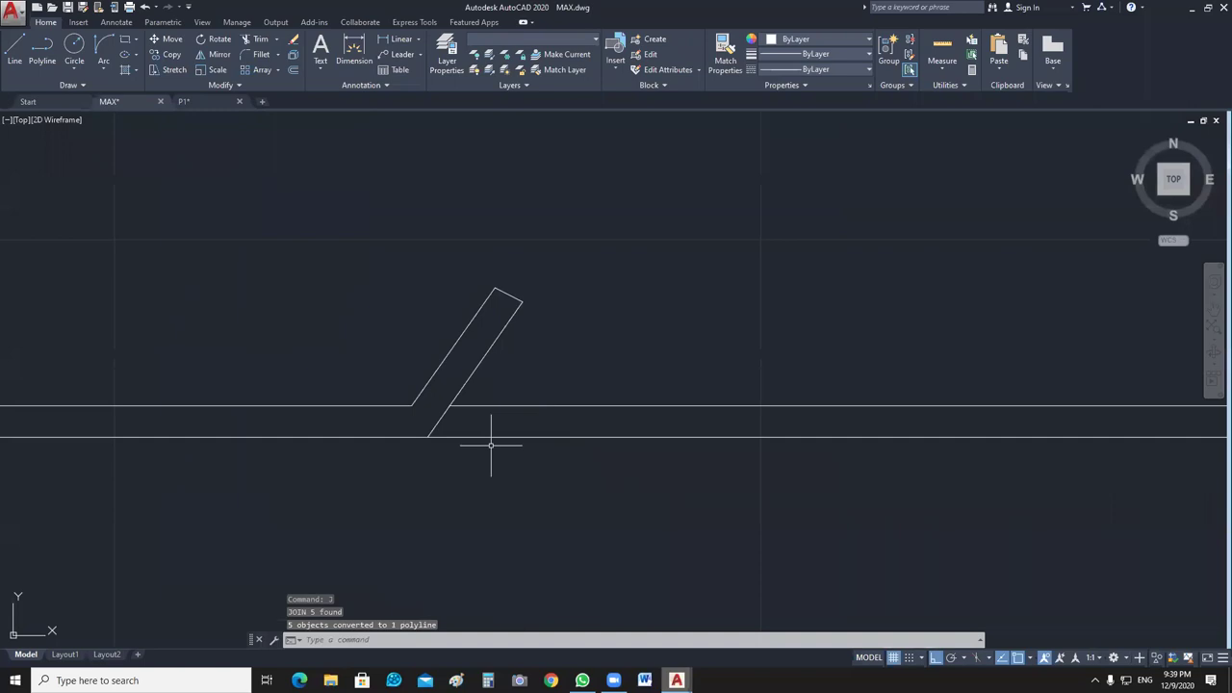
left_click(491, 445)
left_click(465, 374)
scroll(549, 405, "down", 4)
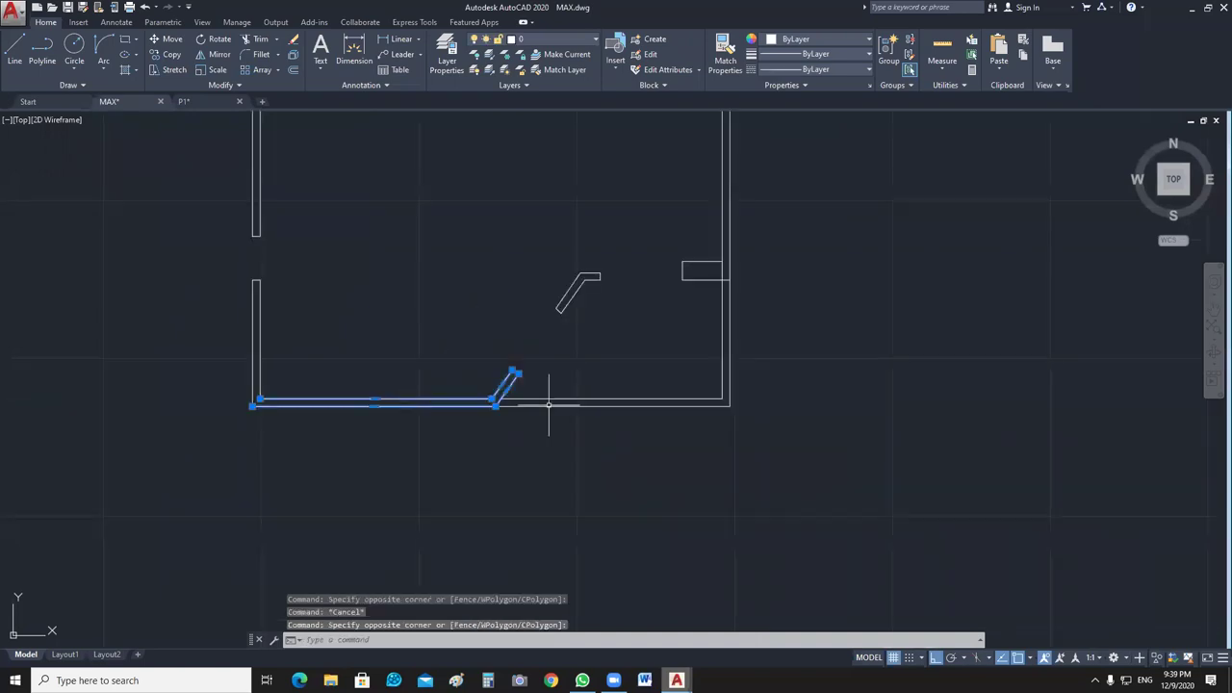
key("Escape")
scroll(495, 311, "up", 4)
scroll(433, 334, "up", 4)
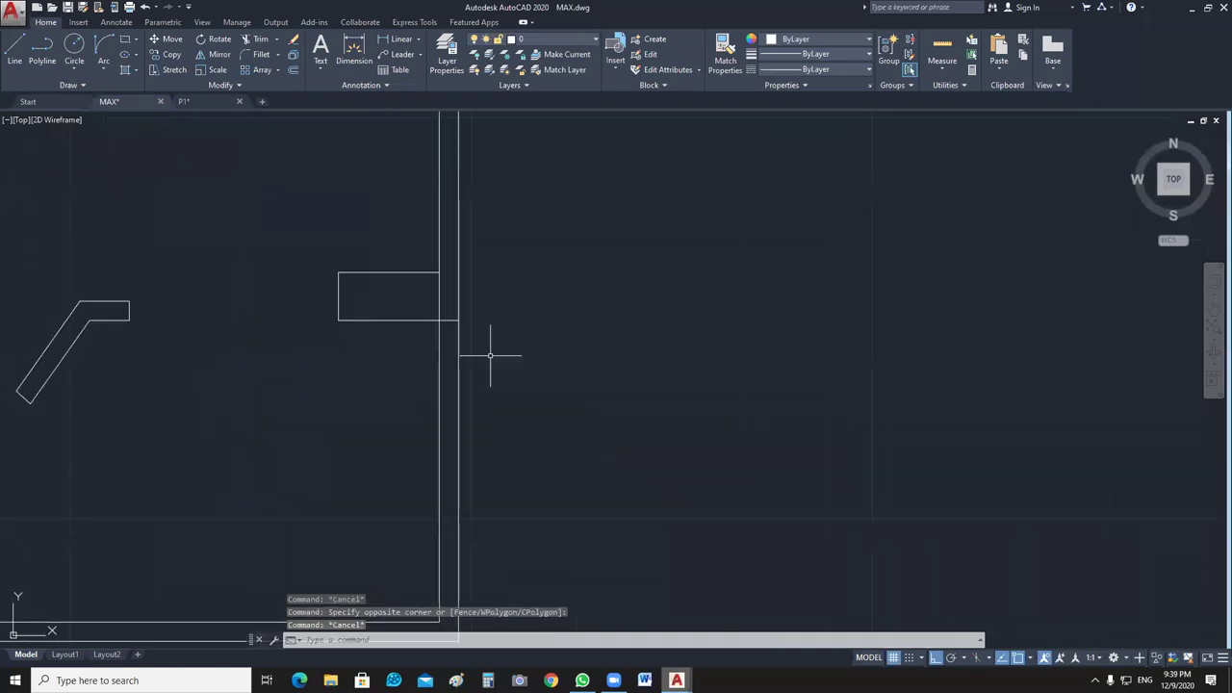
Join the right wall polyline with the lower horizontal wall lines.
left_click(433, 334)
left_click(278, 432)
scroll(278, 432, "down", 4)
left_click(460, 463)
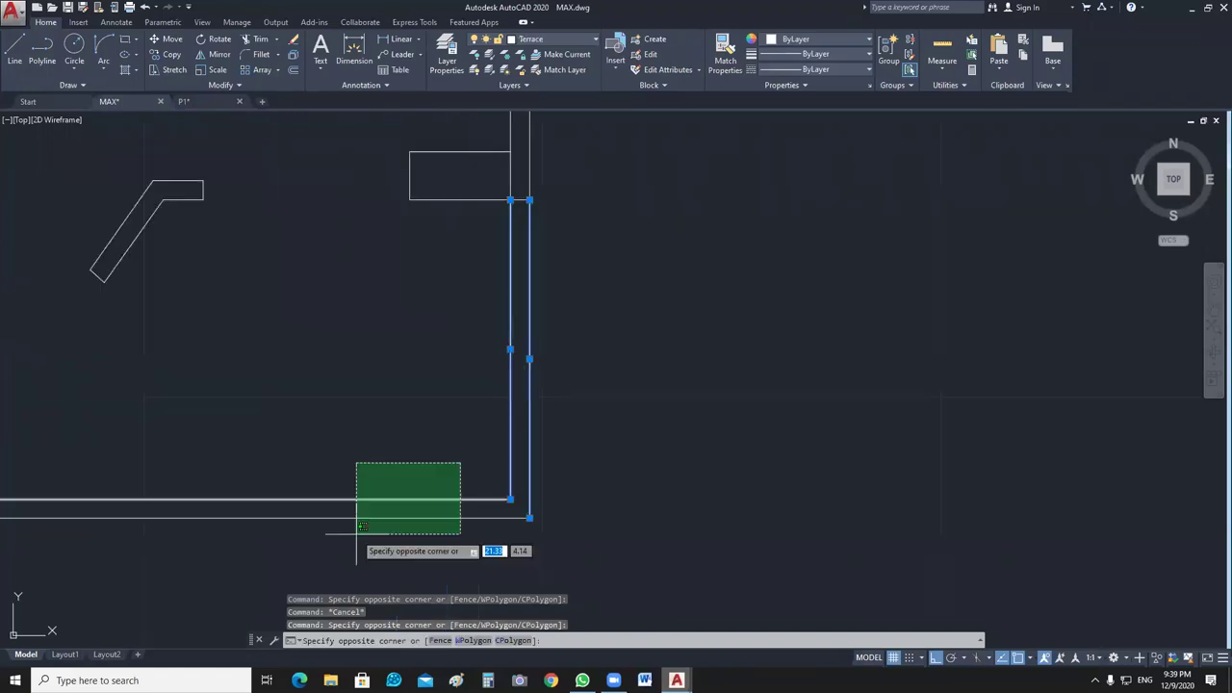
left_click(362, 525)
middle_click_drag(598, 458, 700, 397)
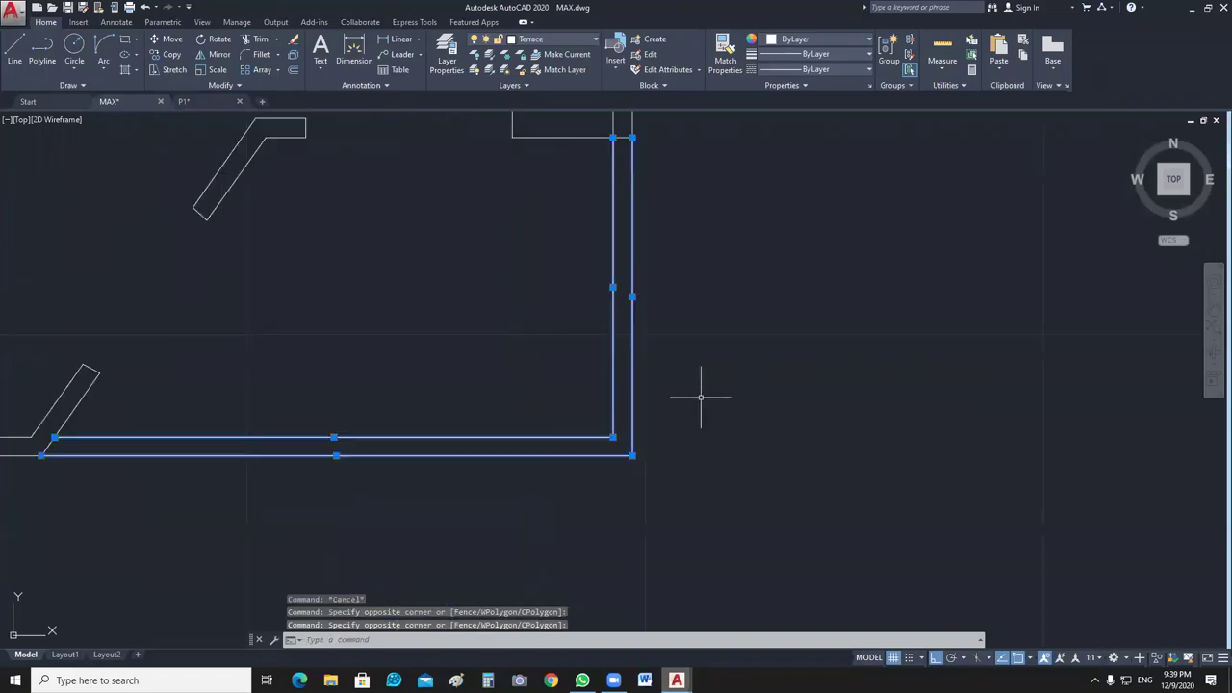
type("j")
key("Return")
scroll(648, 206, "up", 4)
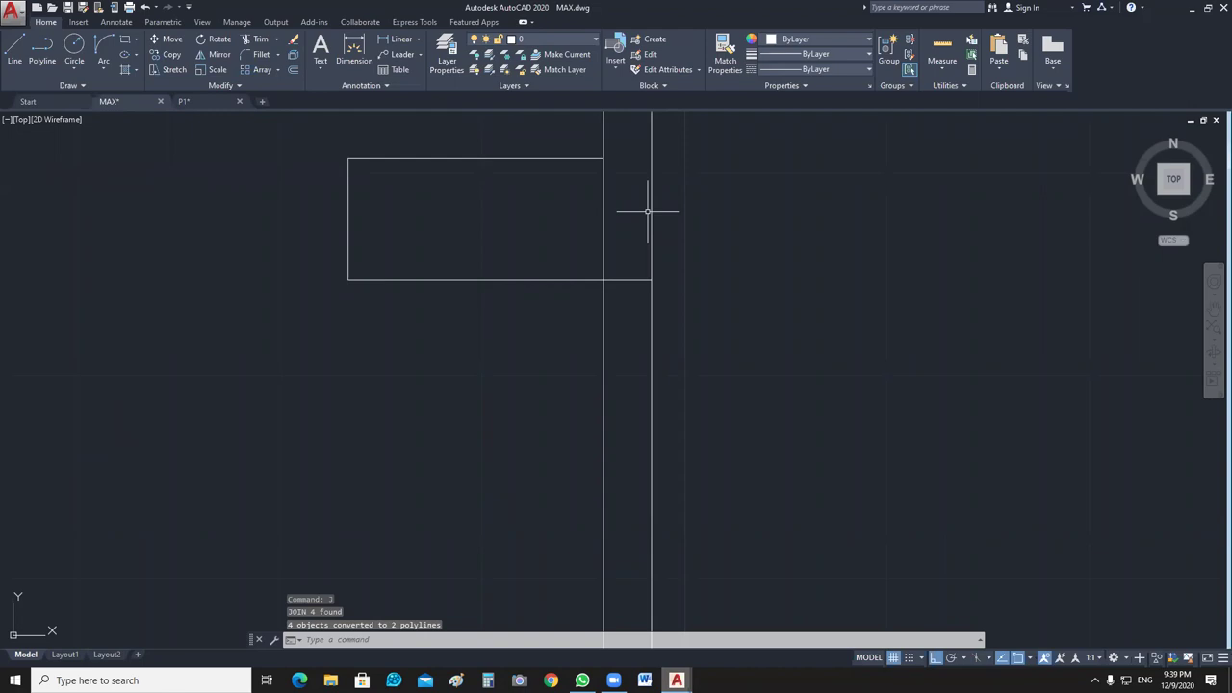
scroll(659, 315, "down", 5)
Isolate the two joined bottom-right wall polylines.
middle_click_drag(649, 380, 905, 218)
left_click(696, 336)
left_click(674, 391)
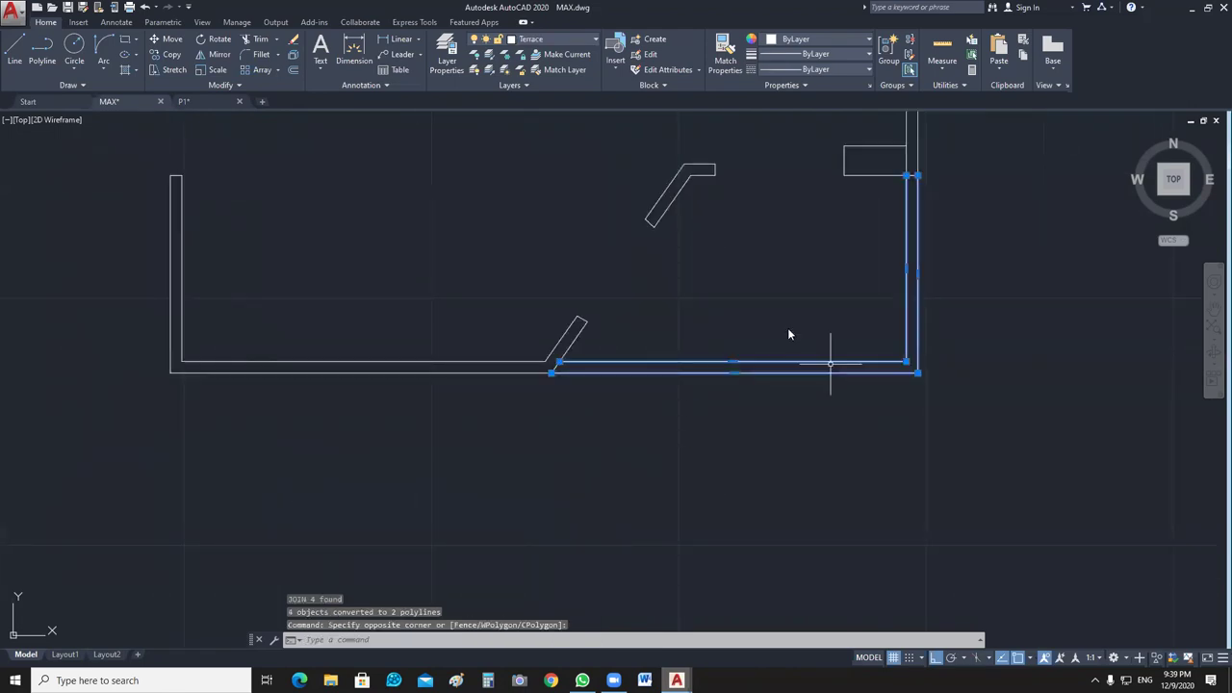
middle_click_drag(969, 272, 789, 328)
right_click(788, 329)
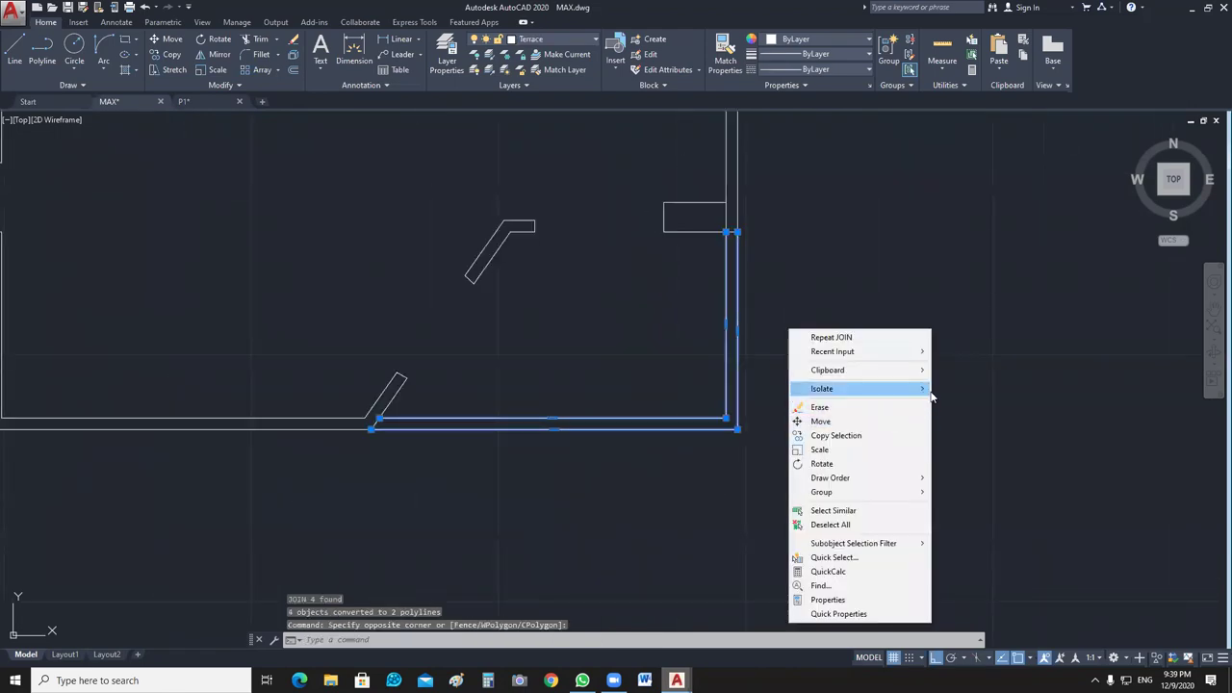
mouse_move(914, 390)
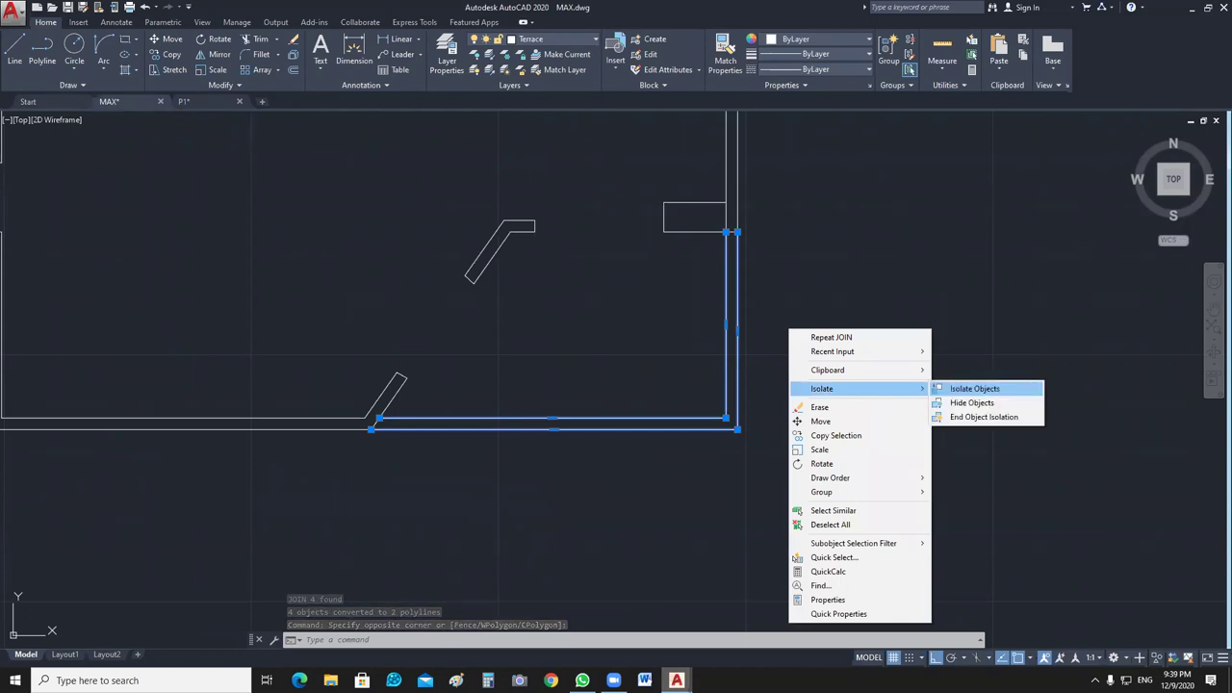
left_click(974, 388)
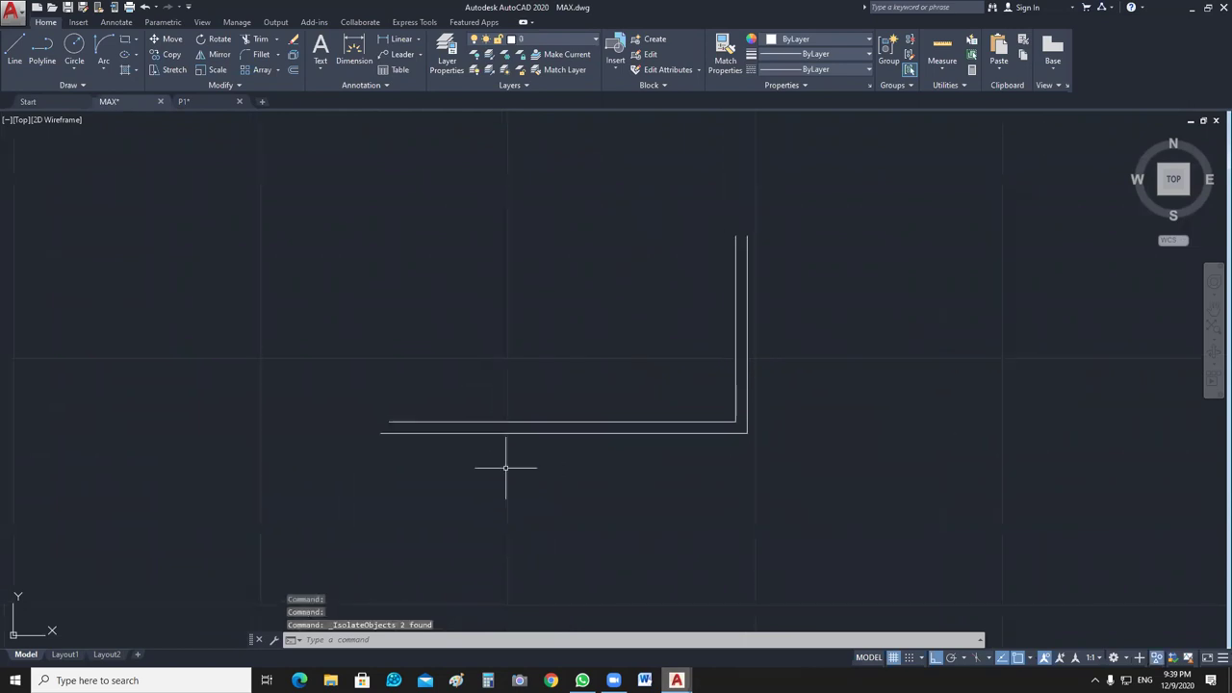
Draw short lines closing the wall outline's lower-left end and top end.
type("l")
key("Return")
left_click(389, 421)
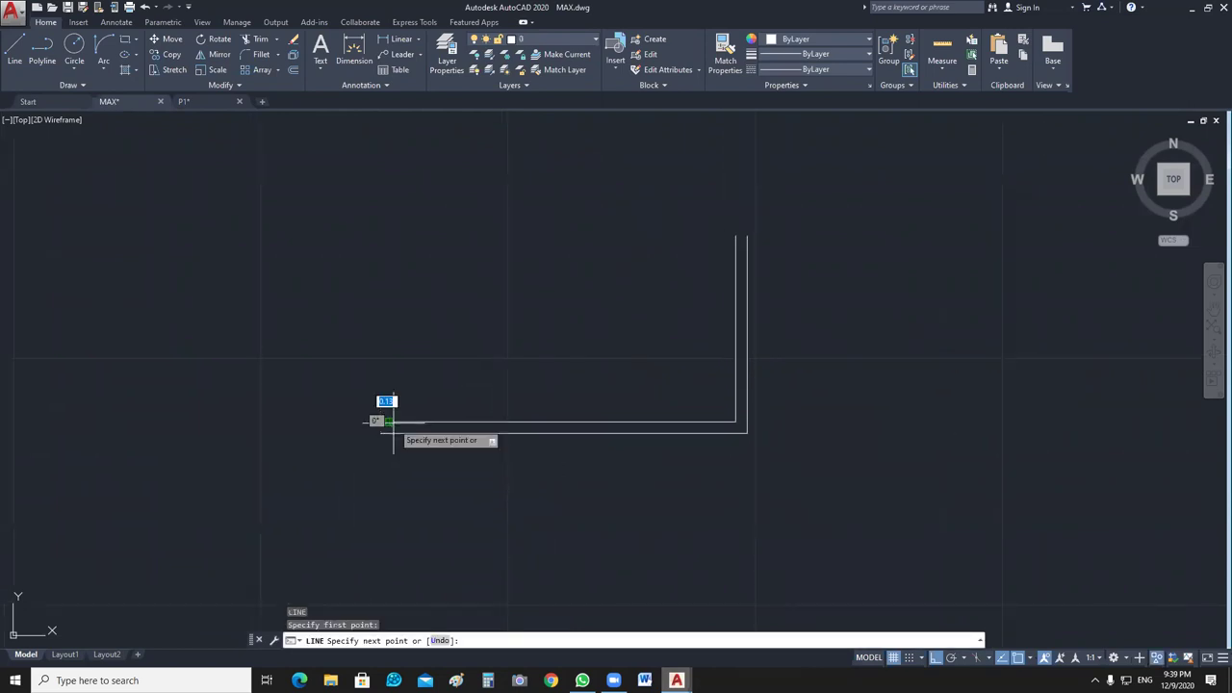
left_click(381, 432)
key("Return")
key("Return")
left_click(747, 235)
left_click(736, 235)
Join the whole wall outline into one polyline and end object isolation.
key("Return")
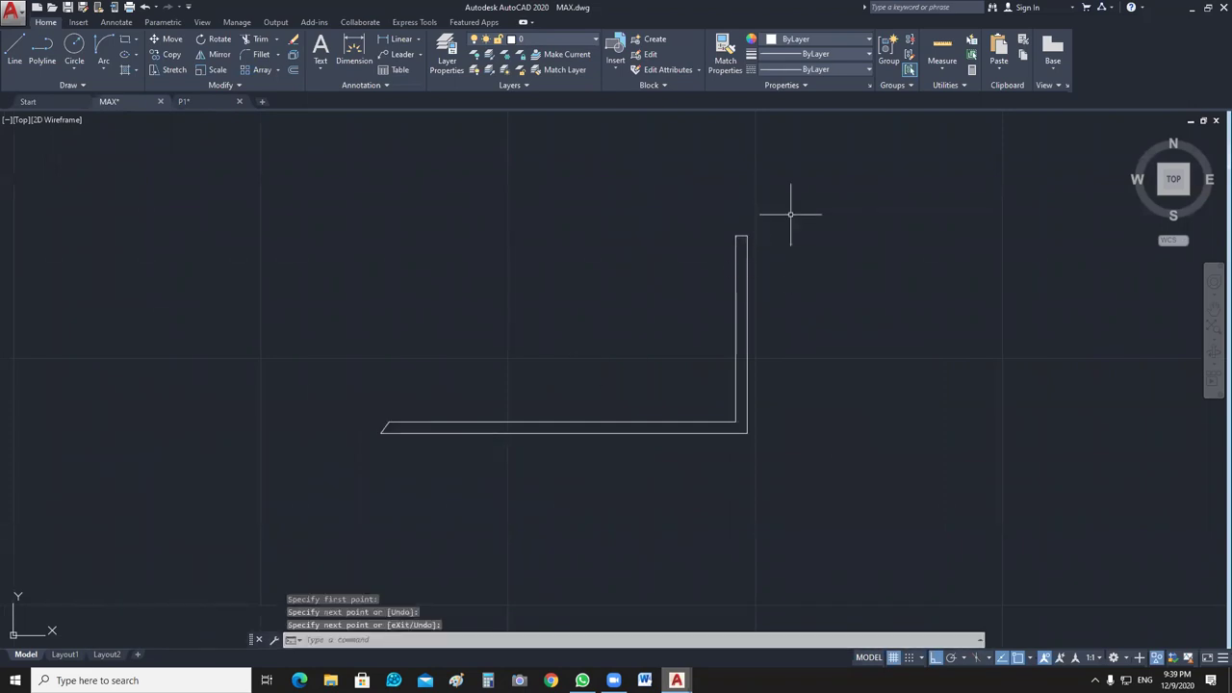
left_click(792, 212)
left_click(289, 512)
type("J")
key("Return")
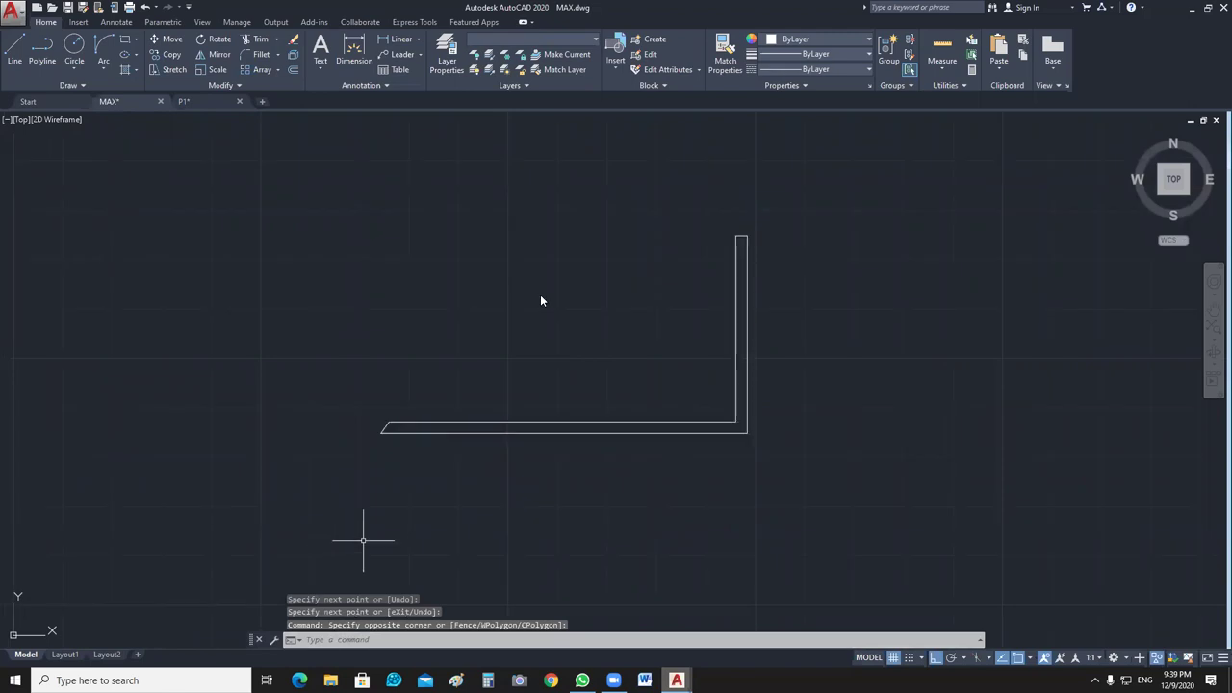
right_click(540, 295)
mouse_move(693, 357)
left_click(746, 385)
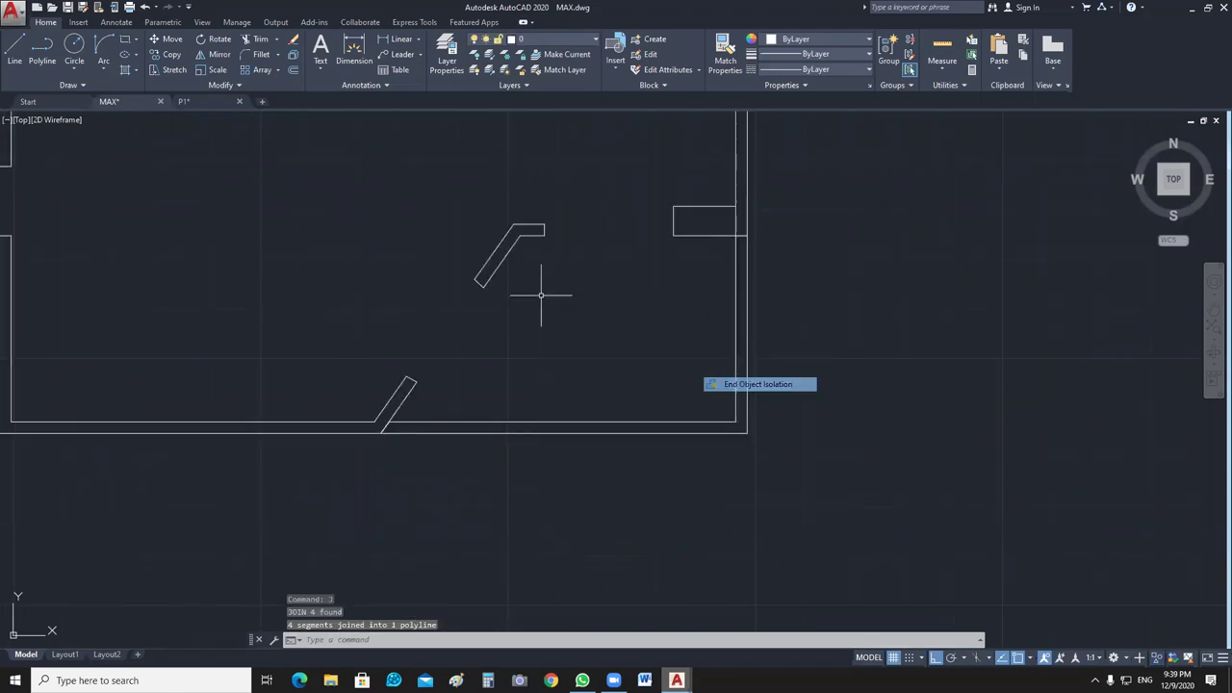
scroll(686, 444, "up", 2)
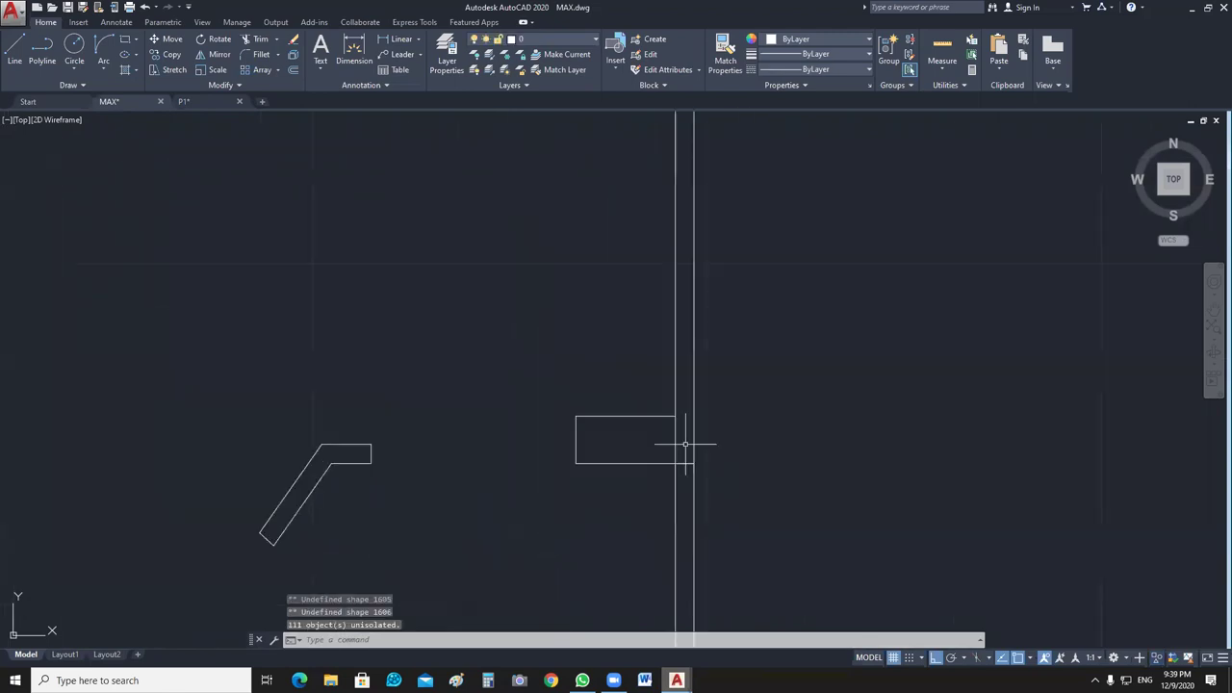
Hide the wall lines below the rectangle.
scroll(658, 438, "up", 2)
left_click(765, 544)
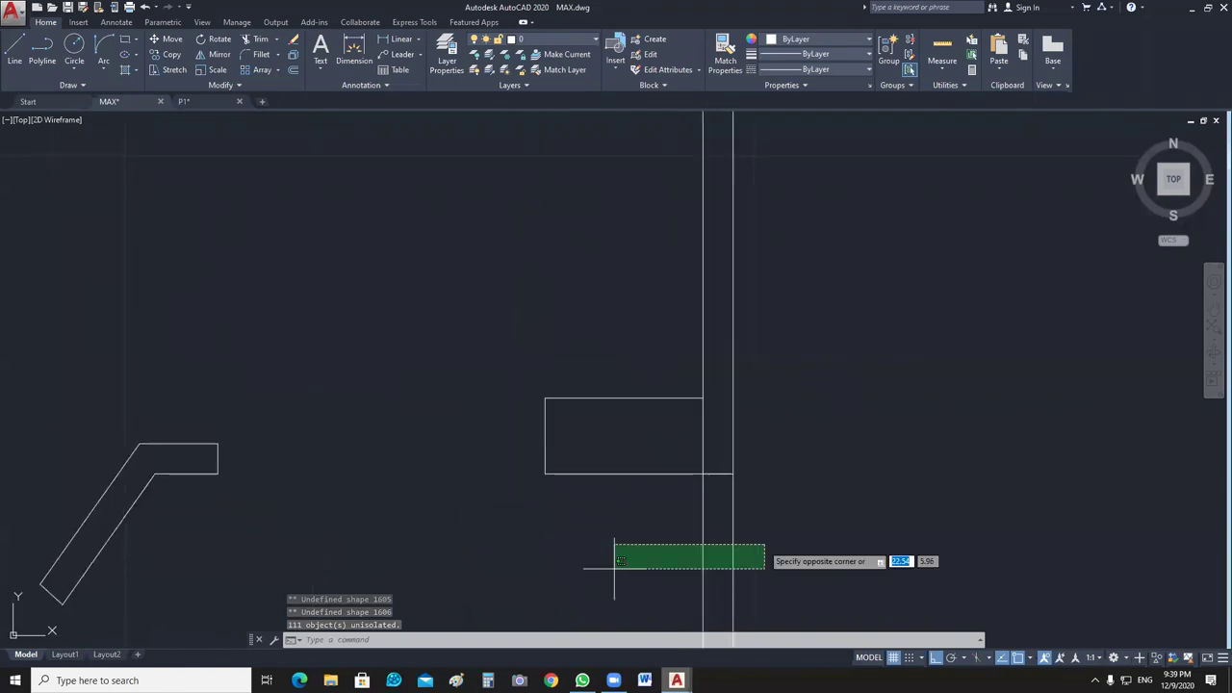
left_click(610, 572)
right_click(919, 217)
mouse_move(913, 189)
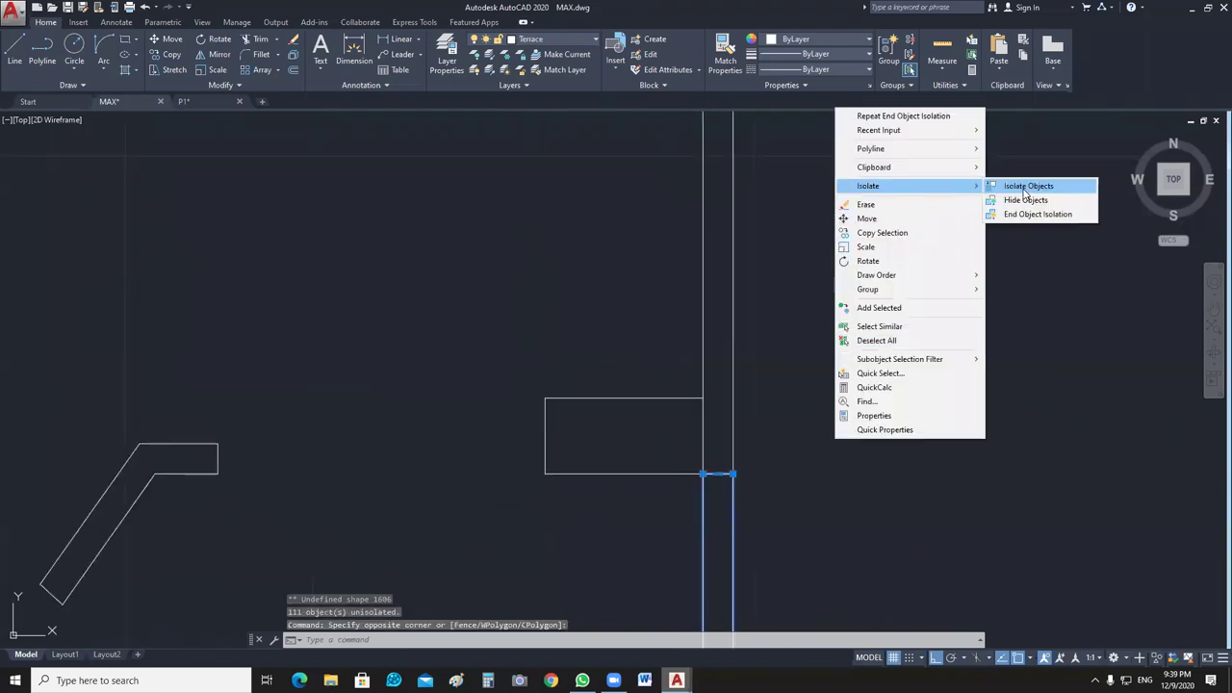
left_click(1026, 200)
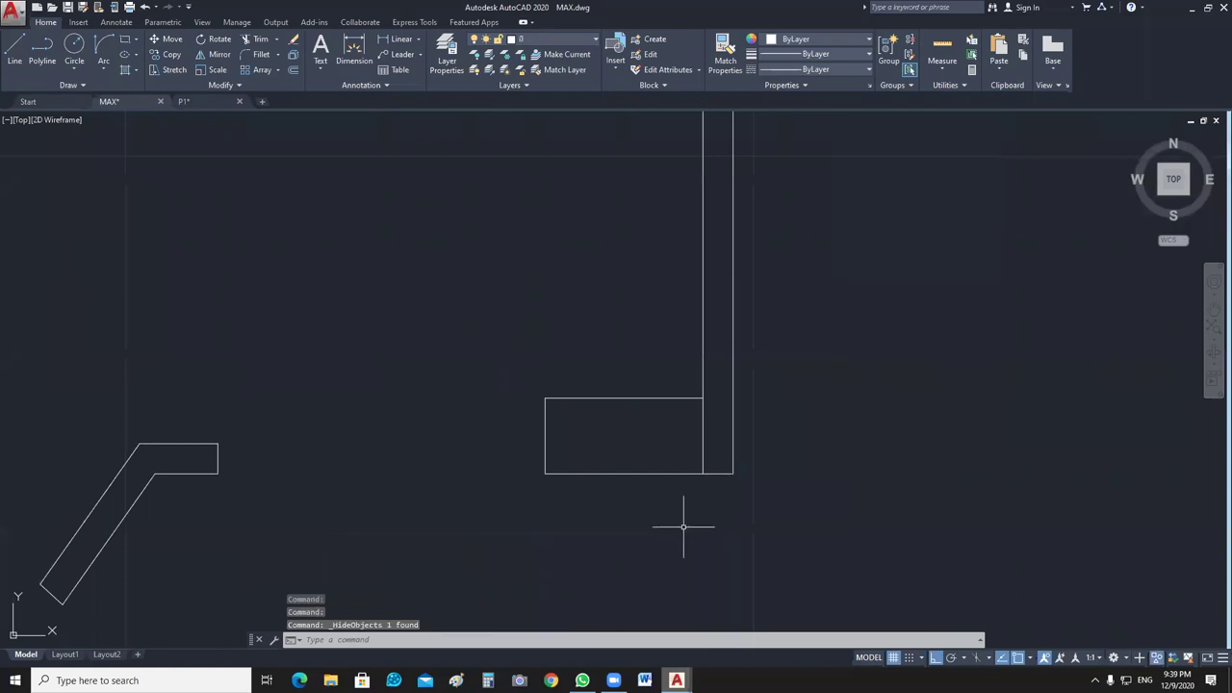
Start rectangles at two wall corners with REC, cancelling both.
middle_click_drag(622, 426, 638, 412)
scroll(684, 429, "up", 2)
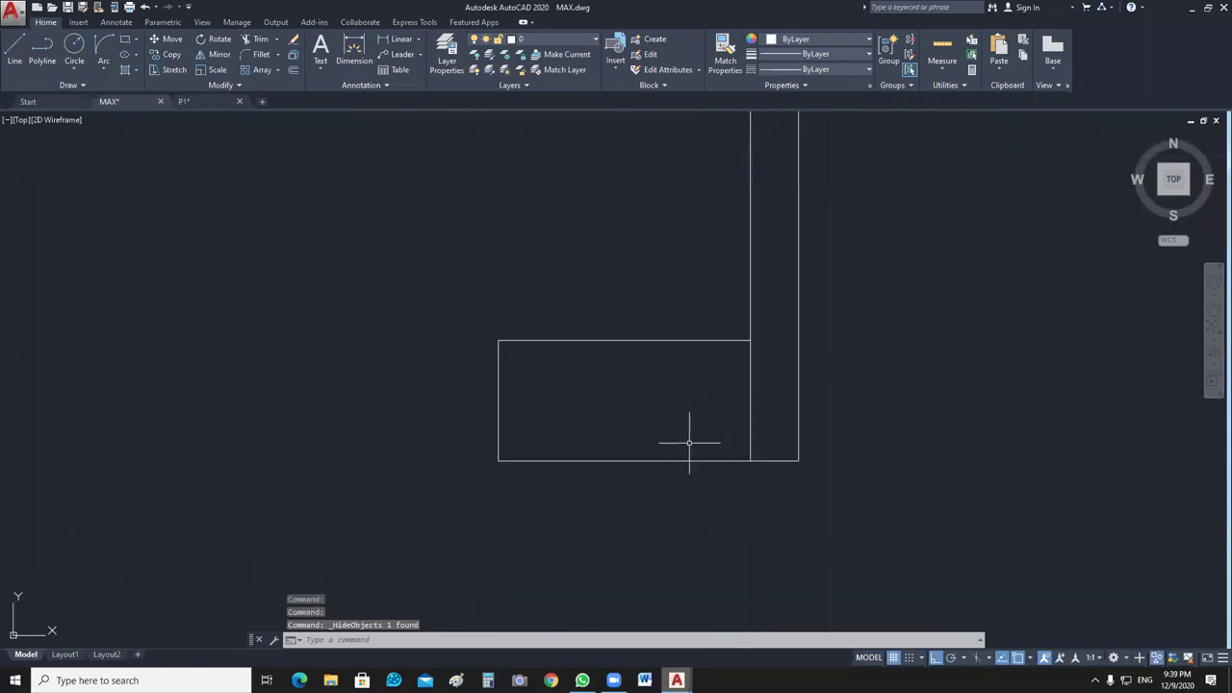
scroll(693, 445, "down", 2)
type("rec")
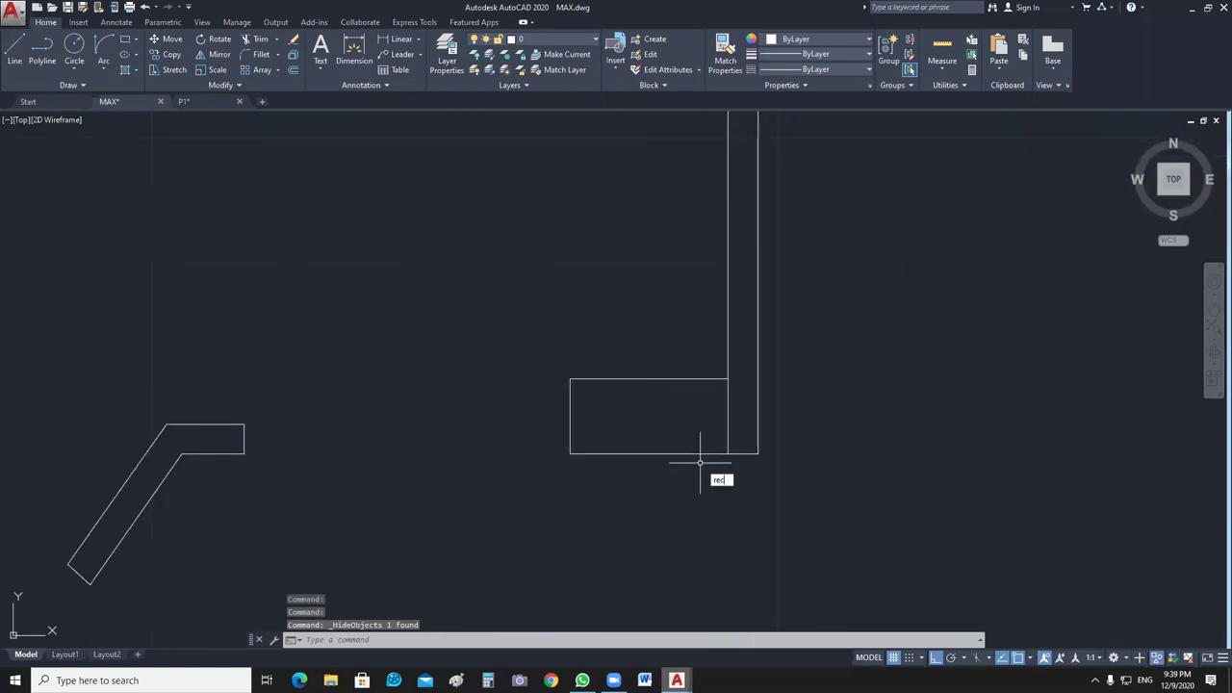
key("Return")
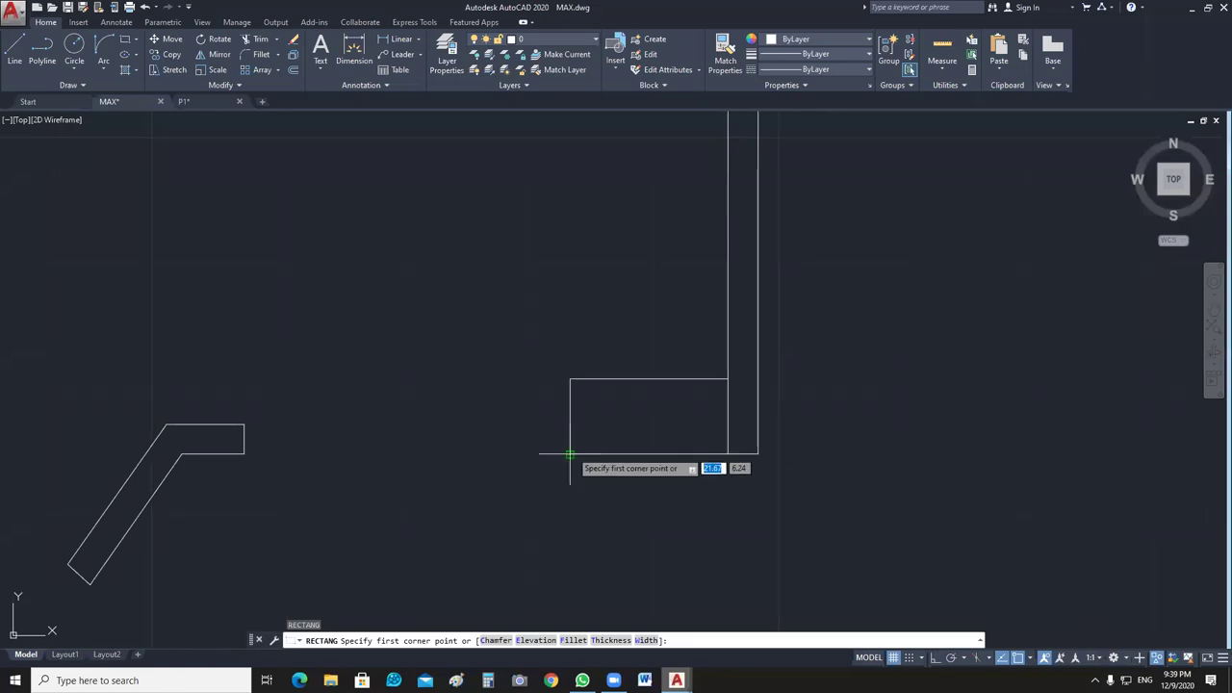
left_click(569, 453)
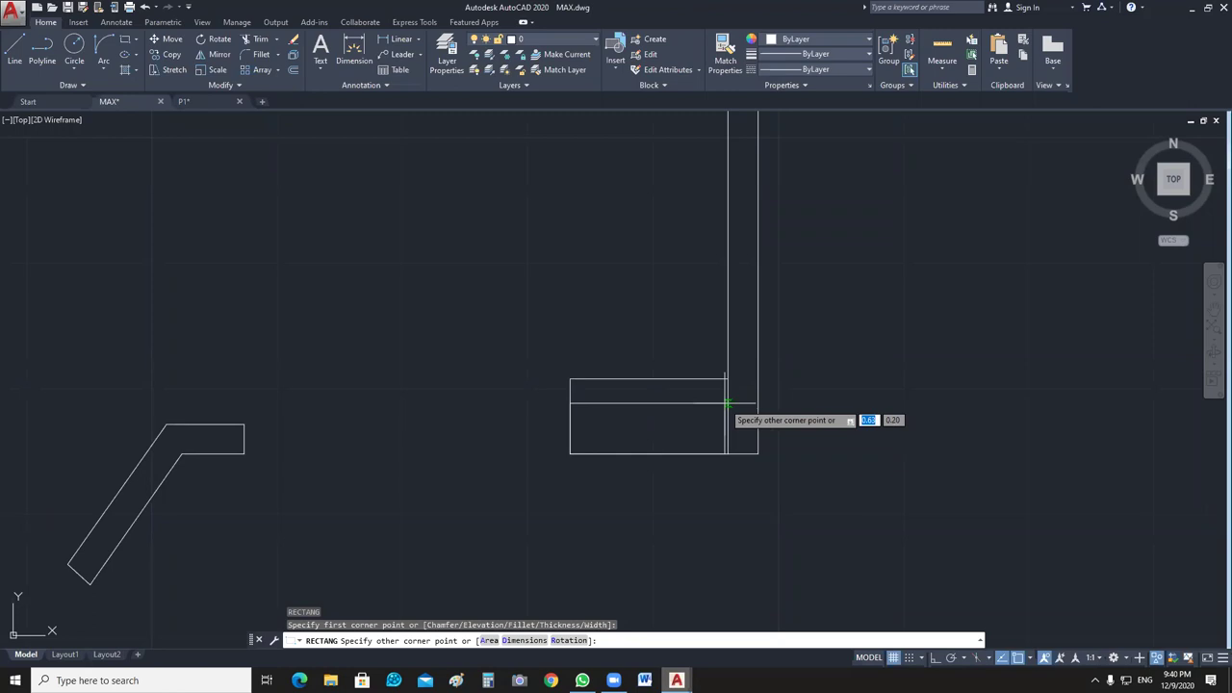
key("Escape")
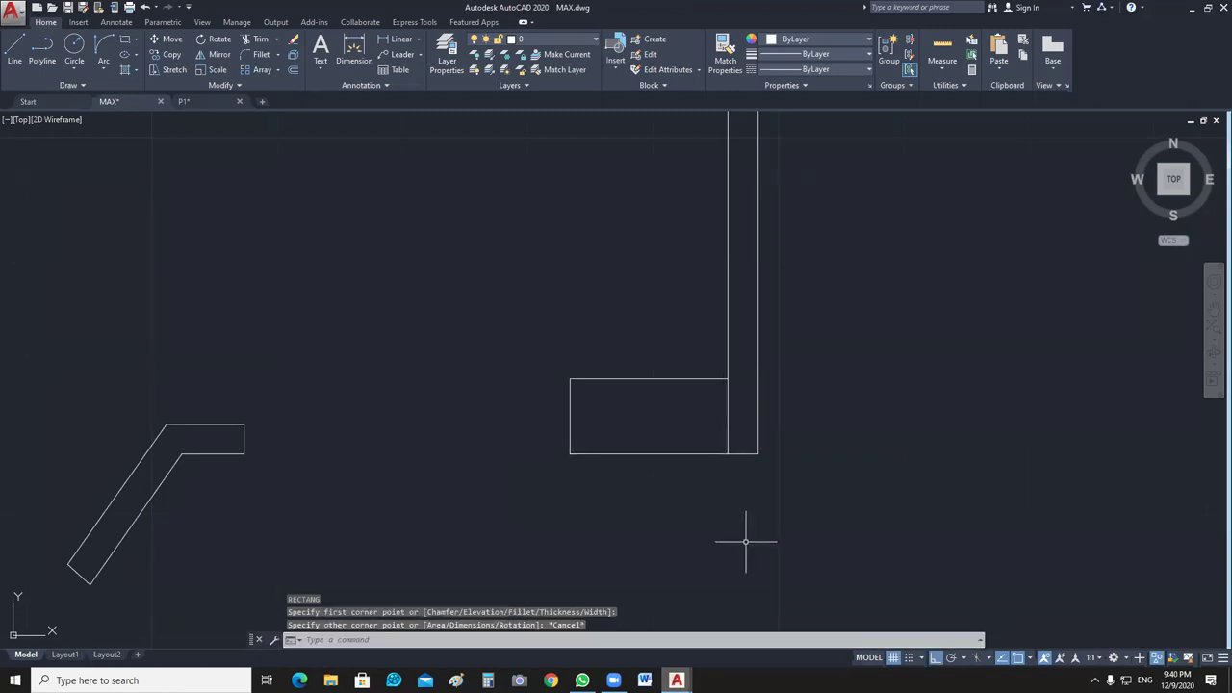
key("Return")
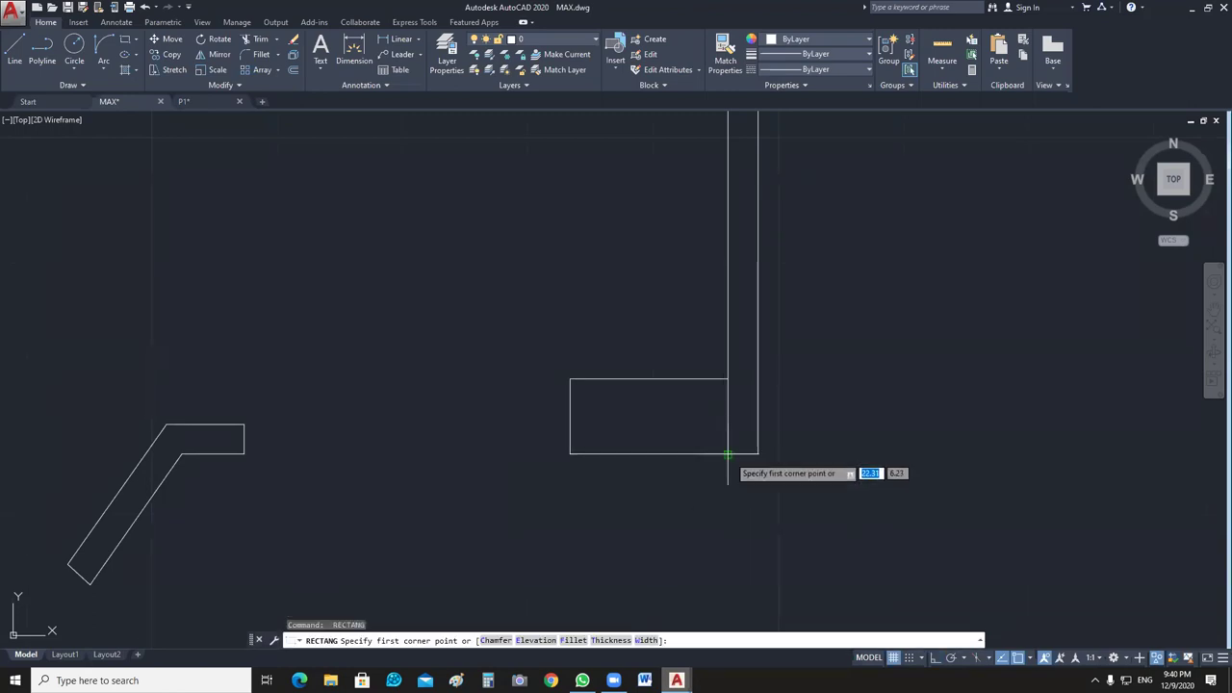
left_click(728, 454)
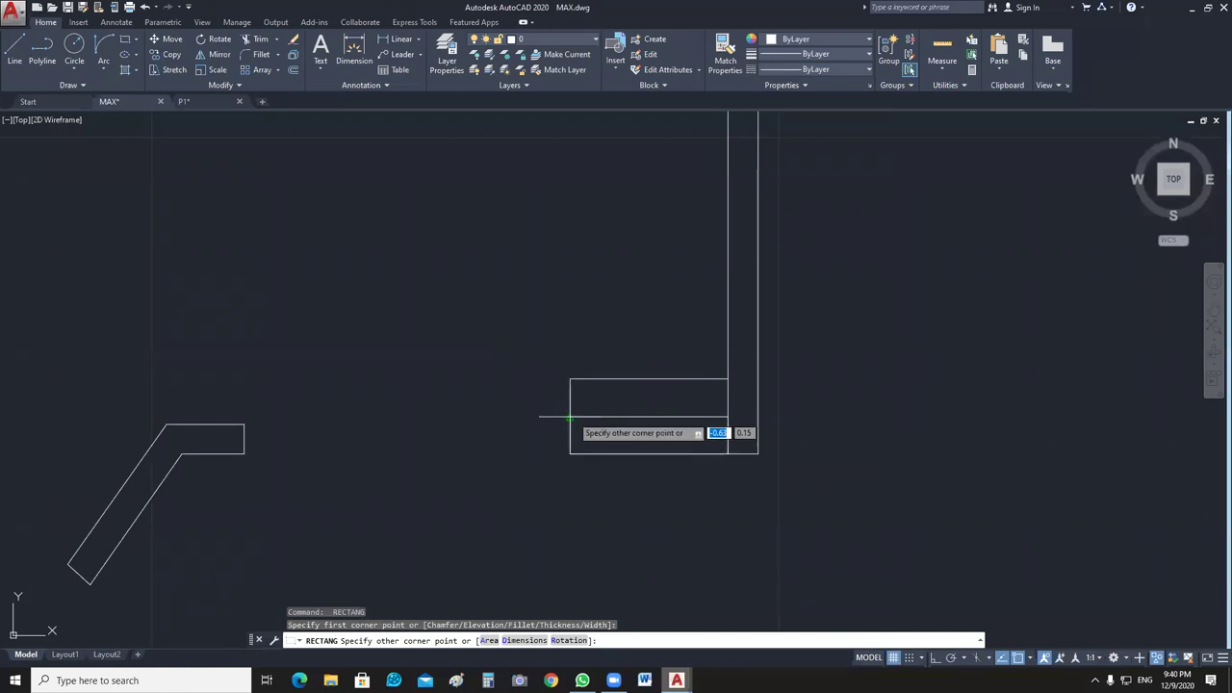
key("Escape")
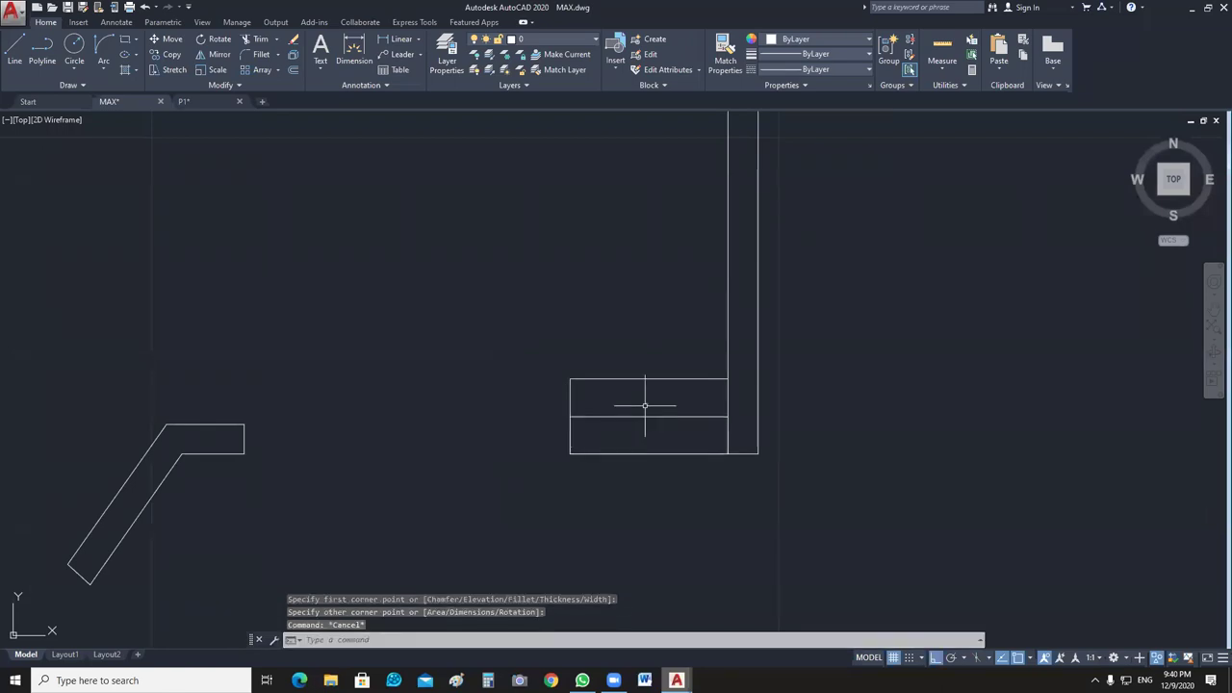
Select the vertical wall lines, the L-shaped wall and the slanted shapes.
left_click_drag(645, 405, 693, 458)
key("Escape")
scroll(715, 361, "down", 2)
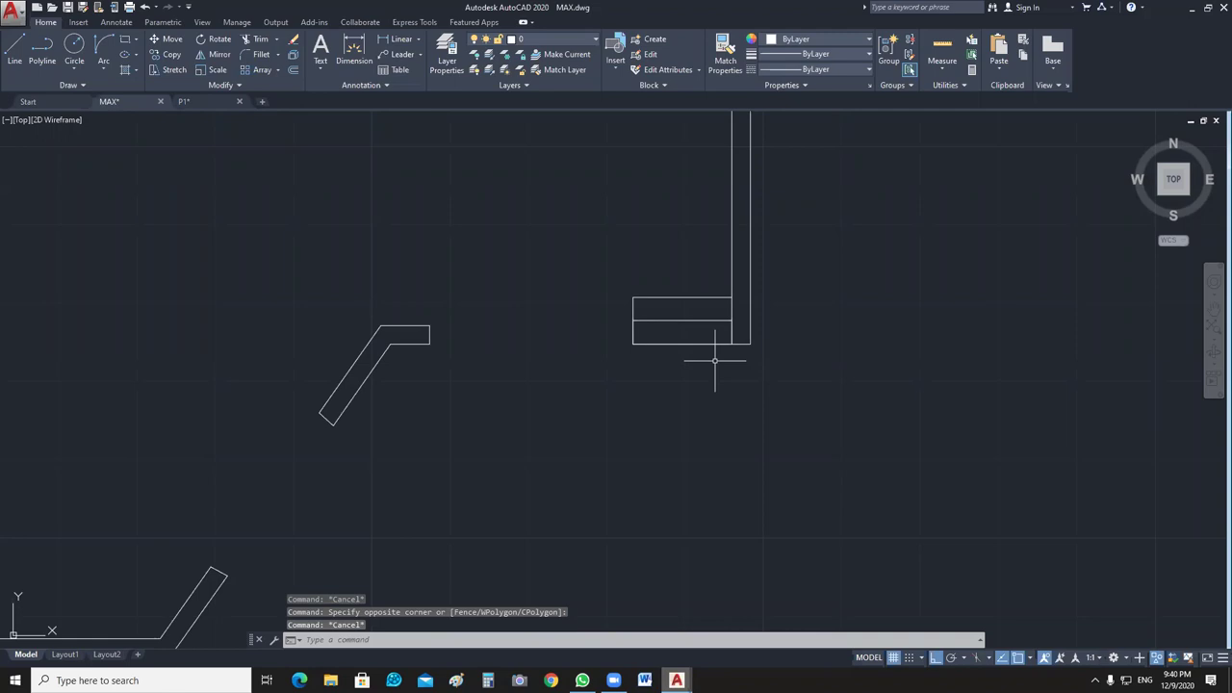
left_click(731, 276)
left_click_drag(754, 279, 741, 371)
scroll(754, 392, "down", 2)
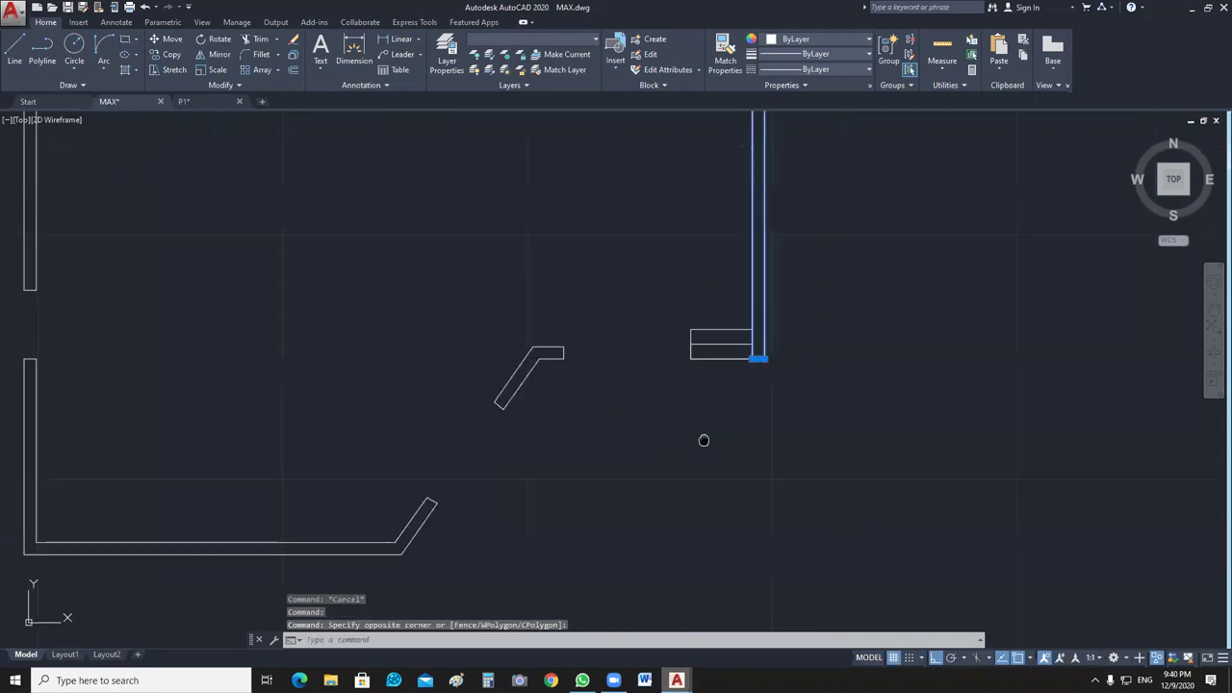
middle_click_drag(703, 440, 748, 402)
left_click(650, 234)
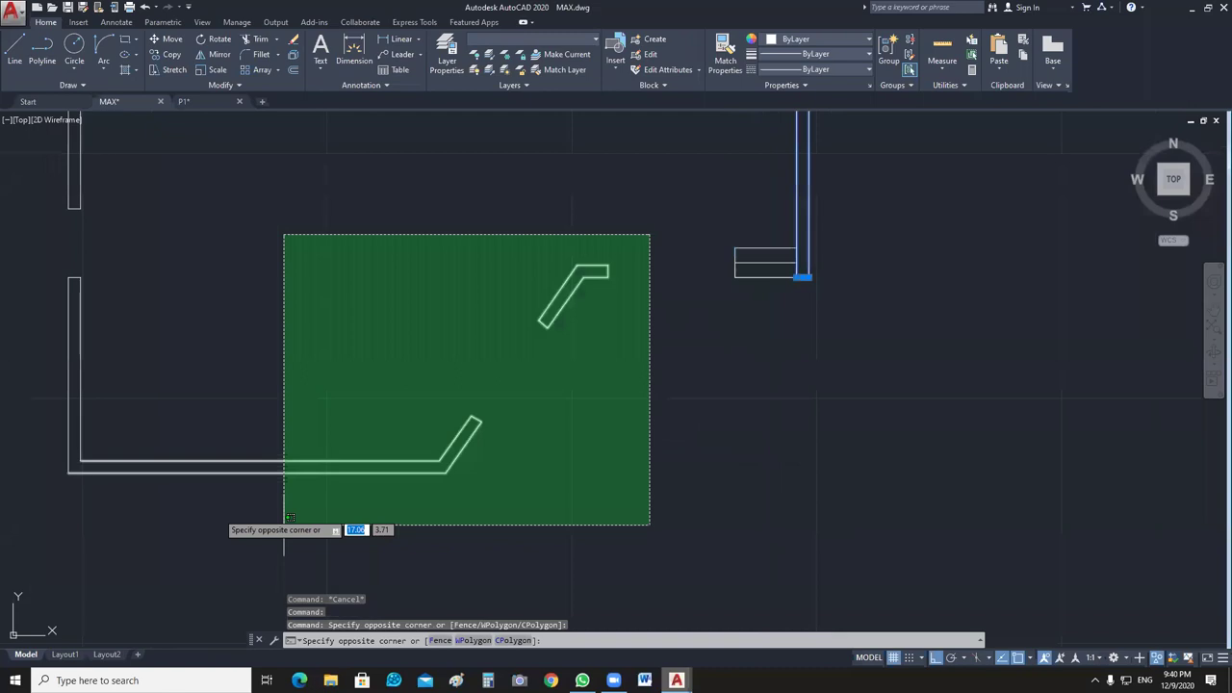
left_click(284, 525)
scroll(366, 374, "down", 1)
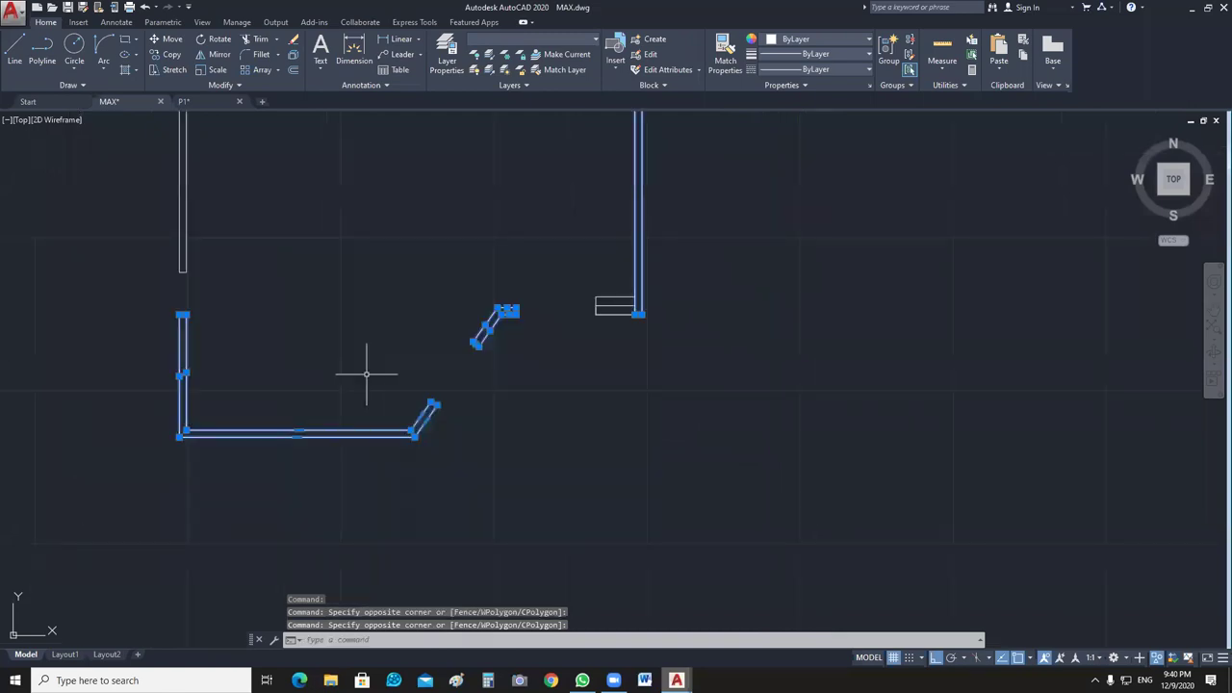
middle_click_drag(366, 374, 506, 537)
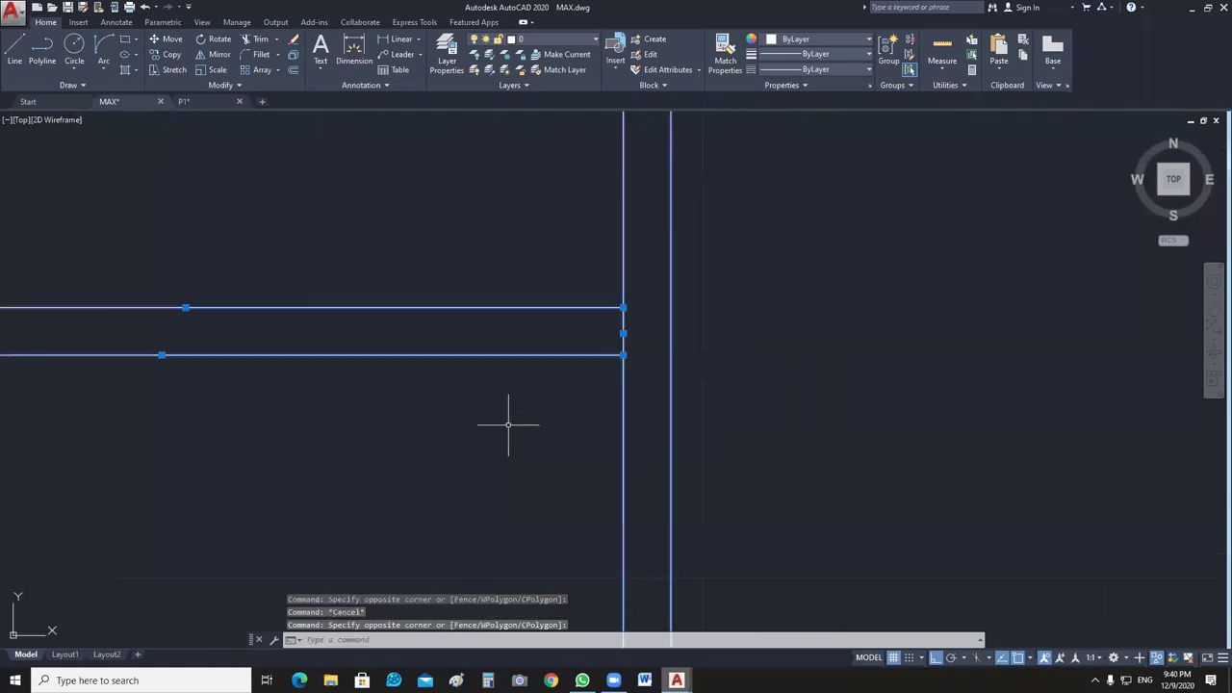
Start trimming the wall lines with TR, then cancel the trim.
type("tr")
key("Return")
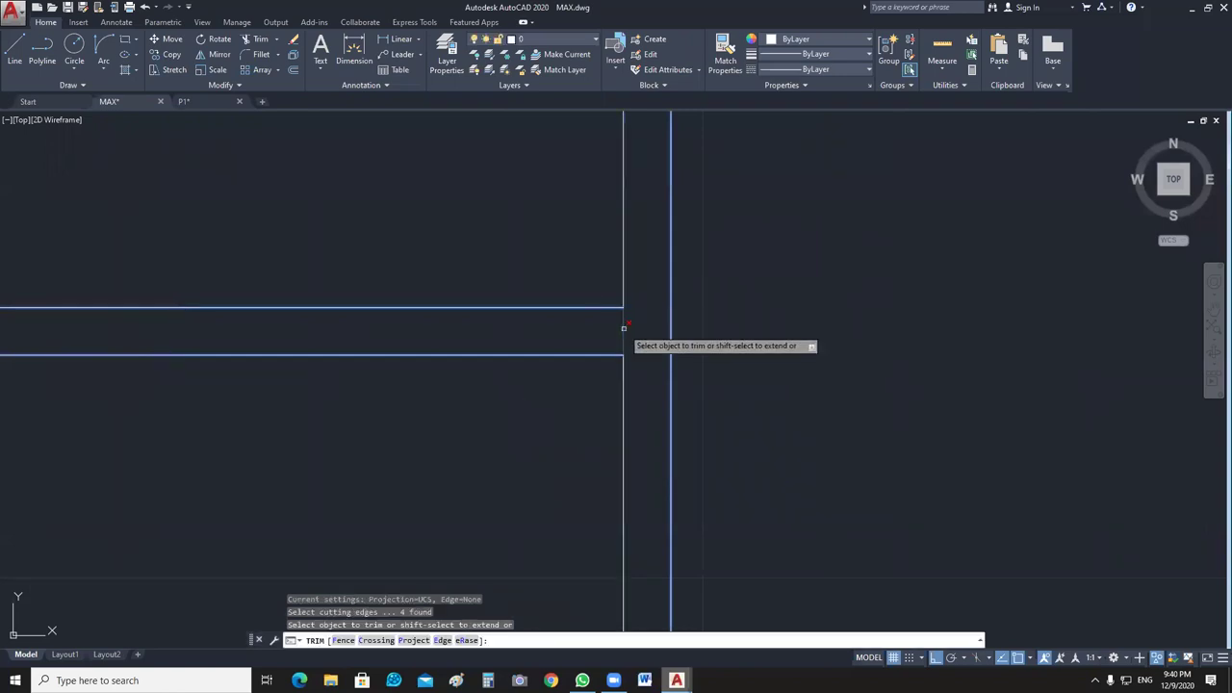
scroll(671, 347, "down", 5)
key("Escape")
Zoom out and crossing-select the lower-left walls of the plan.
scroll(720, 351, "down", 4)
scroll(713, 337, "up", 6)
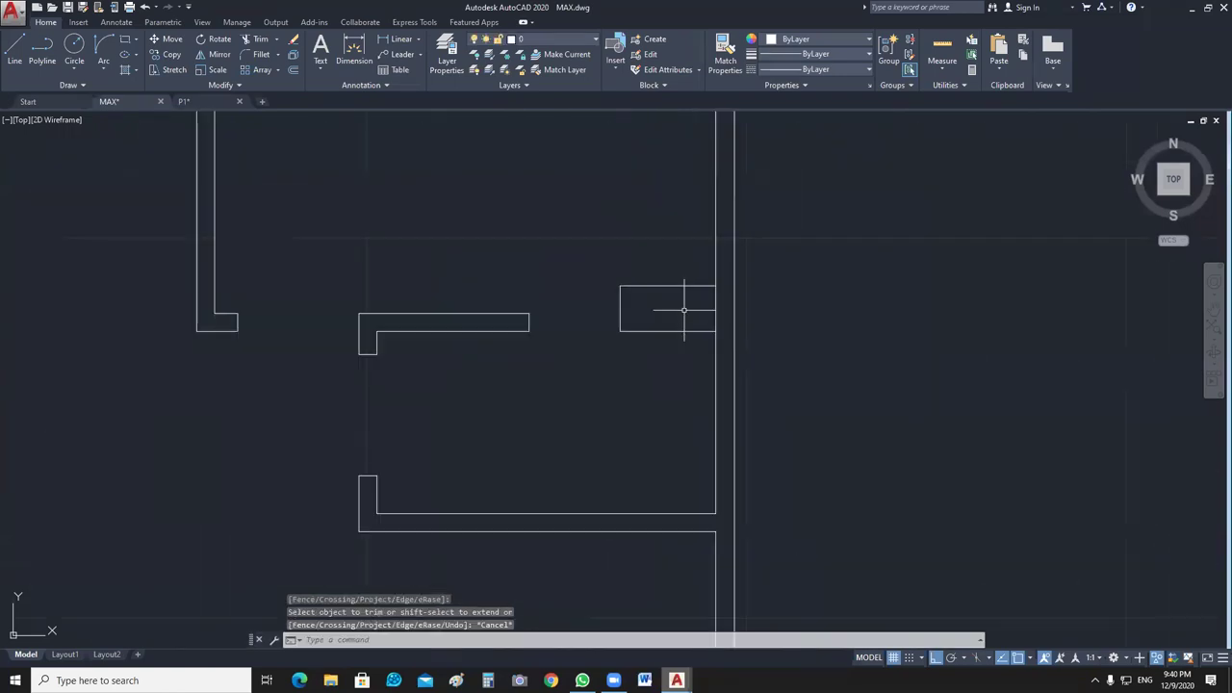
scroll(699, 325, "down", 6)
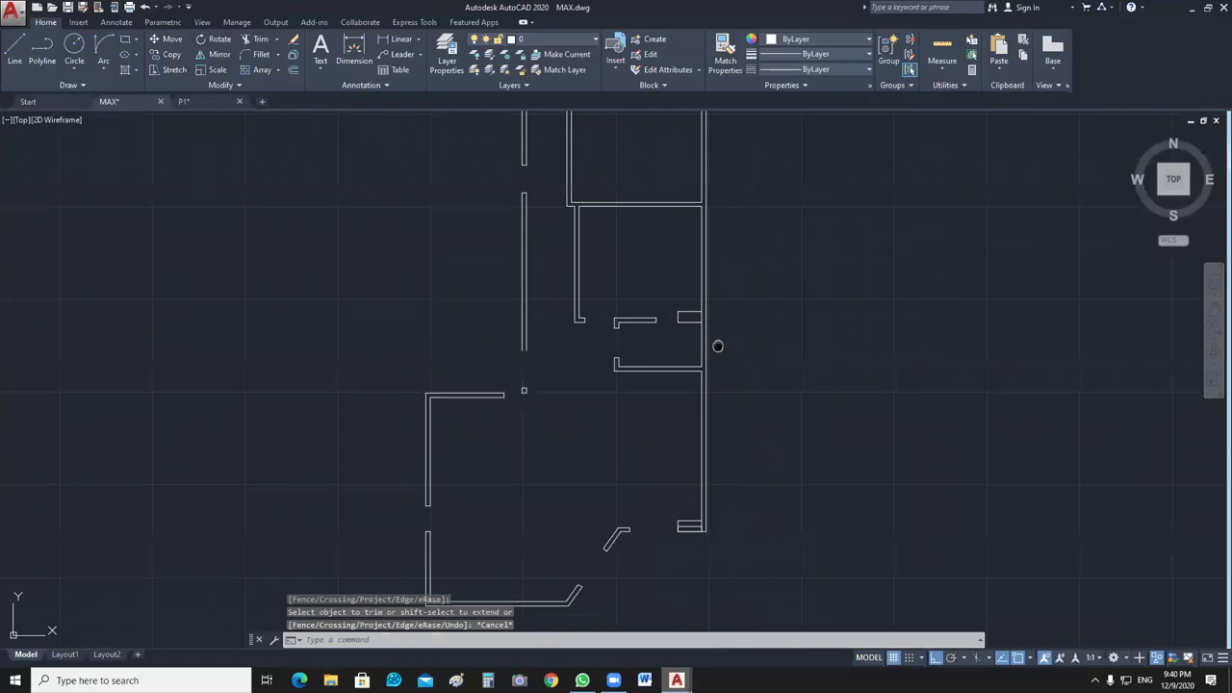
scroll(717, 345, "down", 2)
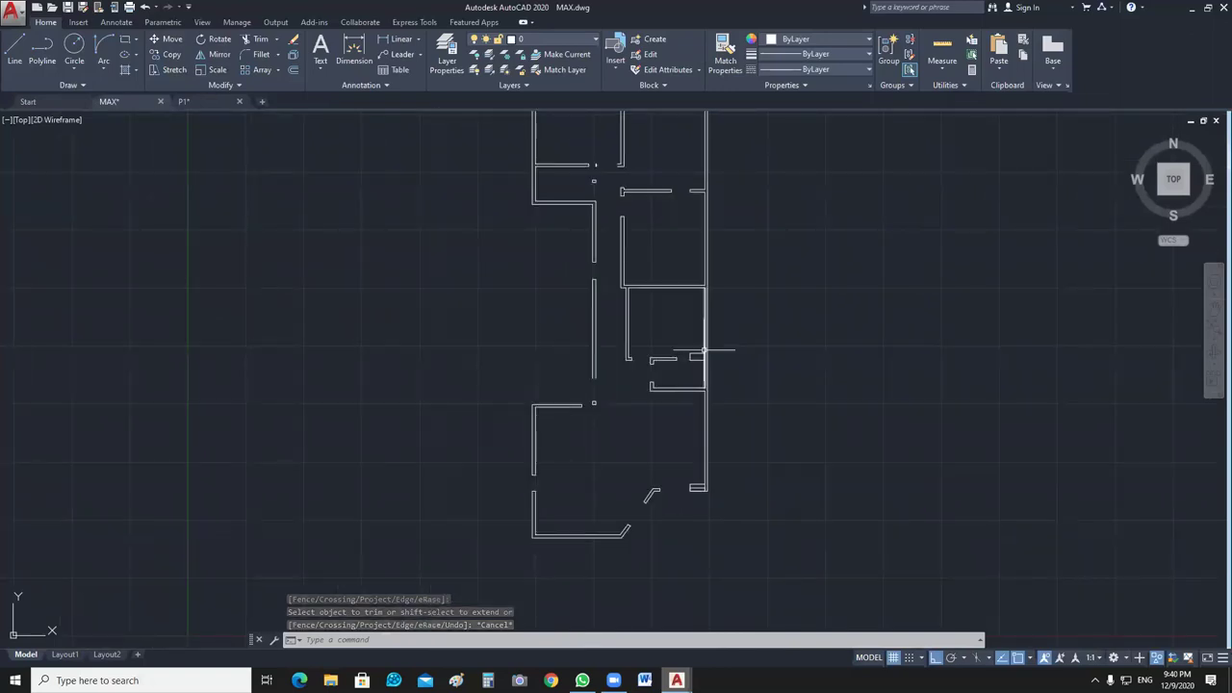
scroll(704, 350, "down", 2)
left_click(779, 201)
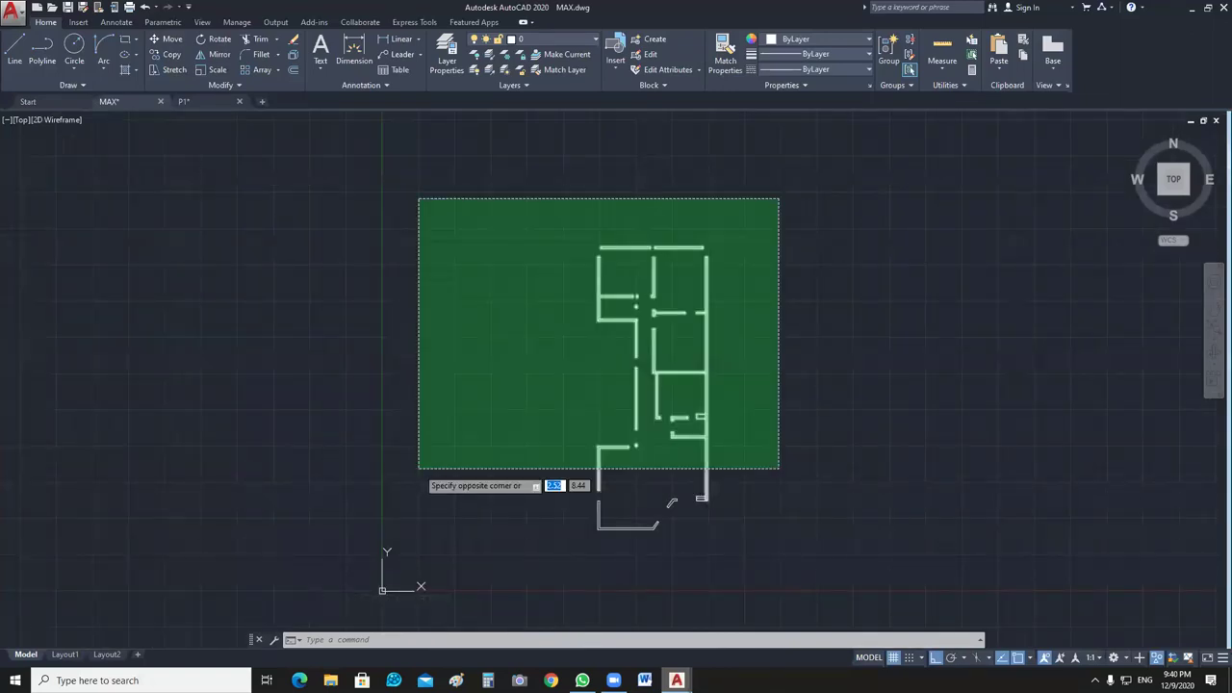
left_click(419, 469)
scroll(685, 541, "up", 7)
Merge the lower-left wall lines and the short wall piece into polylines.
left_click(653, 198)
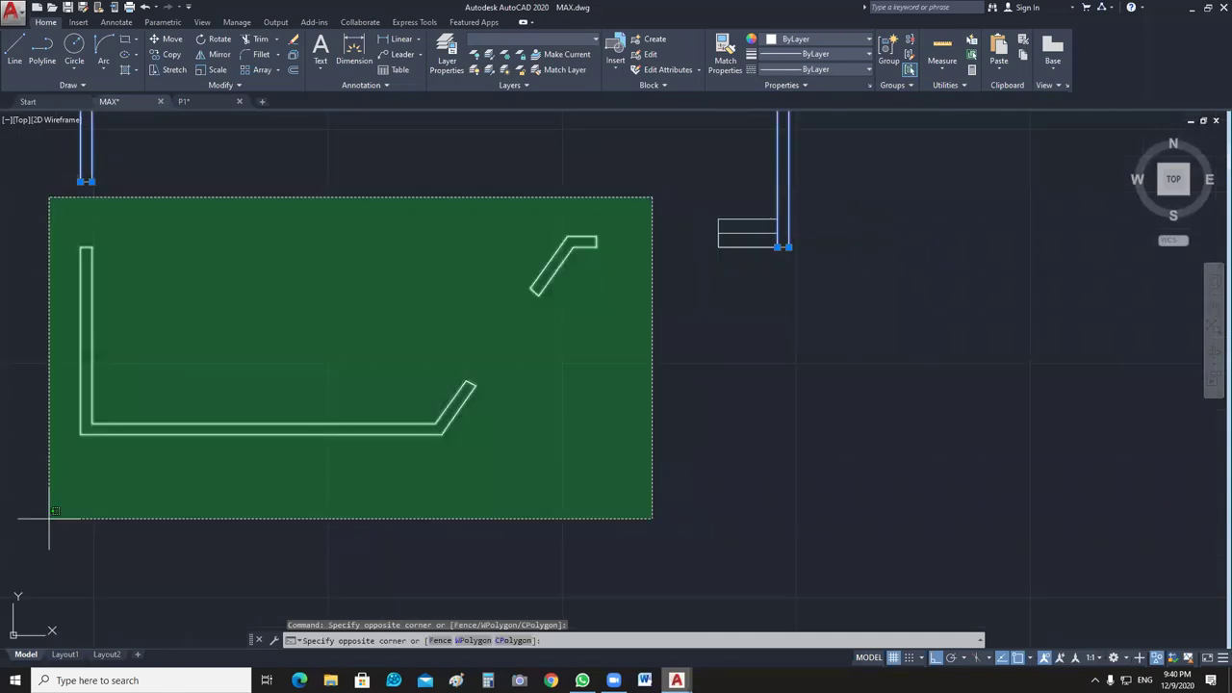
left_click(49, 518)
left_click(164, 265)
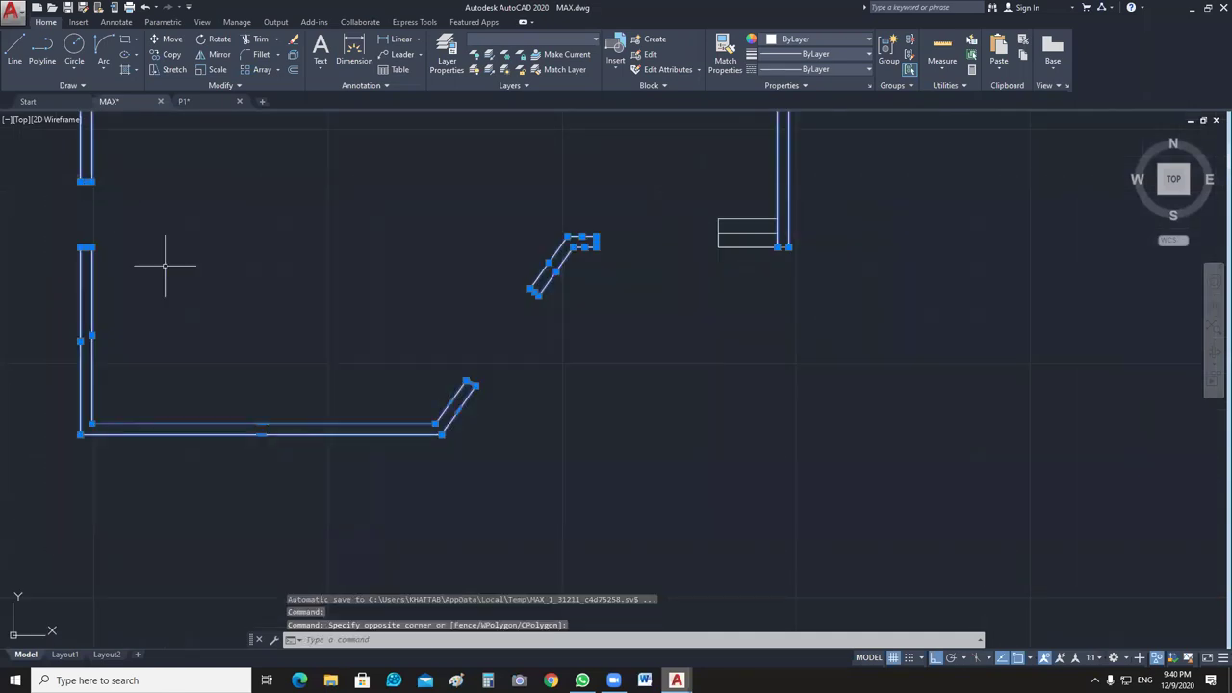
scroll(837, 256, "up", 6)
left_click(623, 321)
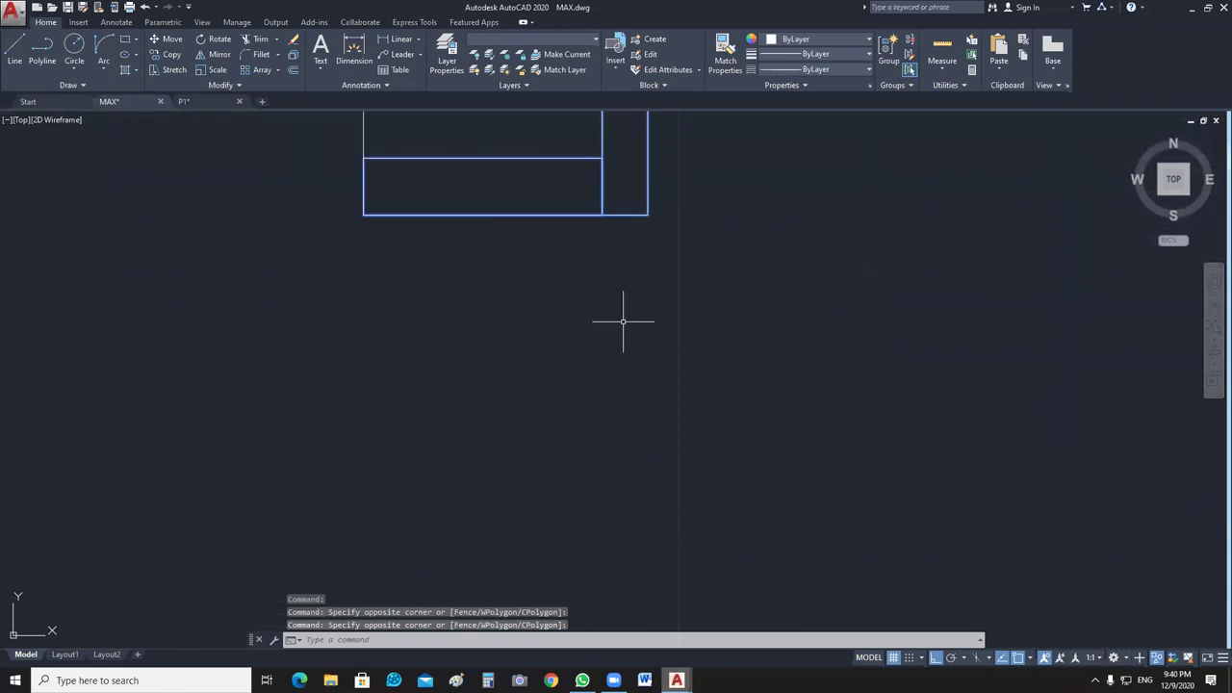
left_click(528, 142)
scroll(498, 176, "down", 3)
scroll(702, 468, "down", 2)
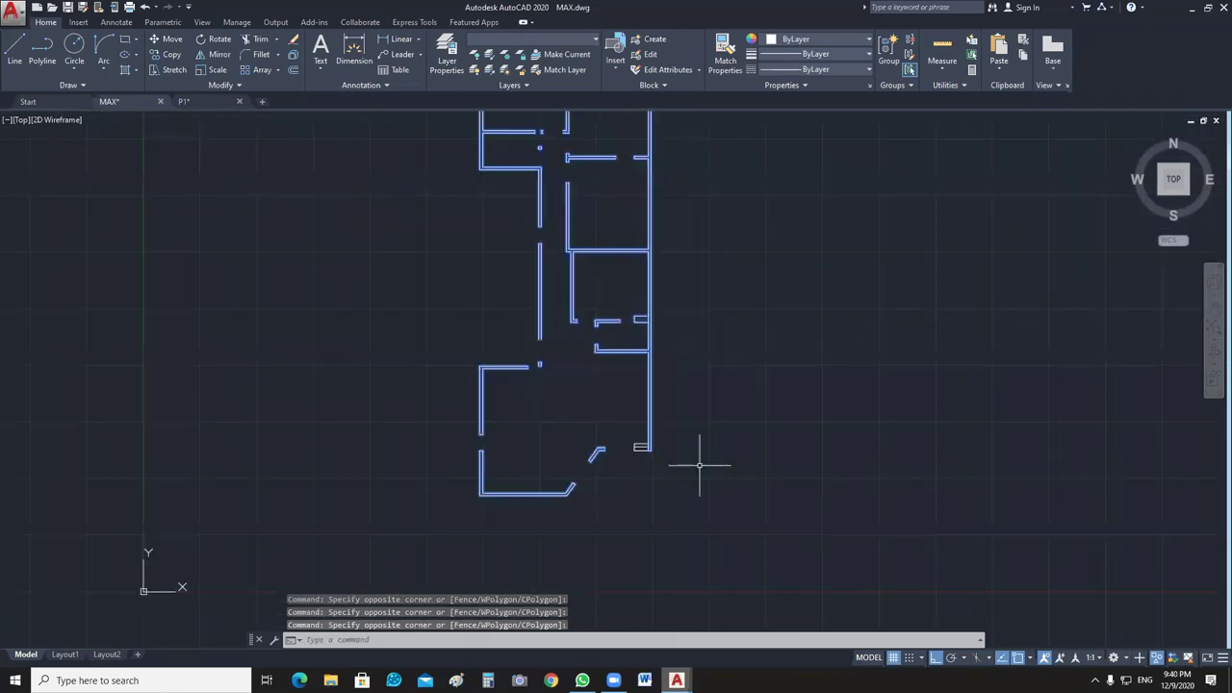
key("Return")
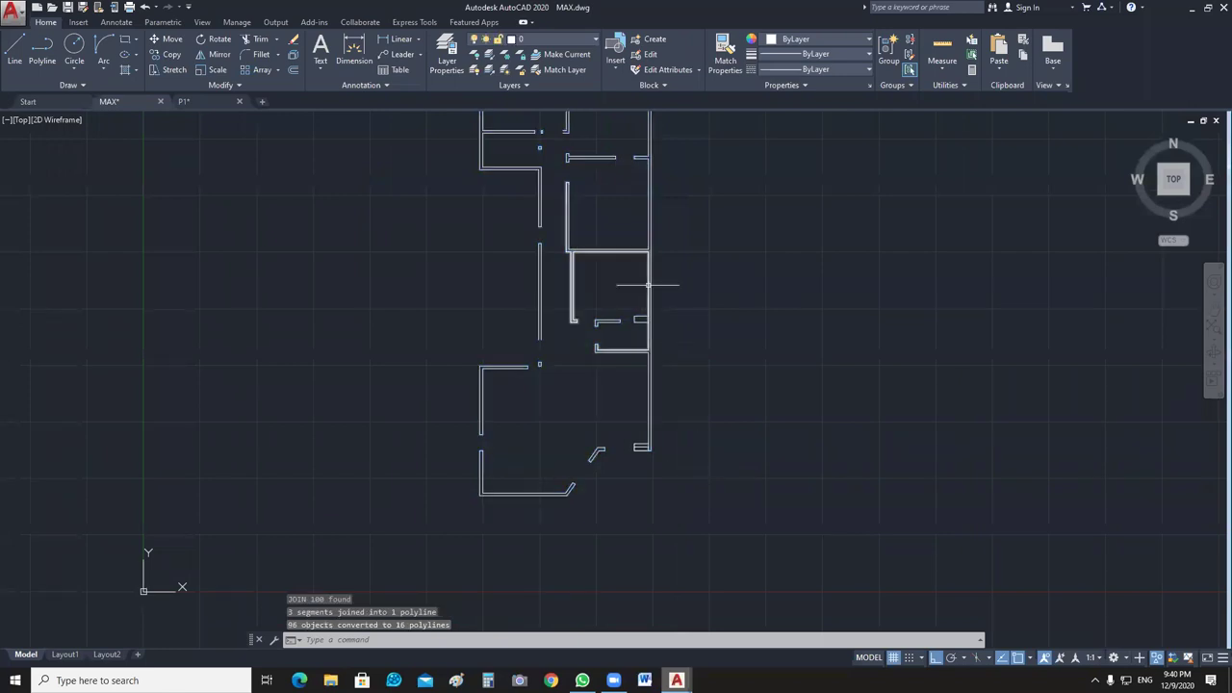
Inspect the bedroom's joined wall outline and select the wall lines at its top corner.
left_click(649, 284)
scroll(667, 285, "up", 5)
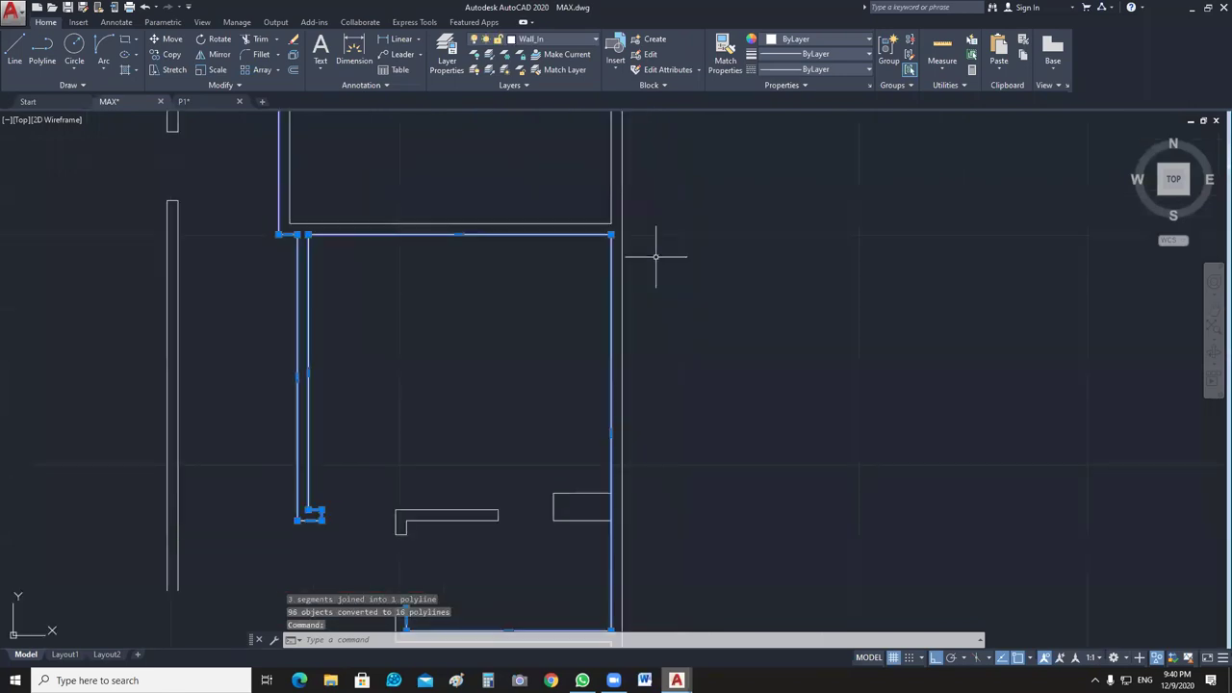
middle_click_drag(656, 257, 822, 399)
scroll(484, 230, "up", 2)
middle_click_drag(489, 318, 498, 400)
scroll(442, 549, "up", 6)
scroll(441, 549, "down", 6)
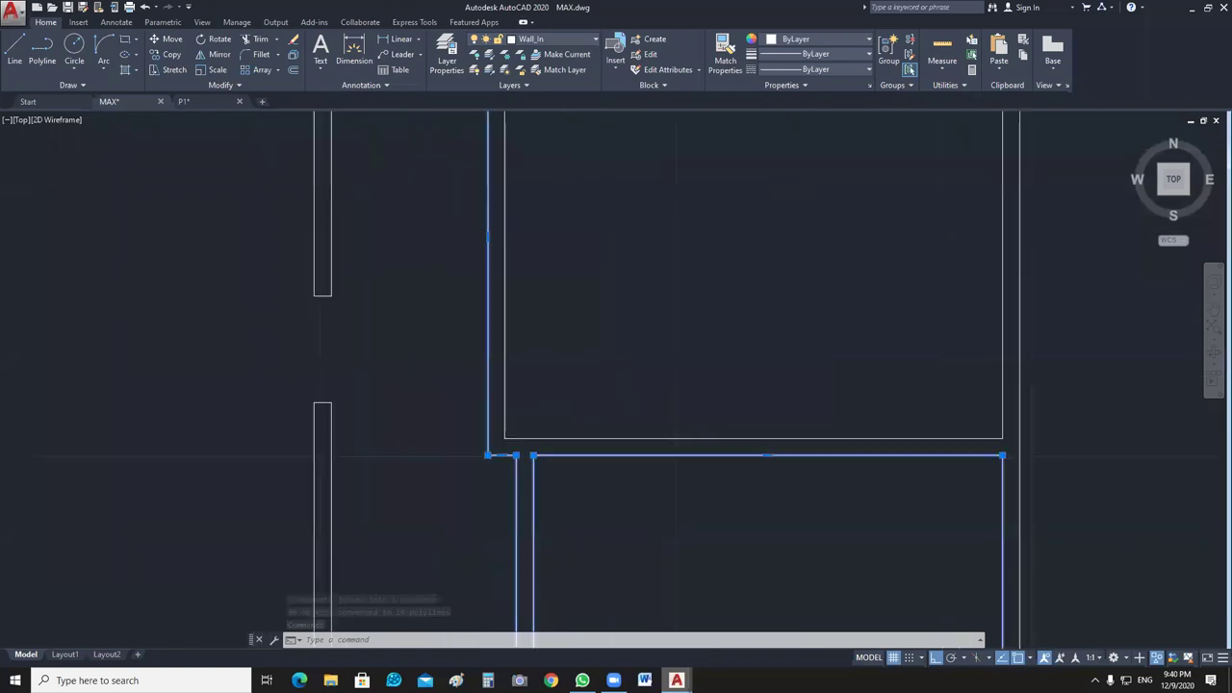
scroll(512, 327, "up", 4)
middle_click_drag(504, 154, 514, 292)
scroll(491, 274, "up", 4)
left_click(468, 267)
left_click(218, 434)
scroll(564, 475, "down", 10)
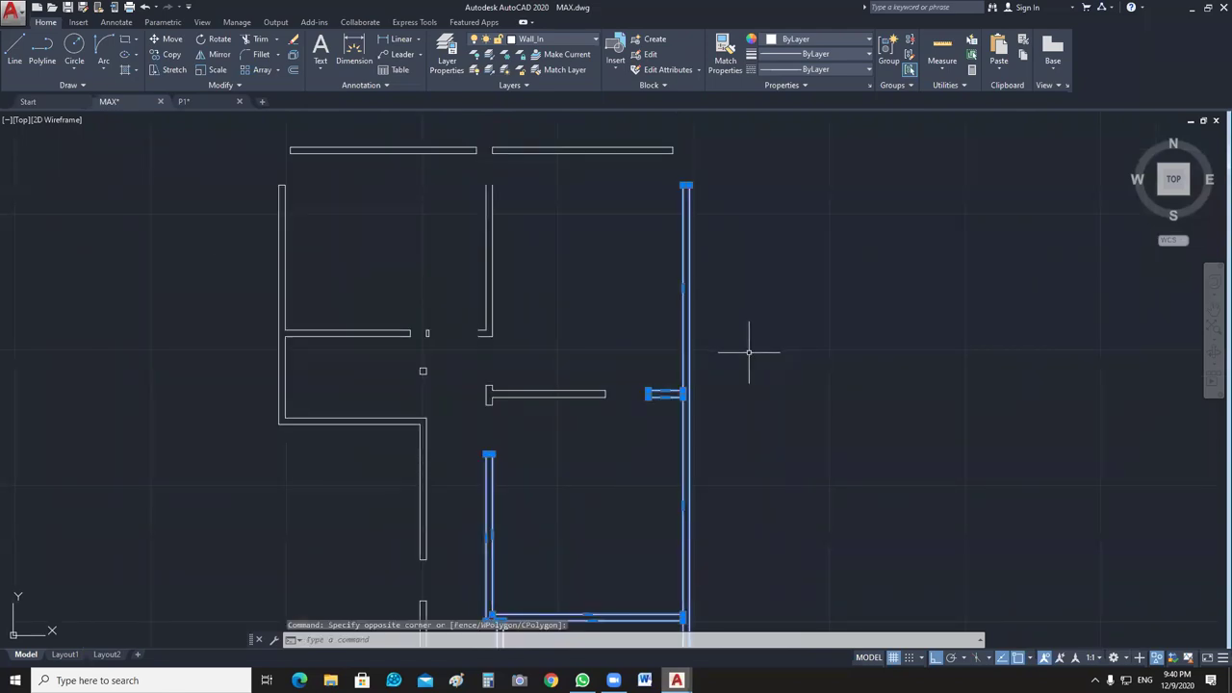
key("Escape")
Join the corner wall segments into one polyline with J and check the result.
type("j")
key("Return")
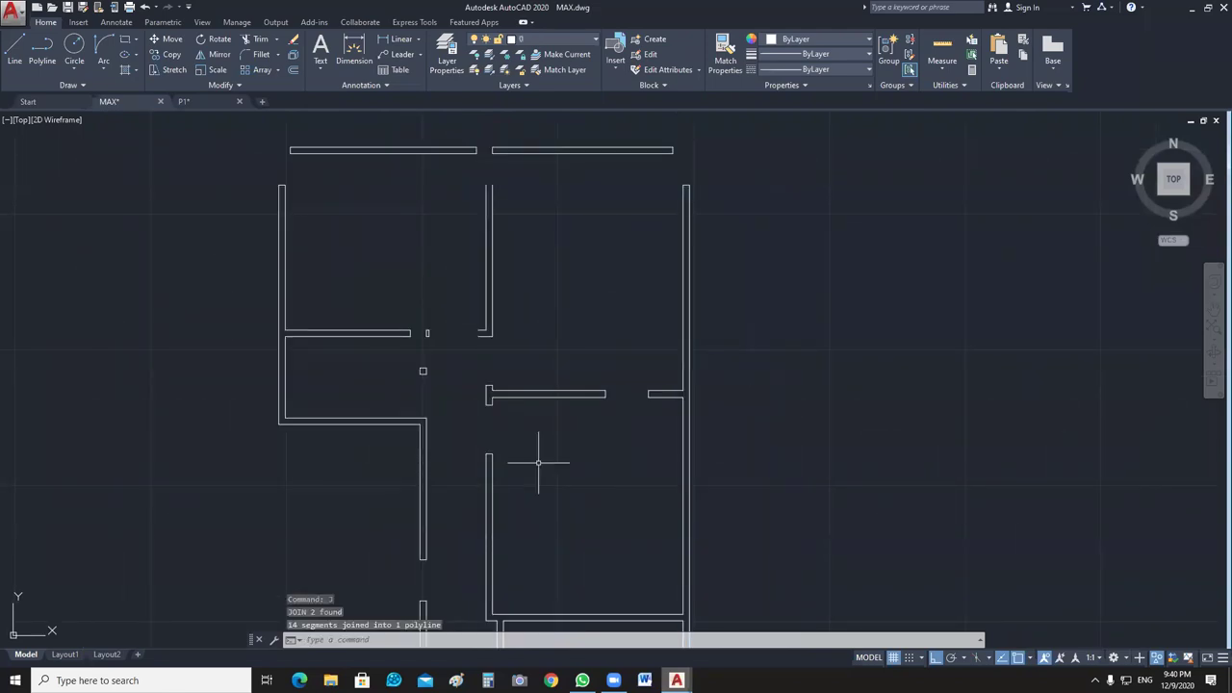
left_click(488, 474)
scroll(641, 489, "down", 3)
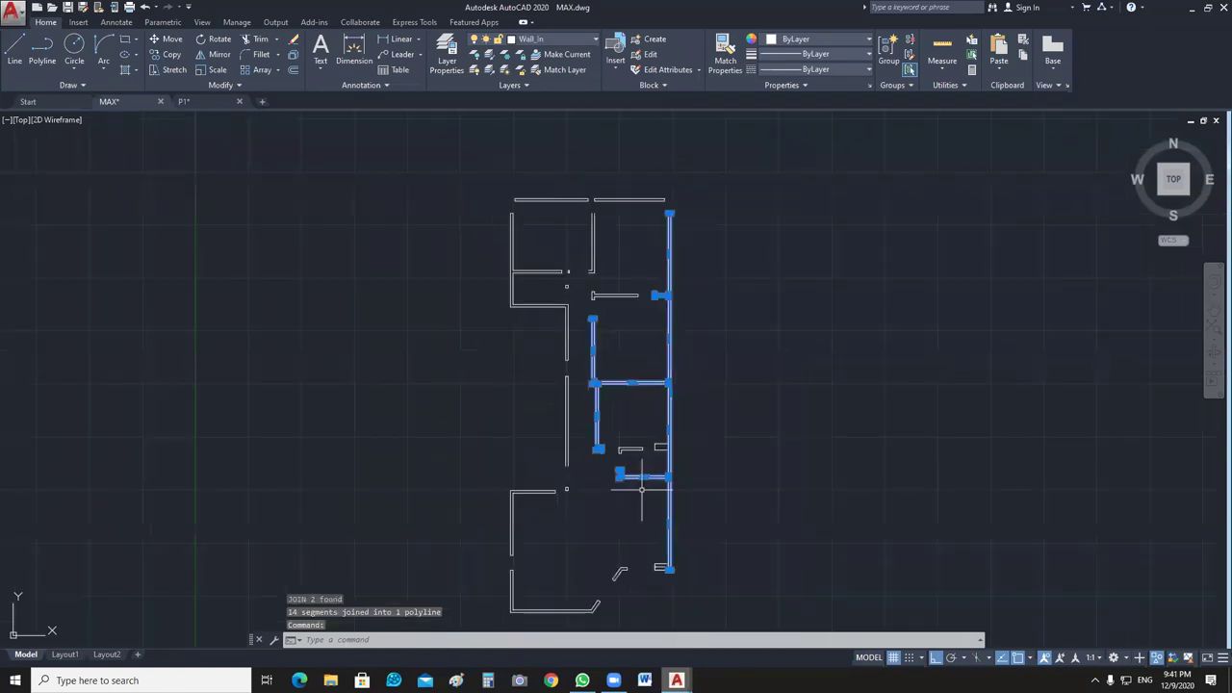
scroll(641, 489, "up", 5)
left_click(577, 503)
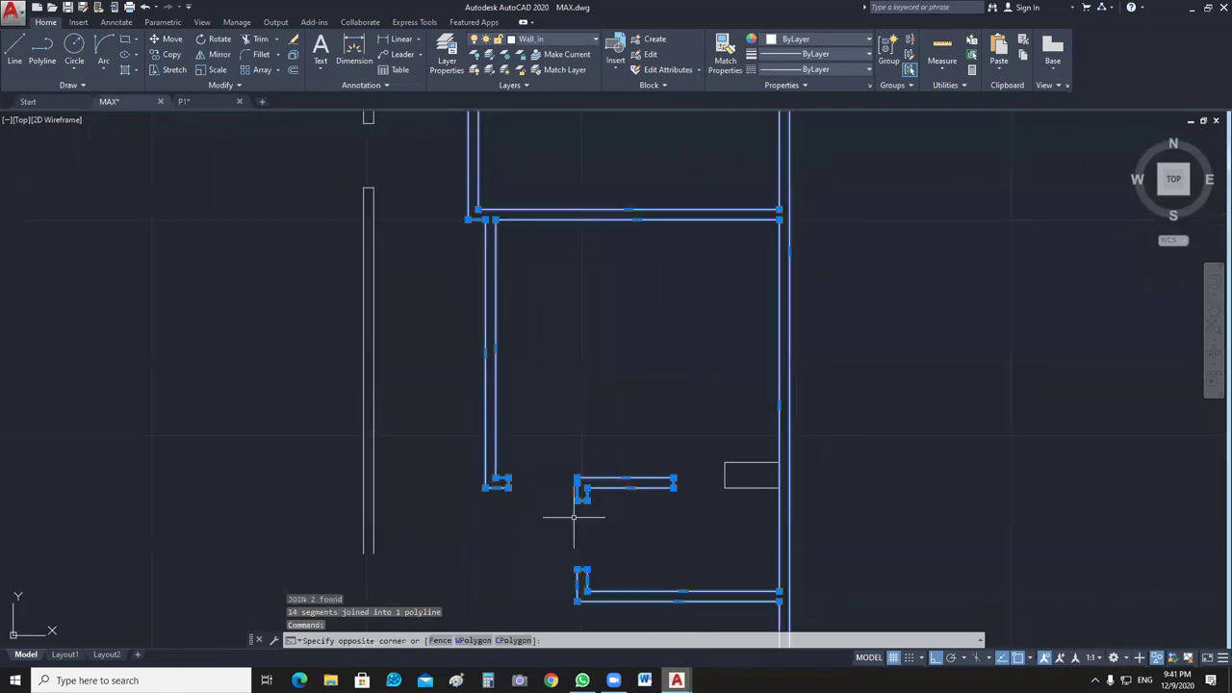
left_click(587, 504)
key("Escape")
Cap the bottom end of the left wall with a short line.
left_click(414, 443)
left_click(323, 458)
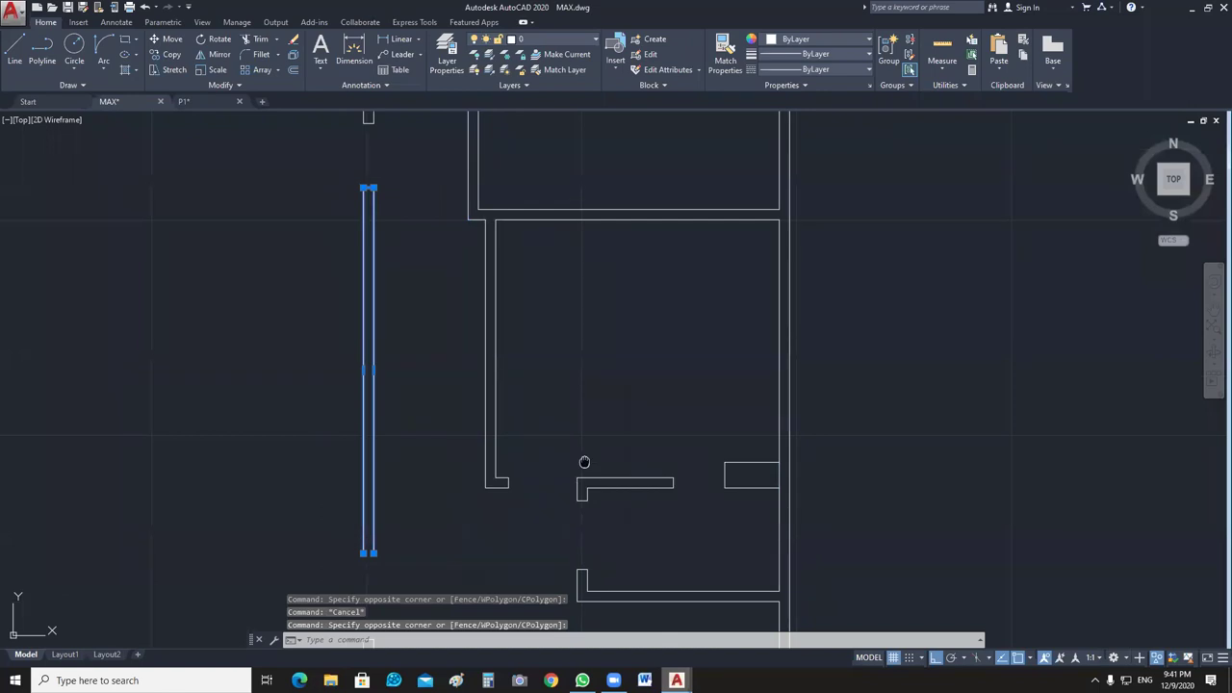
middle_click_drag(584, 462, 728, 462)
key("Escape")
scroll(559, 453, "up", 3)
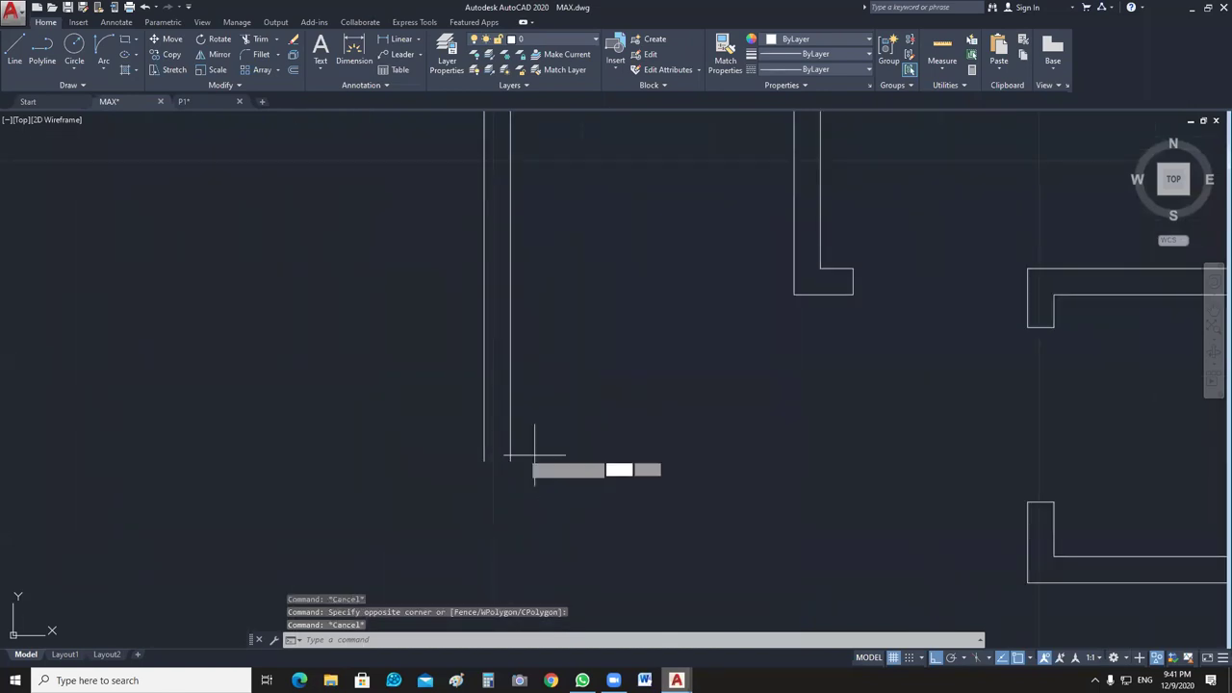
type("l")
key("Return")
left_click(483, 461)
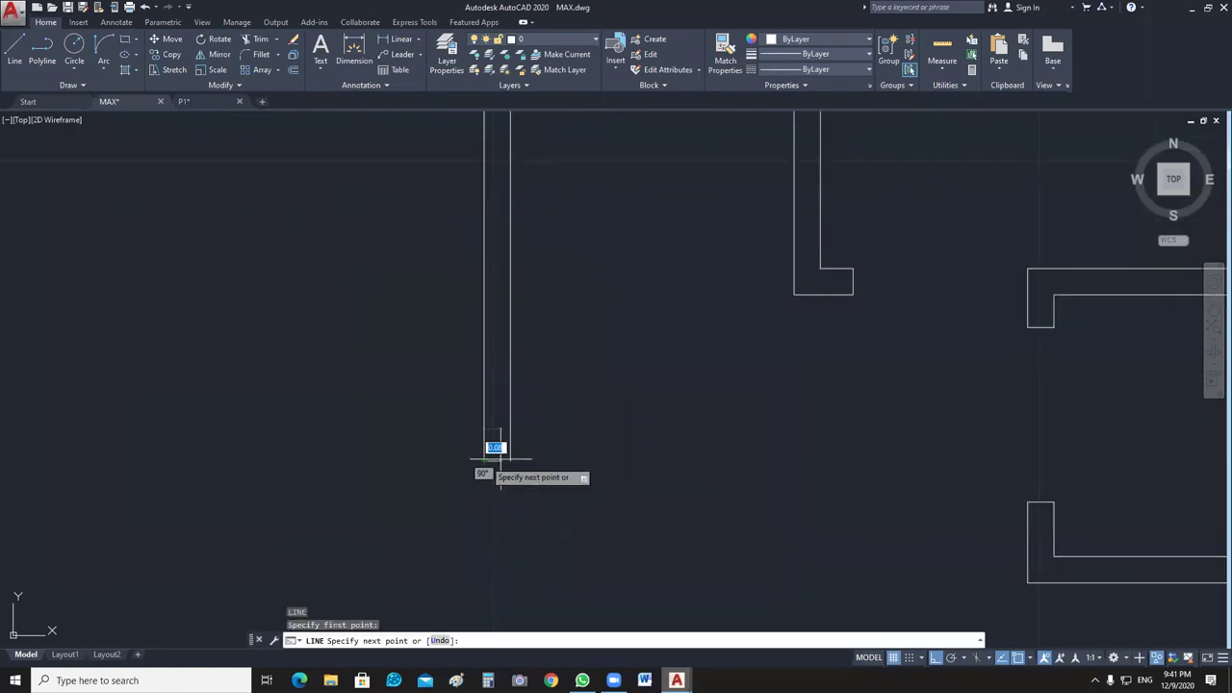
left_click(497, 462)
scroll(558, 614, "down", 3)
key("Escape")
Join the left wall lines into one polyline.
scroll(528, 356, "down", 2)
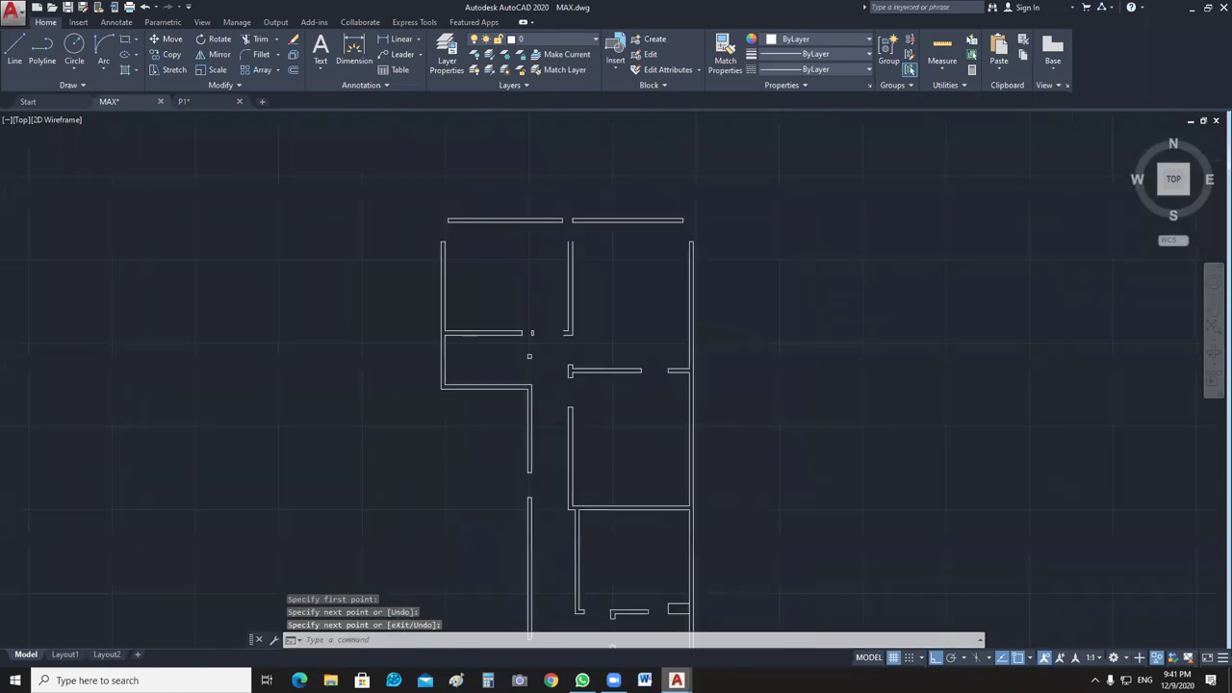
scroll(529, 356, "down", 2)
left_click(542, 352)
left_click(420, 625)
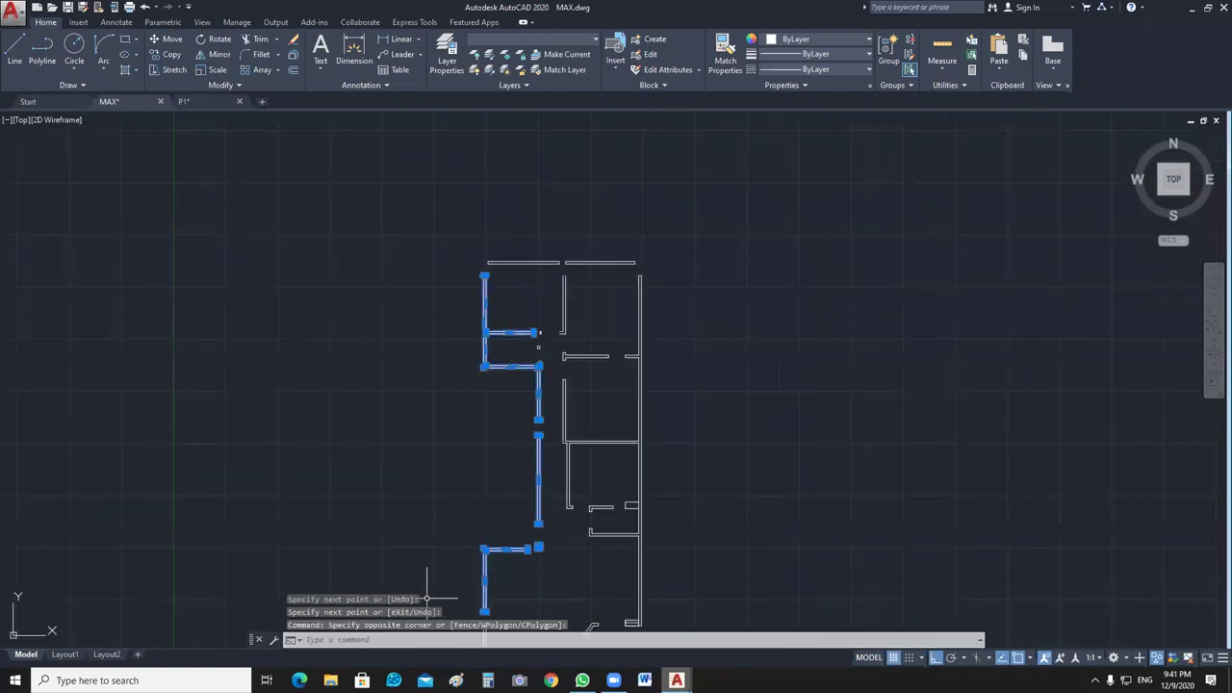
type("j")
key("Return")
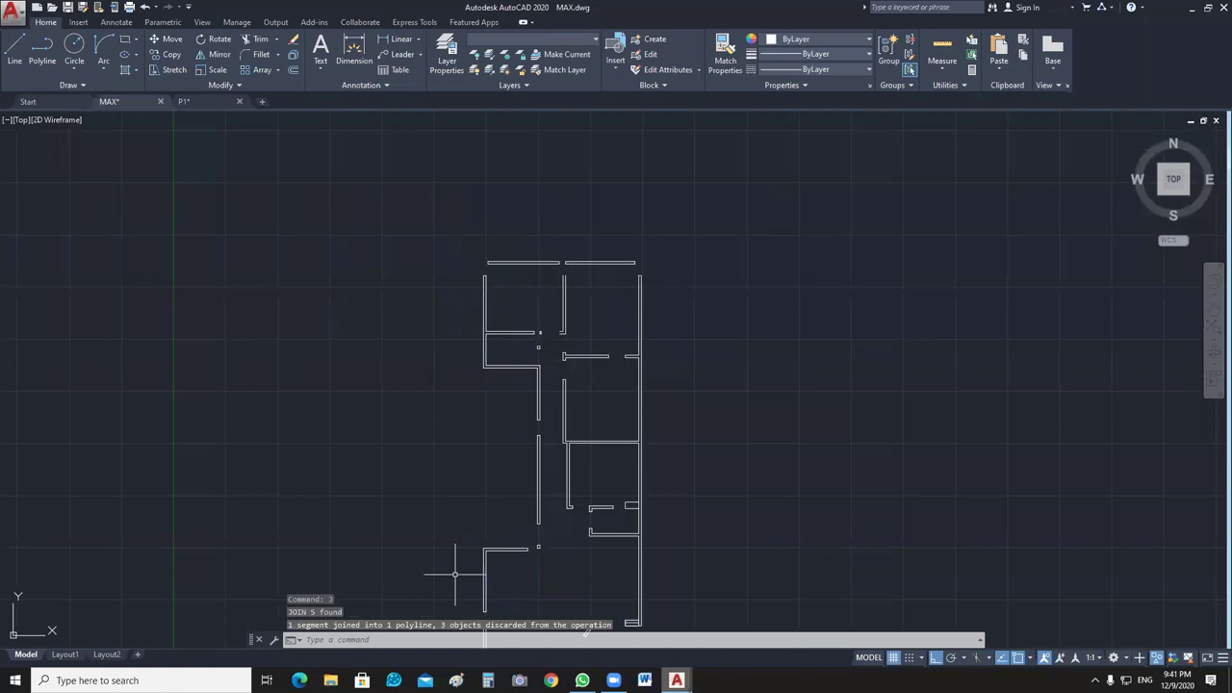
Try joining the right-side wall lines together.
left_click(631, 234)
left_click(436, 403)
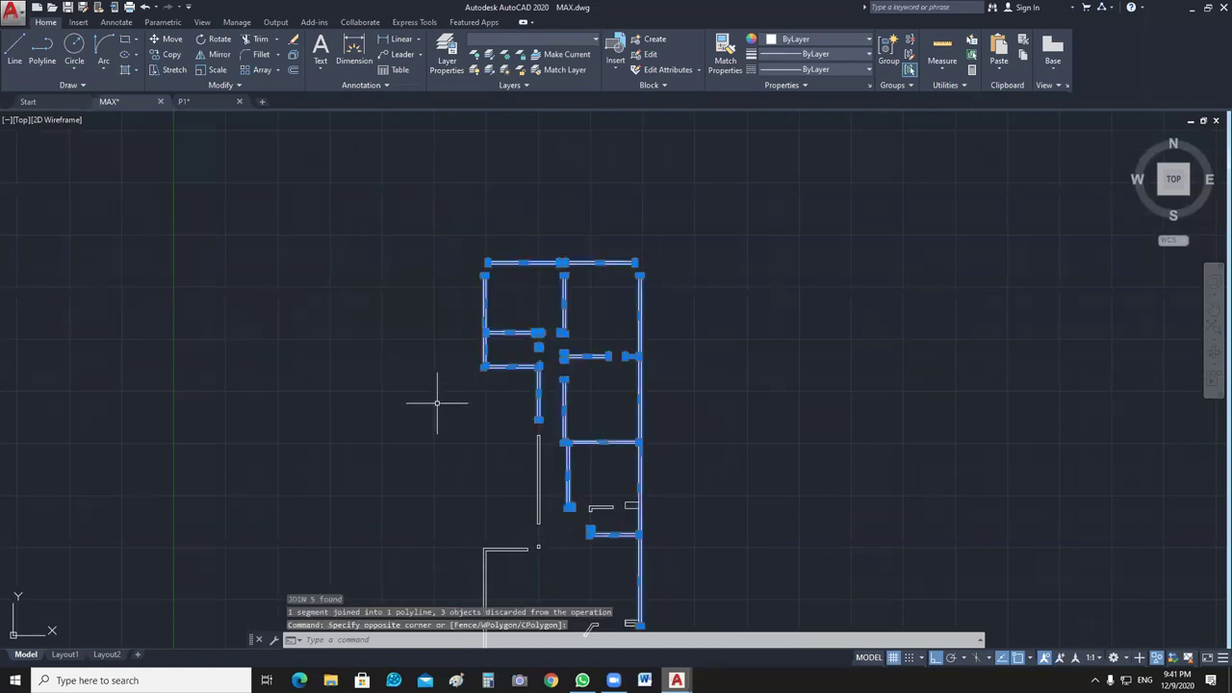
type("j")
key("Return")
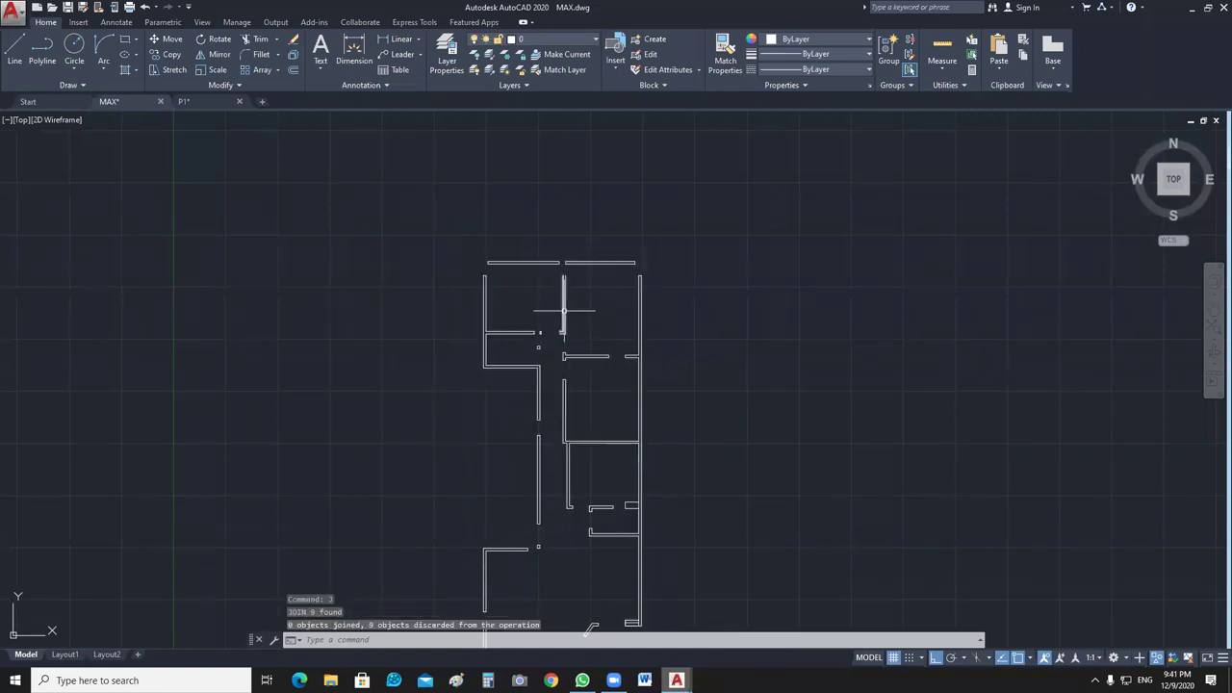
Draw short closing lines at the lower and upper wall corners.
scroll(564, 309, "up", 5)
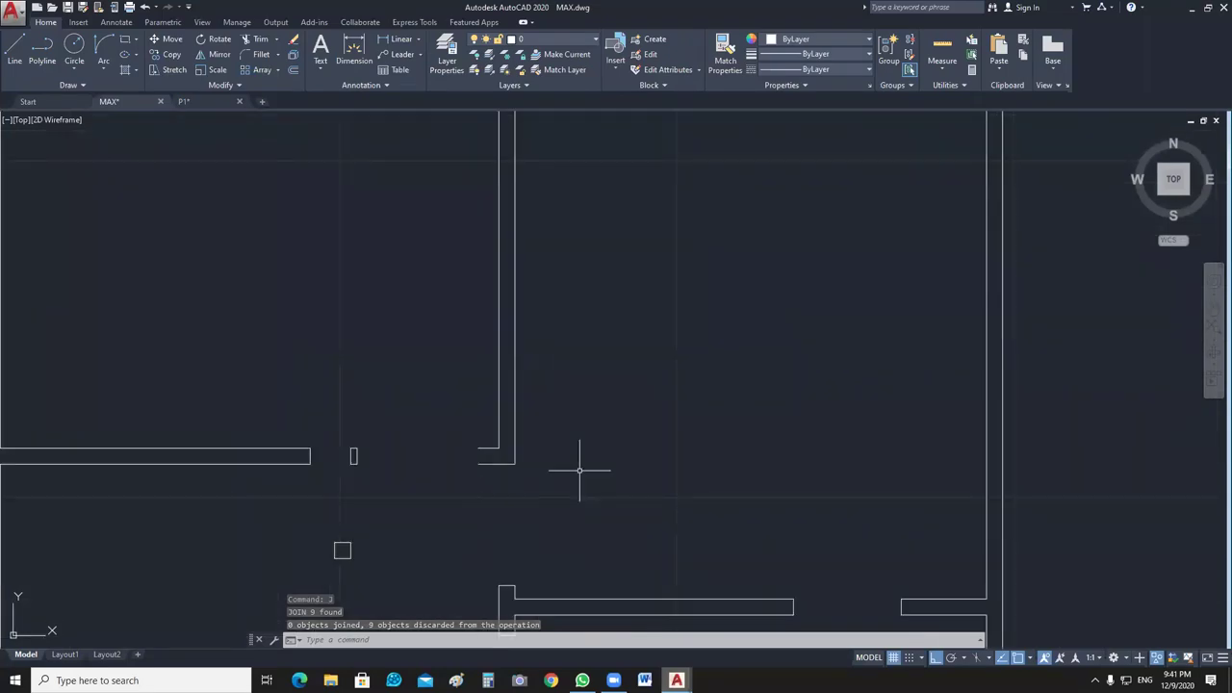
type("l")
key("Return")
left_click(478, 448)
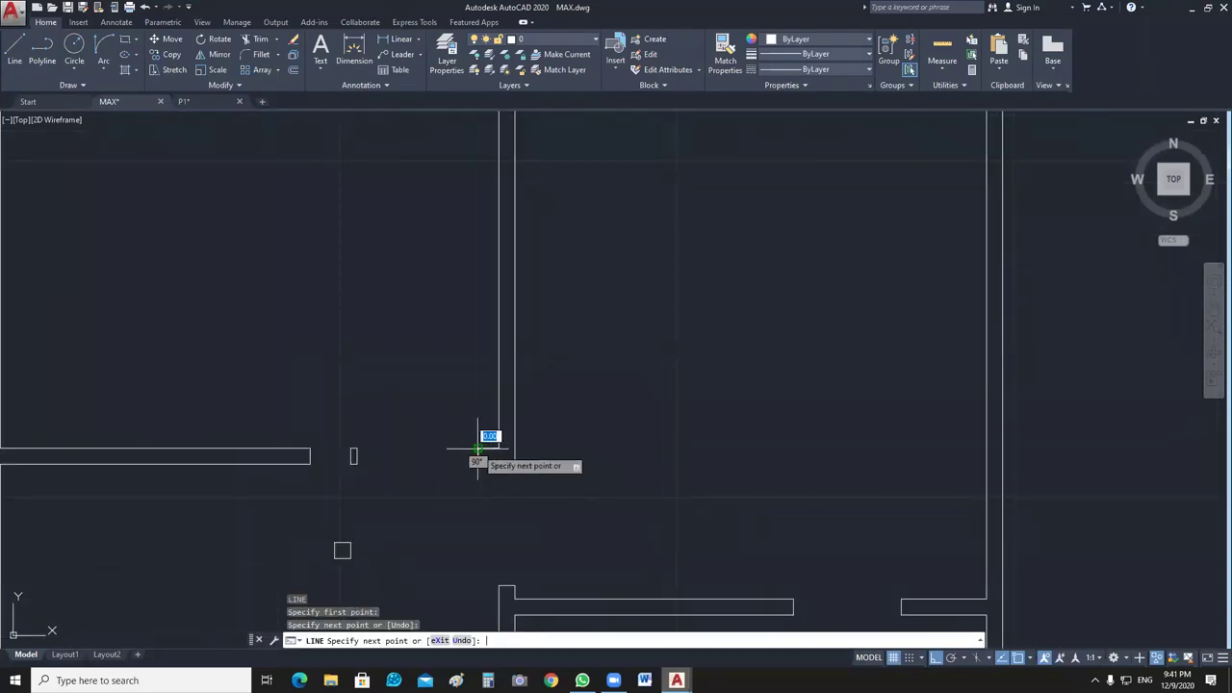
middle_click_drag(484, 240, 504, 481)
key("Return")
key("Return")
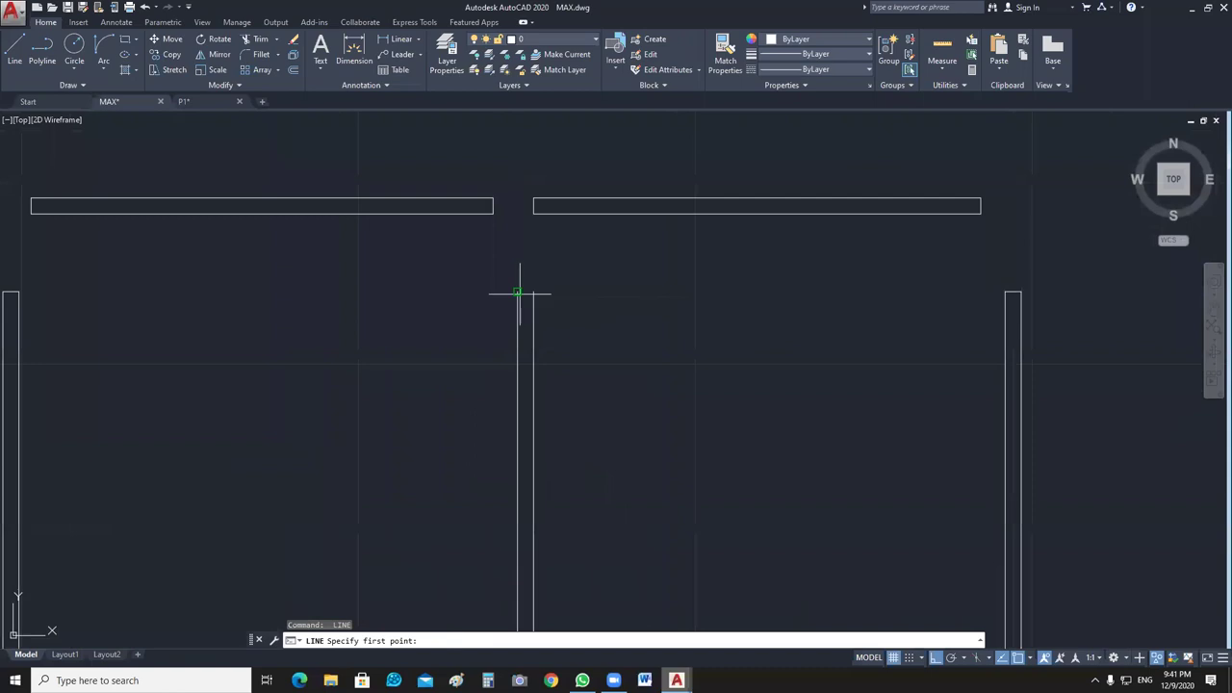
left_click(532, 290)
scroll(532, 291, "down", 3)
key("Return")
Join the upper vertical wall lines into the right wall polyline and check it.
left_click(597, 306)
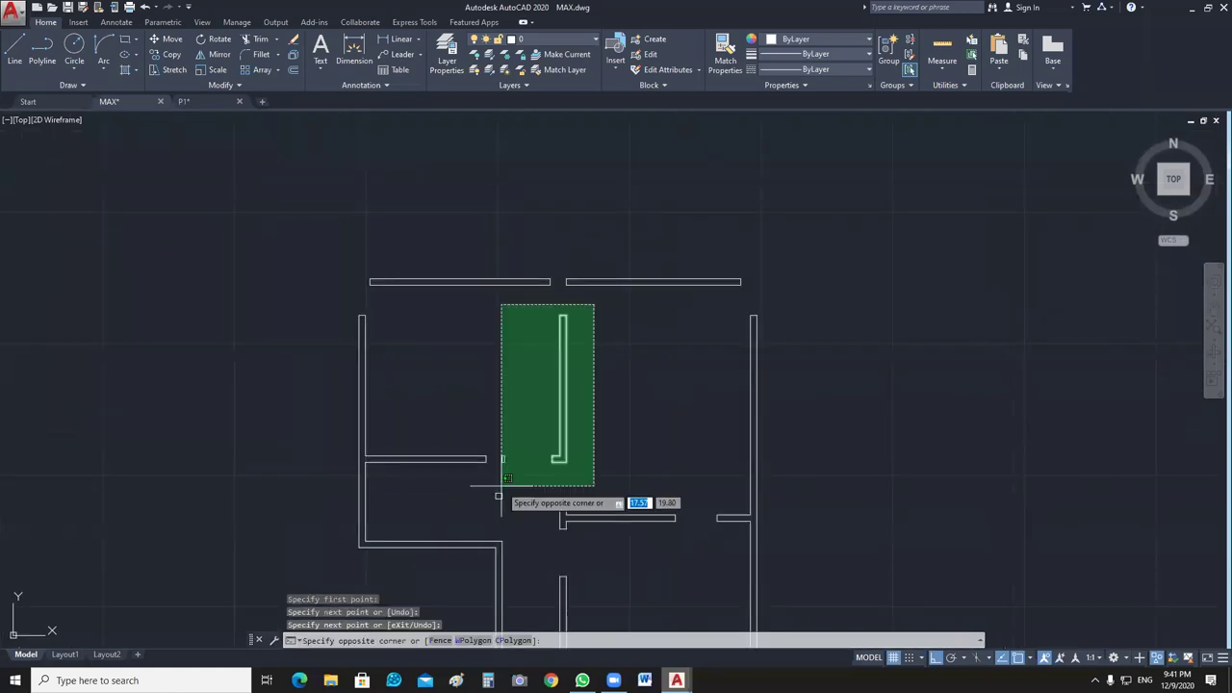
left_click(504, 502)
type("j")
key("Return")
left_click(753, 352)
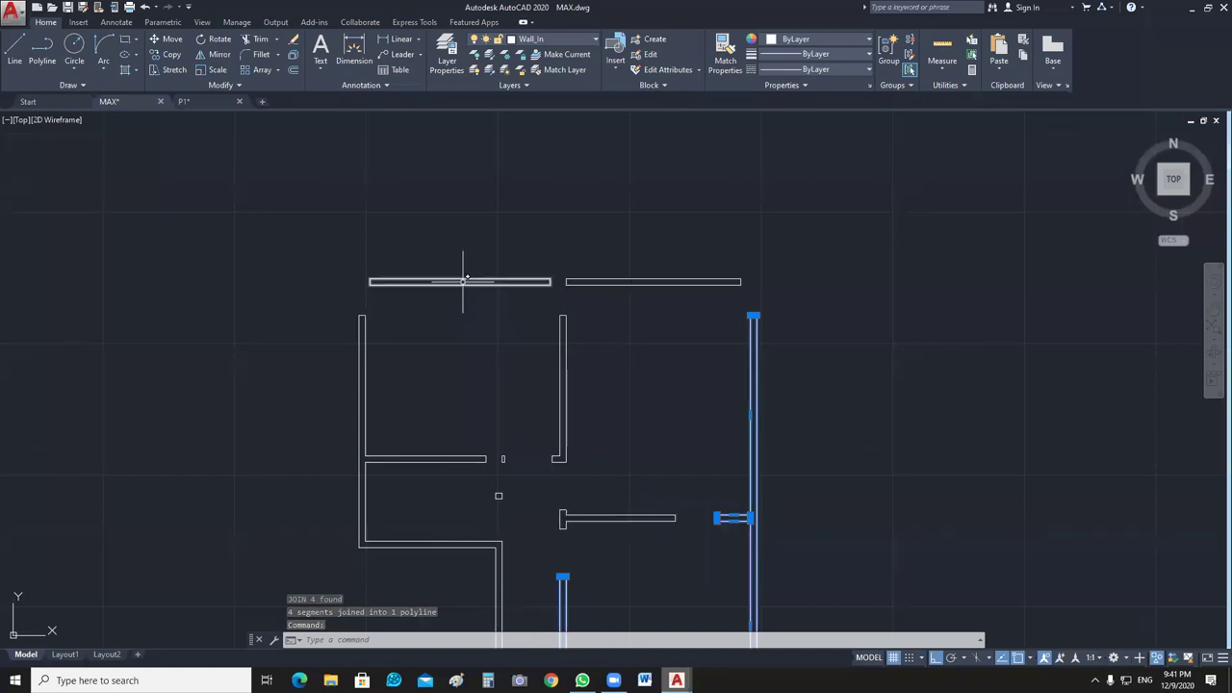
mouse_move(558, 606)
middle_mouse_down()
mouse_move(586, 404)
mouse_move(626, 357)
middle_mouse_up()
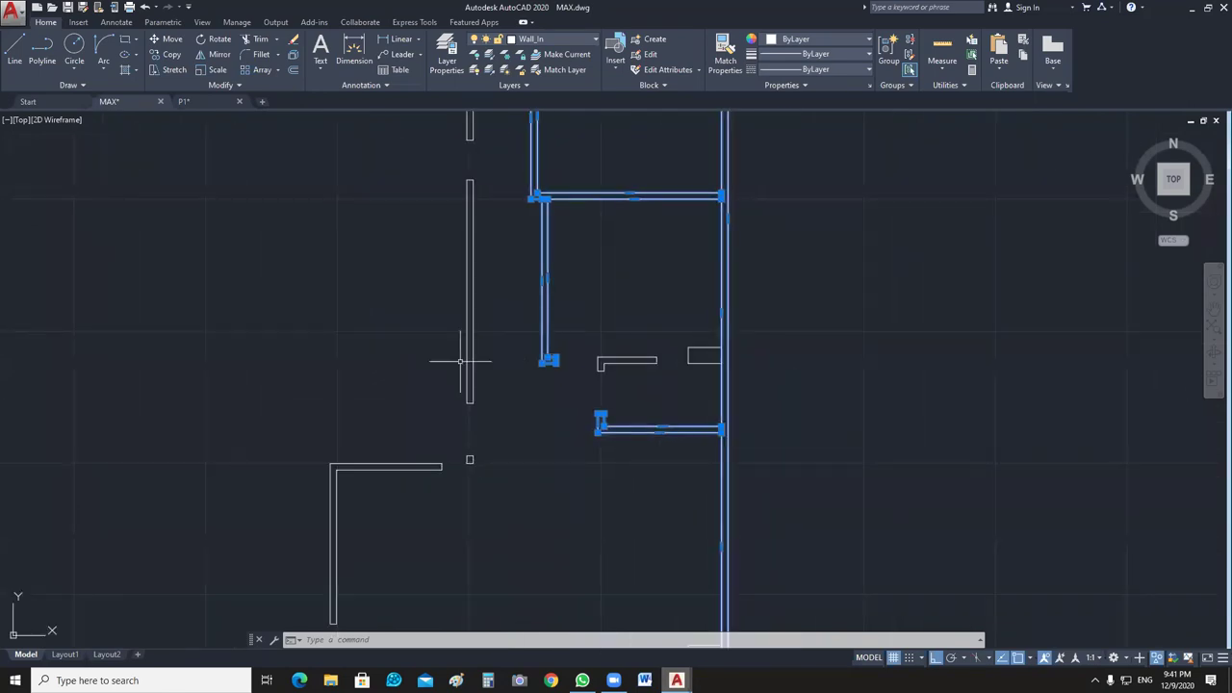
key("Escape")
key("Escape")
scroll(528, 432, "down", 3)
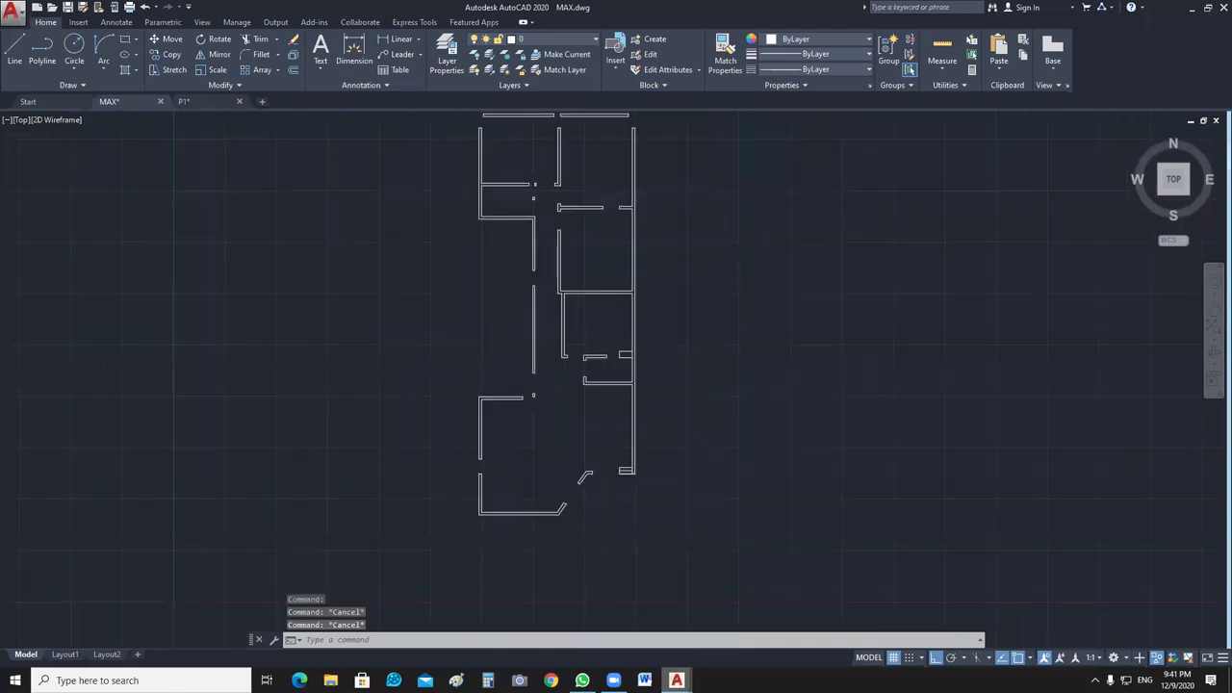
scroll(636, 467, "down", 2)
Put the bottom wall lines on Wall_In, then undo twice to restore doors, windows and labels.
left_click(664, 203)
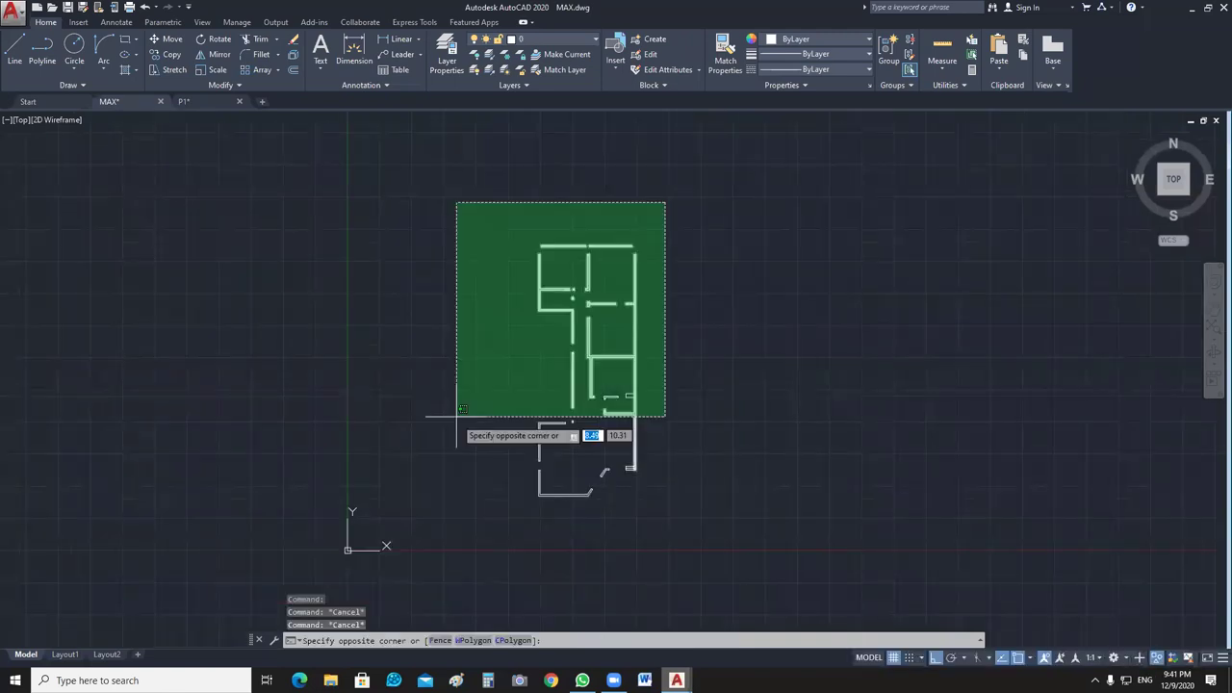
scroll(587, 495, "up", 4)
left_click(641, 405)
left_click(495, 511)
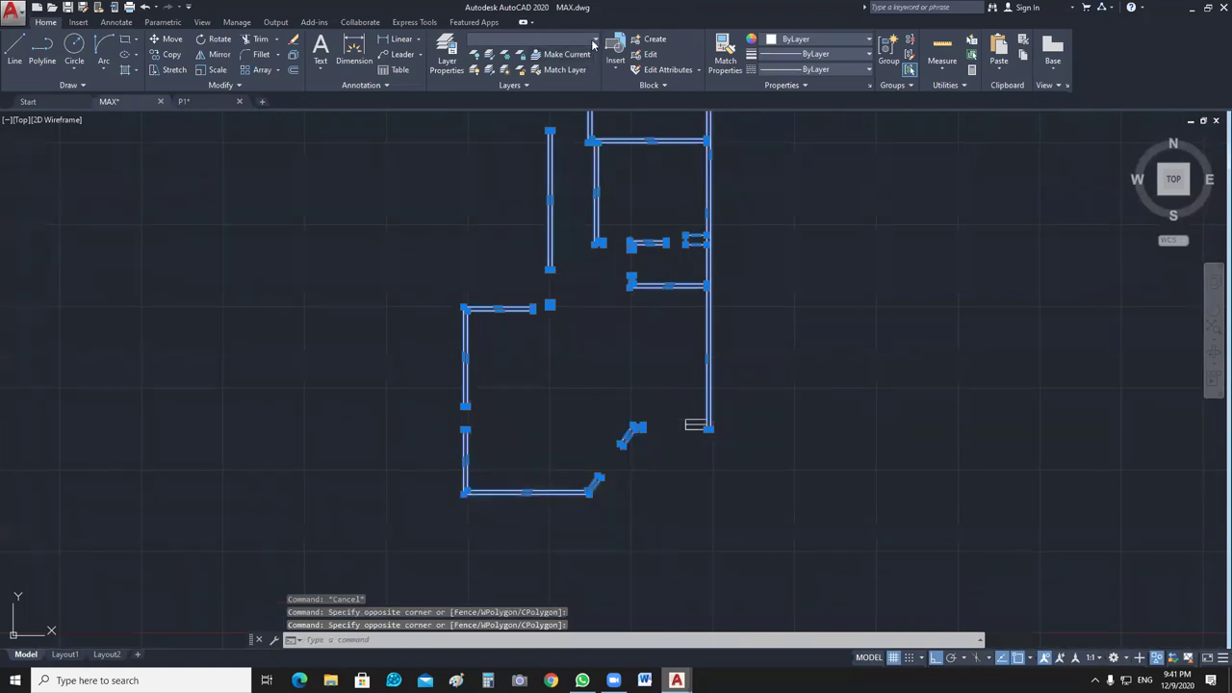
left_click(594, 40)
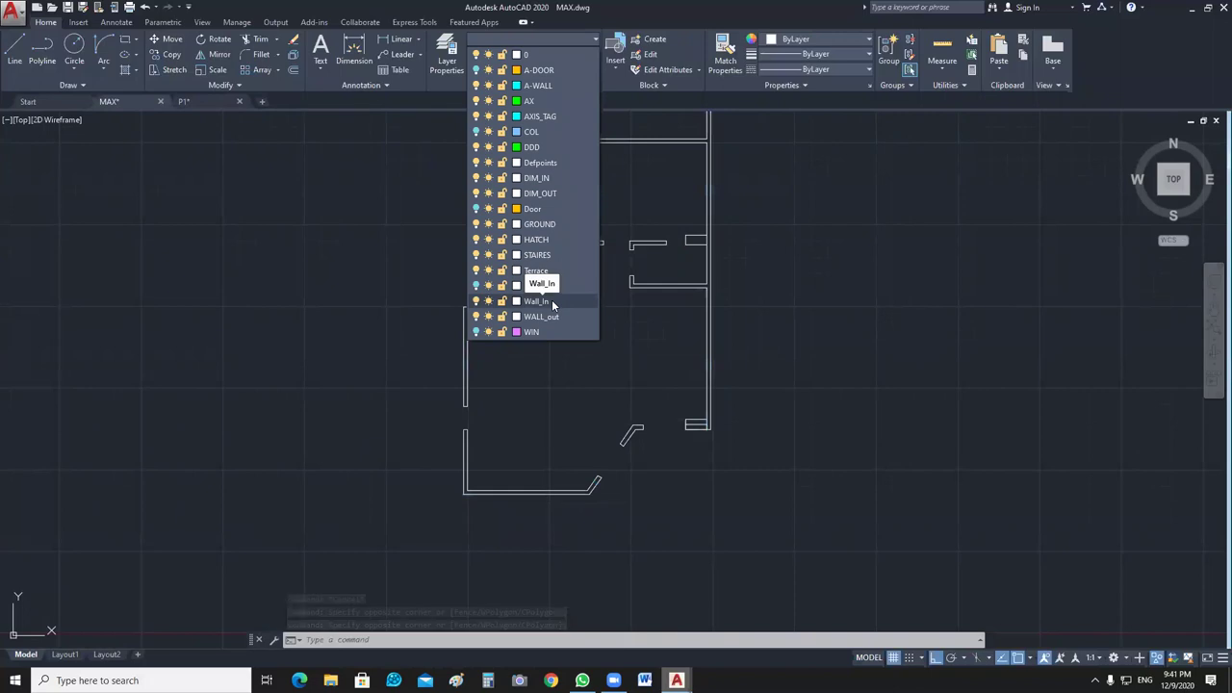
left_click(552, 302)
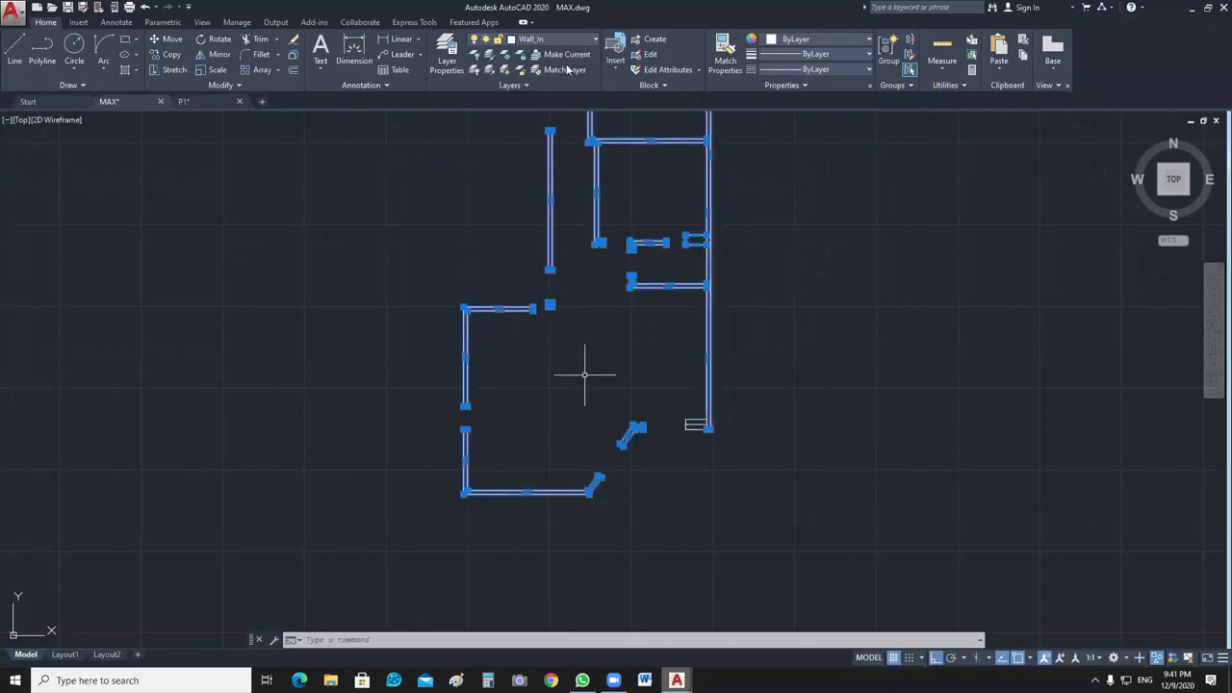
key("Escape")
key("ctrl+z")
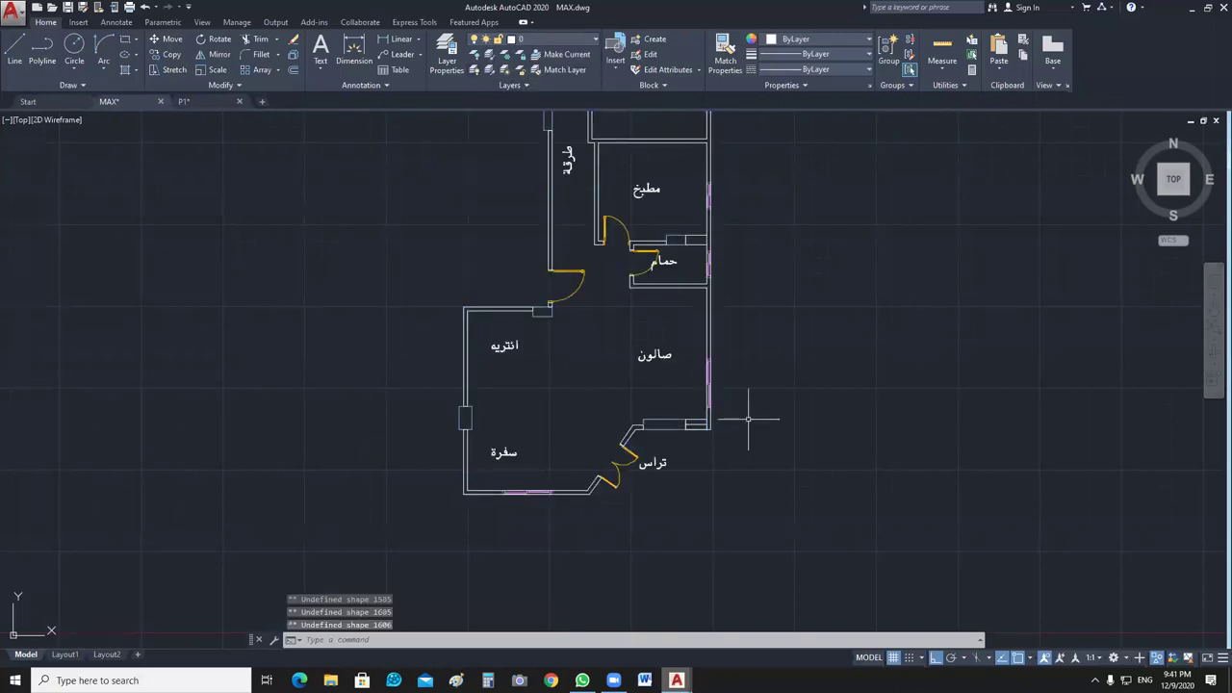
key("ctrl+z")
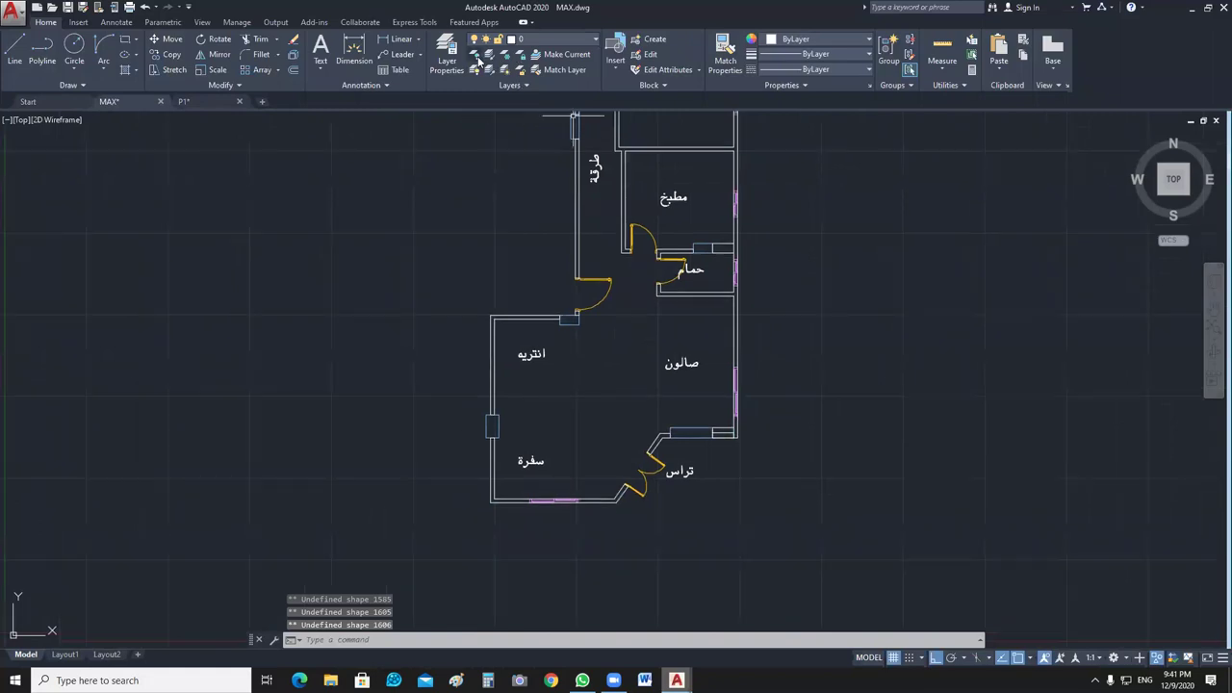
Turn off the inner walls' layer by picking one of the walls.
left_click(481, 61)
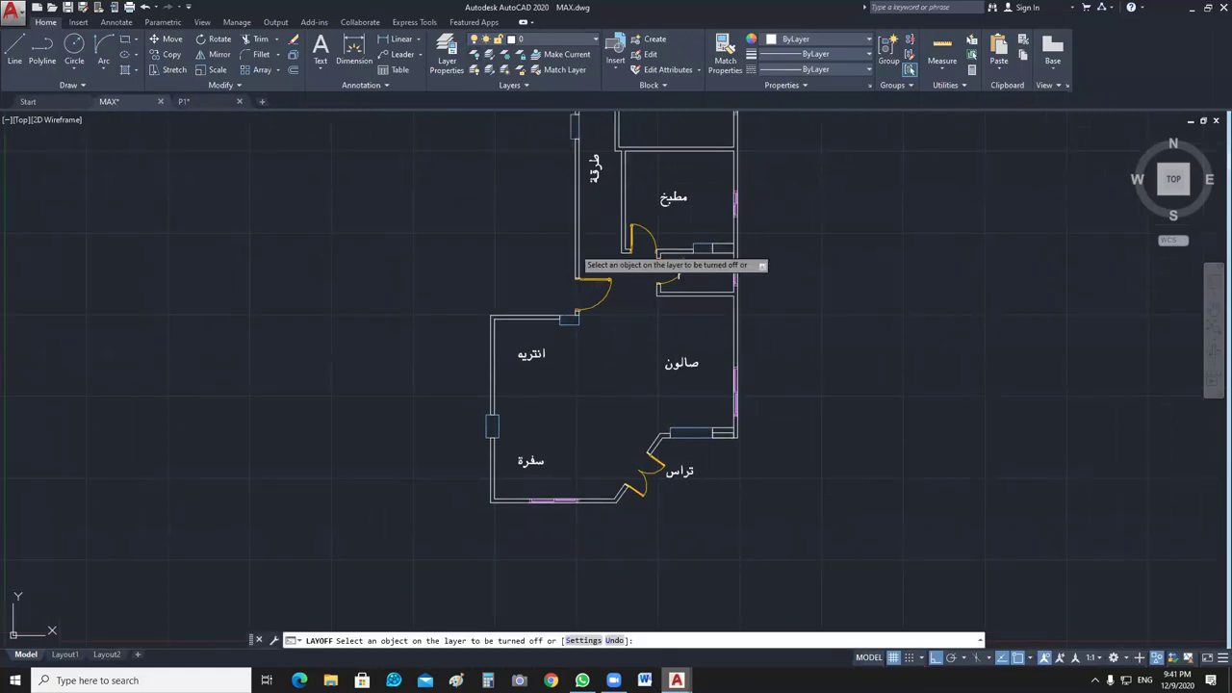
left_click(575, 265)
middle_click_drag(778, 202, 785, 369)
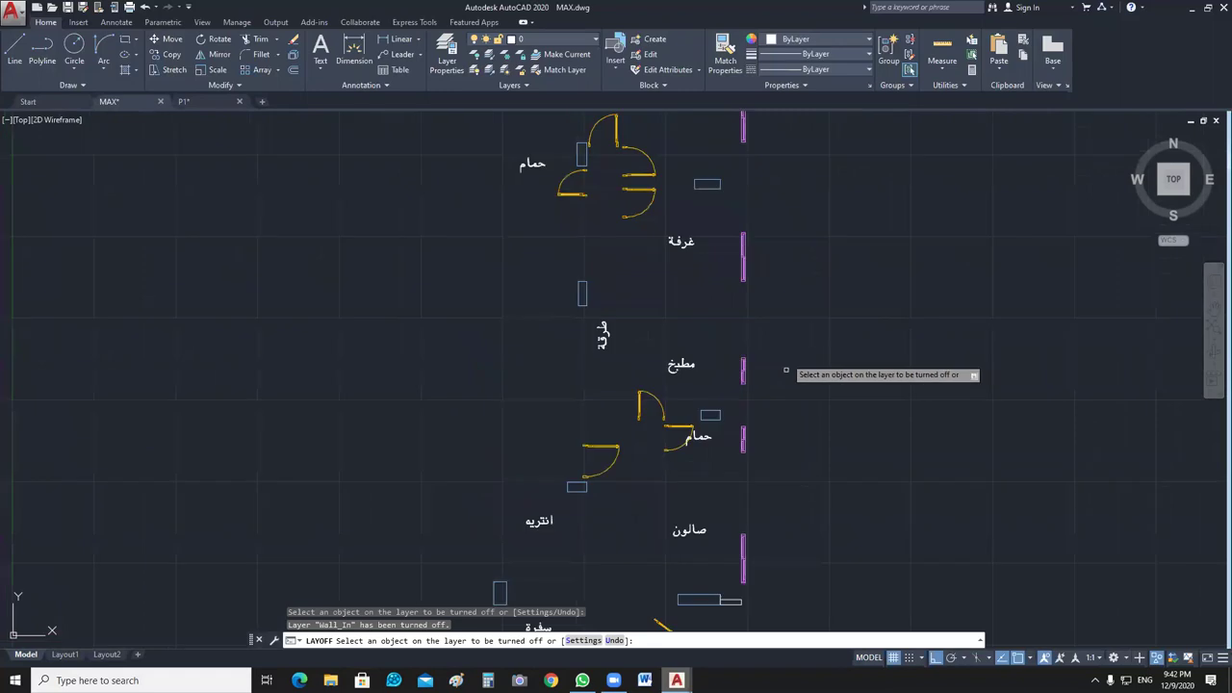
middle_click_drag(786, 250, 785, 396)
key("Escape")
scroll(696, 407, "down", 3)
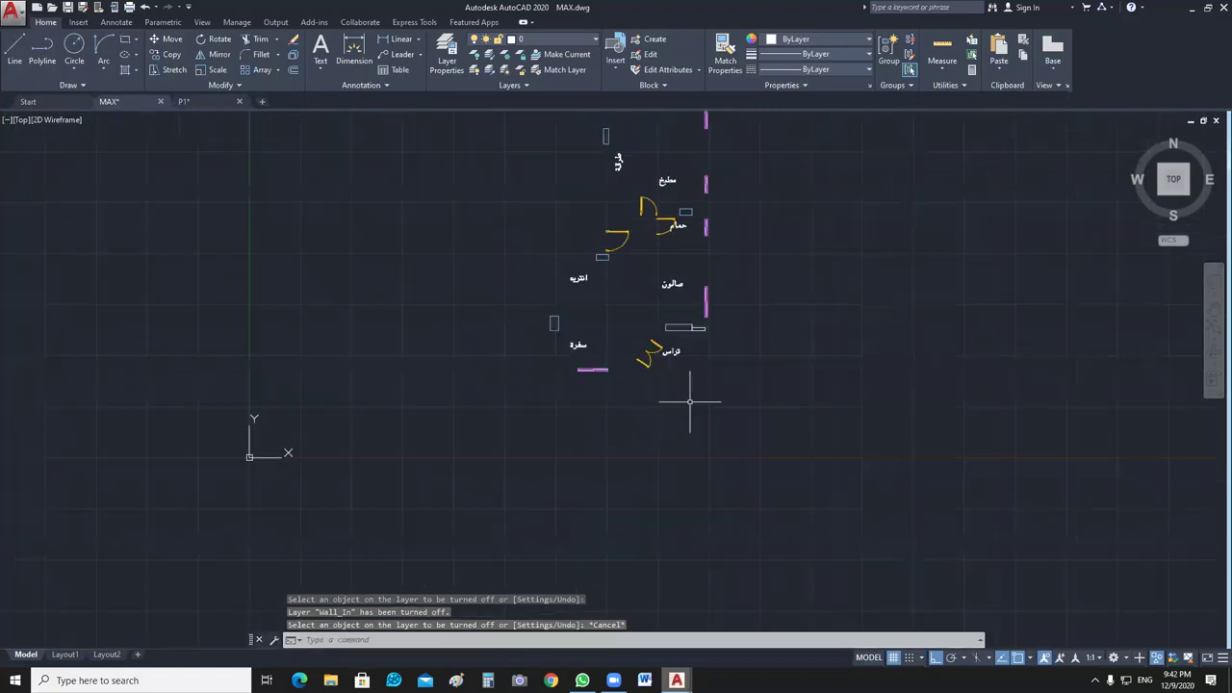
scroll(729, 427, "up", 8)
Move the small rectangle beside the terrace onto the hidden Wall_In layer.
left_click(765, 316)
left_click(731, 378)
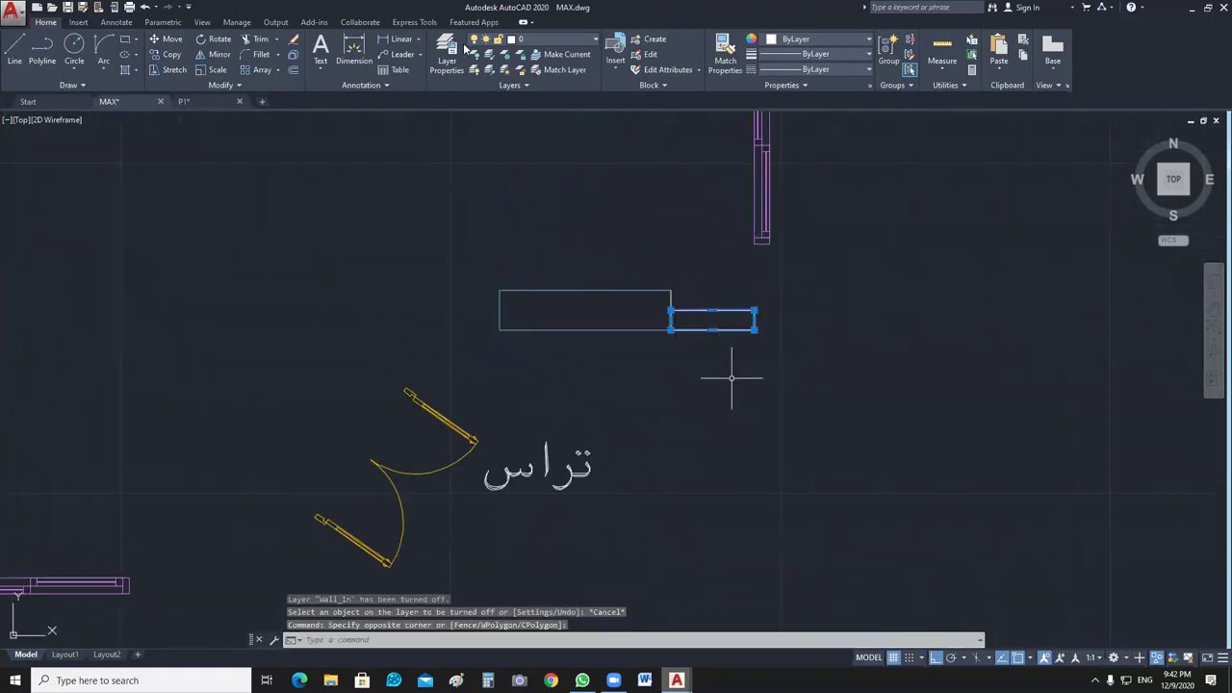
left_click(578, 39)
left_click(554, 301)
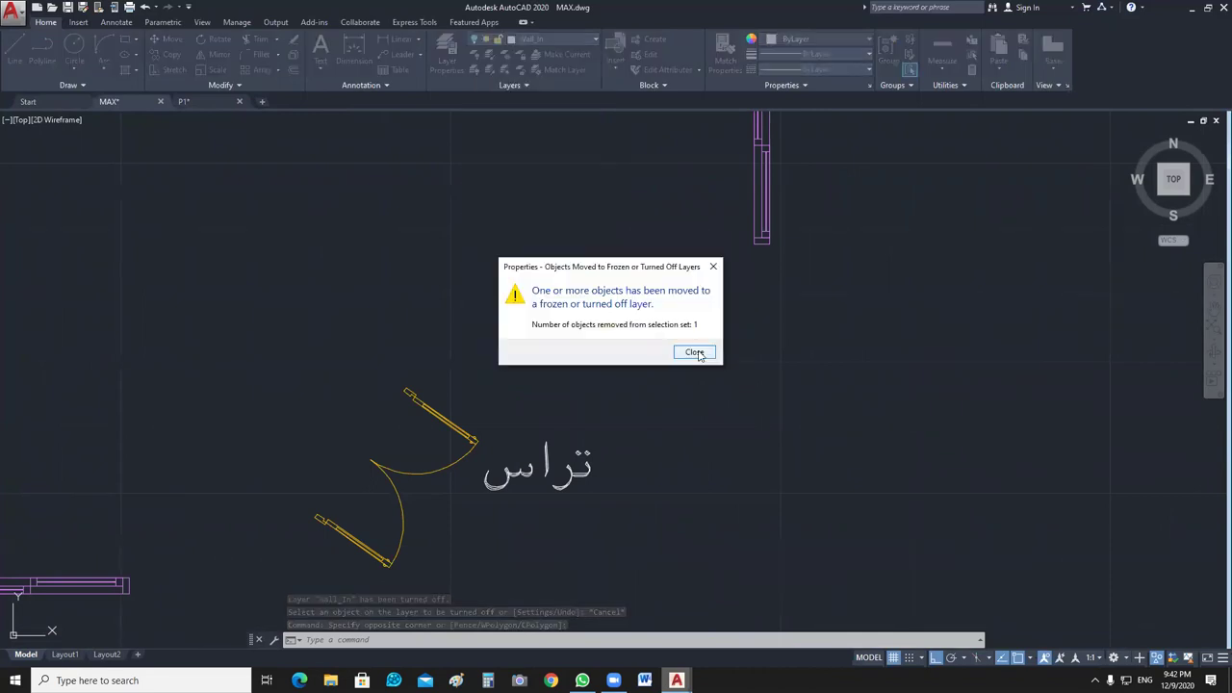
left_click(693, 352)
scroll(680, 339, "down", 2)
scroll(680, 339, "down", 4)
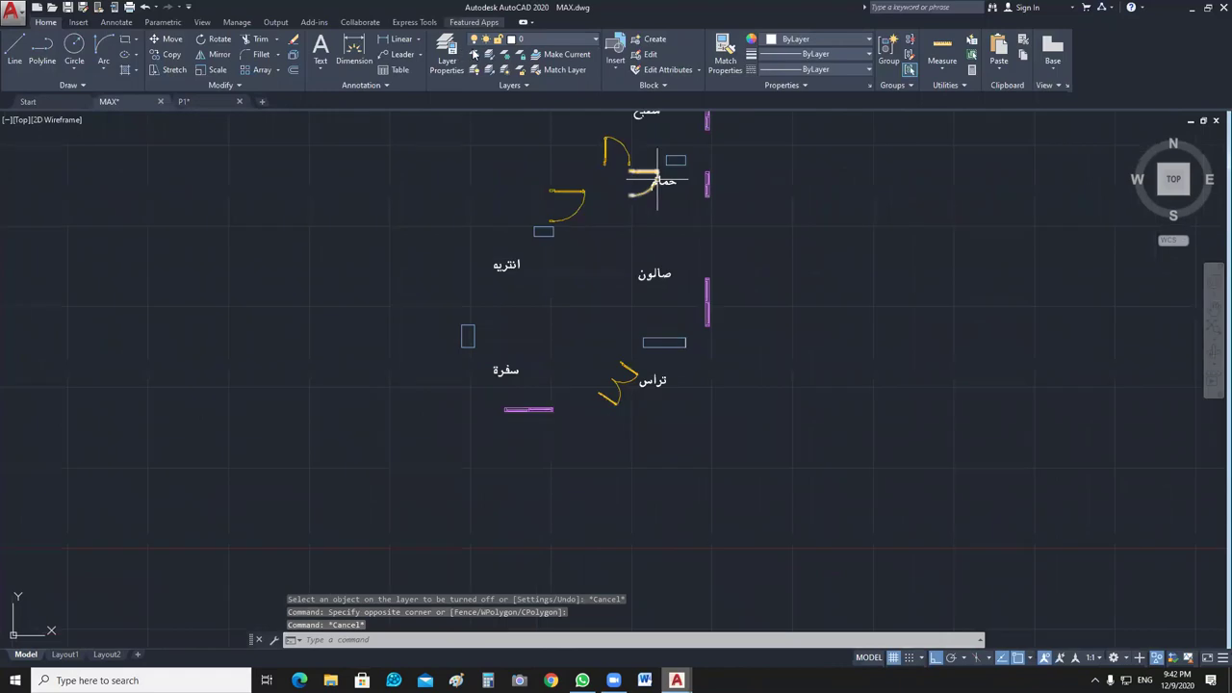
Pick the purple wall to hide its layer, declining to turn off current layer 0.
key("Return")
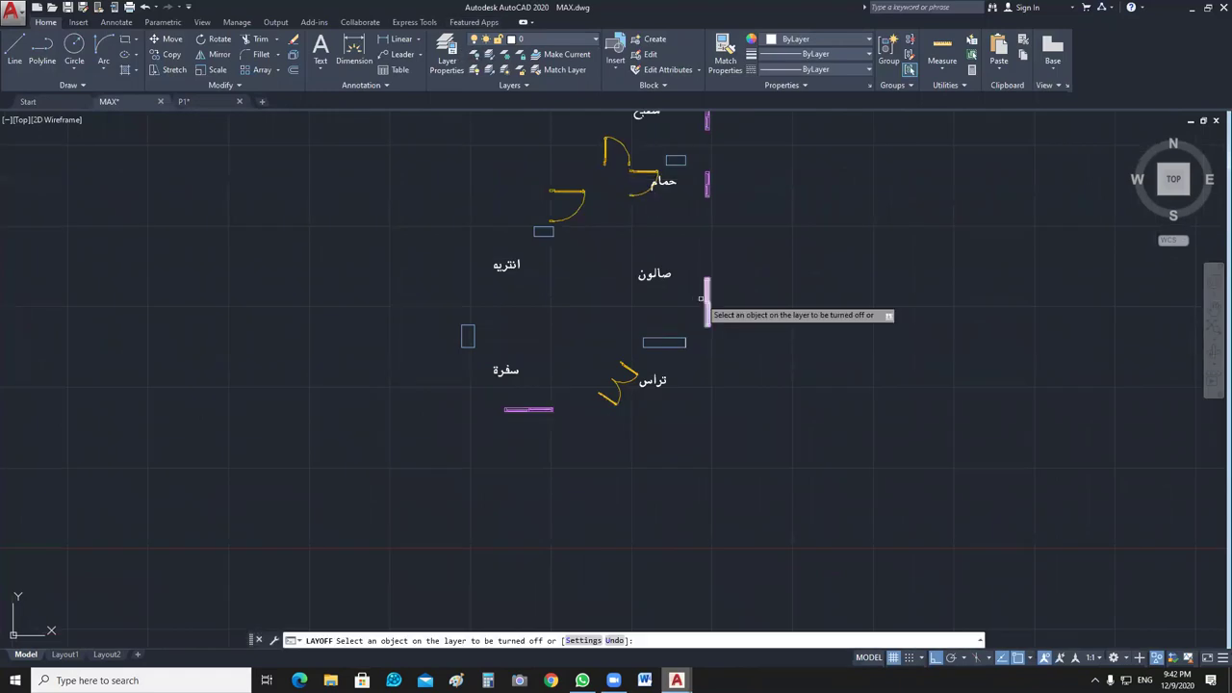
left_click(706, 300)
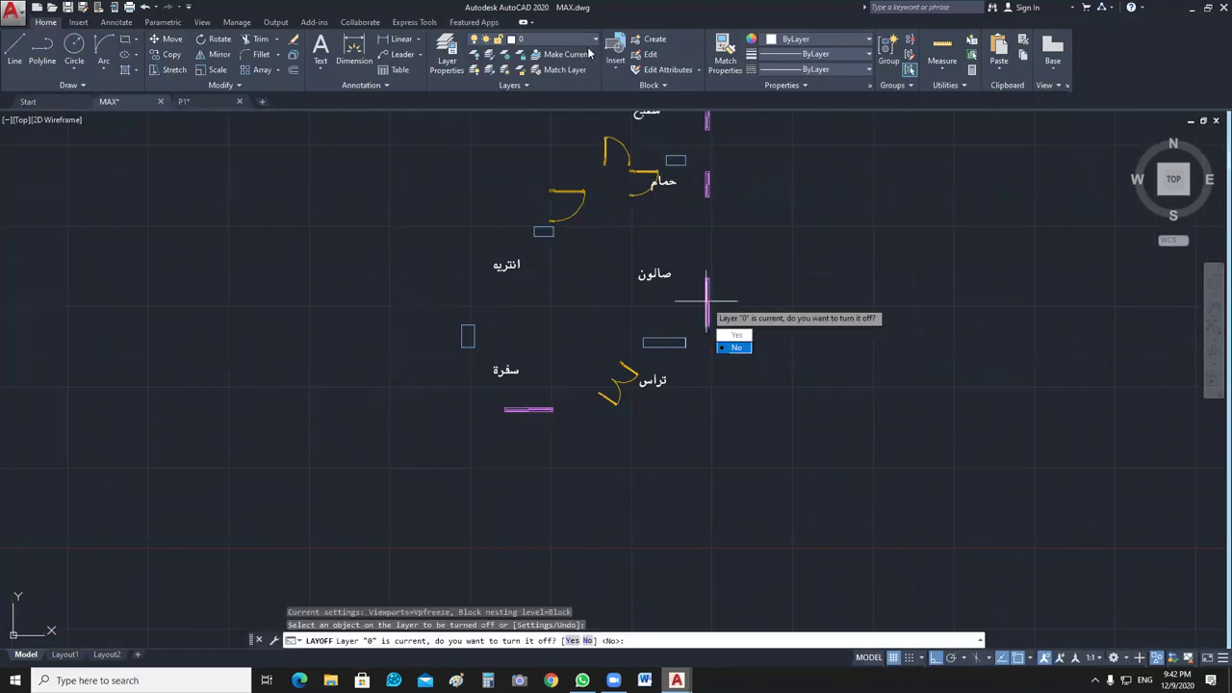
type("n")
key("Return")
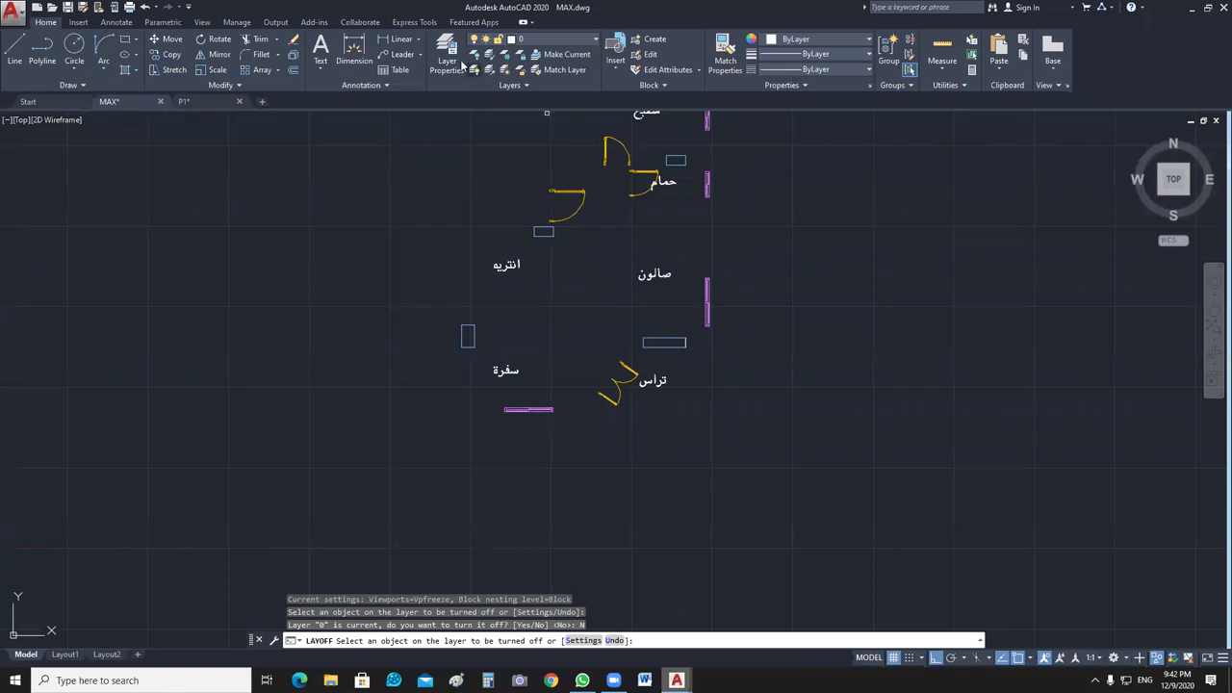
key("Escape")
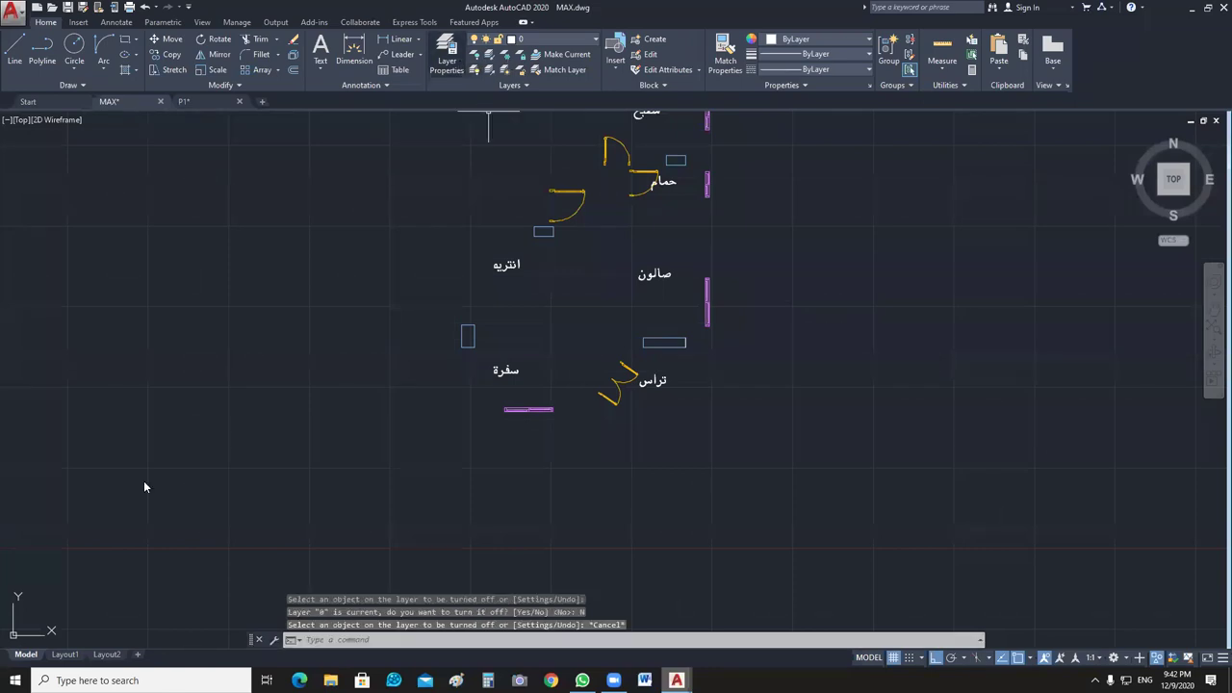
type("la")
key("Return")
Turn off the WIN, A-DOOR, COL and TEXT layers to hide windows, doors, columns and labels.
left_click(95, 386)
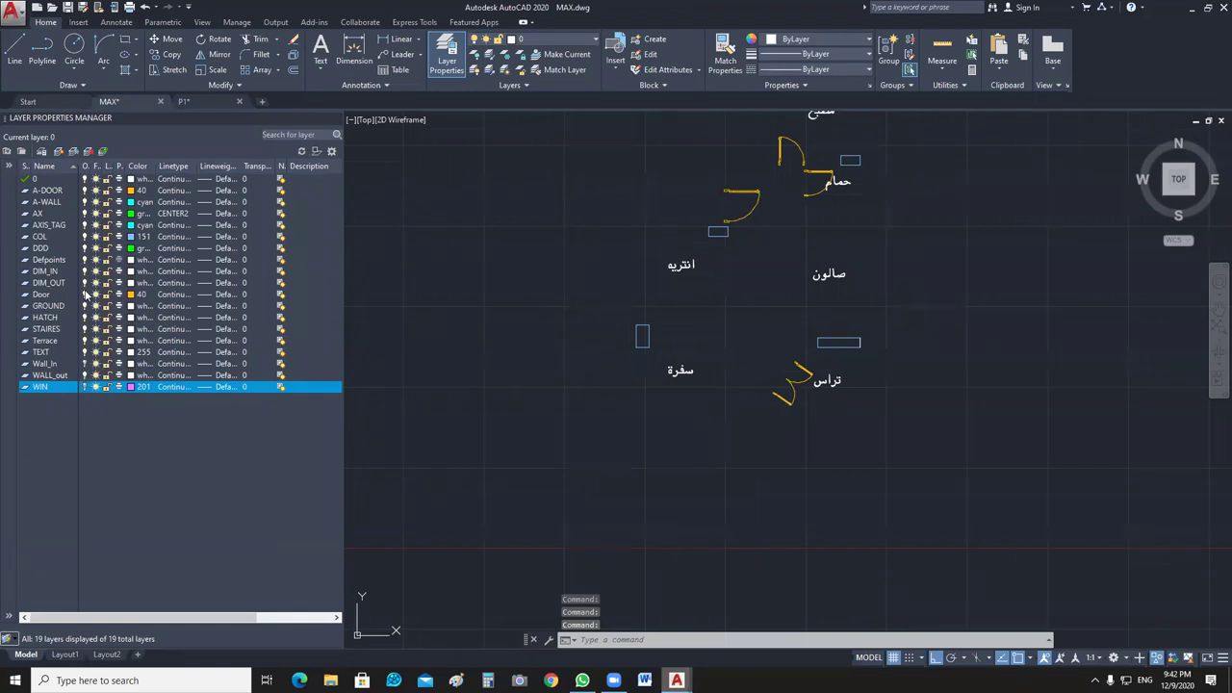
left_click(85, 295)
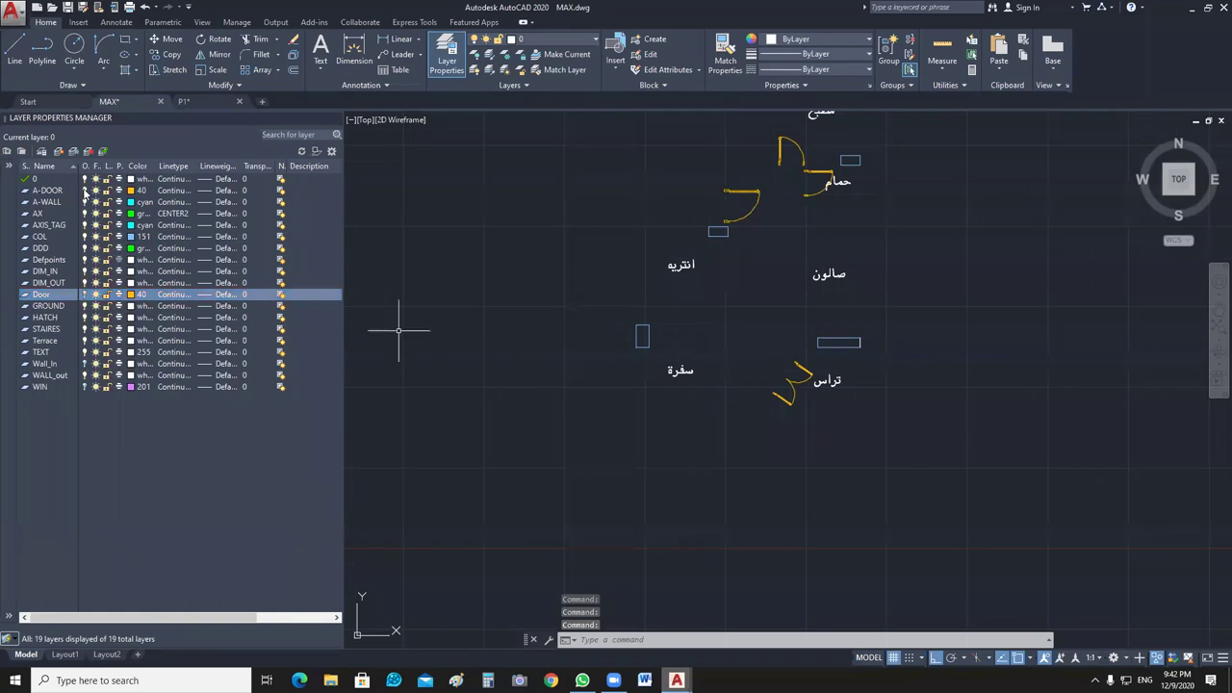
left_click(85, 190)
left_click(674, 494)
middle_click_drag(674, 494, 606, 509)
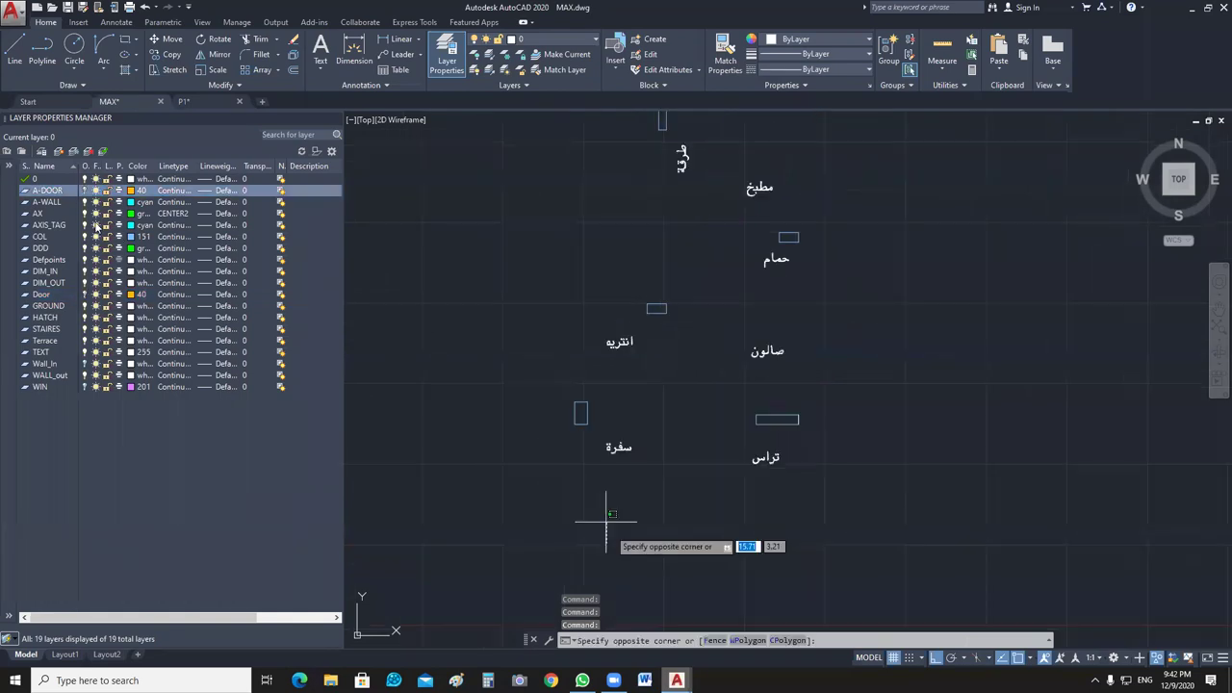
key("Escape")
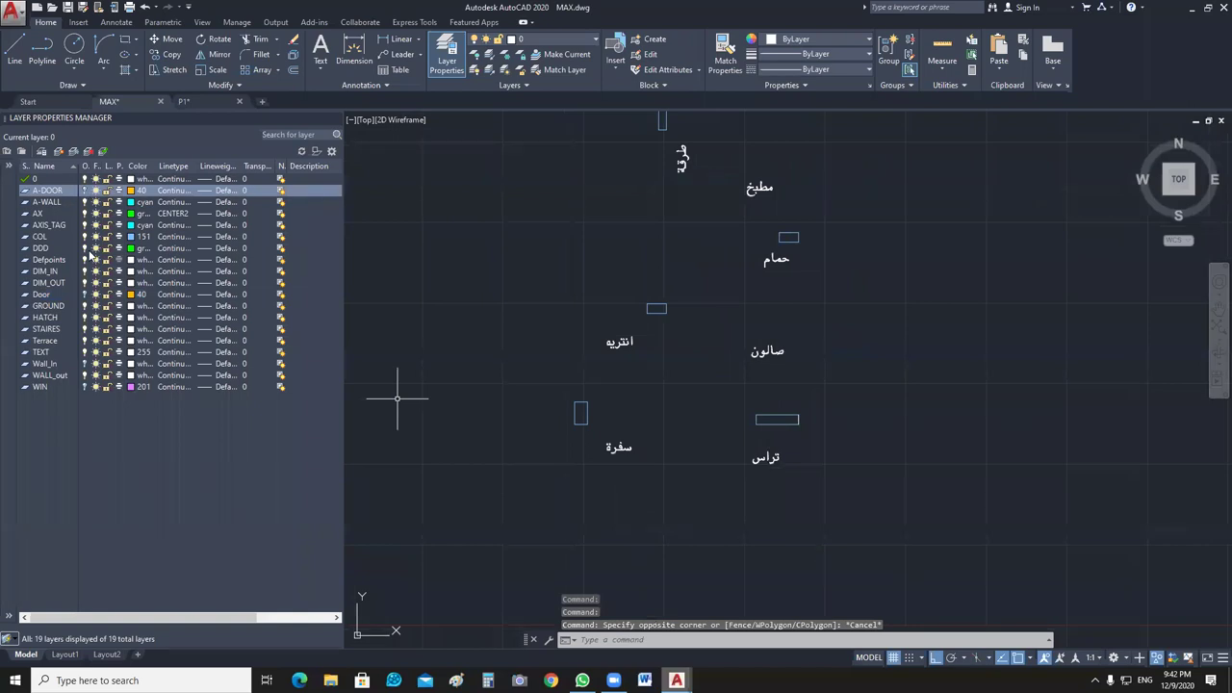
left_click(85, 238)
left_click(84, 237)
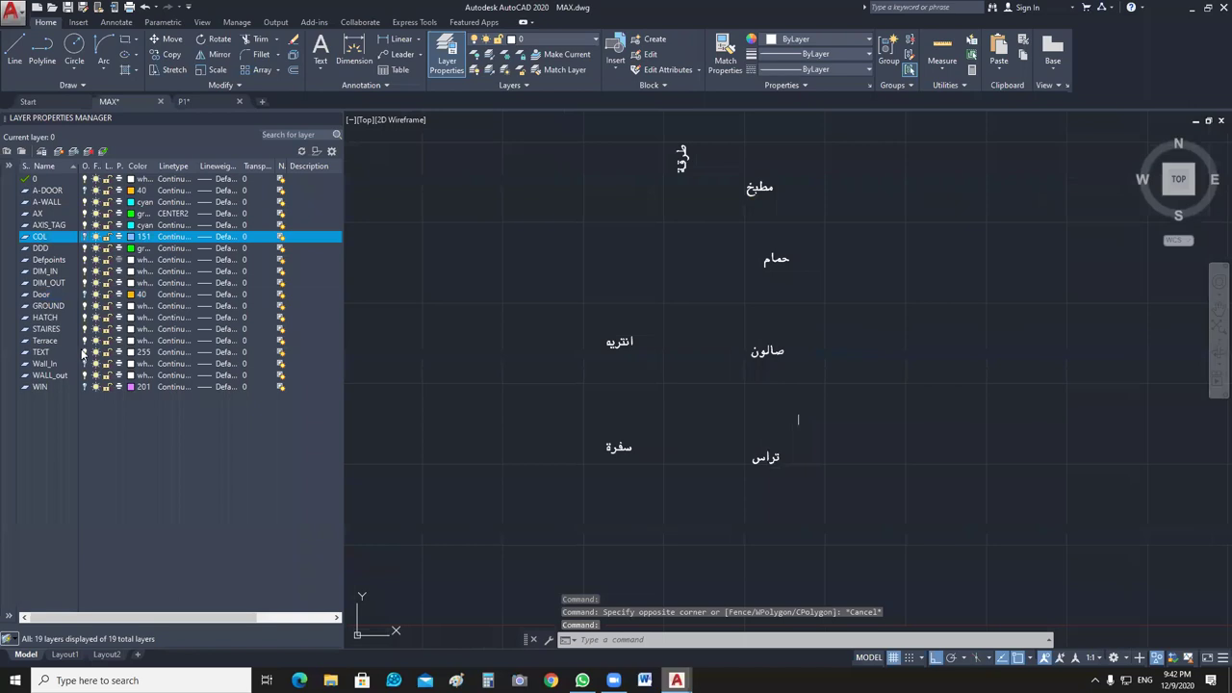
left_click(84, 353)
Erase the stray short vertical line and zoom back out over the plan.
left_click(879, 339)
left_click(746, 431)
key("Delete")
scroll(628, 512, "down", 5)
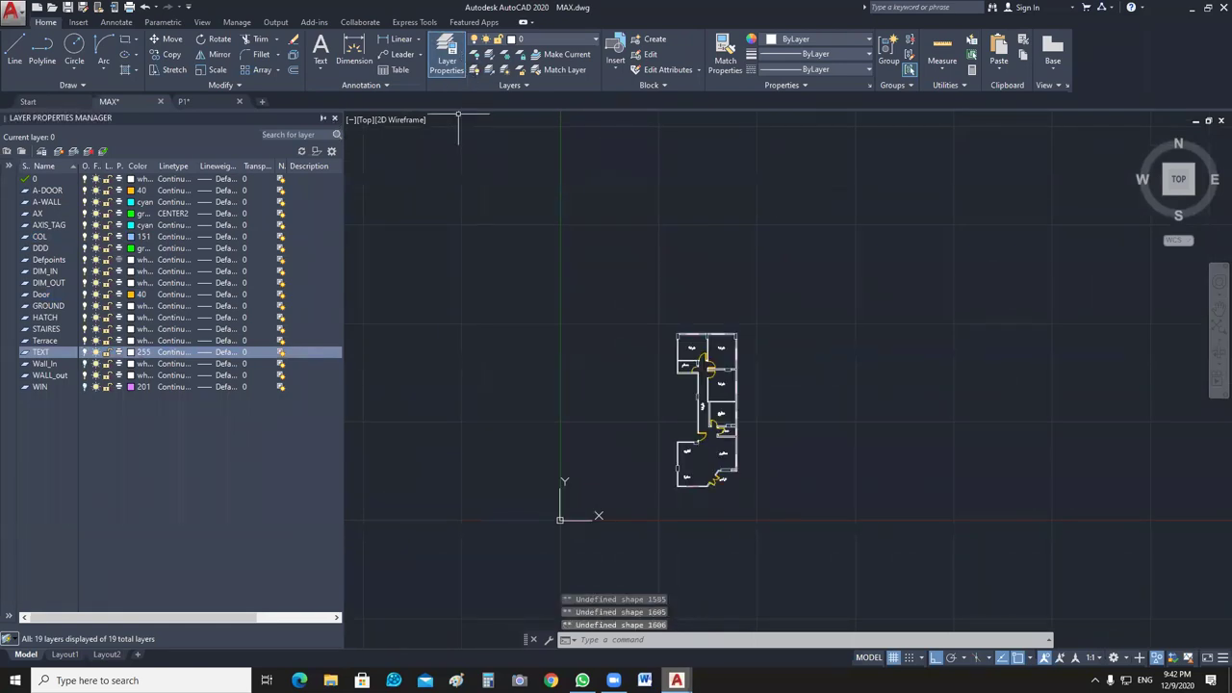
left_click(334, 117)
scroll(458, 539, "up", 2)
Select the whole floor plan and turn all layers back on.
middle_click_drag(702, 336, 707, 357)
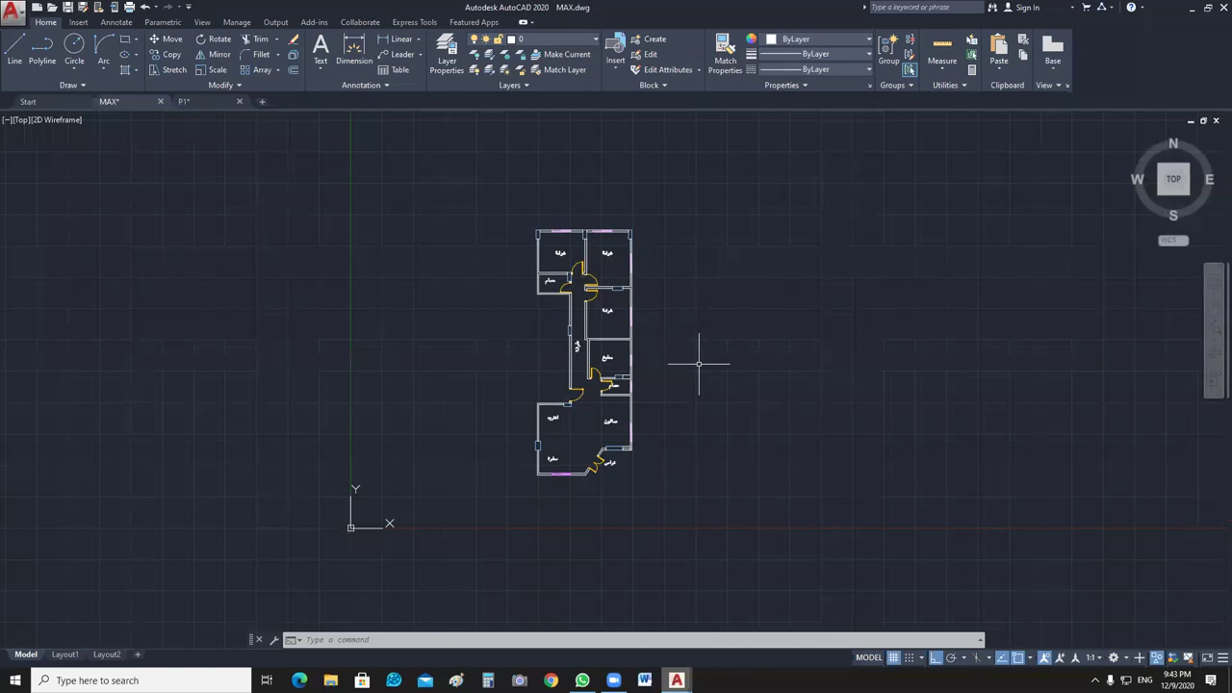
middle_click_drag(774, 408, 838, 420)
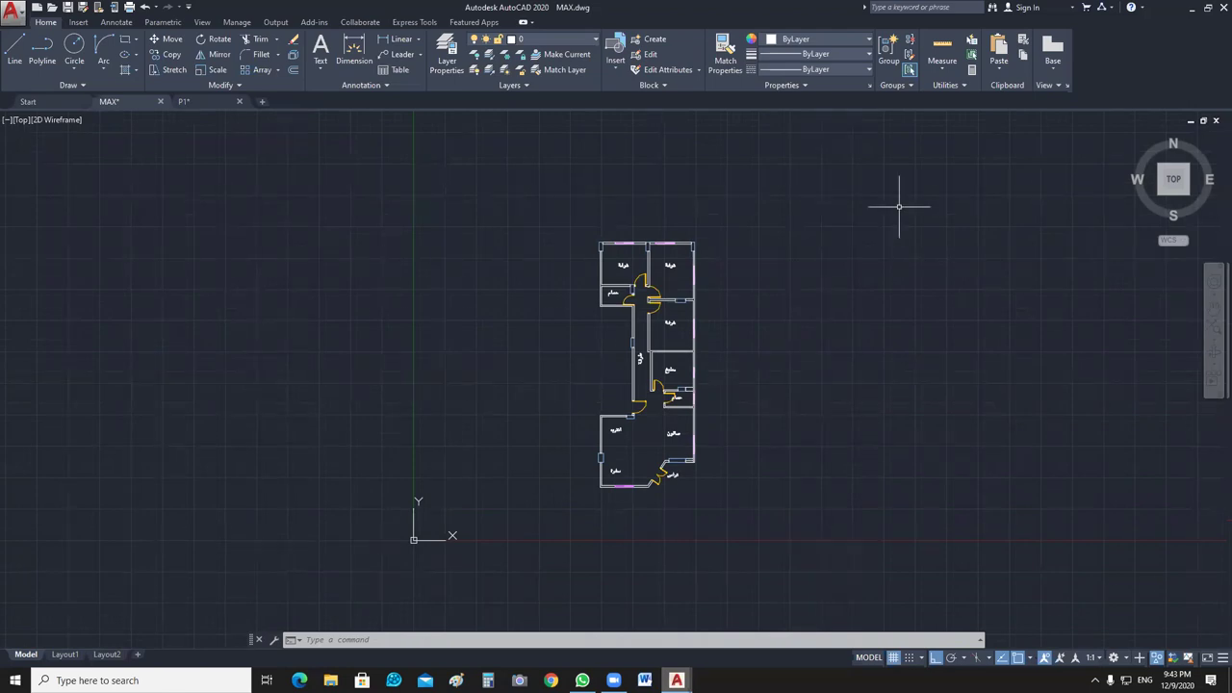
left_click(797, 161)
left_click(518, 577)
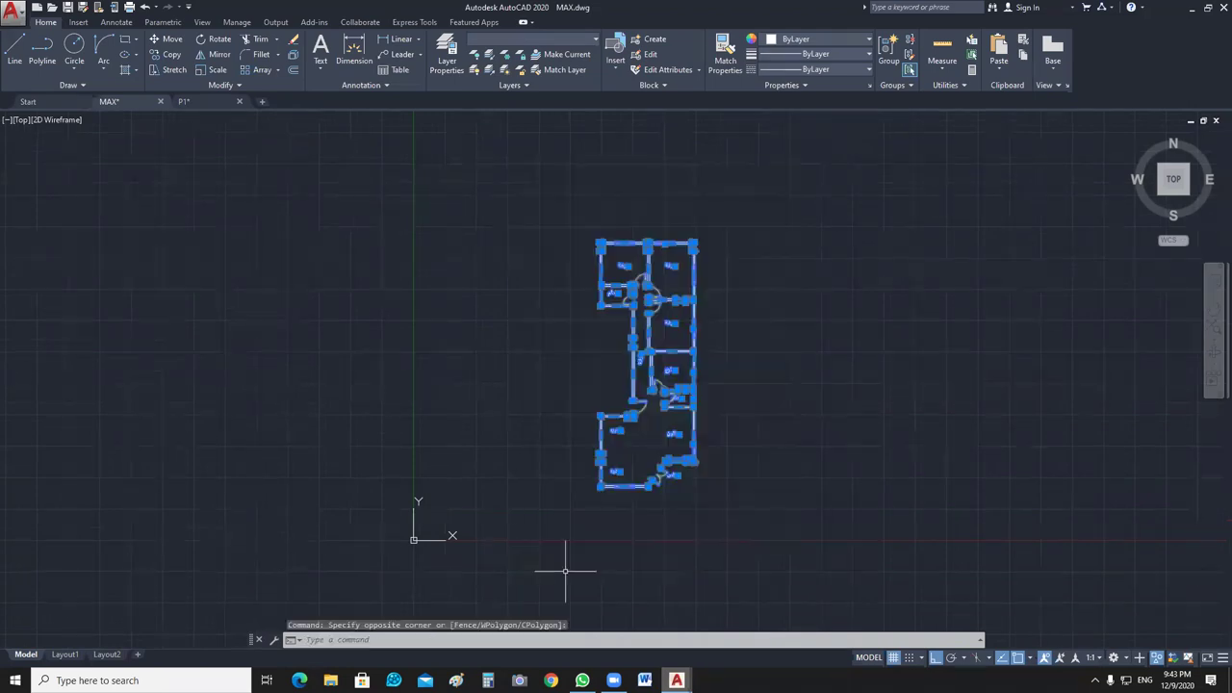
left_click(473, 74)
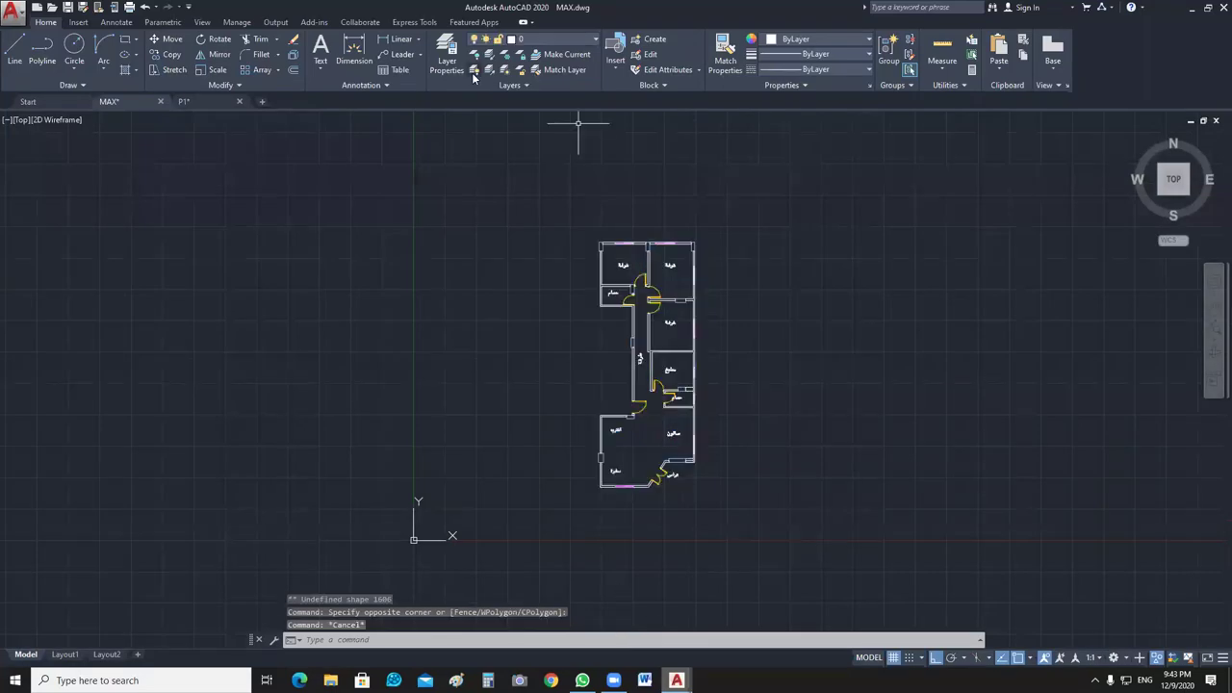
End object isolation so every object around the reception, living room and terrace shows.
right_click(756, 211)
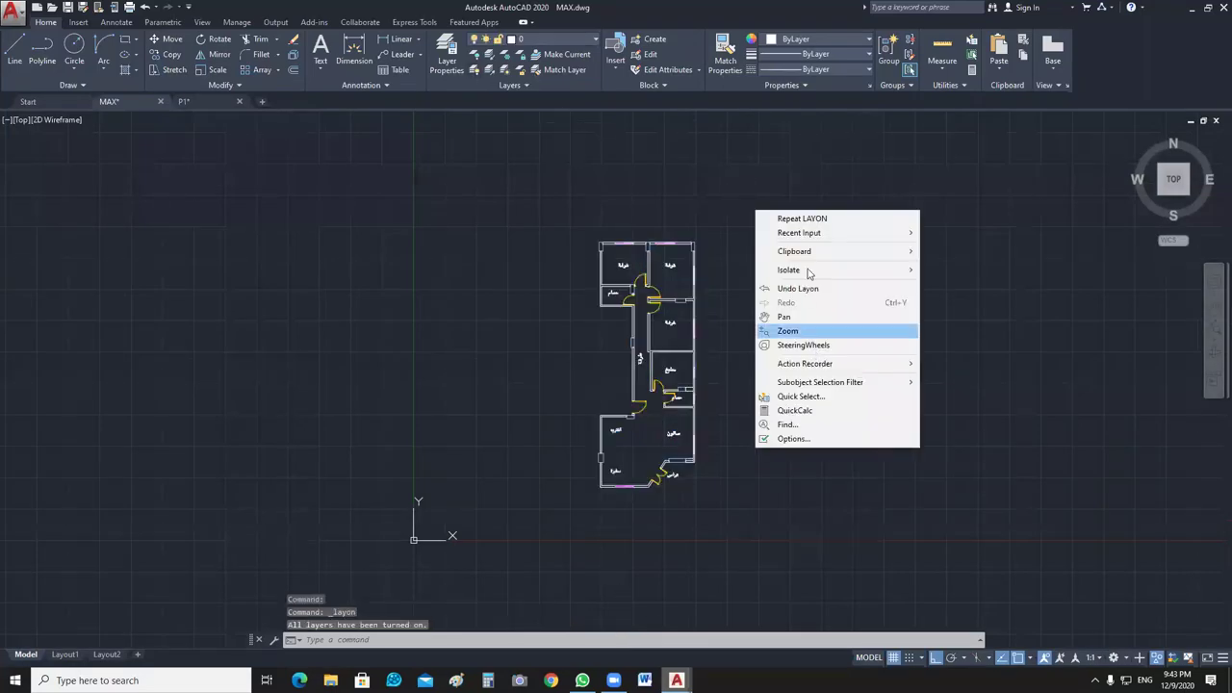
left_click(997, 306)
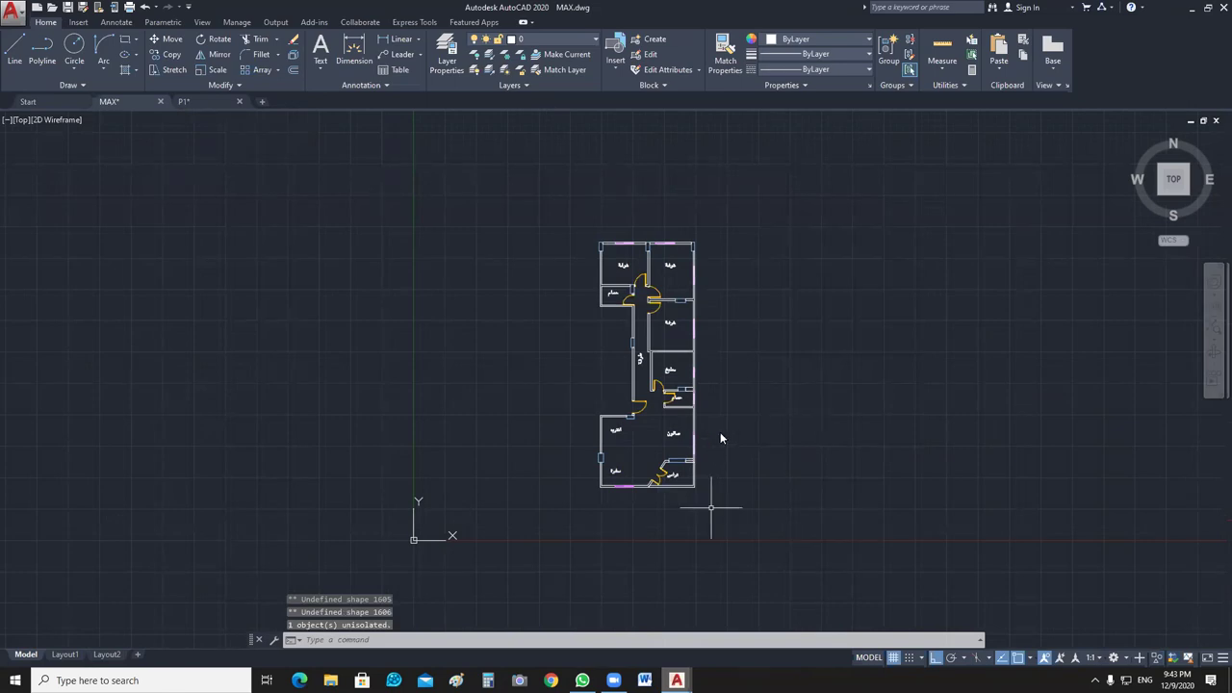
left_click(711, 507)
scroll(711, 507, "up", 5)
scroll(683, 416, "up", 5)
scroll(759, 499, "down", 5)
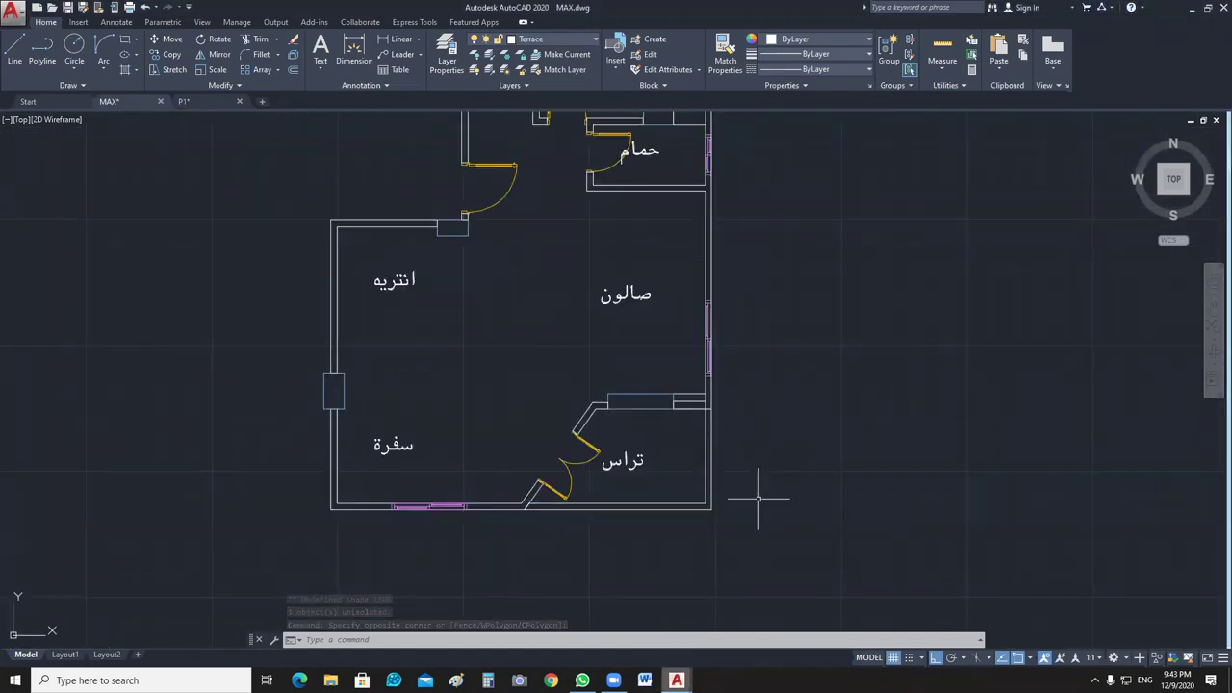
Select the whole plan and twice start moving it from its bottom-left corner, cancelling both times.
key("Escape")
key("Escape")
scroll(759, 499, "down", 5)
left_click(831, 132)
left_click(572, 502)
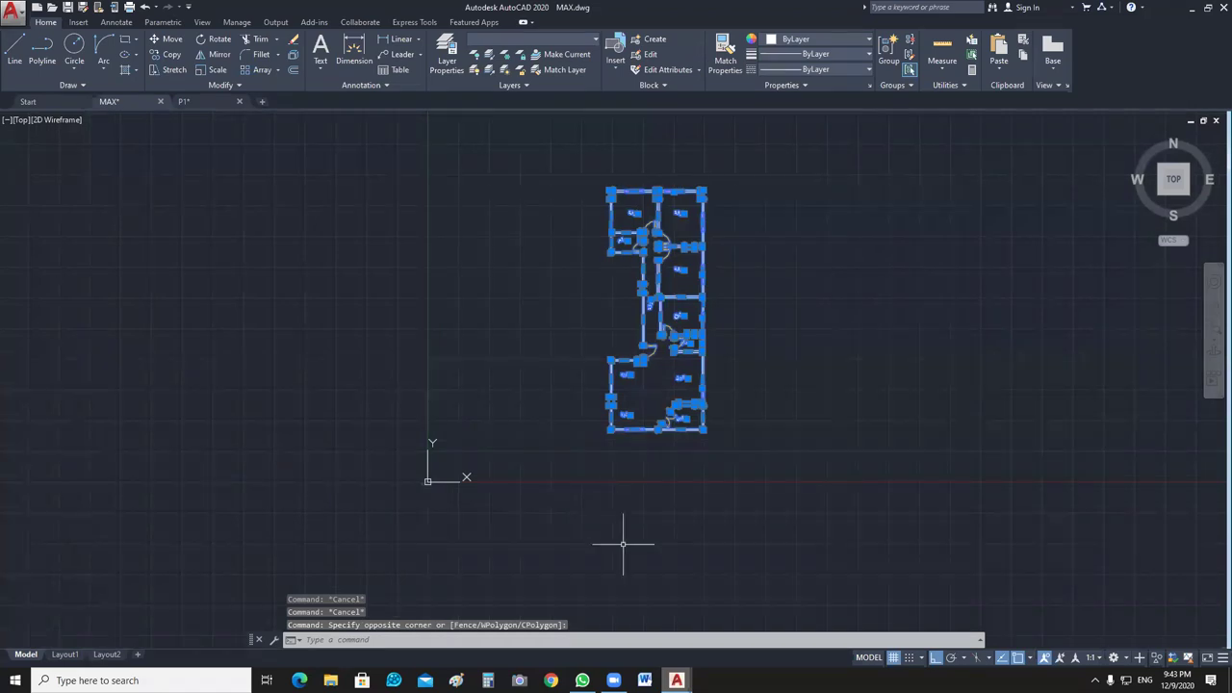
type("m")
key("Return")
scroll(606, 462, "up", 4)
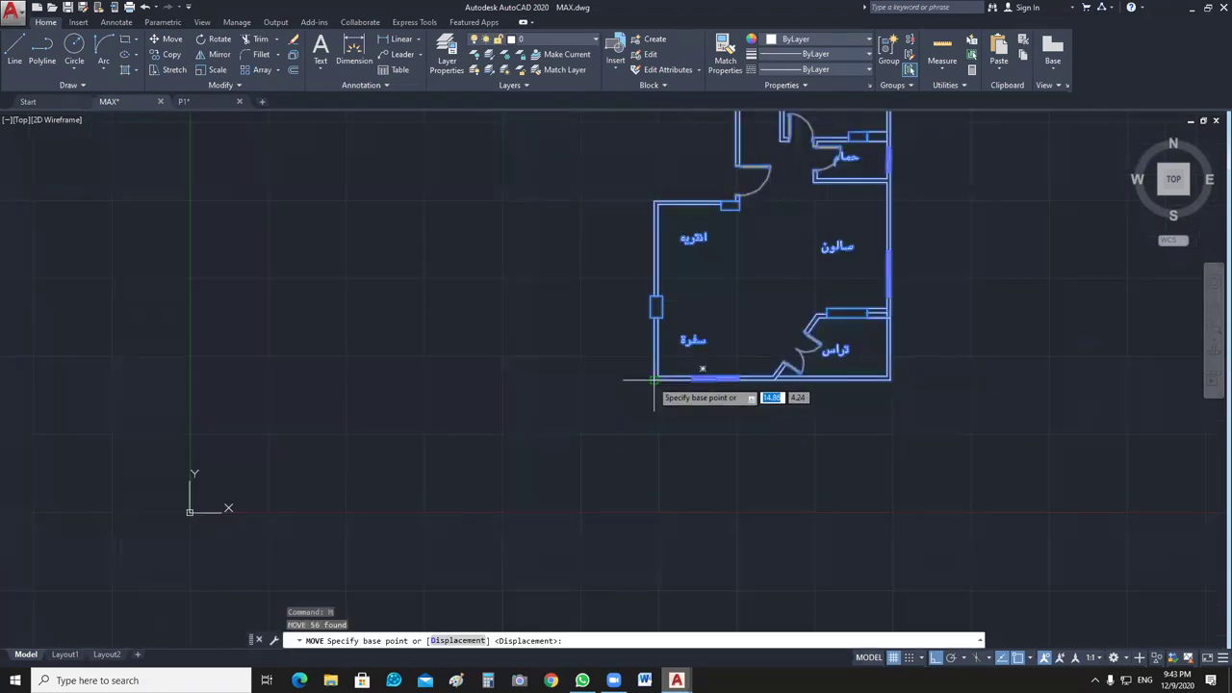
left_click(663, 385)
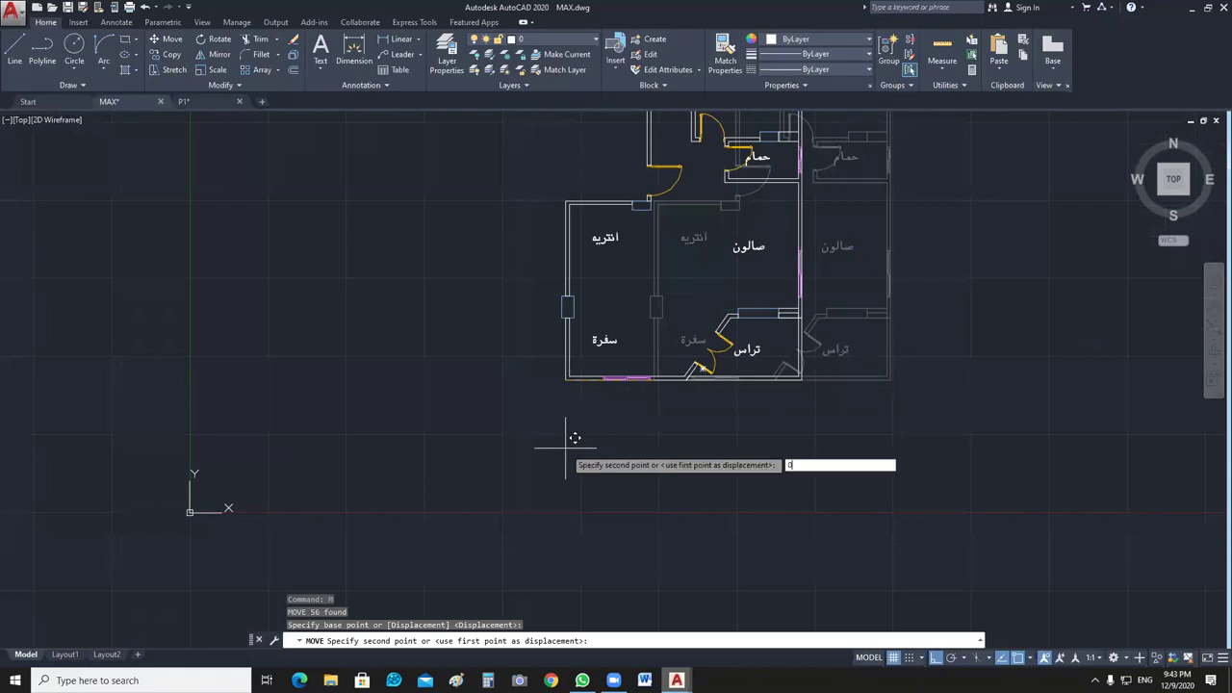
key("Escape")
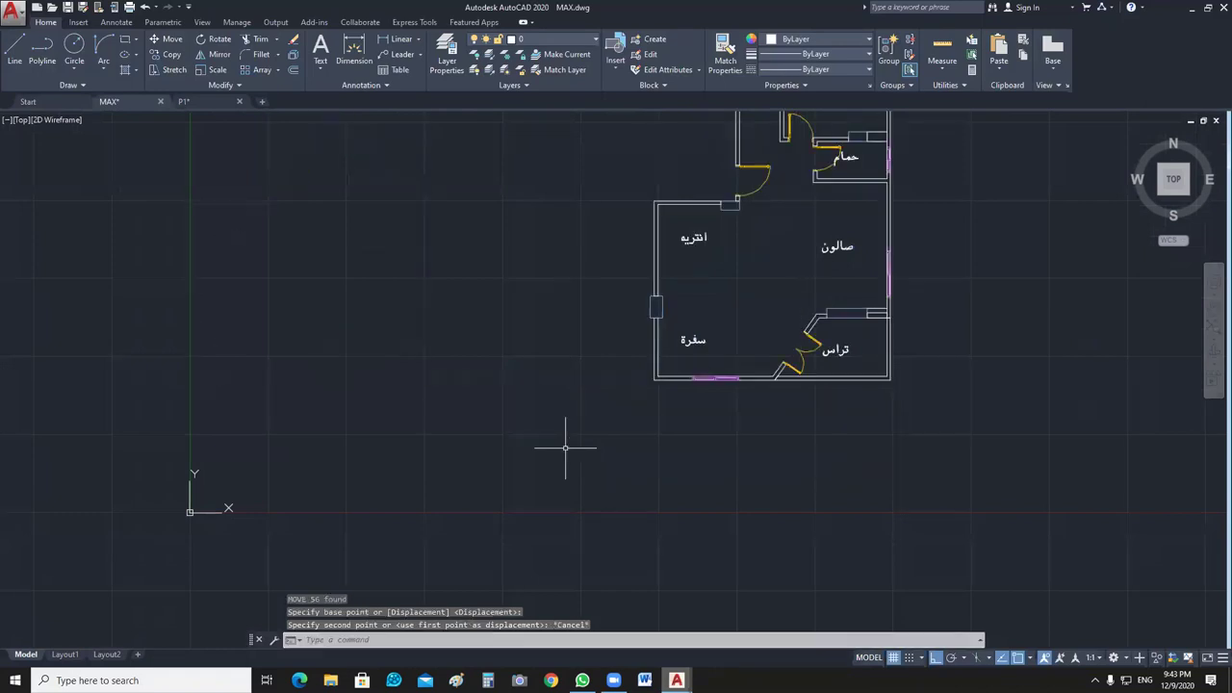
key("Escape")
scroll(916, 469, "down", 4)
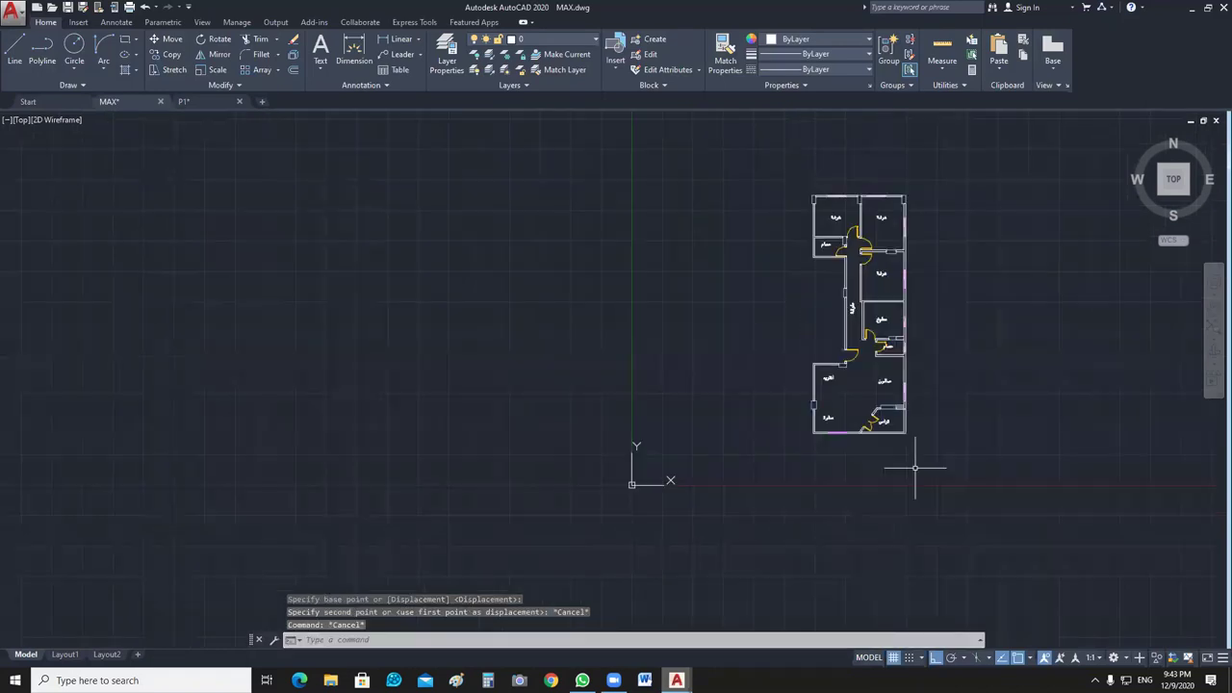
scroll(916, 469, "down", 2)
left_click_drag(915, 469, 759, 513)
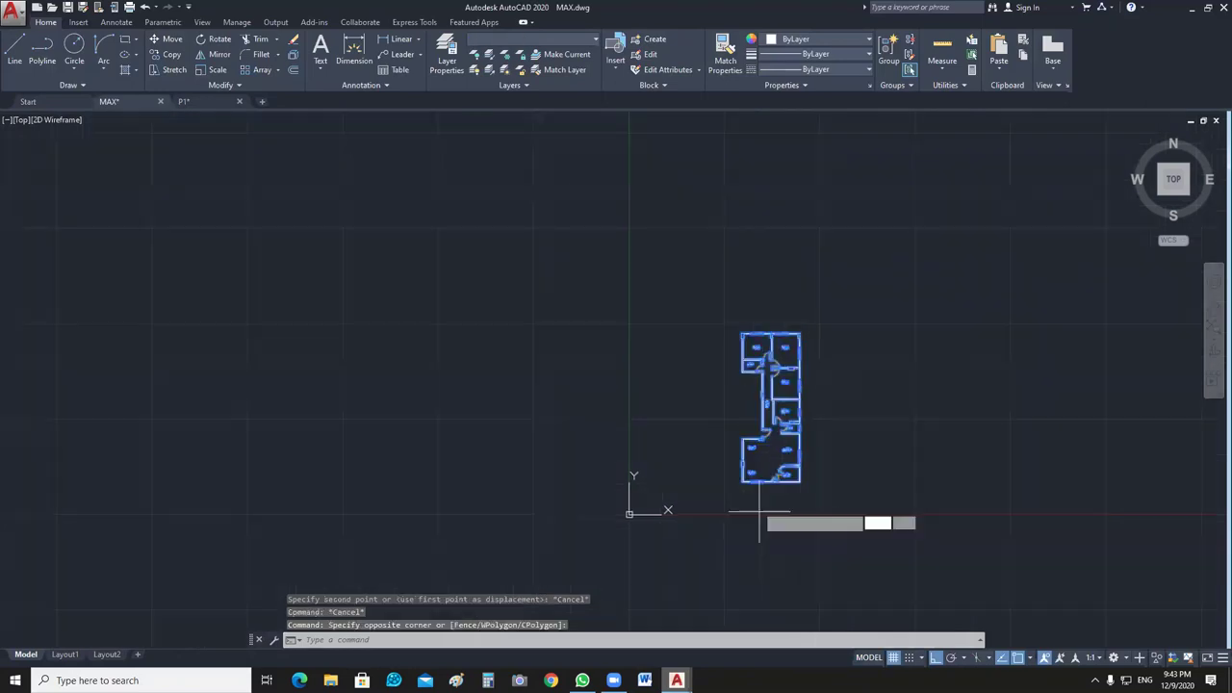
scroll(749, 491, "up", 4)
type("m")
key("Return")
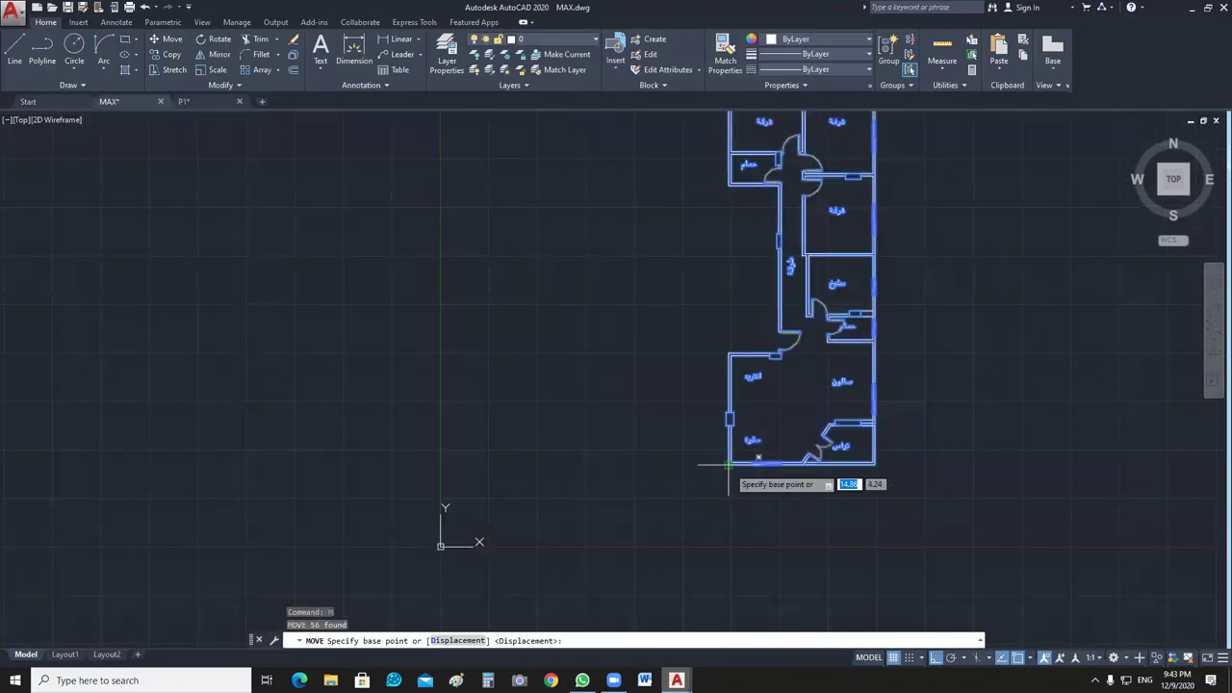
left_click(729, 466)
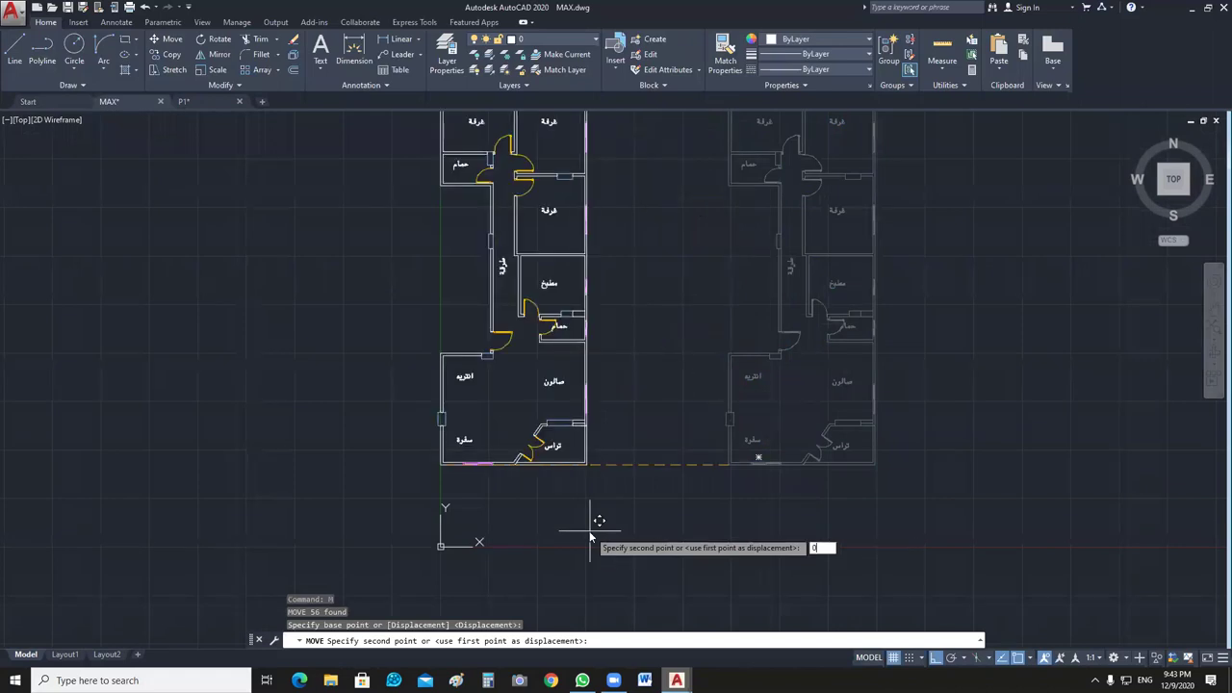
key("Escape")
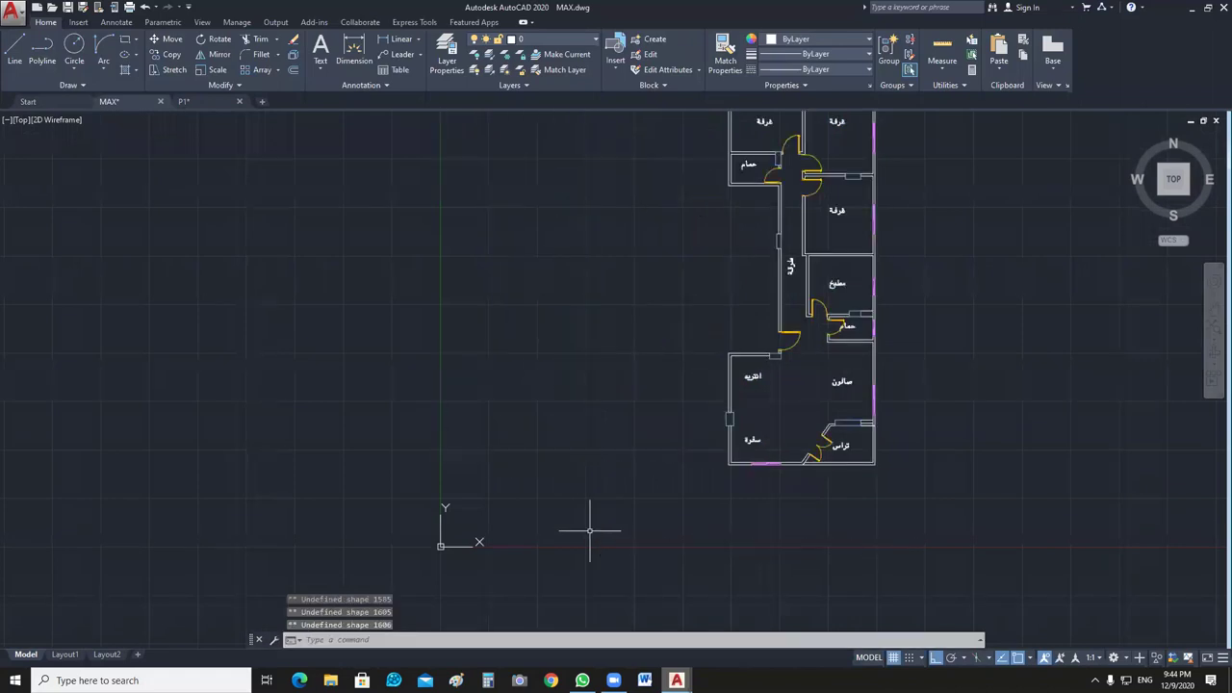
Move the whole plan so its bottom-left corner lands on the origin 0,0.
scroll(808, 496, "down", 4)
left_click(881, 292)
left_click(715, 544)
type("m")
key("Return")
scroll(763, 506, "up", 4)
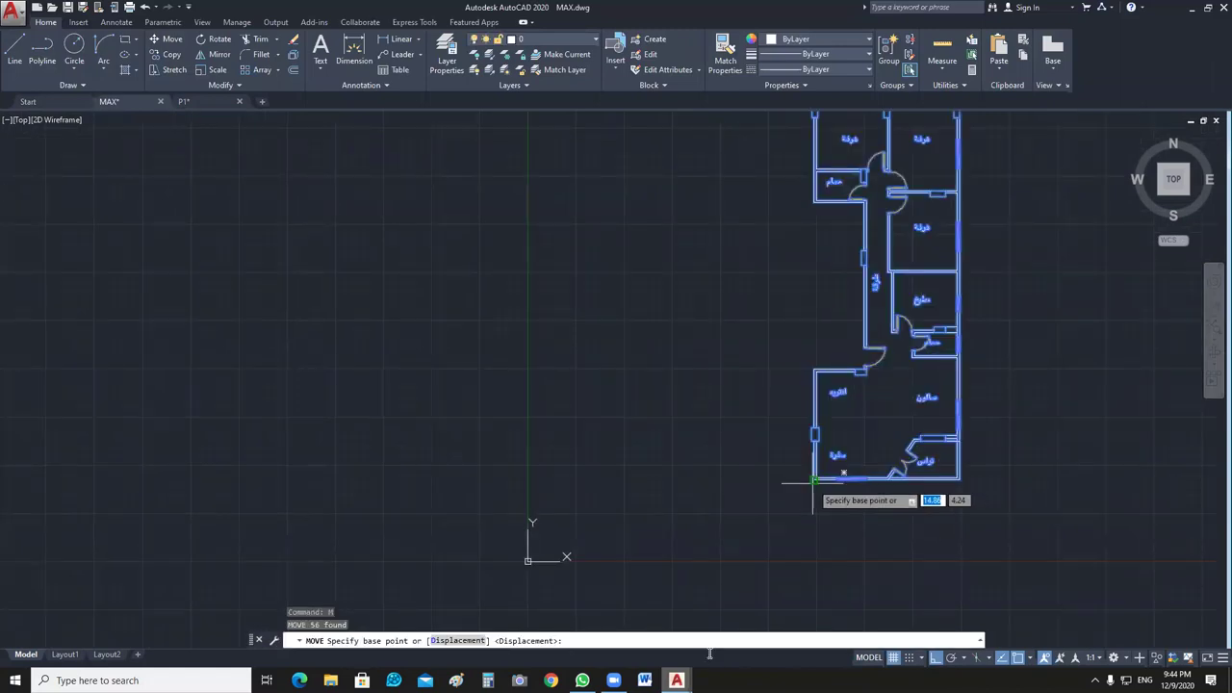
left_click(813, 481)
type("0,0")
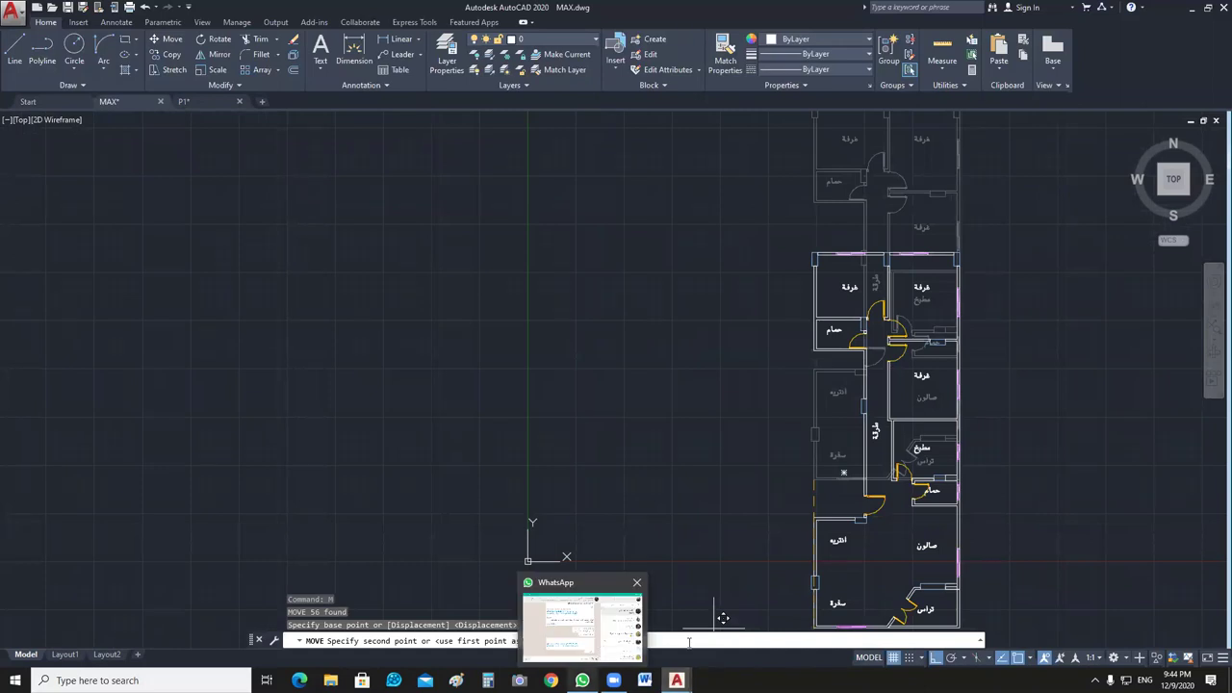
key("Return")
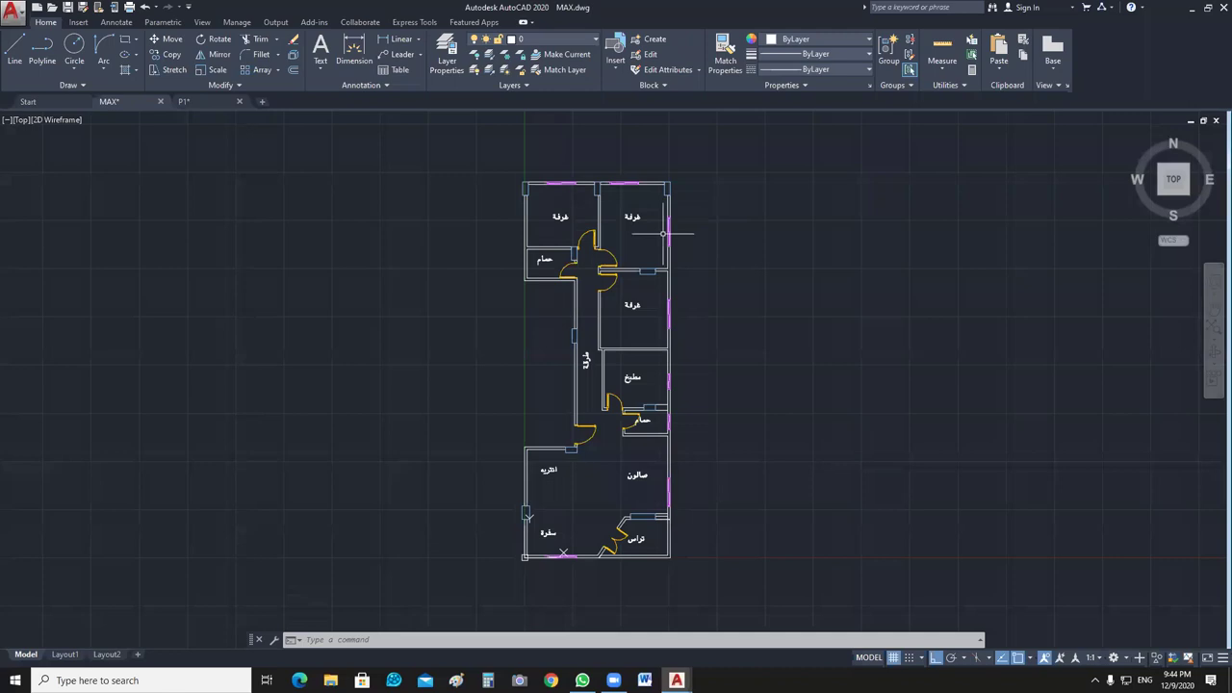
scroll(663, 233, "up", 6)
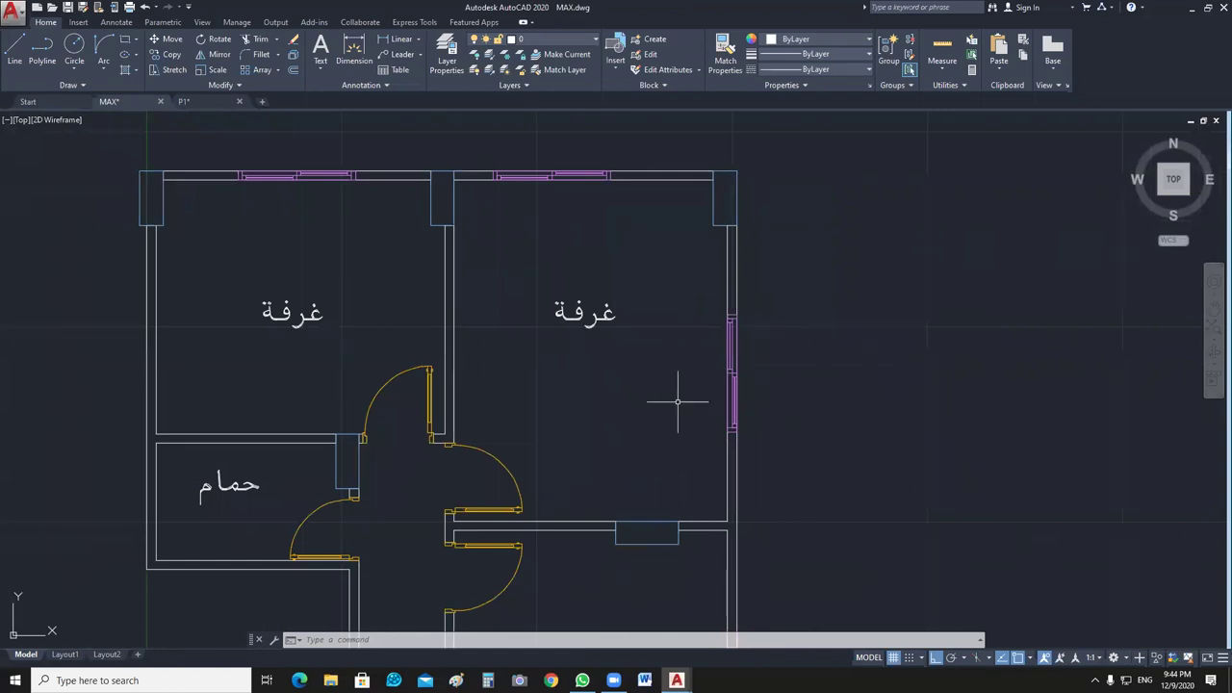
scroll(677, 401, "down", 6)
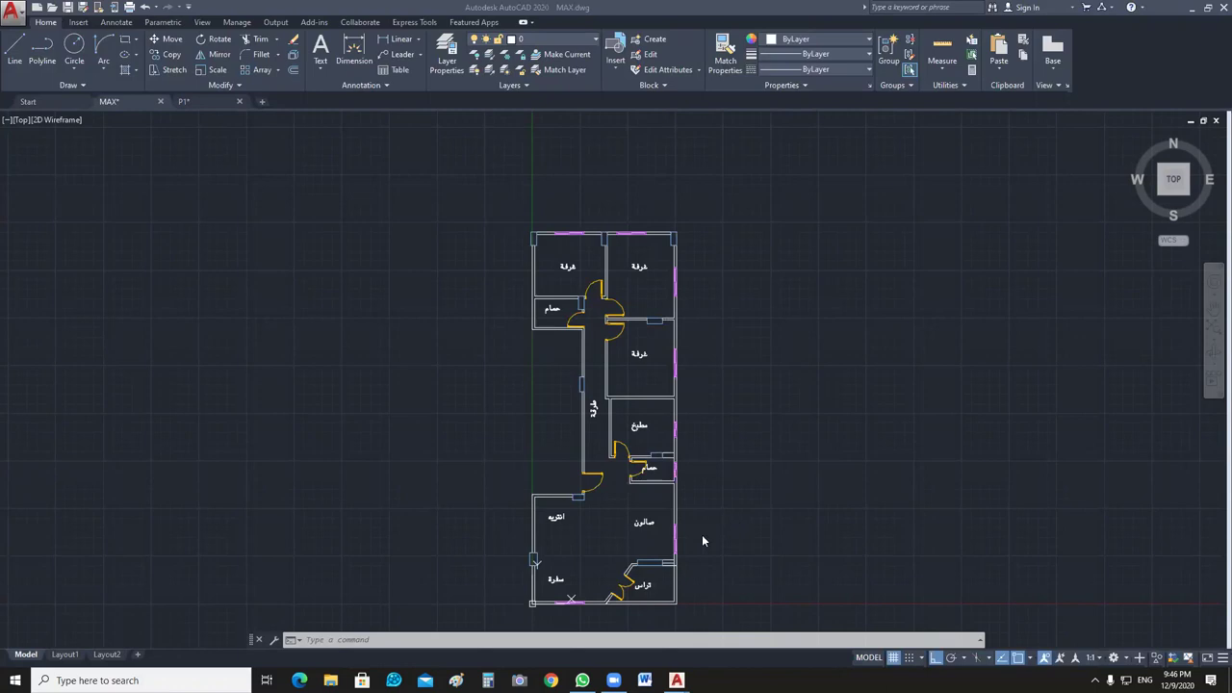
middle_click_drag(665, 552, 743, 518)
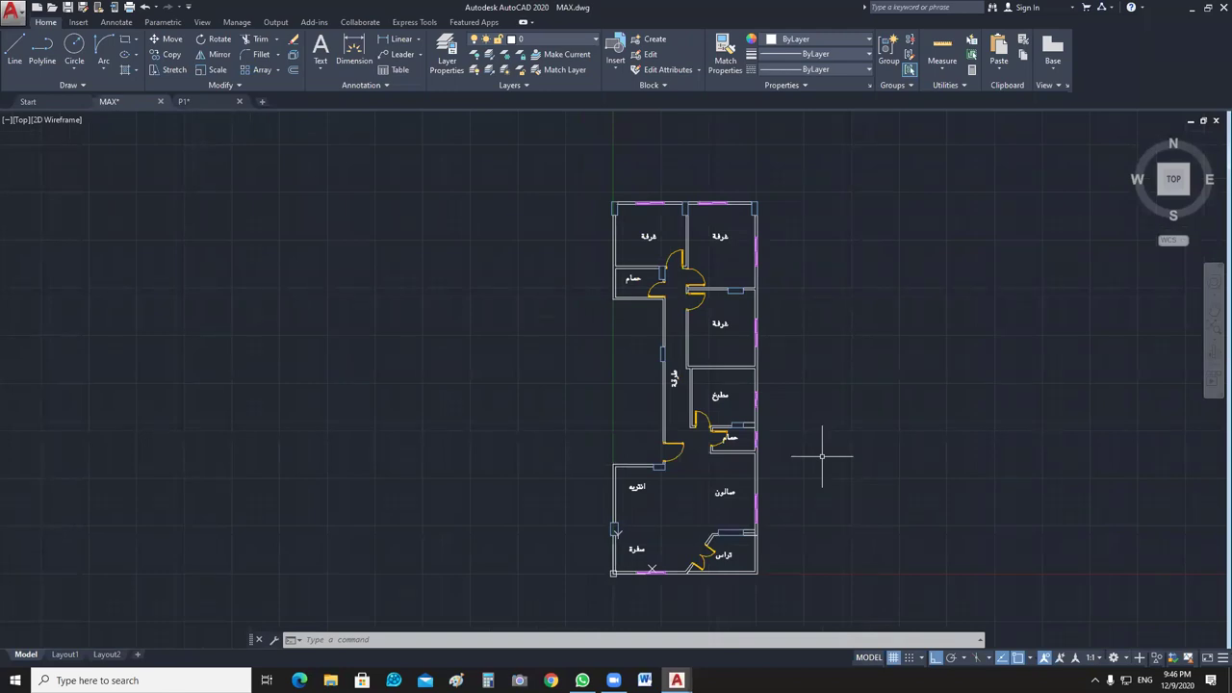
scroll(730, 242, "up", 5)
Add the 3.32 bedroom width dimension and the 1.32 dimension above it.
middle_click_drag(738, 317, 742, 385)
left_click(401, 43)
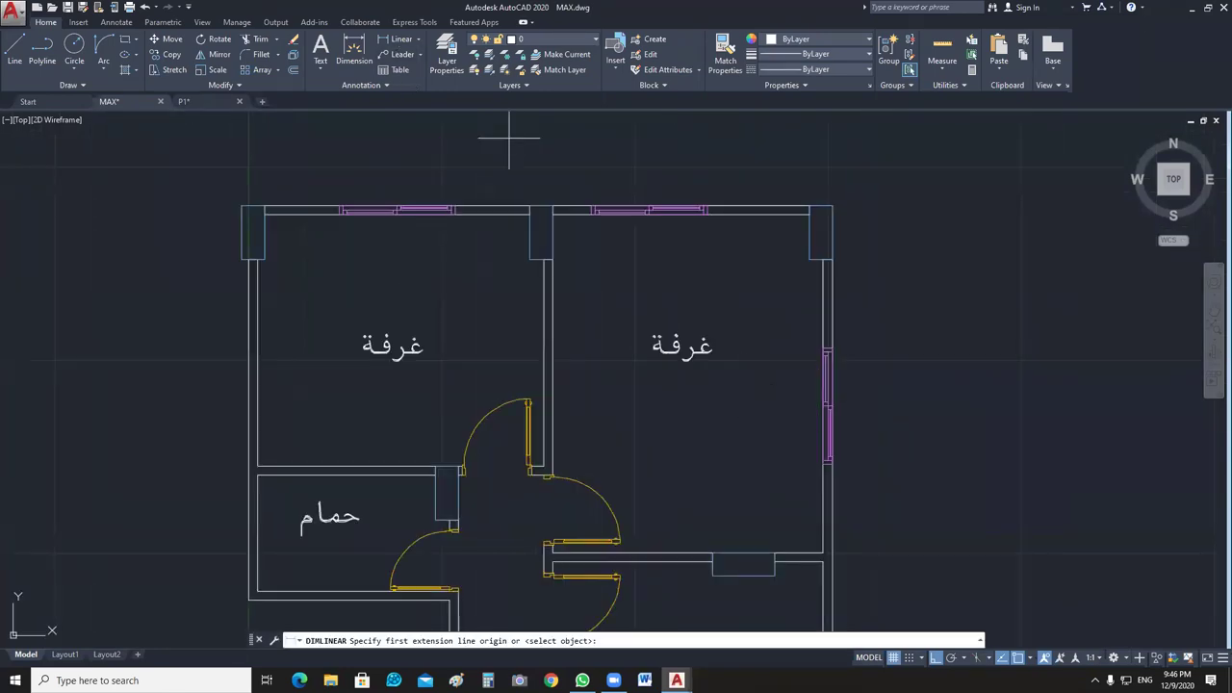
left_click(541, 232)
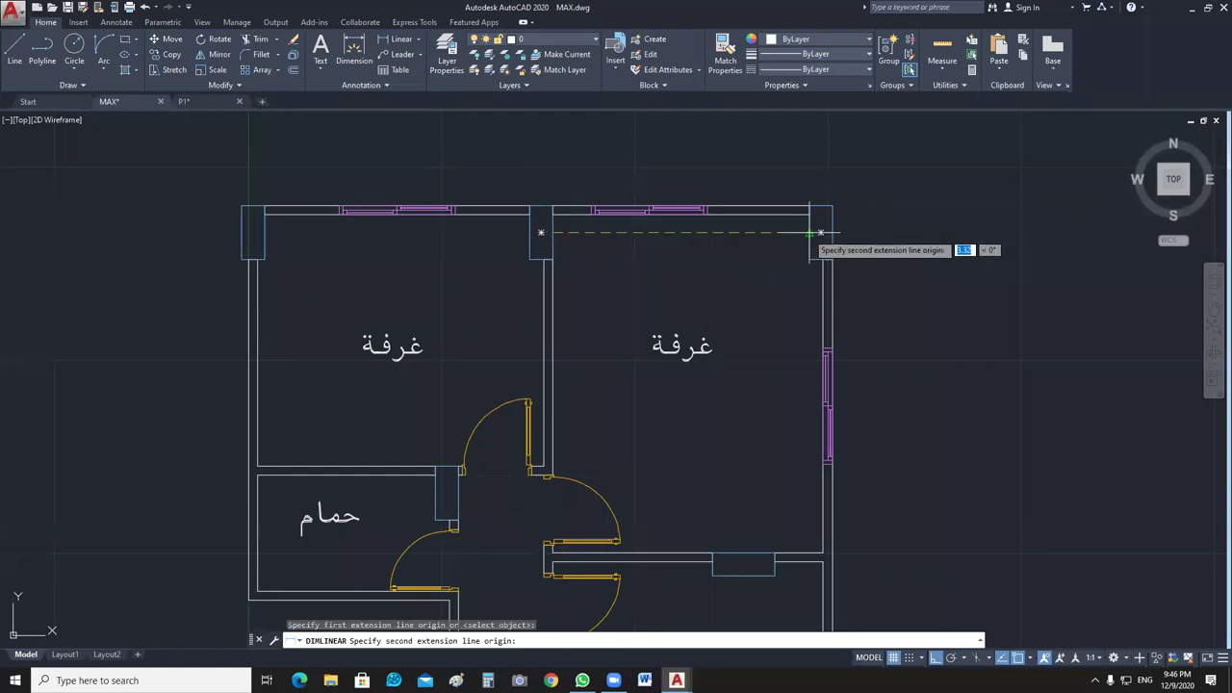
left_click(806, 232)
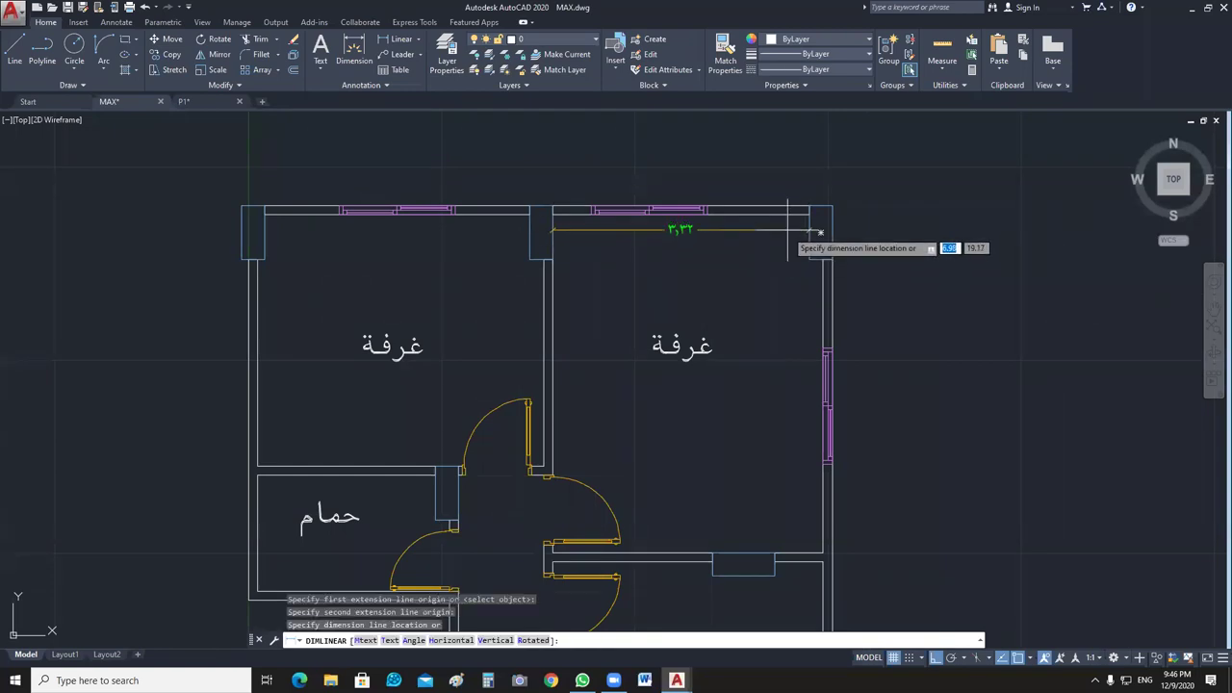
left_click(793, 248)
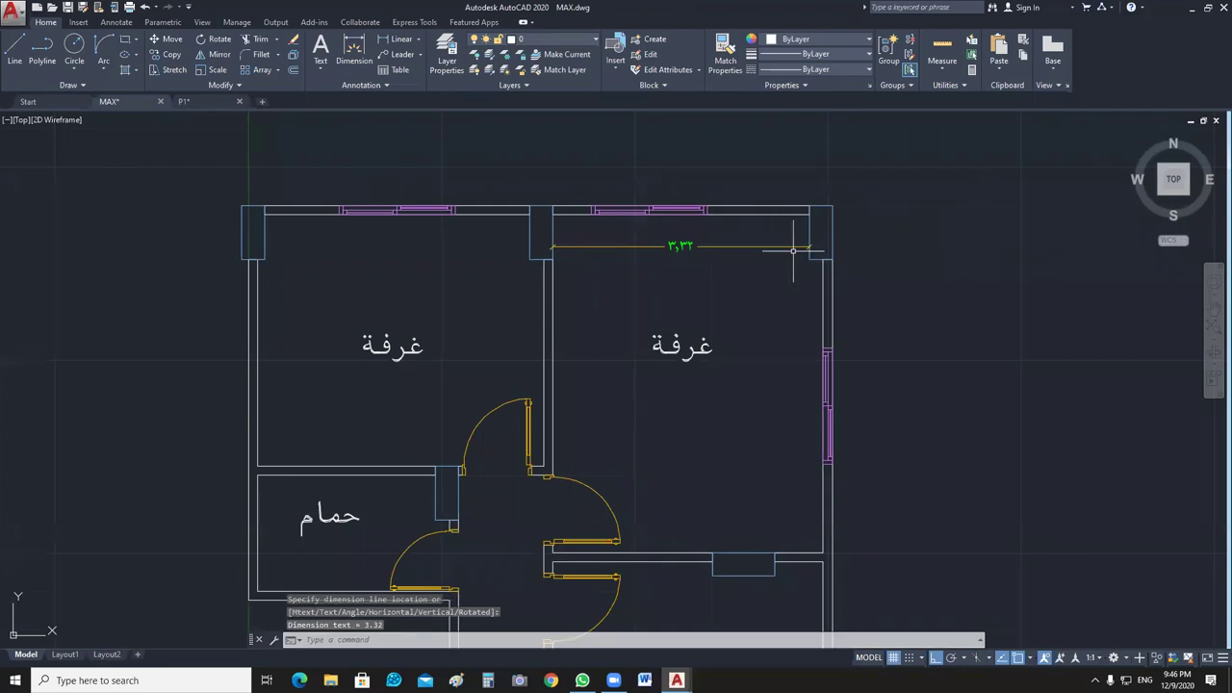
scroll(793, 251, "up", 4)
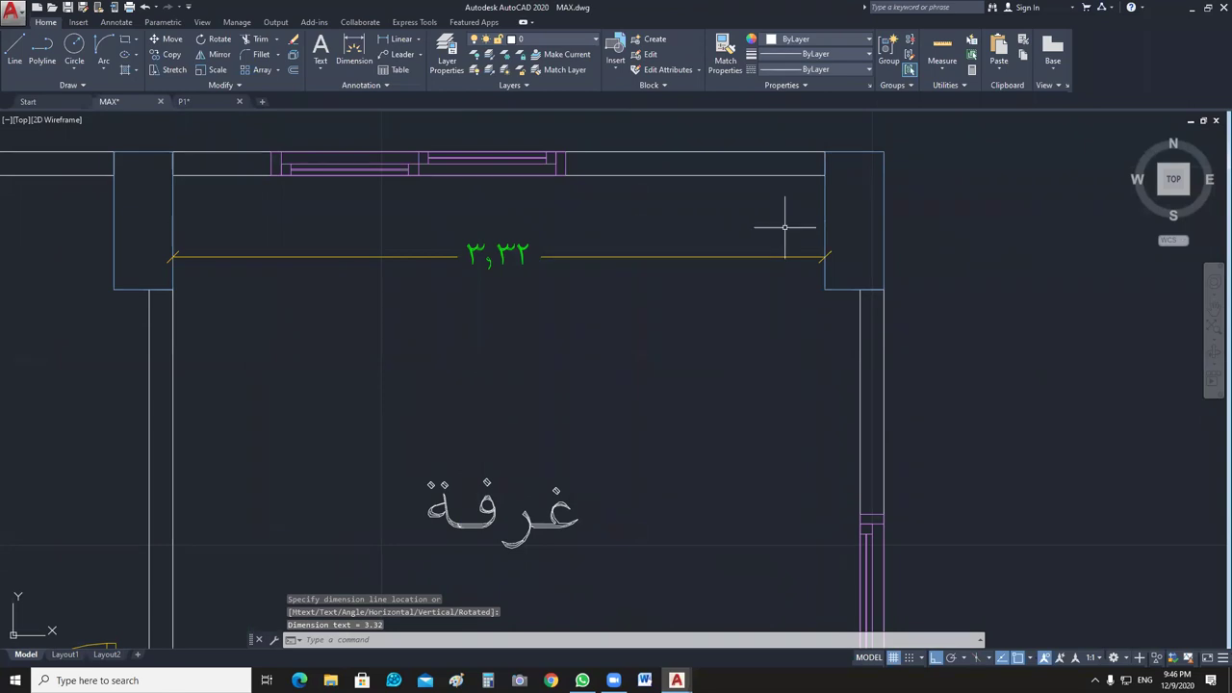
key("Return")
left_click(825, 176)
left_click(566, 176)
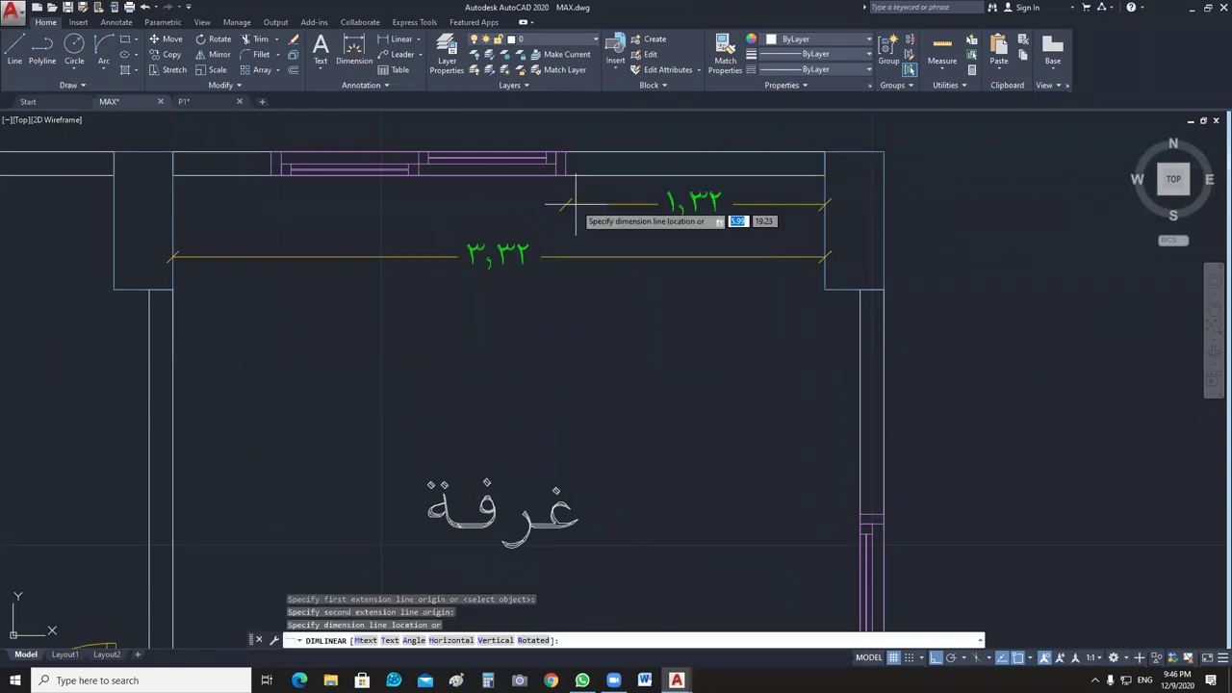
left_click(576, 204)
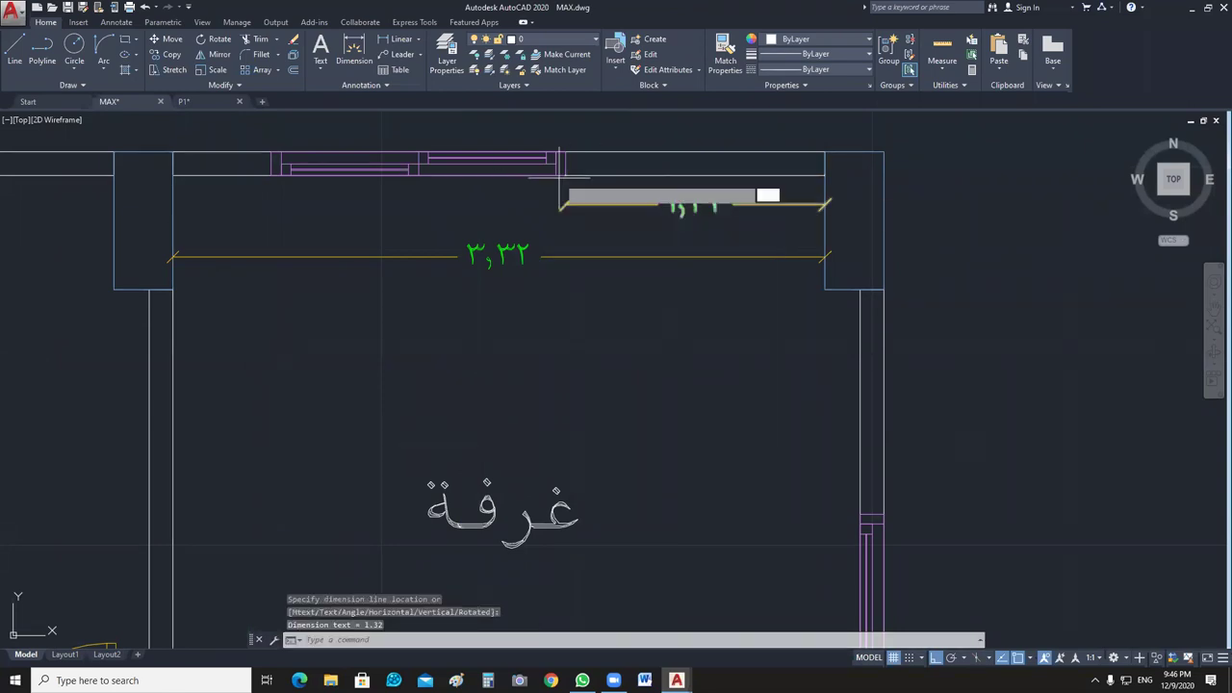
Dimension the 1.50 window width and the 0.50 piece beside it in the same row.
key("Return")
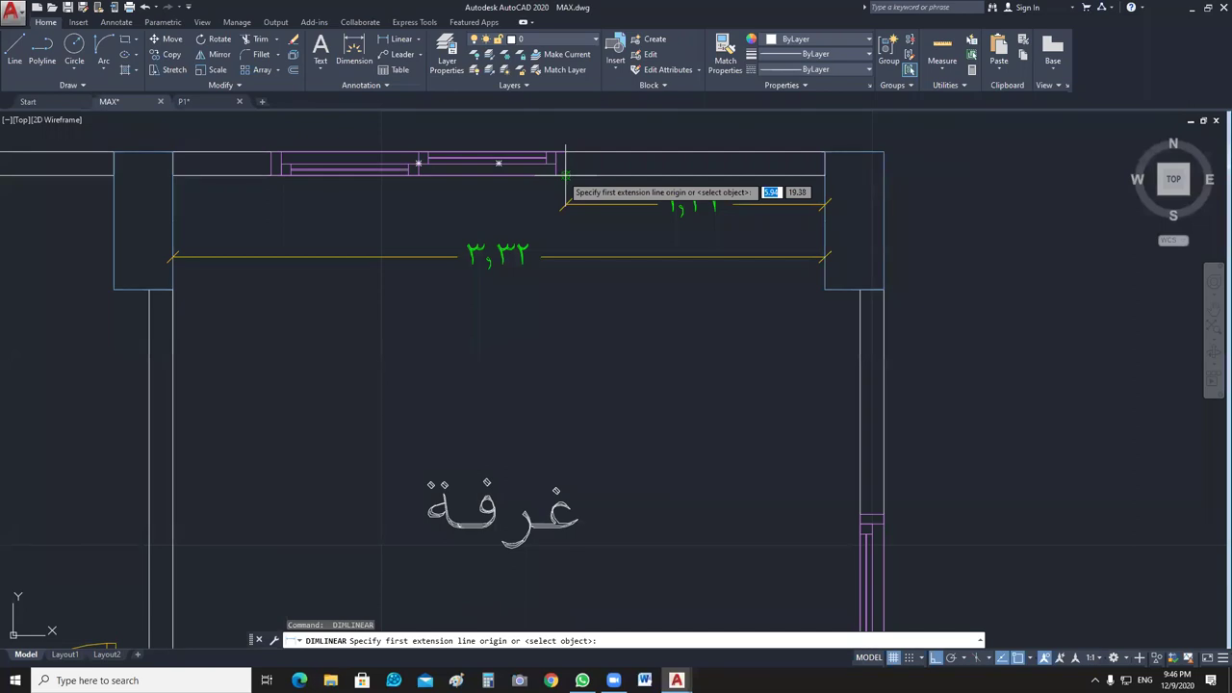
left_click(566, 176)
left_click(271, 176)
left_click(274, 202)
key("Return")
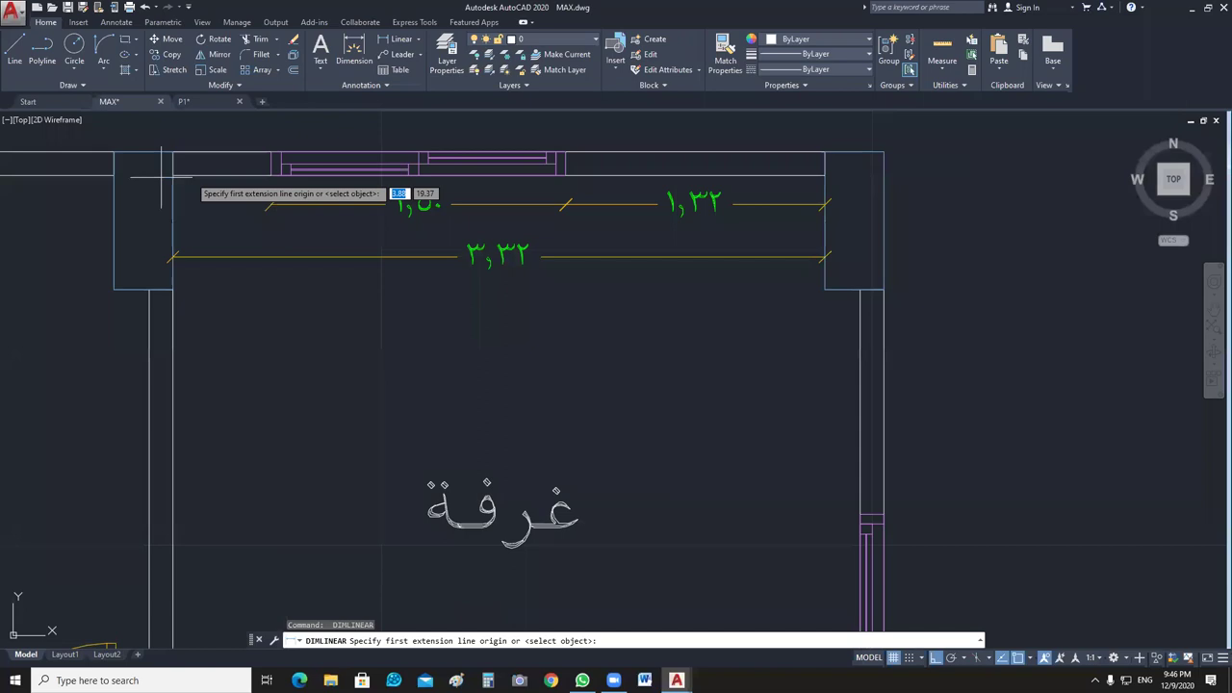
left_click(171, 176)
left_click(271, 176)
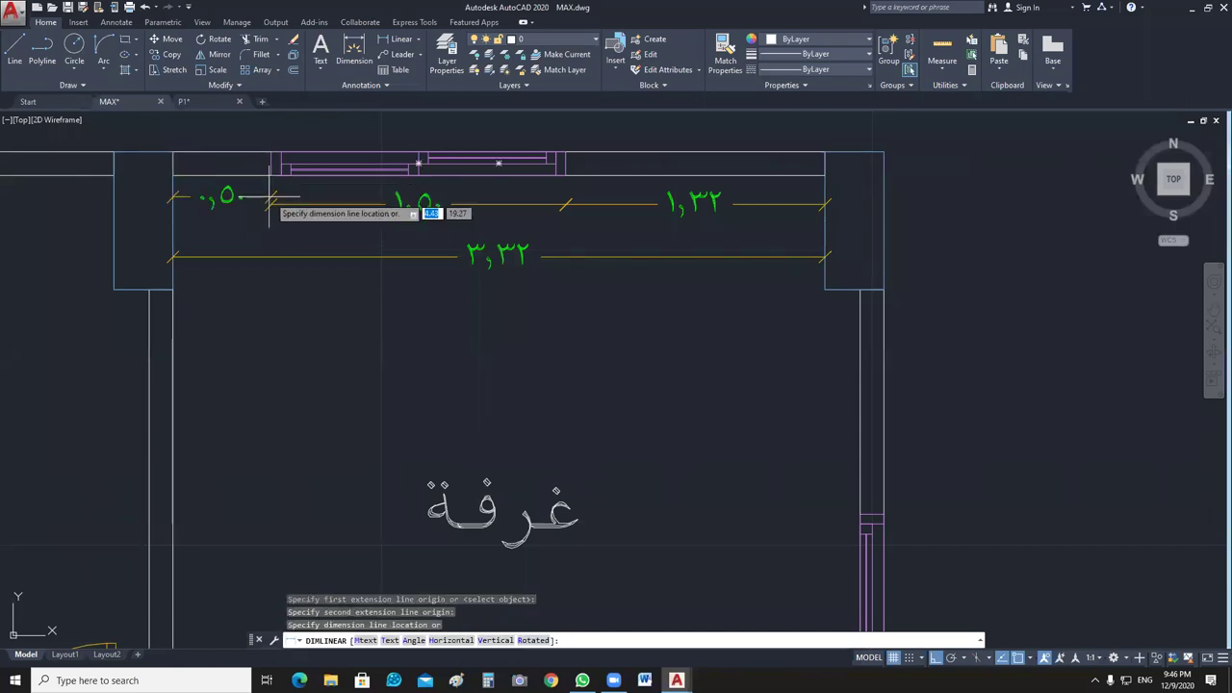
left_click(270, 201)
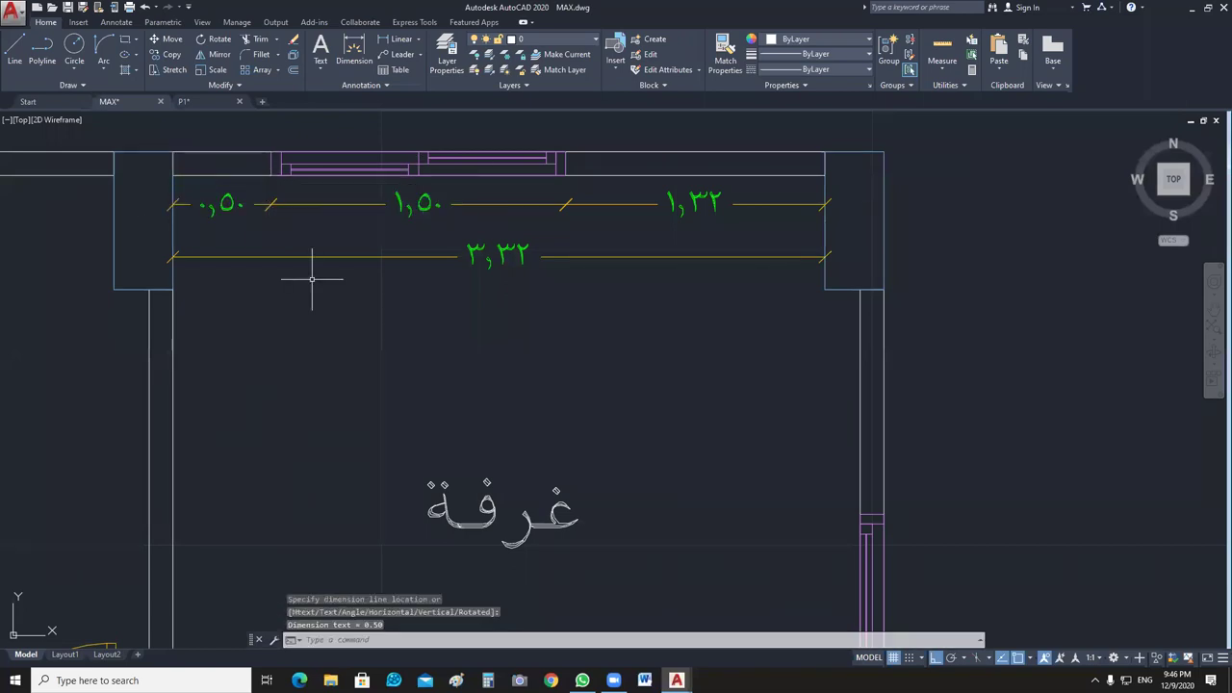
Dimension the 3.37 depth along the bedroom's left wall.
key("Return")
middle_click_drag(175, 287, 254, 266)
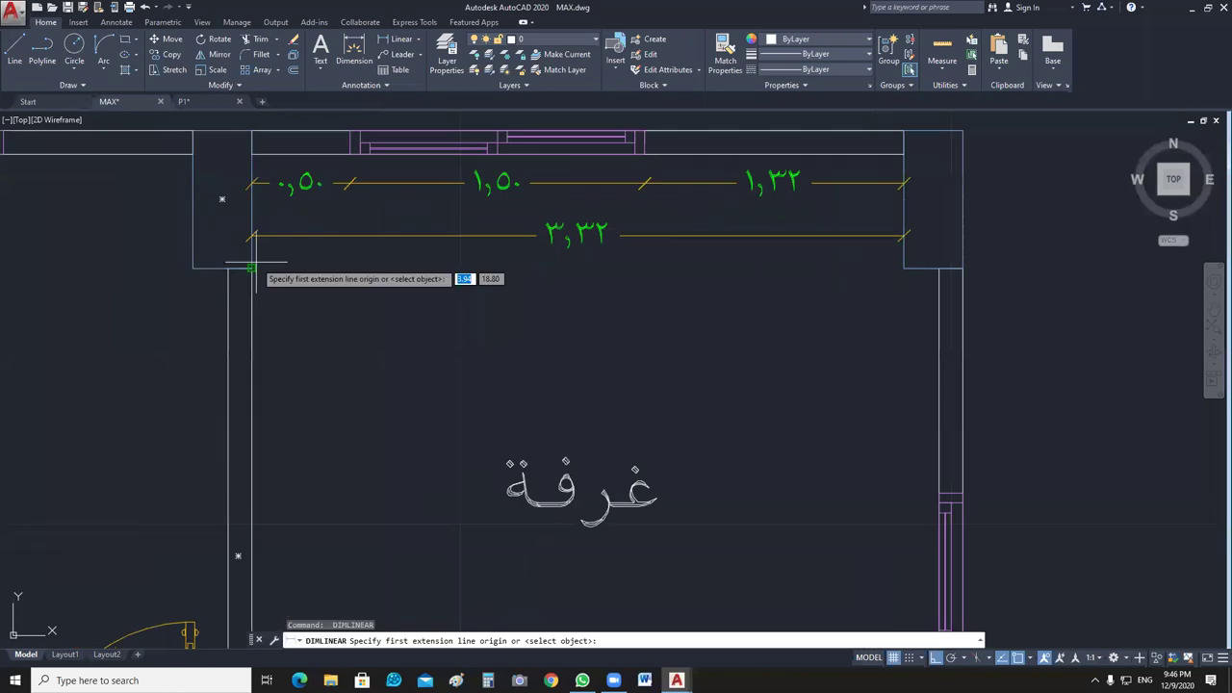
left_click(252, 154)
scroll(252, 154, "up", 3)
left_click(344, 440)
scroll(462, 310, "down", 3)
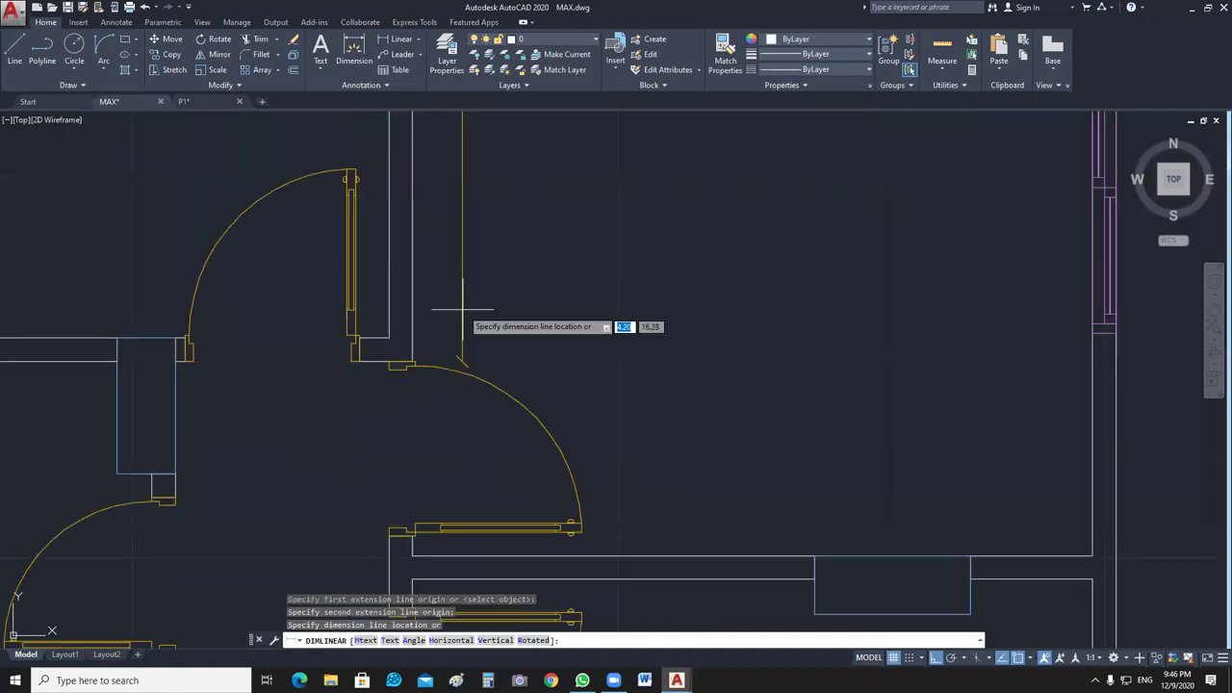
left_click(462, 310)
scroll(462, 310, "down", 5)
scroll(500, 275, "up", 6)
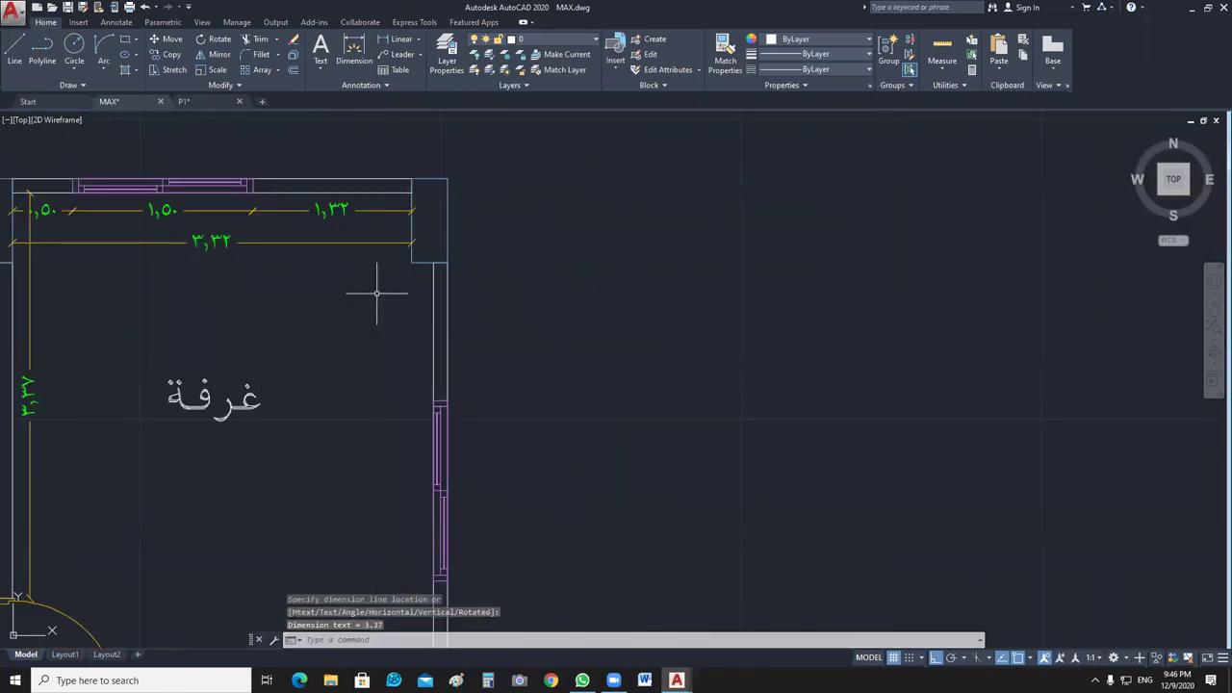
middle_click_drag(376, 294, 430, 305)
Add the 0.58 linear dimension beside the bedroom corner.
key("Return")
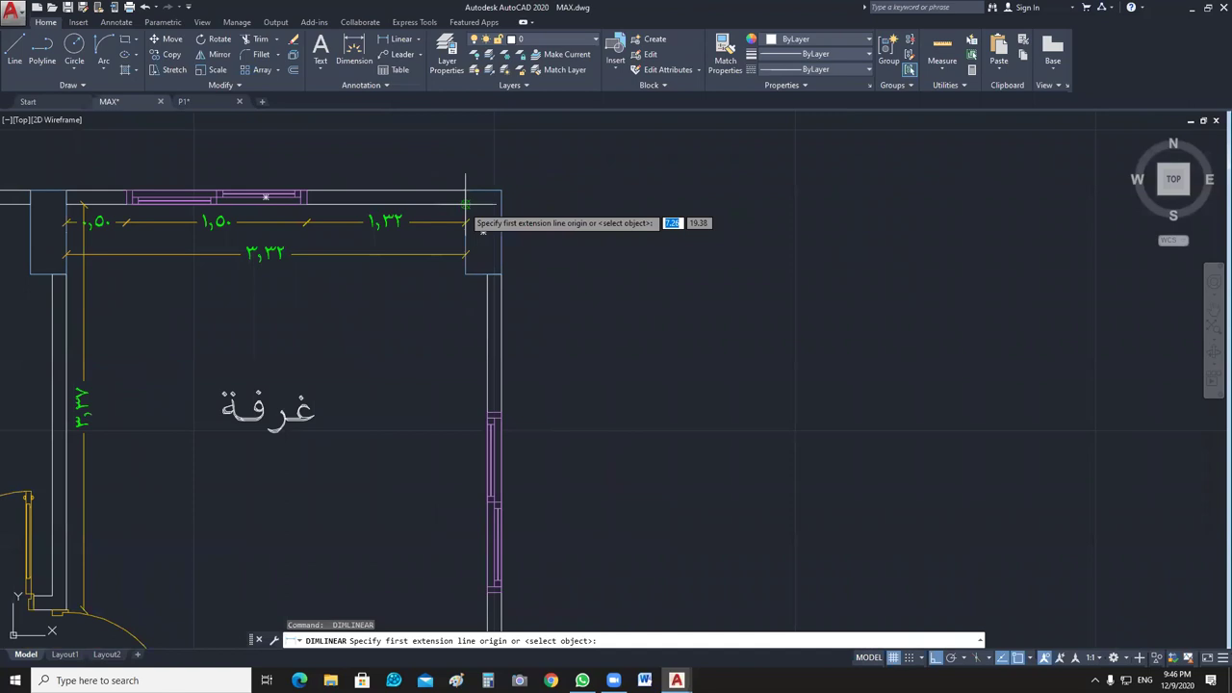
left_click(466, 204)
left_click(170, 336)
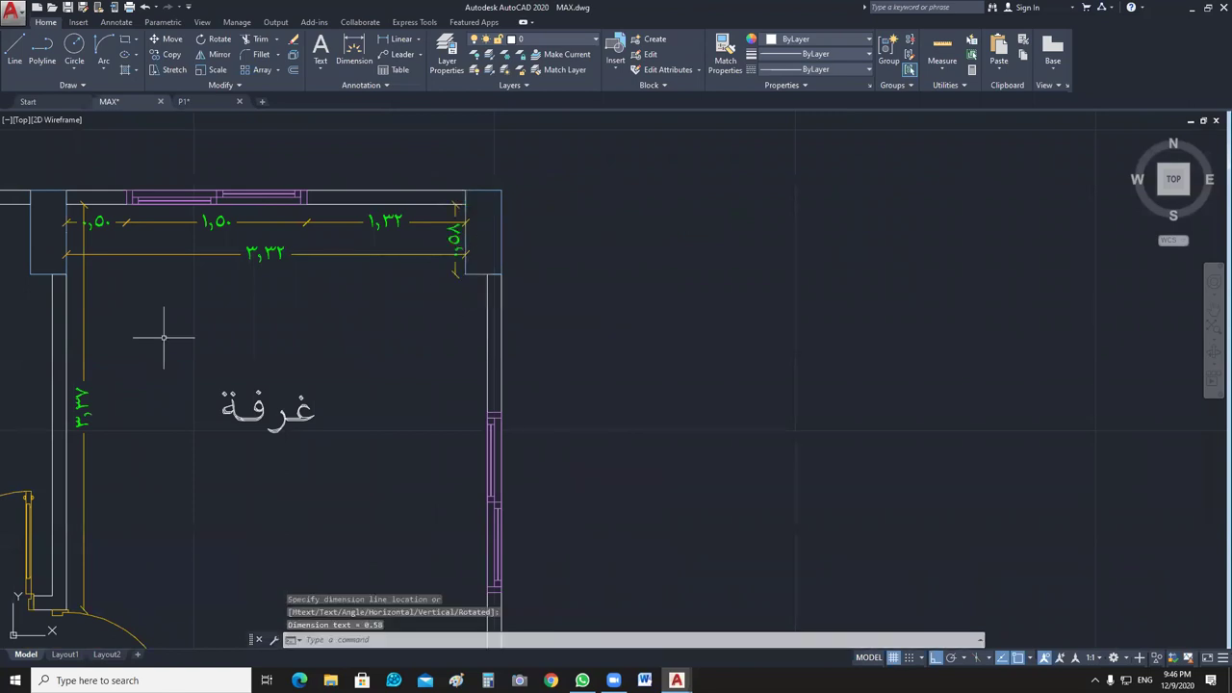
scroll(170, 336, "up", 3)
Chain-dimension the bedroom's right wall as 1.15, 1.50 and 1.15.
middle_click_drag(1176, 318, 536, 297)
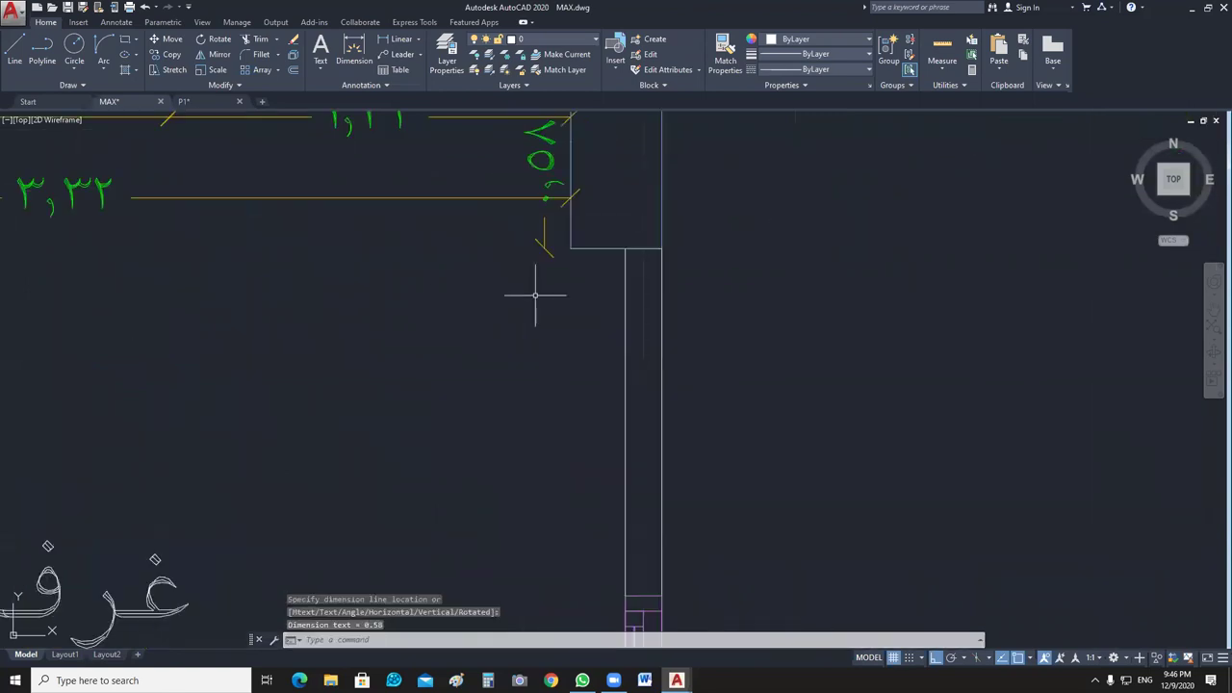
key("Return")
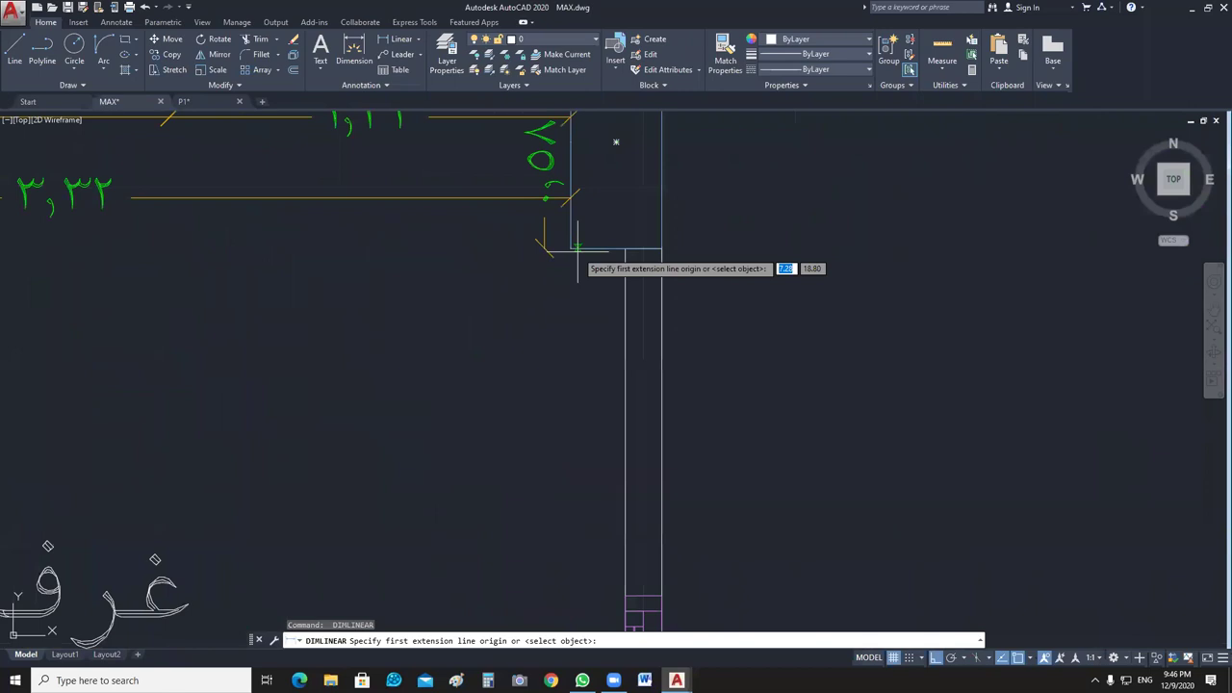
left_click(578, 248)
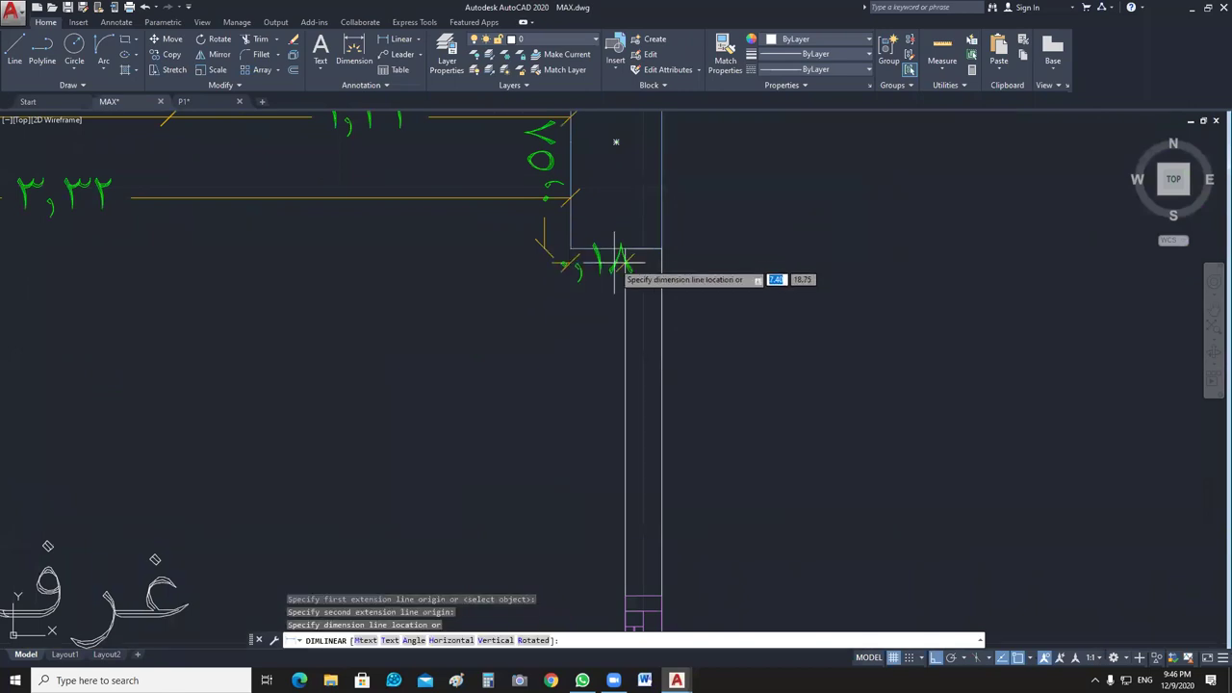
middle_click_drag(633, 588, 660, 198)
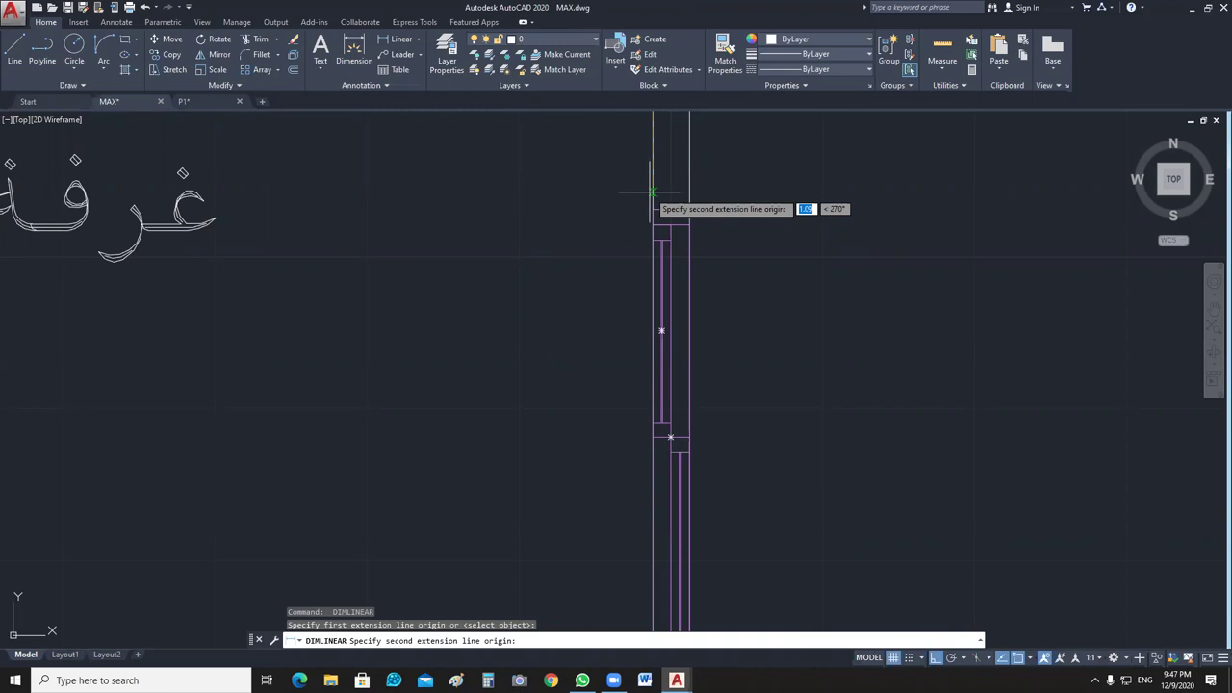
key("Escape")
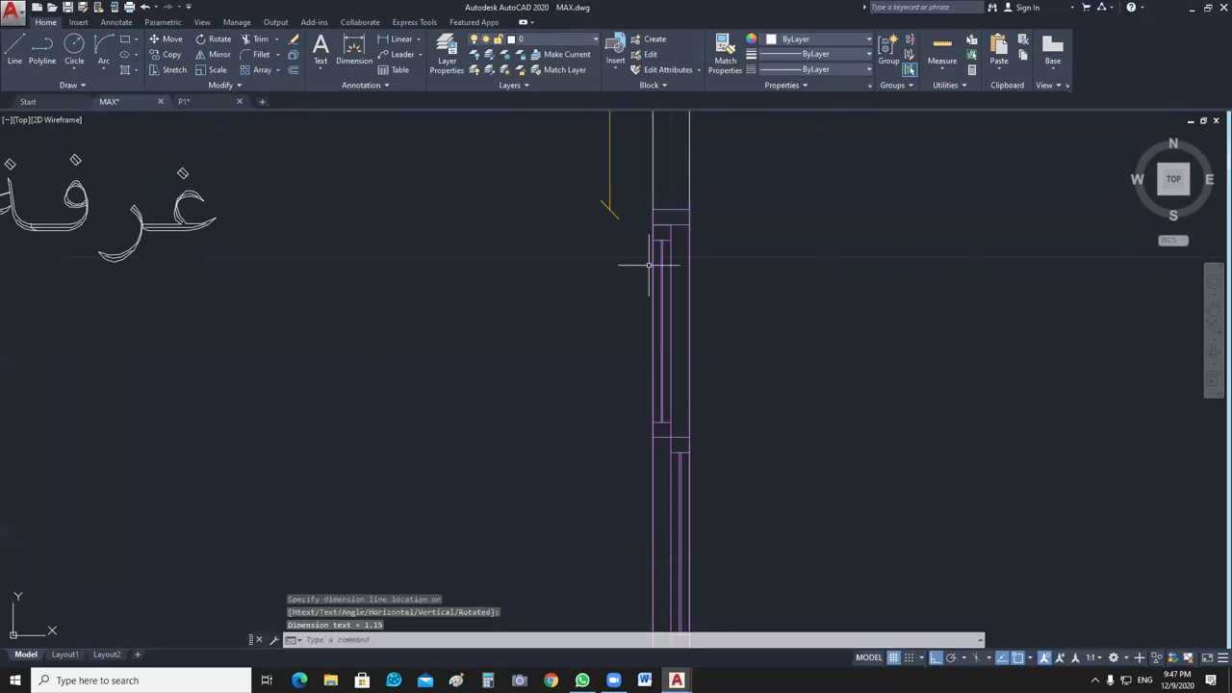
key("Return")
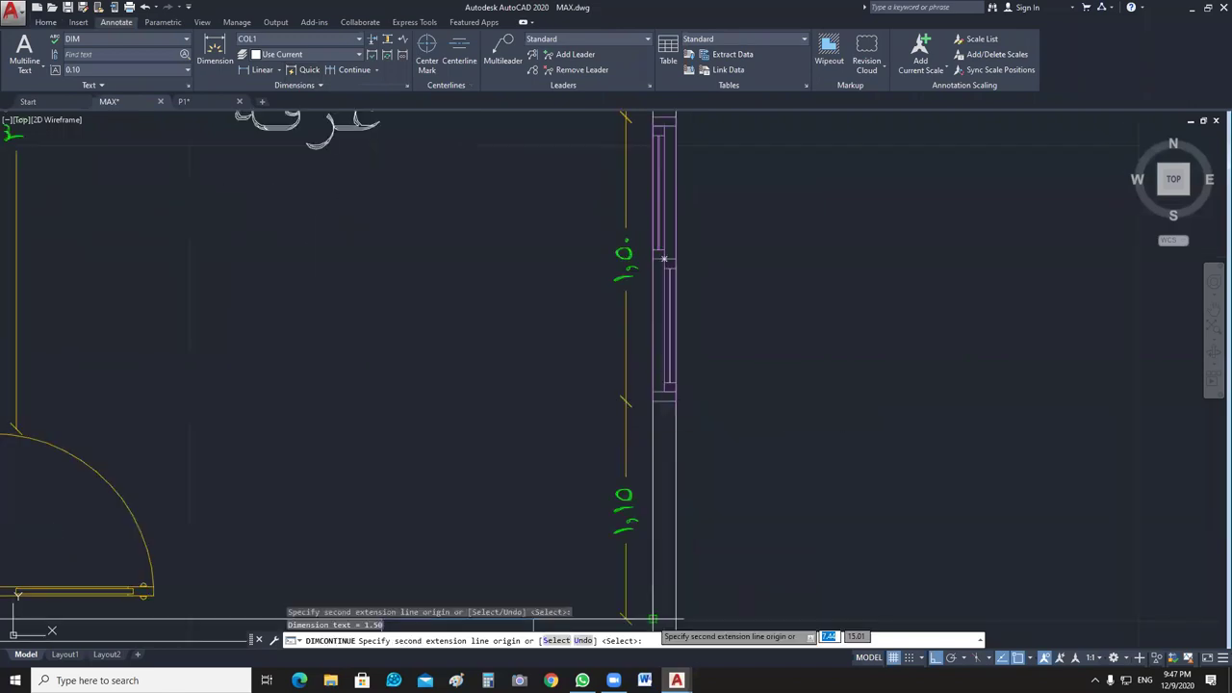
left_click(653, 619)
key("Return")
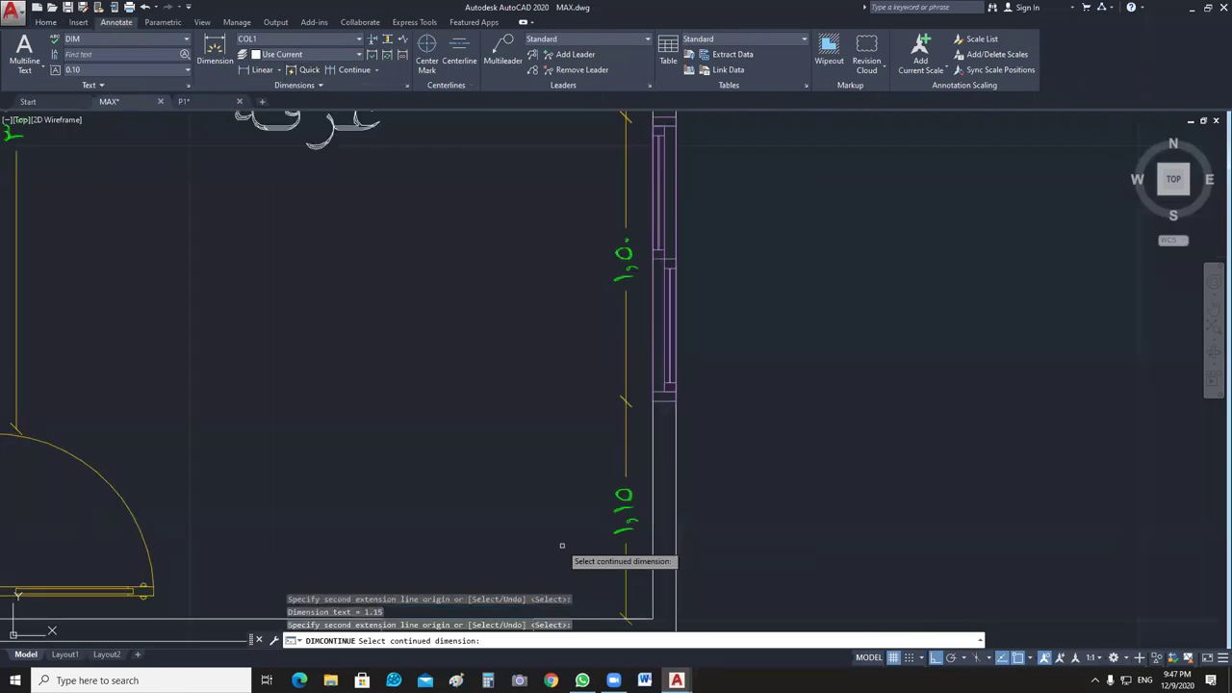
key("Escape")
Dimension the bedroom's bottom wall at 2.47 with DLI.
middle_click_drag(348, 323, 349, 120)
type("dli")
key("Return")
left_click(655, 416)
left_click(183, 416)
left_click(183, 391)
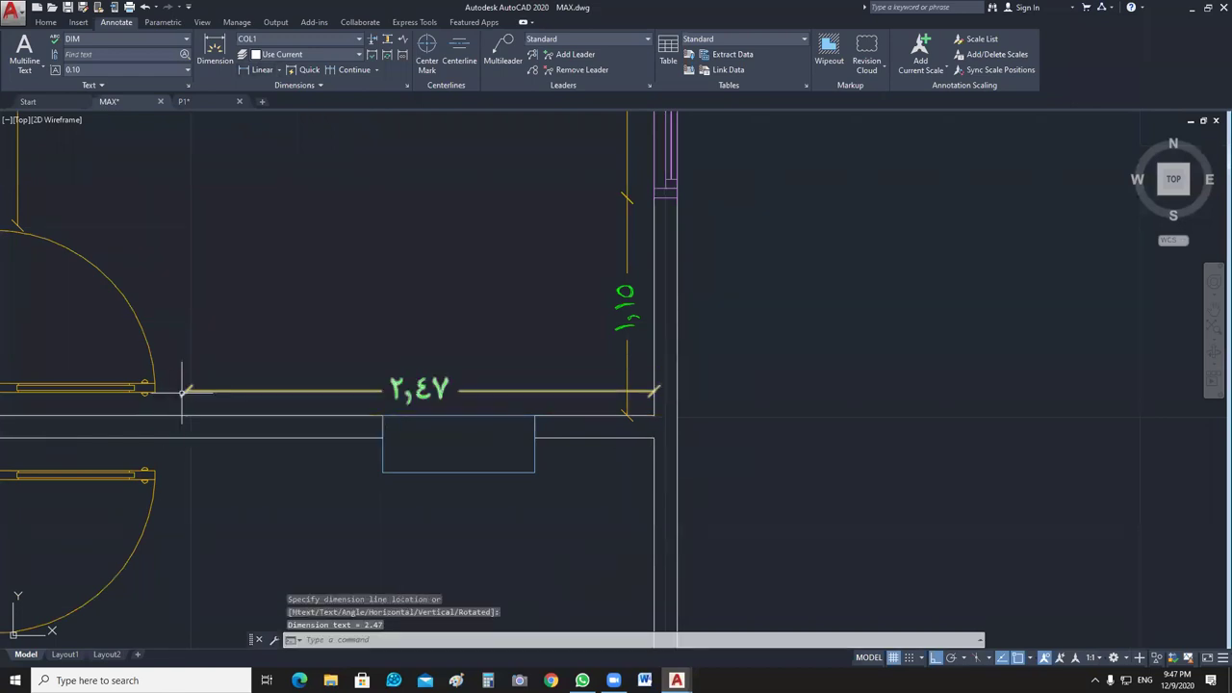
Review the dimensioned bedroom around the new 2.47 dimension, then minimize AutoCAD to the desktop.
middle_click_drag(183, 391, 423, 465)
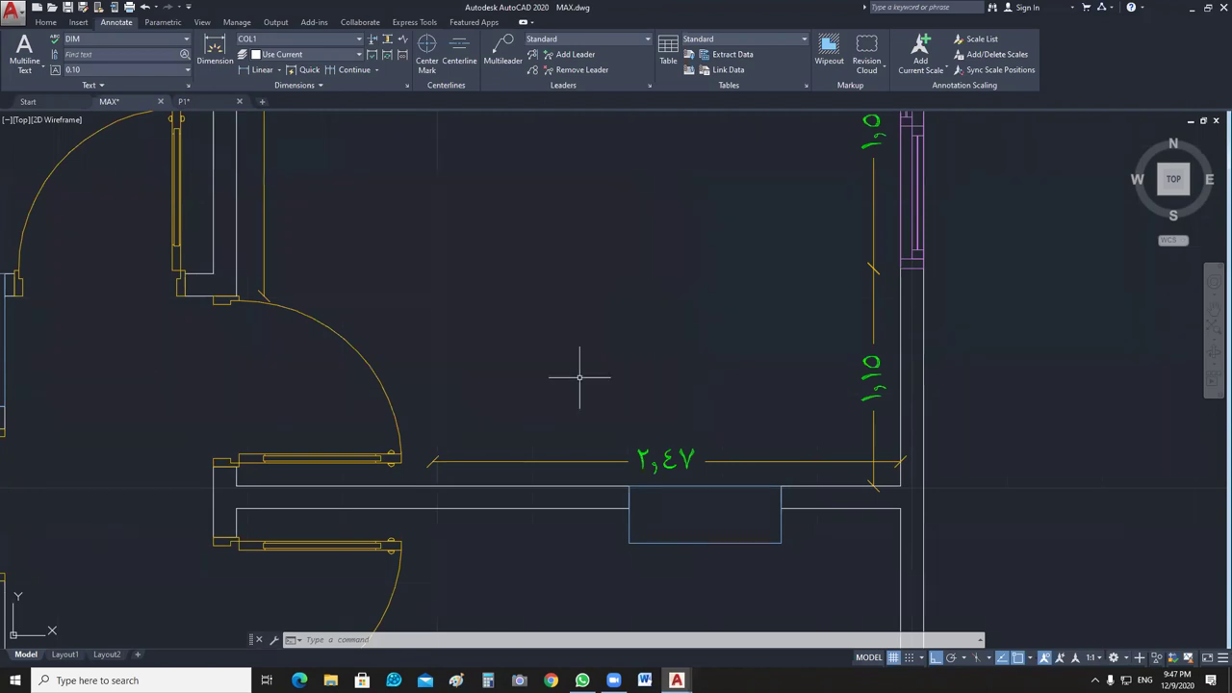
scroll(579, 376, "down", 3)
mouse_move(578, 337)
middle_mouse_down()
mouse_move(585, 433)
mouse_move(606, 396)
middle_mouse_up()
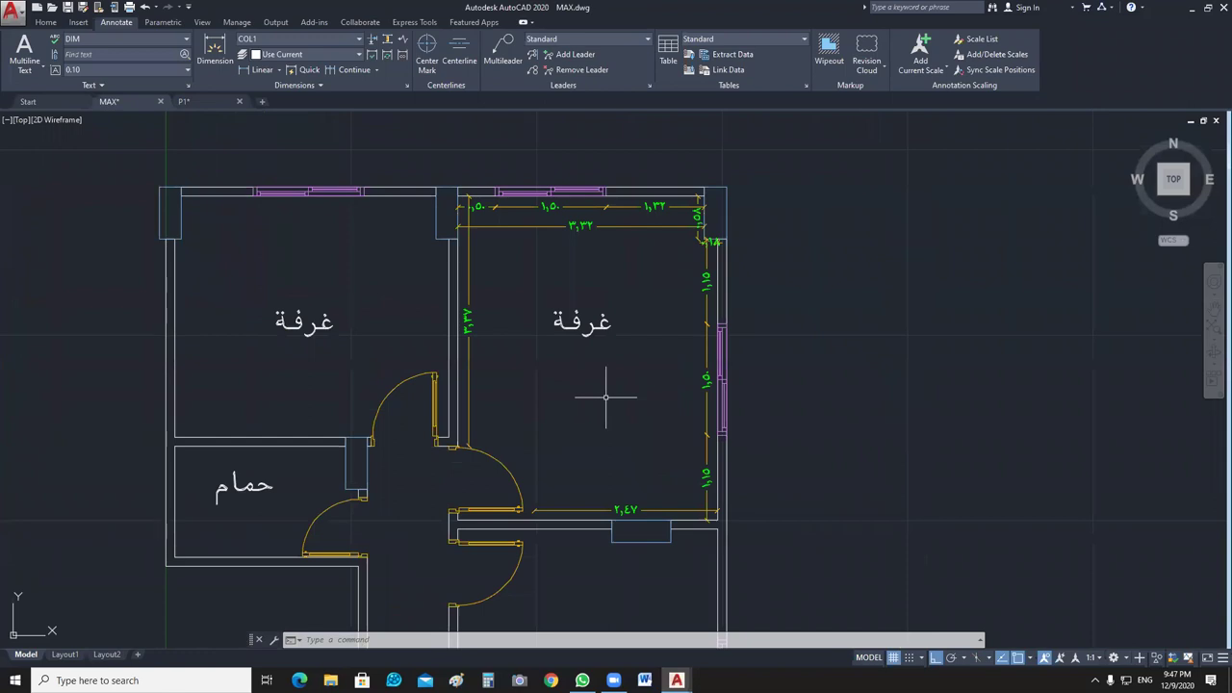
scroll(606, 396, "up", 2)
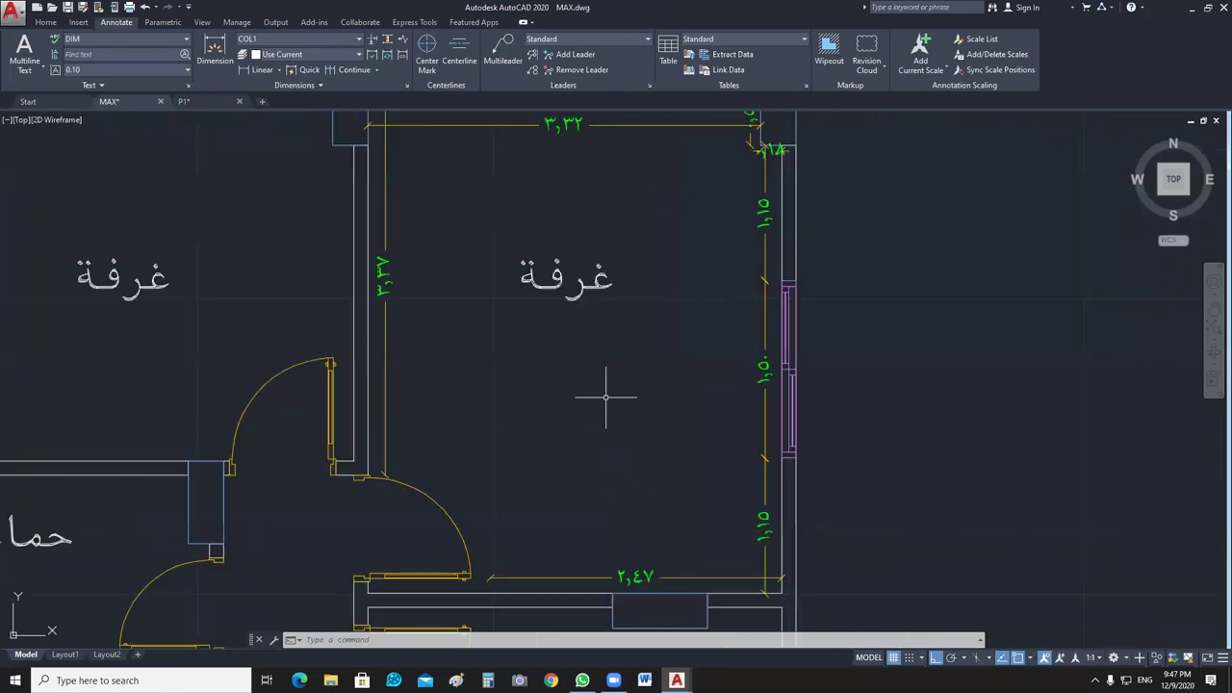
scroll(606, 395, "down", 2)
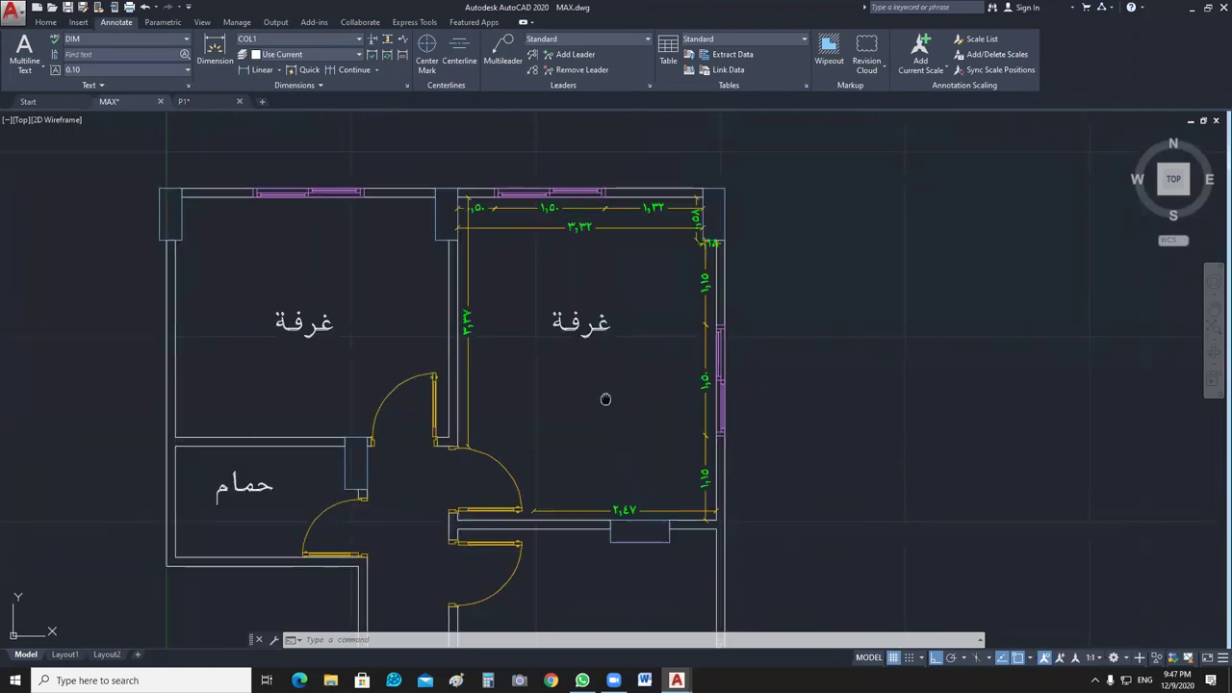
middle_click_drag(605, 398, 603, 401)
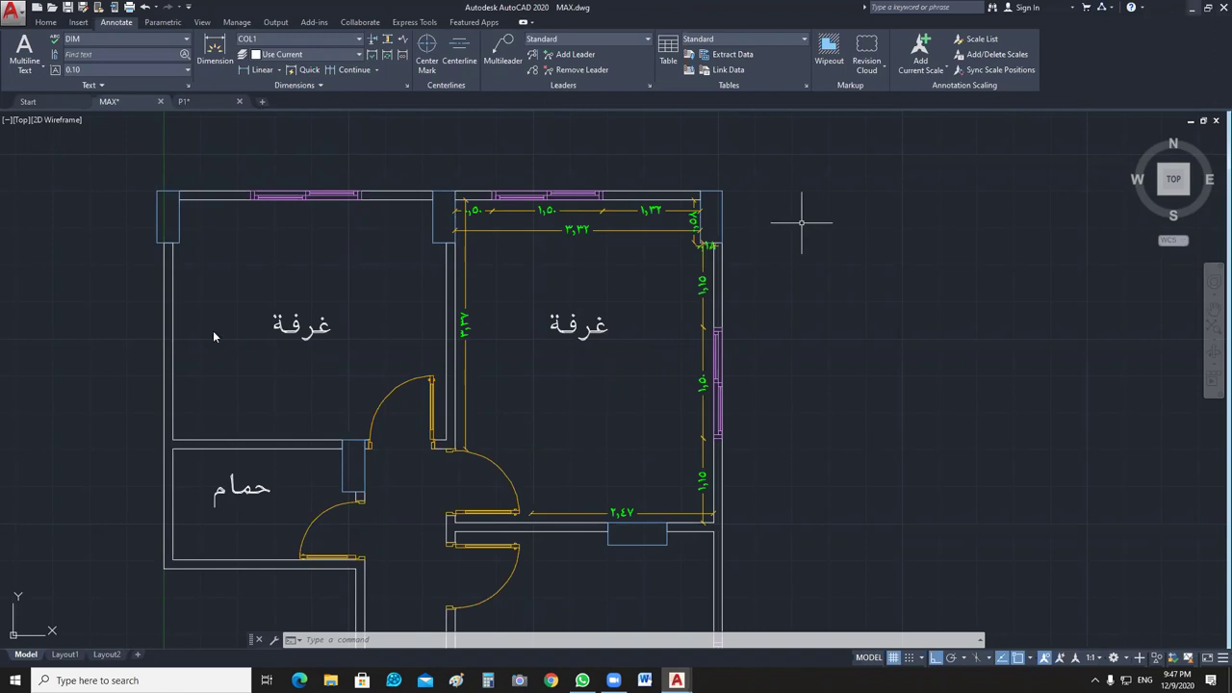
key("super+d")
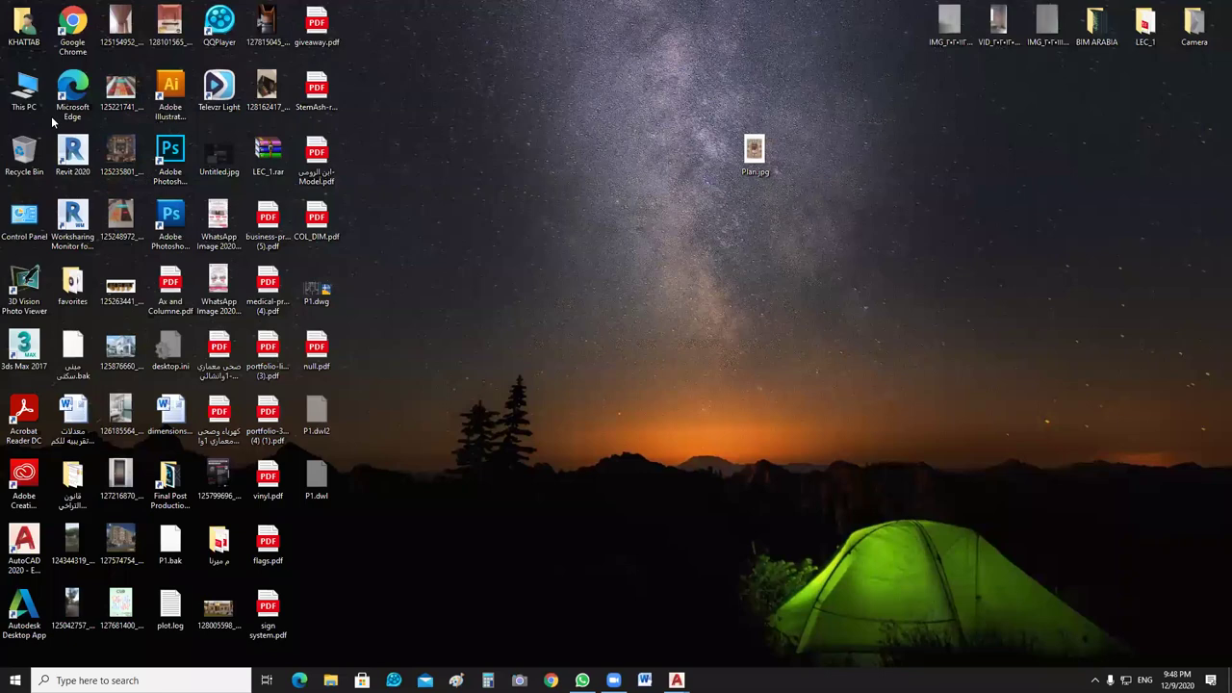
In File Explorer on MY WORK (D:), open the Interior Desinge folder, then go back to the furnishing folder.
key("alt+Tab")
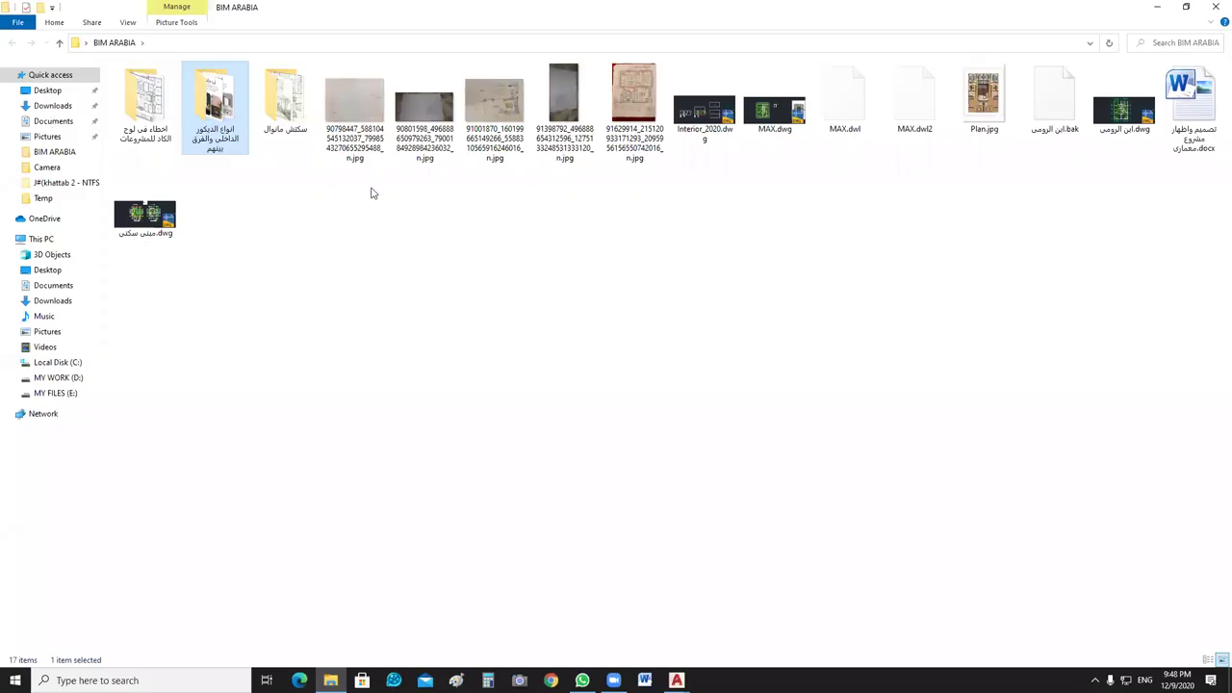
key("super+e")
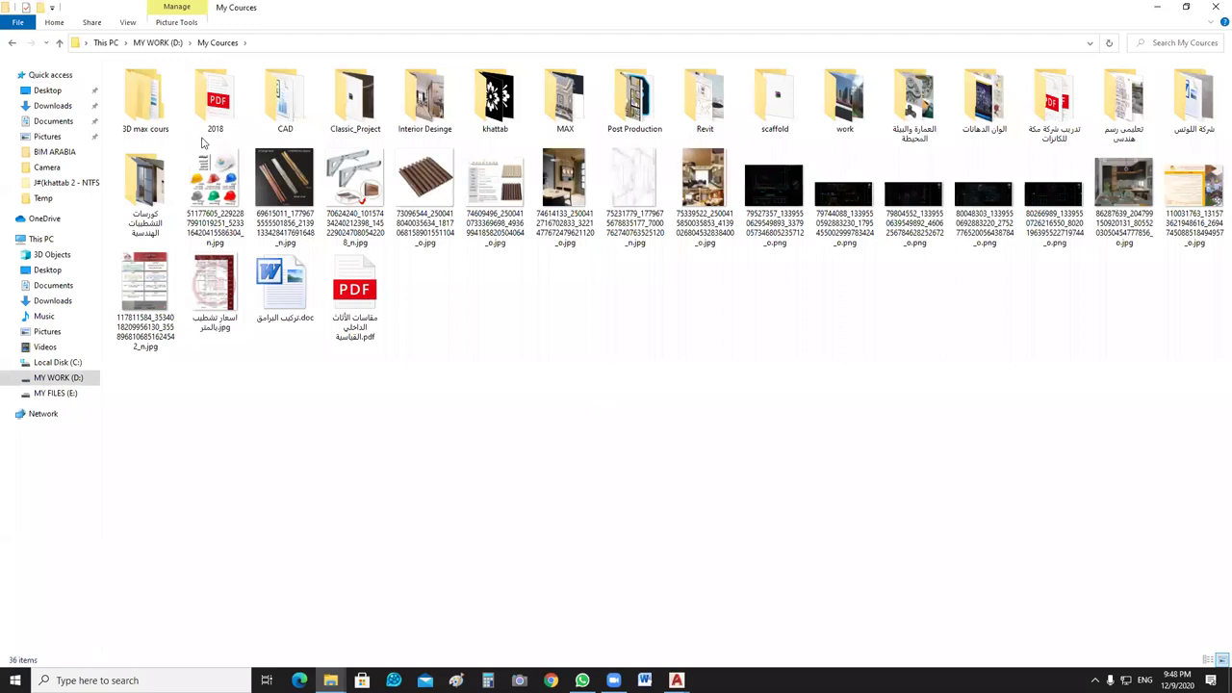
left_click(420, 101)
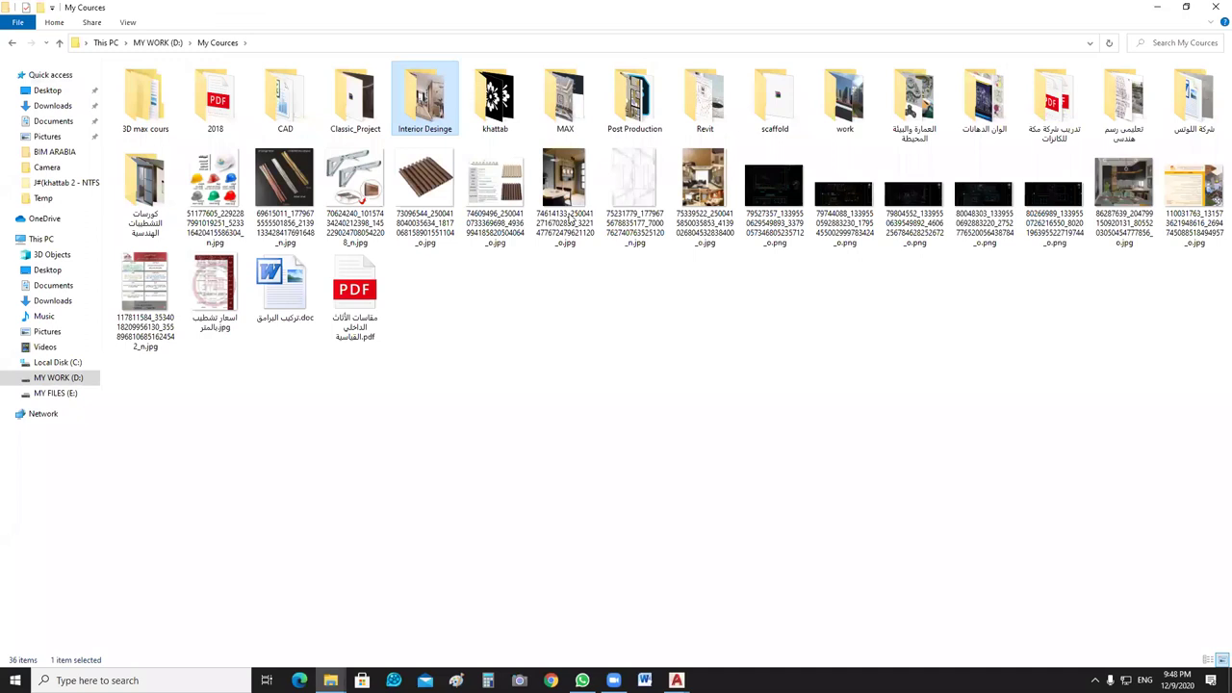
key("Return")
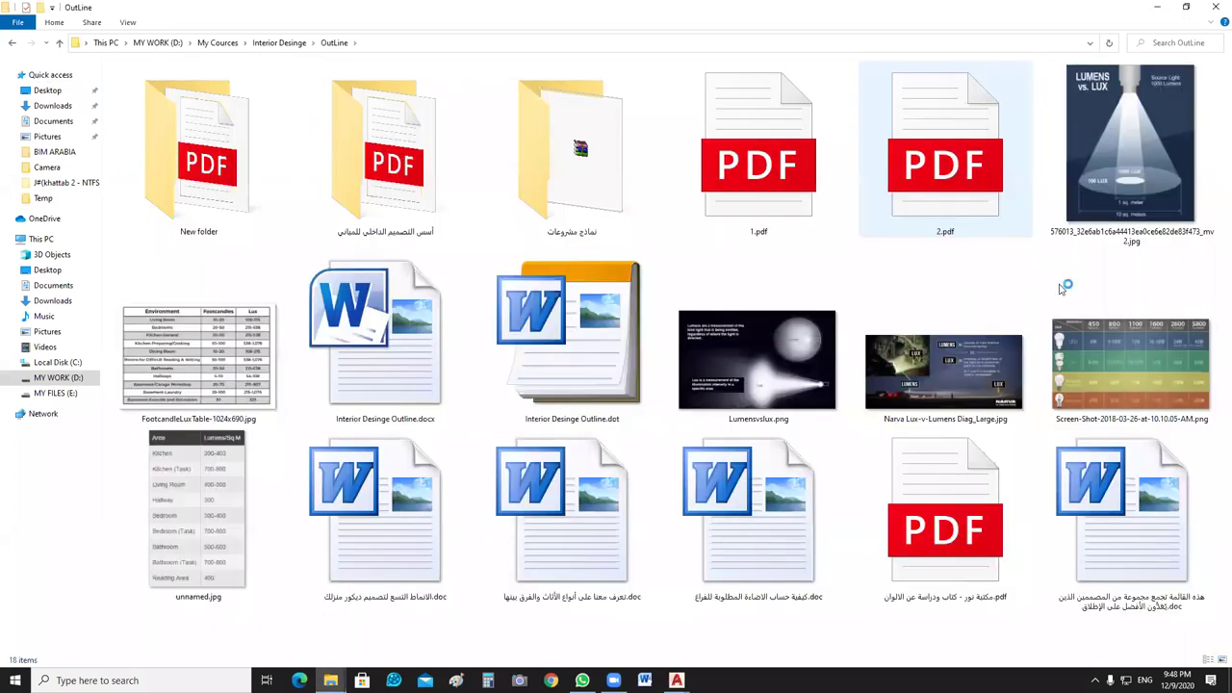
key("alt+Left")
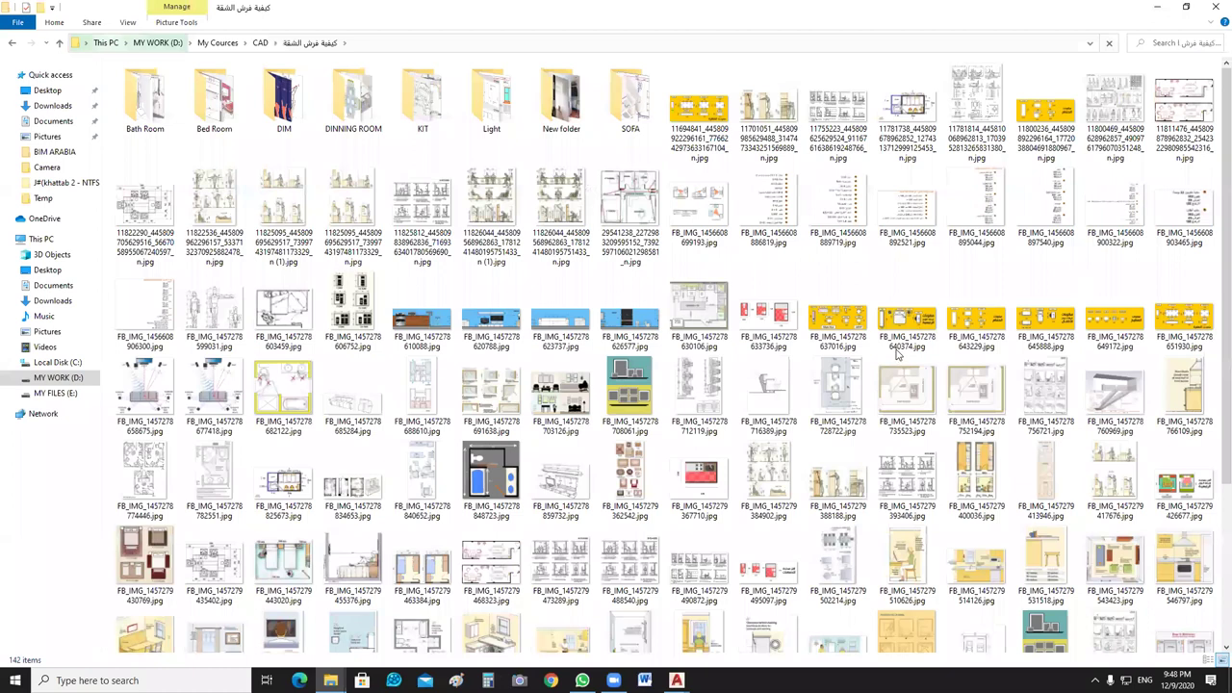
Select the Bed Room folder holding the master-bedroom furniture images.
key("Right")
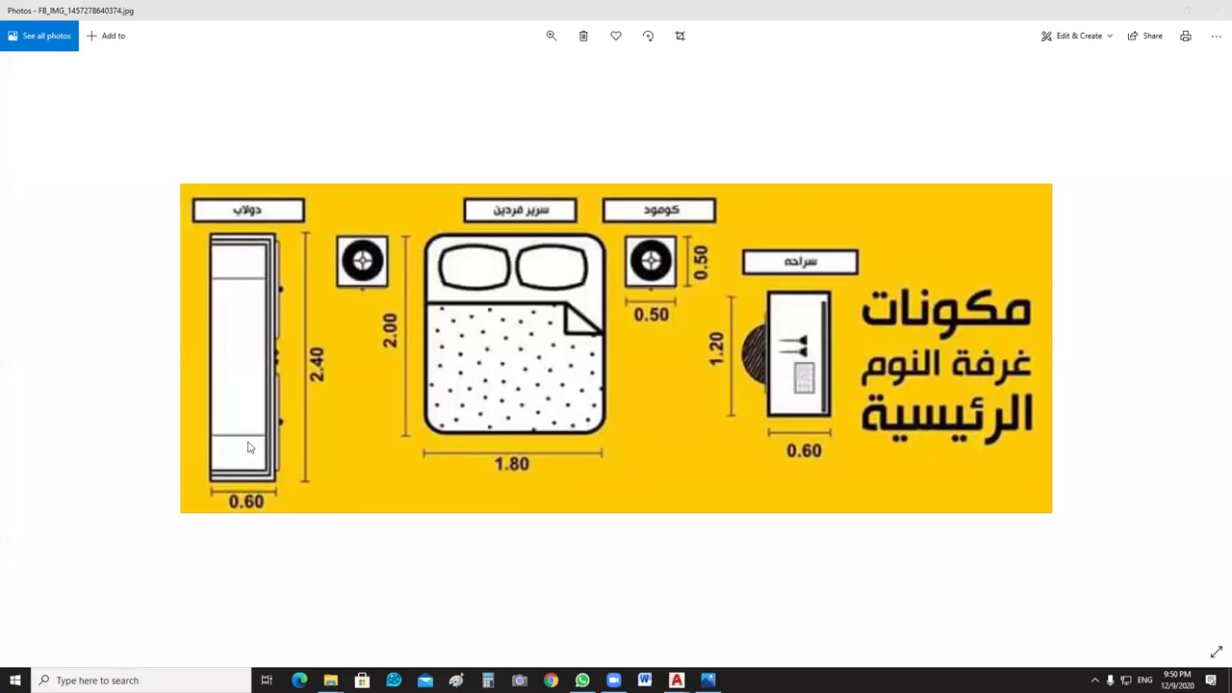
Read the bed and wardrobe sizes in the photo, then return to MAX.dwg in AutoCAD.
left_click(279, 286)
left_click(676, 680)
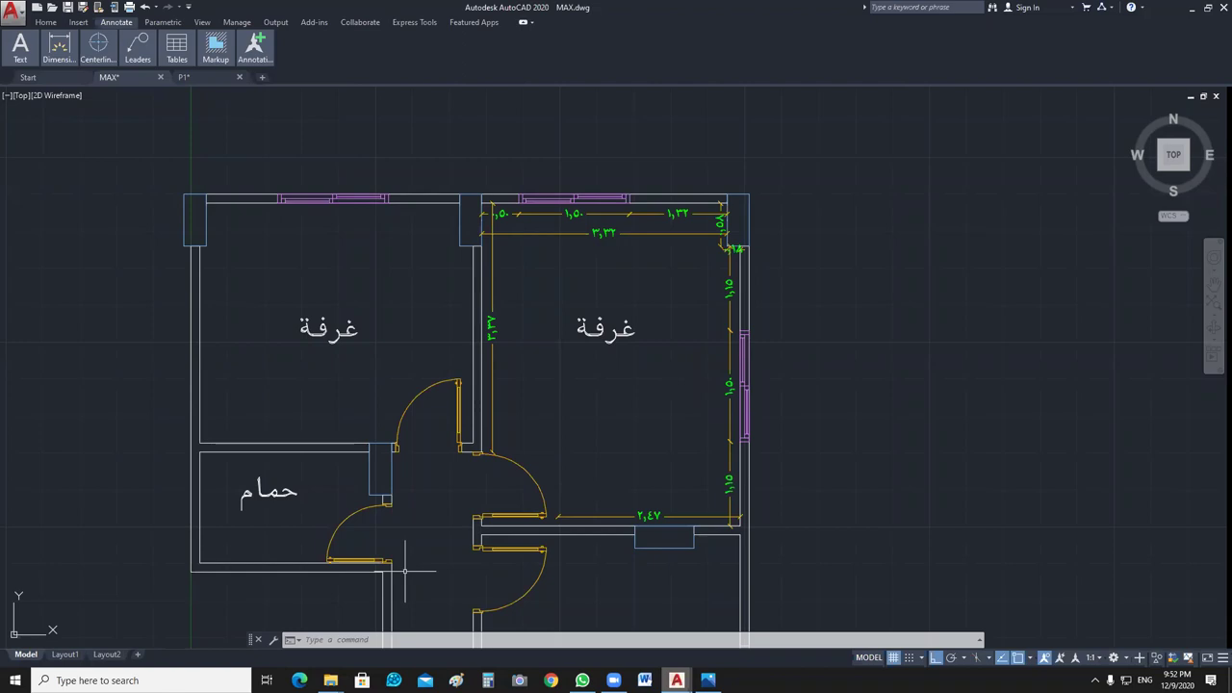
Check the furniture reference image against the plan and frame the dimensioned bedroom with its 3,32 top dimension.
middle_click_drag(404, 570, 408, 550)
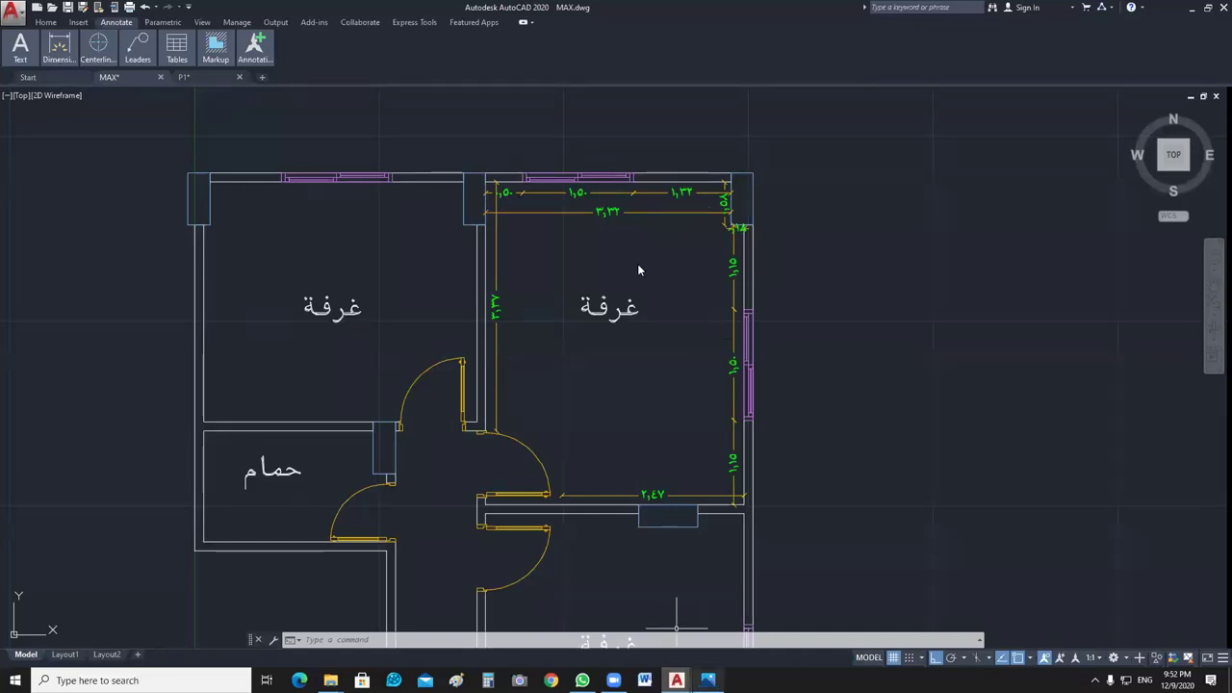
key("alt+Tab")
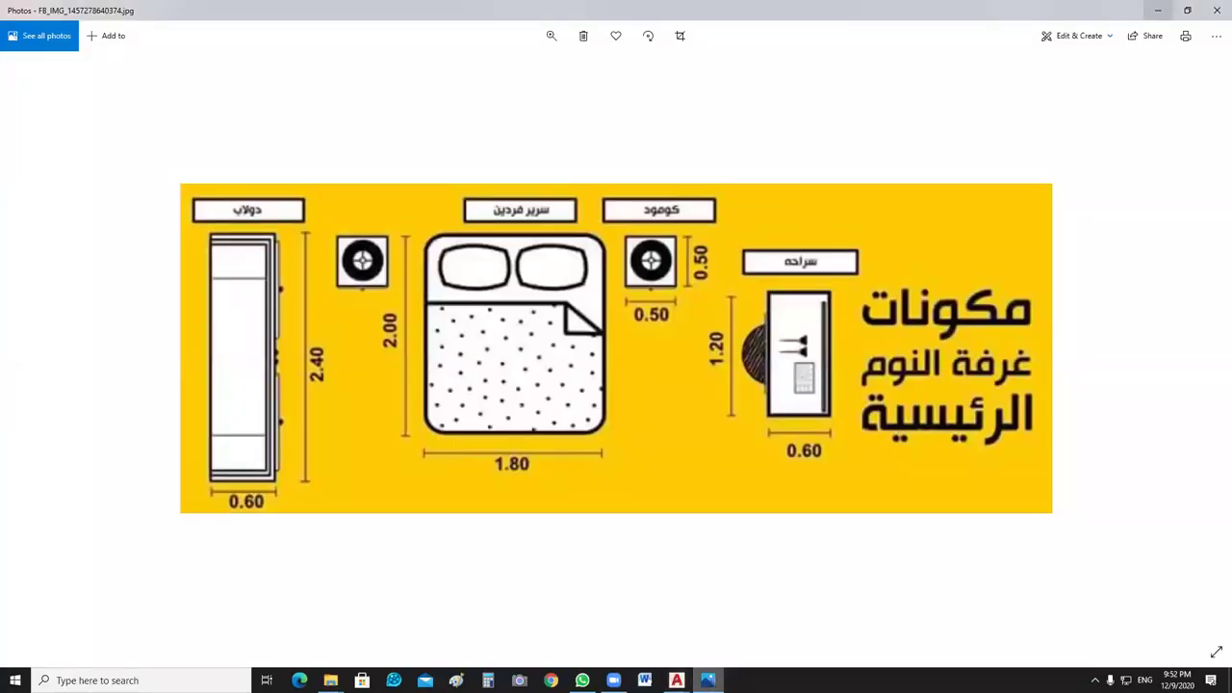
left_click(1158, 10)
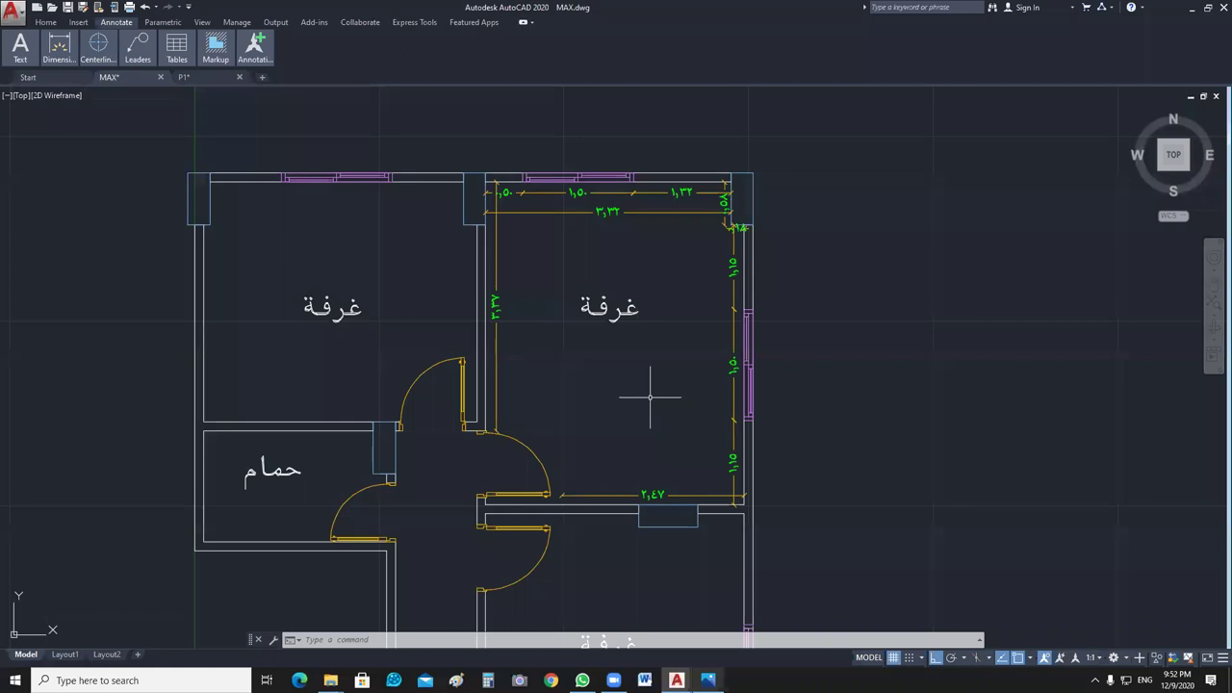
middle_click_drag(649, 396, 674, 420)
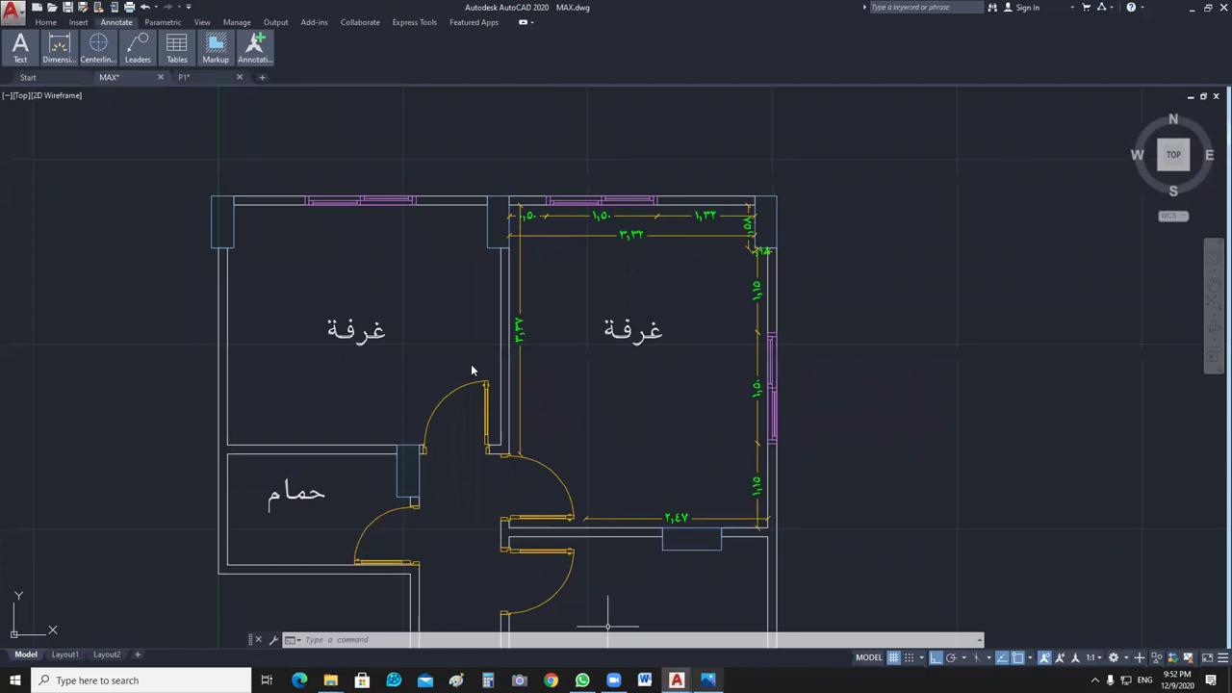
key("alt+Tab")
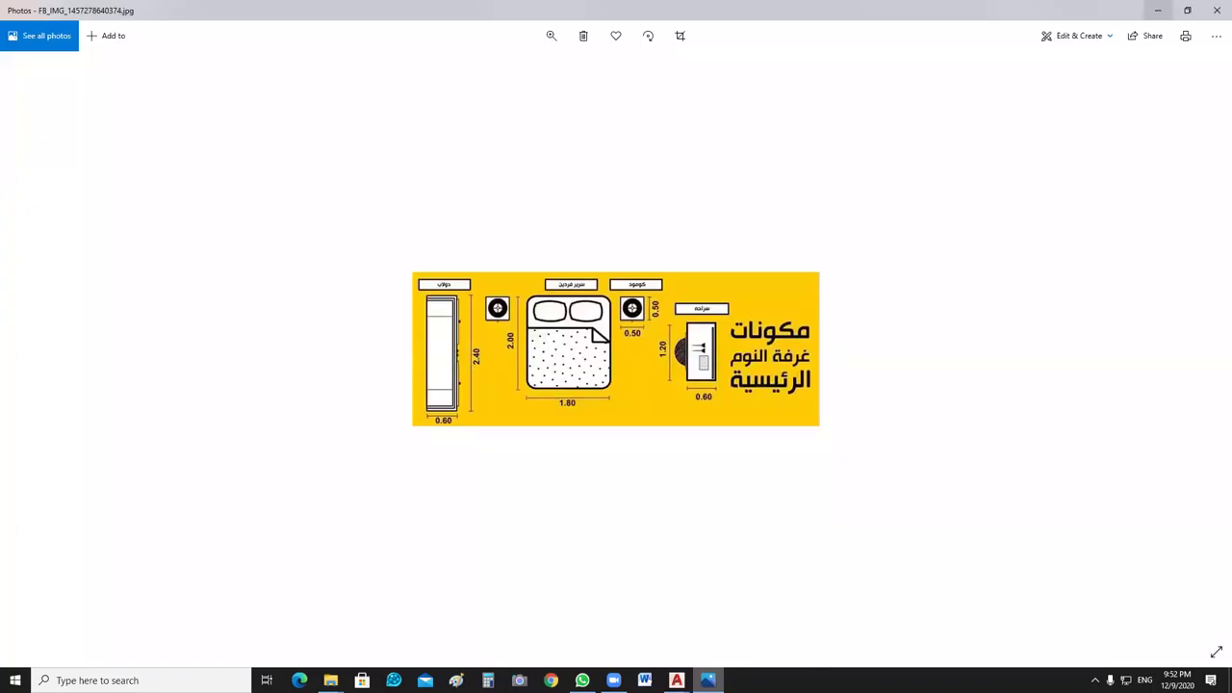
left_click(1158, 9)
scroll(716, 518, "up", 5)
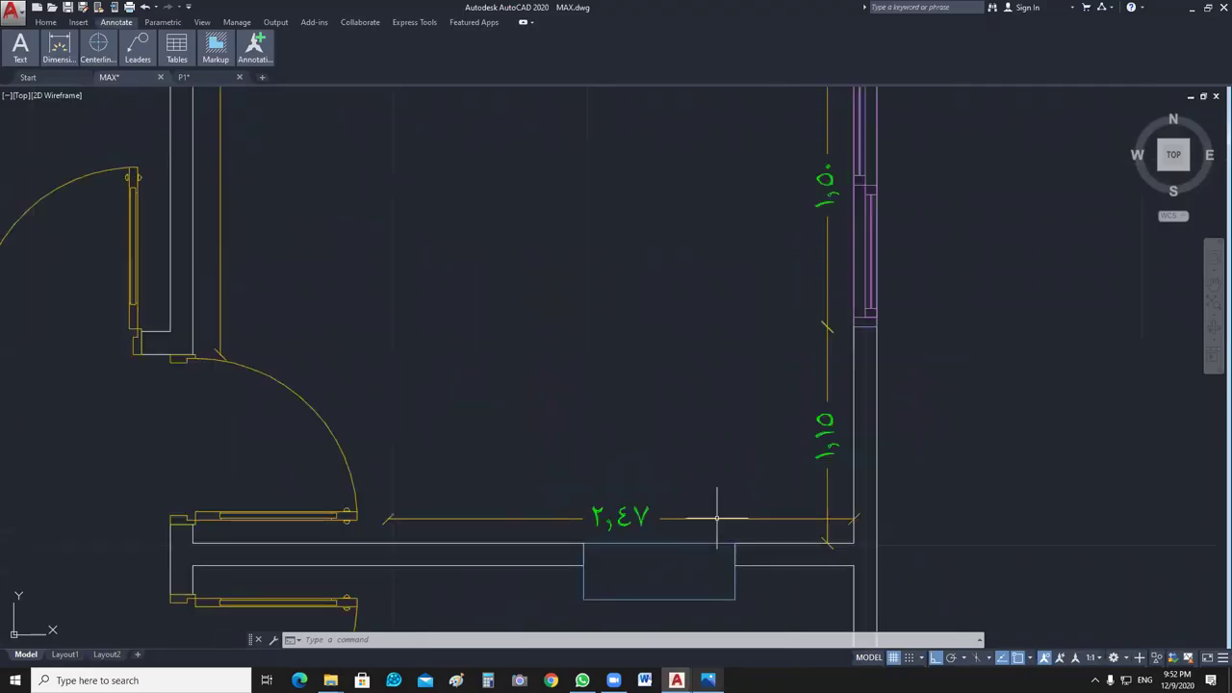
scroll(716, 518, "down", 2)
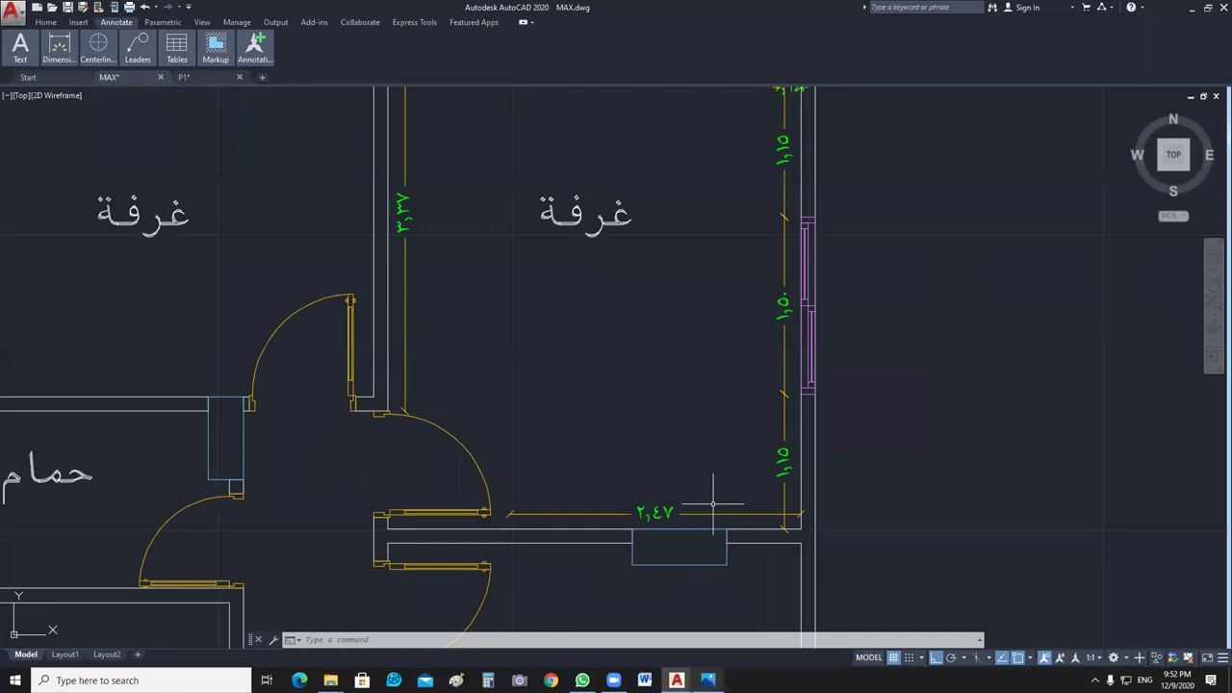
middle_click_drag(713, 502, 670, 538)
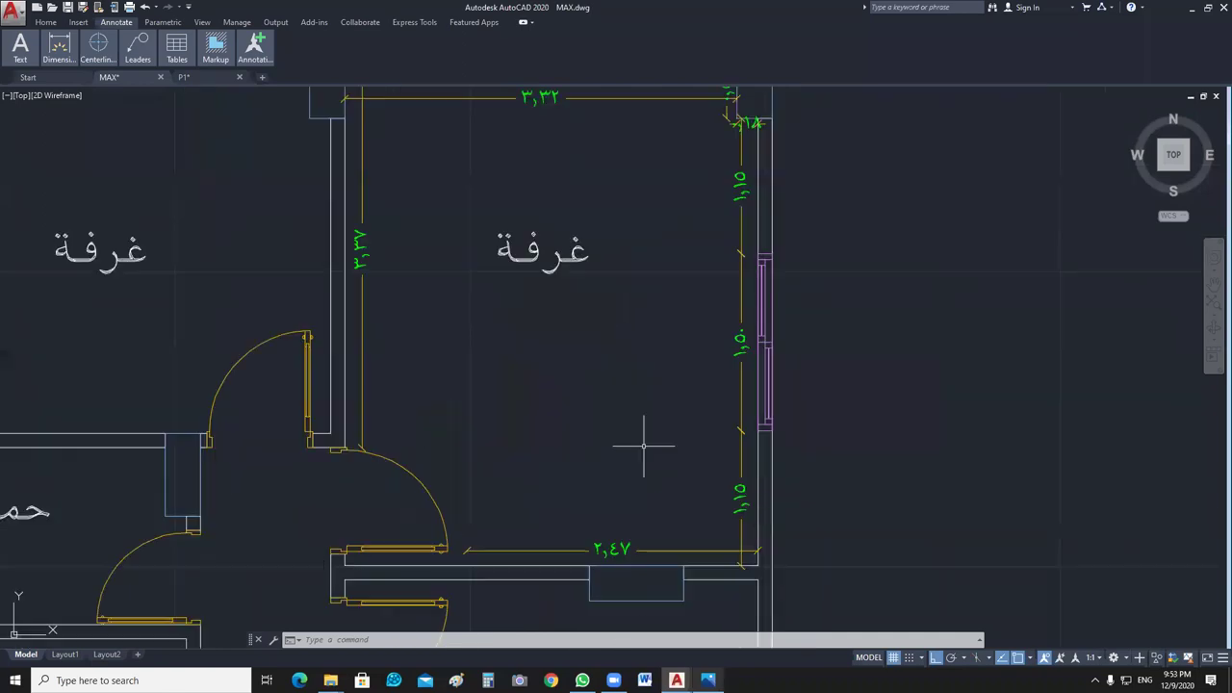
middle_click_drag(644, 446, 630, 476)
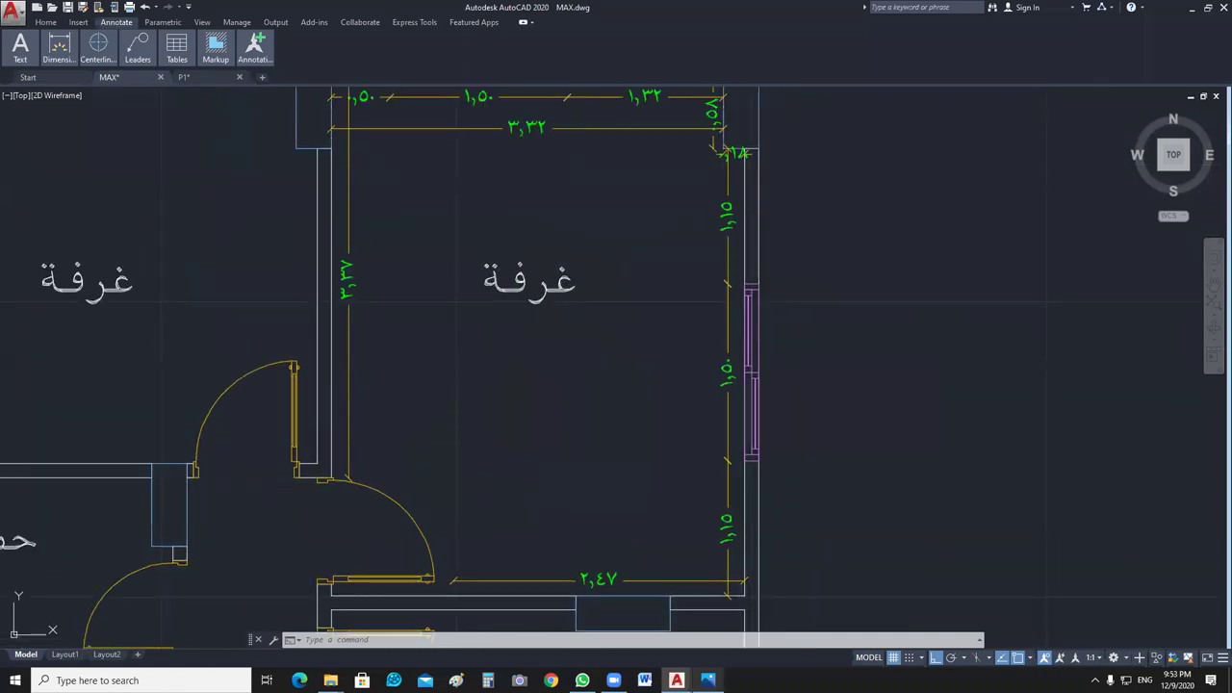
scroll(556, 325, "down", 2)
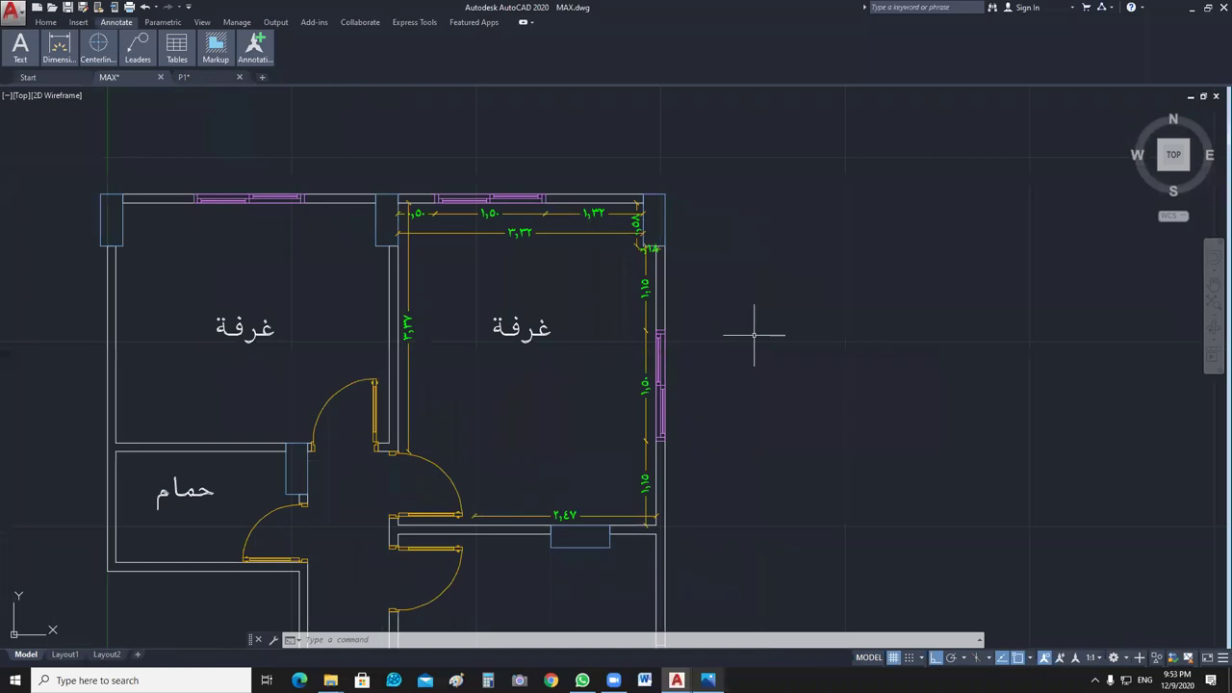
middle_click_drag(588, 271, 674, 281)
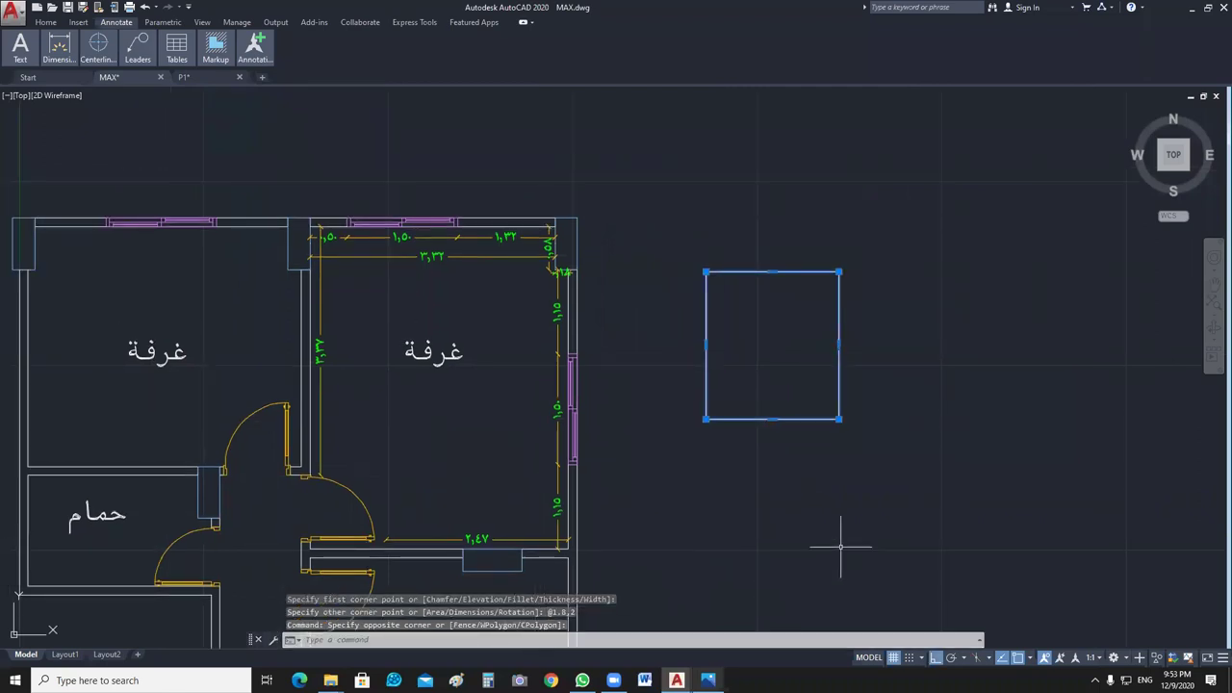
Move the 1.8 × 2 bed rectangle by its top midpoint onto the bedroom's top wall.
type("m")
key("Return")
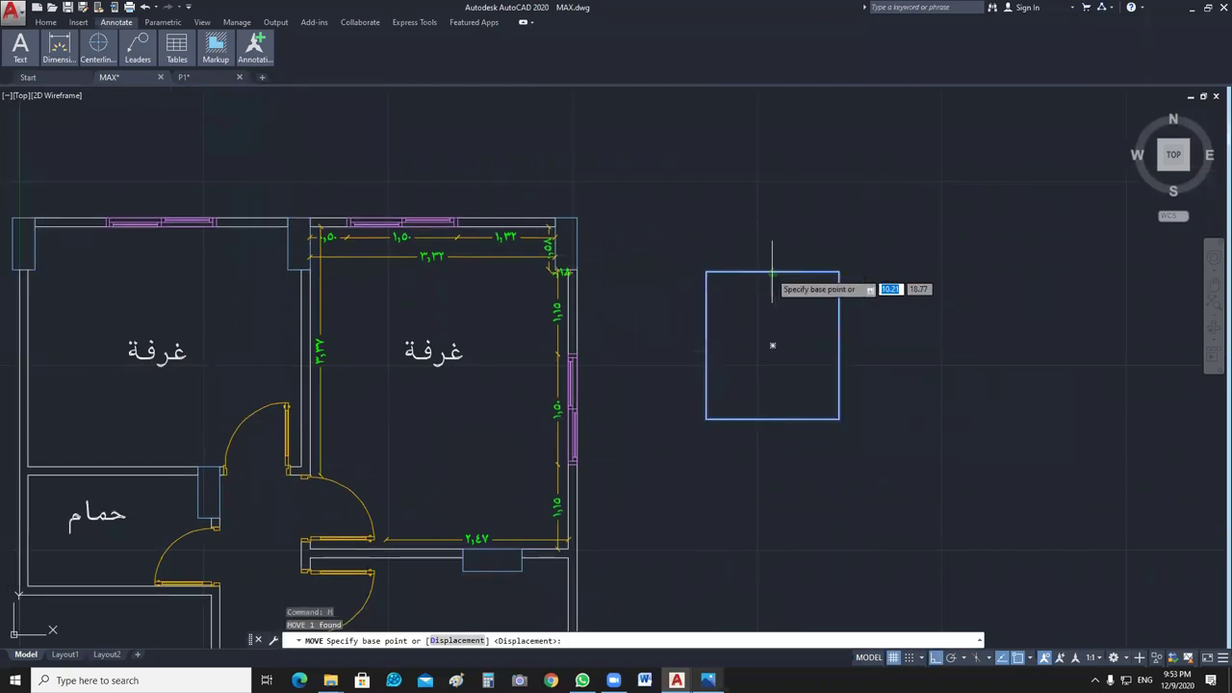
left_click(772, 274)
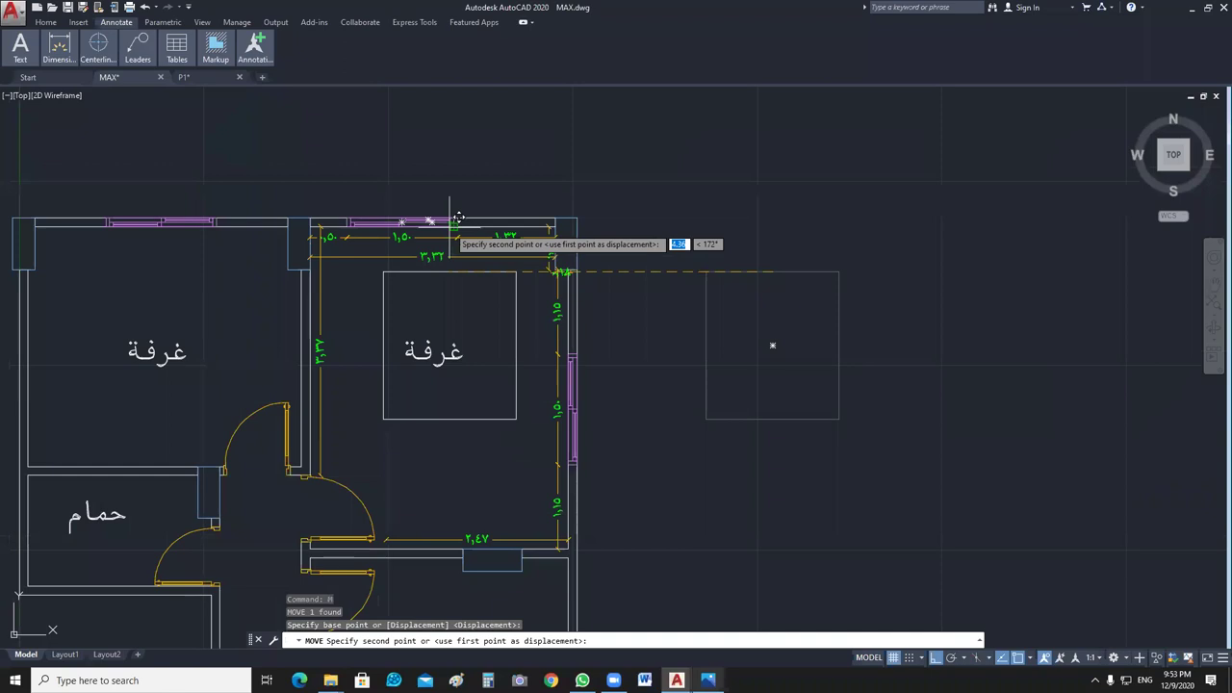
left_click(454, 226)
scroll(532, 426, "up", 2)
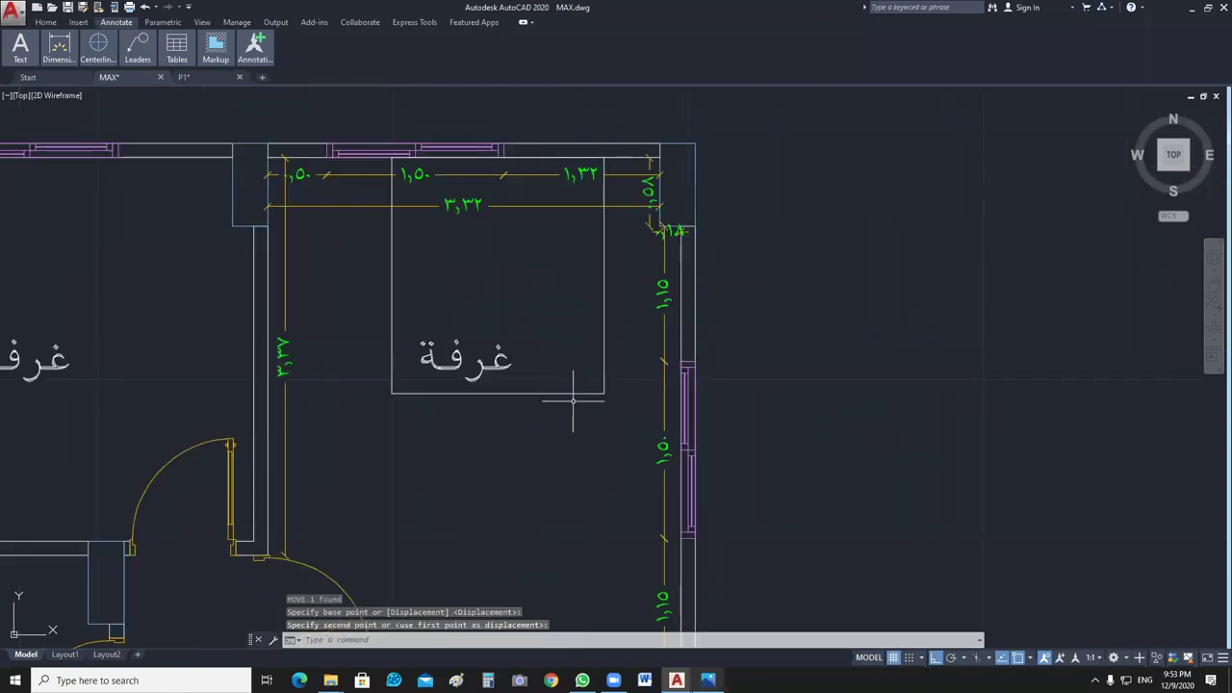
scroll(573, 400, "down", 2)
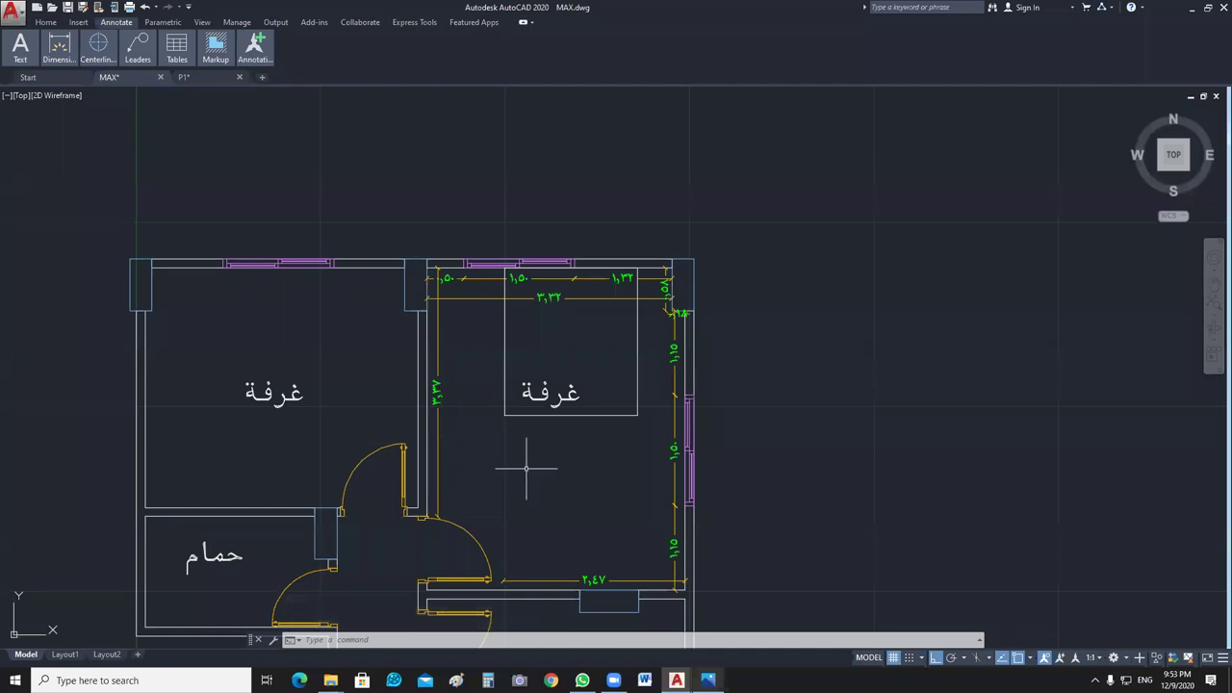
mouse_move(568, 482)
middle_mouse_down()
mouse_move(577, 490)
mouse_move(537, 457)
middle_mouse_up()
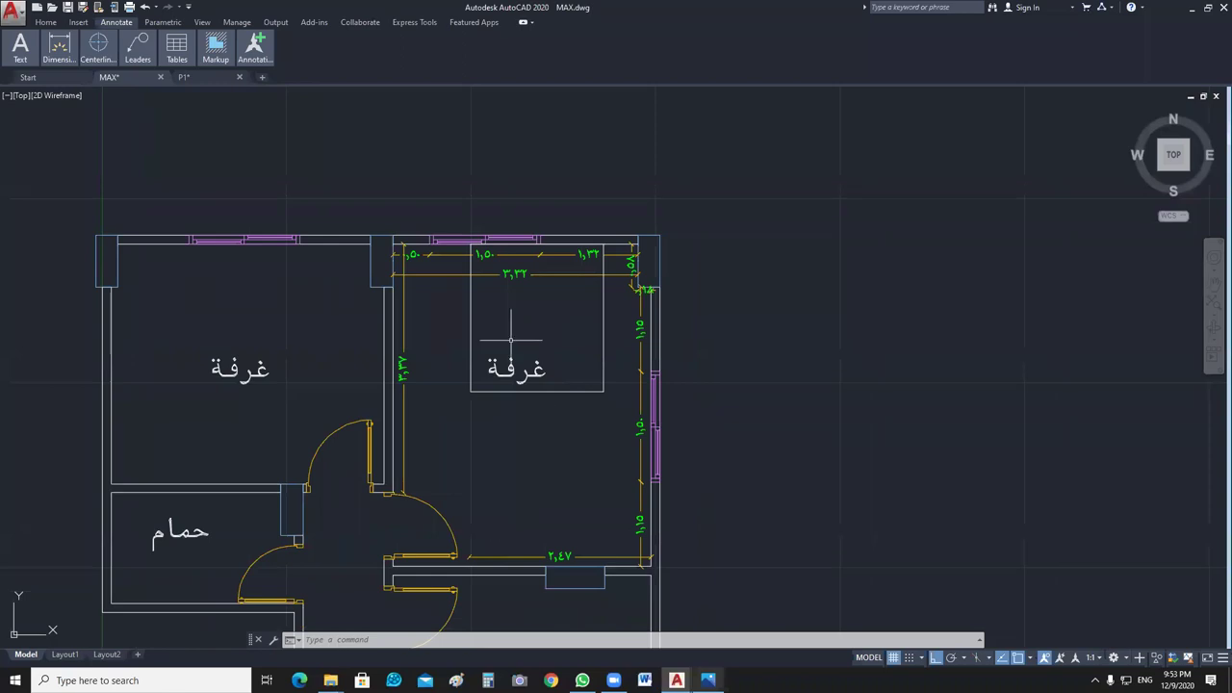
type("RO")
key("Return")
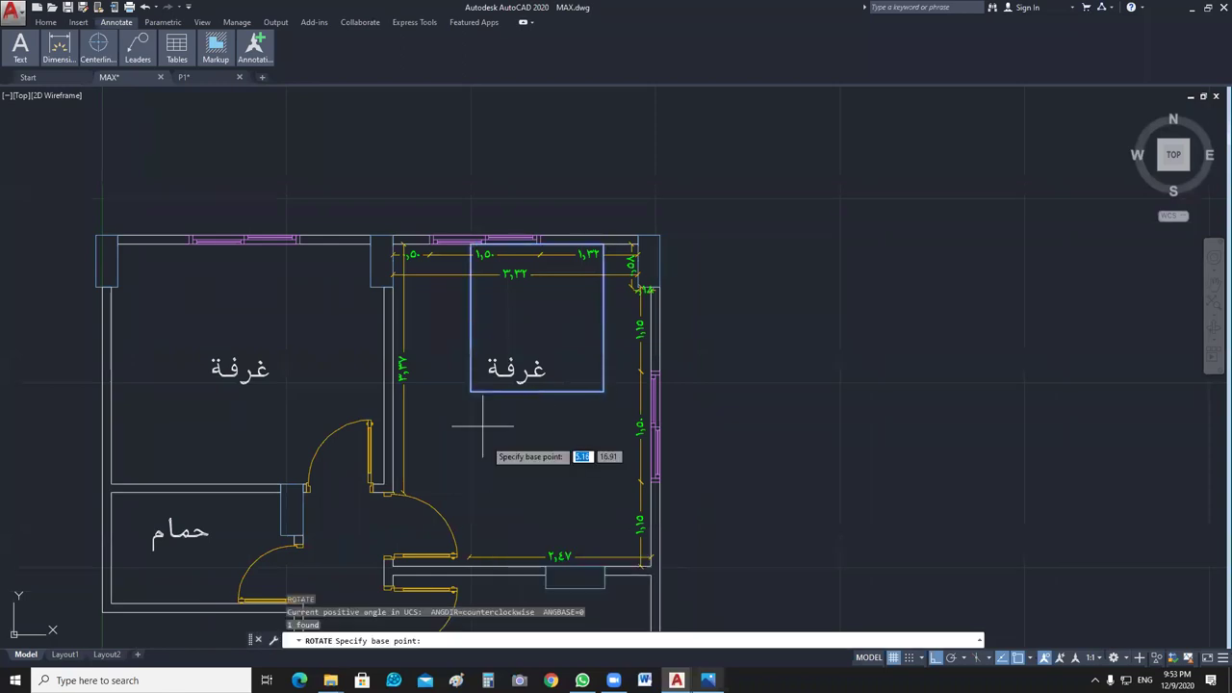
left_click(470, 391)
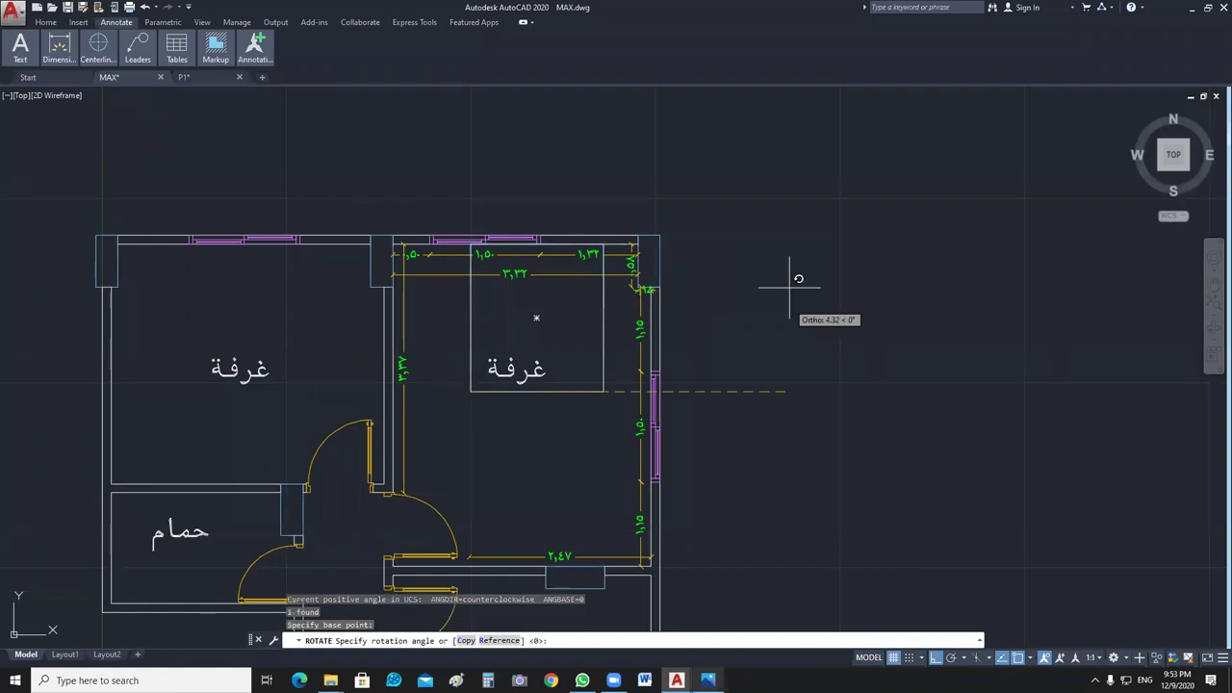
left_click(605, 131)
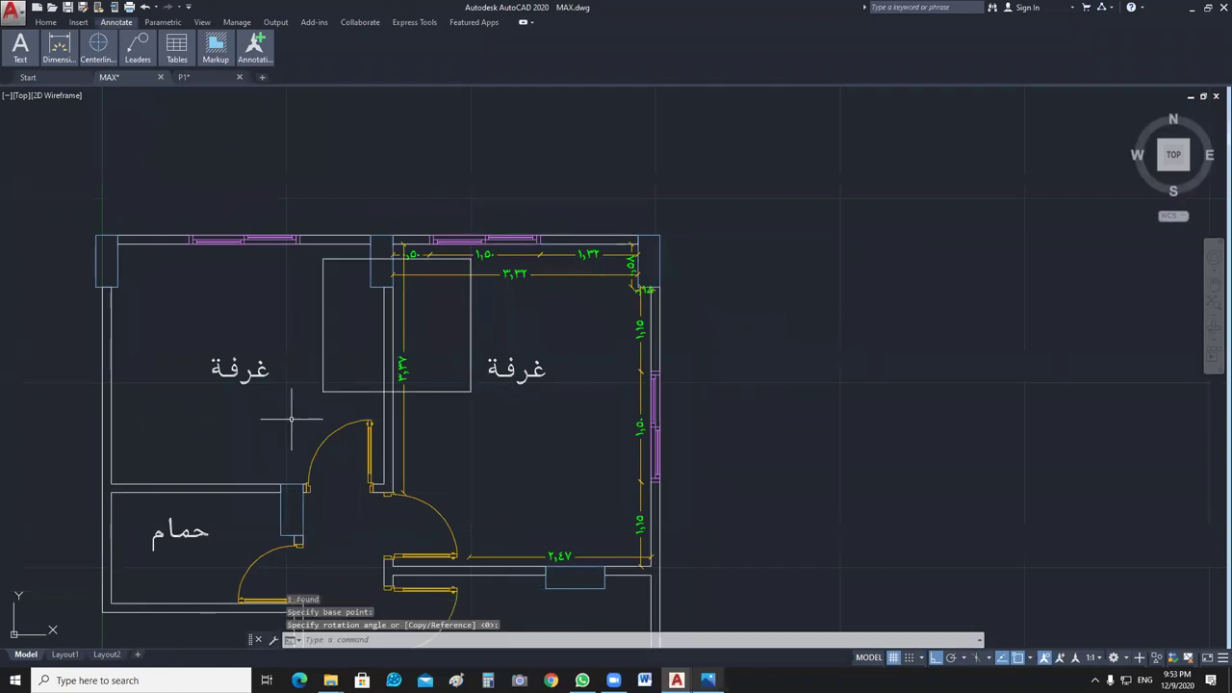
left_click(321, 300)
type("M")
key("Return")
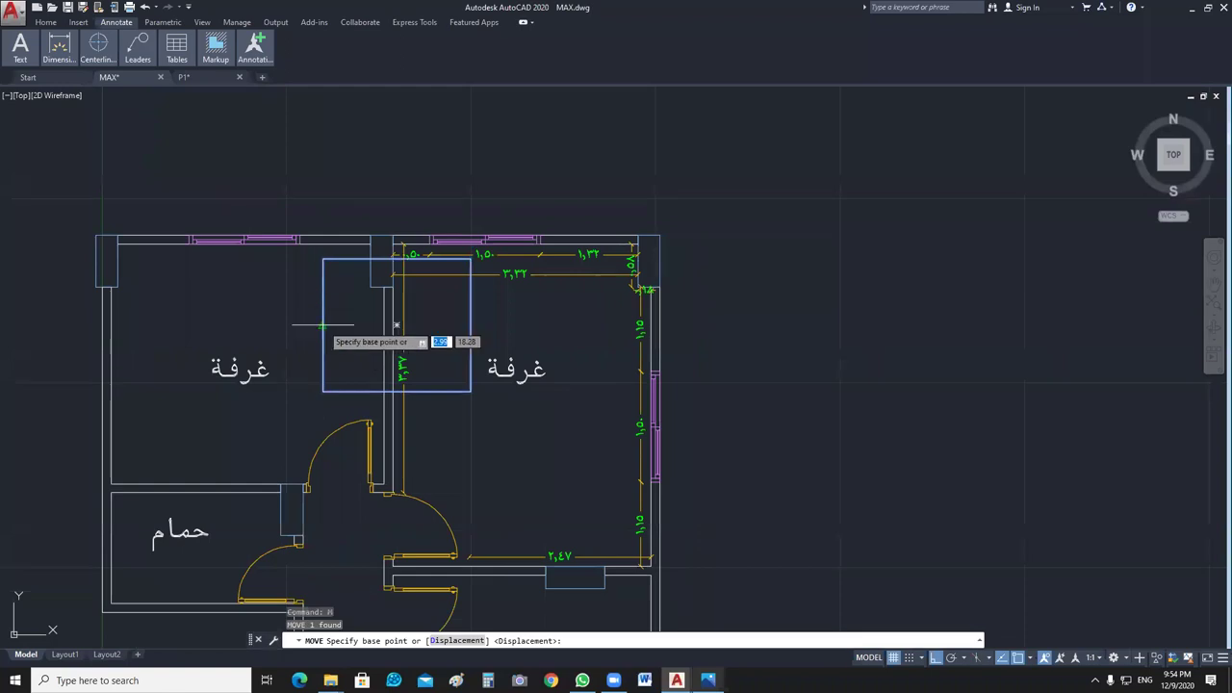
left_click(322, 324)
left_click(393, 382)
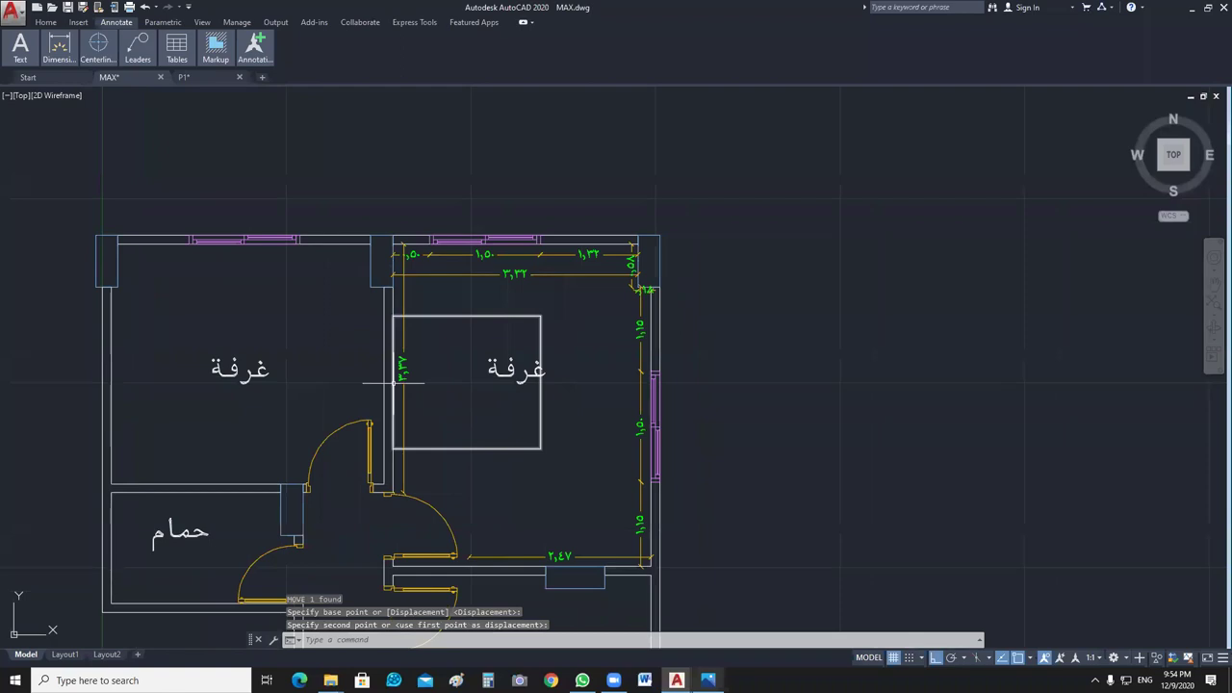
middle_click_drag(602, 422, 611, 416)
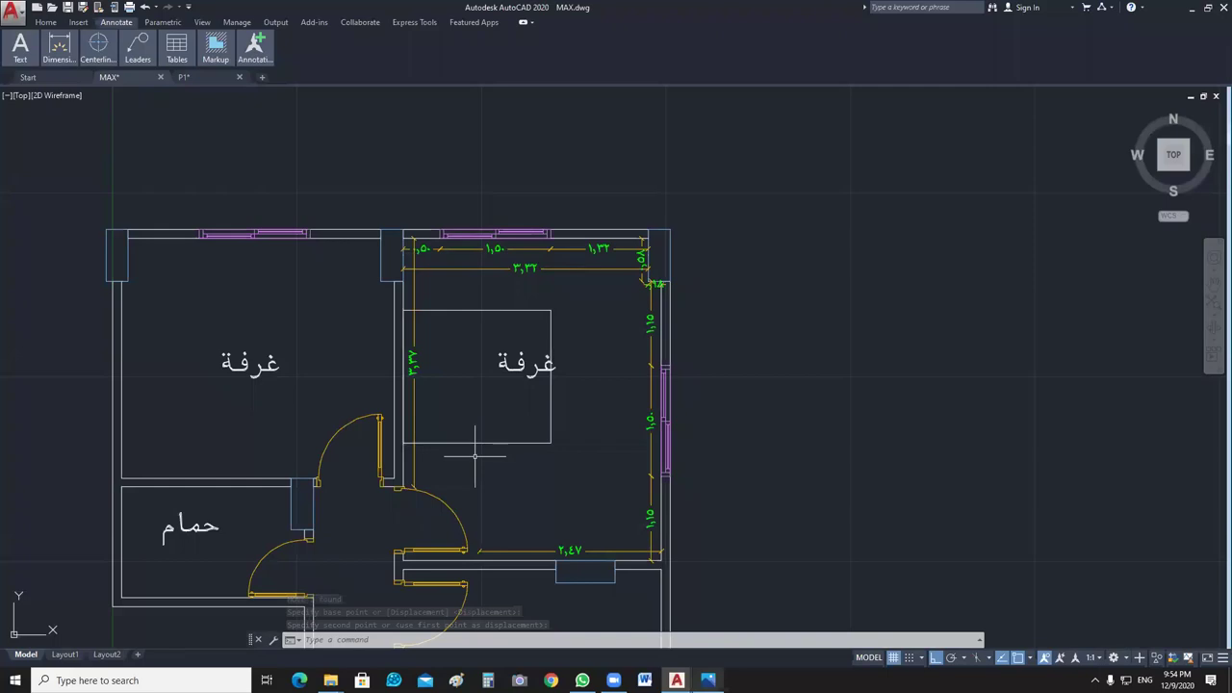
key("ctrl+z")
key("ctrl+z")
key("ctrl+z")
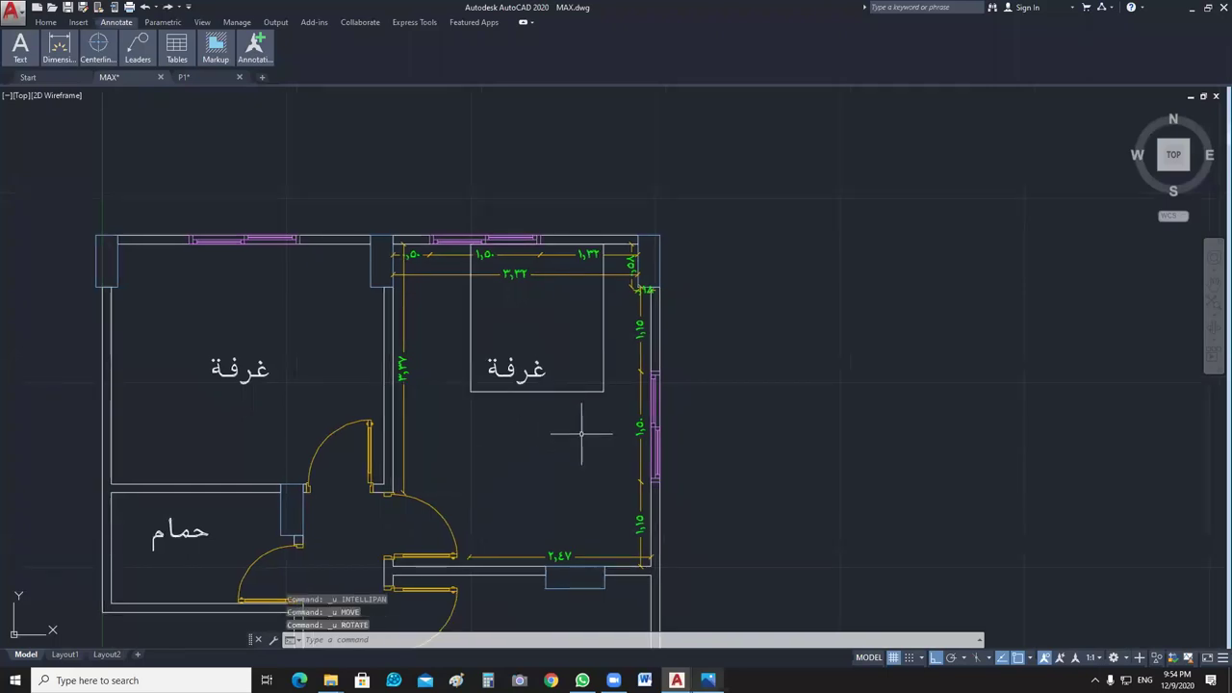
scroll(807, 516, "up", 2)
type("rec")
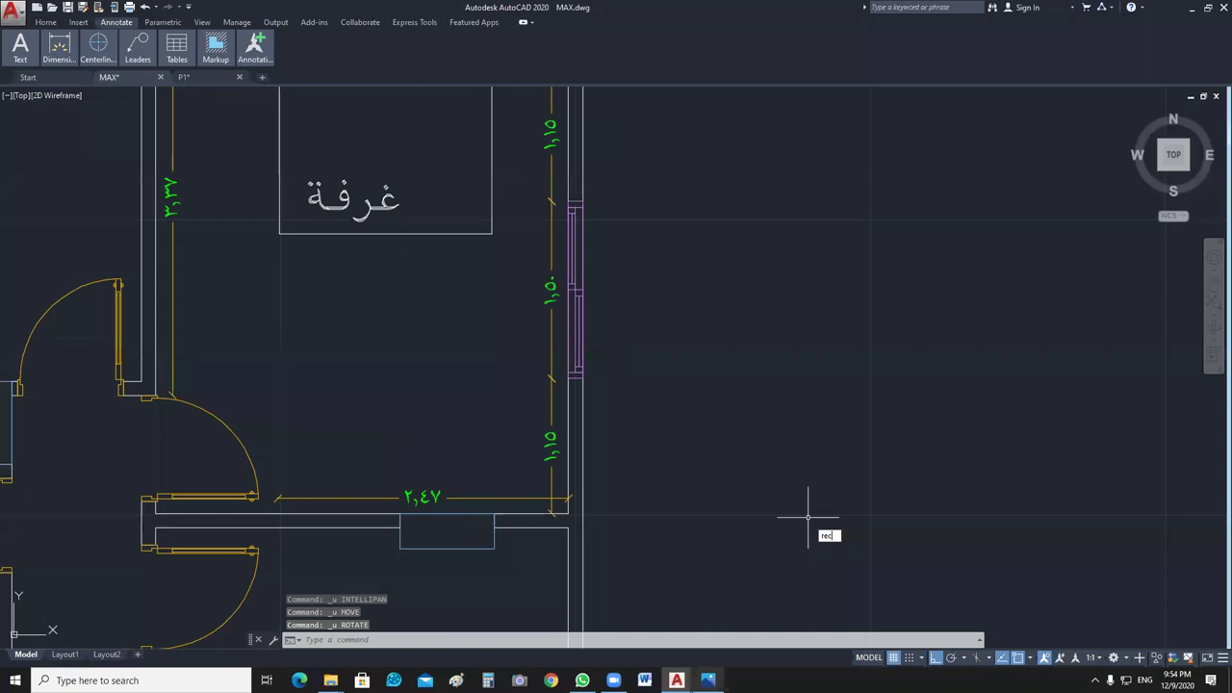
Draw a 2.4 × 0.6 wardrobe rectangle beside the floor plan.
key("Return")
left_click(739, 511)
type("2.4,.6")
key("Return")
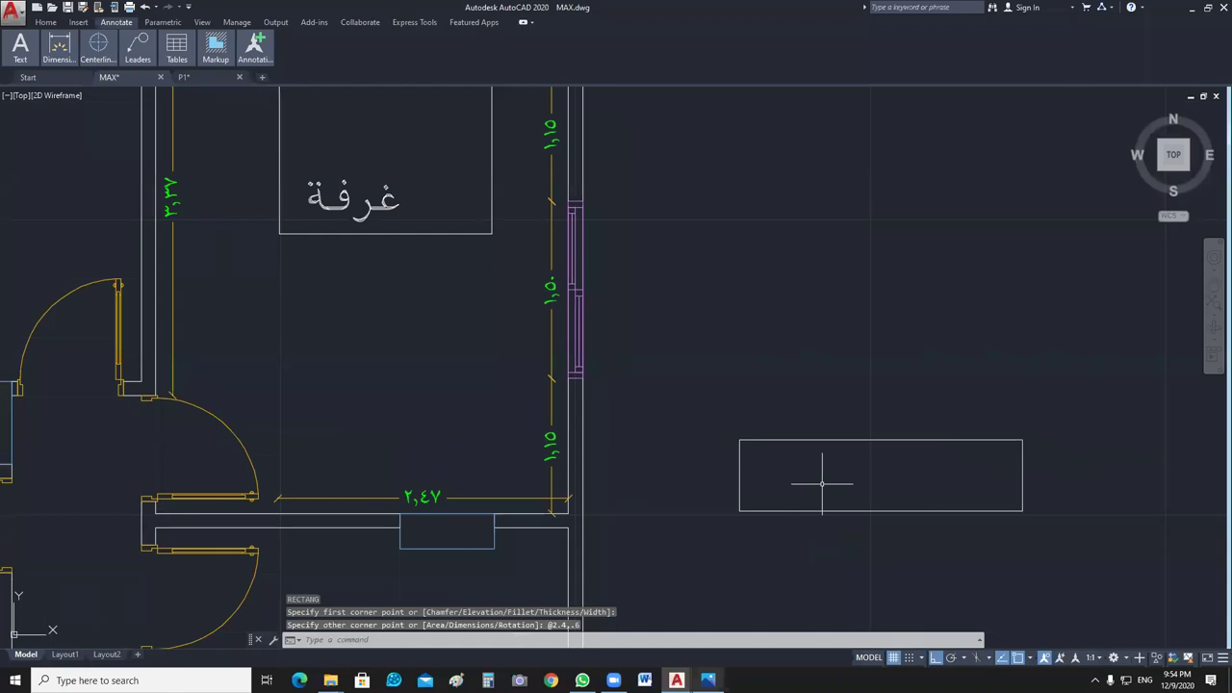
Move the wardrobe by its lower-right corner into the bedroom's inner bottom-right corner.
left_click_drag(819, 481, 783, 473)
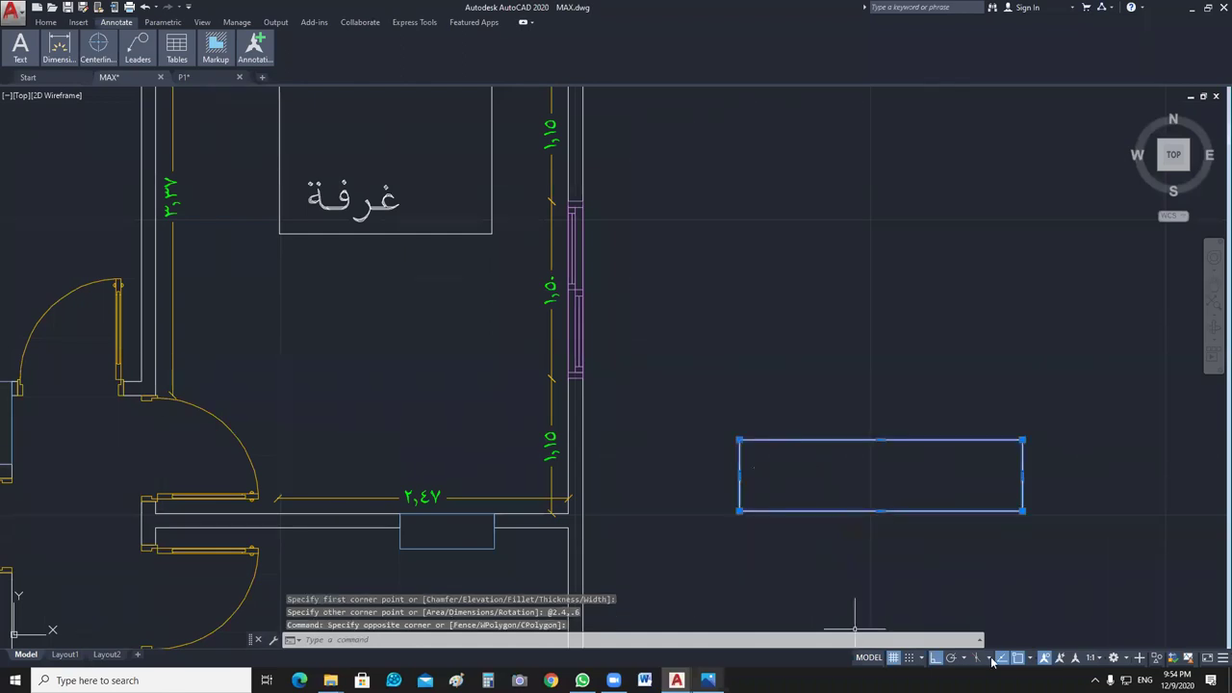
type("m")
key("Return")
left_click(1023, 511)
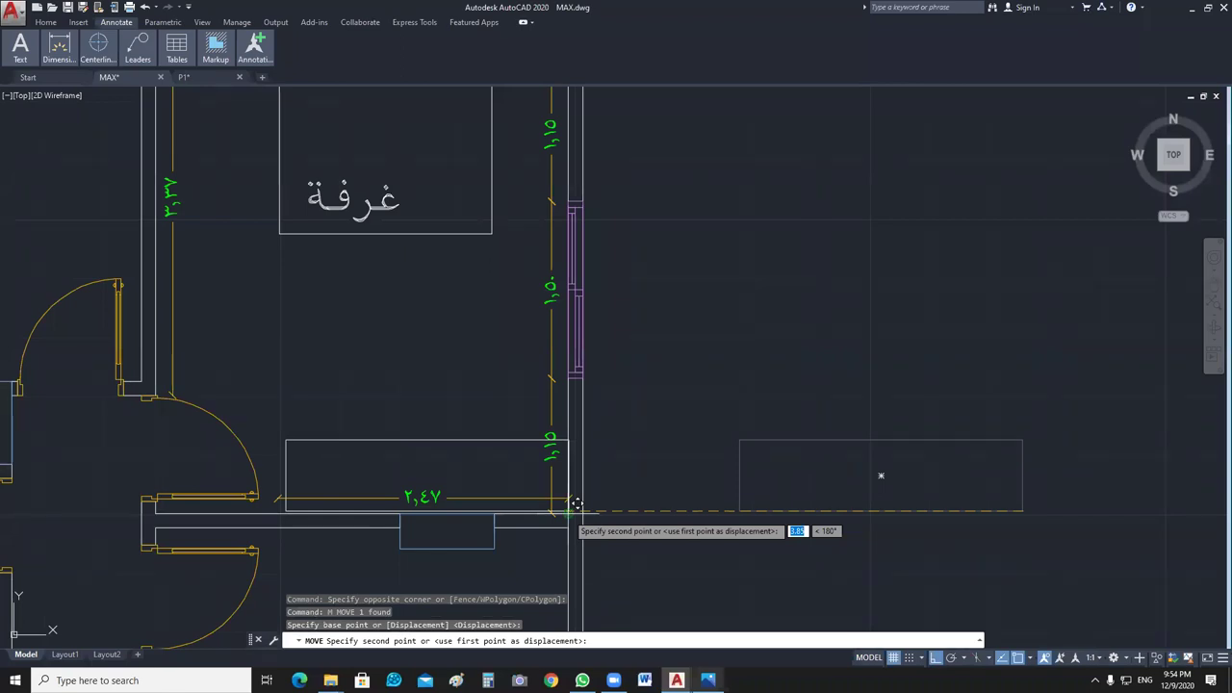
left_click(575, 510)
middle_click_drag(453, 477, 511, 501)
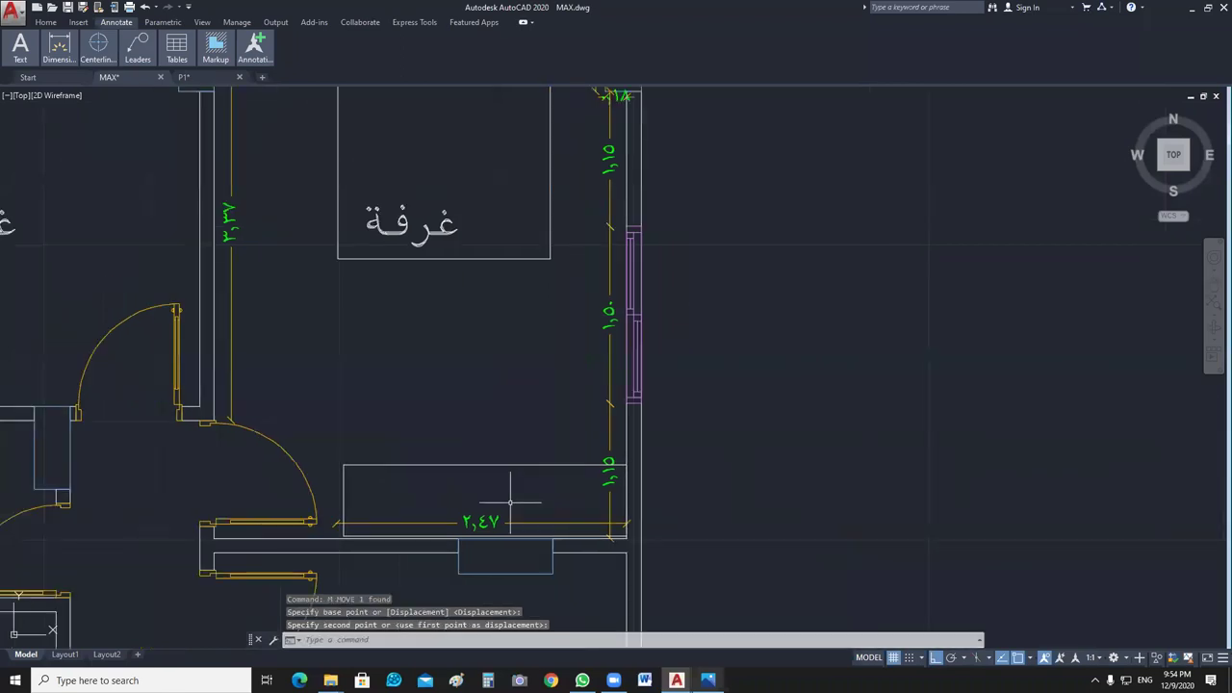
scroll(510, 501, "down", 1)
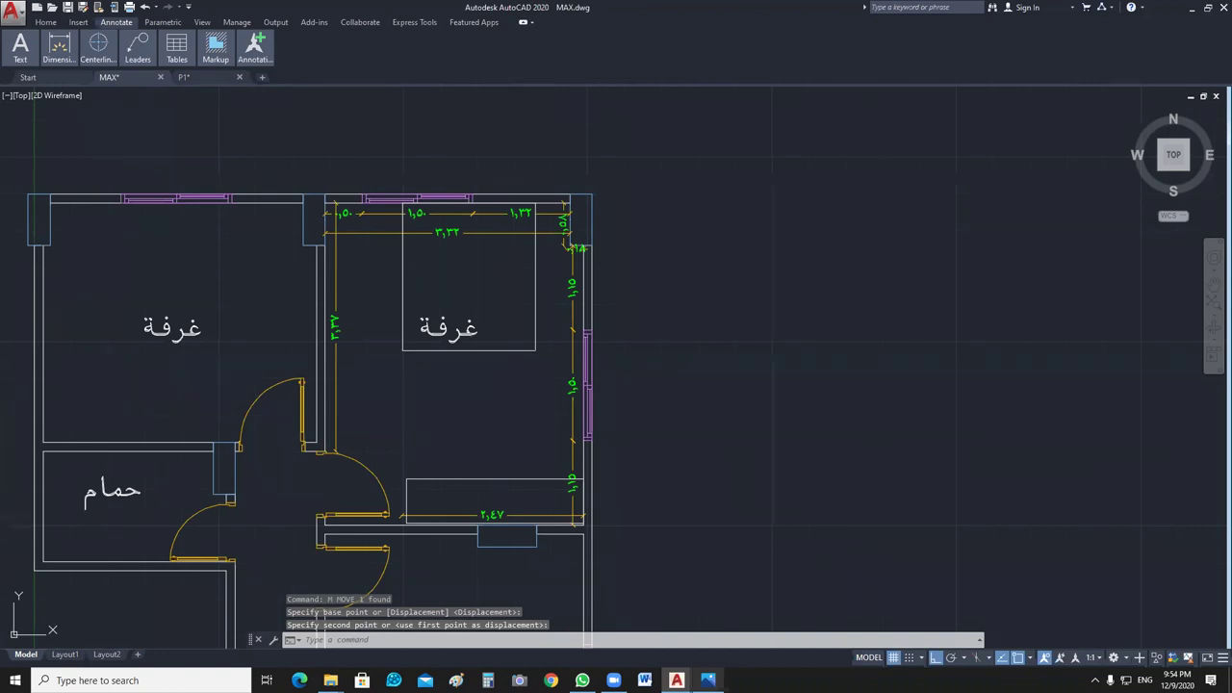
middle_click_drag(332, 355, 367, 374)
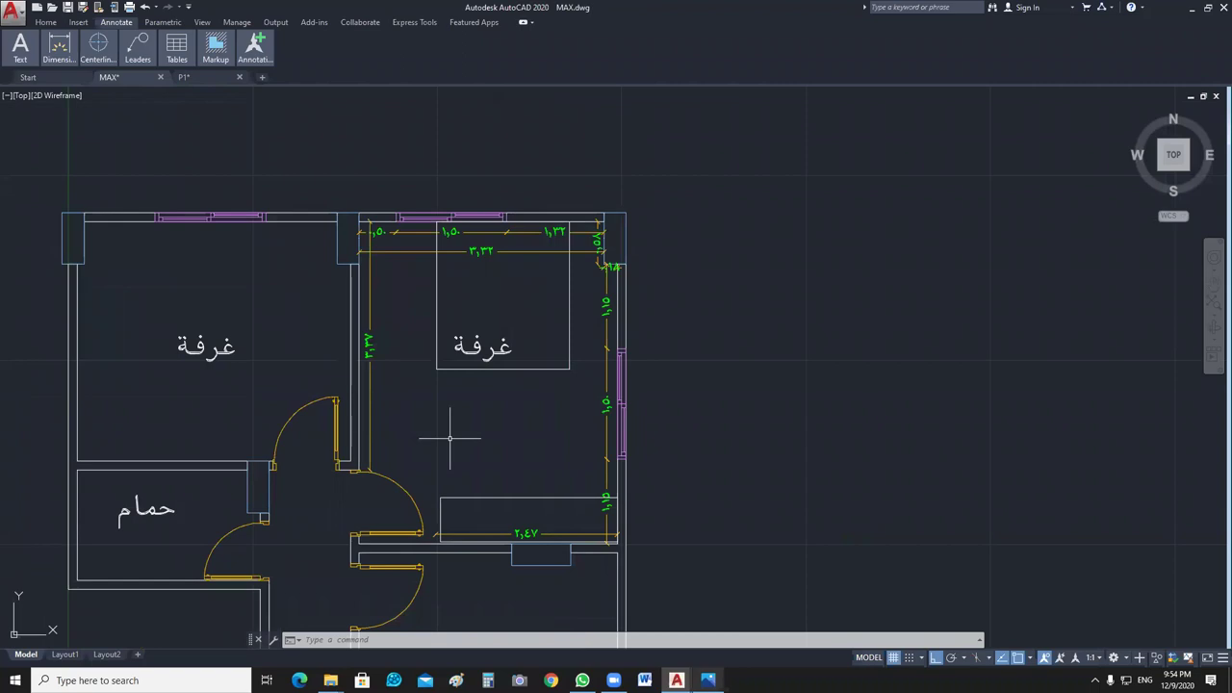
scroll(669, 297, "down", 2)
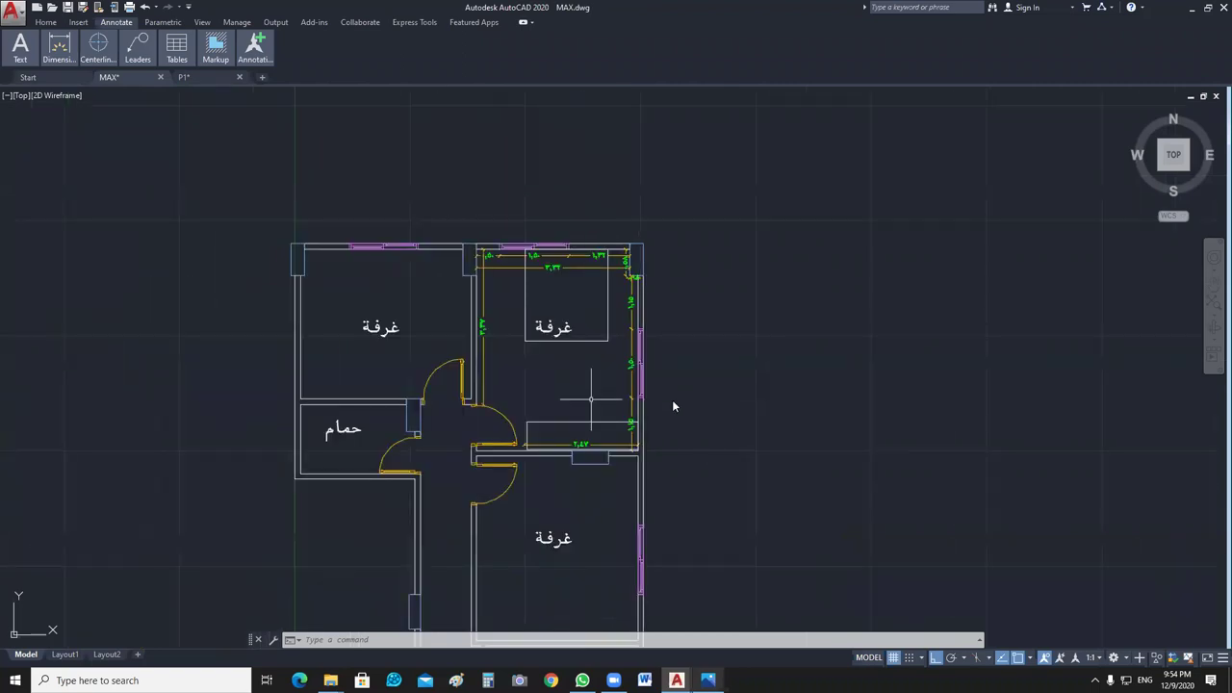
Review the furniture size charts, ending on the children's 0.90 × 1.80 bed sheet, then close Photos.
key("alt+Tab")
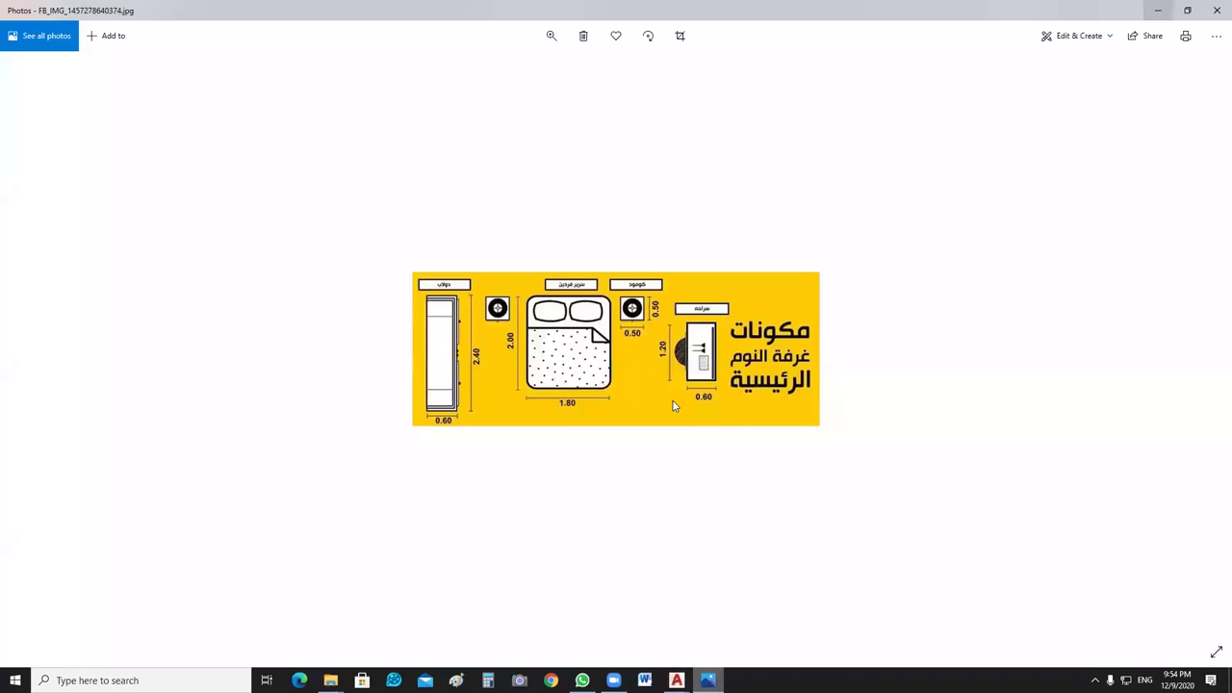
key("alt+Tab")
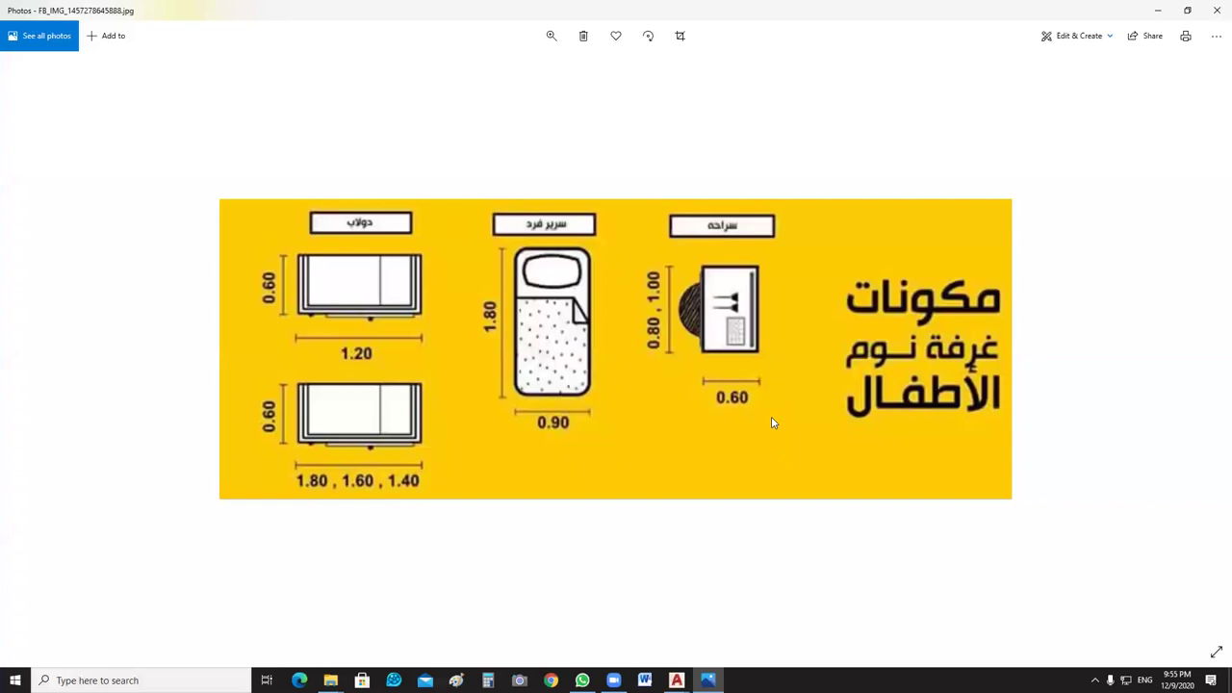
key("alt+F4")
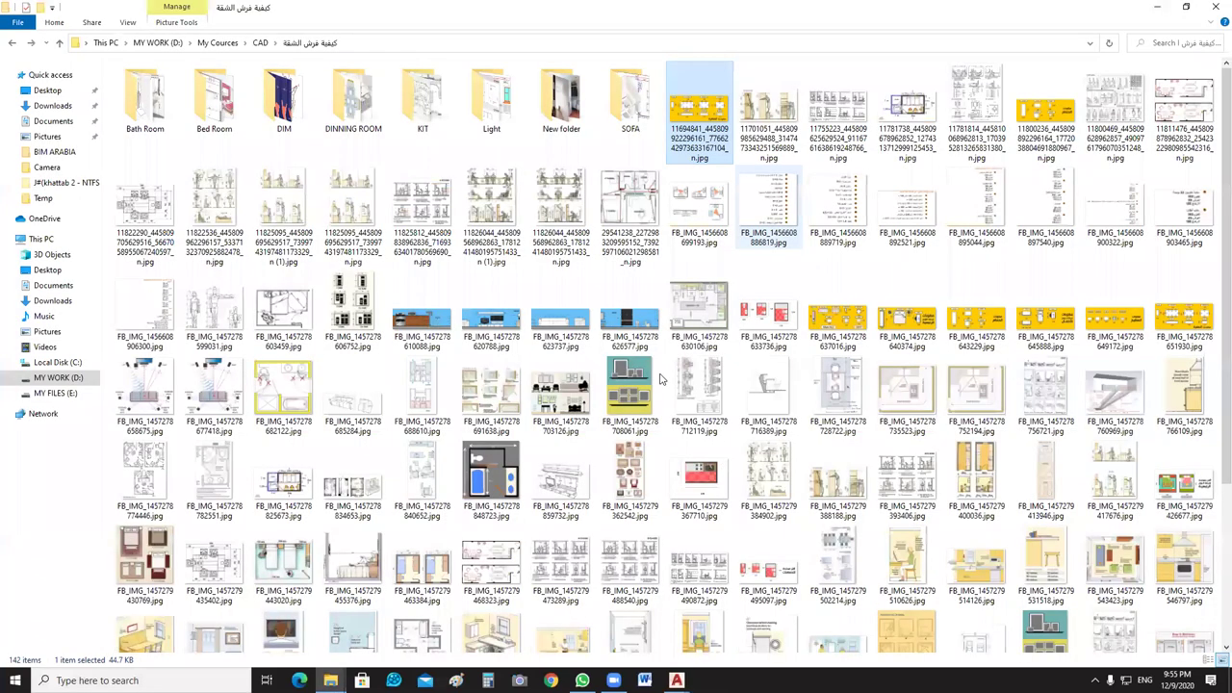
Open the bedroom plan JPG showing the 150×200 bed and 0.60 nightstands.
double_click(626, 390)
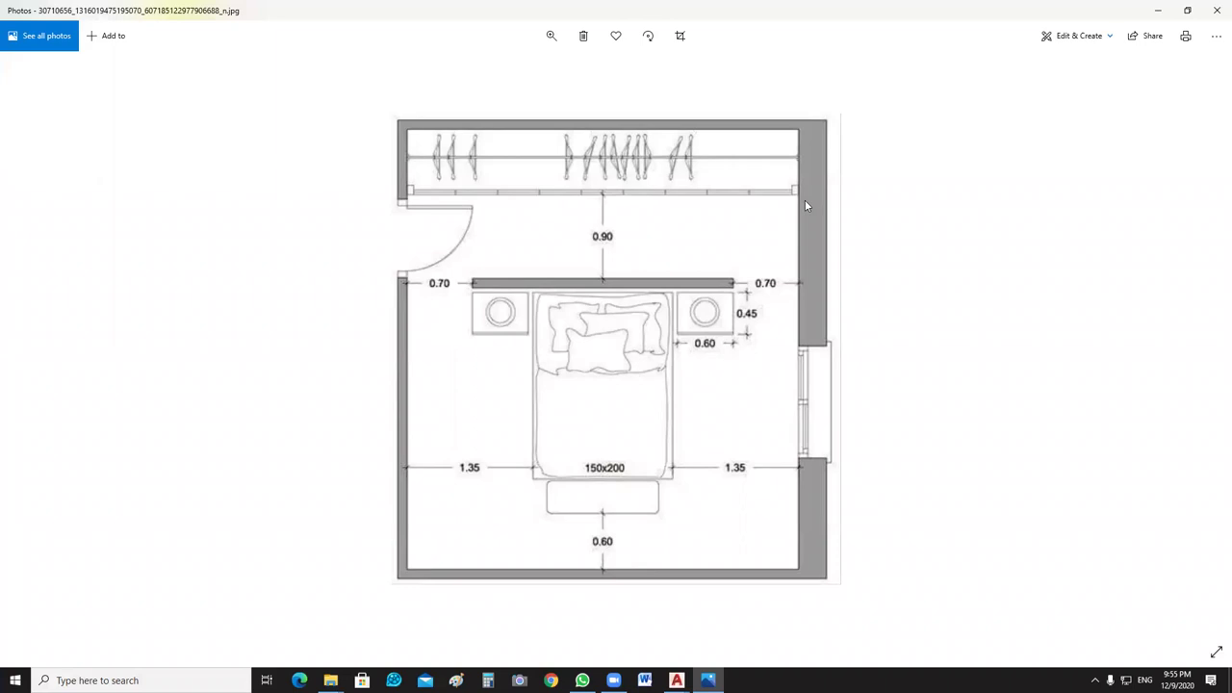
Close the bedroom layout image to get back to the Bed Room folder.
left_click(596, 474)
left_click(1215, 12)
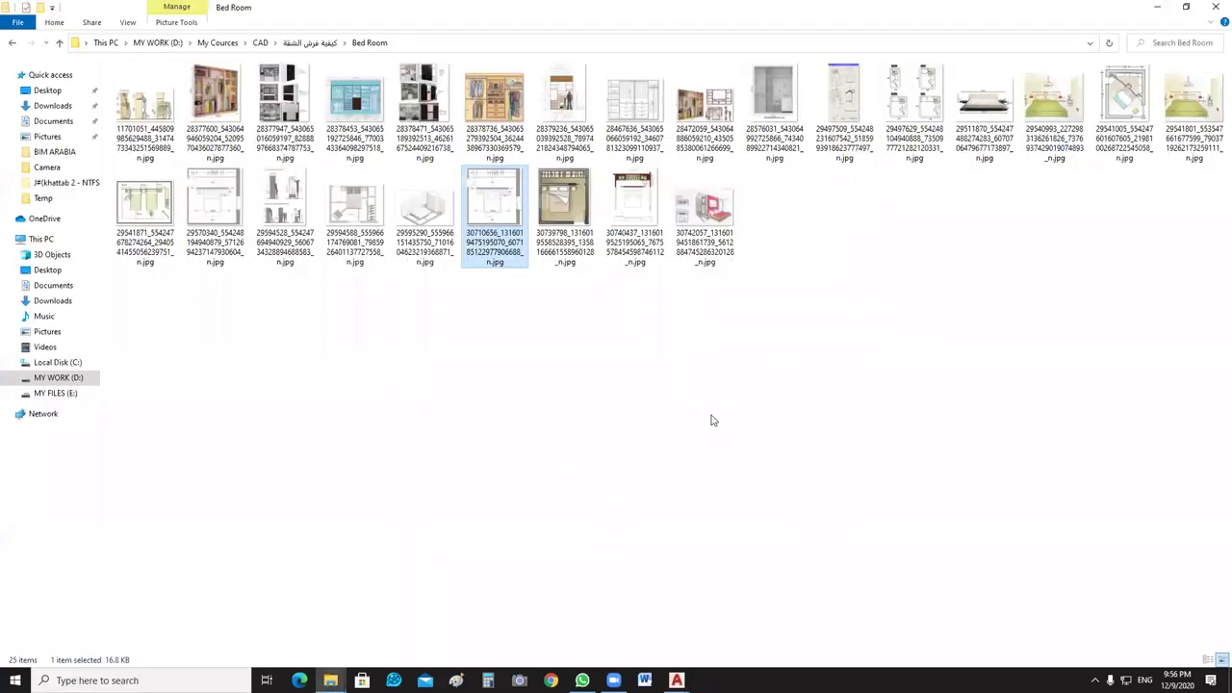
Reopen the 14,88 m² bedroom plan image, study its clearances, then close it.
key("Return")
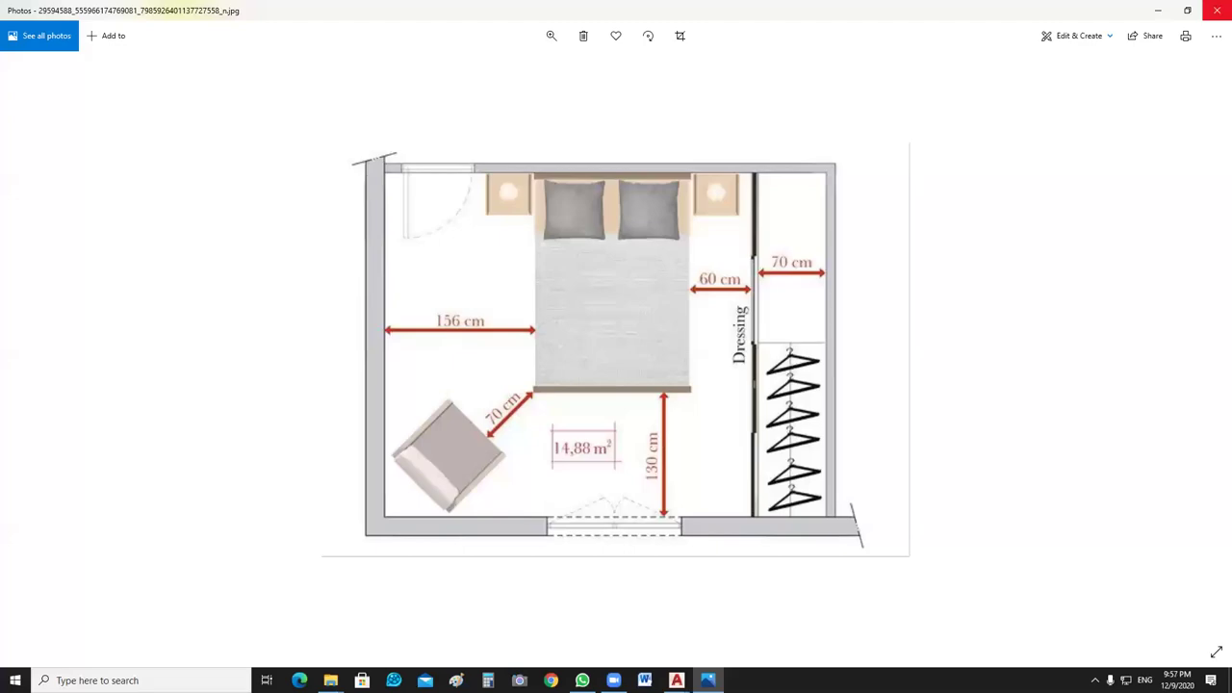
left_click(1217, 10)
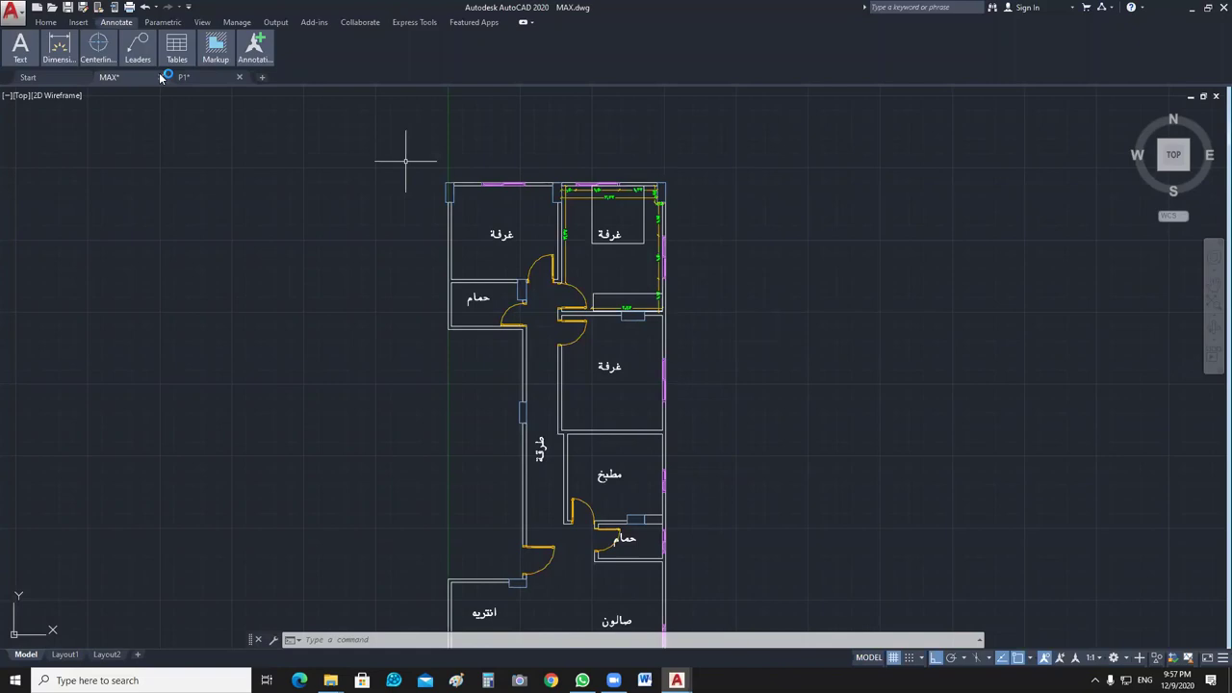
Return to the Home ribbon tab and cancel the pending command.
left_click(46, 22)
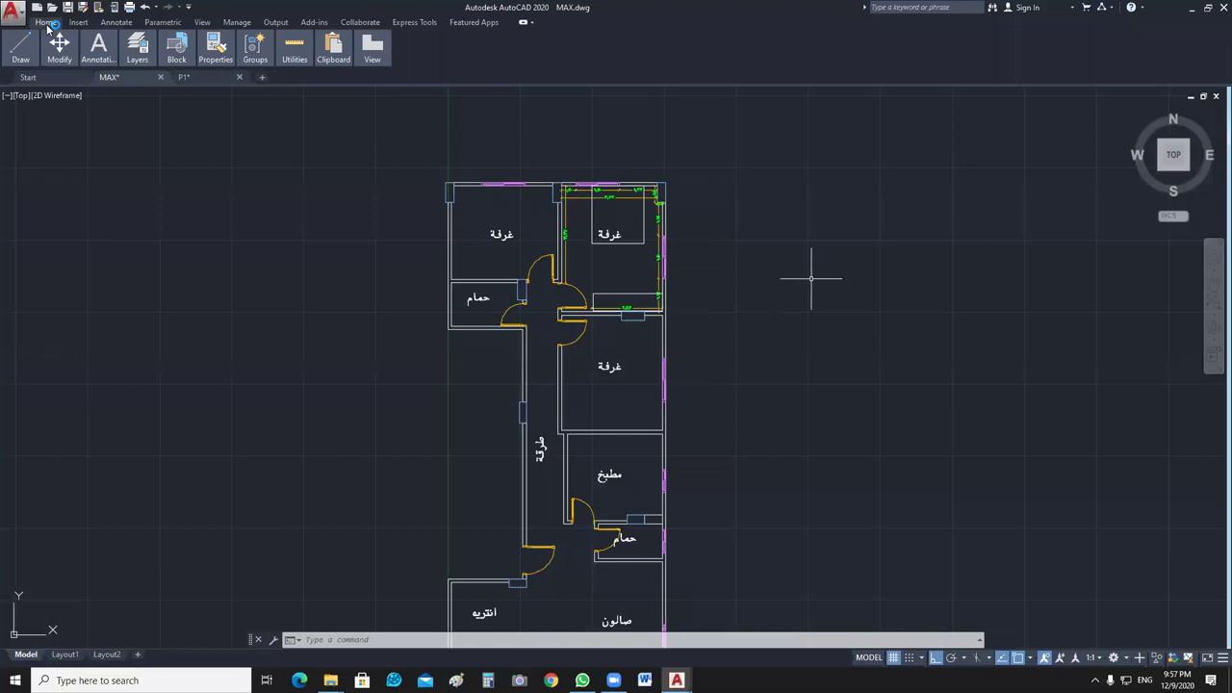
key("Escape")
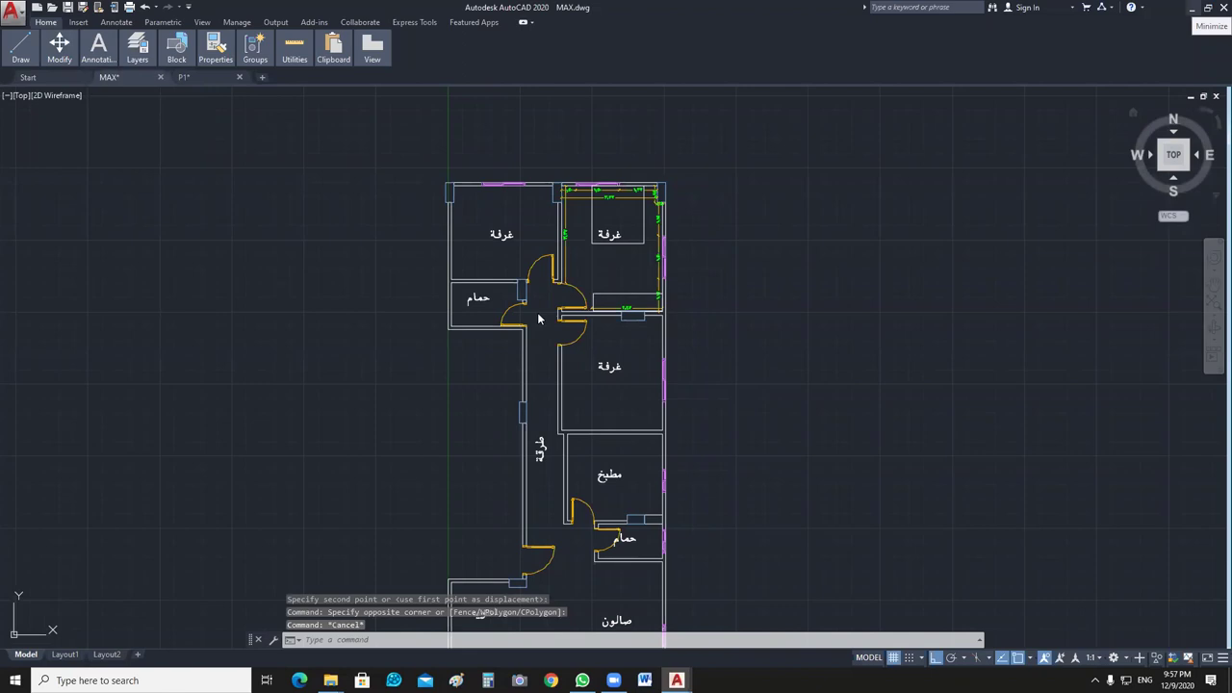
View the red-dimensioned hand-drawn plan, then open the pencil sketch with the hatched rug.
key("alt+Tab")
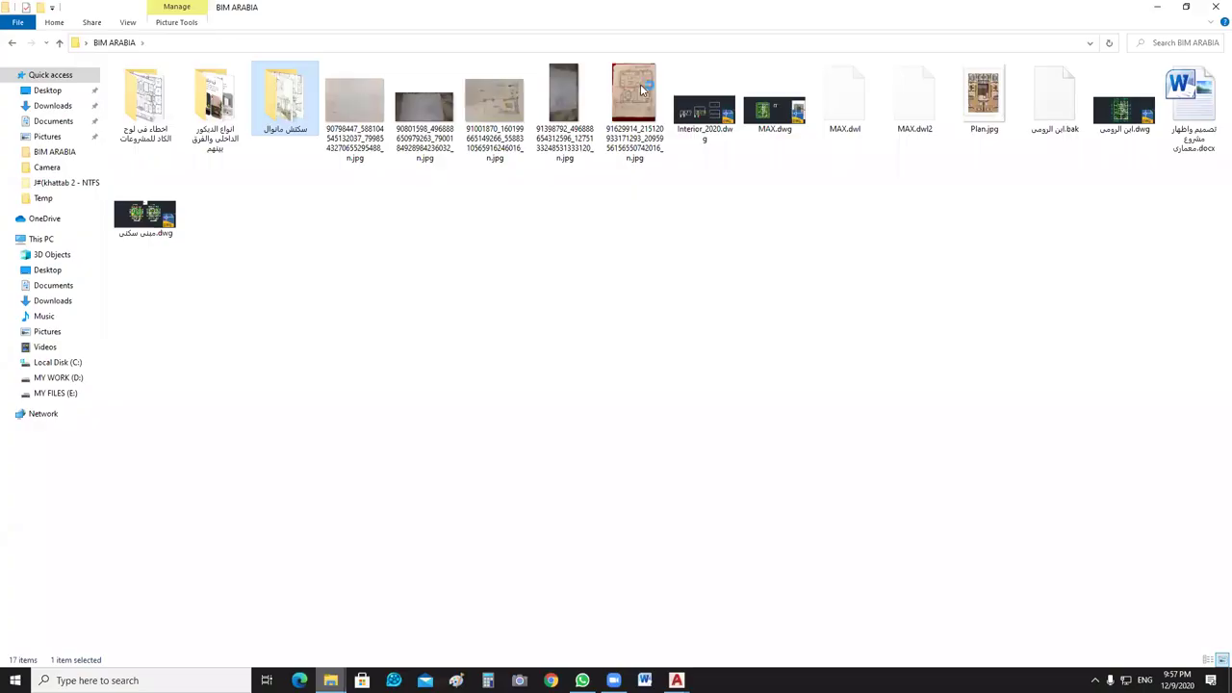
double_click(661, 114)
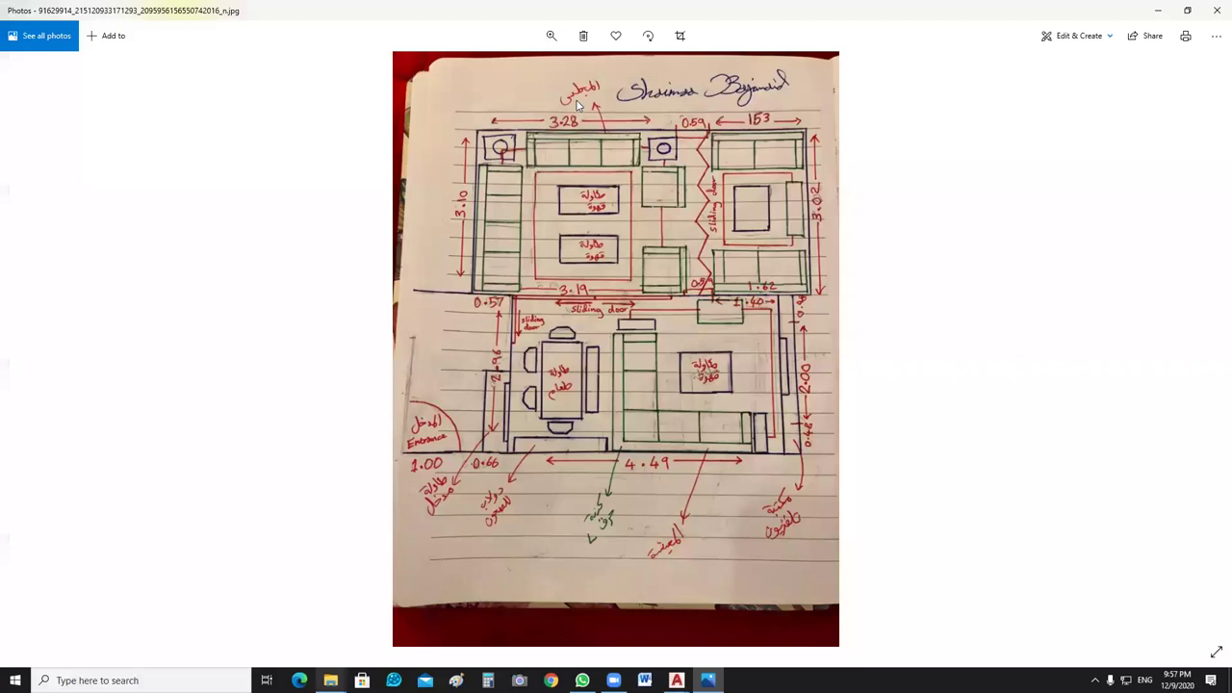
key("alt+F4")
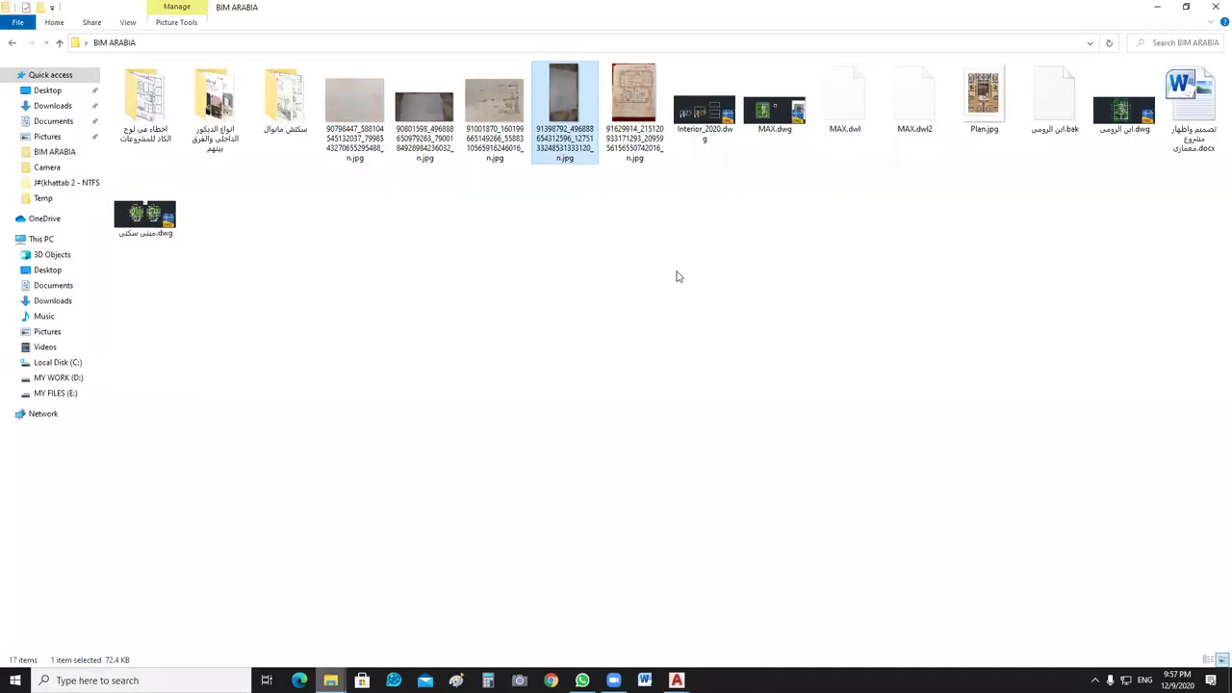
key("Return")
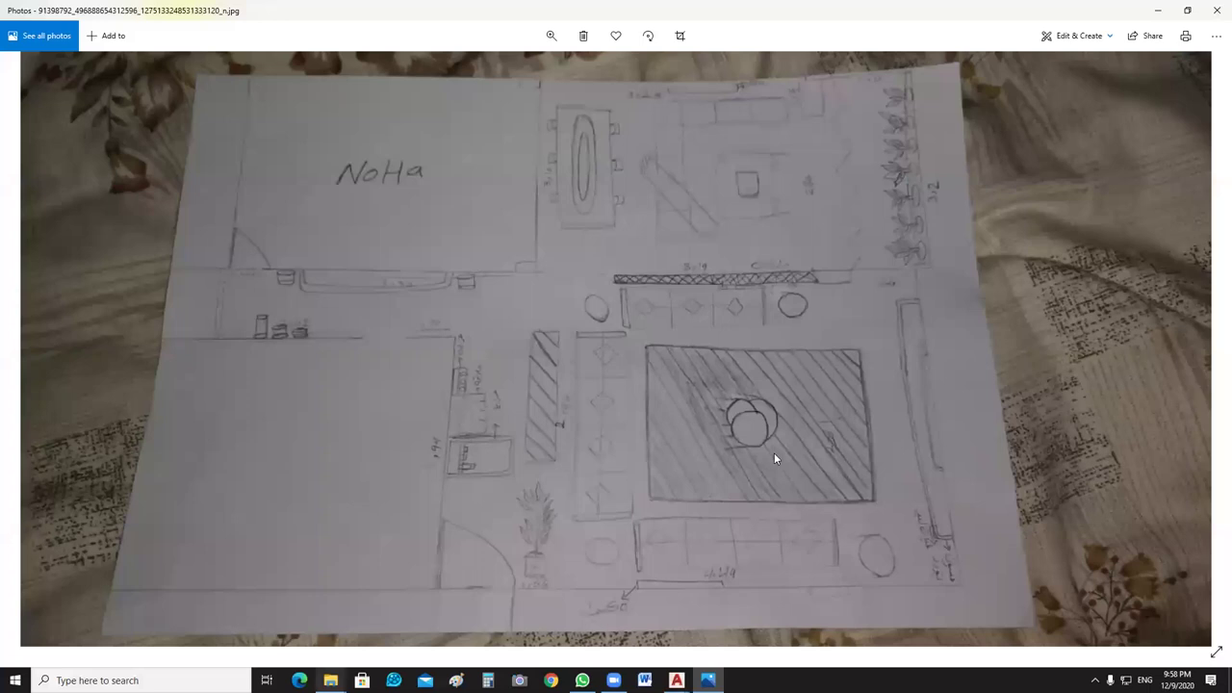
Page through the coloured and remaining hand-drawn plan sketches, closing the last photo.
key("alt+F4")
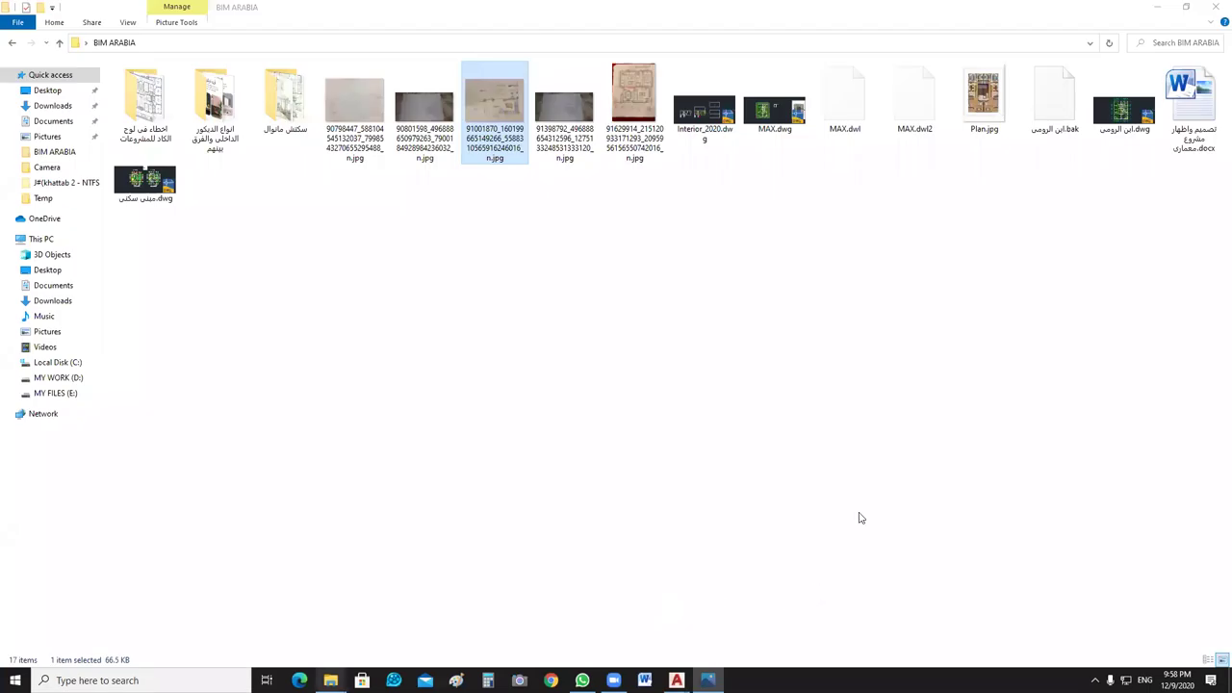
key("Return")
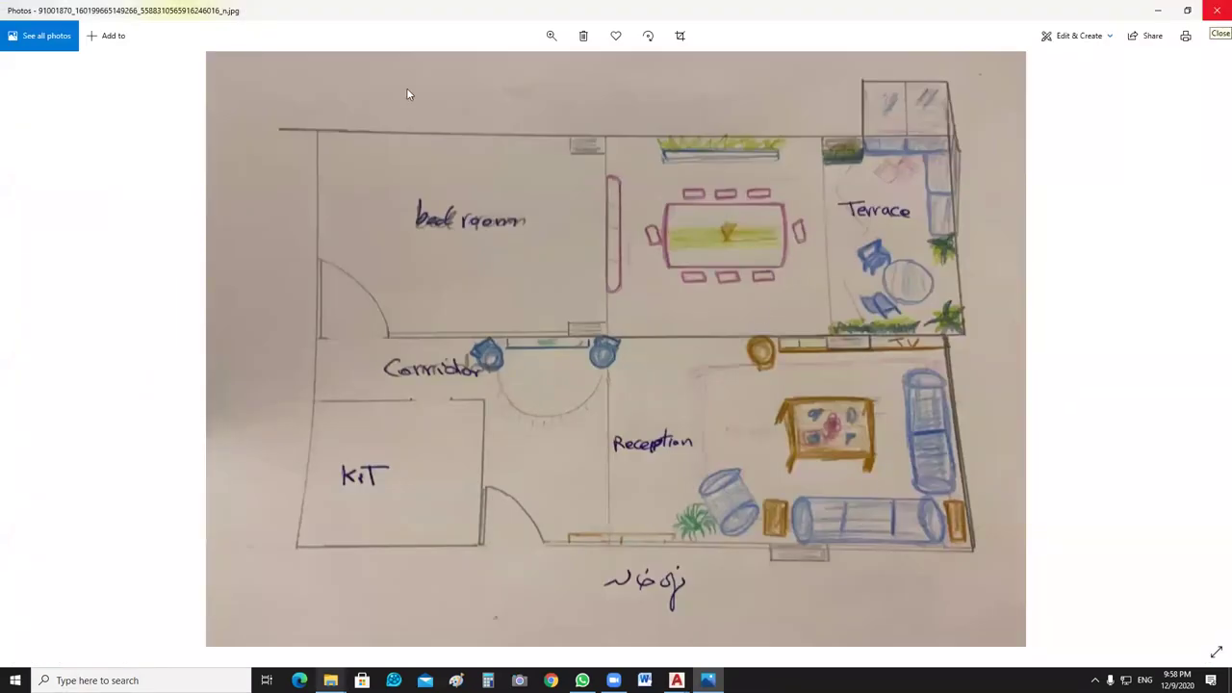
key("alt+F4")
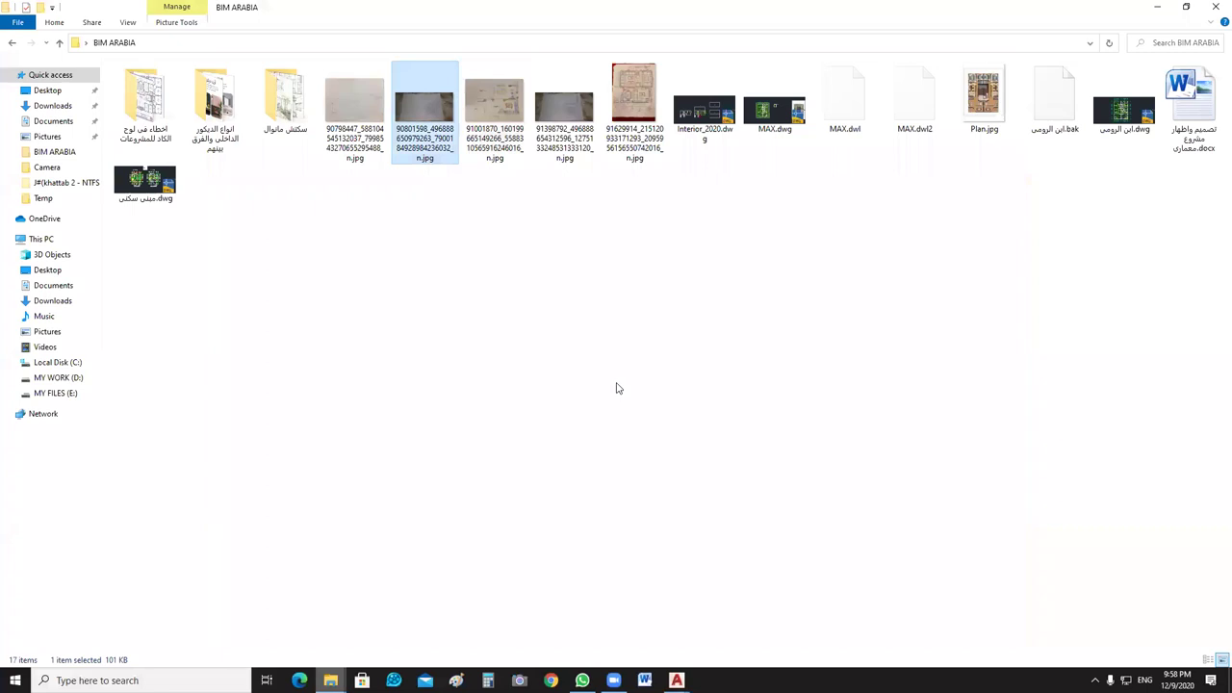
key("Return")
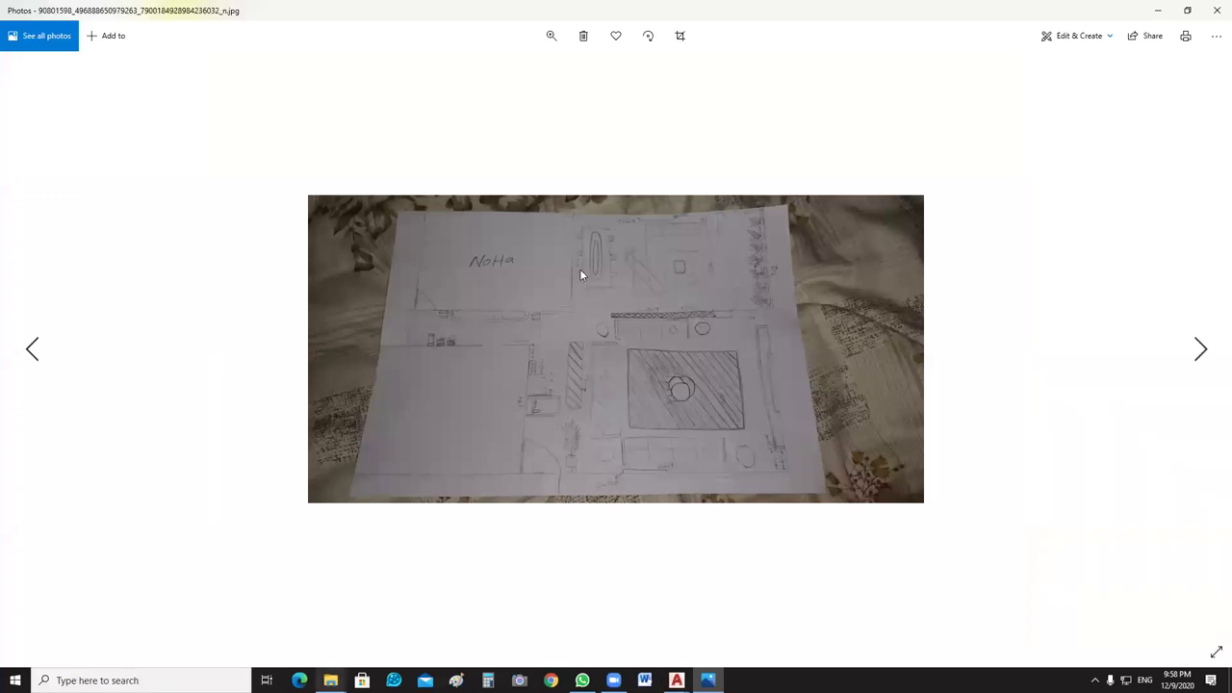
scroll(745, 275, "up", 2)
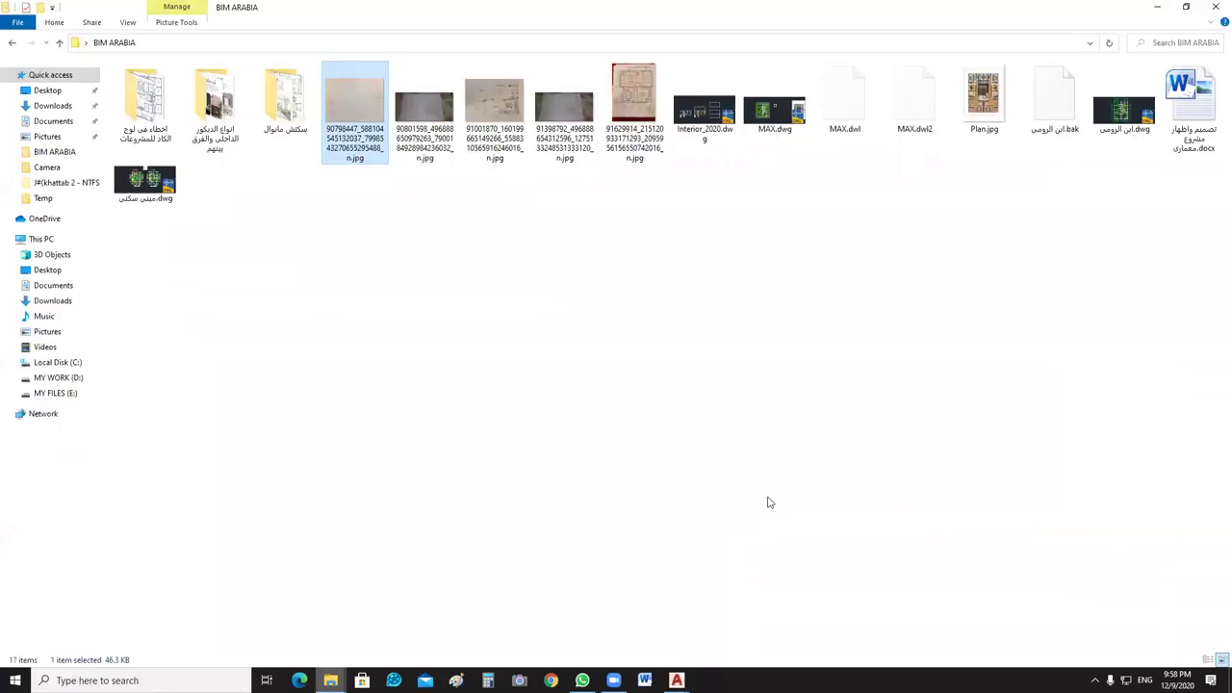
key("Return")
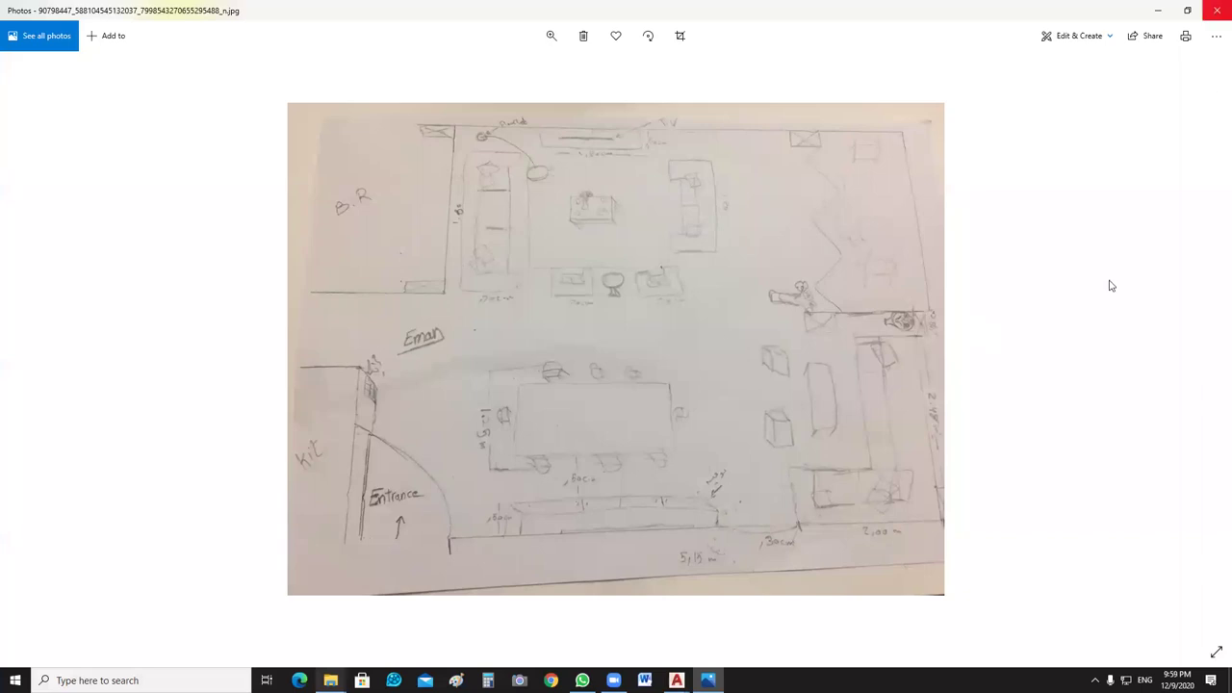
left_click(1216, 12)
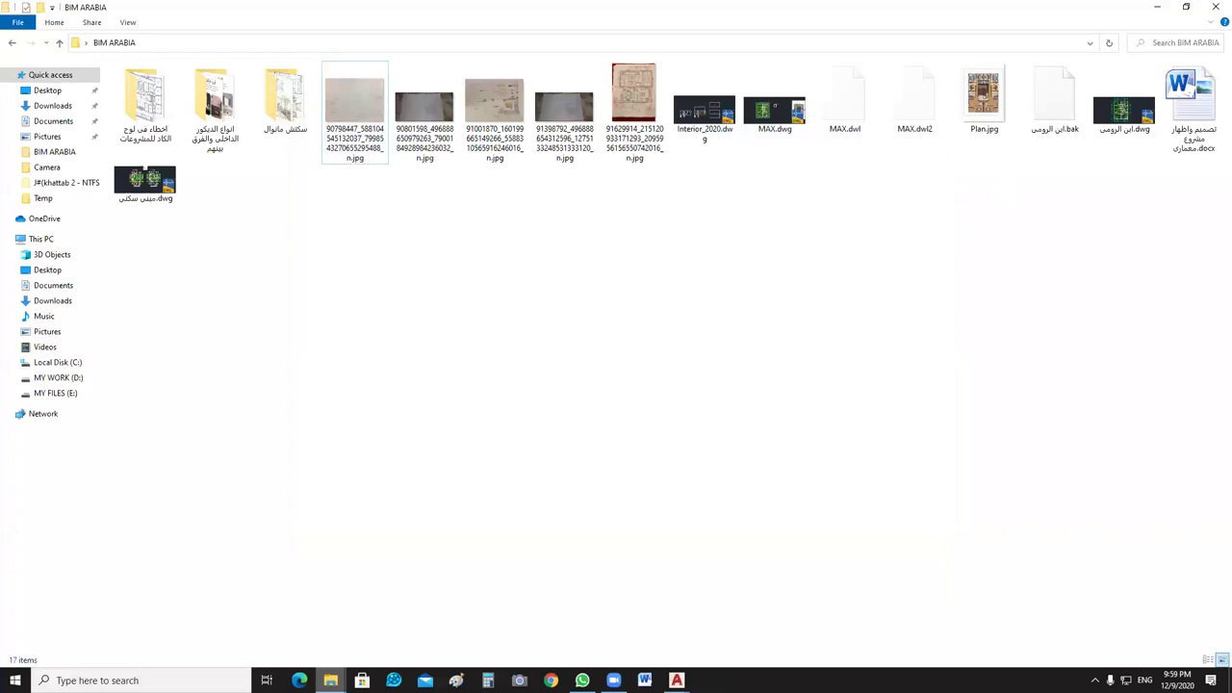
Zoom and pan across the MAX.dwg plan, from the lower rooms to the dimensioned bedroom.
key("alt+Tab")
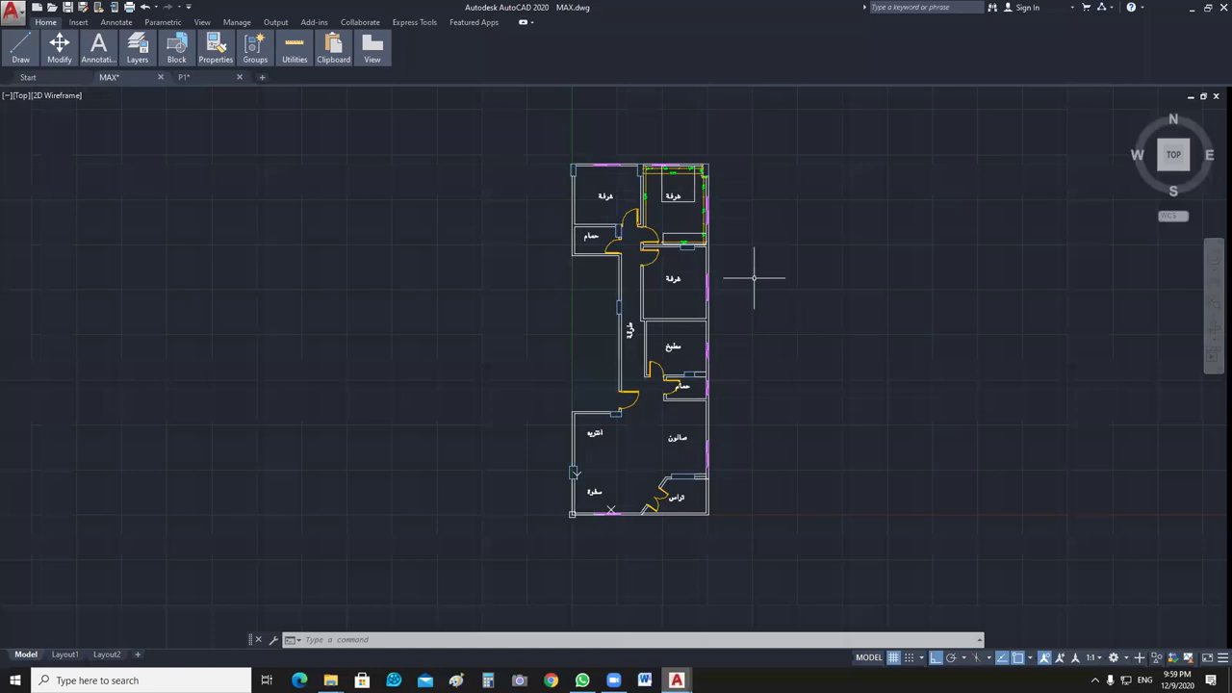
scroll(754, 278, "up", 2)
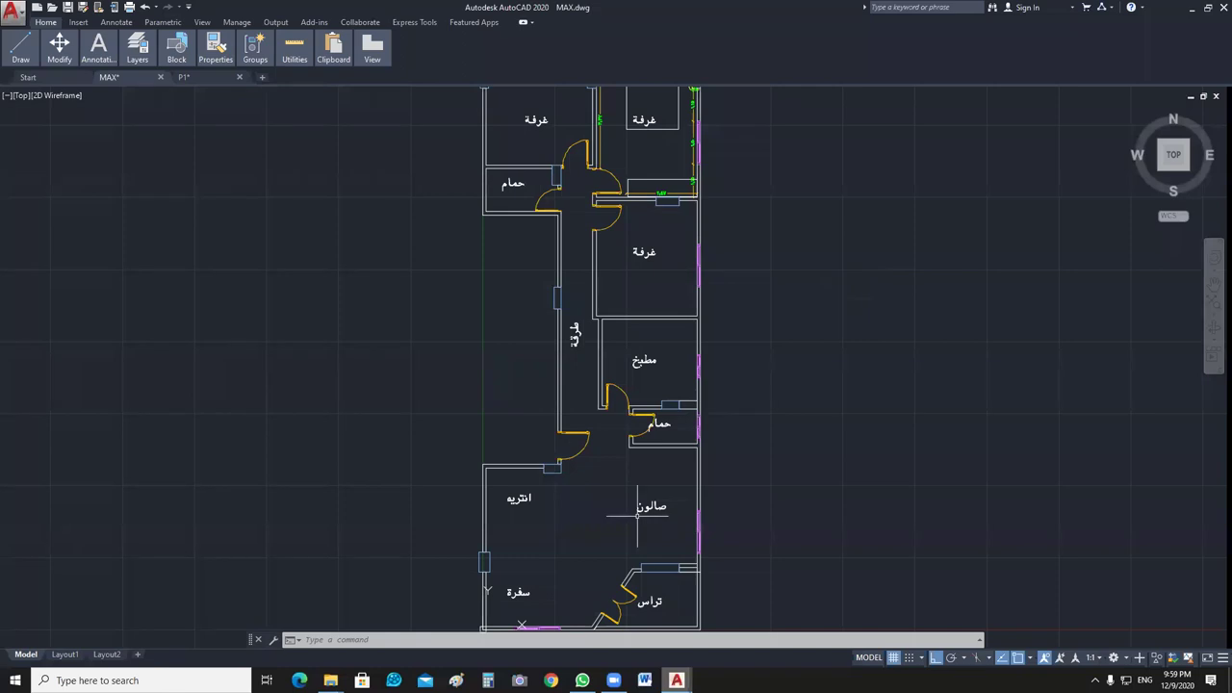
scroll(636, 516, "up", 4)
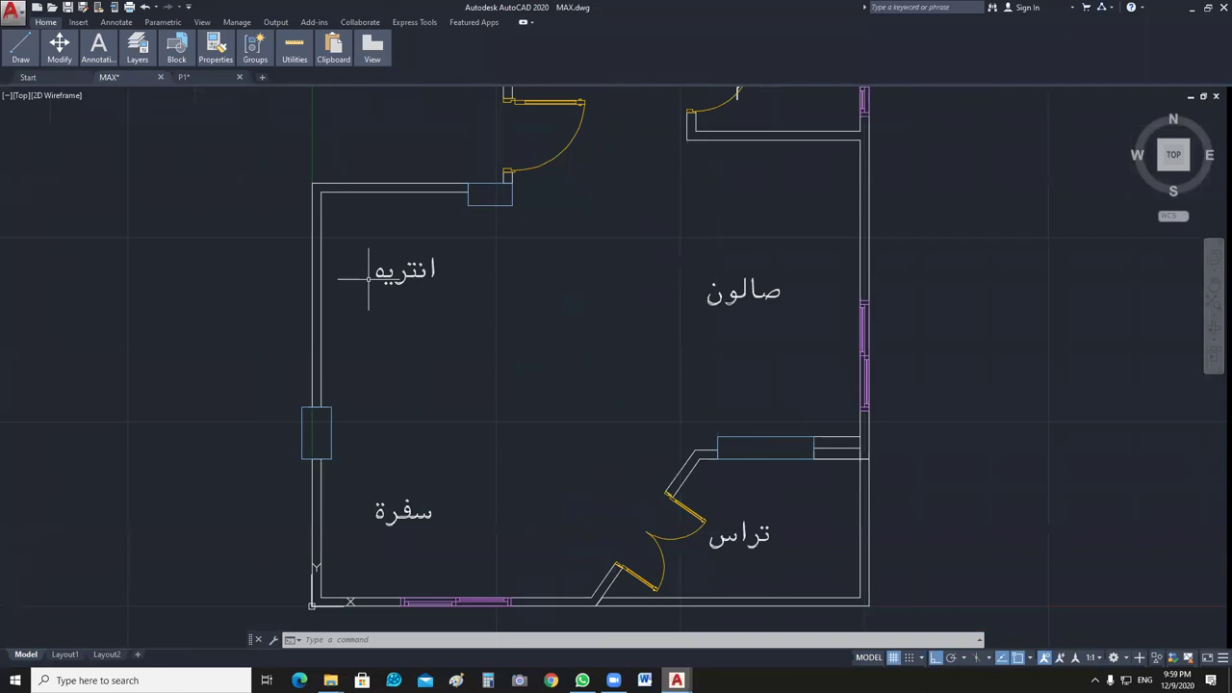
middle_click_drag(368, 279, 363, 279)
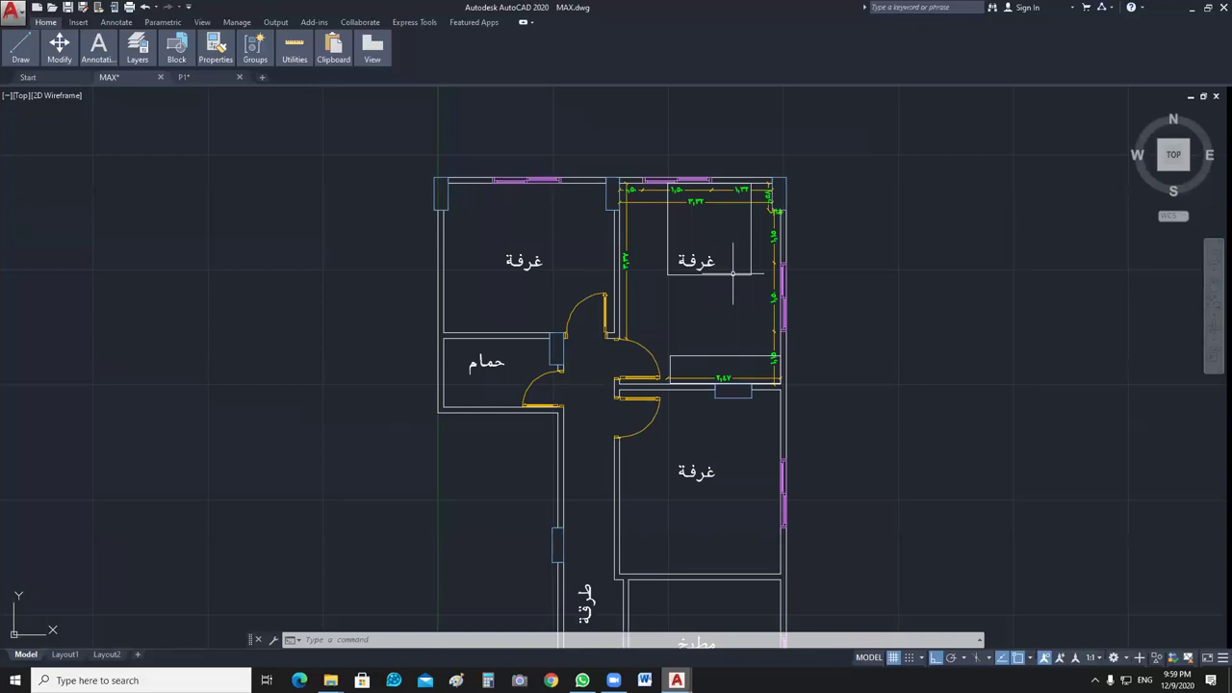
middle_click_drag(732, 274, 723, 271)
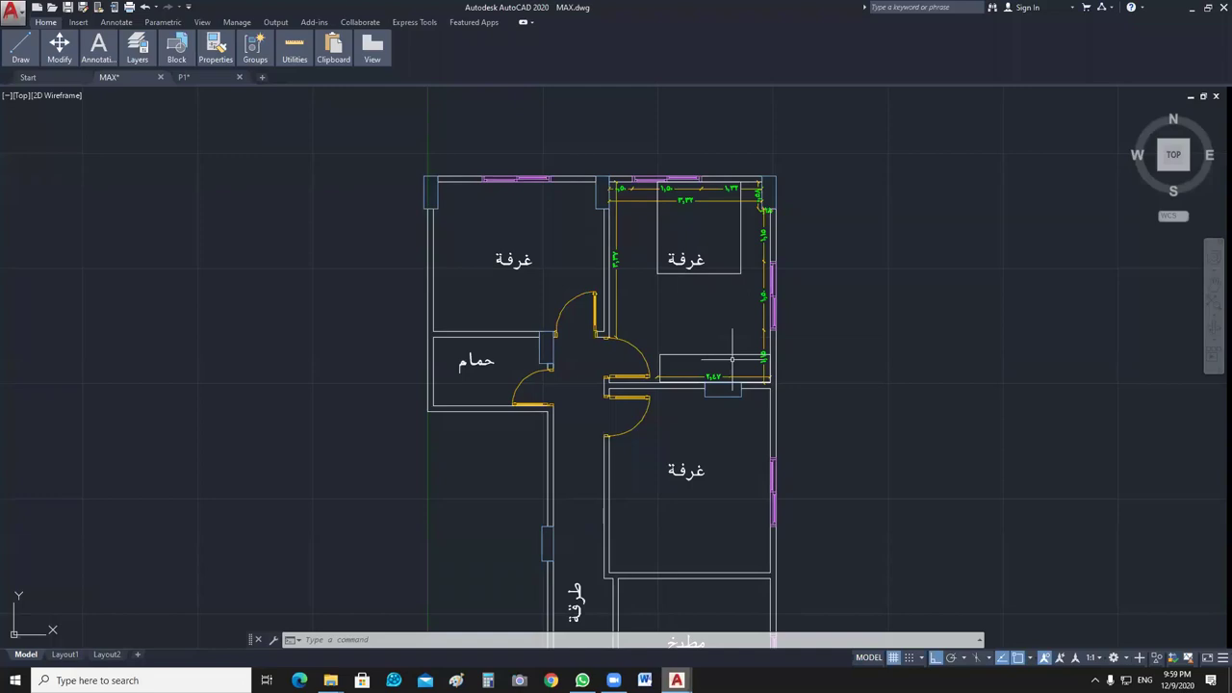
scroll(800, 360, "down", 2)
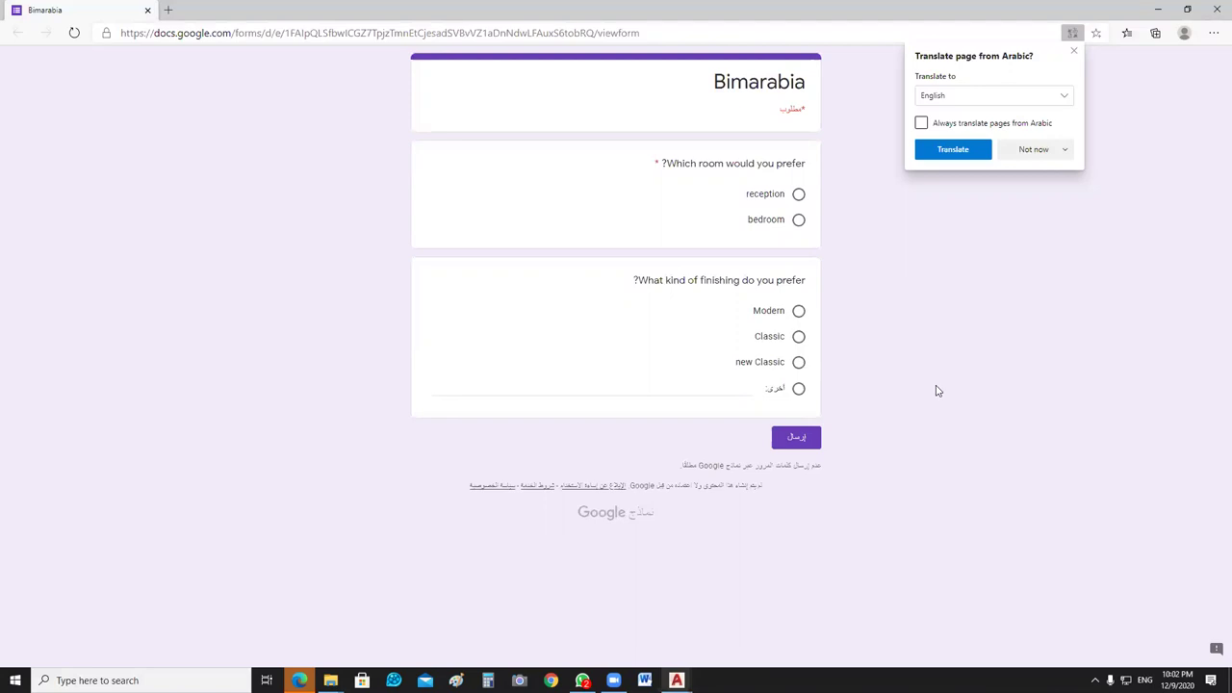
Dismiss the Edge translation popup and switch back to the MAX.dwg drawing.
left_click(1101, 257)
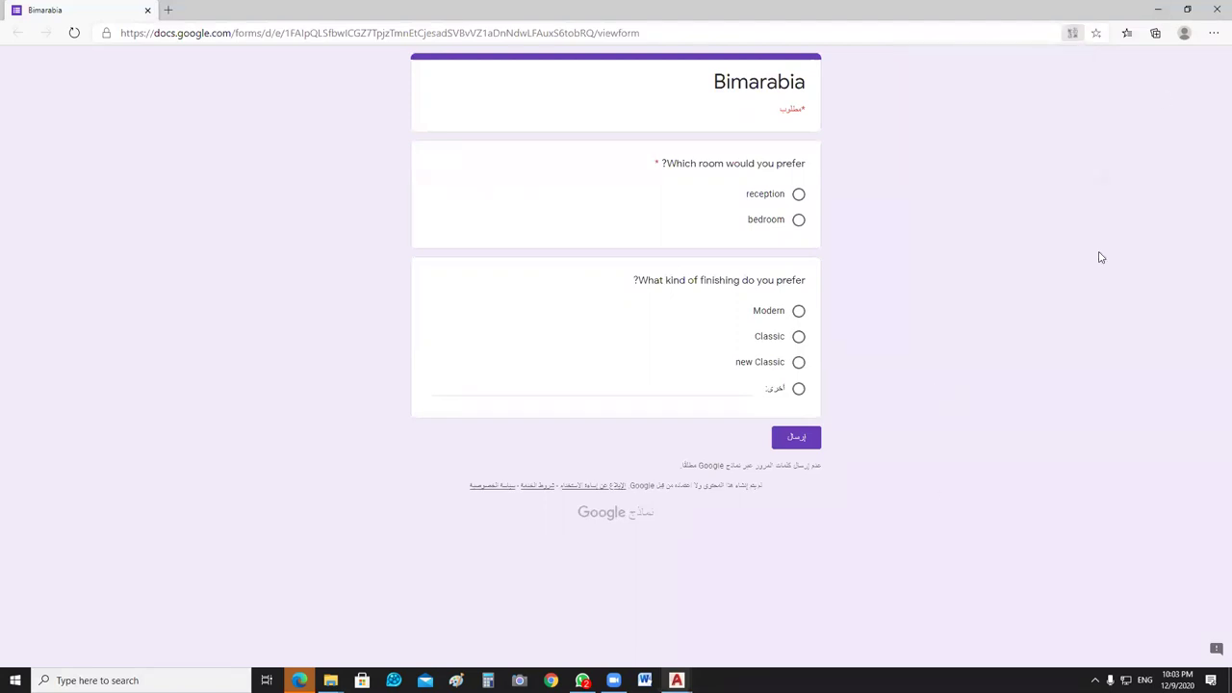
key("alt+Tab")
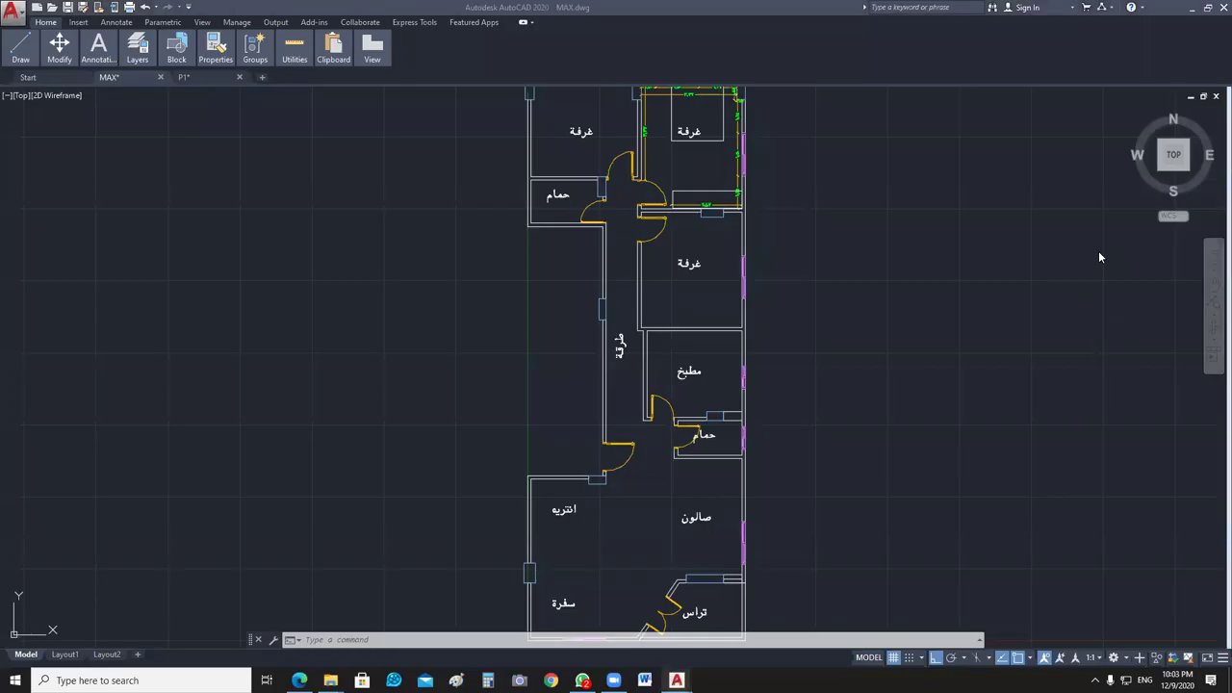